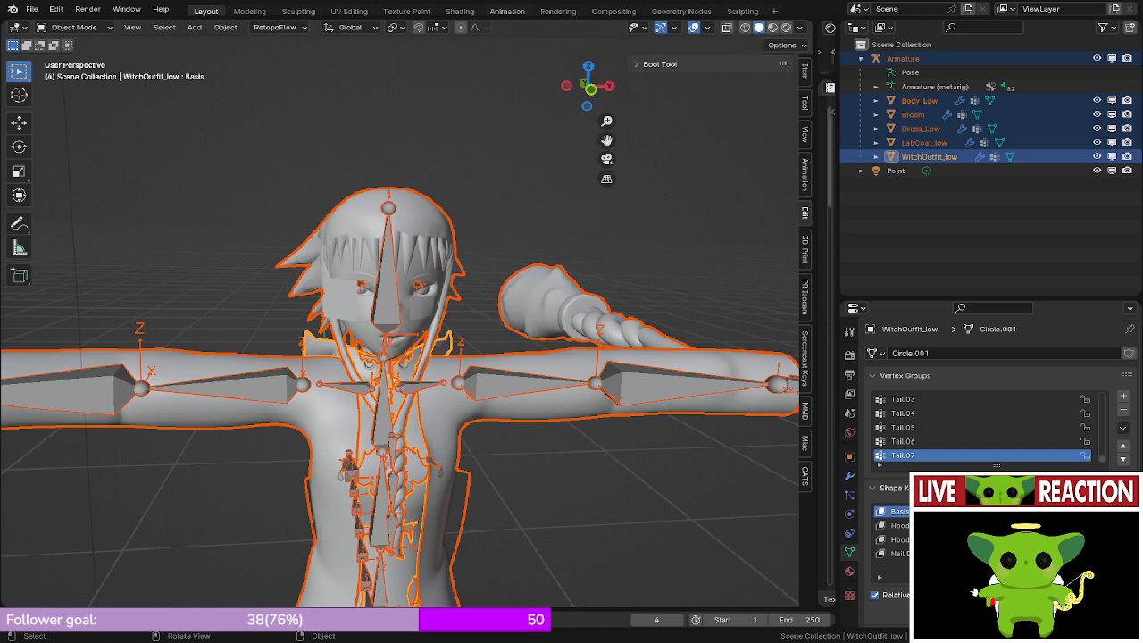
- Show the viewport in Rendered shading and hide the LabCoat_low mesh
key("z")
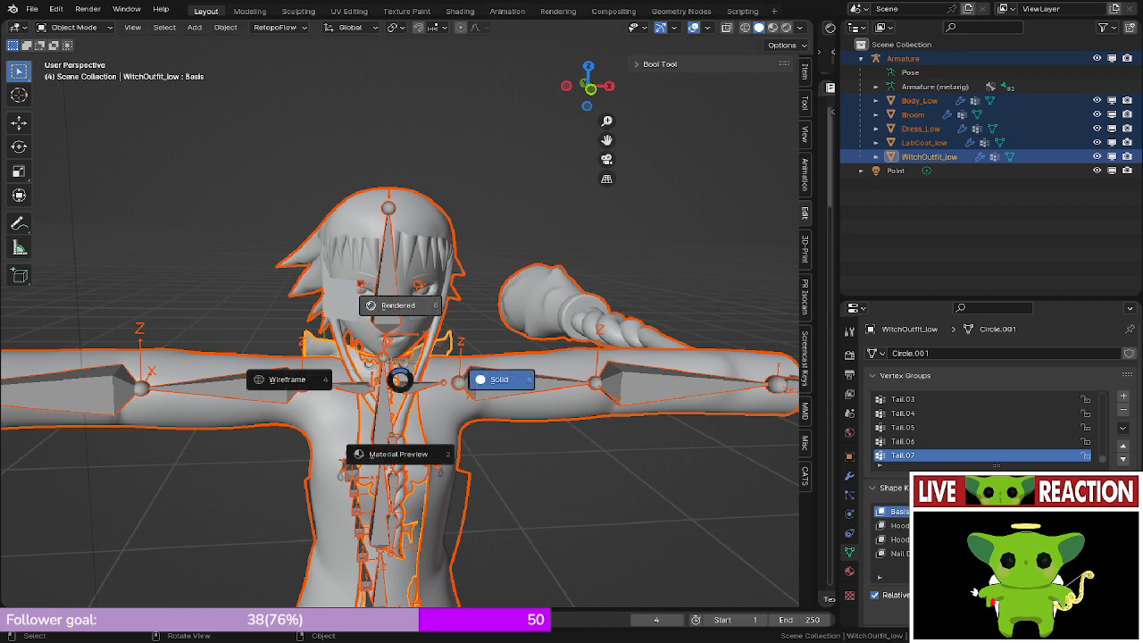
key("6")
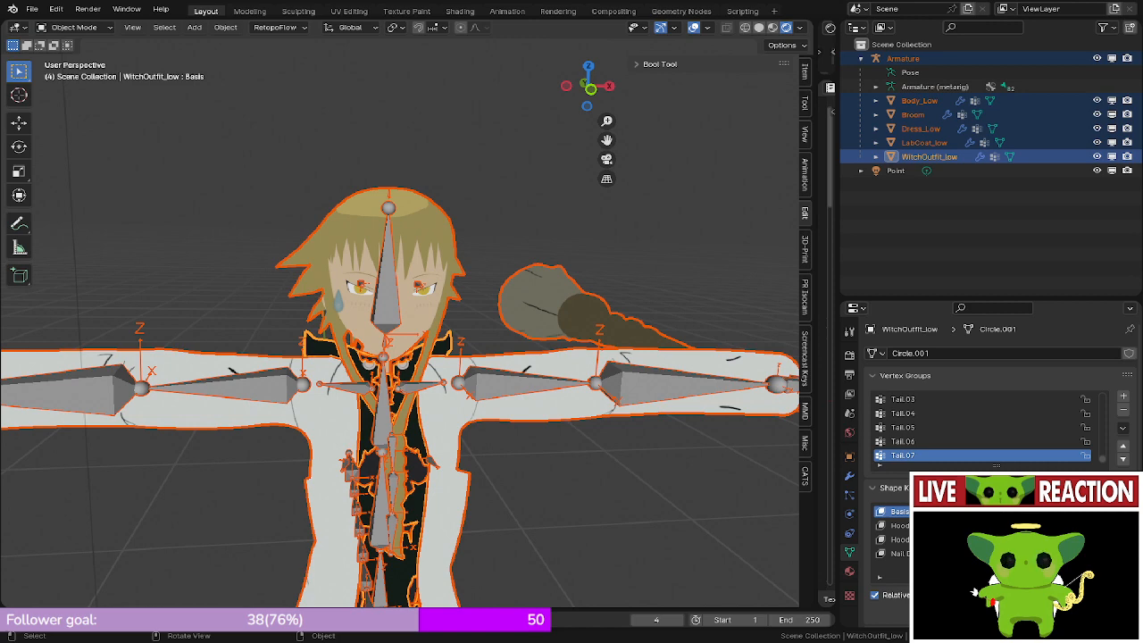
left_click(924, 142)
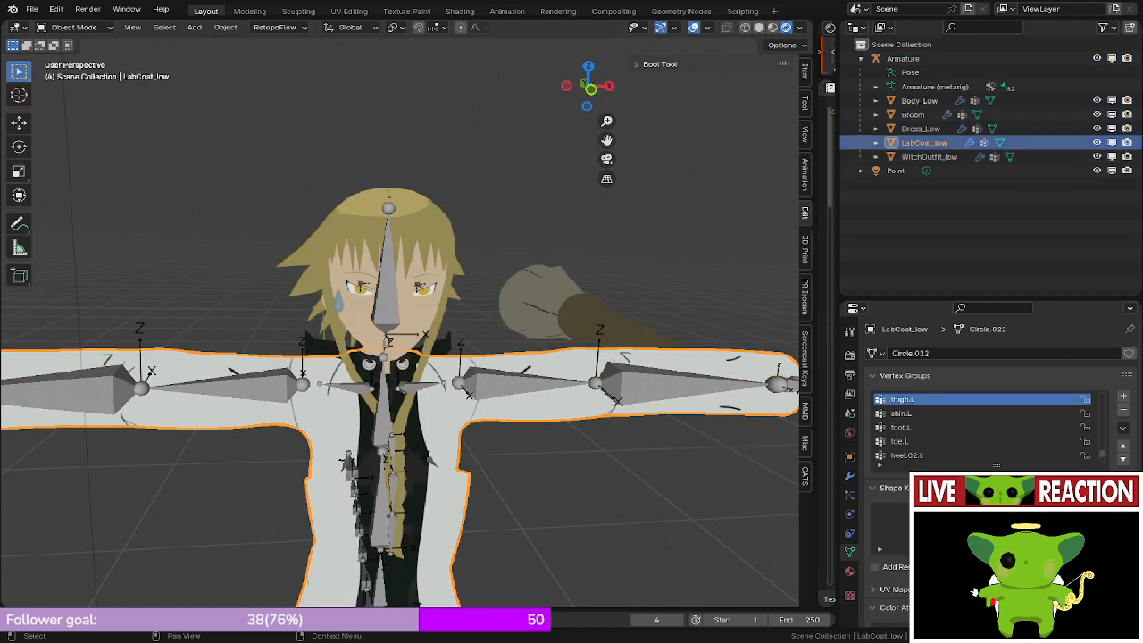
key("h")
left_click(421, 497)
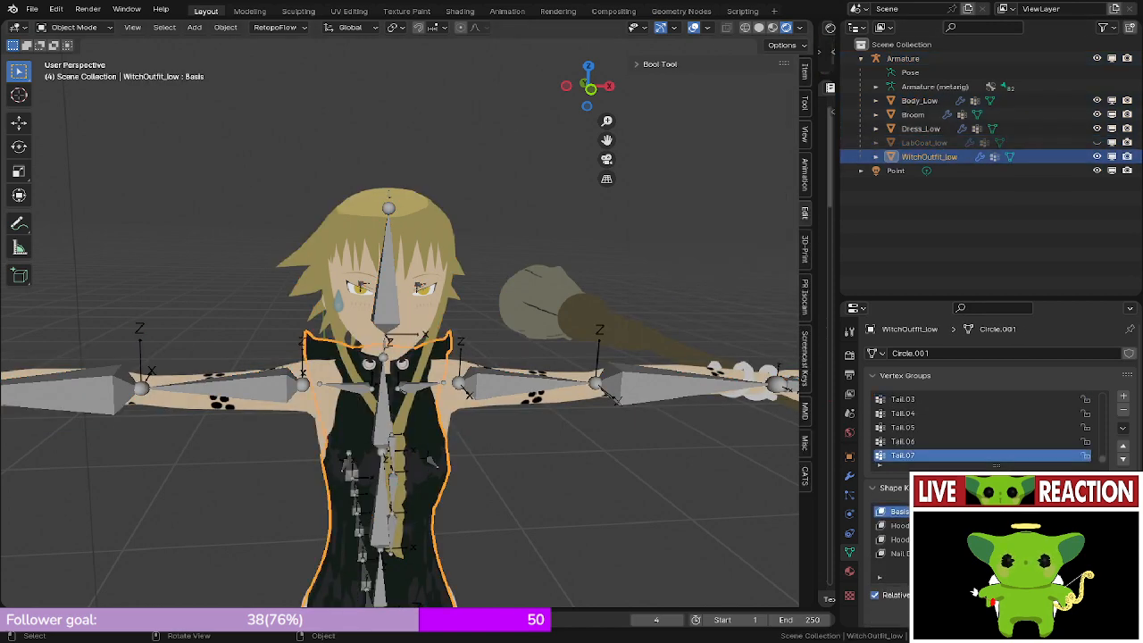
left_click(417, 245)
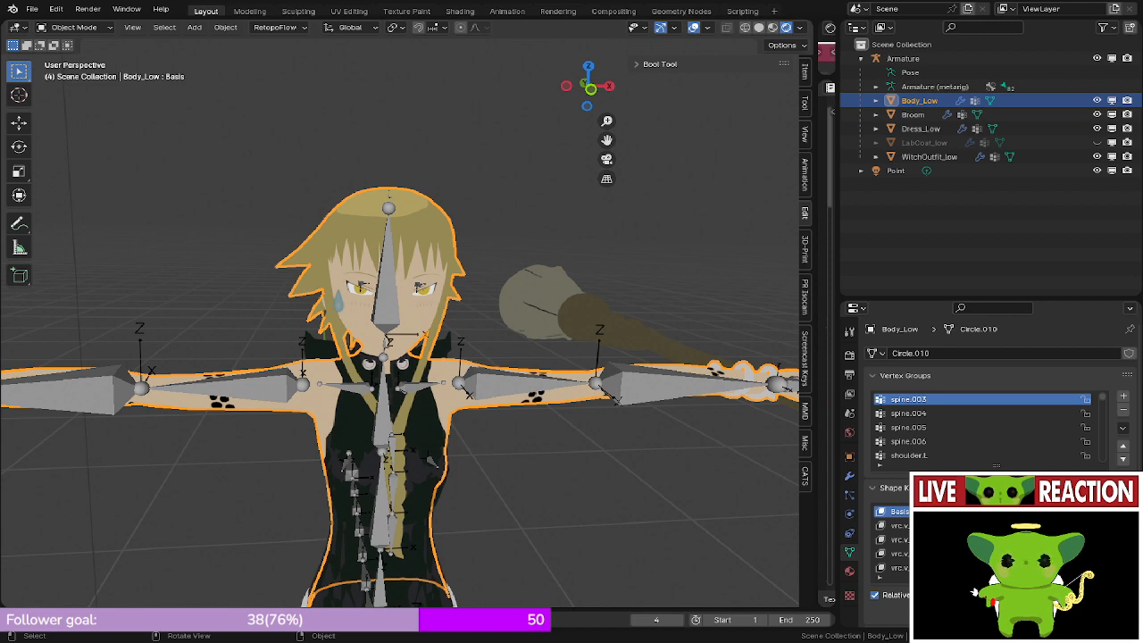
- Hide the Dress_Low mesh so the witch outfit is uncovered
scroll(400, 321, "down", 2)
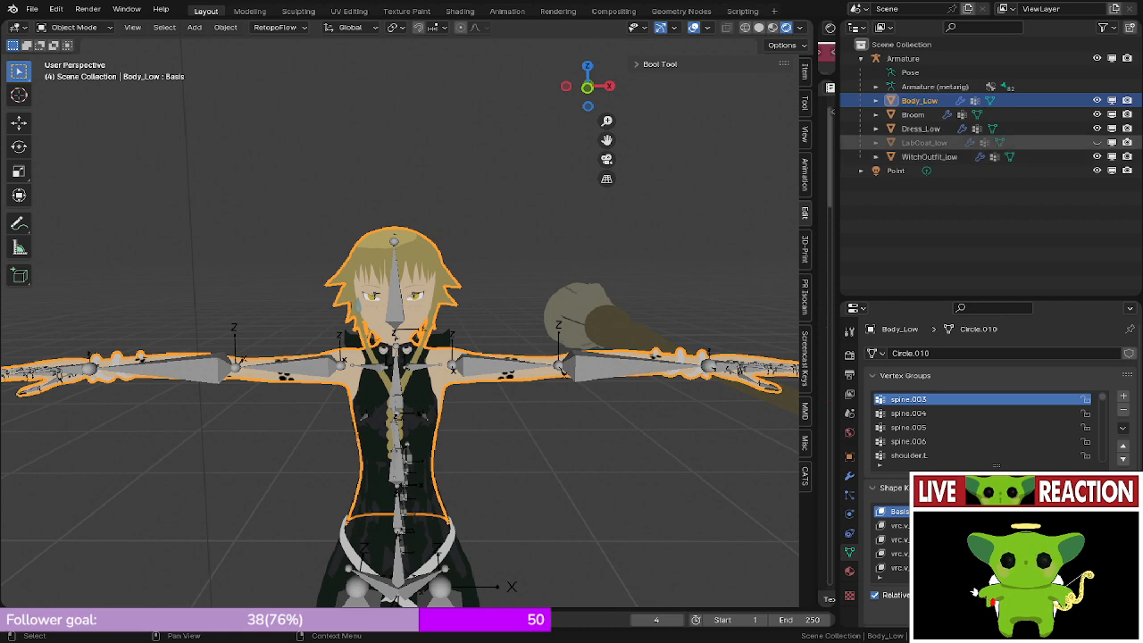
left_click(1096, 128)
scroll(400, 357, "down", 1)
mouse_move(464, 357)
middle_mouse_down()
mouse_move(430, 382)
mouse_move(464, 360)
middle_mouse_up()
scroll(464, 360, "down", 1)
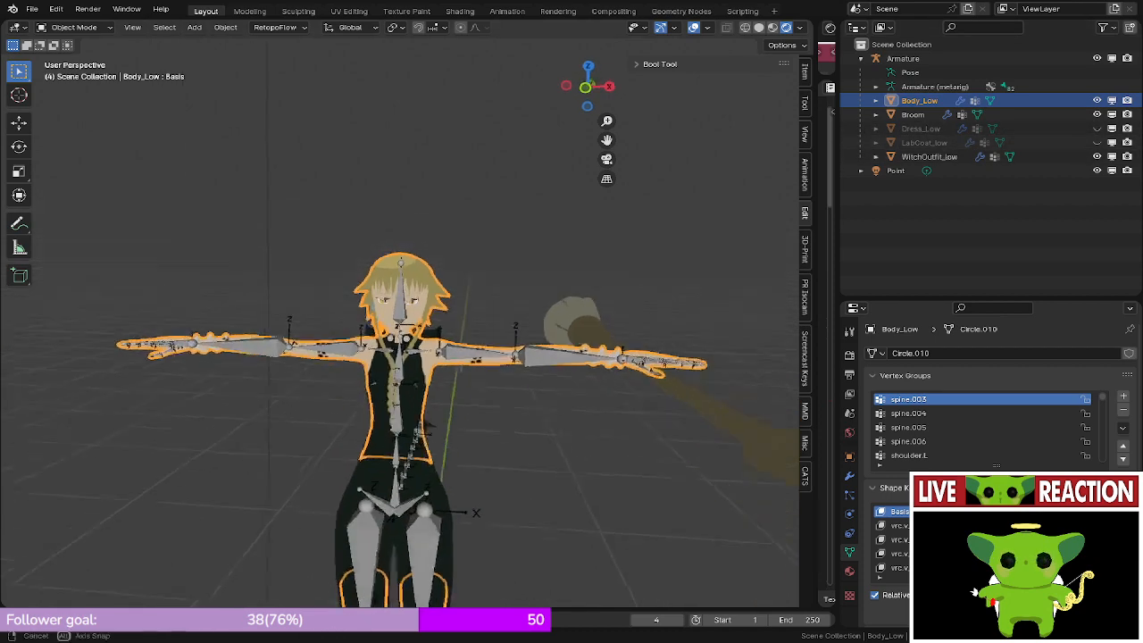
scroll(463, 360, "up", 1)
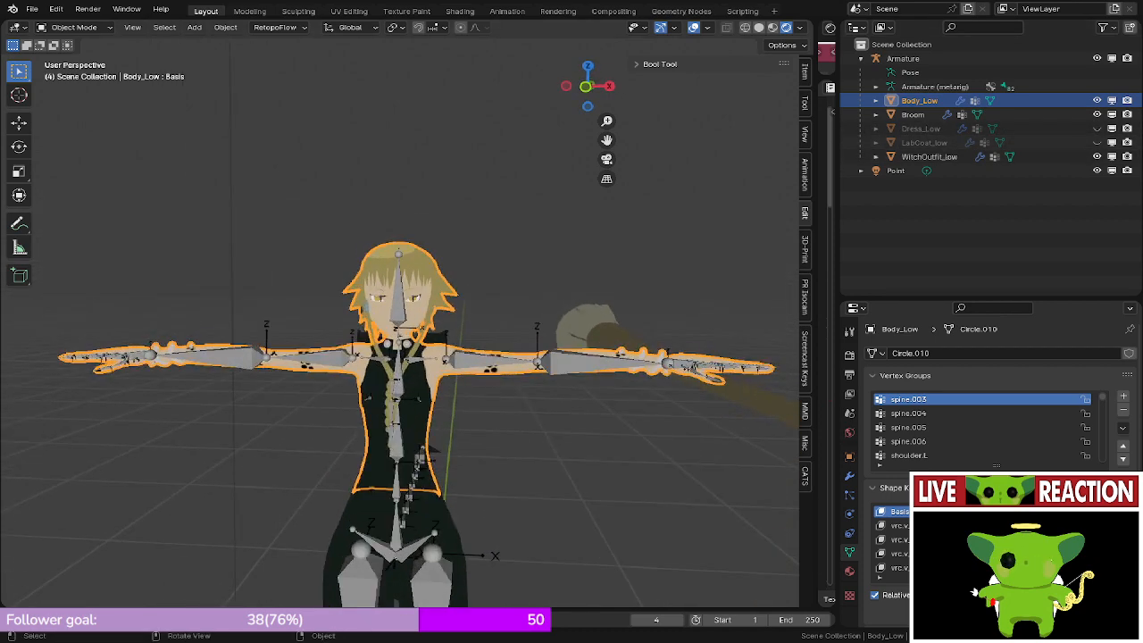
scroll(400, 357, "up", 8)
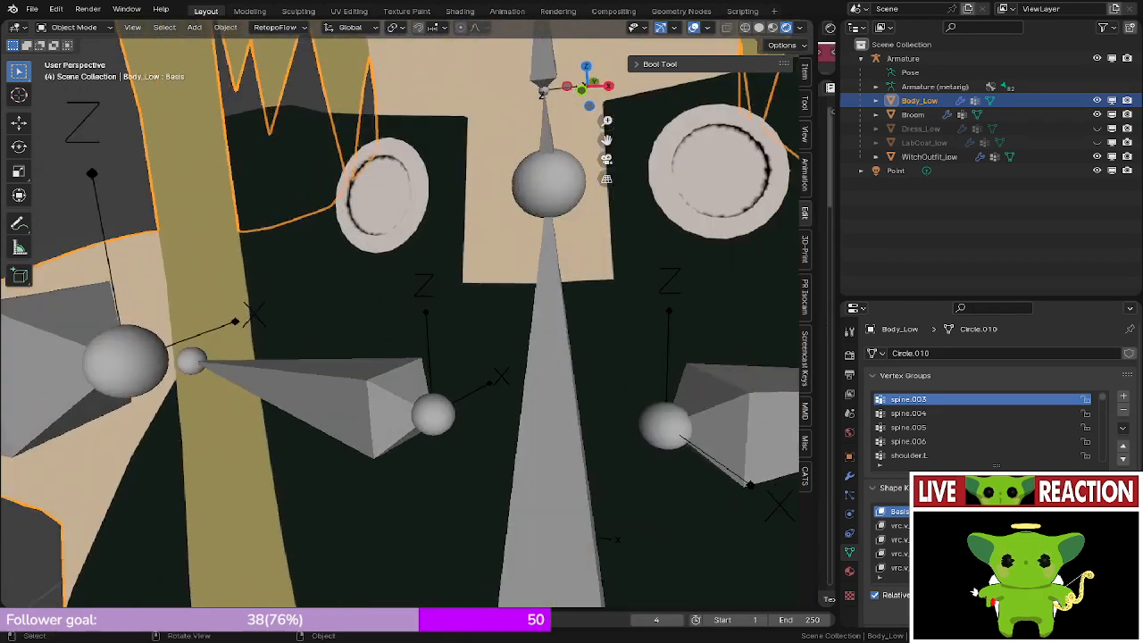
- Select the armature, add WitchOutfit_low as the active object, and enter Weight Paint mode
left_click(393, 308)
scroll(400, 321, "down", 2)
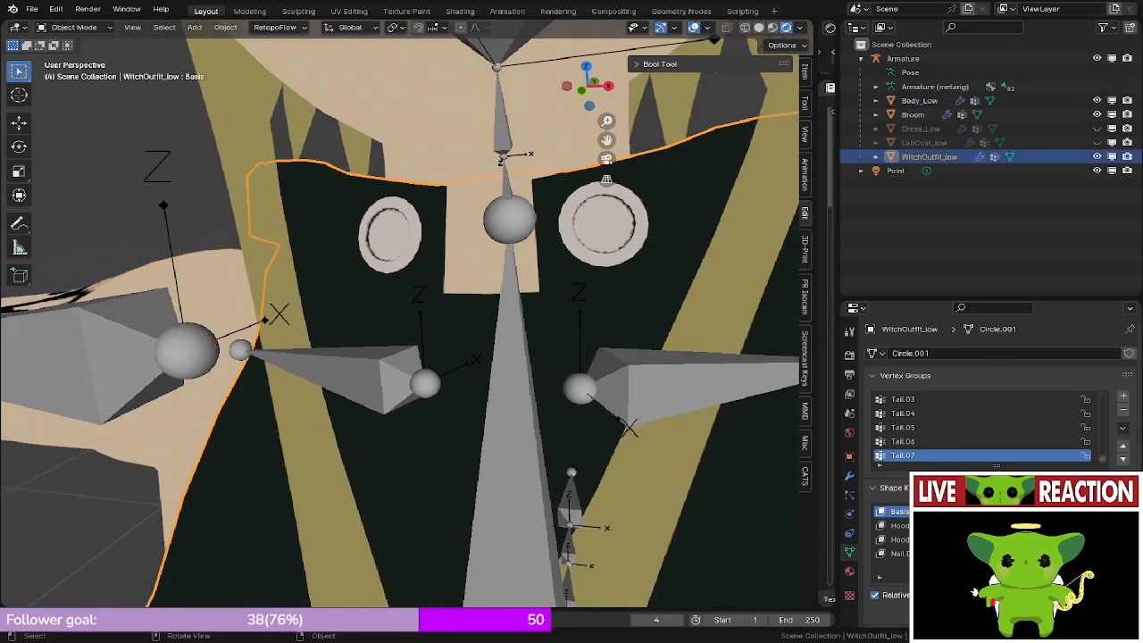
middle_click_drag(399, 322, 366, 319)
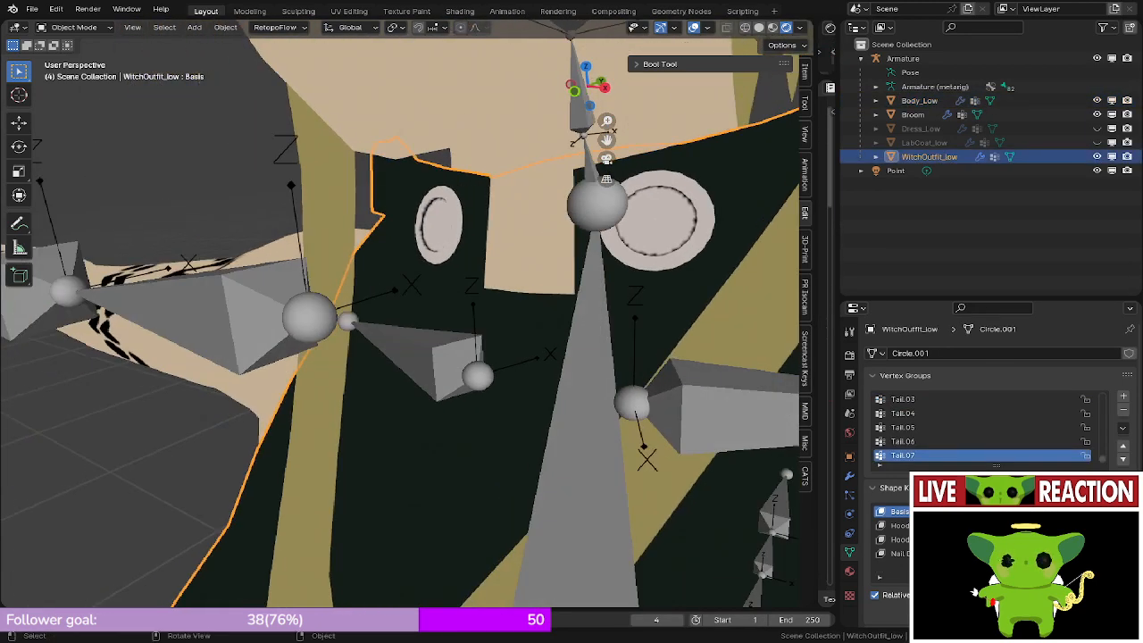
key("Tab")
middle_click_drag(401, 308, 364, 339)
key("Tab")
left_click(74, 27)
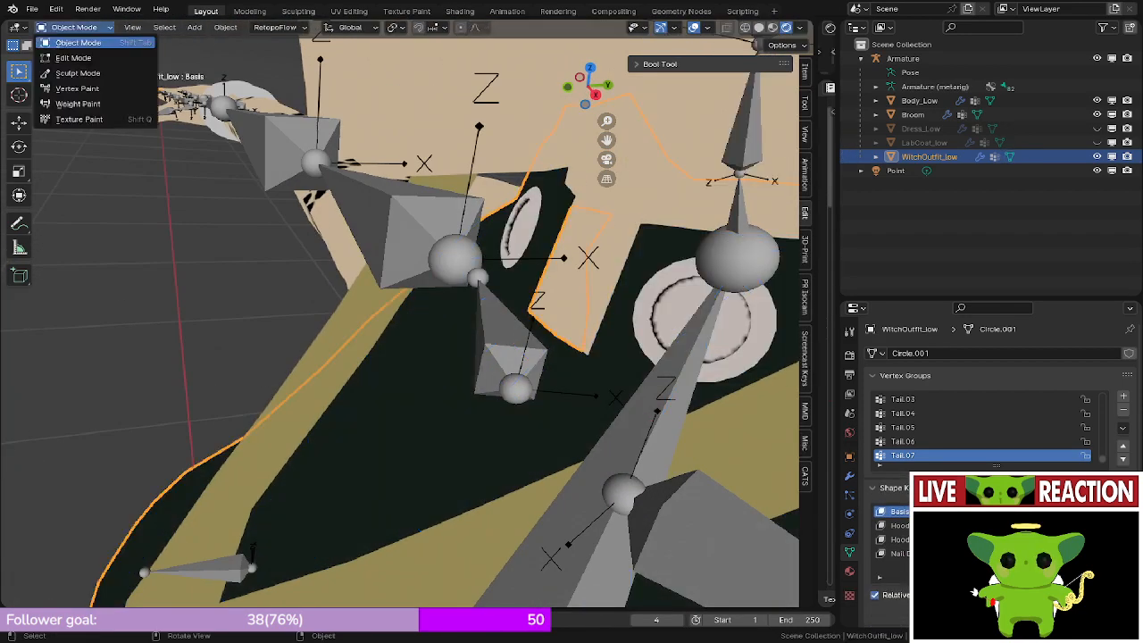
left_click(402, 236)
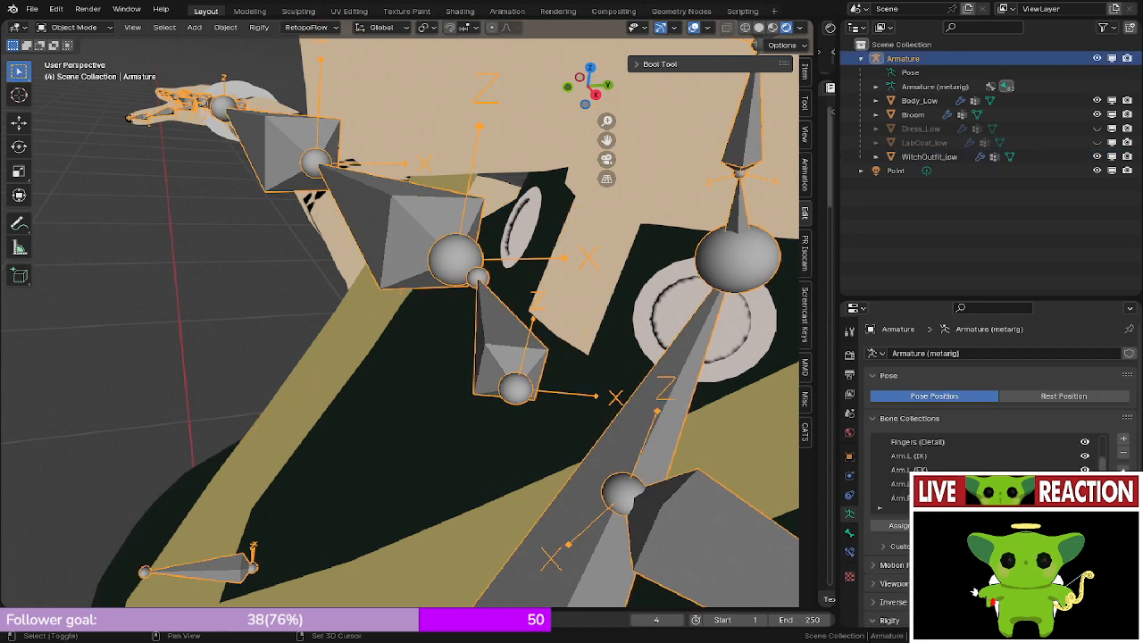
left_click(384, 330, "shift")
left_click(74, 27)
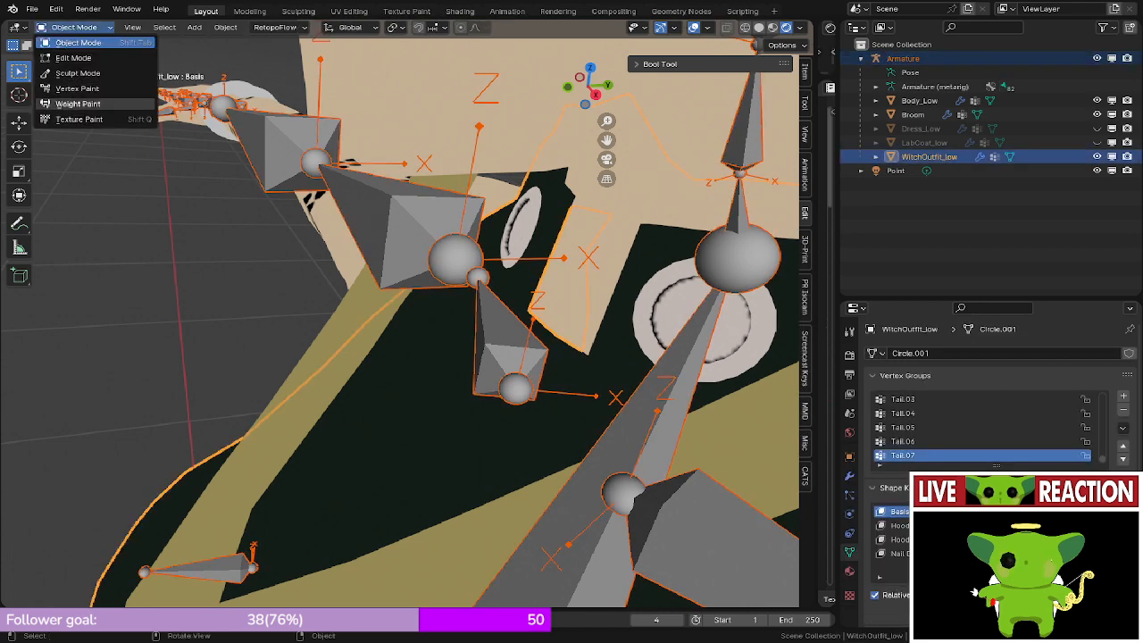
left_click(78, 104)
- Compare the outfit's spine.003 and spine.004 bone weights around the collar and upper chest
mouse_move(616, 420)
middle_mouse_down()
mouse_move(518, 408)
mouse_move(571, 433)
mouse_move(486, 384)
mouse_move(453, 346)
mouse_move(469, 350)
middle_mouse_up()
left_click(518, 408, "ctrl")
scroll(518, 408, "down", 2)
left_click(502, 217, "alt")
middle_click_drag(502, 217, 503, 211)
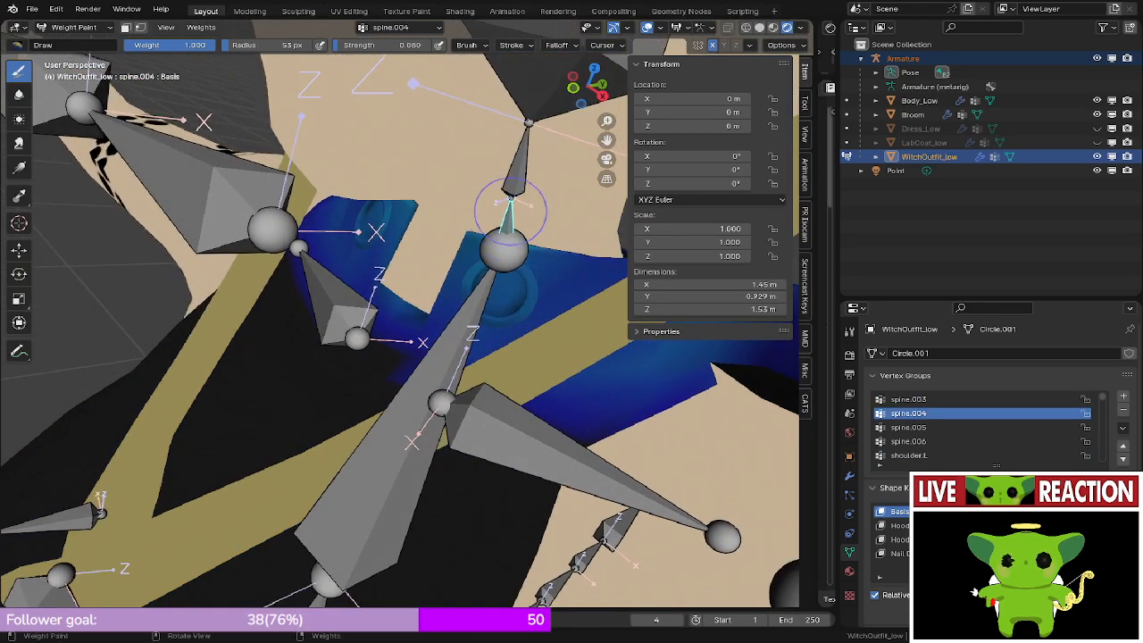
left_click(510, 166, "alt")
middle_click_drag(510, 166, 505, 205)
left_click(492, 288, "alt")
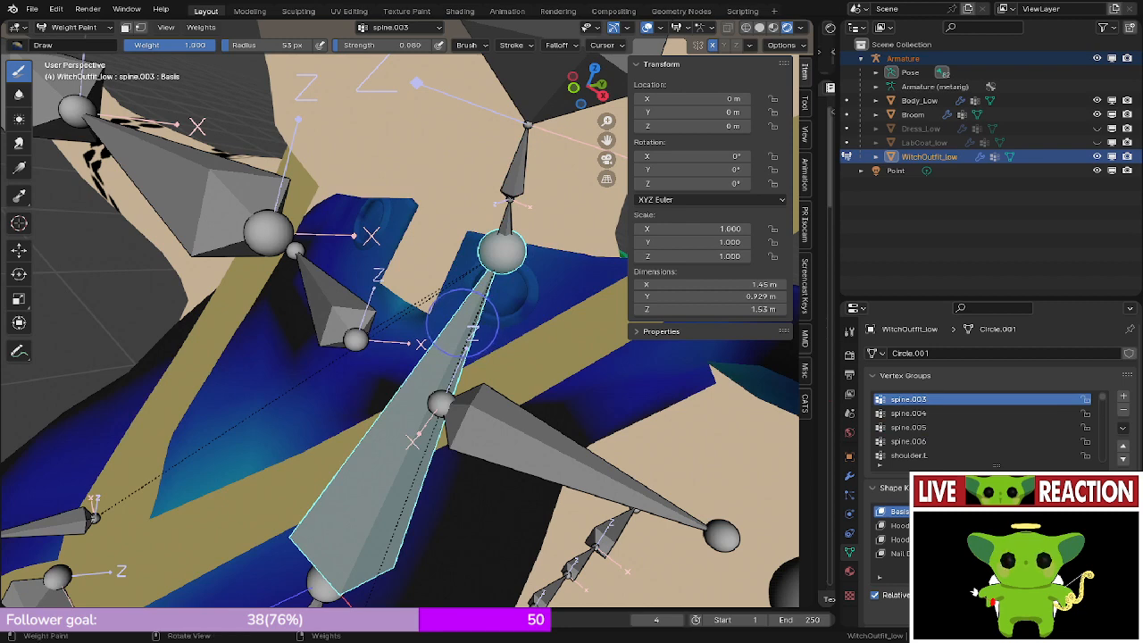
middle_click_drag(509, 209, 459, 199)
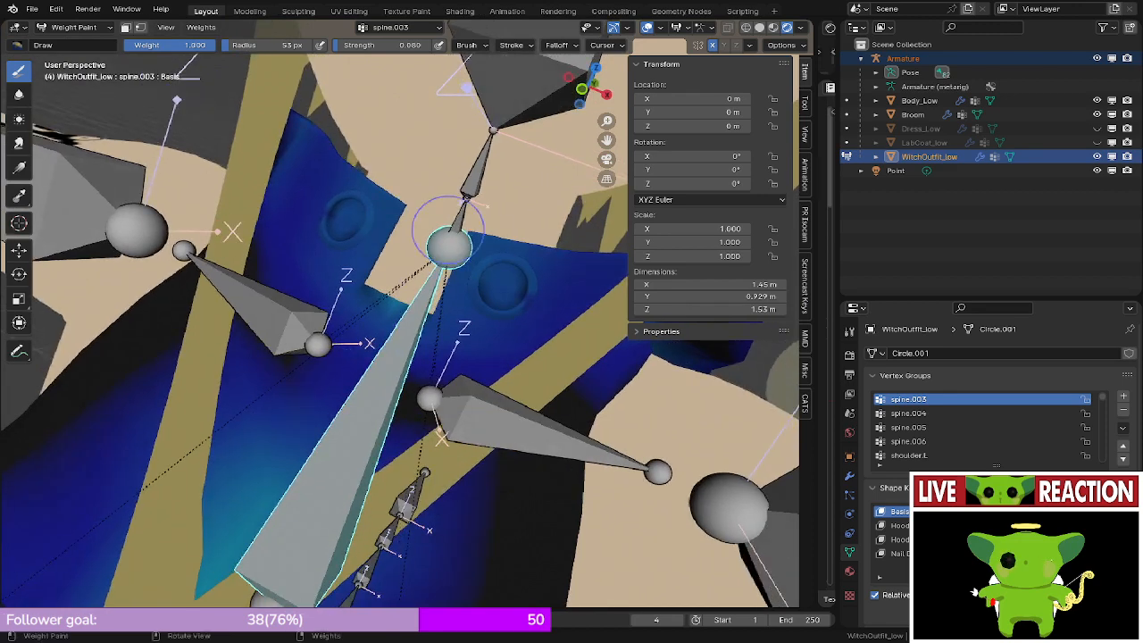
left_click(459, 203, "alt")
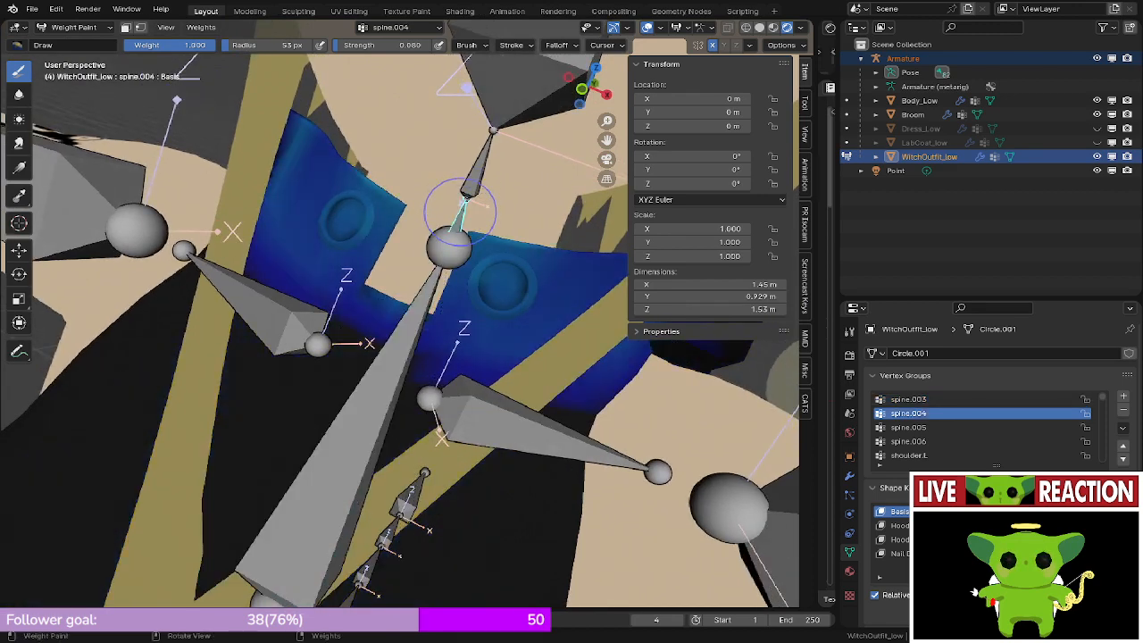
left_click(389, 380, "alt")
scroll(402, 314, "up", 1)
middle_click_drag(401, 315, 370, 406)
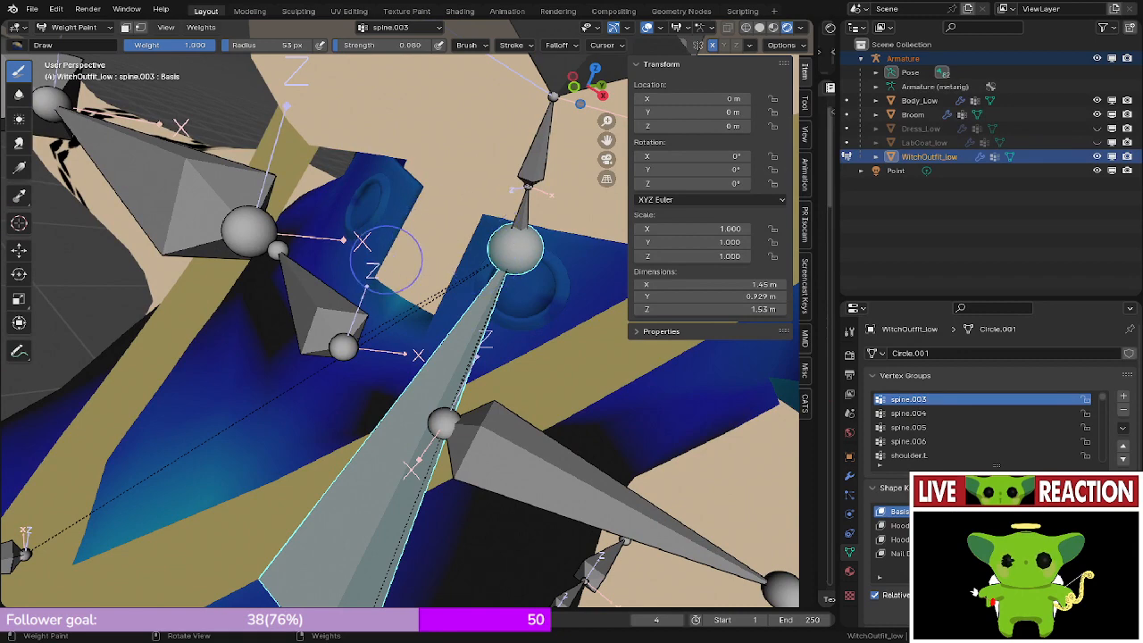
middle_click_drag(360, 375, 357, 345)
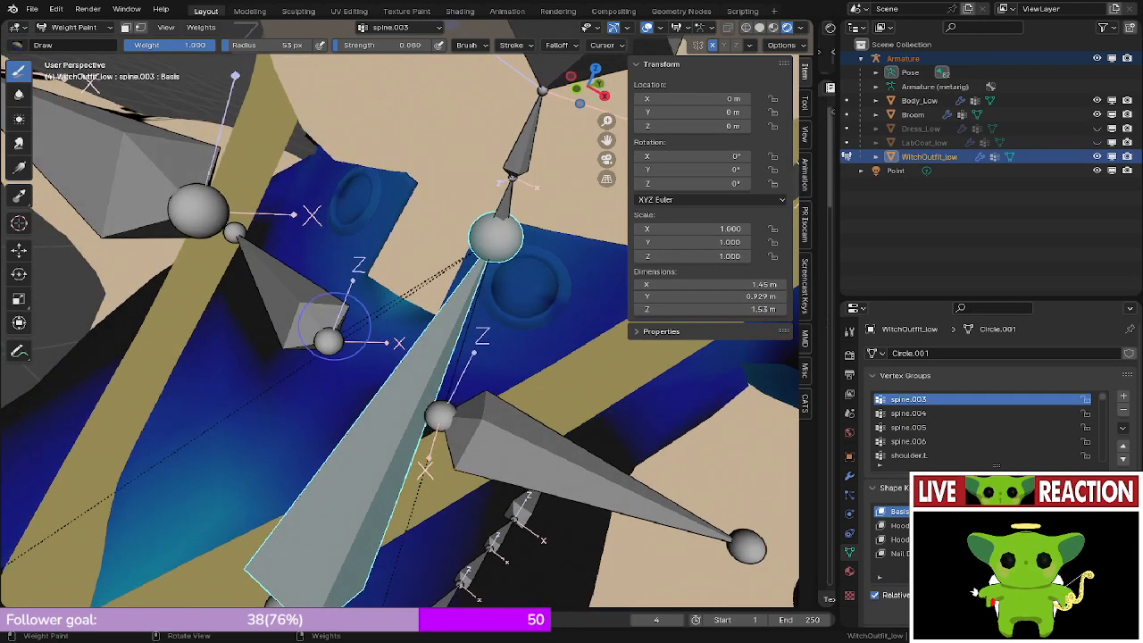
- Inspect the shoulder.L bone weights across the outfit's chest
scroll(335, 326, "down", 4)
scroll(389, 372, "up", 2)
left_click(449, 389, "ctrl+shift")
scroll(485, 301, "up", 3)
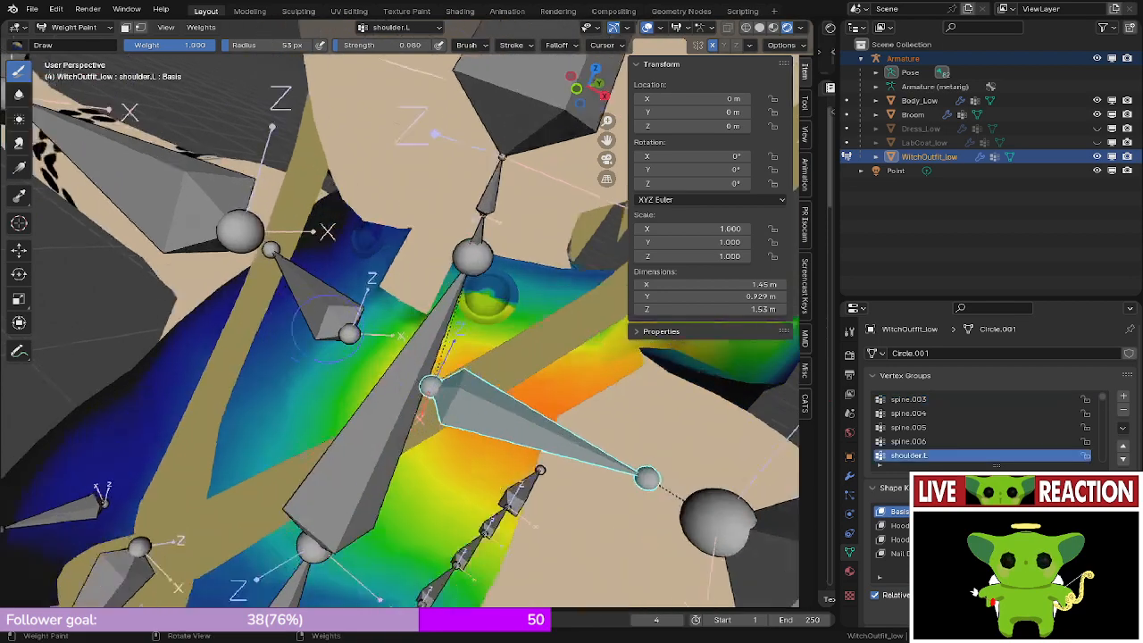
mouse_move(326, 399)
middle_mouse_down()
mouse_move(355, 406)
mouse_move(215, 341)
mouse_move(294, 286)
mouse_move(327, 311)
middle_mouse_up()
- Subtract spine.003 weight on the outfit's upper chest near the shoulder bones at strength 0.080, and save the file
left_click(381, 418, "ctrl+shift")
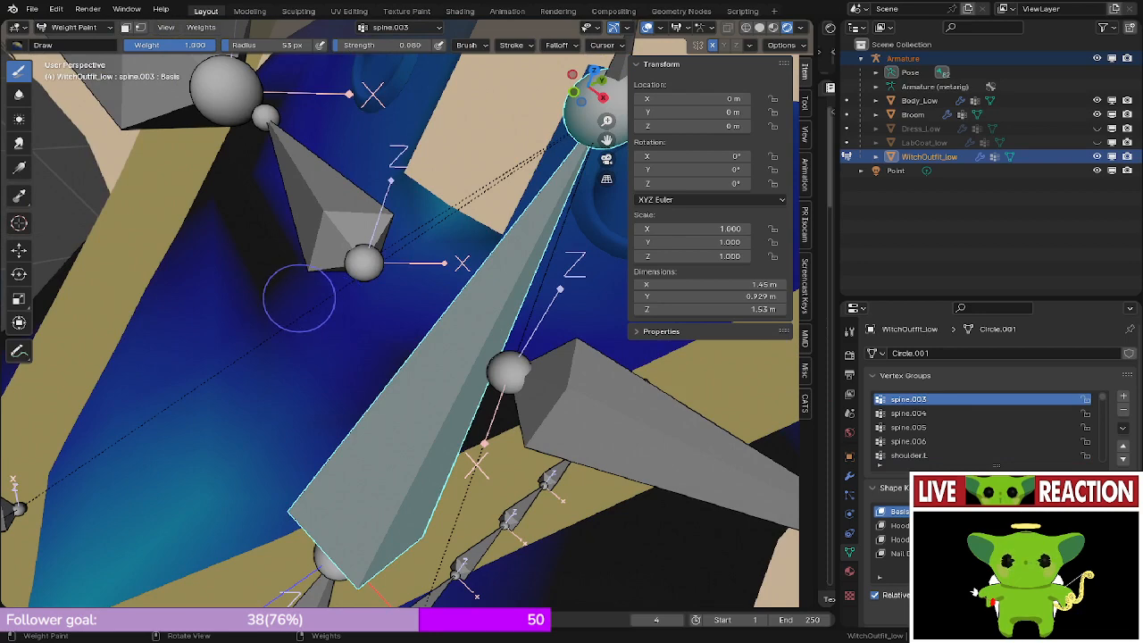
mouse_move(343, 338)
left_mouse_down("ctrl")
mouse_move(342, 363)
mouse_move(313, 364)
left_mouse_up("ctrl")
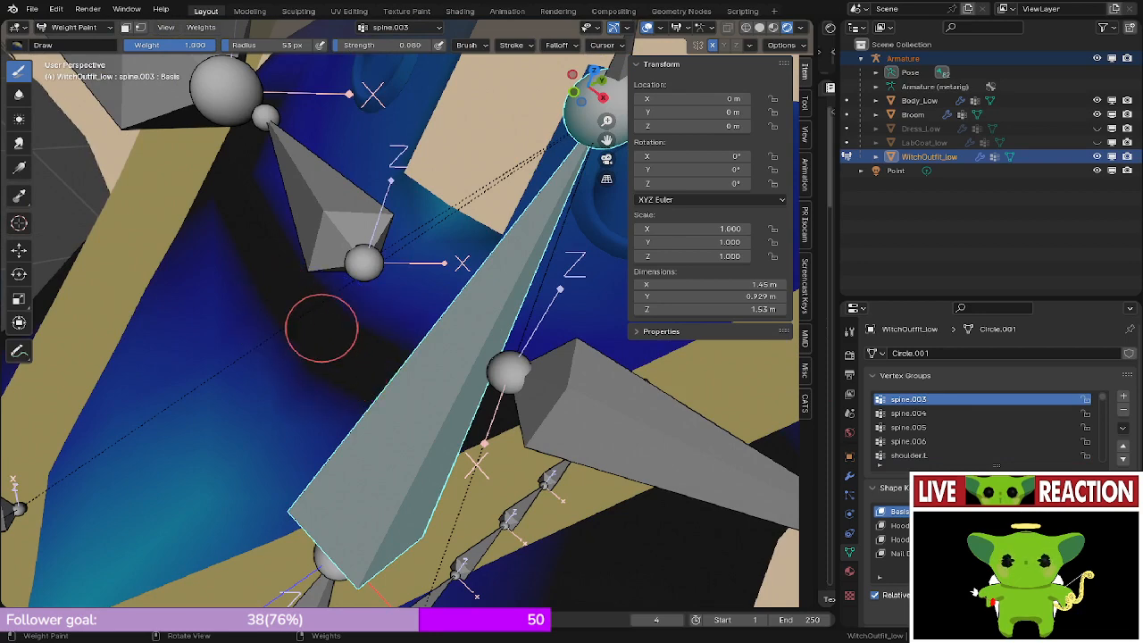
middle_click_drag(321, 328, 361, 321)
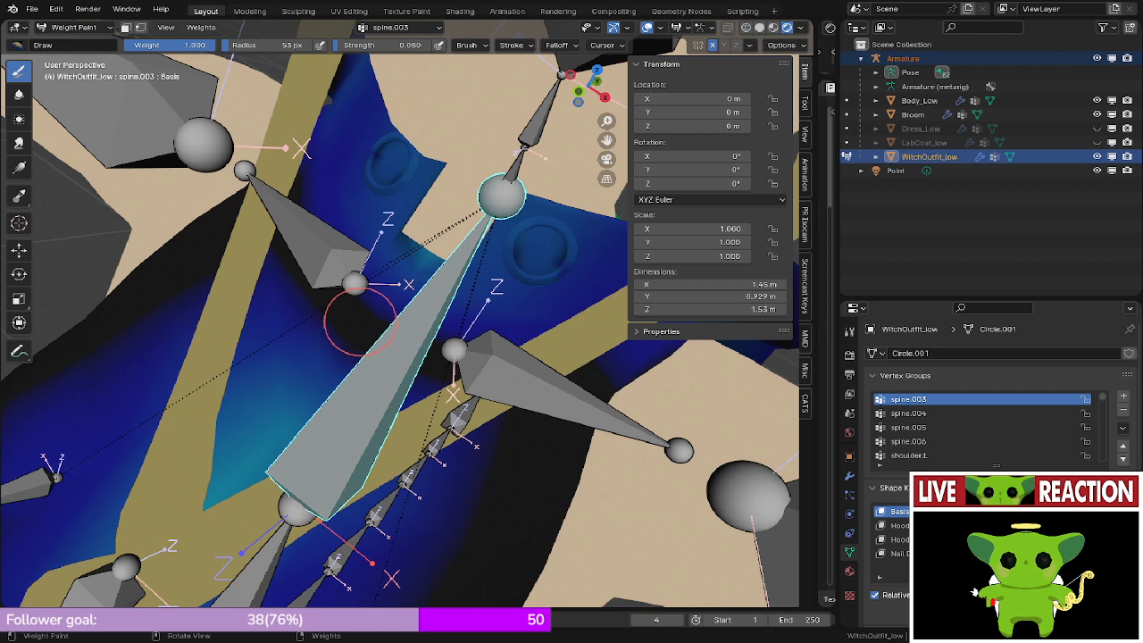
key("ctrl+s")
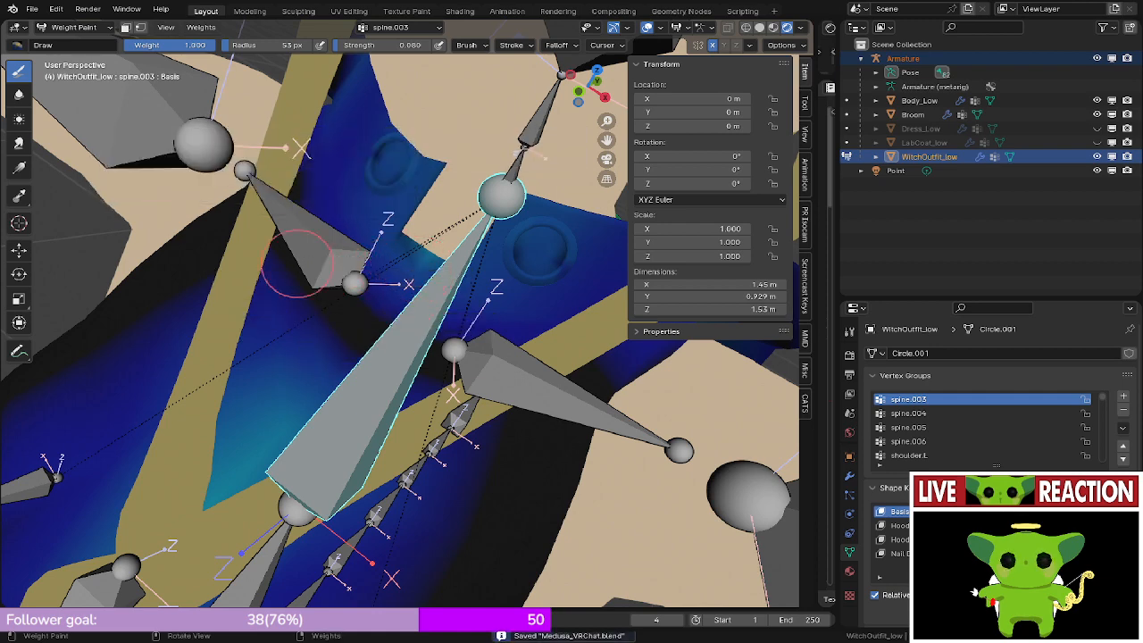
- Switch the viewport to Wireframe shading and bring the outfit's hip bones into view
scroll(297, 263, "down", 7)
middle_click_drag(297, 268, 284, 313)
middle_click_drag(308, 397, 438, 268, "shift")
mouse_move(219, 370)
middle_mouse_down()
mouse_move(200, 411)
mouse_move(312, 373)
mouse_move(384, 406)
mouse_move(421, 335)
mouse_move(425, 379)
mouse_move(472, 301)
middle_mouse_up()
key("z")
left_click(358, 304)
scroll(358, 306, "down", 4)
mouse_move(358, 307)
middle_mouse_down()
mouse_move(375, 326)
mouse_move(446, 312)
mouse_move(431, 372)
mouse_move(384, 420)
mouse_move(428, 429)
mouse_move(501, 364)
mouse_move(509, 331)
mouse_move(406, 256)
mouse_move(456, 196)
middle_mouse_up()
scroll(432, 372, "up", 4)
scroll(456, 196, "down", 7)
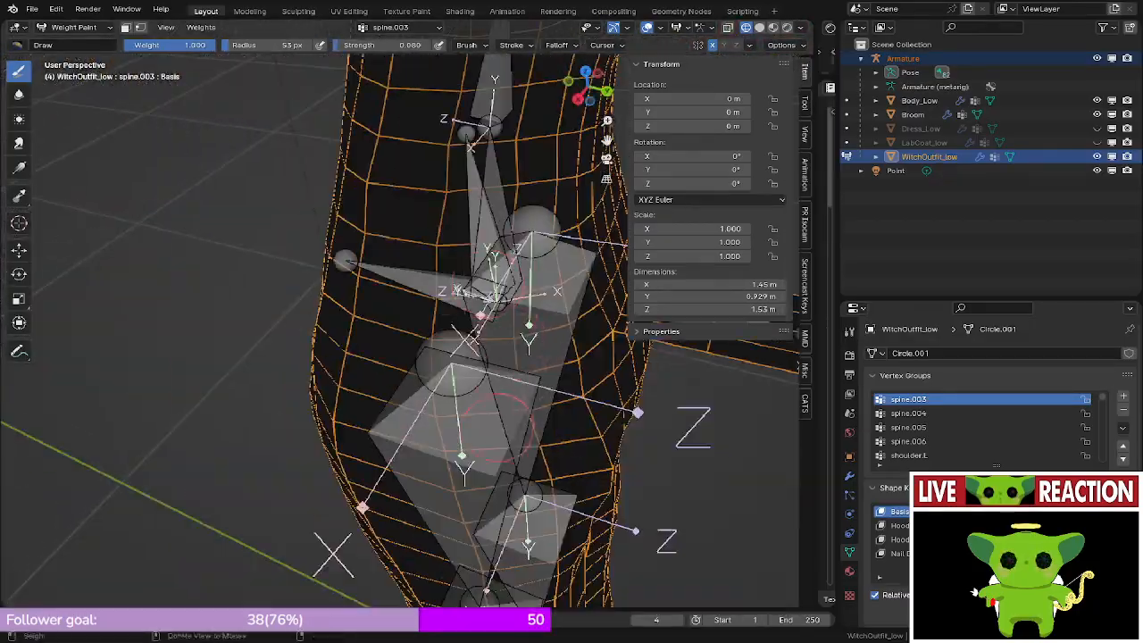
- Select the thigh.L bone and rotate it forward in the right side view until the leg is raised
left_click(498, 429, "ctrl+shift")
scroll(498, 428, "down", 6)
key("KP_3")
key("r")
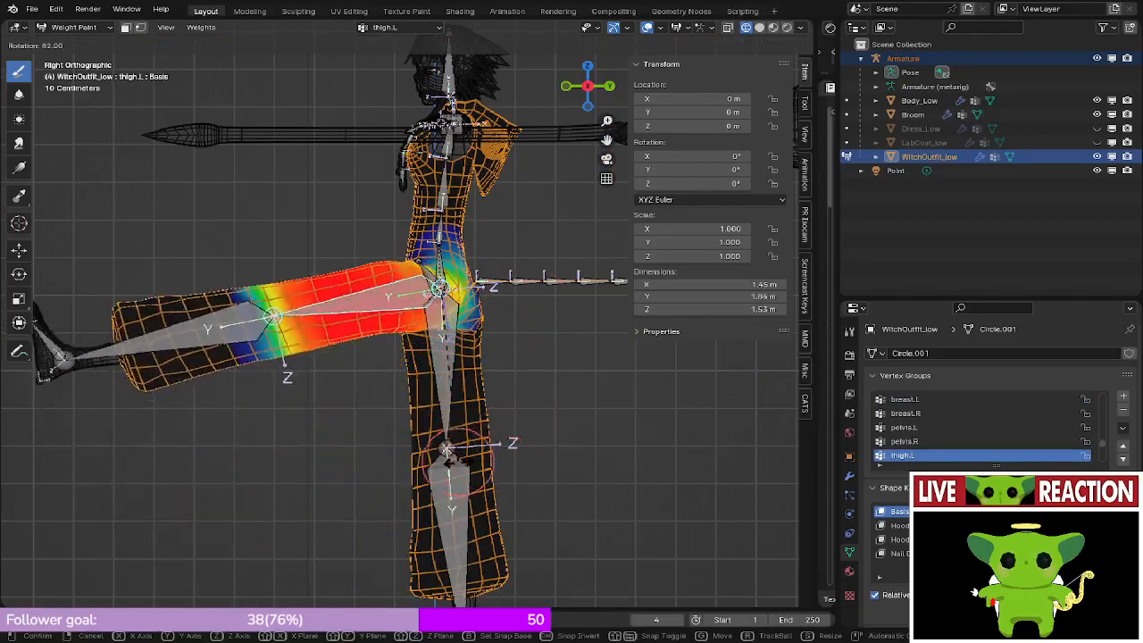
left_click(457, 461)
- Select the thigh.R bone and rotate it 89.1° forward in the right side view
mouse_move(205, 349)
middle_mouse_down()
mouse_move(428, 235)
mouse_move(457, 319)
mouse_move(382, 266)
mouse_move(379, 281)
mouse_move(412, 234)
middle_mouse_up()
scroll(384, 254, "up", 4)
scroll(457, 320, "up", 4)
scroll(382, 266, "up", 4)
scroll(392, 268, "down", 6)
left_click(358, 418, "ctrl+shift")
middle_click_drag(358, 417, 607, 419)
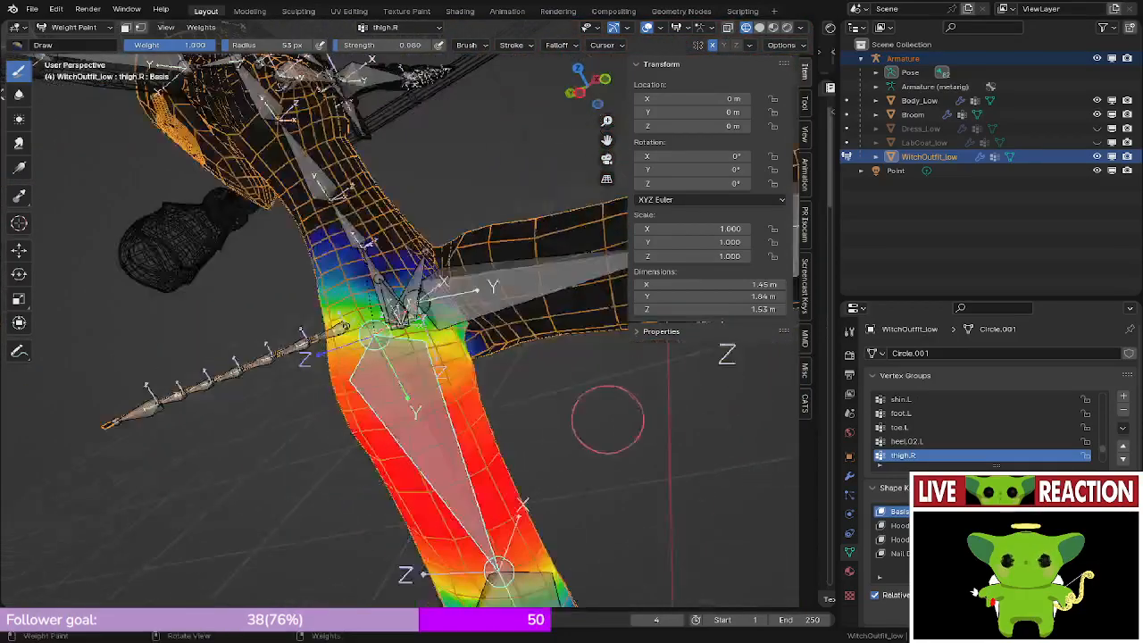
key("KP_3")
key("r")
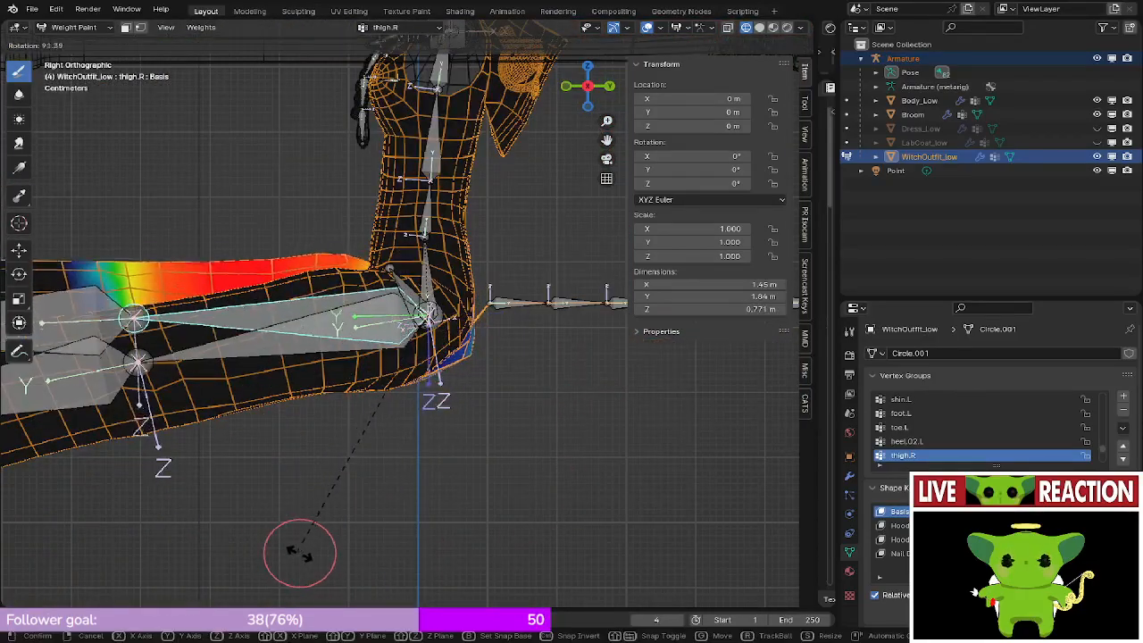
left_click(295, 500)
- Switch the viewport to Solid shading and hide the armature to expose the outfit's crotch area
middle_click_drag(313, 348, 435, 379)
scroll(441, 373, "up", 4)
key("z")
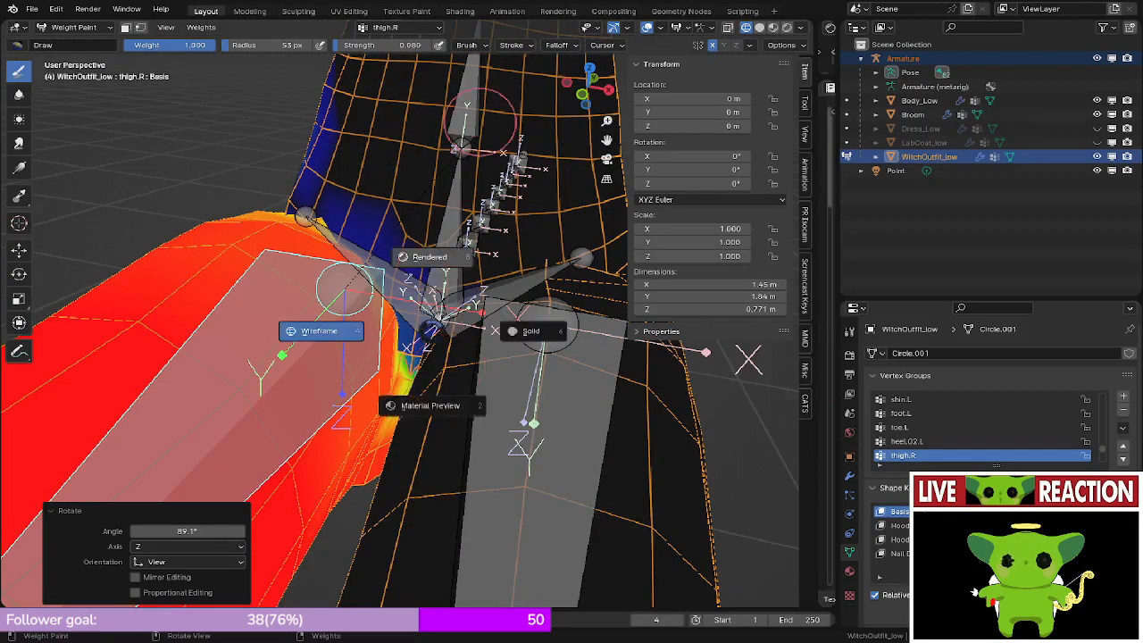
left_click(480, 122)
mouse_move(480, 122)
middle_mouse_down()
mouse_move(454, 197)
mouse_move(491, 97)
mouse_move(423, 79)
mouse_move(435, 202)
mouse_move(484, 182)
mouse_move(476, 167)
middle_mouse_up()
scroll(454, 197, "up", 2)
key("z")
left_click(498, 203)
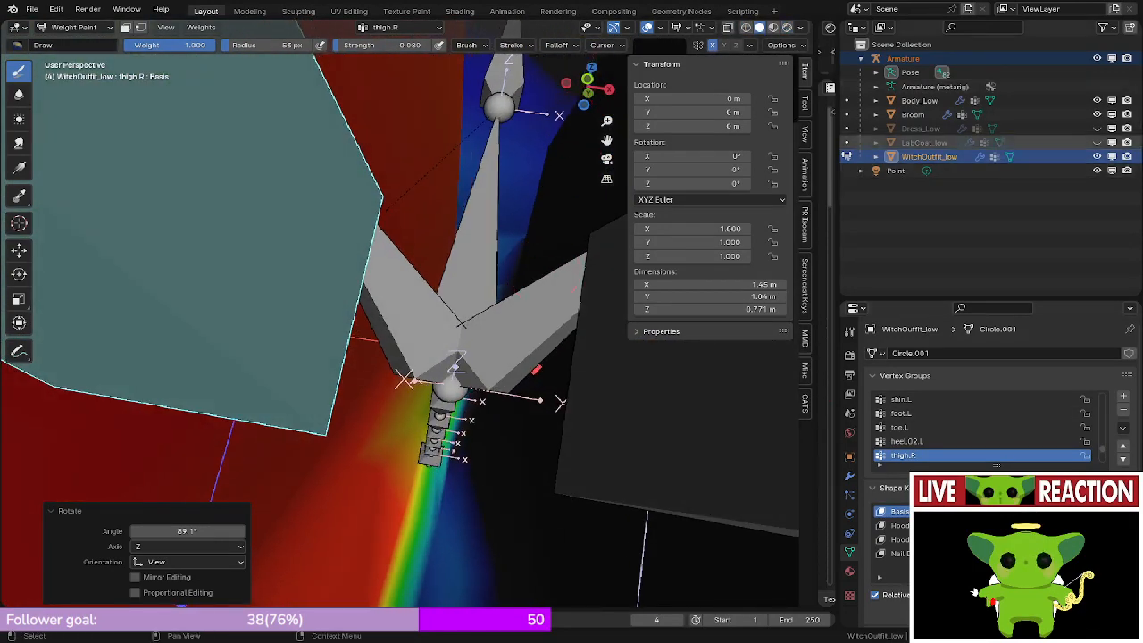
left_click(1096, 58)
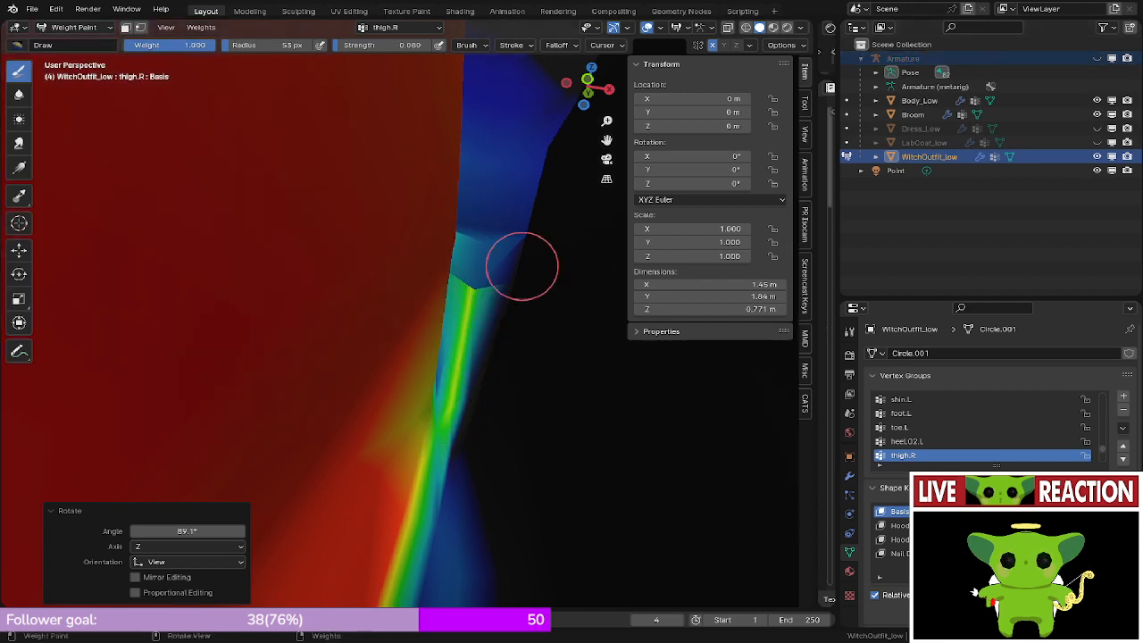
- Examine the thigh.R weights and the outfit's geometry around the crotch from below, using Wireframe shading
mouse_move(511, 266)
middle_mouse_down()
mouse_move(450, 415)
mouse_move(393, 450)
mouse_move(327, 376)
mouse_move(408, 327)
mouse_move(420, 345)
mouse_move(357, 419)
middle_mouse_up()
scroll(380, 404, "down", 4)
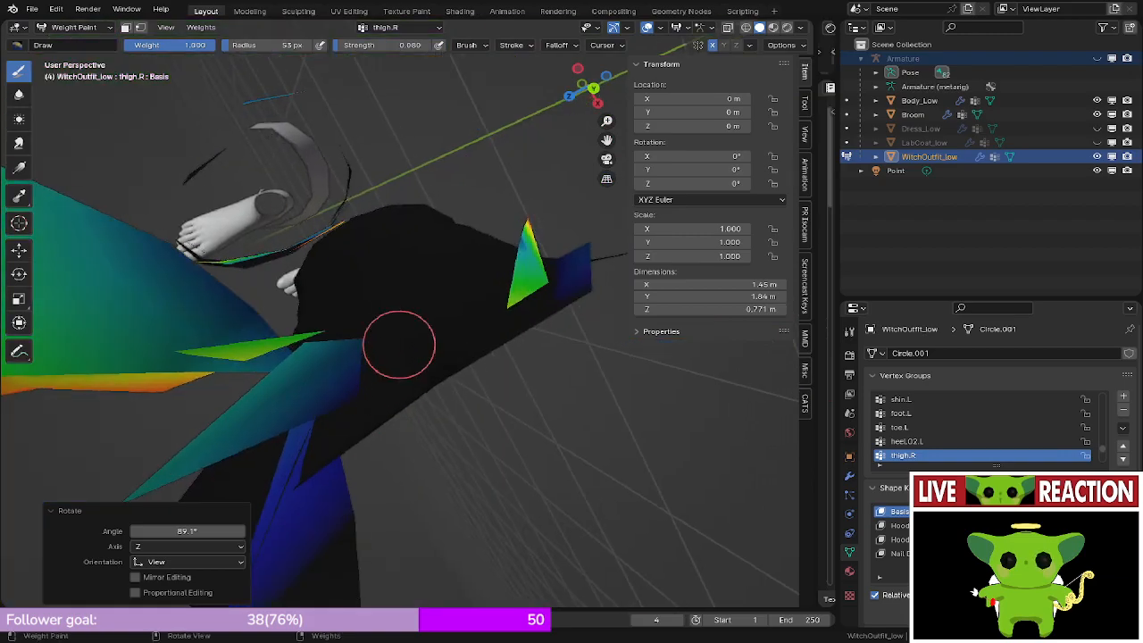
scroll(357, 303, "up", 4)
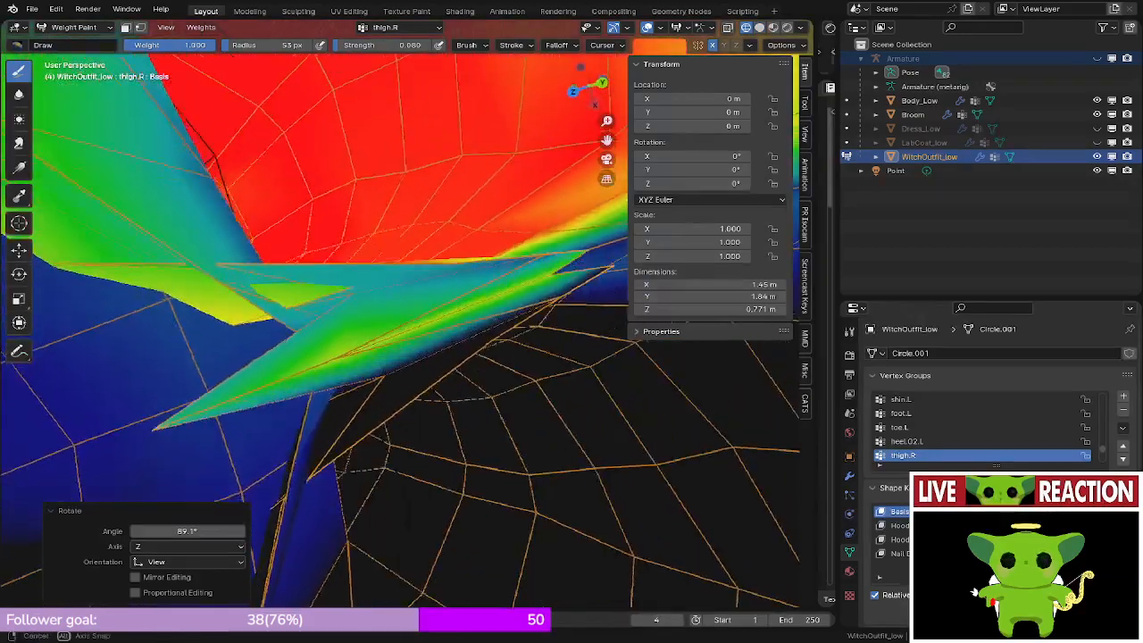
mouse_move(357, 304)
middle_mouse_down()
mouse_move(393, 384)
mouse_move(375, 437)
mouse_move(447, 304)
mouse_move(384, 313)
mouse_move(357, 357)
mouse_move(392, 304)
mouse_move(357, 259)
mouse_move(312, 304)
mouse_move(406, 257)
mouse_move(433, 285)
mouse_move(424, 299)
mouse_move(411, 290)
mouse_move(468, 364)
middle_mouse_up()
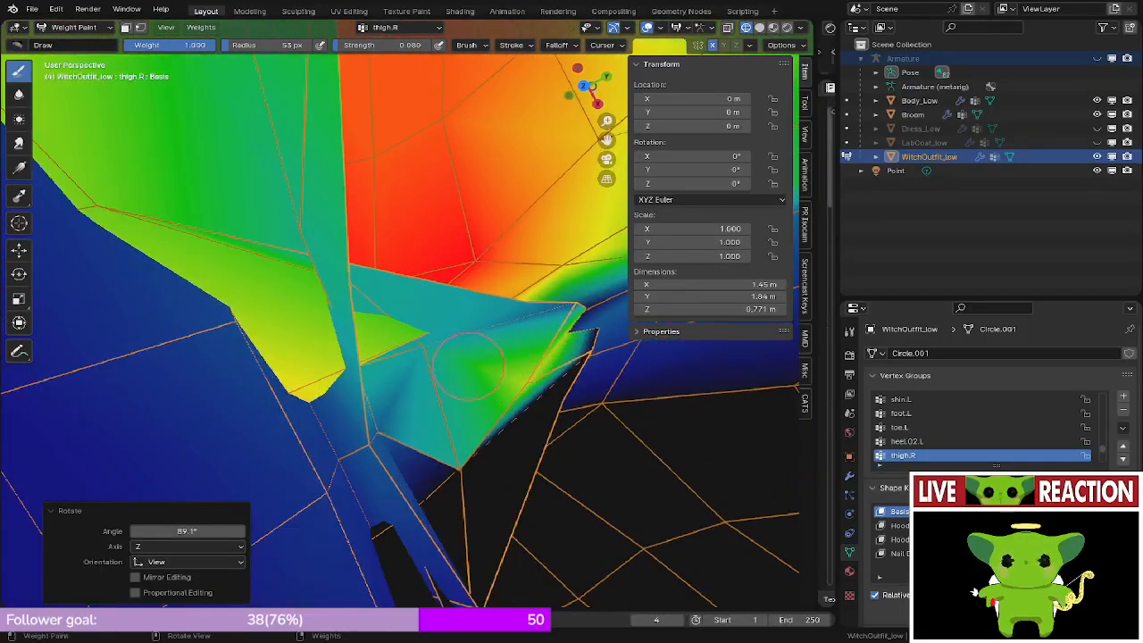
- Show the armature again over the witch outfit in Wireframe shading
middle_click_drag(458, 448, 464, 272)
scroll(459, 416, "down", 3)
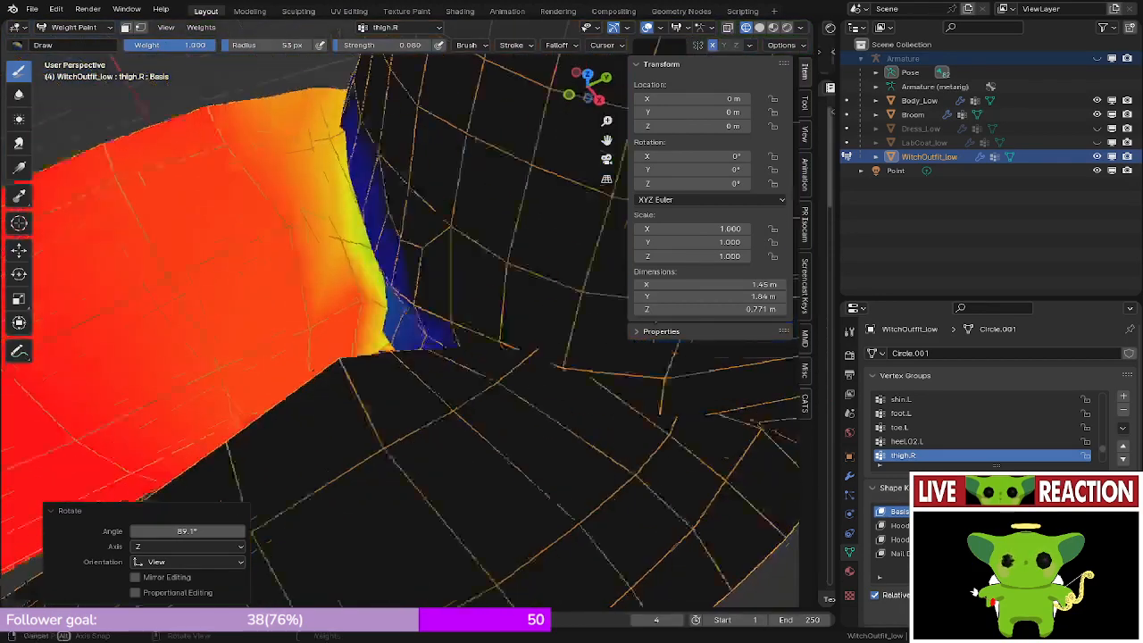
scroll(464, 272, "down", 4)
key("z")
left_click(318, 301)
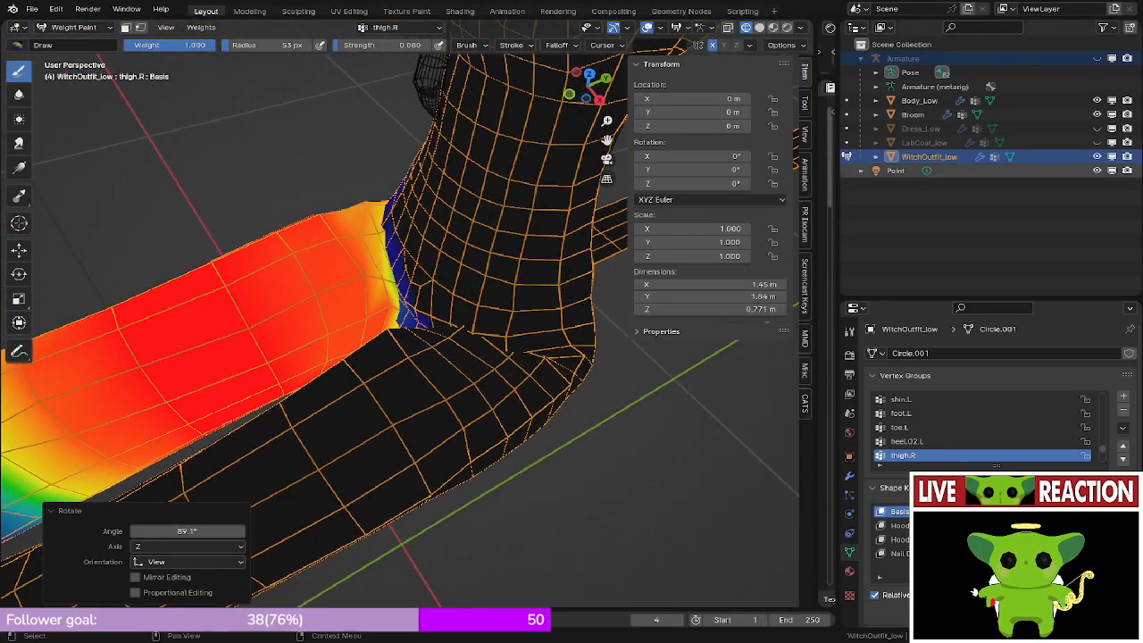
left_click(1097, 58)
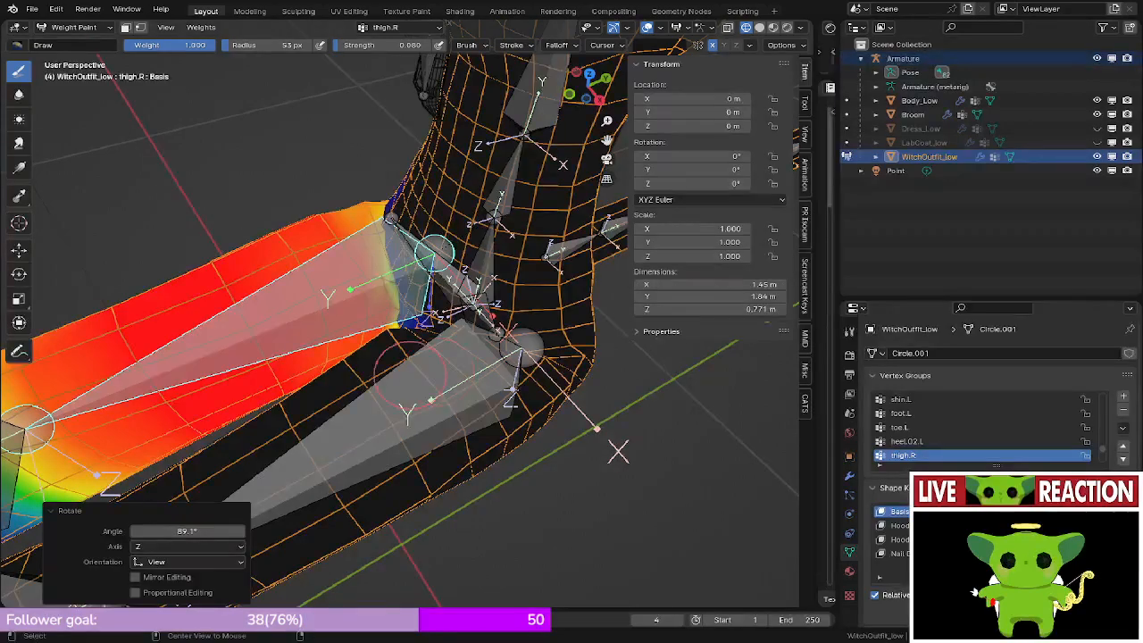
- Select the thigh.L bone and blur its weights lightly at the outfit's crotch
left_click(410, 375, "alt")
mouse_move(527, 332)
middle_mouse_down()
mouse_move(512, 362)
mouse_move(451, 397)
mouse_move(480, 354)
mouse_move(395, 326)
mouse_move(421, 323)
middle_mouse_up()
scroll(512, 363, "up", 6)
scroll(457, 385, "up", 2)
left_click_drag(420, 327, 425, 331, "shift")
scroll(384, 313, "down", 3)
- Select the thigh.R bone and smooth its weights around the outfit's crotch from below
left_click(267, 168, "ctrl")
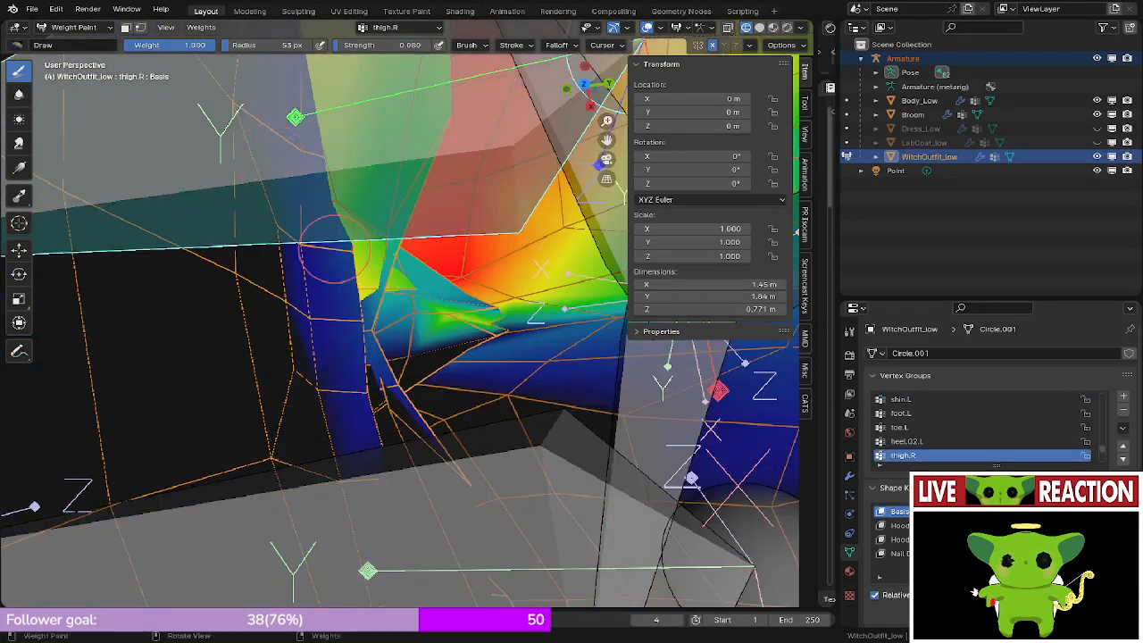
scroll(330, 253, "up", 5)
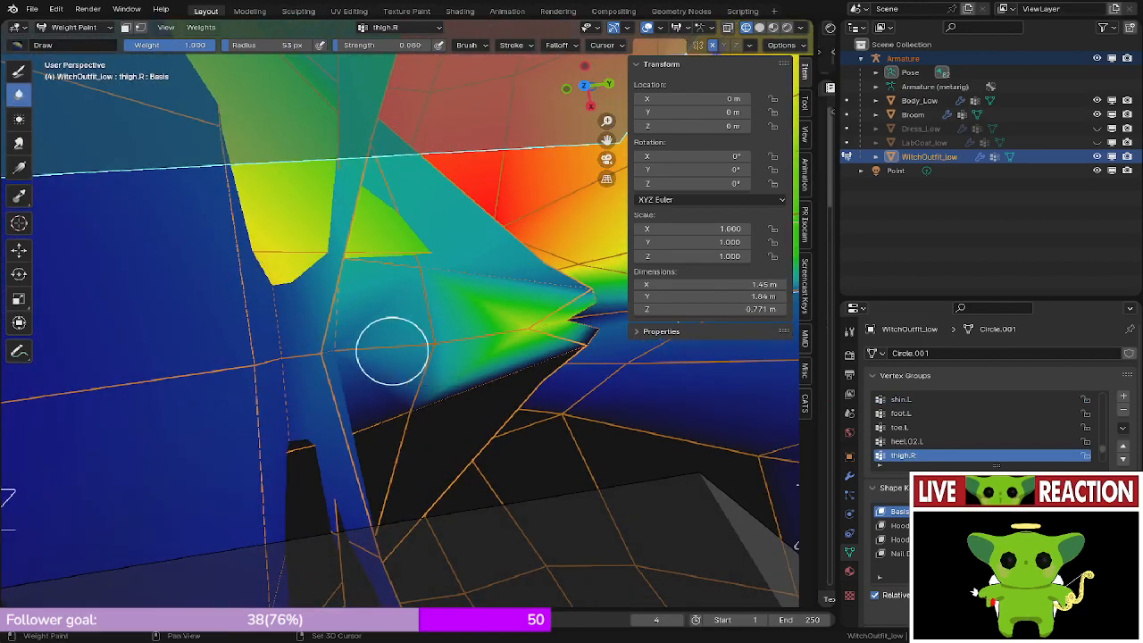
middle_click_drag(453, 337, 389, 291)
scroll(398, 303, "down", 2)
- Select the thigh.L bone, check the brush blend and falloff settings, and blur its weights across the crotch vertices
left_click(518, 486, "ctrl")
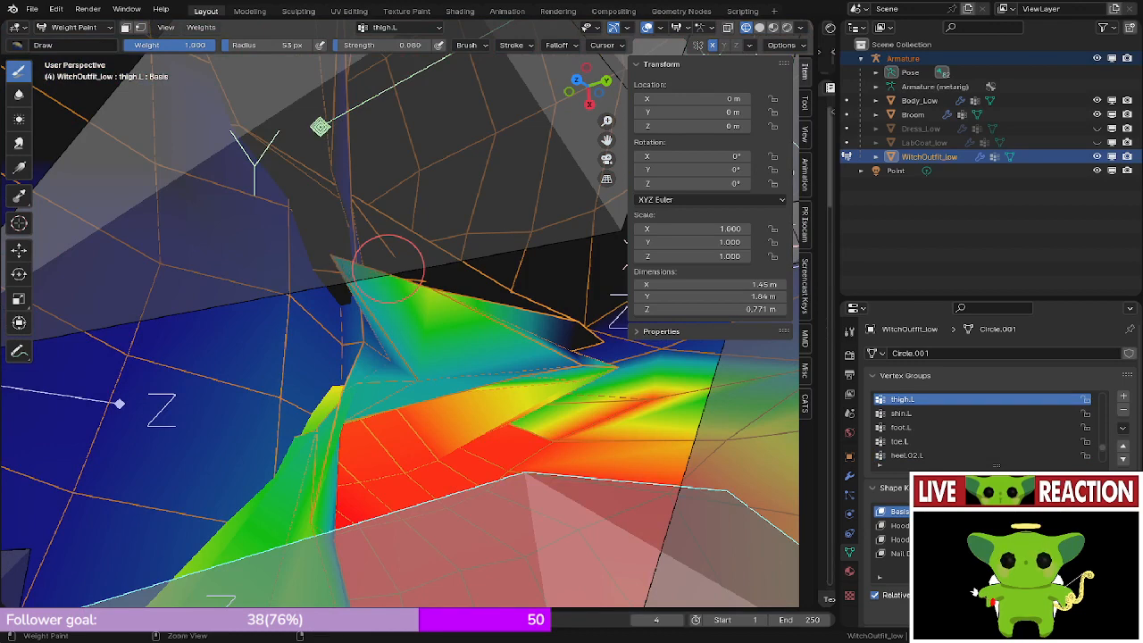
middle_click_drag(388, 268, 451, 281)
left_click(471, 46)
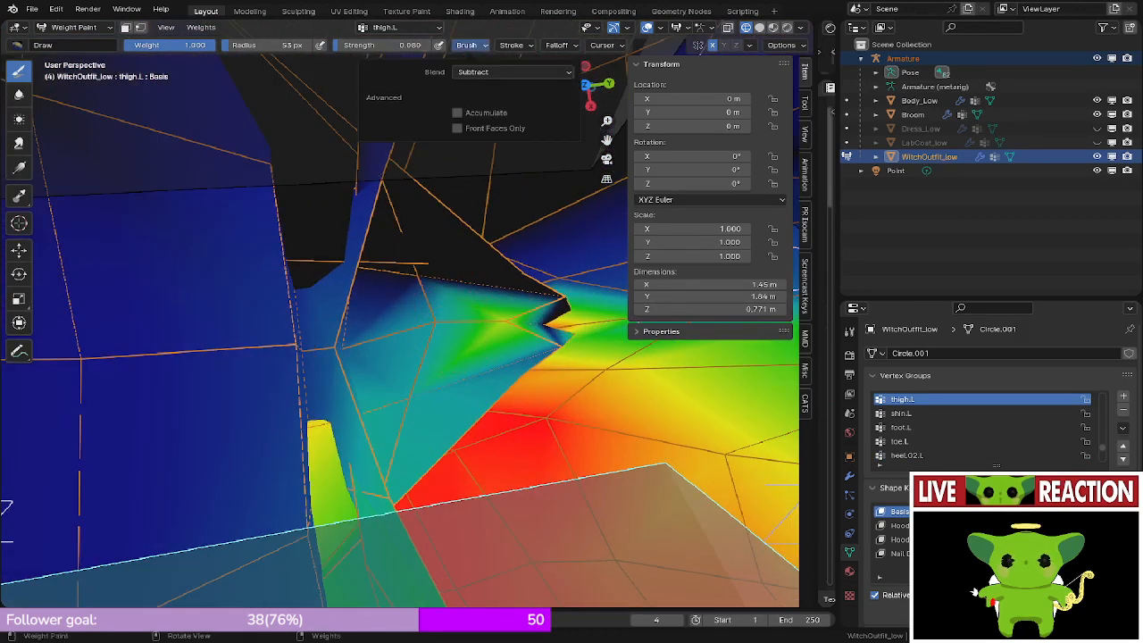
left_click(557, 44)
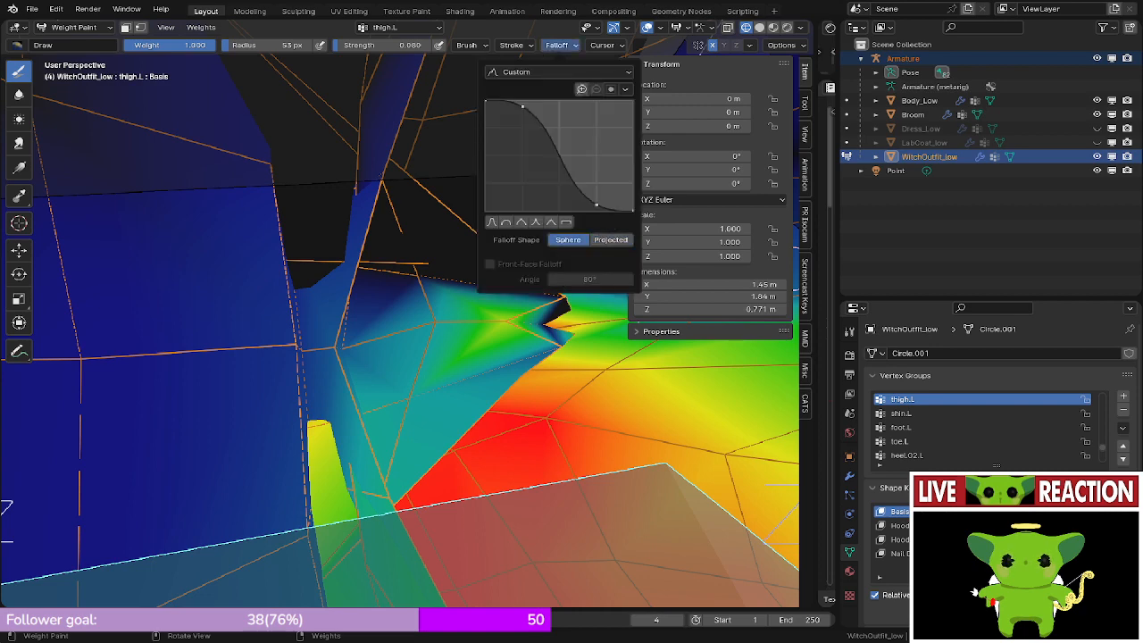
middle_click_drag(408, 293, 408, 331)
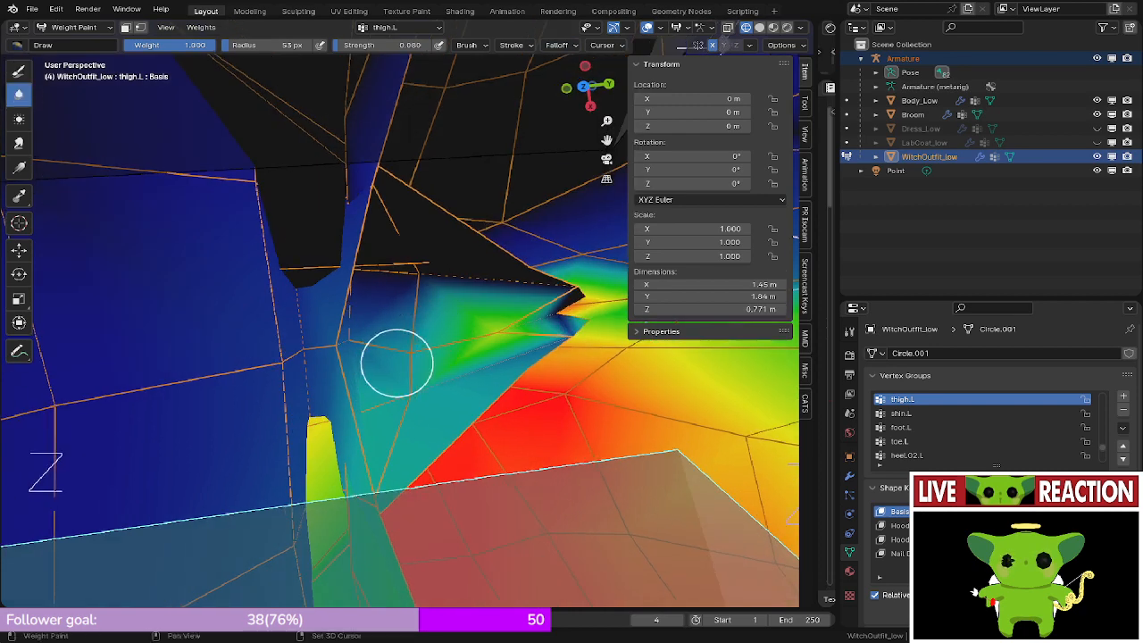
left_click_drag(444, 335, 455, 332, "shift")
middle_click_drag(455, 332, 437, 324)
mouse_move(429, 325)
left_mouse_down("shift")
mouse_move(500, 324)
mouse_move(450, 325)
left_mouse_up("shift")
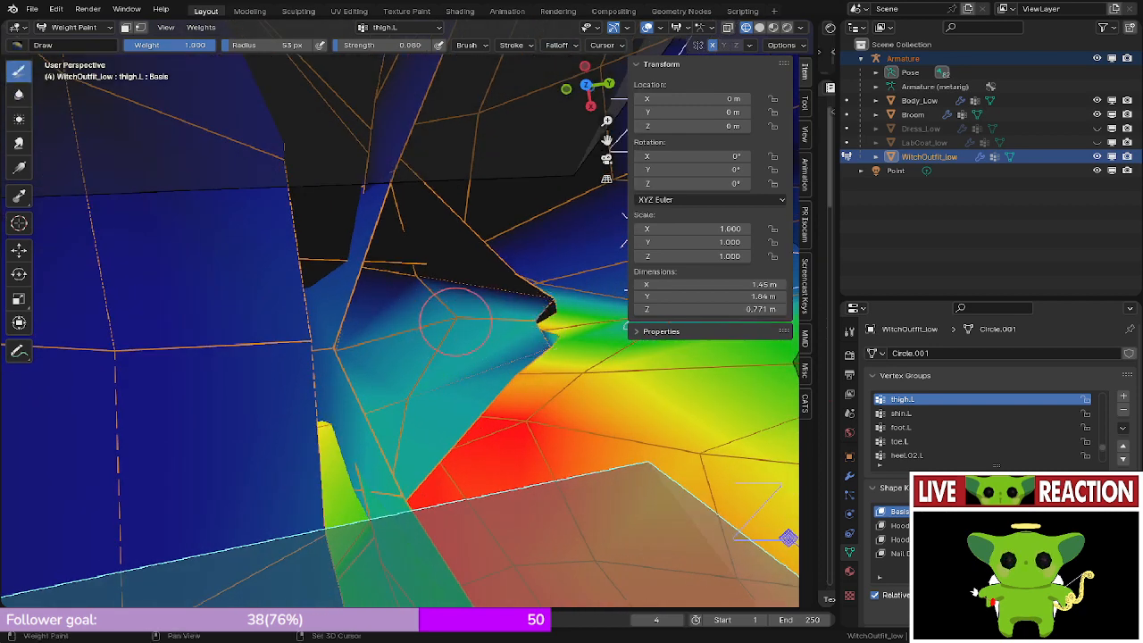
middle_click_drag(456, 319, 473, 314)
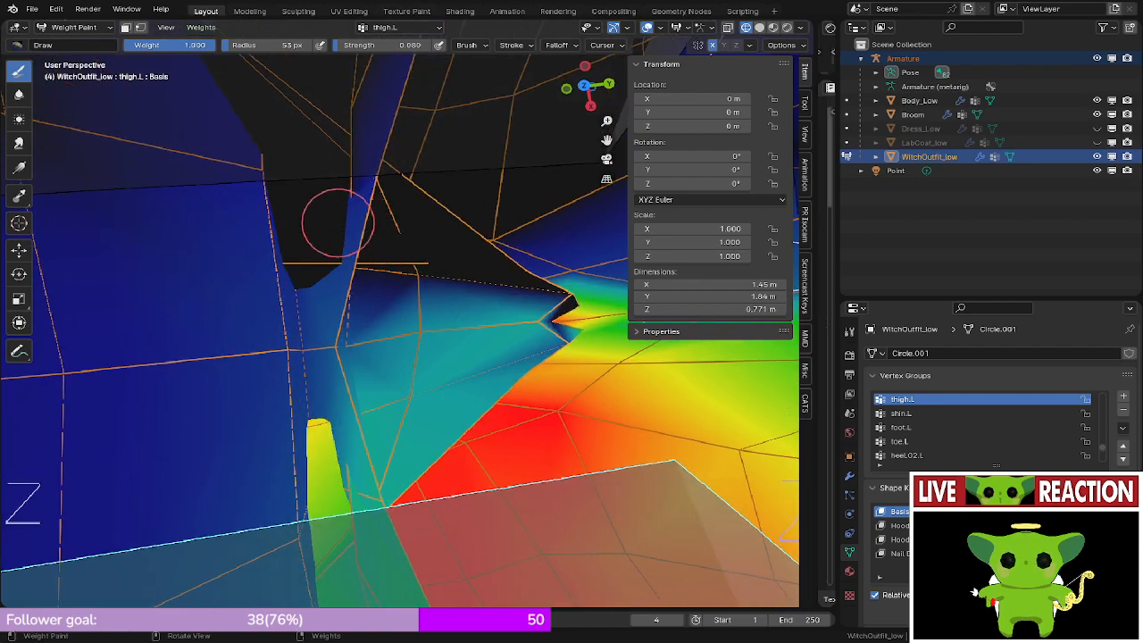
- Select the thigh.R bone and inspect its weights around the crotch and inner hip
scroll(335, 220, "down", 3)
middle_click_drag(335, 220, 408, 332)
left_click(276, 105, "ctrl")
scroll(360, 215, "up", 3)
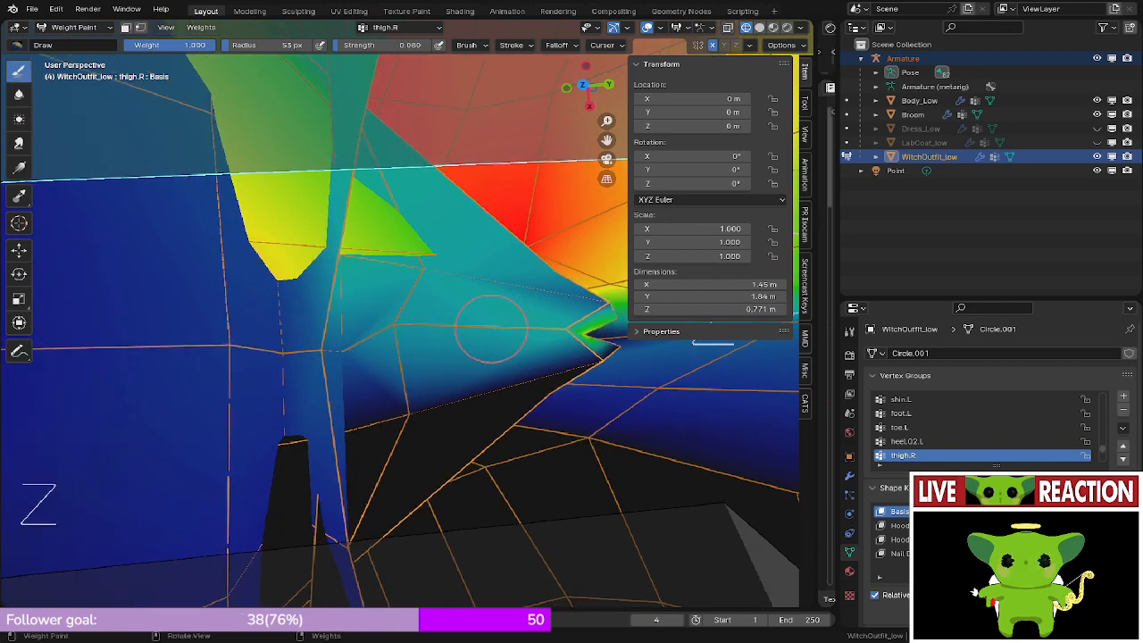
middle_click_drag(401, 237, 485, 260)
scroll(484, 259, "down", 5)
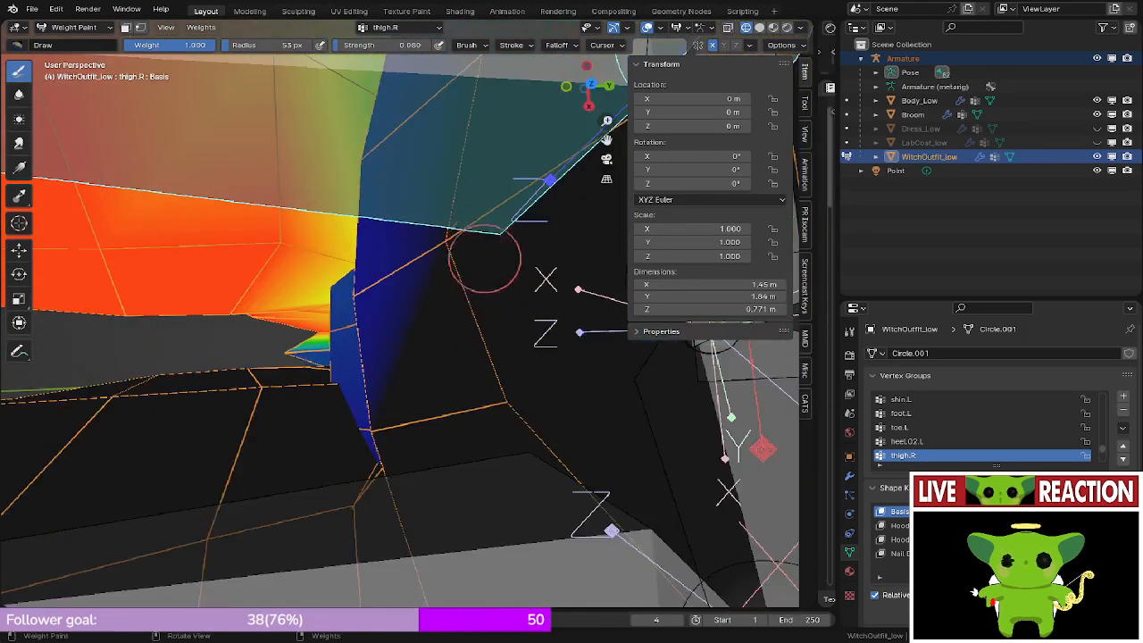
- Select the pelvis.L bone and inspect its weights on the outfit's crotch
left_click(558, 395, "alt")
scroll(558, 393, "up", 8)
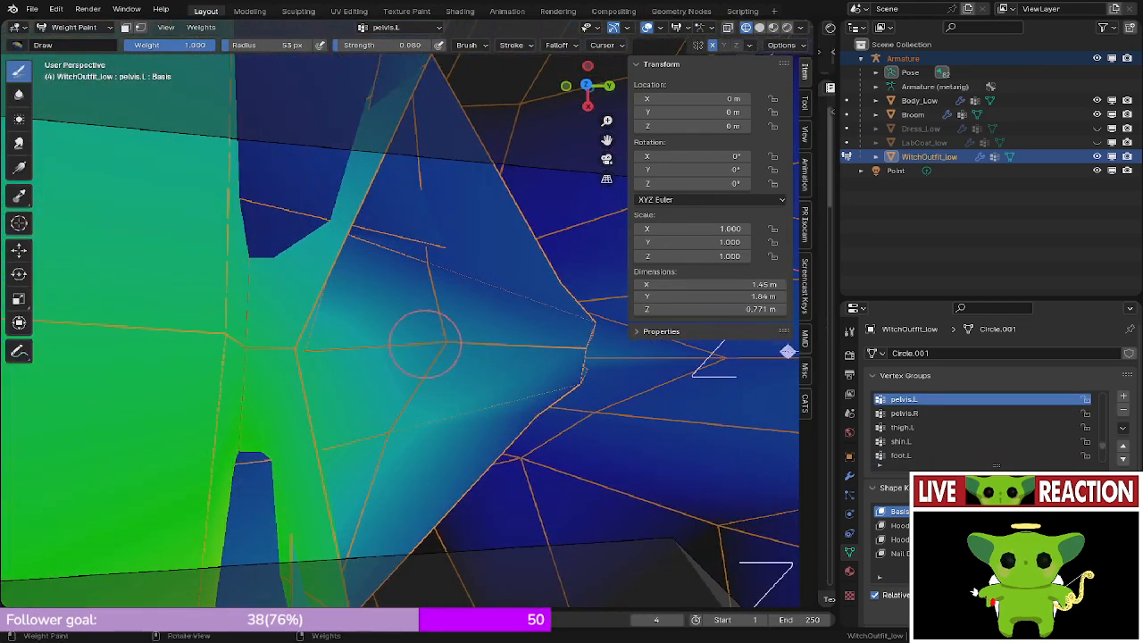
scroll(625, 348, "down", 6)
- Select the pelvis.R bone and blur its weights across the outfit's crotch vertices
left_click(571, 242, "alt")
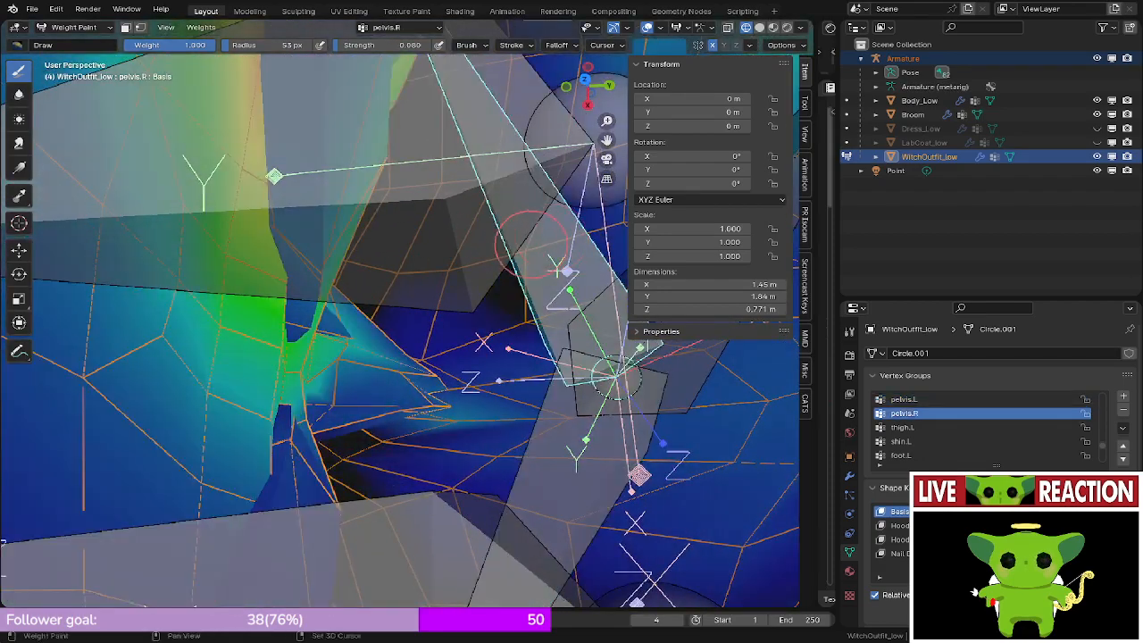
scroll(459, 312, "up", 3)
middle_click_drag(459, 312, 377, 378)
scroll(430, 269, "up", 3)
scroll(428, 263, "up", 1)
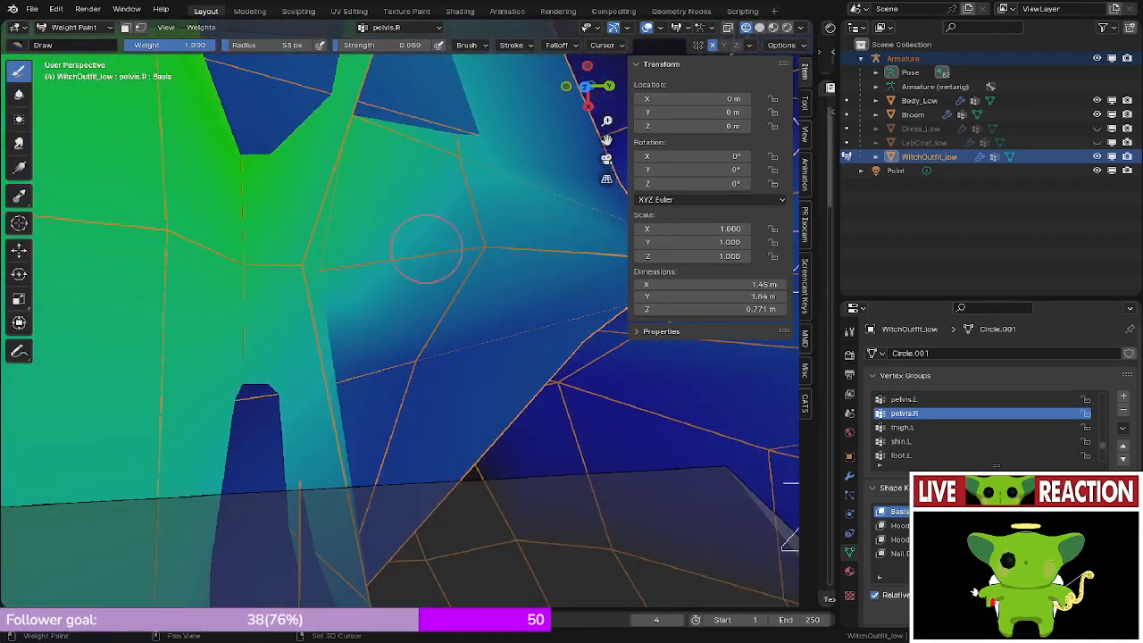
left_click_drag(429, 249, 453, 261, "shift")
mouse_move(454, 261)
middle_mouse_down()
mouse_move(419, 210)
mouse_move(357, 179)
mouse_move(614, 279)
mouse_move(571, 268)
mouse_move(494, 298)
mouse_move(447, 268)
mouse_move(548, 472)
mouse_move(301, 306)
mouse_move(357, 339)
mouse_move(337, 316)
middle_mouse_up()
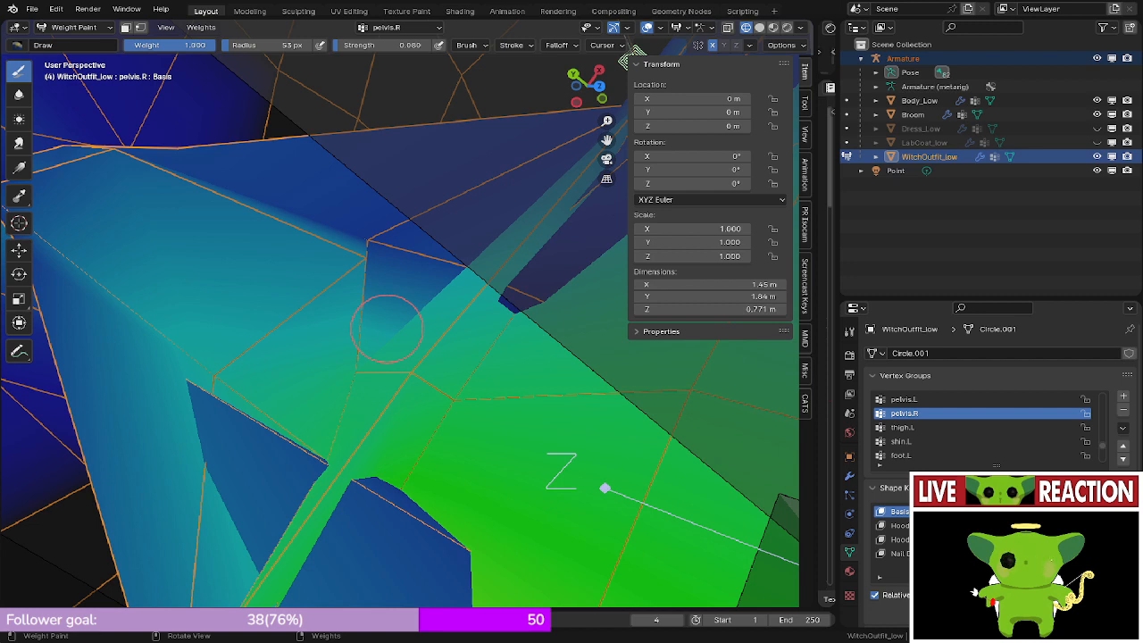
mouse_move(387, 329)
middle_mouse_down()
mouse_move(472, 388)
mouse_move(396, 324)
mouse_move(408, 368)
mouse_move(423, 277)
middle_mouse_up()
left_click_drag(421, 274, 448, 308, "shift")
mouse_move(448, 308)
middle_mouse_down()
mouse_move(446, 344)
mouse_move(446, 299)
mouse_move(393, 339)
mouse_move(437, 329)
mouse_move(455, 304)
middle_mouse_up()
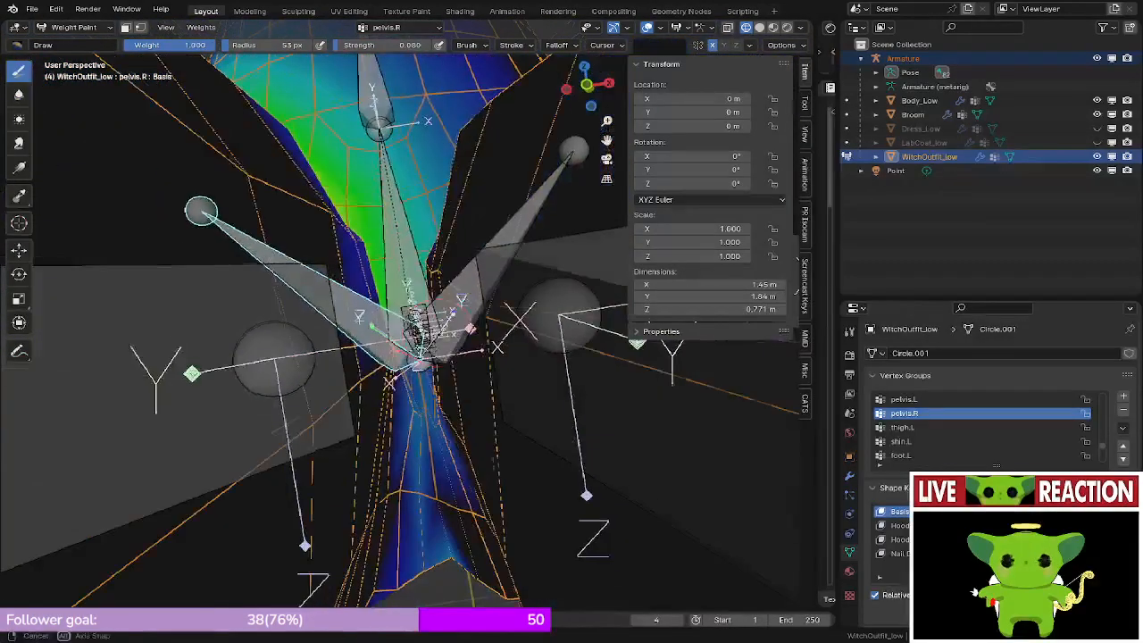
- Select the thigh.L bone, check its weights around the hips, and save the file
left_click(482, 279, "alt")
scroll(454, 296, "up", 4)
mouse_move(371, 296)
middle_mouse_down()
mouse_move(430, 223)
mouse_move(412, 241)
mouse_move(379, 220)
mouse_move(378, 247)
mouse_move(401, 242)
mouse_move(443, 295)
mouse_move(564, 313)
middle_mouse_up()
key("ctrl+s")
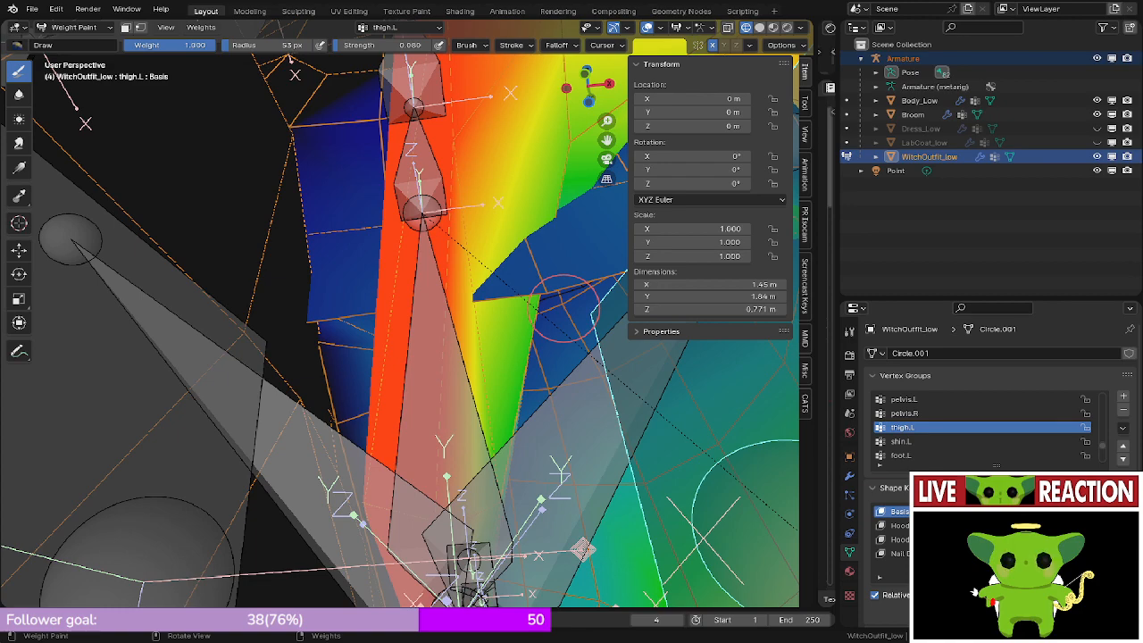
scroll(385, 306, "down", 4)
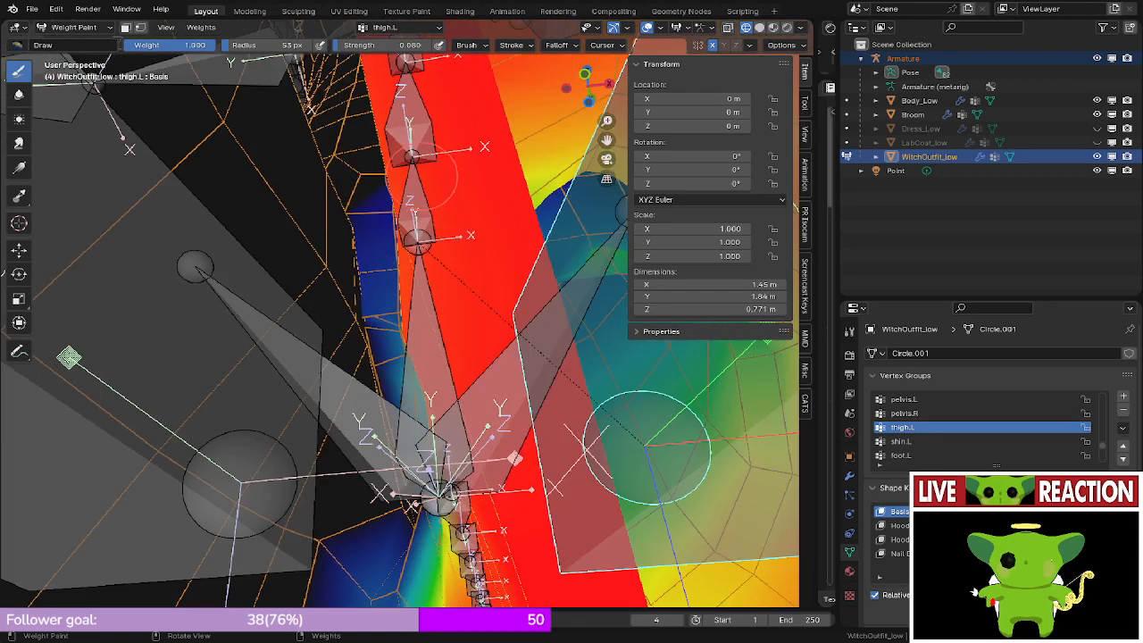
middle_click_drag(385, 306, 350, 294)
- Select the pelvis.R bone and examine its weights around the hips
left_click(342, 351, "alt")
scroll(350, 294, "up", 3)
middle_click_drag(354, 219, 299, 321)
middle_click_drag(428, 234, 535, 254)
scroll(546, 204, "down", 3)
scroll(532, 255, "down", 4)
- Check the posed legs in the front and right side views and save the file
key("KP_1")
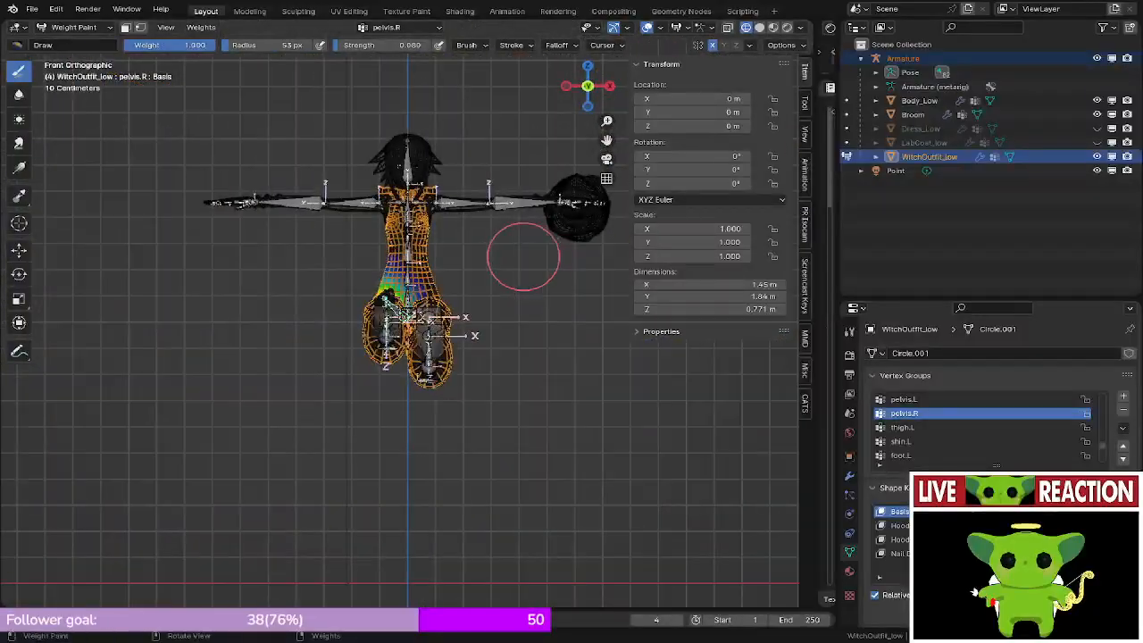
key("KP_3")
key("ctrl+s")
left_click(533, 275)
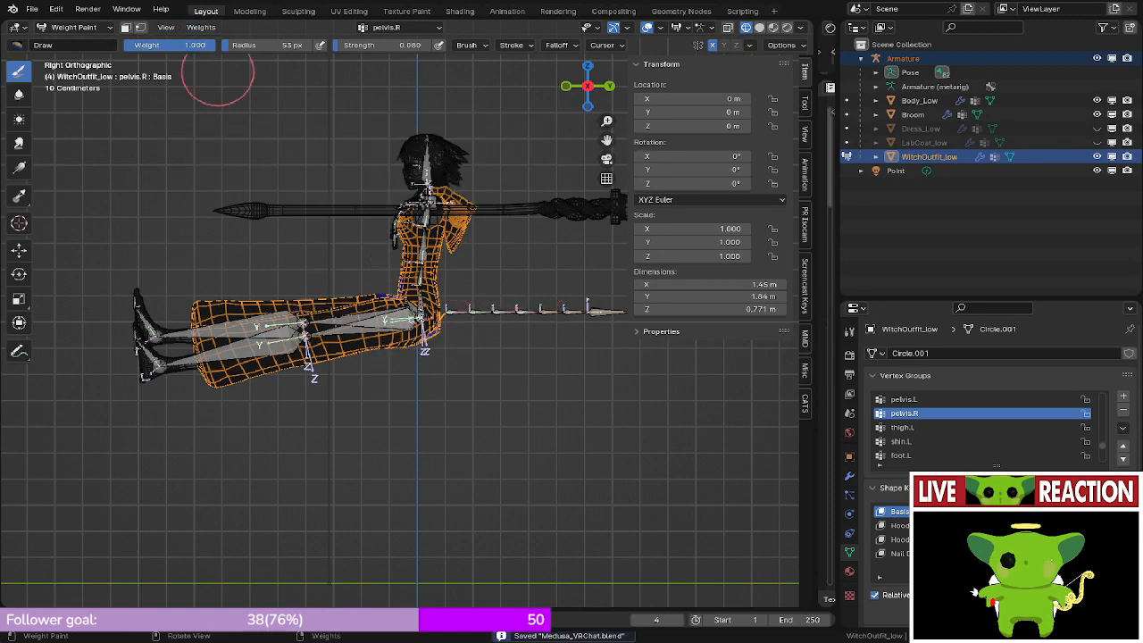
middle_click_drag(280, 172, 283, 191)
key("KP_1")
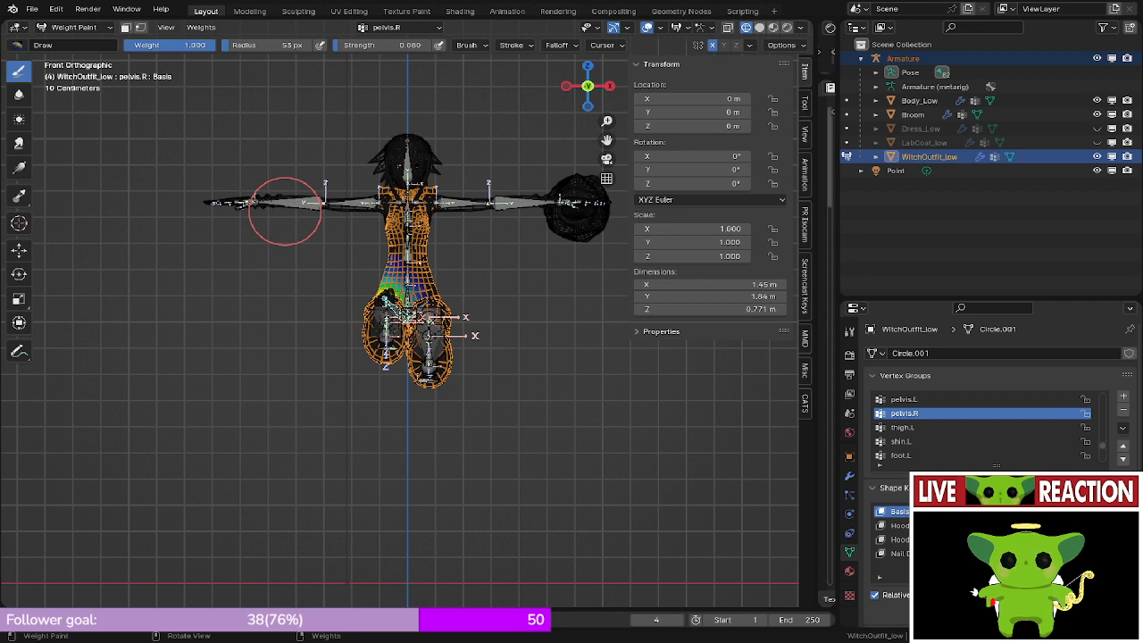
- Switch the viewport to Rendered shading and examine the character's face
middle_click_drag(458, 237, 463, 347, "shift")
scroll(465, 343, "up", 6)
key("z")
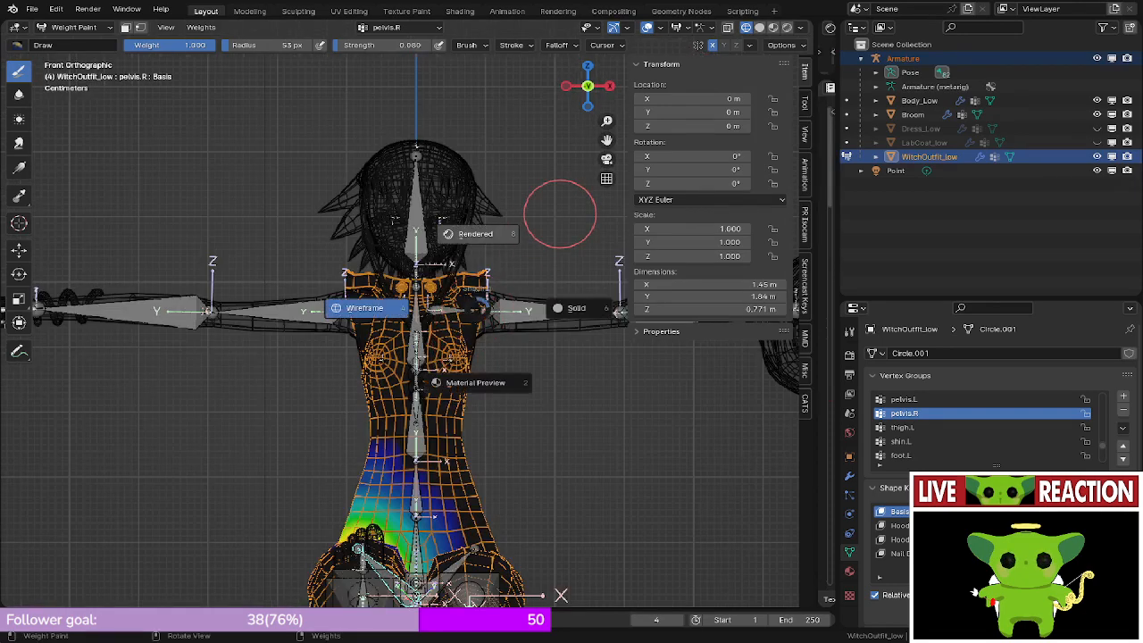
left_click(558, 214)
mouse_move(546, 268)
middle_mouse_down()
mouse_move(519, 308)
mouse_move(482, 504)
middle_mouse_up()
scroll(509, 331, "up", 3)
middle_click_drag(482, 505, 466, 460)
scroll(473, 402, "up", 5)
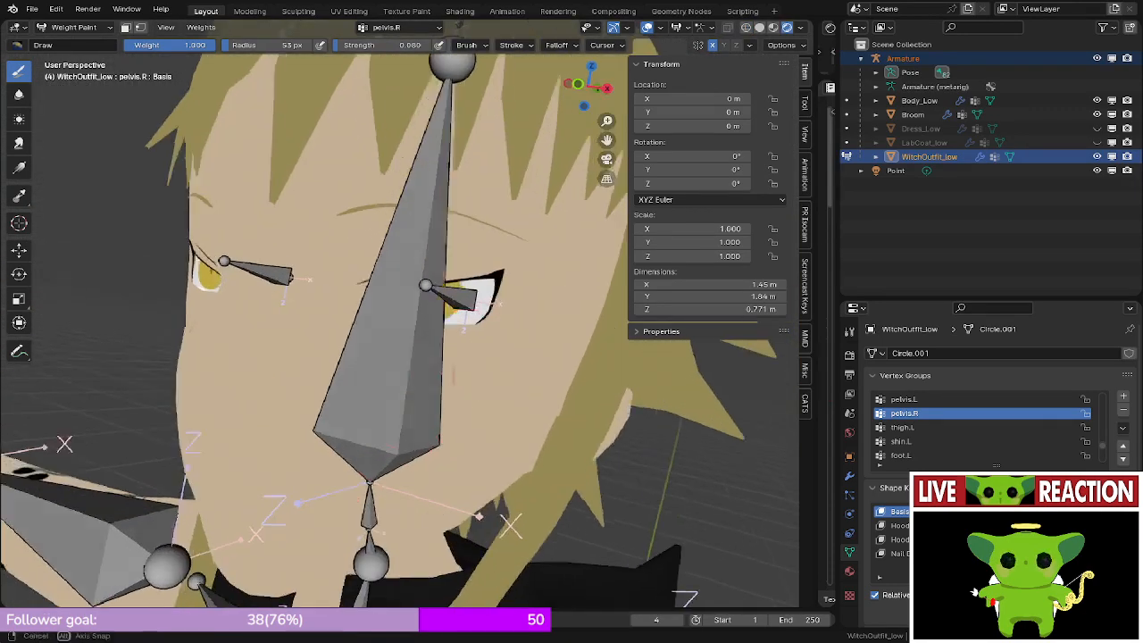
middle_click_drag(487, 357, 442, 337)
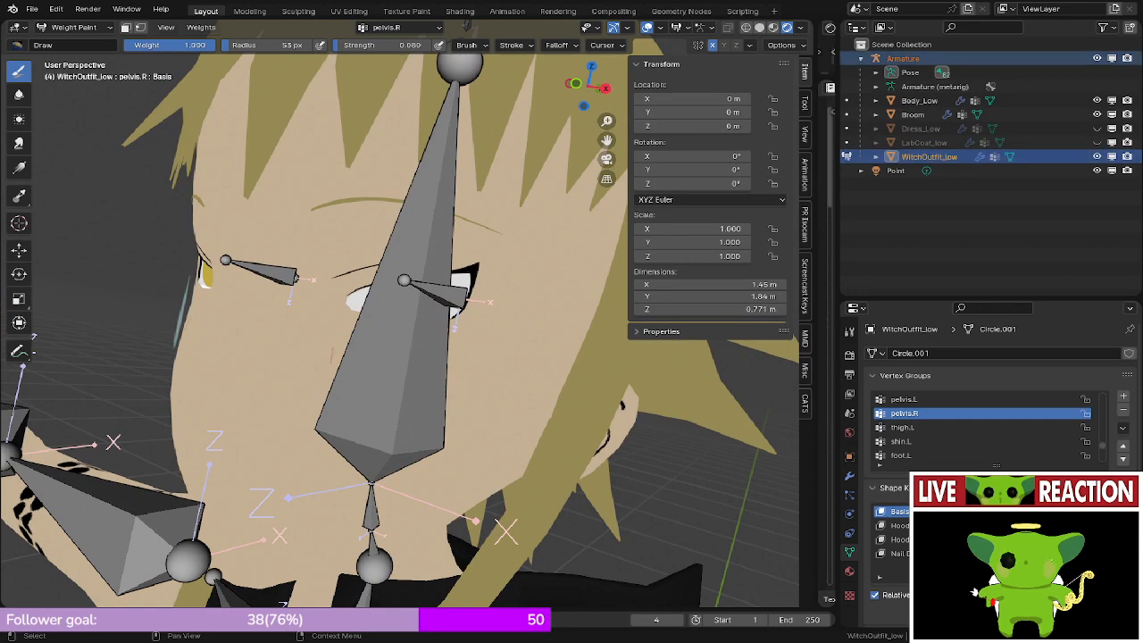
- Hide the armature and examine the eyes up close and from the front
left_click(1096, 58)
scroll(530, 287, "up", 5)
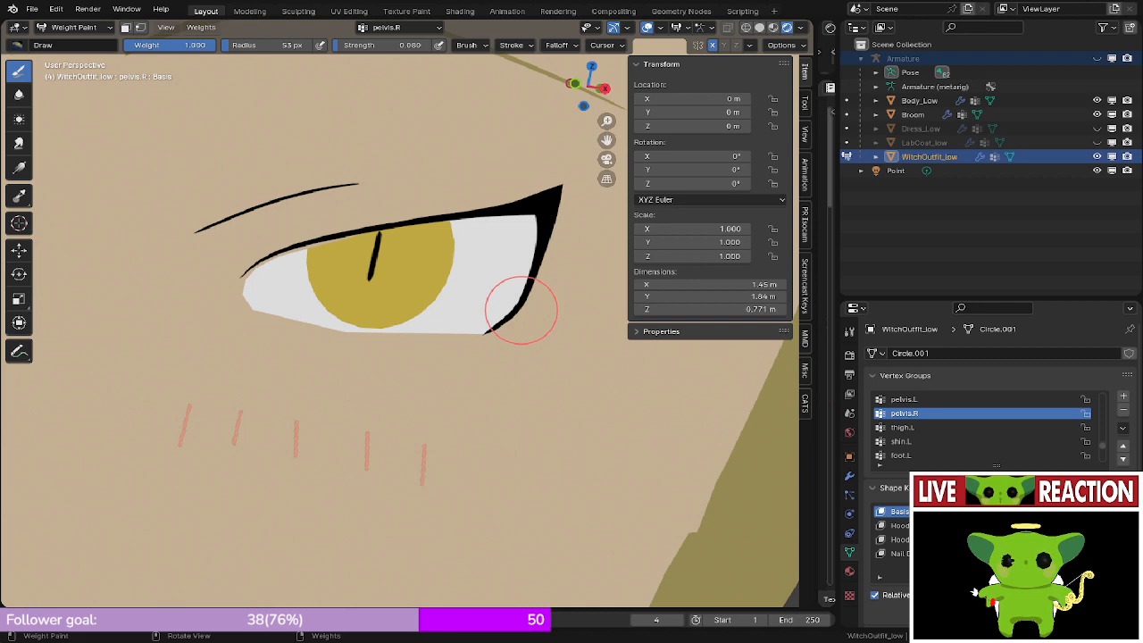
middle_click_drag(532, 301, 407, 402)
middle_click_drag(564, 316, 572, 314)
scroll(572, 314, "down", 5)
key("KP_1")
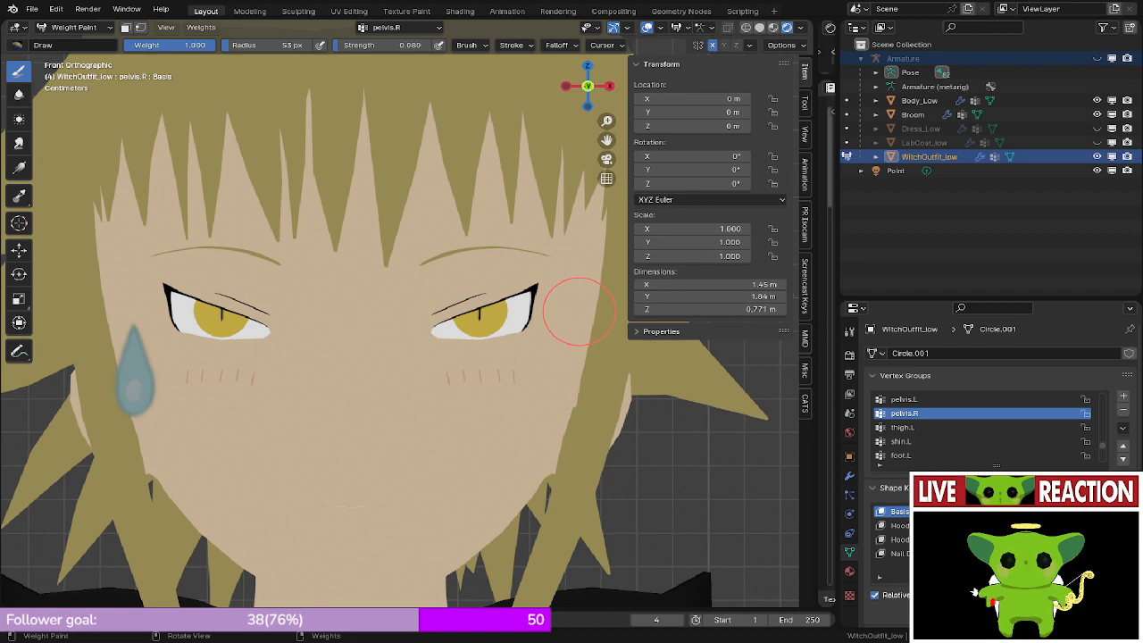
middle_click_drag(578, 311, 487, 333)
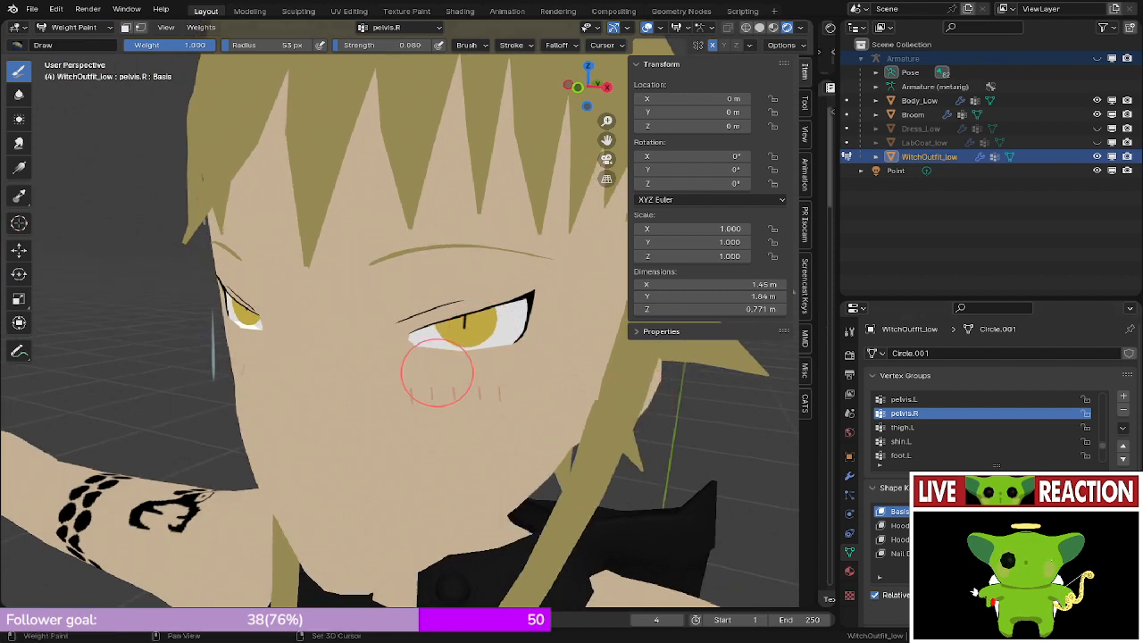
- Switch to Object Mode and select the Body_Low mesh
key("ctrl+Tab")
left_click(452, 588)
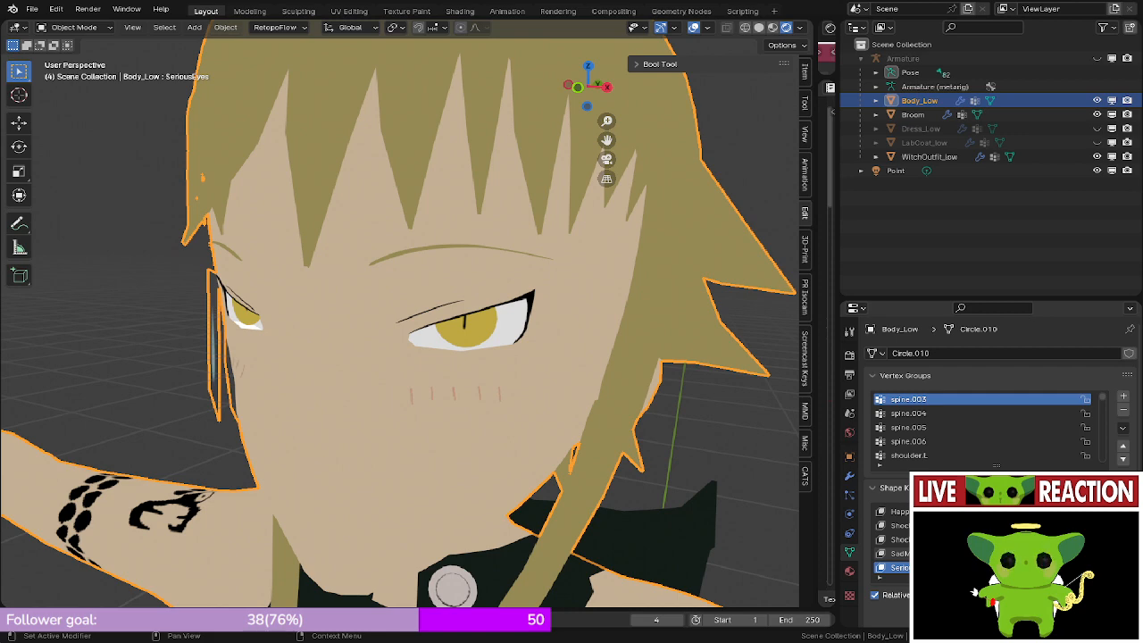
scroll(400, 314, "down", 4)
mouse_move(399, 321)
middle_mouse_down()
mouse_move(446, 281)
mouse_move(419, 330)
middle_mouse_up()
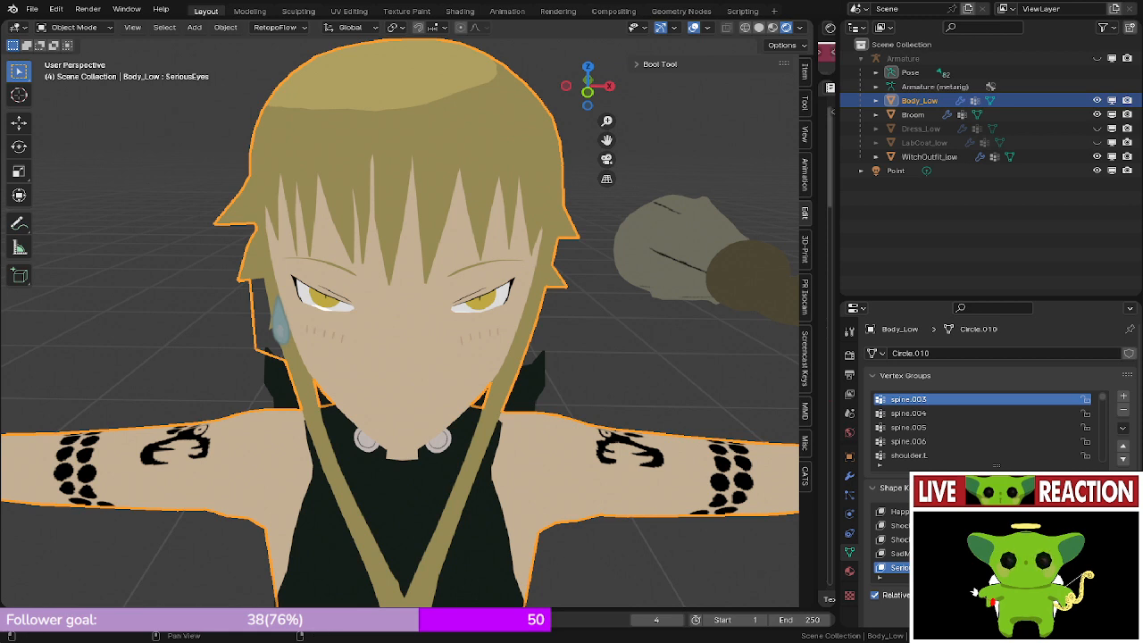
- Select the EvilGrin shape key of Body_Low and look through the remaining facial shape keys
scroll(982, 473, "down", 1)
scroll(982, 429, "down", 2)
scroll(982, 488, "down", 1)
scroll(893, 513, "up", 4)
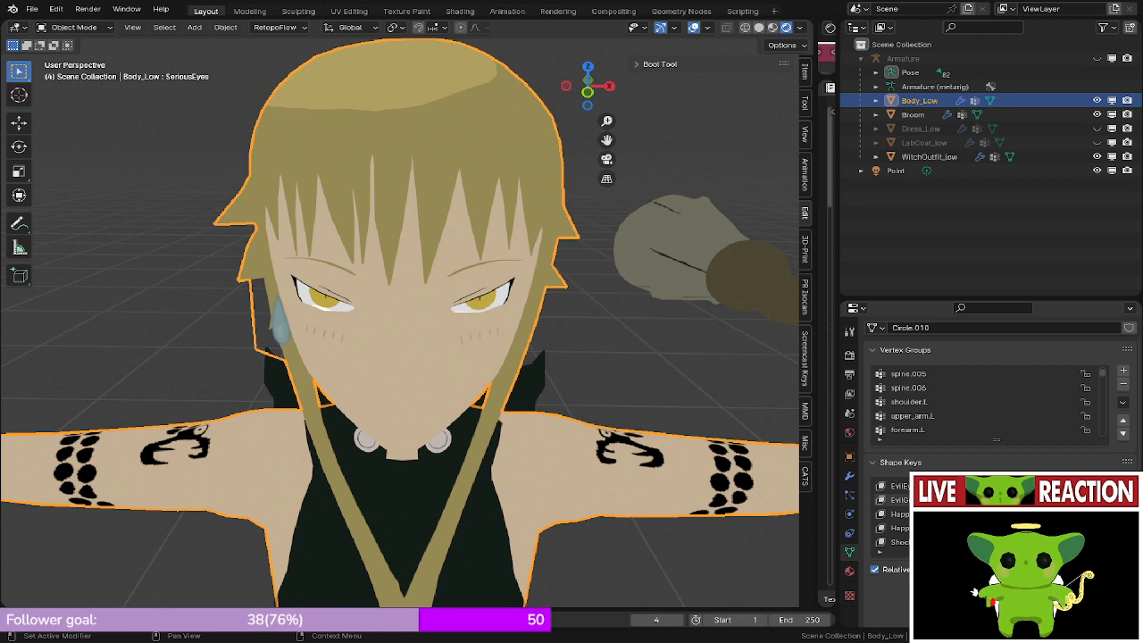
left_click(933, 500)
scroll(893, 513, "down", 2)
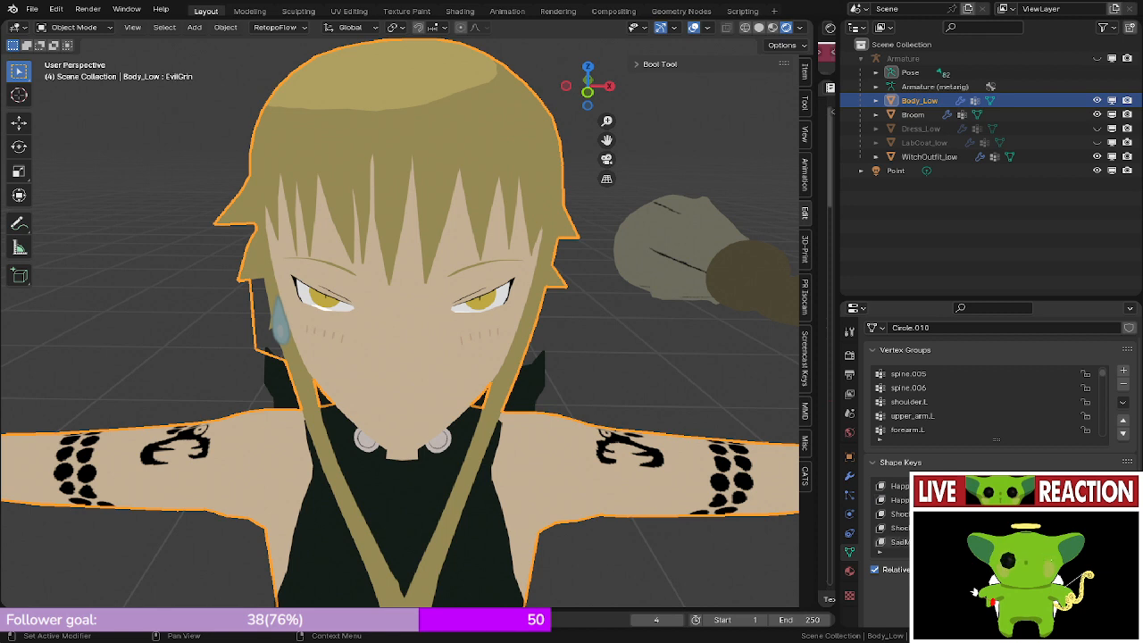
scroll(892, 513, "down", 5)
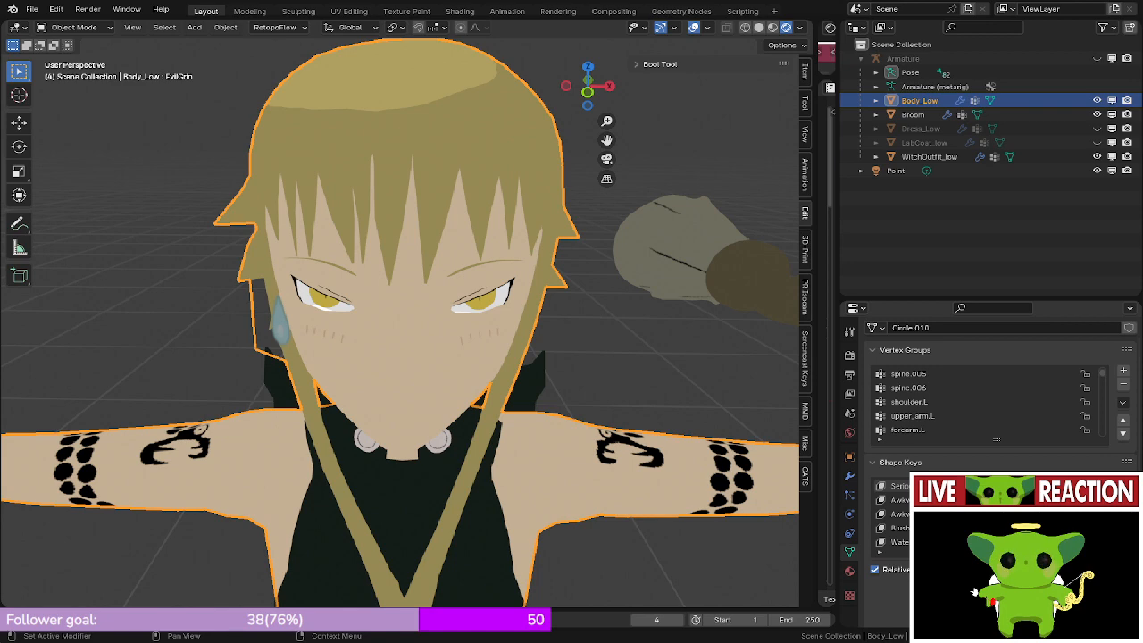
- Switch the viewport to Solid shading and examine the mouth area of the face up close
mouse_move(447, 339)
middle_mouse_down()
mouse_move(348, 322)
mouse_move(407, 304)
mouse_move(401, 268)
mouse_move(500, 326)
middle_mouse_up()
scroll(401, 268, "up", 2)
key("z")
left_click(580, 327)
middle_click_drag(580, 326, 612, 327)
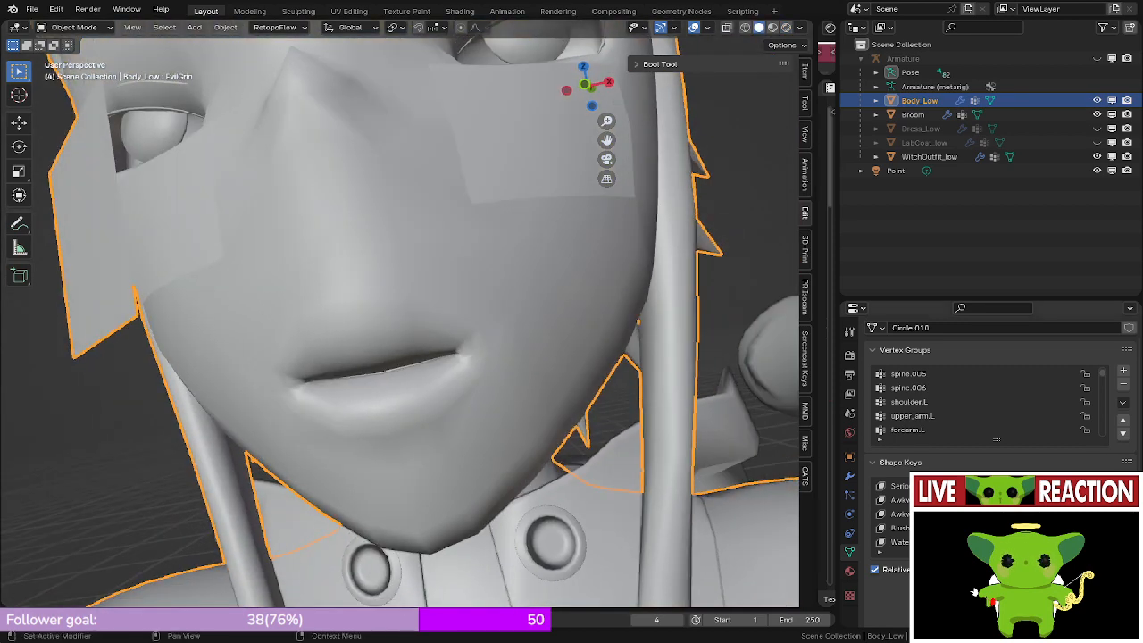
- Adjust the value of Body_Low's EvilGrin shape key and examine the mouth corner from the side
scroll(893, 513, "up", 4)
scroll(893, 514, "up", 3)
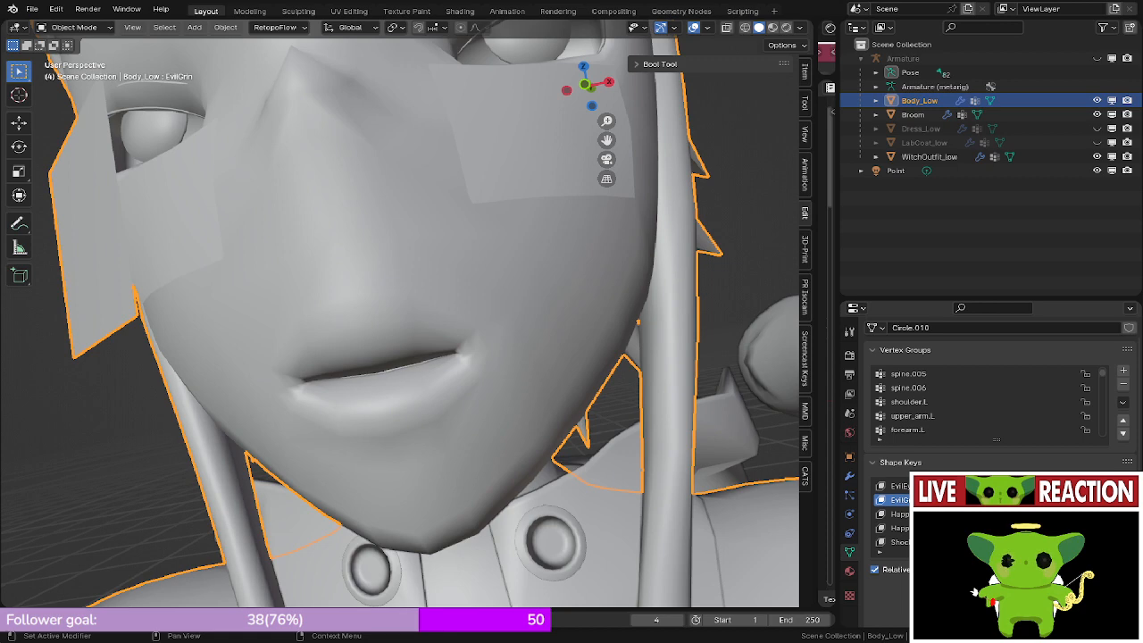
left_click_drag(1044, 500, 1098, 500)
middle_click_drag(536, 357, 410, 362)
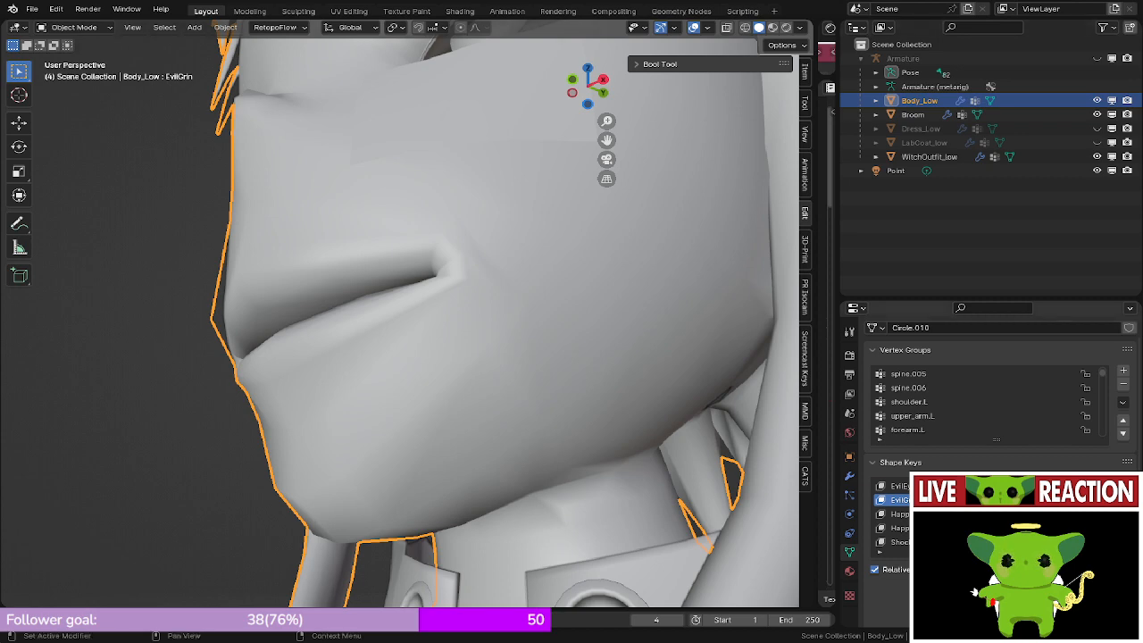
middle_click_drag(500, 295, 416, 314)
- Enter Edit Mode on Body_Low, make AwkwardMouth the active shape key, and examine the cheek around the mouth corner
key("Tab")
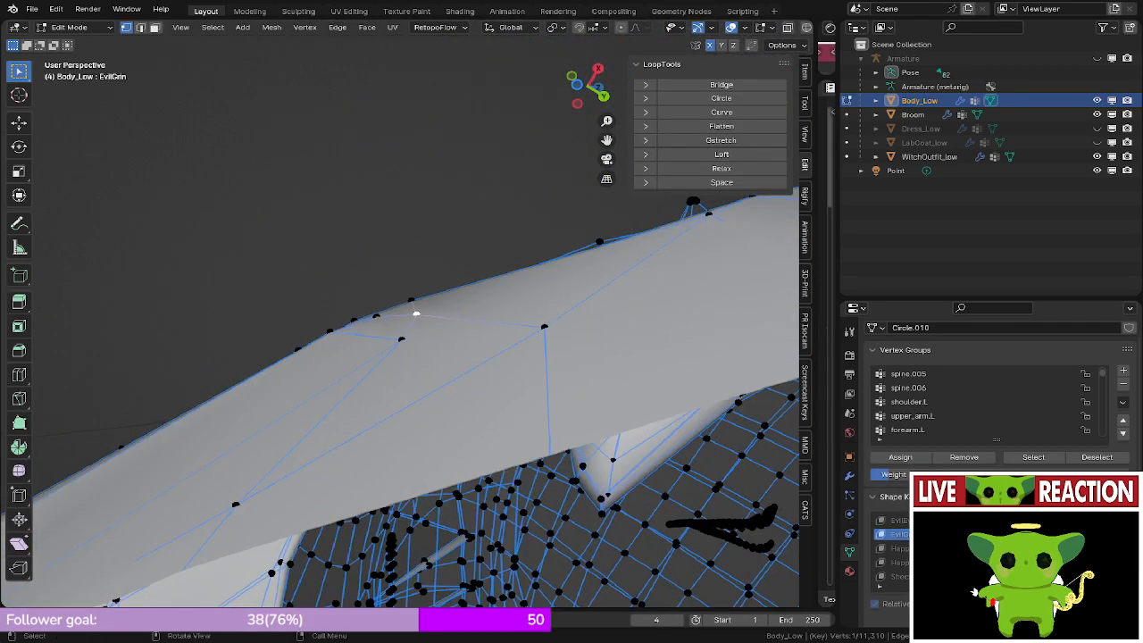
scroll(982, 547, "up", 6)
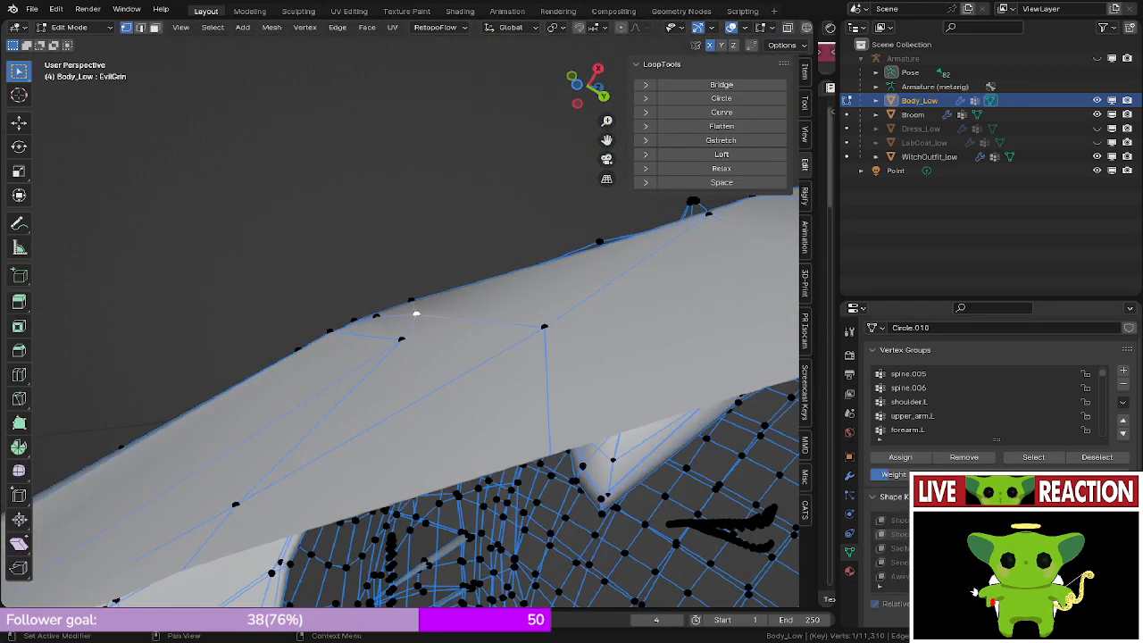
left_click(973, 548)
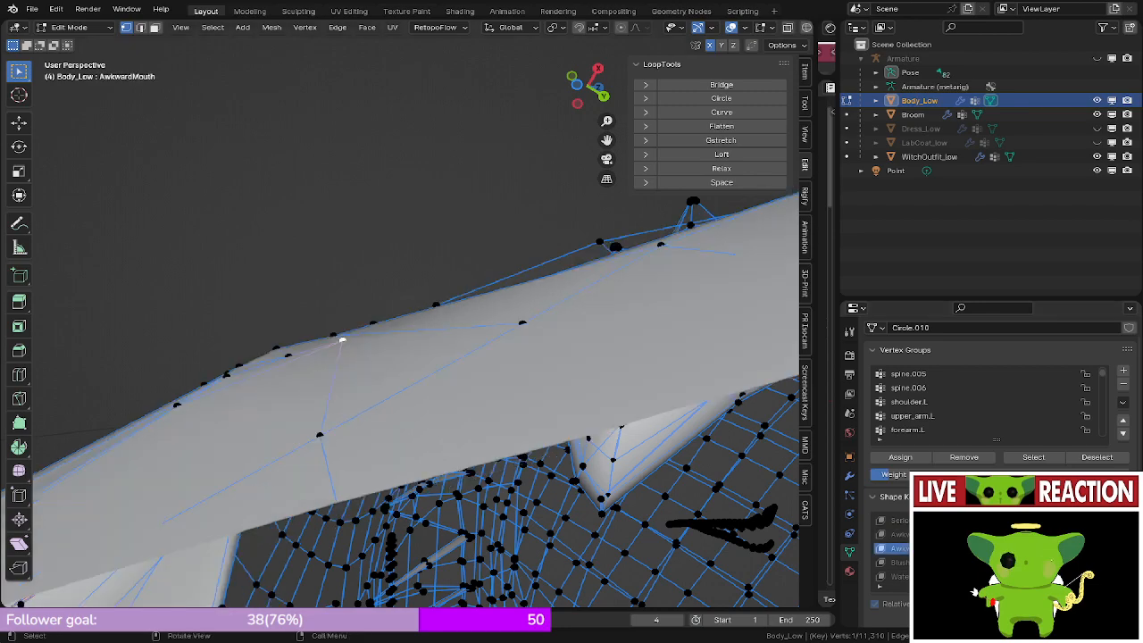
middle_click_drag(500, 357, 577, 465)
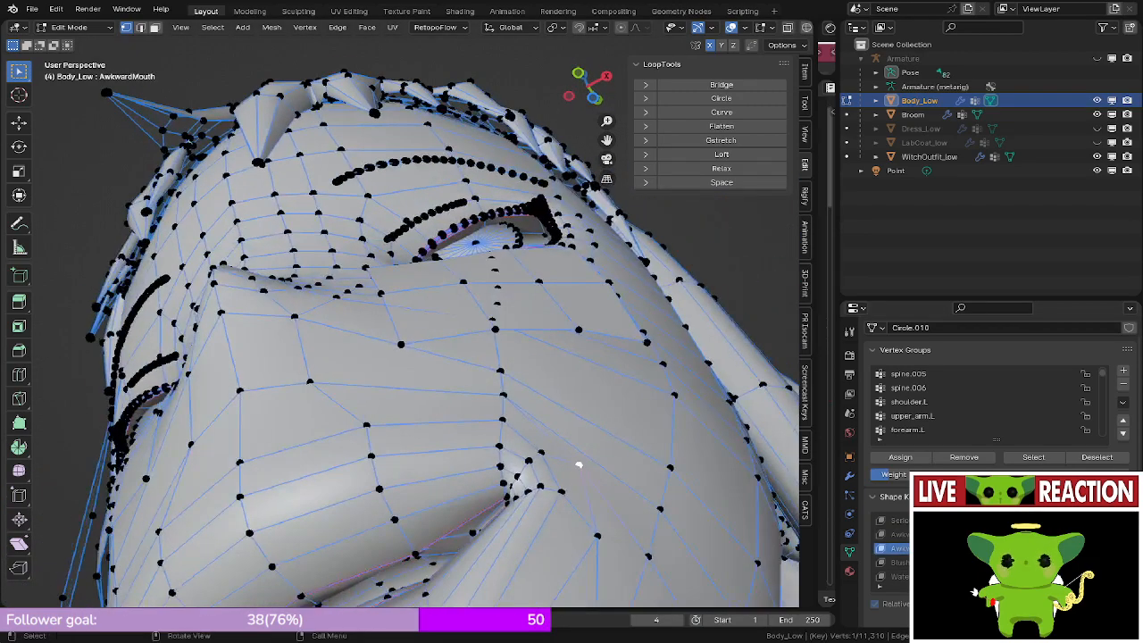
scroll(556, 373, "up", 5)
middle_click_drag(465, 298, 497, 206)
scroll(497, 267, "down", 3)
middle_click_drag(497, 268, 547, 352)
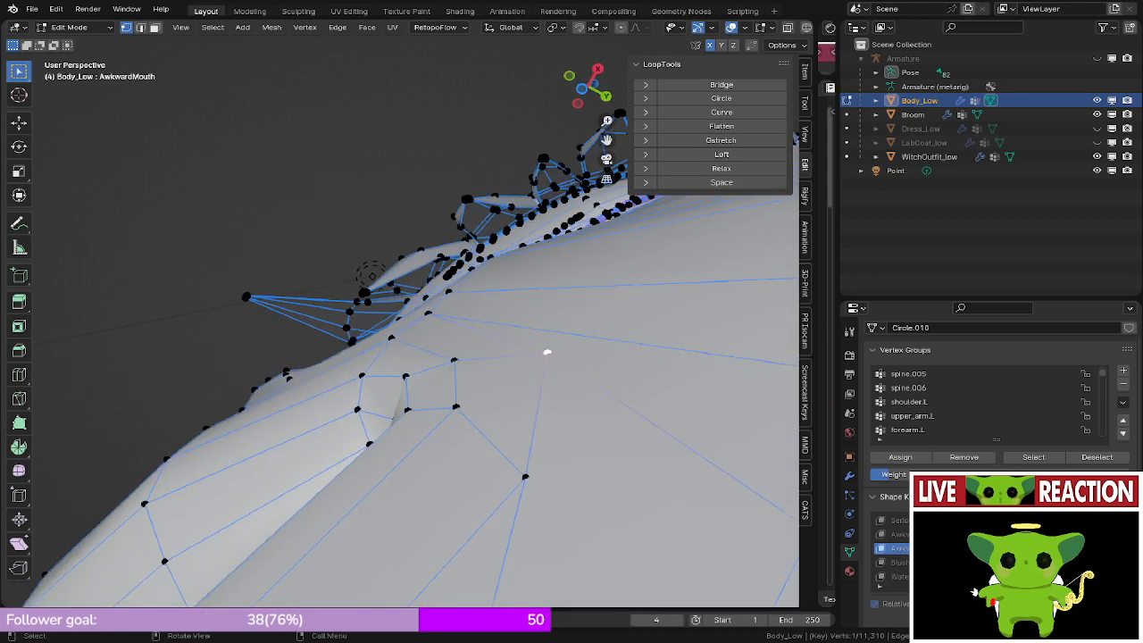
- Try nudging the cheek vertex beside the mouth corner along the global Y axis and check the surface in Object Mode
left_click(406, 376, "shift")
left_click(454, 360, "shift")
middle_click_drag(454, 360, 327, 462)
left_click(454, 367)
key("g")
key("y")
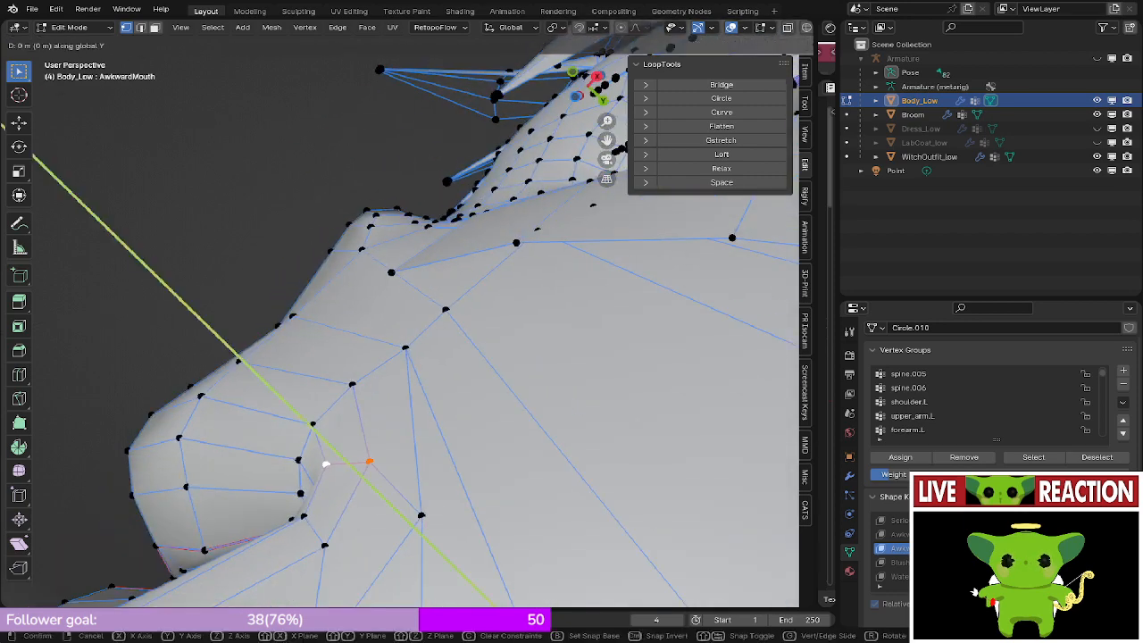
left_click(326, 463)
key("Tab")
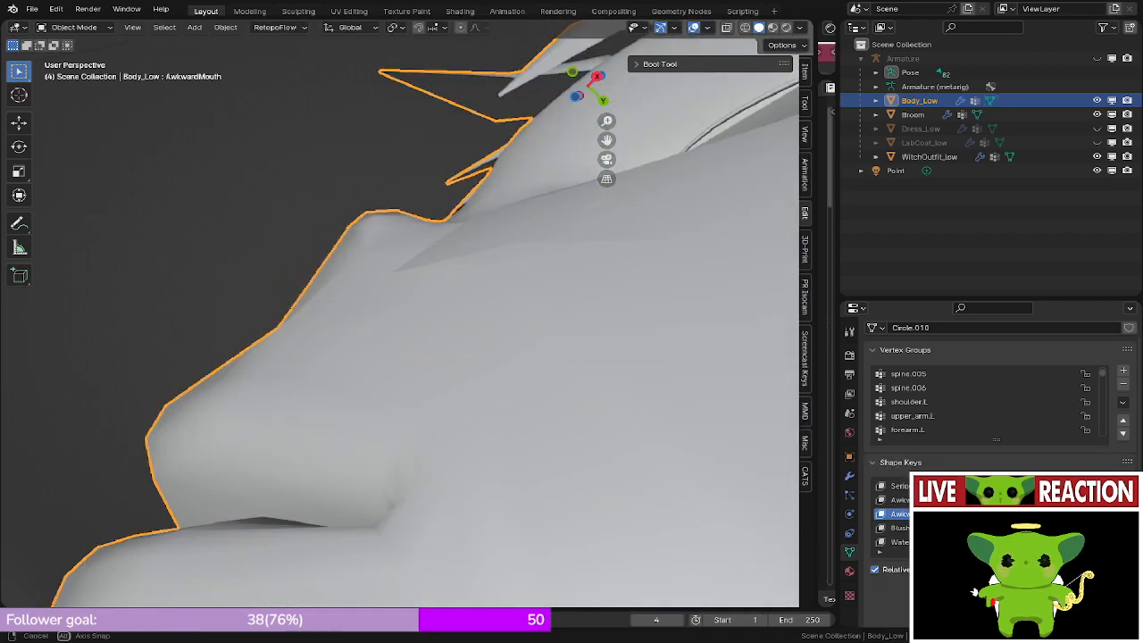
middle_click_drag(326, 461, 451, 241)
key("Tab")
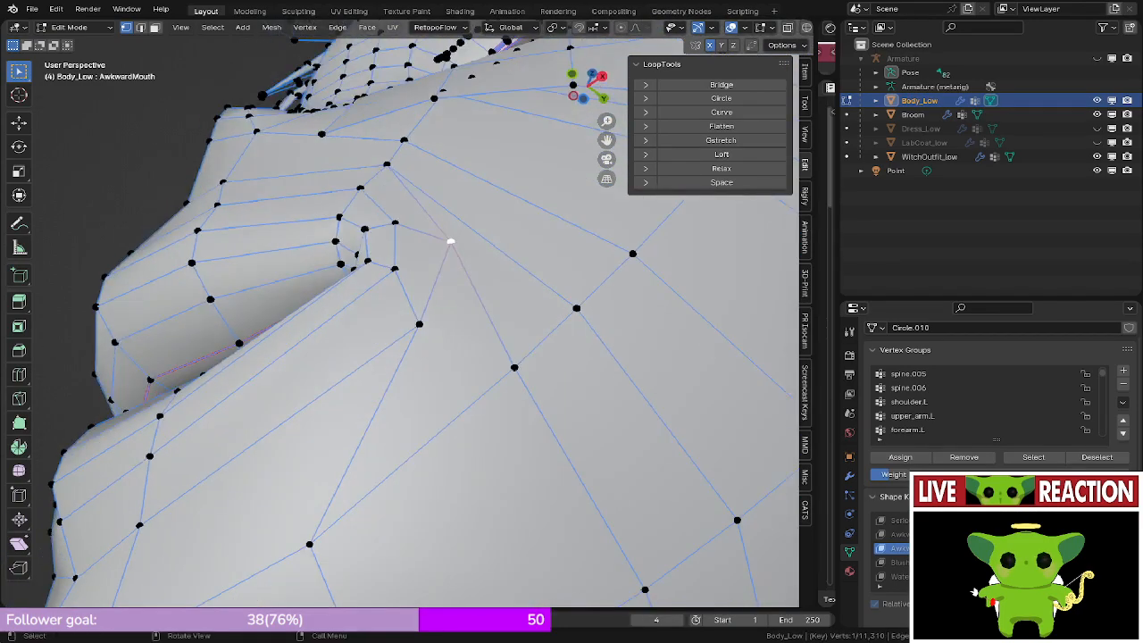
- Slide two lower-cheek vertices below the mouth corner along their edges, up and back toward the ear
scroll(429, 277, "down", 4)
left_click(362, 402)
middle_click_drag(366, 406, 370, 395)
key("g")
key("g")
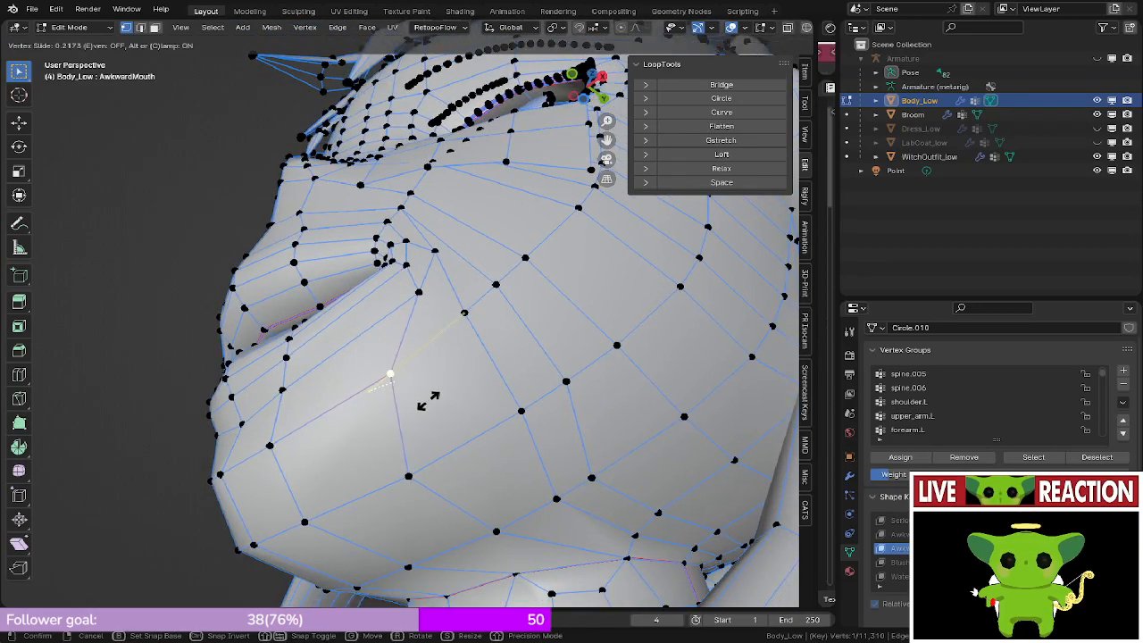
left_click(434, 396)
left_click(408, 475)
key("g")
key("g")
left_click(447, 461)
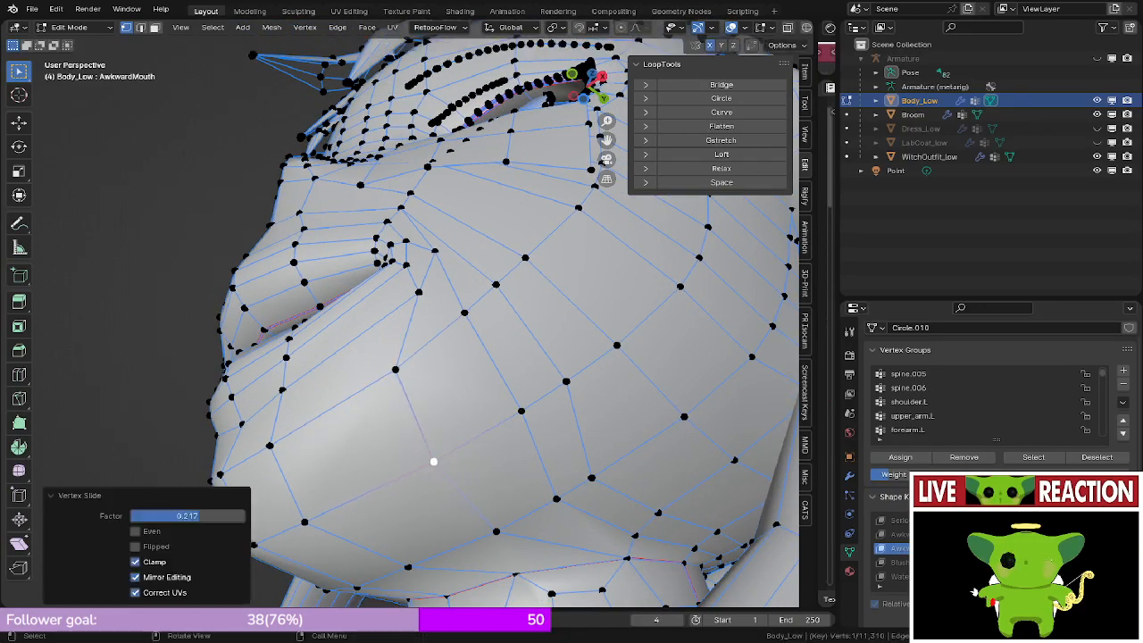
- Slide the mid-cheek vertex behind the mouth corner along its edge toward the ear by a factor of about 0.301
mouse_move(446, 461)
middle_mouse_down()
mouse_move(454, 505)
mouse_move(451, 473)
middle_mouse_up()
scroll(450, 402, "down", 4)
scroll(446, 357, "up", 5)
middle_click_drag(446, 357, 464, 335)
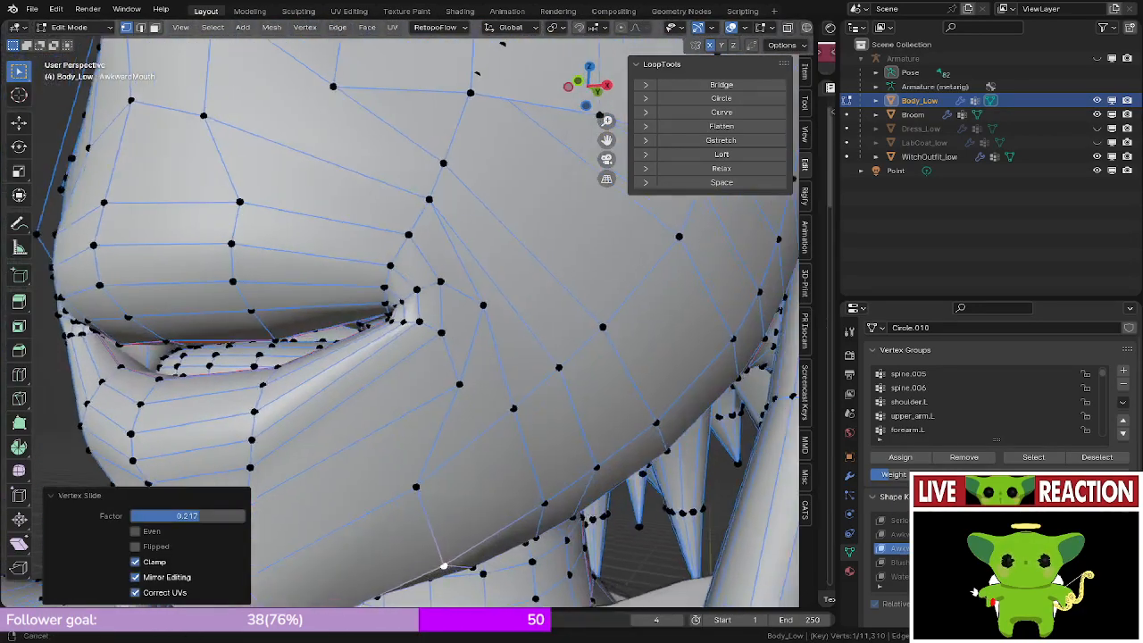
scroll(509, 326, "up", 5)
left_click(549, 388)
middle_click_drag(549, 387, 517, 384)
scroll(518, 384, "down", 5)
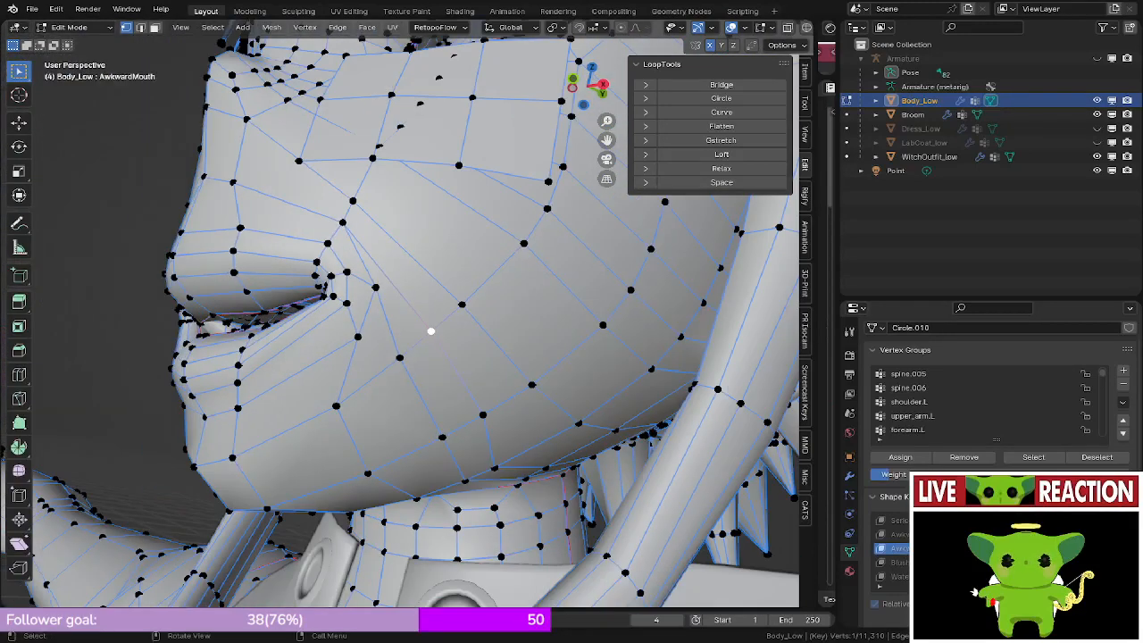
left_click(462, 304)
key("g")
key("g")
left_click(500, 284)
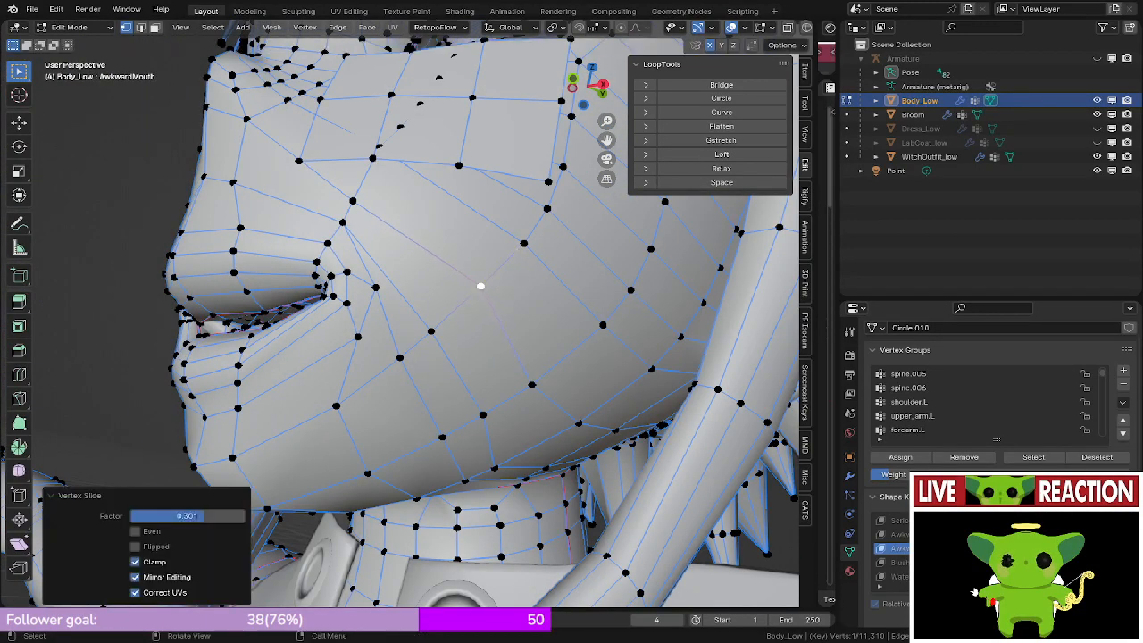
- Slide three more cheek and jaw vertices back along their edges to even out the spacing behind the mouth
left_click(430, 331)
key("g")
key("g")
left_click(453, 313)
left_click(483, 414)
middle_click_drag(483, 414, 467, 375)
key("g")
key("g")
left_click(529, 453)
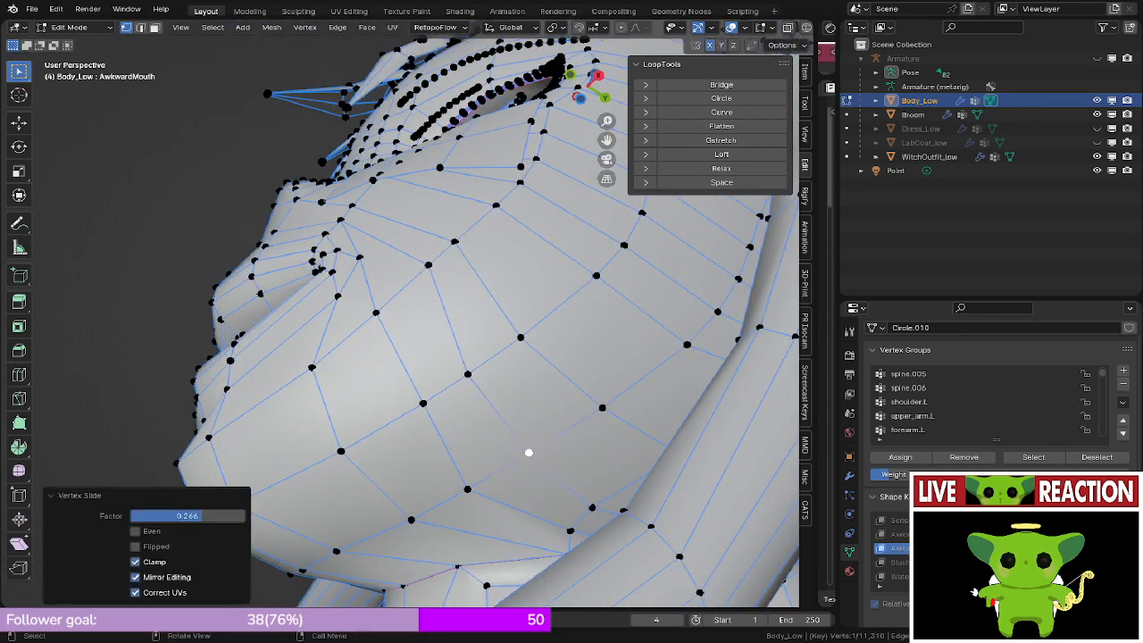
left_click(468, 374)
key("g")
key("g")
left_click(493, 361)
- Slide the cheek vertex below the mouth corner and the next one toward the jaw along their edges toward the ear
scroll(500, 420, "up", 4)
middle_click_drag(492, 362, 508, 465)
left_click(402, 418)
key("g")
key("g")
left_click(433, 379)
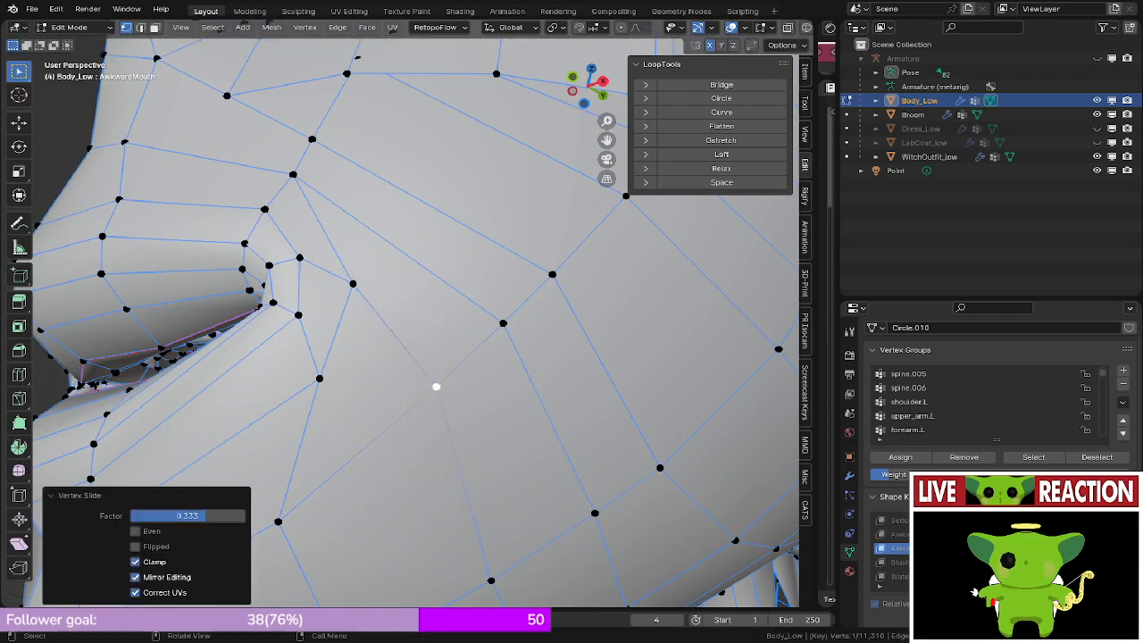
middle_click_drag(433, 379, 439, 272)
left_click(496, 471)
key("g")
key("g")
left_click(518, 459)
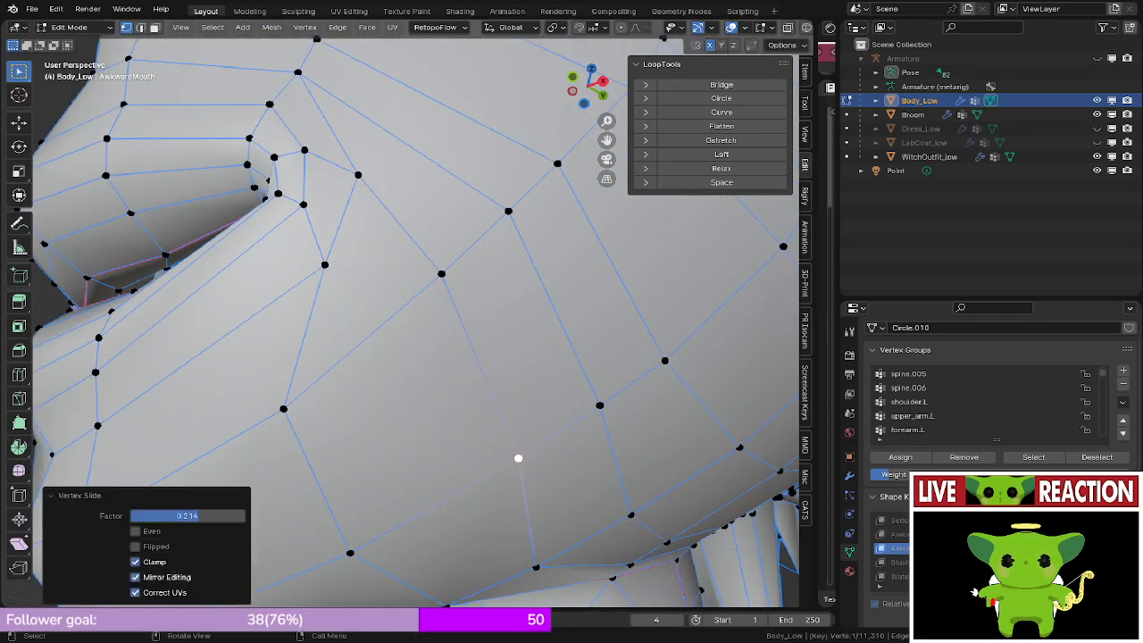
- Slide the vertex near the jawline upward along its edge by a factor of about 0.302
middle_click_drag(518, 459, 518, 375)
left_click(593, 561)
key("g")
key("g")
left_click(613, 530)
middle_click_drag(612, 530, 568, 552)
scroll(568, 551, "down", 1)
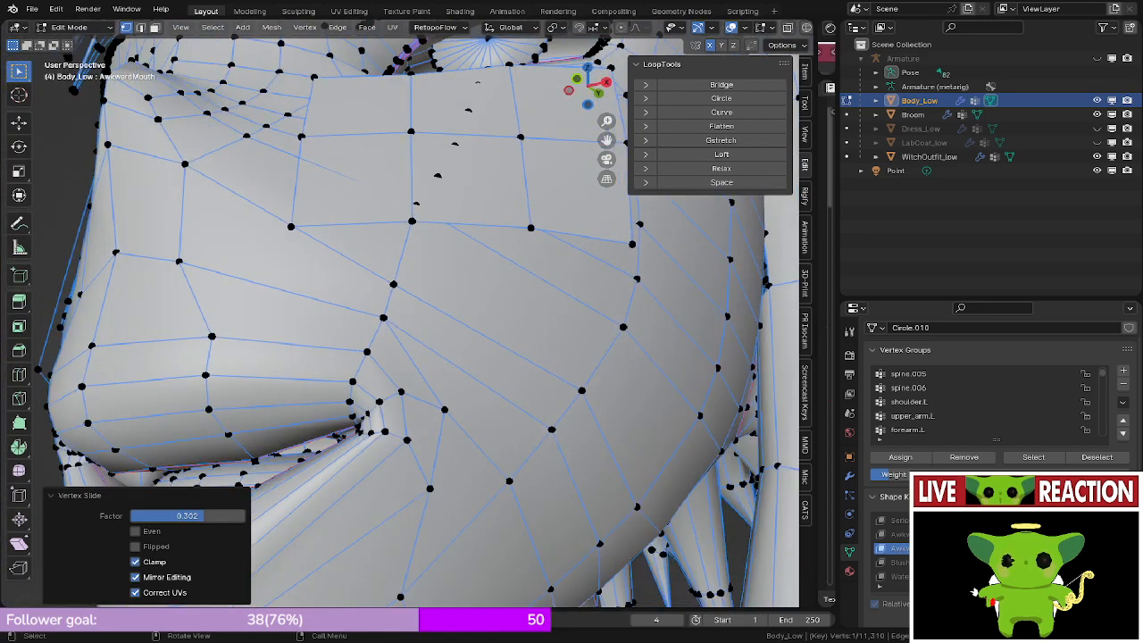
left_click(384, 319)
mouse_move(384, 318)
middle_mouse_down()
mouse_move(370, 367)
mouse_move(375, 323)
mouse_move(413, 287)
mouse_move(377, 322)
middle_mouse_up()
key("g")
key("g")
right_click(403, 360)
- Reposition the cheek vertex directly beside the mouth corner to smooth the surface and check it in Object Mode
scroll(369, 365, "up", 2)
left_click(433, 281)
middle_click_drag(433, 281, 473, 290)
scroll(433, 260, "down", 2)
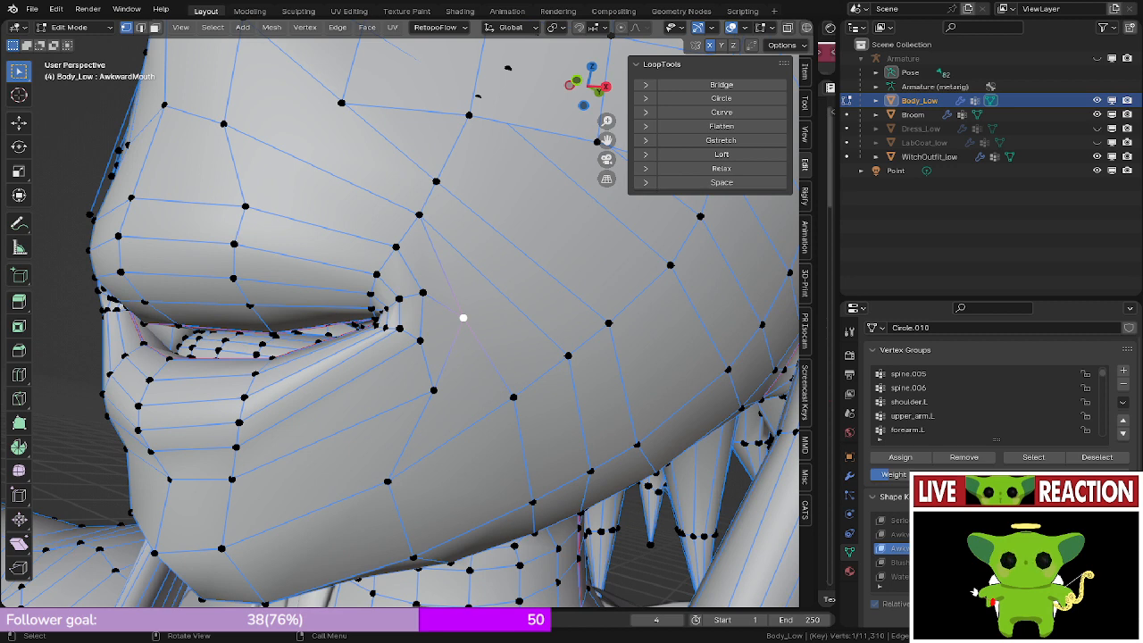
middle_click_drag(463, 318, 487, 290)
scroll(399, 323, "up", 2)
key("g")
left_click(444, 183)
middle_click_drag(490, 347, 437, 370)
key("g")
left_click(425, 380)
key("Tab")
key("Tab")
- Compare the cheek profile of the EvilGrin shape key with that of AwkwardMouth
scroll(973, 549, "up", 6)
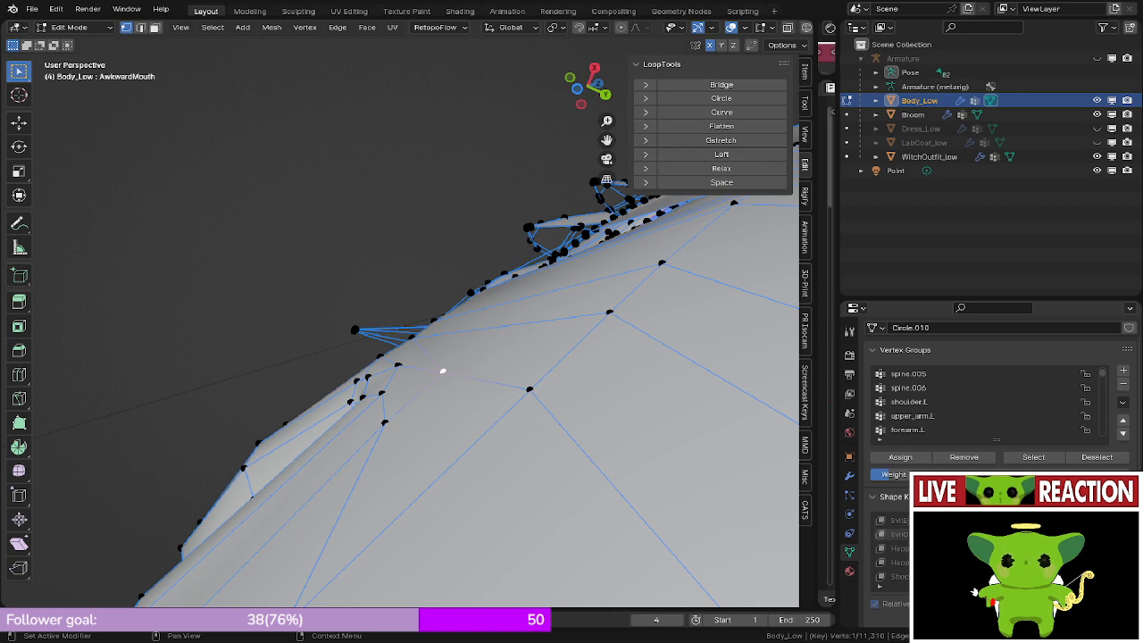
left_click(895, 534)
middle_click_drag(536, 383, 473, 361)
middle_click_drag(455, 323, 461, 325)
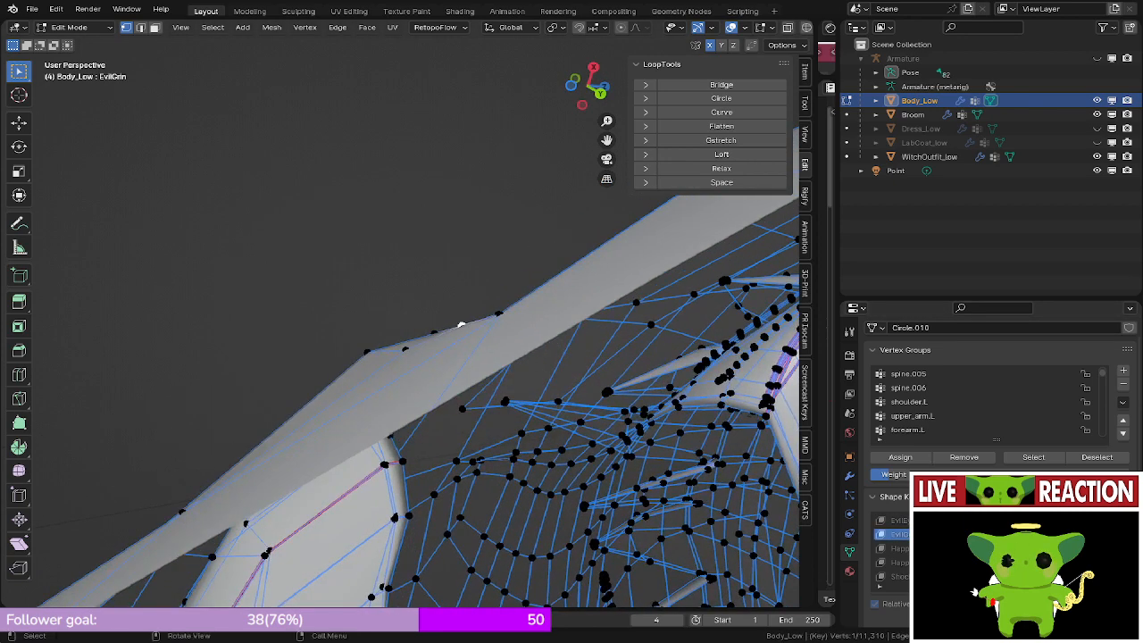
scroll(982, 548, "down", 2)
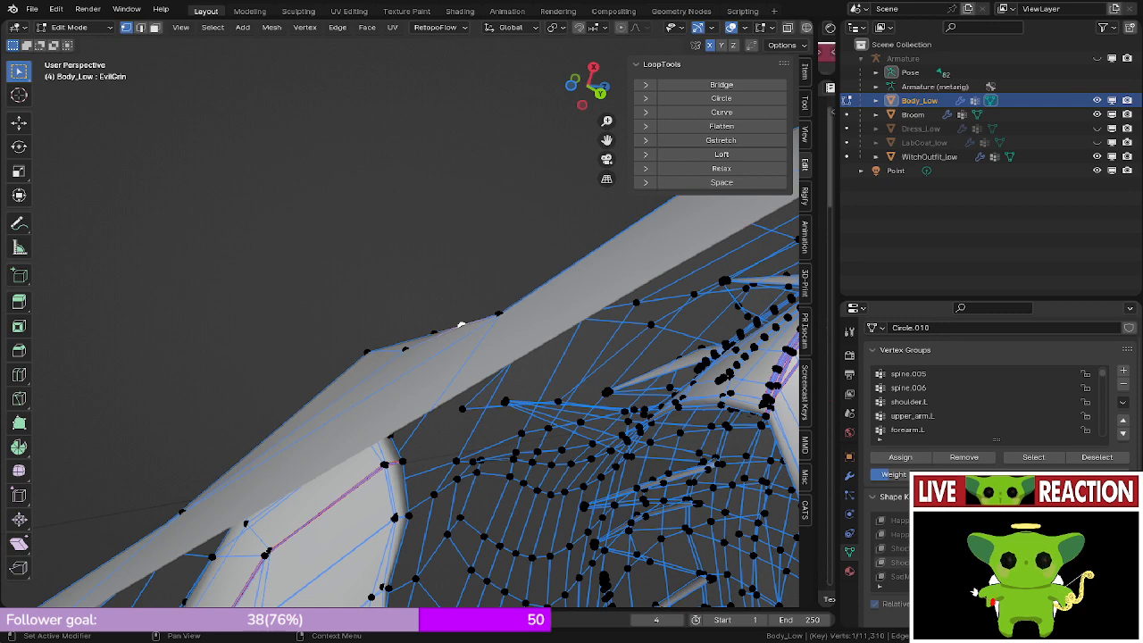
scroll(981, 548, "down", 1)
left_click(938, 576)
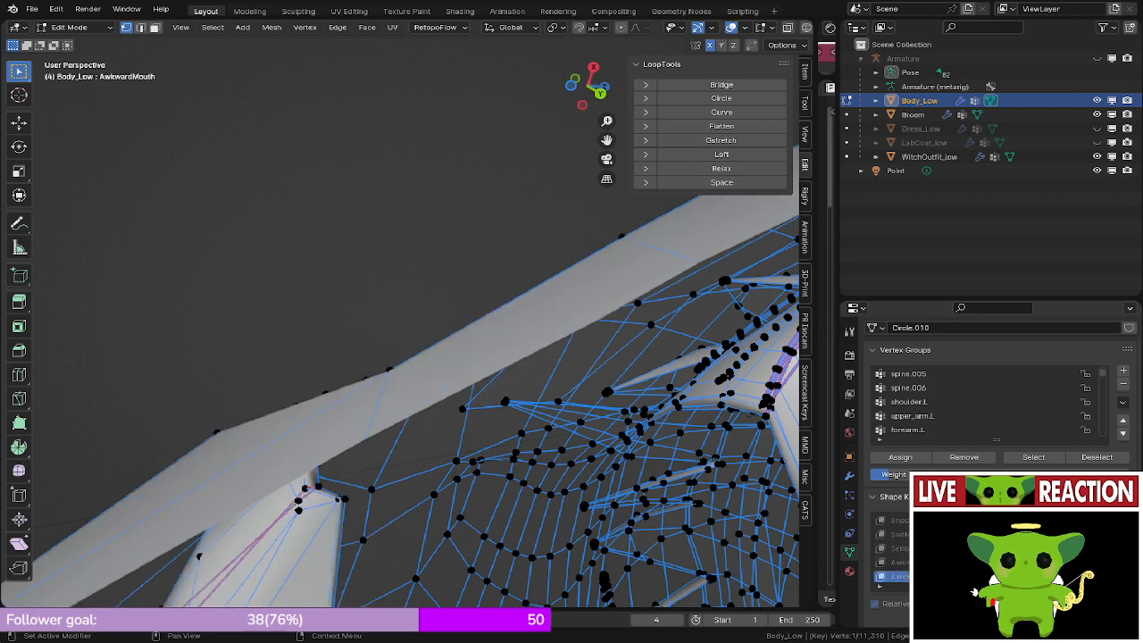
- Move the vertex beside the mouth corner by about 0.000682 m in X, -0.000343 m in Y and -0.000082 m in Z, and save the file
mouse_move(447, 348)
middle_mouse_down()
mouse_move(461, 364)
mouse_move(457, 353)
middle_mouse_up()
key("g")
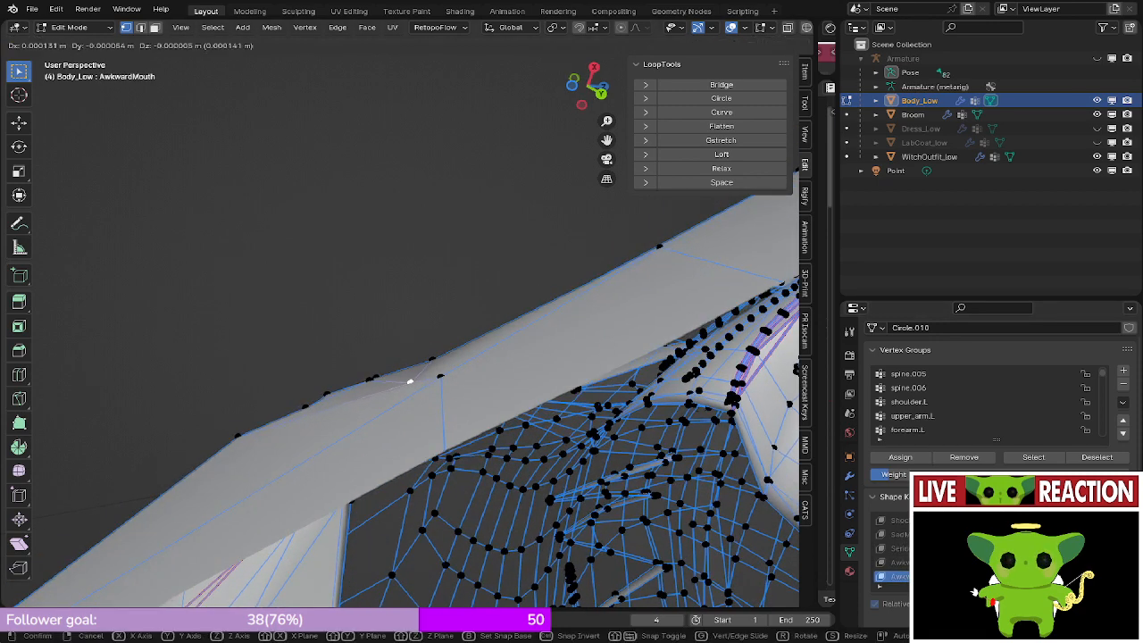
left_click(409, 368)
middle_click_drag(384, 304, 404, 346)
key("ctrl+s")
left_click(506, 345)
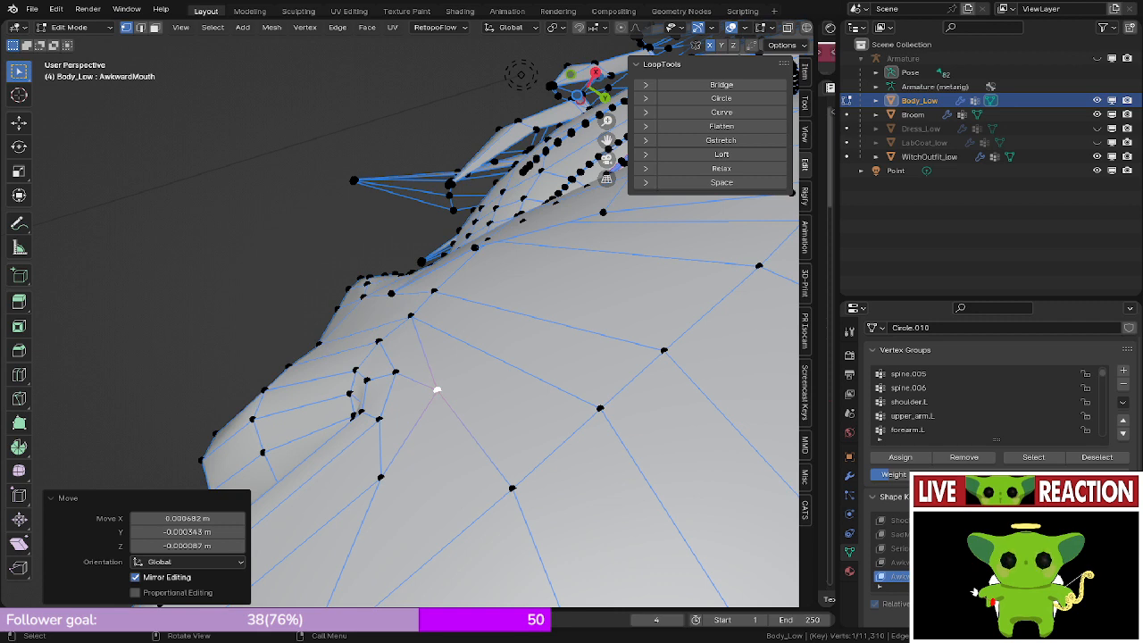
- Examine the reshaped cheek and mouth corner from the side and up close
scroll(436, 389, "down", 6)
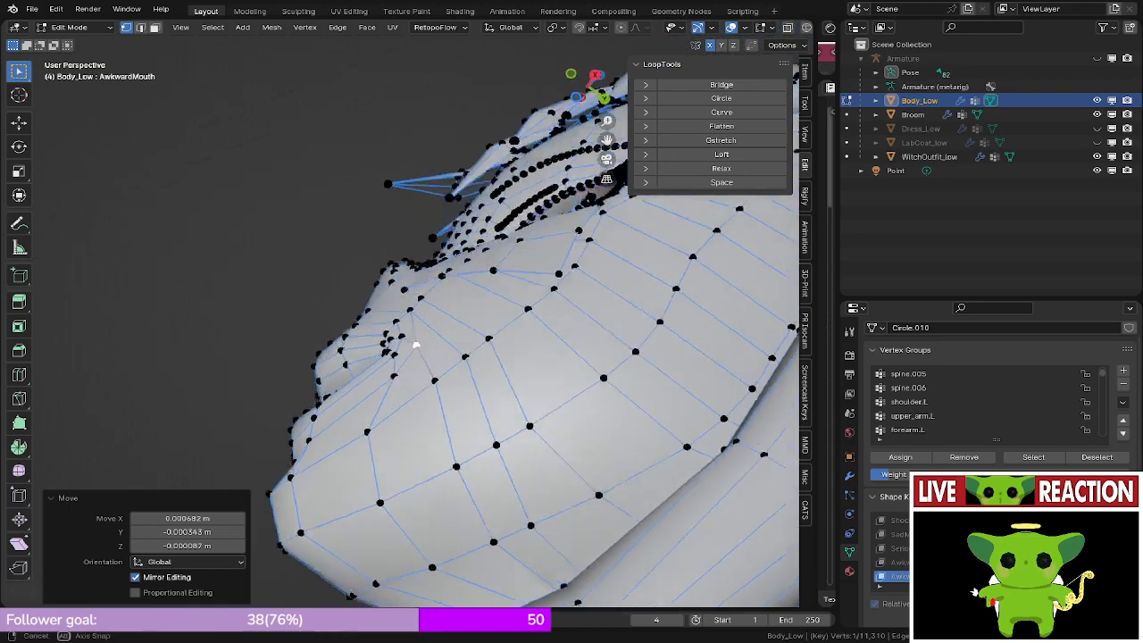
key("KP_3")
scroll(428, 358, "down", 4)
middle_click_drag(429, 357, 447, 432)
scroll(469, 368, "up", 4)
scroll(459, 376, "up", 6)
scroll(893, 548, "up", 1)
scroll(893, 548, "up", 2)
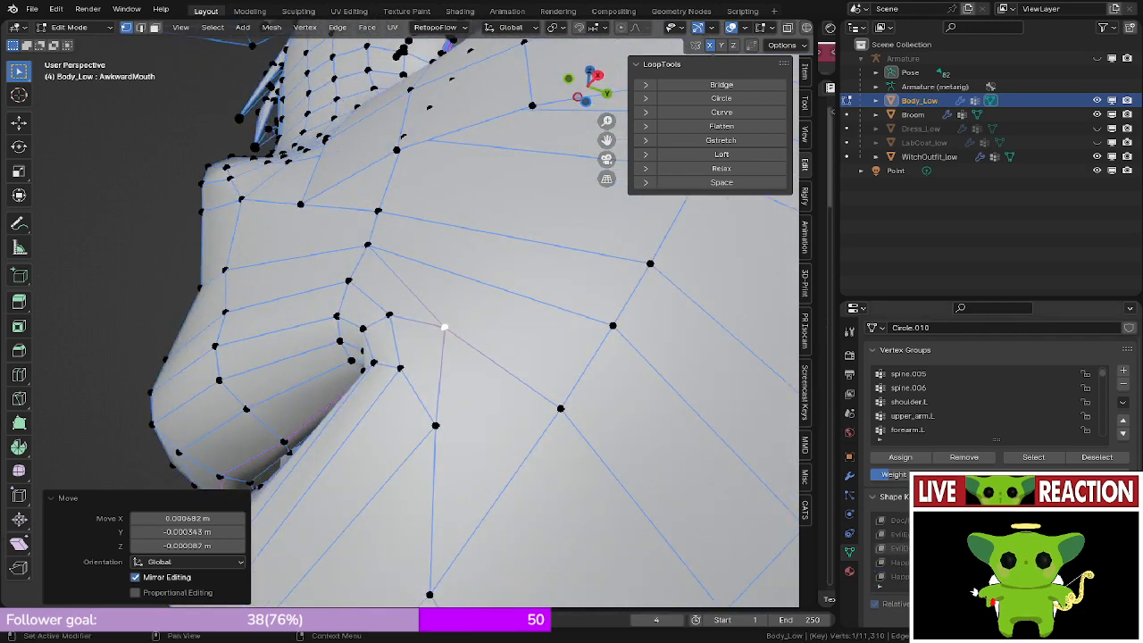
- Switch to the EvilGrin shape key to compare the mouth corner topology, and return to AwkwardMouth
left_click(896, 548)
middle_click_drag(625, 384, 605, 402)
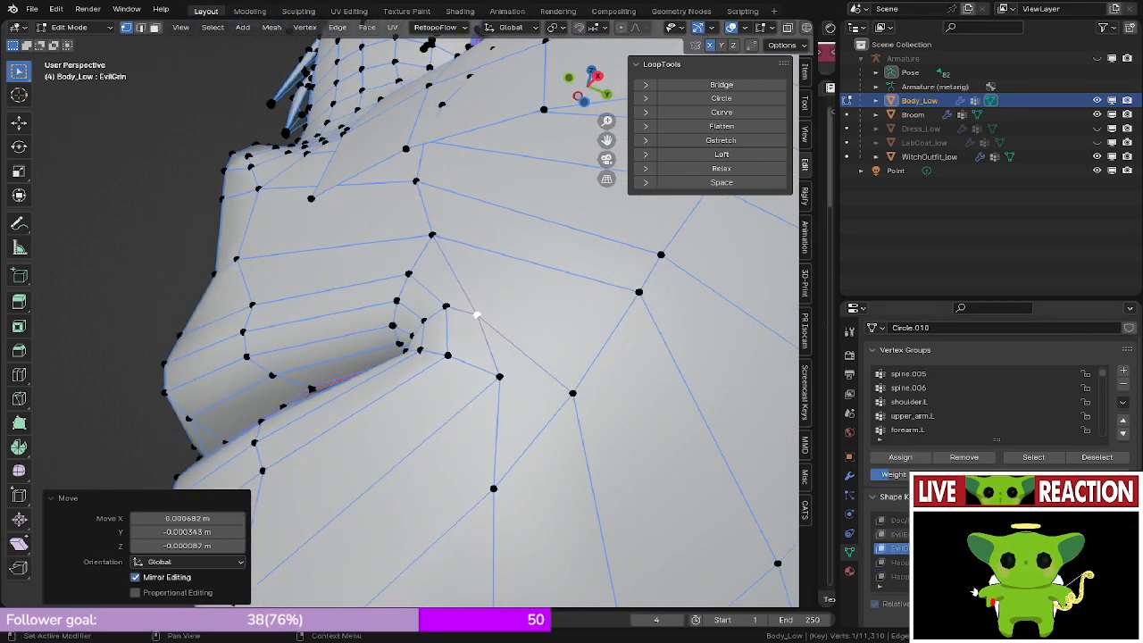
scroll(893, 548, "down", 3)
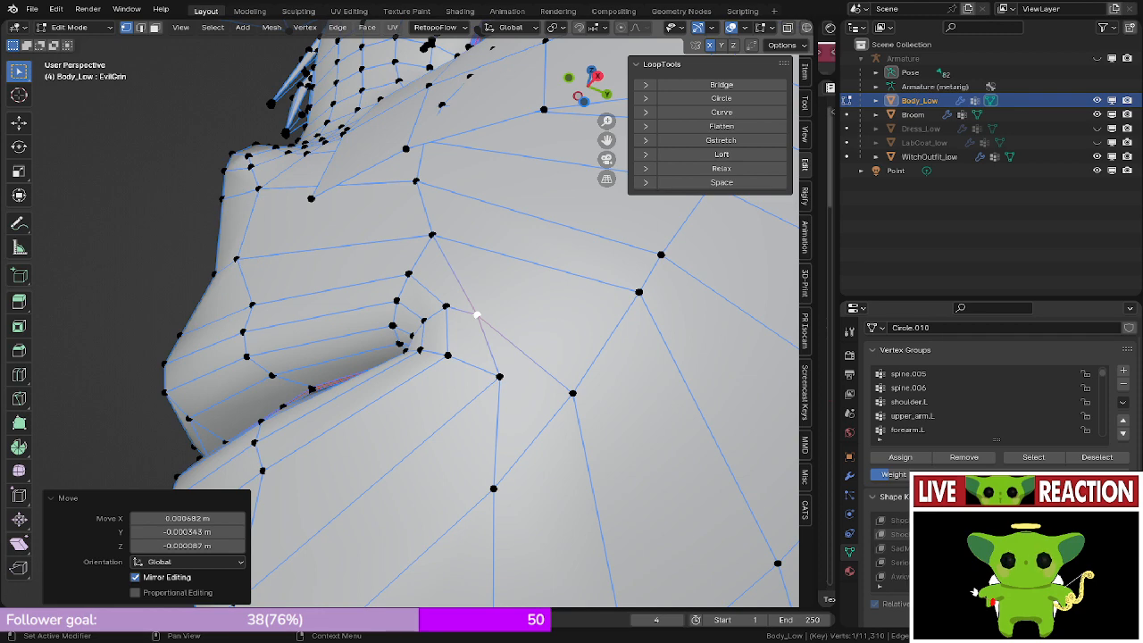
left_click(896, 548)
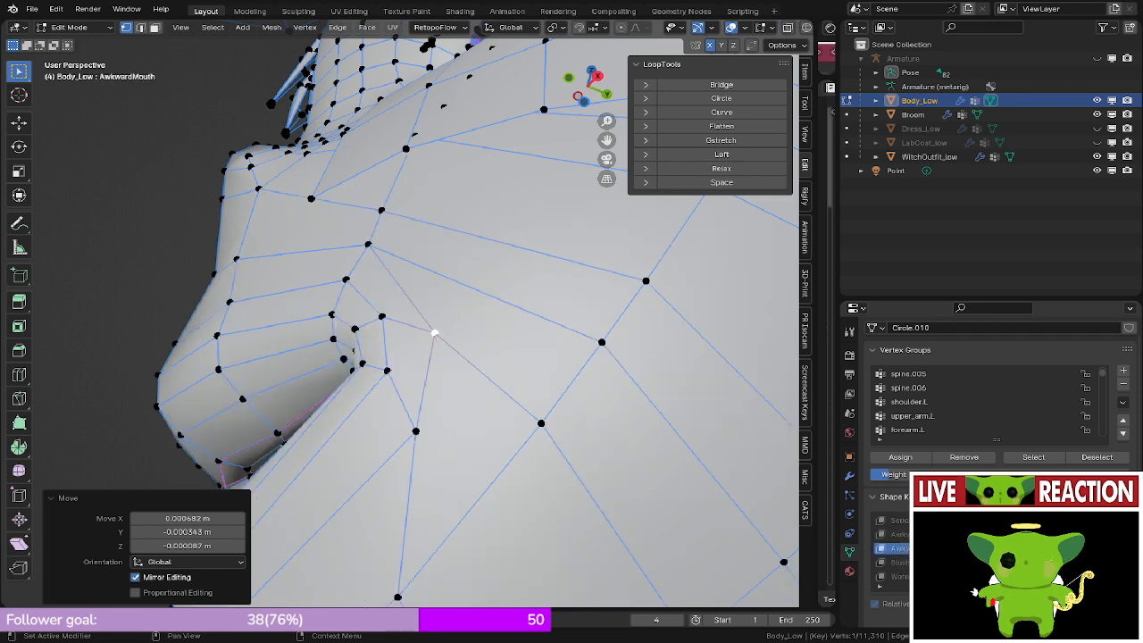
- Slide the vertex above the mouth corner along its edge in AwkwardMouth and check the result in Object Mode
mouse_move(572, 357)
middle_mouse_down()
mouse_move(536, 420)
mouse_move(553, 366)
middle_mouse_up()
scroll(536, 357, "up", 3)
middle_click_drag(393, 268, 348, 294)
left_click(455, 279)
key("g")
key("g")
left_click(509, 301)
key("Tab")
key("Tab")
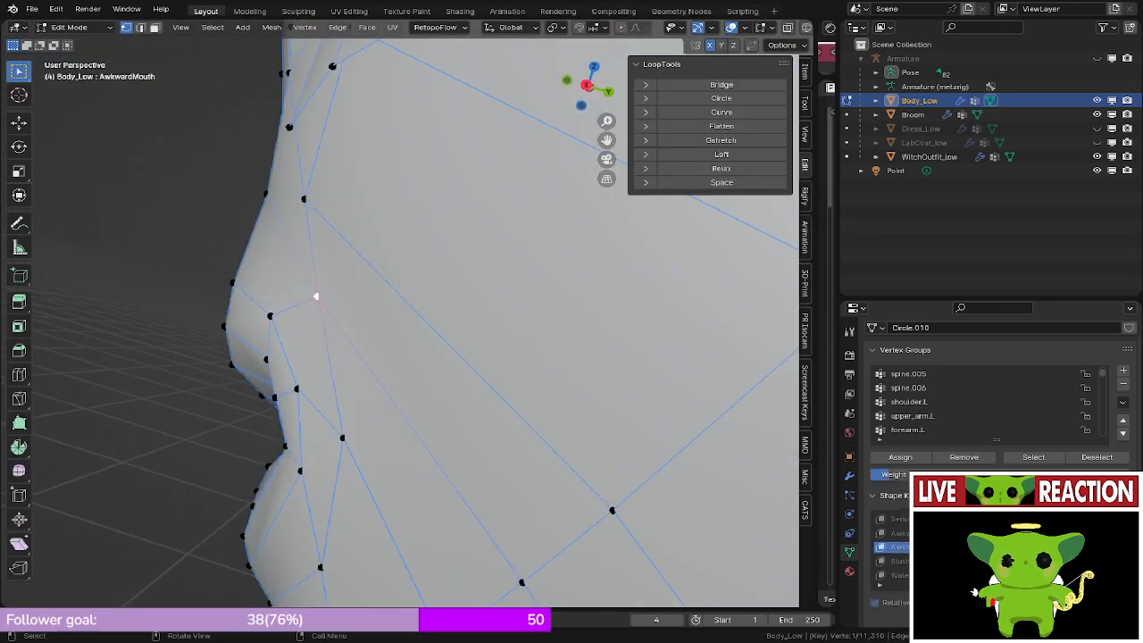
- Review the lip and cheek profile in Object Mode together with the shape key list, and return to Edit Mode
key("Tab")
scroll(981, 518, "down", 6)
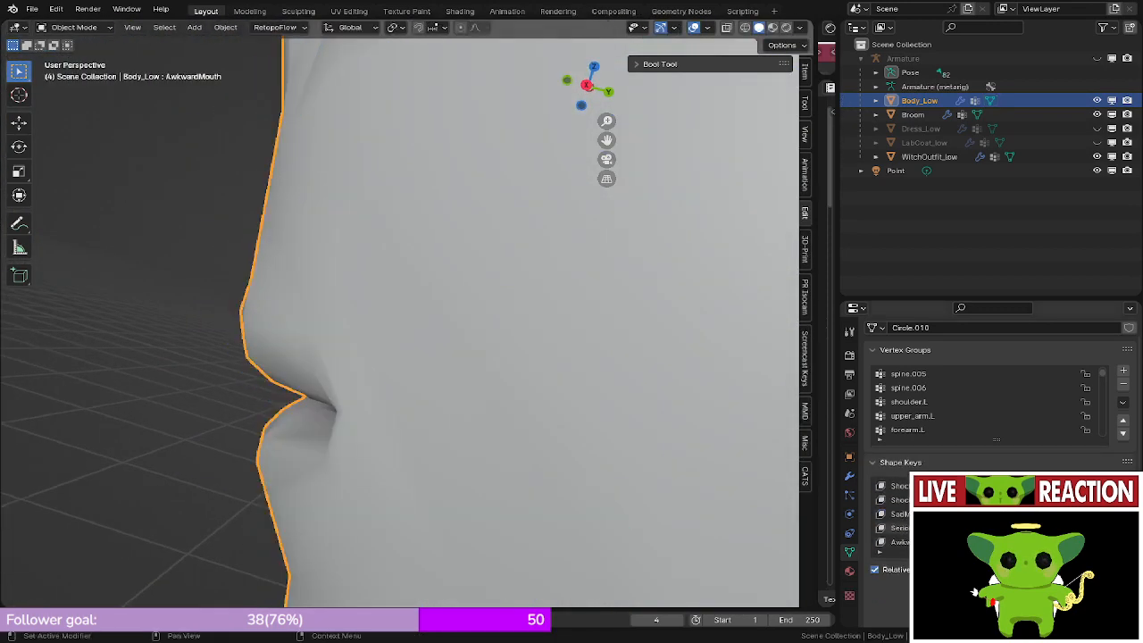
scroll(981, 518, "down", 5)
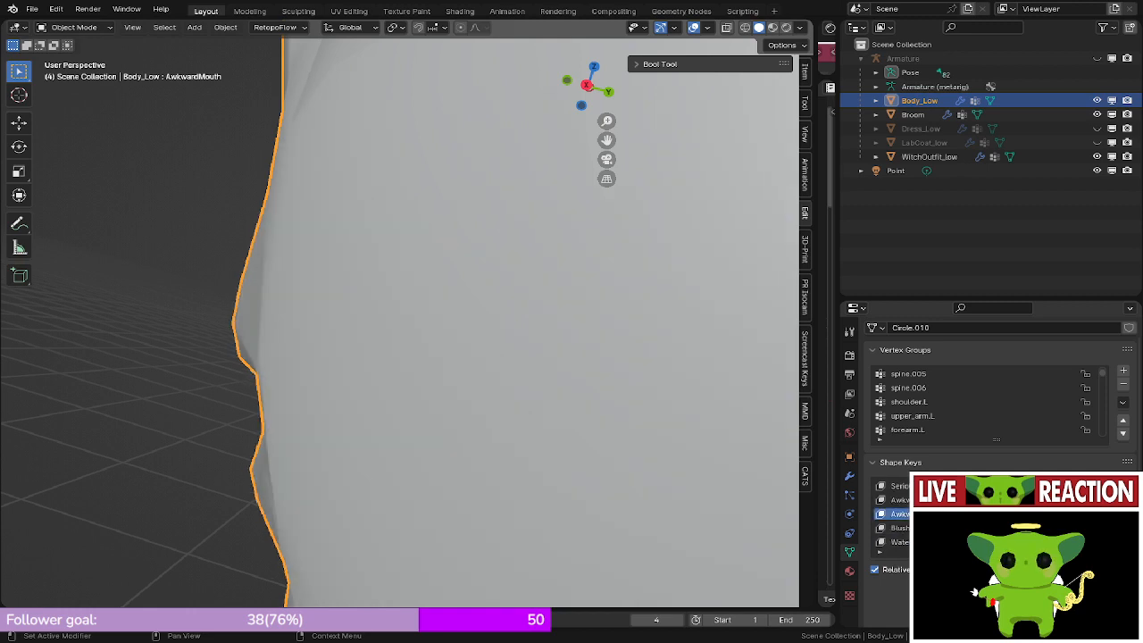
middle_click_drag(401, 312, 500, 272)
key("Tab")
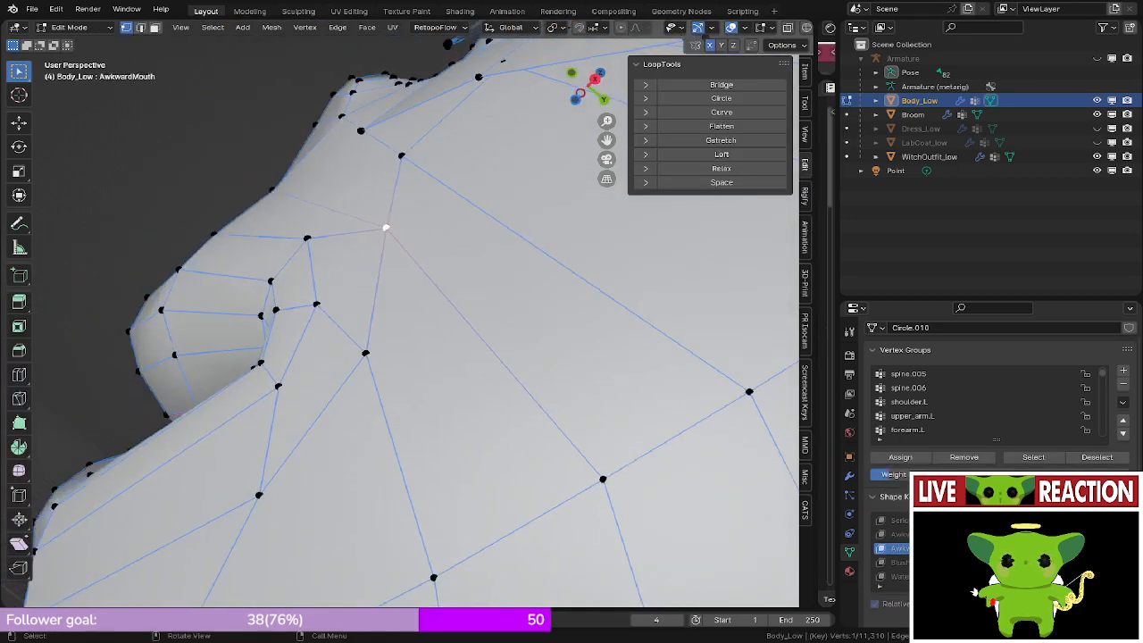
- Undo the last vertex slide above the mouth corner in AwkwardMouth, check the profile in Object Mode, and save the file
key("ctrl+z")
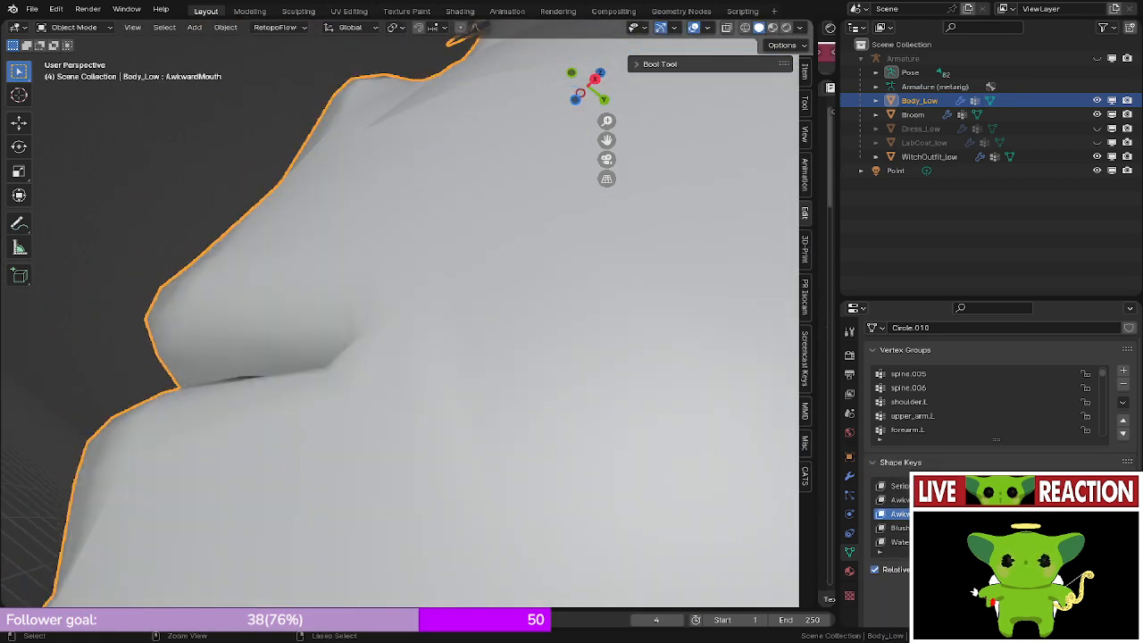
key("Tab")
middle_click_drag(499, 272, 571, 259)
key("Tab")
middle_click_drag(464, 286, 428, 222)
scroll(465, 286, "down", 5)
key("Tab")
scroll(429, 303, "up", 2)
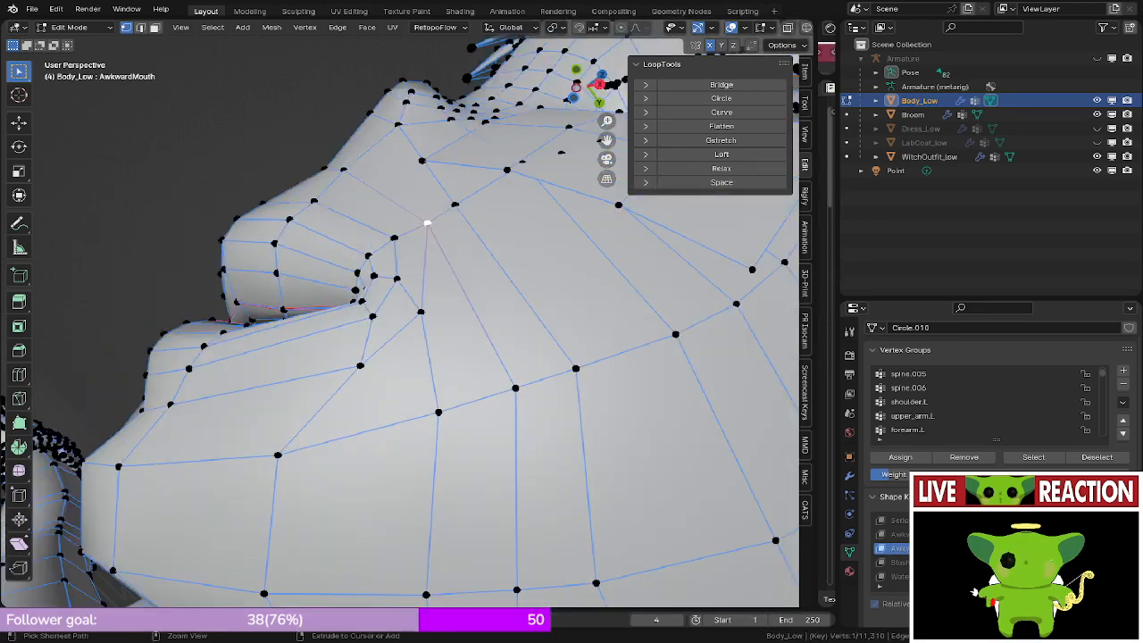
key("ctrl+s")
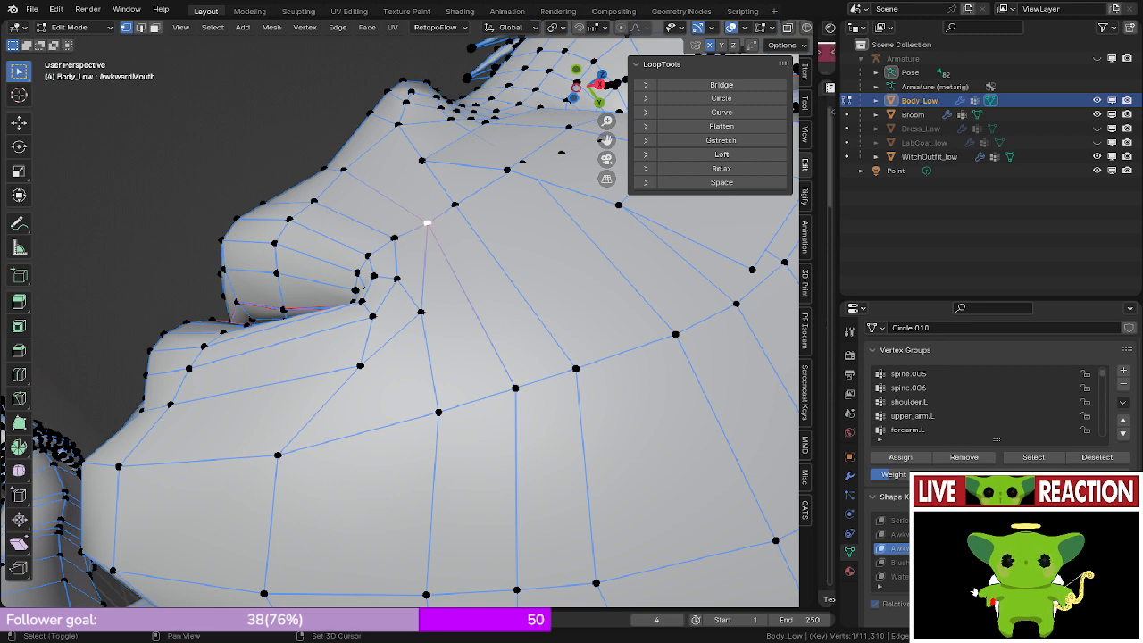
- Unhide the Armature, select it together with Body_Low, and switch the body to Weight Paint mode
key("Tab")
scroll(400, 321, "down", 6)
key("KP_3")
middle_click_drag(400, 321, 435, 405)
scroll(400, 322, "up", 2)
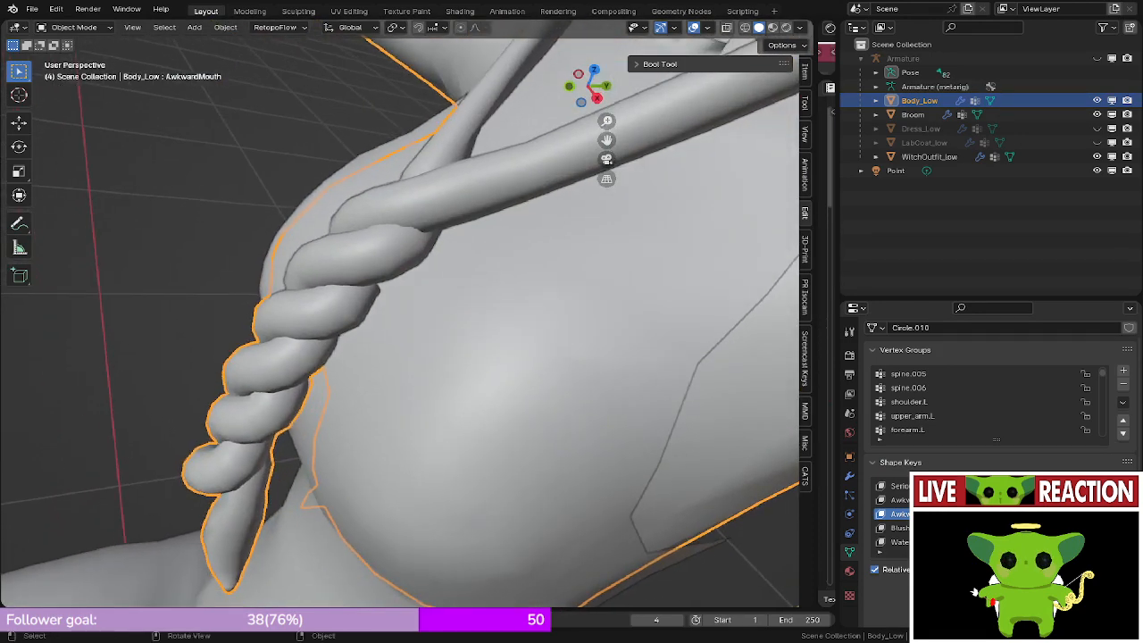
scroll(400, 322, "down", 4)
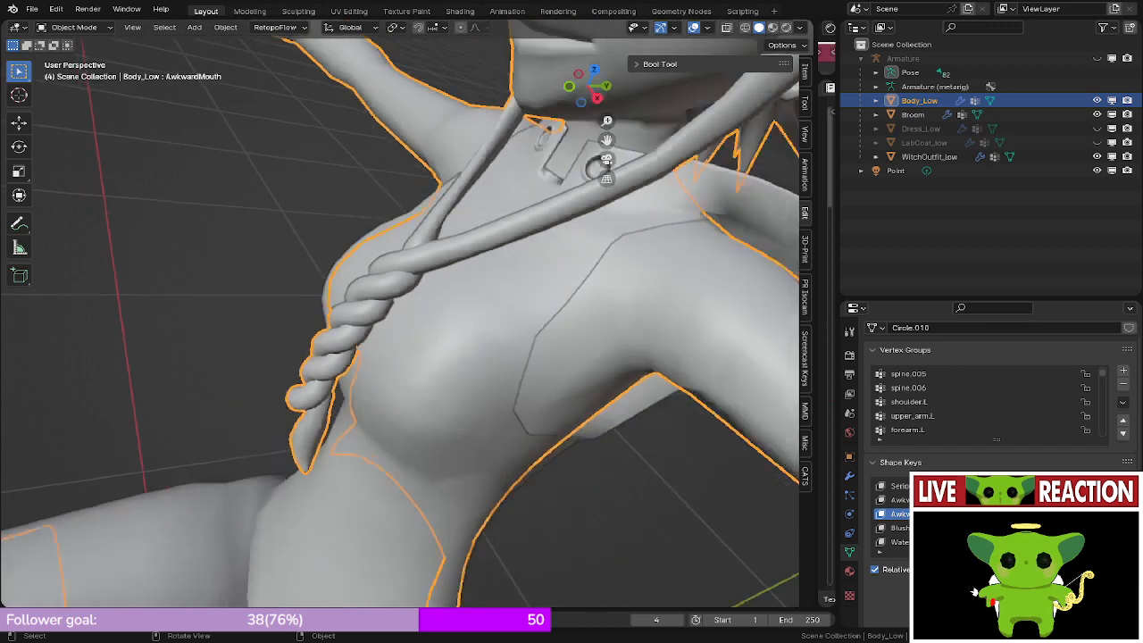
middle_click_drag(400, 321, 429, 330)
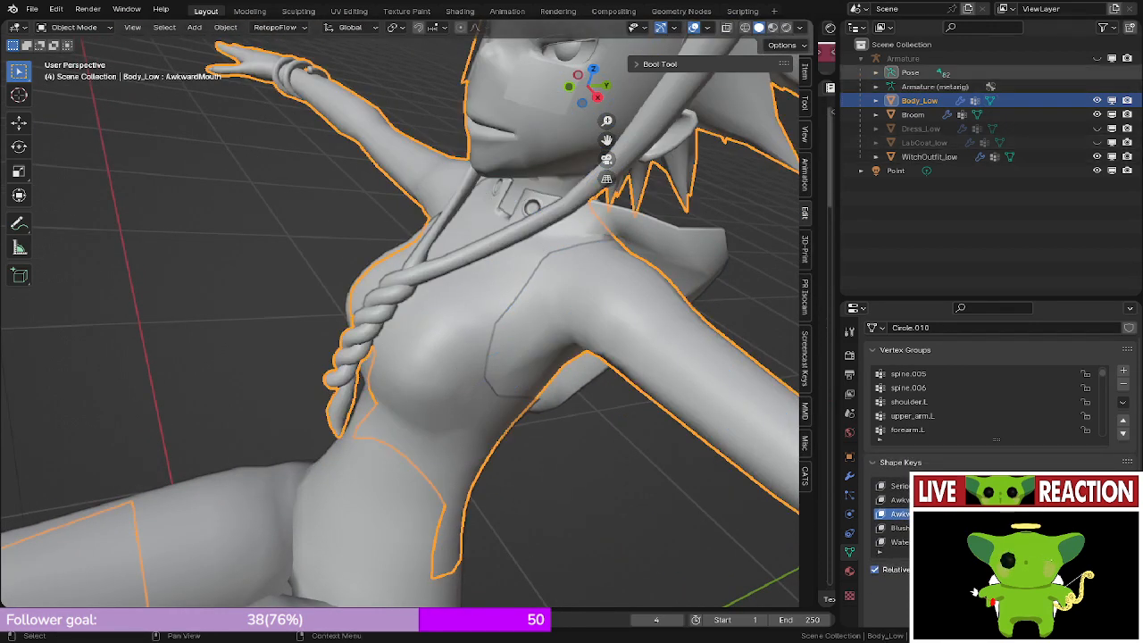
left_click(1097, 59)
left_click(903, 59)
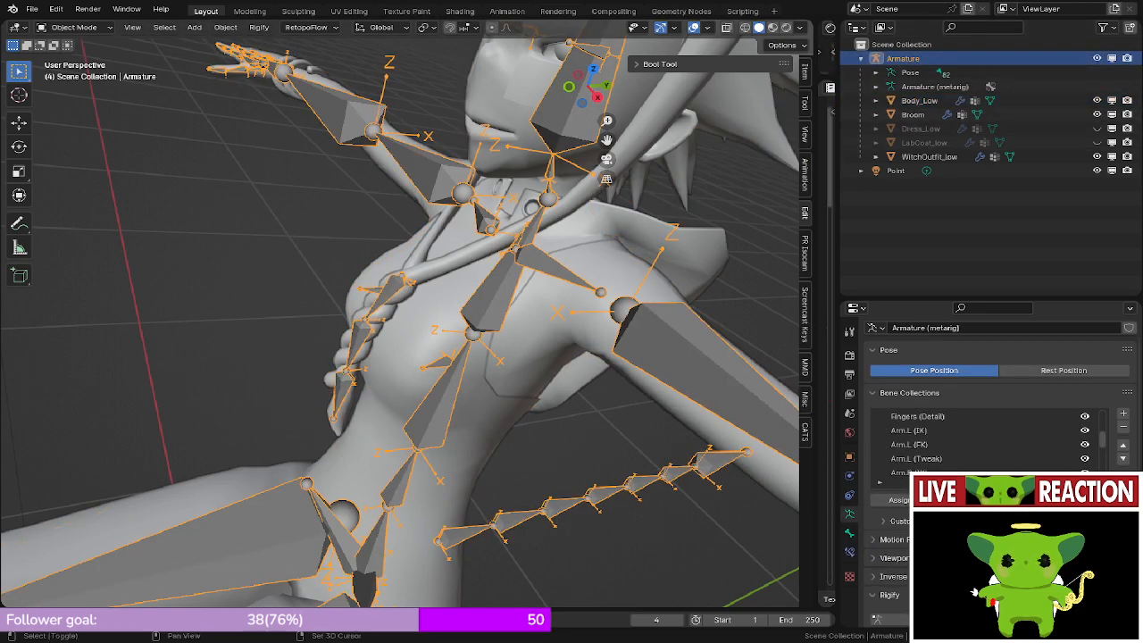
left_click(918, 100, "shift")
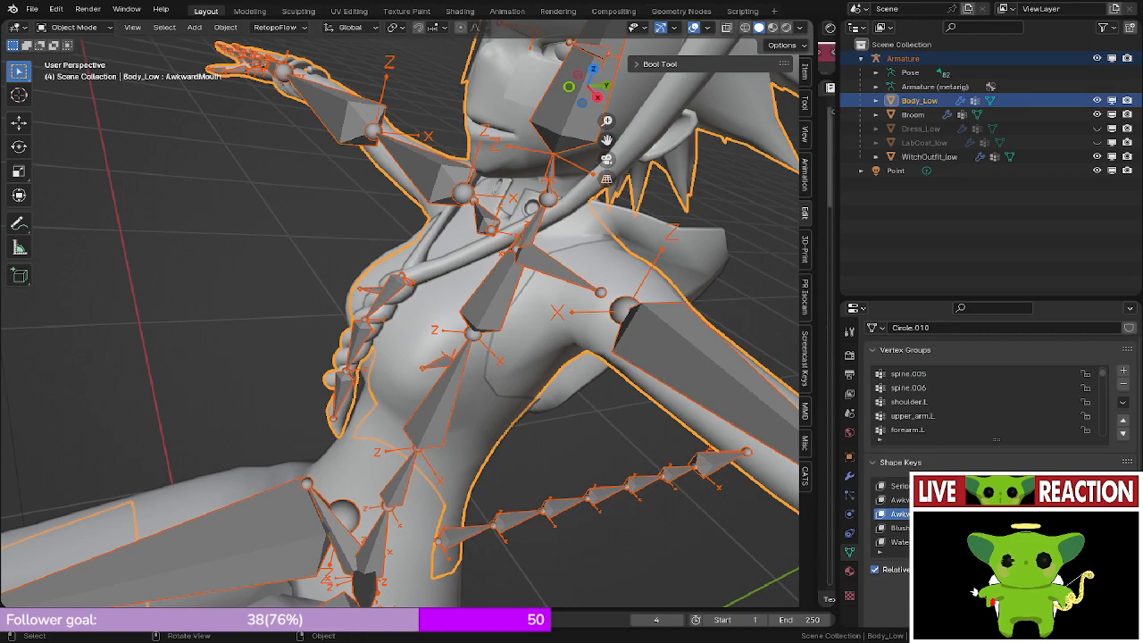
left_click(74, 27)
left_click(78, 104)
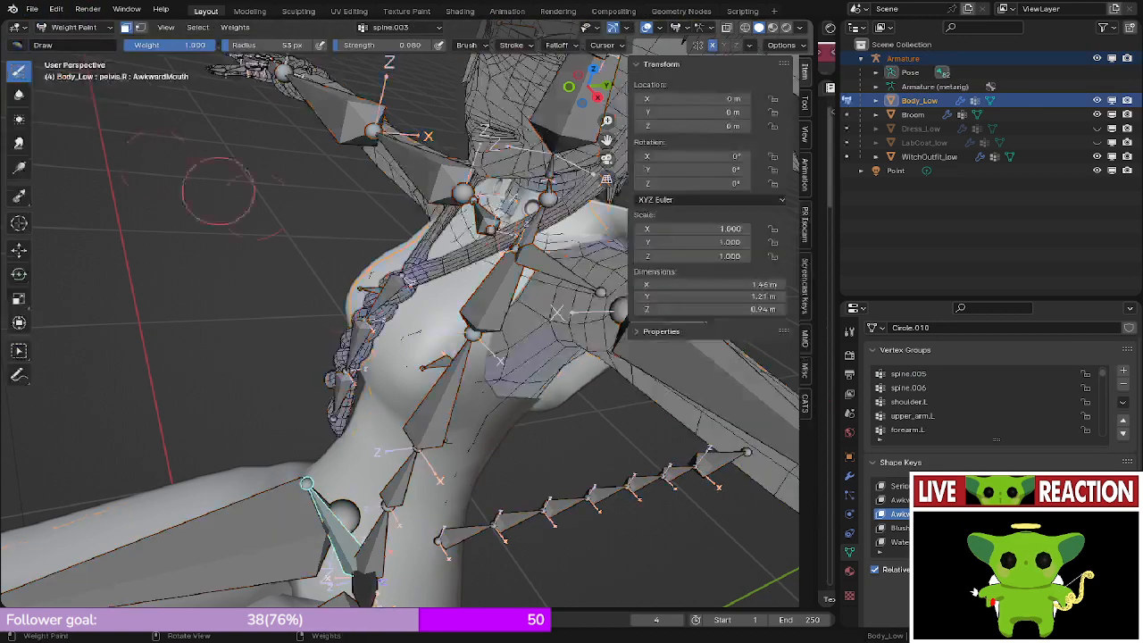
- Turn off face selection masking, make the spine.003 bone active, and show the model in wireframe
mouse_move(330, 210)
middle_mouse_down()
mouse_move(467, 319)
mouse_move(498, 378)
middle_mouse_up()
scroll(498, 378, "down", 3)
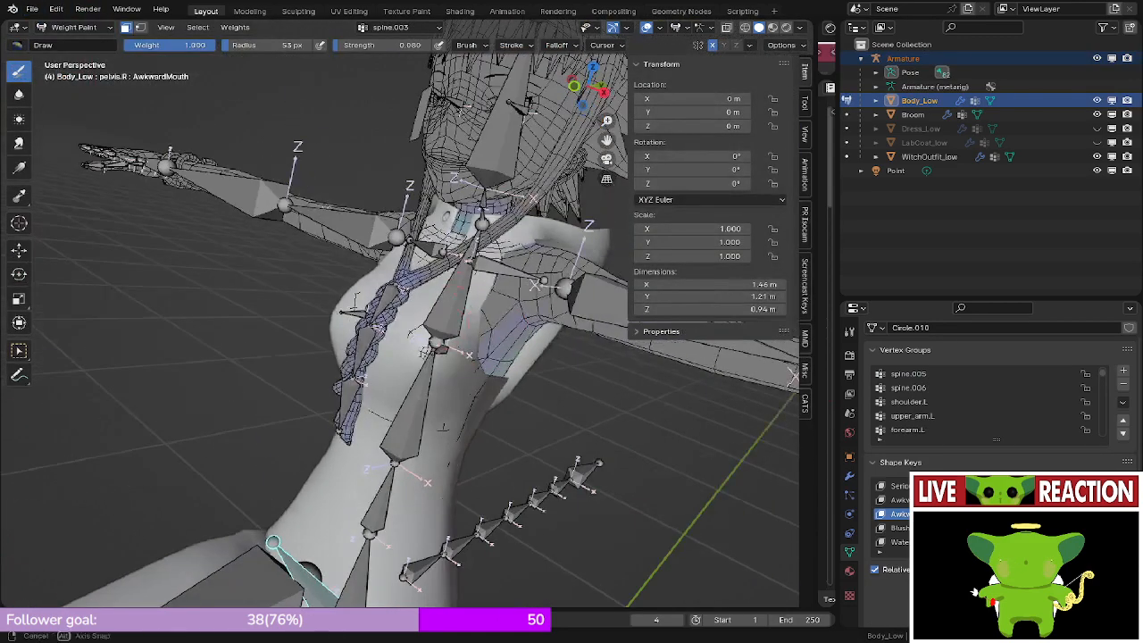
left_click(126, 27)
middle_click_drag(160, 124, 172, 112)
scroll(455, 282, "up", 1)
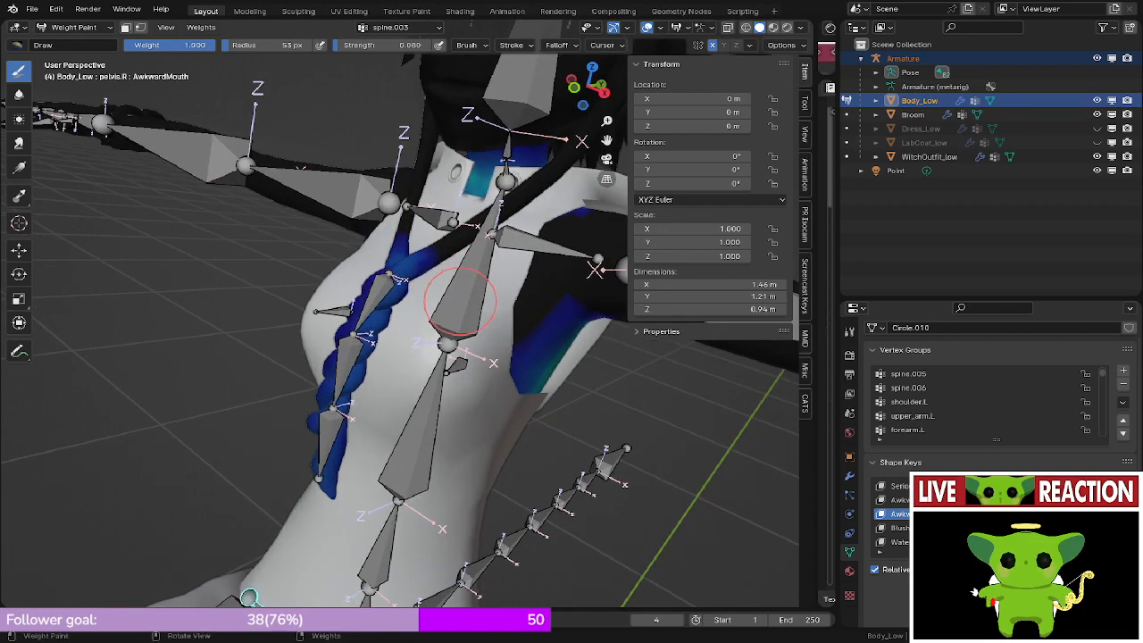
left_click(461, 282, "ctrl")
mouse_move(420, 295)
middle_mouse_down()
mouse_move(393, 366)
mouse_move(406, 375)
mouse_move(384, 407)
mouse_move(404, 410)
mouse_move(357, 369)
mouse_move(396, 331)
middle_mouse_up()
key("z")
left_click(327, 336)
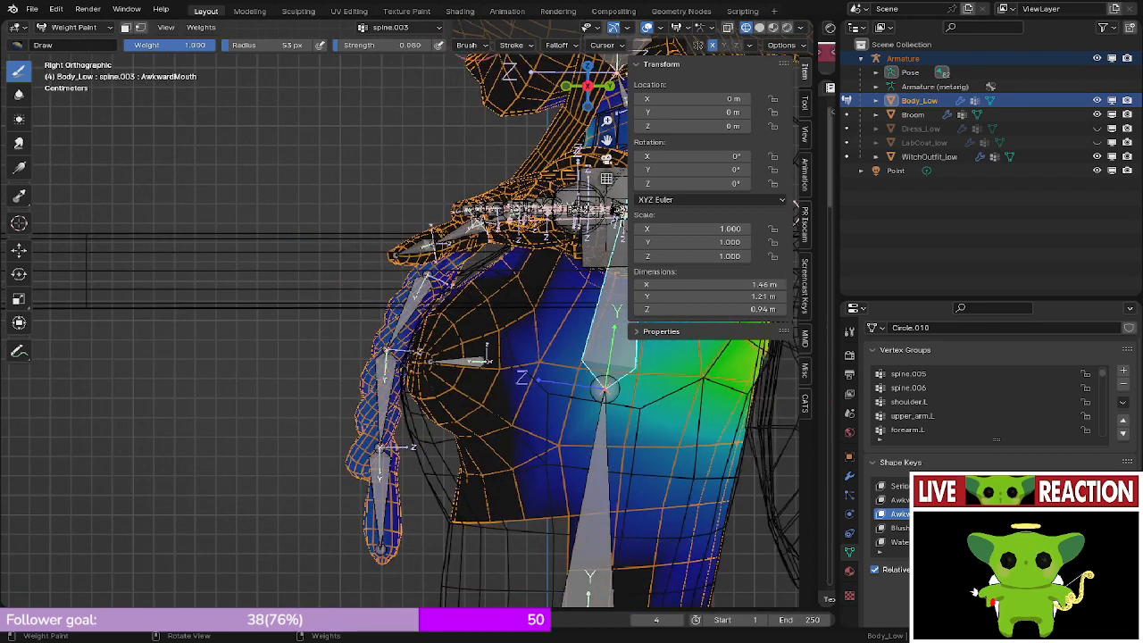
- Examine the Draw brush's stroke, blend and falloff settings
left_click(510, 44)
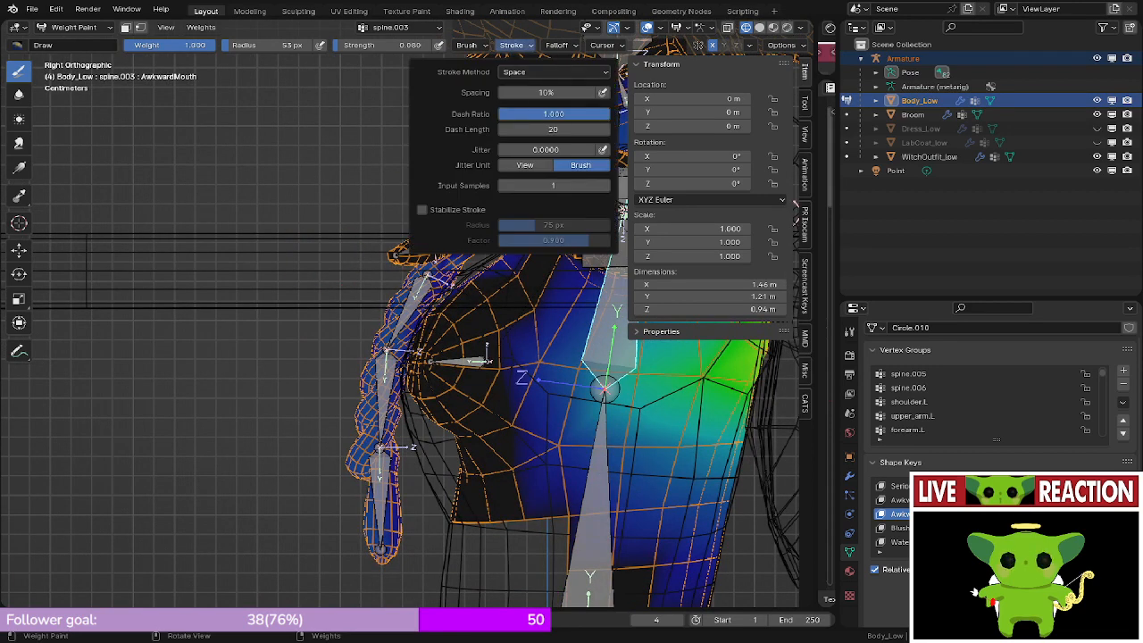
mouse_move(471, 45)
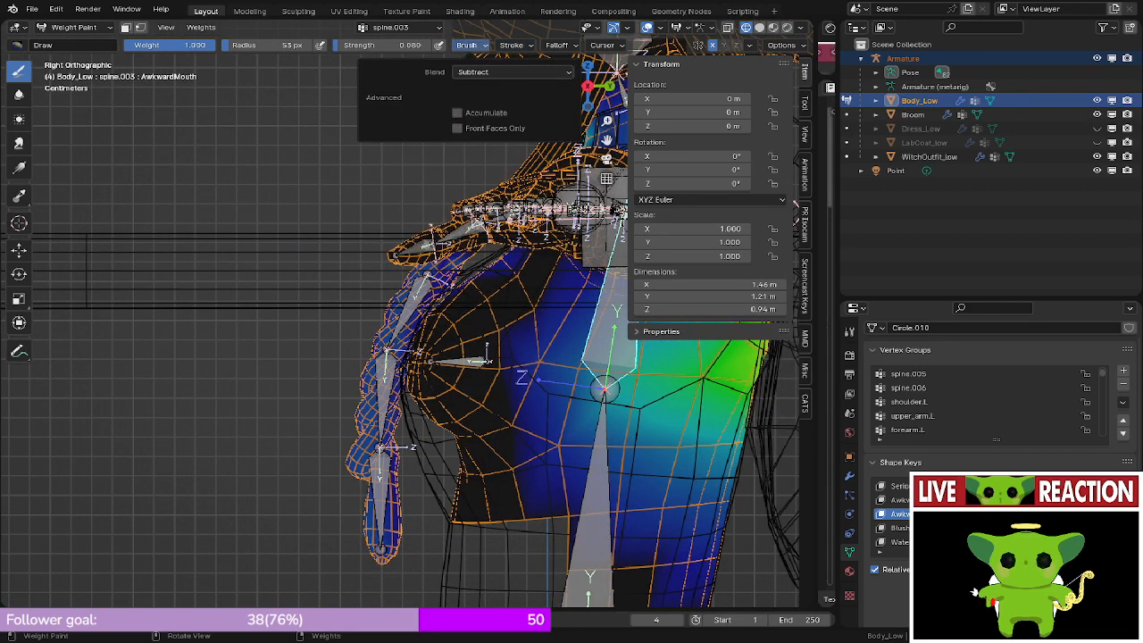
mouse_move(603, 44)
mouse_move(510, 45)
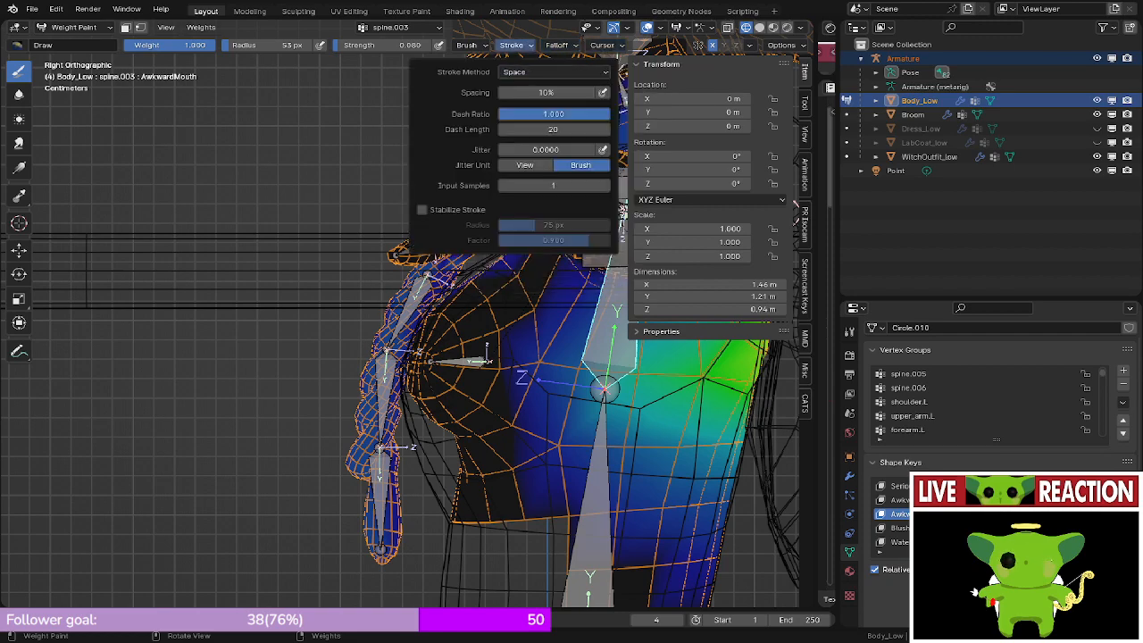
mouse_move(556, 44)
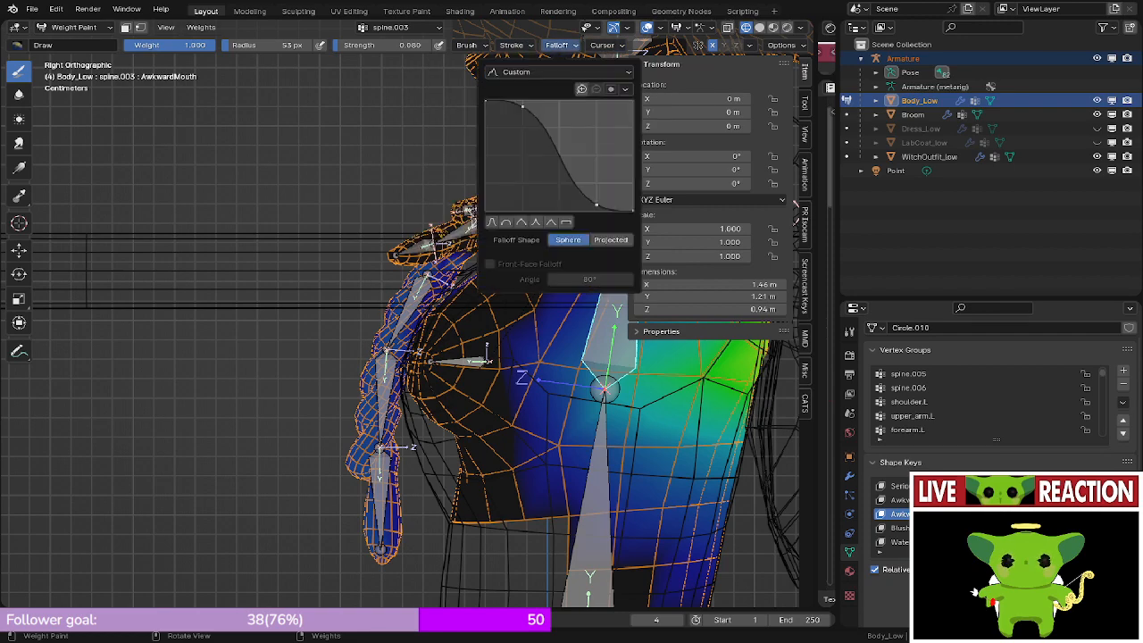
- Turn face selection masking back on to limit weight painting to the selected hair and braid faces
mouse_move(388, 284)
middle_mouse_down()
mouse_move(456, 281)
mouse_move(419, 260)
mouse_move(379, 299)
middle_mouse_up()
scroll(419, 260, "up", 6)
scroll(336, 337, "up", 3)
middle_click_drag(337, 337, 316, 317)
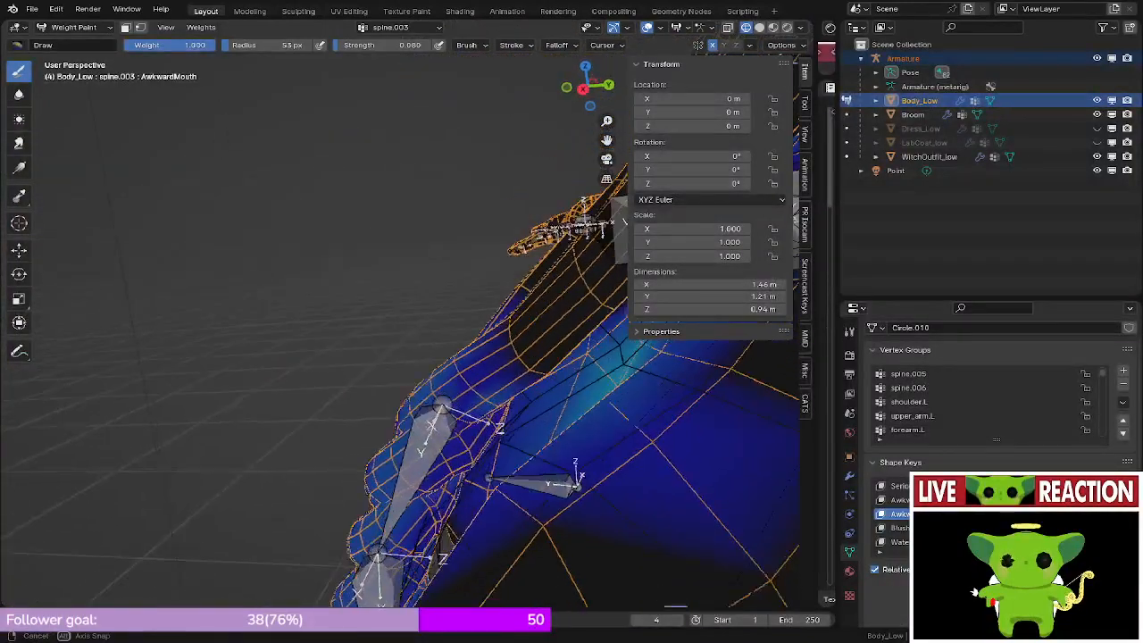
key("r")
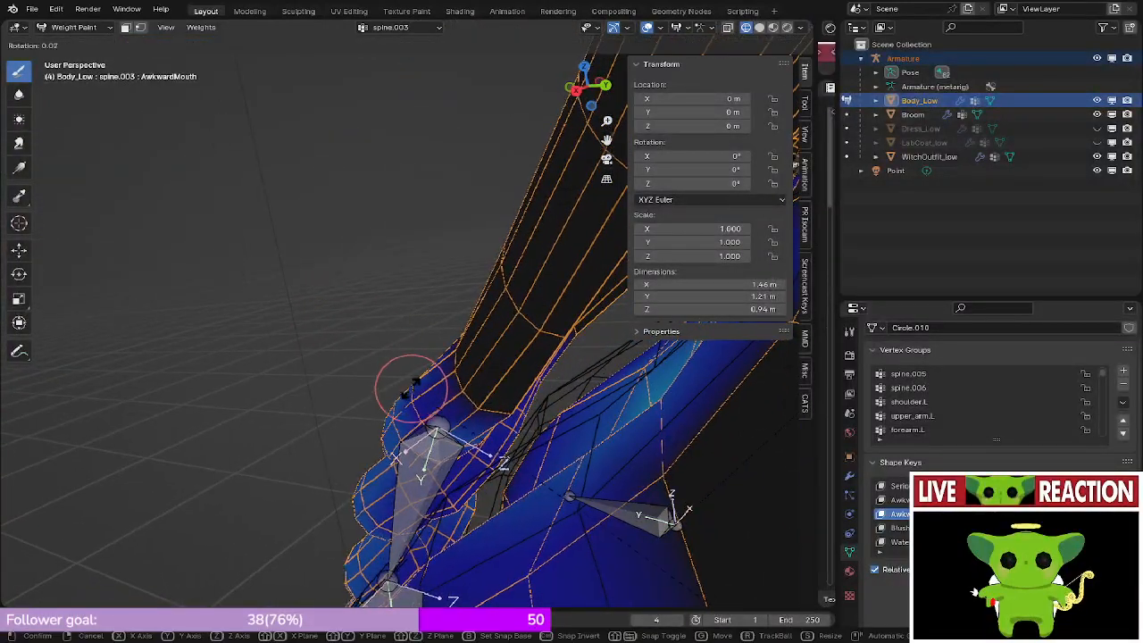
right_click(411, 389)
key("Tab")
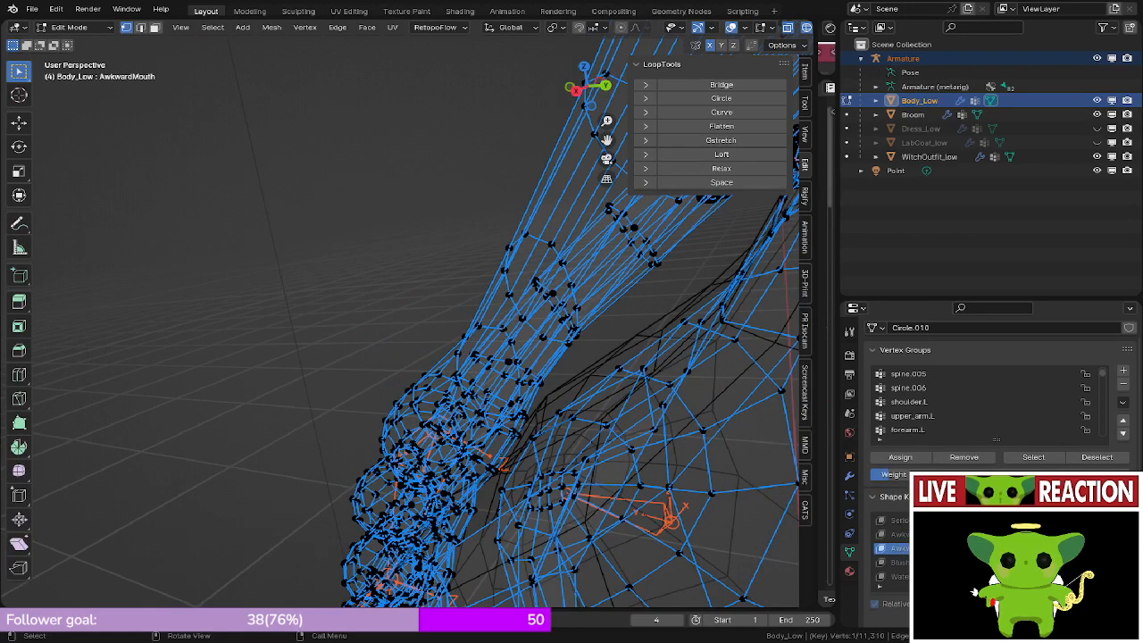
key("Tab")
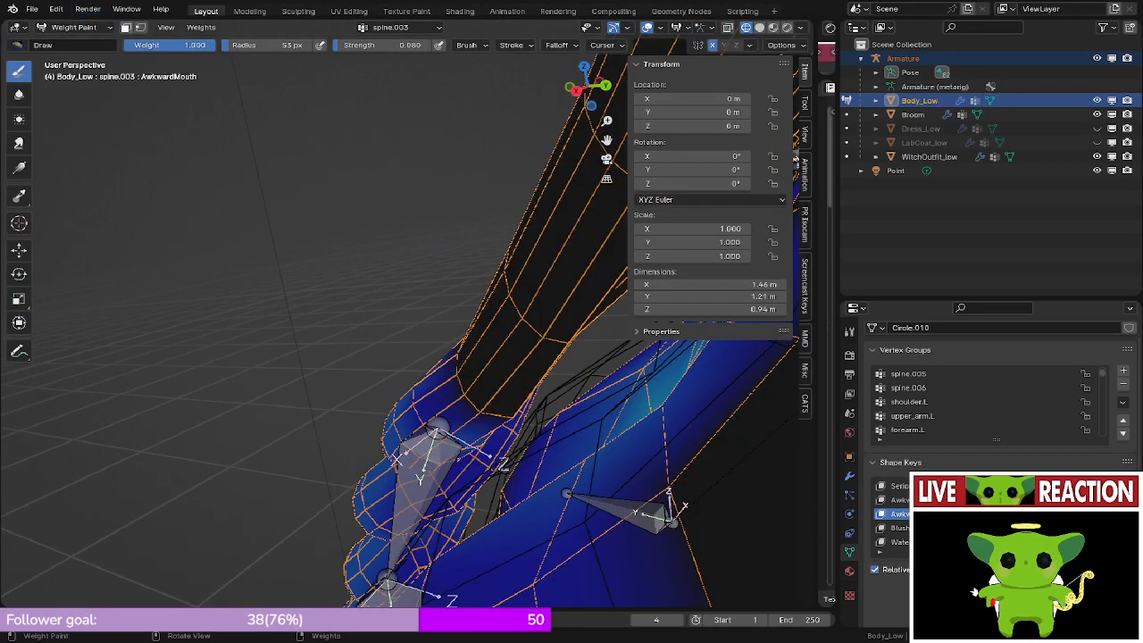
key("m")
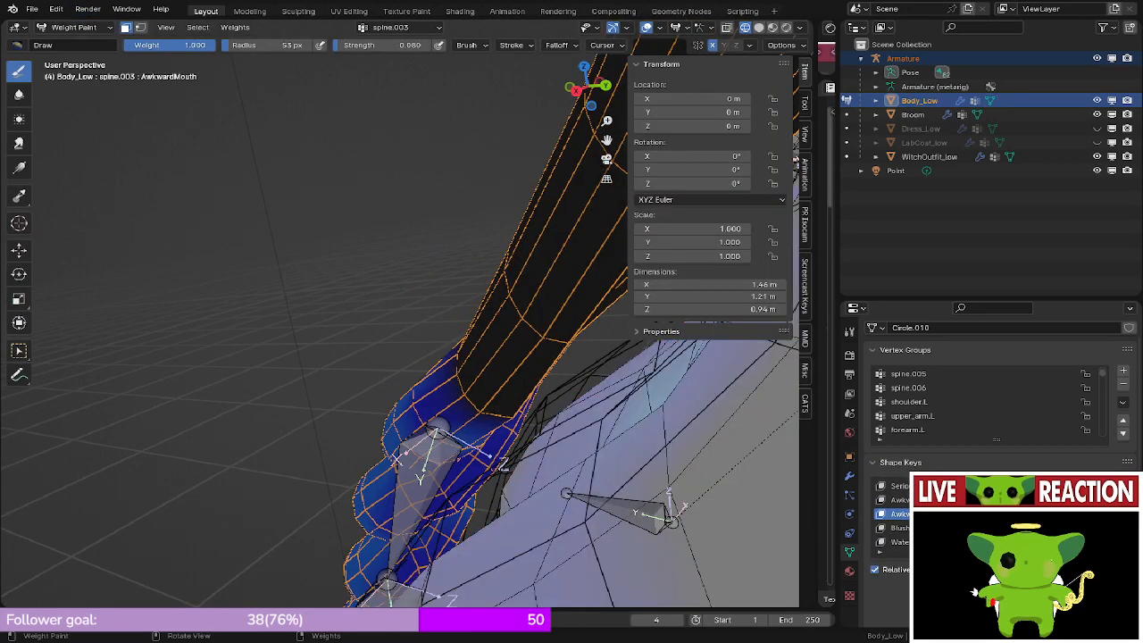
- Enlarge the brush radius to 134 px and subtract the spine.003 weight along the full length of the braids from the side
key("KP_3")
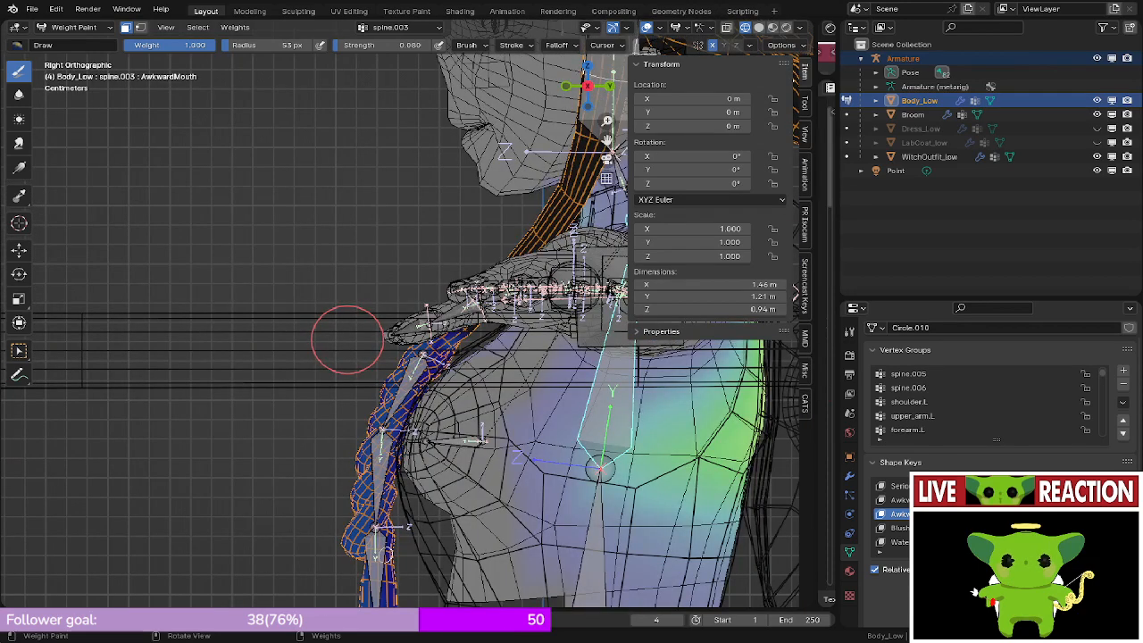
key("f")
left_click(412, 336)
middle_click_drag(392, 349, 384, 283, "shift")
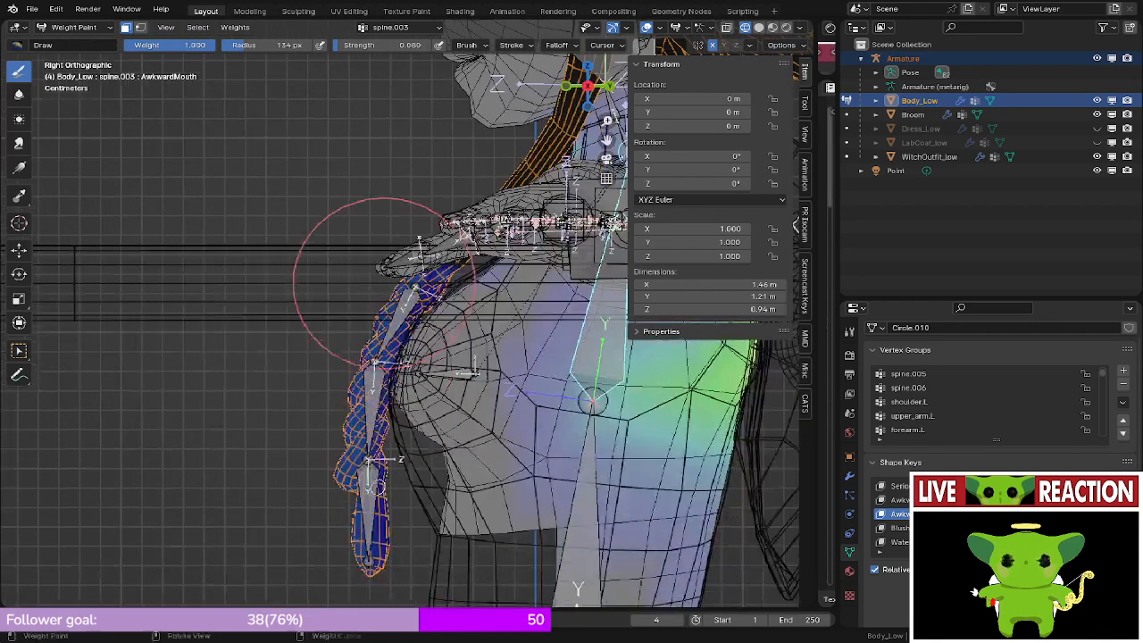
mouse_move(384, 283)
left_mouse_down("ctrl")
mouse_move(400, 252)
mouse_move(388, 337)
mouse_move(405, 227)
mouse_move(367, 446)
mouse_move(383, 556)
left_mouse_up("ctrl")
middle_click_drag(359, 572, 361, 494, "shift")
mouse_move(361, 493)
left_mouse_down("ctrl")
mouse_move(342, 304)
mouse_move(369, 499)
left_mouse_up("ctrl")
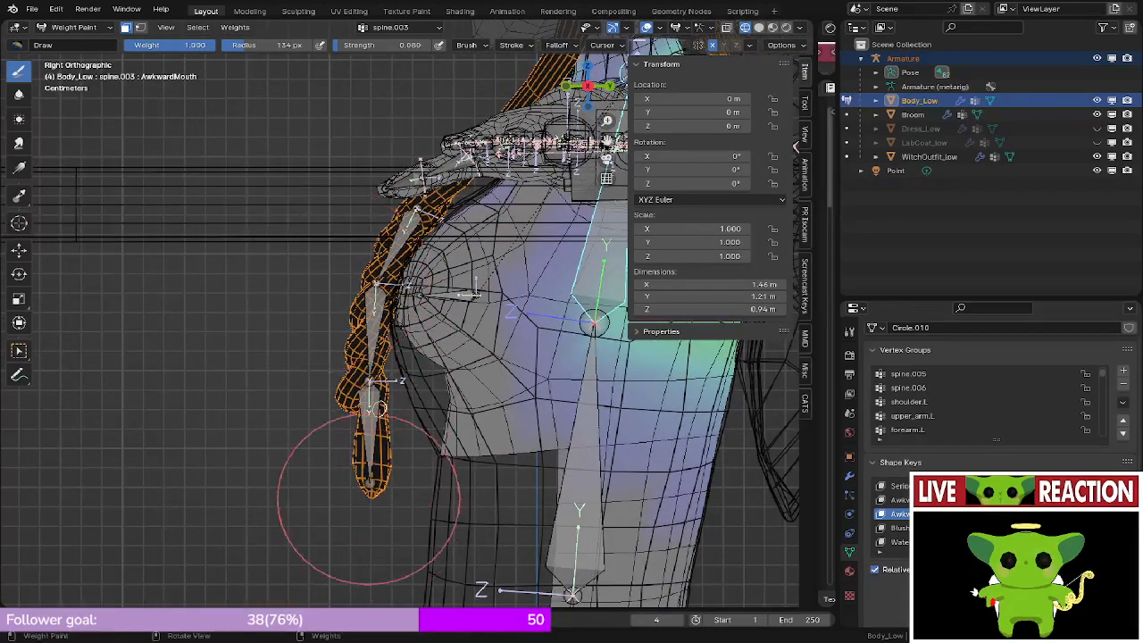
- Inspect the braids and the rest of the hair from several angles for leftover spine.003 weight
middle_click_drag(369, 499, 357, 397)
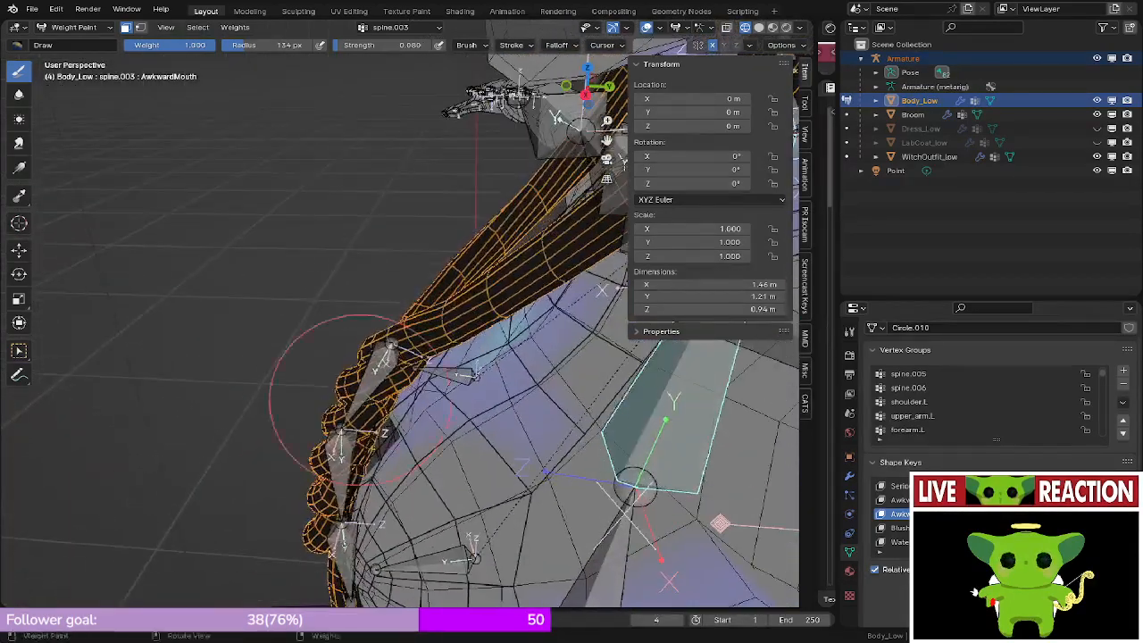
middle_click_drag(259, 571, 295, 536)
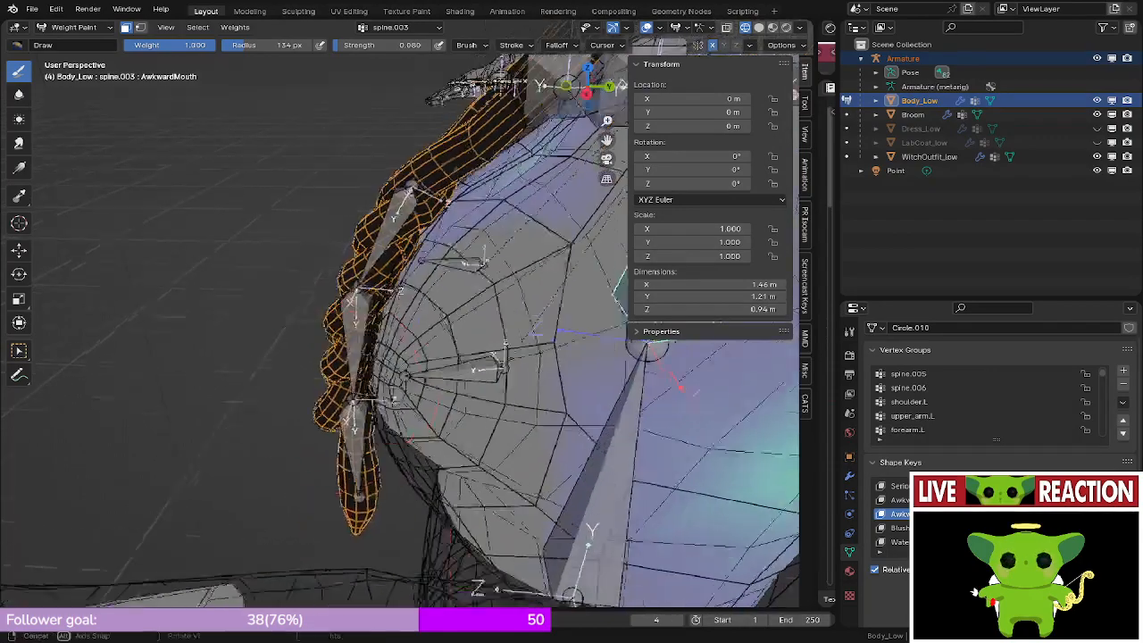
middle_click_drag(292, 427, 290, 247)
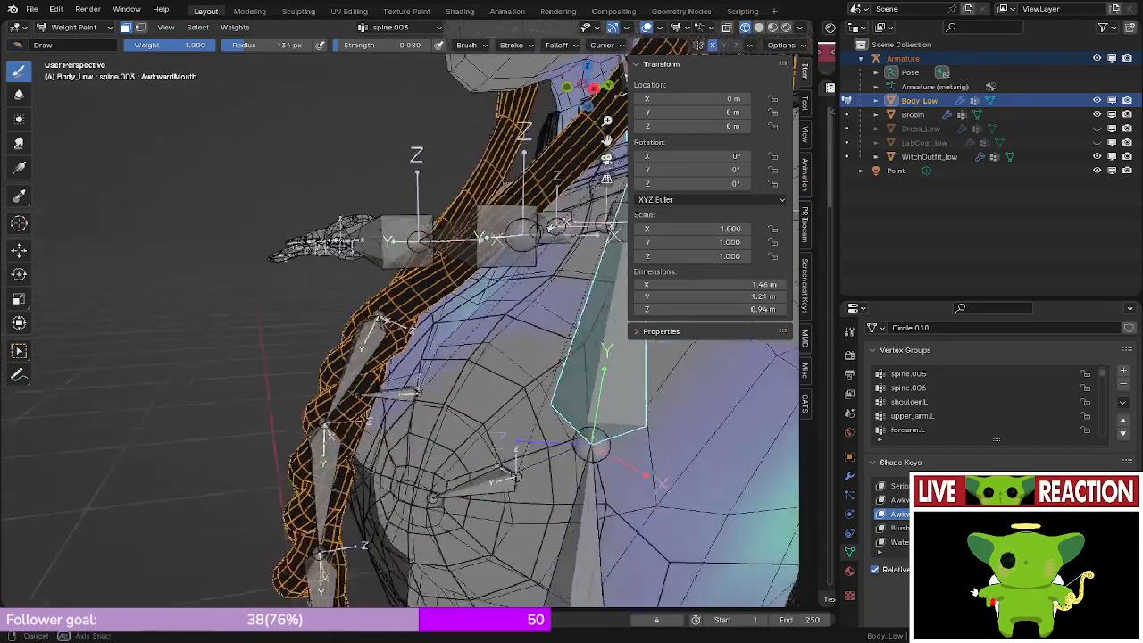
scroll(357, 303, "down", 4)
middle_click_drag(357, 303, 344, 455, "shift")
middle_click_drag(500, 438, 561, 420)
scroll(343, 462, "up", 2)
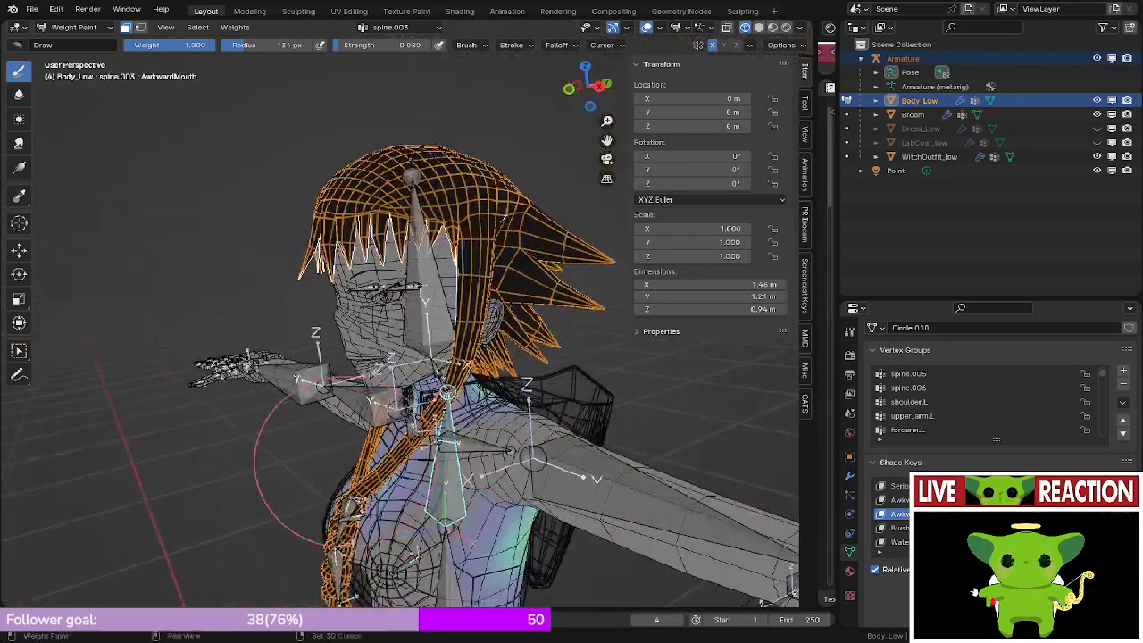
scroll(500, 326, "up", 3)
left_click(487, 314, "alt")
middle_click_drag(437, 385, 440, 318, "shift")
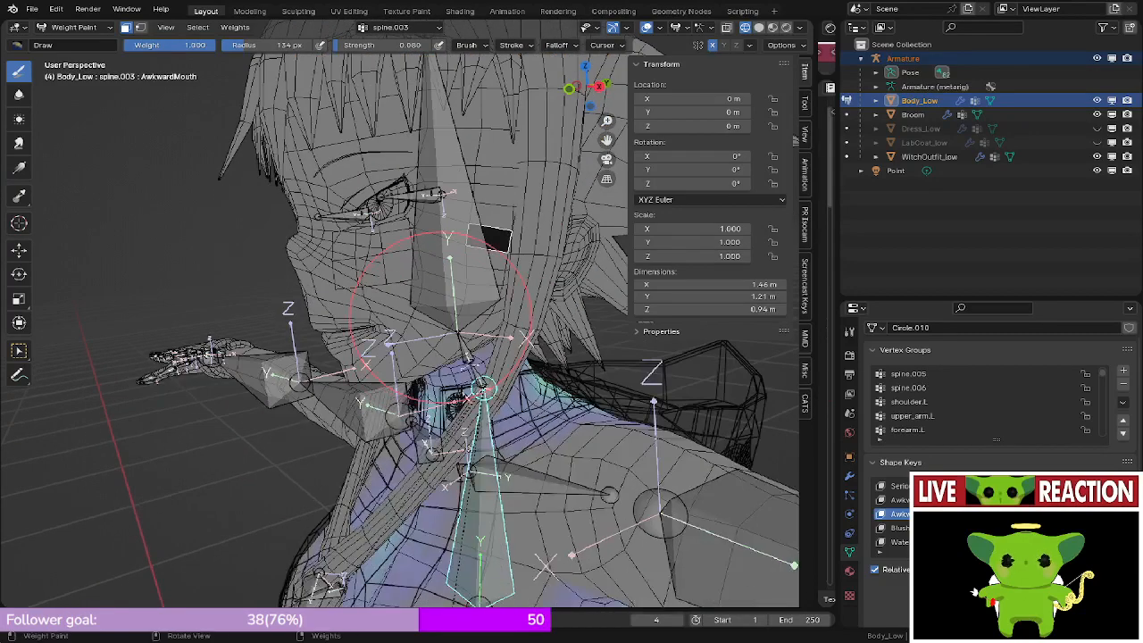
key("ctrl+z")
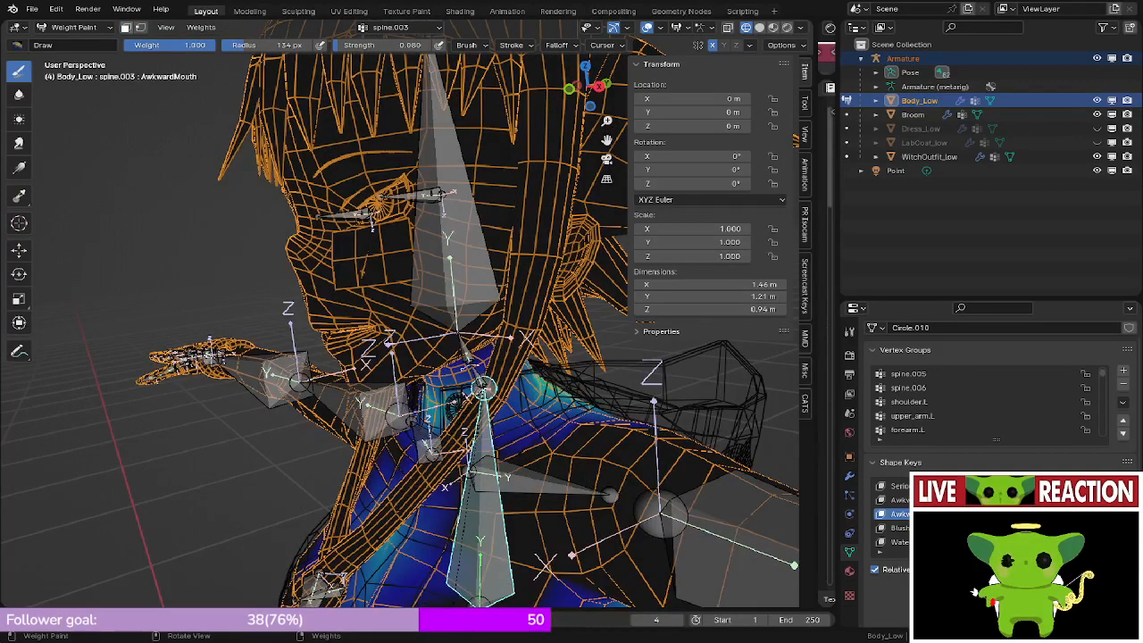
- Make the spine.006 bone active, re-enable face selection masking, and add spine.006 weight down the full length of the braids
left_click(456, 207, "ctrl")
left_click(126, 28)
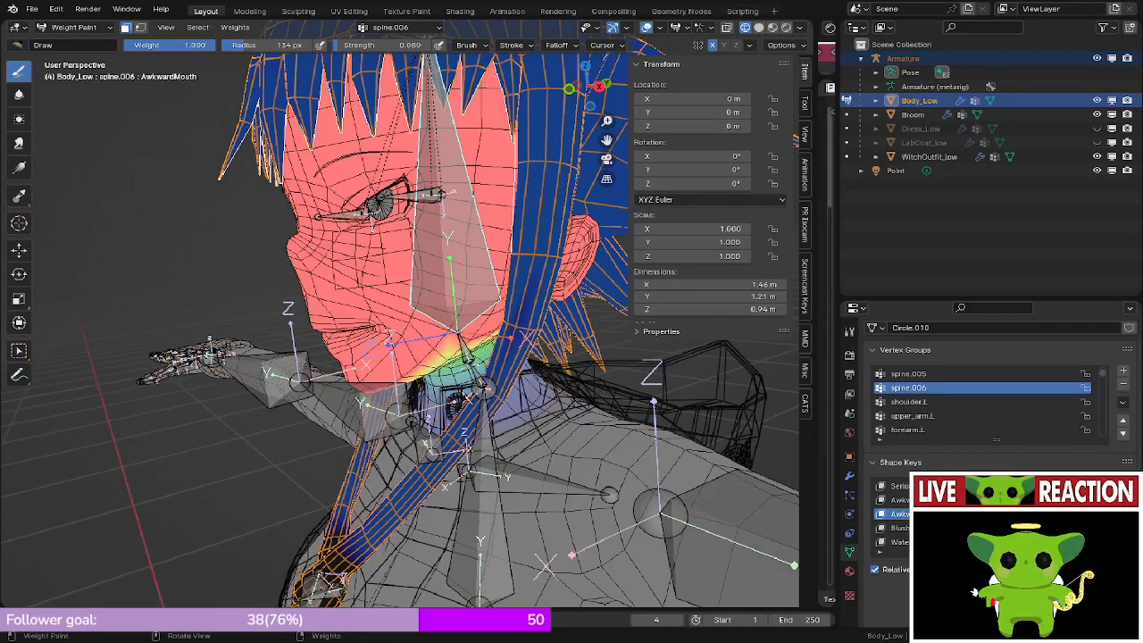
key("KP_3")
scroll(296, 437, "up", 2)
mouse_move(296, 439)
middle_mouse_down("shift")
mouse_move(297, 241)
mouse_move(370, 204)
middle_mouse_up("shift")
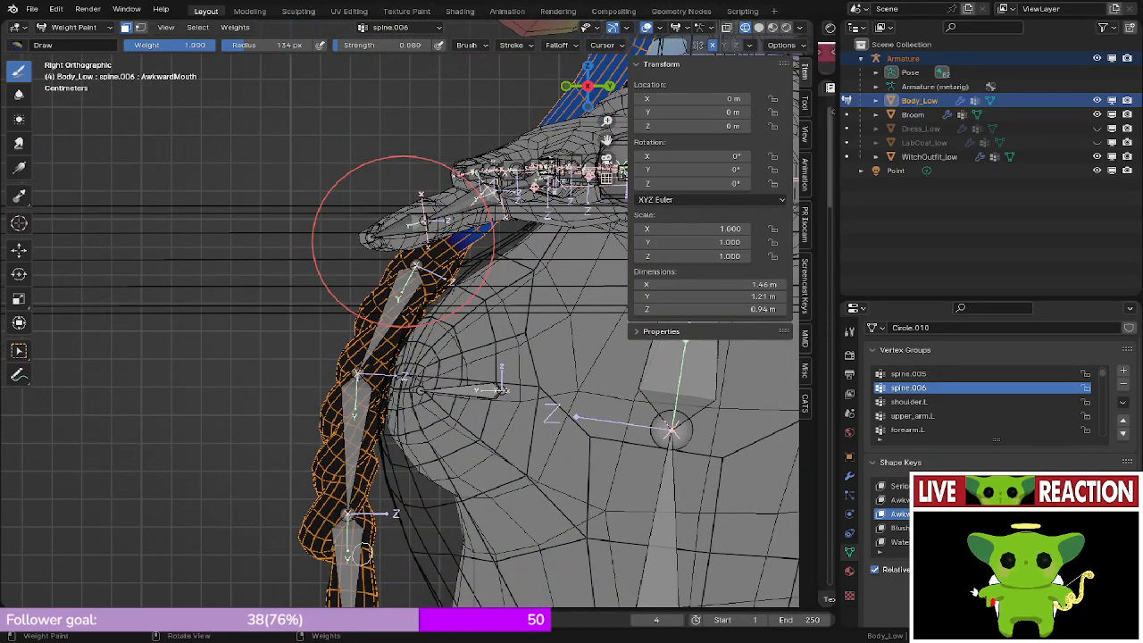
middle_click_drag(402, 242, 407, 254)
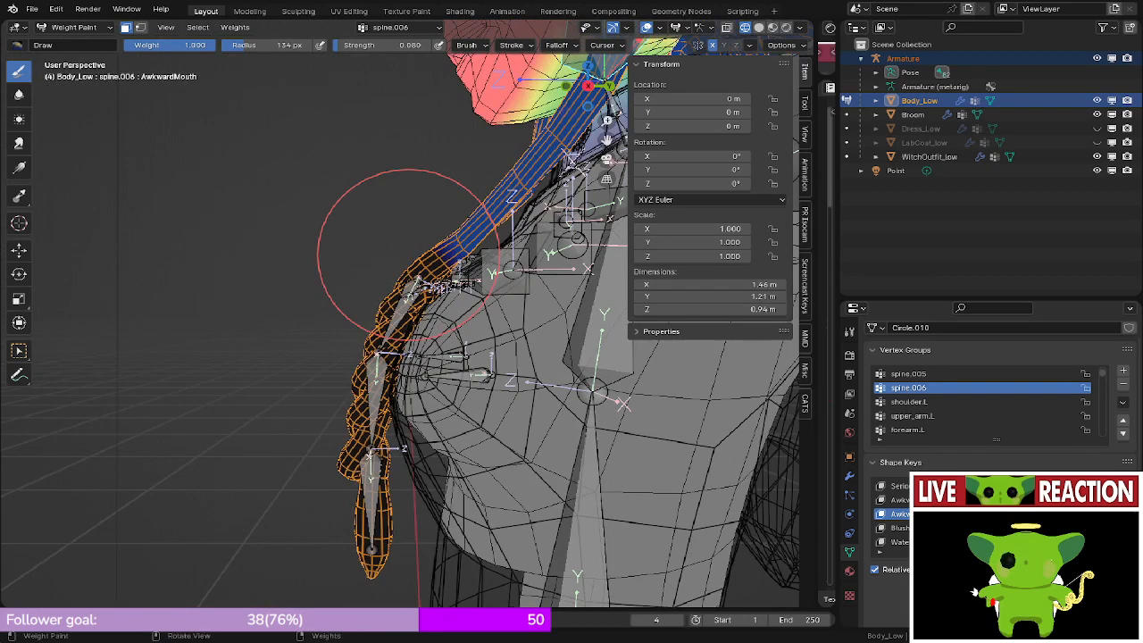
key("KP_3")
mouse_move(382, 248)
left_mouse_down("ctrl")
mouse_move(357, 252)
mouse_move(339, 467)
mouse_move(369, 567)
left_mouse_up("ctrl")
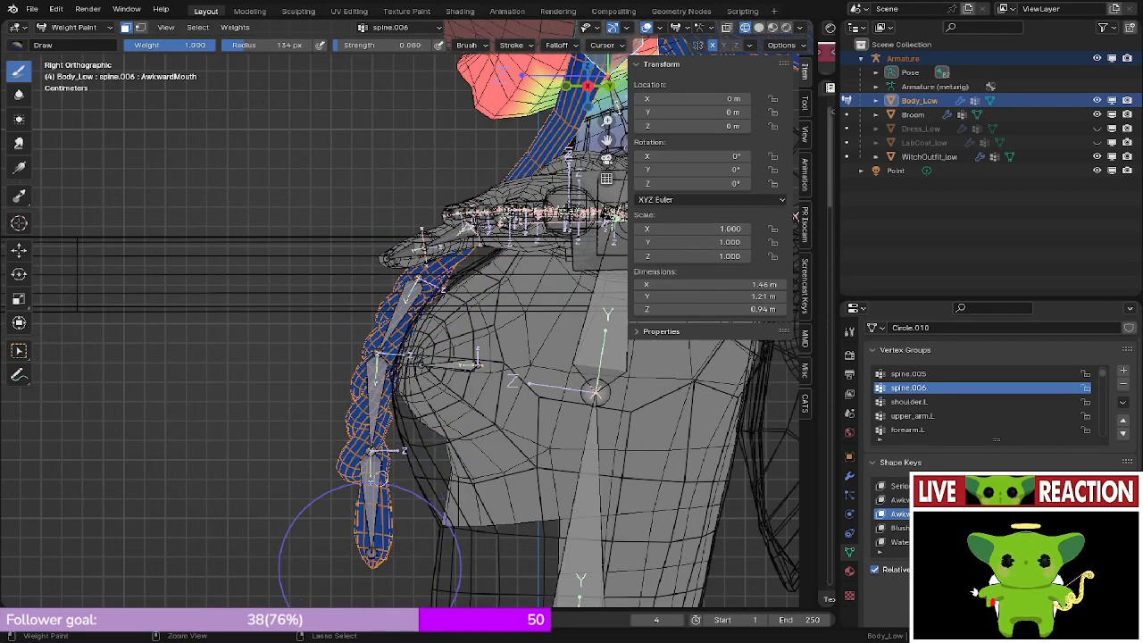
middle_click_drag(369, 562, 330, 357)
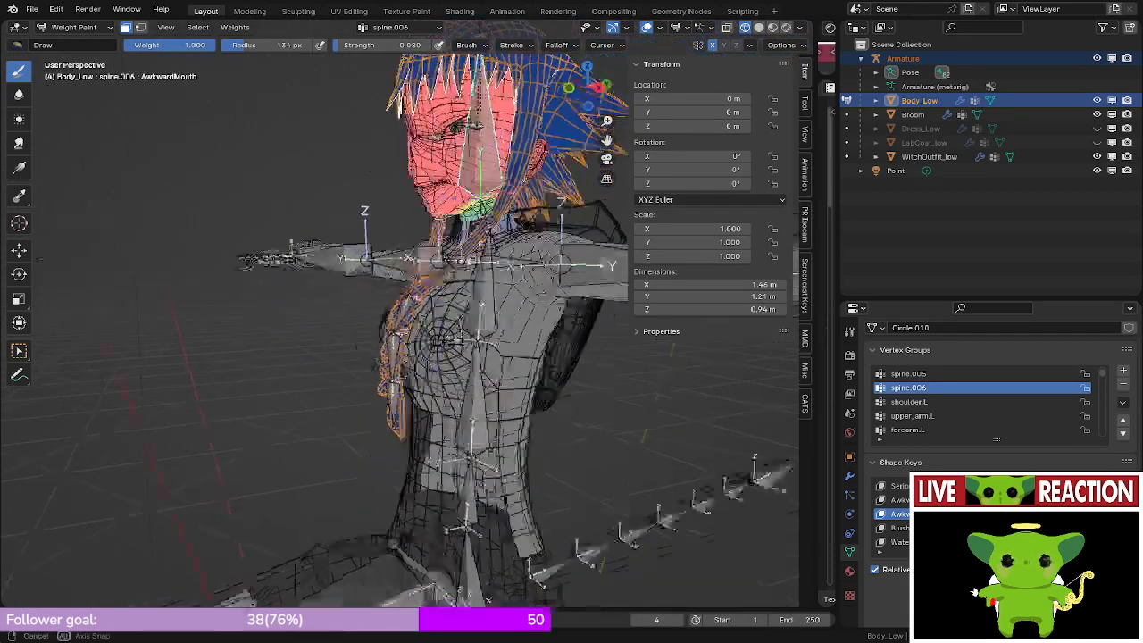
- Check the spine.006 weights around the braids and neck, and return Body_Low from weight painting to Object Mode
middle_click_drag(429, 348, 572, 326)
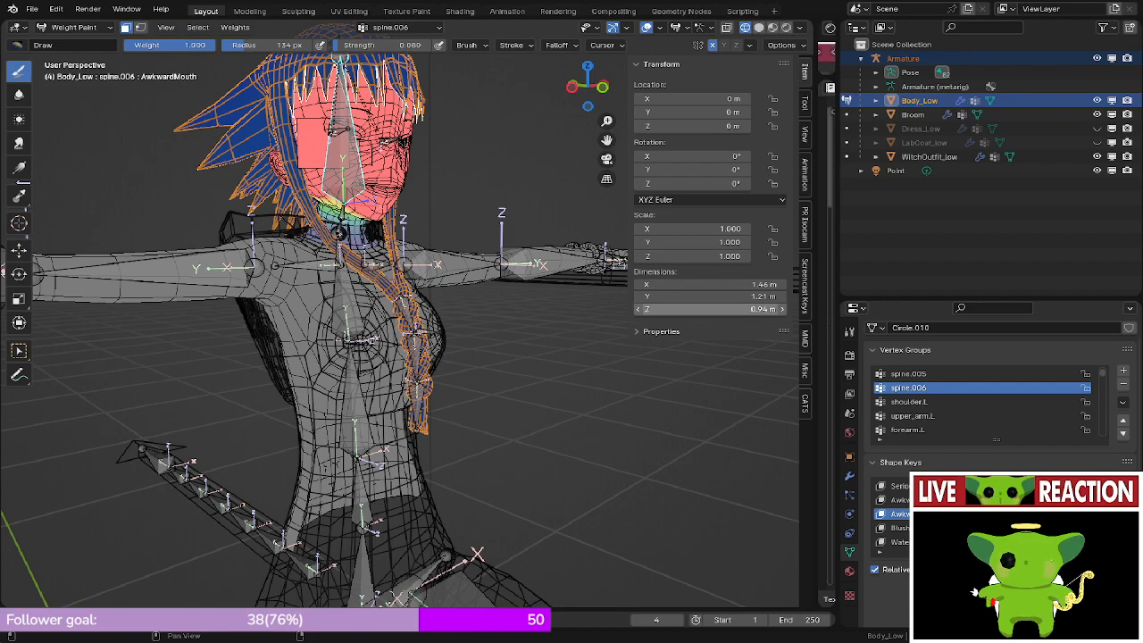
middle_click_drag(519, 504, 477, 269)
mouse_move(515, 150)
middle_mouse_down()
mouse_move(403, 254)
mouse_move(365, 314)
mouse_move(469, 268)
mouse_move(459, 295)
mouse_move(420, 212)
middle_mouse_up()
scroll(365, 314, "up", 1)
scroll(458, 280, "up", 3)
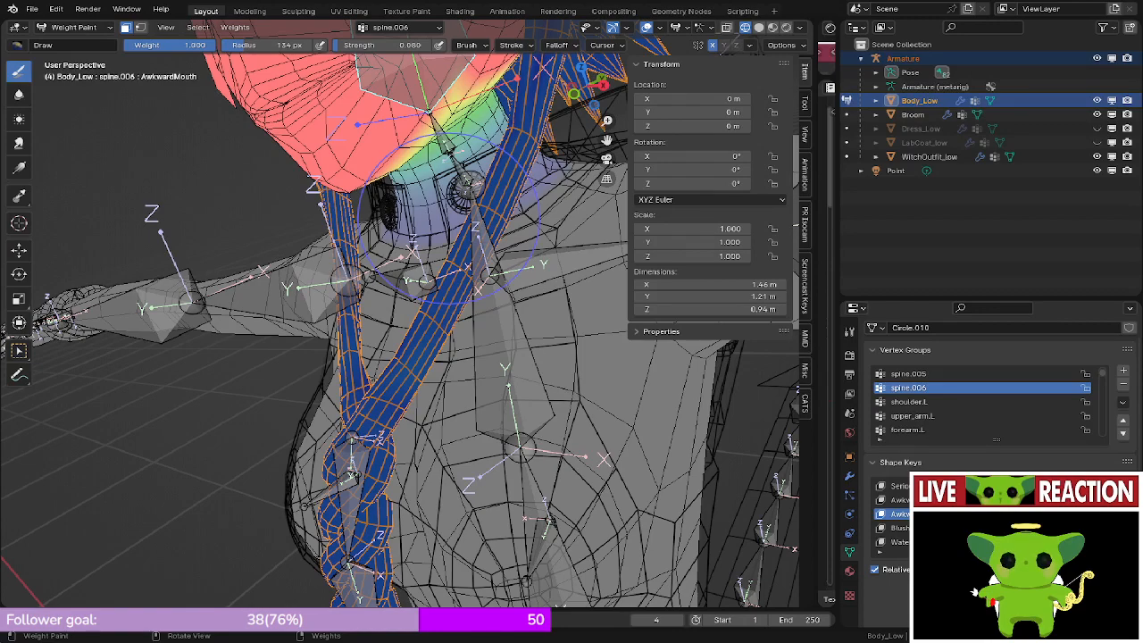
key("ctrl+Tab")
scroll(428, 241, "down", 3)
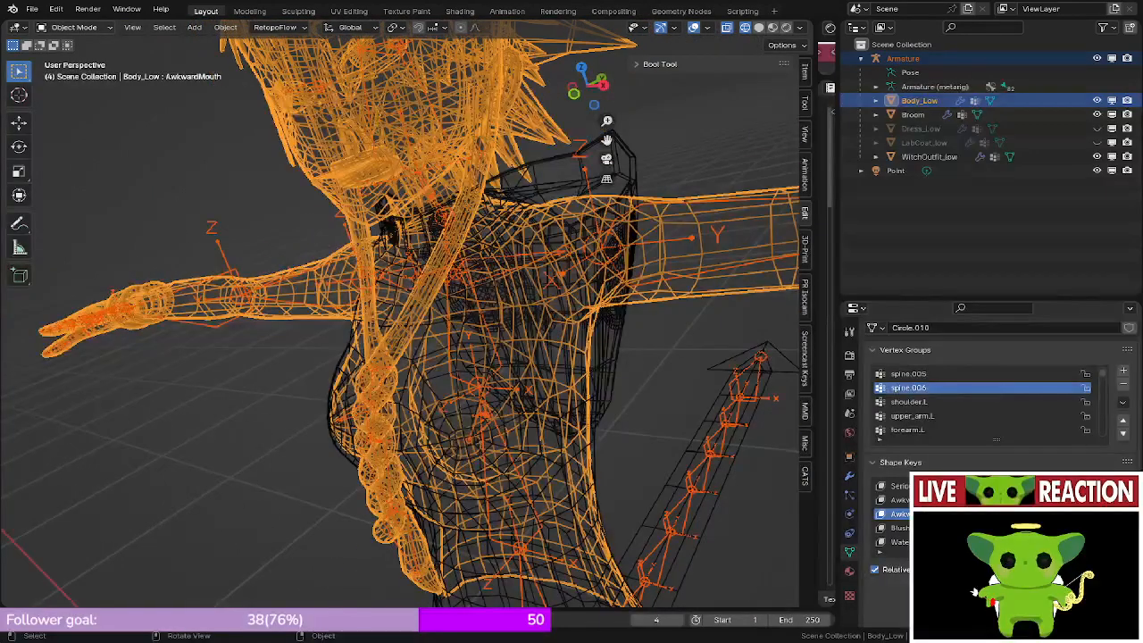
- Make the Armature active in Edit Mode and display the character with solid shading
left_click(75, 27)
left_click(903, 59)
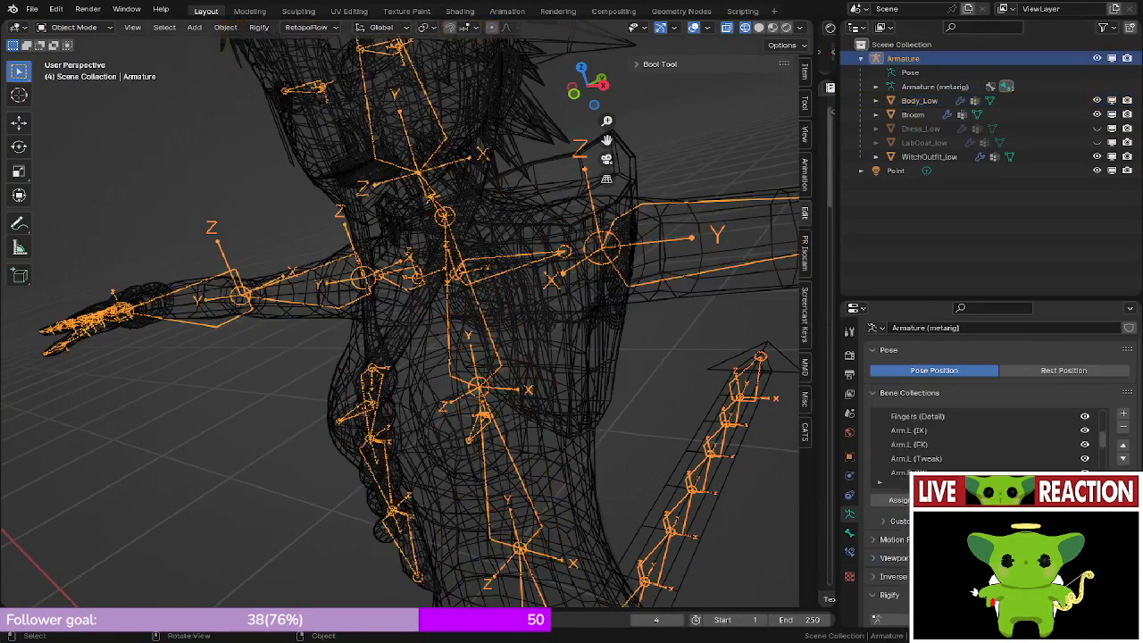
key("Tab")
middle_click_drag(430, 282, 473, 281)
key("z")
left_click(524, 282)
scroll(500, 295, "up", 3)
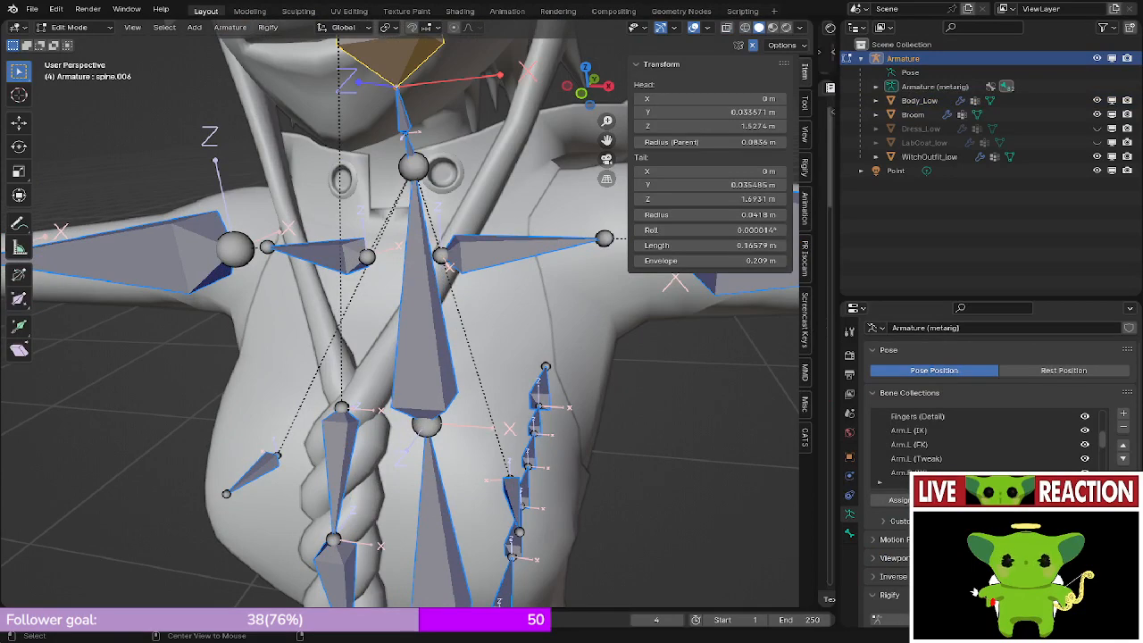
- Select the uppermost braid bone and check its parent in the bone relations
left_click(337, 455)
middle_click_drag(336, 456, 315, 453)
middle_click_drag(462, 270, 462, 271)
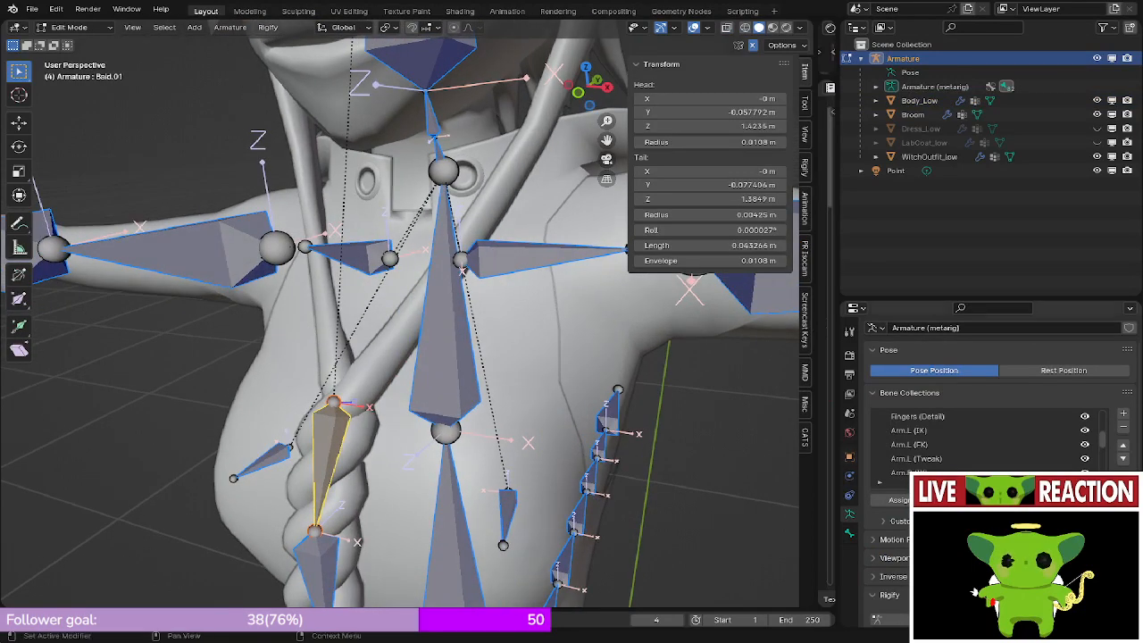
scroll(991, 411, "down", 4)
left_click(849, 533)
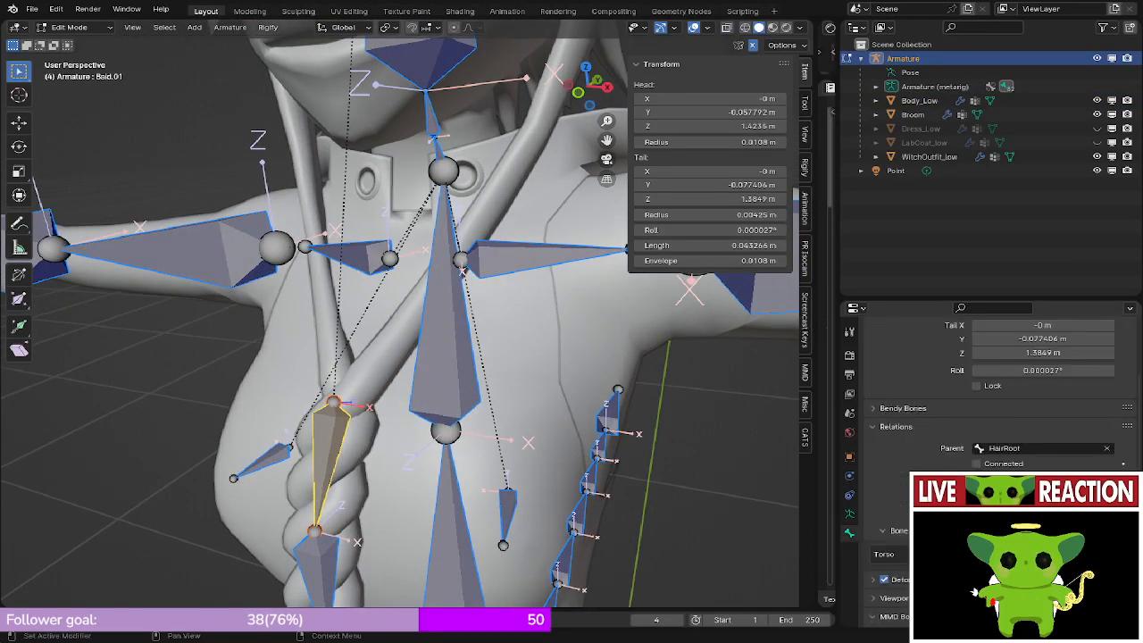
scroll(991, 410, "down", 2)
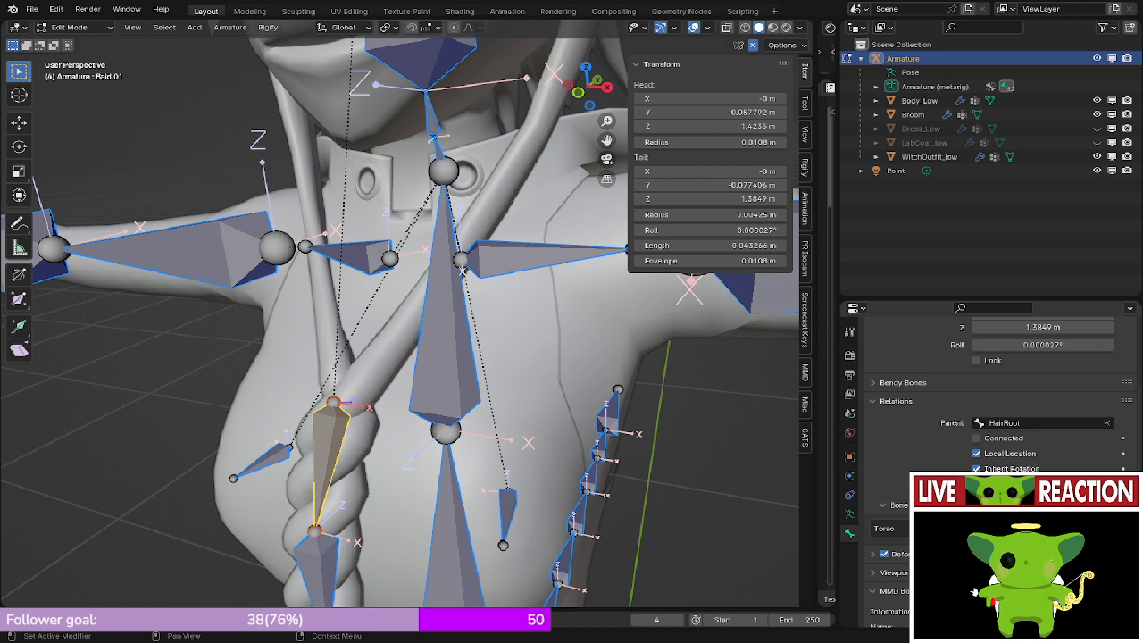
scroll(998, 402, "up", 1)
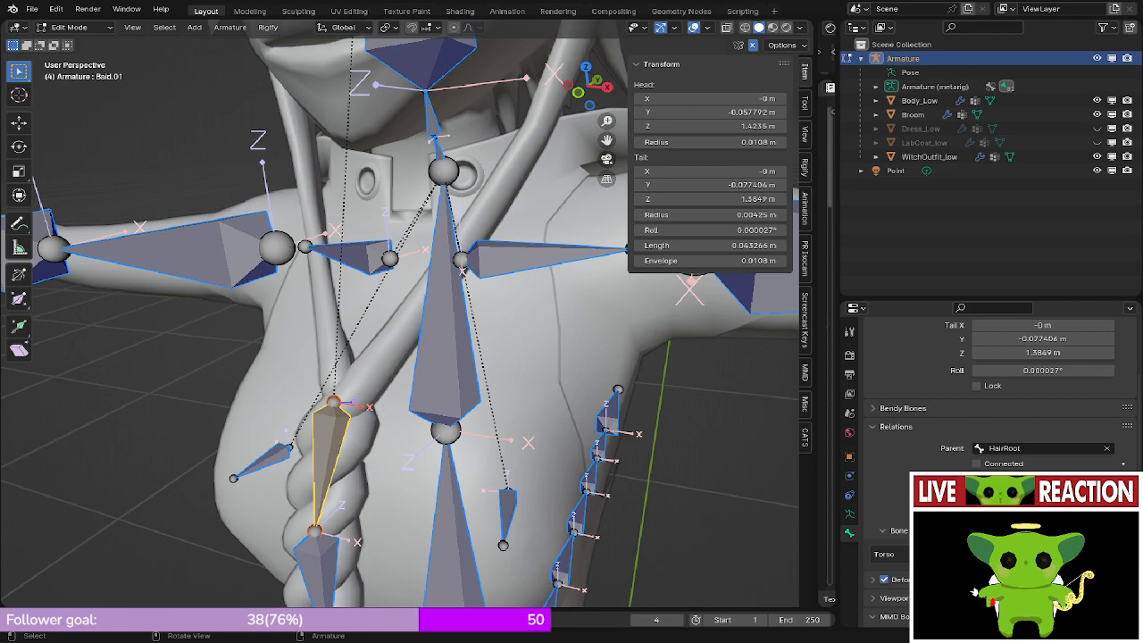
- Select the HairRoot bone on top of the head and check which parent bone it uses
scroll(400, 321, "down", 3)
middle_click_drag(419, 312, 366, 388)
scroll(400, 321, "down", 3)
middle_click_drag(428, 357, 326, 352)
scroll(400, 322, "down", 4)
scroll(400, 322, "up", 6)
left_click(482, 98)
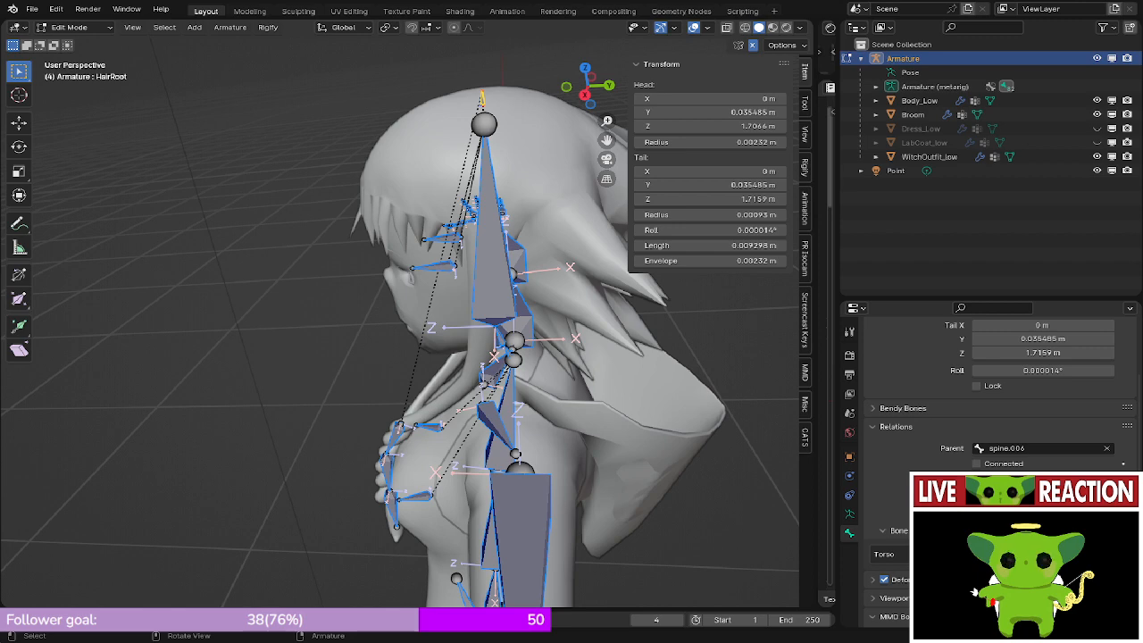
middle_click_drag(535, 285, 651, 299)
left_click(1007, 448)
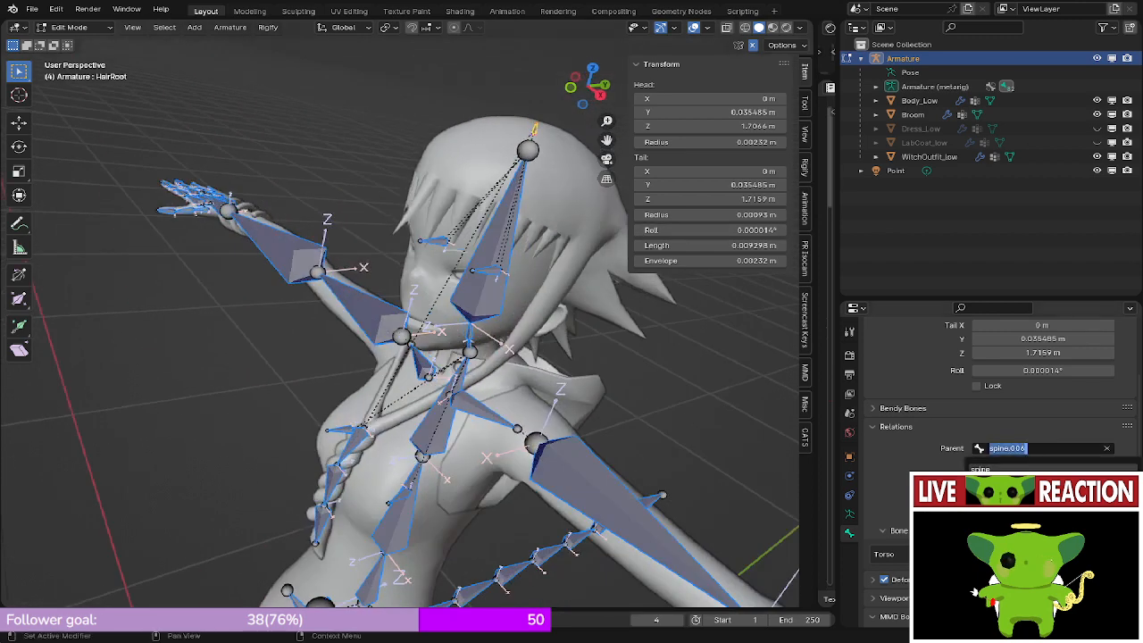
key("Escape")
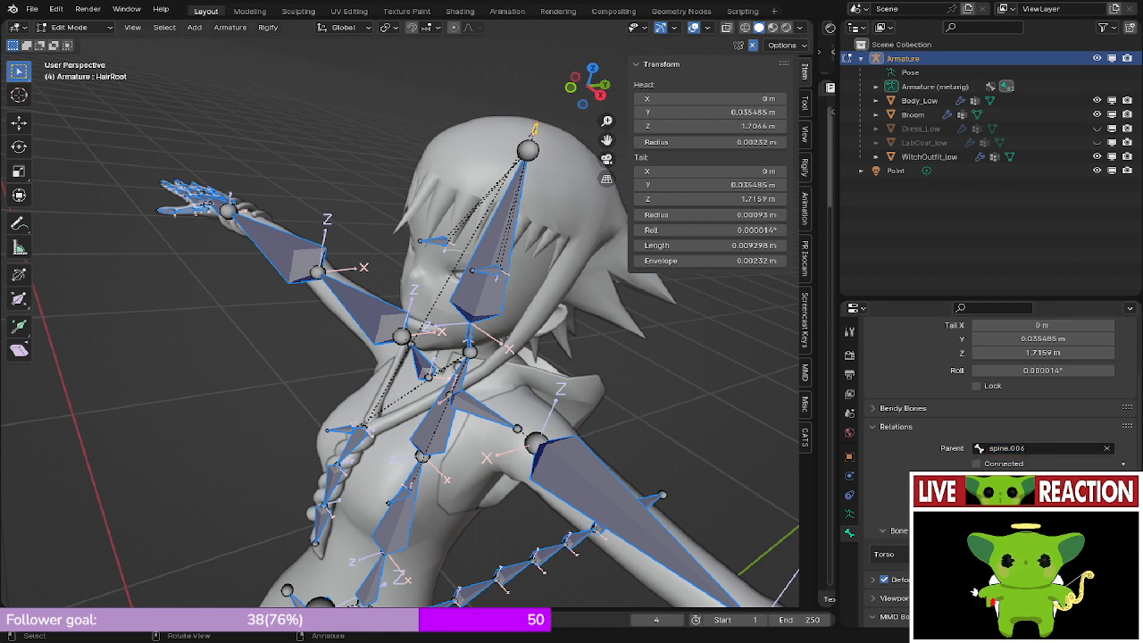
- Set the parent of the HairRoot bone to spine.003
left_click(435, 424)
scroll(974, 591, "up", 5)
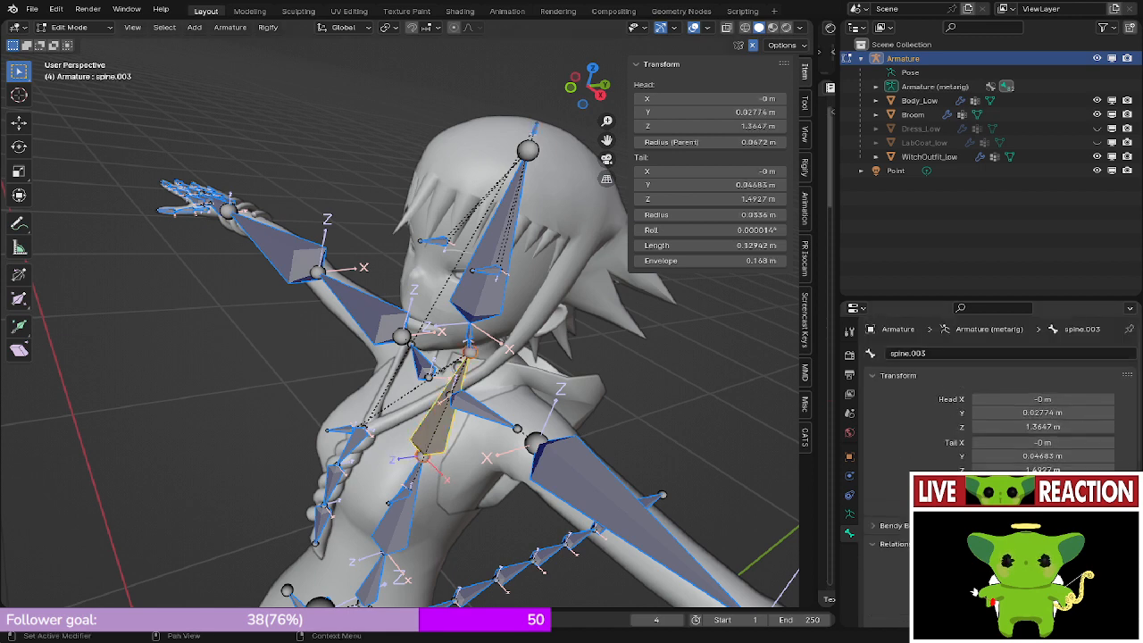
left_click(535, 129)
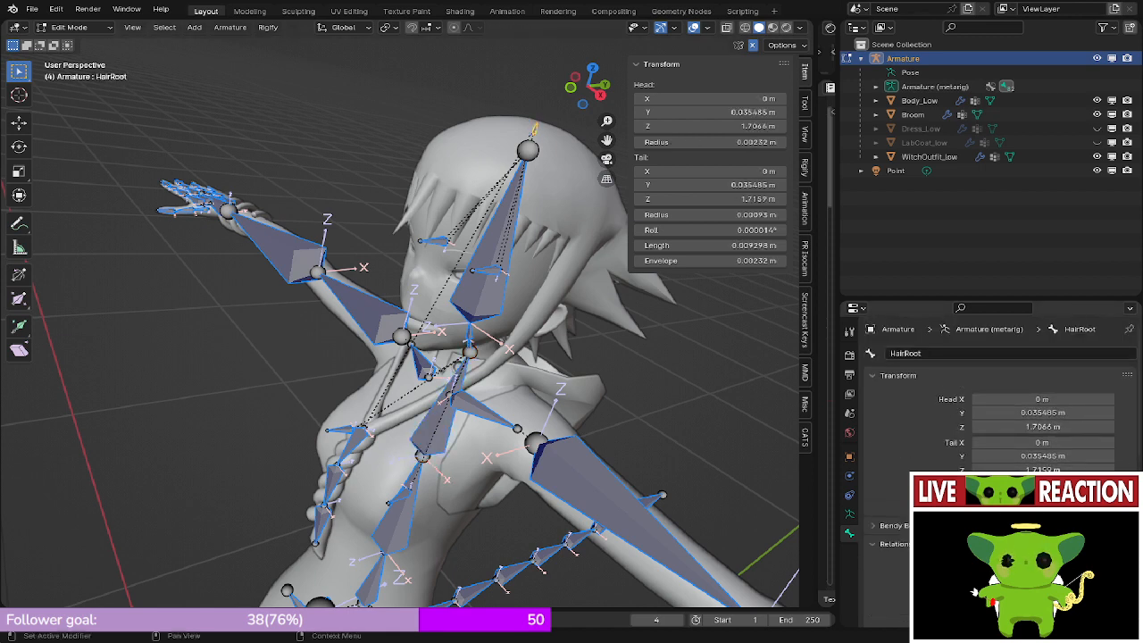
left_click(1026, 564)
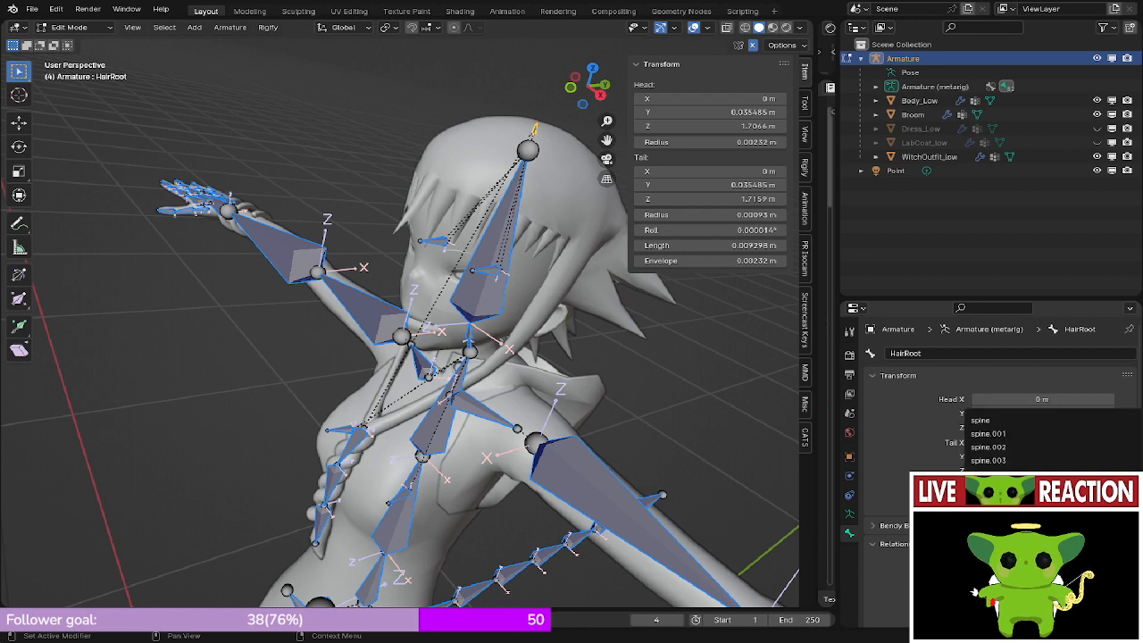
left_click(989, 460)
scroll(485, 389, "down", 2)
- Save the blend file and view the whole rig from the front
key("ctrl+s")
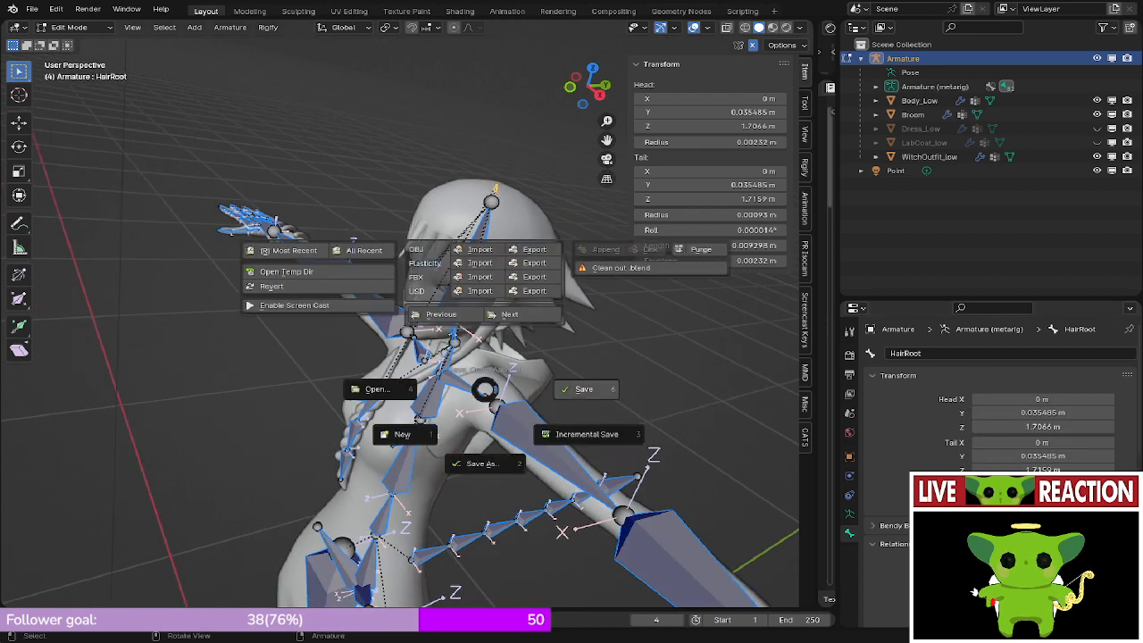
left_click(584, 389)
key("KP_1")
scroll(503, 360, "down", 4)
key("ctrl+s")
left_click(602, 359)
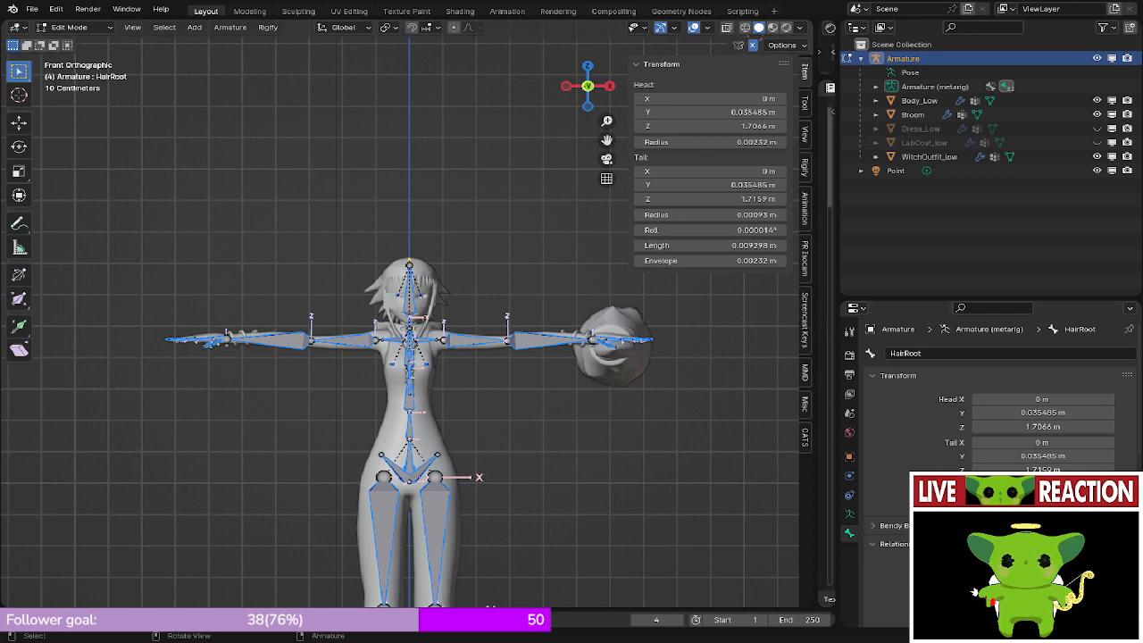
- Select all three bones of the braid chain together, down to Braid.03
middle_click_drag(411, 349, 290, 402, "shift")
scroll(412, 349, "down", 5)
scroll(400, 340, "up", 8)
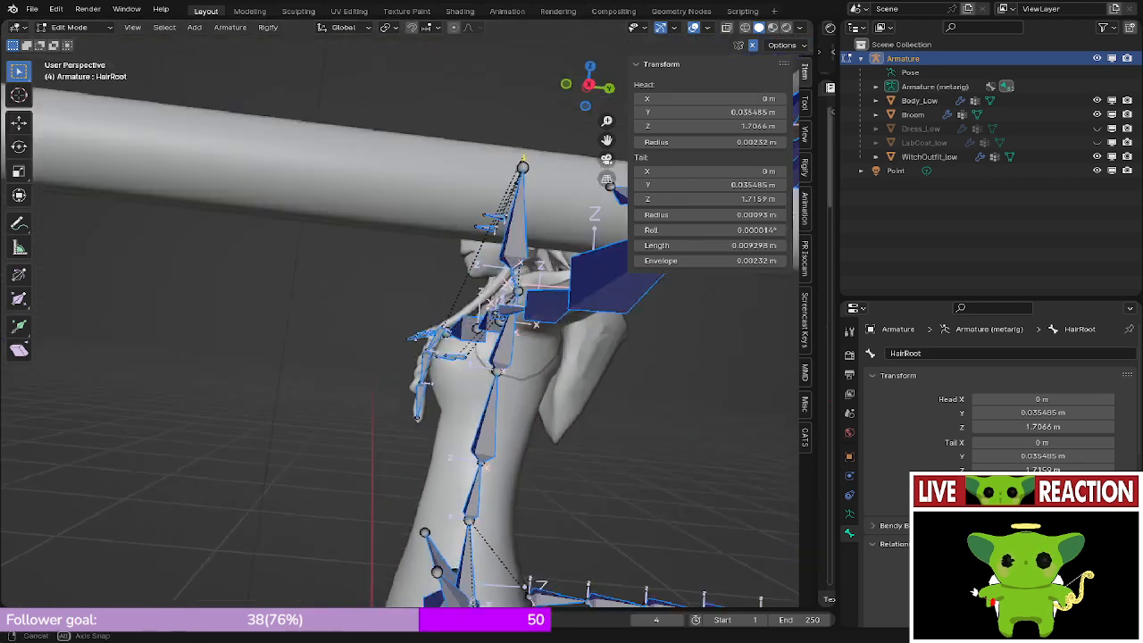
left_click(471, 366)
middle_click_drag(471, 366, 424, 256, "shift")
left_click(419, 310, "shift")
left_click(408, 386, "shift")
scroll(409, 386, "down", 6)
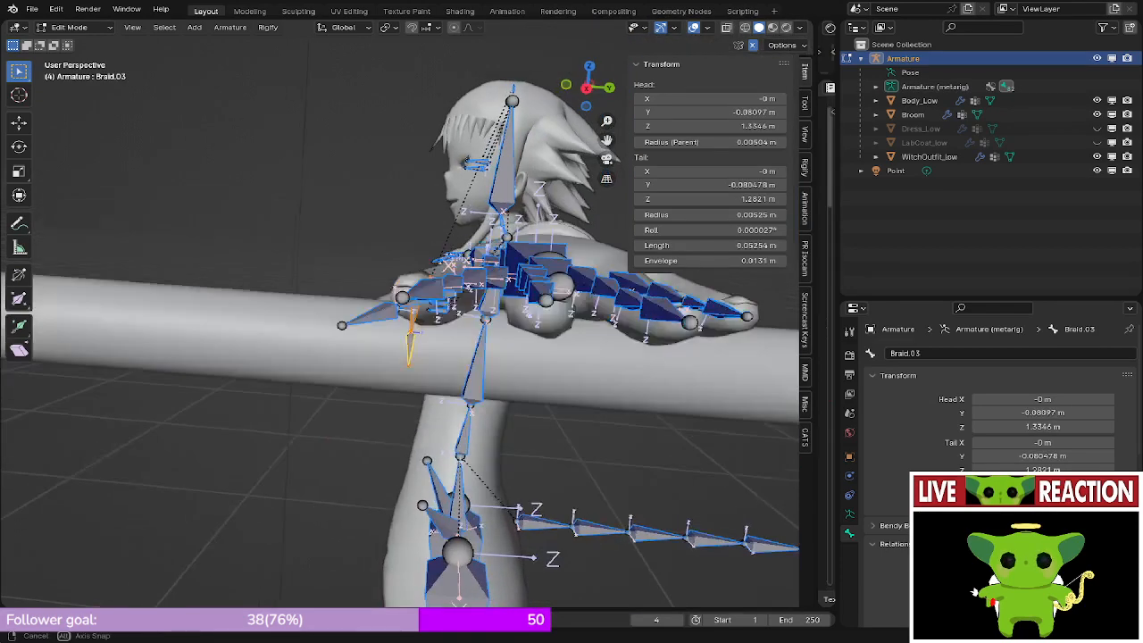
- Select the entire horizontal bone chain behind the hips from the right side view
middle_click_drag(409, 386, 239, 253, "shift")
scroll(255, 259, "down", 4)
scroll(387, 341, "up", 4)
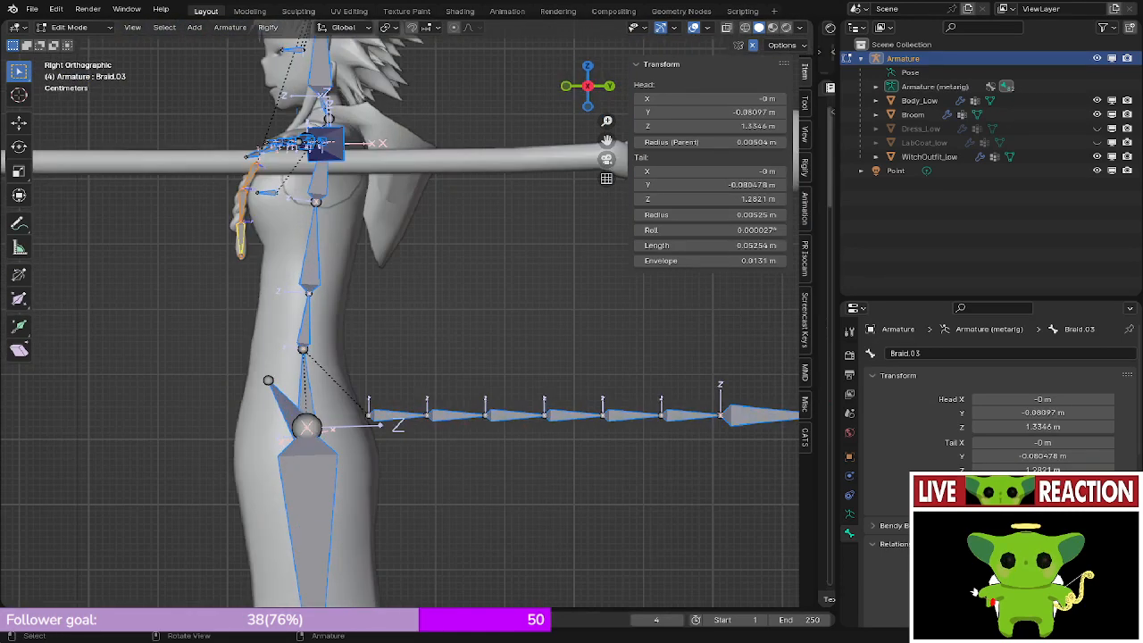
left_click_drag(387, 341, 765, 489)
scroll(174, 264, "down", 3)
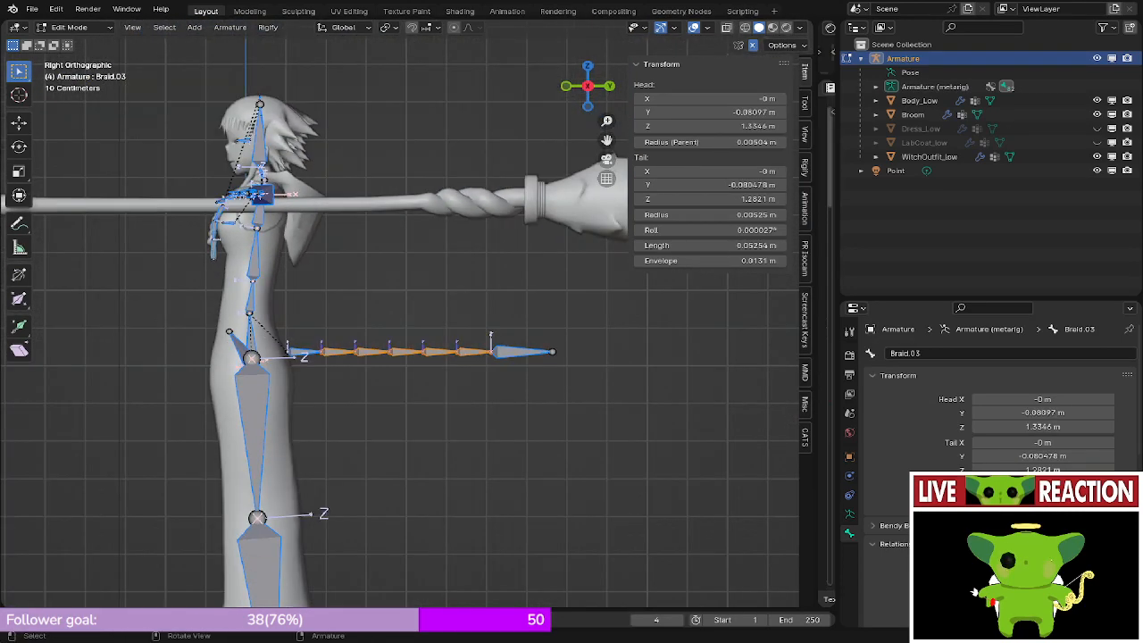
left_click_drag(277, 304, 607, 436)
scroll(607, 436, "down", 4)
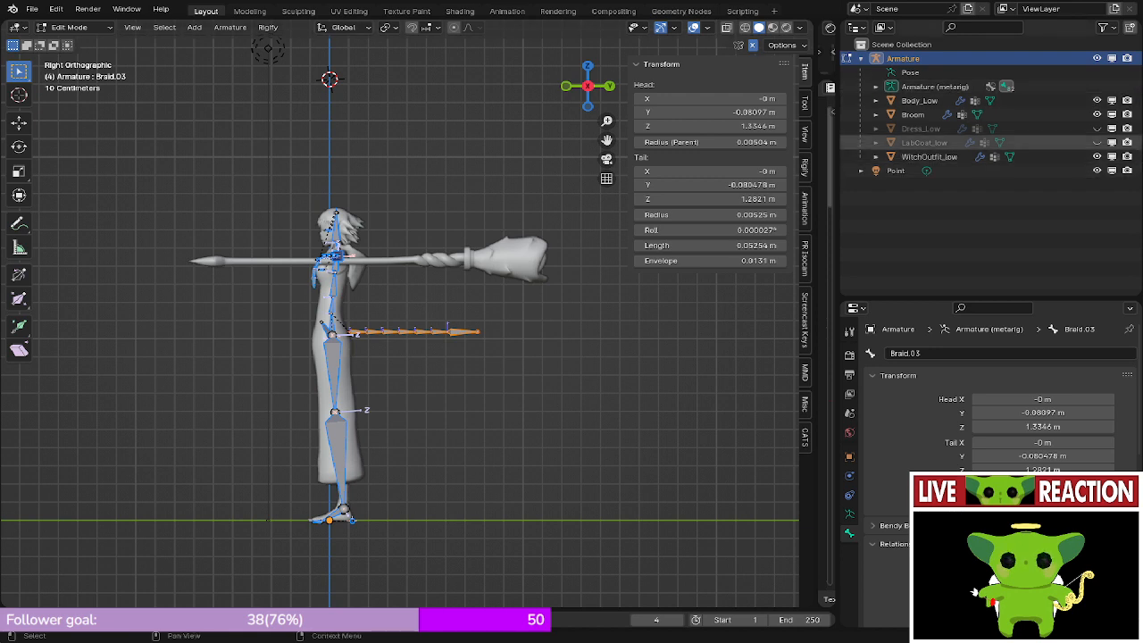
- Show Dress_Low, hide WitchOutfit_low, and view the character's upper body from the right side
left_click(1097, 128)
left_click(1097, 156)
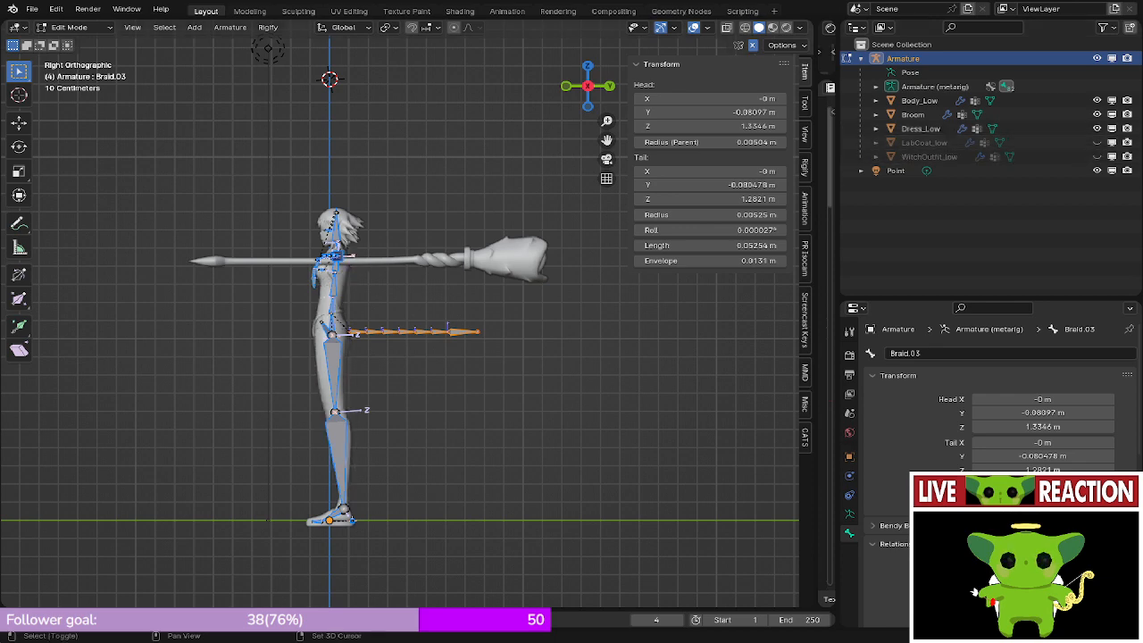
middle_click_drag(402, 357, 433, 362, "shift")
middle_click_drag(384, 258, 495, 223)
scroll(429, 268, "up", 6)
scroll(492, 240, "up", 4)
key("KP_3")
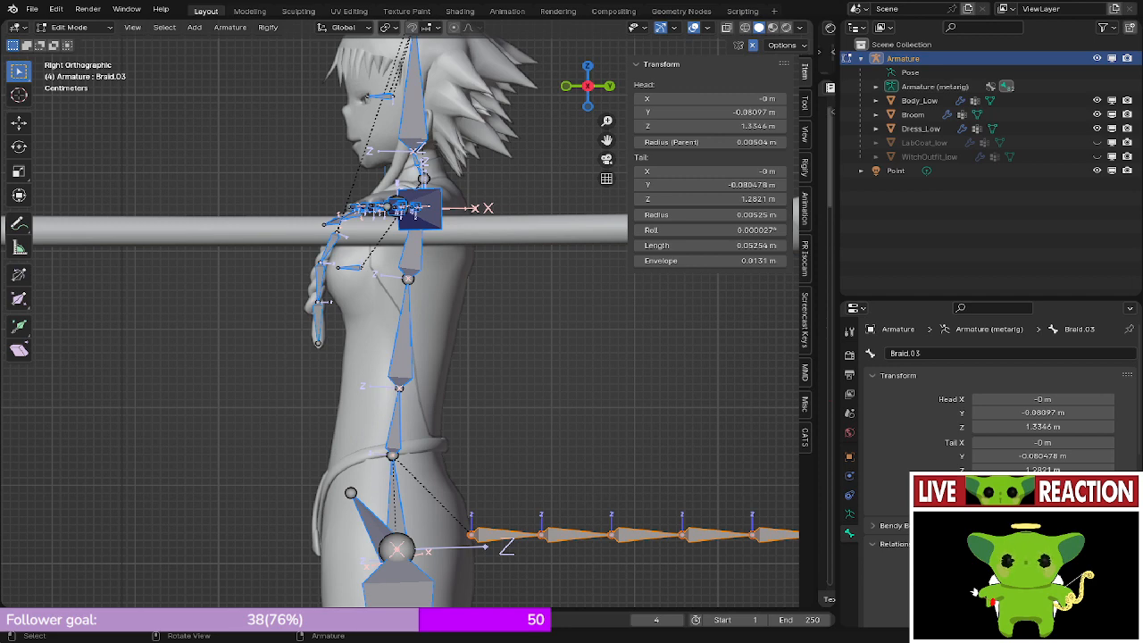
- Leave armature editing and open the Body_Low mesh in Edit Mode
middle_click_drag(401, 340, 382, 357)
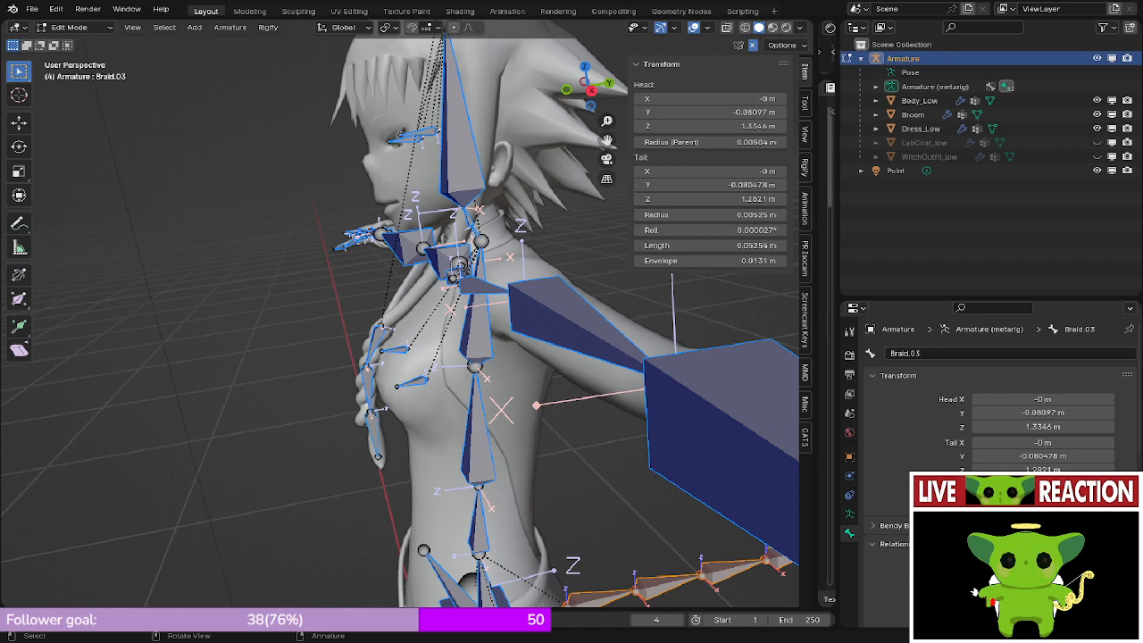
middle_click_drag(382, 357, 407, 499, "shift")
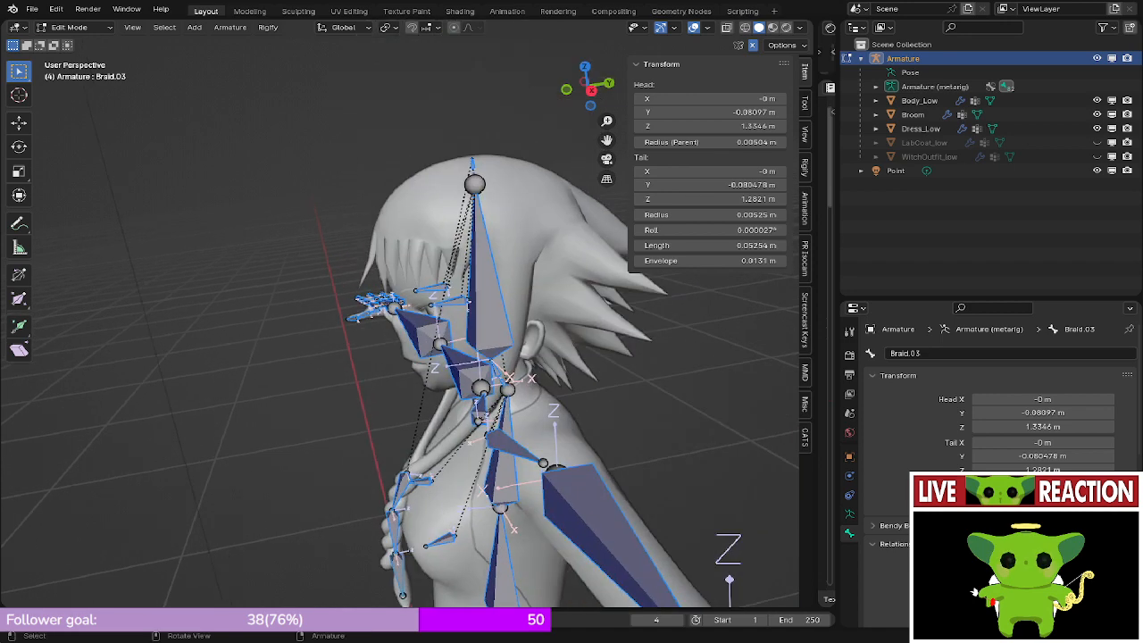
middle_click_drag(714, 590, 694, 604)
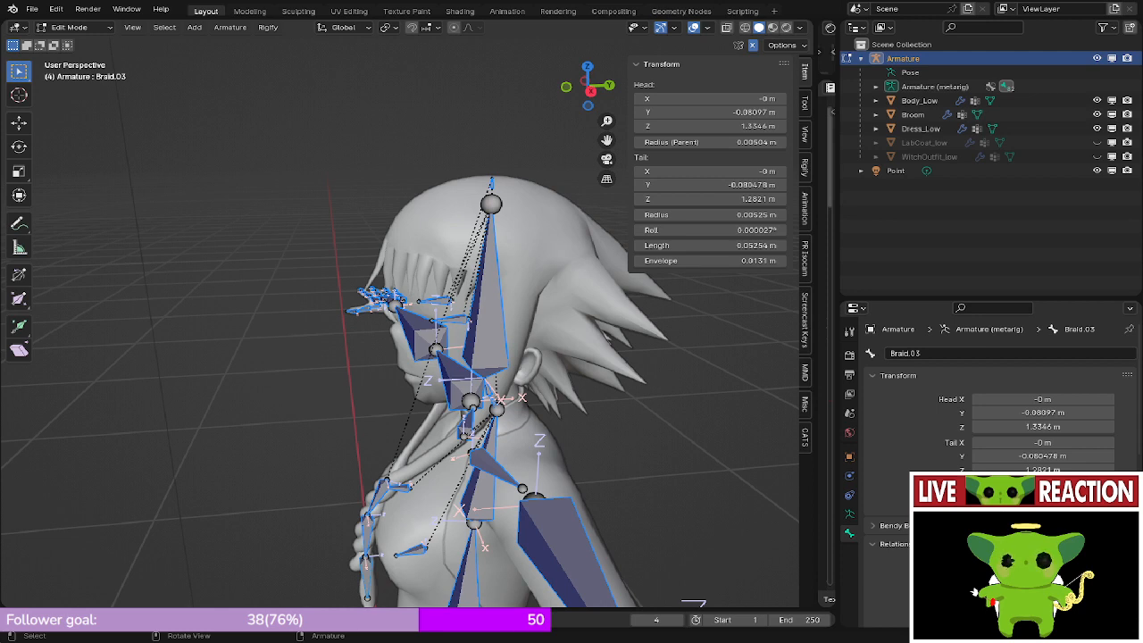
mouse_move(536, 402)
middle_mouse_down()
mouse_move(527, 367)
mouse_move(528, 389)
middle_mouse_up()
scroll(529, 389, "up", 3)
key("KP_3")
scroll(152, 533, "up", 3)
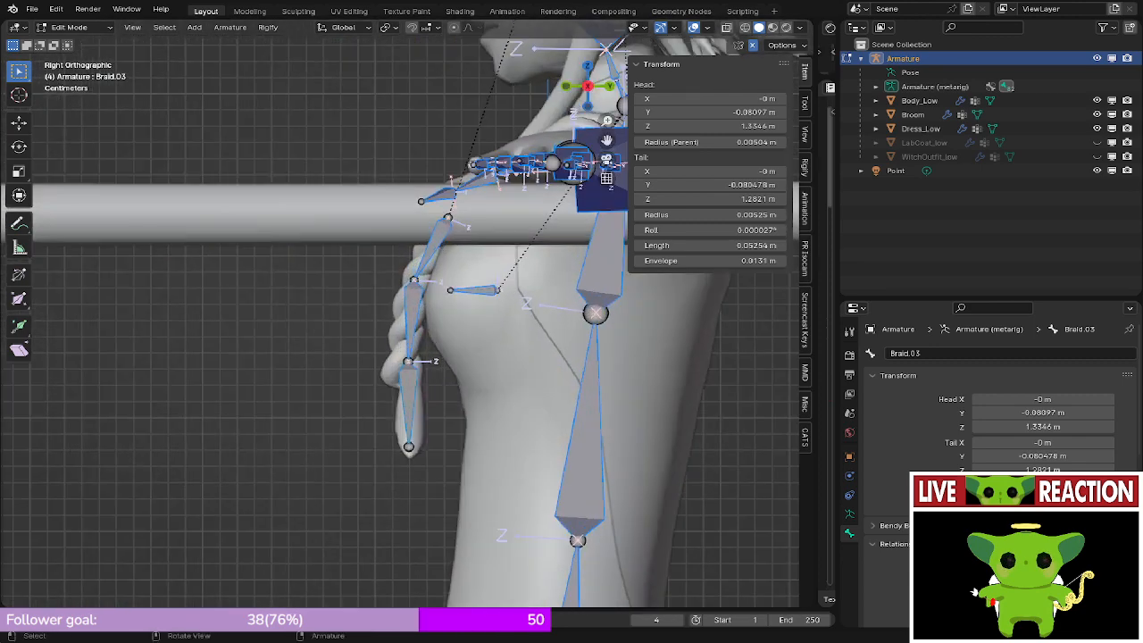
key("Tab")
left_click(402, 393)
key("Tab")
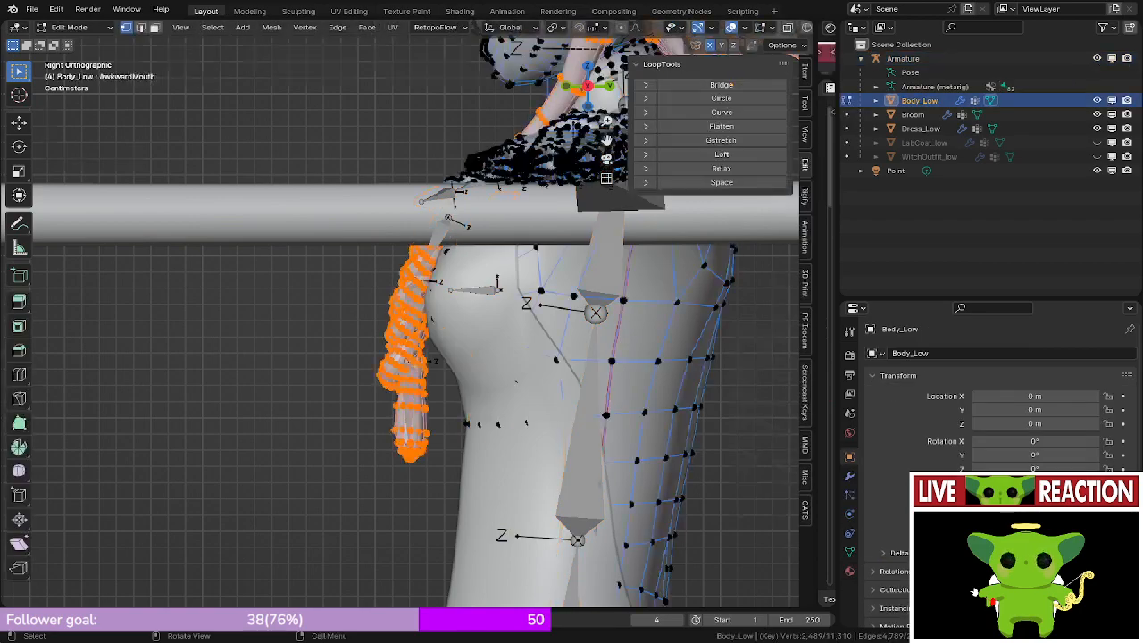
- Hide the selected hair and braid geometry of the Body_Low mesh
middle_click_drag(402, 393, 409, 402)
key("KP_3")
middle_click_drag(402, 357, 412, 337)
key("shift+z")
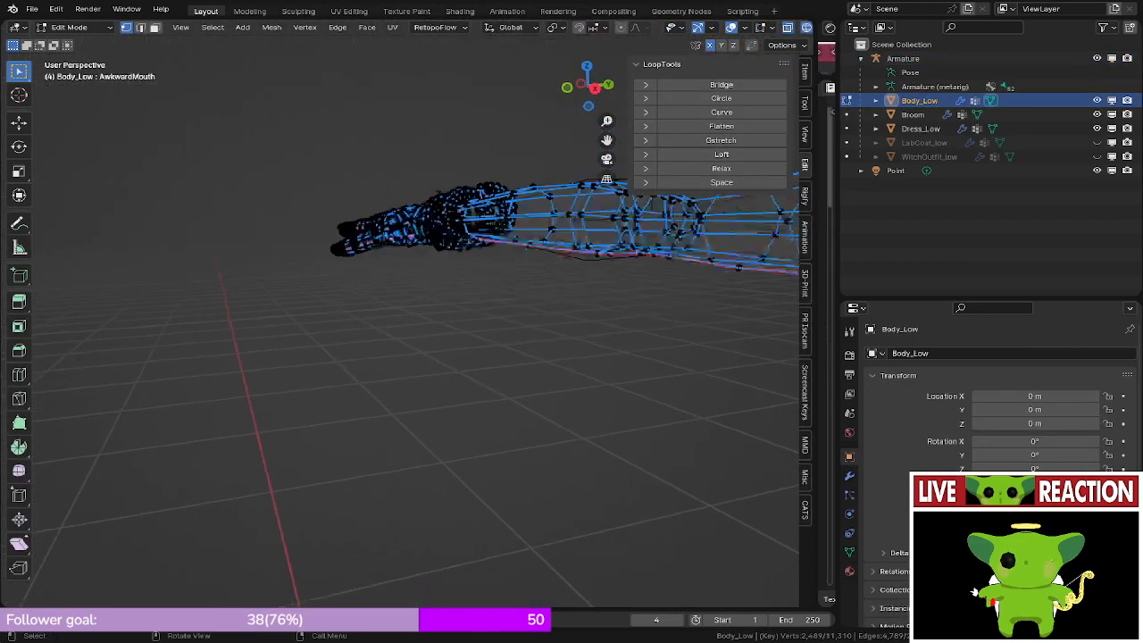
middle_click_drag(500, 357, 294, 330, "shift")
scroll(991, 411, "down", 3)
middle_click_drag(402, 339, 438, 354)
scroll(428, 348, "down", 5)
key("shift+z")
key("h")
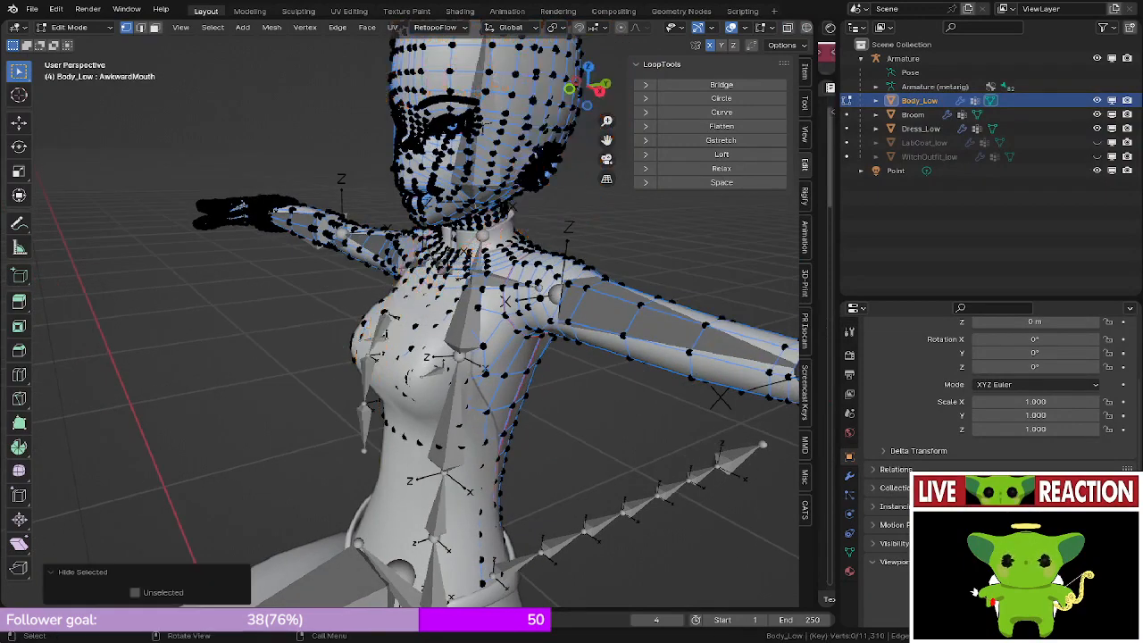
- View the body from the right side and save the blend file
key("KP_3")
middle_click_drag(324, 255, 454, 278, "shift")
scroll(455, 278, "up", 3)
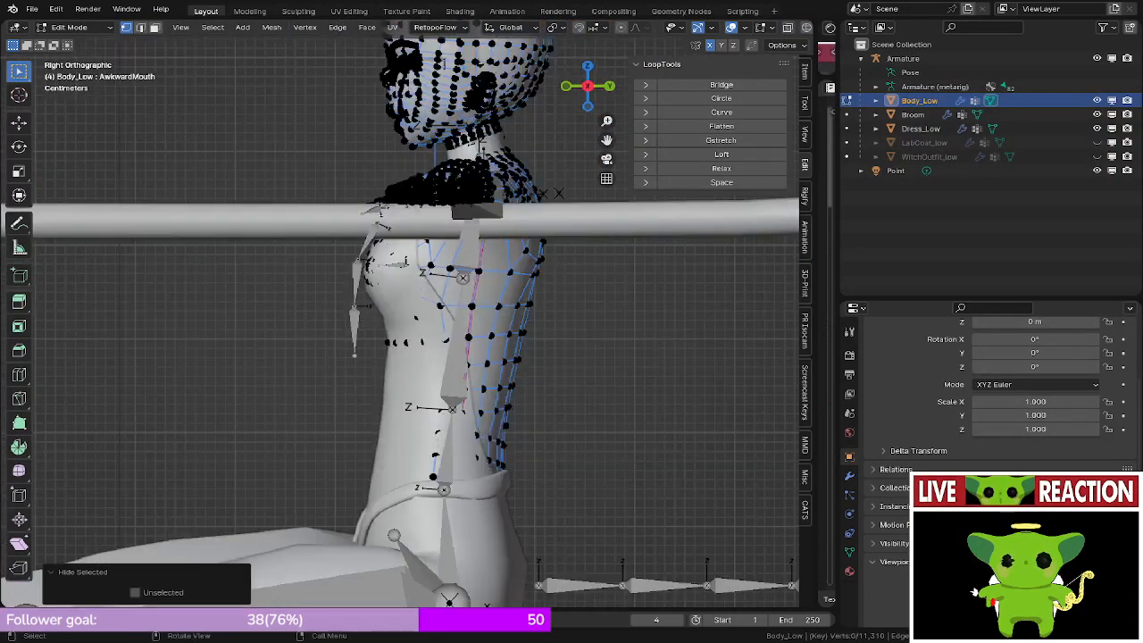
key("ctrl+s")
left_click(551, 278)
- Examine the remaining body mesh around the chest and braid bones in wireframe and solid shading
scroll(446, 286, "up", 3)
key("shift+z")
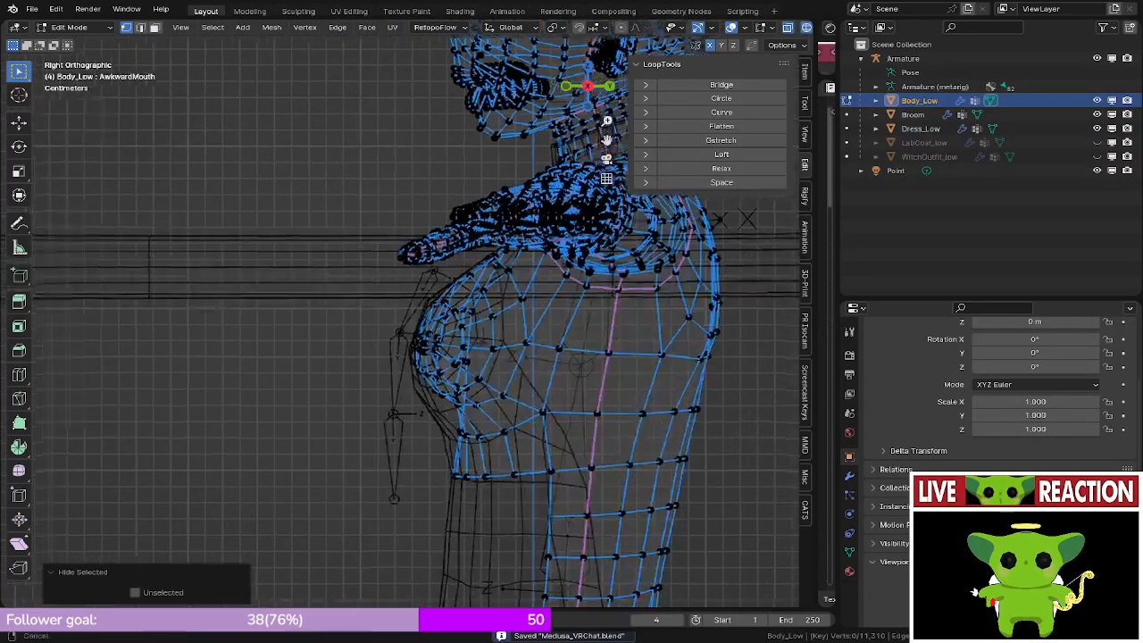
scroll(473, 331, "up", 1)
mouse_move(473, 330)
middle_mouse_down()
mouse_move(489, 343)
mouse_move(437, 302)
mouse_move(435, 323)
mouse_move(393, 343)
mouse_move(359, 307)
mouse_move(450, 317)
middle_mouse_up()
scroll(489, 342, "down", 3)
key("shift+z")
key("KP_3")
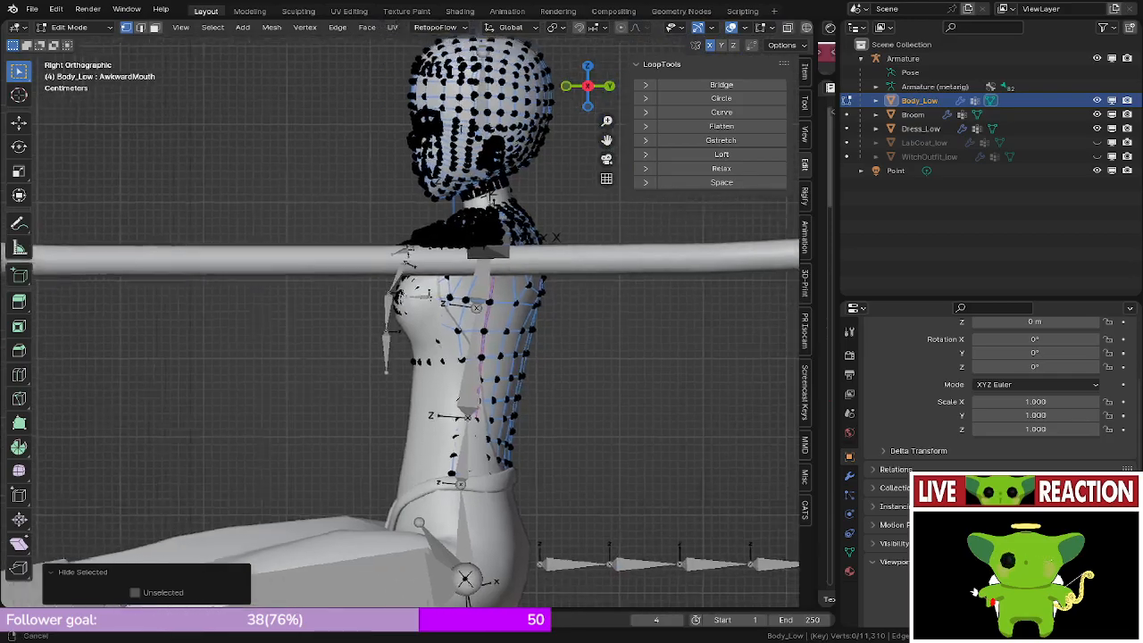
scroll(452, 316, "up", 3)
key("z")
left_click(339, 316)
scroll(375, 316, "up", 3)
mouse_move(375, 316)
middle_mouse_down()
mouse_move(420, 335)
mouse_move(382, 329)
mouse_move(441, 398)
middle_mouse_up()
scroll(392, 322, "down", 3)
key("KP_3")
scroll(382, 328, "up", 3)
scroll(446, 339, "up", 4)
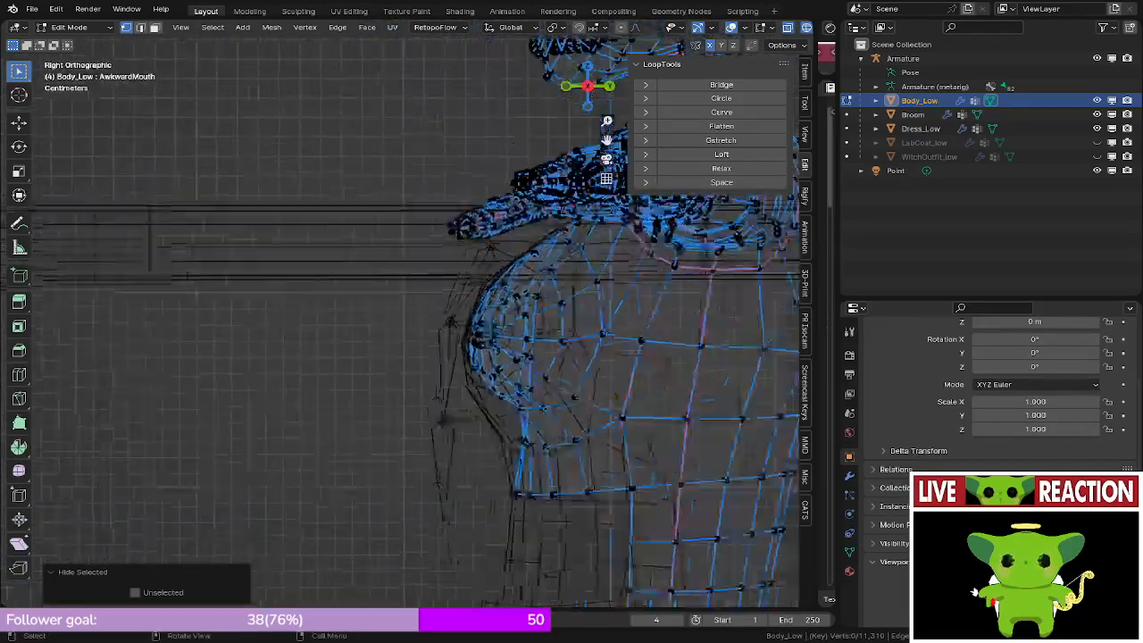
- Select the front chest vertices on both sides of the Body_Low mesh in wireframe view and delete them
middle_click_drag(527, 299, 360, 357, "shift")
key("c")
left_click(359, 343)
mouse_move(360, 343)
left_mouse_down()
mouse_move(349, 344)
mouse_move(327, 420)
mouse_move(347, 398)
left_mouse_up()
key("Escape")
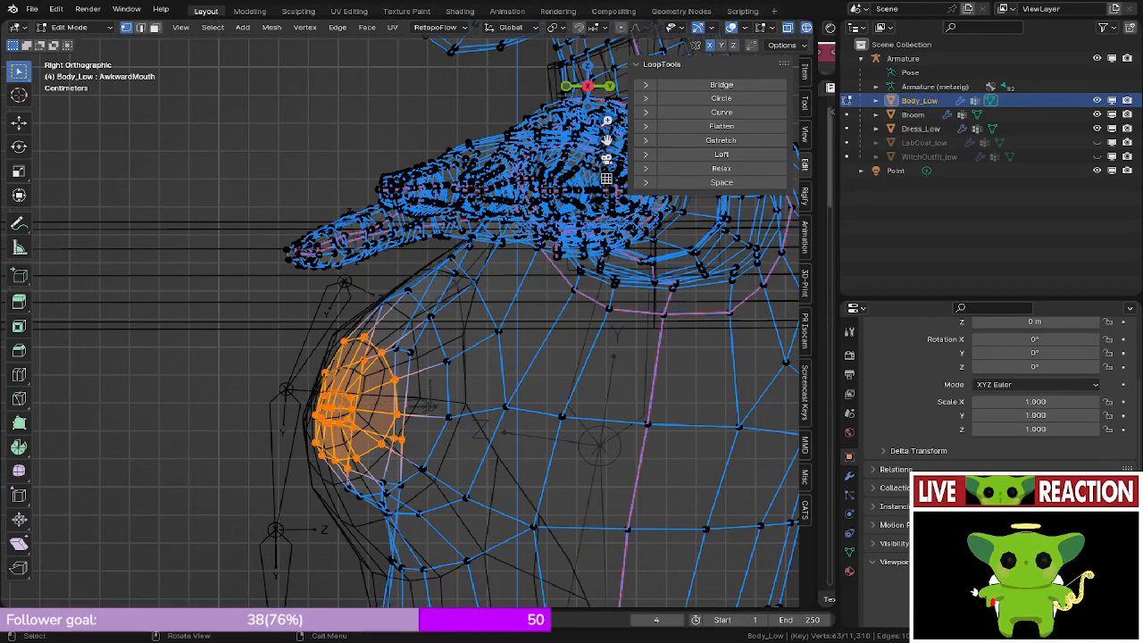
middle_click_drag(349, 399, 420, 409)
scroll(420, 409, "down", 5)
middle_click_drag(482, 393, 368, 362, "shift")
key("z")
scroll(457, 381, "up", 1)
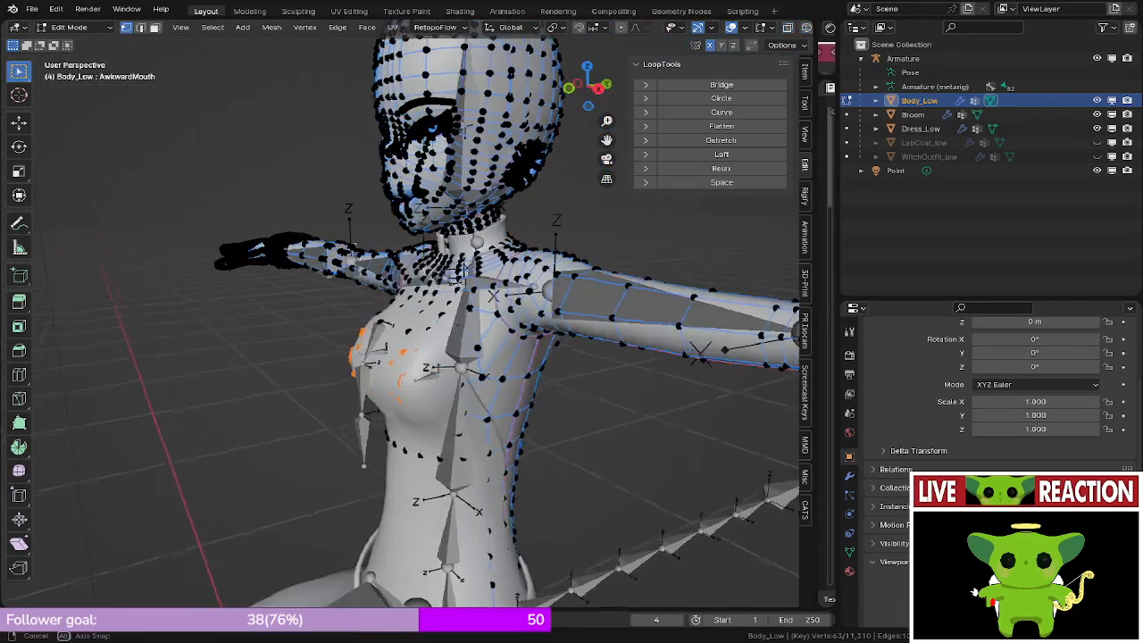
scroll(457, 381, "up", 1)
middle_click_drag(457, 381, 509, 387)
scroll(477, 382, "up", 1)
key("z")
middle_click_drag(509, 388, 364, 296, "shift")
scroll(364, 296, "up", 2)
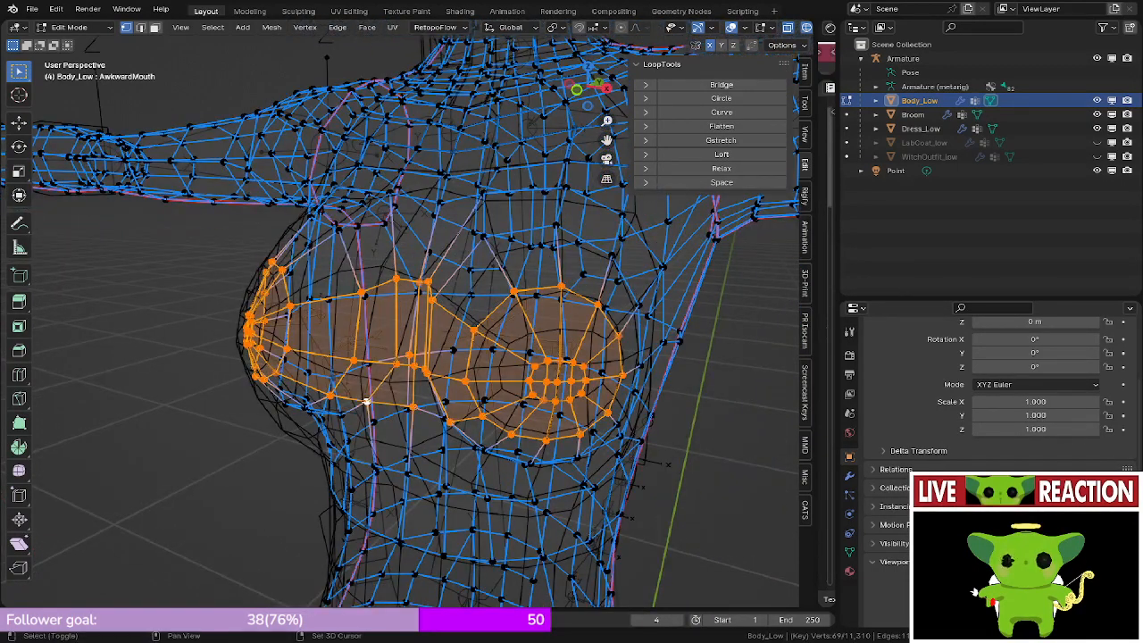
mouse_move(366, 402)
middle_mouse_down()
mouse_move(544, 396)
mouse_move(568, 422)
mouse_move(616, 413)
mouse_move(317, 388)
mouse_move(353, 332)
mouse_move(340, 332)
mouse_move(362, 371)
middle_mouse_up()
key("x")
left_click(353, 332)
- Check the trimmed chest area in solid and wireframe shading, then save the blend file and return to Object Mode
key("z")
left_click(466, 371)
mouse_move(446, 370)
middle_mouse_down()
mouse_move(473, 361)
mouse_move(380, 335)
mouse_move(471, 349)
mouse_move(641, 339)
mouse_move(361, 379)
mouse_move(551, 380)
mouse_move(509, 357)
middle_mouse_up()
key("z")
left_click(429, 357)
key("z")
left_click(581, 377)
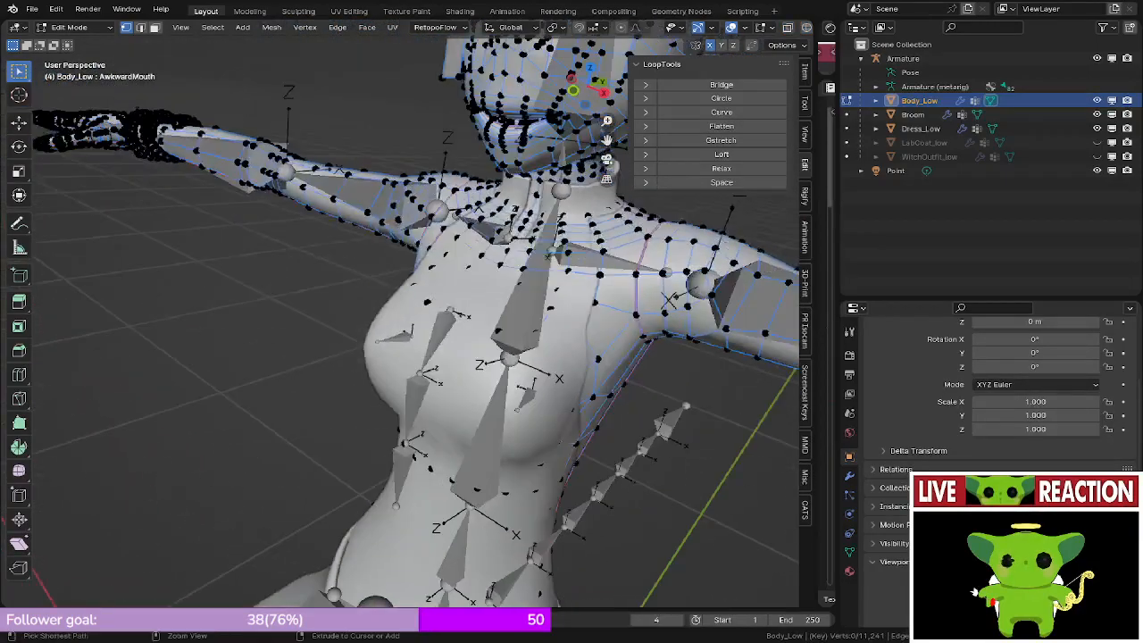
key("ctrl+s")
key("Tab")
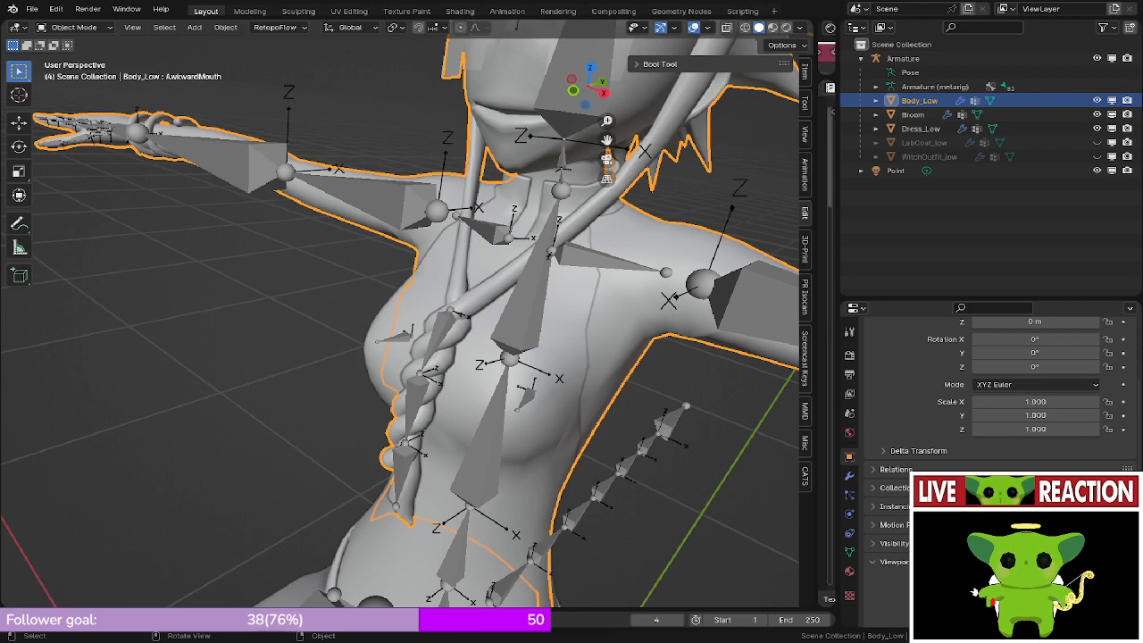
- Select the armature together with the Body_Low mesh and switch the mesh to Weight Paint mode
scroll(399, 313, "down", 2)
middle_click_drag(411, 312, 440, 344)
scroll(399, 313, "down", 2)
scroll(420, 313, "up", 2)
left_click(488, 312)
scroll(487, 313, "up", 2)
scroll(470, 326, "down", 3)
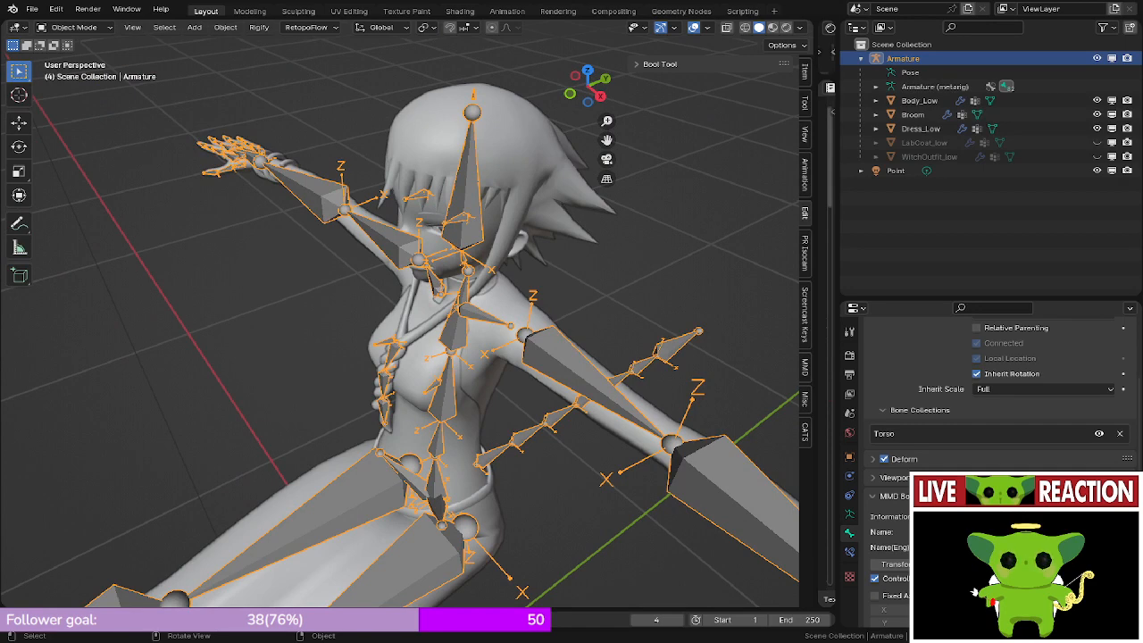
middle_click_drag(440, 343, 460, 339)
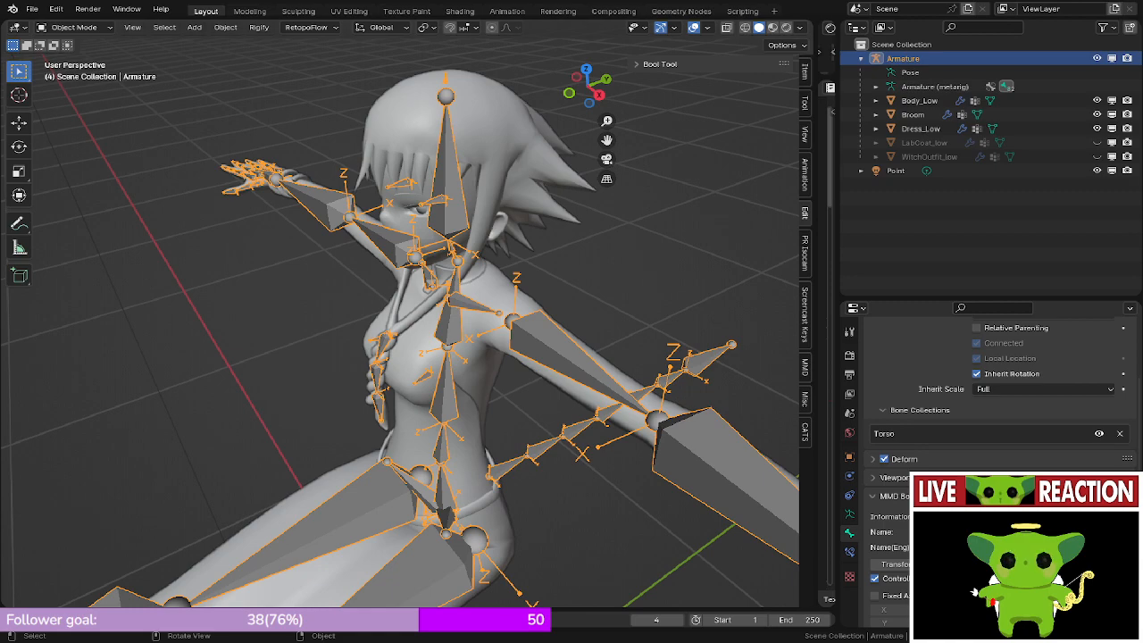
key("KP_3")
middle_click_drag(412, 254, 473, 357, "shift")
scroll(433, 324, "up", 5)
scroll(464, 352, "down", 4)
scroll(399, 317, "up", 3)
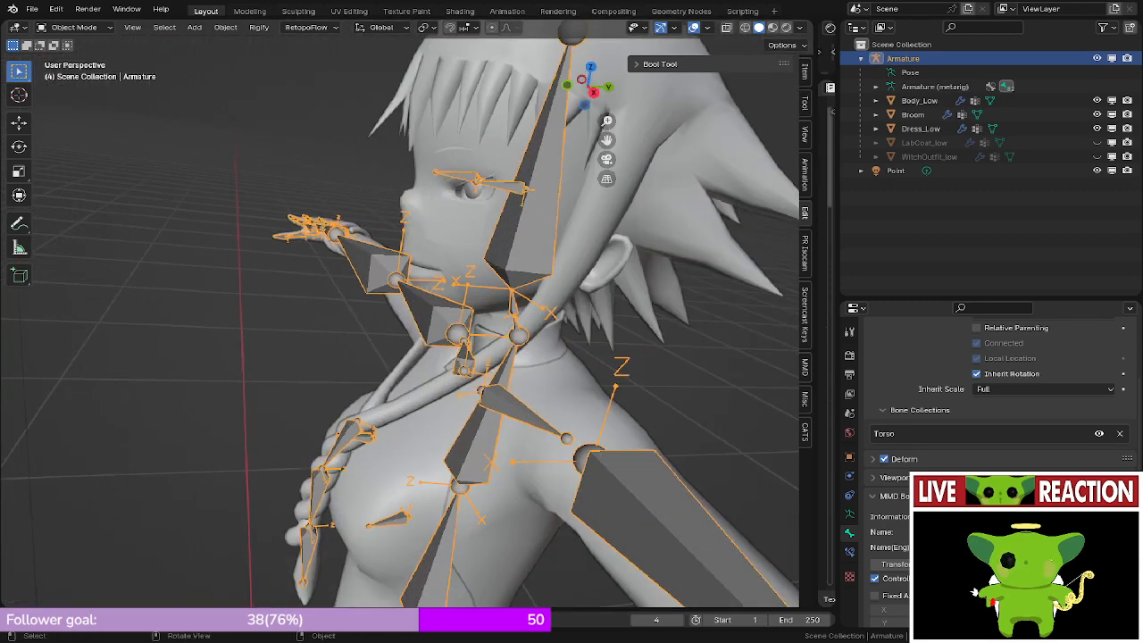
left_click(417, 428, "shift")
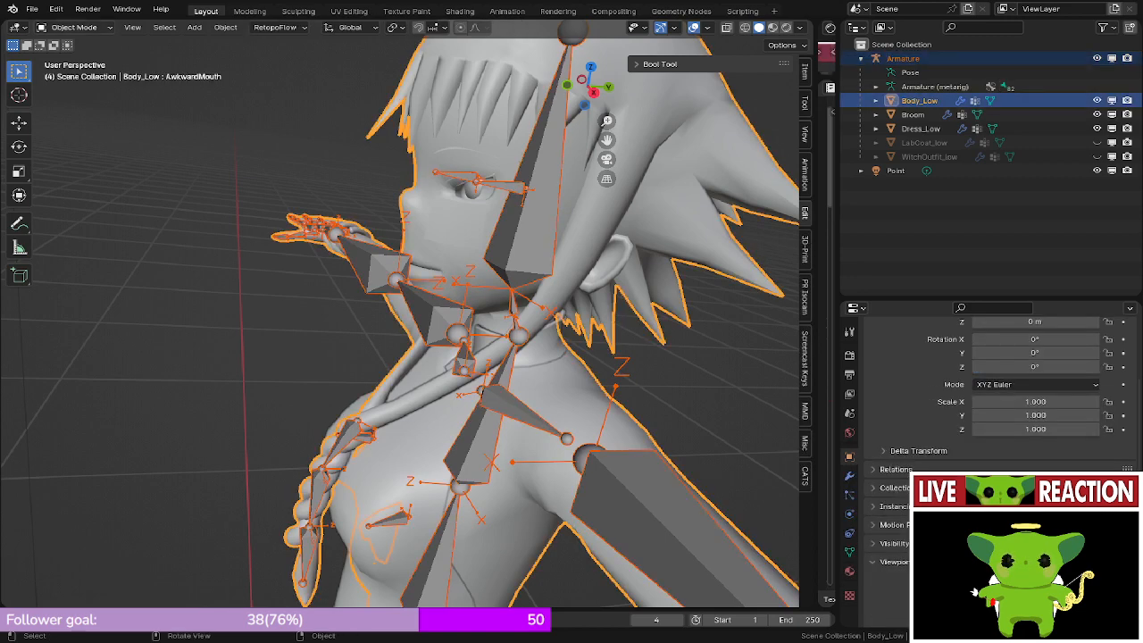
left_click(75, 27)
left_click(79, 104)
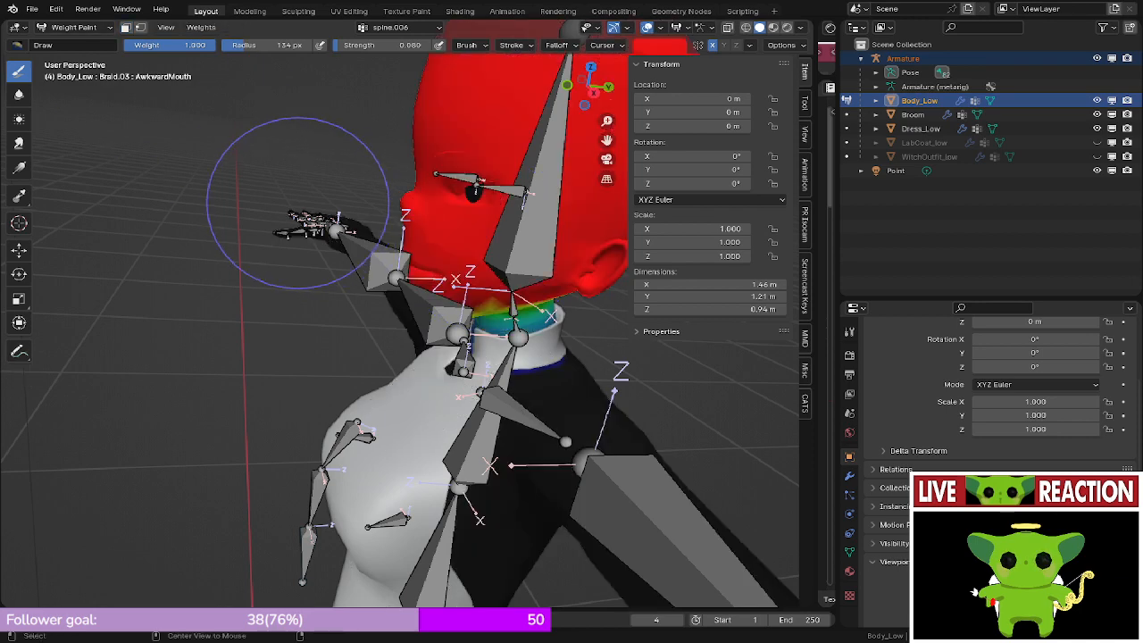
- Reveal the hidden hair and braid geometry and display the weights of the spine.006 head bone
key("alt+h")
middle_click_drag(319, 227, 312, 260)
left_click(402, 339, "ctrl")
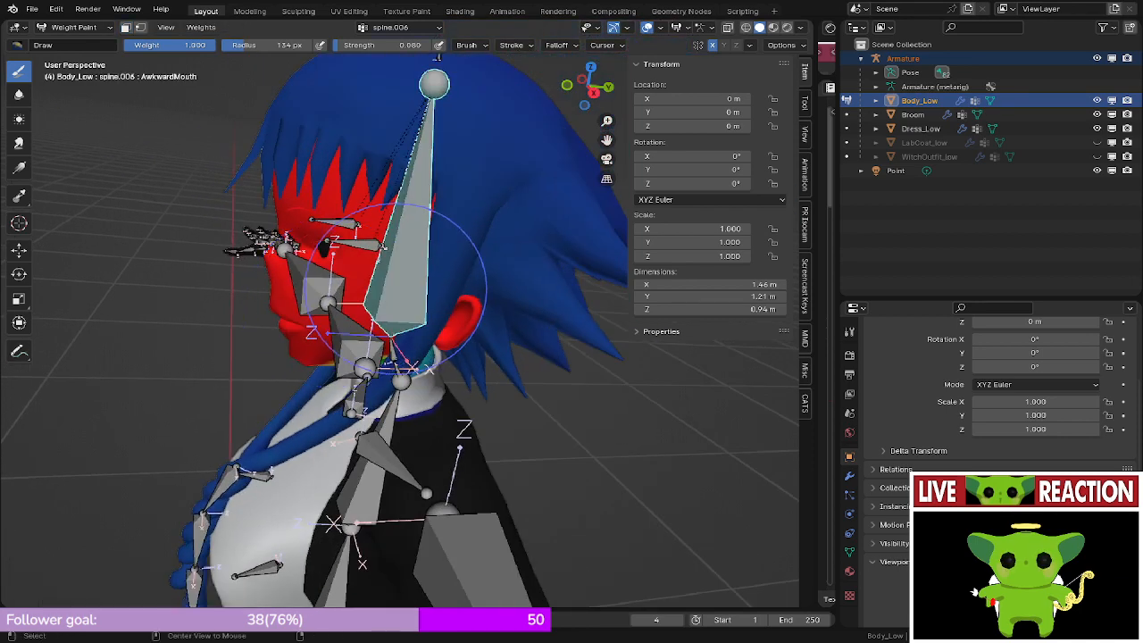
mouse_move(408, 344)
middle_mouse_down()
mouse_move(438, 366)
mouse_move(380, 290)
middle_mouse_up()
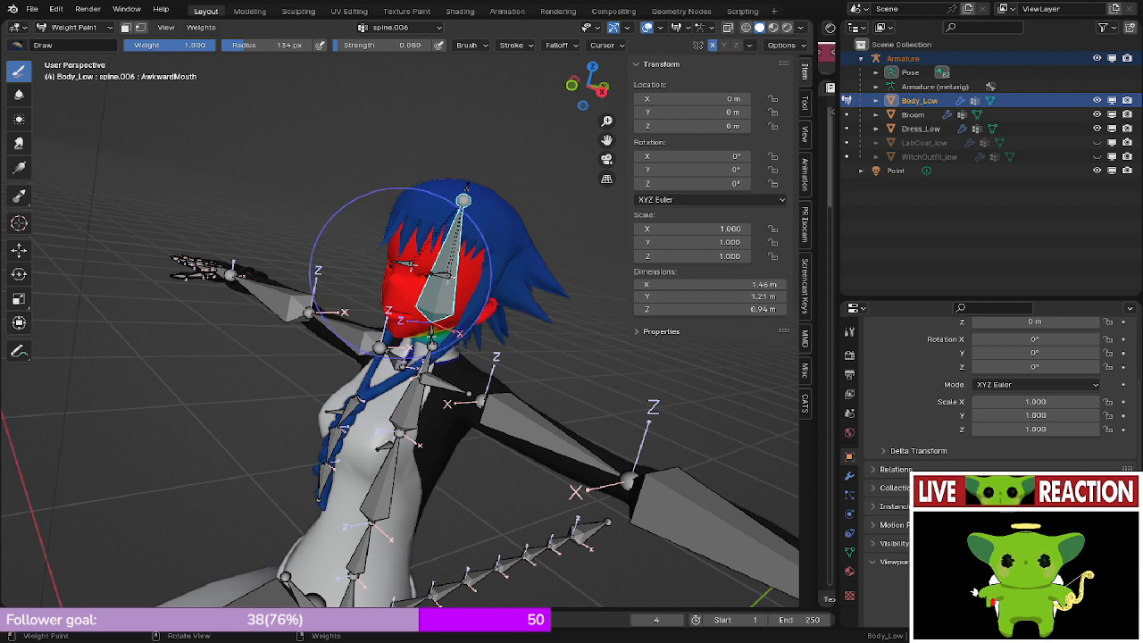
left_click_drag(403, 270, 394, 258)
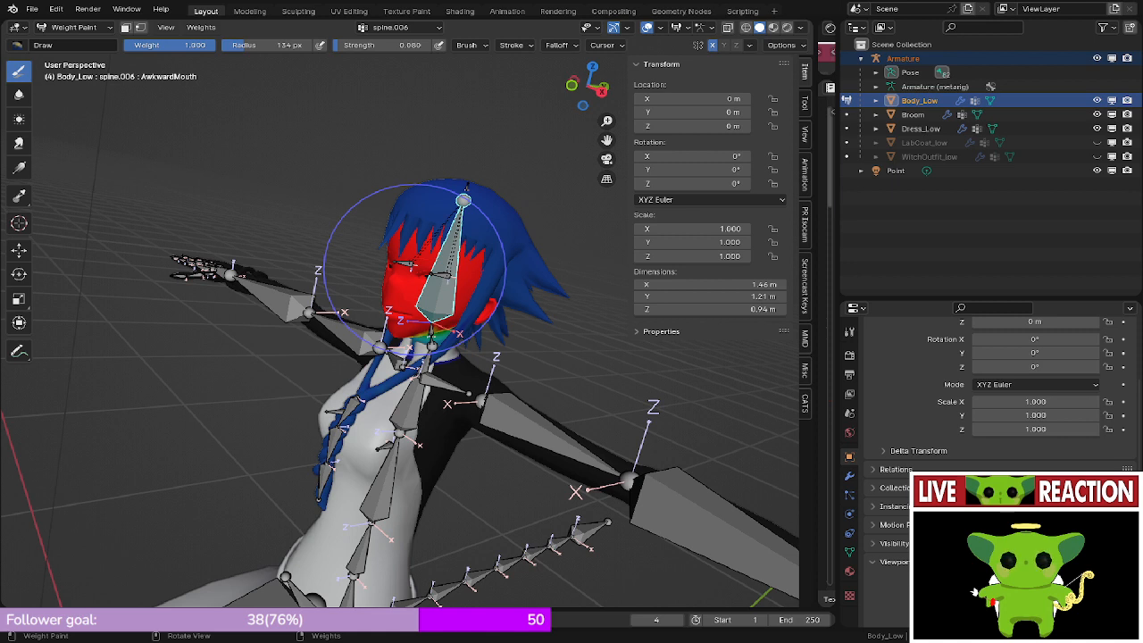
- Inspect the weights of the HairRoot and spine.003 bones on Body_Low, and return to Object Mode
middle_click_drag(561, 293, 375, 268)
scroll(423, 197, "up", 3)
middle_click_drag(423, 197, 357, 277)
middle_click_drag(413, 361, 395, 283, "shift")
left_click(446, 116, "ctrl")
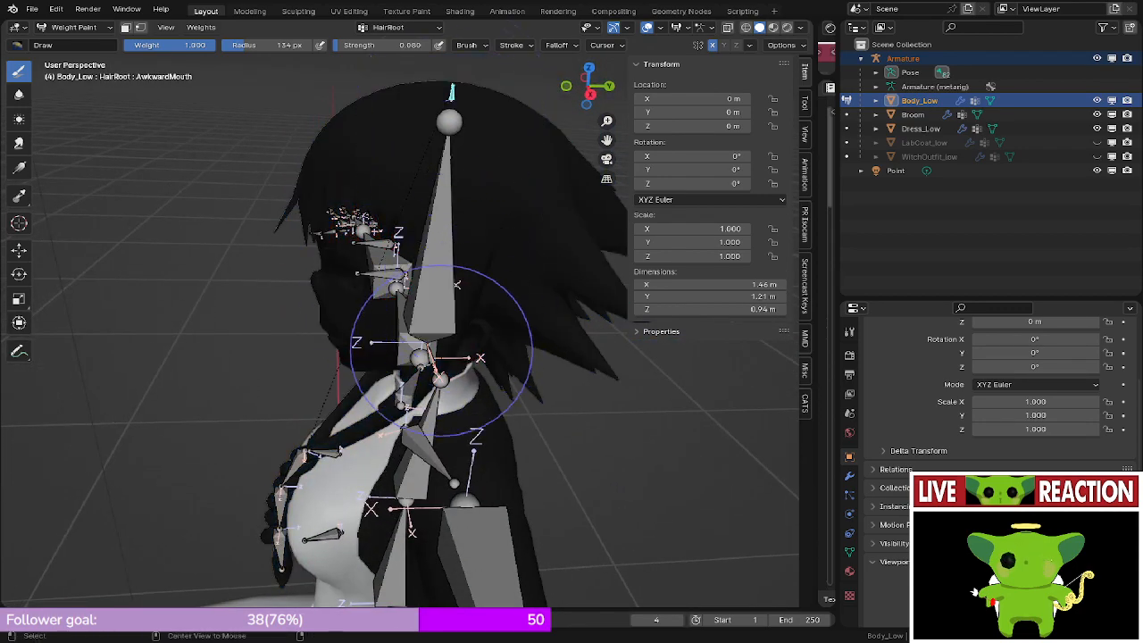
left_click(418, 419, "ctrl")
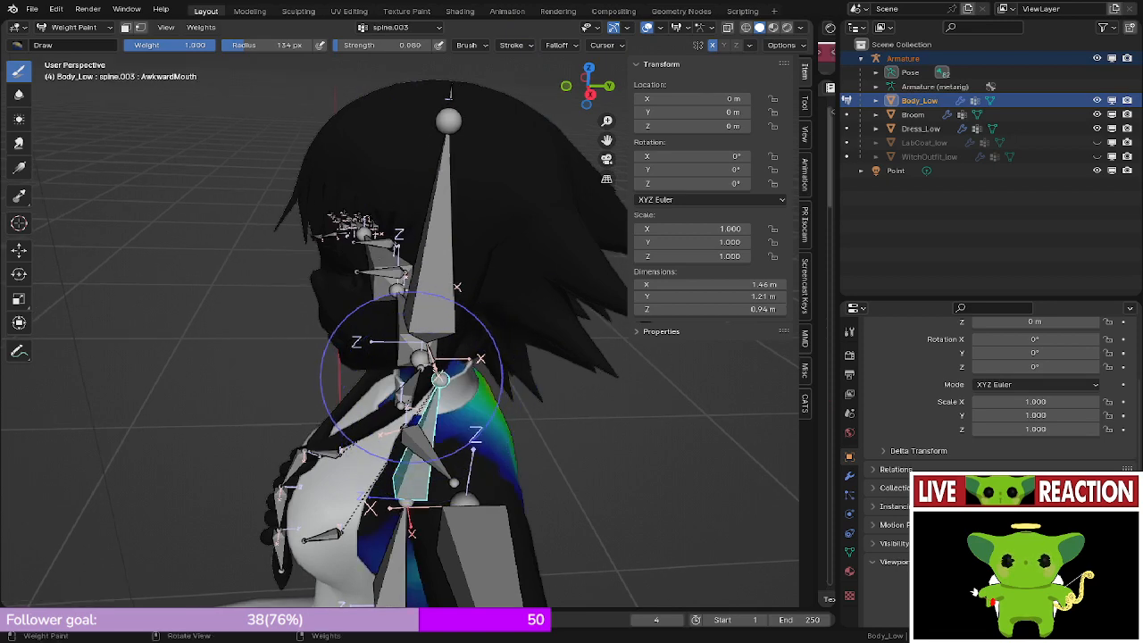
middle_click_drag(411, 377, 419, 361)
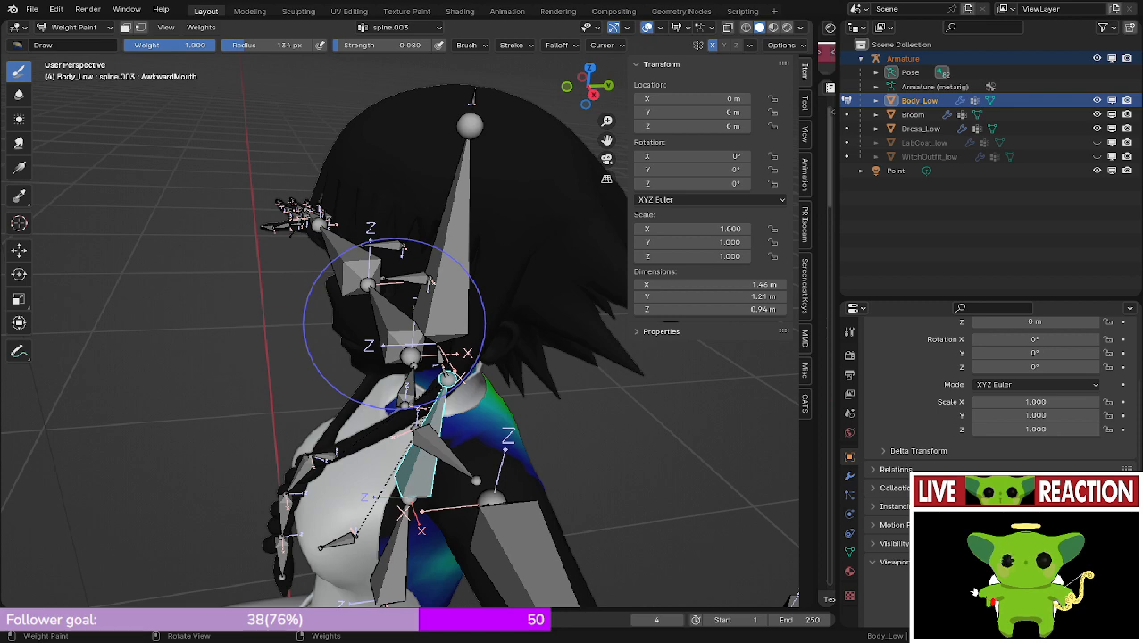
key("ctrl+Tab")
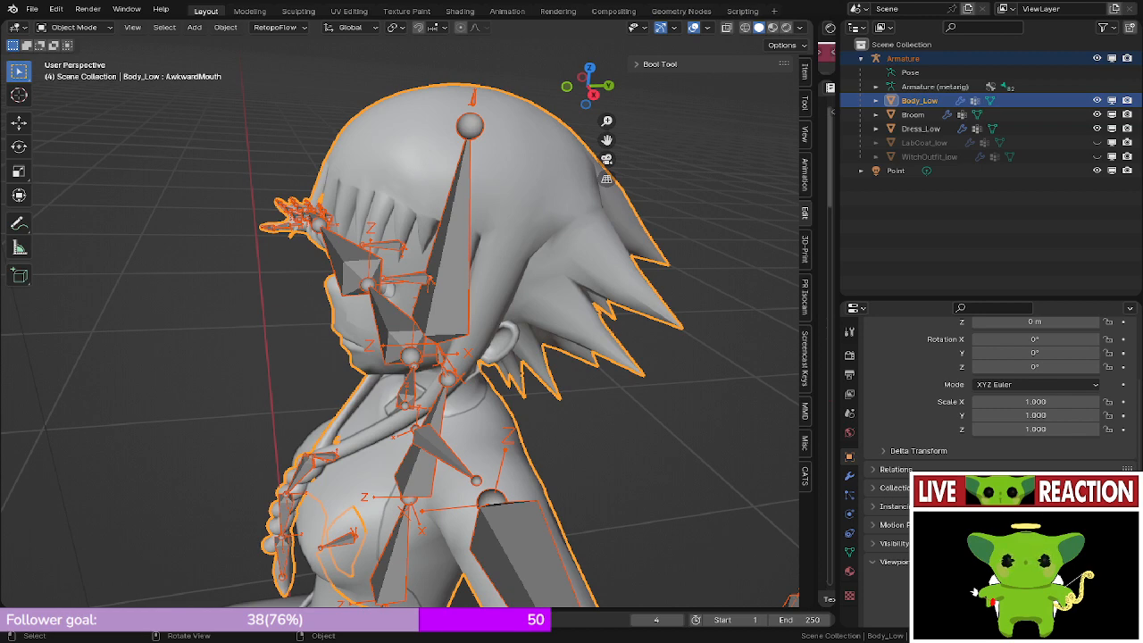
- Examine the character's head, braid, chest and bones from the front and right views
key("KP_1")
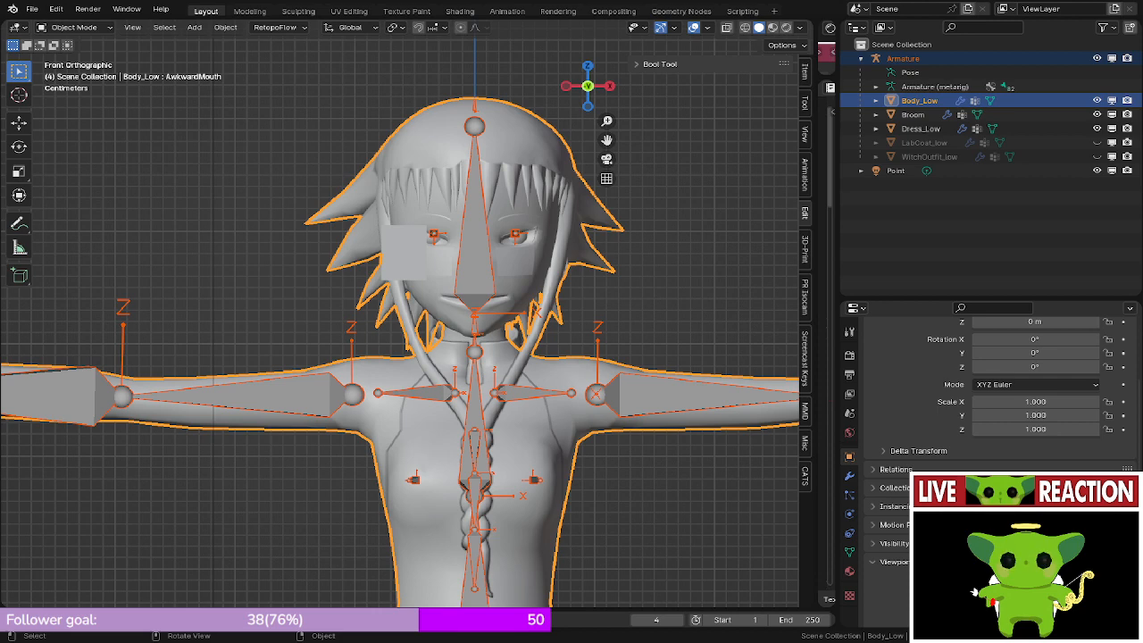
middle_click_drag(428, 330, 480, 210)
scroll(402, 335, "down", 2)
scroll(402, 335, "up", 3)
key("KP_3")
scroll(558, 165, "up", 2)
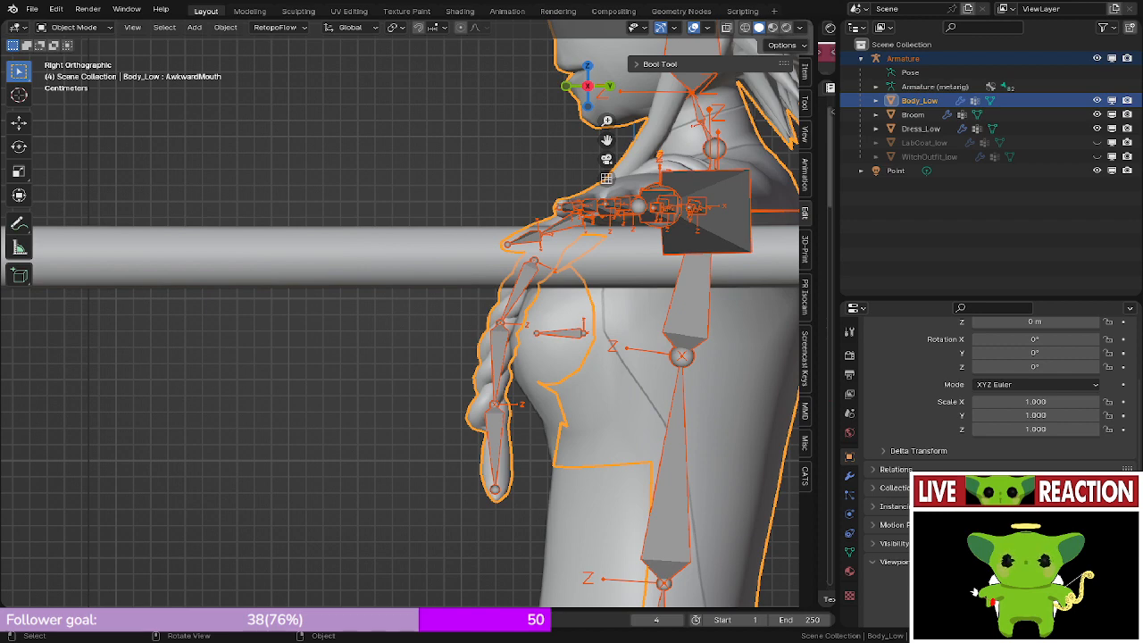
scroll(399, 322, "down", 6)
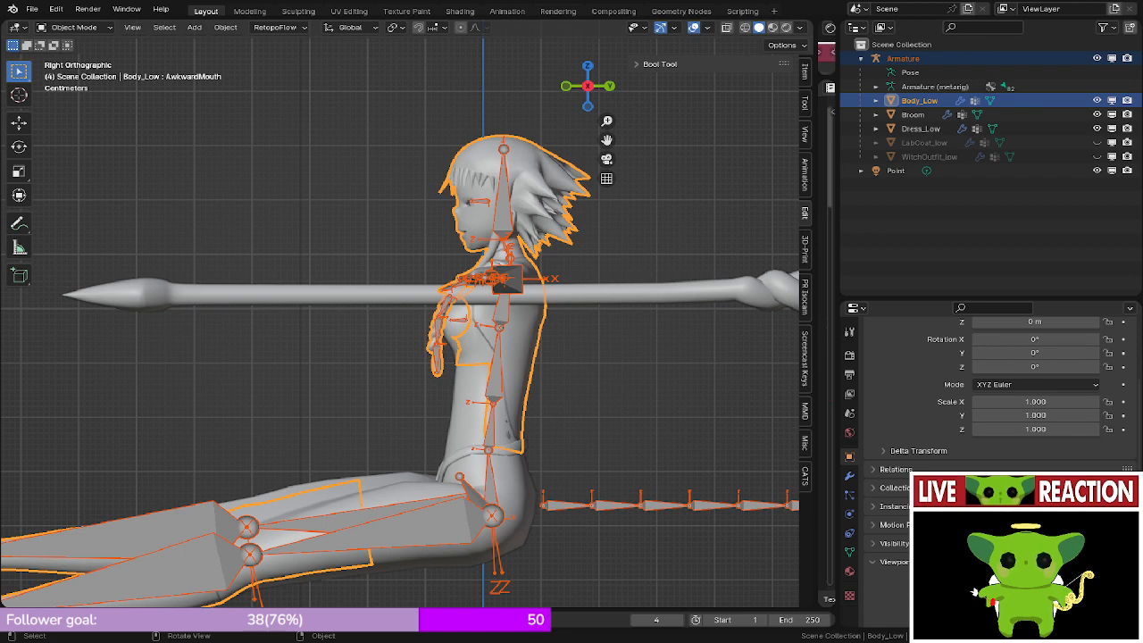
scroll(401, 313, "up", 4)
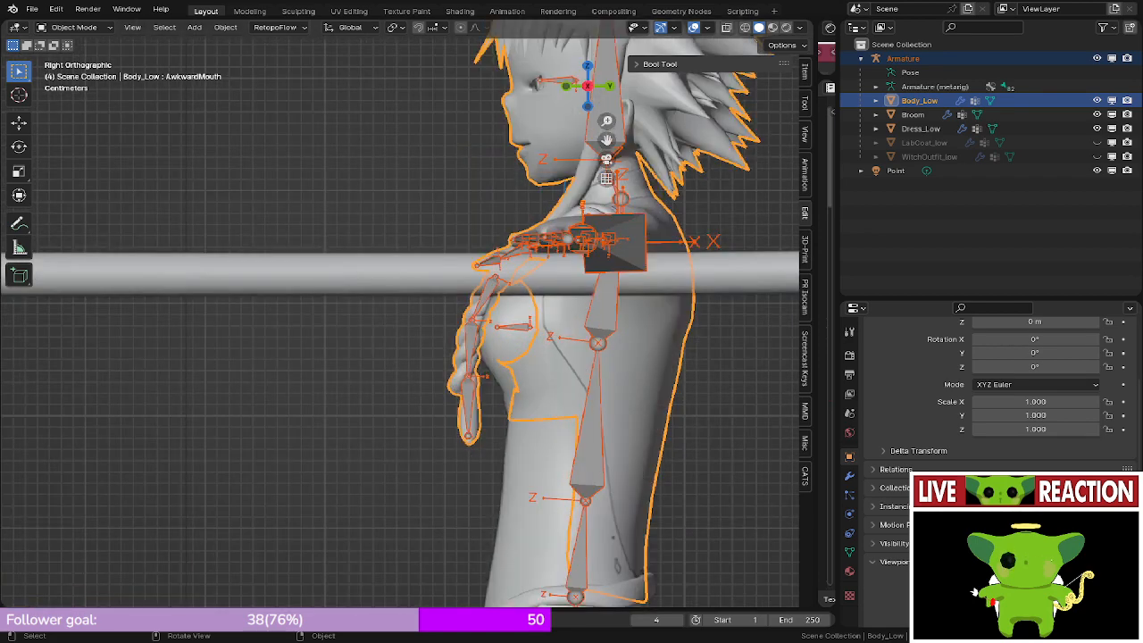
scroll(402, 314, "down", 1)
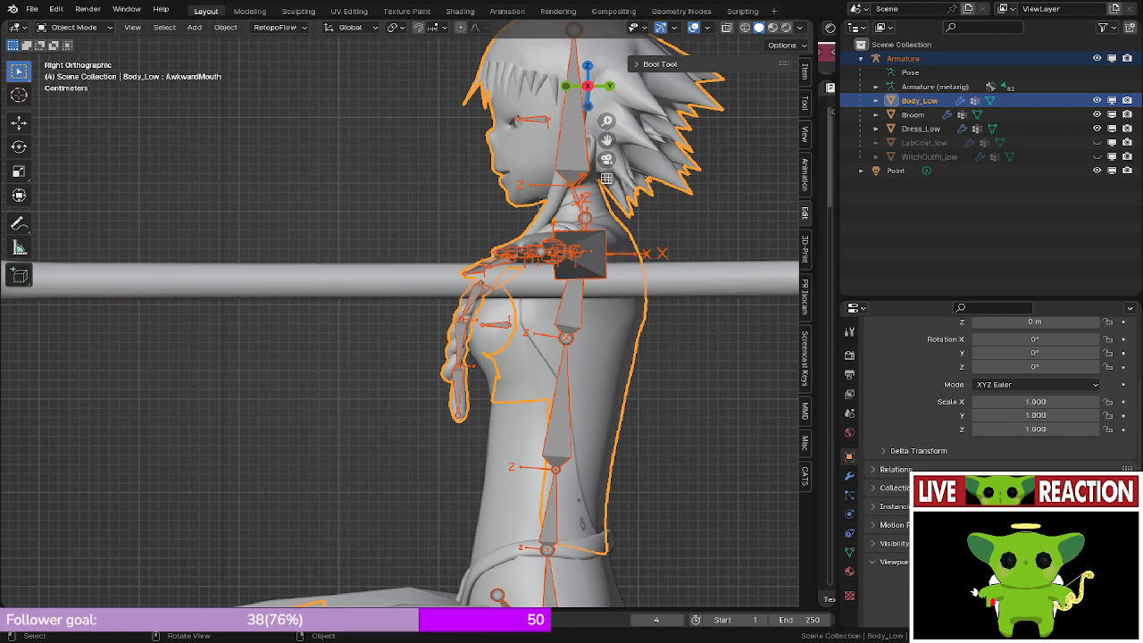
- Save the blend file and open the list of export formats
key("ctrl+s")
left_click(31, 9)
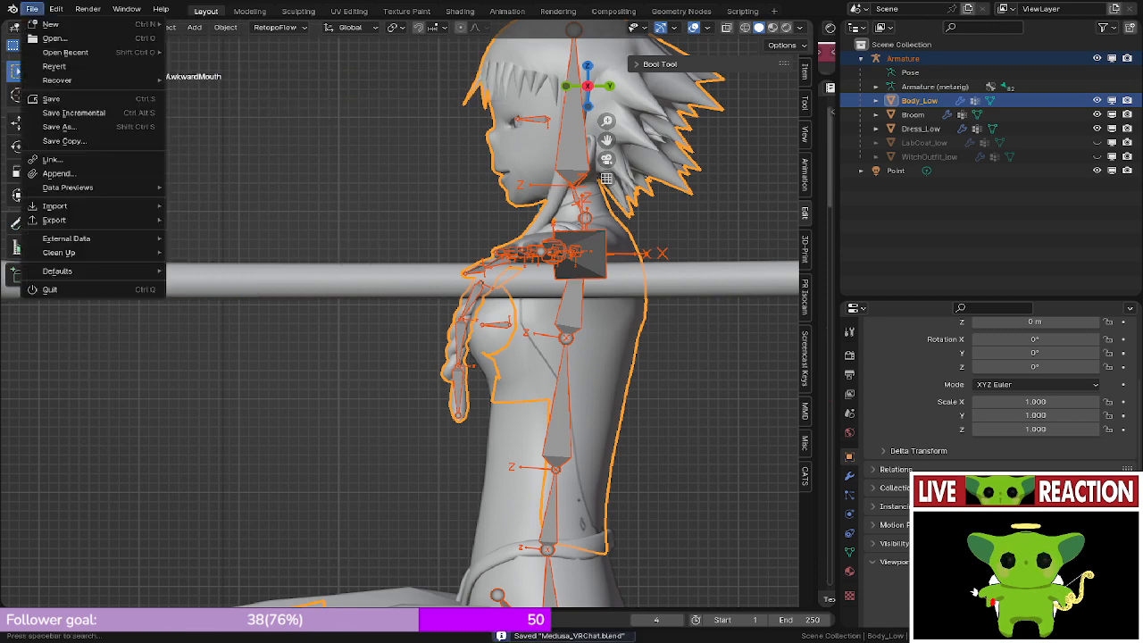
mouse_move(54, 220)
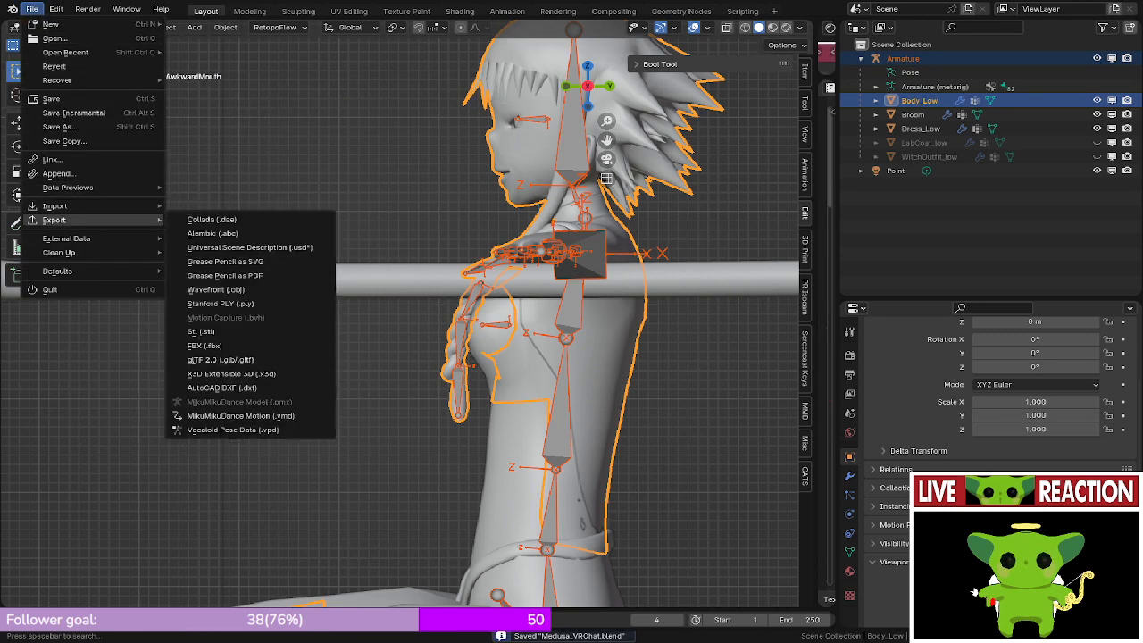
- Clear all transforms on every armature bone in Pose Mode, then return to Object Mode in front view
scroll(400, 312, "down", 2)
middle_click_drag(400, 312, 429, 327)
scroll(414, 319, "down", 2)
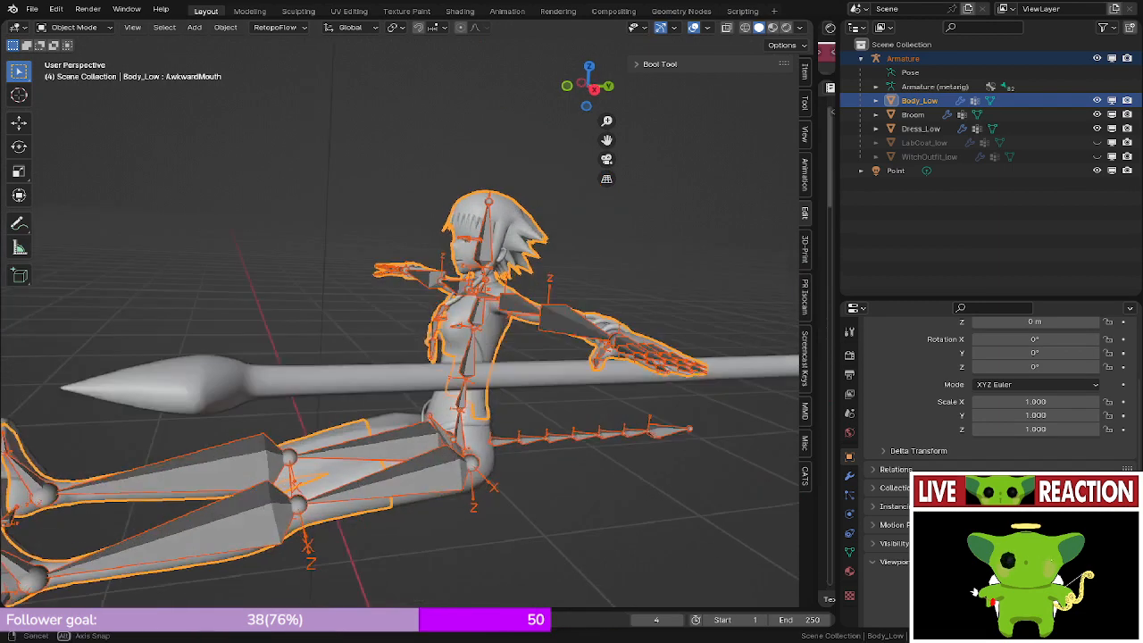
left_click(383, 462)
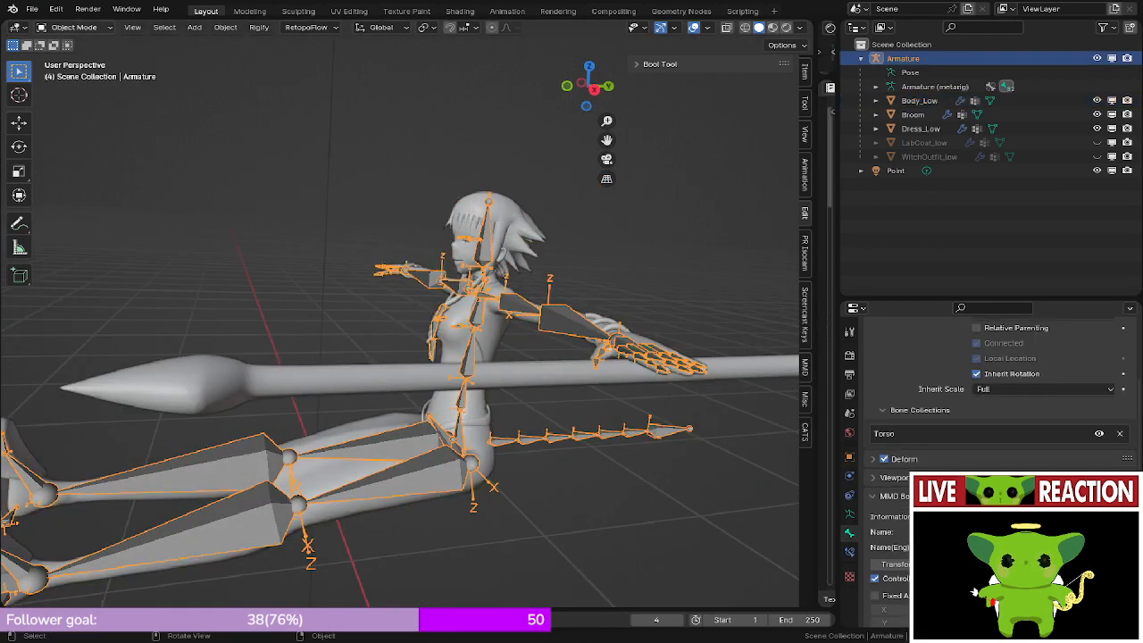
left_click(75, 27)
left_click(74, 72)
key("a")
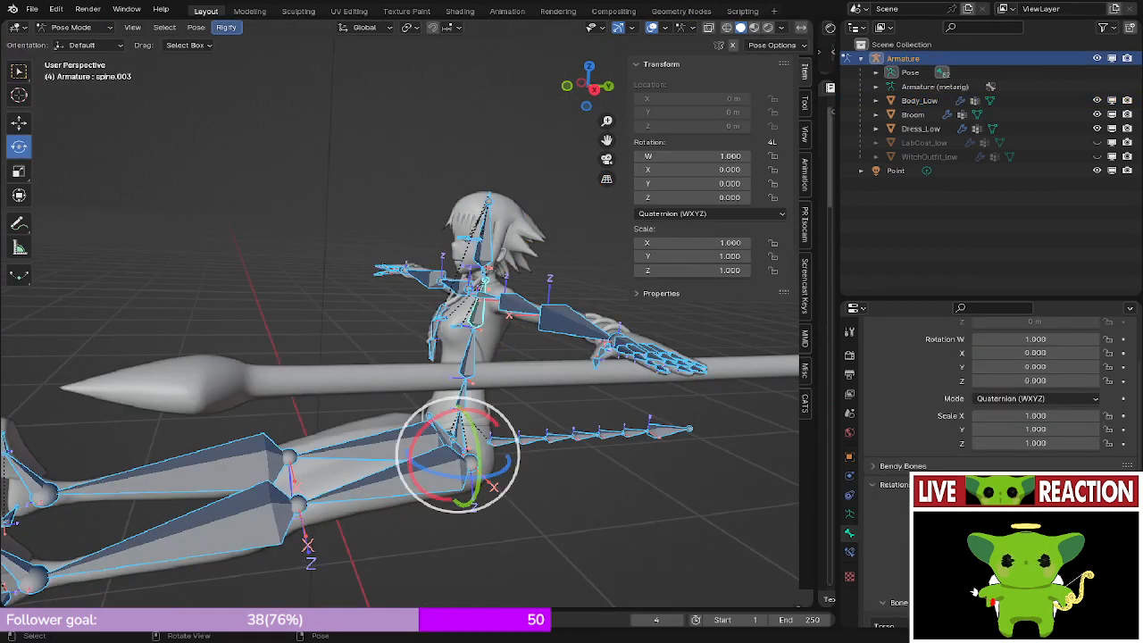
left_click(196, 27)
mouse_move(233, 57)
left_click(366, 56)
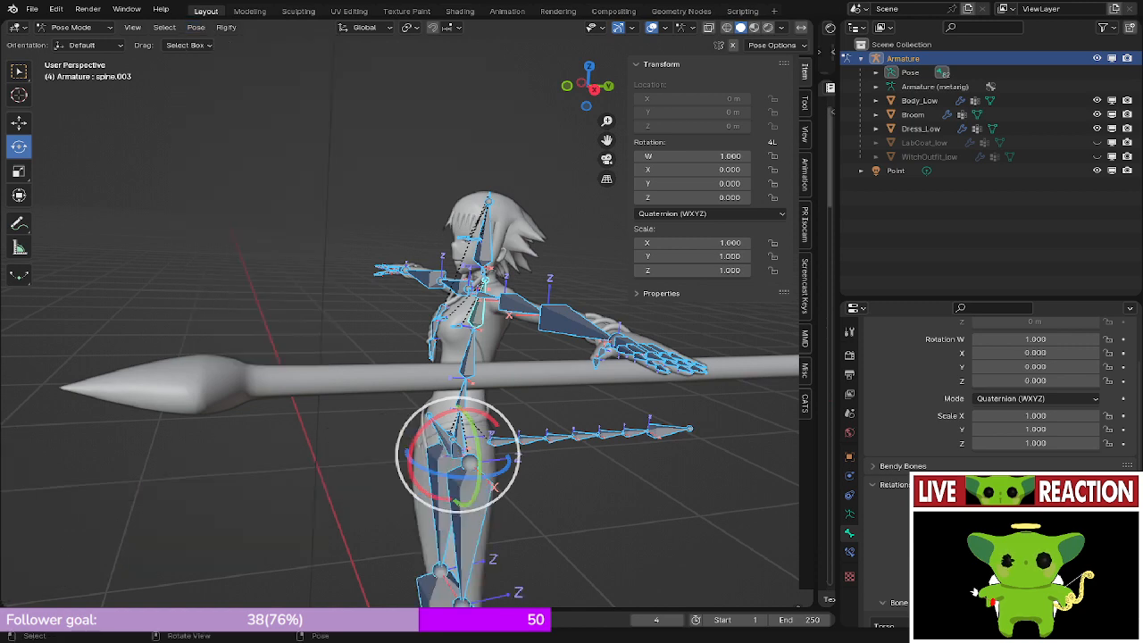
scroll(399, 312, "down", 3)
middle_click_drag(400, 313, 422, 330)
key("ctrl+Tab")
key("KP_1")
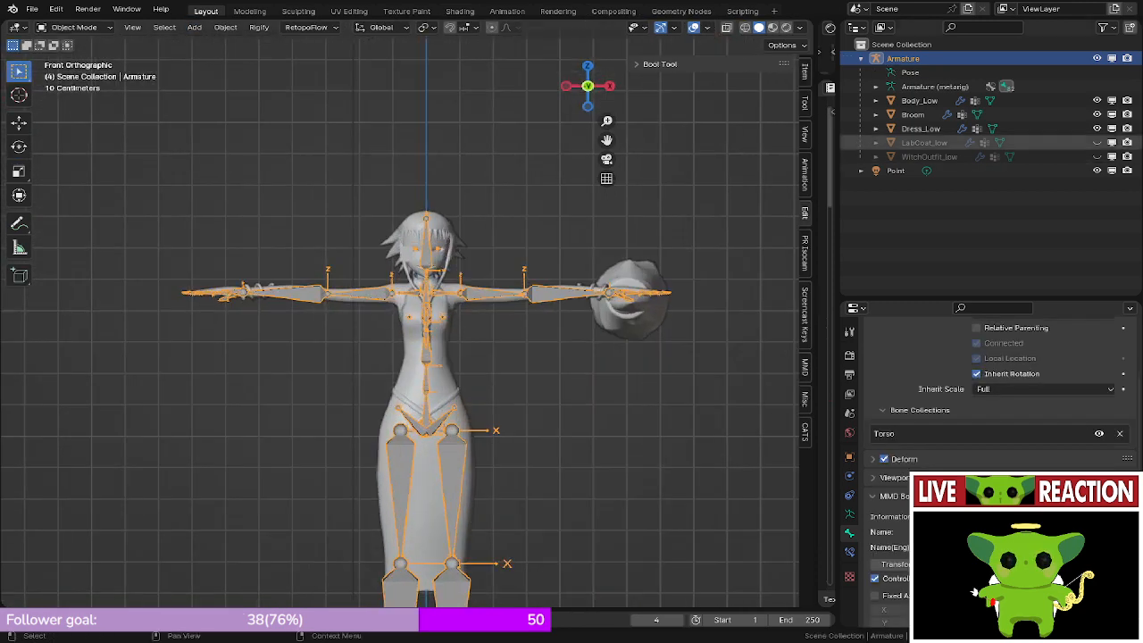
- Unhide LabCoat_low and WitchOutfit_low, and select all five character meshes together with the armature
left_click(1097, 143)
left_click(1097, 157)
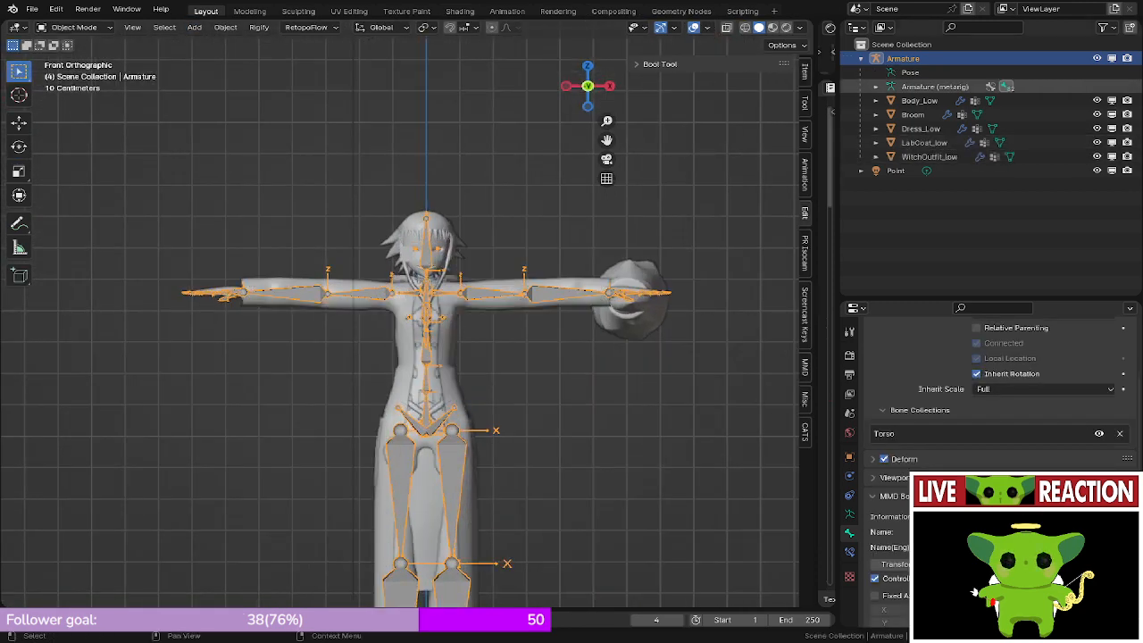
left_click(919, 101, "ctrl")
left_click(916, 115, "ctrl")
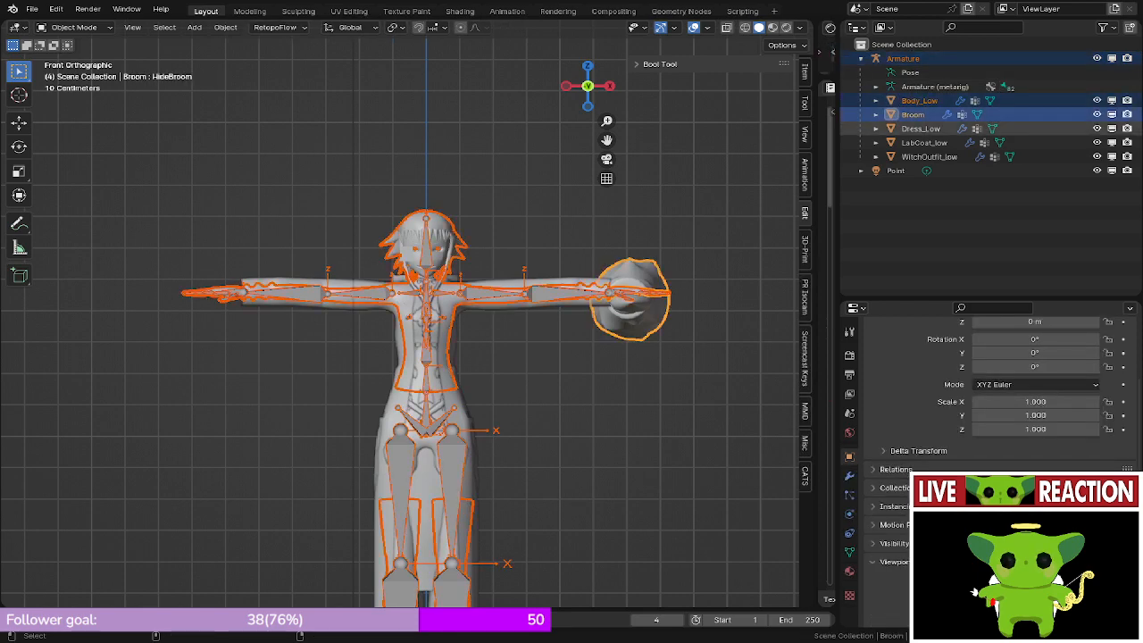
left_click(919, 129, "ctrl")
left_click(923, 142, "ctrl")
left_click(926, 157, "ctrl")
- Save the blend file and export the selected armature and meshes in FBX format
key("ctrl+s")
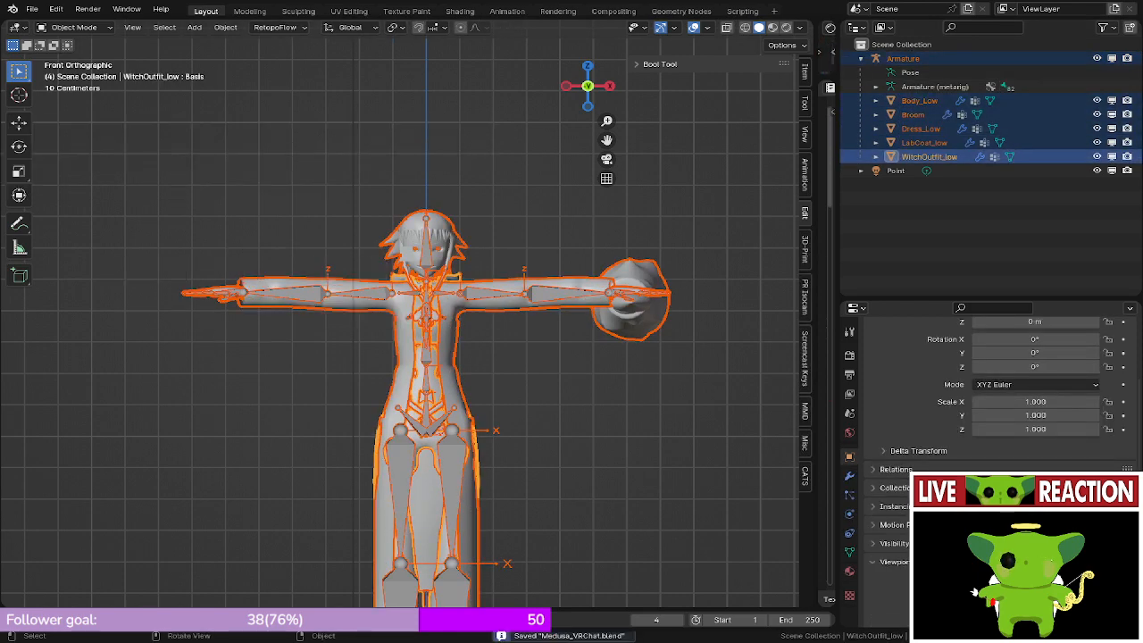
left_click(32, 9)
mouse_move(71, 219)
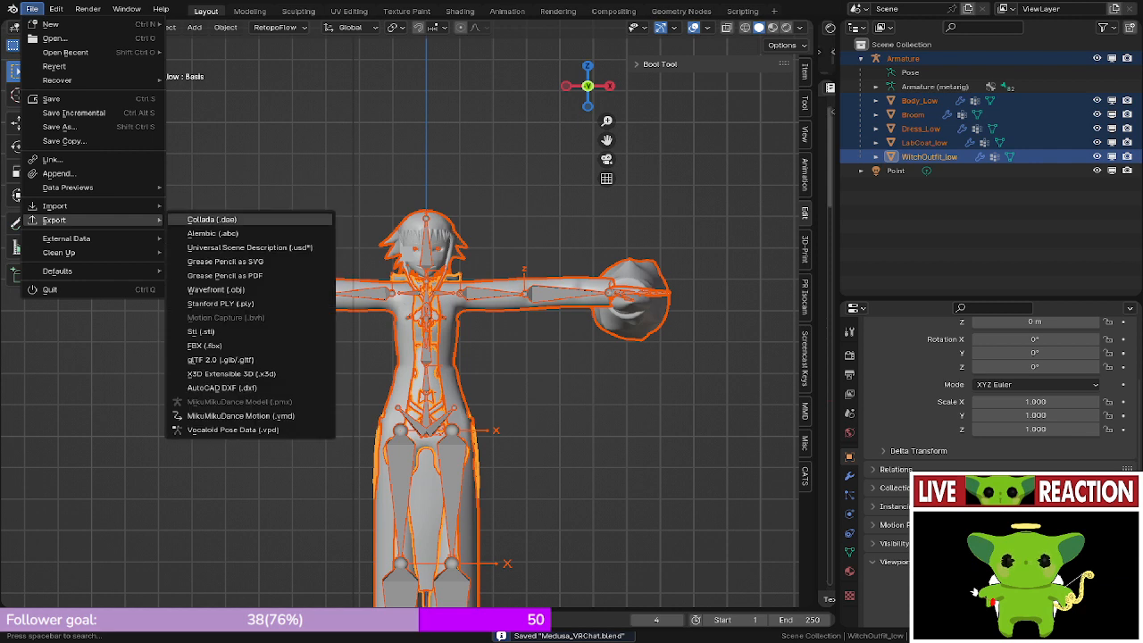
left_click(204, 345)
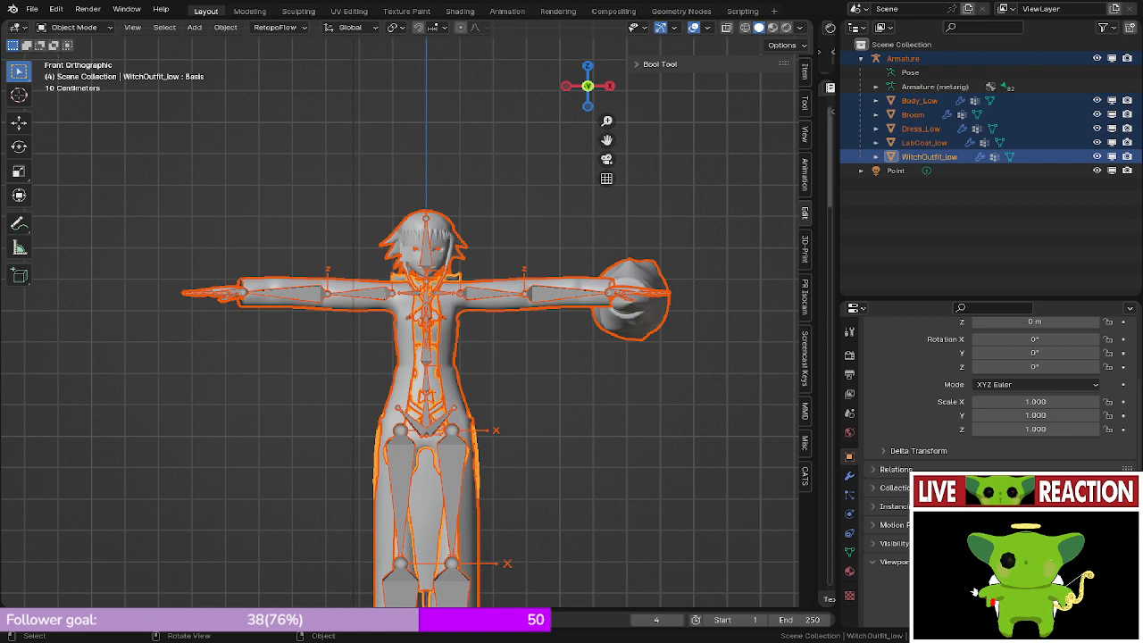
- Look over the character from the right side and save the blend file again
middle_click_drag(446, 339, 335, 375)
scroll(335, 375, "down", 3)
key("KP_3")
scroll(335, 375, "up", 3)
middle_click_drag(390, 257, 367, 280)
key("ctrl+s")
left_click(460, 279)
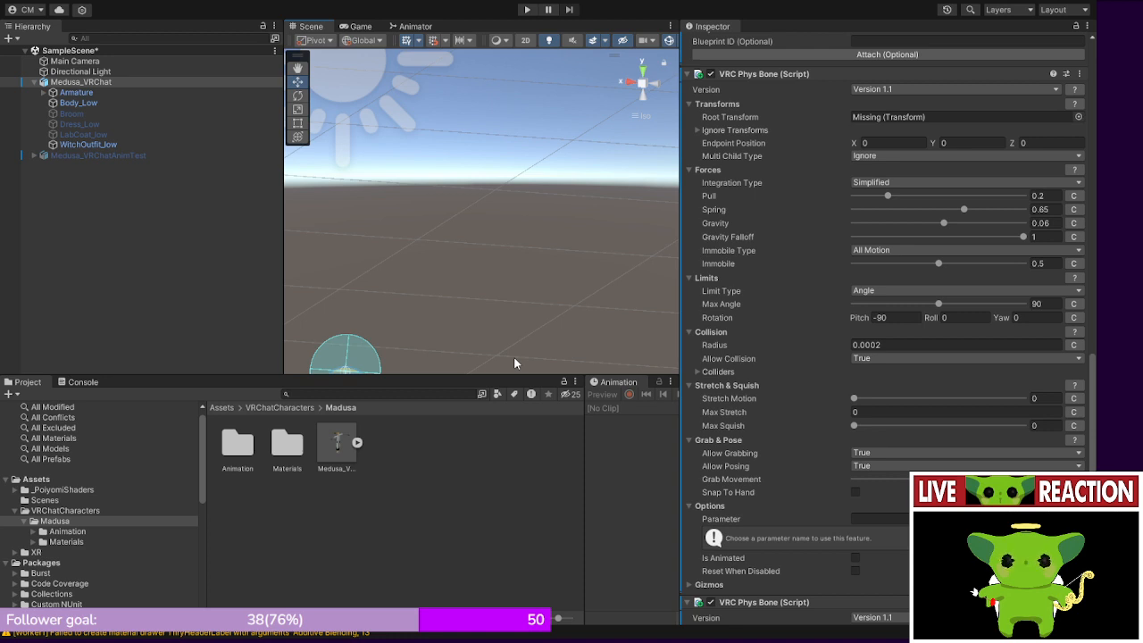
- Make the Scene view taller and look over the Medusa_VRChat avatar from the front and the side
left_click_drag(495, 373, 495, 489)
middle_click_drag(436, 329, 558, 175)
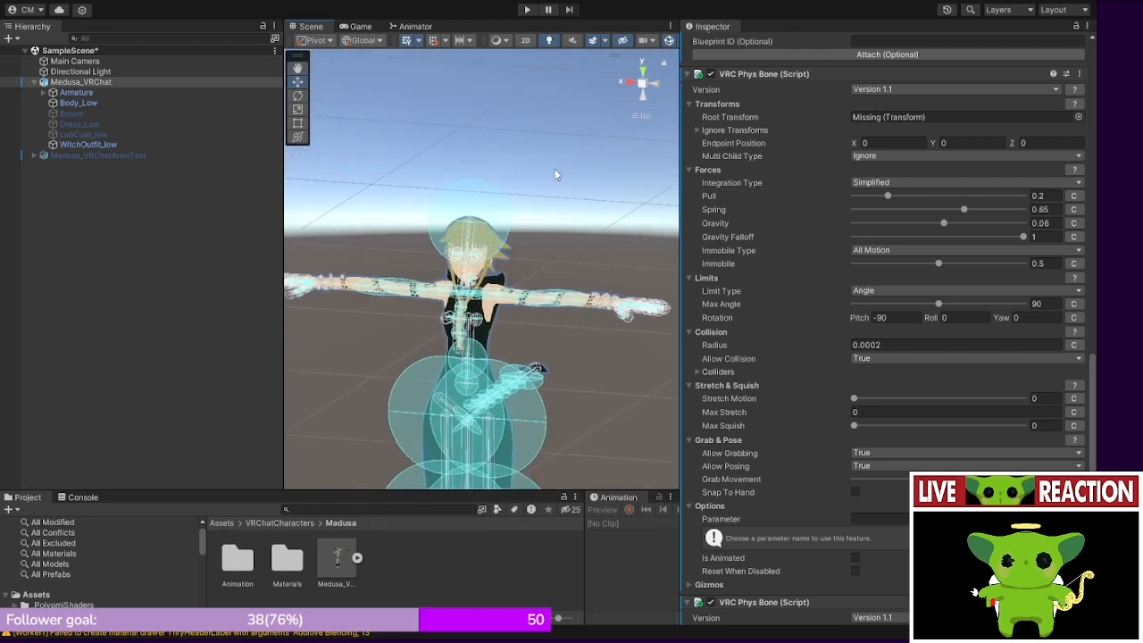
middle_click_drag(559, 443, 646, 343)
right_click_drag(619, 354, 536, 304)
right_click_drag(438, 296, 547, 337)
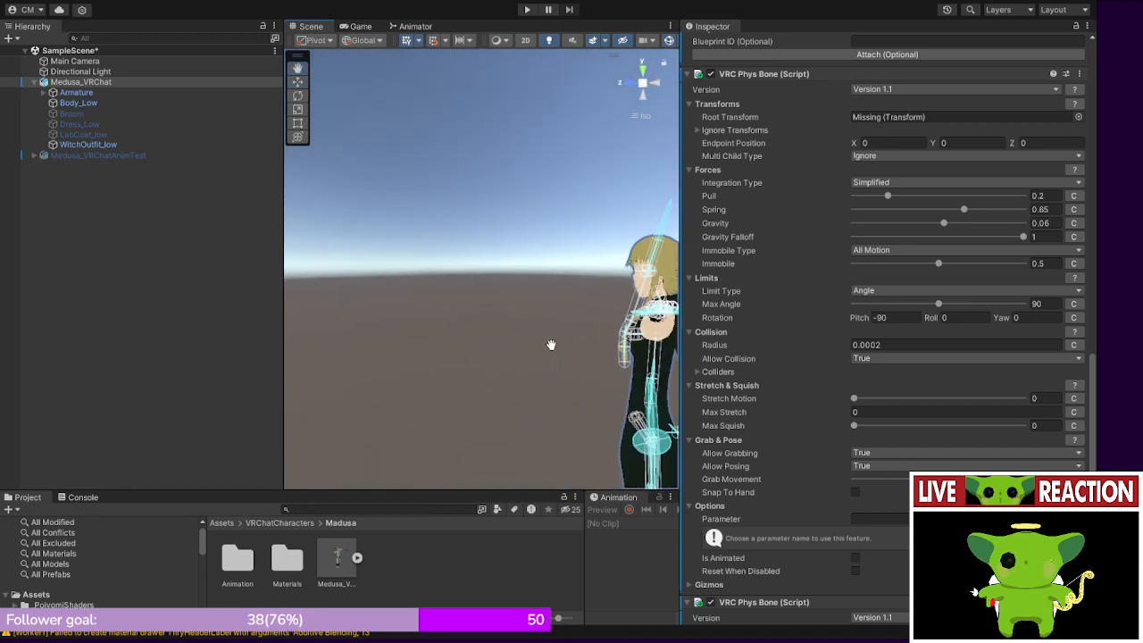
key("f")
- Expand the Armature hierarchy down to spine.003 and select the HairRoot bone to inspect it
left_click(42, 92)
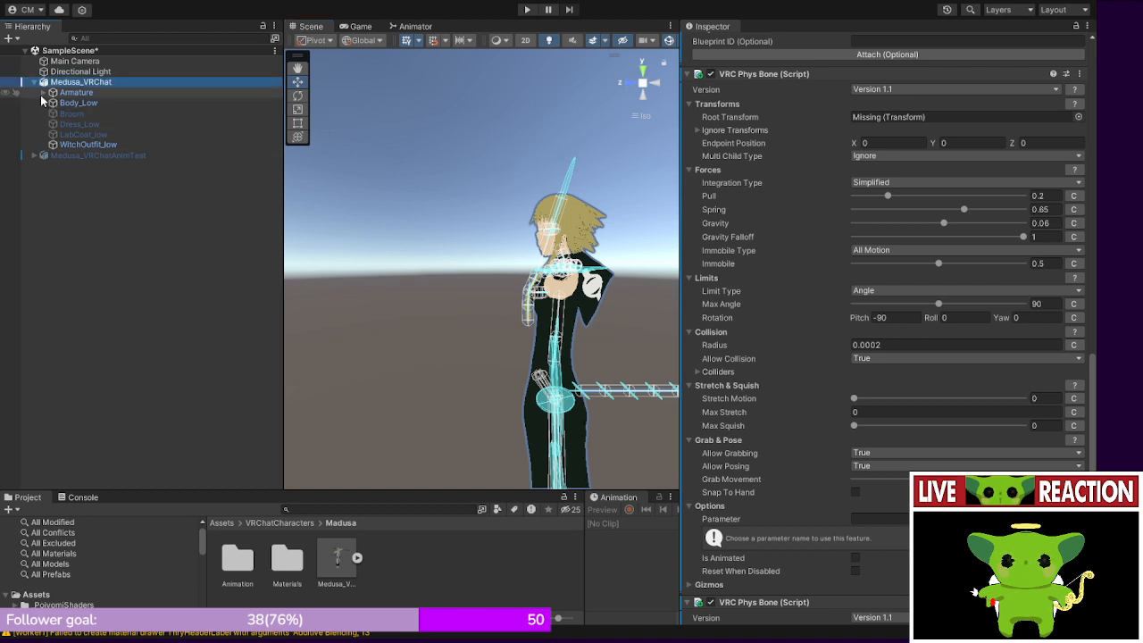
left_click(51, 102)
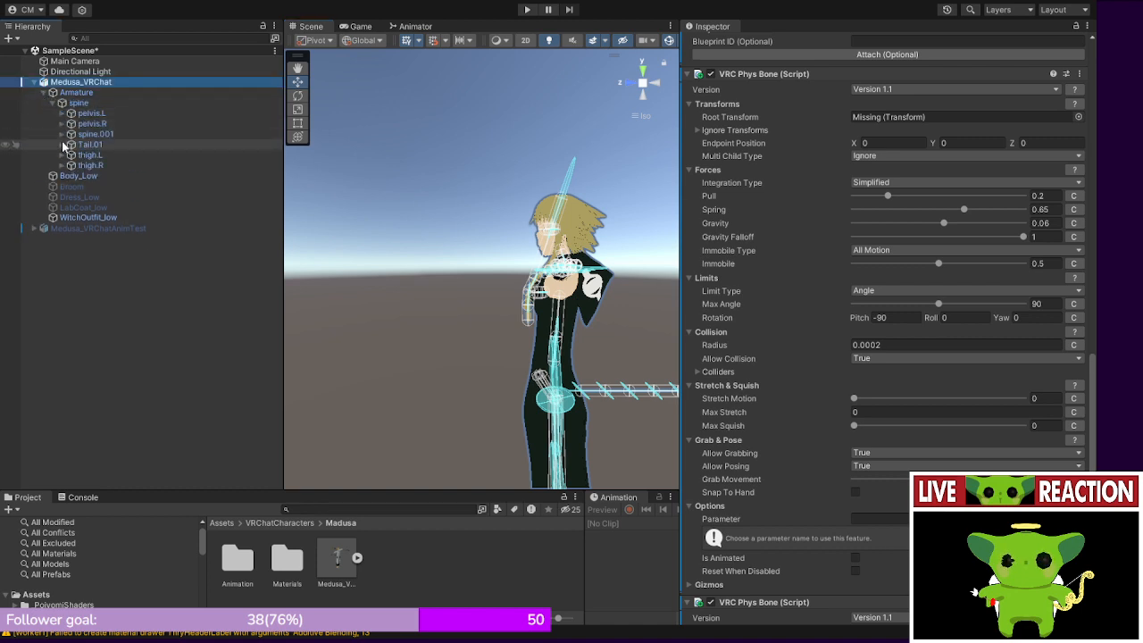
left_click(61, 134)
left_click(71, 145)
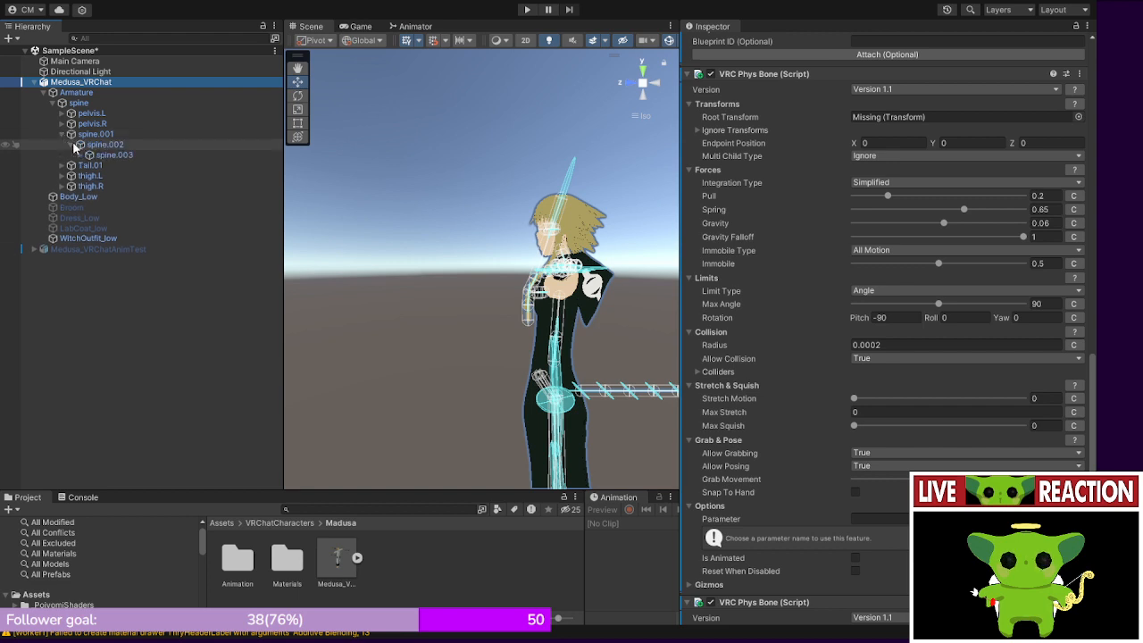
left_click(81, 154)
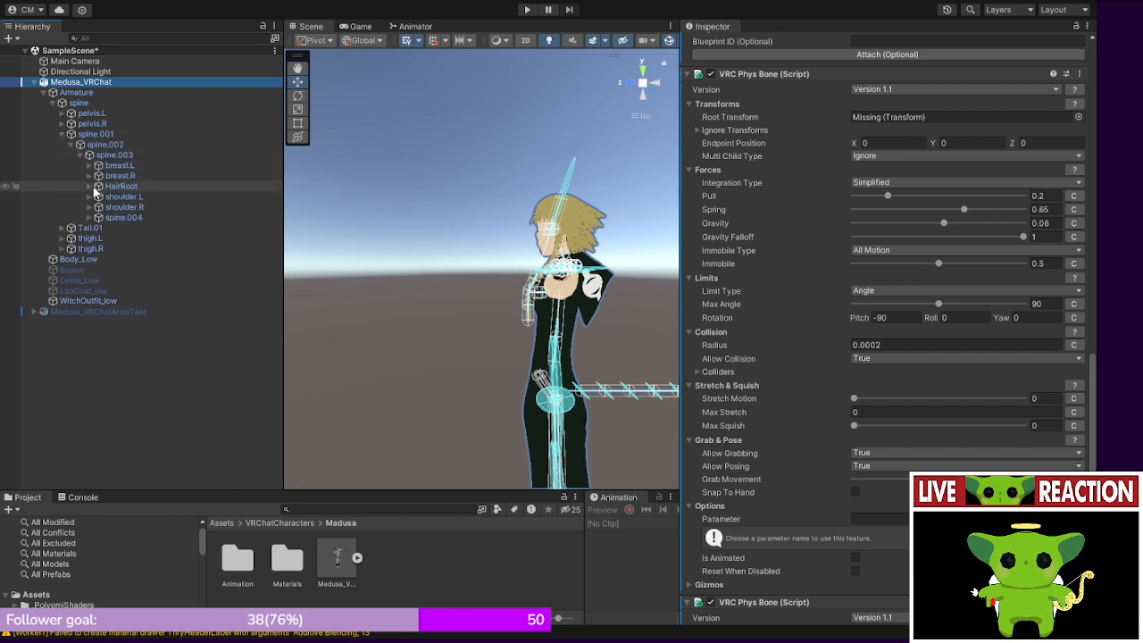
left_click(105, 186)
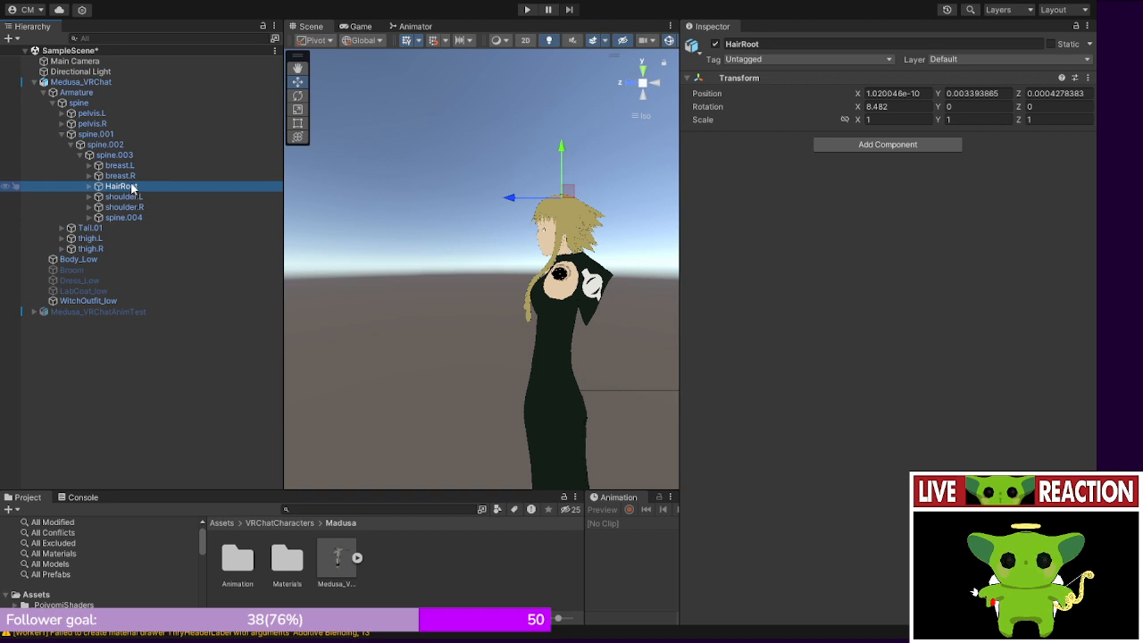
- Select the Medusa_VRChat root and examine its VRC Phys Bone components and the bone gizmos from several angles
left_click(80, 82)
left_click(76, 92)
left_click(77, 83)
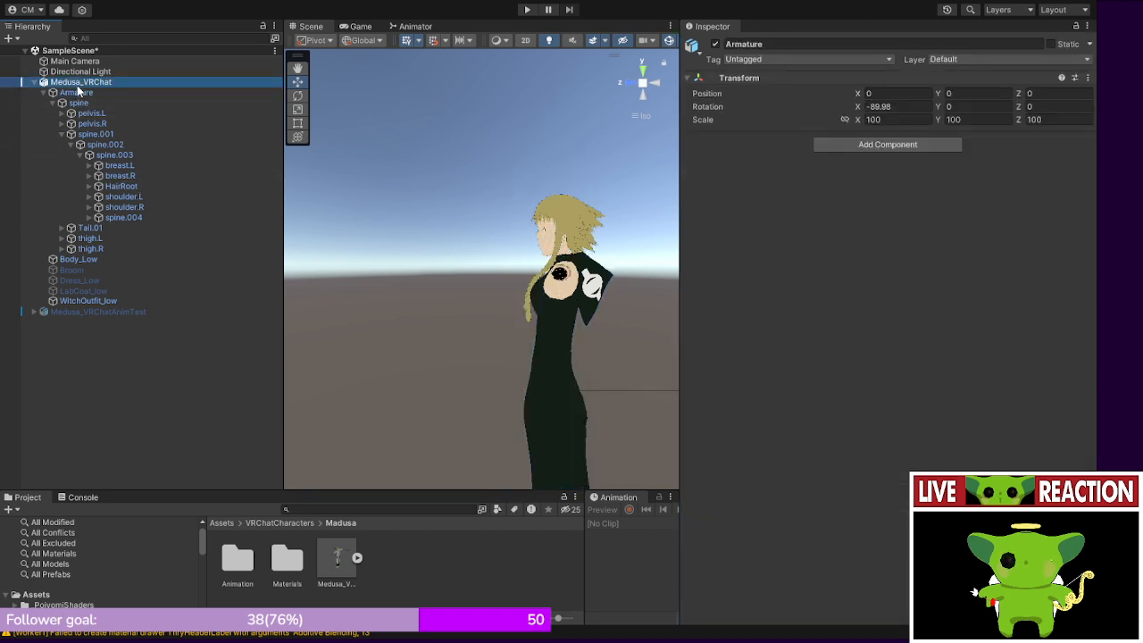
right_click_drag(503, 292, 587, 306)
middle_click_drag(586, 306, 508, 322)
scroll(507, 321, "up", 3)
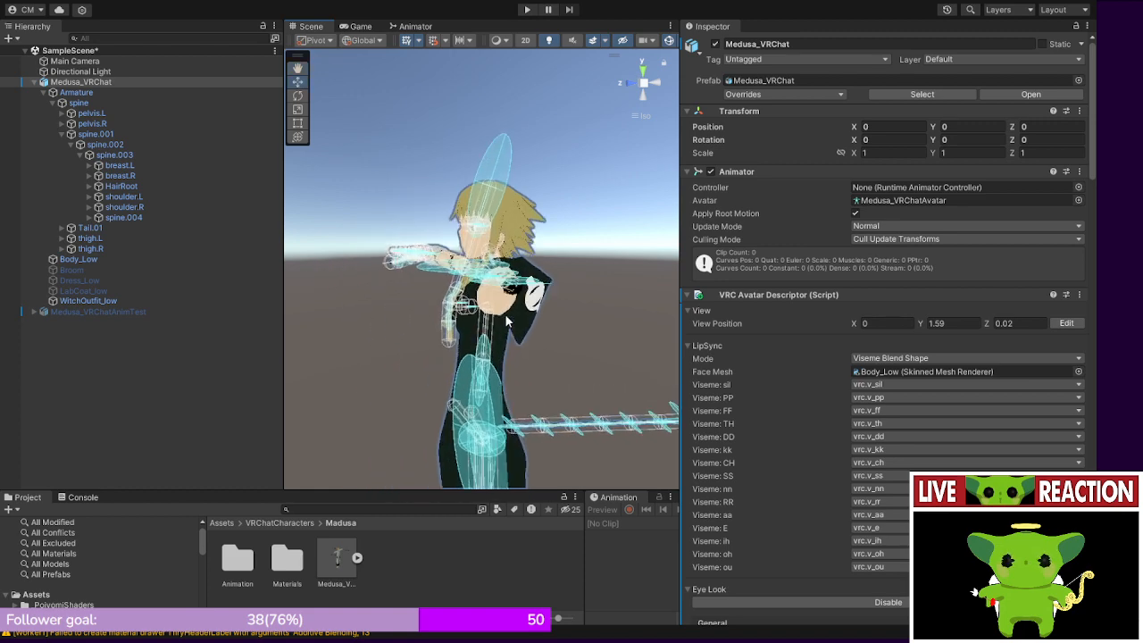
right_click_drag(507, 321, 474, 330)
middle_click_drag(473, 330, 389, 305)
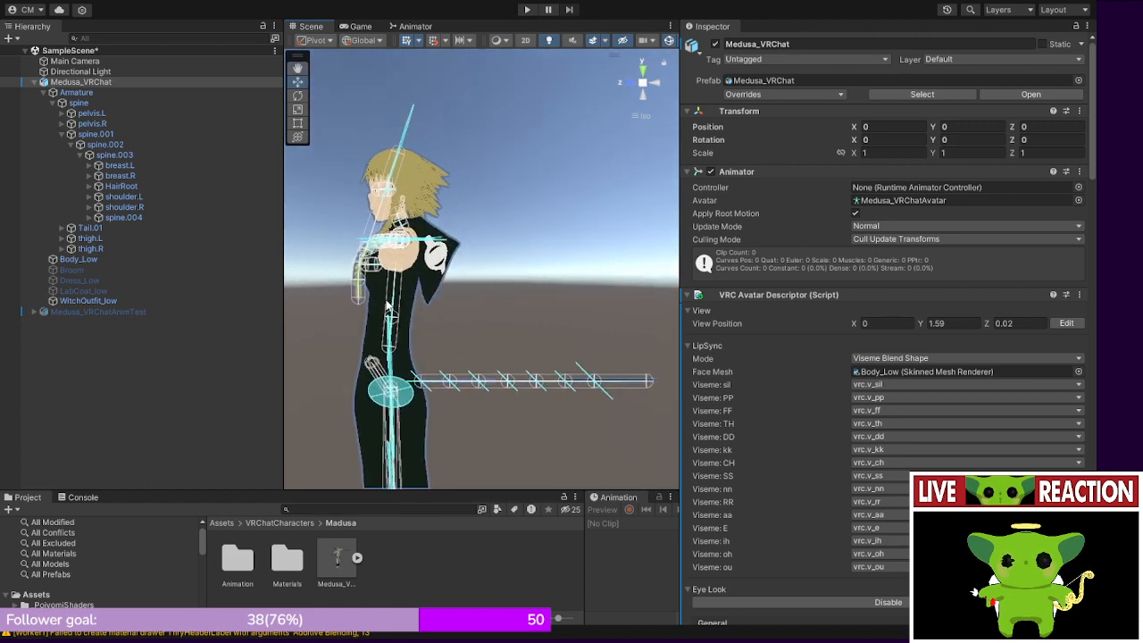
right_click_drag(388, 306, 493, 386)
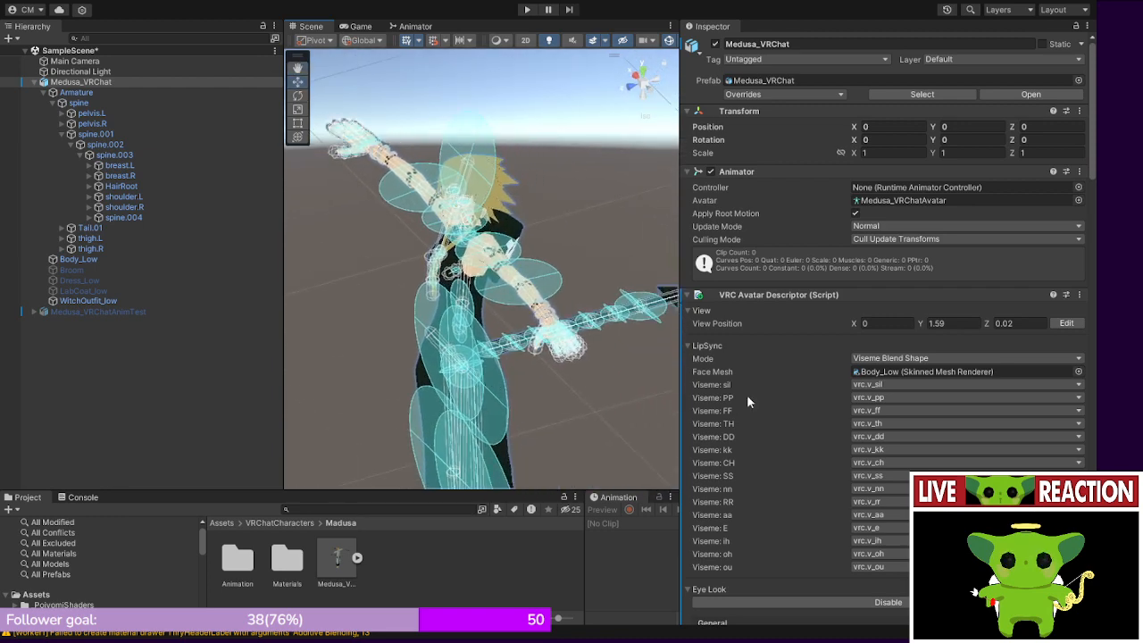
scroll(748, 398, "down", 20)
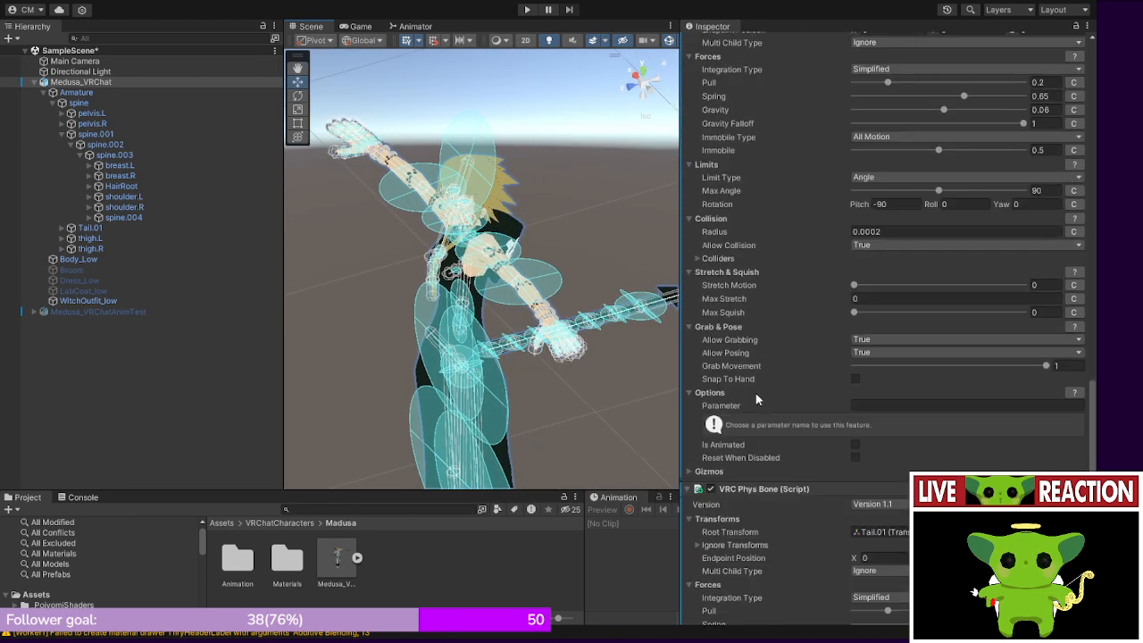
scroll(755, 393, "down", 5)
right_click_drag(426, 333, 472, 94)
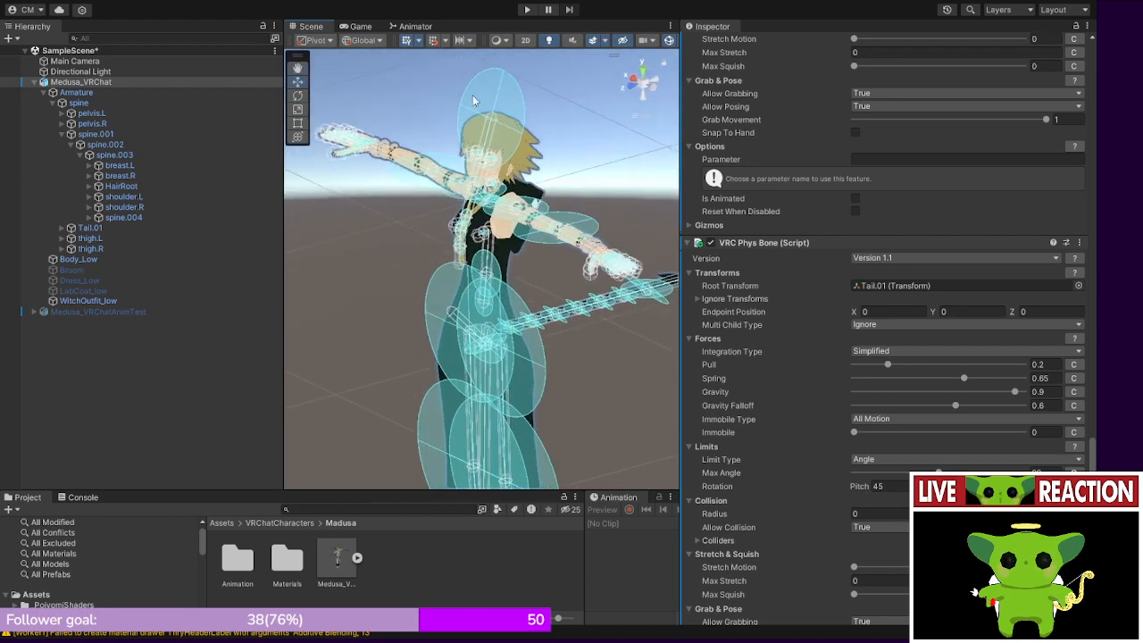
- Enter Play mode, return to the Scene view, widen it and deselect the avatar to see the whole character
left_click(525, 11)
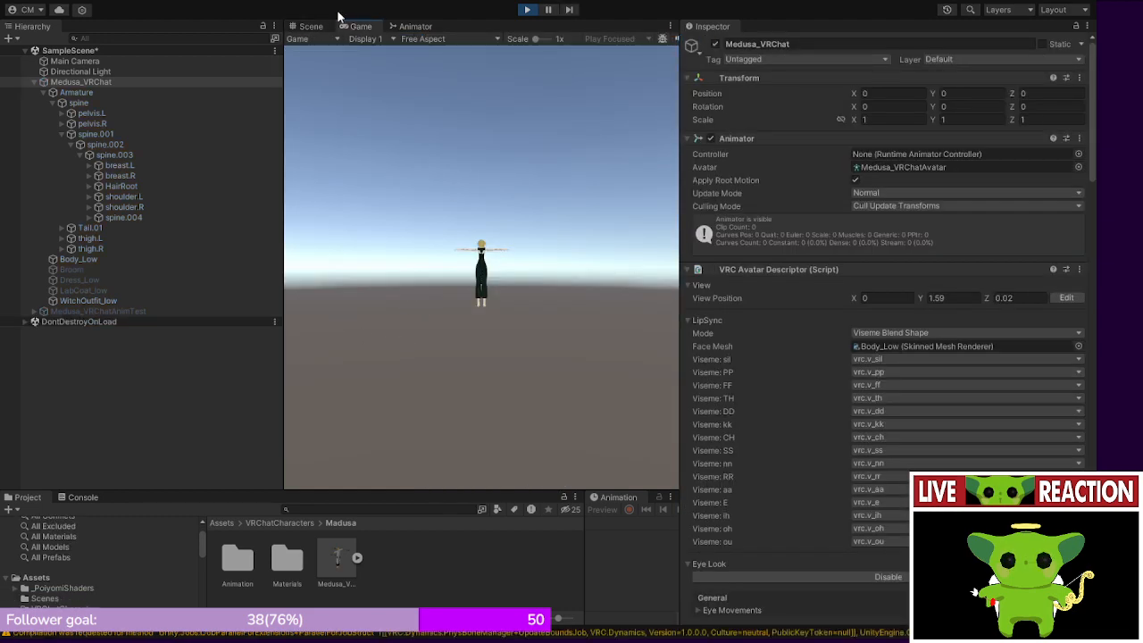
left_click(315, 27)
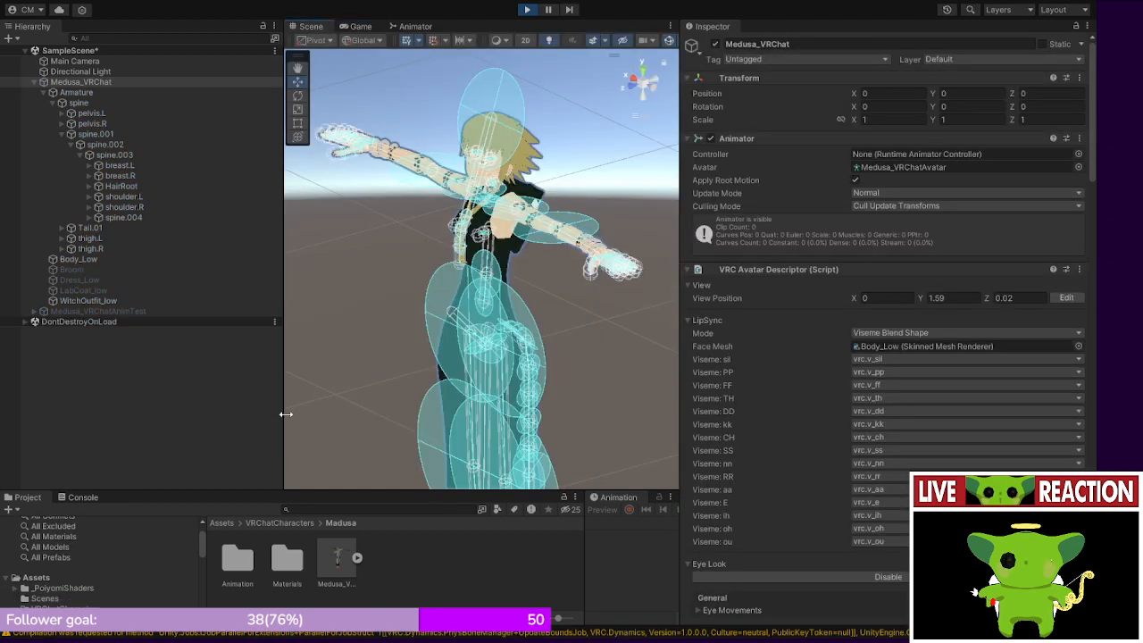
left_click_drag(285, 414, 195, 427)
scroll(446, 306, "down", 1)
middle_click_drag(446, 307, 451, 252)
scroll(444, 199, "down", 2)
left_click(298, 199)
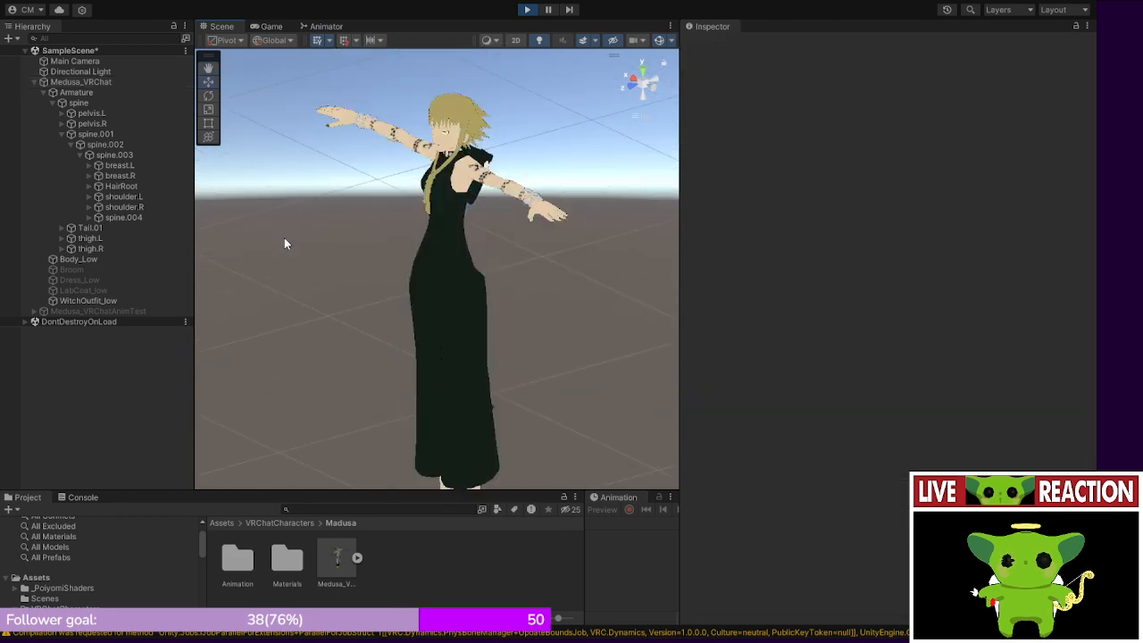
- Move the spine bone and the Armature object around in the scene to test the tail physics
left_click(83, 114)
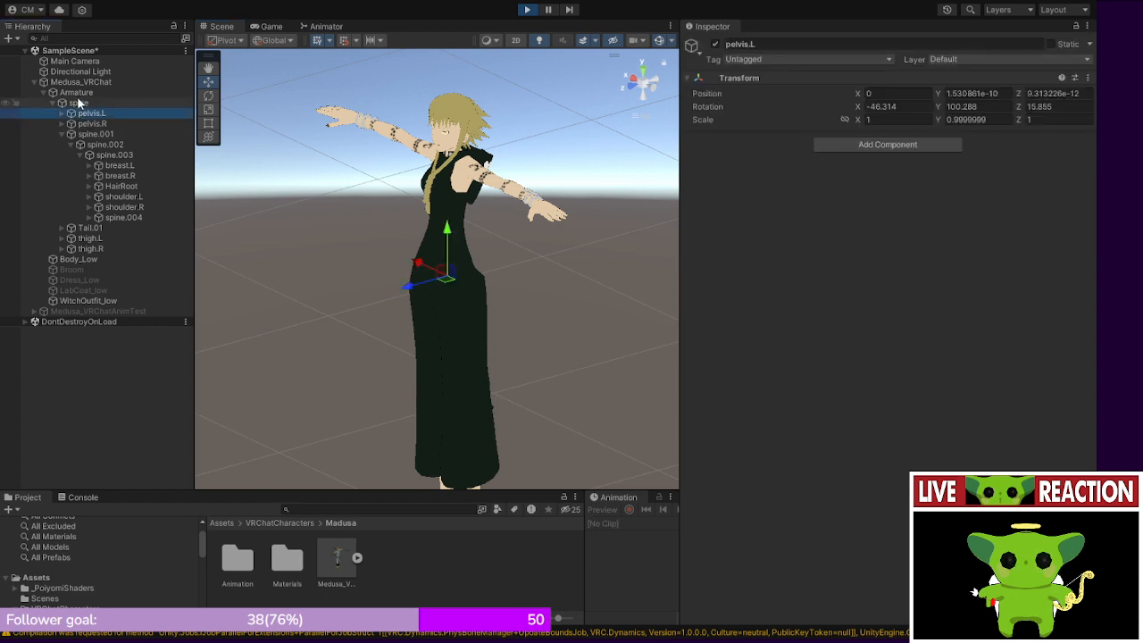
left_click(78, 103)
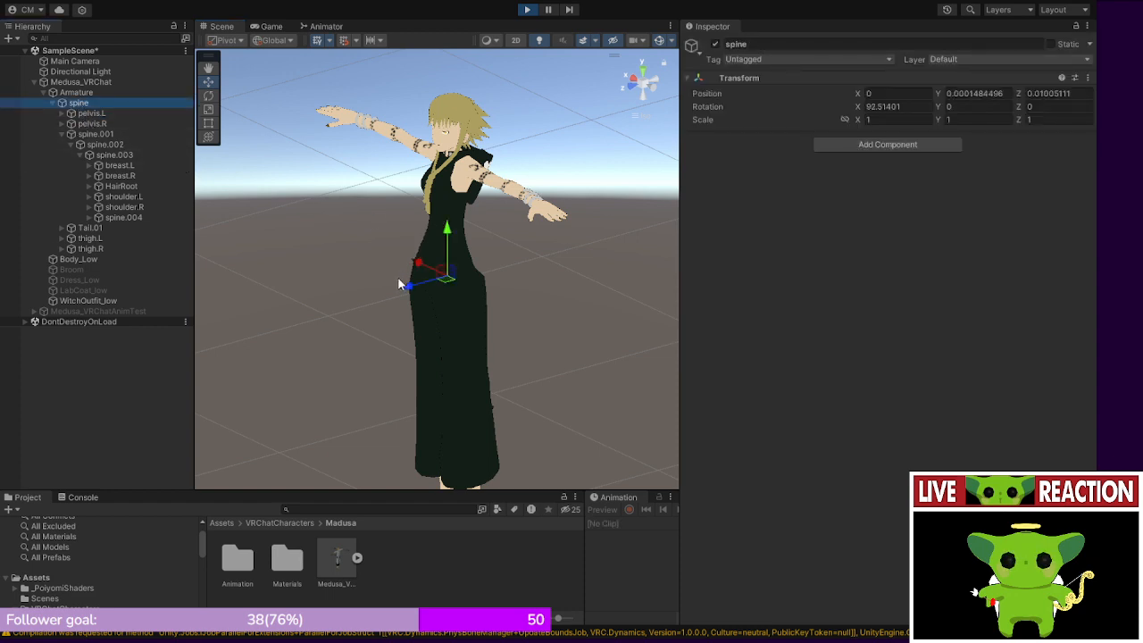
left_click_drag(401, 284, 435, 273)
left_click(79, 92)
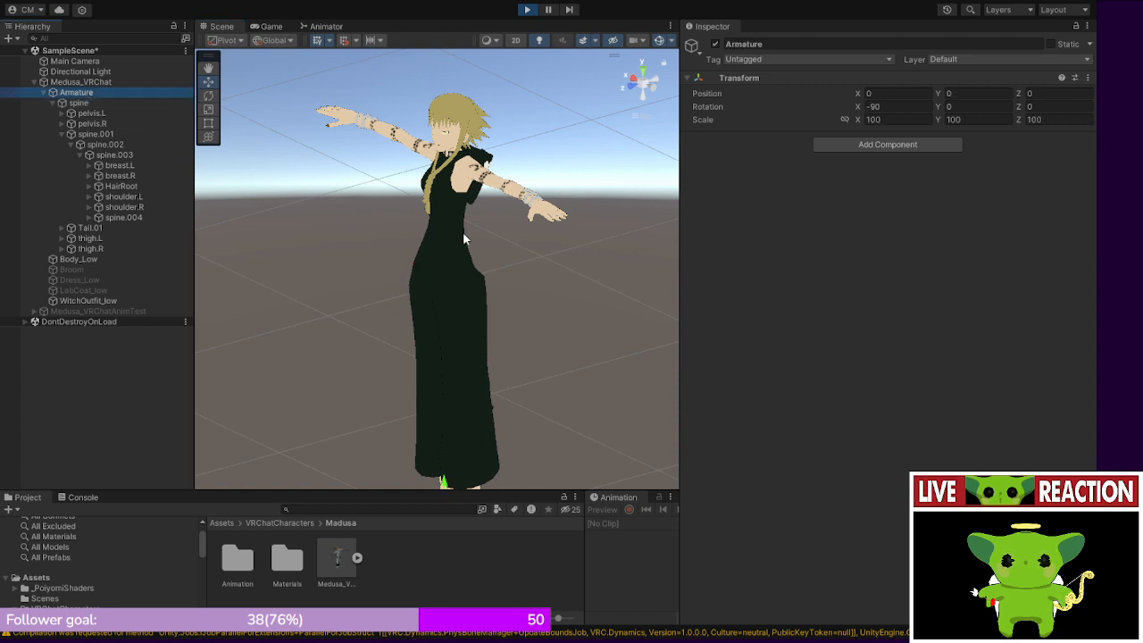
middle_click_drag(455, 381, 455, 350)
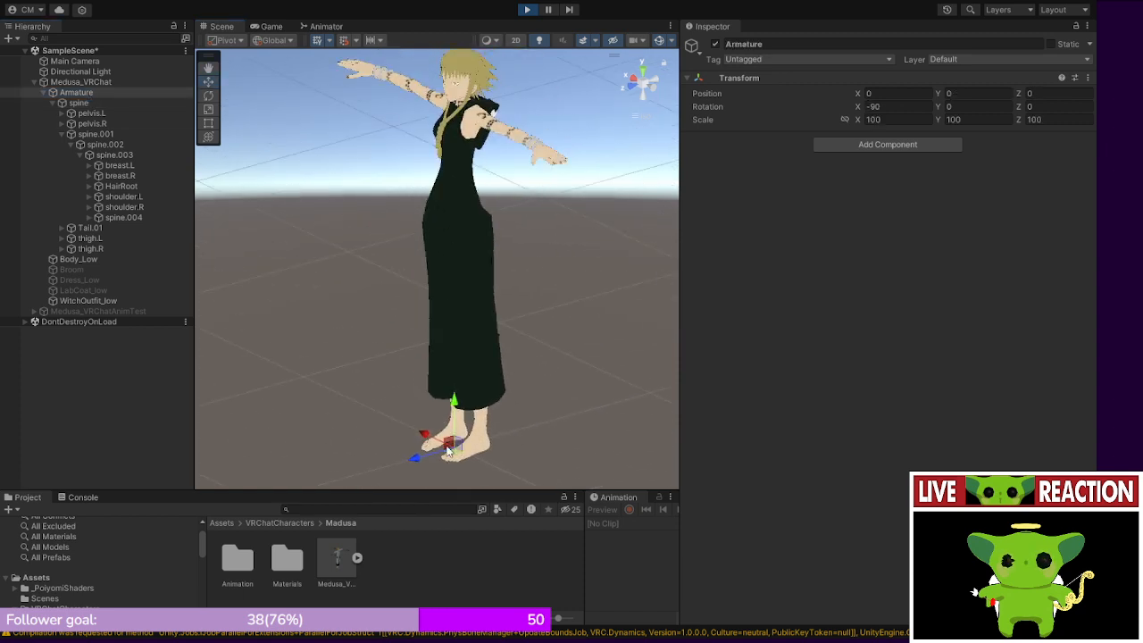
left_click_drag(449, 445, 437, 426)
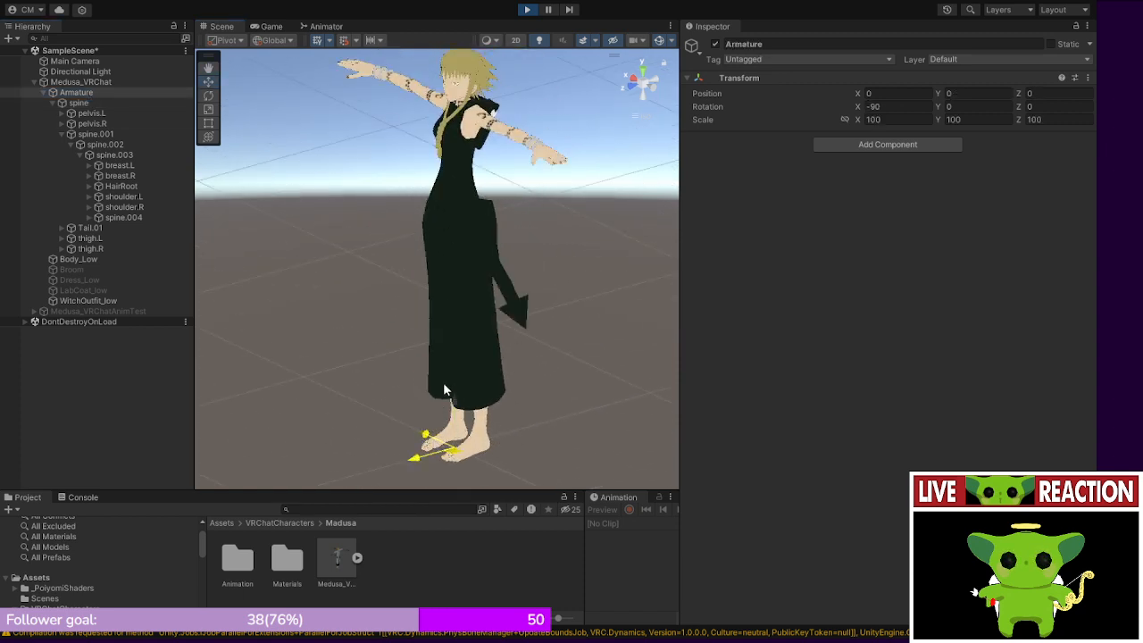
middle_click_drag(426, 321, 416, 347)
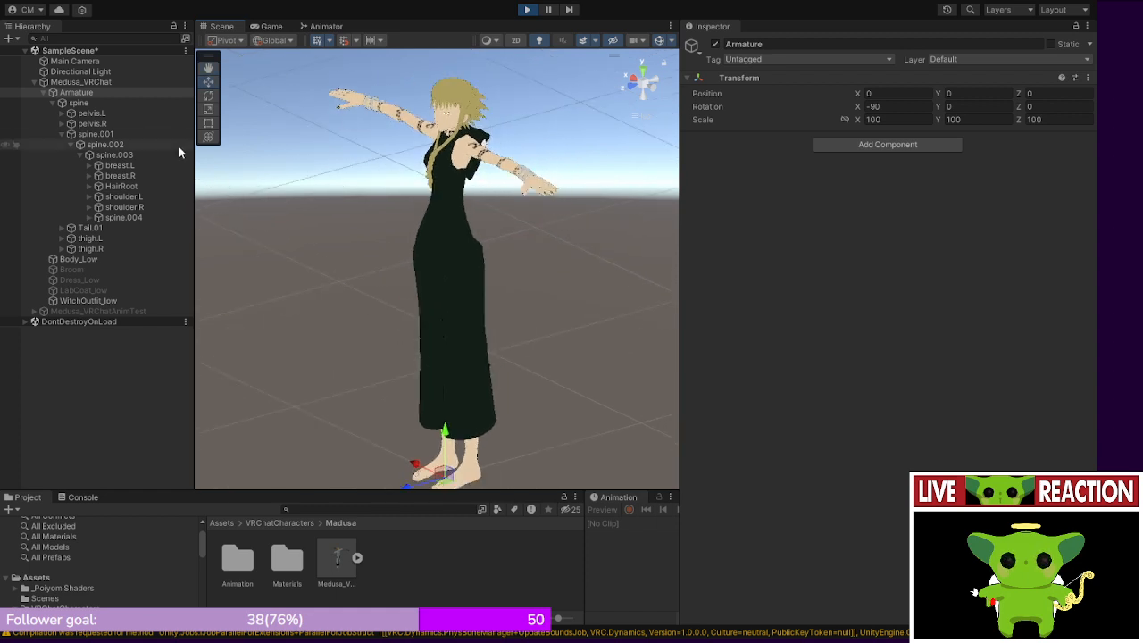
- Test the physics by moving the pelvis.L bone under spine, and exit Play mode
left_click(118, 104)
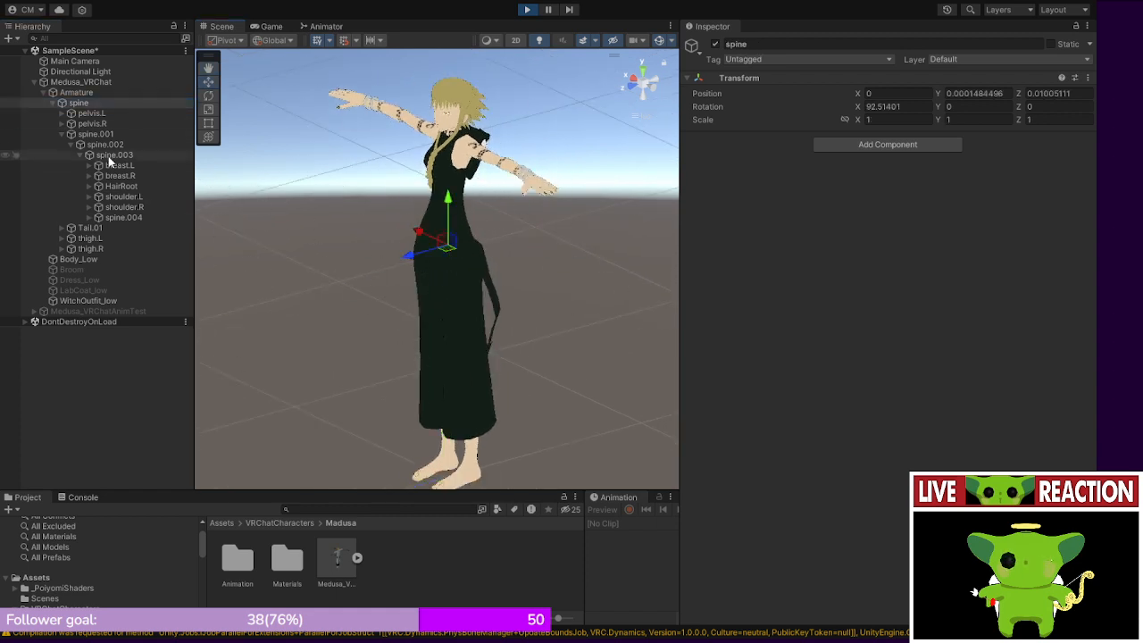
left_click(86, 125)
left_click(90, 113)
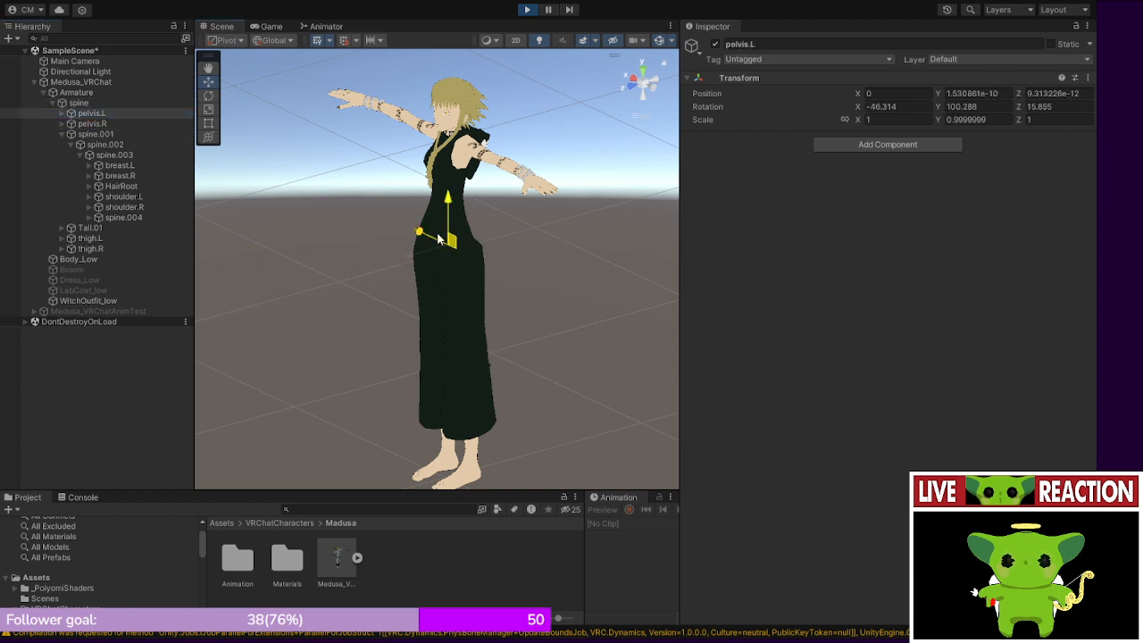
left_click(528, 11)
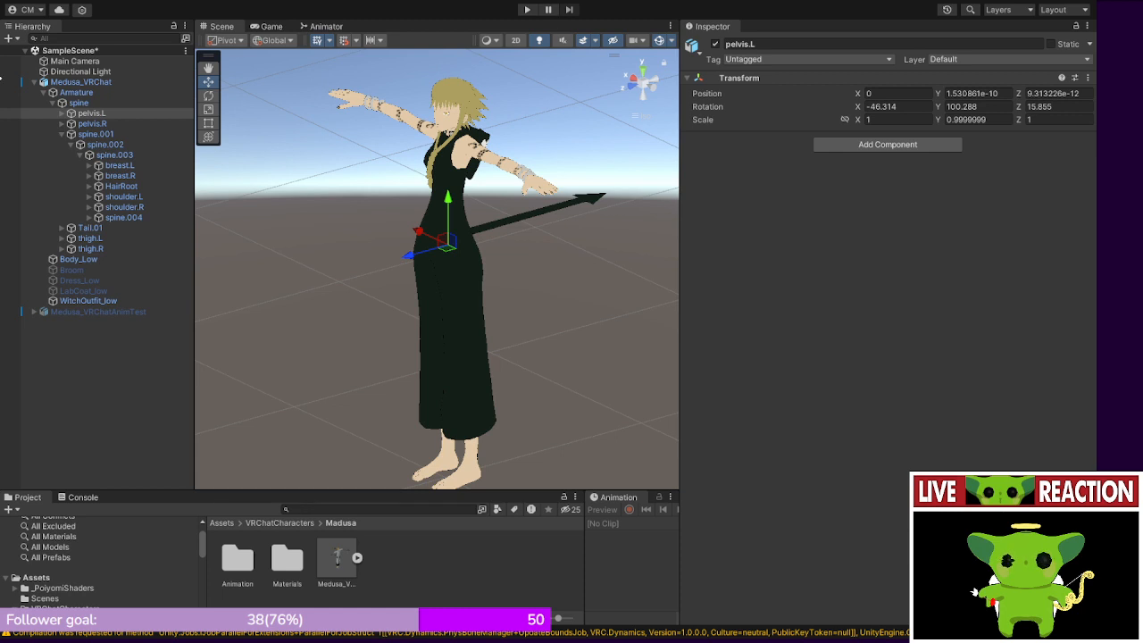
- Move the spine bone of the Armature along X to position -0.00105
left_click(76, 92)
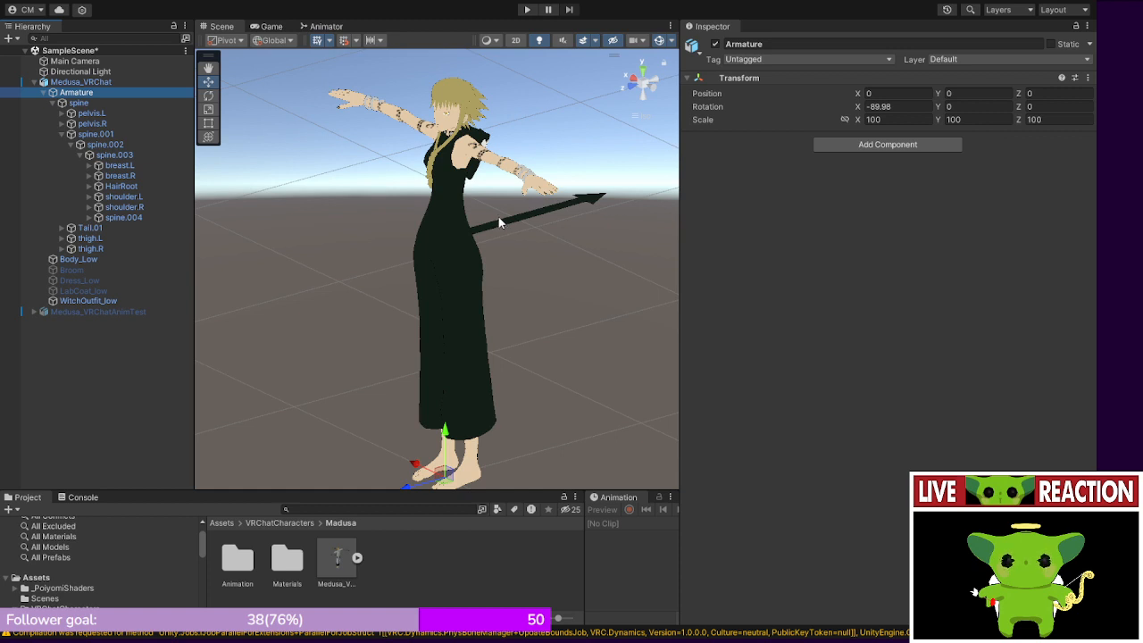
left_click(57, 102)
mouse_move(419, 236)
left_mouse_down()
mouse_move(451, 248)
mouse_move(438, 243)
left_mouse_up()
- Run Play mode again, return to the Scene view and pull the spine bone around to test the tail's motion
left_click(526, 9)
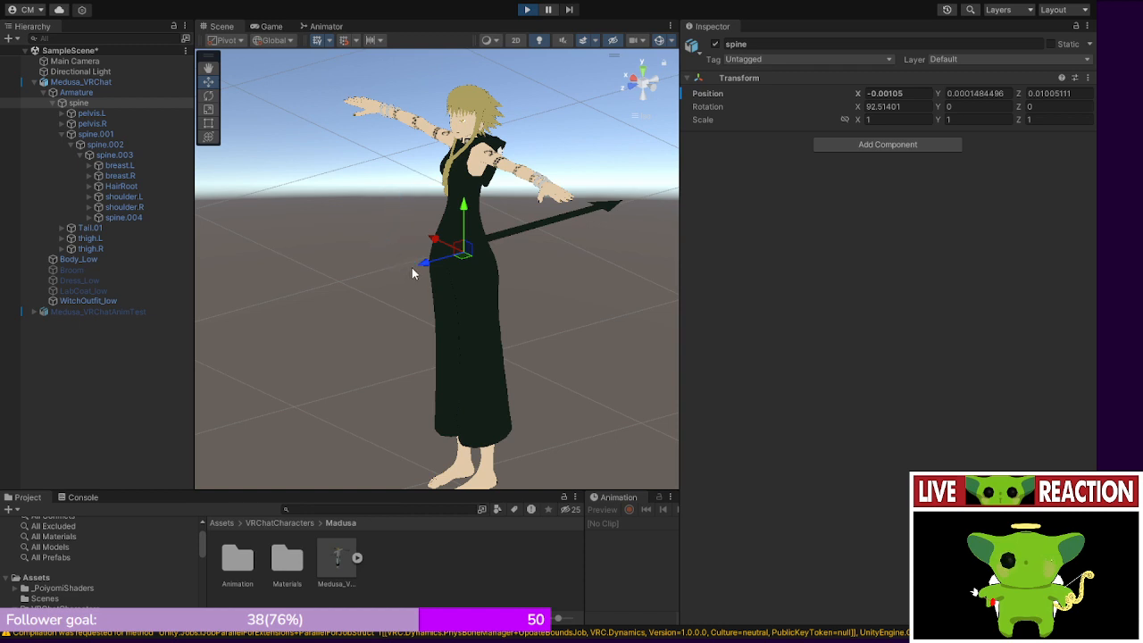
left_click(222, 26)
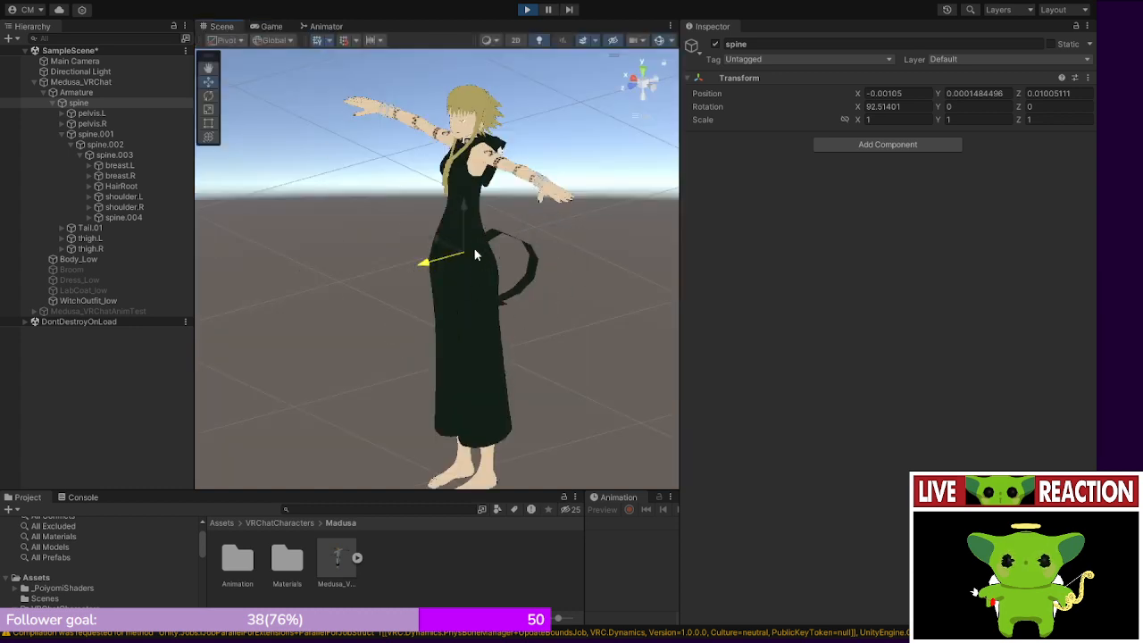
mouse_move(388, 212)
left_mouse_down()
mouse_move(458, 340)
mouse_move(577, 323)
mouse_move(343, 269)
mouse_move(434, 263)
mouse_move(327, 313)
mouse_move(434, 361)
mouse_move(393, 215)
left_mouse_up()
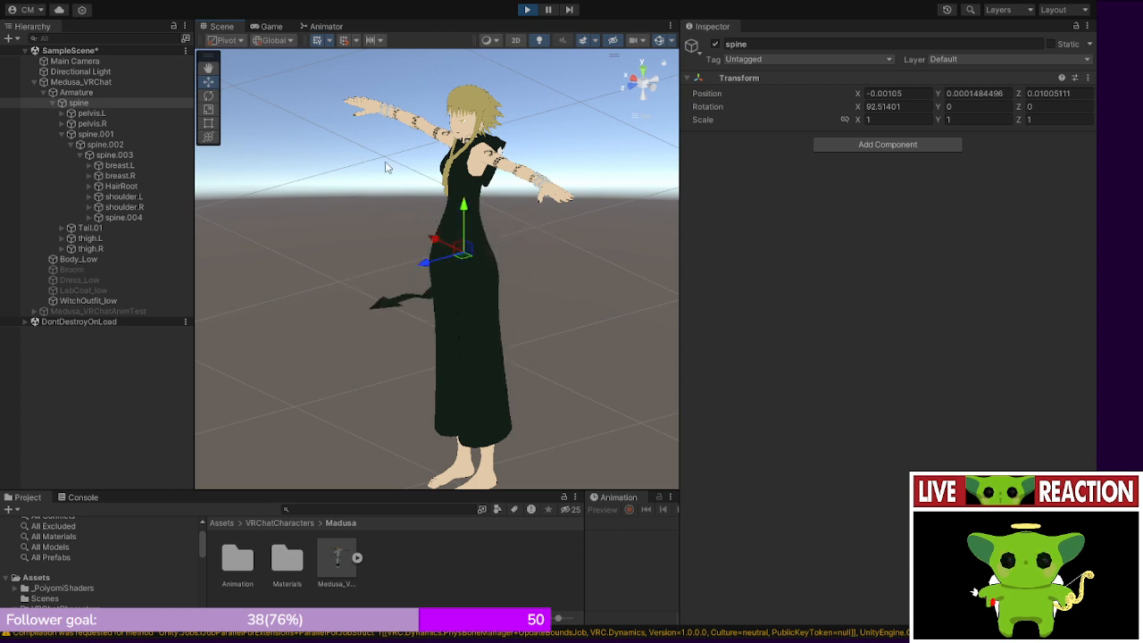
left_click_drag(459, 250, 571, 314)
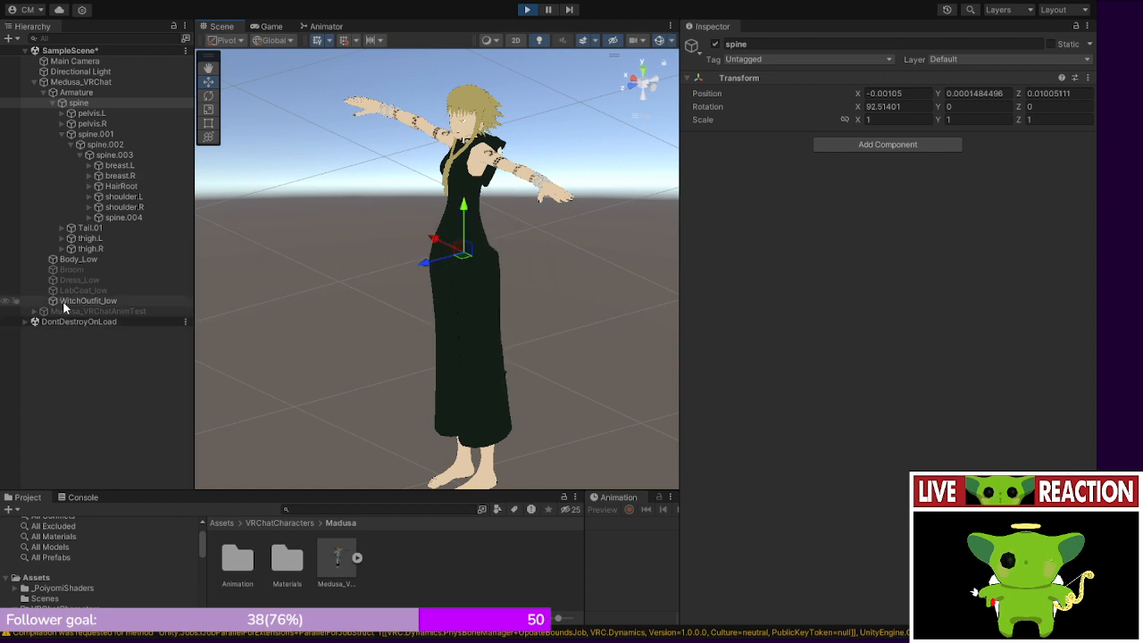
- Test the tail motion by moving the Armature and the Medusa_VRChat root, and look through the root's avatar components
left_click(76, 114)
left_click(79, 103)
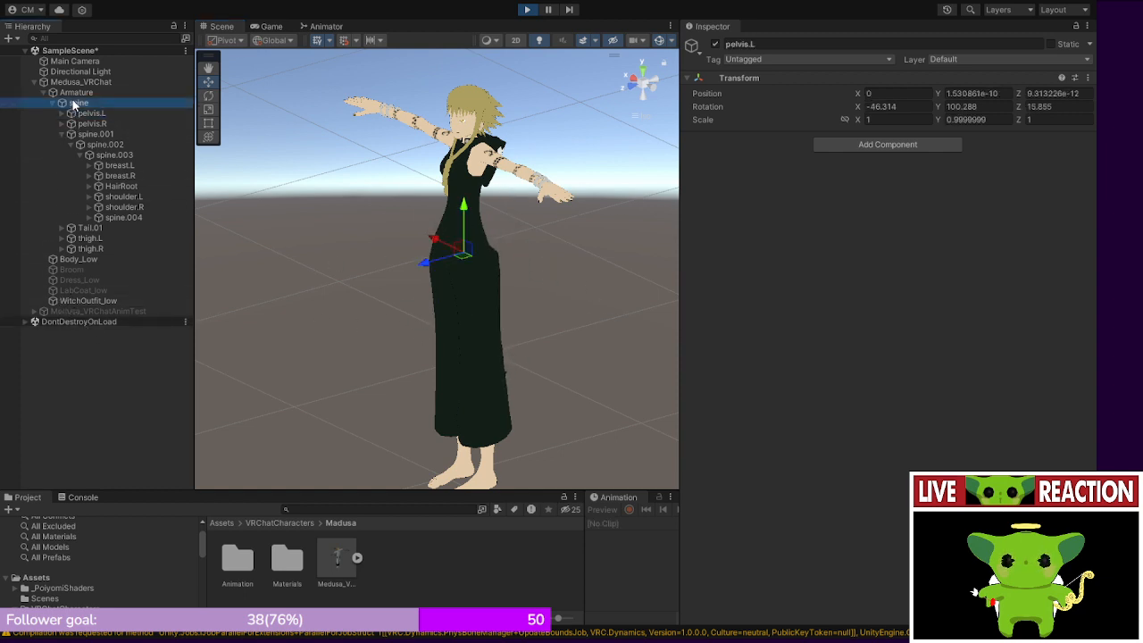
left_click(75, 92)
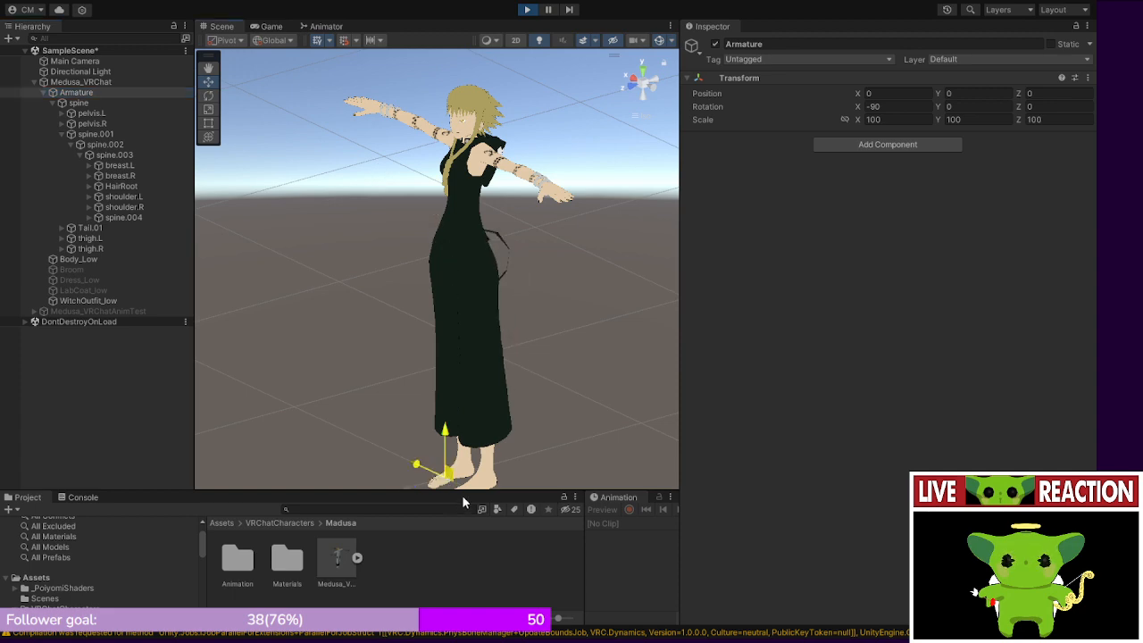
left_click(115, 82)
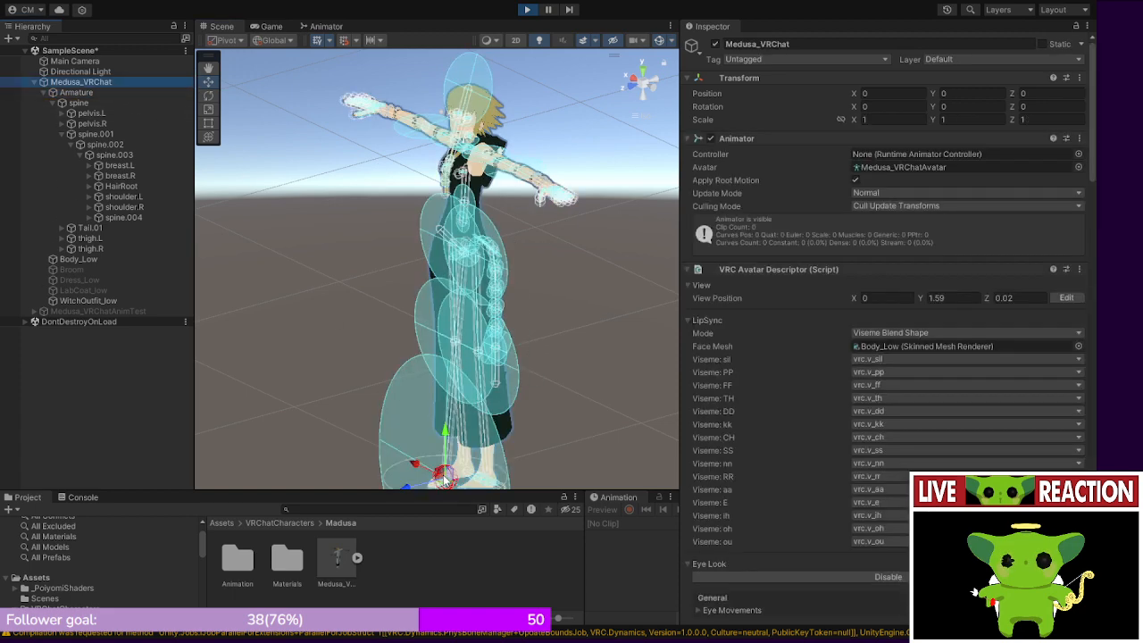
mouse_move(443, 475)
left_mouse_down()
mouse_move(433, 480)
mouse_move(449, 480)
left_mouse_up()
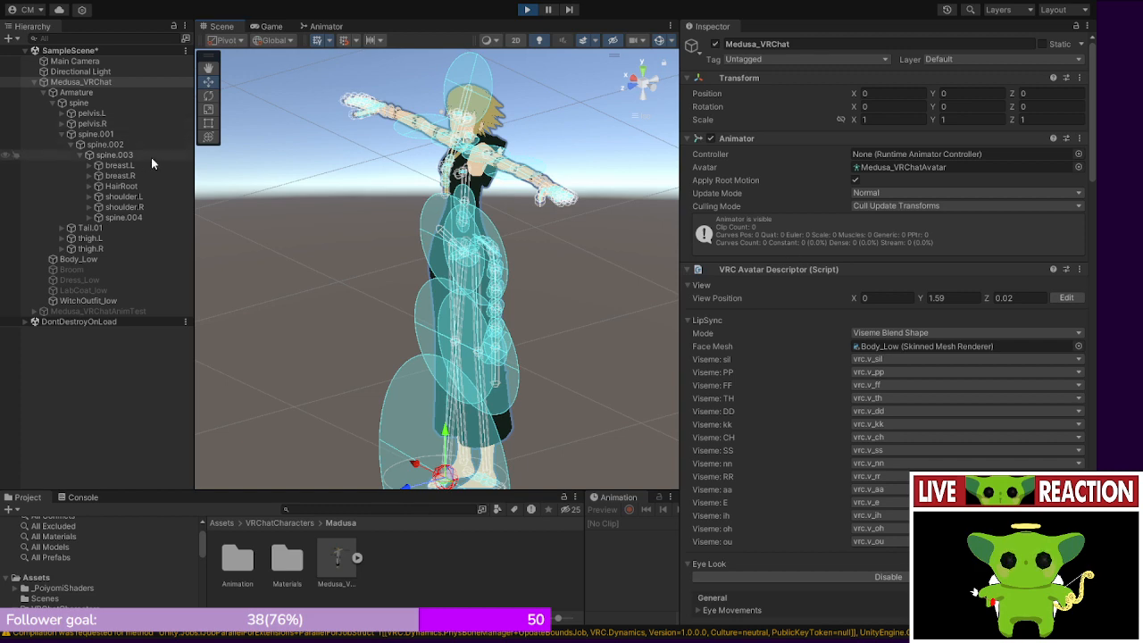
scroll(917, 336, "down", 15)
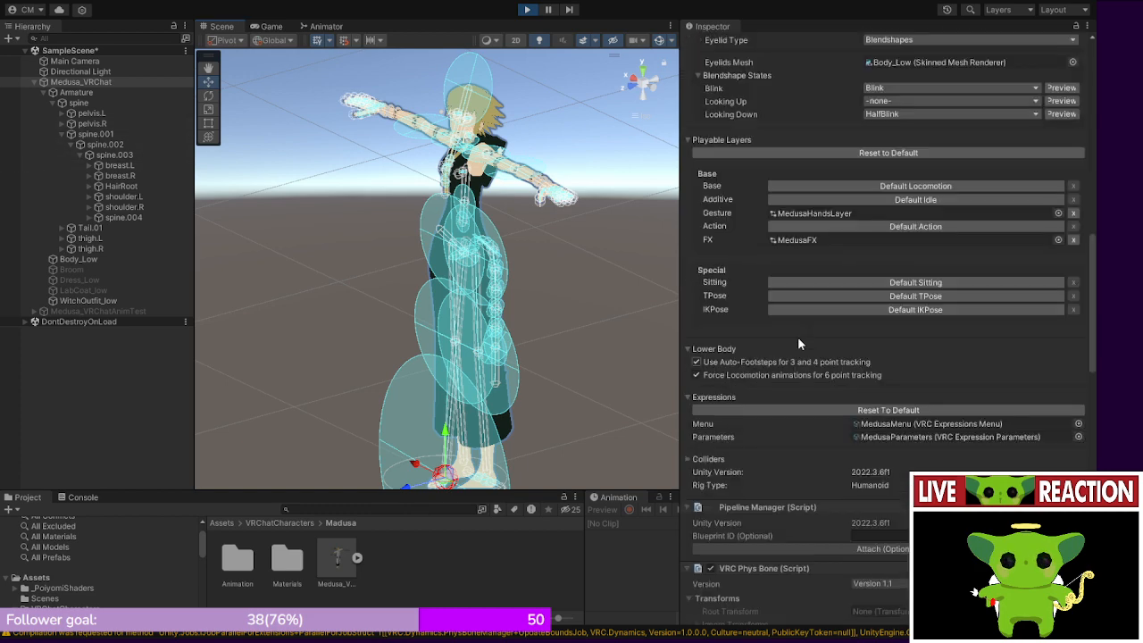
- Exit Play mode and assign the HairRoot bone as Root Transform of the avatar's first VRC Phys Bone
scroll(801, 335, "down", 6)
scroll(803, 325, "down", 6)
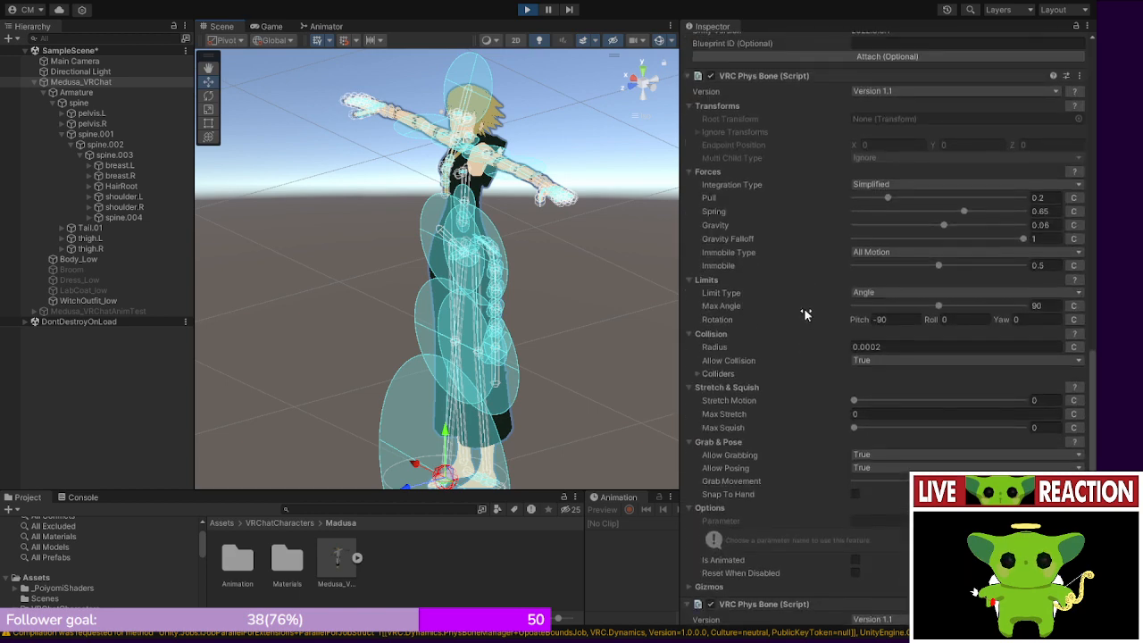
scroll(801, 308, "down", 3)
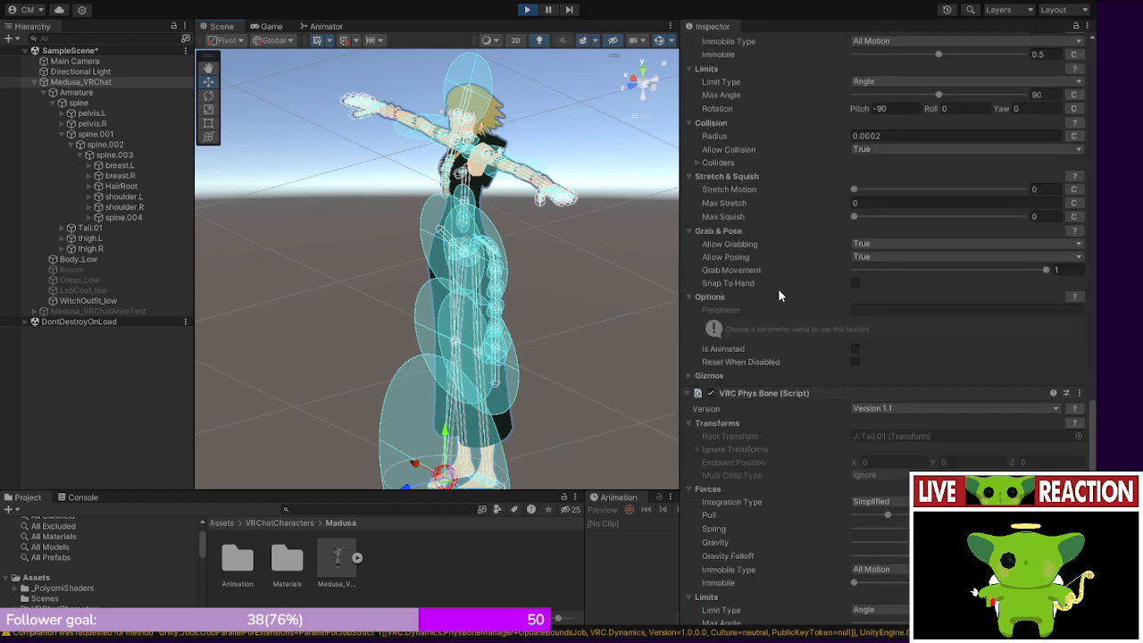
scroll(781, 273, "up", 9)
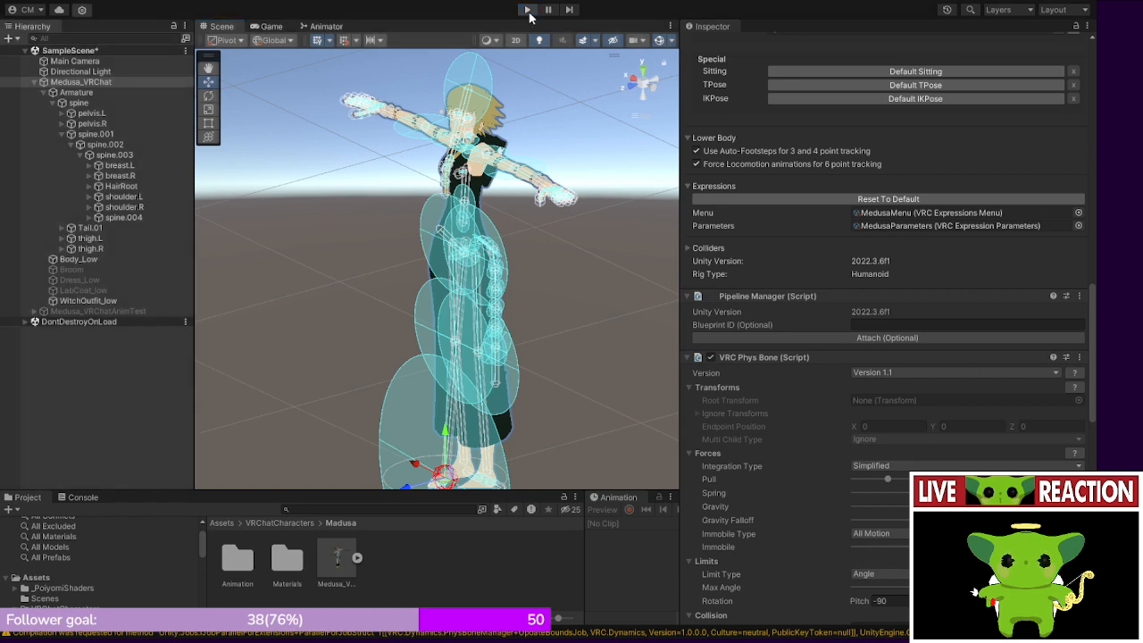
scroll(949, 287, "down", 3)
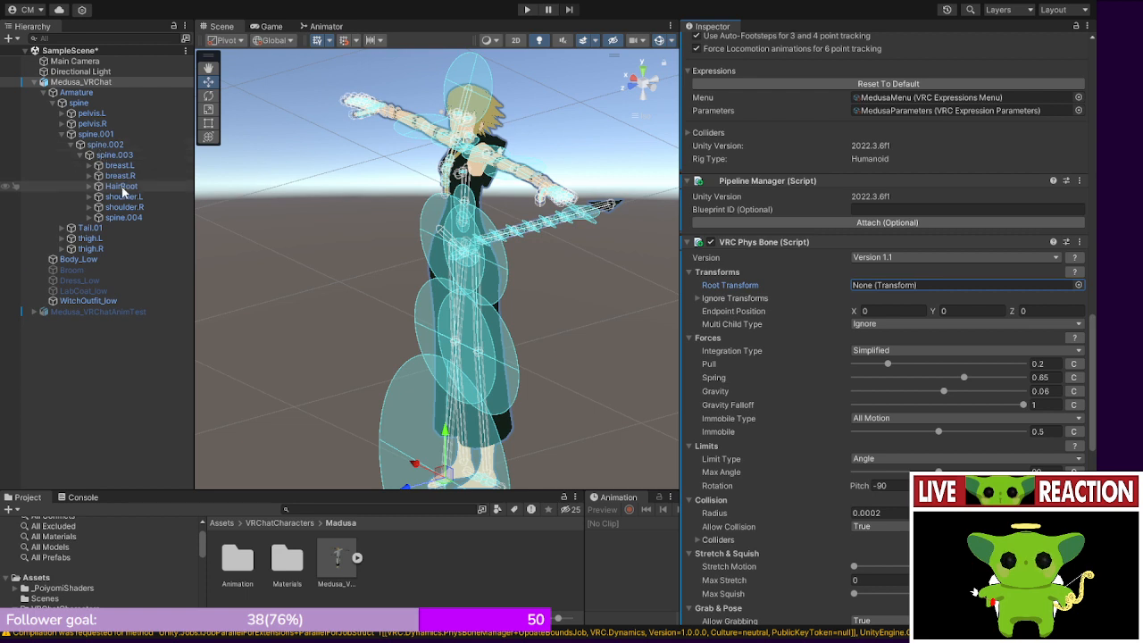
left_click_drag(120, 187, 887, 284)
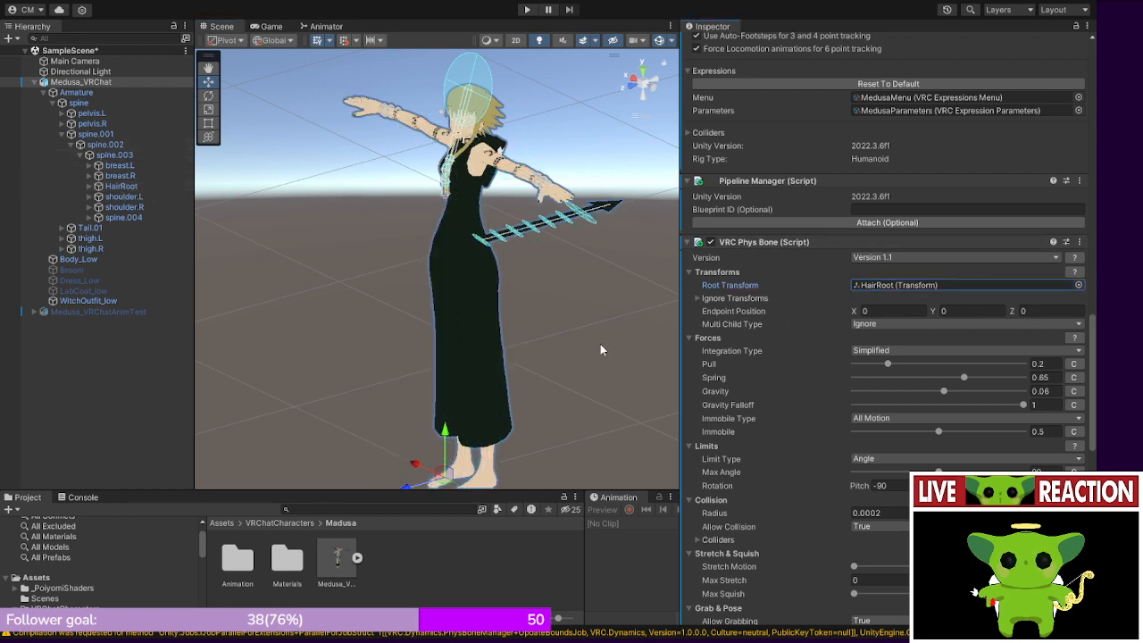
- Run Play mode, return to the Scene view and move the spine bone around to test the hair and tail physics
left_click(527, 10)
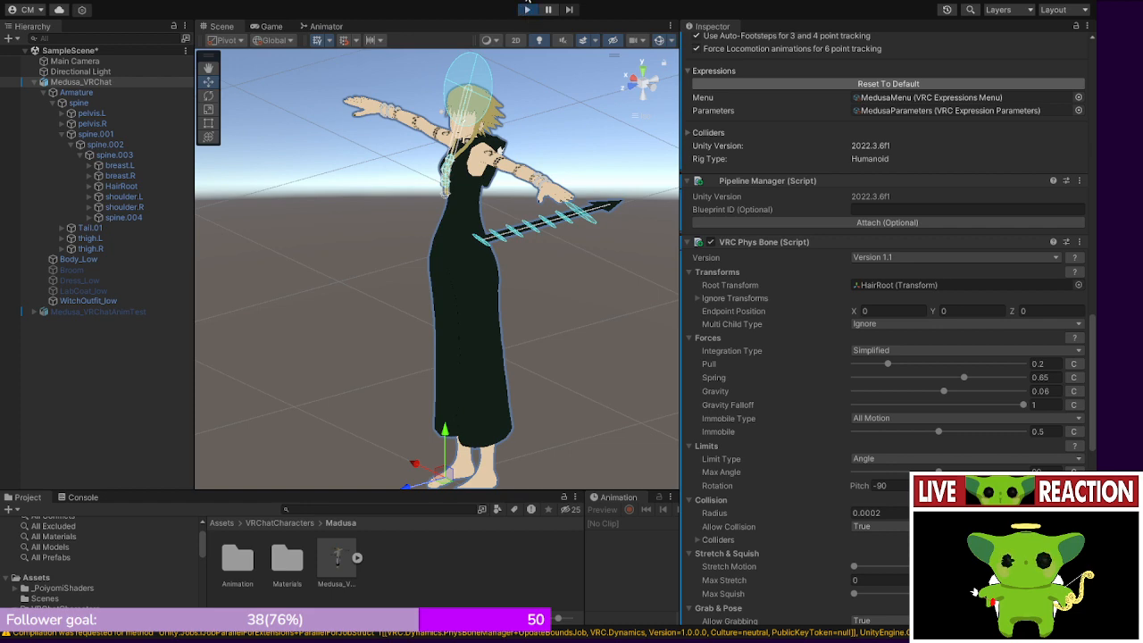
left_click(223, 27)
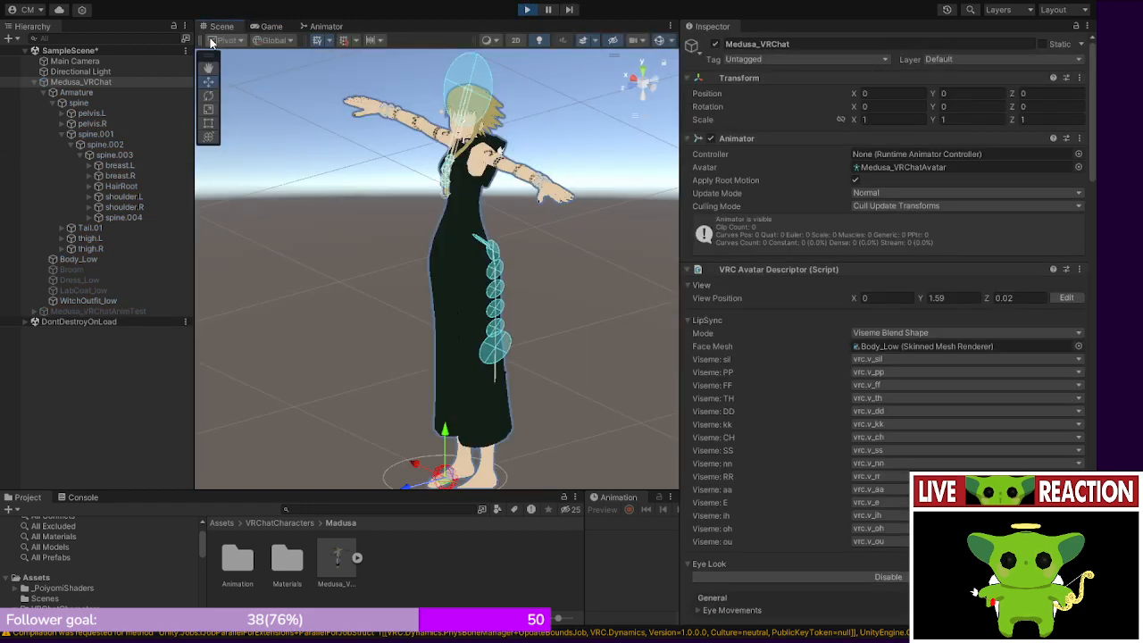
left_click(79, 104)
left_click(418, 247)
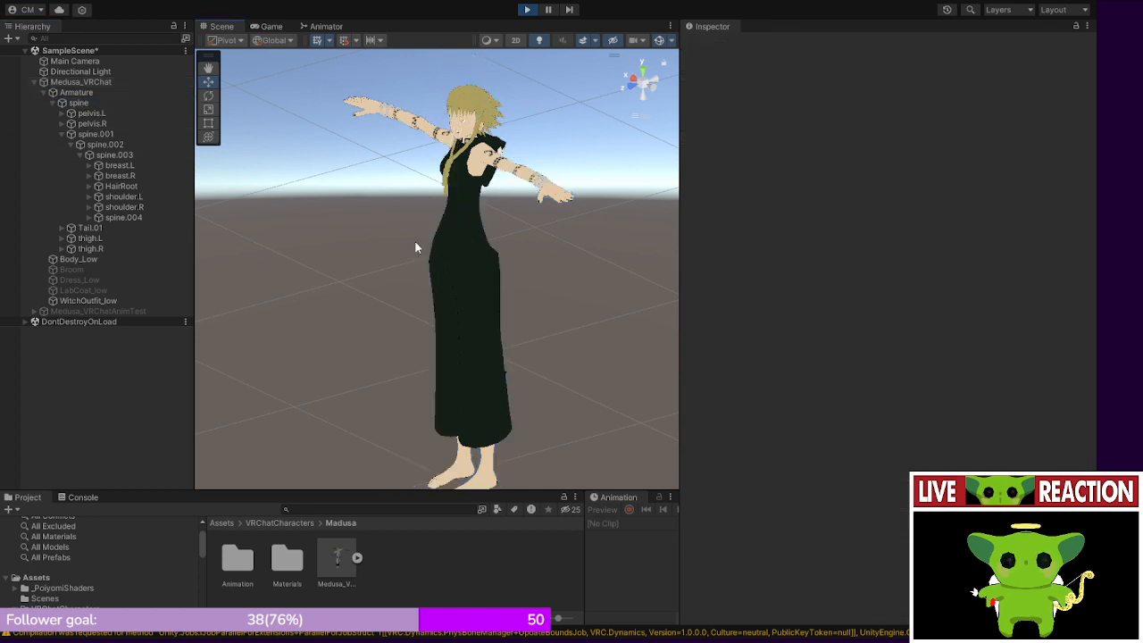
left_click(136, 134)
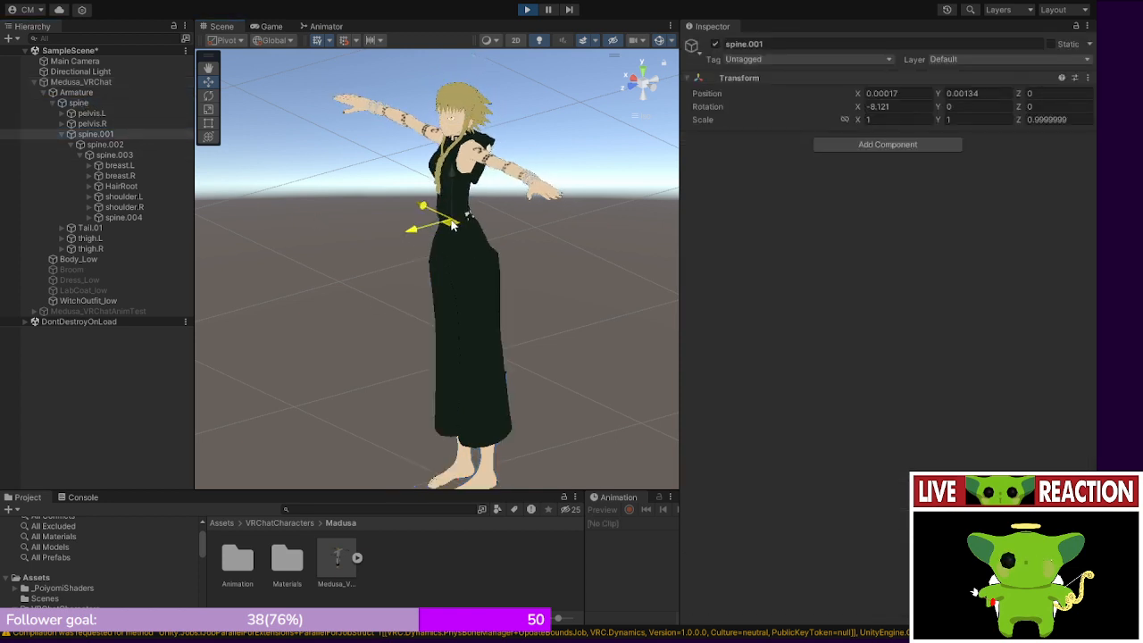
left_click(99, 104)
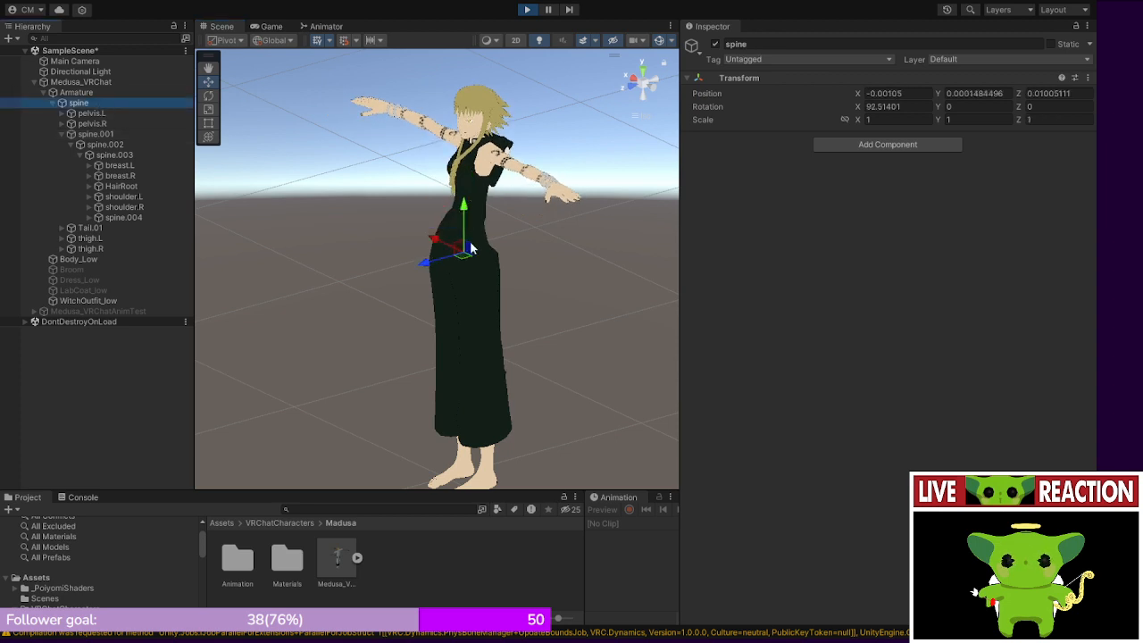
left_click_drag(436, 260, 399, 294)
right_click_drag(486, 273, 437, 272)
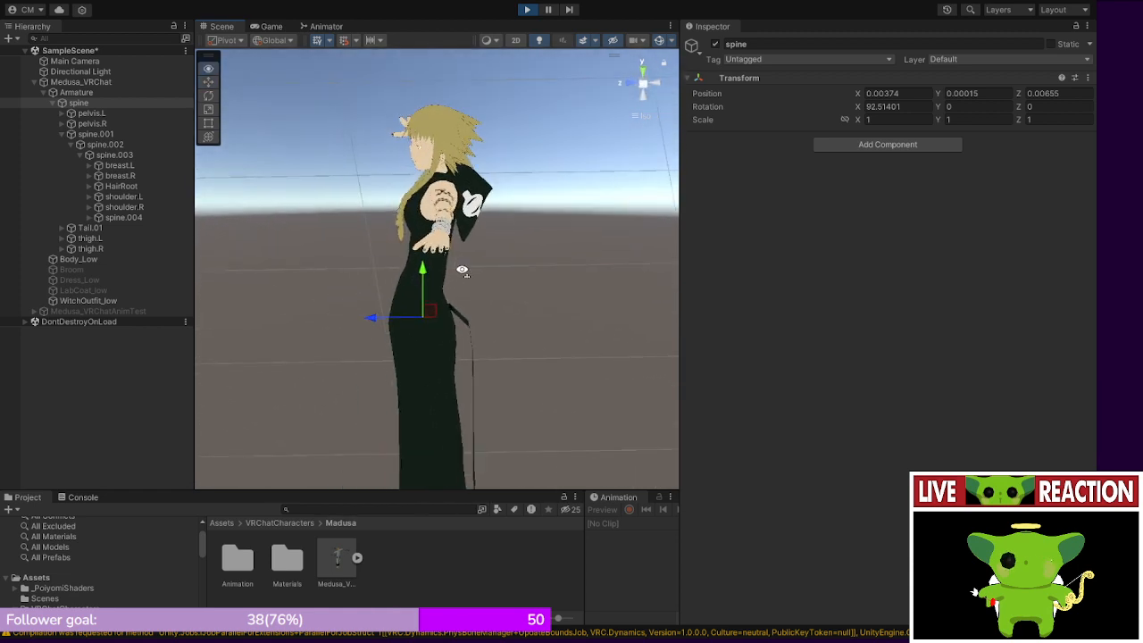
- Restart Play mode and pull the spine bone around in the Scene view, checking the hair and tail from the side
left_click(535, 10)
left_click(535, 10)
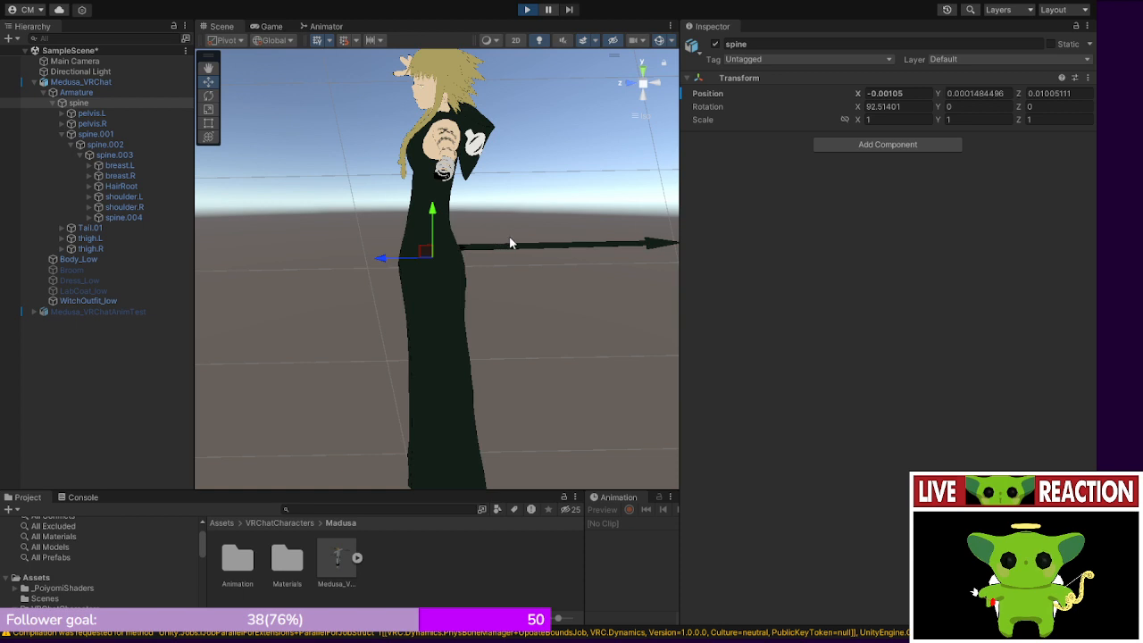
left_click(222, 26)
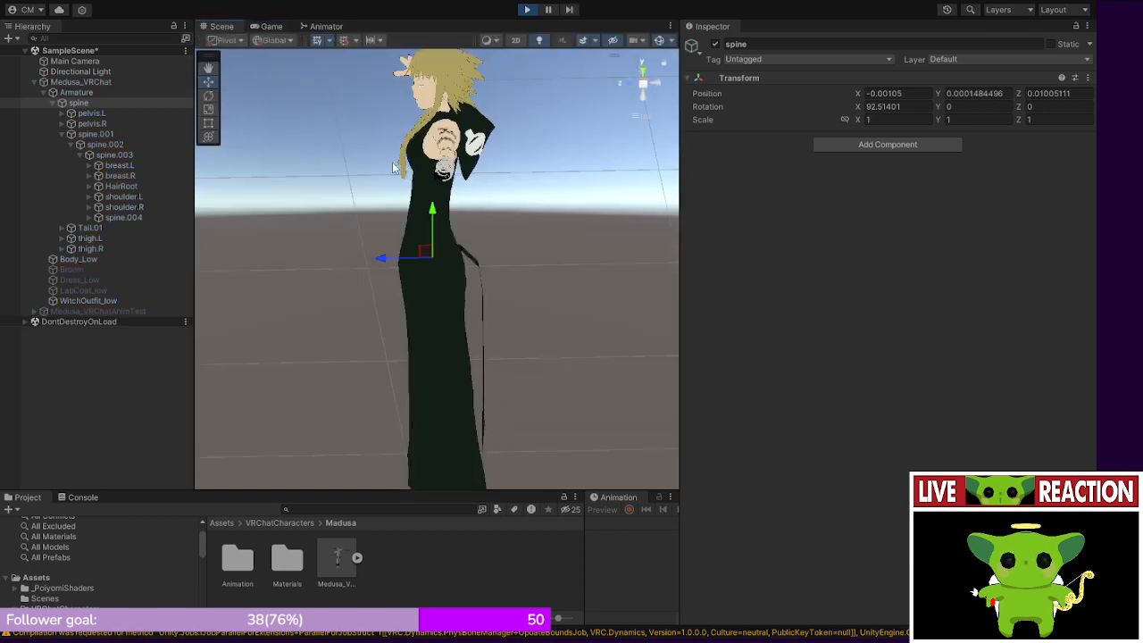
right_click_drag(403, 180, 397, 256)
left_click_drag(393, 275, 379, 306)
mouse_move(428, 291)
right_mouse_down()
mouse_move(396, 289)
mouse_move(497, 297)
mouse_move(424, 283)
right_mouse_up()
left_click_drag(360, 301, 256, 193)
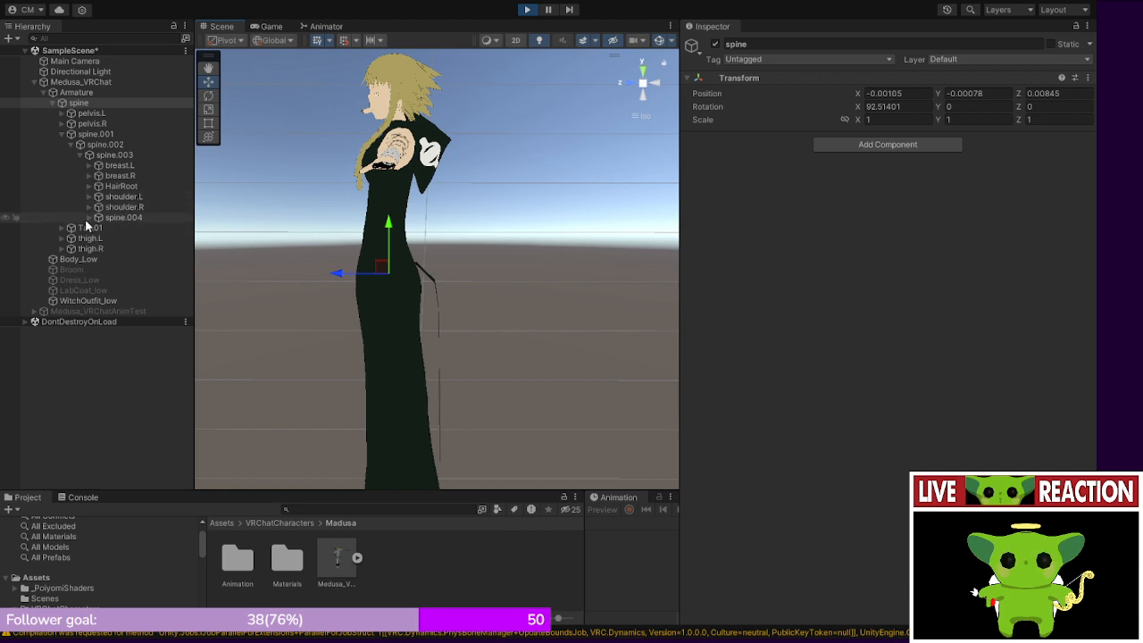
- Test the hair by tilting the spine.006 bone under spine.005 back to an X rotation of -56.94
left_click(88, 218)
left_click(98, 229)
left_click(146, 238)
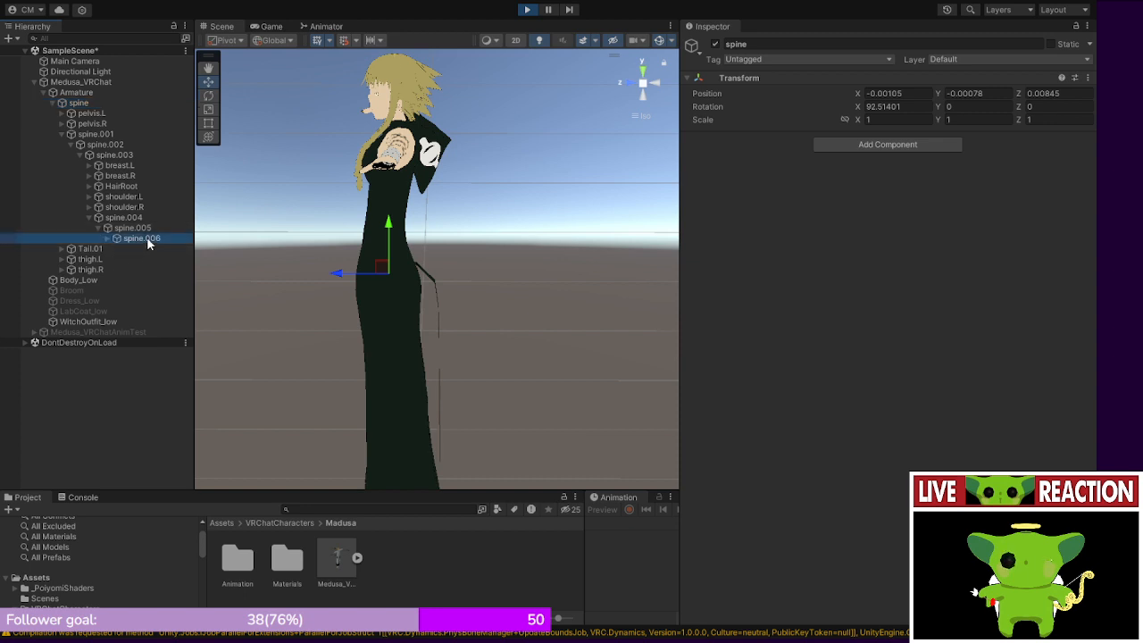
left_click_drag(401, 204, 530, 133, "alt")
left_click(643, 83)
left_click(643, 83)
middle_click_drag(530, 133, 550, 167)
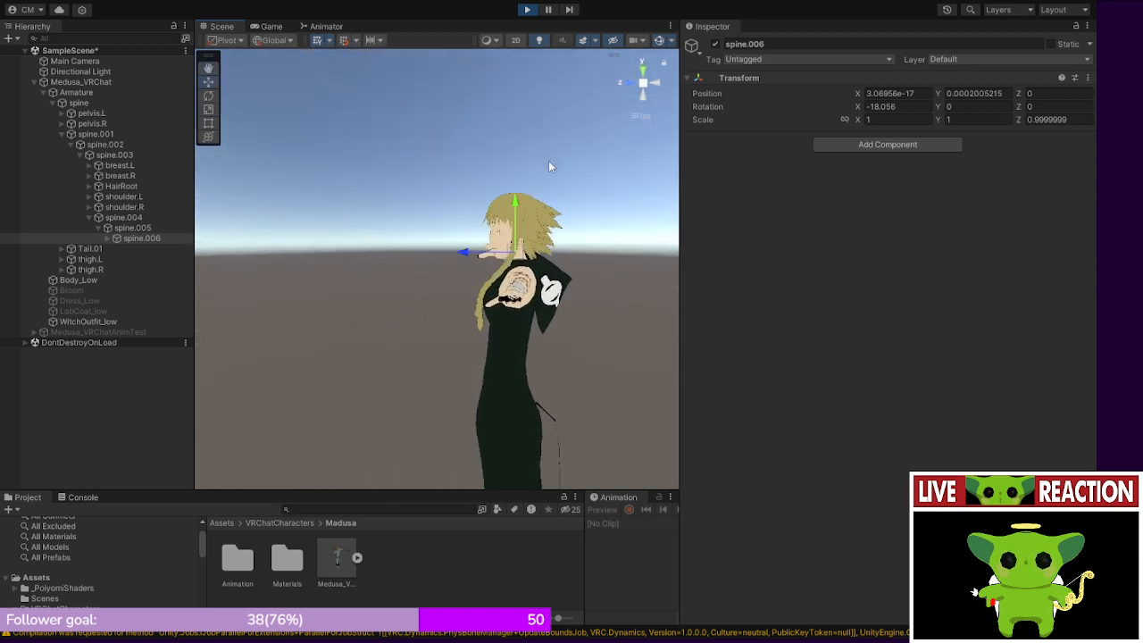
left_click_drag(550, 167, 457, 215, "alt")
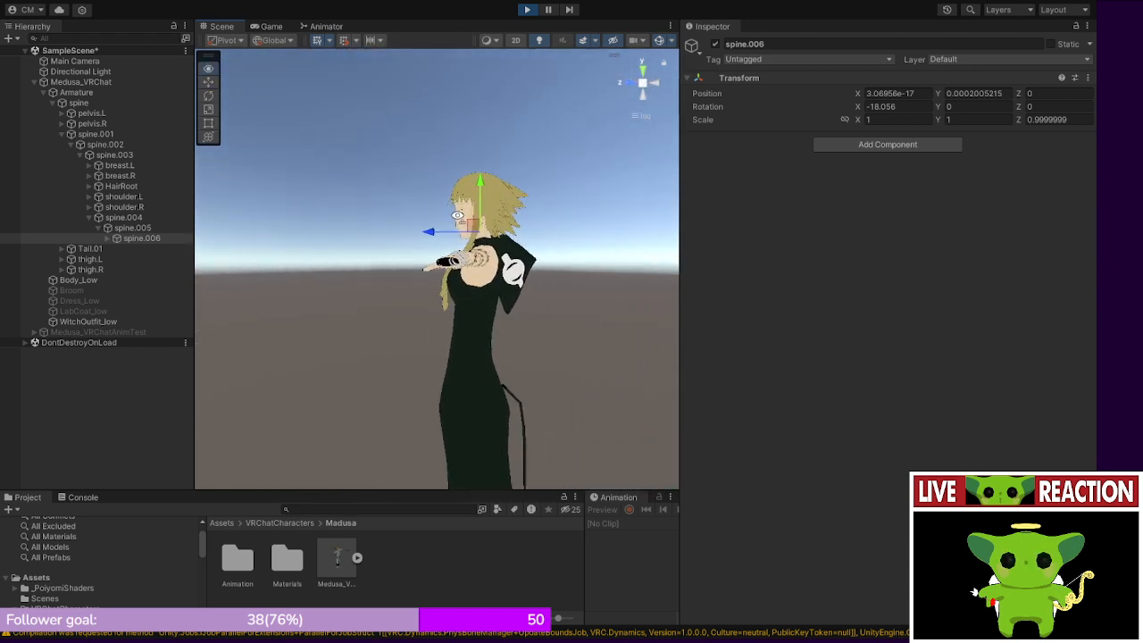
left_click(855, 105)
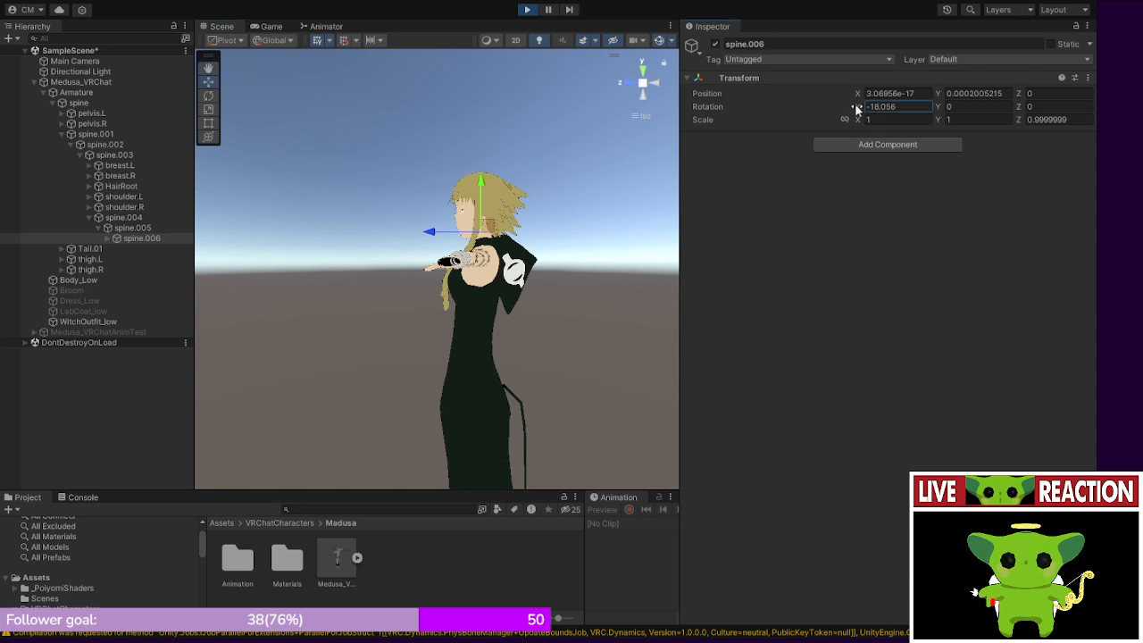
left_click_drag(780, 92, 14, 104)
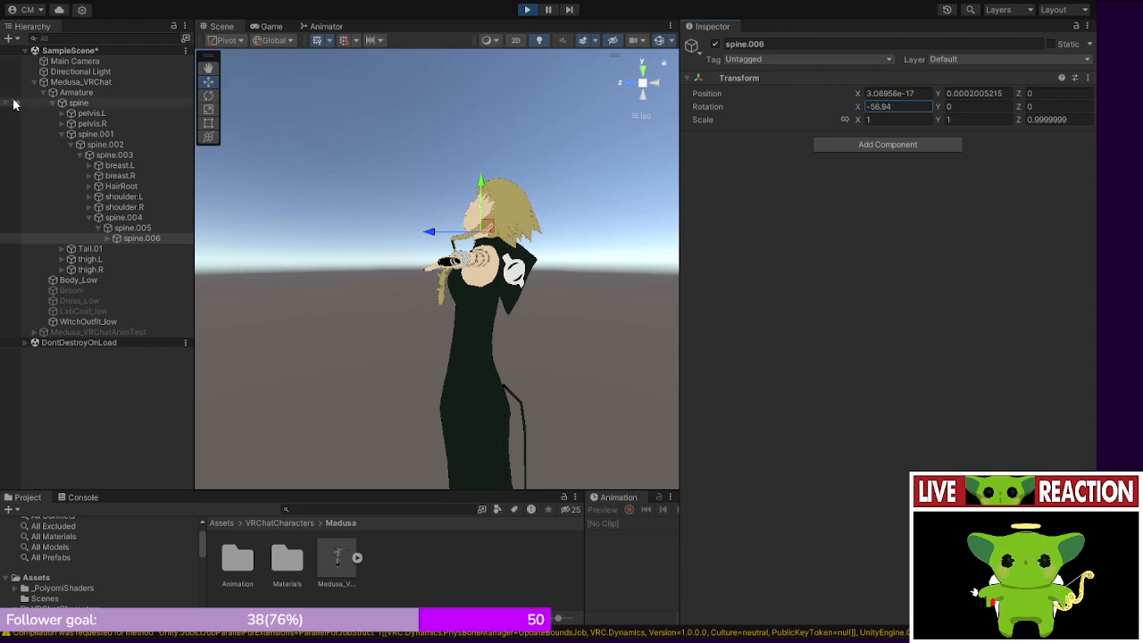
- Inspect the braid up close, and tilt spine.006 forward to an X rotation of 27 to check for clipping
right_click_drag(352, 211, 563, 273)
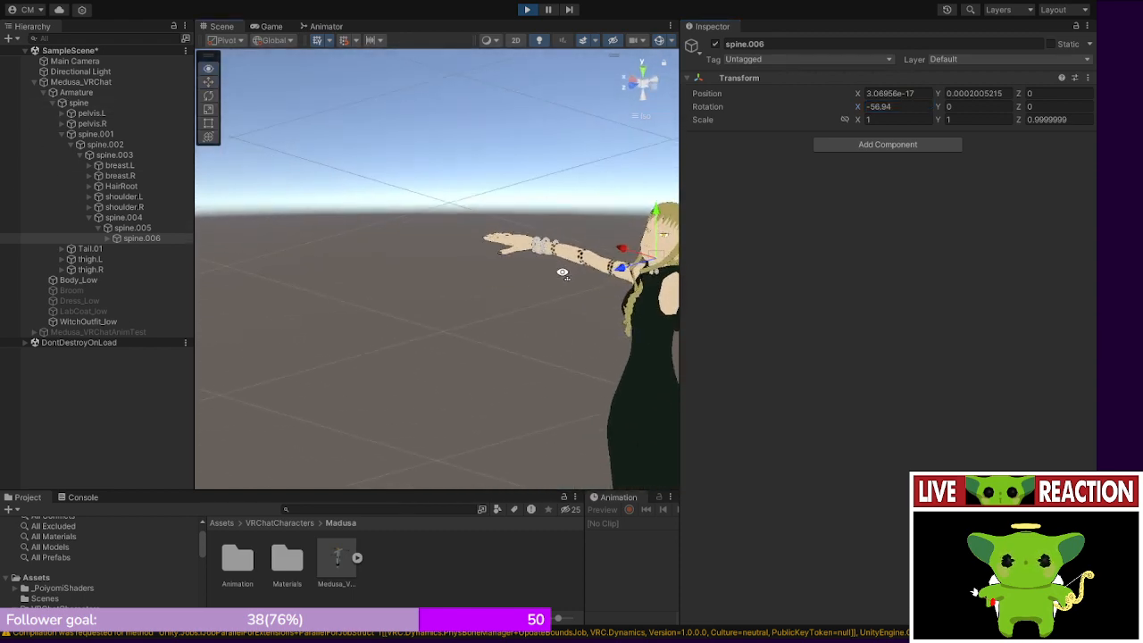
middle_click_drag(584, 284, 554, 283)
scroll(553, 283, "up", 10)
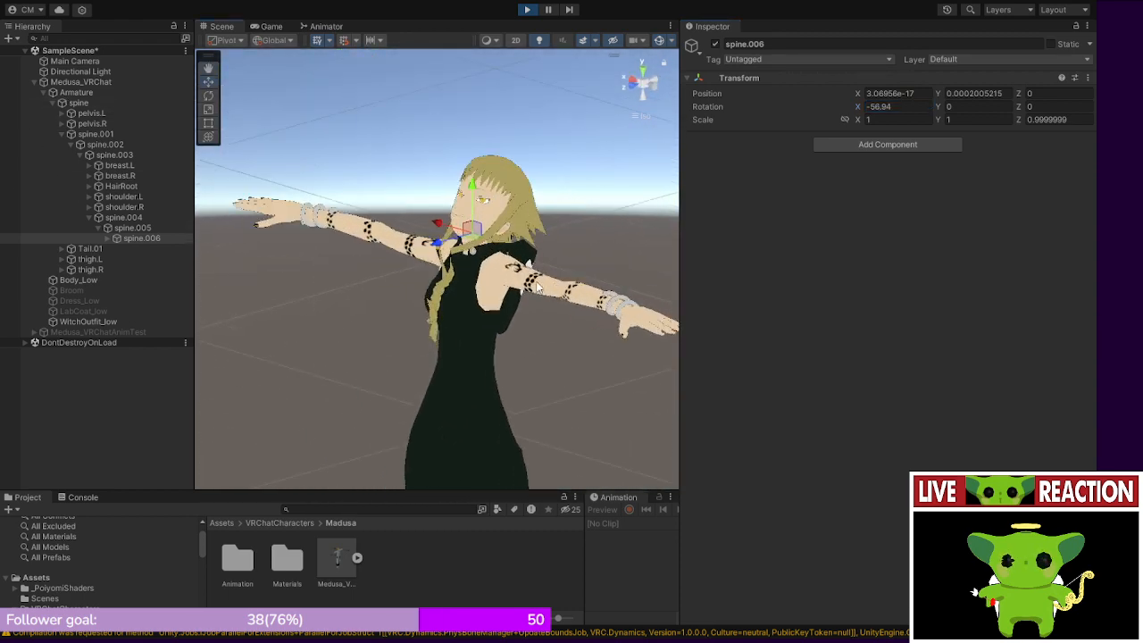
left_click_drag(563, 282, 367, 226, "alt")
scroll(389, 182, "up", 3)
scroll(389, 235, "up", 3)
middle_click_drag(370, 225, 398, 242)
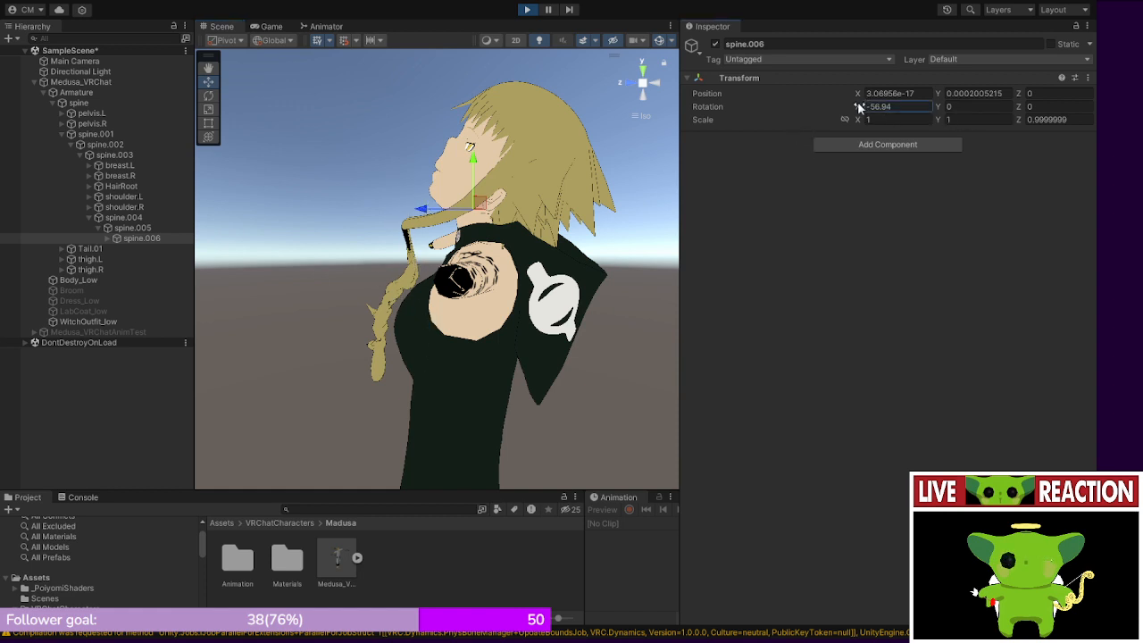
left_click_drag(857, 107, 43, 125)
right_click_drag(439, 245, 536, 313)
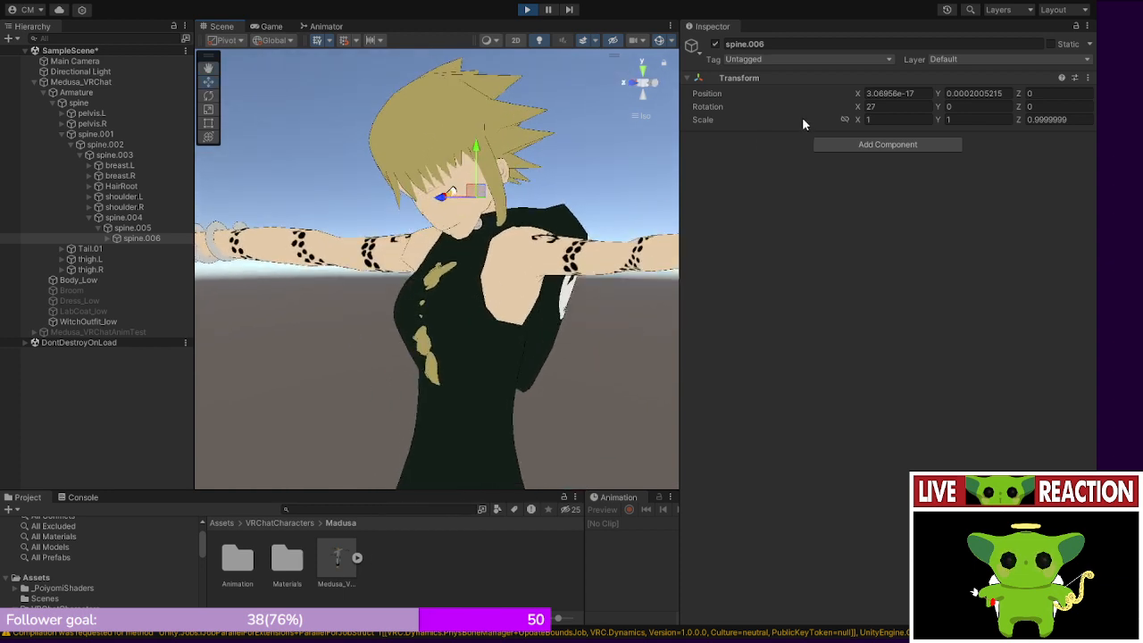
right_click_drag(601, 200, 566, 215)
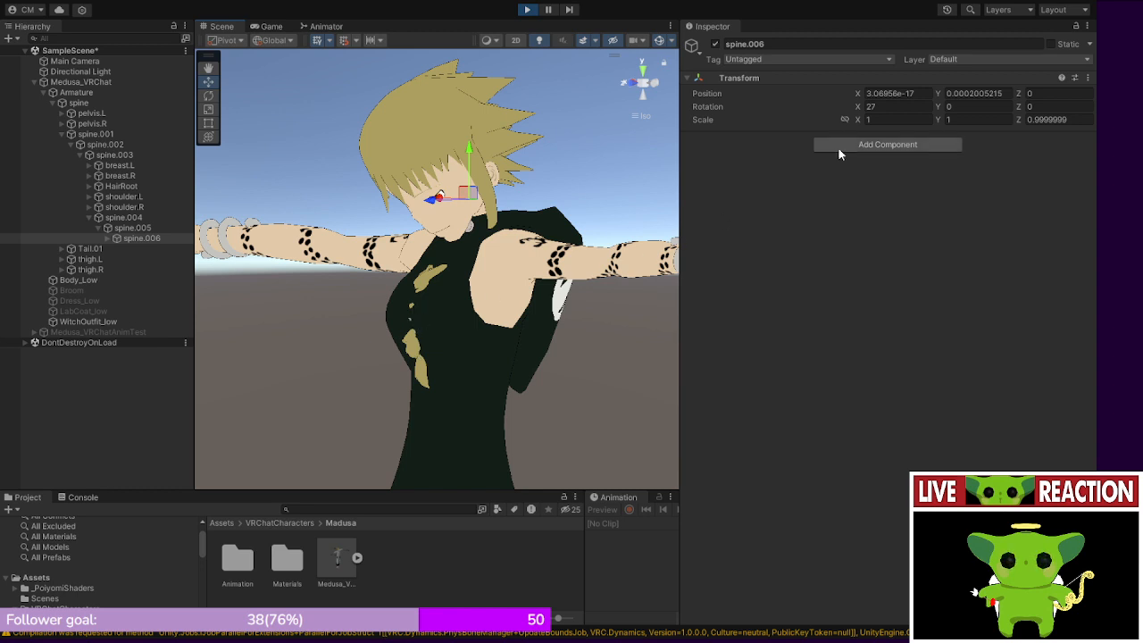
- Set spine.006's X rotation to -3 and to the extreme -104.4, checking how the braid deforms
left_click_drag(859, 106, 773, 117)
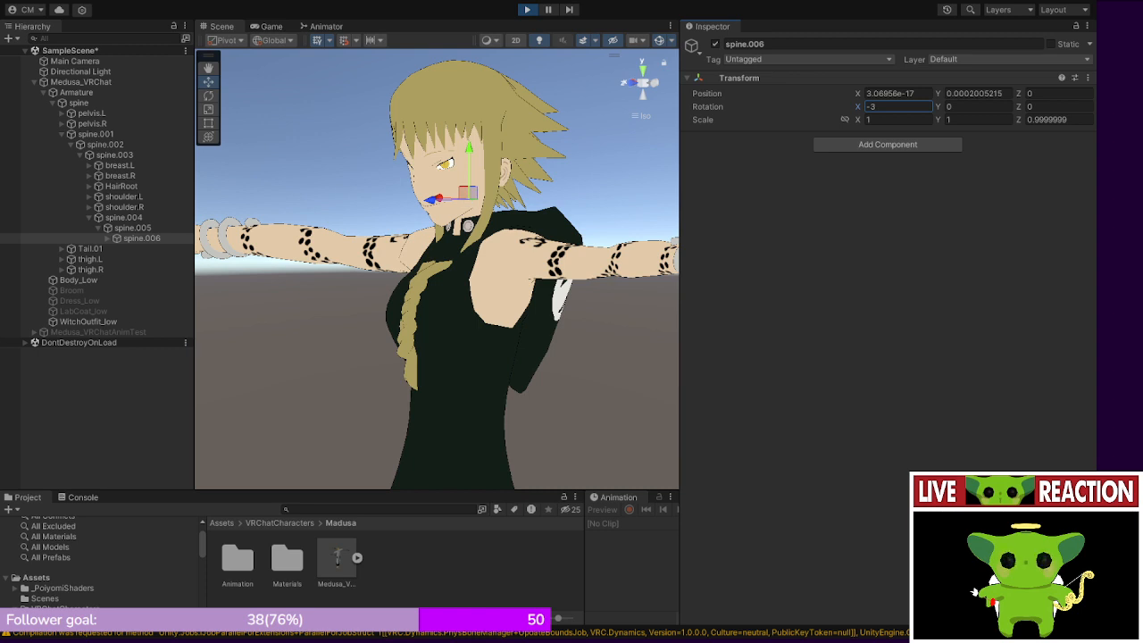
right_click_drag(551, 328, 500, 305)
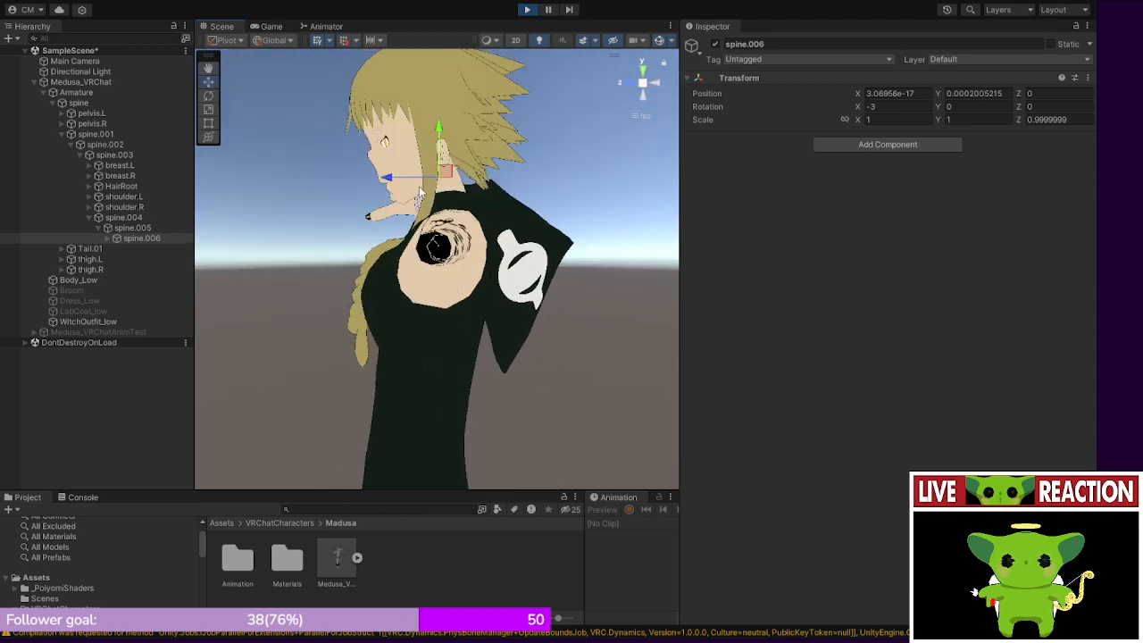
left_click_drag(859, 110, 443, 210)
mouse_move(372, 245)
middle_mouse_down()
mouse_move(439, 215)
mouse_move(388, 236)
mouse_move(317, 317)
mouse_move(326, 242)
mouse_move(389, 281)
mouse_move(366, 254)
middle_mouse_up()
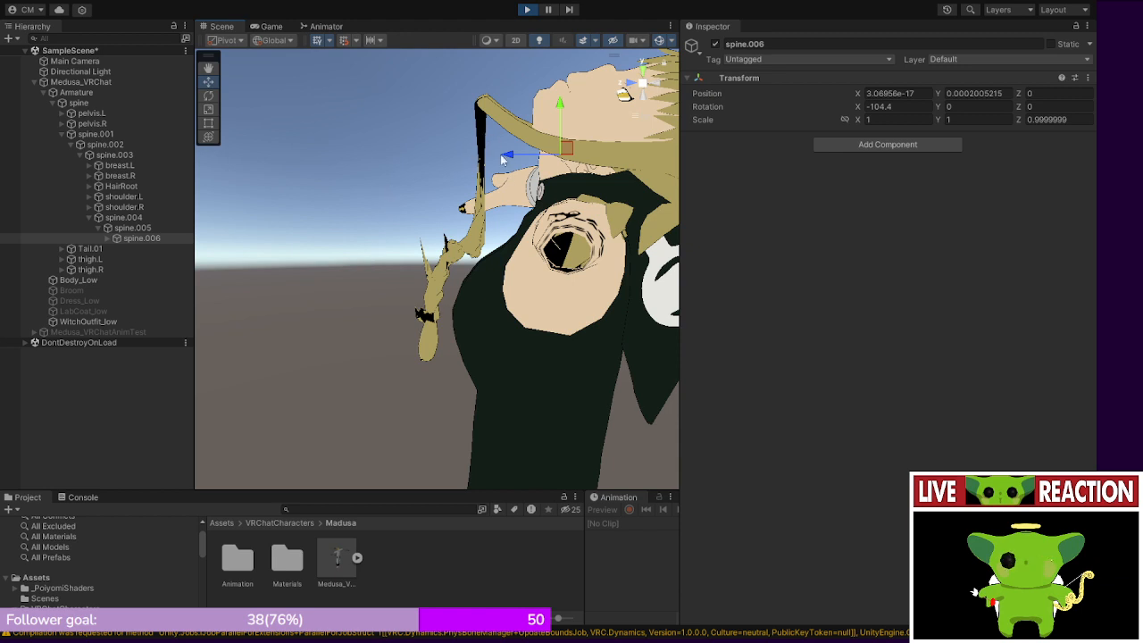
middle_click_drag(527, 219, 409, 212)
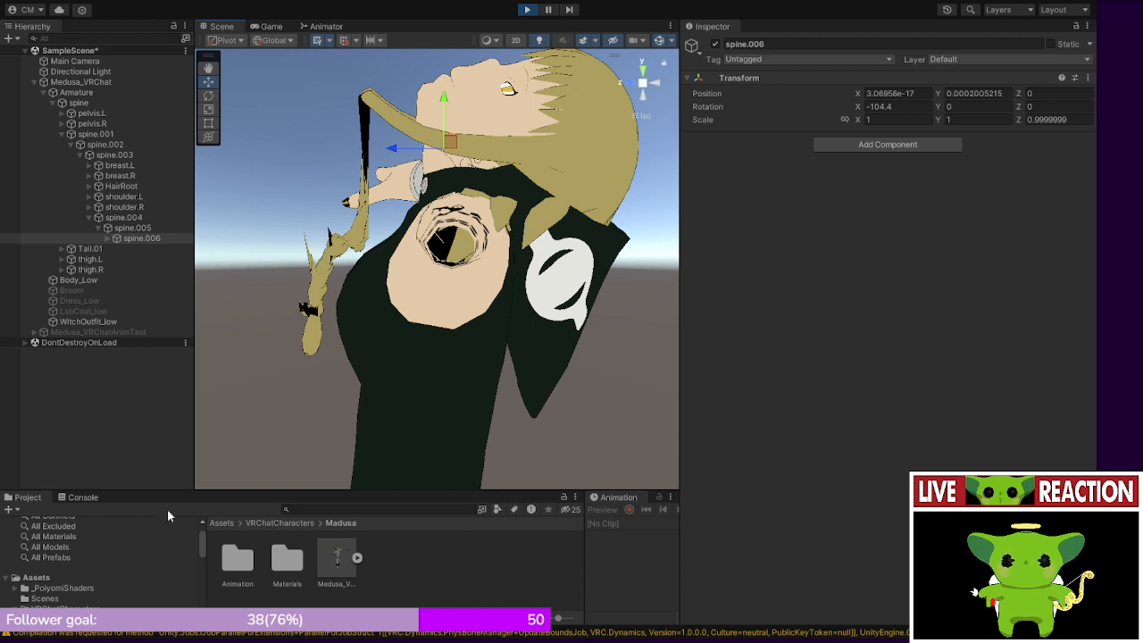
- Set the Hood Detail up/down and Hood Up/Down blendshapes of WitchOutfit_low to 100
scroll(71, 543, "down", 3)
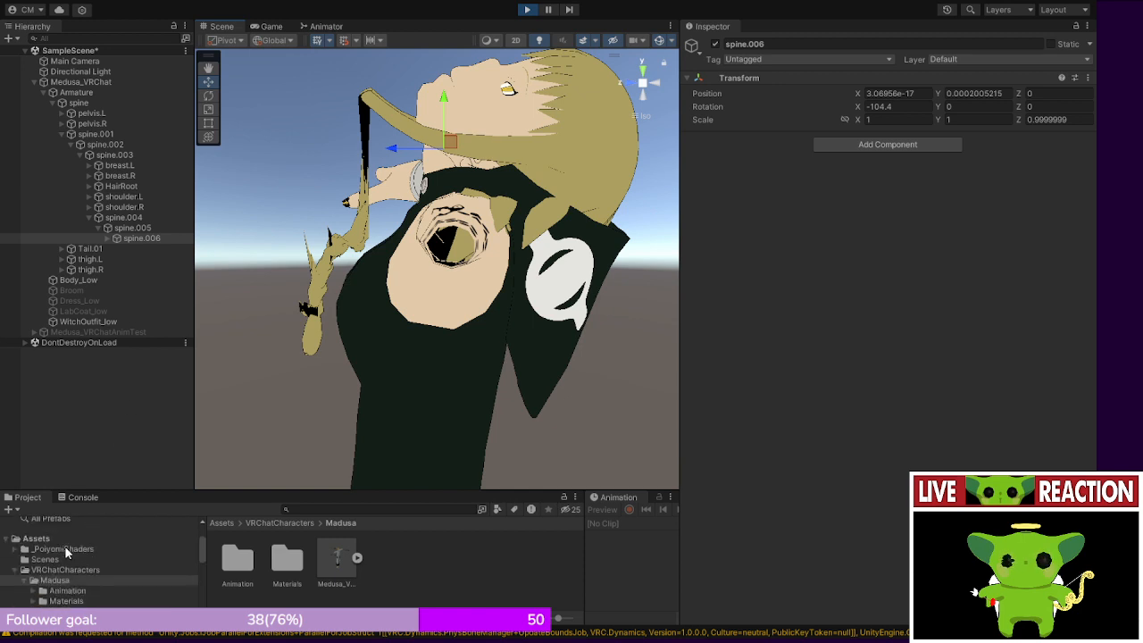
scroll(64, 546, "down", 6)
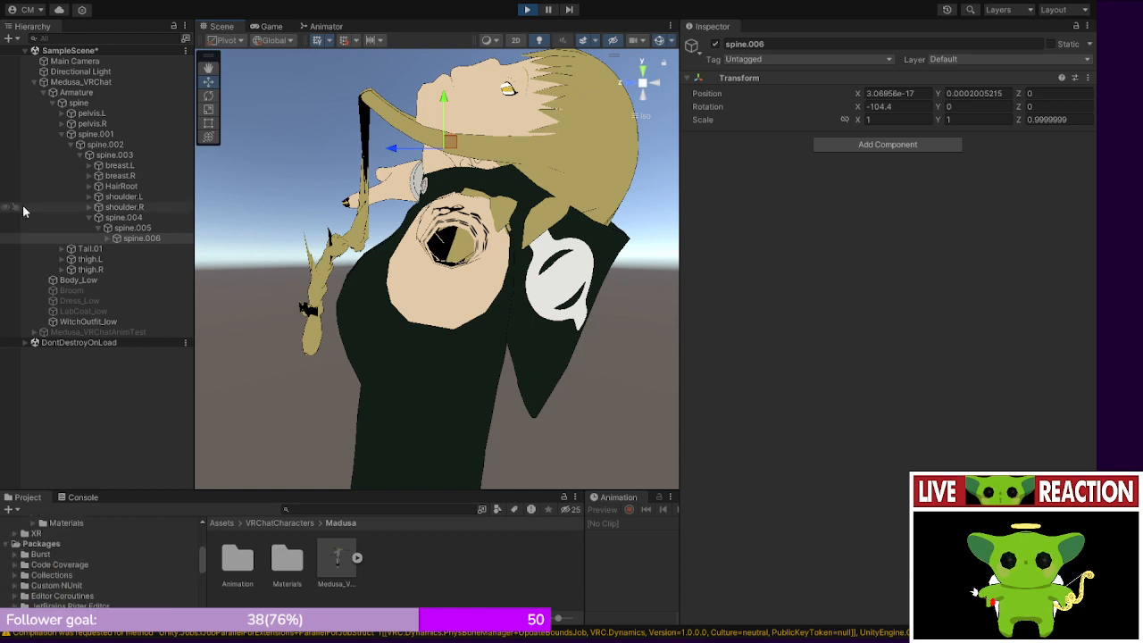
left_click(78, 93)
left_click(85, 82)
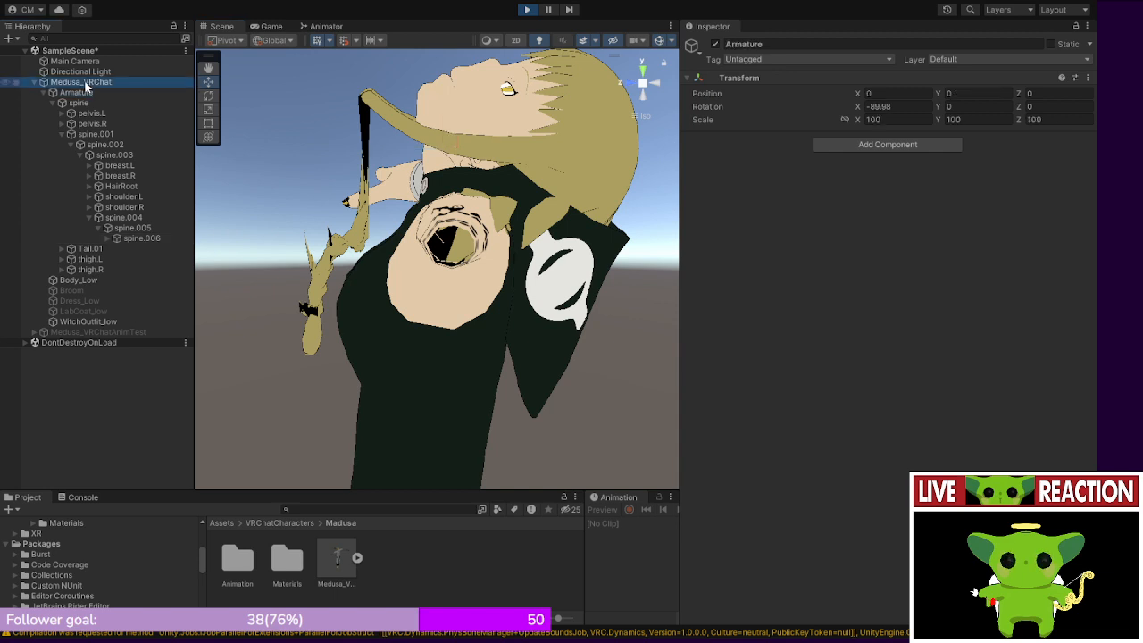
scroll(785, 314, "down", 5)
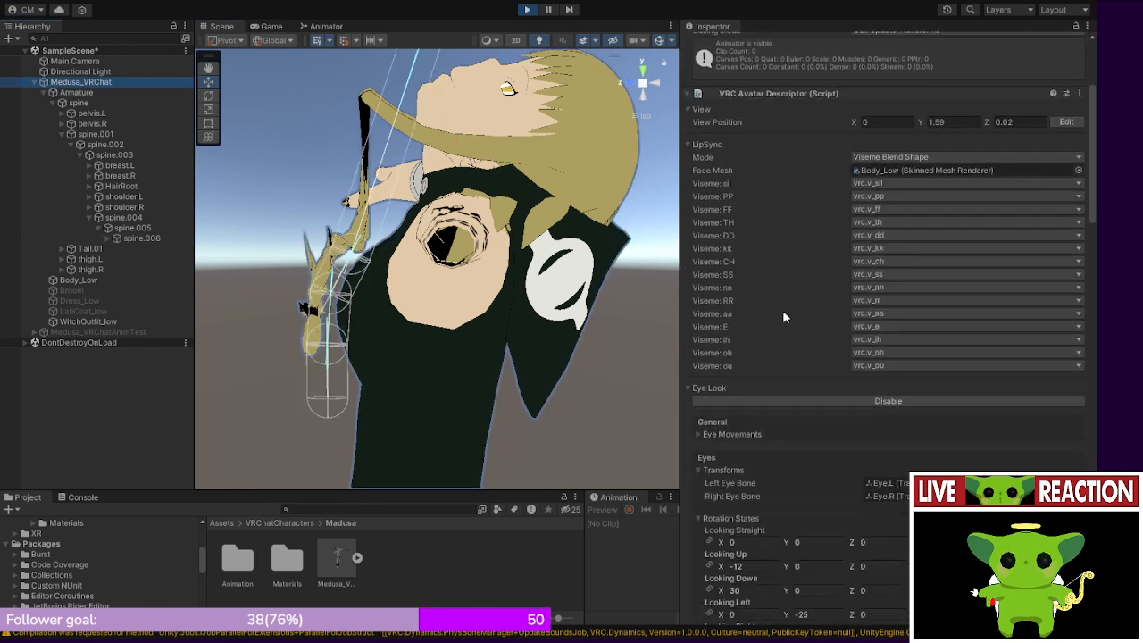
left_click(75, 323)
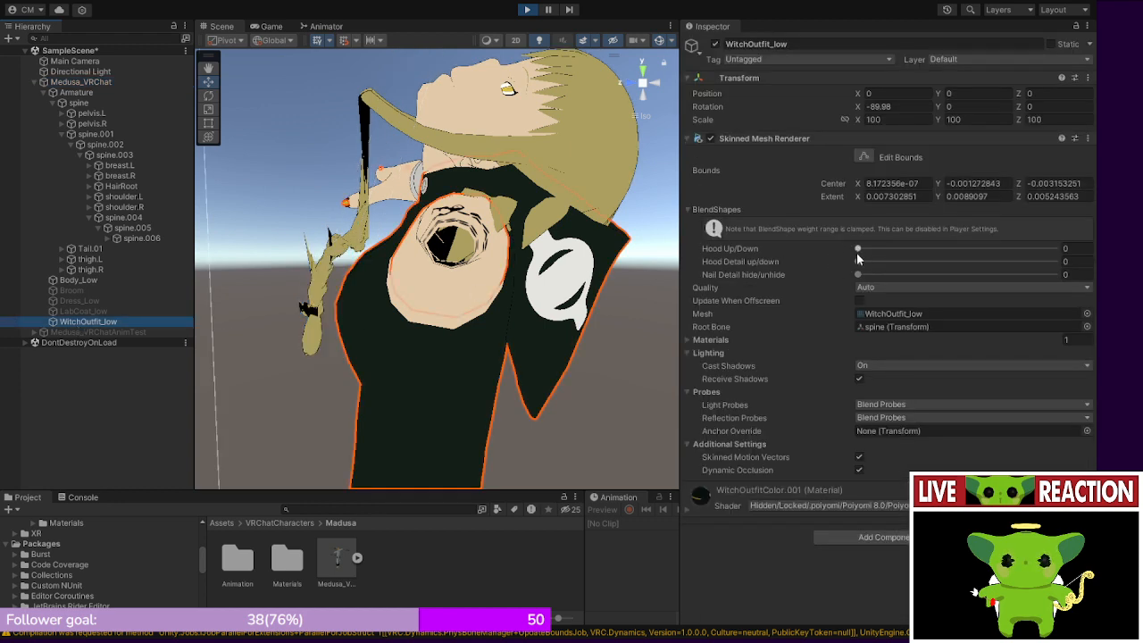
left_click_drag(856, 258, 1056, 261)
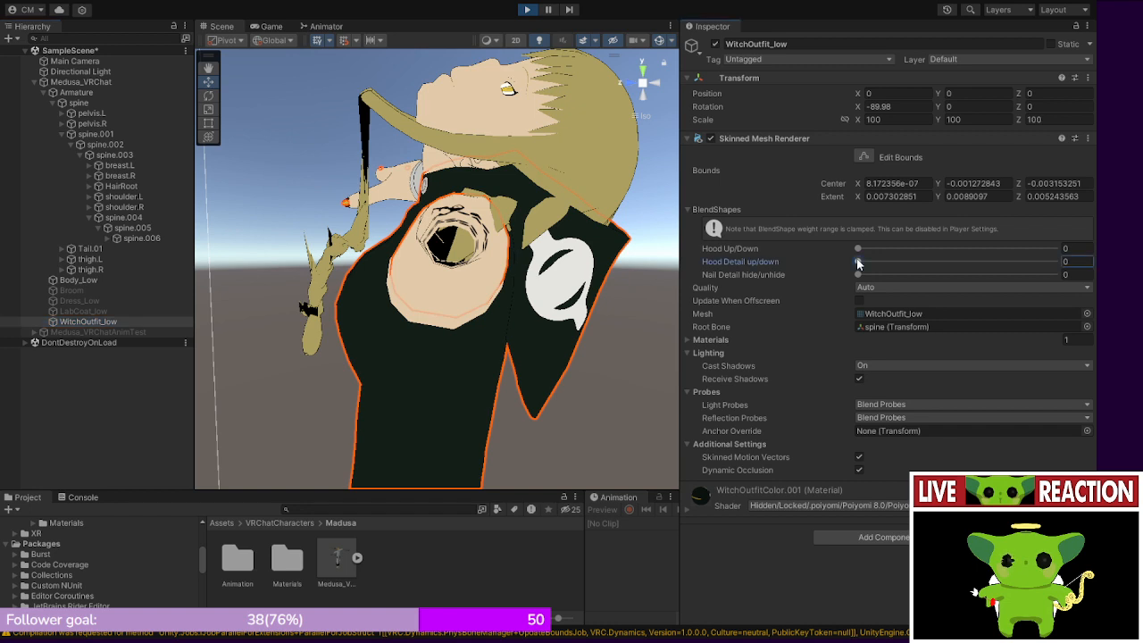
left_click_drag(858, 249, 1055, 248)
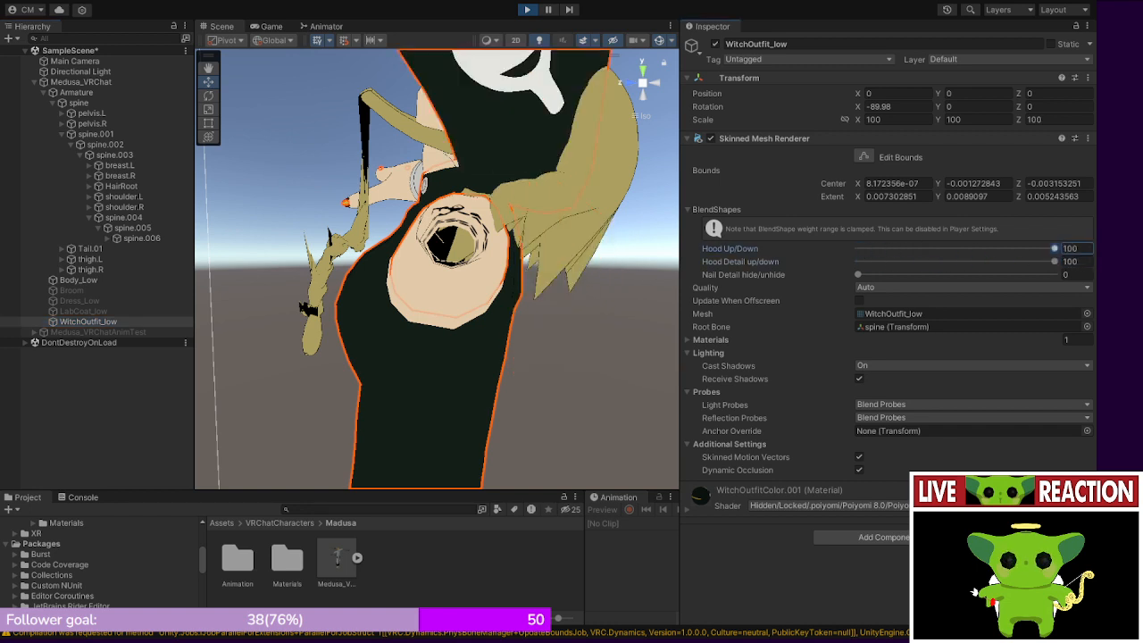
- Set WitchOutfit_low's Nail Detail hide/unhide blendshape to 0 and inspect the raised hood and braid from several sides
left_click_drag(858, 274, 599, 272)
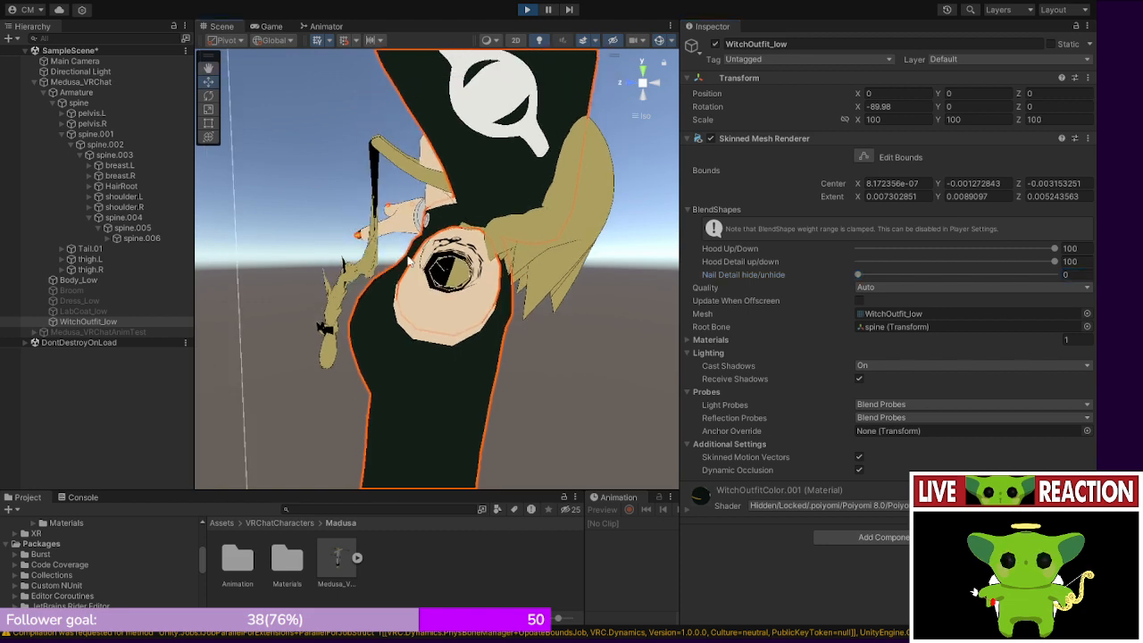
left_click(536, 310)
left_click_drag(536, 310, 656, 306, "alt")
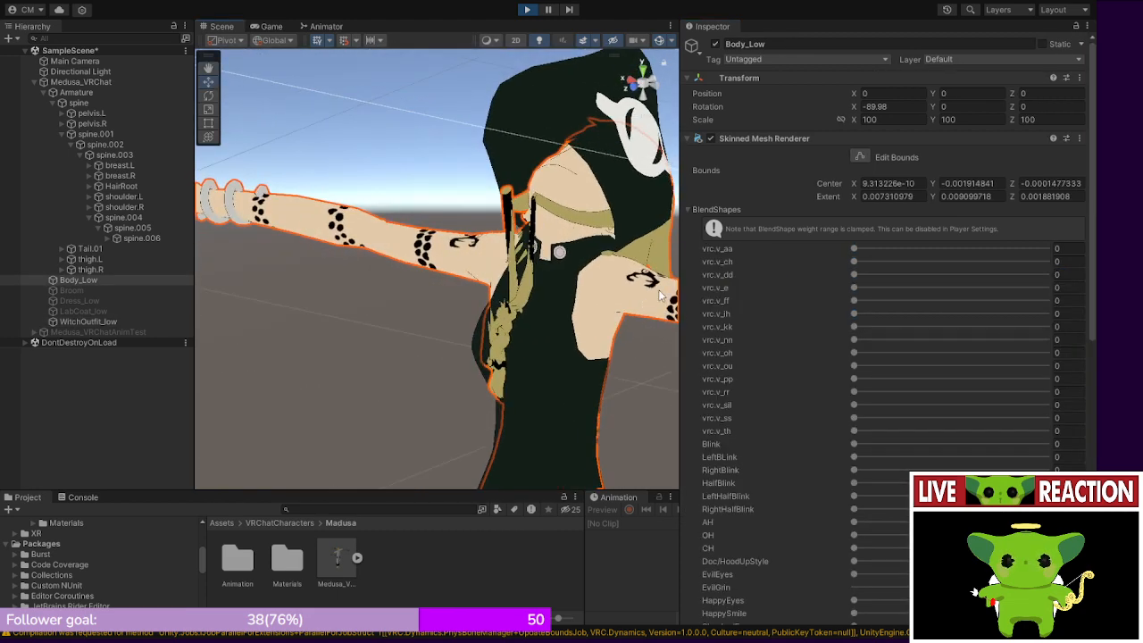
left_click_drag(577, 242, 390, 296, "alt")
middle_click_drag(390, 295, 409, 295)
left_click_drag(409, 295, 469, 295, "alt")
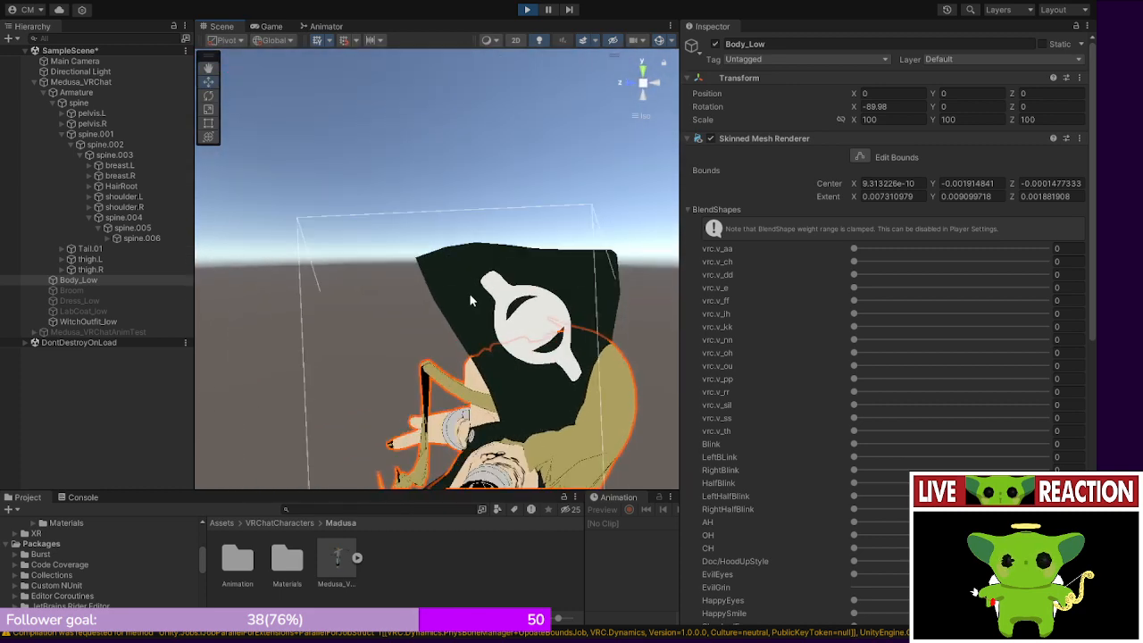
middle_click_drag(471, 298, 449, 255)
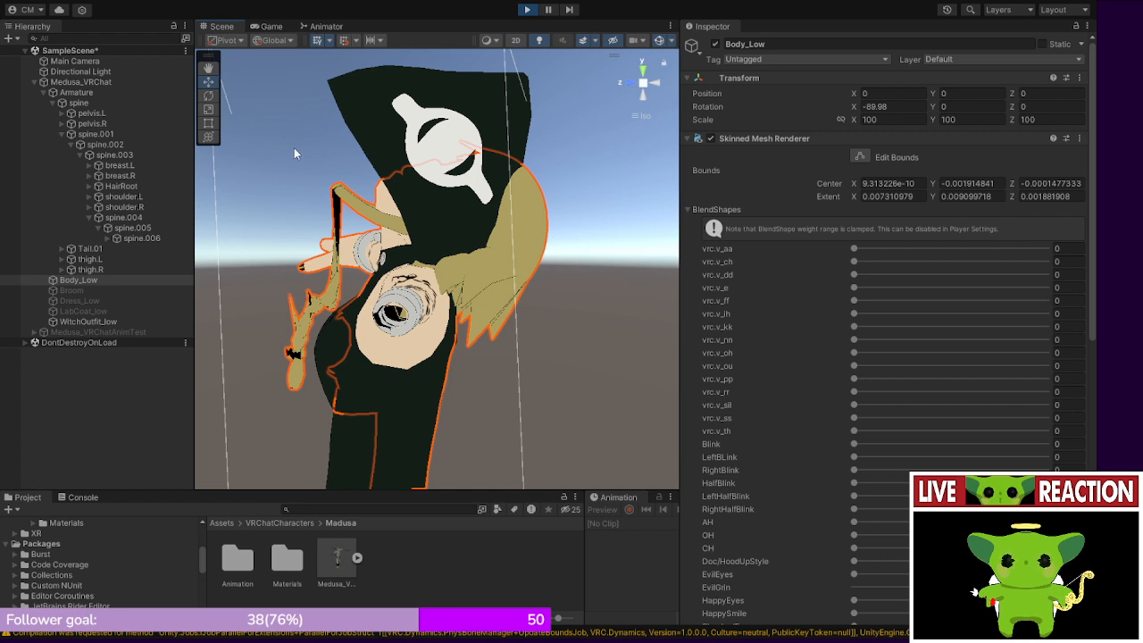
middle_click_drag(293, 147, 352, 165)
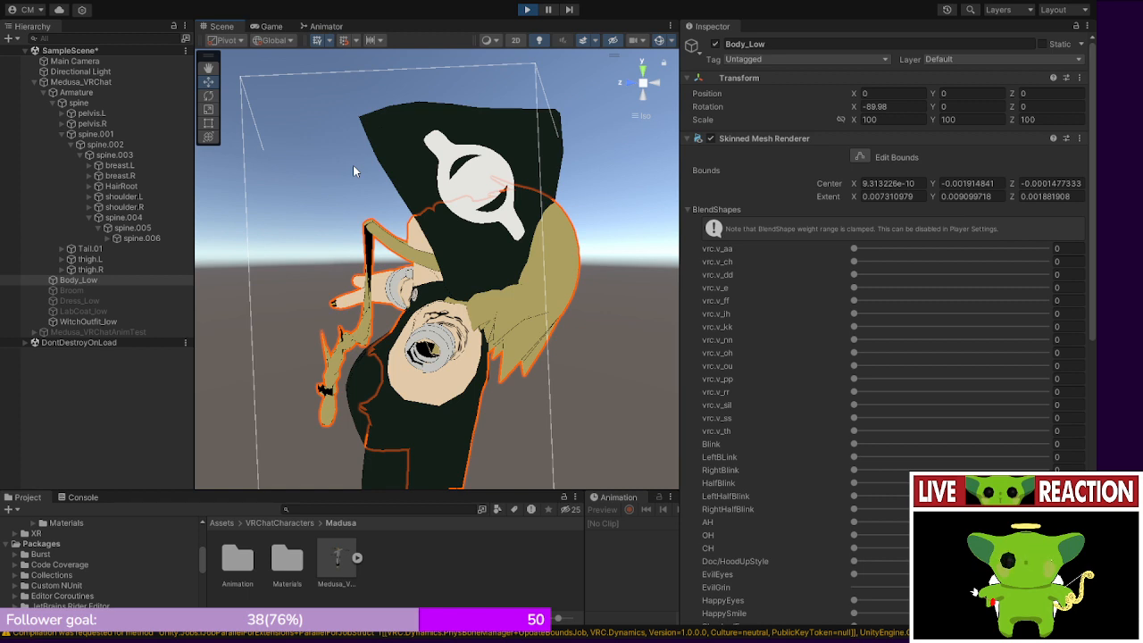
middle_click_drag(338, 198, 403, 240)
right_click_drag(403, 240, 502, 273)
middle_click_drag(355, 213, 396, 232)
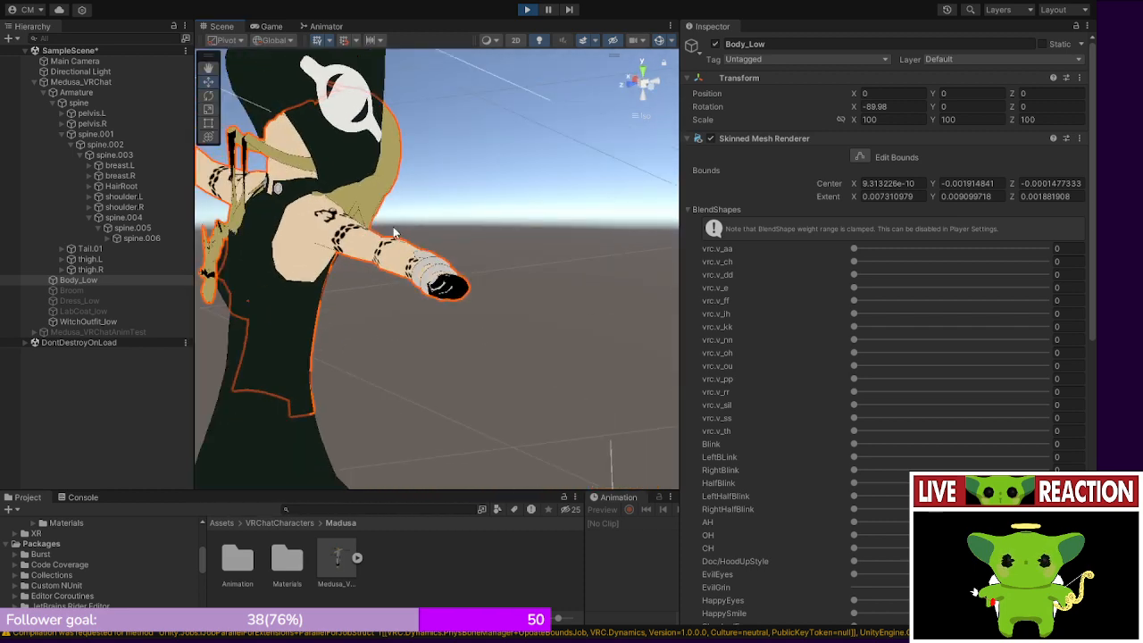
right_click_drag(395, 232, 517, 236)
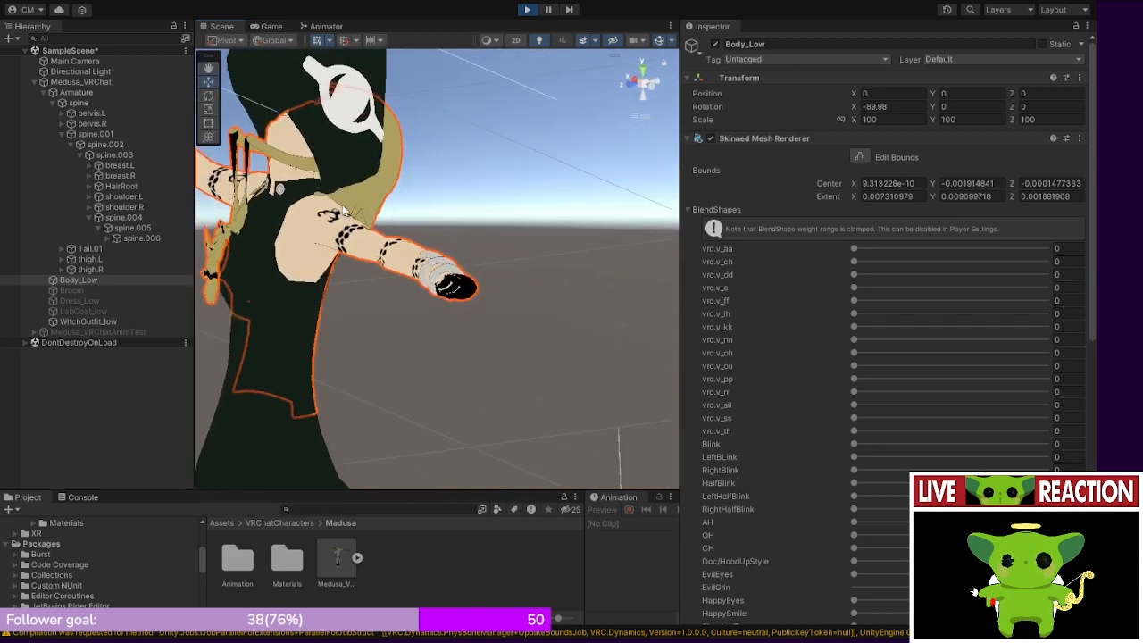
middle_click_drag(343, 192, 469, 246)
right_click_drag(469, 245, 362, 221)
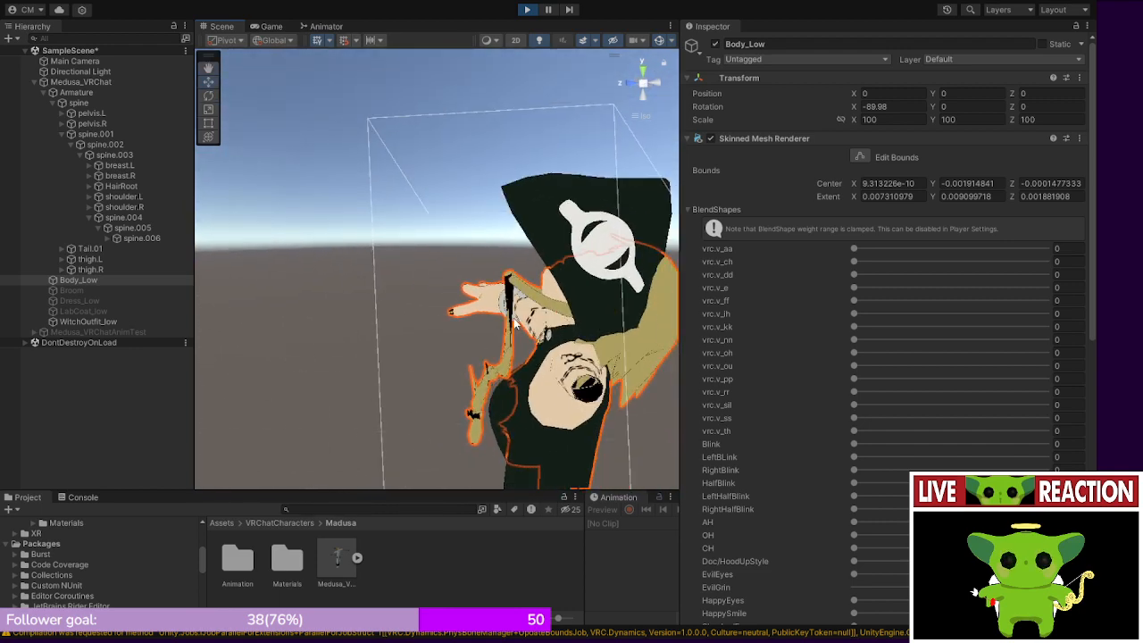
- Tilt spine.006 to X rotations of -55.86 and -94.8, checking from several angles how the hair clips through the raised hood
left_click(78, 103)
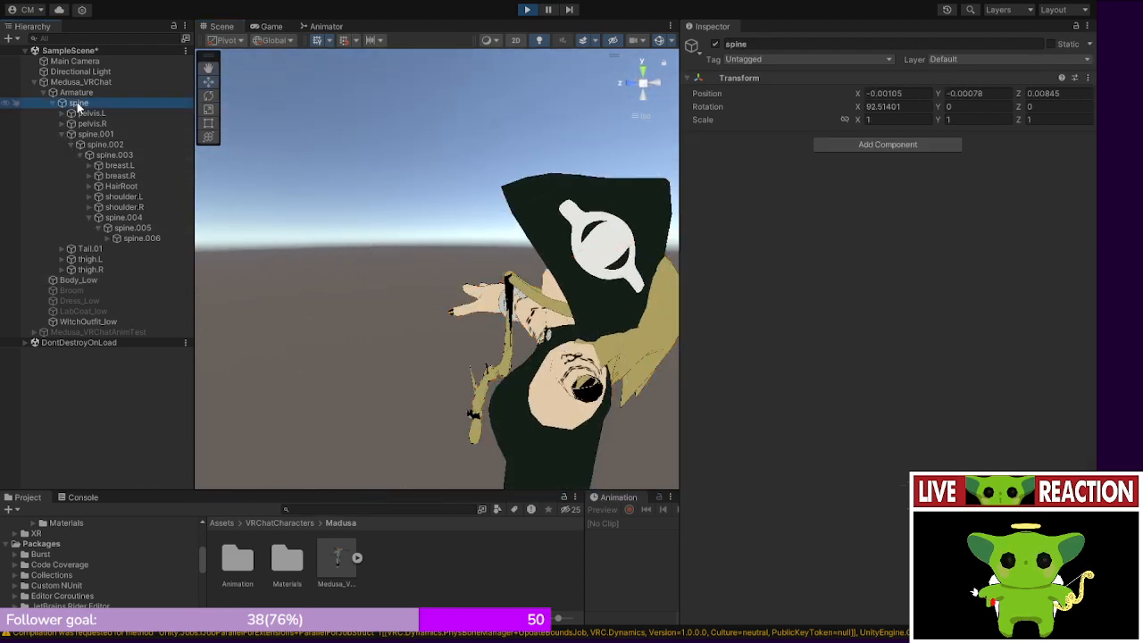
left_click(138, 239)
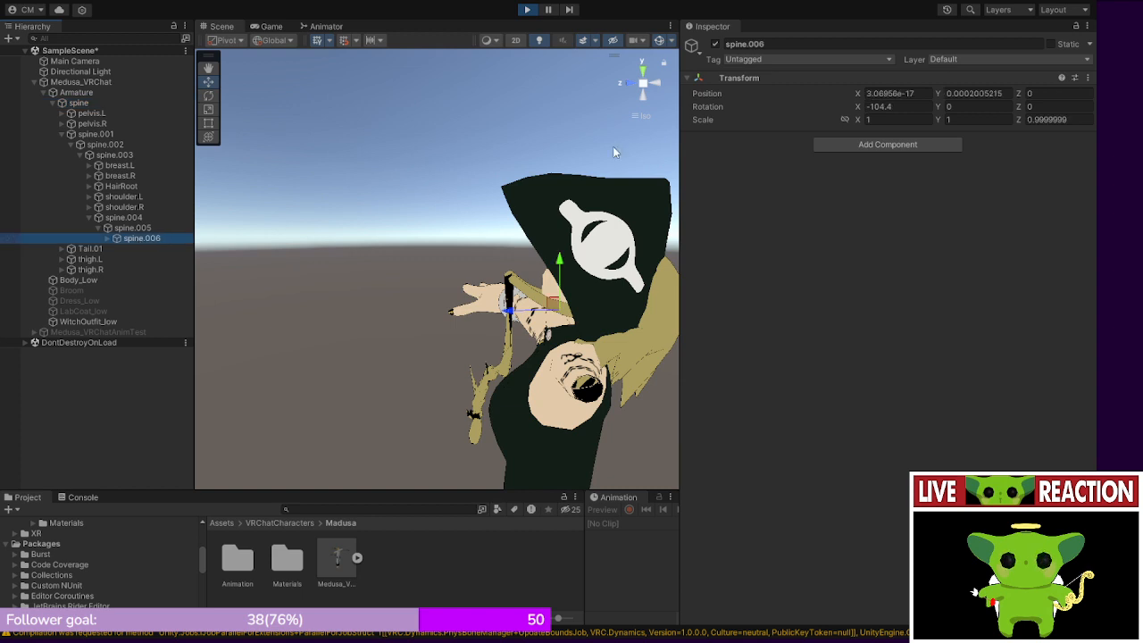
left_click_drag(859, 108, 185, 152)
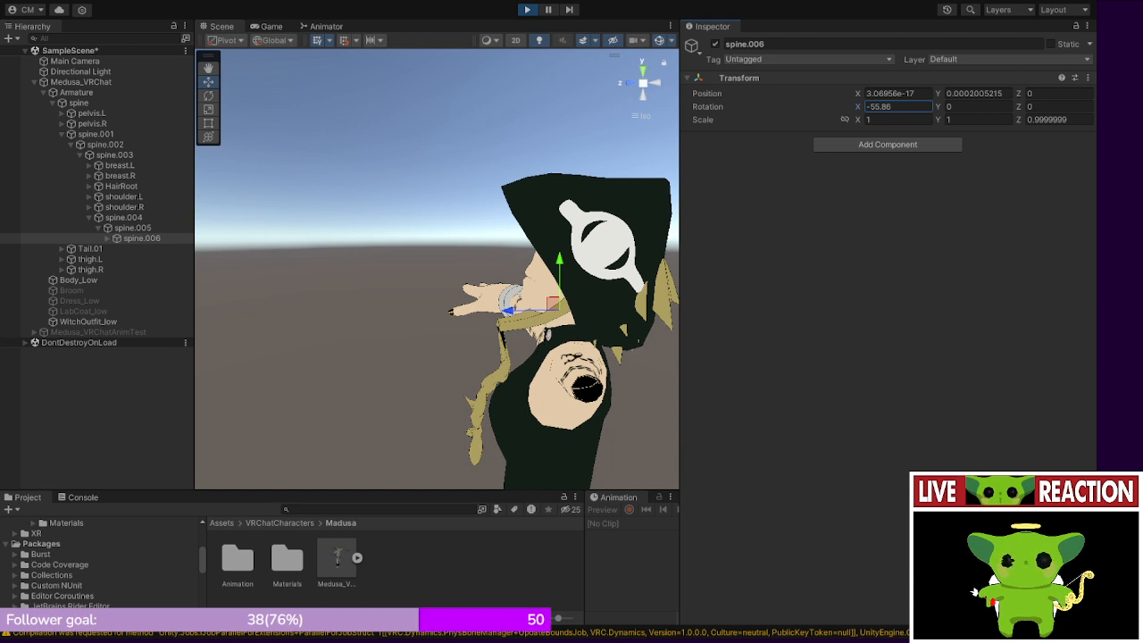
right_click_drag(411, 241, 597, 278)
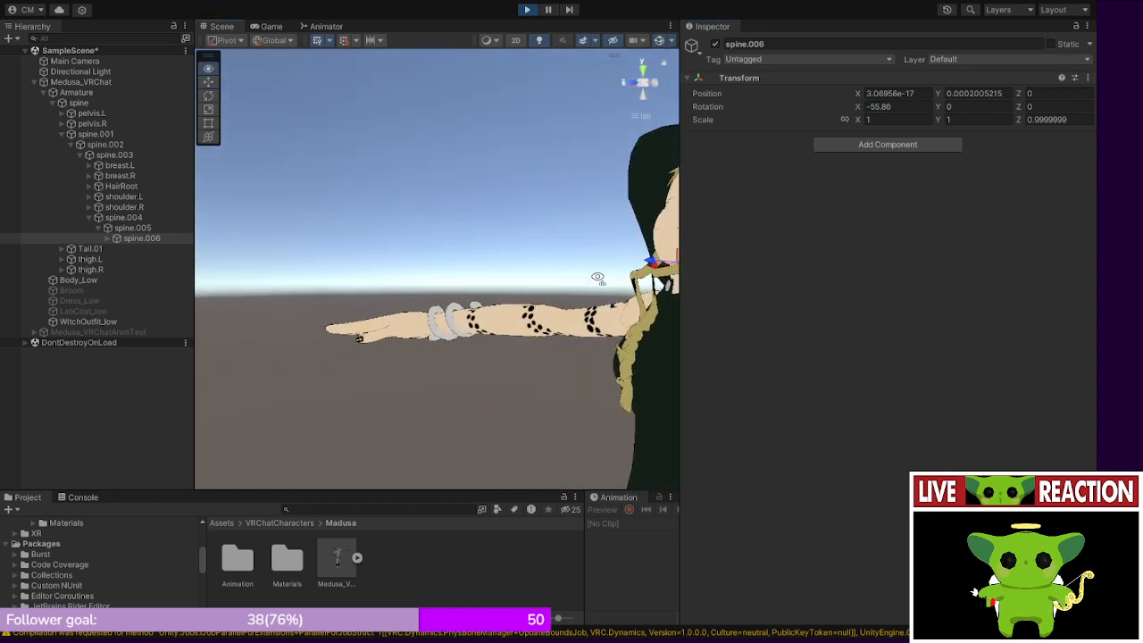
middle_click_drag(641, 351, 524, 257)
scroll(524, 256, "up", 10)
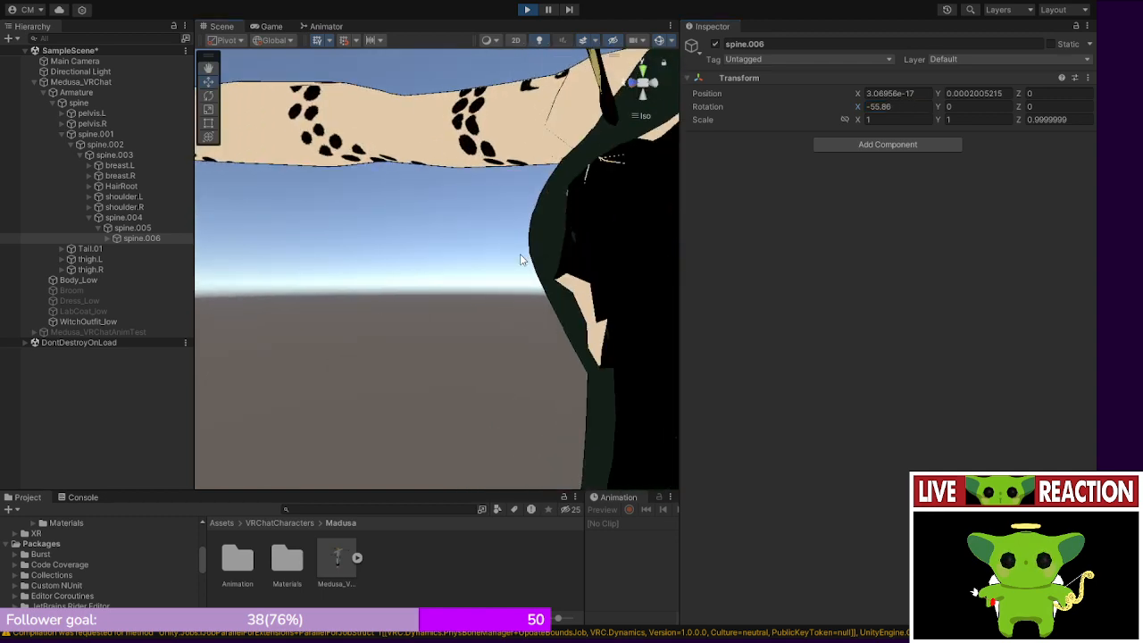
right_click_drag(520, 254, 396, 290)
right_click_drag(388, 227, 377, 199)
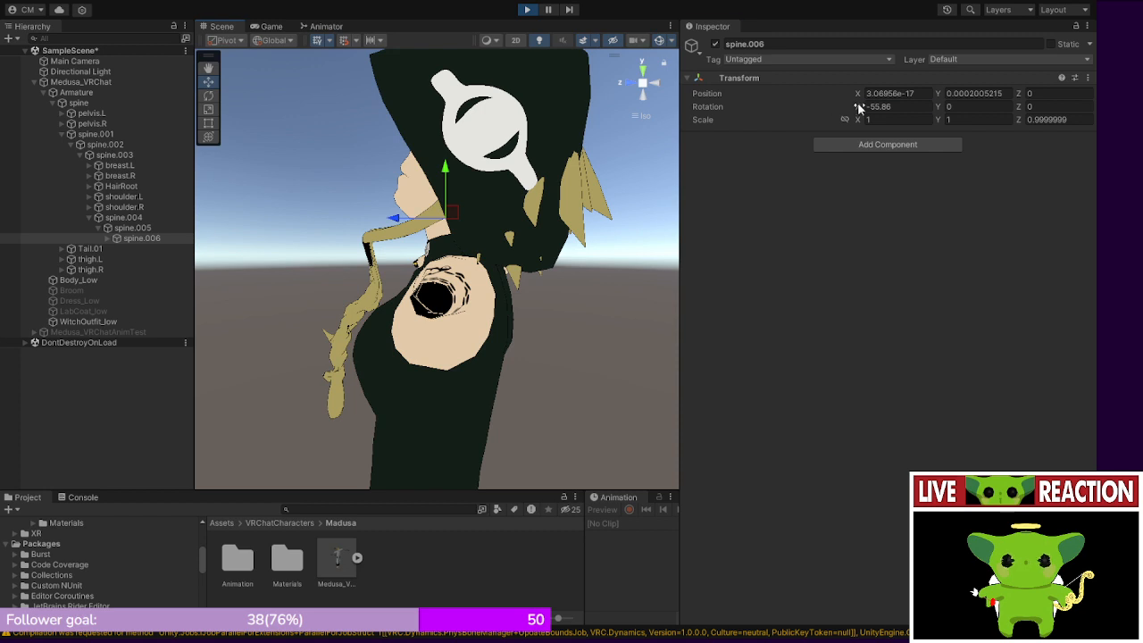
left_click_drag(857, 106, 775, 95)
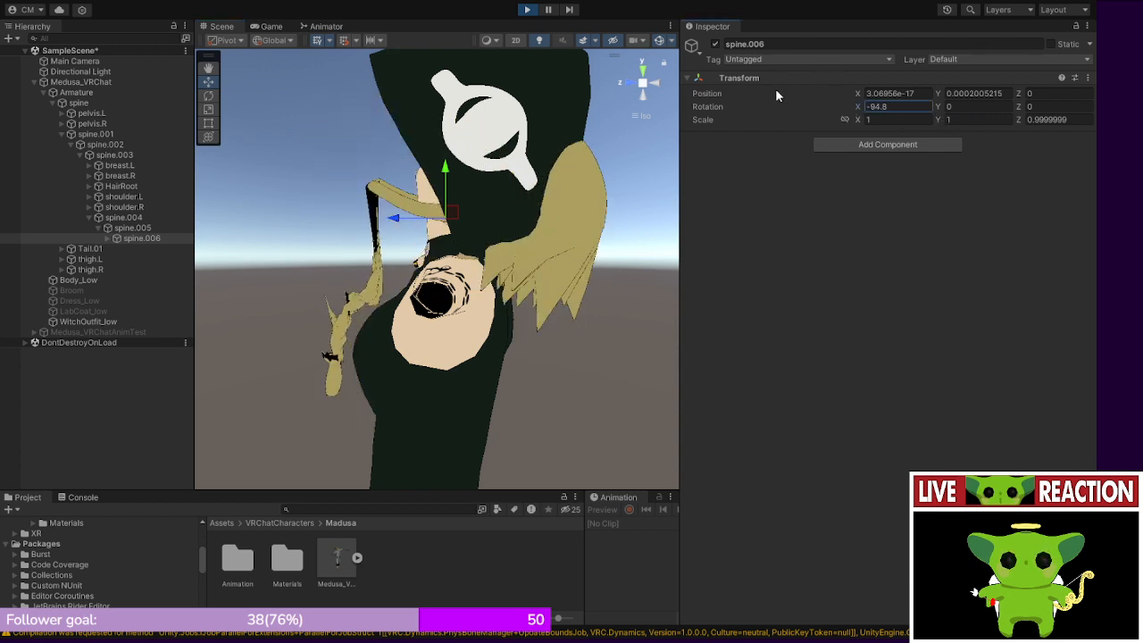
right_click_drag(295, 301, 398, 215)
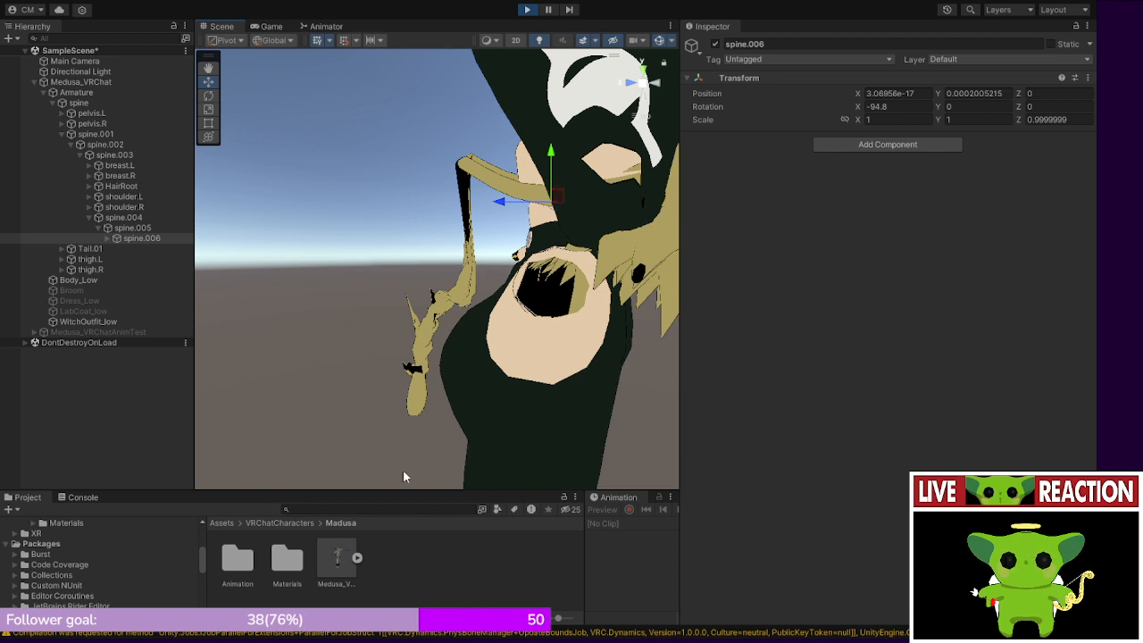
- Reset spine.006's X rotation to 0, tilt it to -16.3, and check the hair and hood from the side and front
left_click(888, 106)
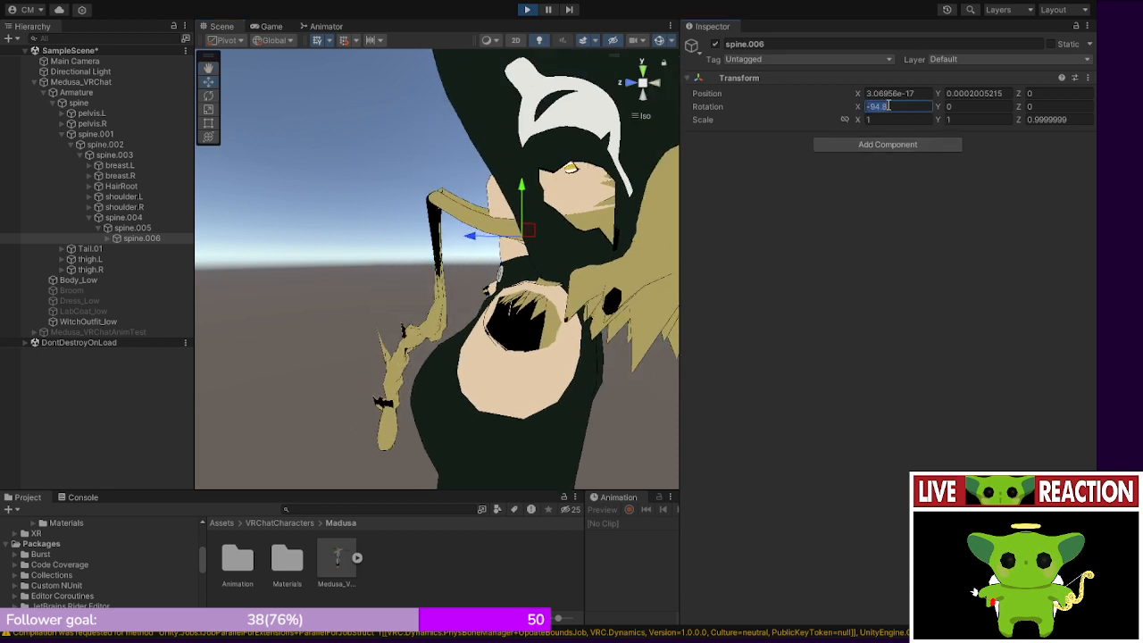
type("0")
left_click(837, 292)
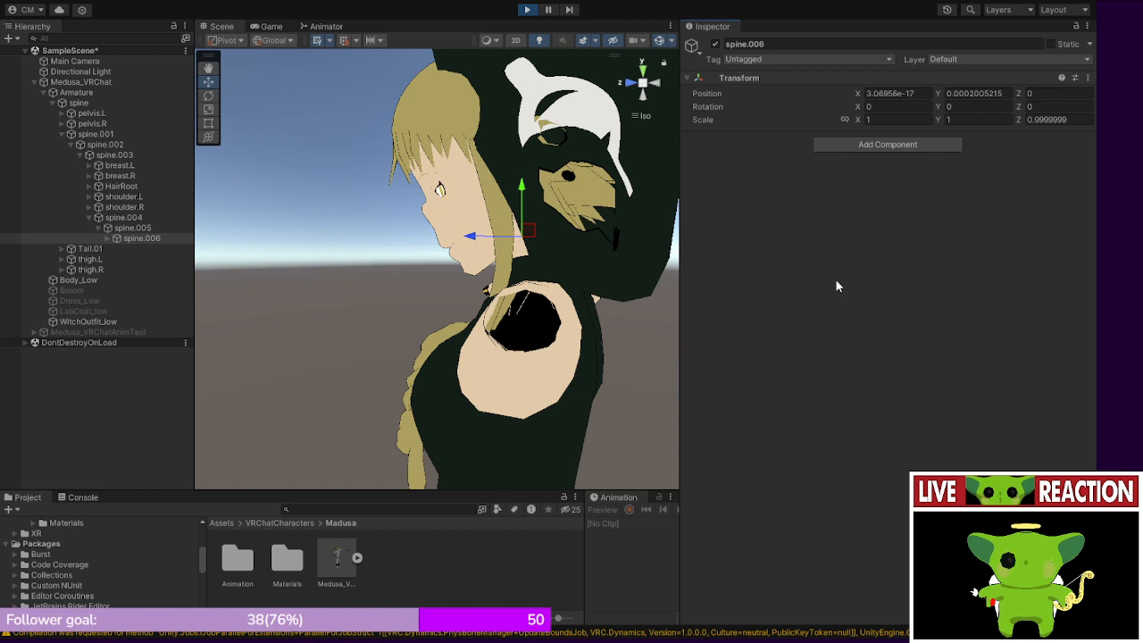
left_click_drag(856, 111, 813, 132)
scroll(345, 300, "down", 3)
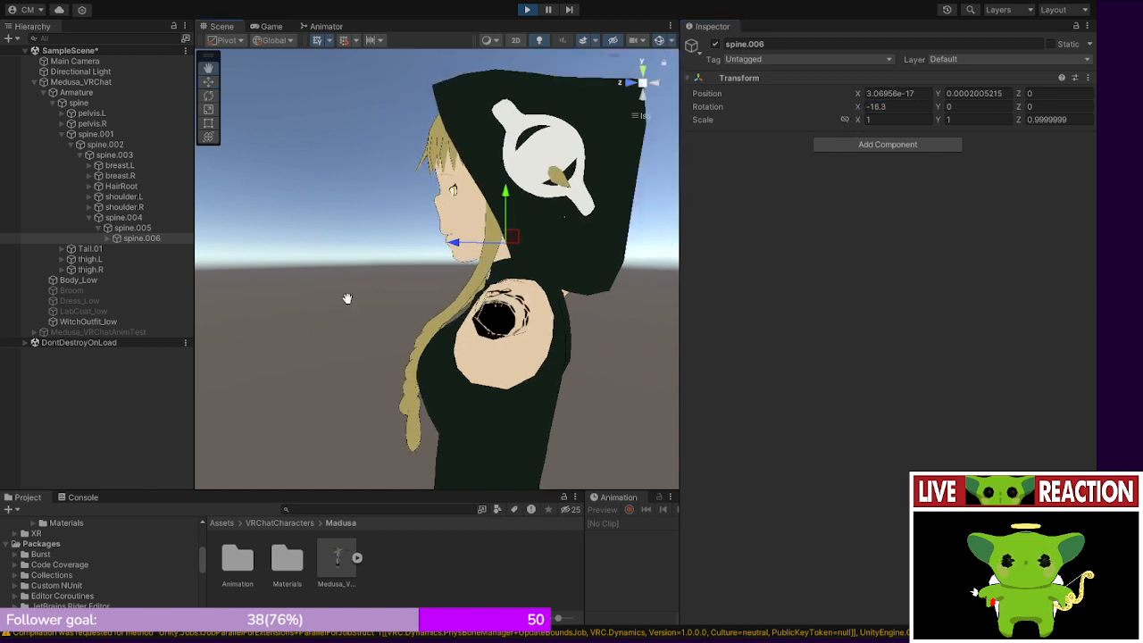
right_click_drag(347, 299, 647, 312)
middle_click_drag(647, 312, 538, 340)
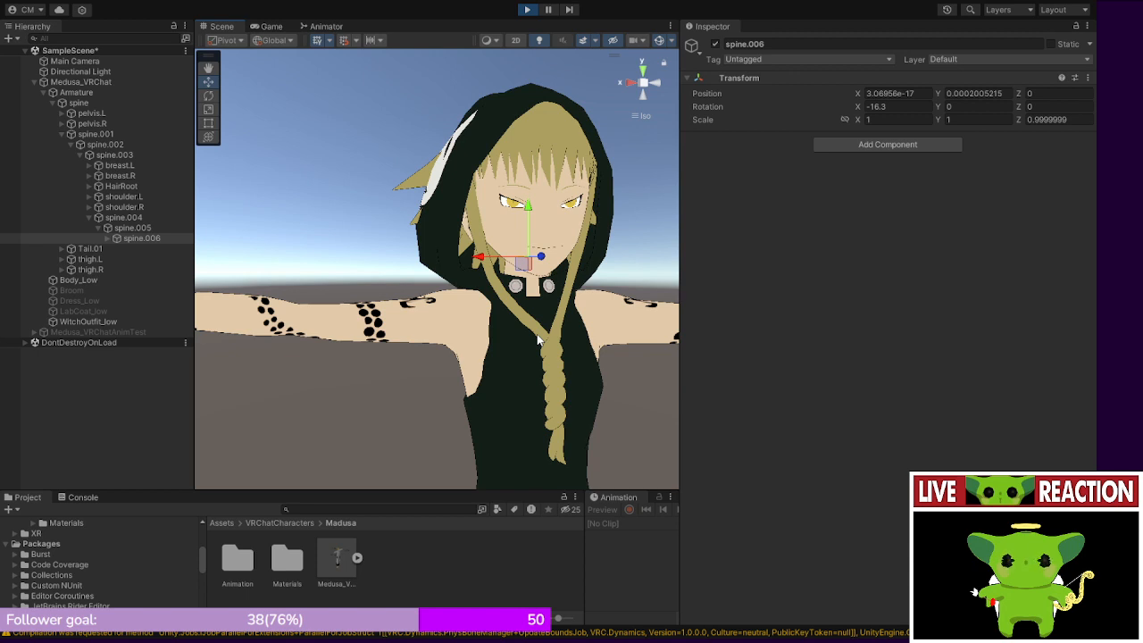
- Set Body_Low's EvilGrin blendshape to 0 and raise its AwkwardMouth blendshape
left_click(87, 82)
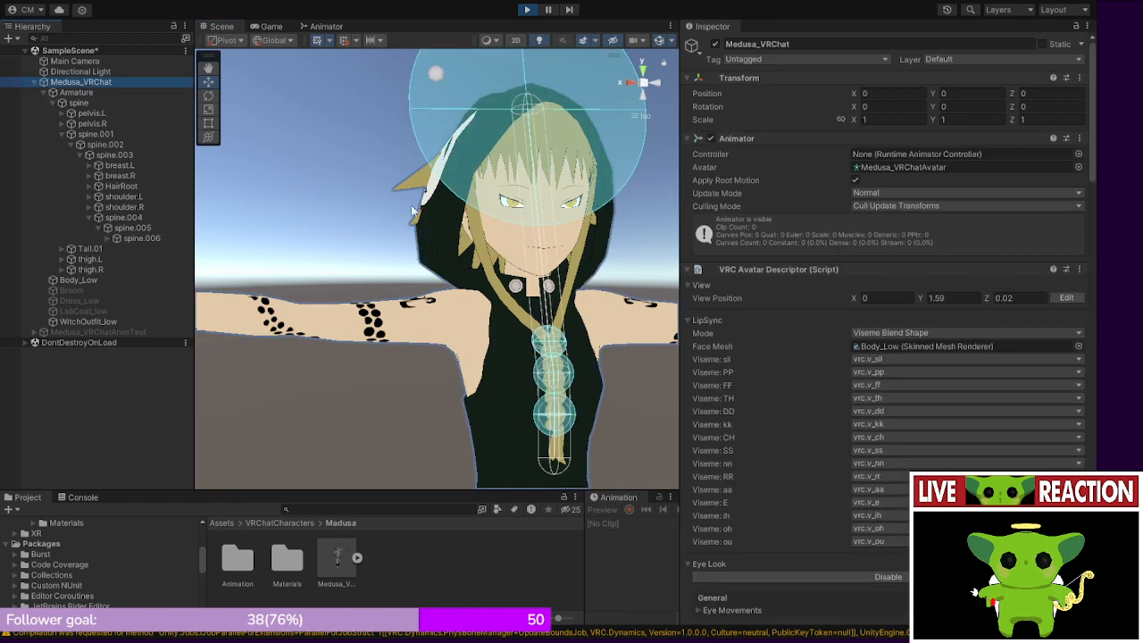
scroll(814, 387, "down", 3)
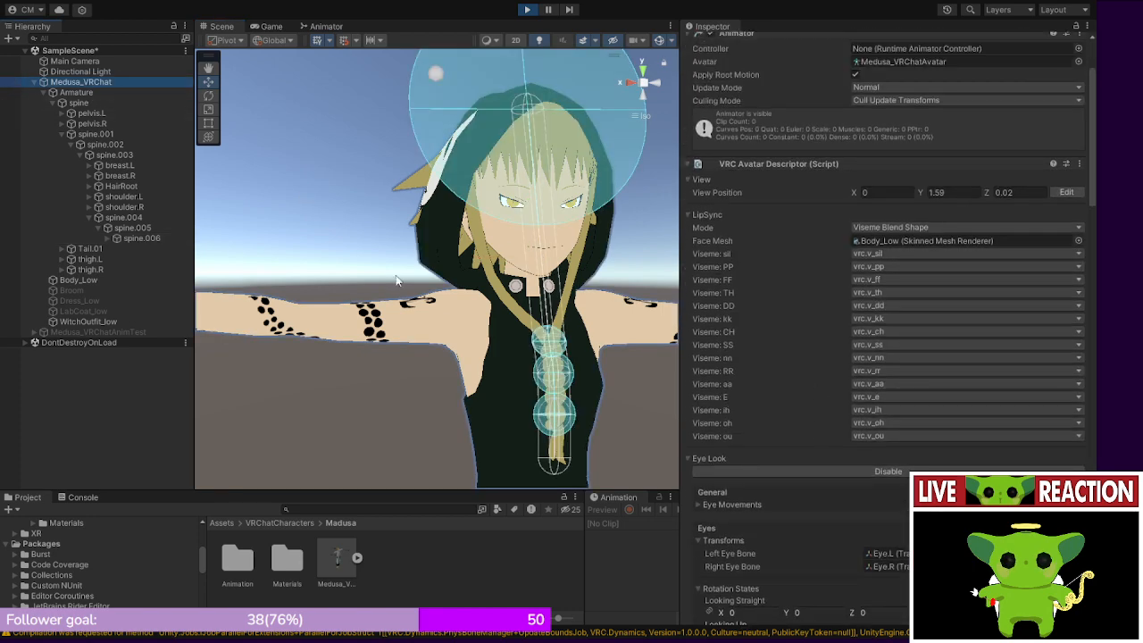
left_click(91, 92)
left_click(93, 113)
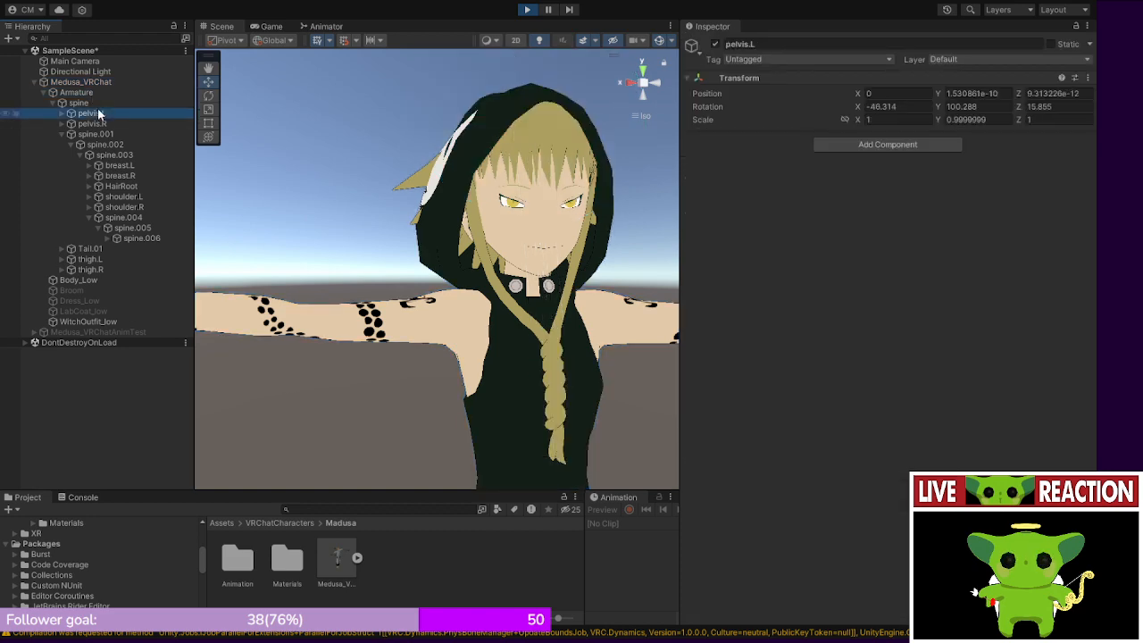
left_click(94, 281)
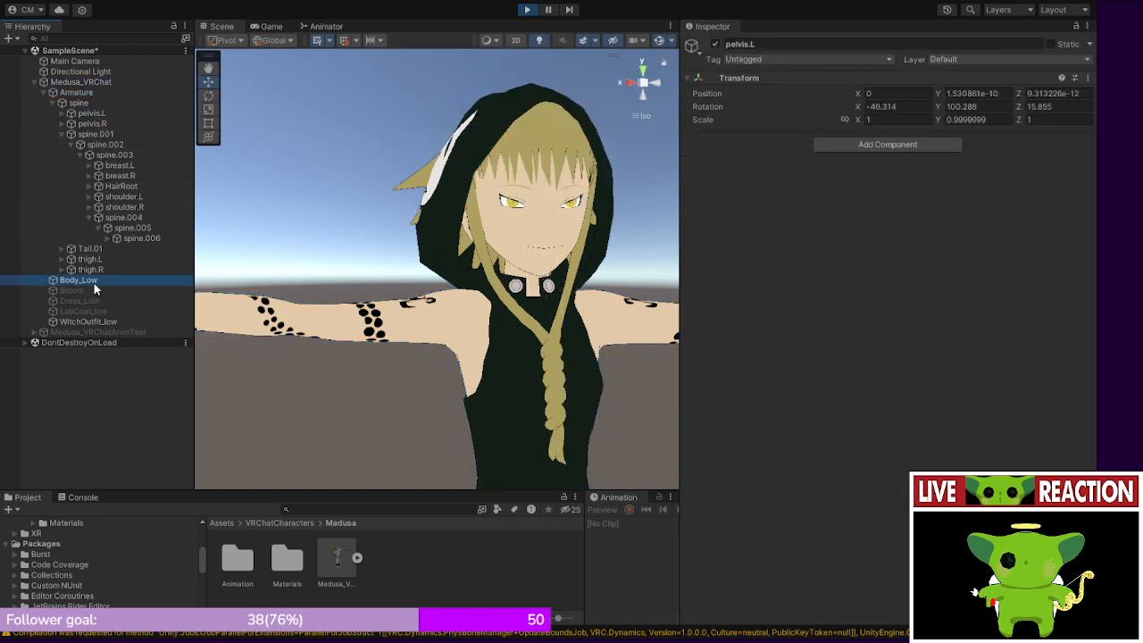
scroll(739, 291, "down", 6)
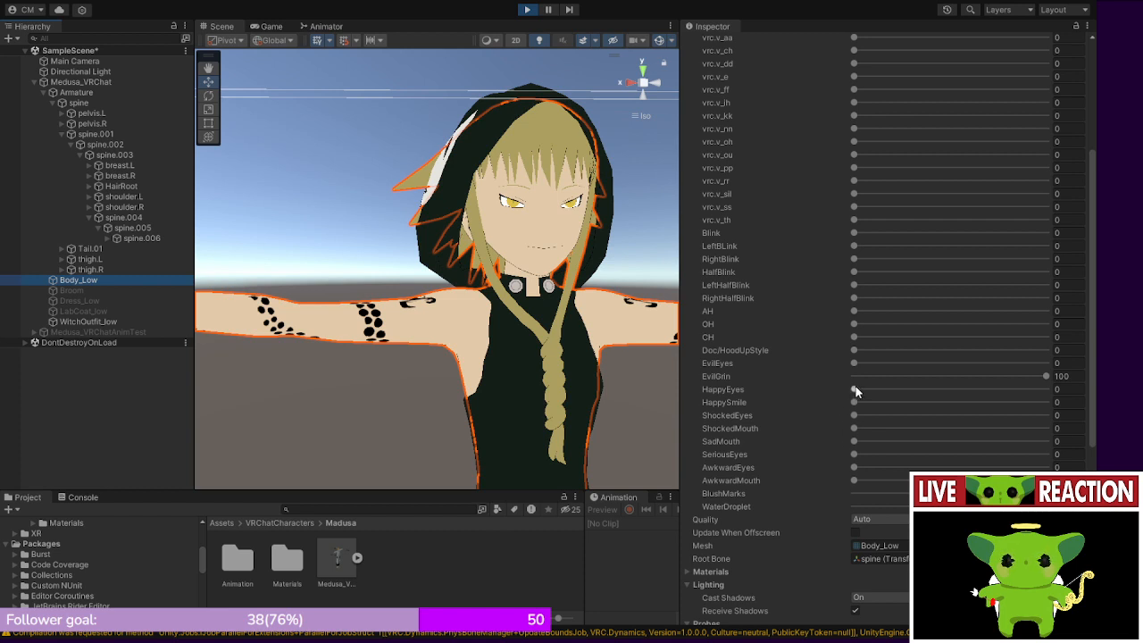
left_click(1047, 376)
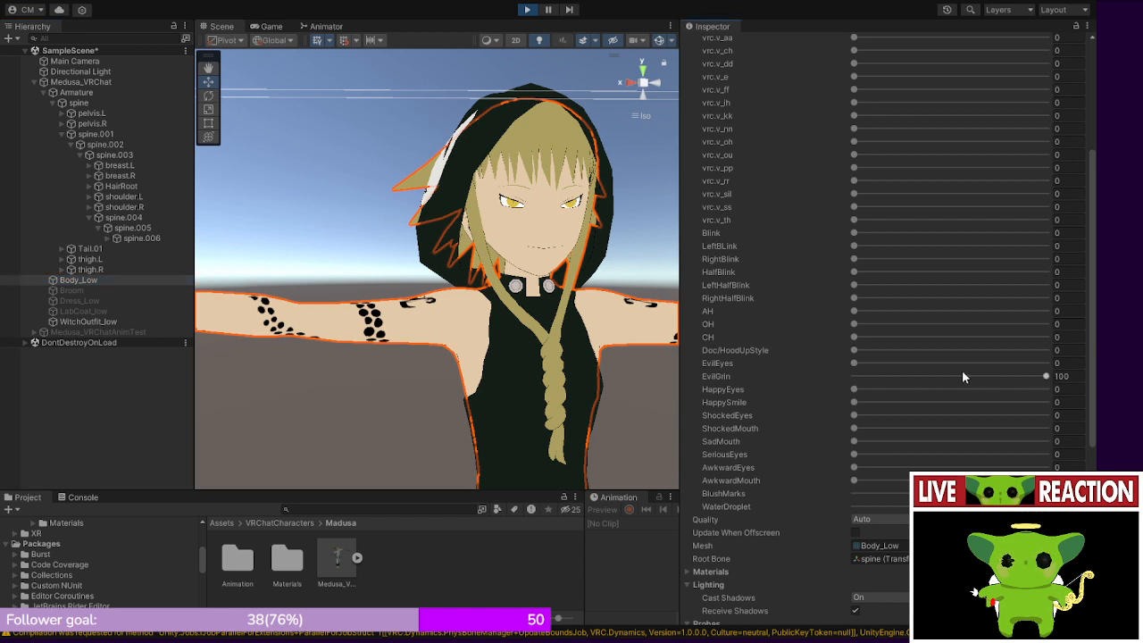
left_click_drag(1049, 375, 786, 379)
left_click_drag(854, 480, 991, 475)
- Check the facial expression from the side and front, and set Body_Low's EvilEyes blendshape to 0
mouse_move(438, 330)
right_mouse_down()
mouse_move(229, 343)
mouse_move(179, 378)
mouse_move(453, 329)
right_mouse_up()
left_click(425, 288)
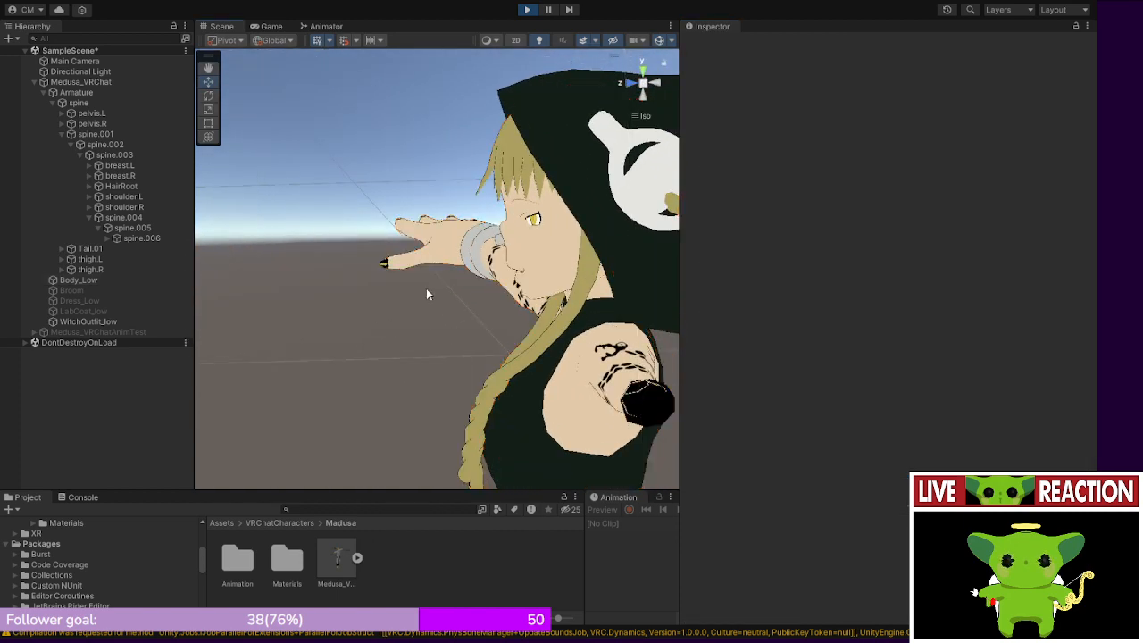
right_click_drag(425, 288, 773, 248)
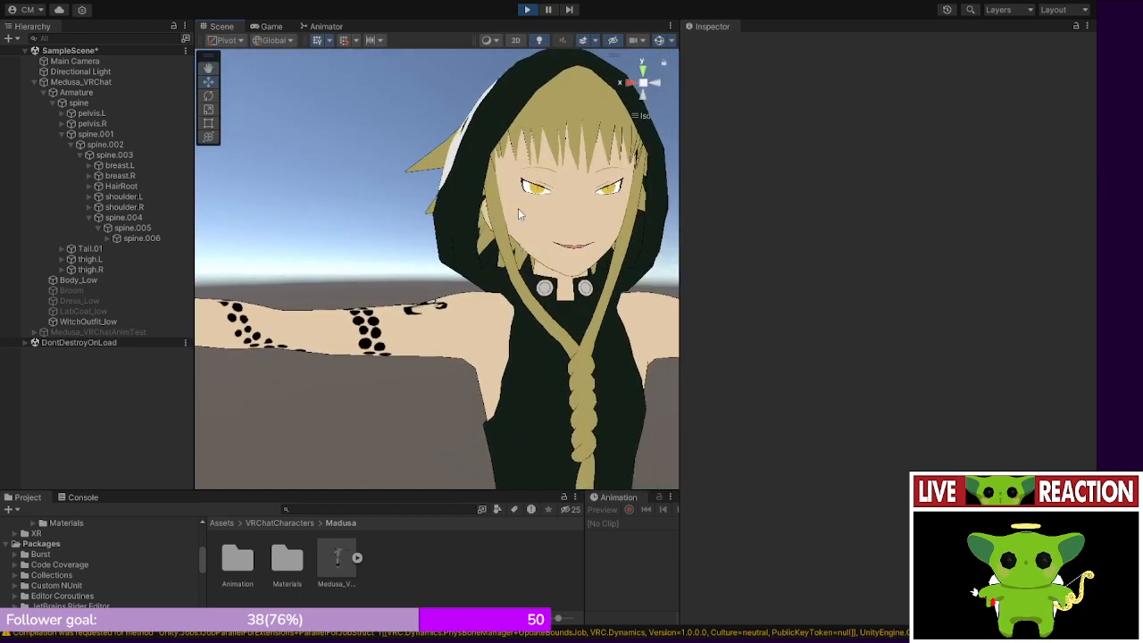
left_click(518, 210)
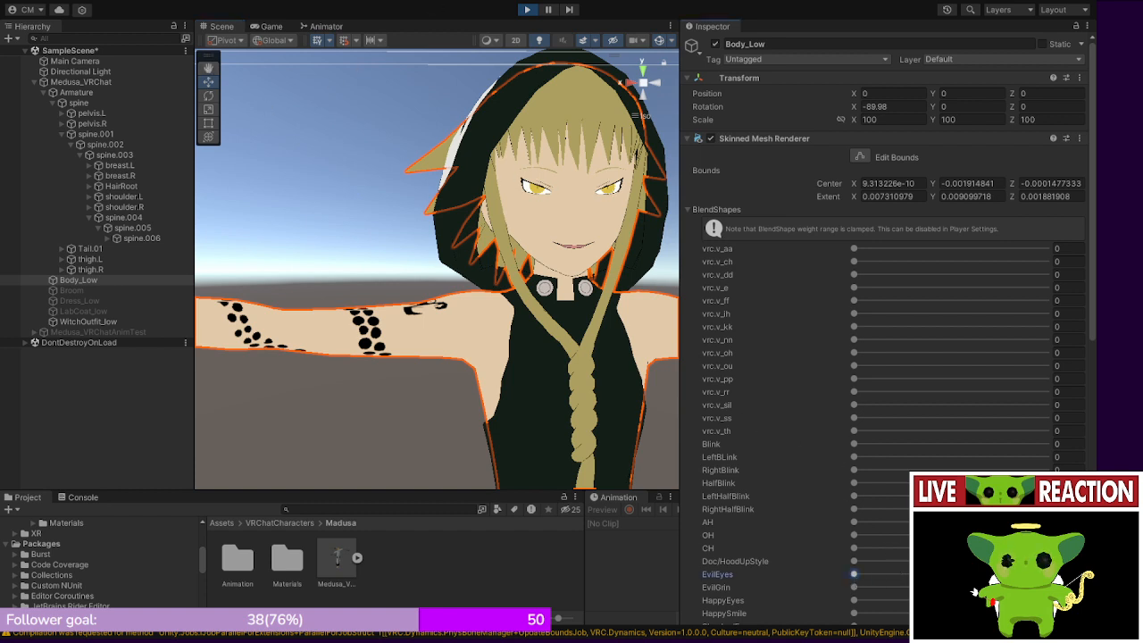
left_click_drag(853, 574, 728, 577)
- View the braid from an angle and tilt spine.006 to an X rotation of -26.64 to test the hair
left_click_drag(435, 392, 465, 401, "alt")
middle_click_drag(465, 400, 420, 349)
left_click_drag(421, 349, 469, 407, "alt")
left_click(133, 239)
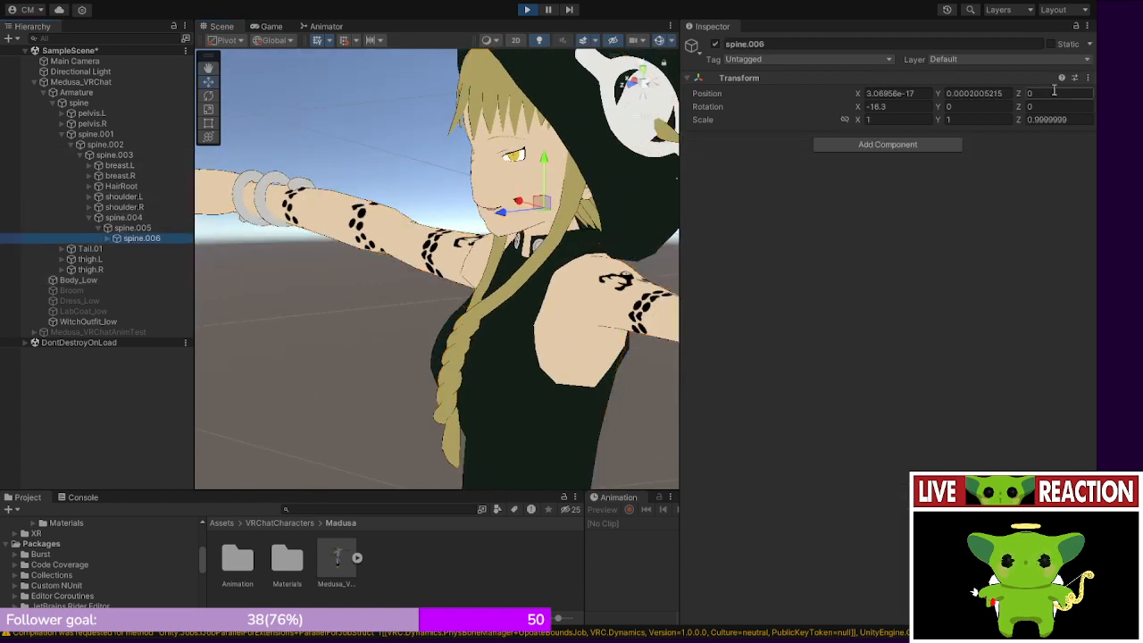
left_click_drag(843, 104, 537, 144)
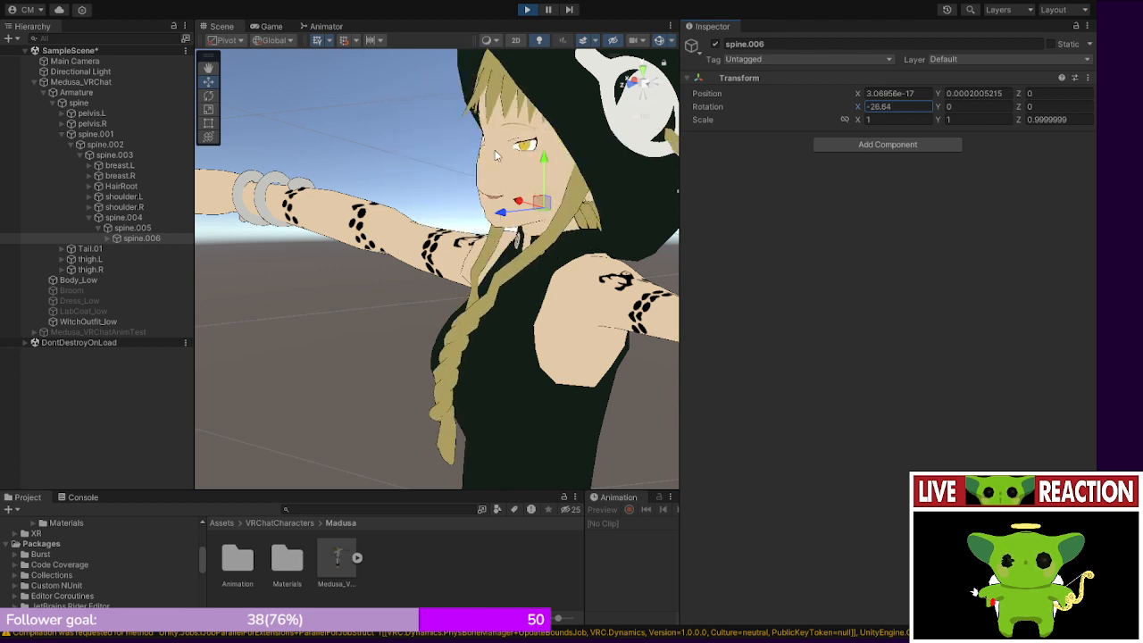
- Exit Play mode, view the character from the front, and select the spine bone under Armature
left_click(526, 11)
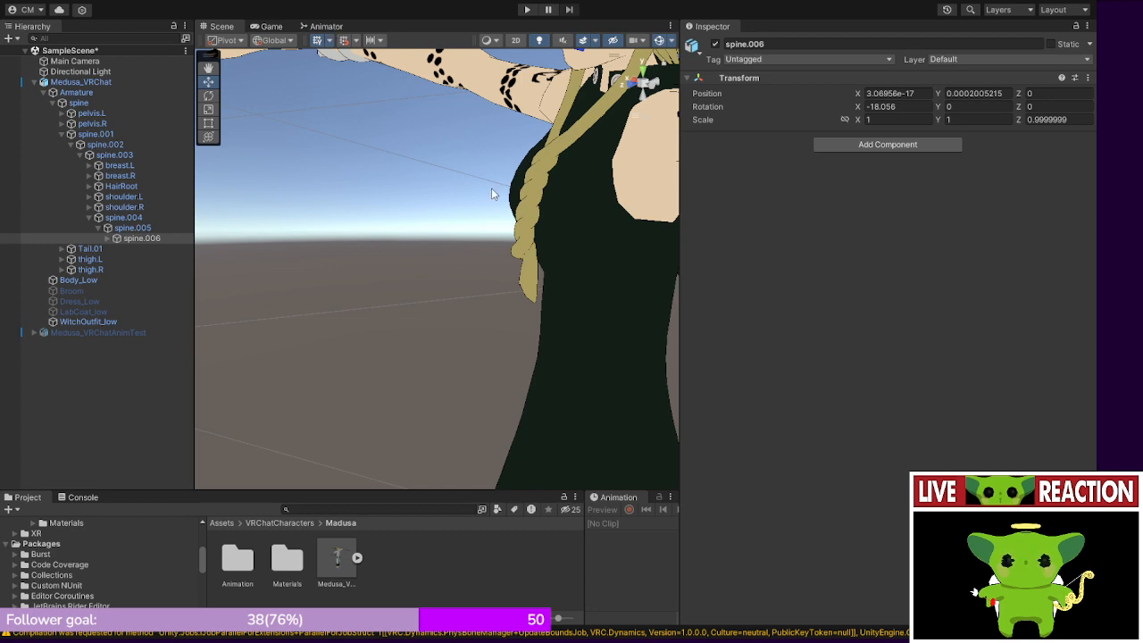
left_click(529, 186)
left_click_drag(489, 156, 536, 193, "alt")
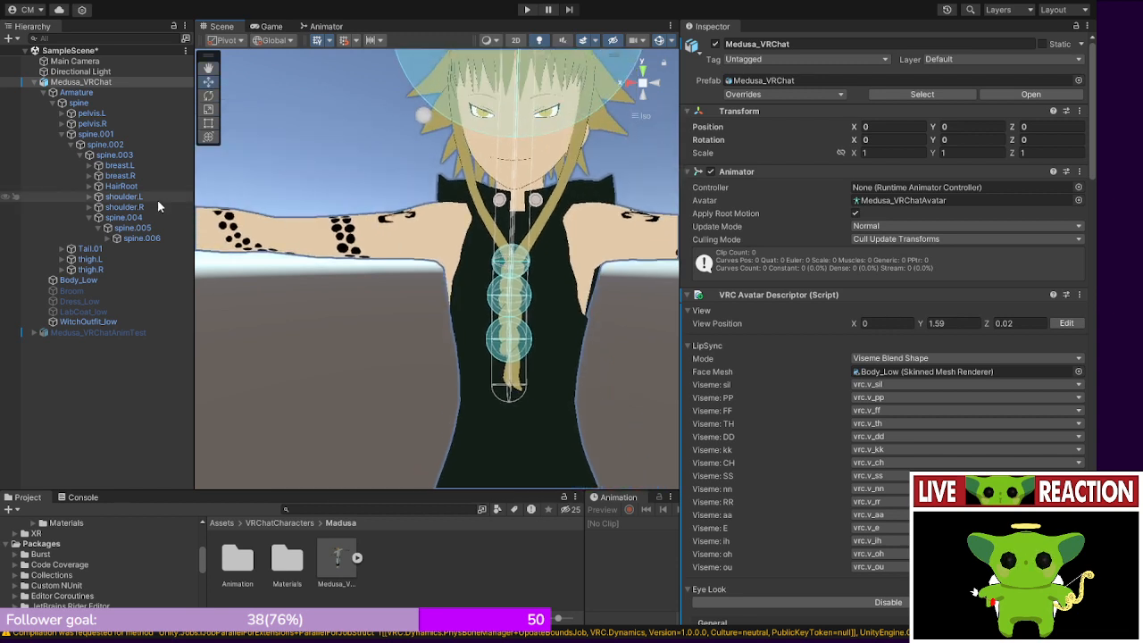
left_click(76, 93)
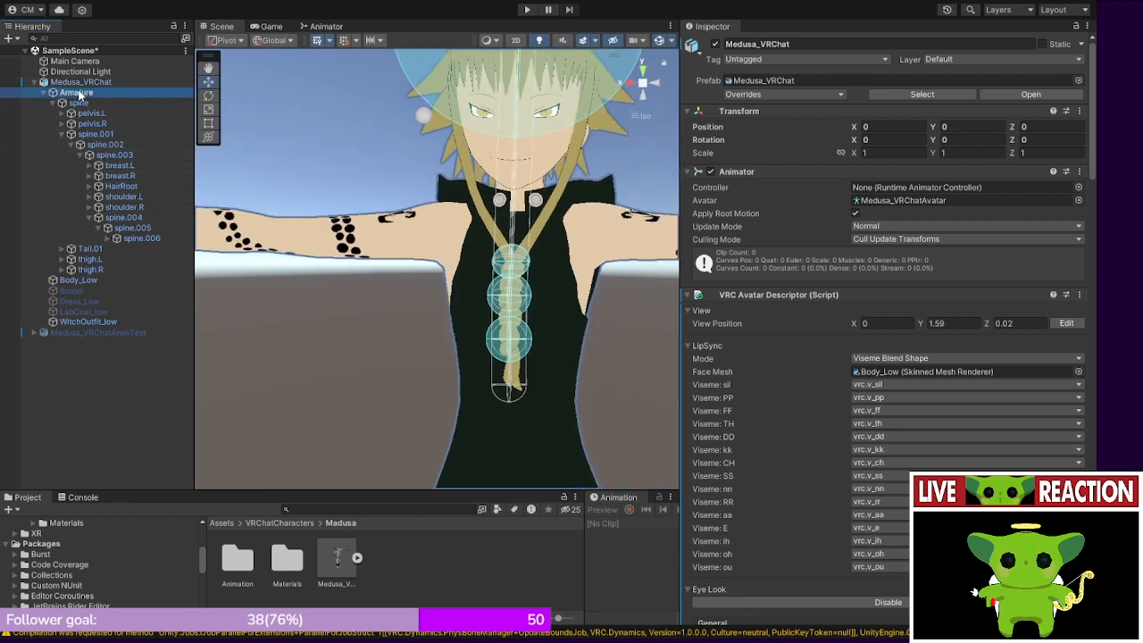
left_click(78, 103)
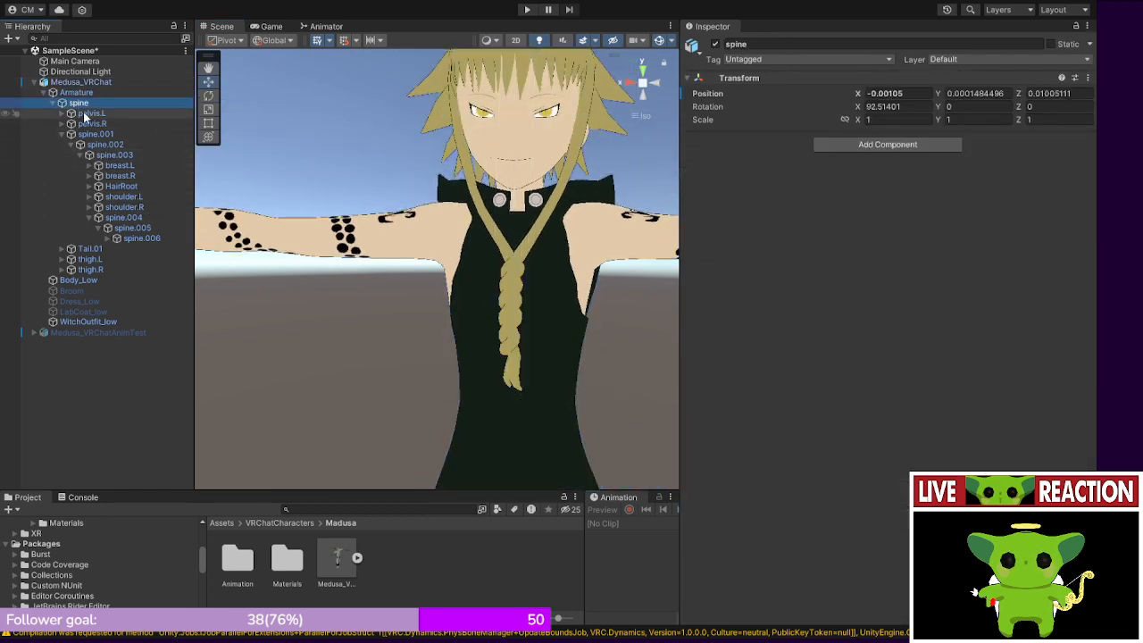
- Set Body_Low's EvilGrin blendshape to 0, save the scene and select Medusa_VRChat
left_click(79, 280)
scroll(869, 409, "down", 3)
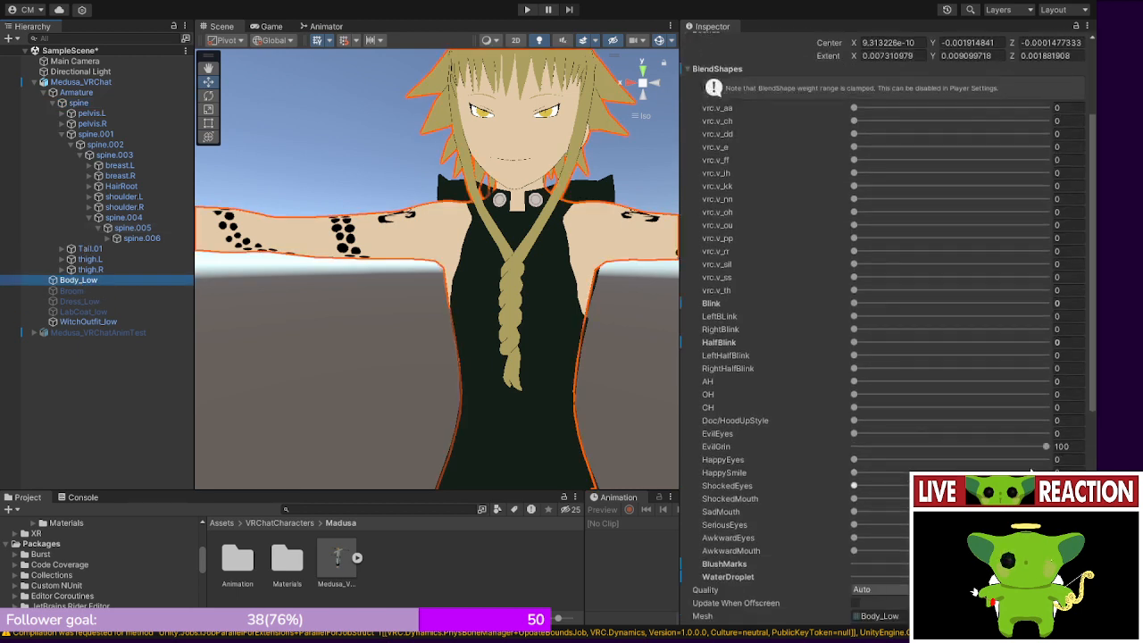
left_click(1053, 446)
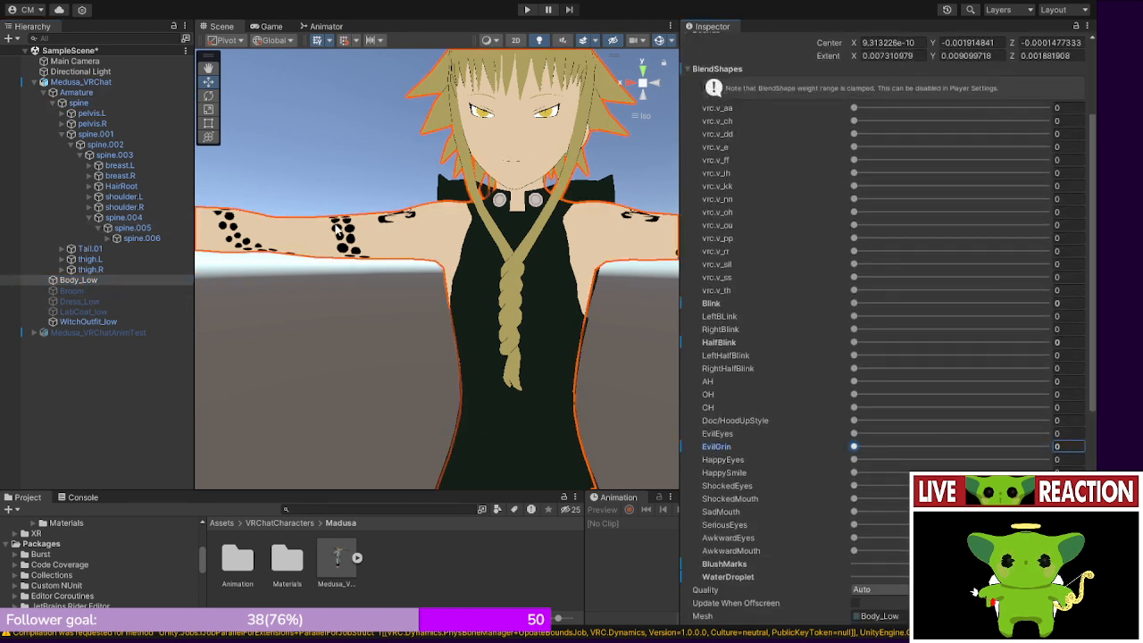
left_click(85, 50)
key("ctrl+s")
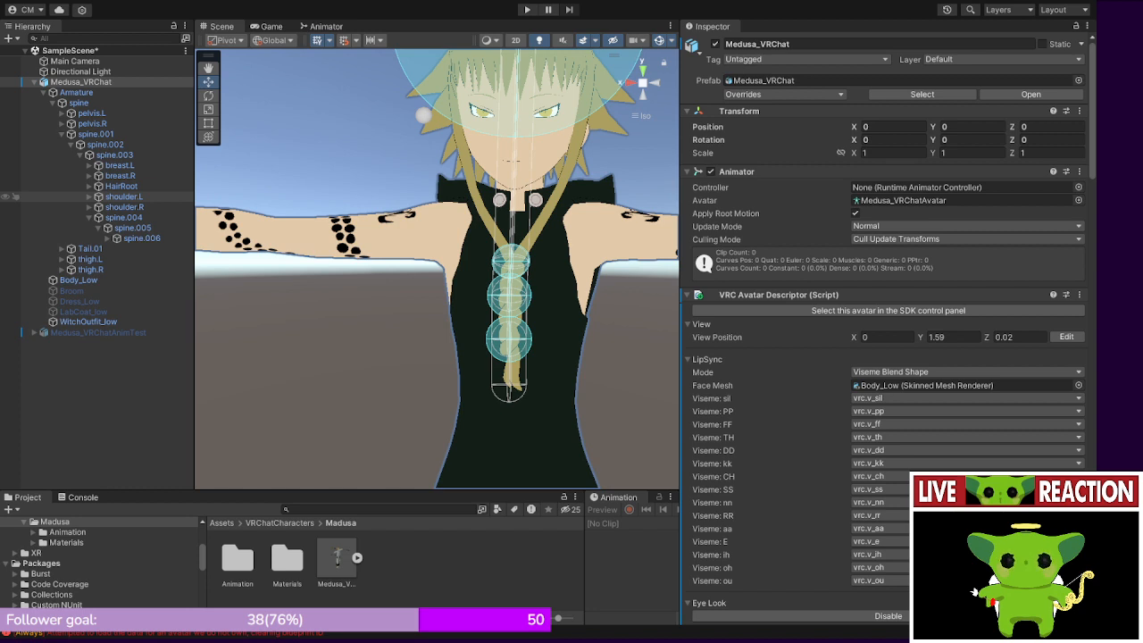
left_click(81, 82)
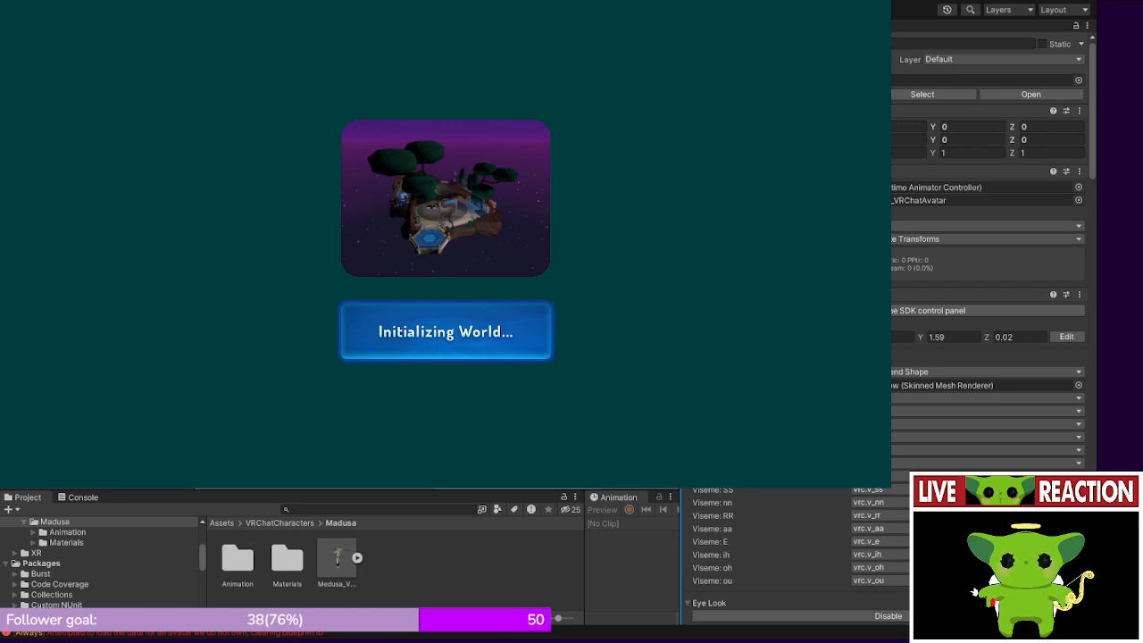
- Switch to VRChat and walk the avatar up to the mirror to inspect its face, braid and outfit
key("alt+Tab")
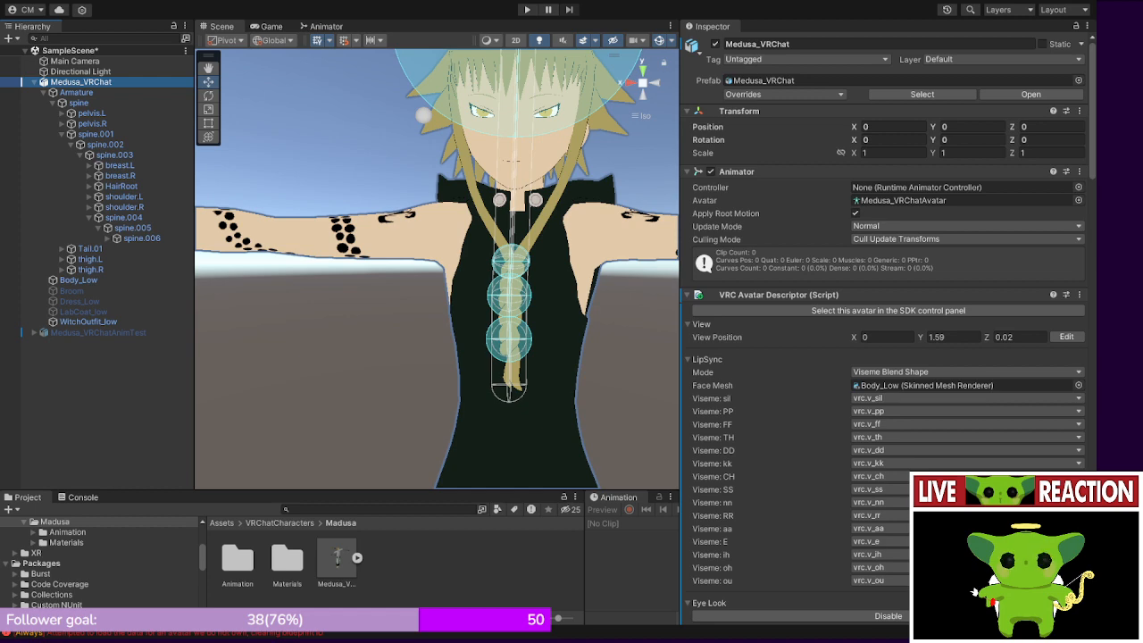
key("alt+Tab")
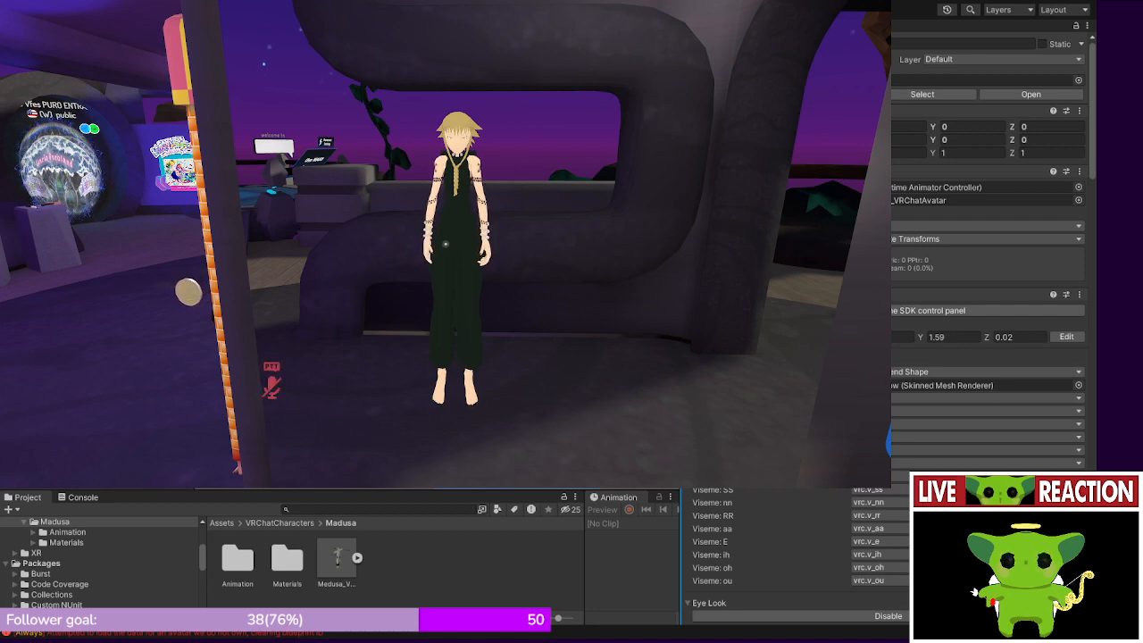
key("w")
key("w")
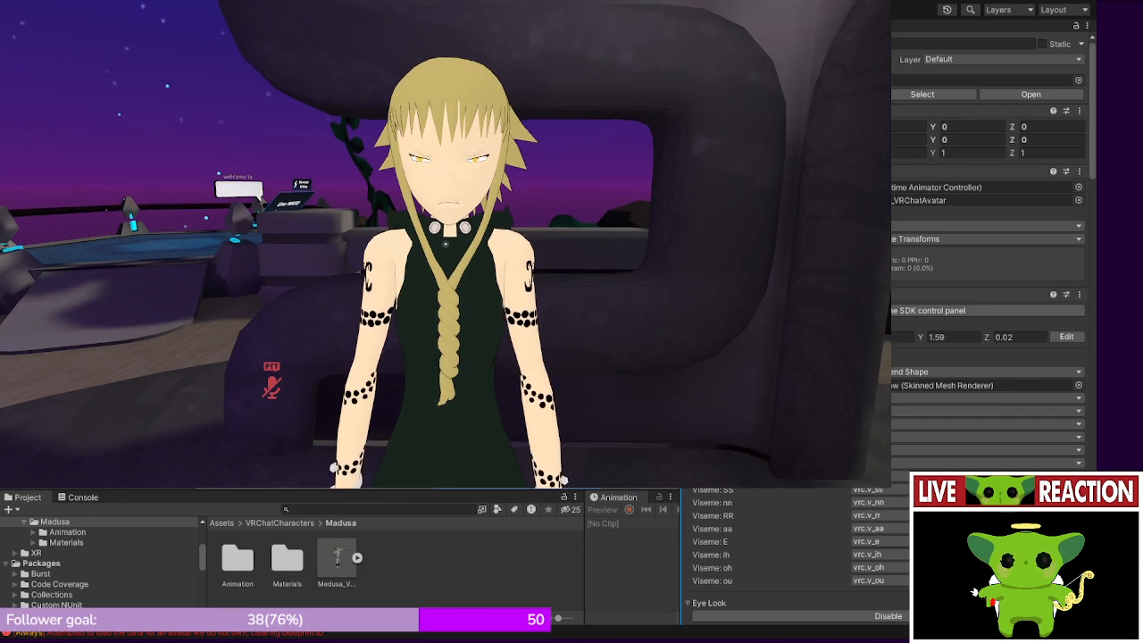
key("w")
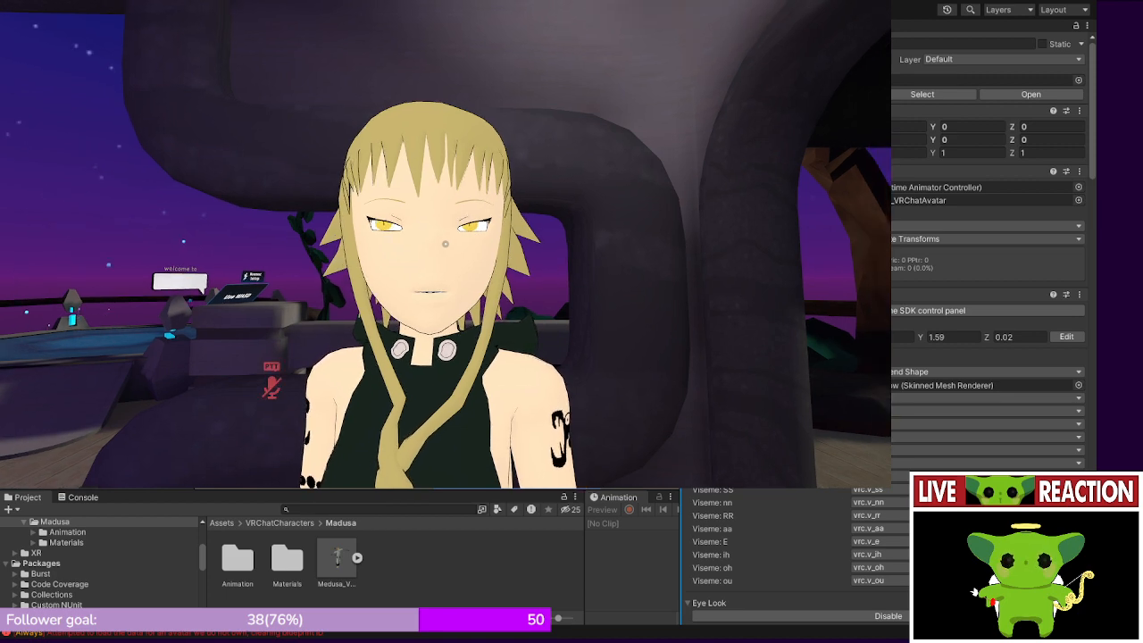
- Walk the avatar back and forth in front of the mirror to examine the braid's movement against the body
key("s")
key("w")
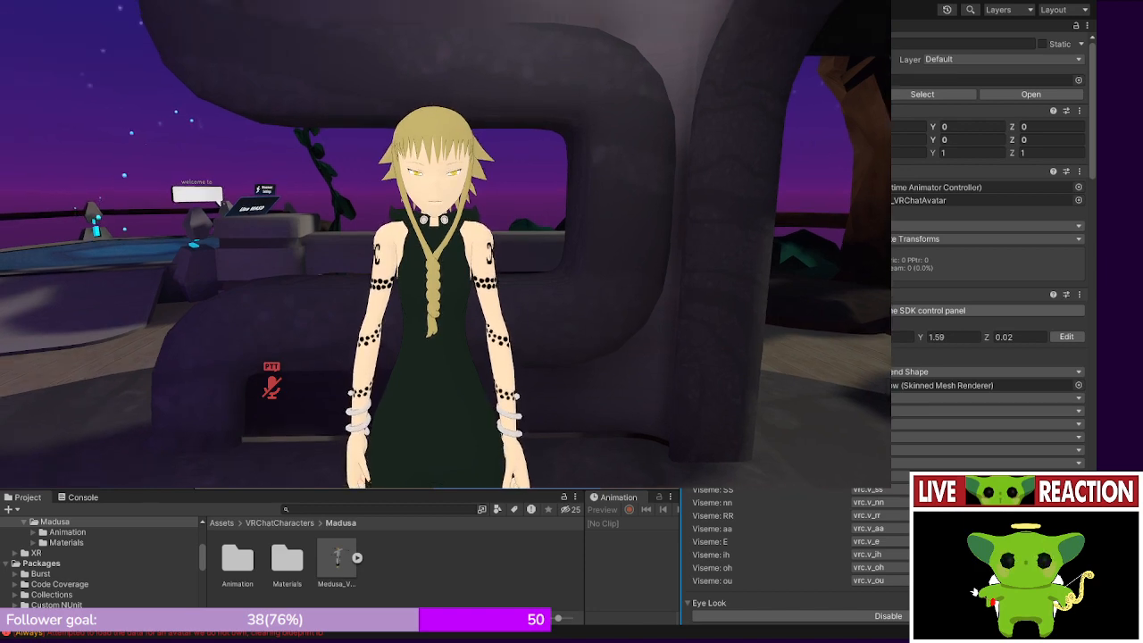
key("w")
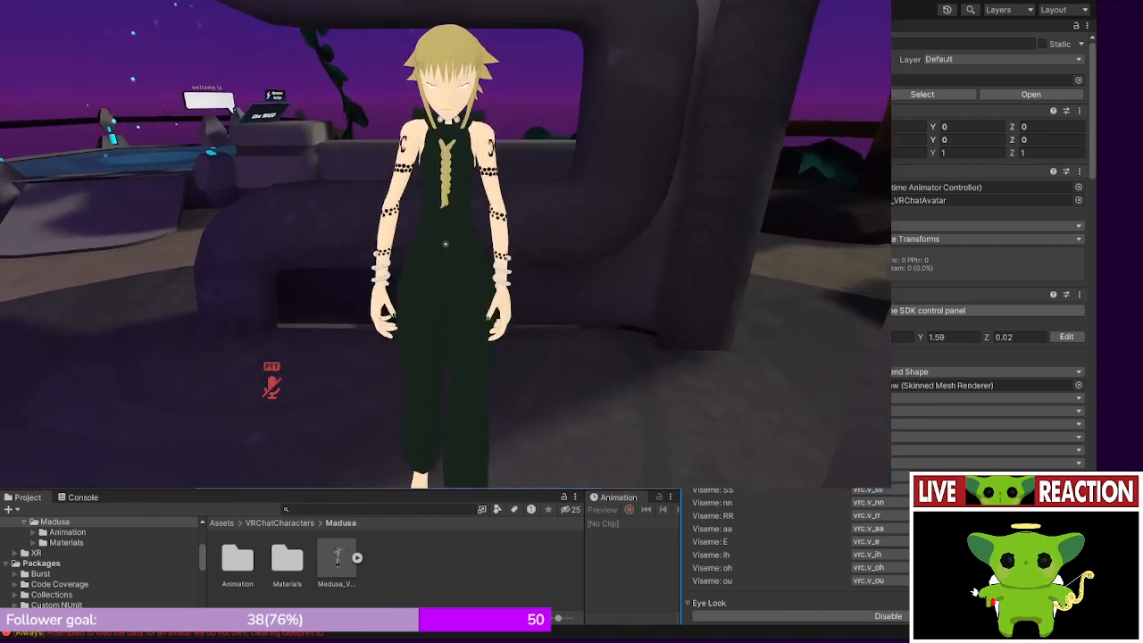
key("s")
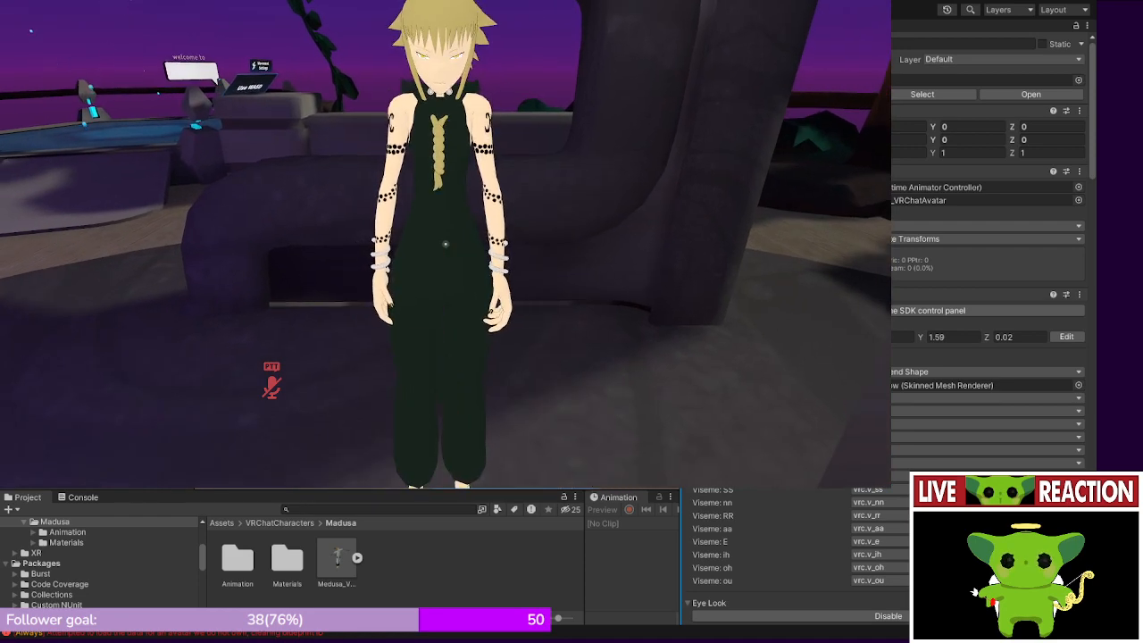
key("s")
key("w")
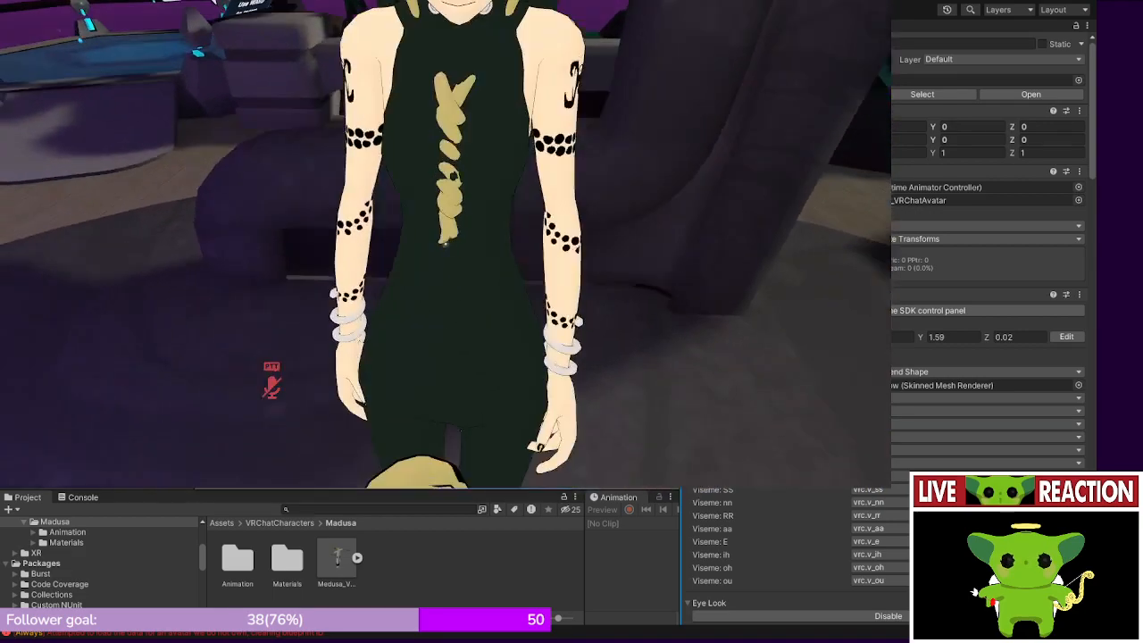
key("s")
key("w")
key("s")
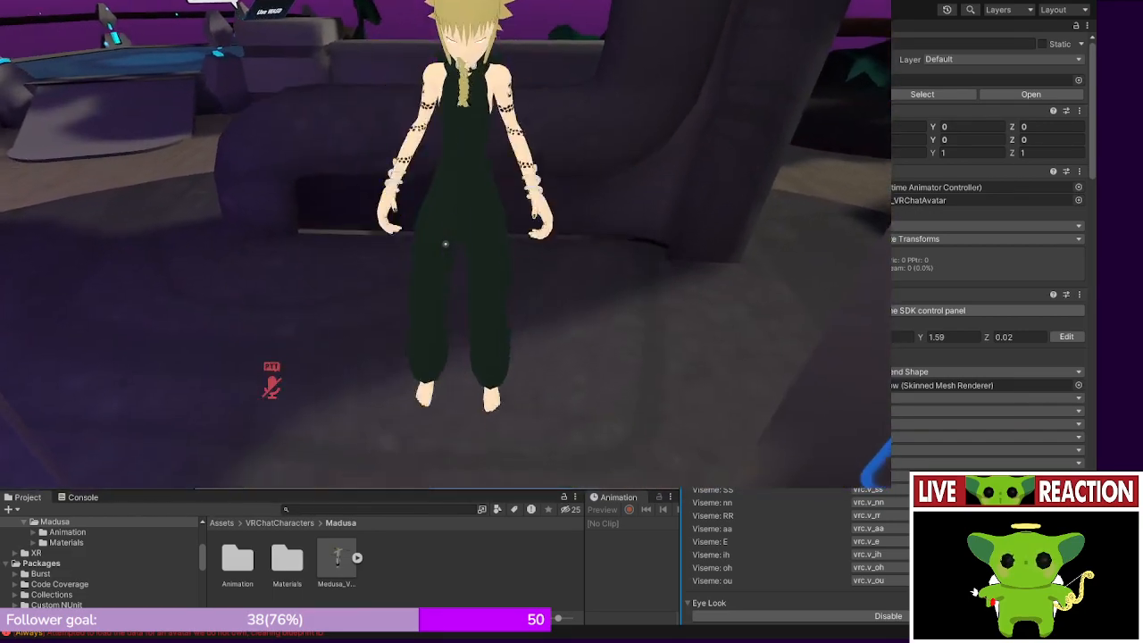
- Make the avatar jump repeatedly in front of the mirror to check how the braid swings and settles
key("space")
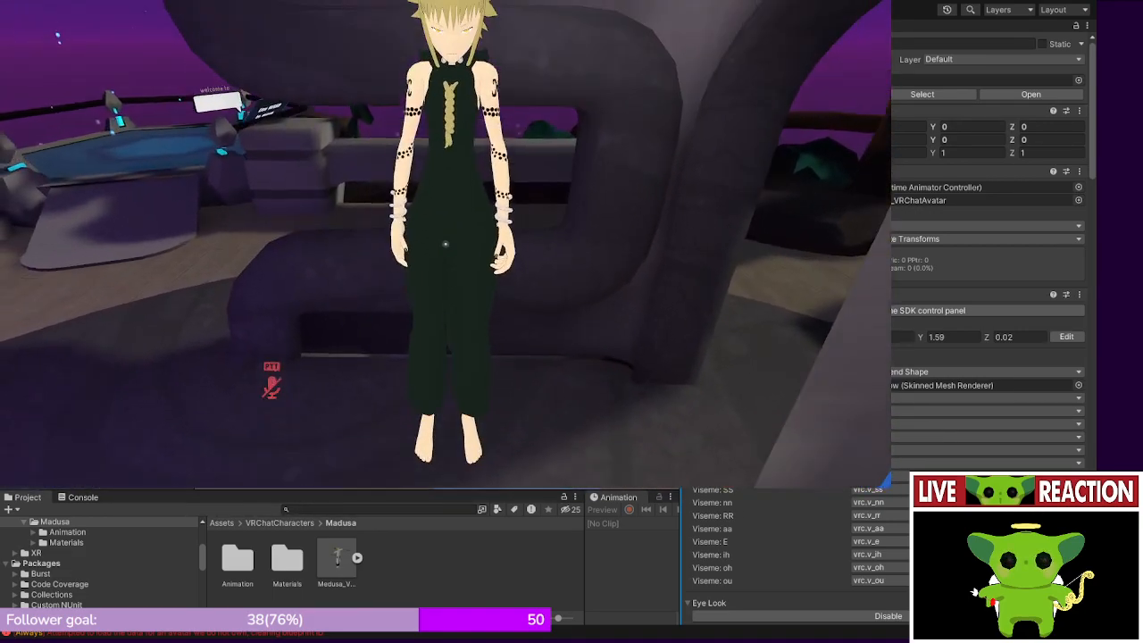
key("space")
key("space")
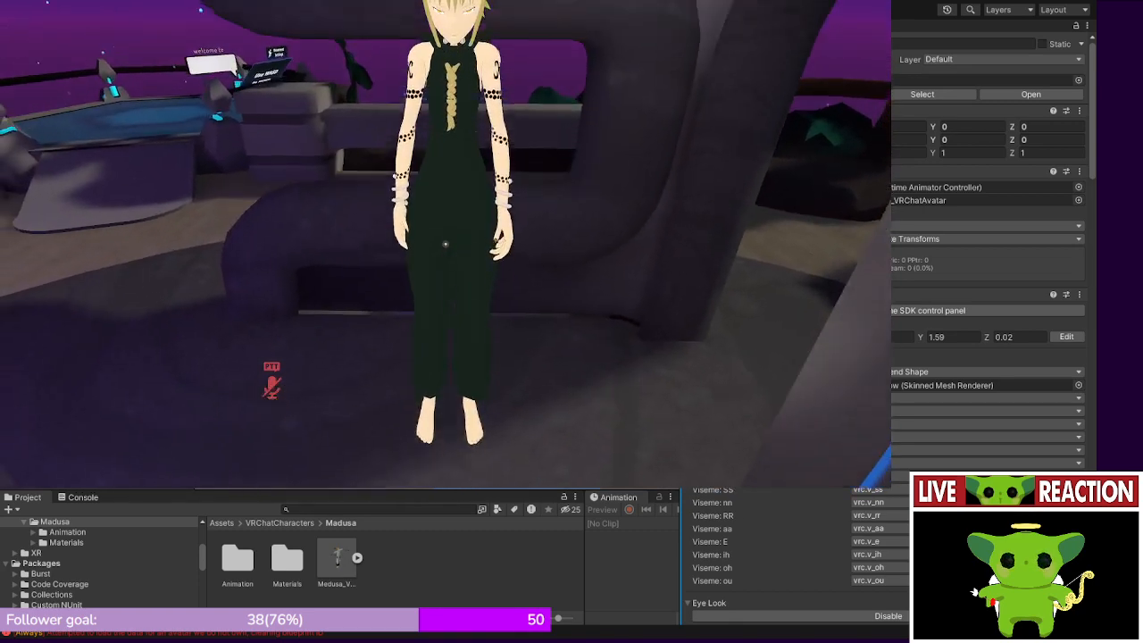
key("space")
key("space")
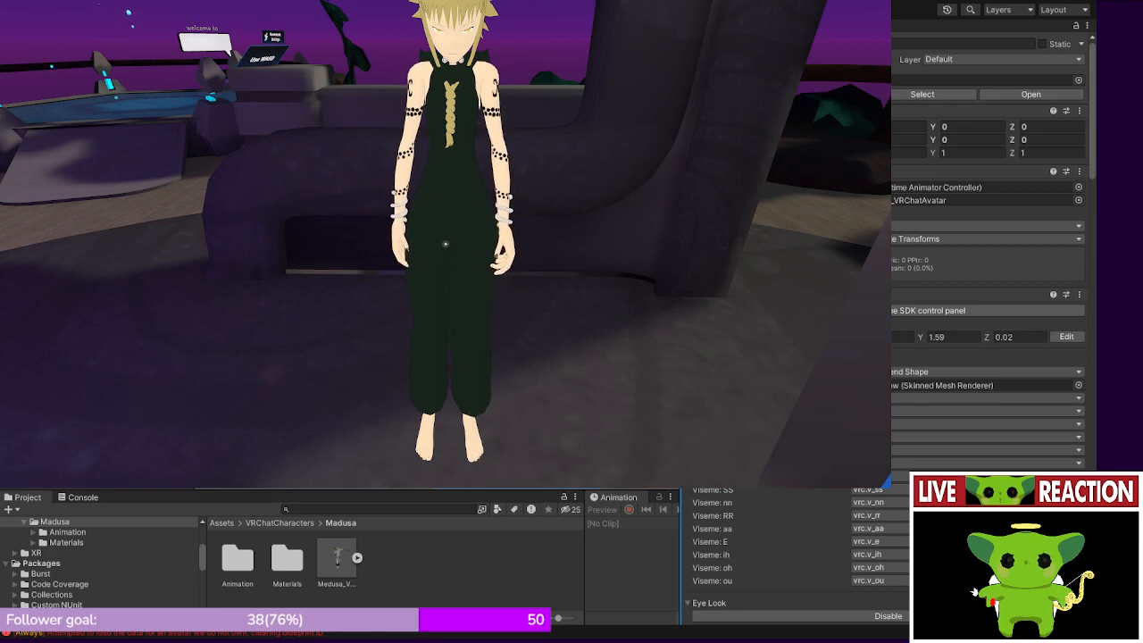
key("space")
key("space")
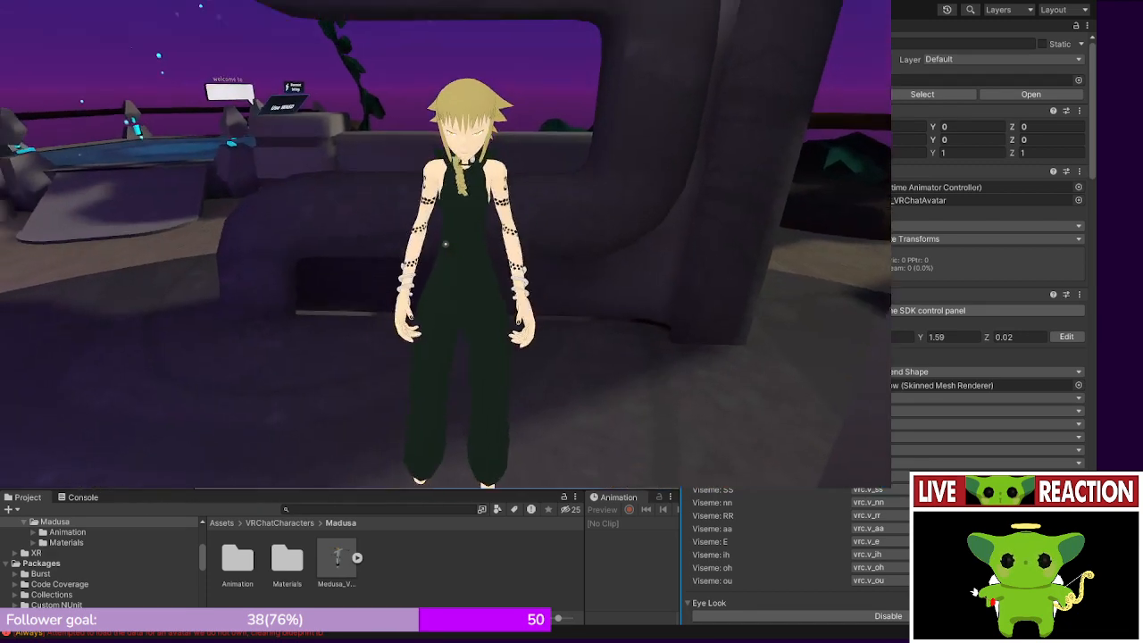
key("space")
key("space")
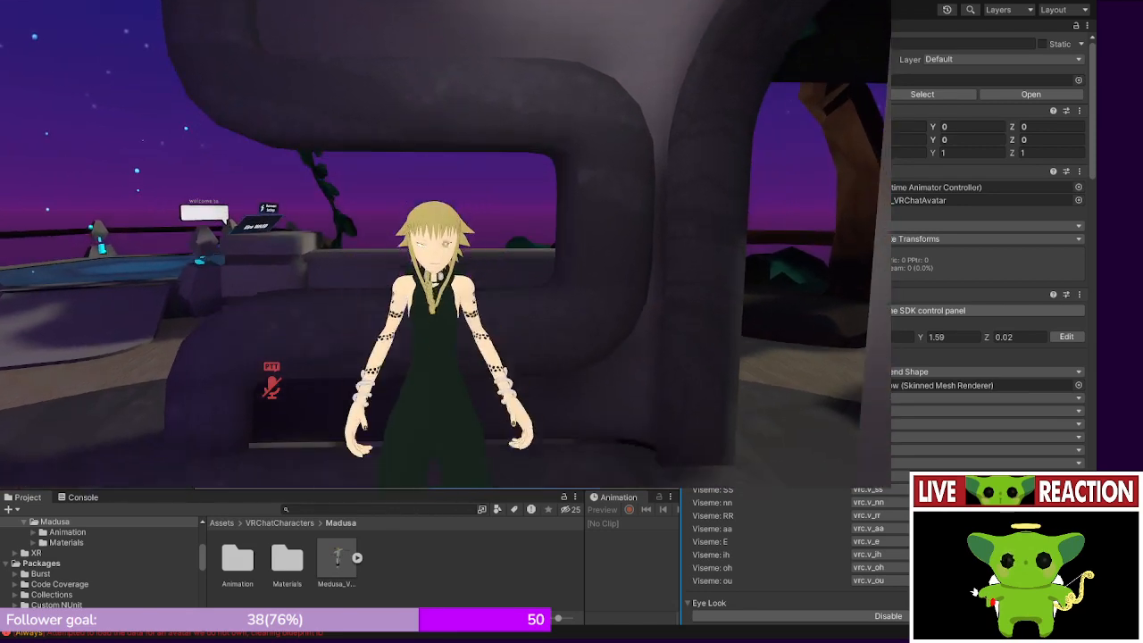
key("space")
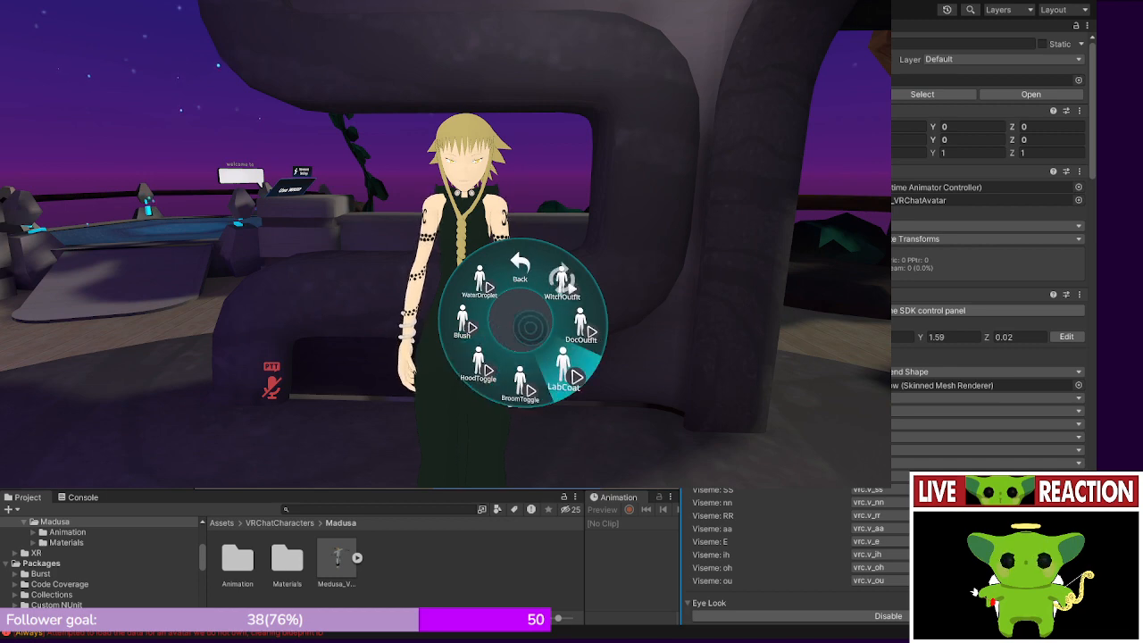
- Change the avatar into its DocOutfit and move closer to the mirror
left_click(533, 321)
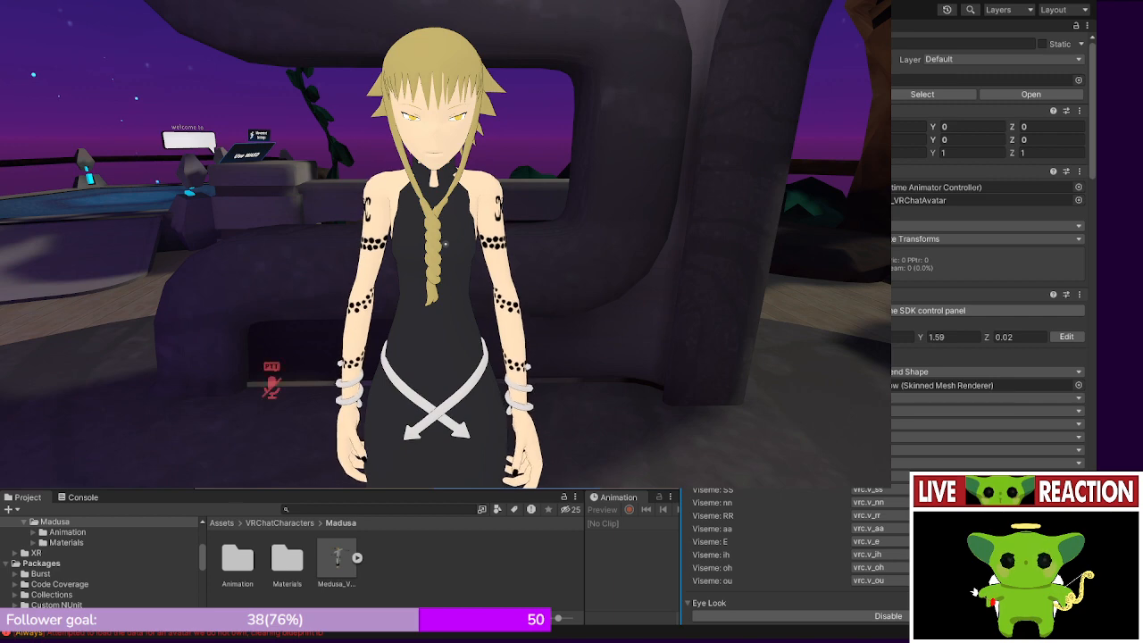
key("w")
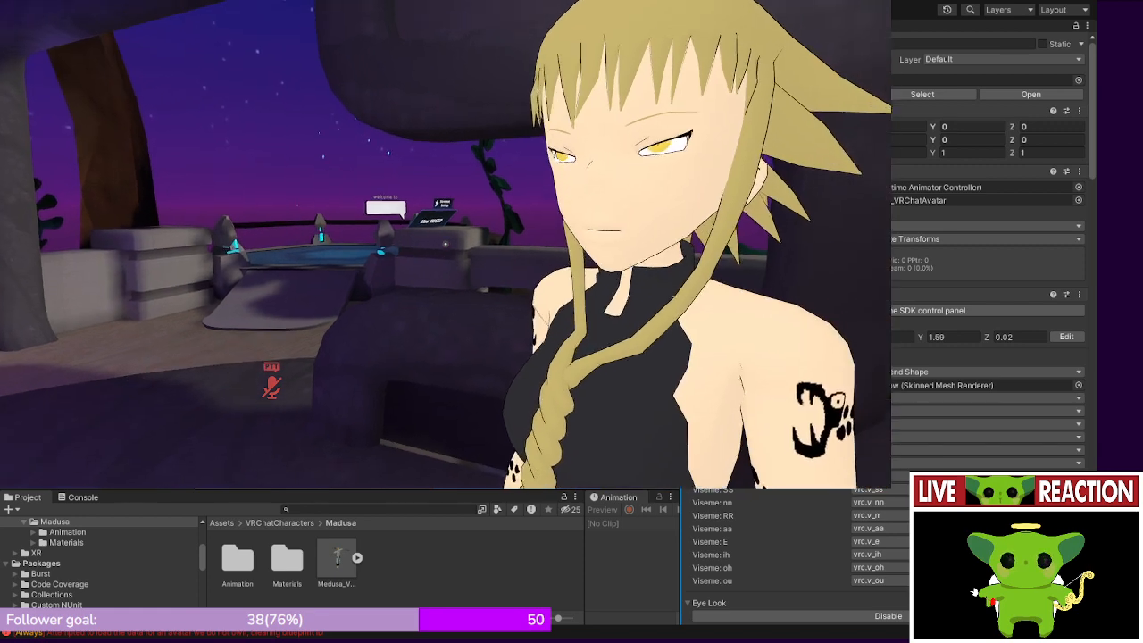
- Activate the avatar's Awkward expression and examine the face from the front
key("r")
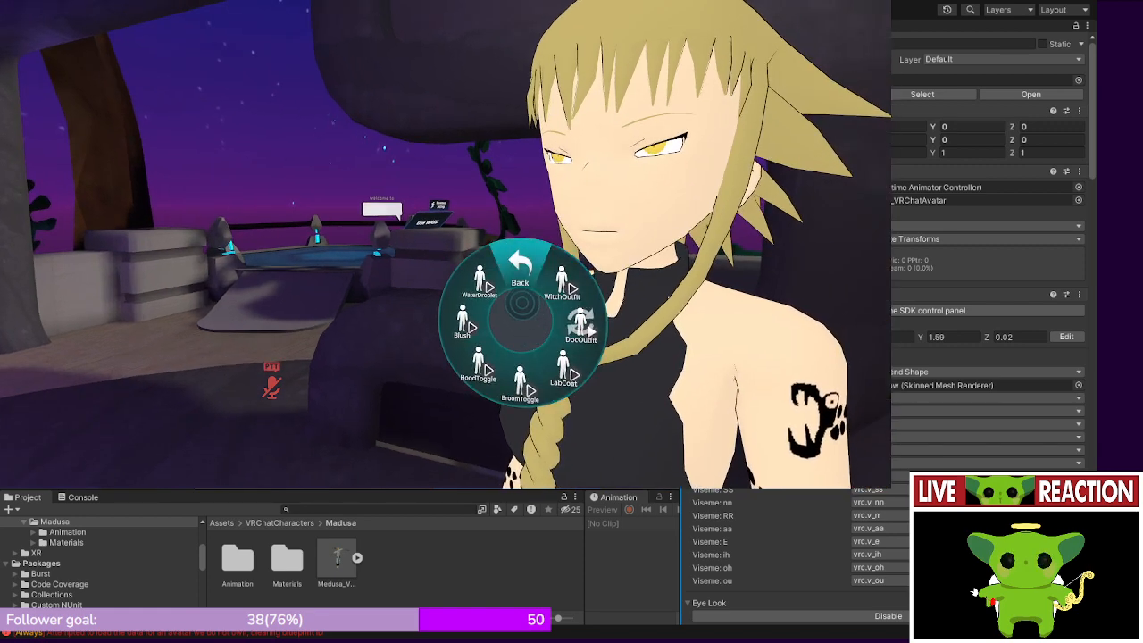
left_click(522, 304)
left_click(507, 321)
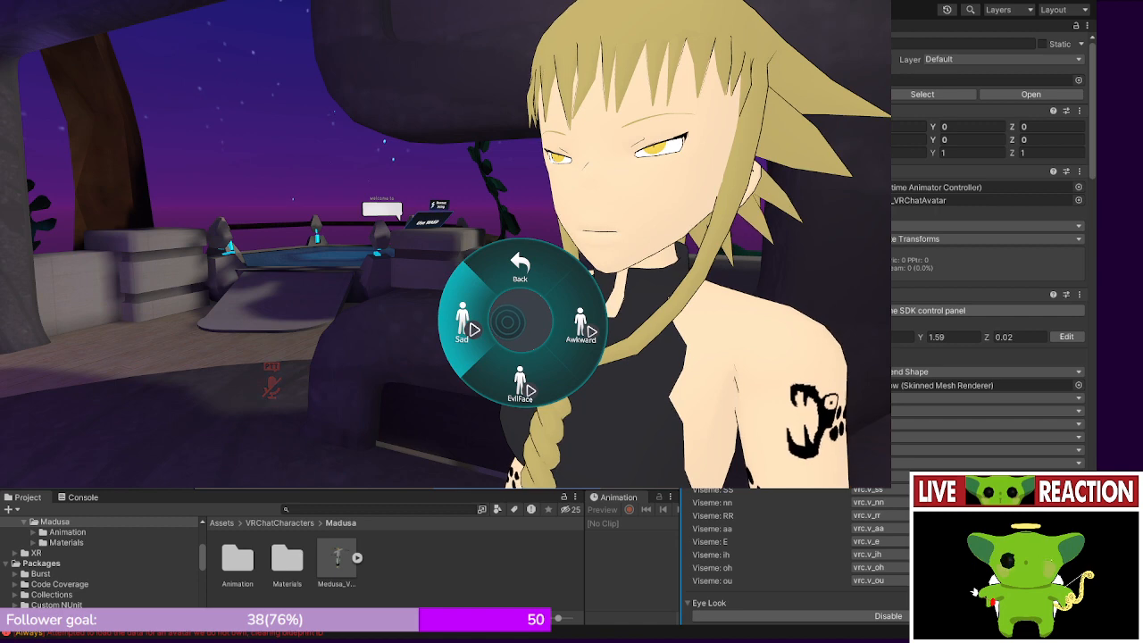
left_click(542, 313)
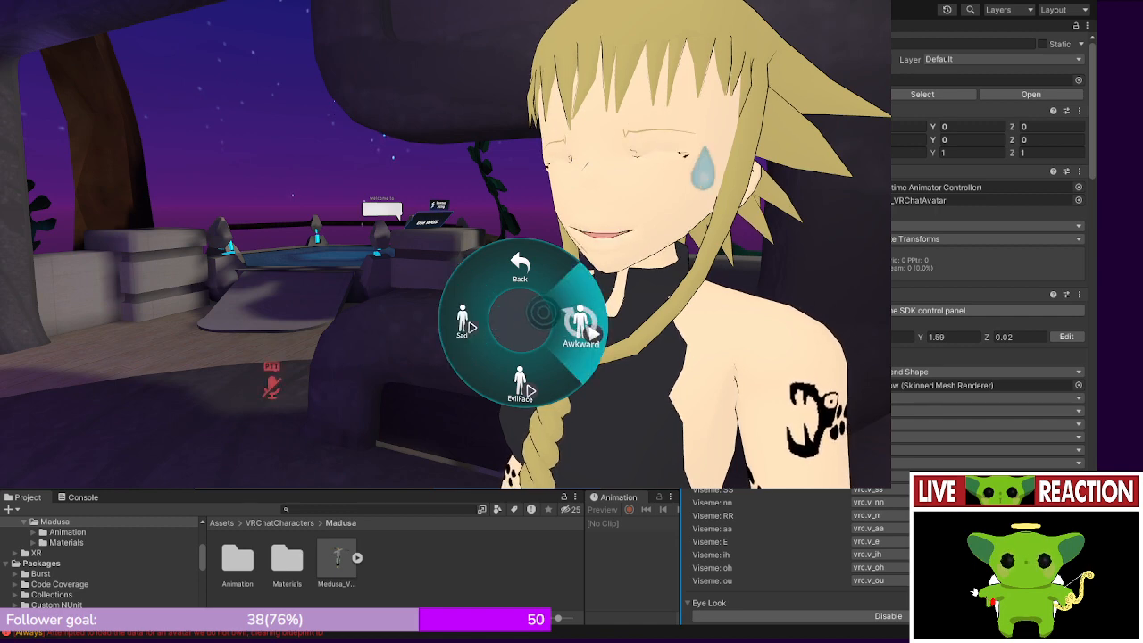
key("r")
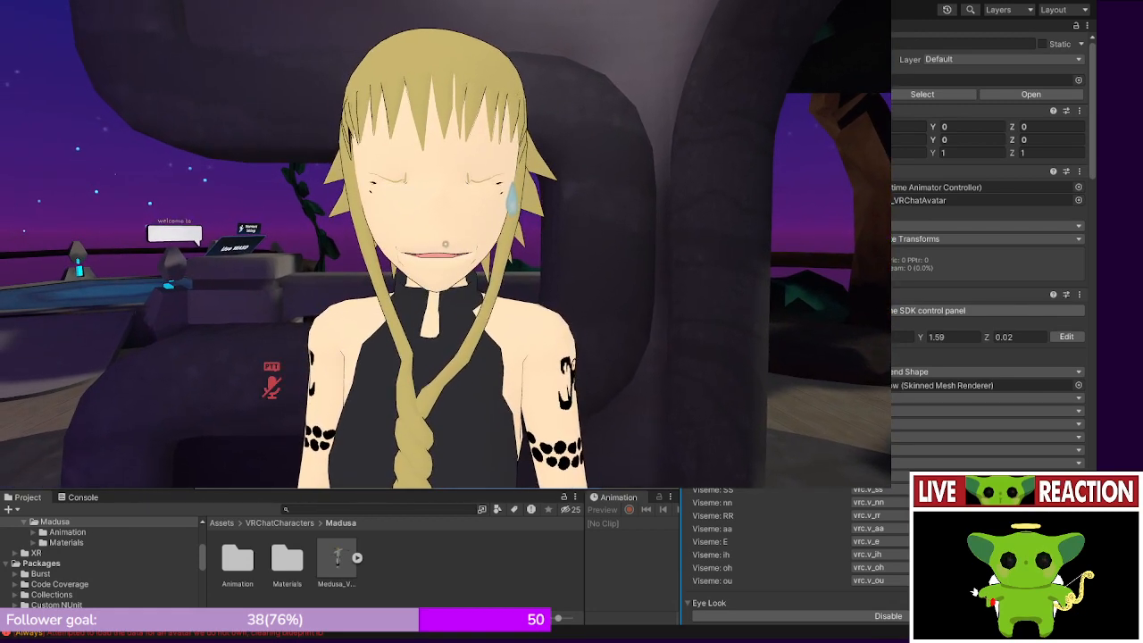
- Turn off the Awkward expression and test the EvilFace expression from the front and side
key("r")
key("r")
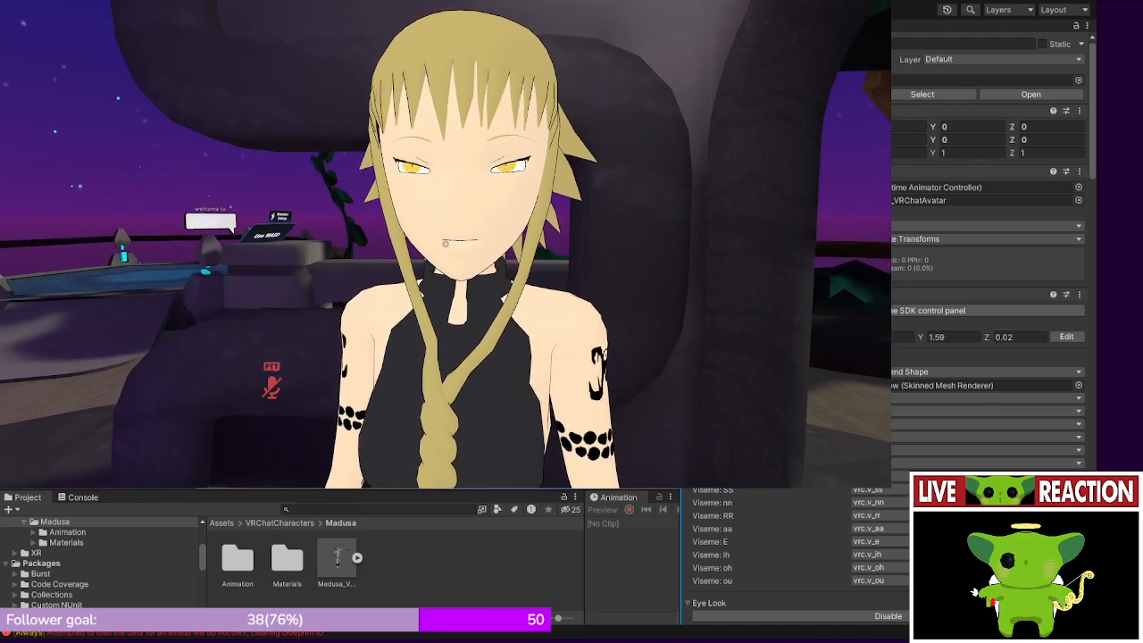
key("r")
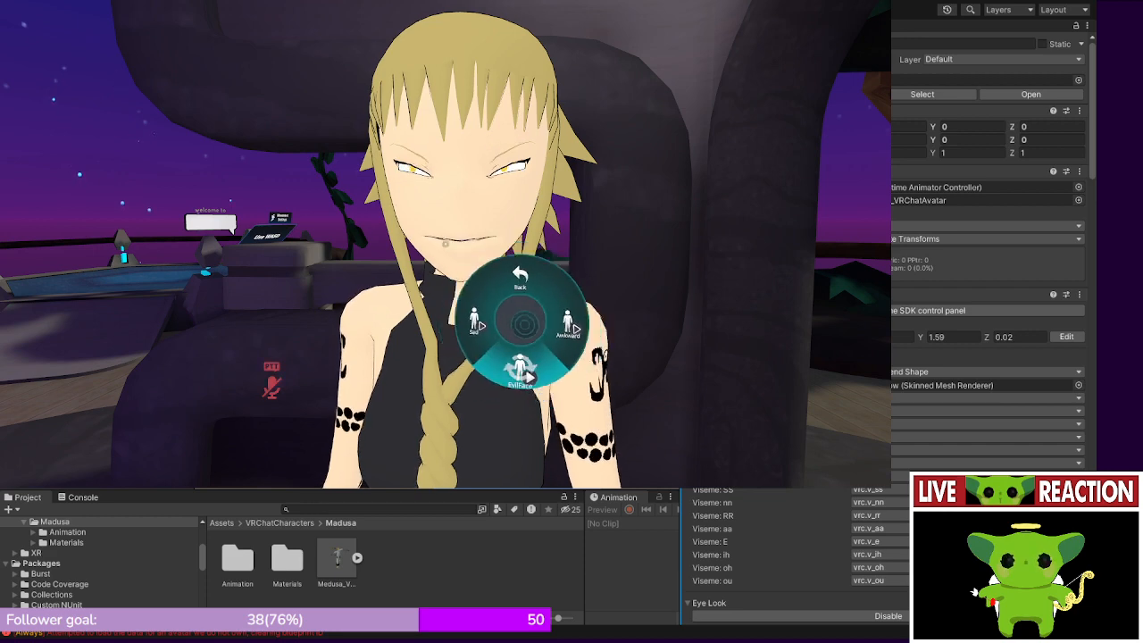
key("r")
key("r")
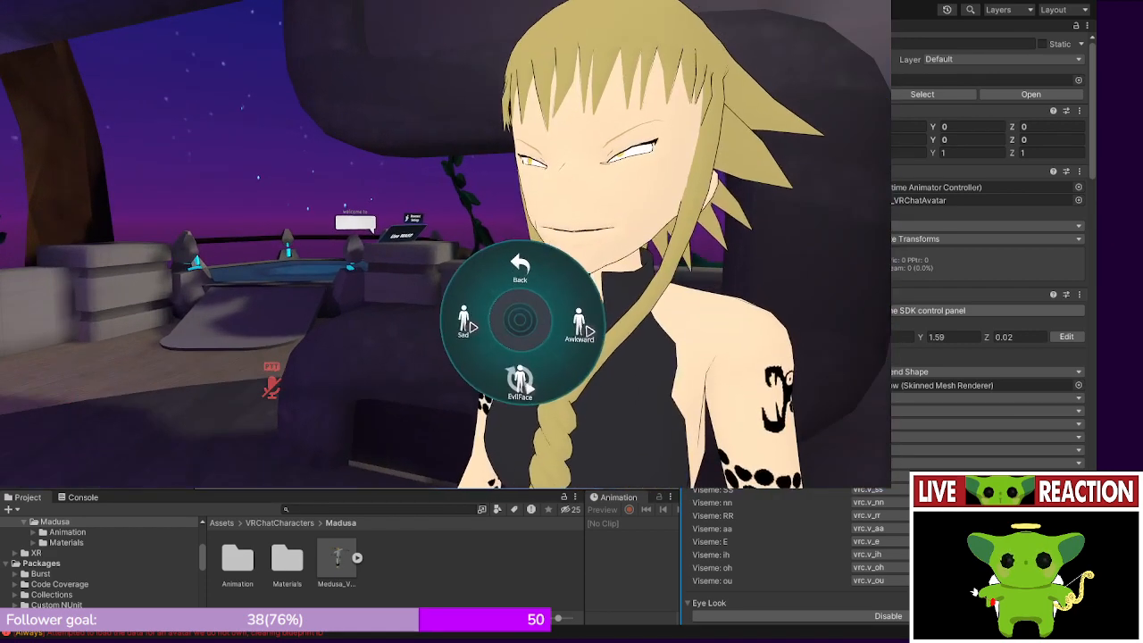
key("r")
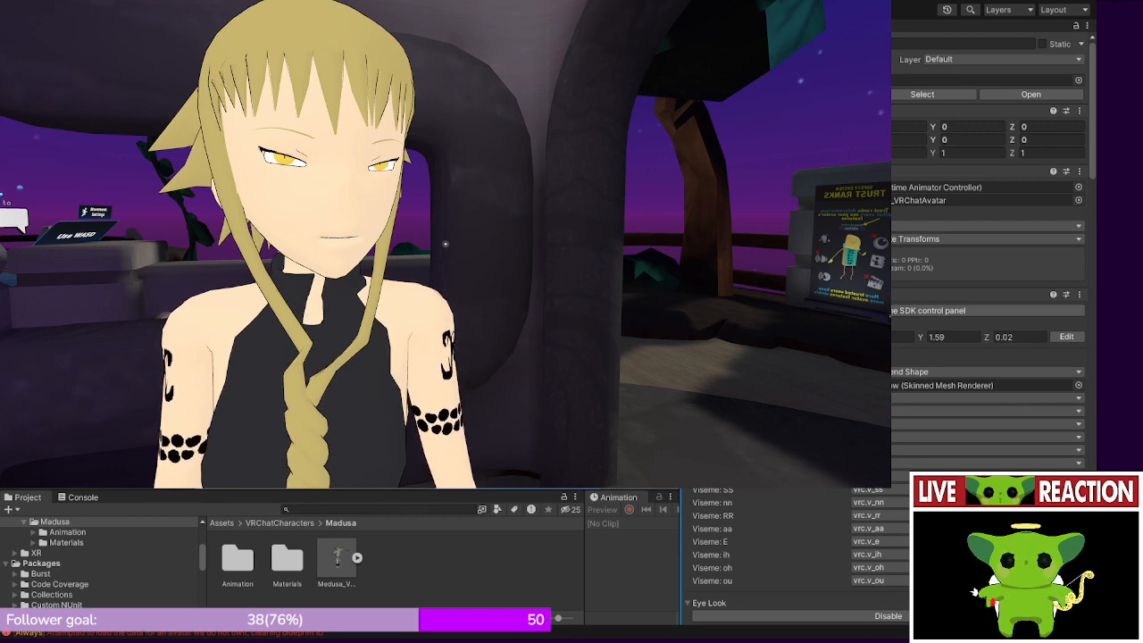
- Walk the avatar around in the DocOutfit to check the dress, legs and braid in the mirror
key("s")
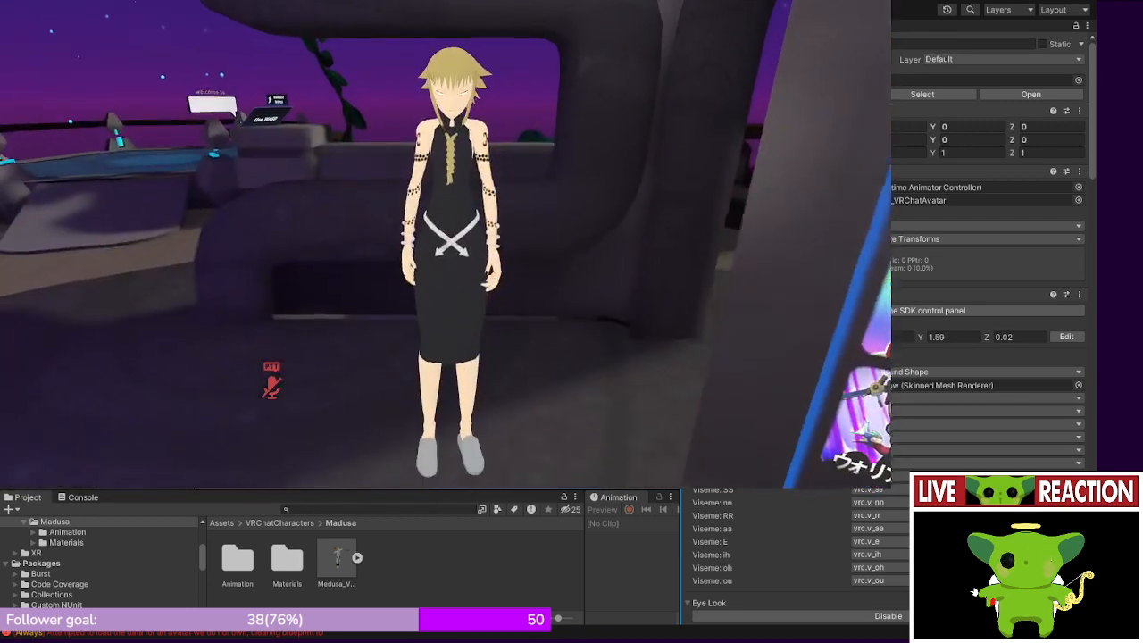
key("w")
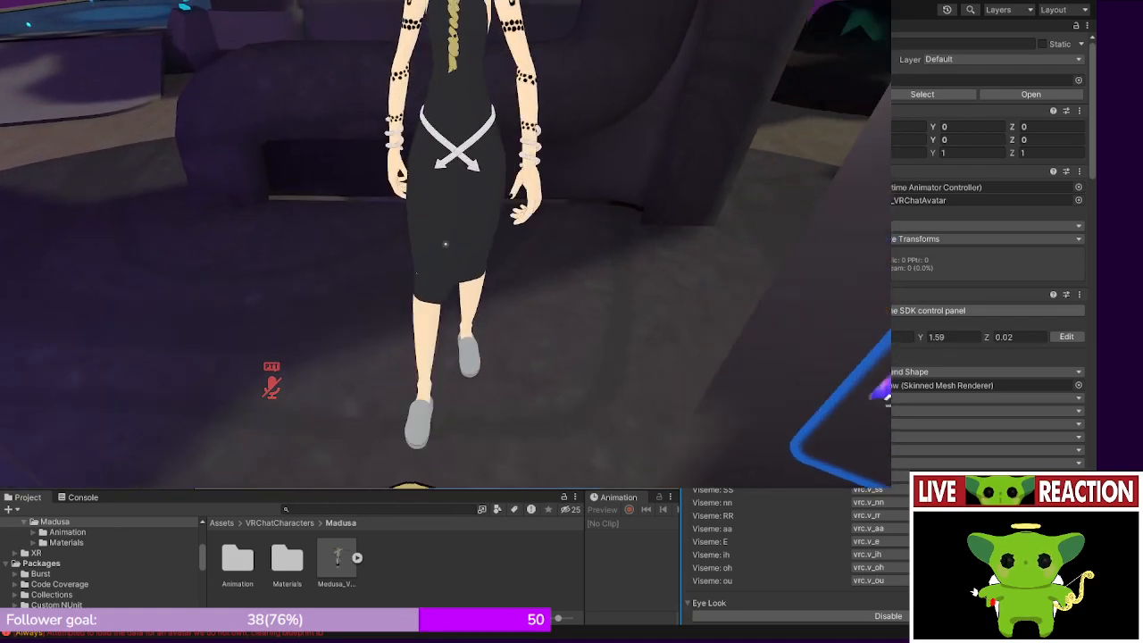
key("s")
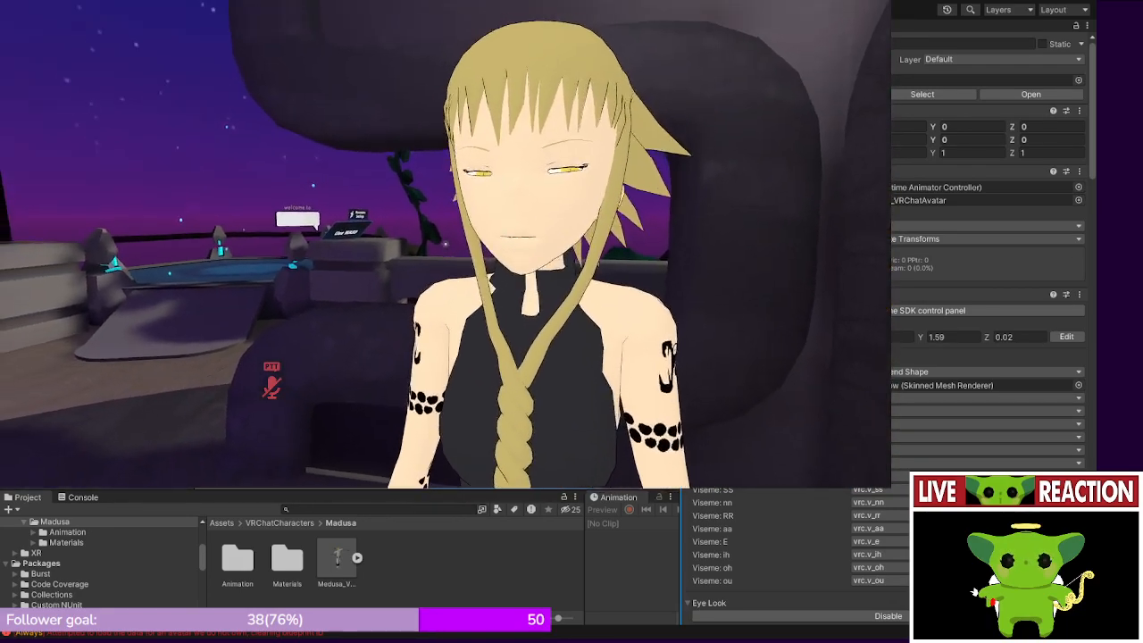
key("w")
key("s")
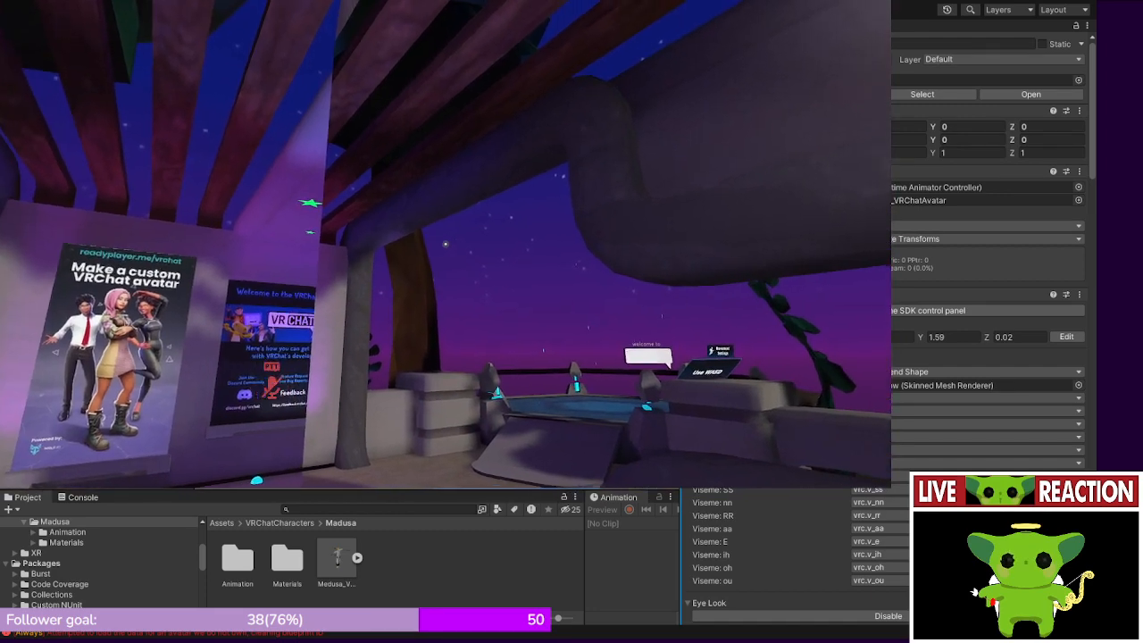
key("w")
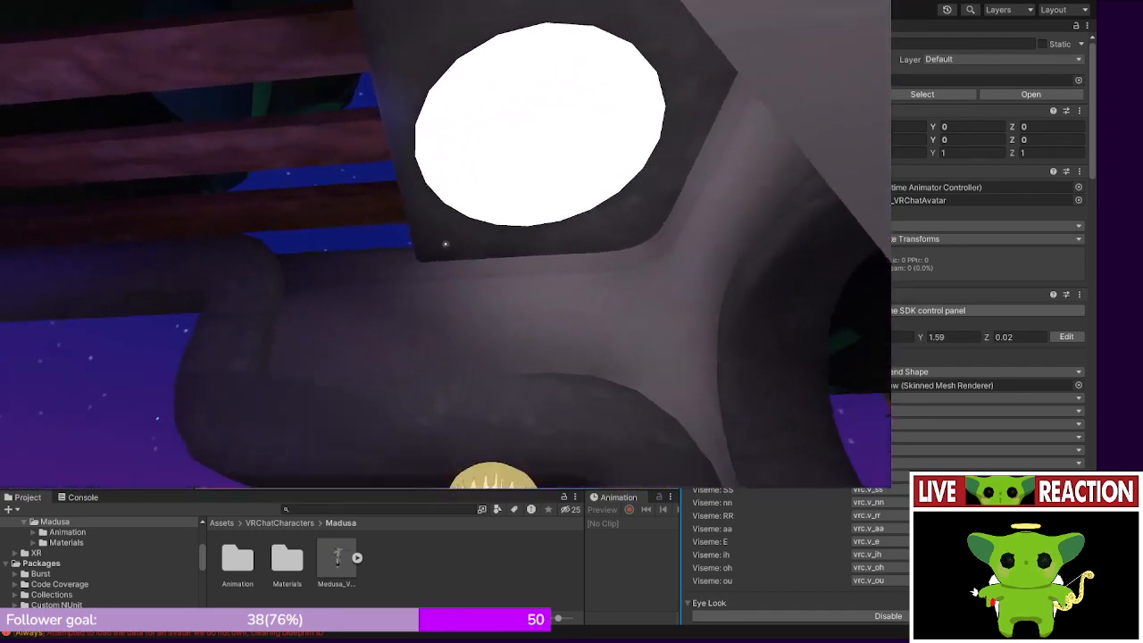
key("w")
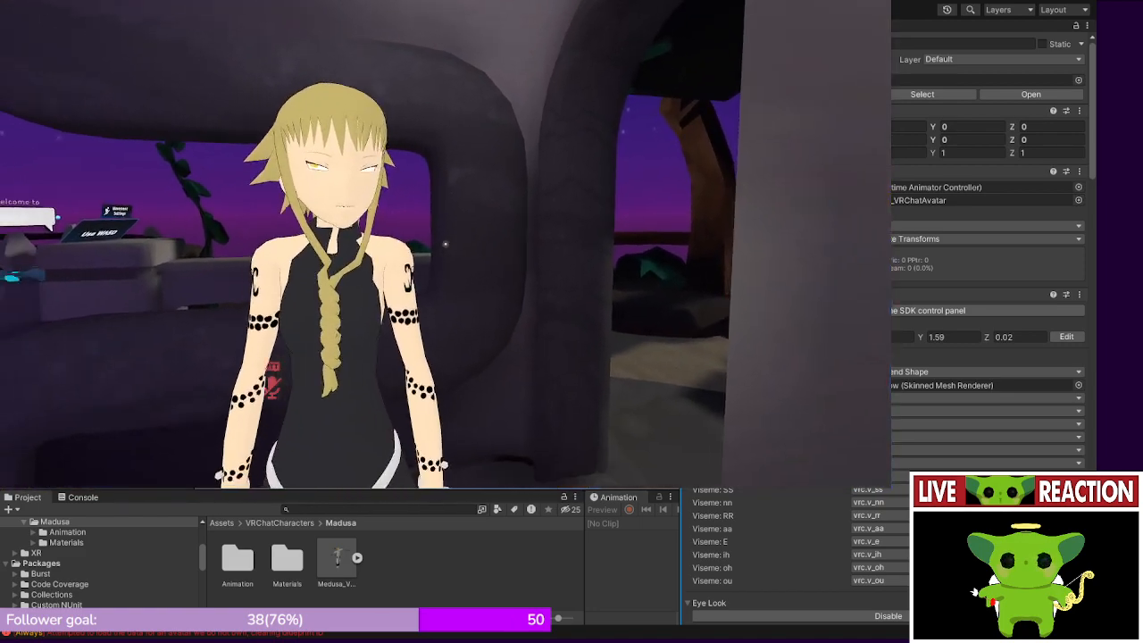
- Walk the avatar repeatedly towards and away from the mirror to test how the front braid follows forward and backward motion
key("w")
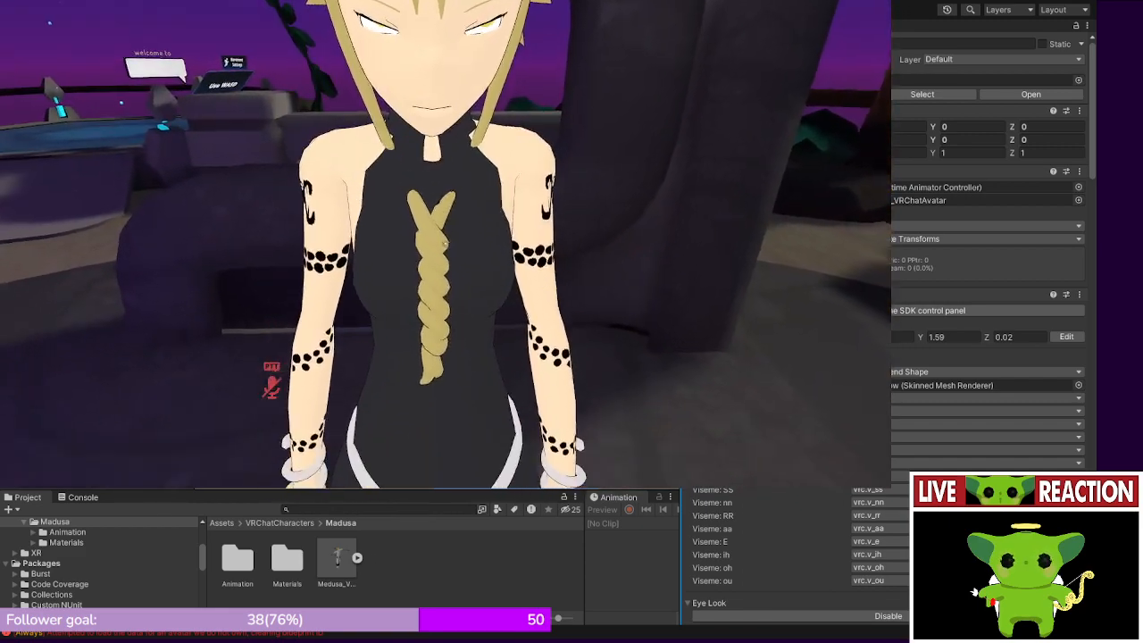
key("s")
key("w")
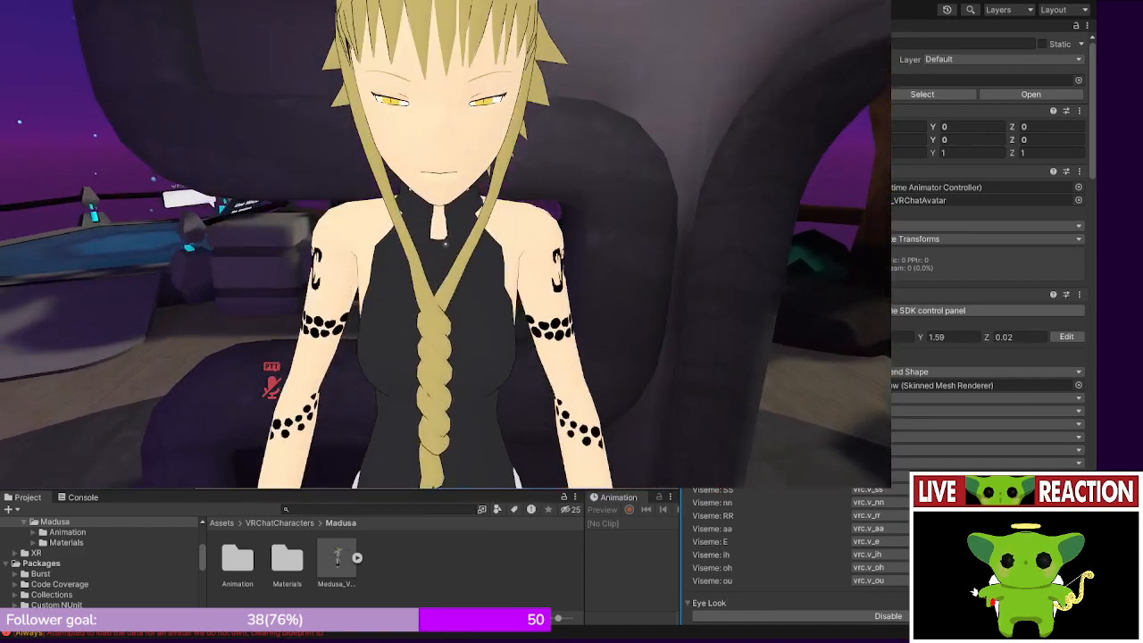
key("s")
key("s")
key("w")
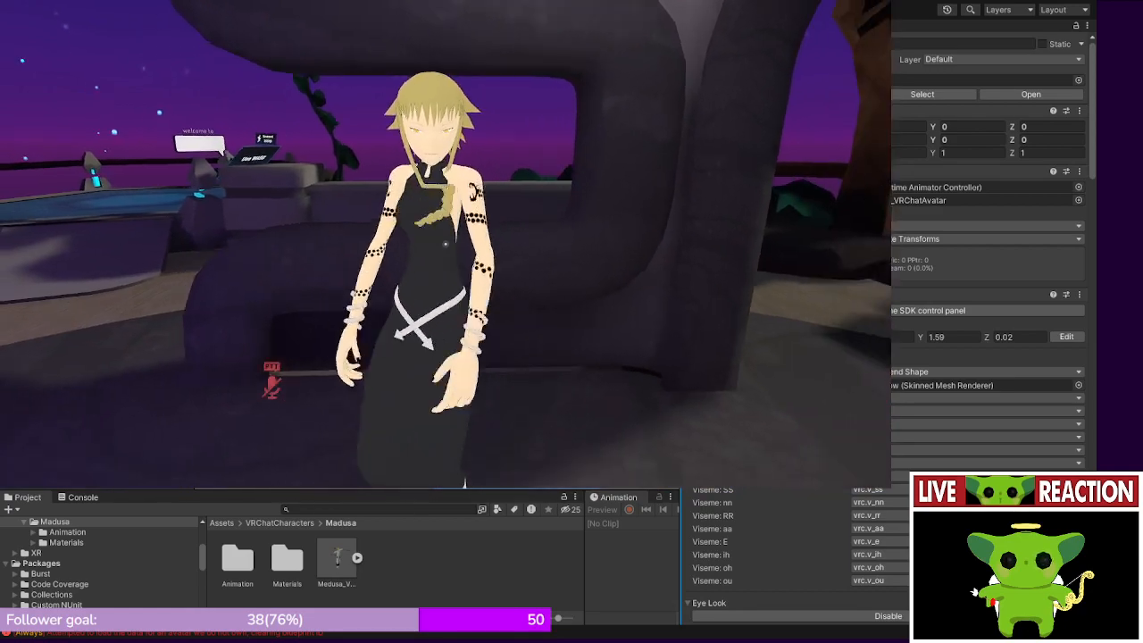
- Strafe the avatar from side to side at the mirror to test the braid's sideways swing and the dress around the legs
key("a")
key("d")
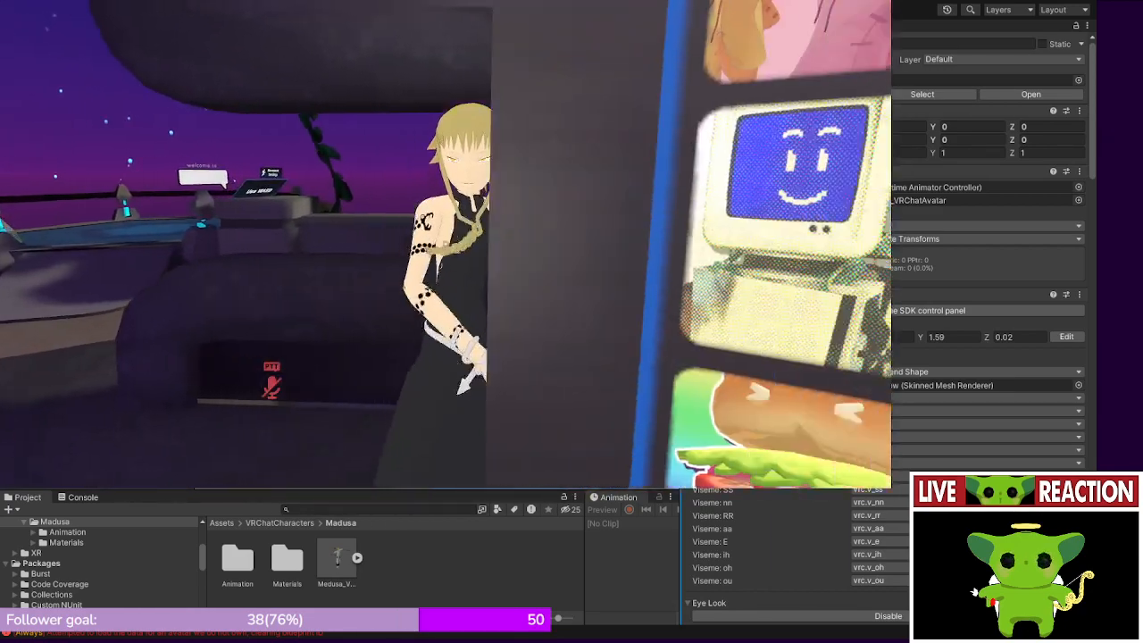
key("a")
key("d")
key("a")
key("w")
key("s")
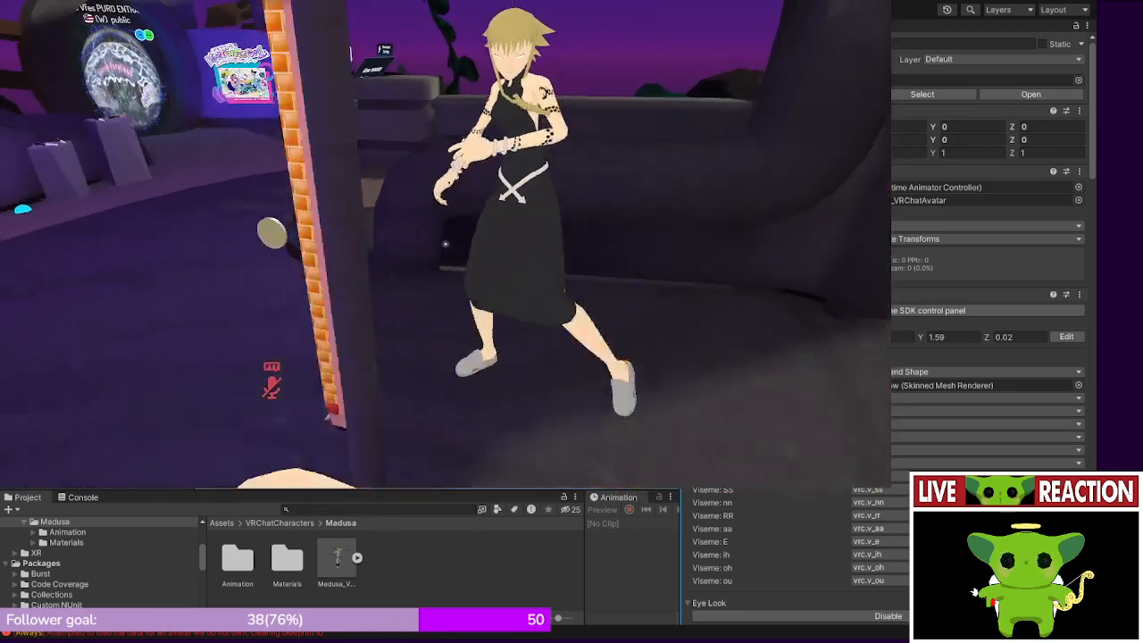
key("d")
key("a")
key("w")
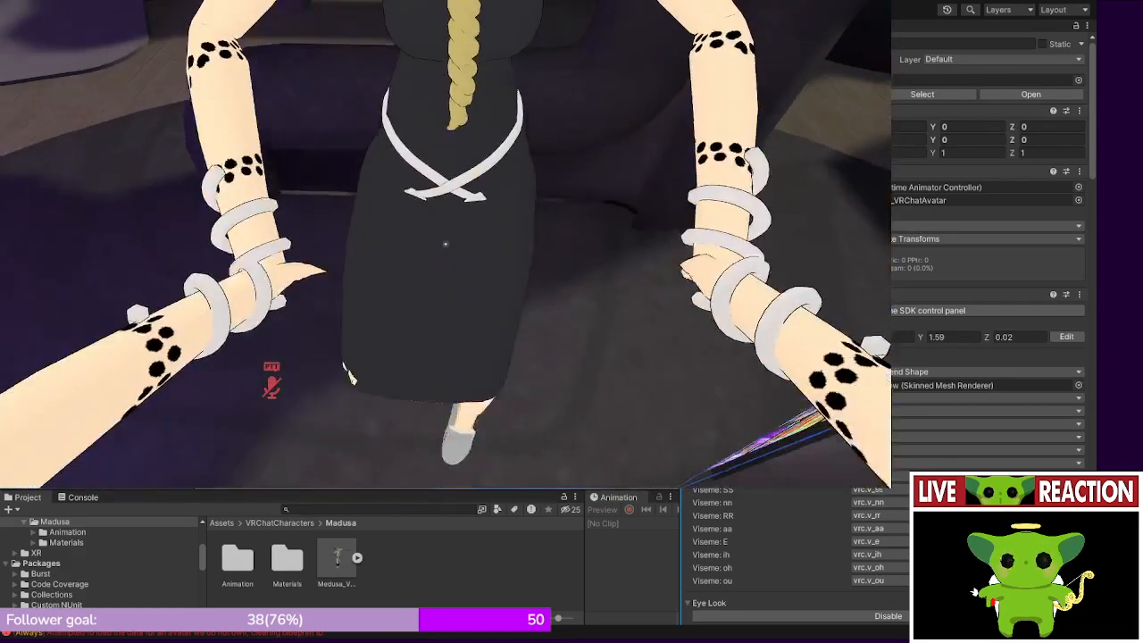
key("s")
key("r")
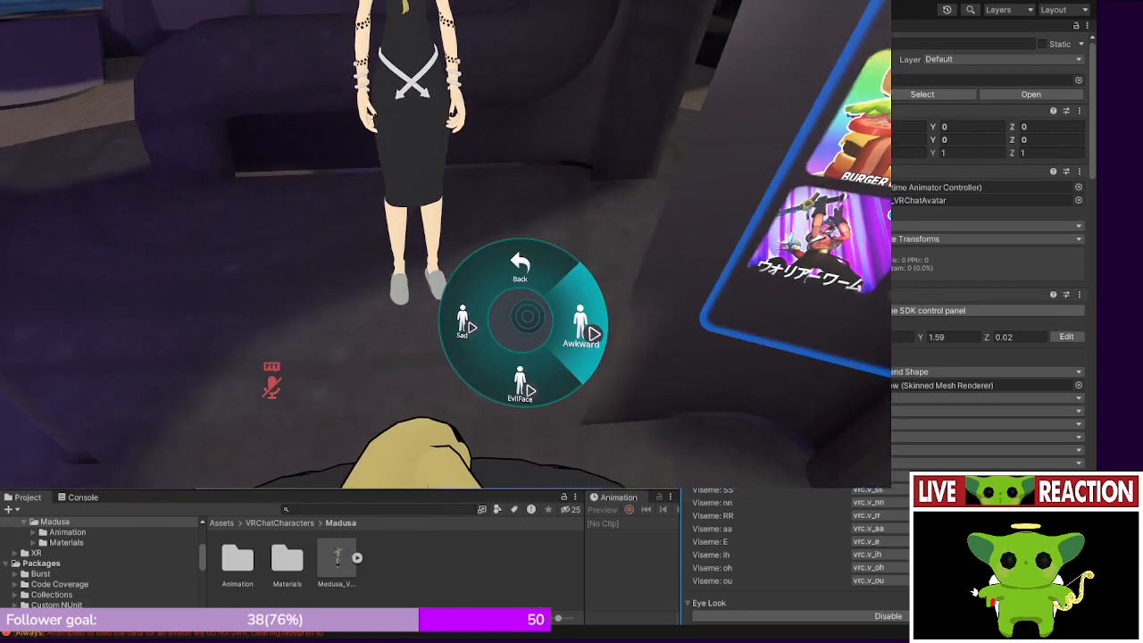
left_click(525, 310)
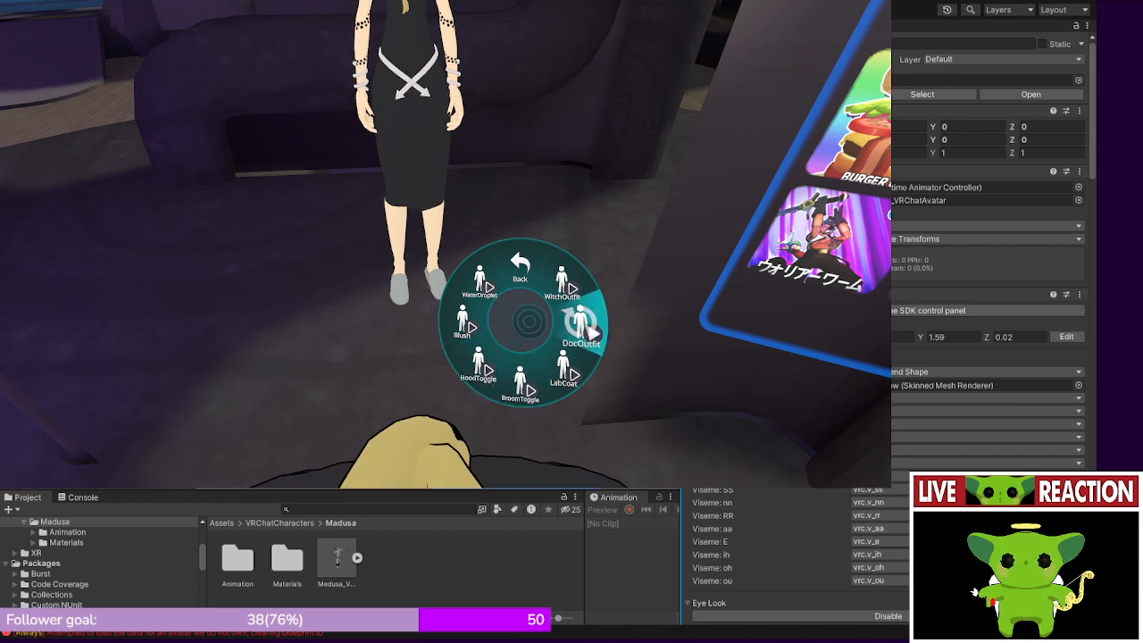
left_click(515, 302)
left_click(515, 303)
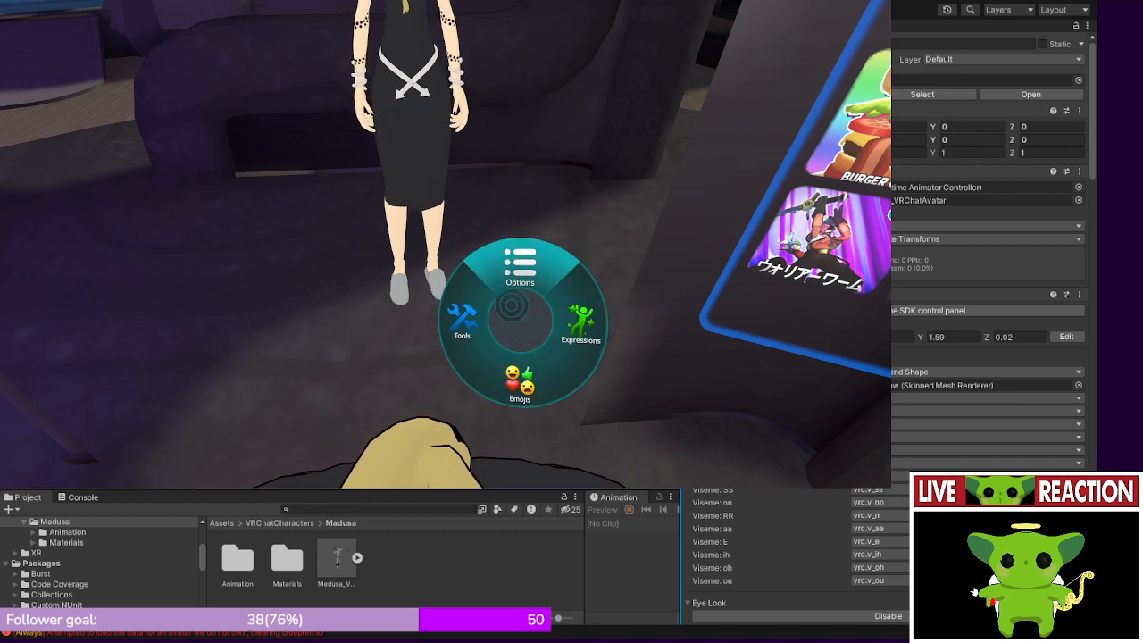
key("r")
- Walk and jump with the avatar, then inspect its braid and face close up in the mirror
key("w")
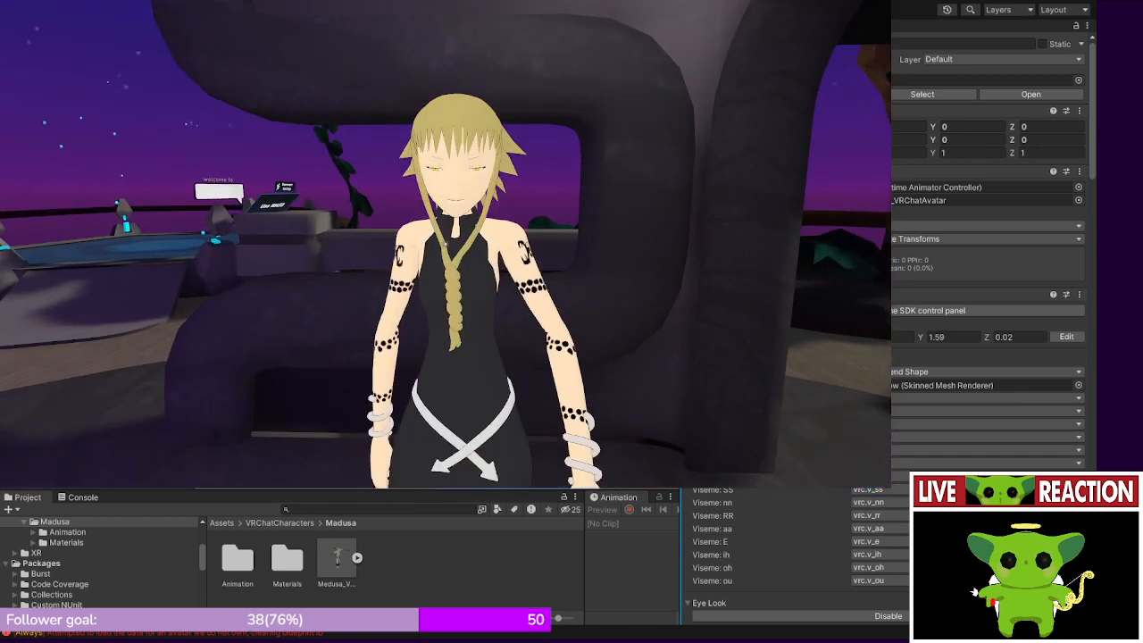
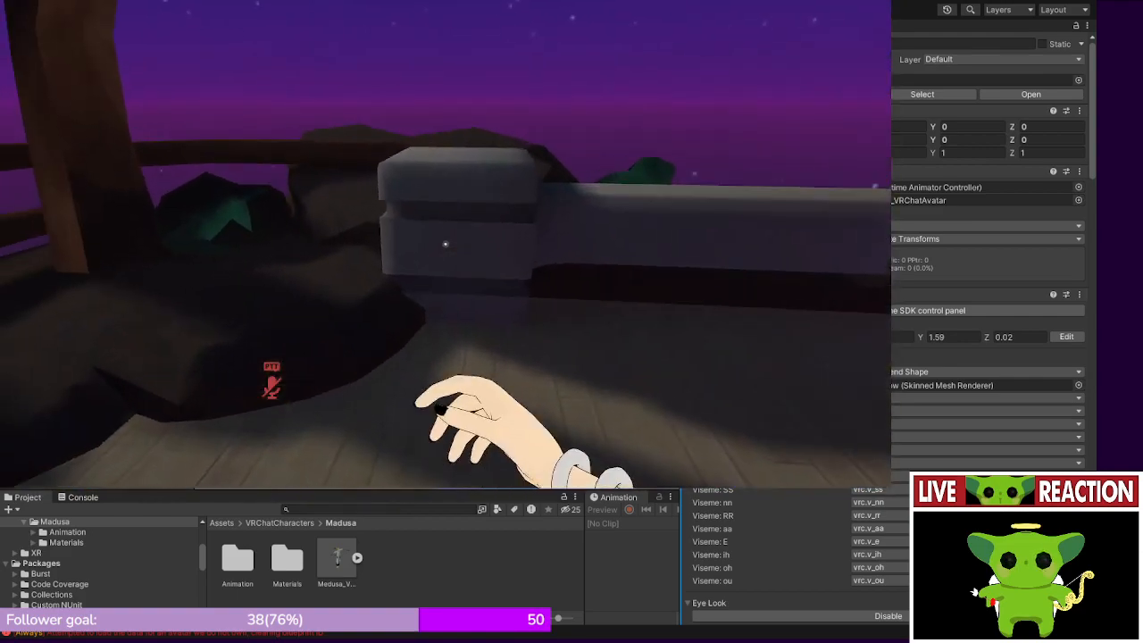
key("w")
key("space")
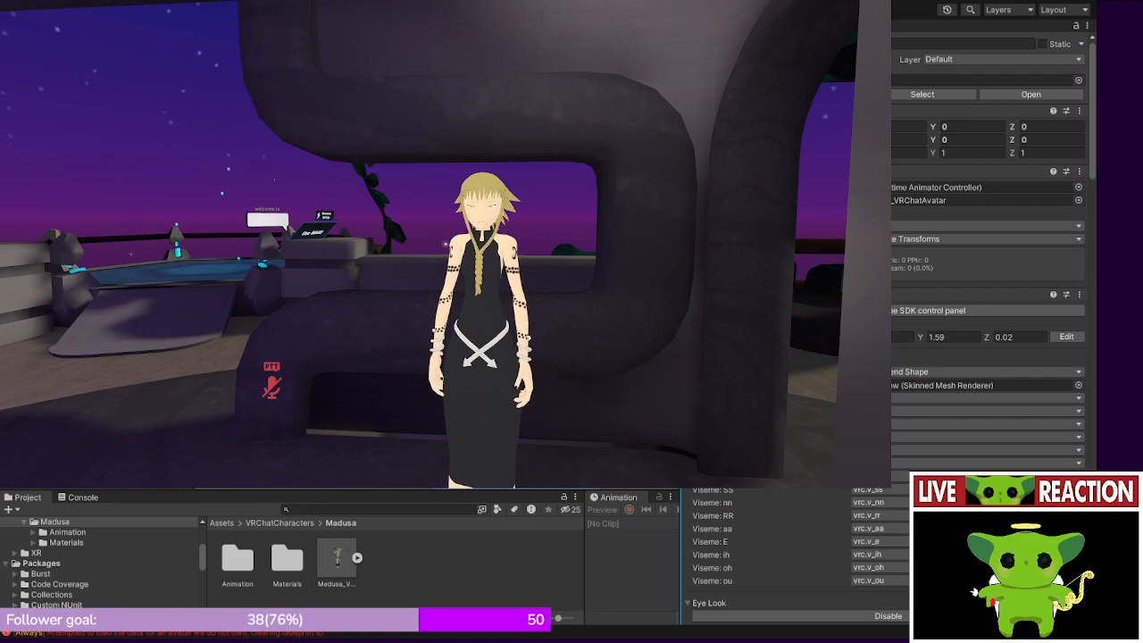
key("w")
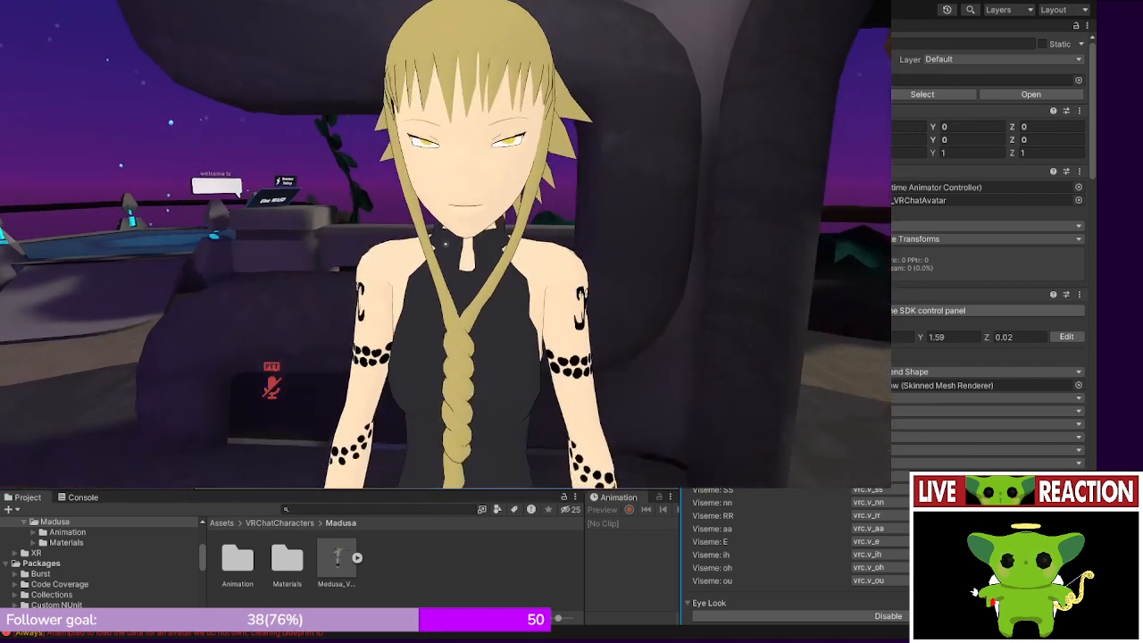
- Move the avatar sideways, back and up to the mirror to examine how the braid swings across the chest and arms
key("d")
key("a")
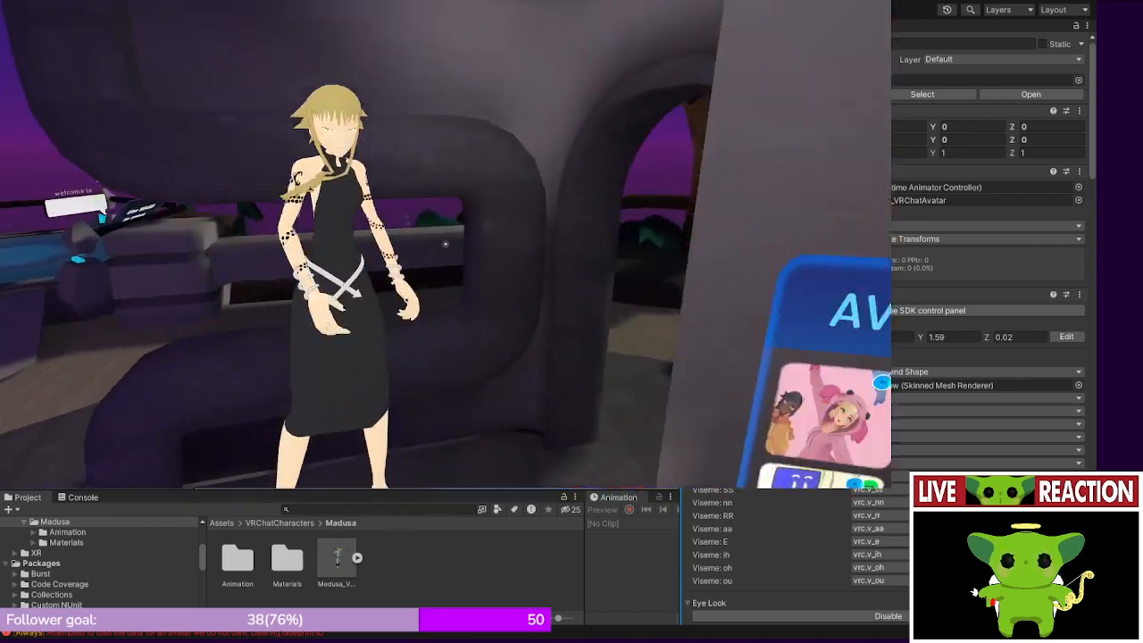
key("s")
left_click(446, 244)
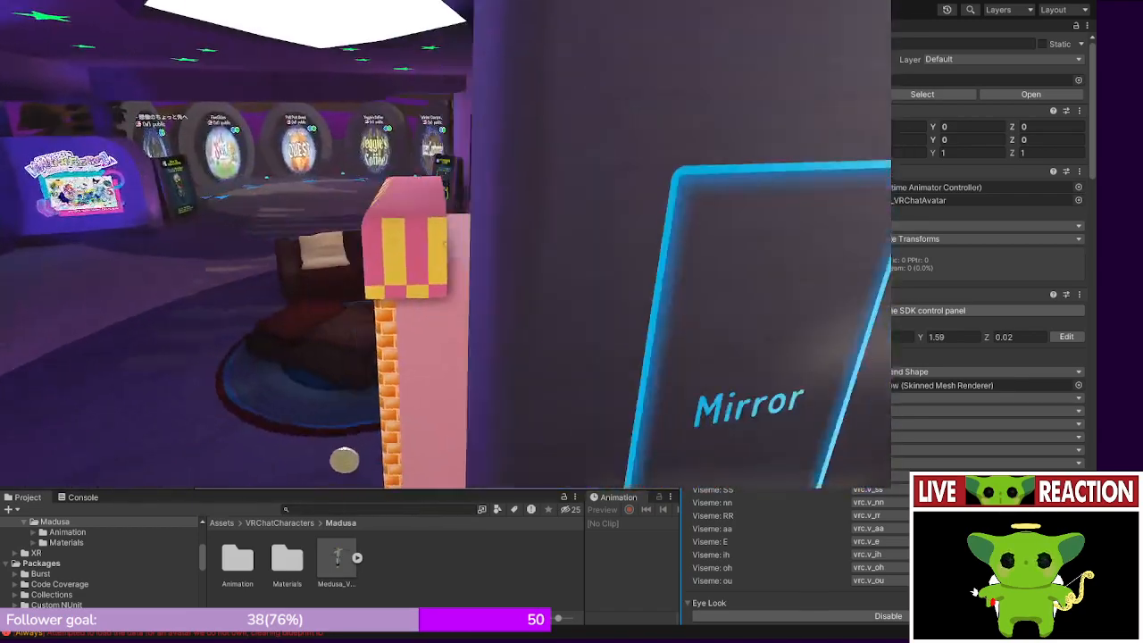
key("w")
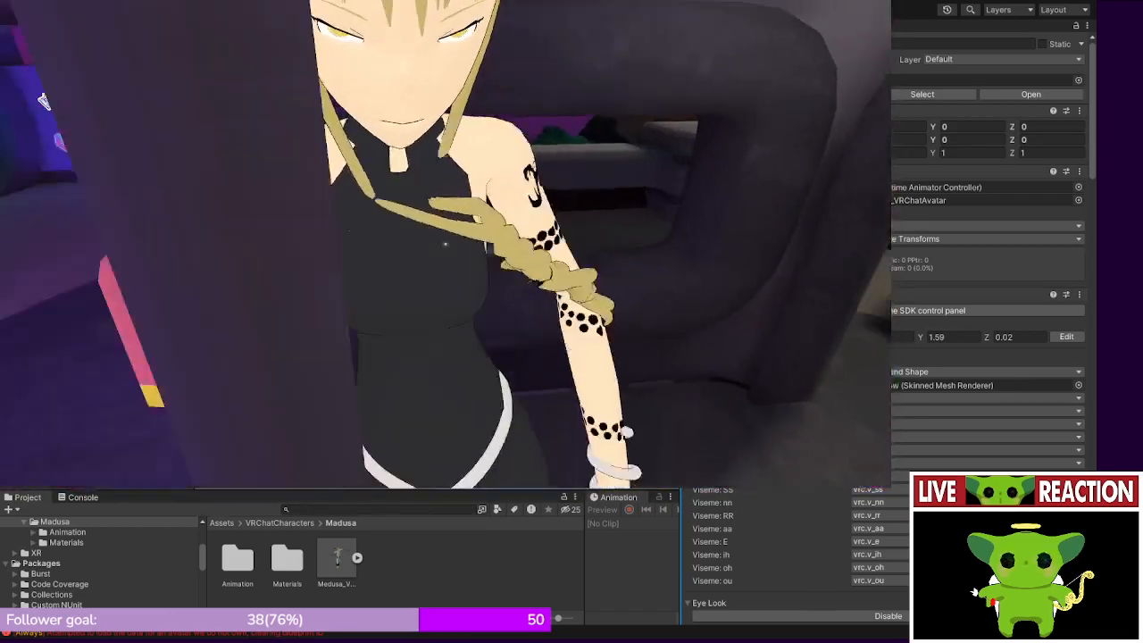
key("w")
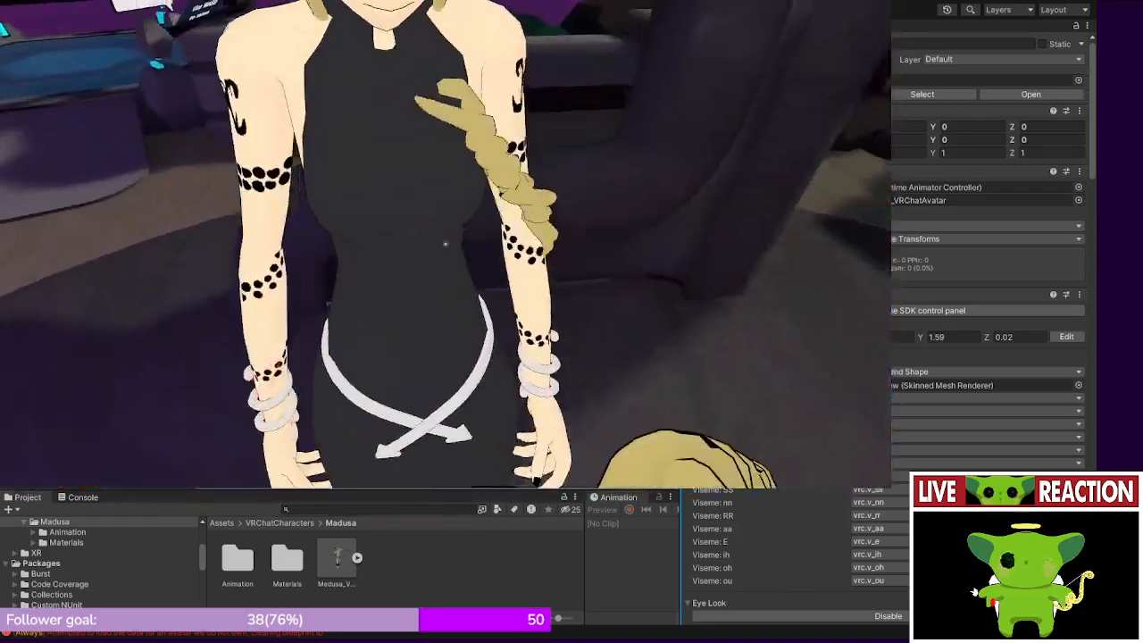
key("w")
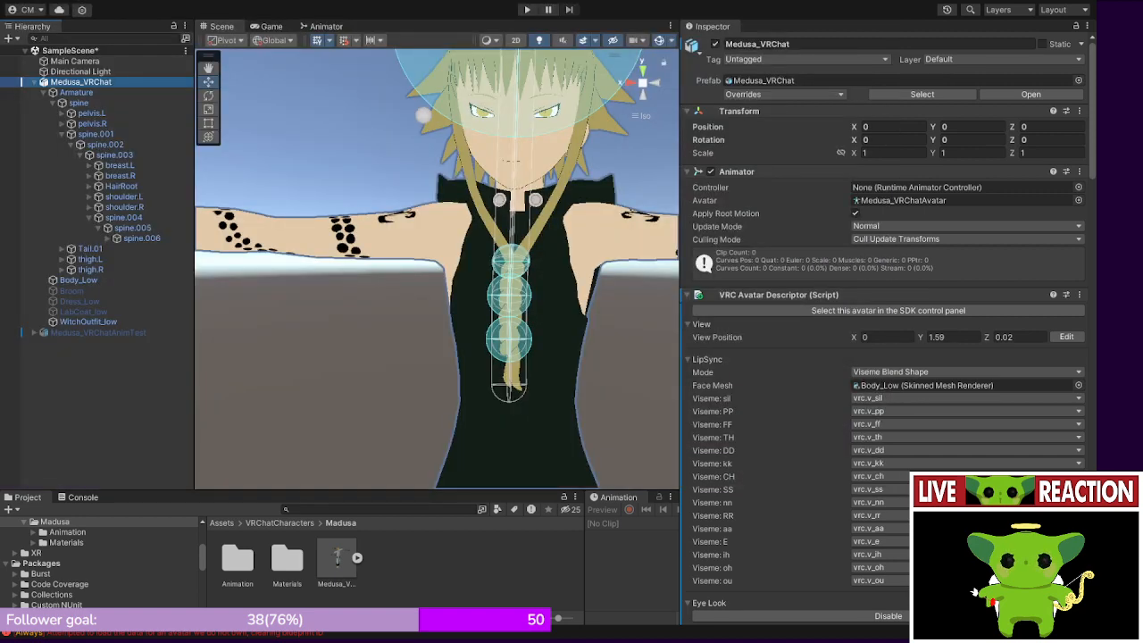
- Switch to Unity and examine the braid's physics bone colliders on Medusa_VRChat from the side
right_click_drag(524, 354, 216, 339)
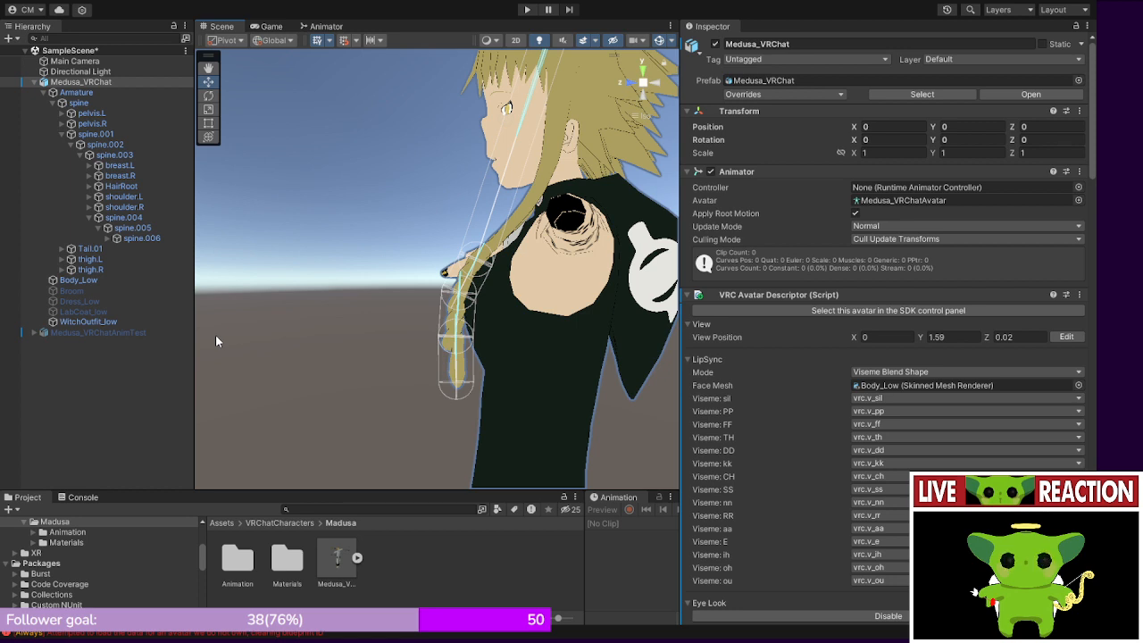
right_click_drag(216, 337, 532, 306)
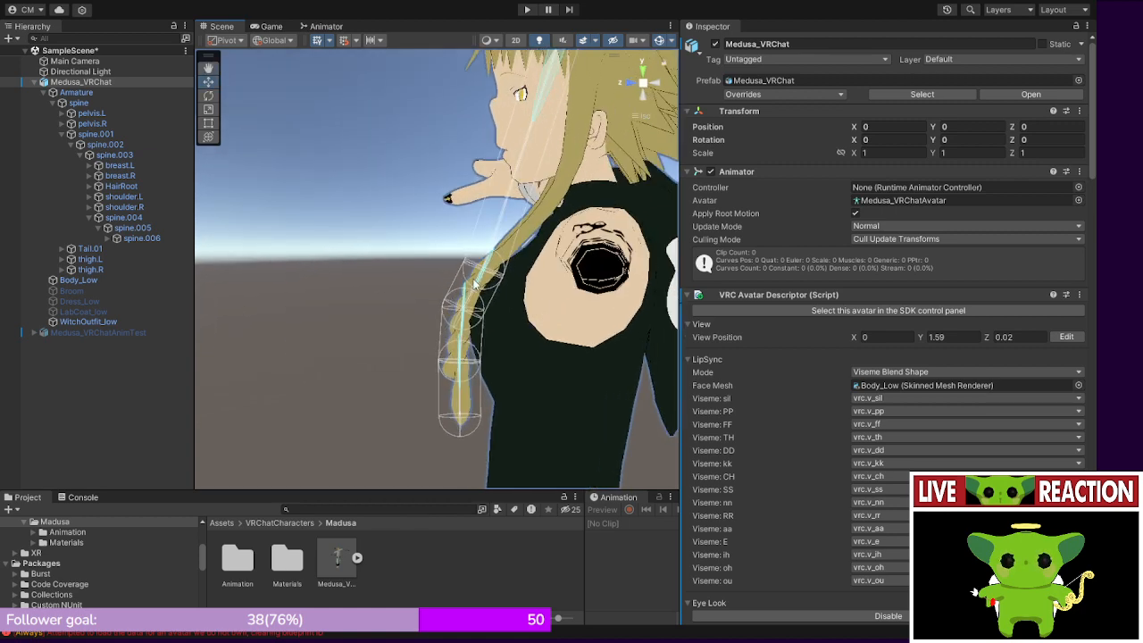
- Select Medusa_VRChat and examine the Phys Bone colliders along the front braid from the side and front
left_click(473, 280)
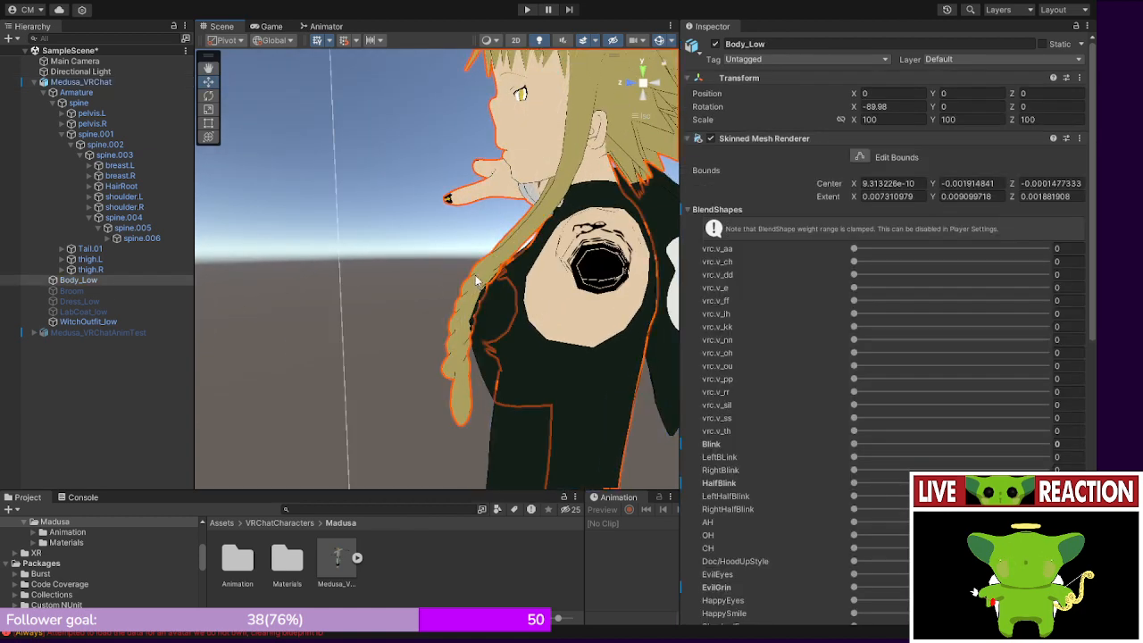
left_click(71, 82)
left_click(70, 93)
left_click(71, 83)
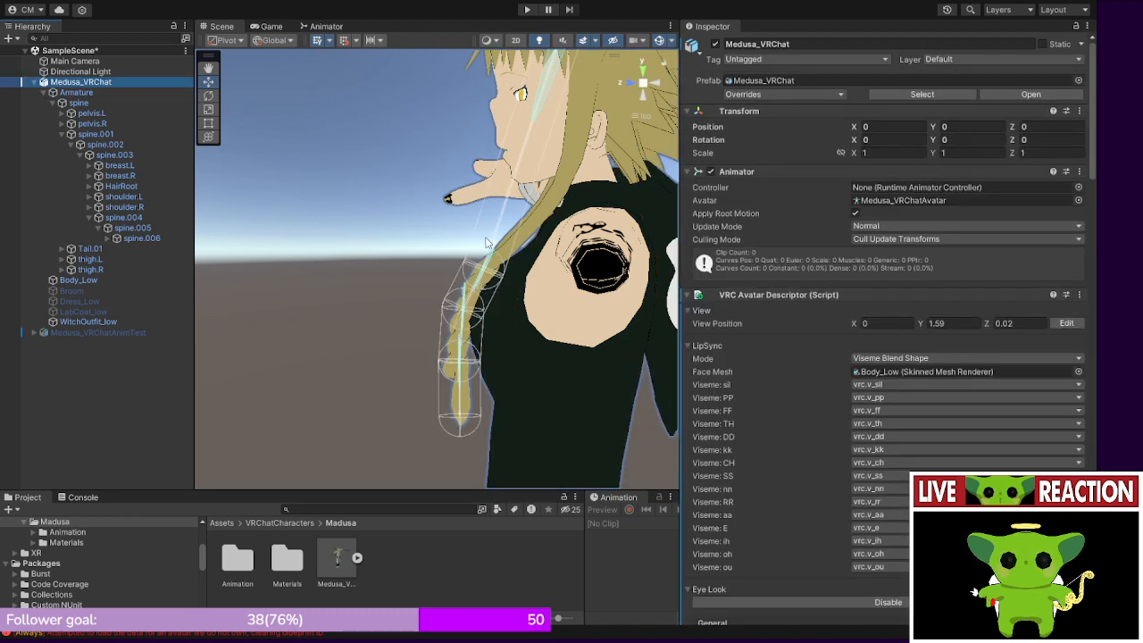
mouse_move(488, 243)
right_mouse_down()
mouse_move(505, 245)
mouse_move(494, 286)
mouse_move(500, 250)
mouse_move(474, 236)
mouse_move(452, 257)
mouse_move(451, 247)
mouse_move(733, 205)
mouse_move(801, 208)
mouse_move(580, 272)
mouse_move(491, 252)
right_mouse_up()
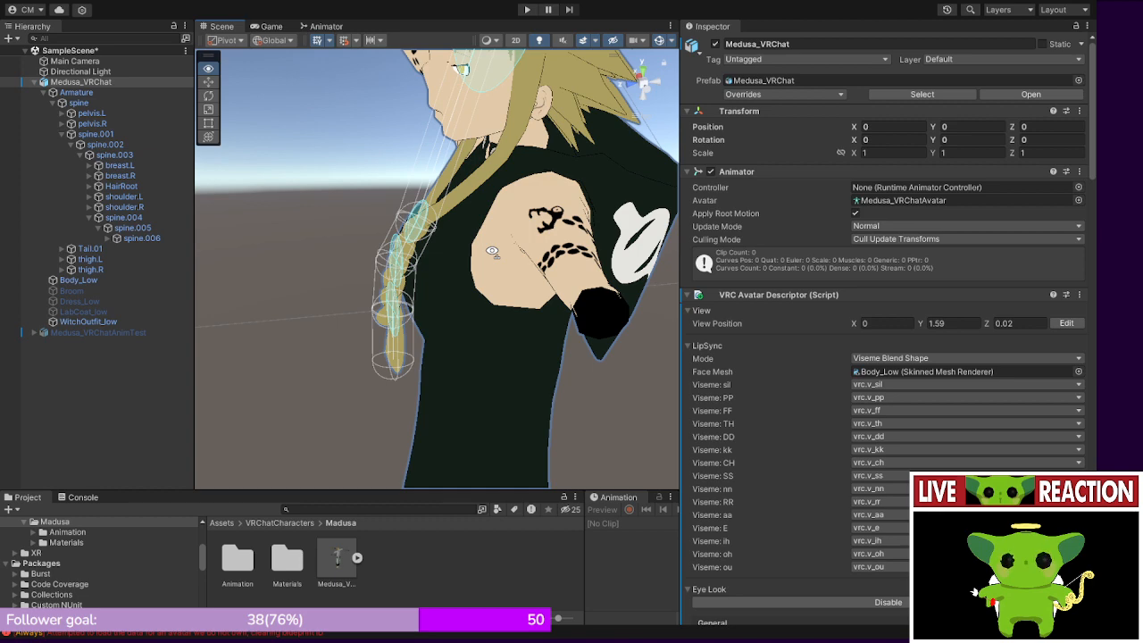
left_click_drag(492, 252, 623, 280, "alt")
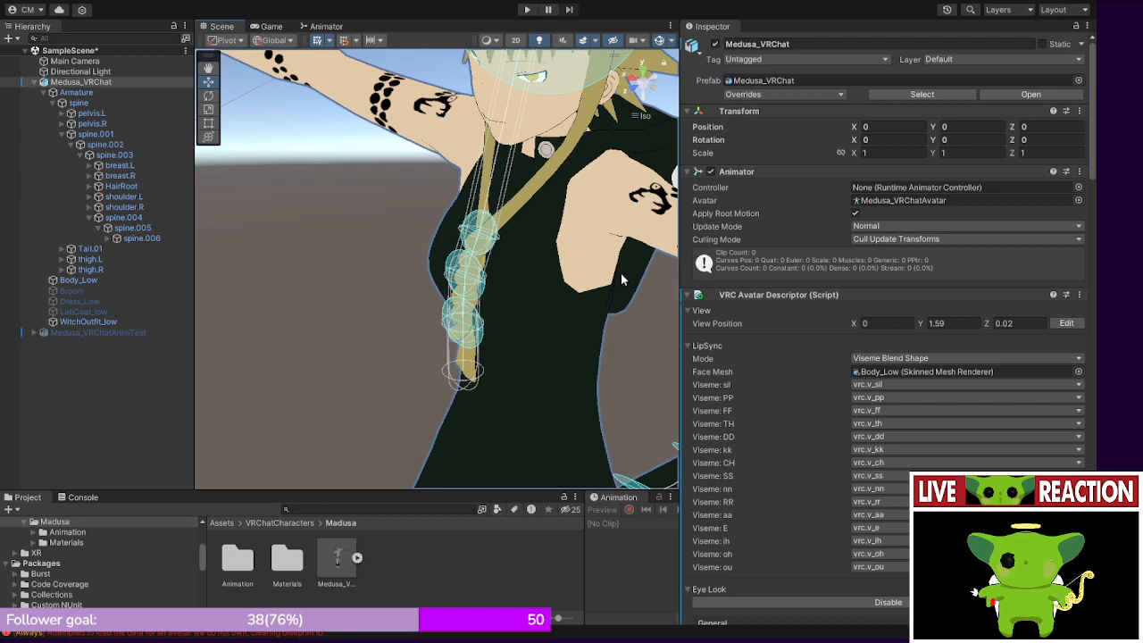
left_click_drag(567, 336, 626, 217, "alt")
middle_click_drag(626, 217, 423, 296)
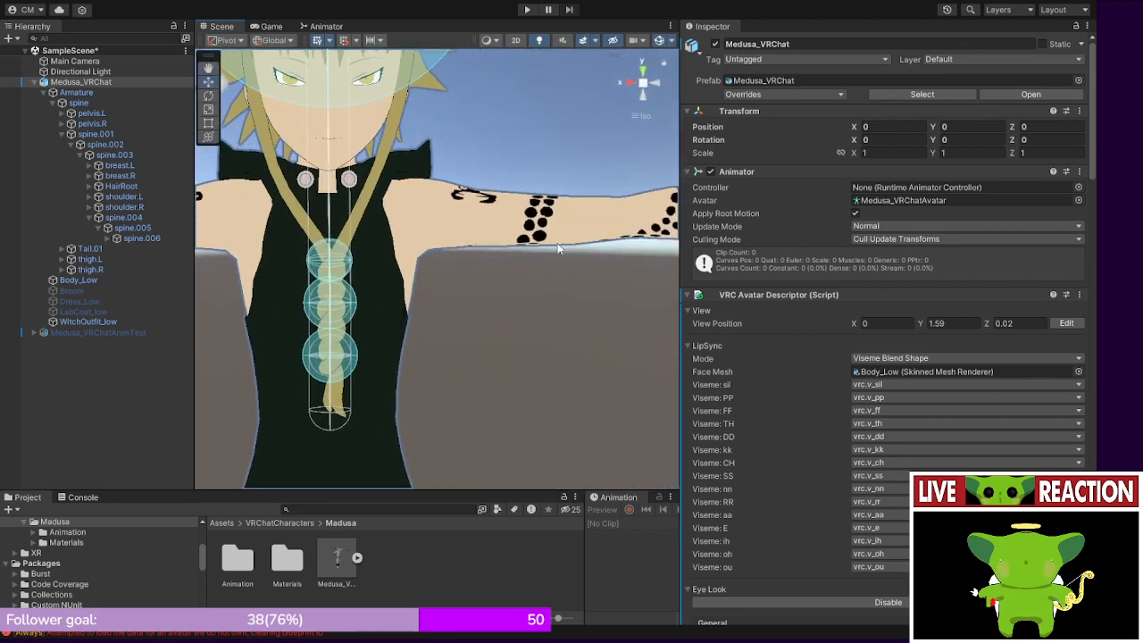
- Compare the avatar's hair and tail bone gizmos in the aligned front and right views
left_click(628, 86)
left_click(659, 85)
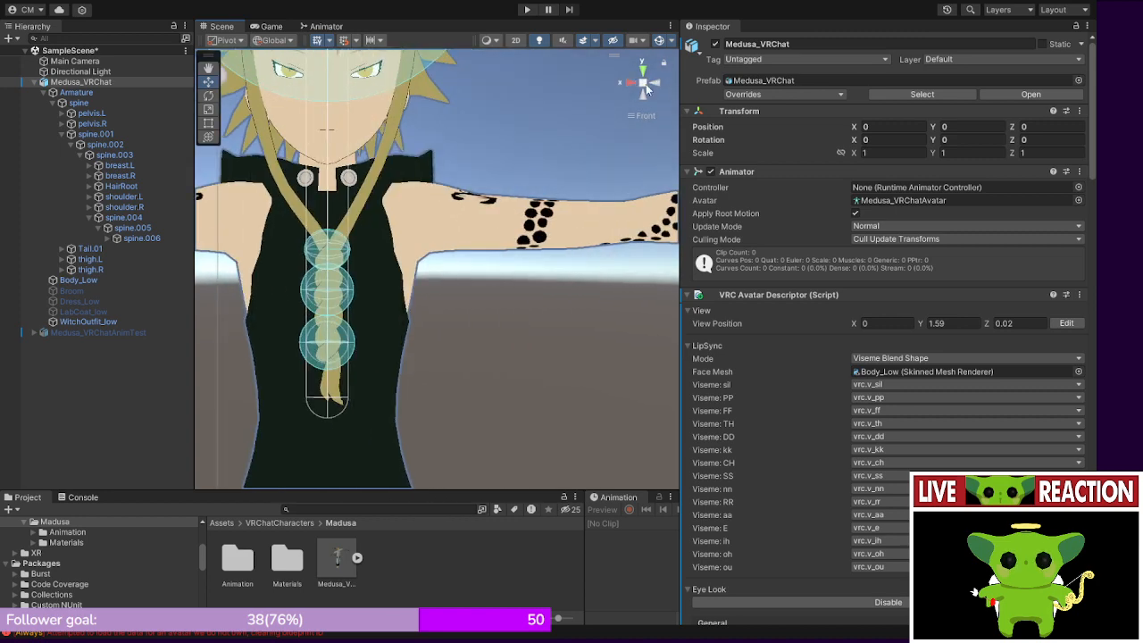
left_click(643, 83)
scroll(523, 180, "down", 3)
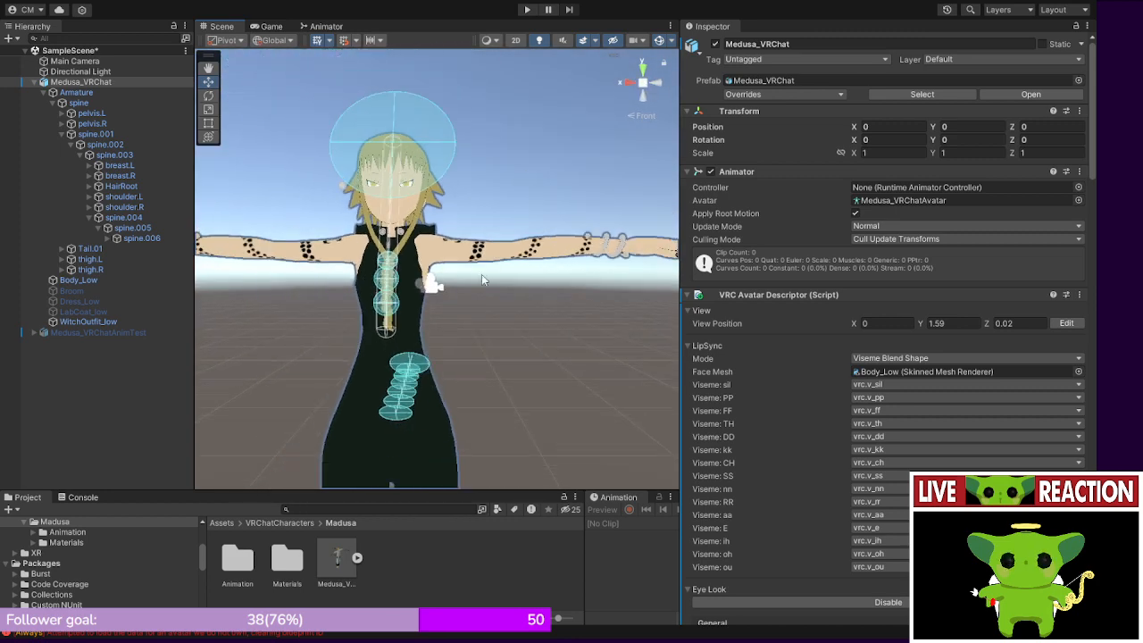
left_click(635, 82)
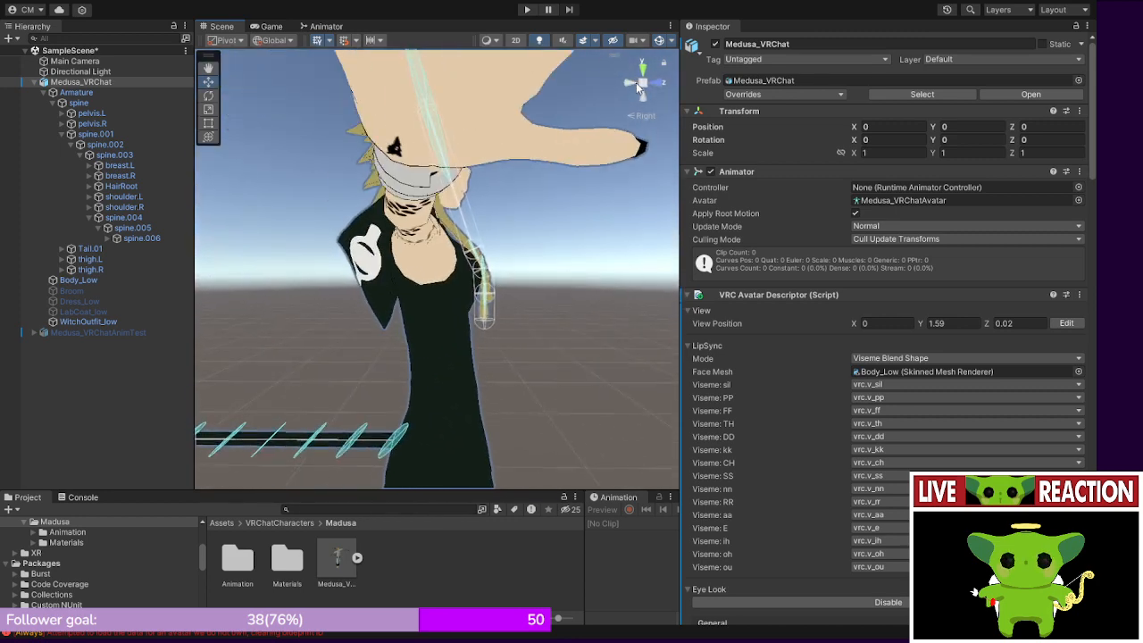
left_click(654, 83)
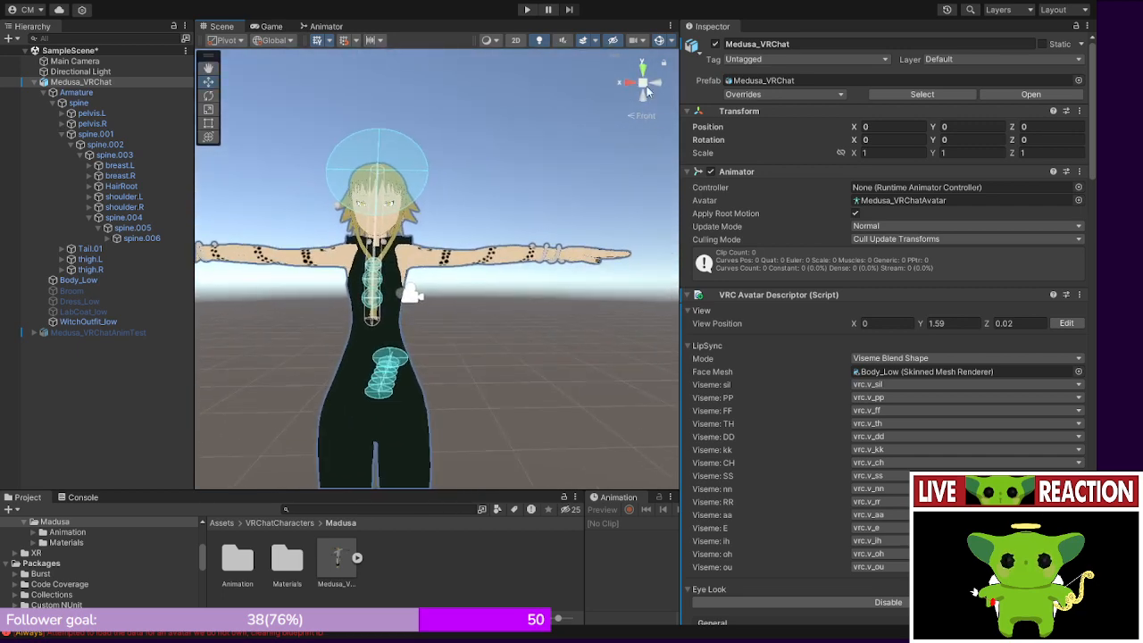
left_click(646, 85)
middle_click_drag(483, 240, 532, 229, "shift")
- Start play mode and shift the spine bone sideways along X in the scene to test the hair physics
left_click(525, 9)
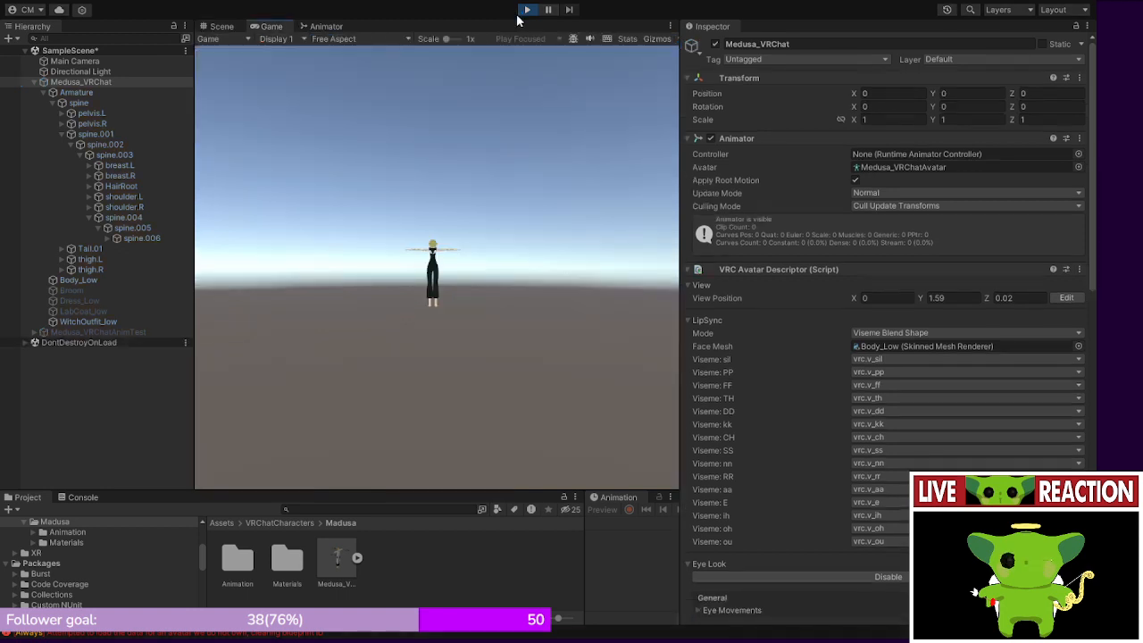
left_click(222, 26)
scroll(391, 264, "down", 3)
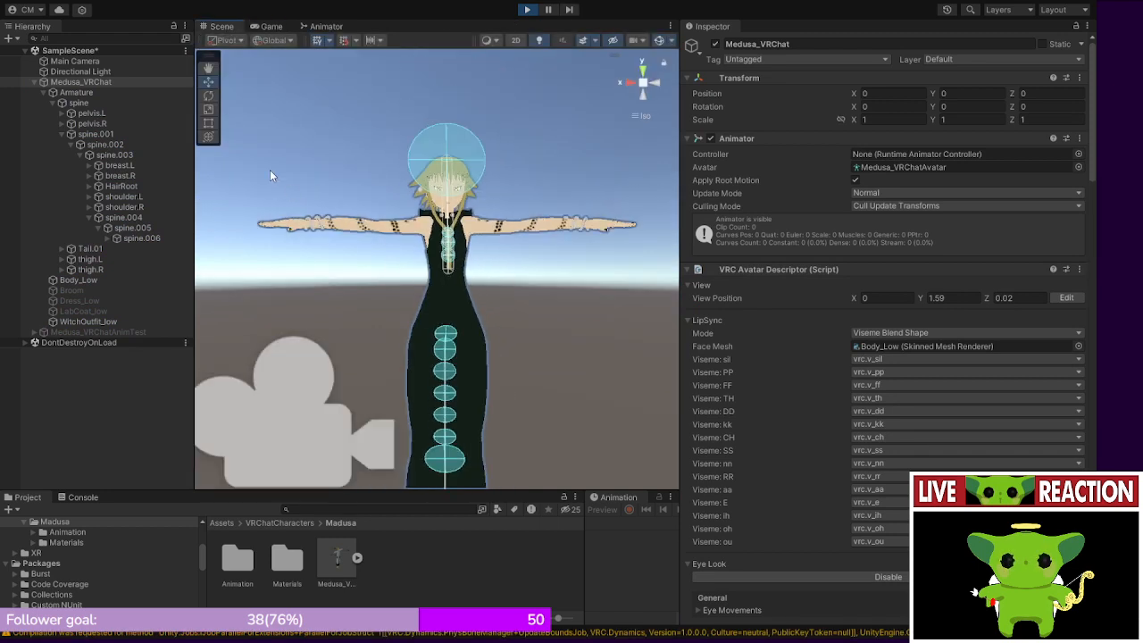
left_click(117, 101)
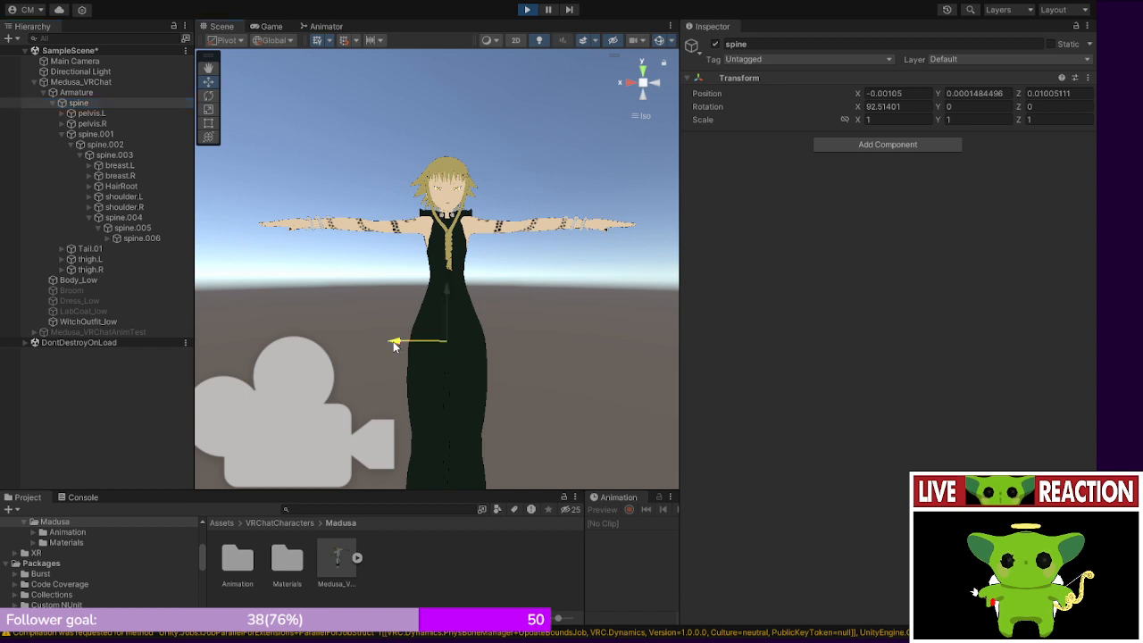
mouse_move(395, 346)
left_mouse_down()
mouse_move(341, 347)
mouse_move(428, 348)
mouse_move(301, 353)
mouse_move(389, 352)
left_mouse_up()
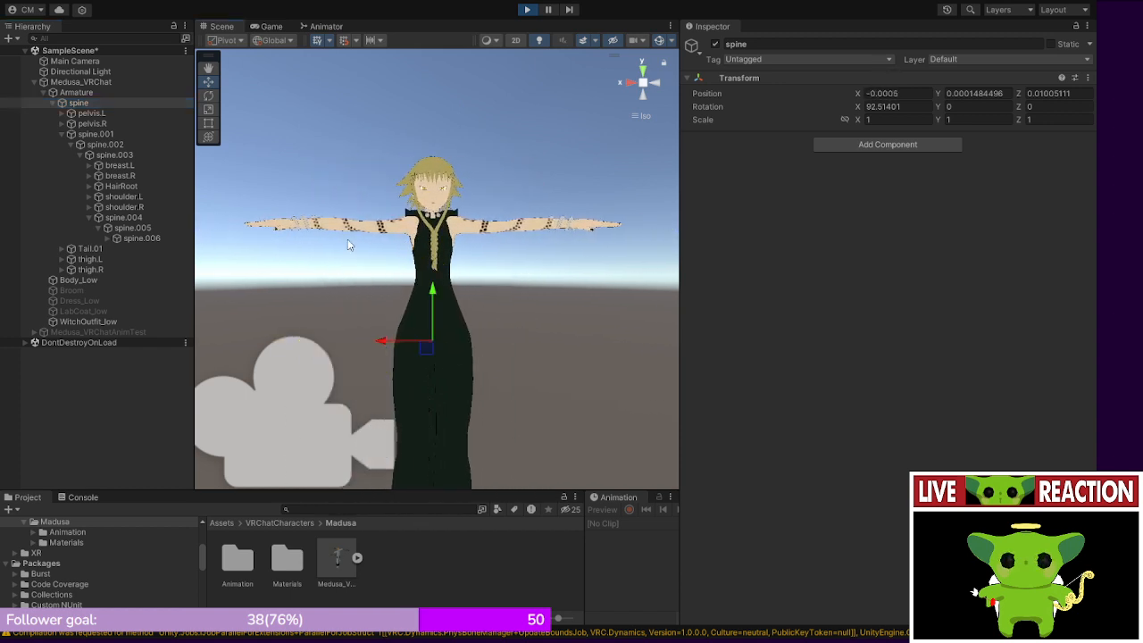
- Review the HairRoot Phys Bone's force, limit and collision settings on Medusa_VRChat
left_click(79, 93)
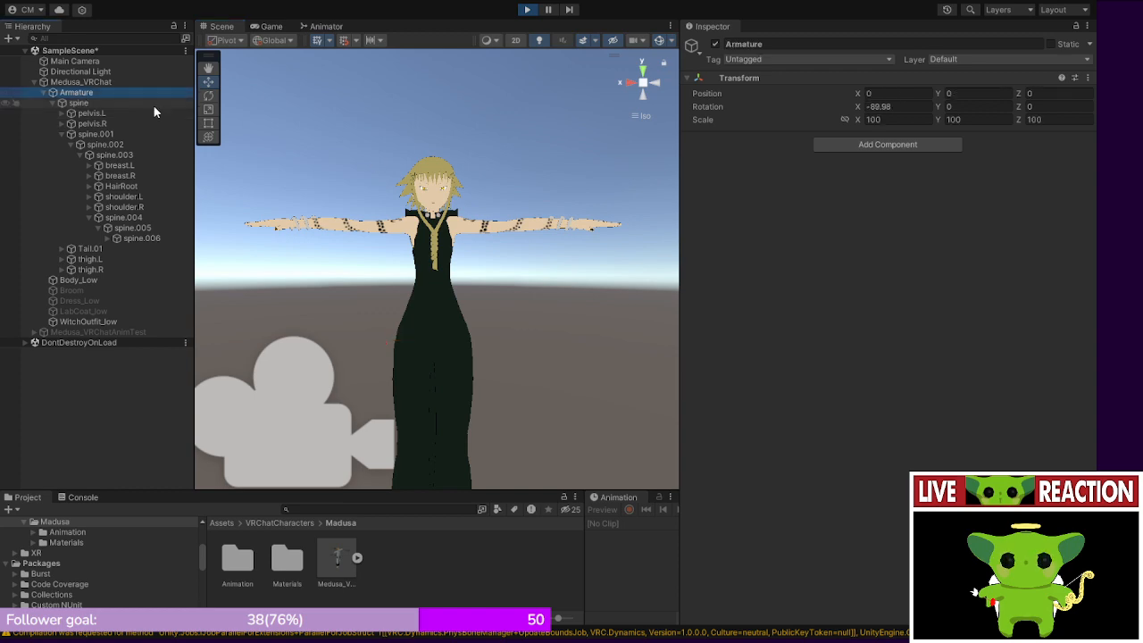
left_click(132, 81)
scroll(787, 359, "down", 10)
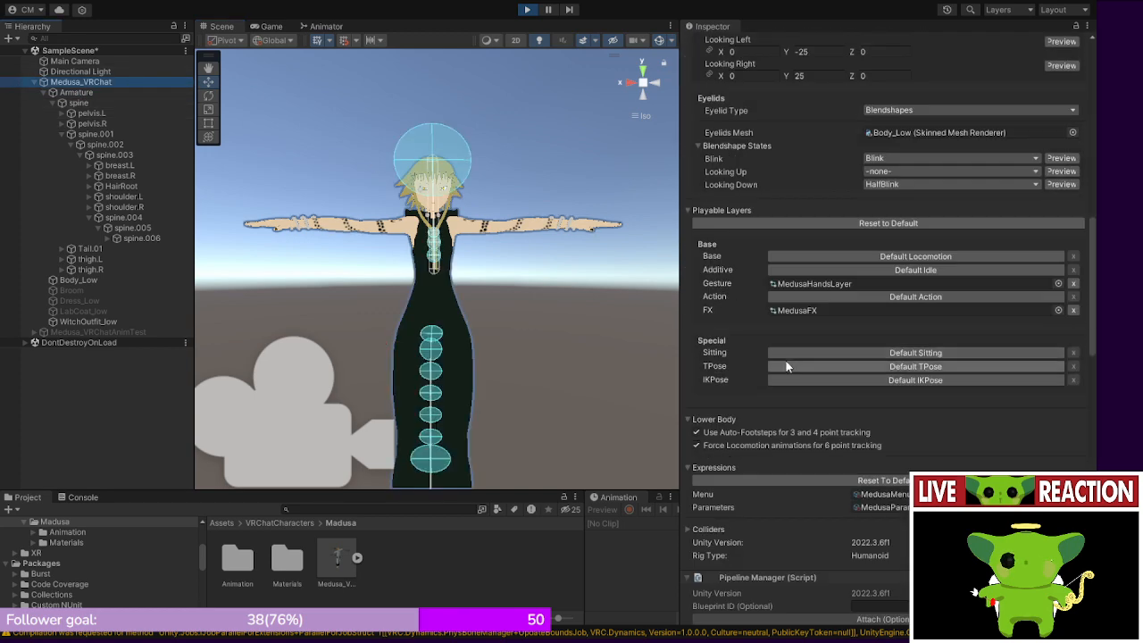
scroll(784, 359, "down", 15)
scroll(782, 355, "up", 5)
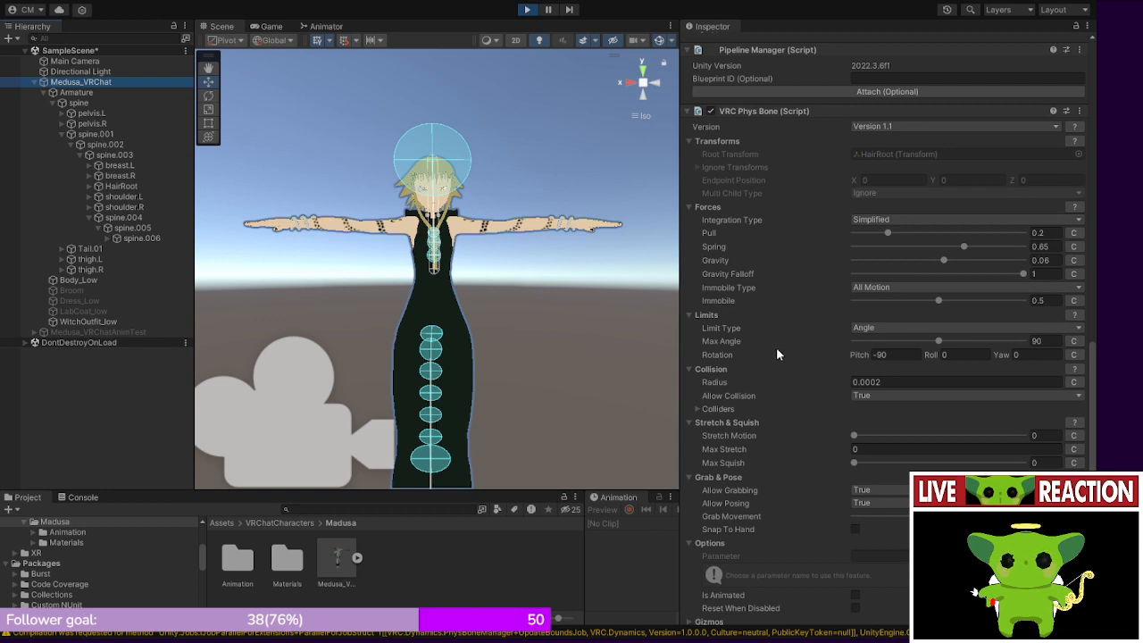
scroll(776, 354, "down", 10)
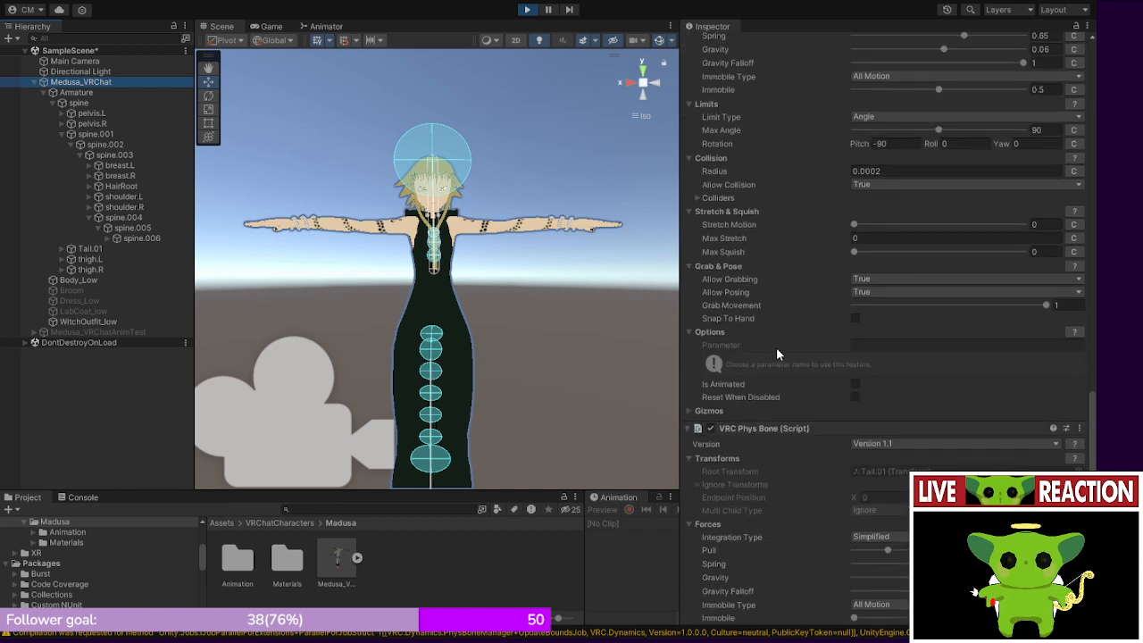
scroll(776, 354, "up", 11)
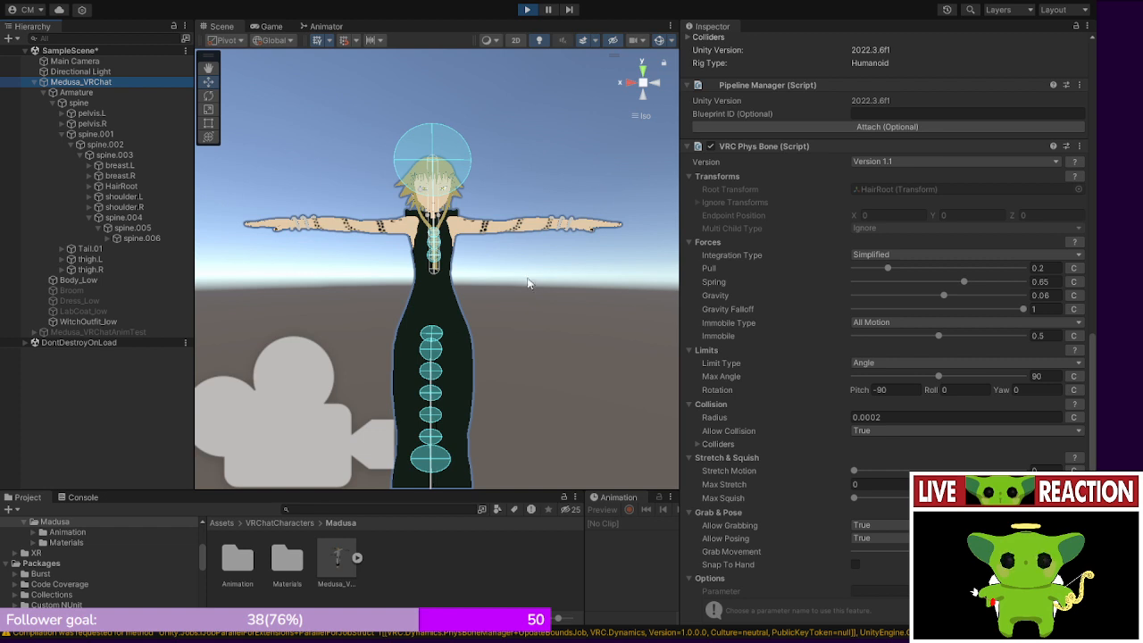
- Set the HairRoot Phys Bone's Gravity Falloff to 0 and move the avatar around to test the hair's swing
middle_click_drag(503, 340, 505, 304)
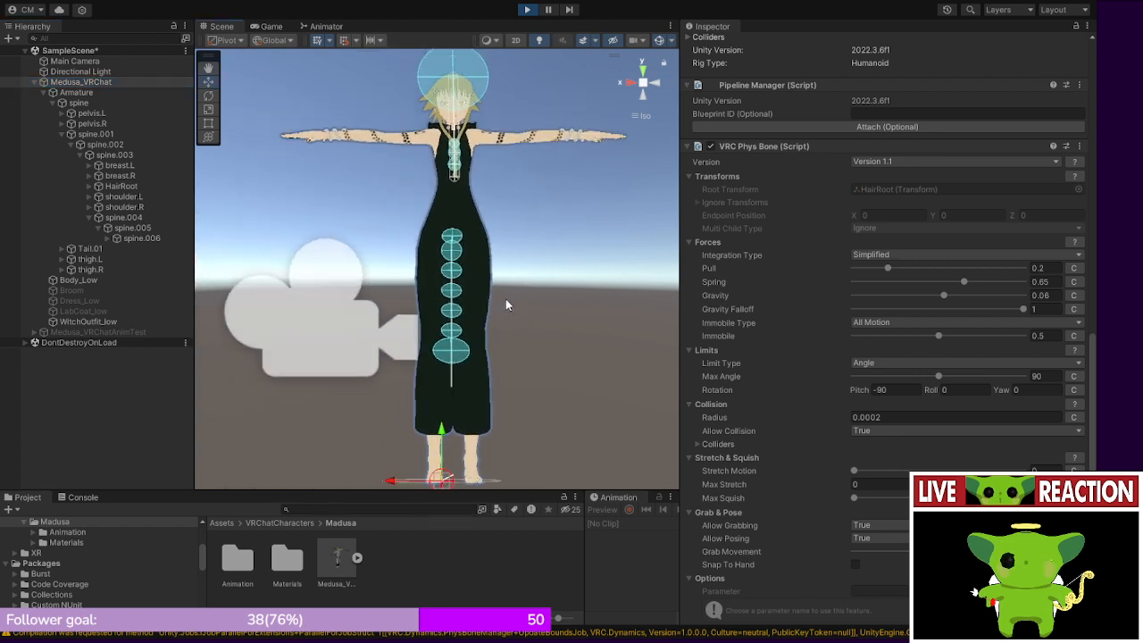
left_click_drag(409, 474, 433, 475)
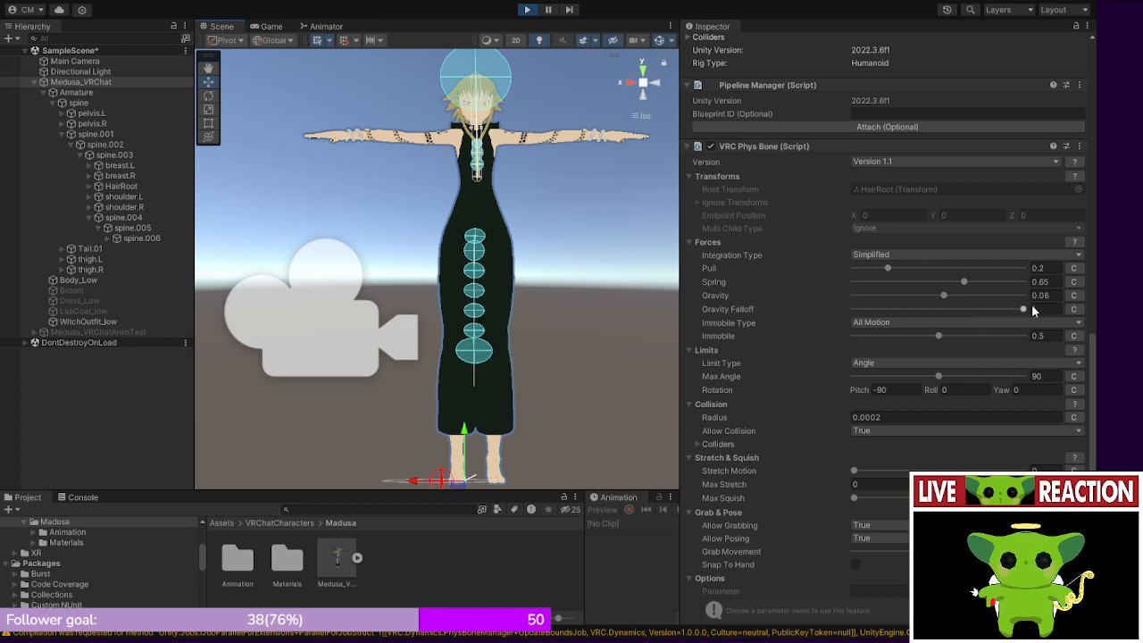
left_click_drag(1024, 309, 942, 312)
mouse_move(419, 482)
left_mouse_down()
mouse_move(379, 482)
mouse_move(516, 483)
mouse_move(395, 482)
mouse_move(418, 482)
left_mouse_up()
left_click_drag(942, 309, 782, 340)
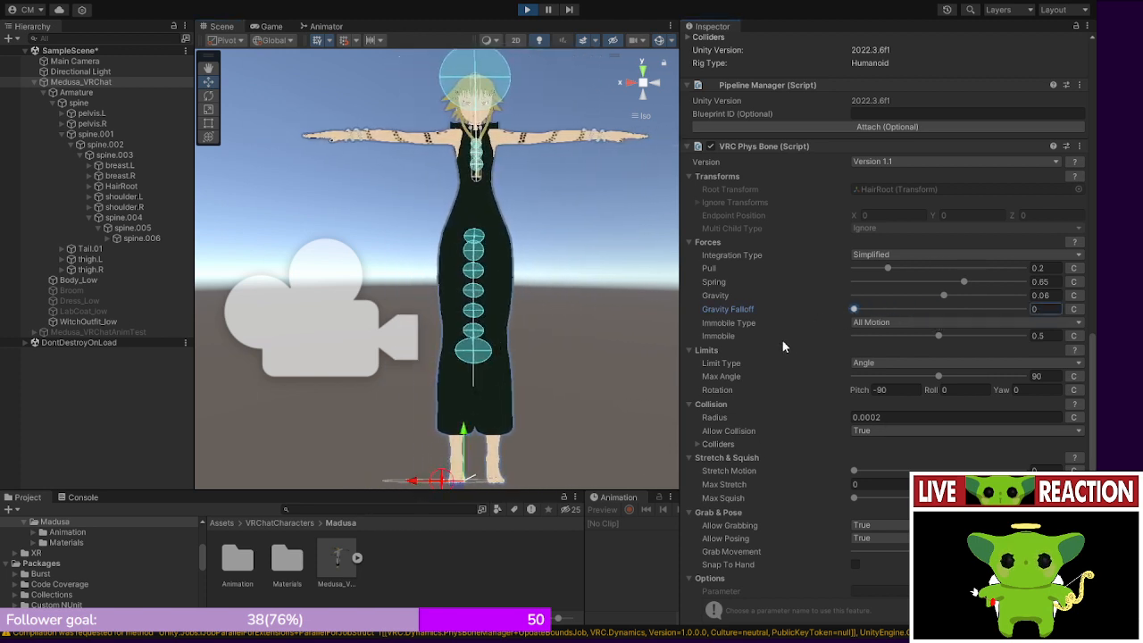
left_click_drag(416, 483, 480, 519)
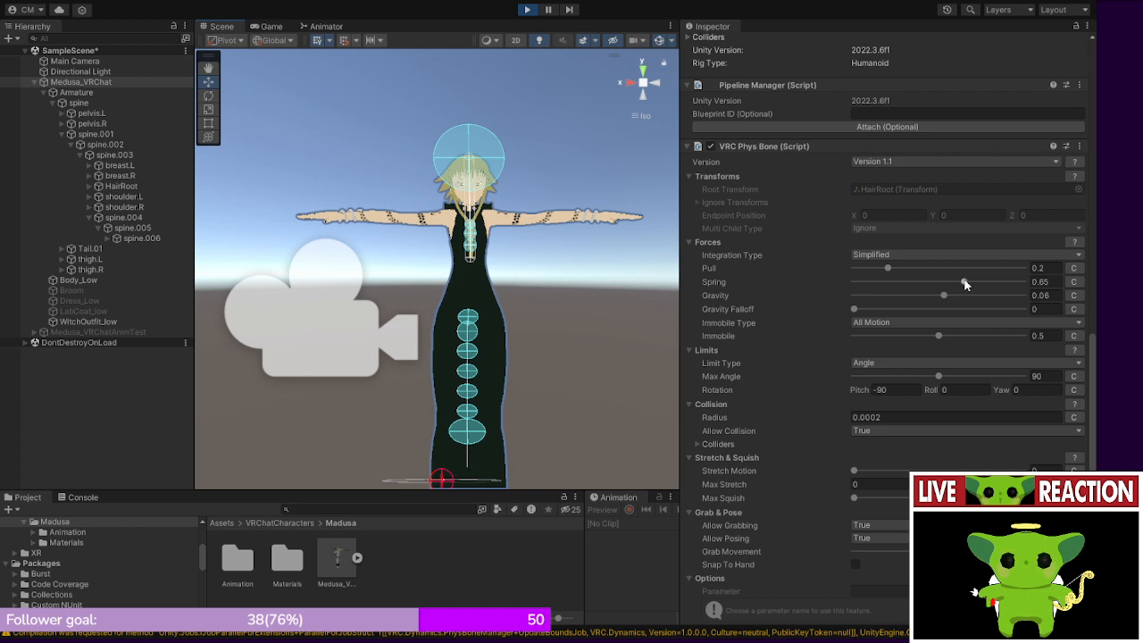
- Lower the HairRoot Phys Bone's Spring to 0.3, moving the avatar sideways to test the hair's bounce
left_click_drag(964, 283, 912, 282)
middle_click_drag(449, 439, 455, 372)
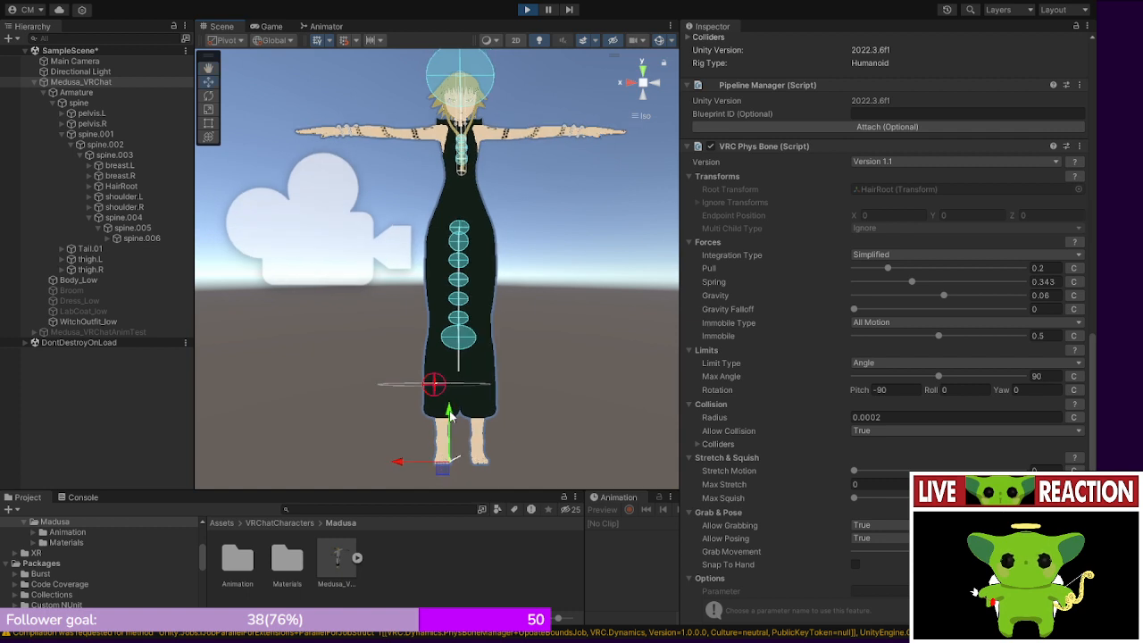
left_click_drag(407, 466, 465, 425)
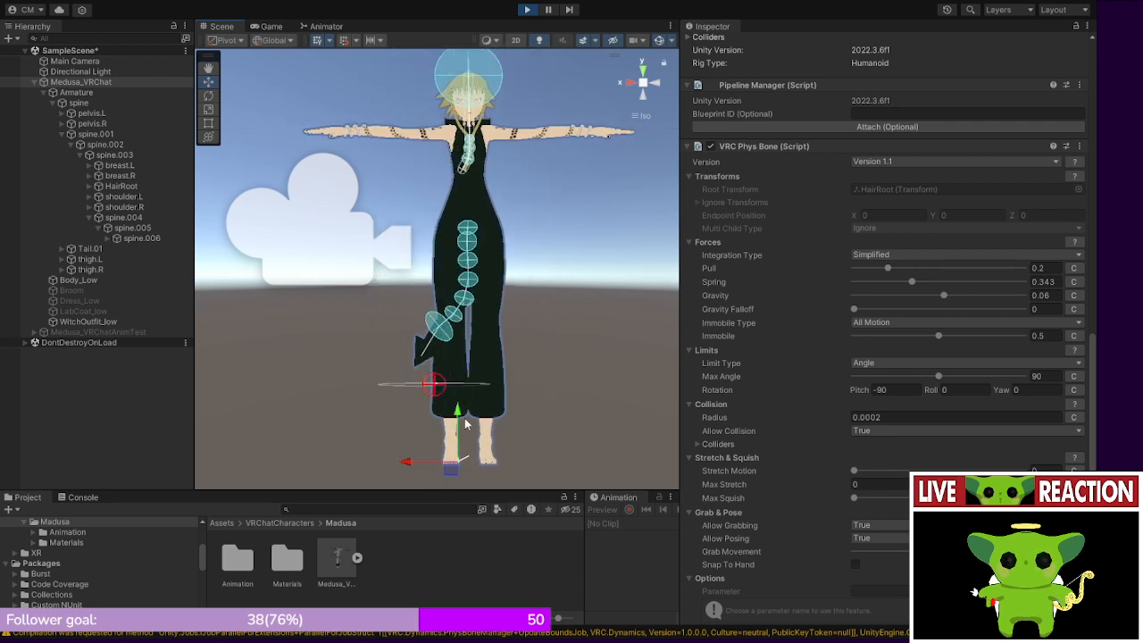
left_click(1052, 282)
type(".3")
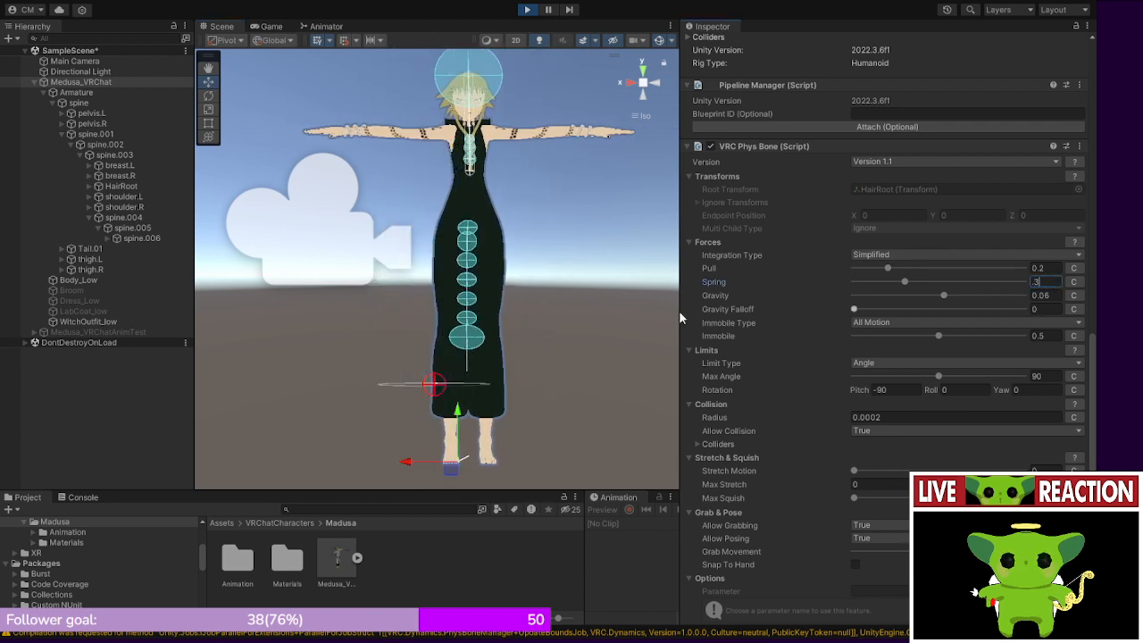
left_click_drag(404, 453, 368, 460)
left_click_drag(331, 404, 417, 432)
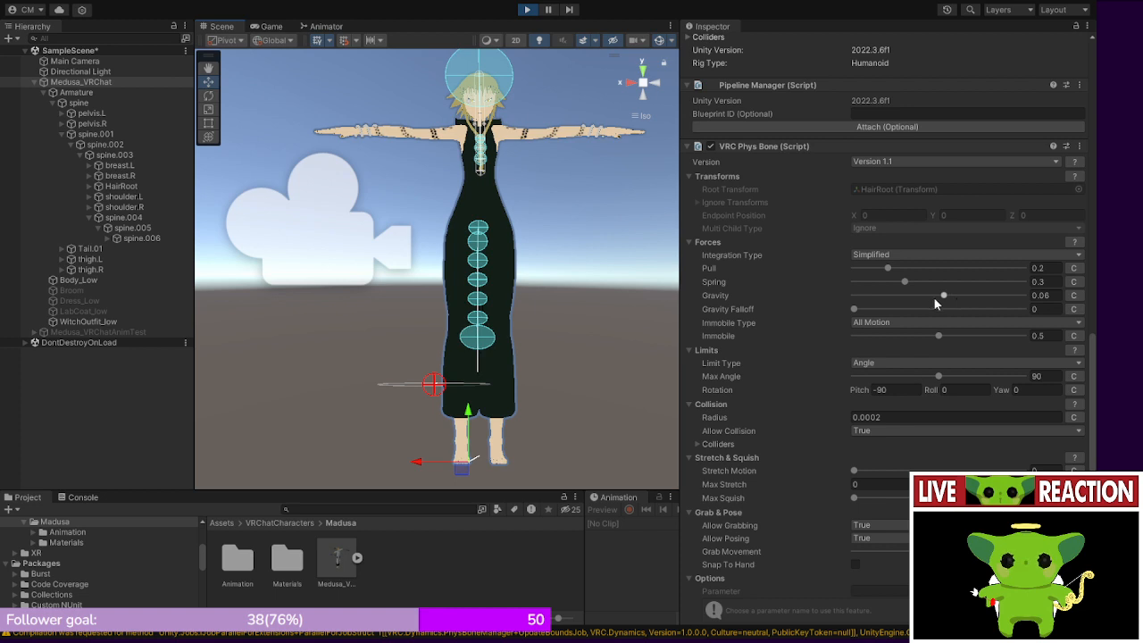
- Try a Gravity Falloff of 1 on the HairRoot Phys Bone, then return it to 0, moving the avatar to compare
left_click_drag(910, 309, 970, 321)
mouse_move(418, 461)
left_mouse_down()
mouse_move(307, 464)
mouse_move(650, 457)
mouse_move(404, 460)
left_mouse_up()
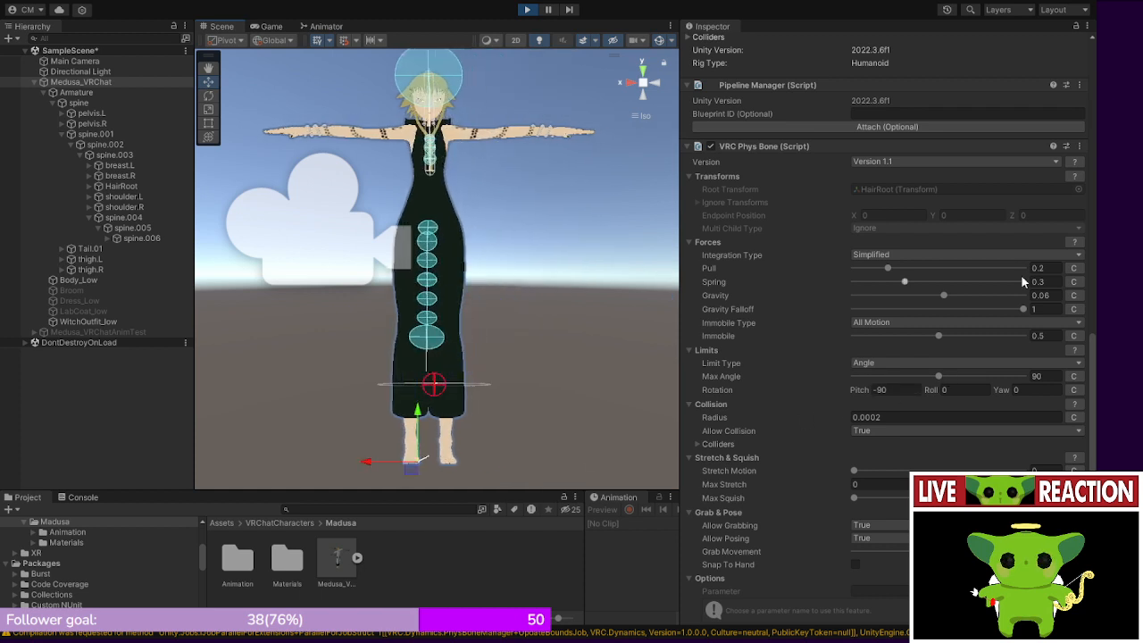
left_click_drag(1022, 311, 602, 331)
left_click_drag(371, 462, 352, 411)
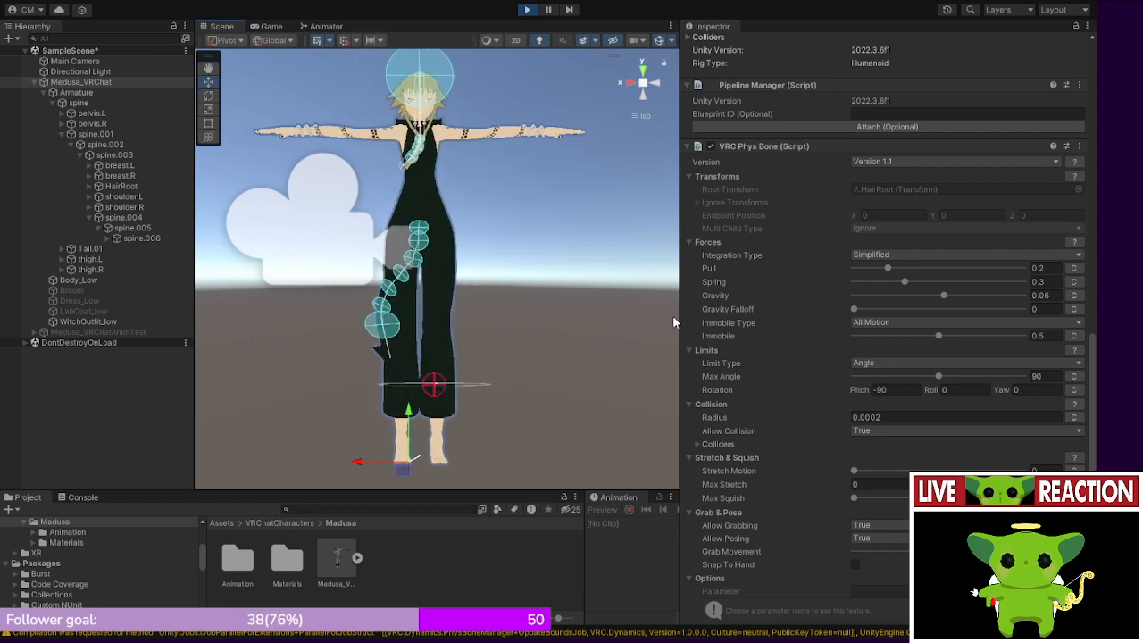
- Try a Pull of 1 on the HairRoot Phys Bone while moving the avatar, then restore Pull to 0.2
left_click_drag(888, 268, 965, 267)
left_click_drag(1046, 277, 1040, 279)
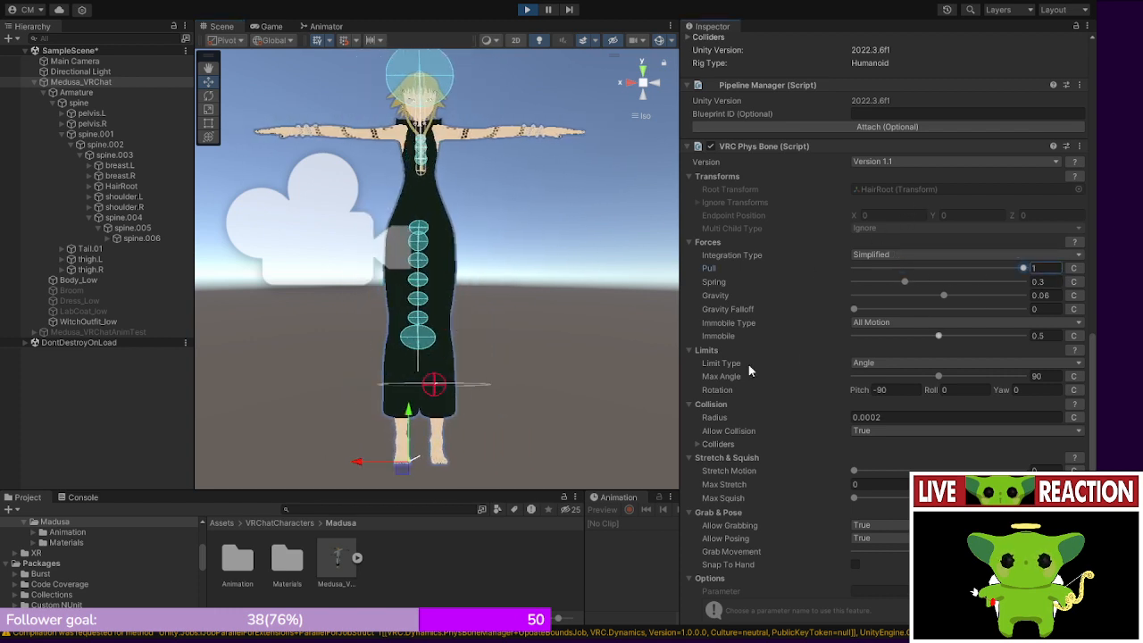
left_click_drag(364, 464, 332, 462)
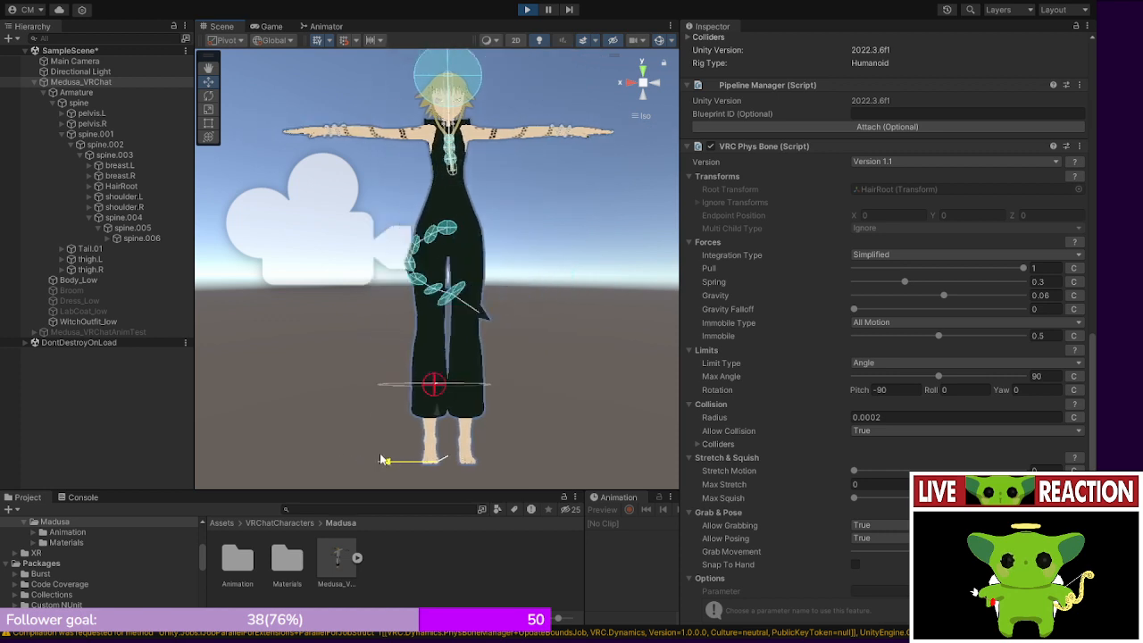
left_click(1037, 268)
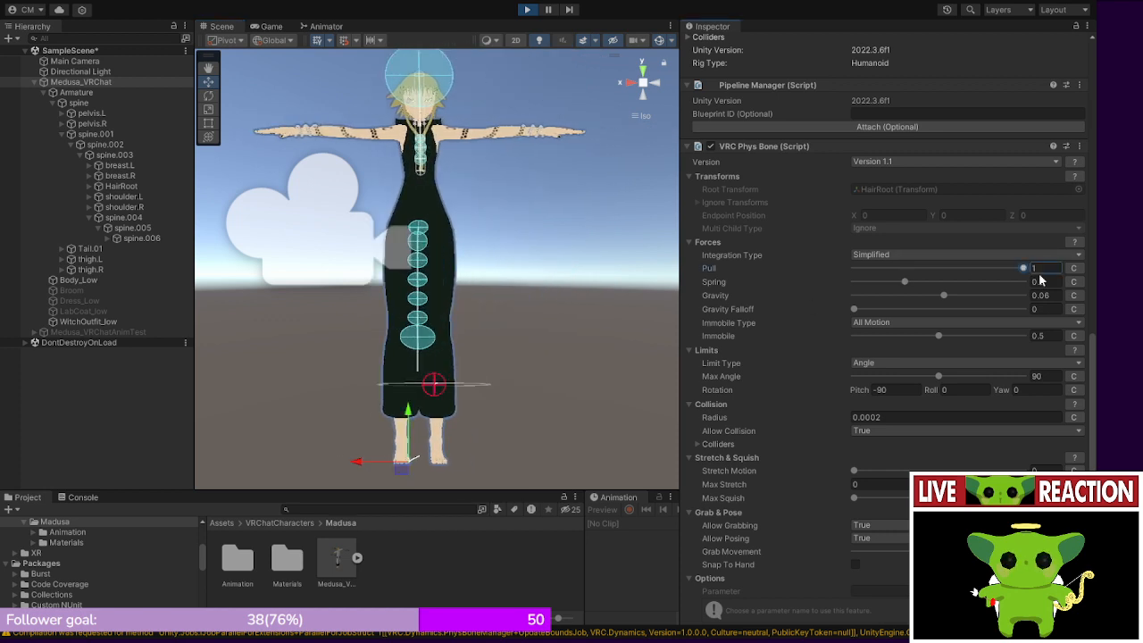
type(".2")
left_click(508, 424)
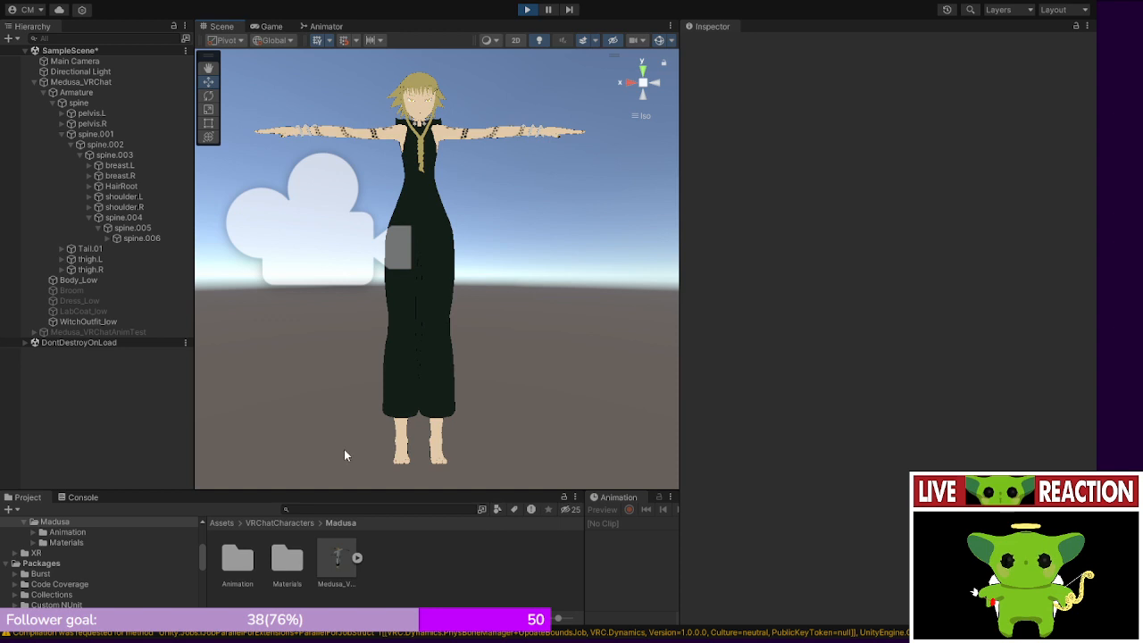
- Select the Medusa_VRChat avatar and move it around in the scene to test the hair's swing
left_click(89, 94)
left_click(89, 82)
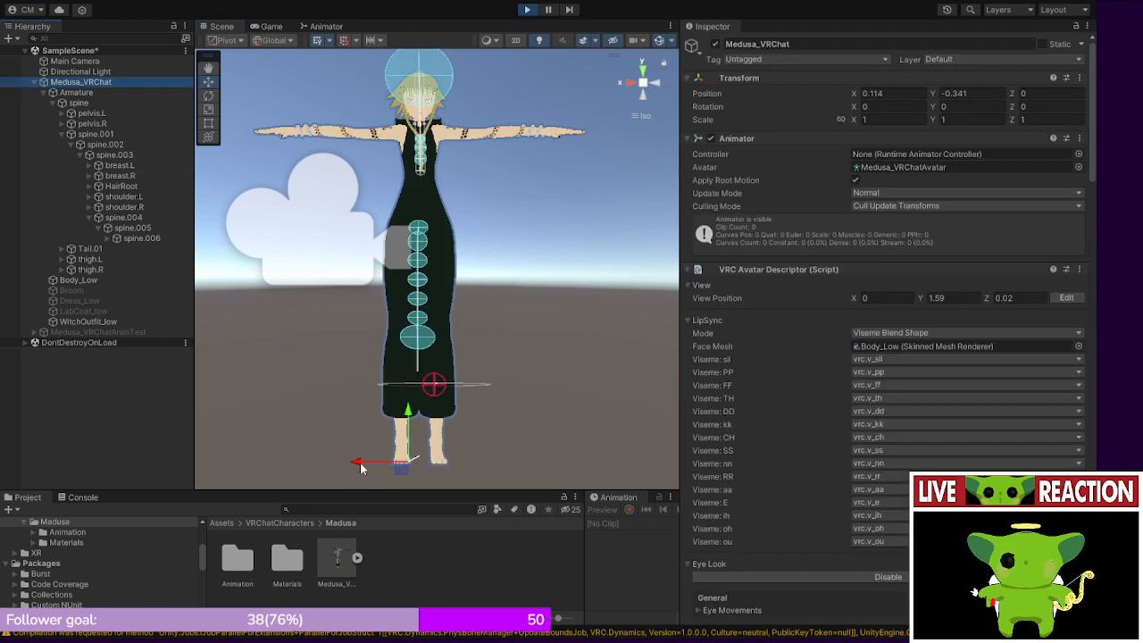
left_click_drag(357, 463, 410, 451)
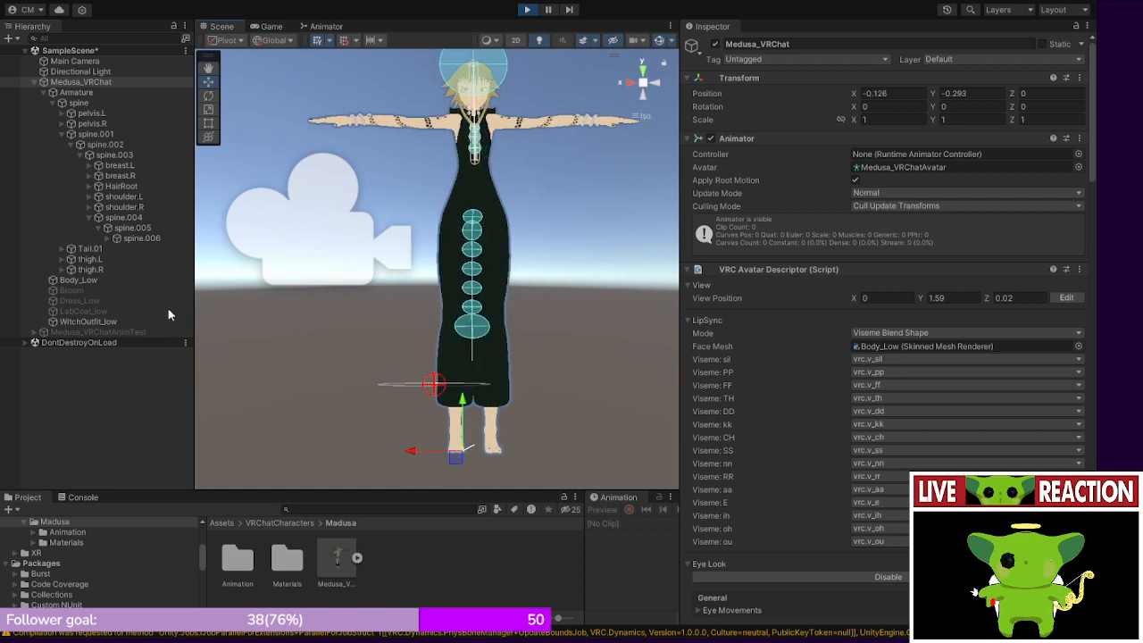
- Try a Spring of 0.2 on the HairRoot Phys Bone and move the avatar sideways to test the hair
scroll(766, 388, "down", 15)
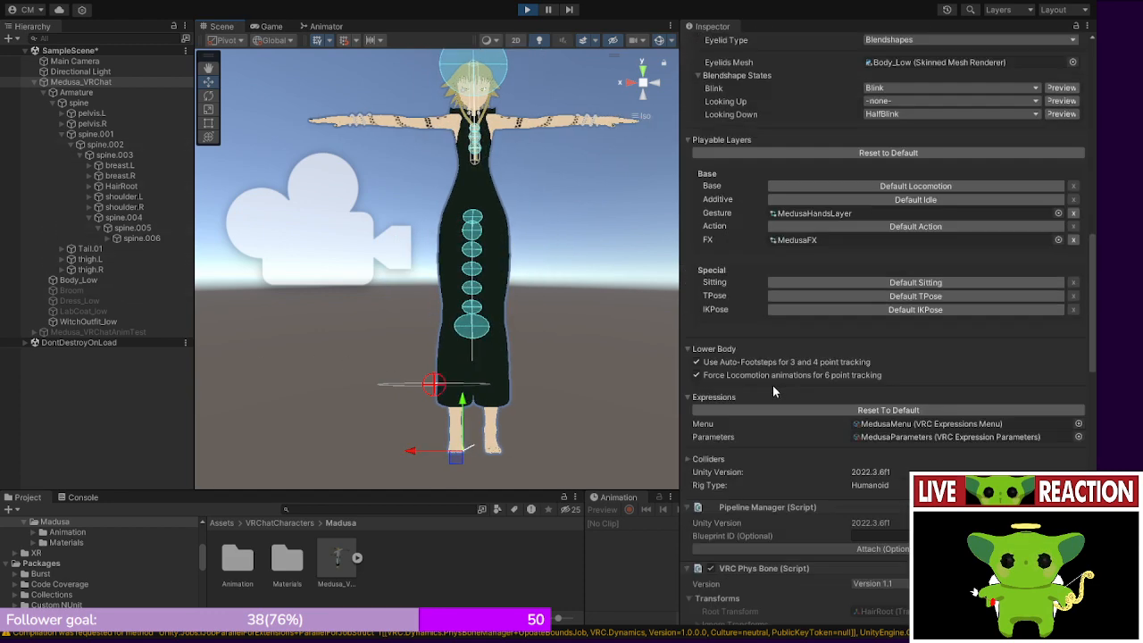
scroll(772, 390, "down", 5)
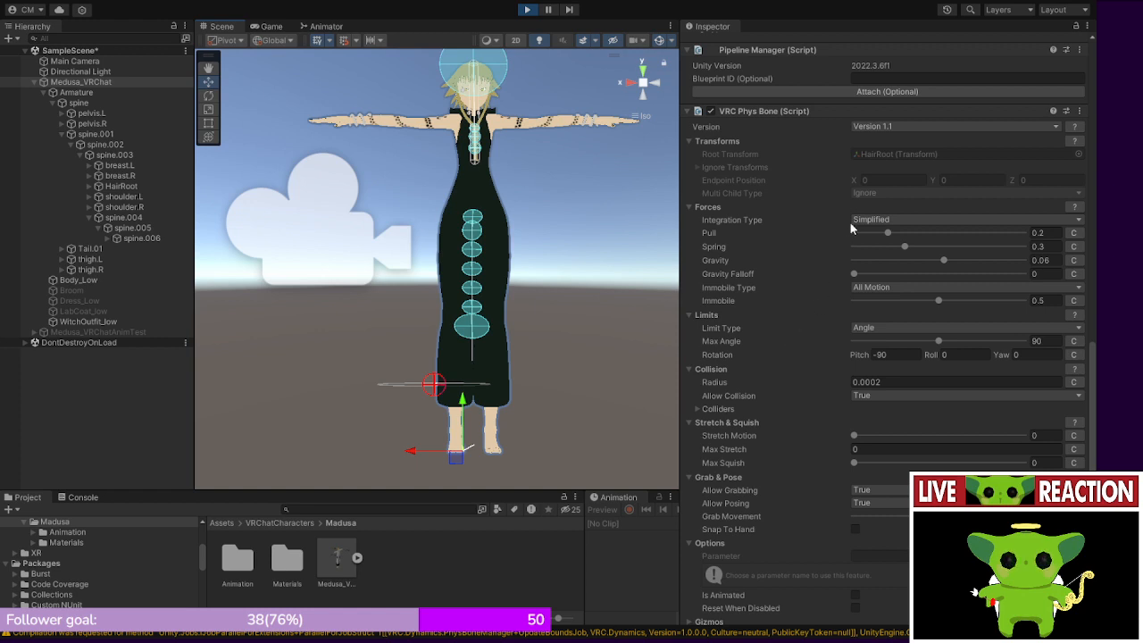
left_click(1043, 247)
type(".2")
left_click(517, 313)
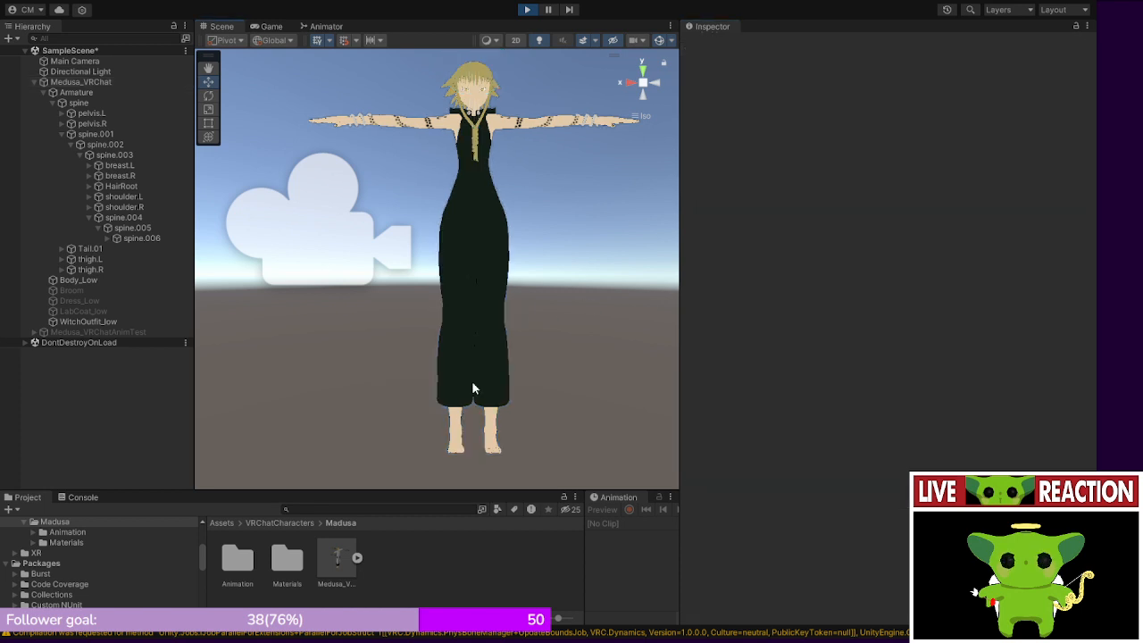
left_click(78, 82)
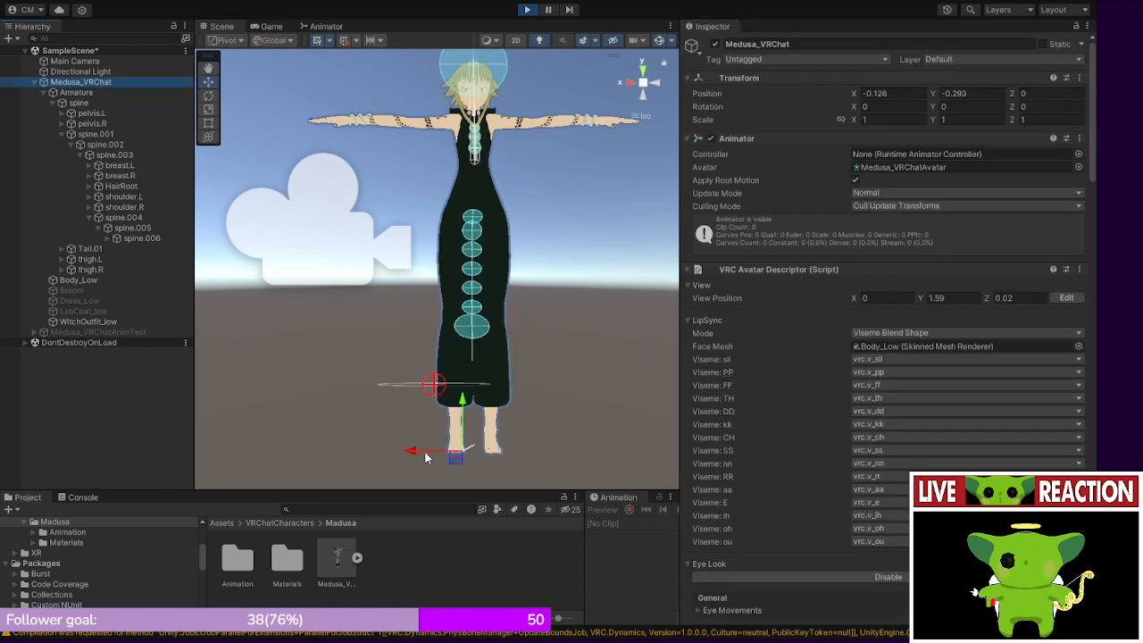
left_click_drag(420, 453, 341, 458)
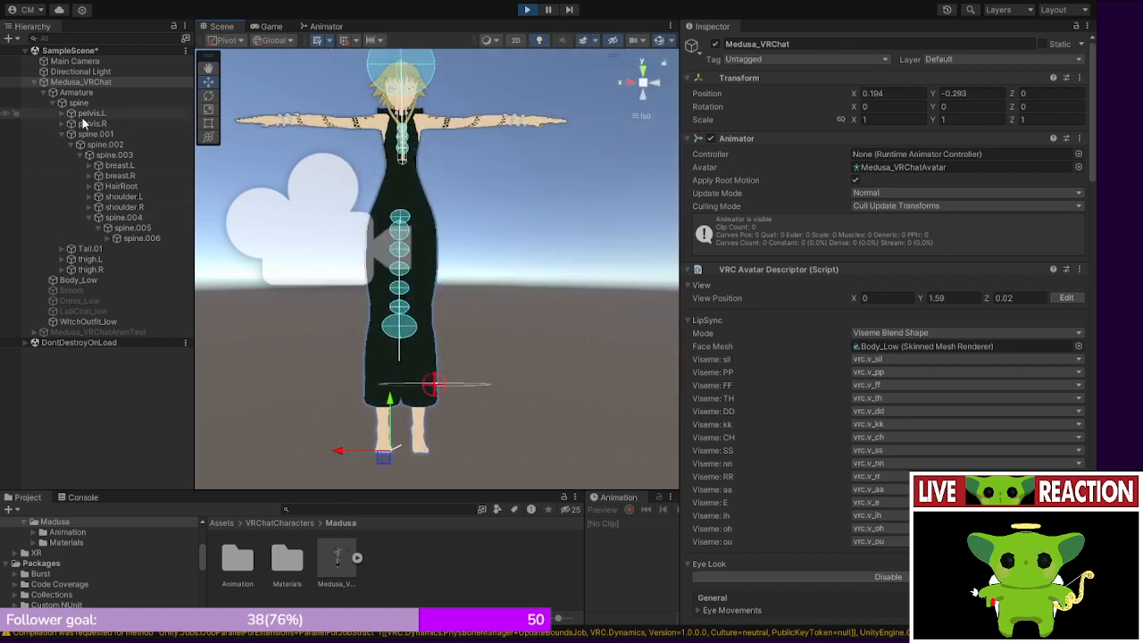
- Try a Spring of 1 on the HairRoot Phys Bone and move the avatar sideways to compare
scroll(854, 409, "down", 15)
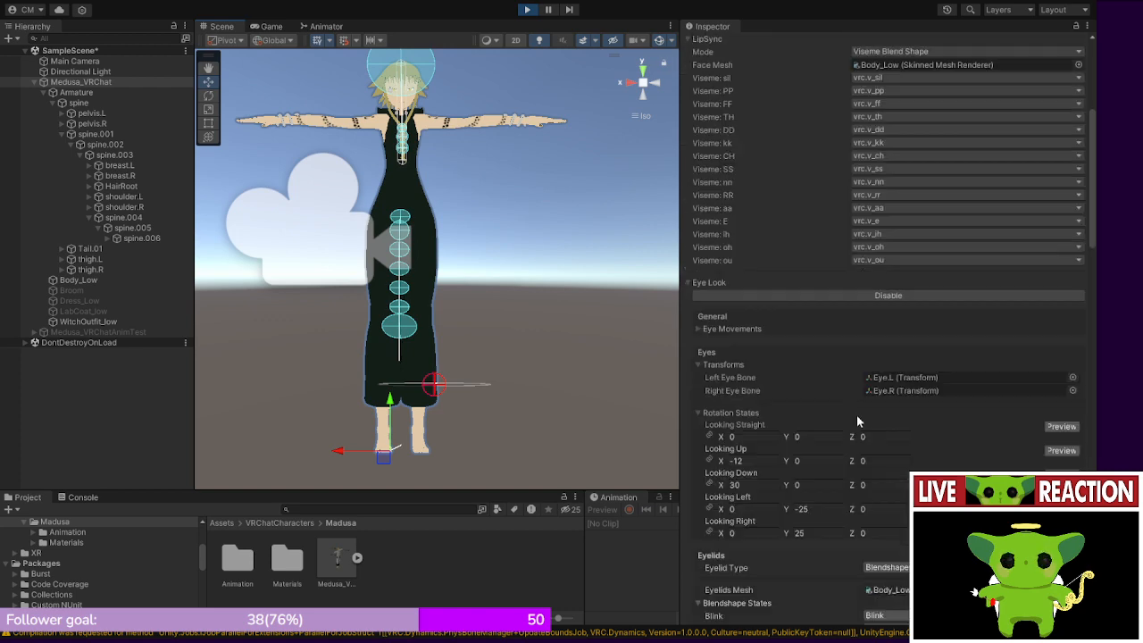
scroll(857, 407, "down", 10)
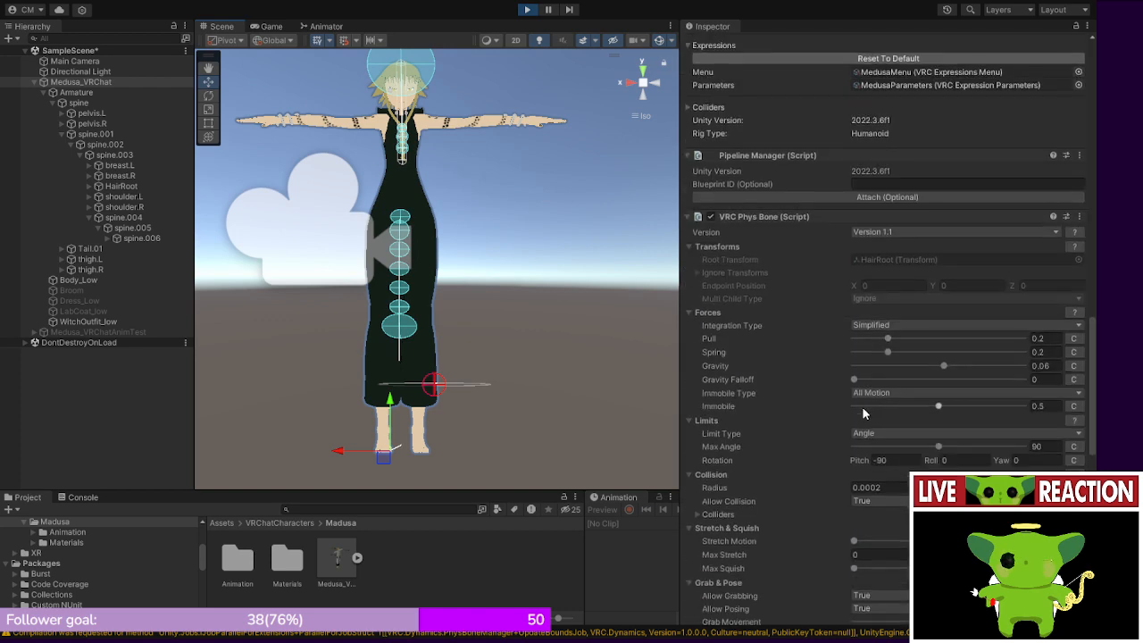
left_click_drag(887, 352, 1084, 359)
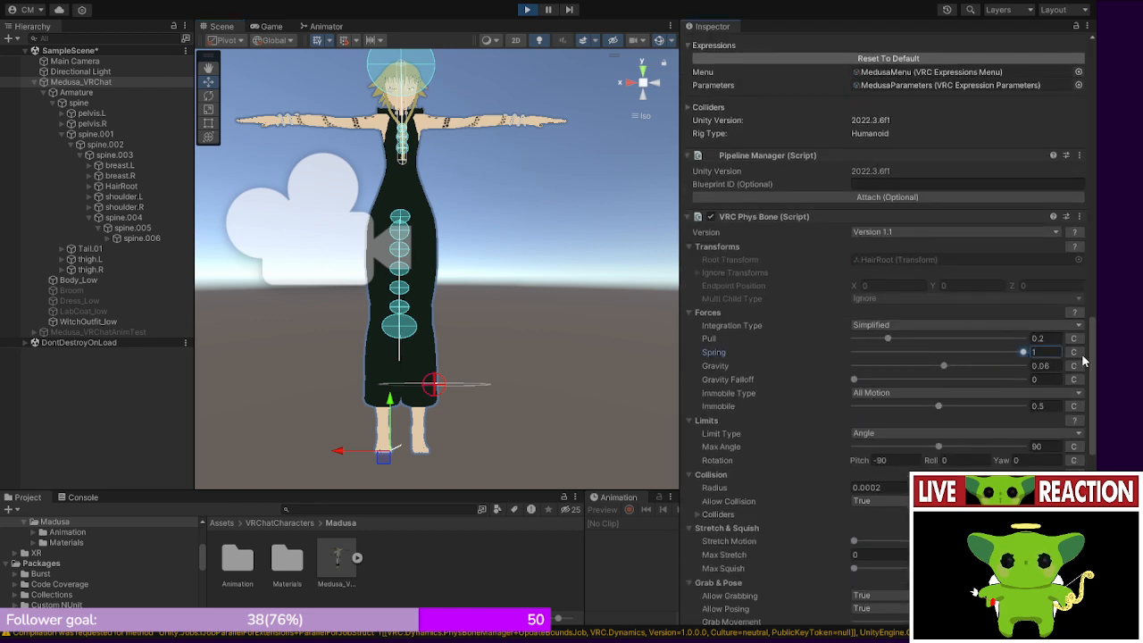
mouse_move(338, 454)
left_mouse_down()
mouse_move(250, 454)
mouse_move(356, 457)
left_mouse_up()
- Set the HairRoot Phys Bone's Spring to 0.1 and move the avatar back and forth to test the hair
left_click(1042, 351)
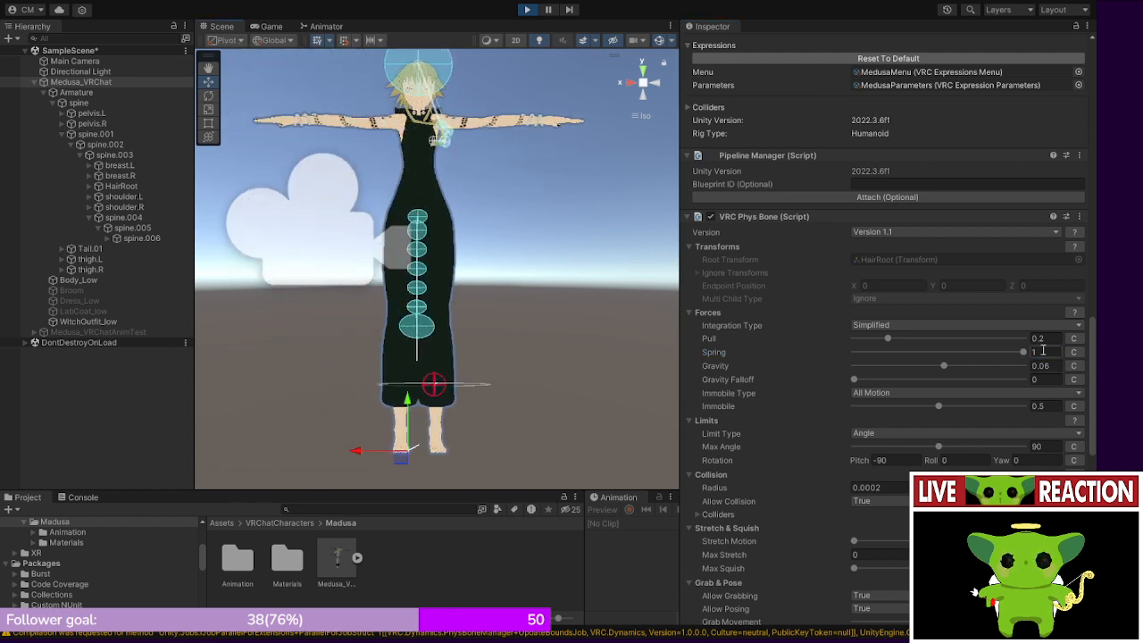
type(".1")
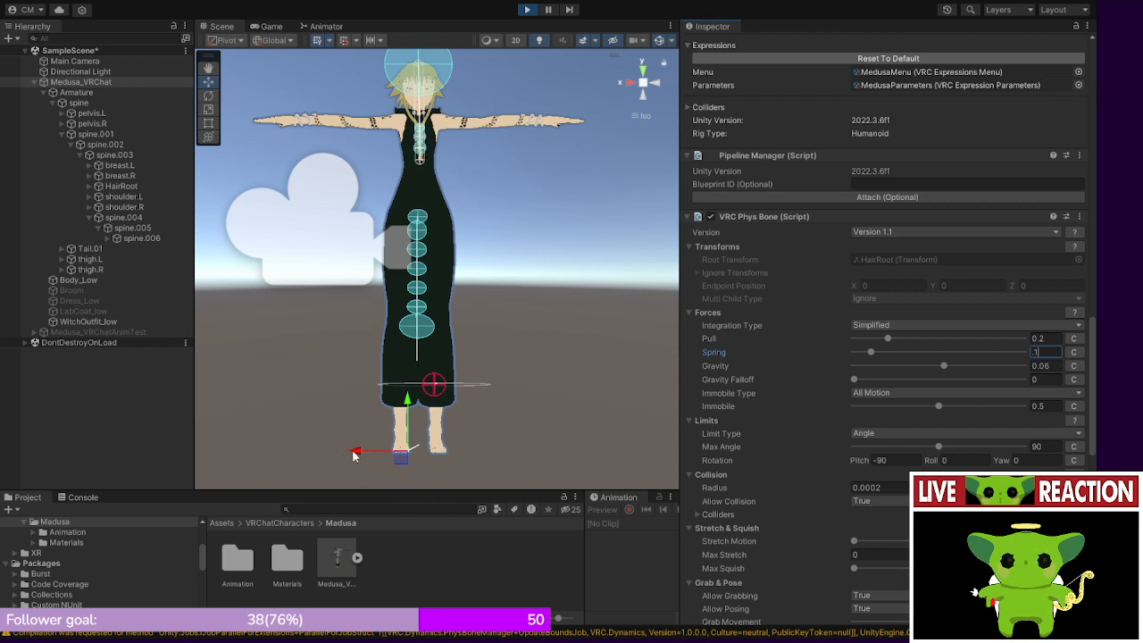
left_click_drag(354, 455, 468, 452)
left_click_drag(451, 492, 401, 519)
mouse_move(455, 404)
left_mouse_down()
mouse_move(456, 443)
mouse_move(455, 369)
mouse_move(470, 583)
mouse_move(470, 395)
mouse_move(470, 597)
mouse_move(471, 407)
left_mouse_up()
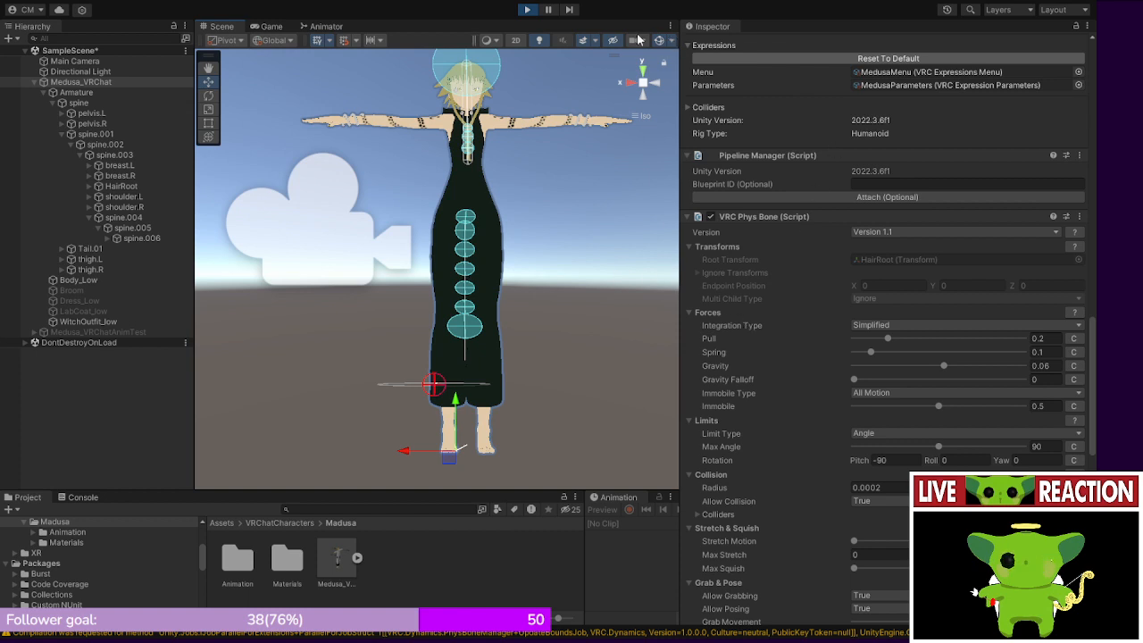
- Exit play mode and set the HairRoot Phys Bone's Spring to 0.1 and Gravity Falloff to 0
left_click(527, 8)
left_click(1047, 376)
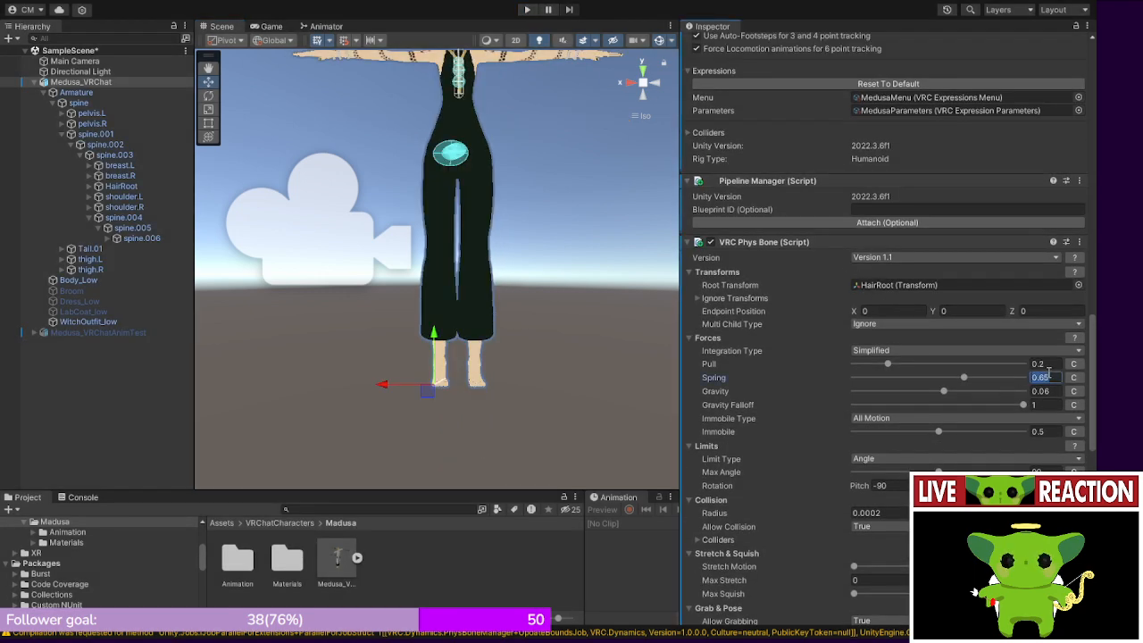
type("0.1")
left_click(1046, 404)
type("0")
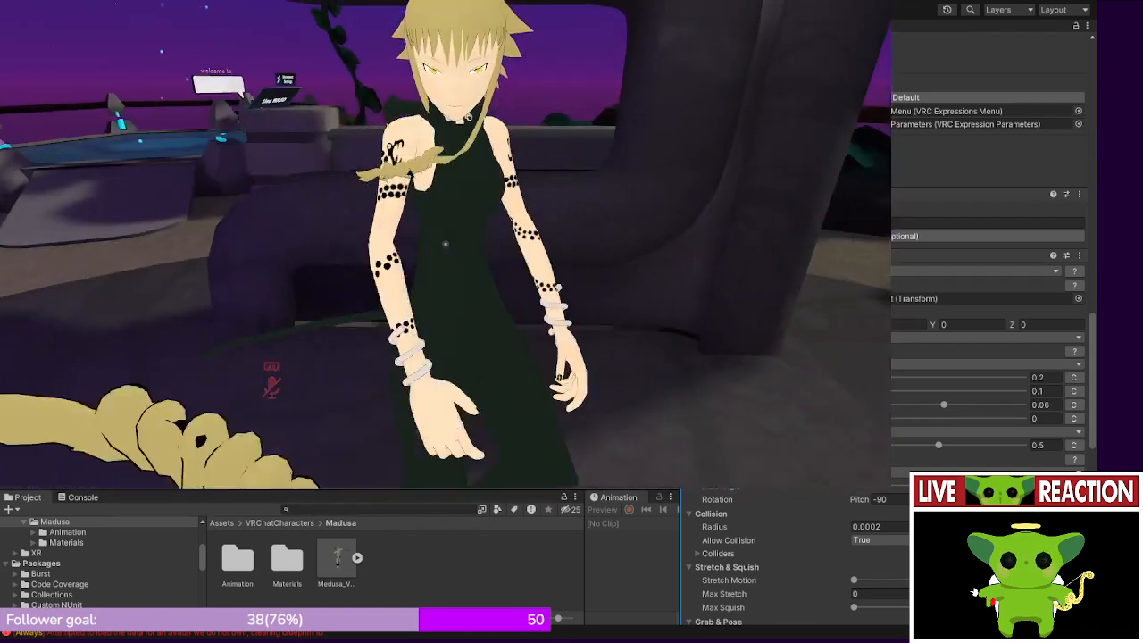
- Switch from VRChat back to the Unity editor, start play mode and show the Scene view
key("Escape")
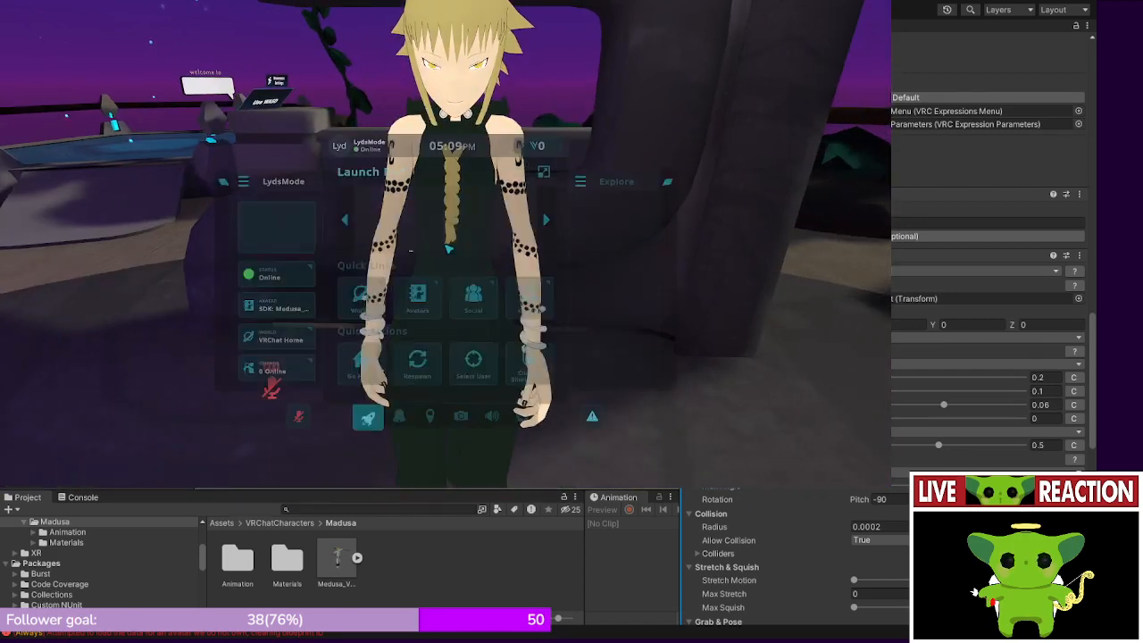
key("Escape")
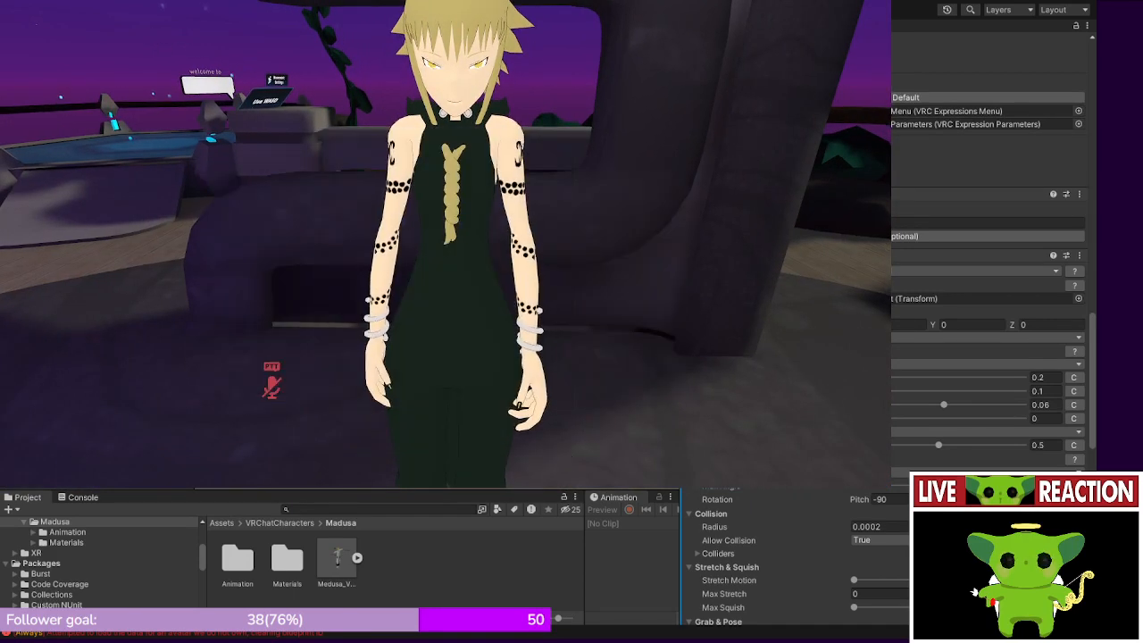
key("alt+Tab")
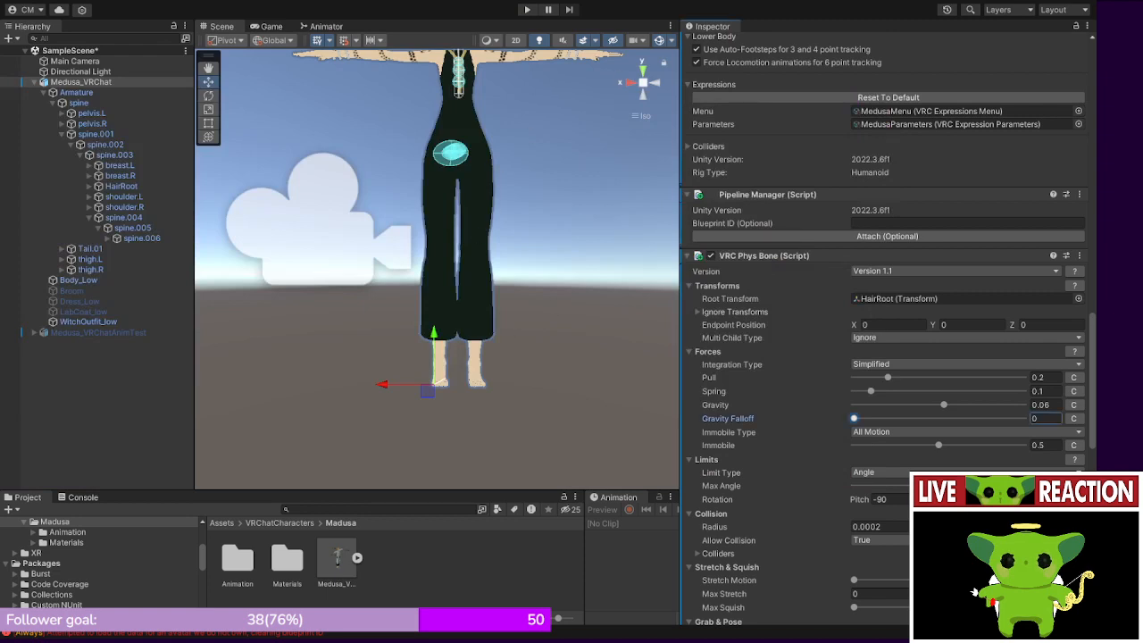
scroll(884, 330, "down", 1)
left_click(524, 9)
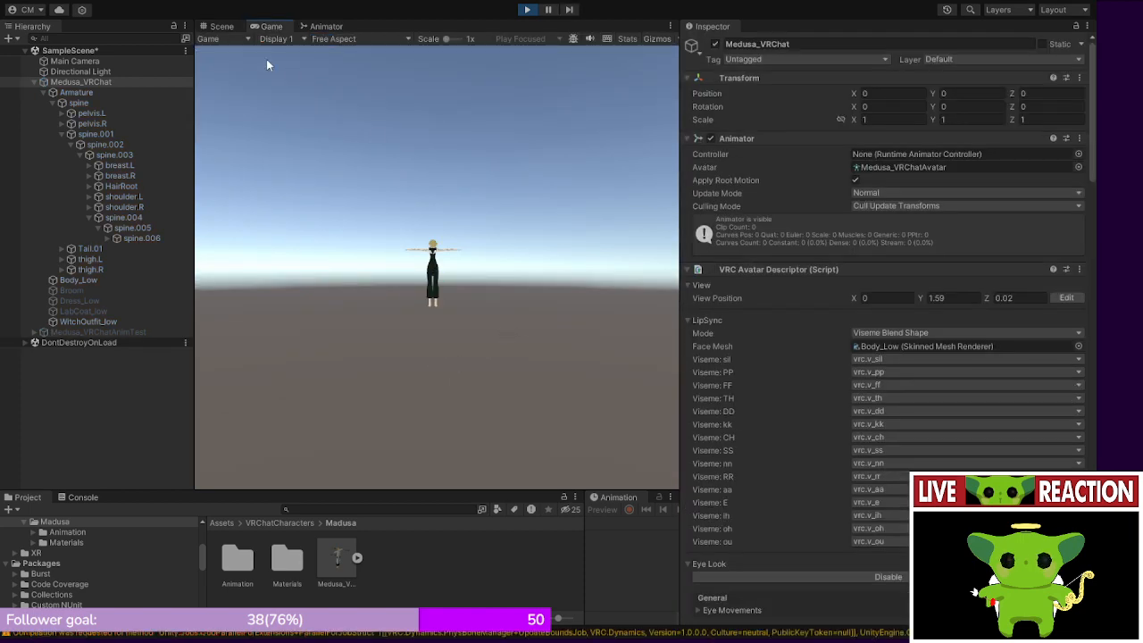
left_click(220, 26)
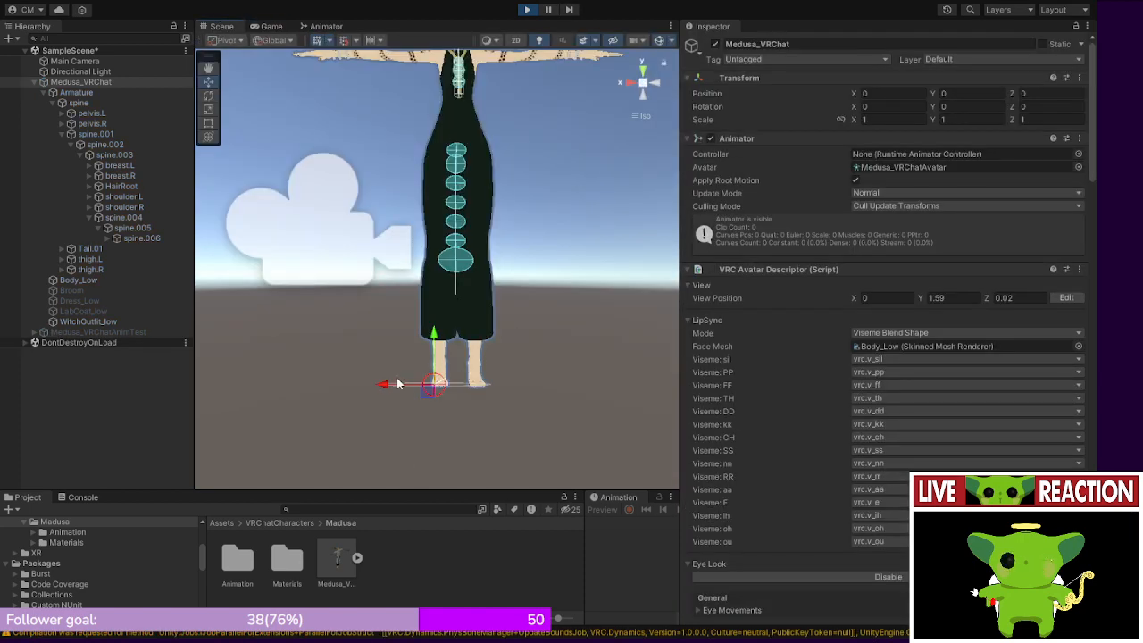
- Move the avatar sideways in both directions to test how the hair and tail swing
left_click_drag(398, 383, 479, 413)
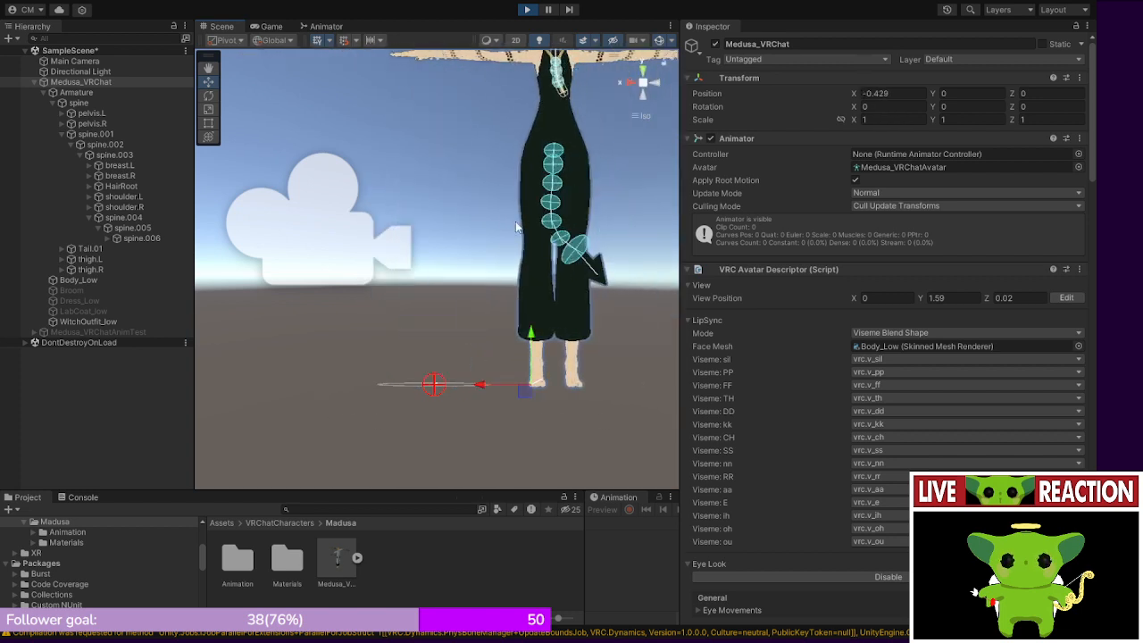
middle_click_drag(554, 140, 483, 219)
left_click_drag(410, 465, 357, 459)
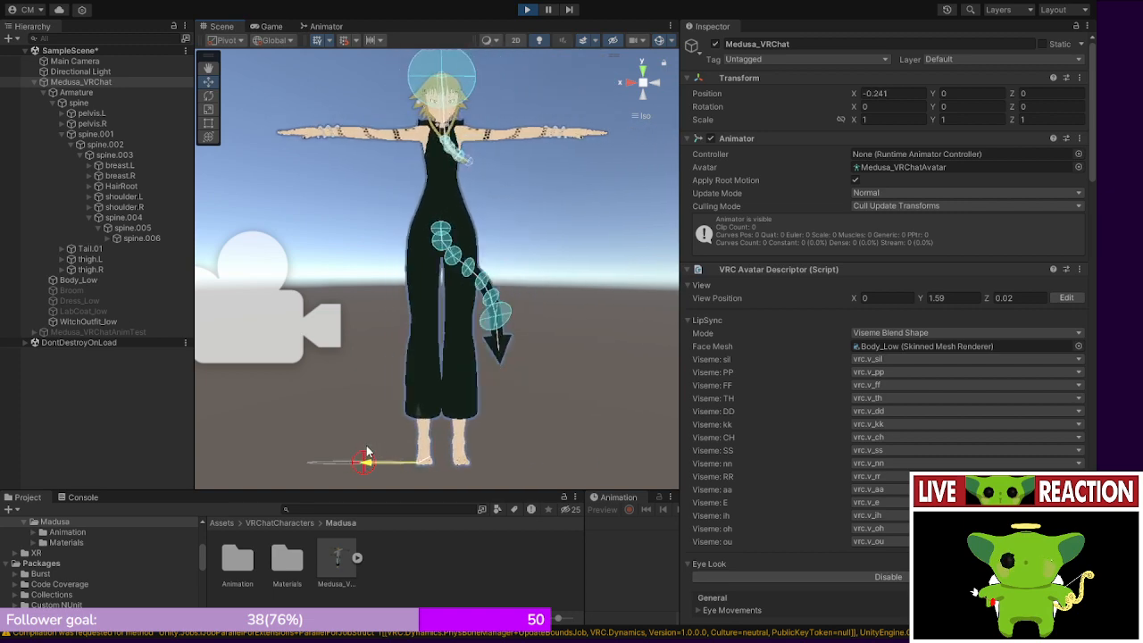
- Try a Pull of 0.1 on the HairRoot Phys Bone while moving the avatar, then restore Pull to 0.2
scroll(703, 347, "down", 5)
scroll(704, 346, "down", 15)
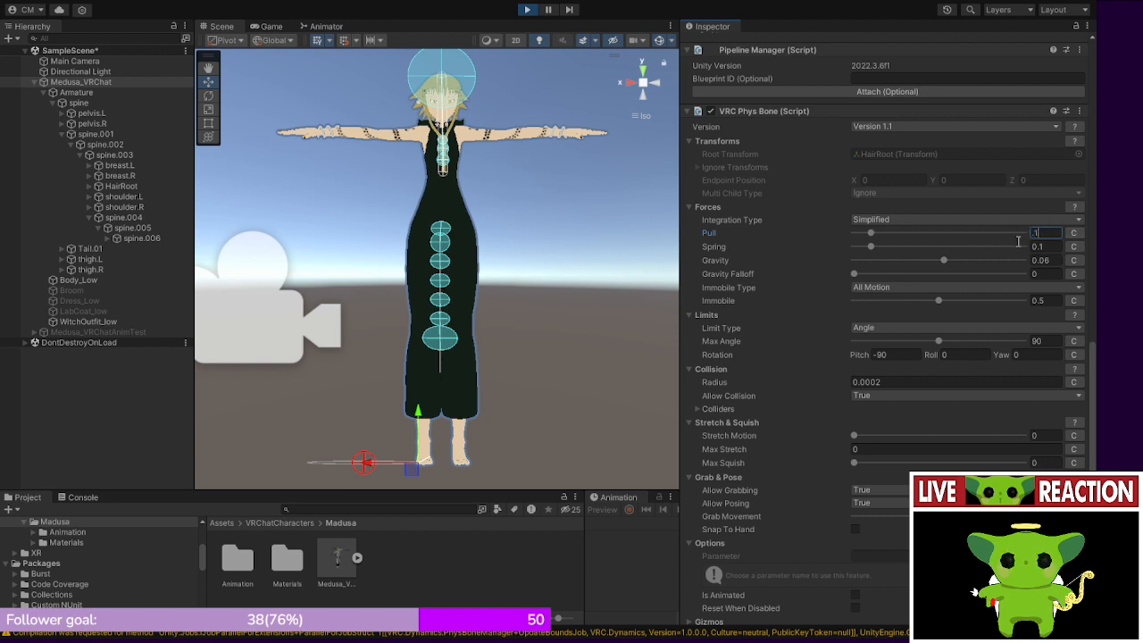
left_click_drag(373, 470, 411, 425)
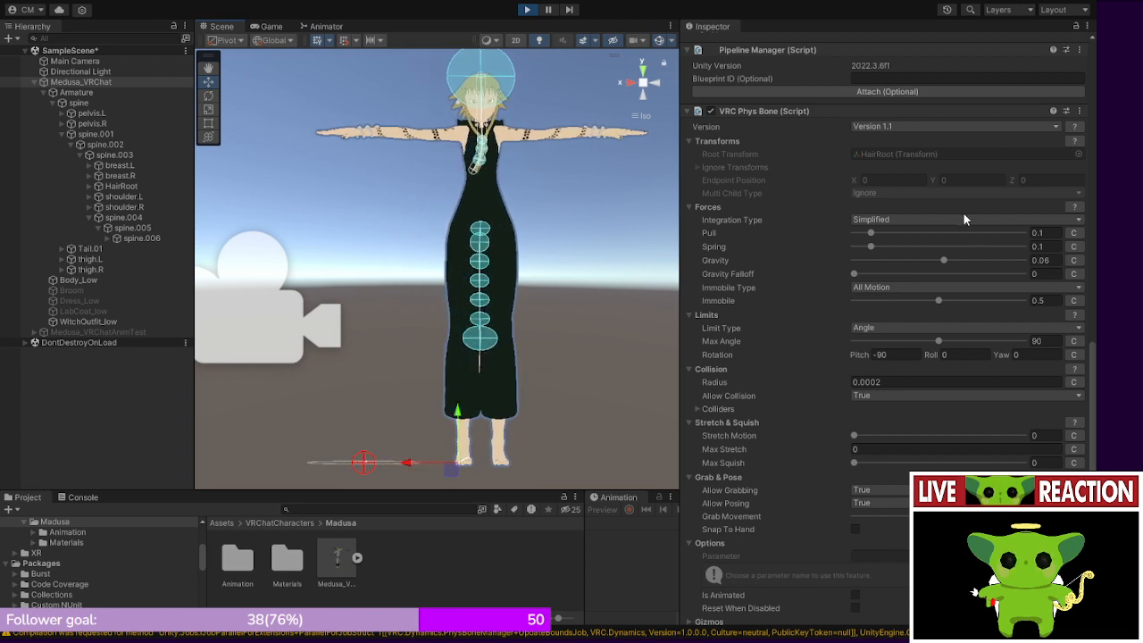
left_click(1038, 232)
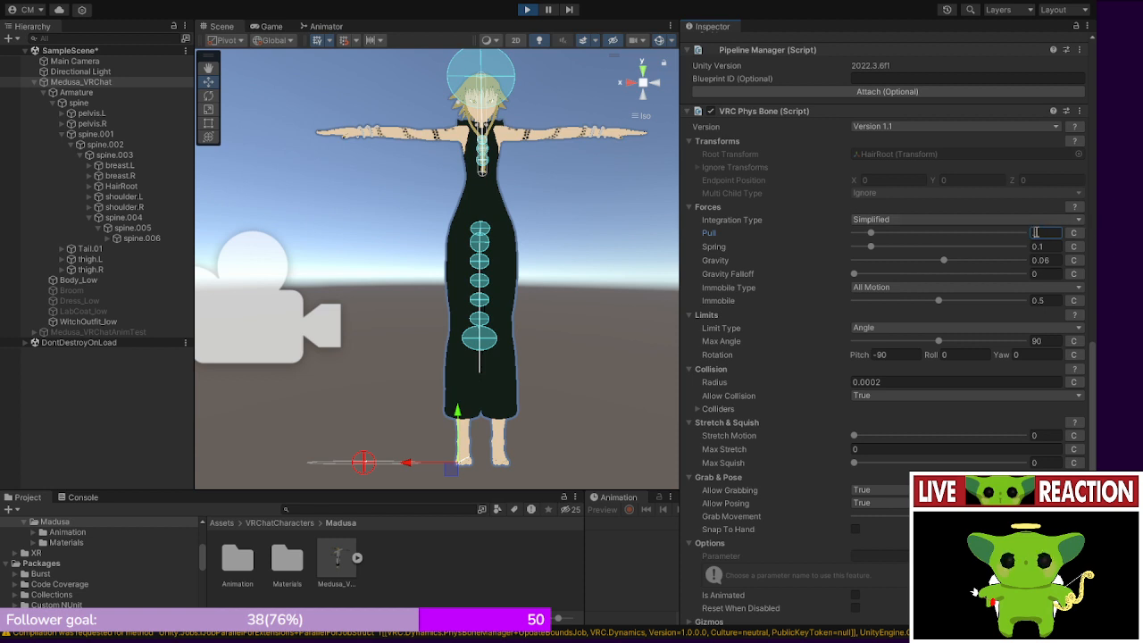
left_click(496, 302)
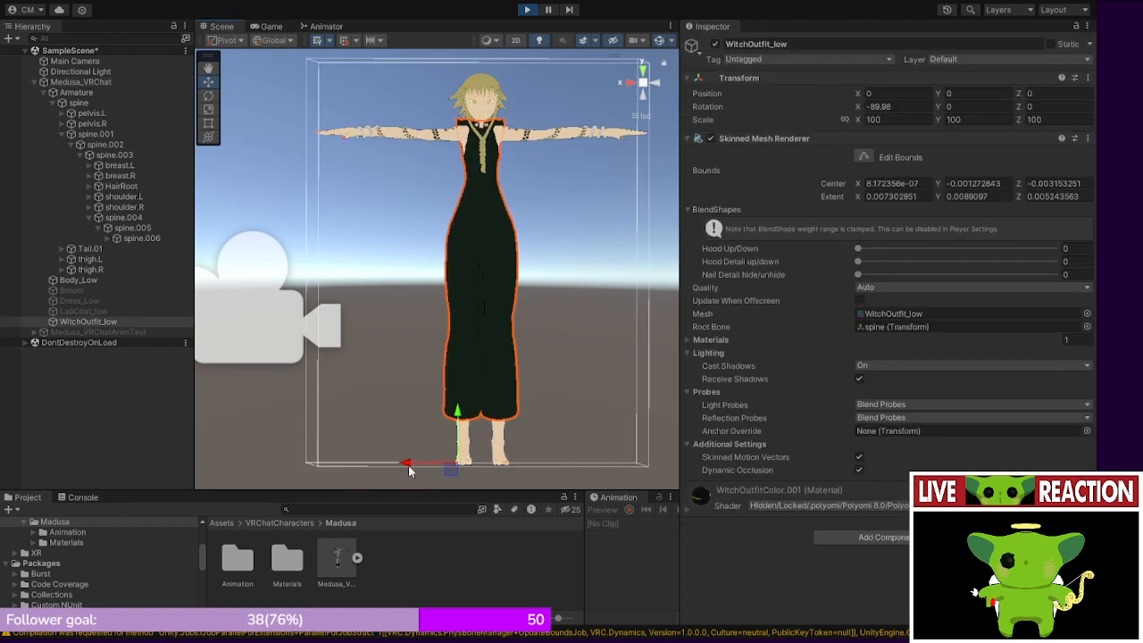
left_click_drag(409, 471, 438, 468)
key("ctrl+z")
- Move the avatar's Armature sideways to test the hair's motion
left_click(82, 91)
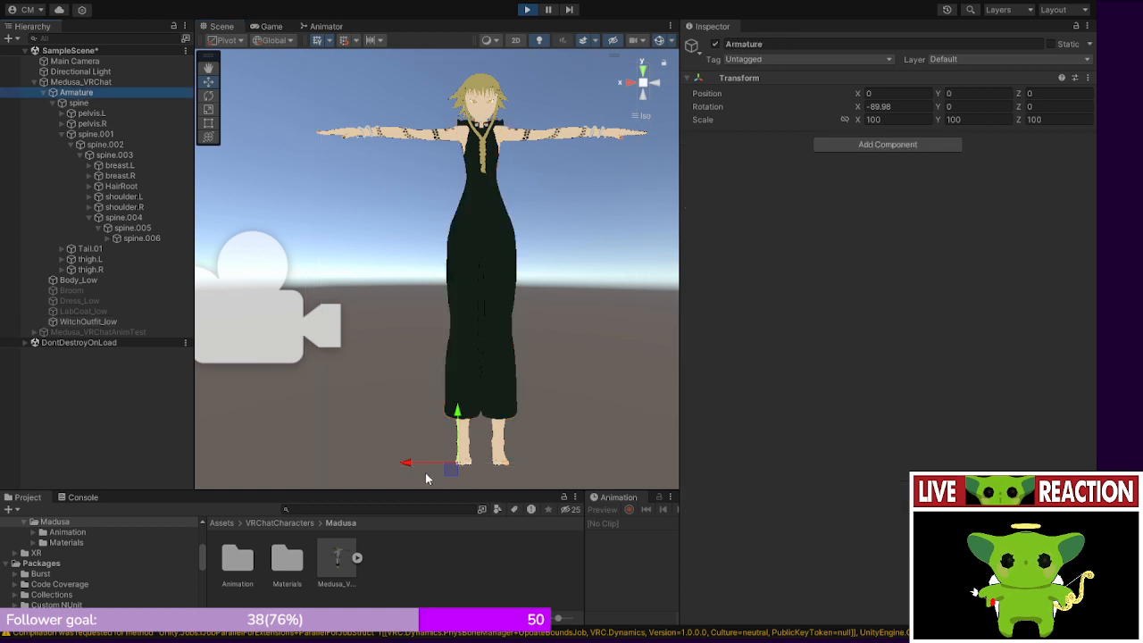
left_click_drag(415, 472, 347, 440)
left_click(97, 103)
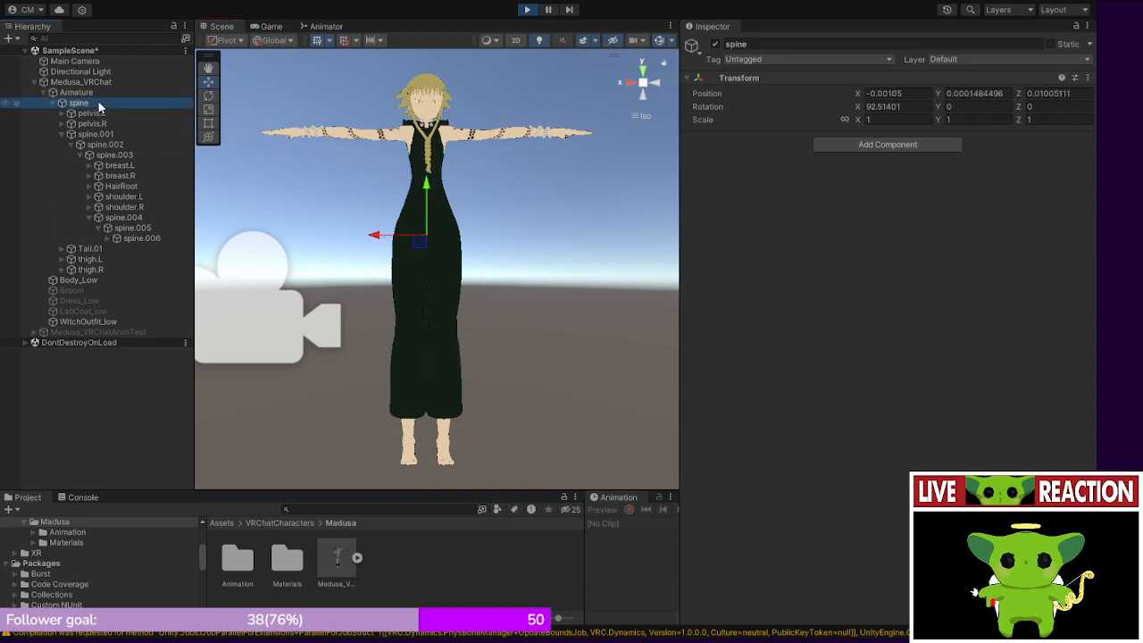
- Try a Spring of 0.05 on the HairRoot Phys Bone while moving the Medusa_VRChat avatar, then lower Spring to 0
left_click(104, 81)
scroll(838, 313, "down", 15)
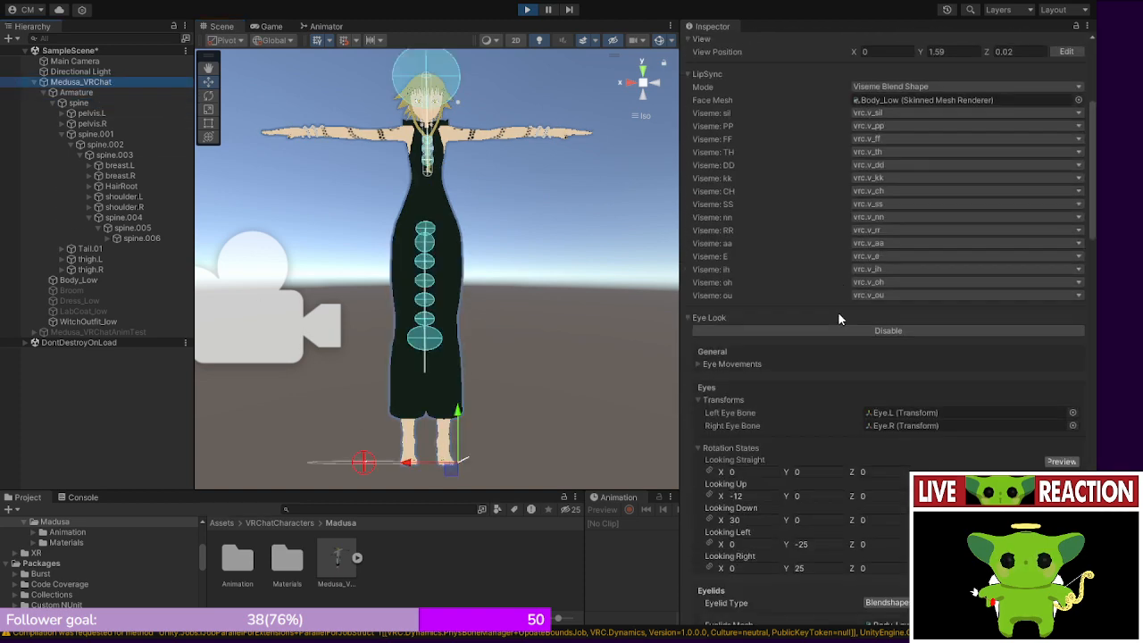
scroll(837, 312, "down", 20)
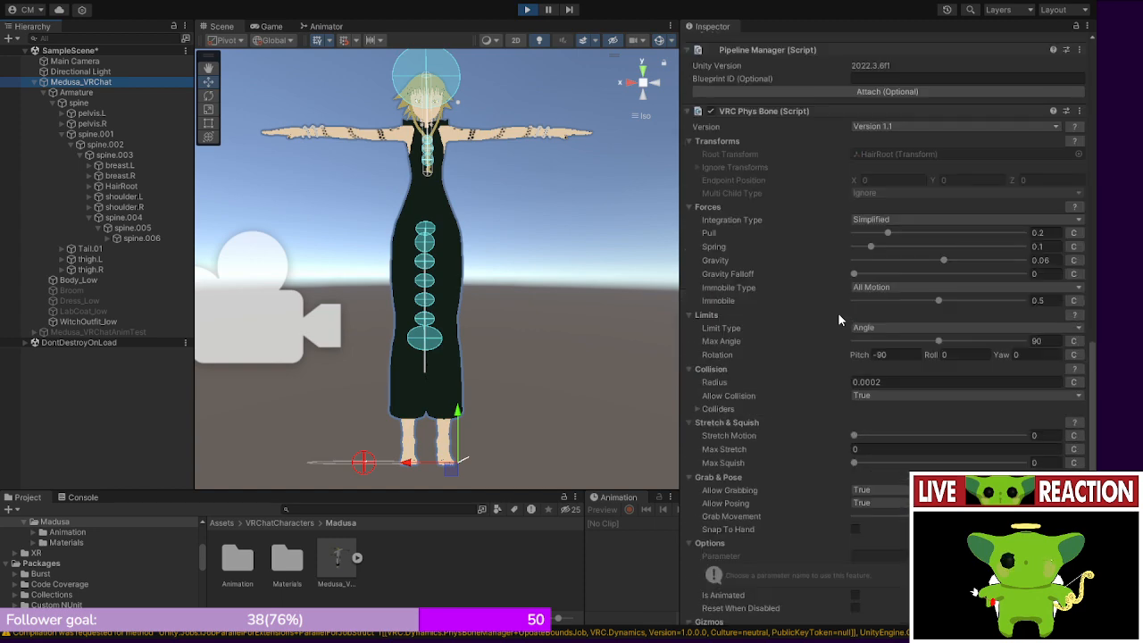
scroll(837, 318, "down", 6)
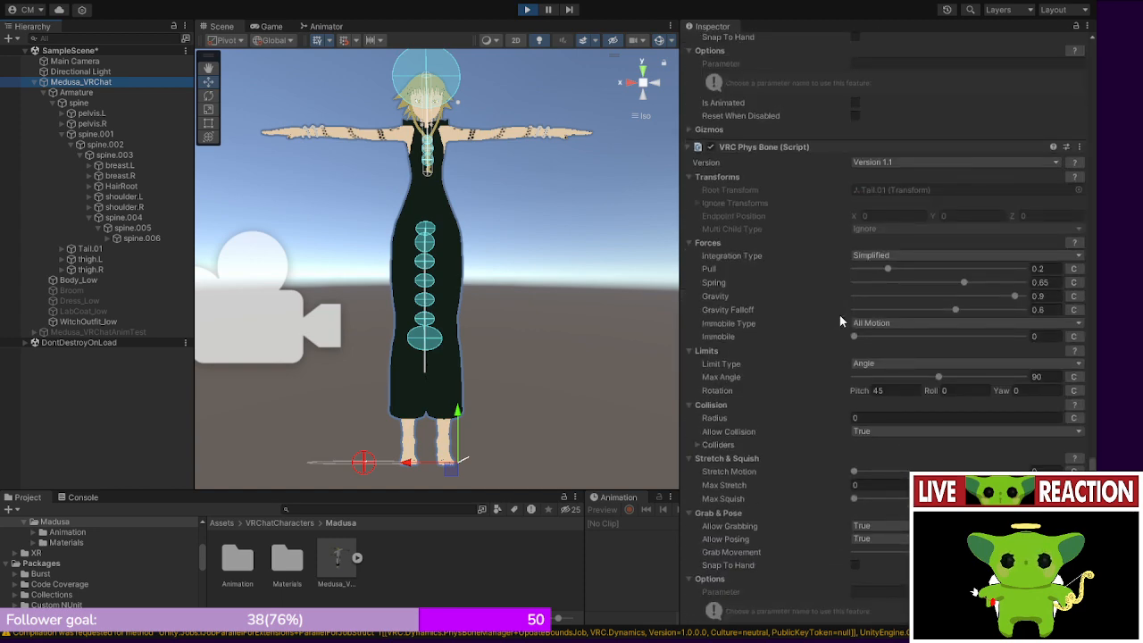
scroll(839, 321, "up", 15)
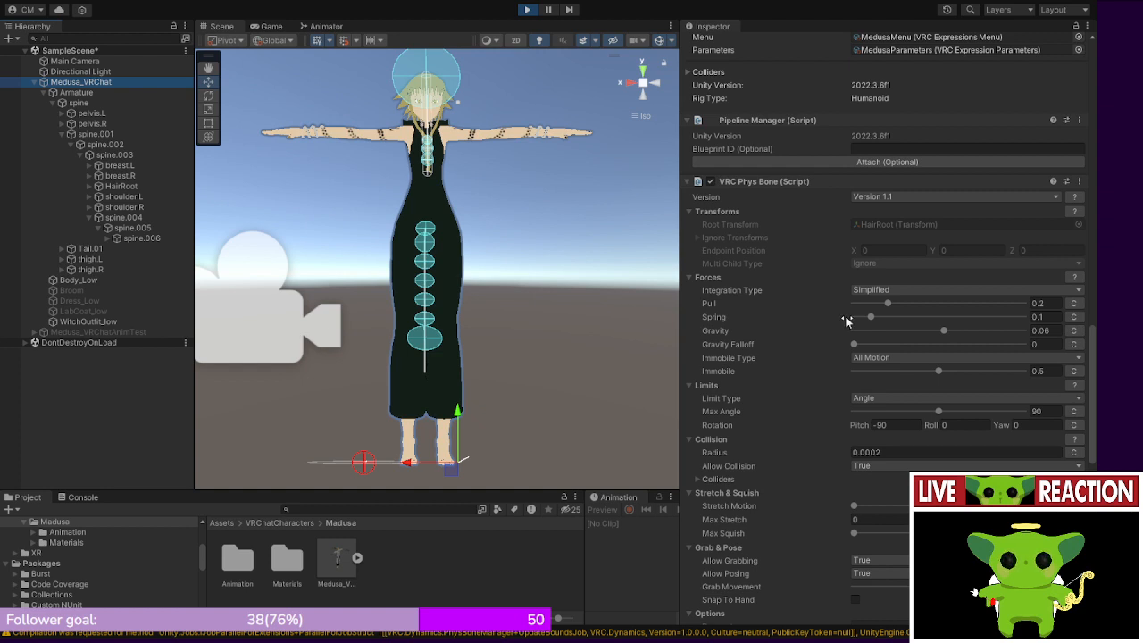
left_click(1038, 317)
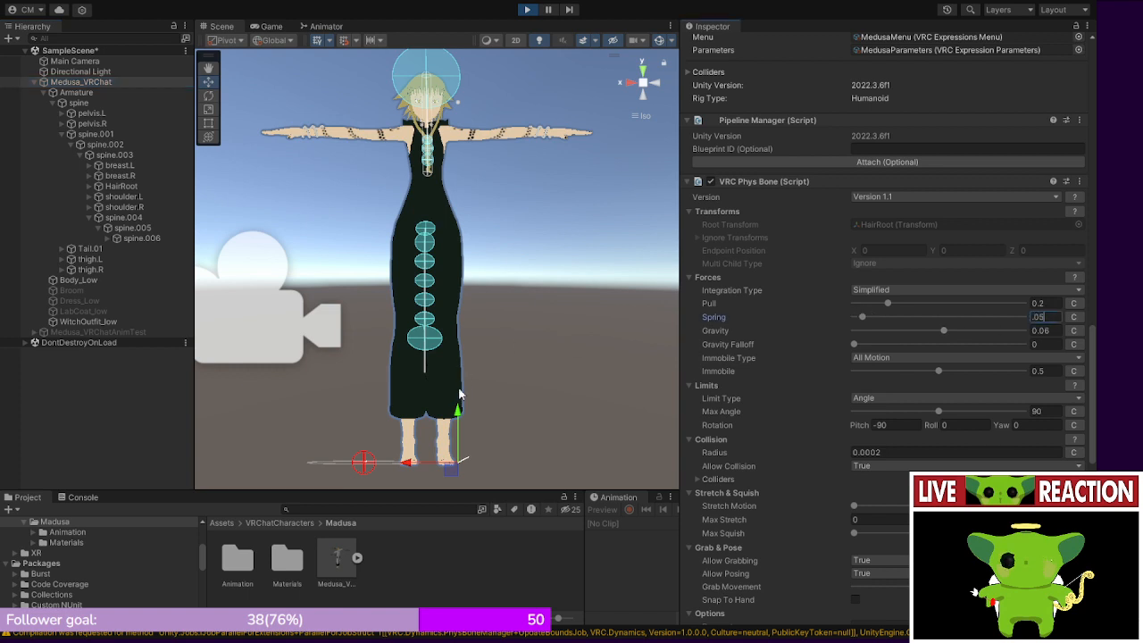
mouse_move(404, 468)
left_mouse_down()
mouse_move(286, 467)
mouse_move(505, 459)
mouse_move(349, 466)
mouse_move(427, 482)
mouse_move(416, 477)
mouse_move(525, 475)
mouse_move(417, 478)
mouse_move(483, 454)
mouse_move(312, 457)
mouse_move(516, 459)
mouse_move(331, 467)
mouse_move(503, 470)
mouse_move(394, 463)
left_mouse_up()
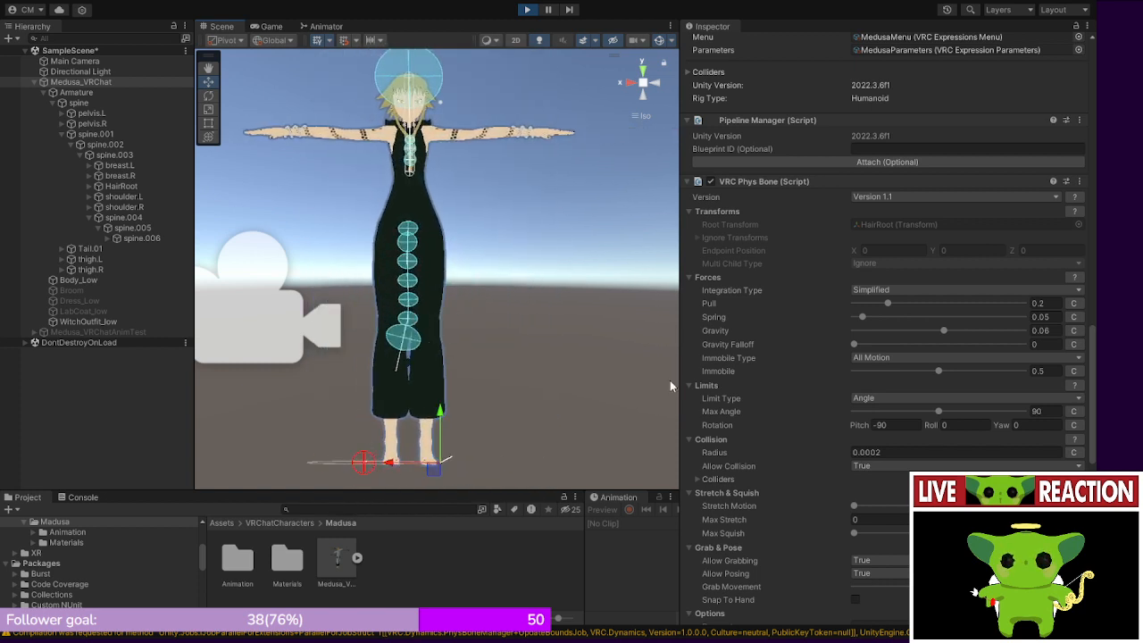
left_click_drag(861, 318, 821, 328)
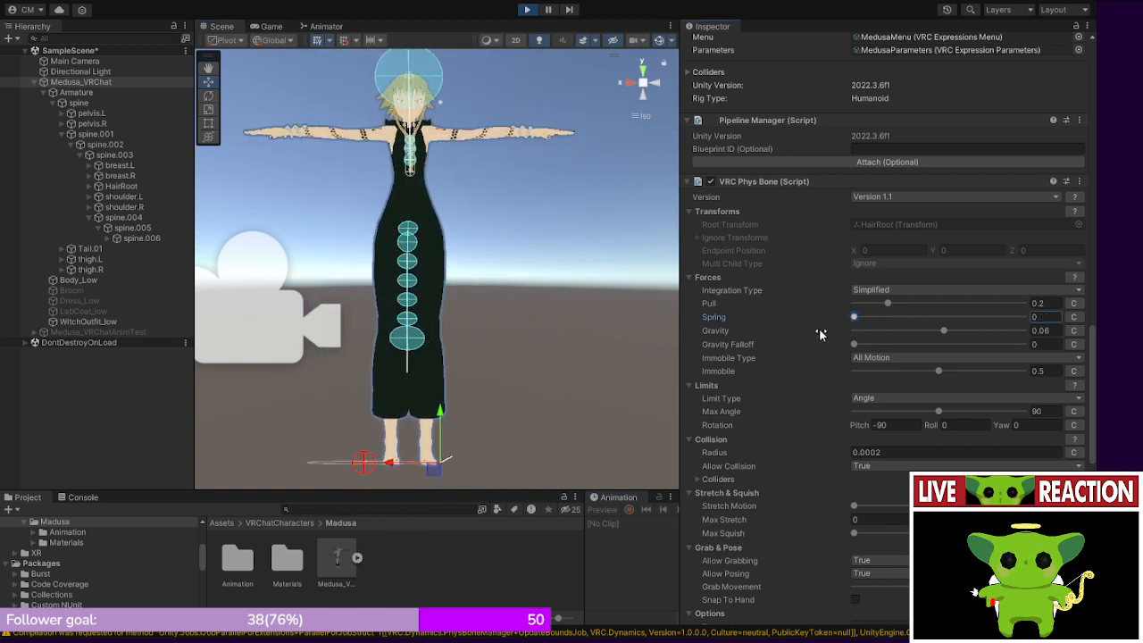
- Try a Spring of 1 on the HairRoot Phys Bone while moving the avatar sideways, then return Spring to 0
left_click_drag(392, 465, 416, 531)
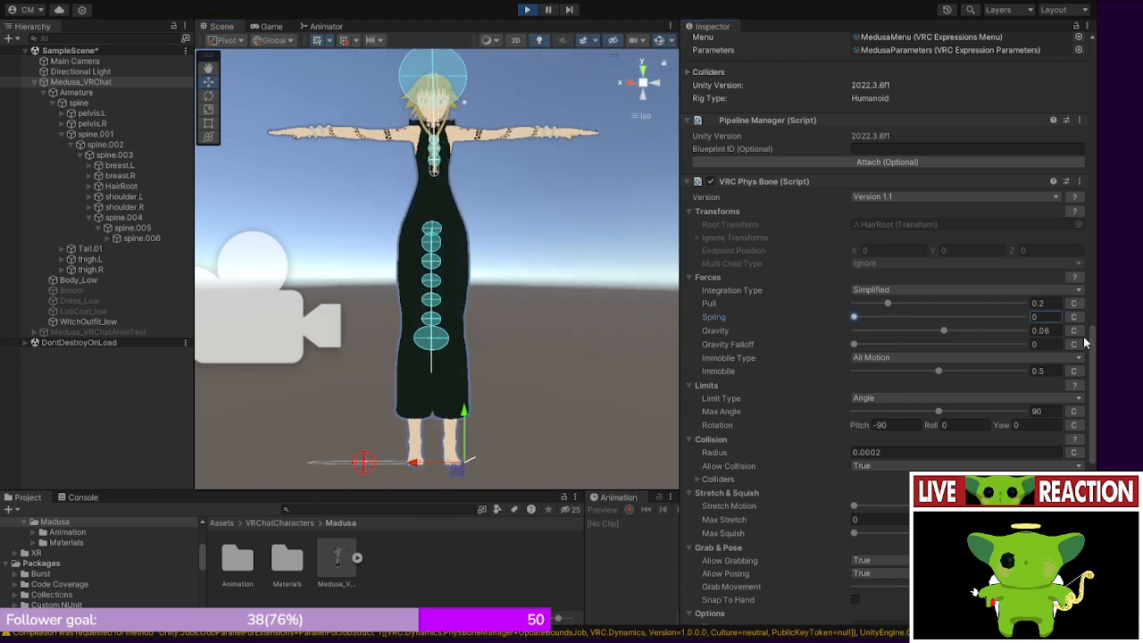
left_click_drag(1013, 315, 1078, 321)
left_click_drag(417, 464, 482, 482)
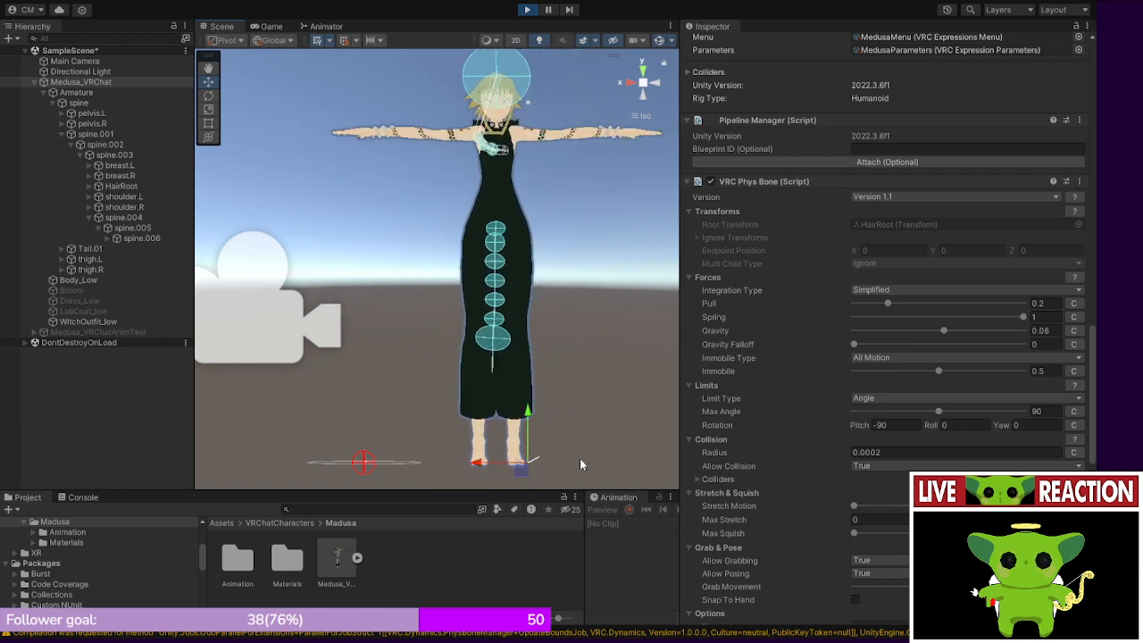
left_click_drag(1017, 318, 658, 359)
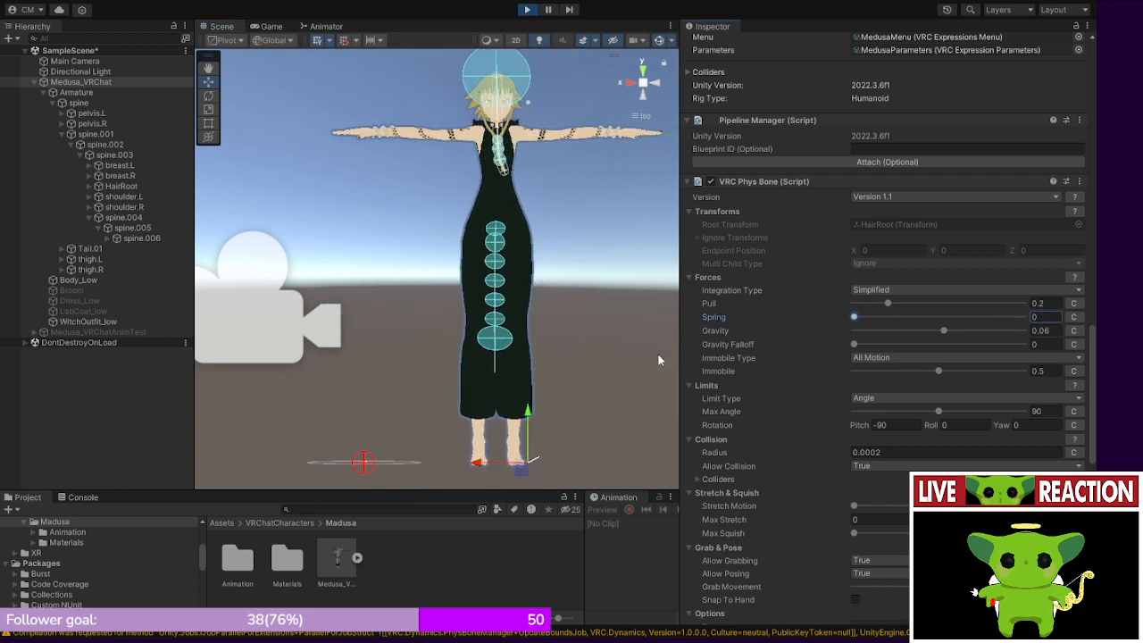
left_click_drag(482, 473, 425, 465)
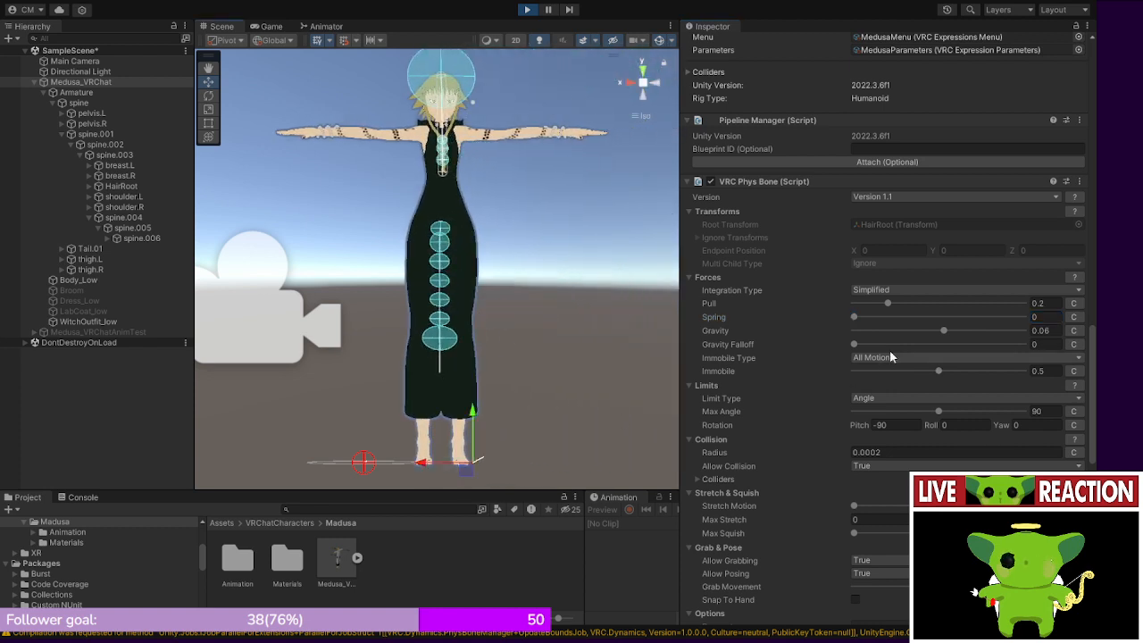
- Try Gravity values of 1 and -1 on the HairRoot Phys Bone while moving the avatar, then restore Gravity to 0.06
left_click_drag(944, 331, 1076, 342)
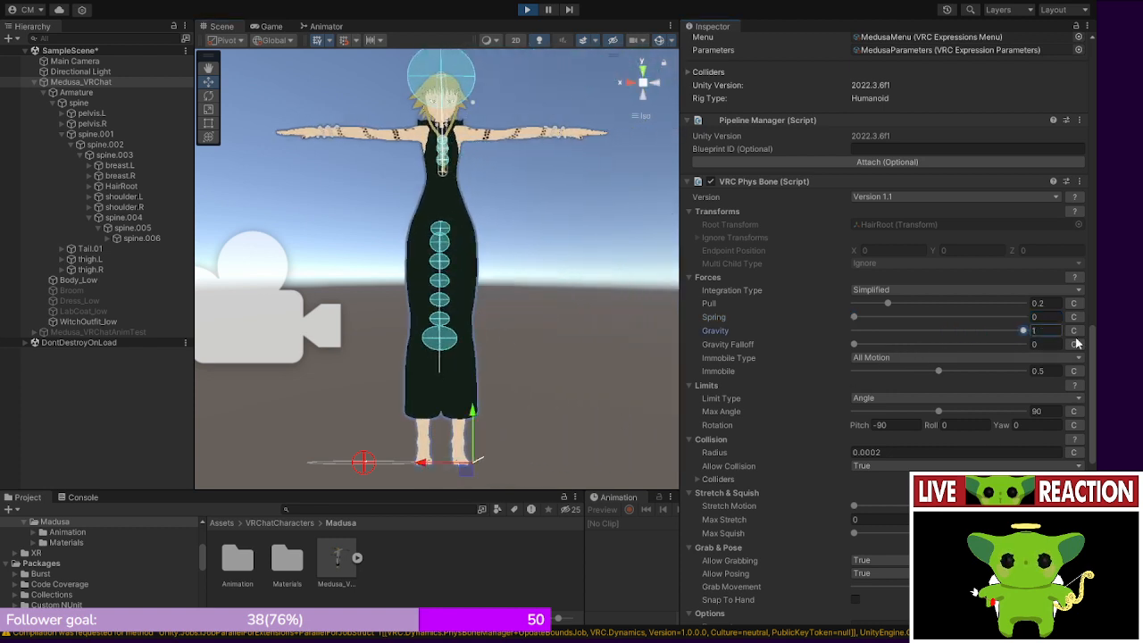
left_click_drag(436, 471, 371, 528)
left_click_drag(455, 534, 500, 509)
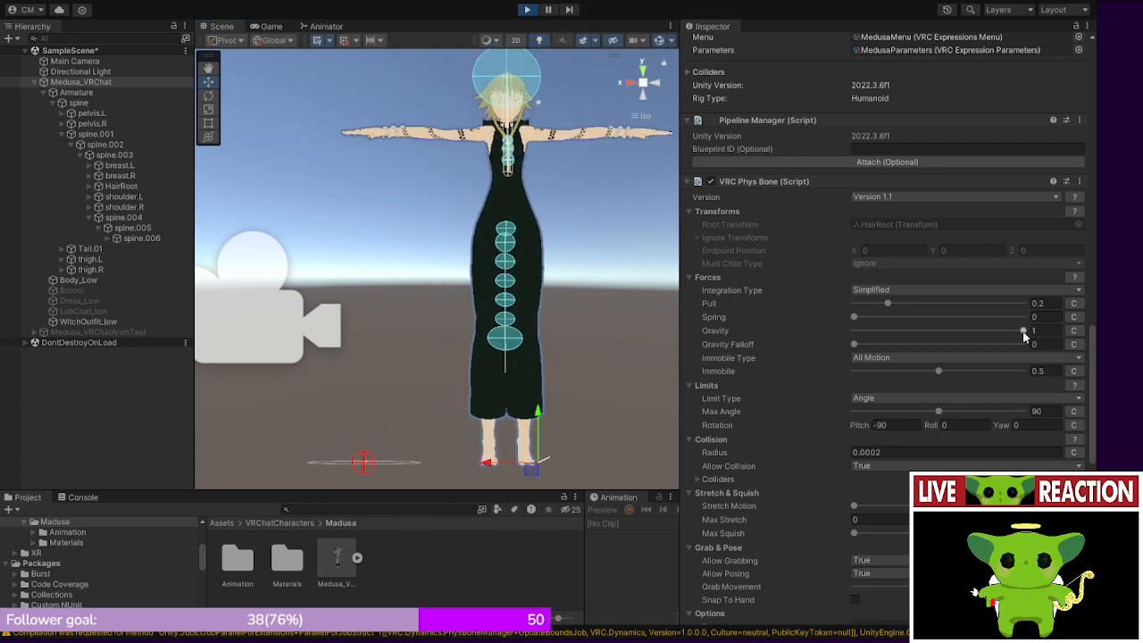
left_click_drag(1024, 335, 783, 339)
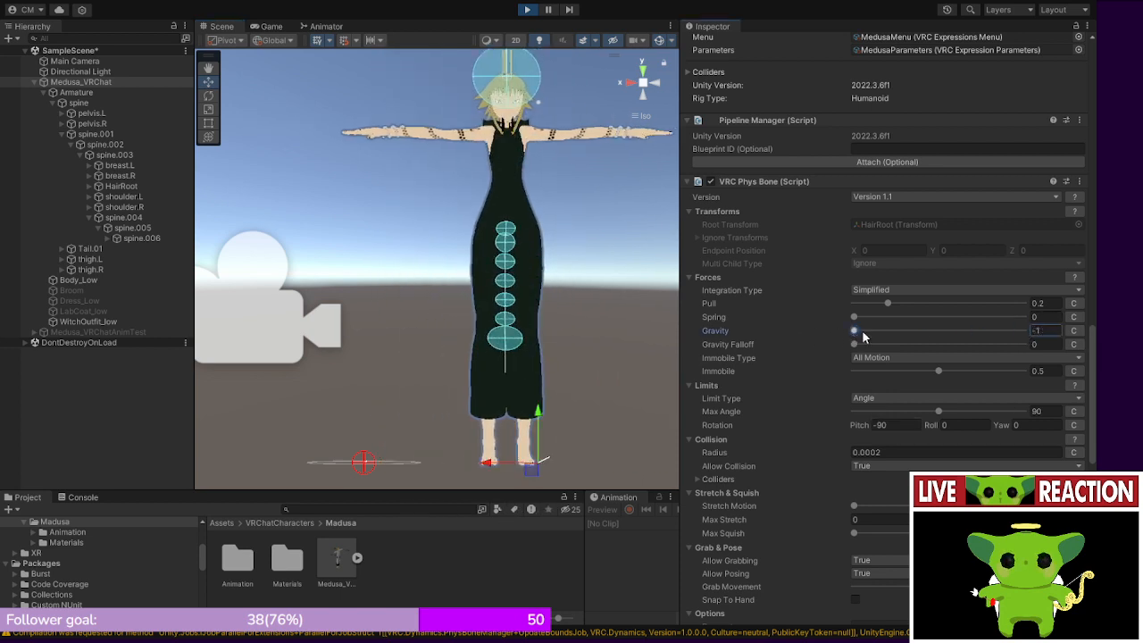
left_click_drag(858, 332, 1025, 331)
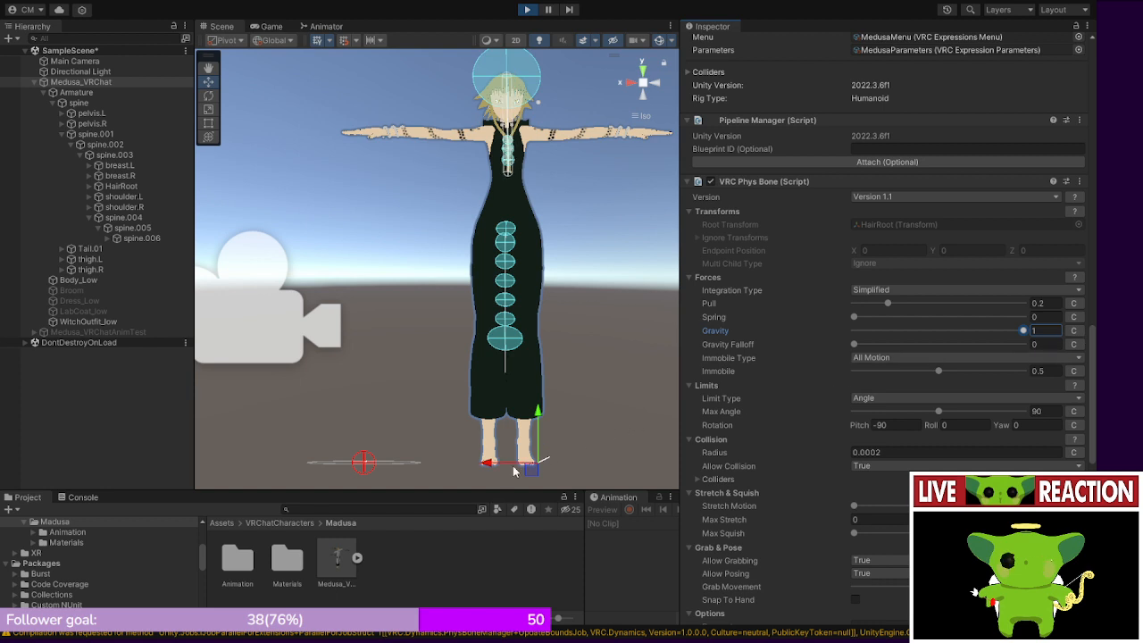
left_click_drag(537, 416, 335, 394)
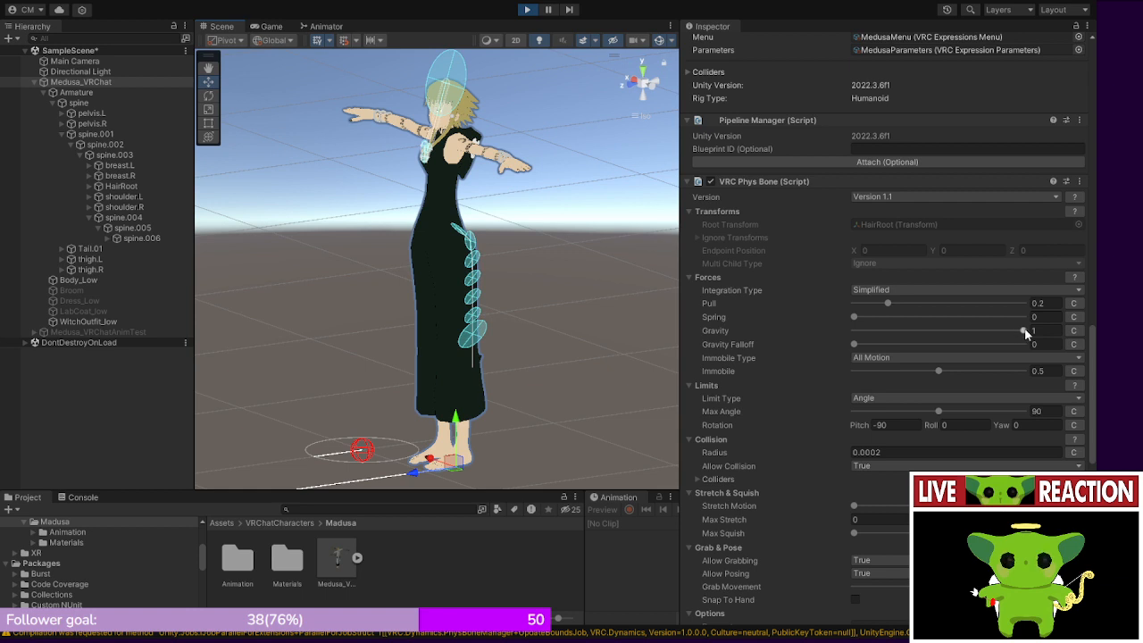
left_click_drag(1025, 331, 947, 336)
- Reselect Medusa_VRChat and try a Pull of 0 on the HairRoot Phys Bone while moving the avatar
left_click(602, 351)
left_click(95, 82)
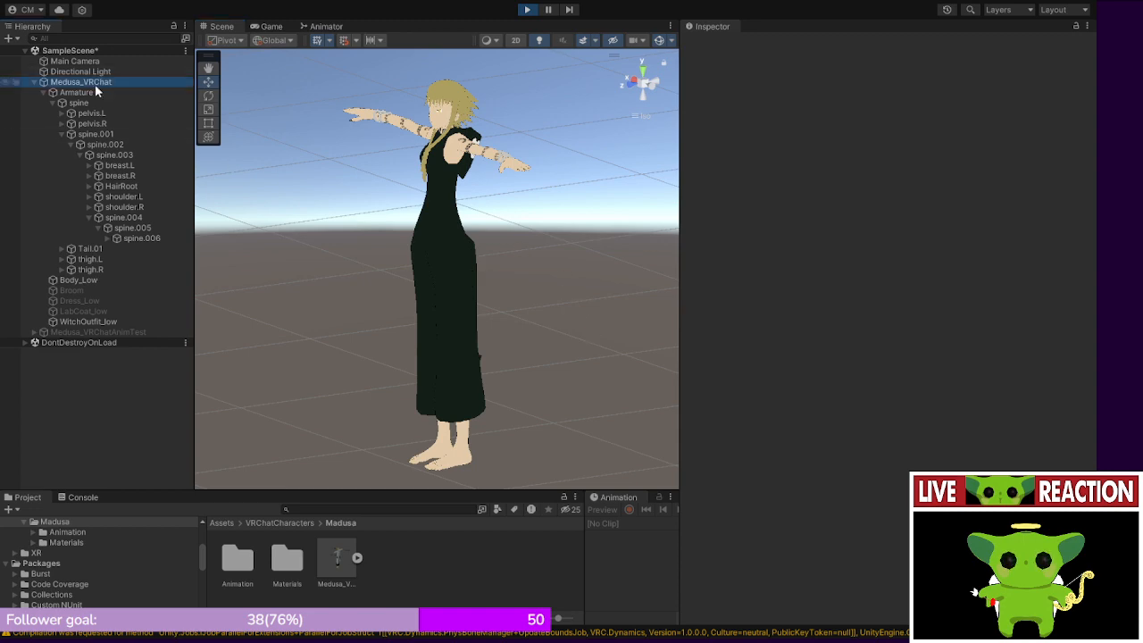
scroll(892, 388, "down", 10)
scroll(899, 373, "down", 15)
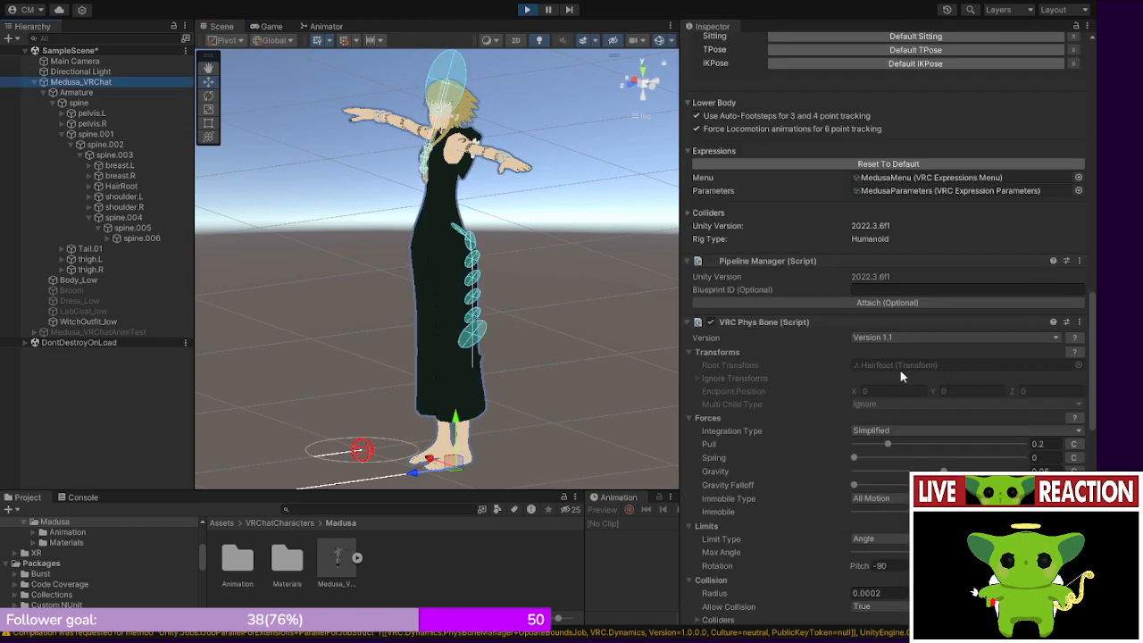
scroll(898, 368, "up", 15)
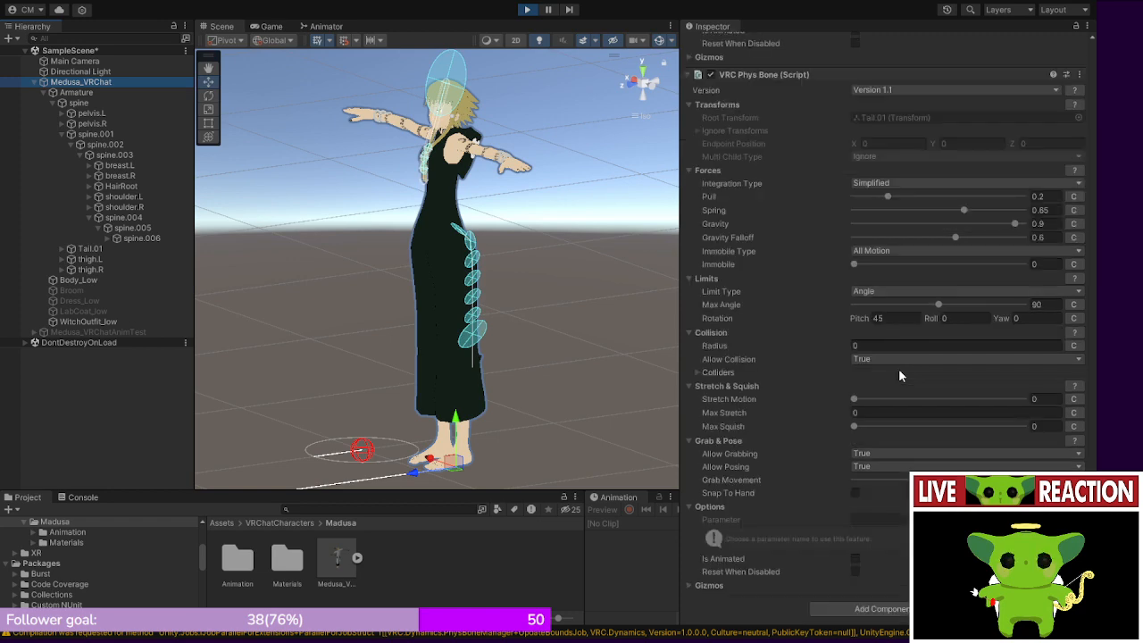
scroll(900, 369, "up", 3)
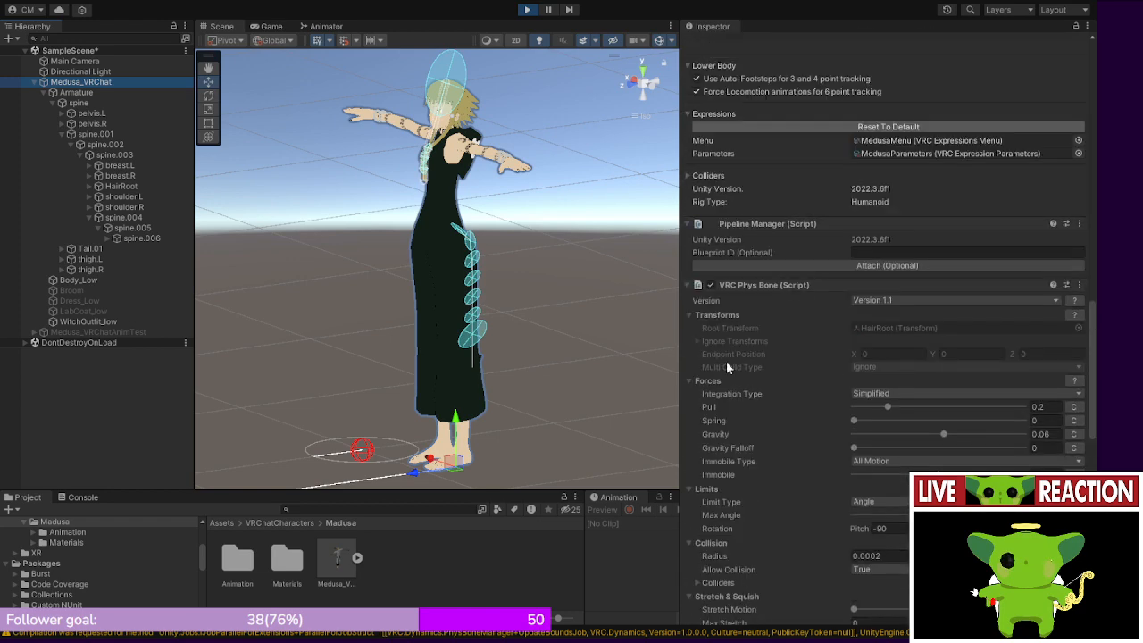
mouse_move(428, 457)
left_mouse_down()
mouse_move(287, 413)
mouse_move(443, 459)
mouse_move(424, 455)
mouse_move(433, 458)
left_mouse_up()
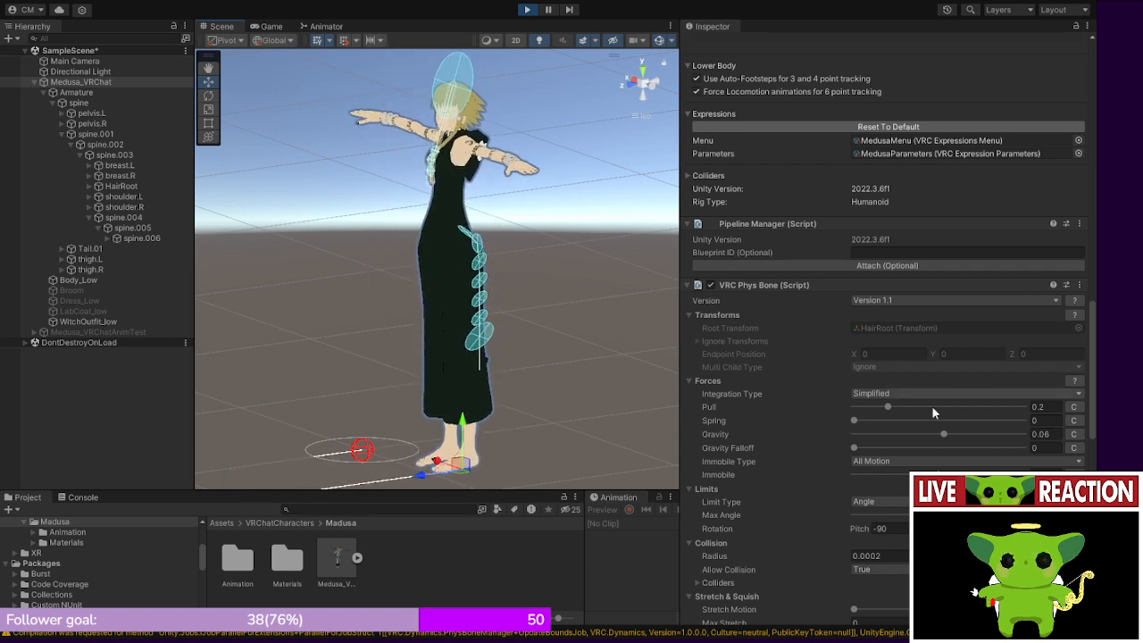
left_click_drag(888, 407, 848, 411)
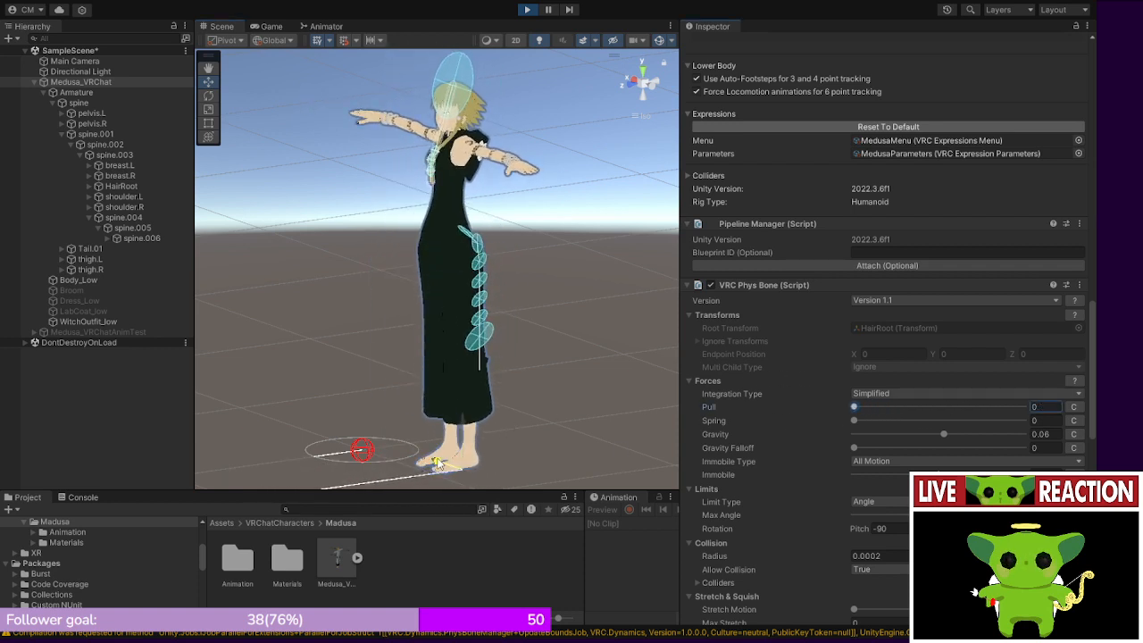
left_click_drag(433, 460, 370, 426)
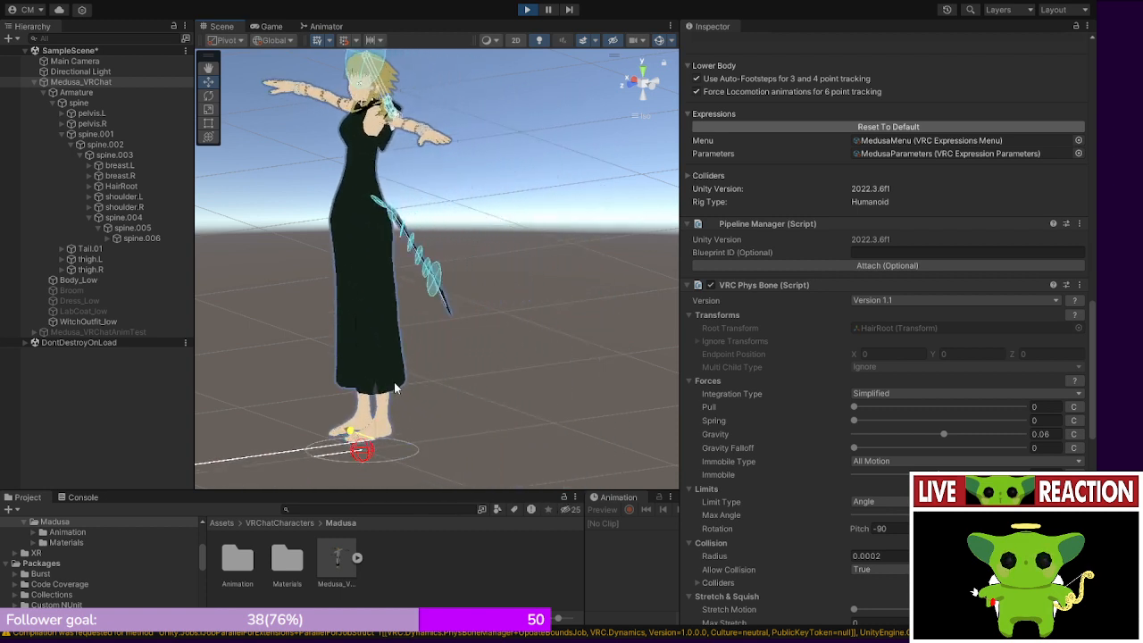
- Try a Spring of 1 on the HairRoot Phys Bone while moving the avatar, then reset Spring and Gravity Falloff to 0
left_click(857, 421)
left_click_drag(857, 421, 909, 423)
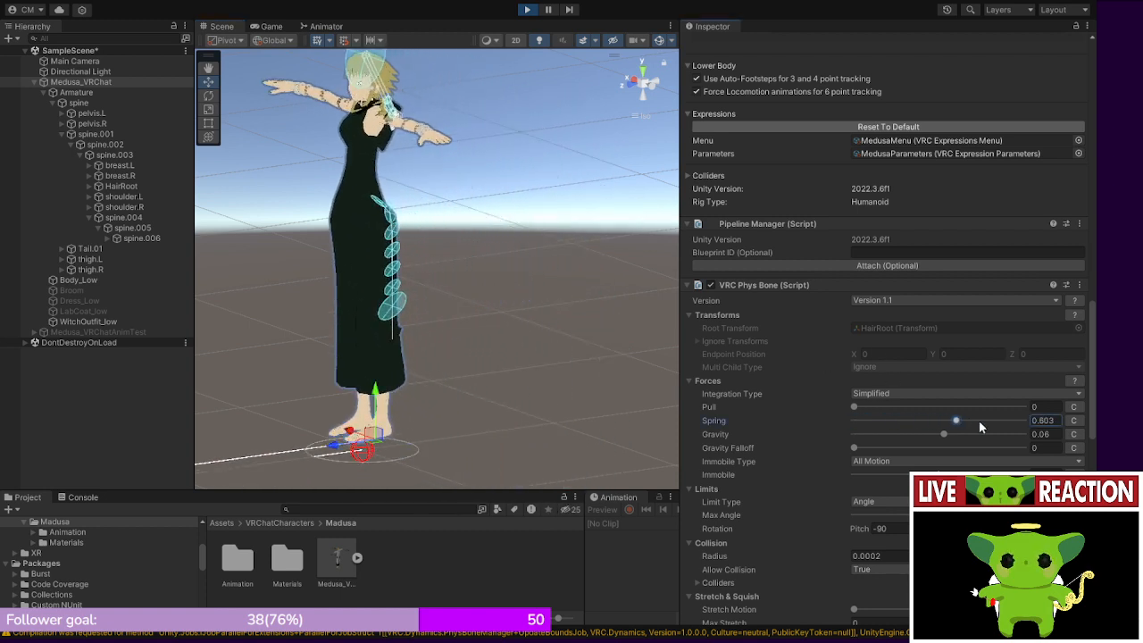
left_click_drag(1013, 428, 1026, 430)
left_click_drag(931, 435, 999, 448)
left_click_drag(331, 444, 510, 508)
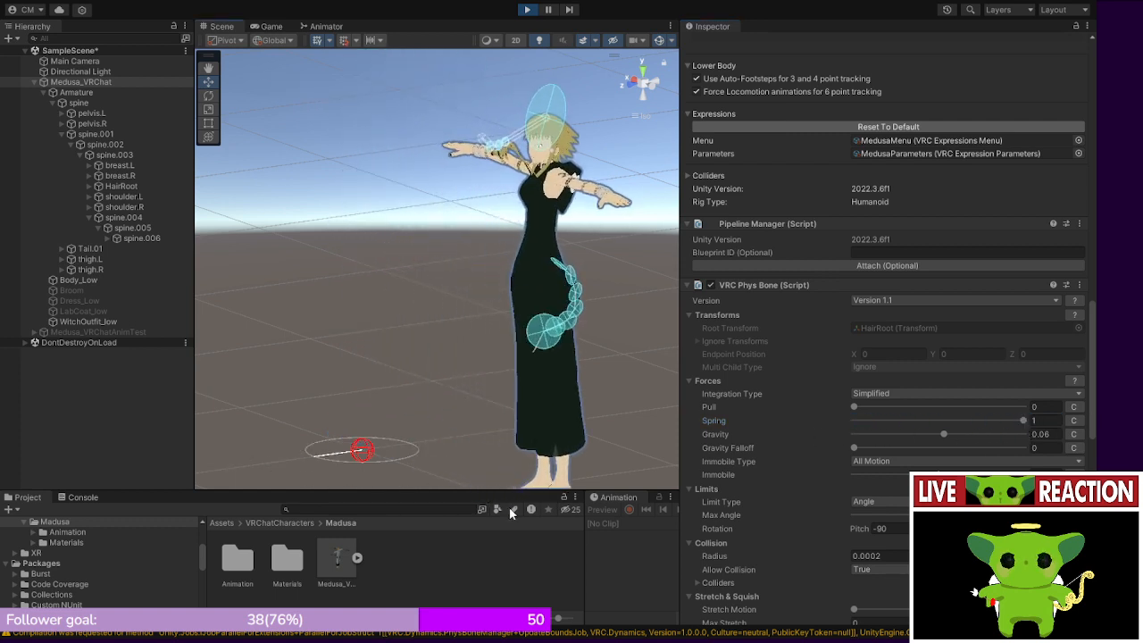
left_click_drag(1026, 416, 777, 425)
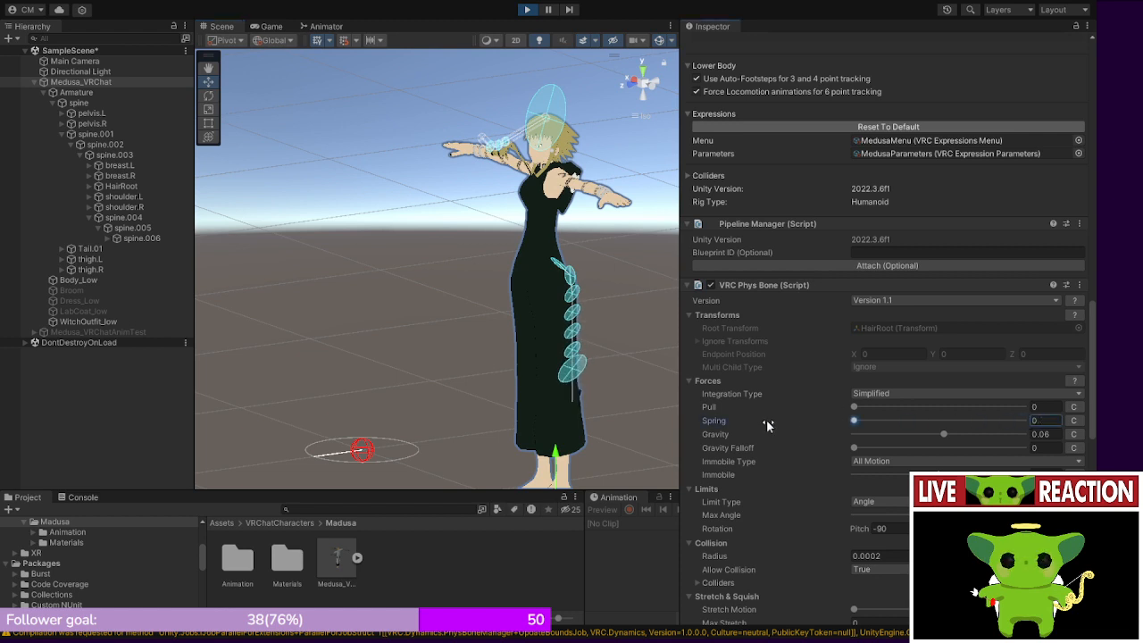
left_click_drag(850, 446, 865, 451)
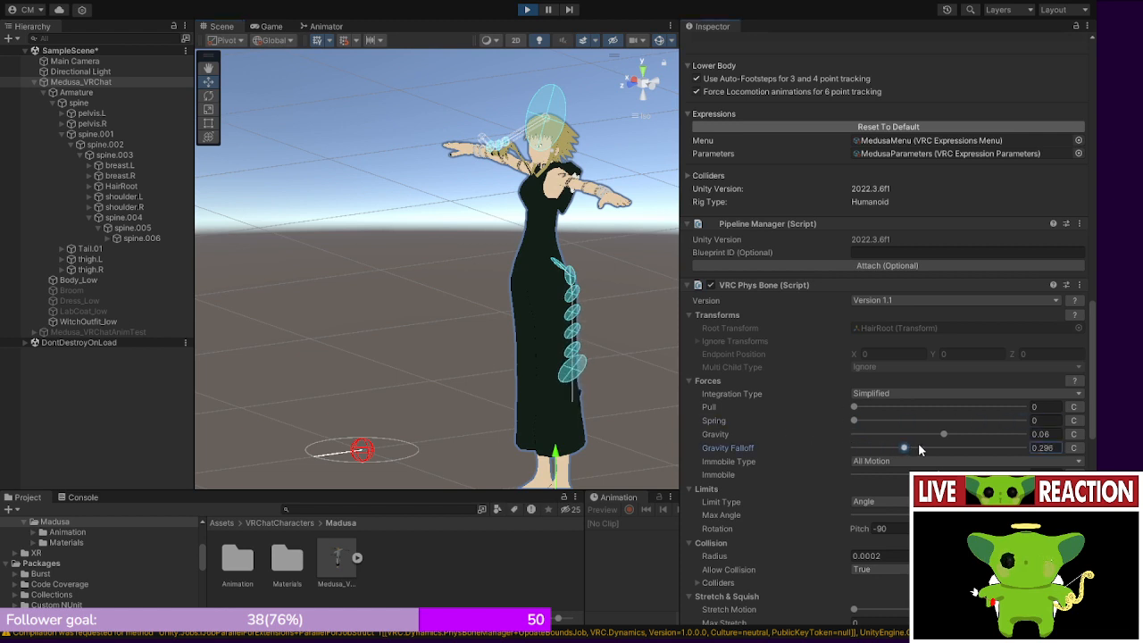
type("0")
- Try Pull values of 1 and 0.5 on the HairRoot Phys Bone, moving the avatar with each to test the hair
left_click_drag(857, 405, 1086, 409)
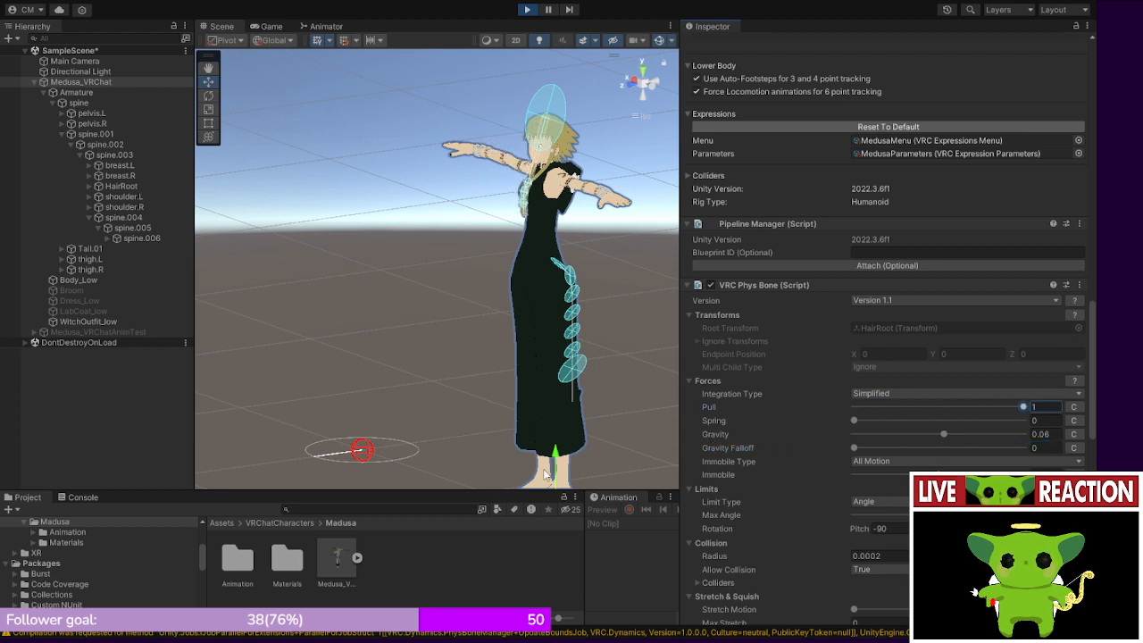
middle_click_drag(521, 475, 510, 430)
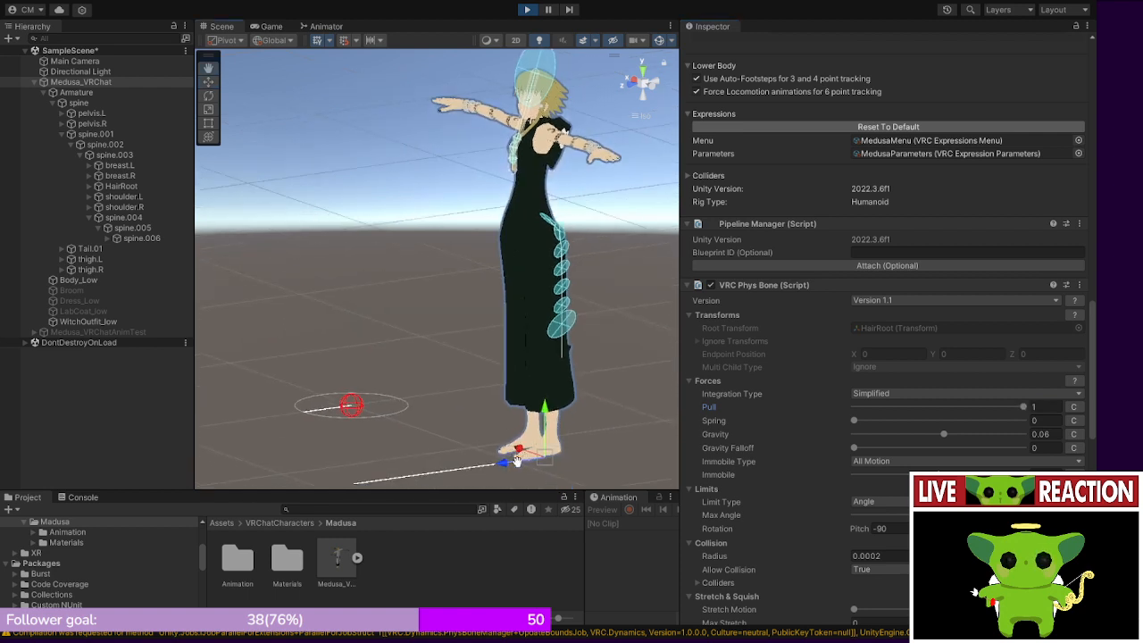
left_click_drag(528, 450, 460, 457)
left_click(1040, 405)
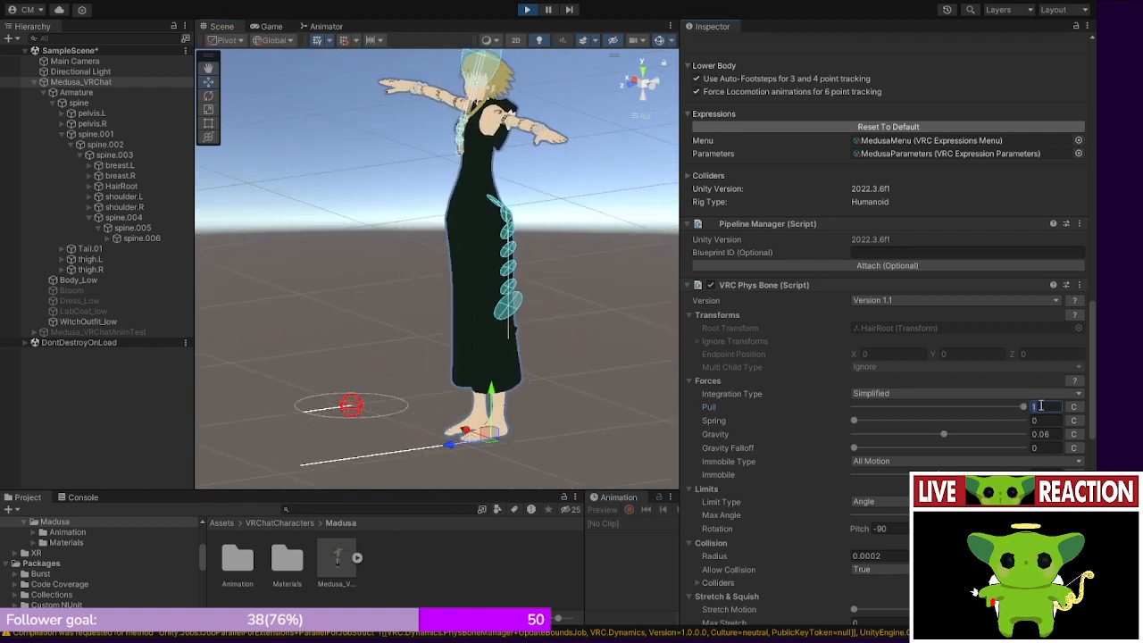
type(".5")
left_click_drag(512, 449, 480, 427)
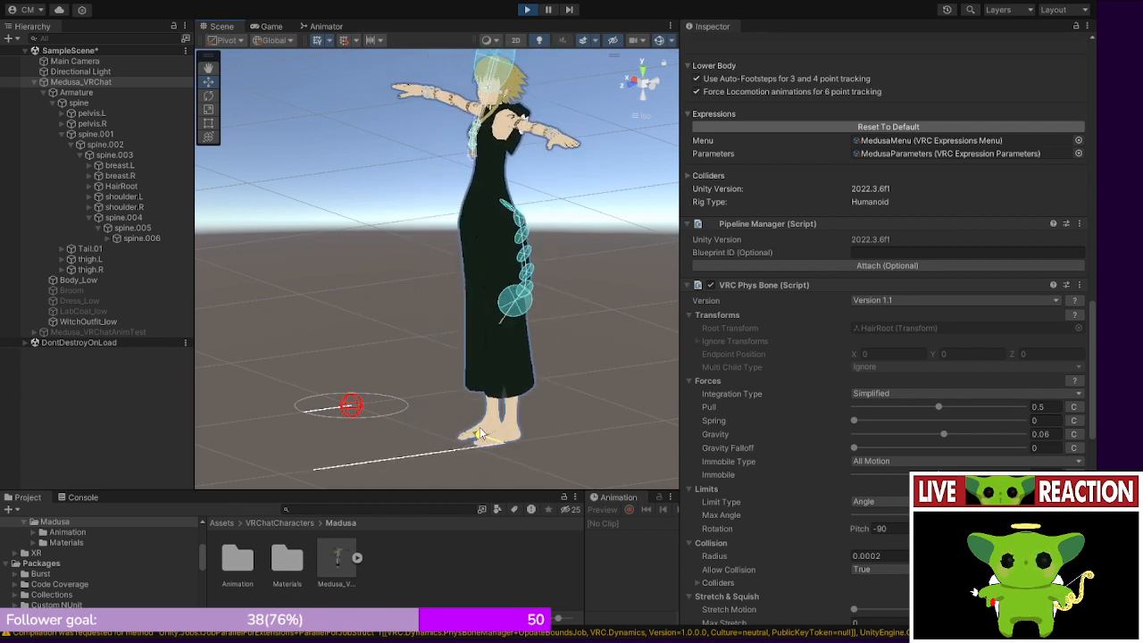
- Try a Spring of 0.2 on the HairRoot Phys Bone and move the avatar to test the hair's bounce
left_click(1044, 421)
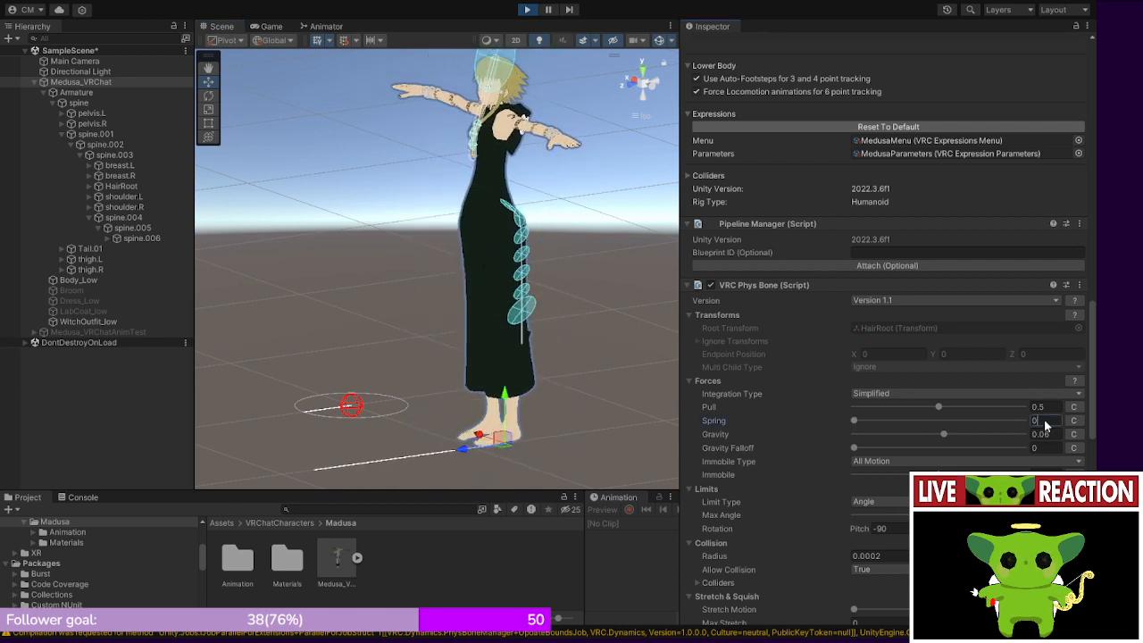
type(".32")
type(".2")
left_click_drag(479, 438, 445, 428)
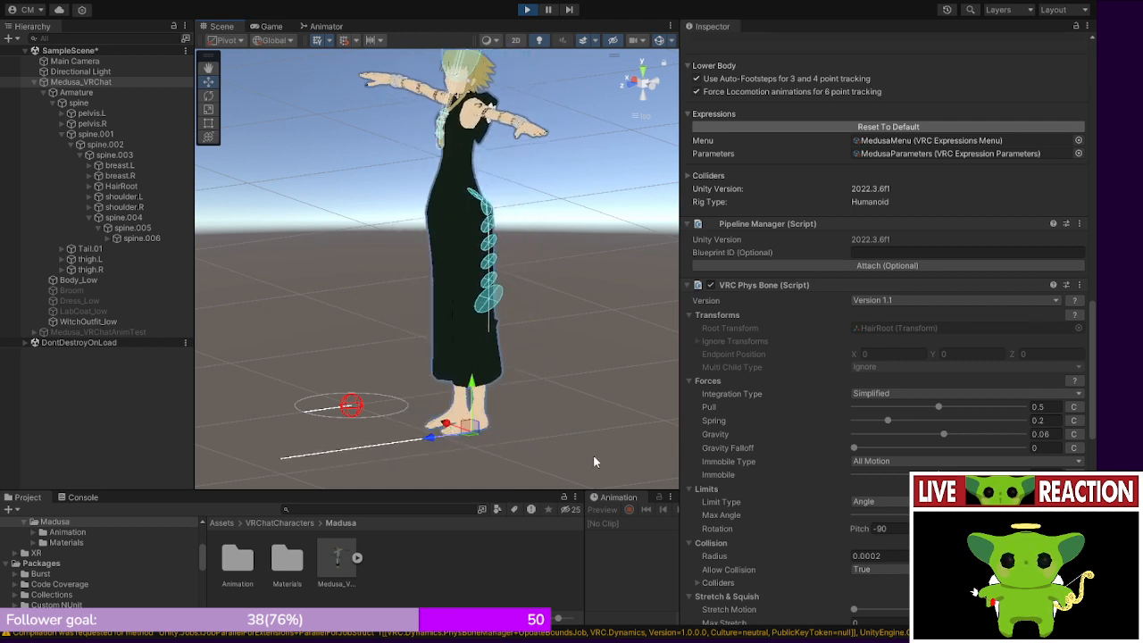
- Exit play mode and set the HairRoot Phys Bone's Pull to 0.5 and Spring to 0.5
left_click(526, 10)
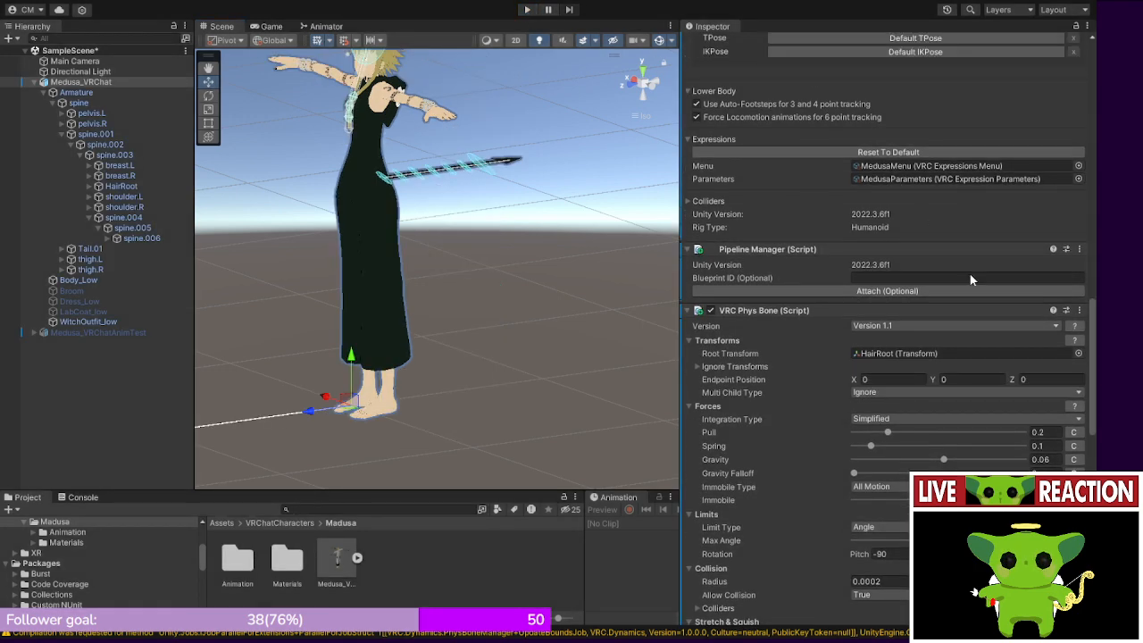
left_click(1042, 432)
type("0.5")
left_click(1044, 445)
type("0.5")
key("Return")
- Save SampleScene and select the Medusa_VRChat avatar again
scroll(945, 96, "up", 6)
scroll(945, 96, "up", 15)
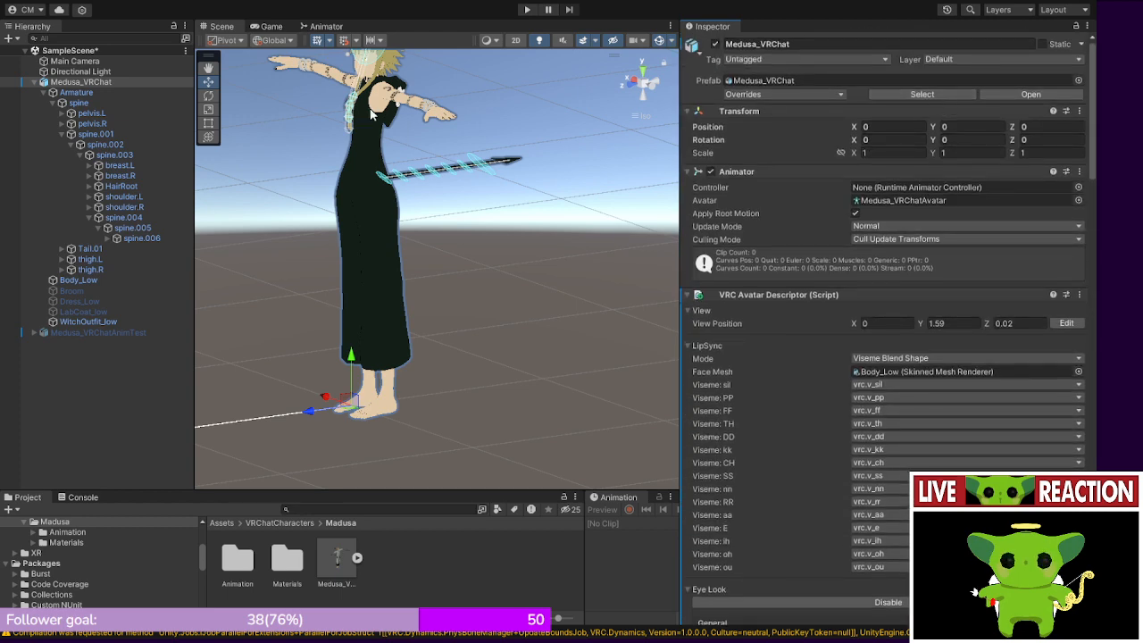
left_click(99, 51)
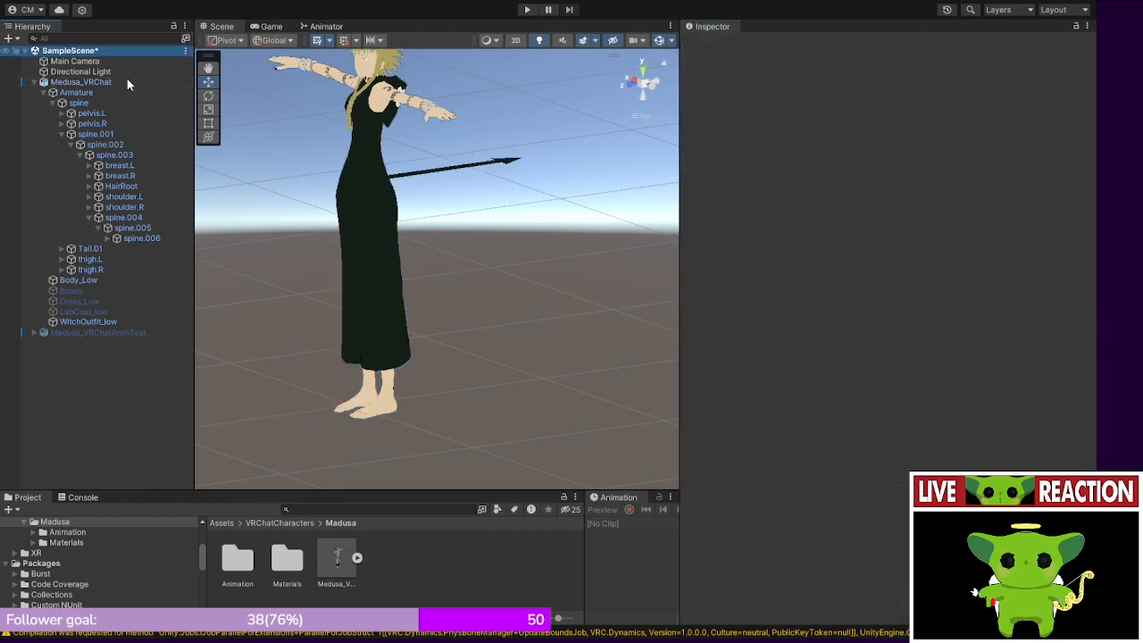
key("ctrl+s")
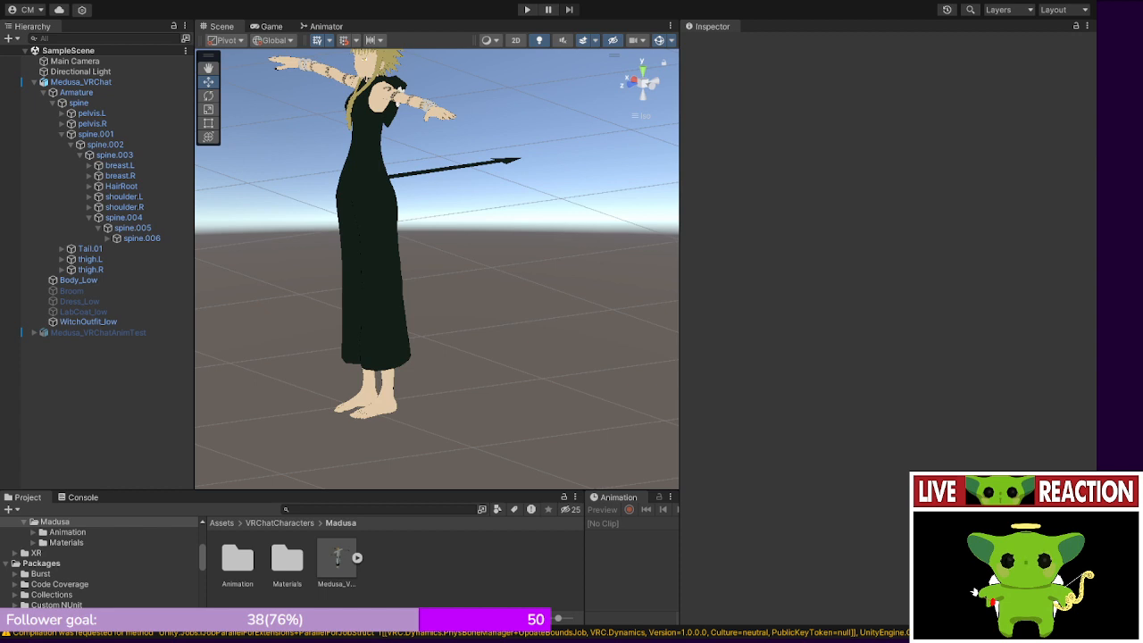
left_click(371, 214)
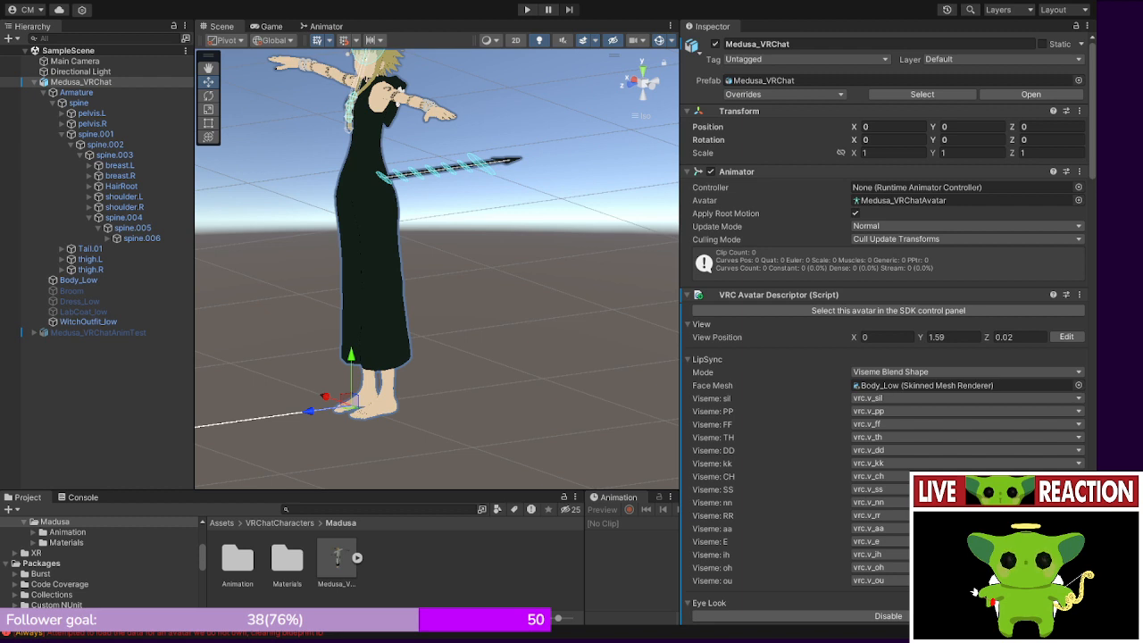
- Switch to VRChat and walk the avatar backward and sideways and crouch to check the braid's motion
key("alt+Tab")
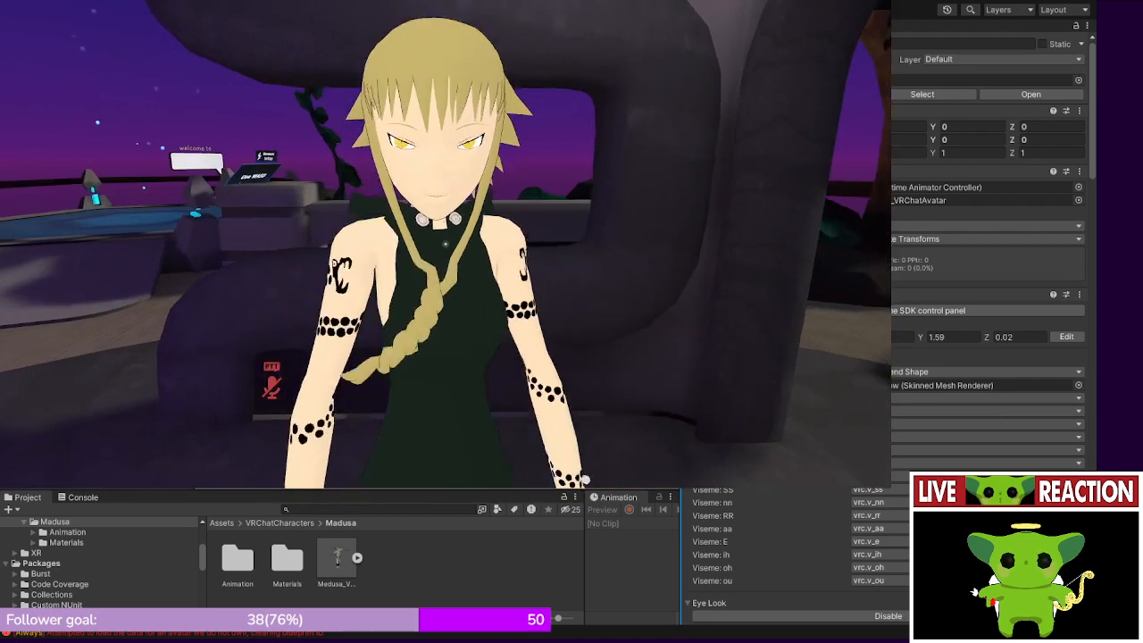
key("s")
key("d")
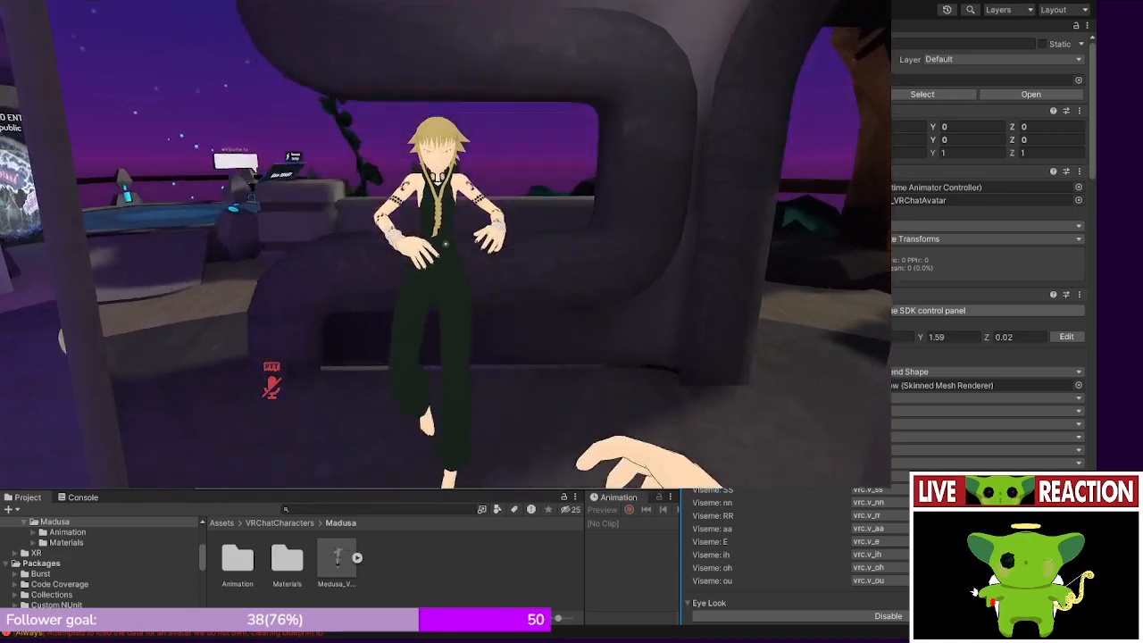
key("a")
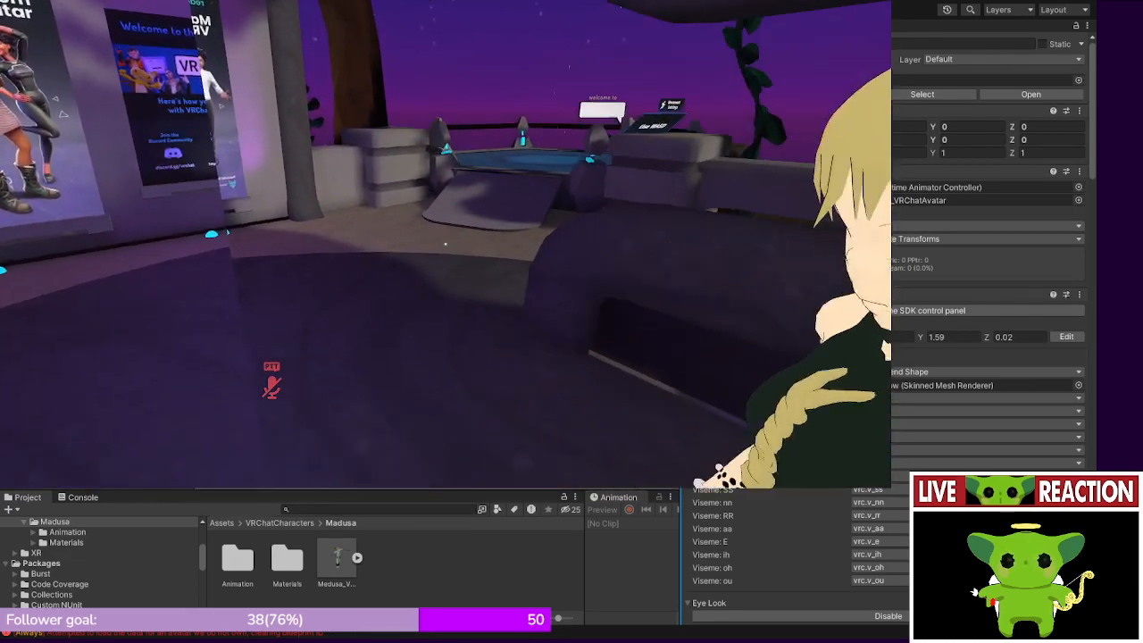
key("a")
key("d")
key("c")
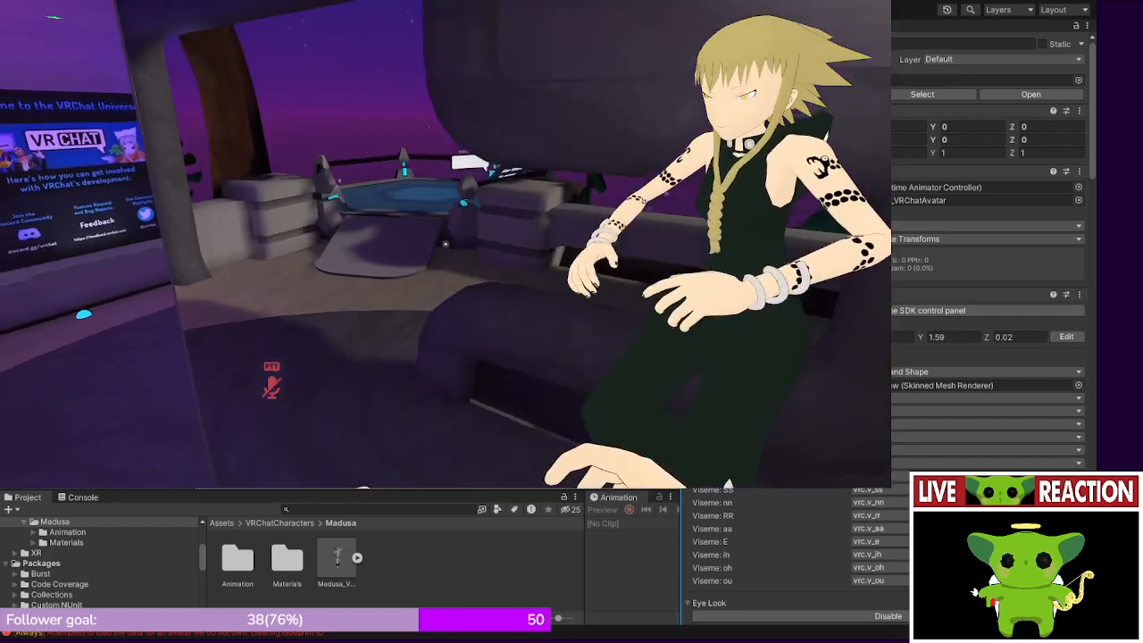
- Crouch and stand the avatar repeatedly and walk it around in front of the mirror to check the braid's sway
key("c")
key("c")
key("c")
key("c")
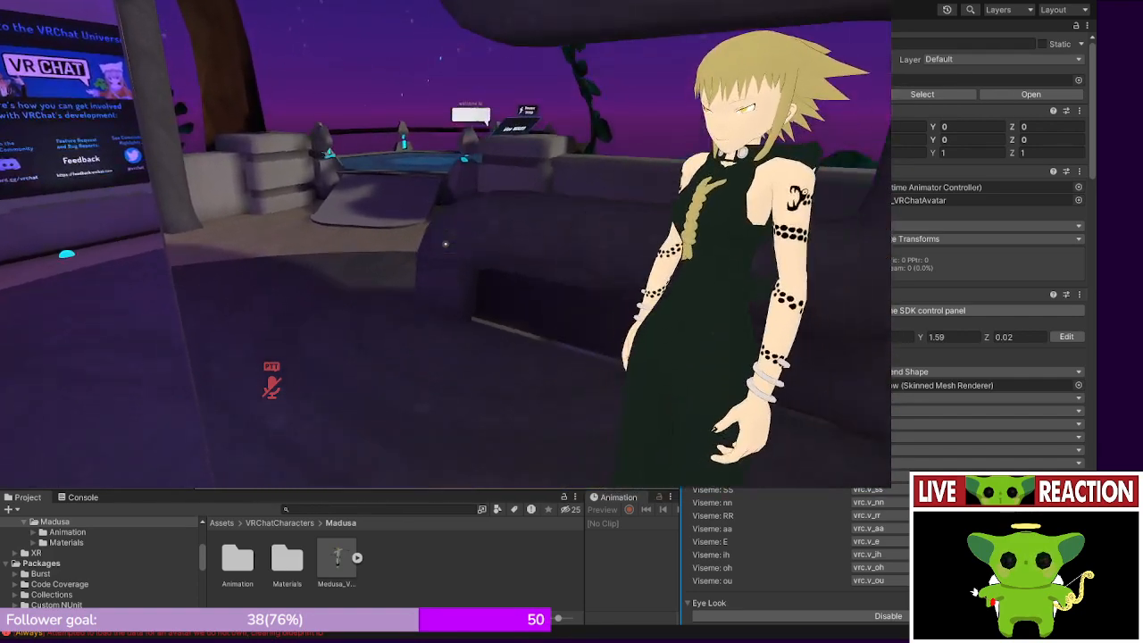
key("s")
key("d")
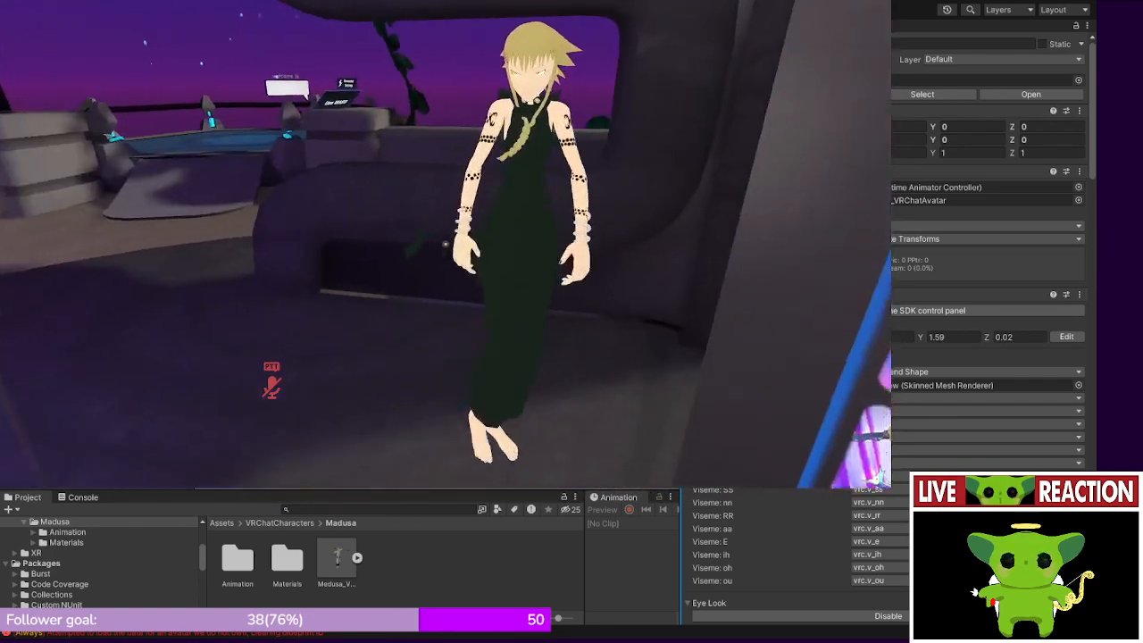
key("a")
key("w")
key("s")
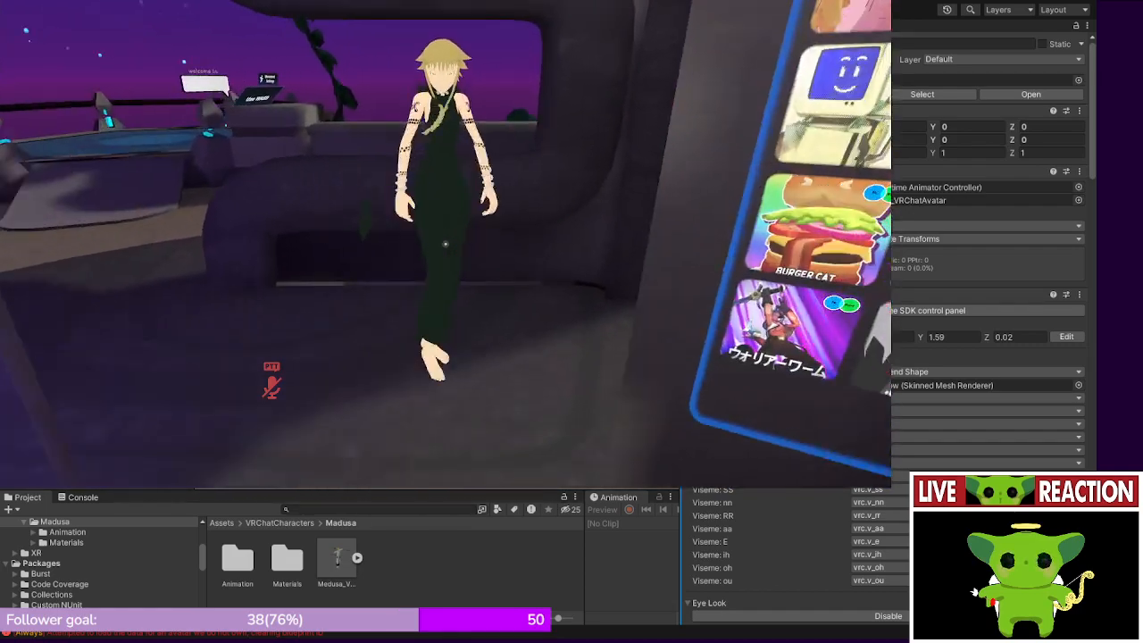
key("w")
key("s")
- Jump the avatar several times while approaching the mirror to check the braid's vertical bounce up close
key("space")
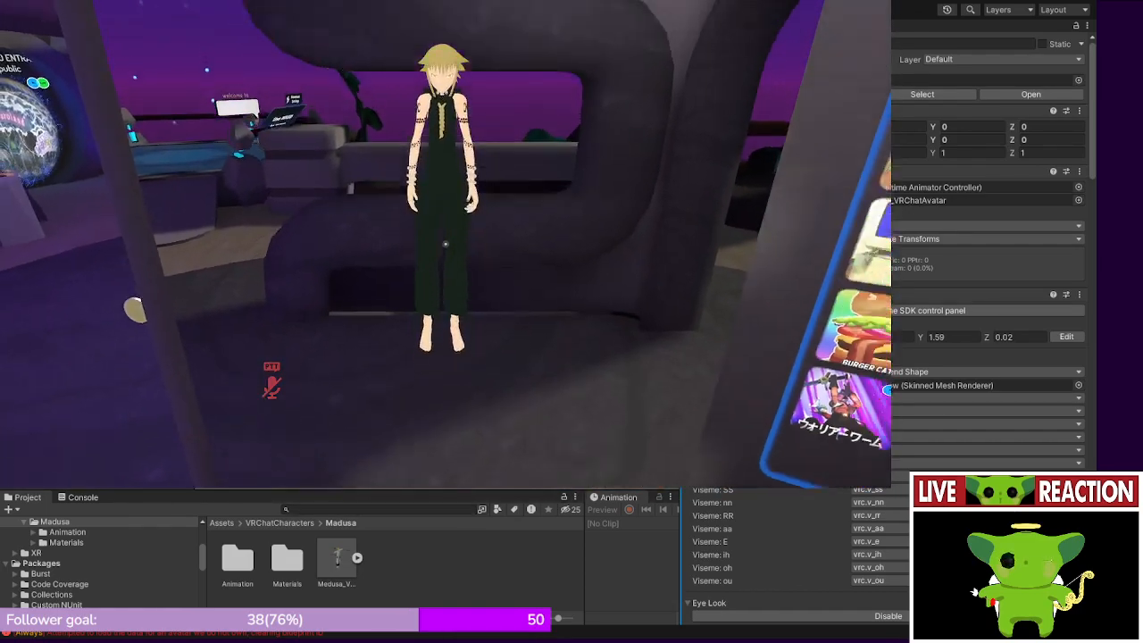
key("w")
key("space")
key("w")
key("space")
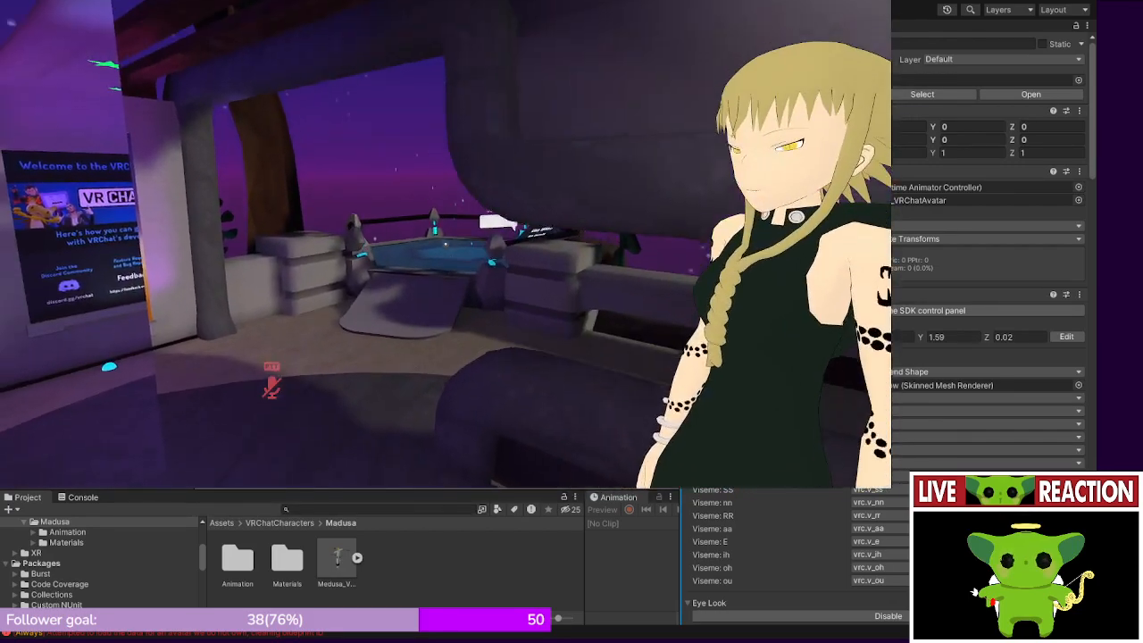
key("space")
key("space")
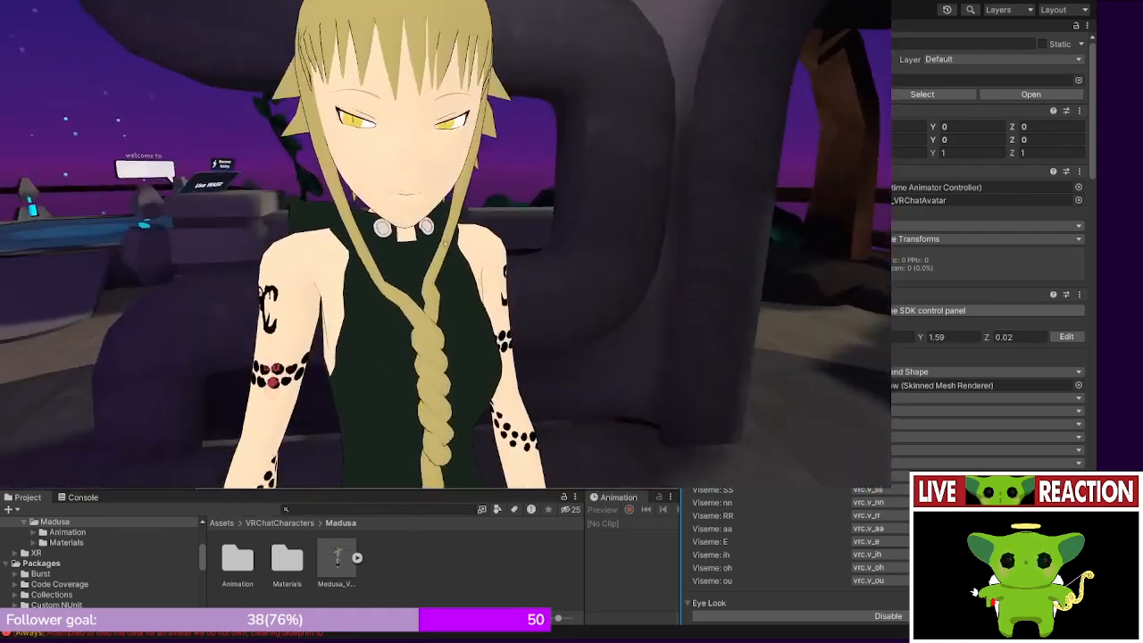
- Walk the avatar back and forth past the mirror with another jump to examine the hair's follow-through
key("s")
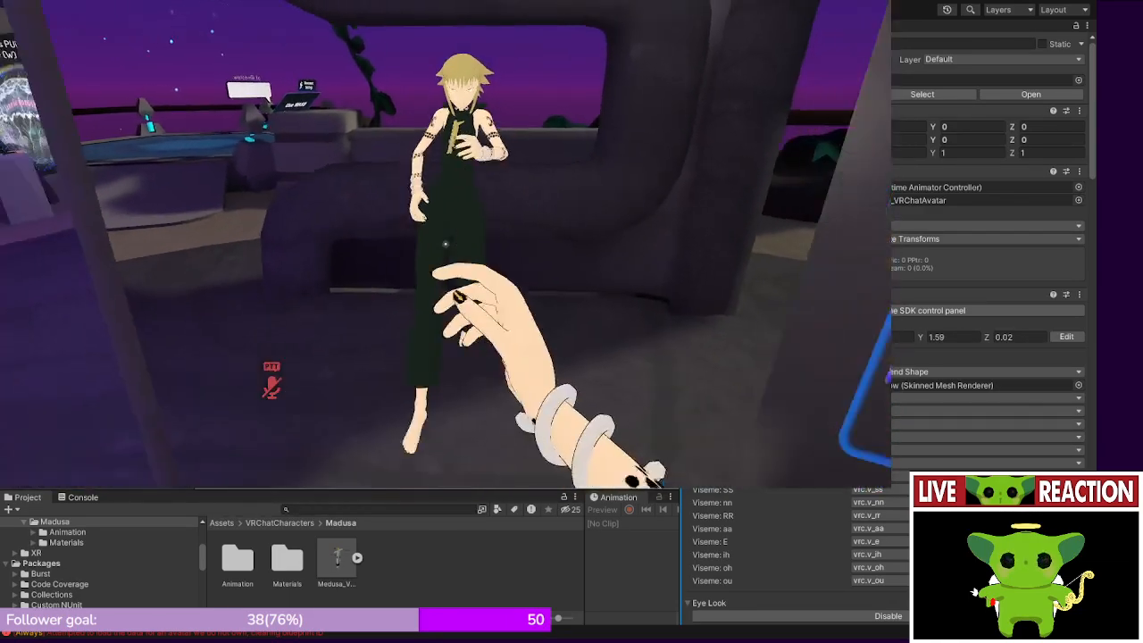
key("space")
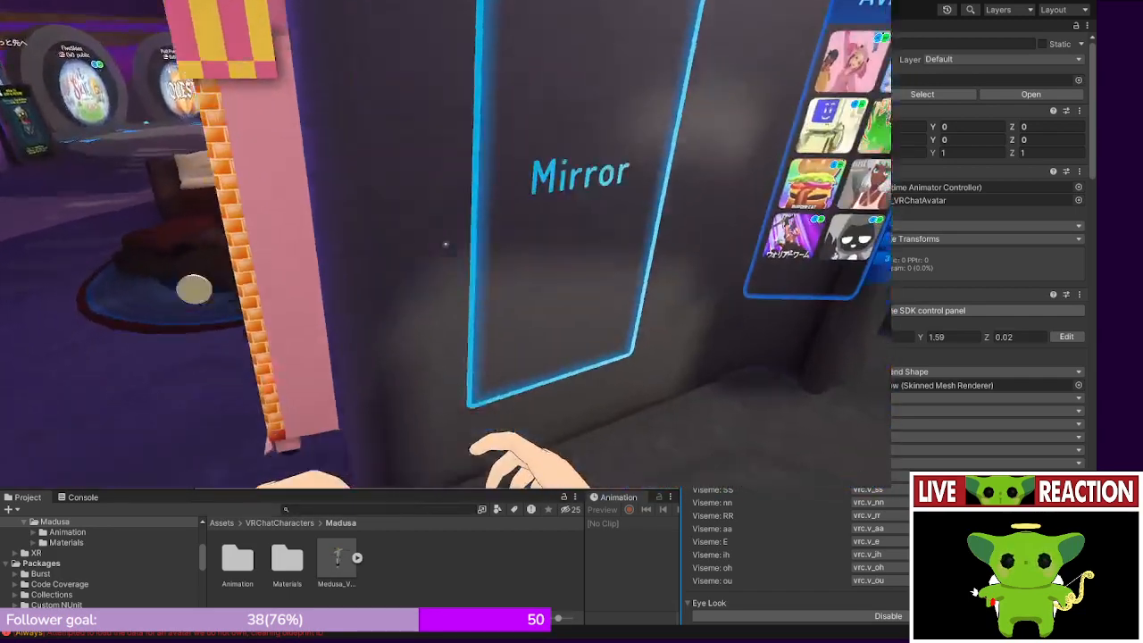
key("w")
key("s")
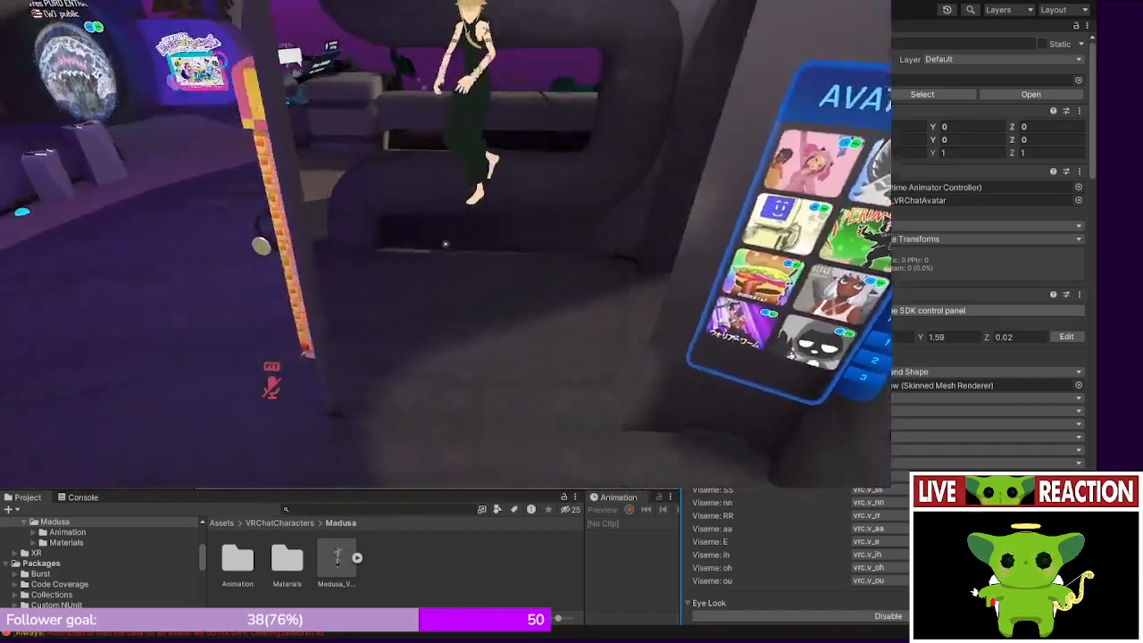
key("w")
key("s")
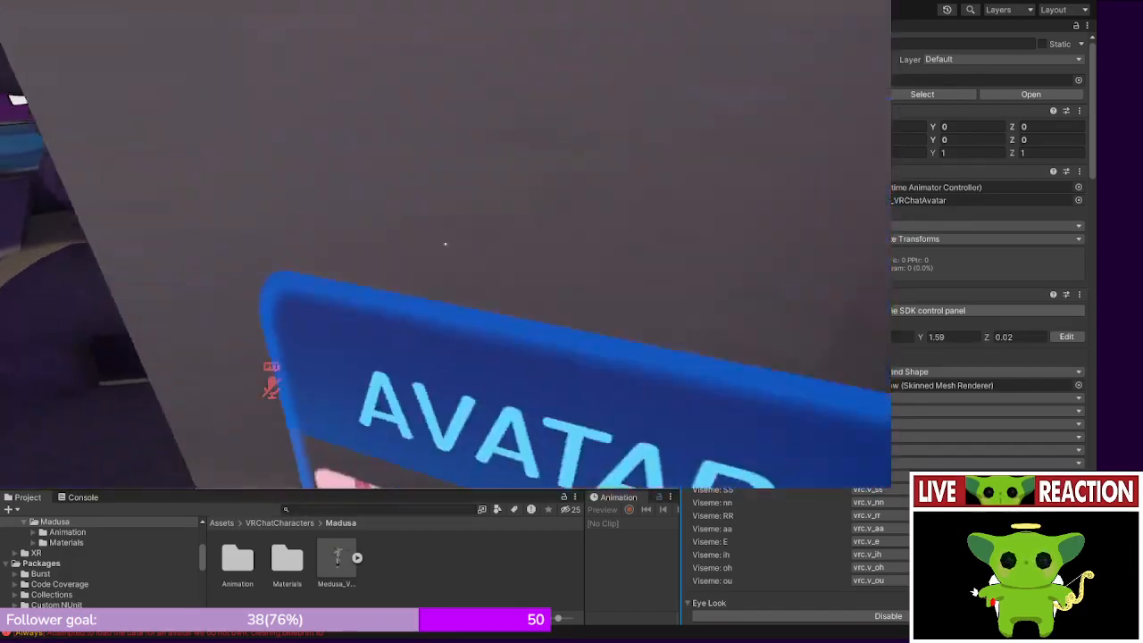
key("w")
key("s")
- Open VRChat's settings, exit the application and confirm
key("Escape")
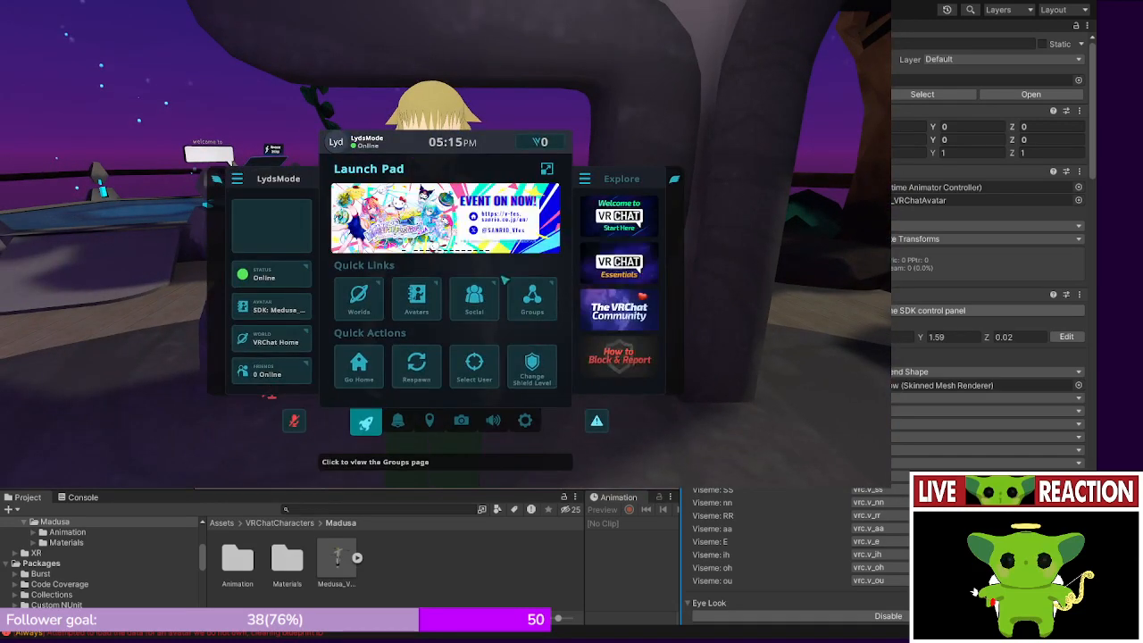
left_click(525, 420)
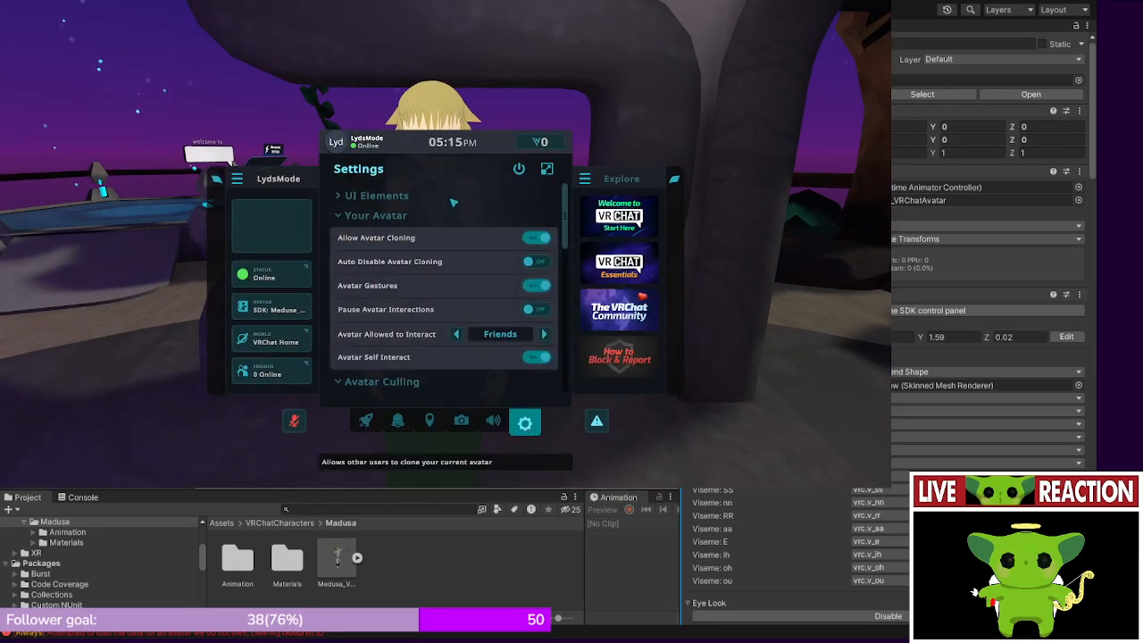
left_click(522, 170)
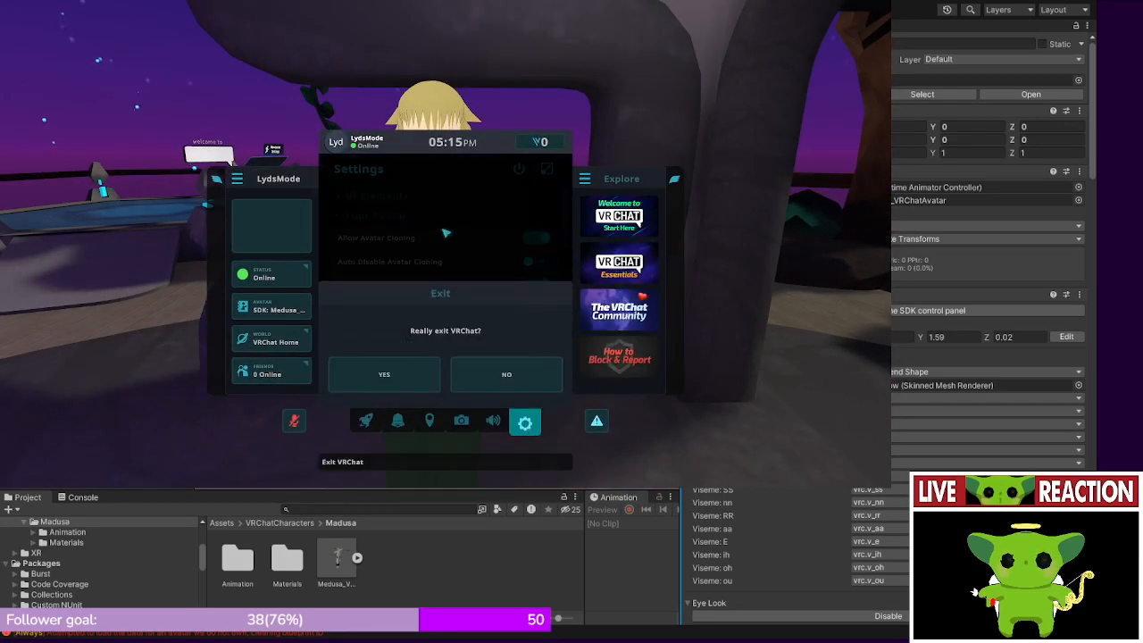
left_click(410, 375)
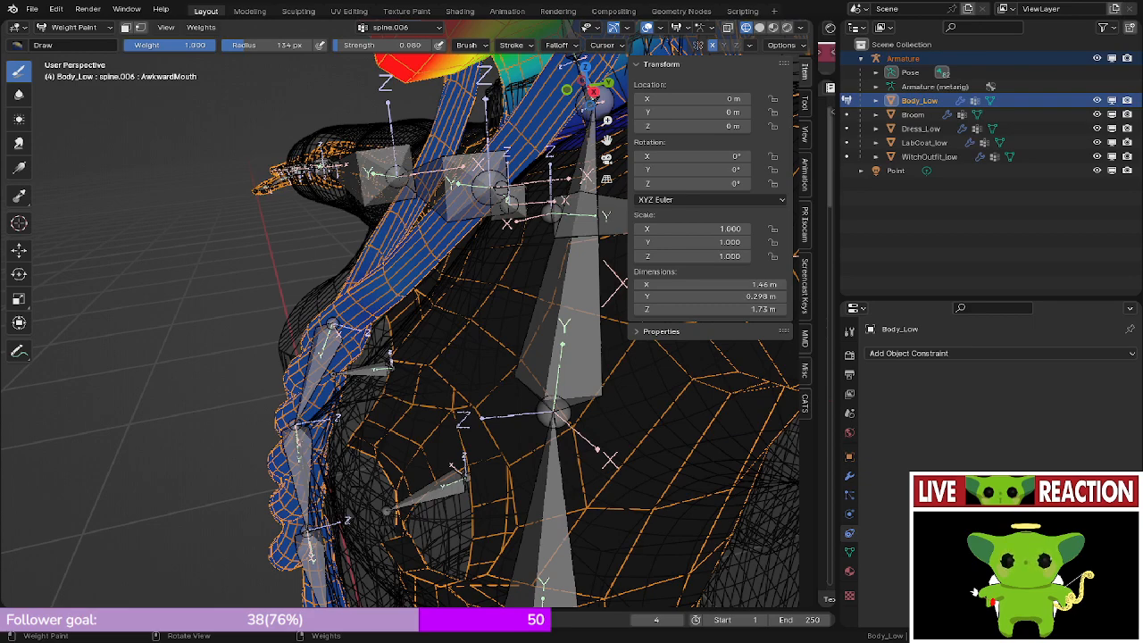
- Switch to Blender, show the Medusa model in solid shading and leave Weight Paint for Object Mode
middle_click_drag(459, 365, 541, 341)
key("z")
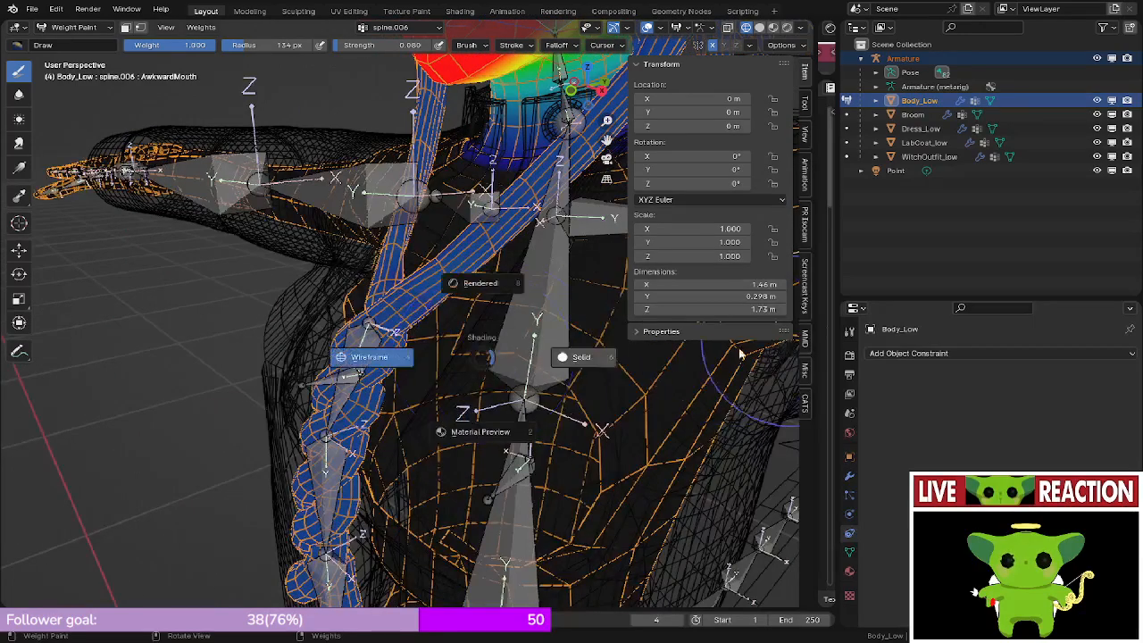
left_click(584, 357)
middle_click_drag(638, 352, 568, 345)
key("ctrl+Tab")
middle_click_drag(437, 347, 559, 357)
scroll(559, 357, "down", 3)
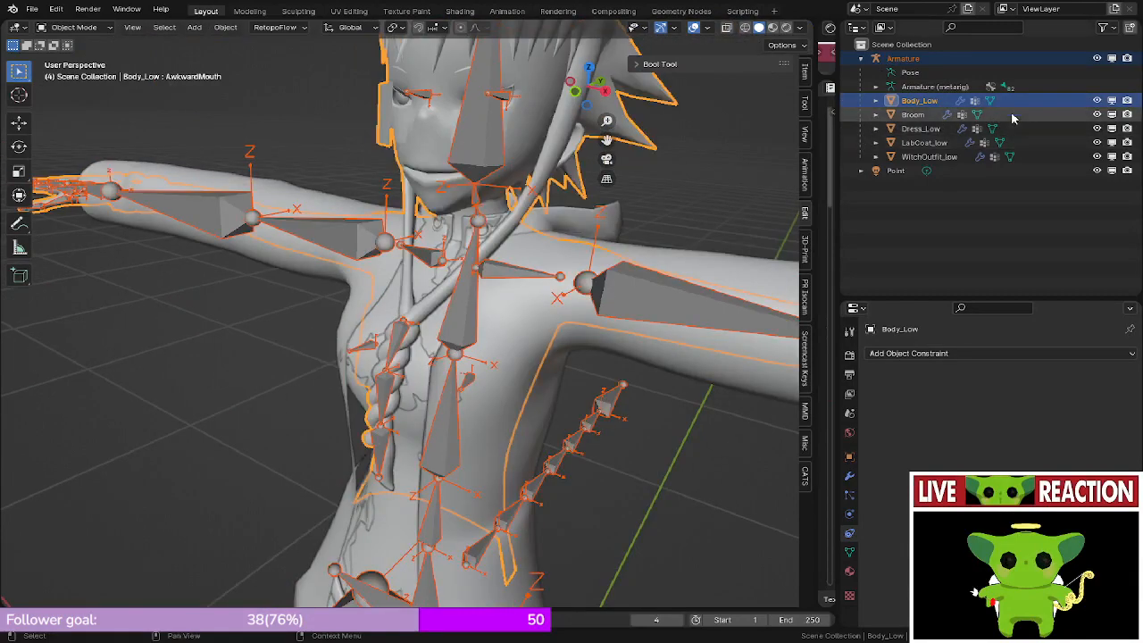
- Hide the LabCoat_low and WitchOutfit_low objects to expose the body beneath the clothing
left_click(1096, 142)
left_click(1096, 157)
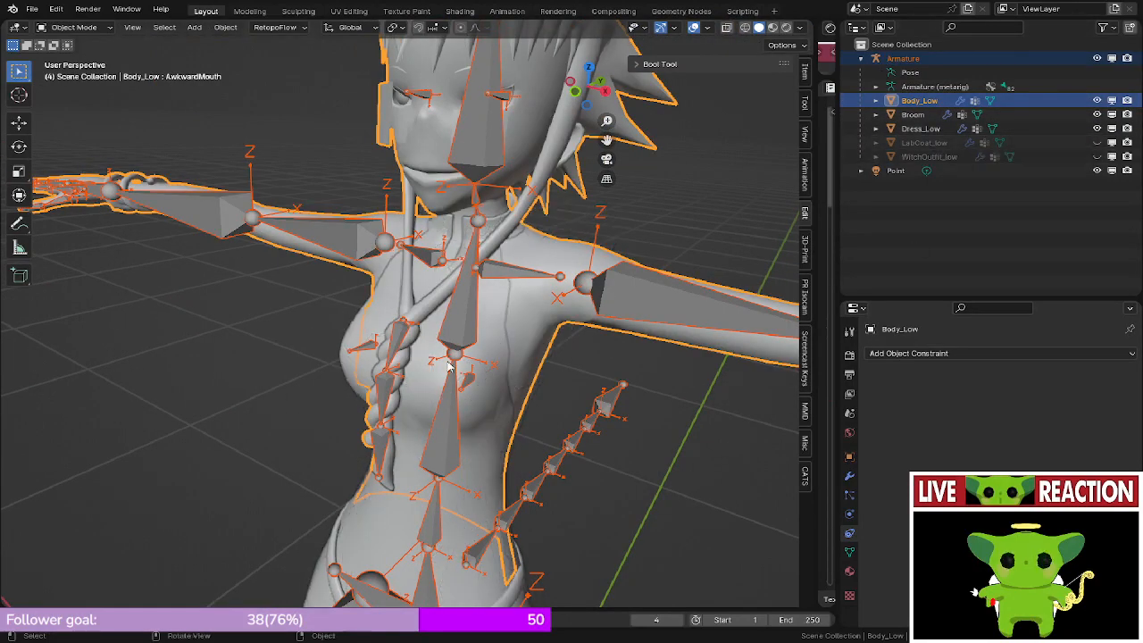
mouse_move(603, 350)
middle_mouse_down()
mouse_move(526, 315)
mouse_move(553, 309)
middle_mouse_up()
scroll(525, 315, "up", 2)
- Enter Edit Mode on Body_Low and display the chest area as wireframe
key("Tab")
key("z")
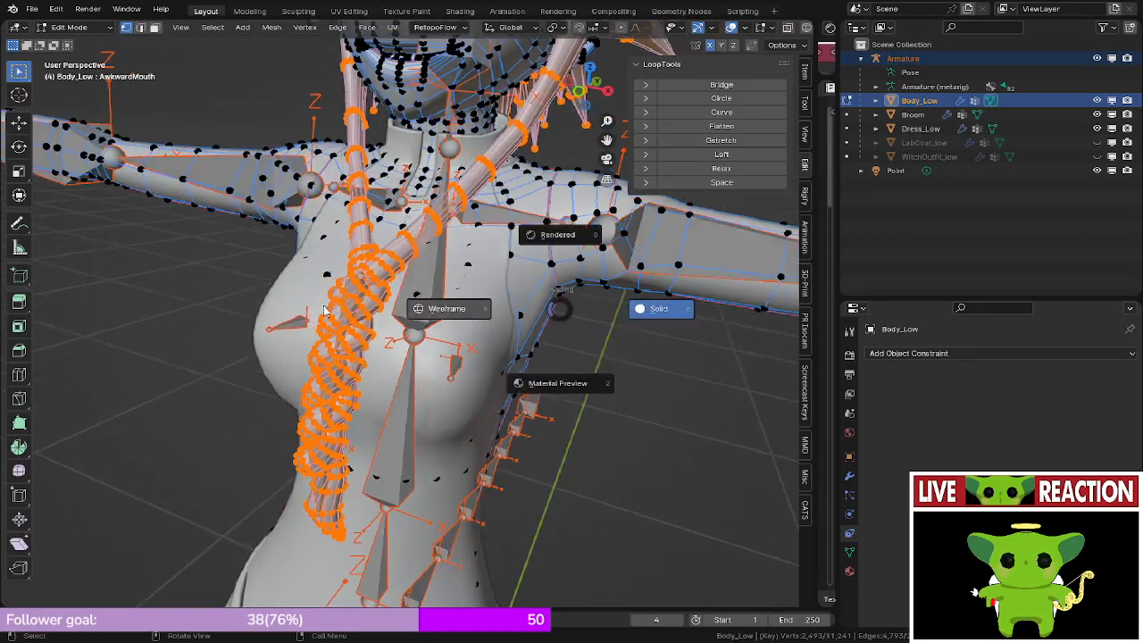
left_click(442, 308)
middle_click_drag(402, 312, 268, 330)
scroll(454, 299, "up", 4)
- Try deleting two neighbouring vertices on Body_Low's upper torso and check the surface in solid shading
left_click(445, 282)
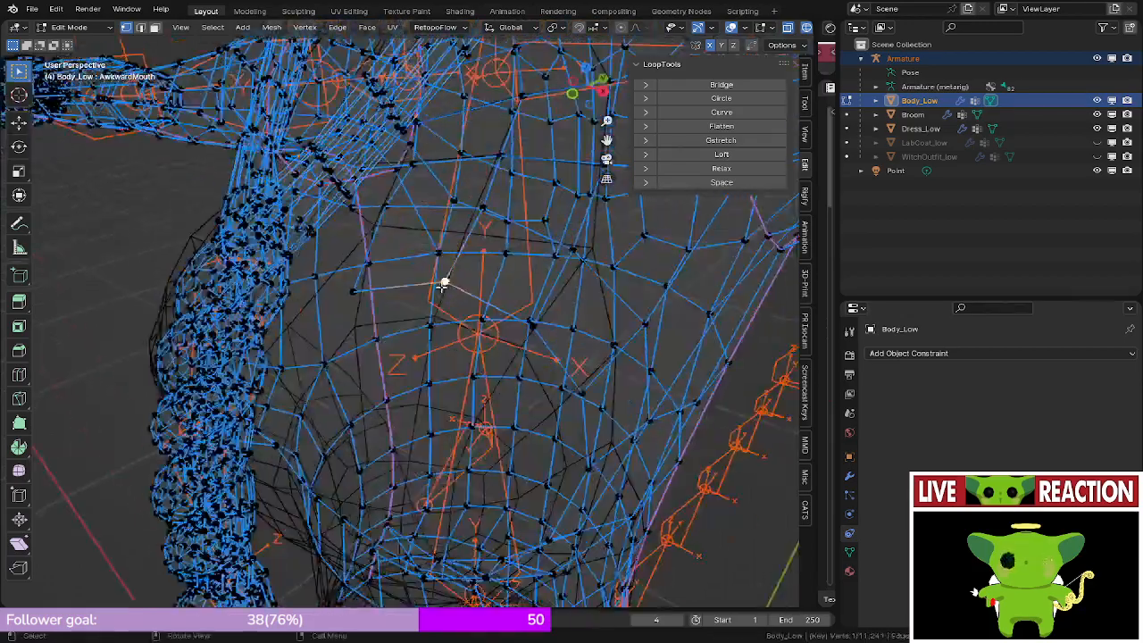
left_click(353, 292, "shift")
left_click(356, 299)
middle_click_drag(356, 299, 384, 258)
key("z")
left_click(640, 243)
mouse_move(640, 243)
middle_mouse_down()
mouse_move(568, 303)
mouse_move(352, 240)
middle_mouse_up()
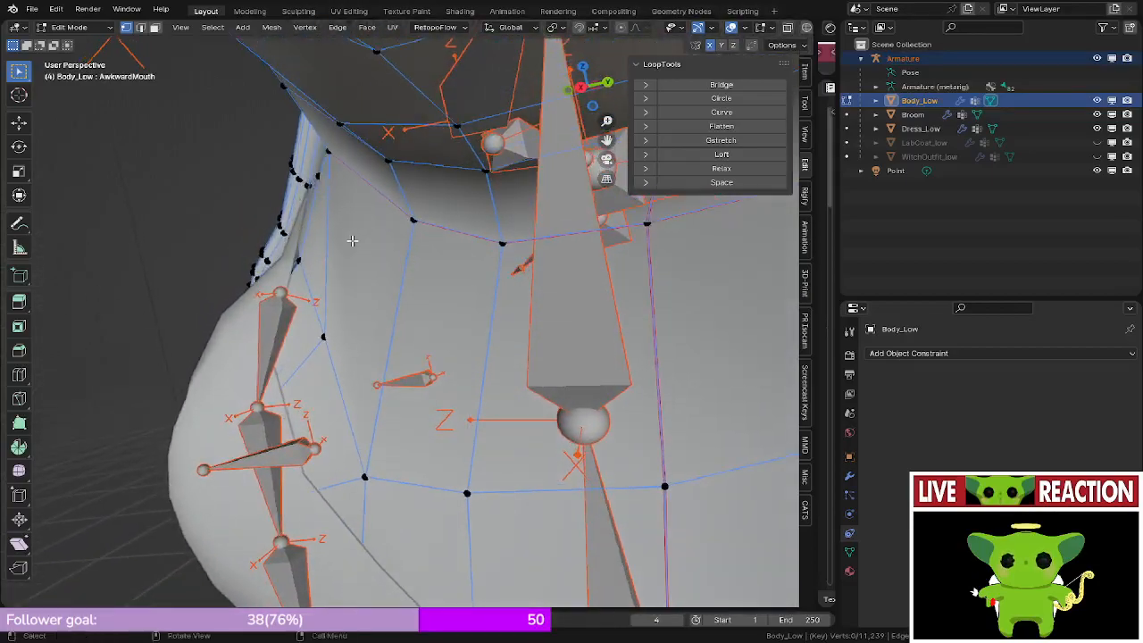
- Delete a single stray vertex on Body_Low's upper torso in wireframe and check the mesh with its materials displayed
scroll(352, 241, "down", 3)
key("z")
left_click(115, 270)
mouse_move(241, 299)
middle_mouse_down()
mouse_move(328, 333)
mouse_move(259, 308)
mouse_move(271, 265)
mouse_move(205, 247)
mouse_move(224, 247)
mouse_move(203, 257)
mouse_move(264, 296)
middle_mouse_up()
key("x")
left_click(314, 329)
key("z")
left_click(322, 294)
key("z")
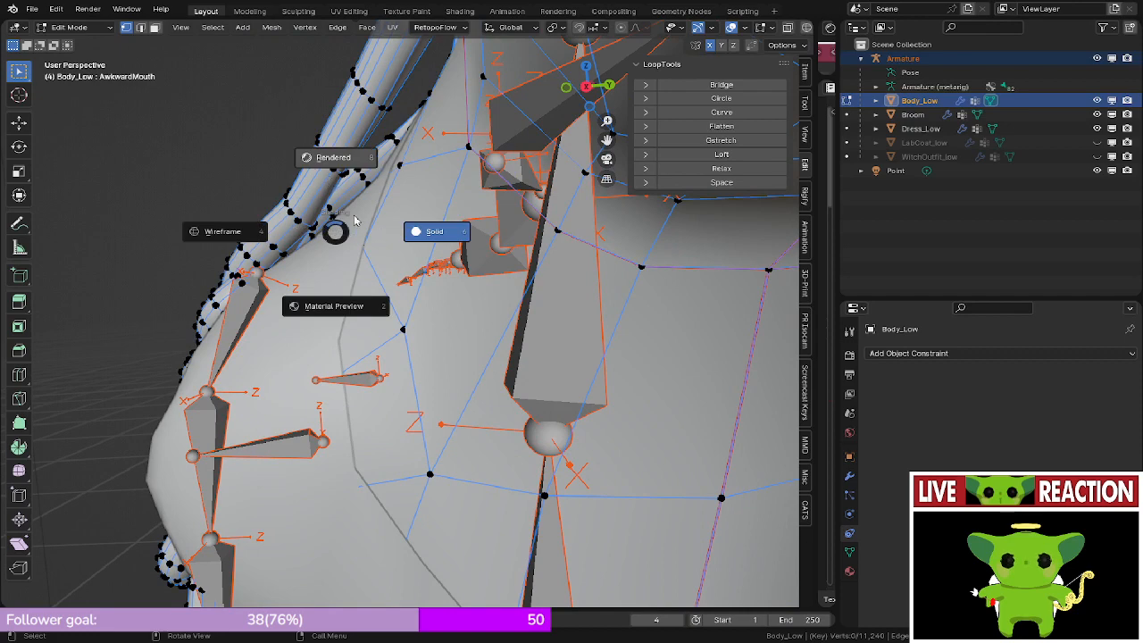
left_click(349, 203)
middle_click_drag(349, 205, 355, 215)
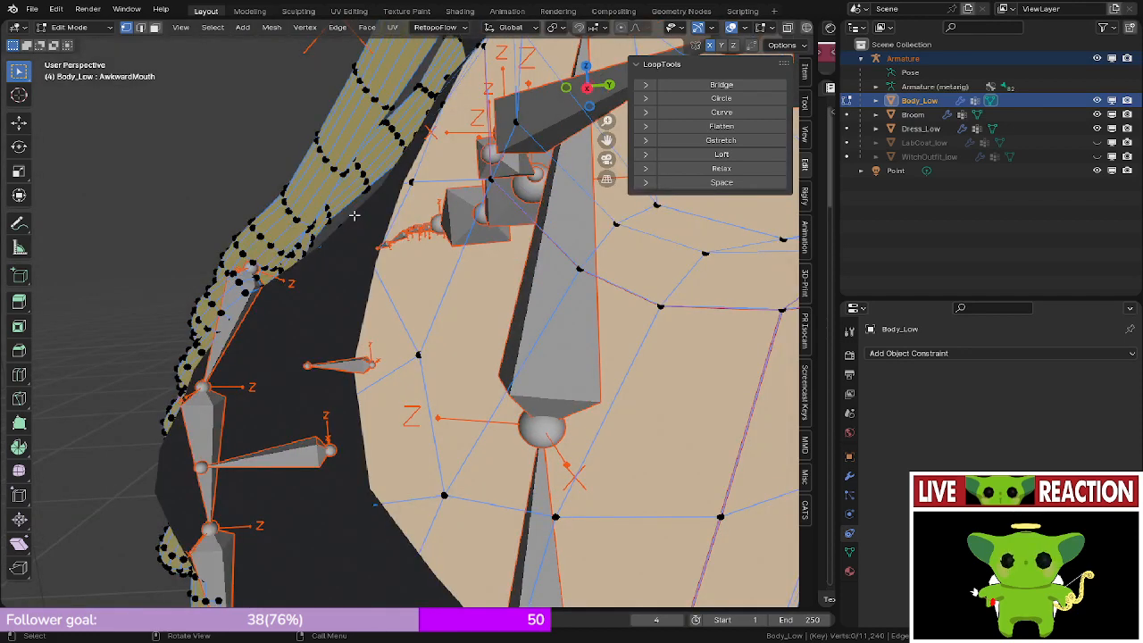
scroll(382, 242, "down", 4)
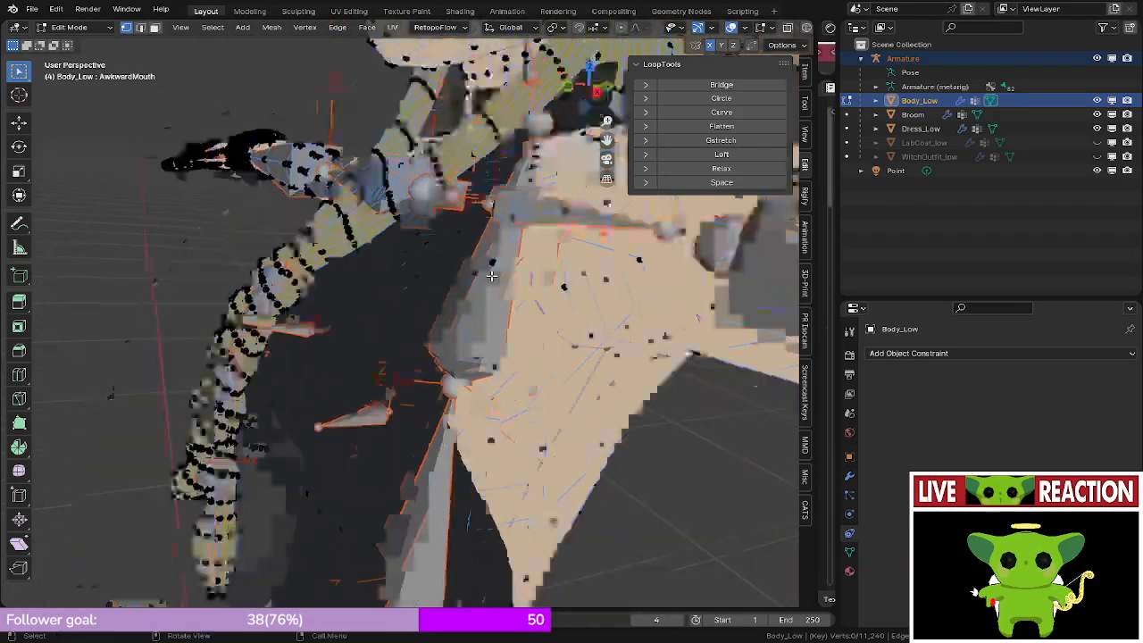
- Select seven stray vertices around Body_Low's torso and waist in wireframe, delete them and check the result in solid shading
mouse_move(381, 242)
middle_mouse_down()
mouse_move(326, 270)
mouse_move(262, 271)
mouse_move(294, 277)
mouse_move(403, 353)
mouse_move(341, 322)
middle_mouse_up()
key("shift+z")
scroll(402, 353, "up", 2)
left_click_drag(341, 323, 395, 352)
middle_click_drag(396, 352, 332, 306)
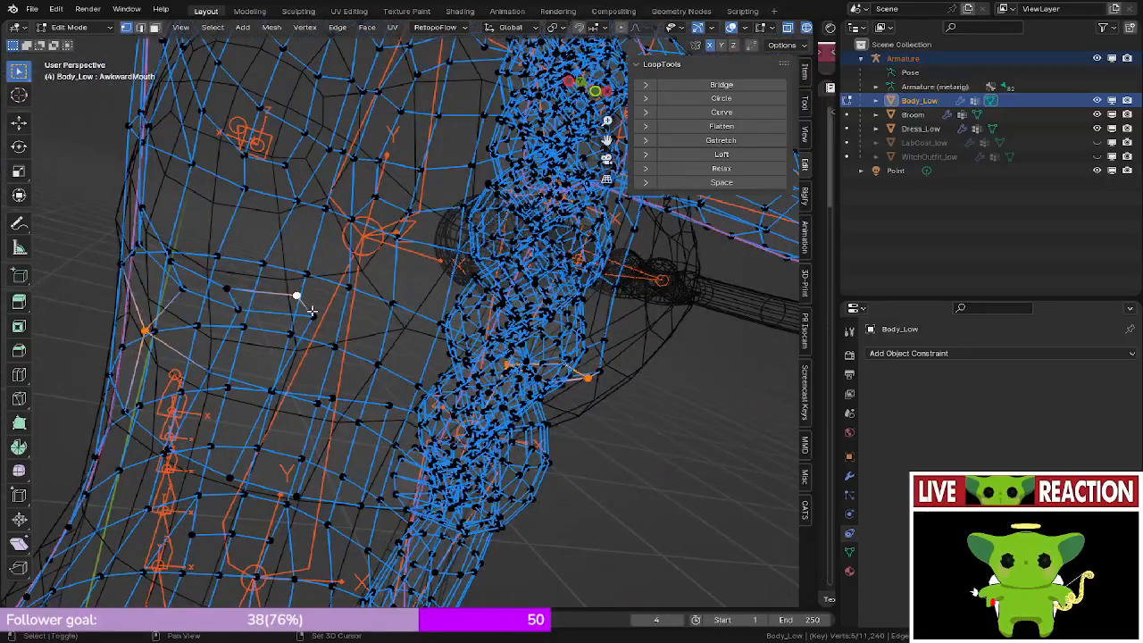
middle_click_drag(145, 330, 273, 435)
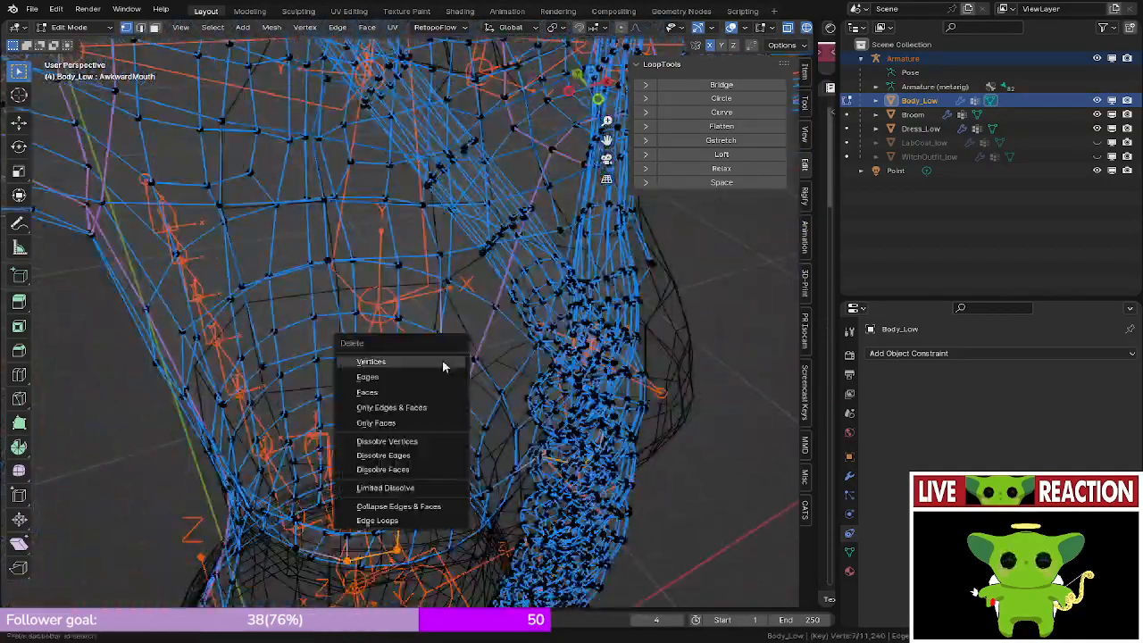
mouse_move(444, 381)
middle_mouse_down()
mouse_move(467, 332)
mouse_move(459, 289)
mouse_move(474, 263)
middle_mouse_up()
key("z")
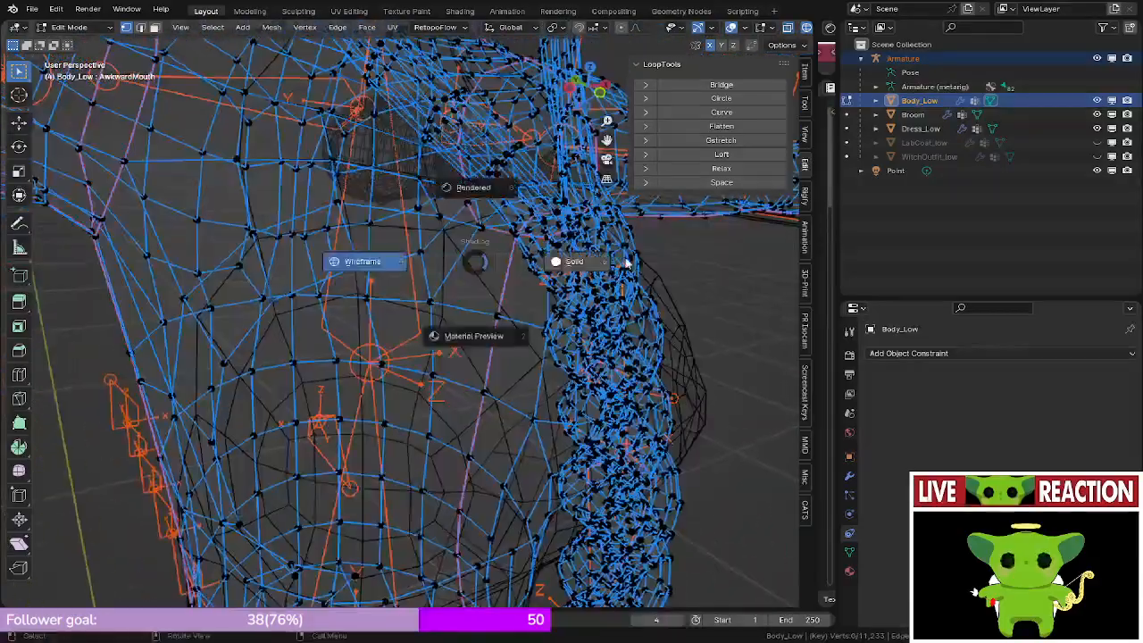
left_click(622, 262)
middle_click_drag(625, 263, 523, 289)
- Select a single vertex on Body_Low's upper chest and Shrink/Fatten it with an offset of -0.00462 m
key("z")
left_click(398, 310)
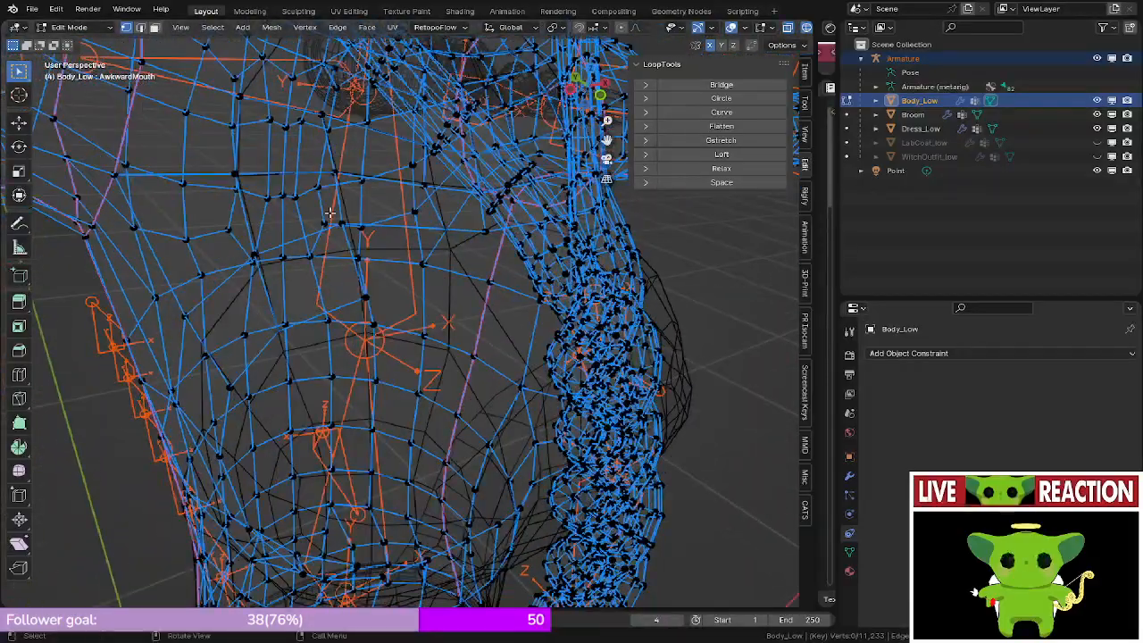
left_click(328, 220)
middle_click_drag(330, 213, 381, 279)
left_click(352, 223)
key("z")
left_click(438, 224)
middle_click_drag(437, 226, 456, 271)
key("z")
left_click(357, 271)
middle_click_drag(362, 271, 533, 259)
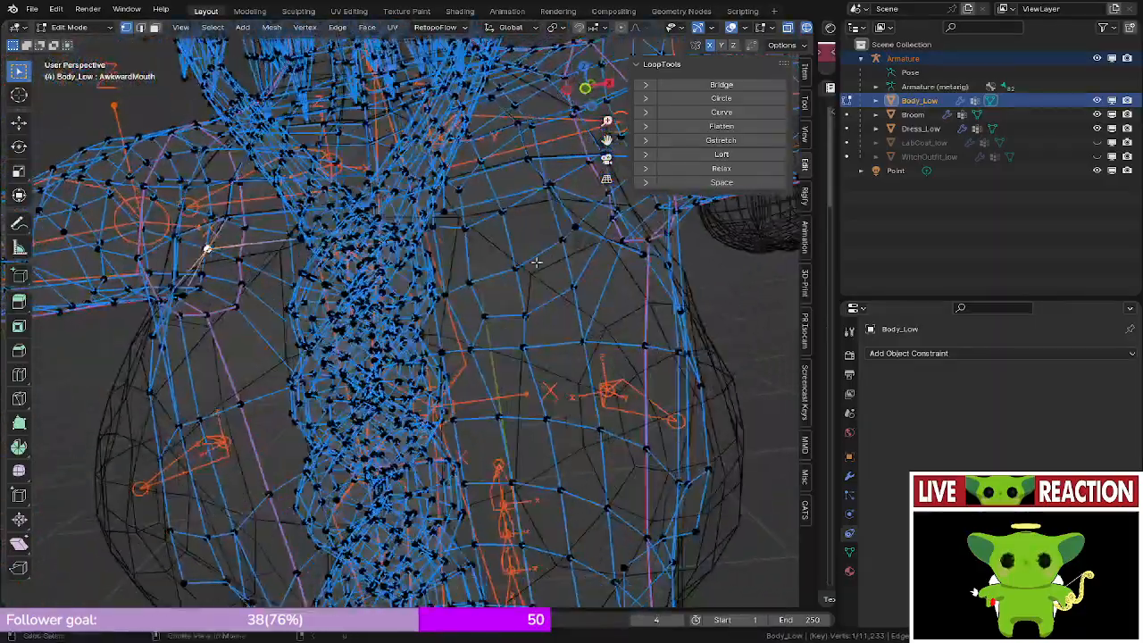
key("alt+s")
left_click(298, 238)
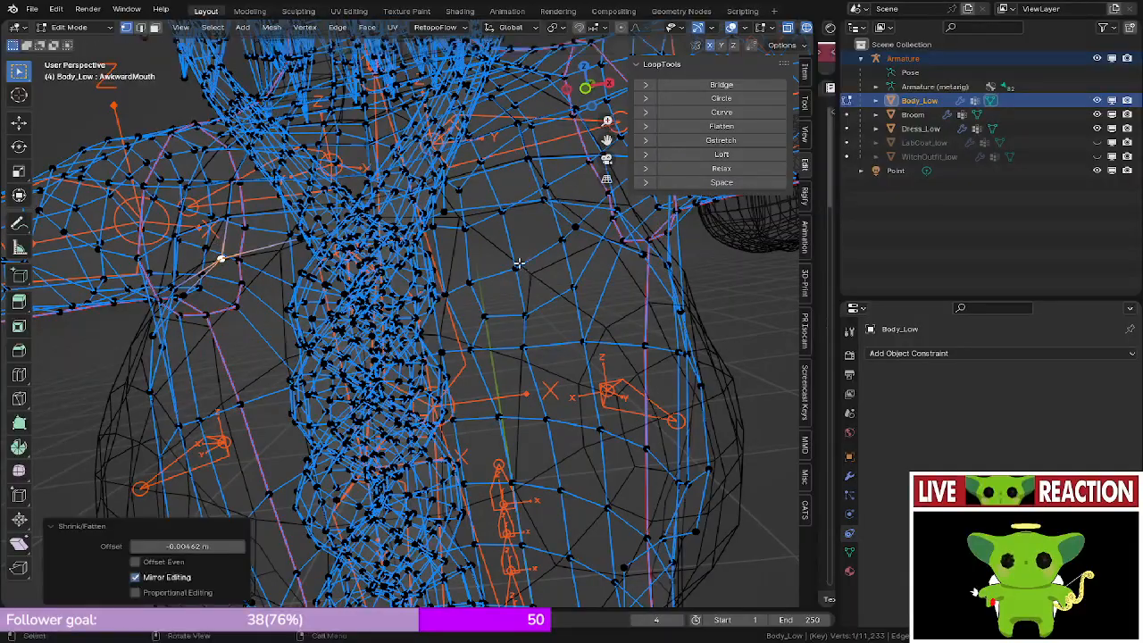
- Delete three more vertices on Body_Low's upper chest and check the surface in solid shading outside Edit Mode
mouse_move(297, 238)
middle_mouse_down()
mouse_move(366, 259)
mouse_move(184, 194)
mouse_move(395, 286)
mouse_move(207, 245)
mouse_move(275, 283)
mouse_move(446, 184)
middle_mouse_up()
left_click(236, 245, "ctrl")
key("x")
left_click(237, 245)
key("z")
left_click(556, 205)
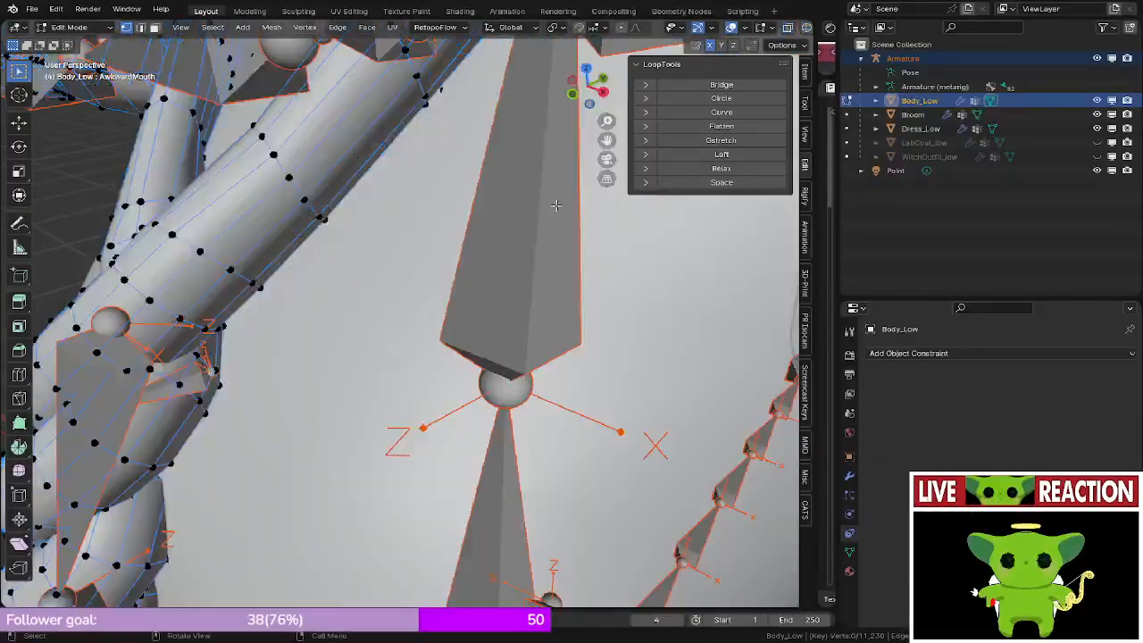
key("Tab")
scroll(557, 205, "down", 3)
middle_click_drag(541, 396, 462, 349)
key("Tab")
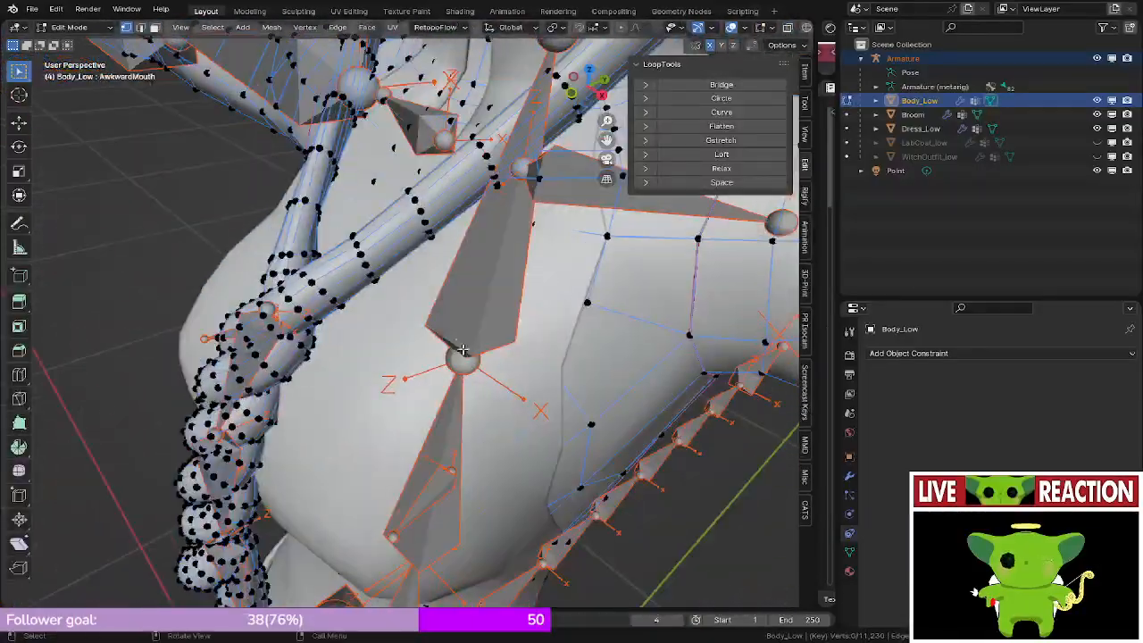
- Examine Body_Low's torso from the side, alternating between wireframe and solid shading, for remaining stray vertices
key("z")
left_click(350, 332)
mouse_move(346, 329)
middle_mouse_down()
mouse_move(345, 301)
mouse_move(366, 287)
mouse_move(446, 273)
middle_mouse_up()
key("z")
left_click(526, 272)
mouse_move(527, 272)
middle_mouse_down()
mouse_move(730, 232)
mouse_move(506, 429)
mouse_move(470, 306)
middle_mouse_up()
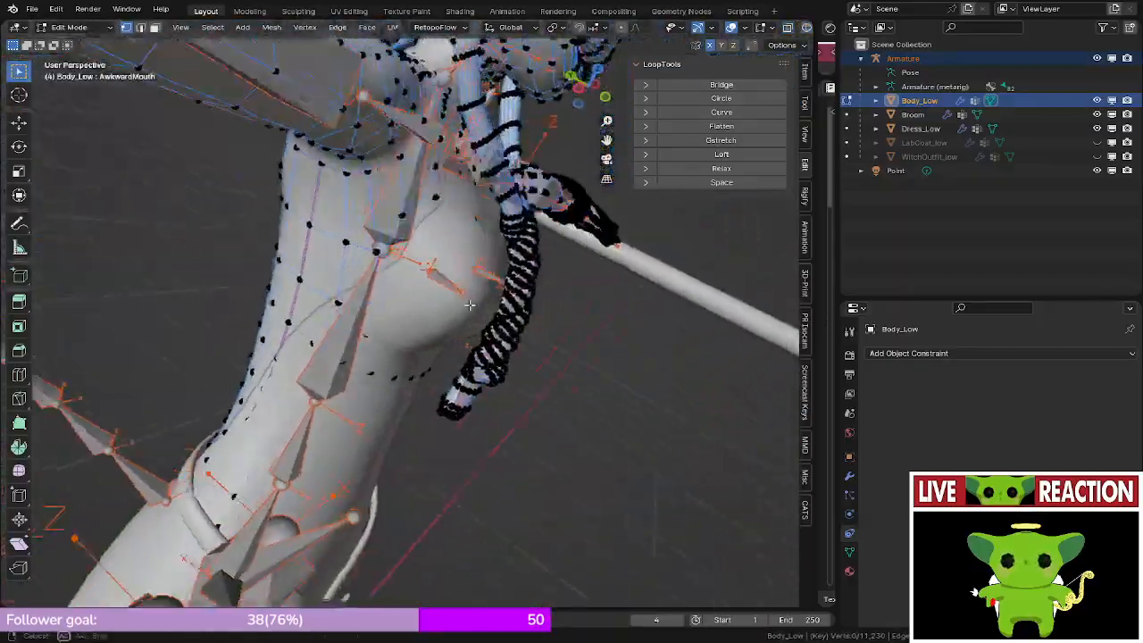
key("z")
left_click(331, 319)
- Delete the stray vertex on the side of Body_Low's torso below the chest and check it in solid shading
mouse_move(331, 319)
middle_mouse_down()
mouse_move(273, 263)
mouse_move(432, 253)
mouse_move(404, 332)
mouse_move(416, 316)
middle_mouse_up()
key("z")
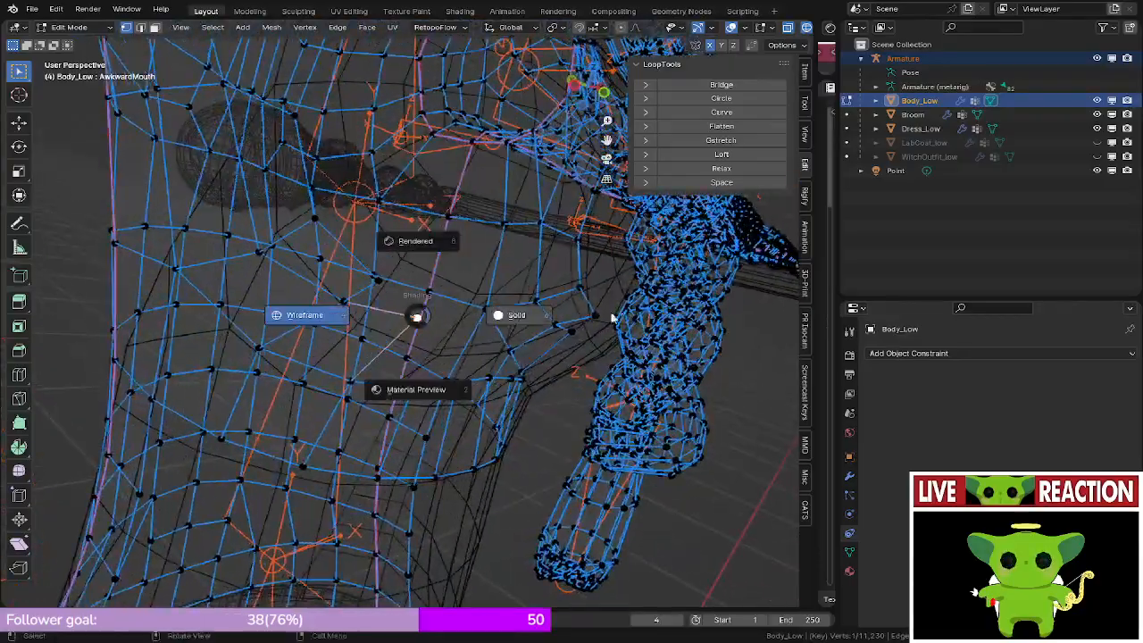
left_click(511, 317)
middle_click_drag(510, 317, 502, 334)
key("z")
left_click(384, 336)
middle_click_drag(351, 337, 258, 365)
right_click(257, 365)
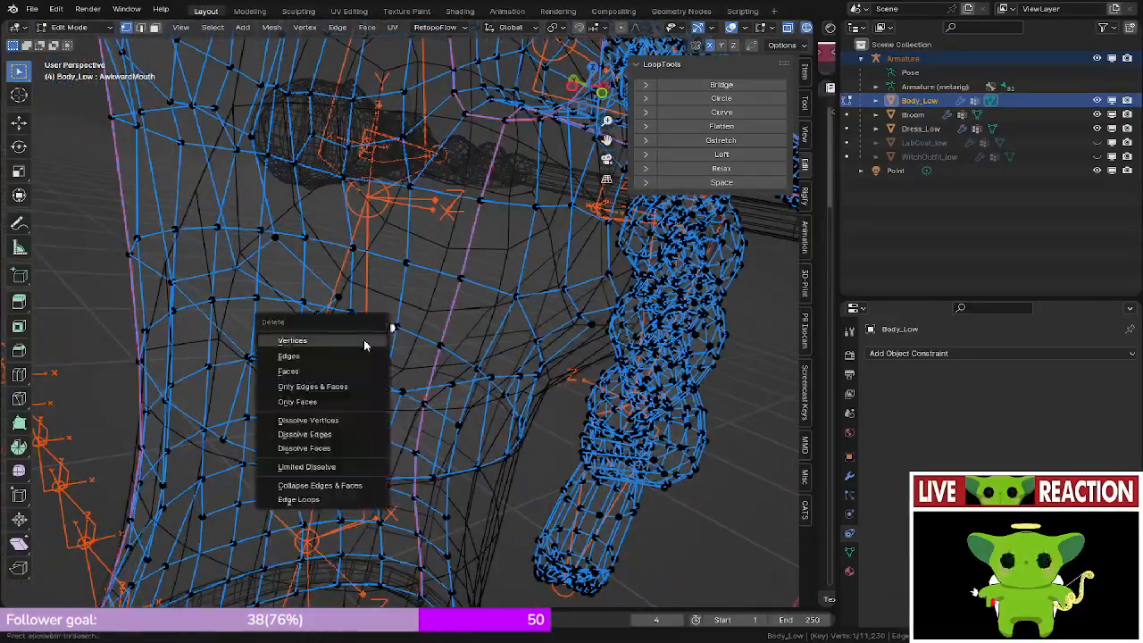
middle_click_drag(364, 339, 440, 338)
key("z")
left_click(597, 333)
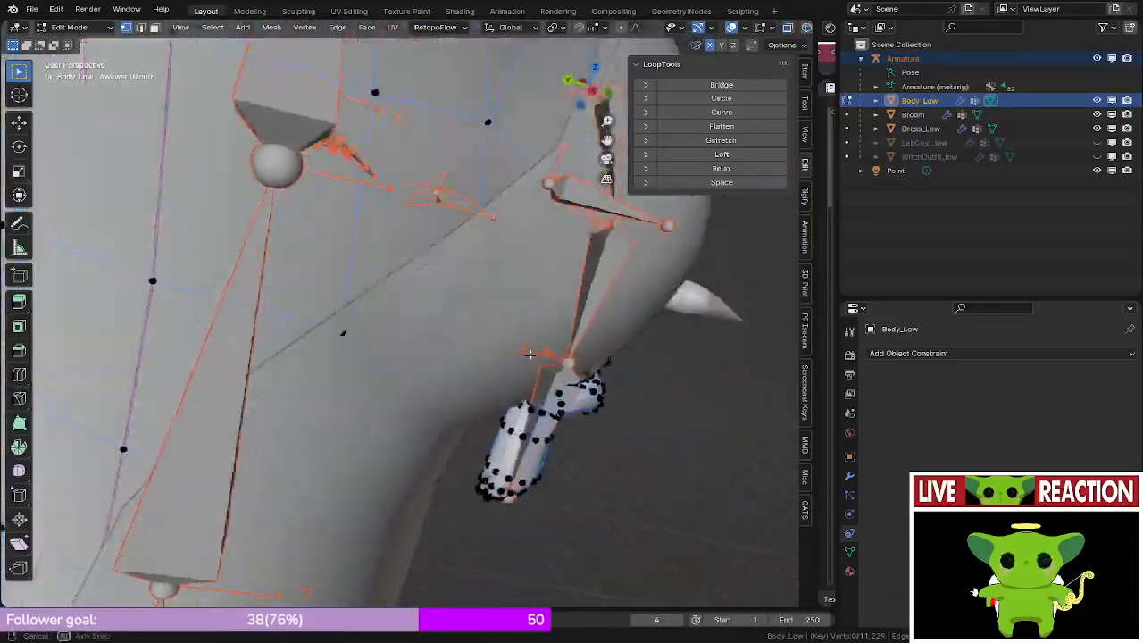
- Examine the underside and front of Body_Low's torso, alternating between wireframe and solid shading, for leftover stray vertices
middle_click_drag(571, 339, 518, 353)
key("z")
left_click(419, 357)
mouse_move(420, 357)
middle_mouse_down()
mouse_move(482, 361)
mouse_move(503, 286)
mouse_move(403, 292)
mouse_move(387, 272)
mouse_move(434, 293)
mouse_move(333, 312)
mouse_move(348, 323)
mouse_move(277, 312)
middle_mouse_up()
right_click(483, 362)
key("z")
left_click(492, 296)
key("z")
left_click(69, 300)
key("z")
left_click(383, 313)
mouse_move(383, 313)
middle_mouse_down()
mouse_move(573, 285)
mouse_move(536, 334)
mouse_move(400, 258)
mouse_move(272, 250)
mouse_move(304, 308)
mouse_move(242, 331)
mouse_move(273, 324)
mouse_move(352, 340)
mouse_move(323, 252)
middle_mouse_up()
- Box-select and delete the leftover stray vertices around Body_Low's chest in wireframe, and save the file
key("shift+z")
left_click_drag(310, 258, 331, 299)
middle_click_drag(327, 294, 347, 358)
key("x")
left_click(382, 322)
key("KP_3")
key("x")
left_click(348, 358)
key("KP_3")
key("ctrl+s")
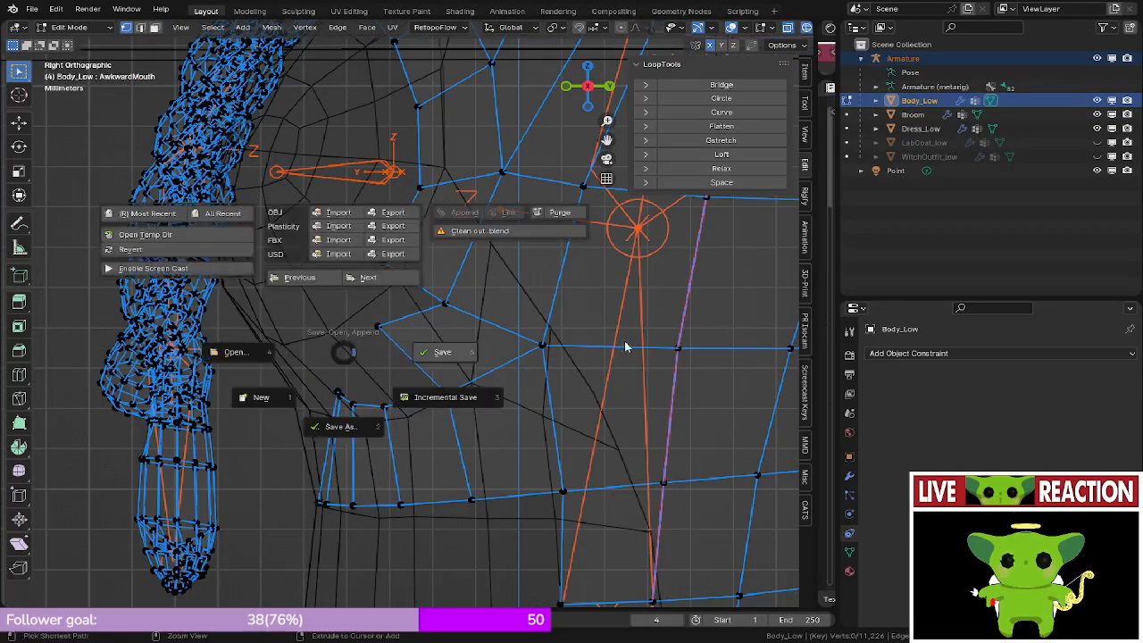
left_click(625, 345)
- Check Body_Low's cleaned torso in solid shading and leave Edit Mode
scroll(554, 316, "down", 5)
key("z")
left_click(780, 294)
mouse_move(780, 293)
middle_mouse_down()
mouse_move(432, 279)
mouse_move(464, 294)
middle_mouse_up()
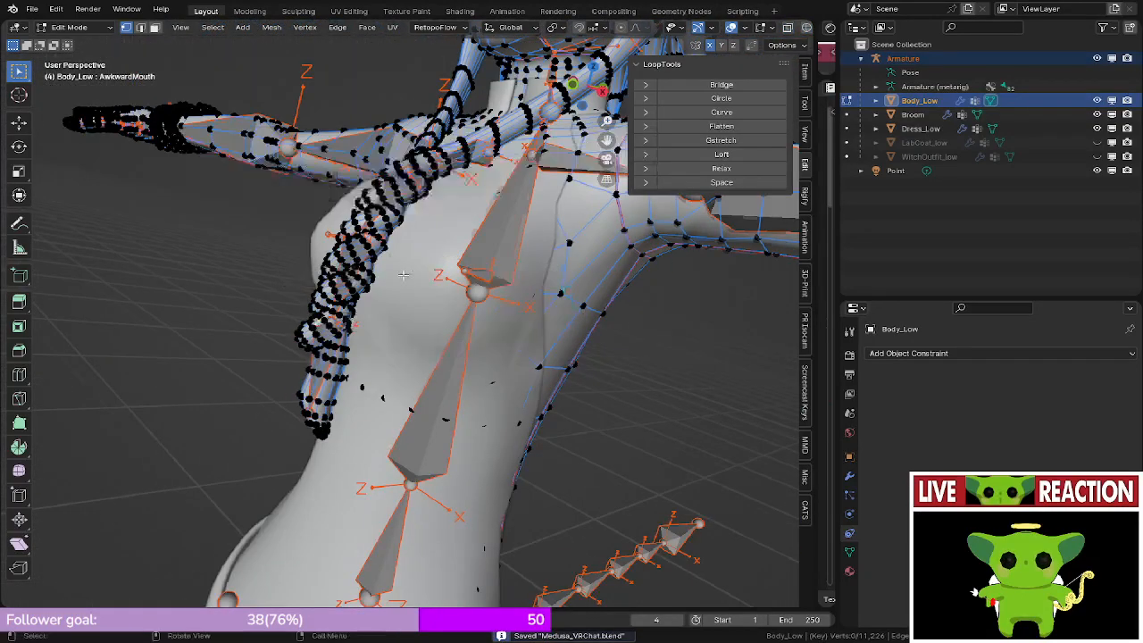
key("KP_1")
key("Tab")
middle_click_drag(548, 312, 459, 335)
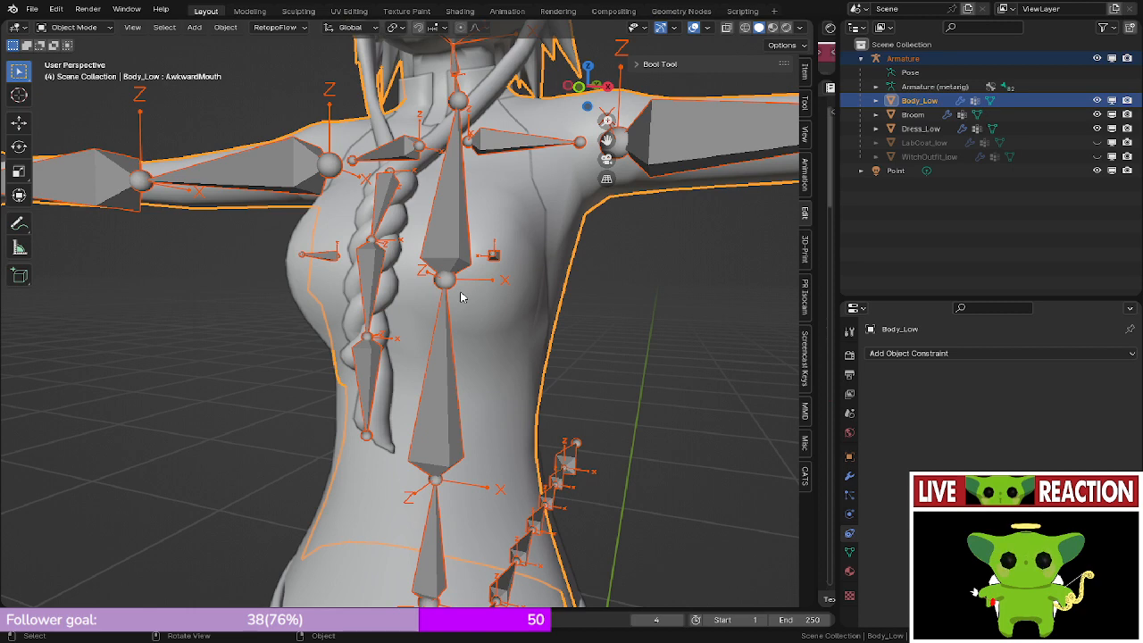
- Select the Armature together with Body_Low and put Body_Low into Weight Paint mode
left_click(448, 200)
middle_click_drag(451, 161, 353, 147)
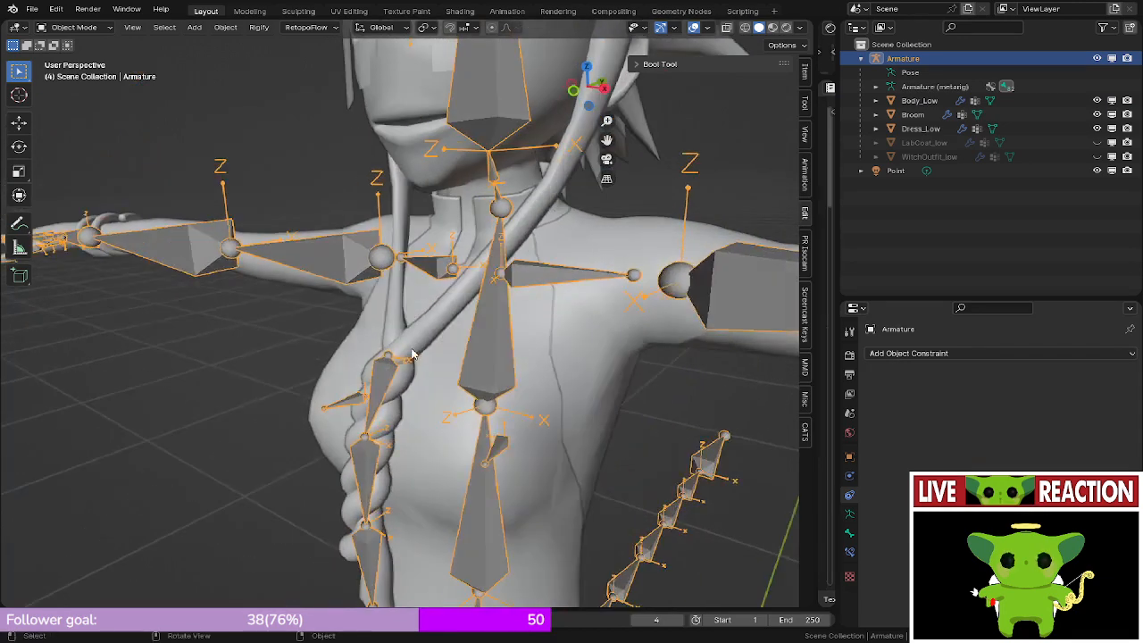
scroll(304, 140, "up", 3)
left_click(424, 363)
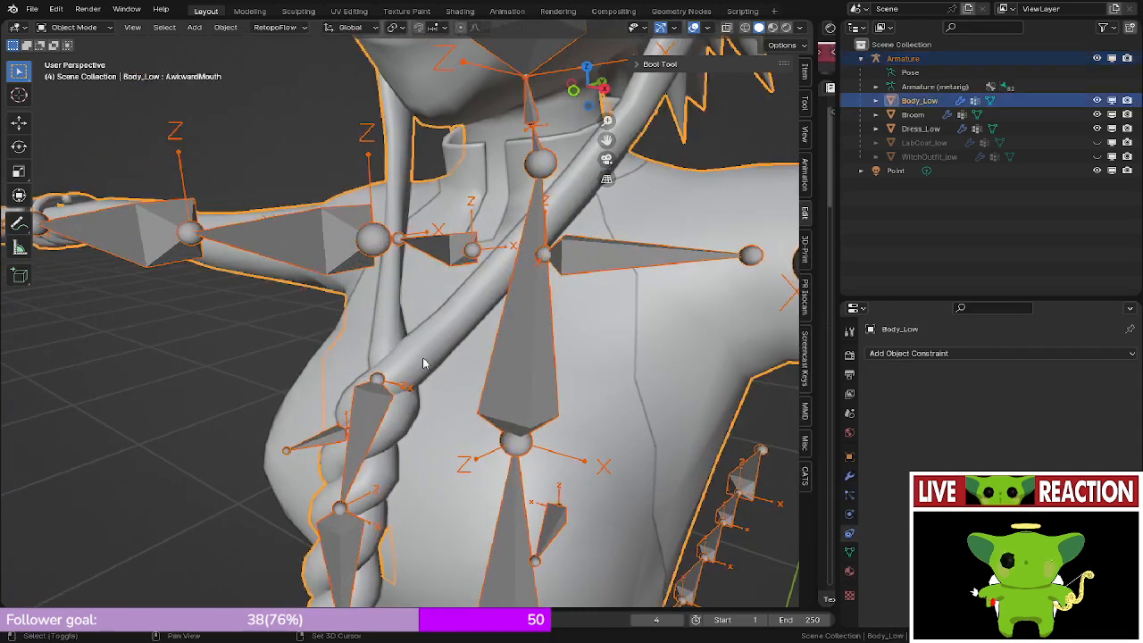
left_click(89, 29)
left_click(112, 107)
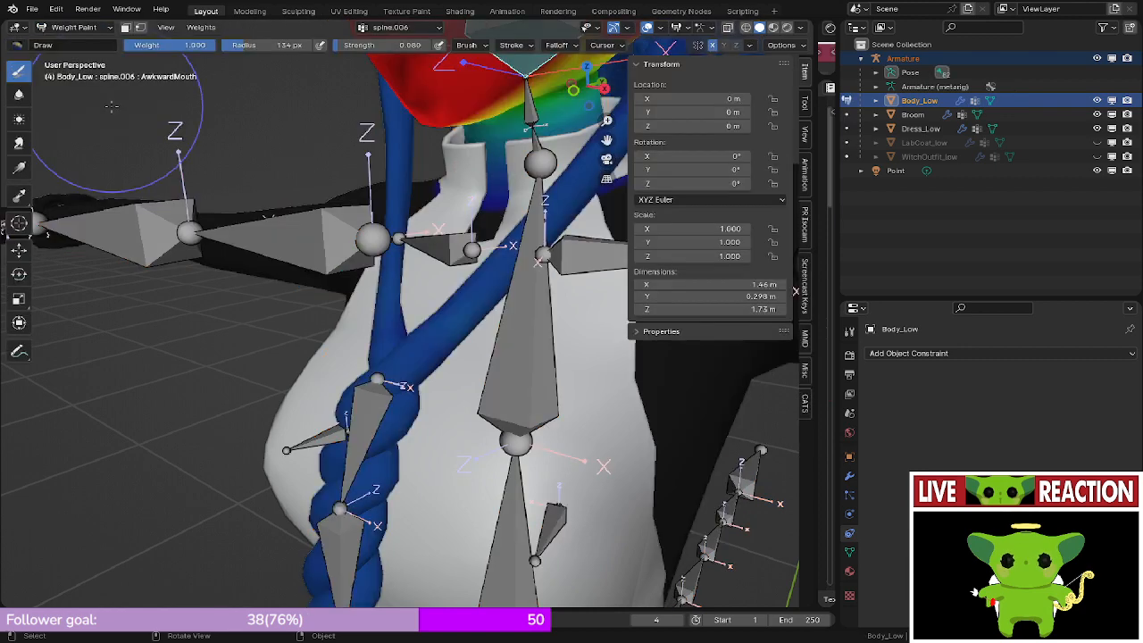
- Show the weights of the top braid bone Baid.01 and examine them along the braid and its strands
mouse_move(421, 404)
middle_mouse_down()
mouse_move(400, 434)
mouse_move(402, 416)
middle_mouse_up()
left_click(367, 365, "ctrl")
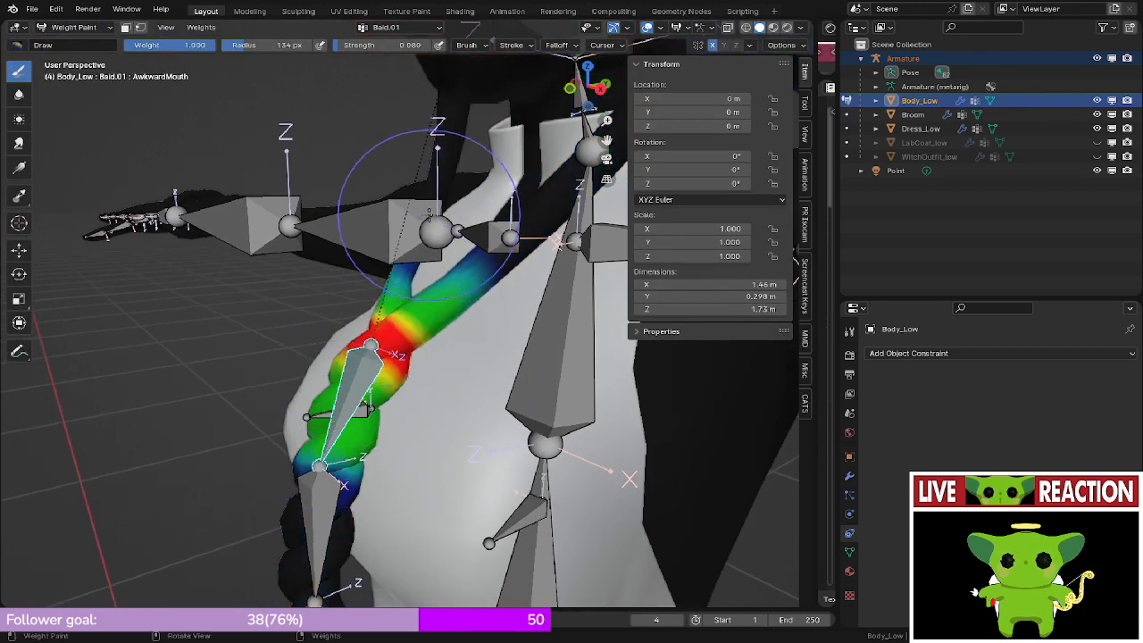
middle_click_drag(415, 143, 332, 308)
left_click_drag(473, 229, 459, 251)
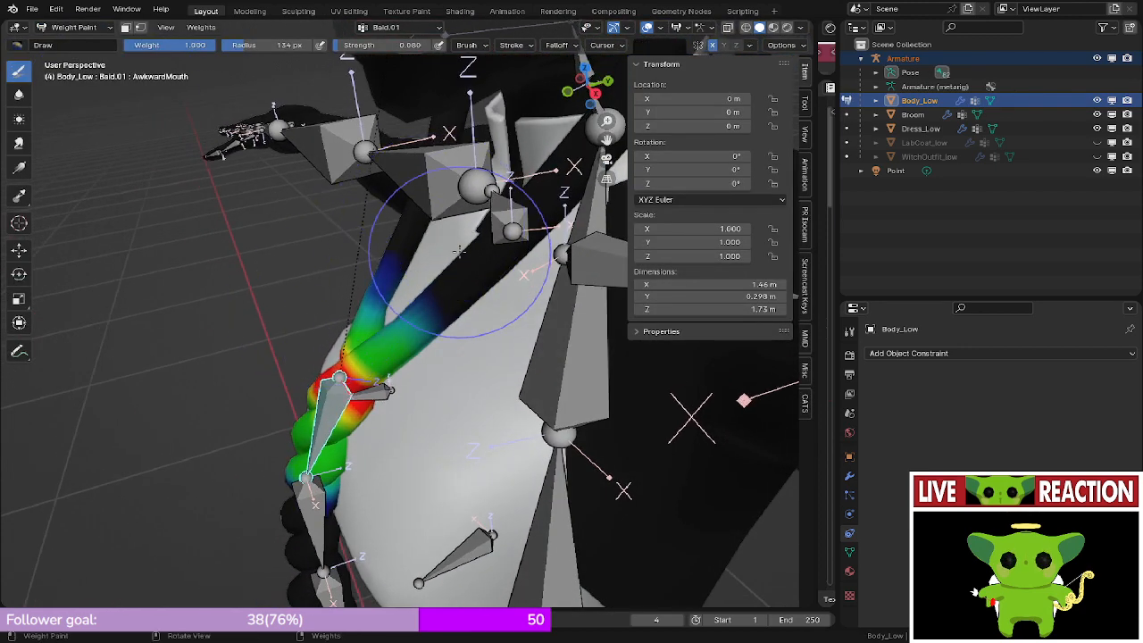
mouse_move(458, 251)
middle_mouse_down()
mouse_move(391, 291)
mouse_move(446, 223)
mouse_move(375, 299)
middle_mouse_up()
scroll(378, 295, "up", 1)
mouse_move(439, 223)
middle_mouse_down()
mouse_move(476, 284)
mouse_move(485, 255)
mouse_move(512, 282)
mouse_move(484, 263)
mouse_move(455, 276)
mouse_move(434, 258)
mouse_move(434, 288)
mouse_move(510, 166)
mouse_move(497, 160)
middle_mouse_up()
middle_click_drag(428, 347, 501, 326)
mouse_move(510, 269)
middle_mouse_down()
mouse_move(452, 337)
mouse_move(518, 268)
mouse_move(464, 283)
mouse_move(500, 302)
mouse_move(480, 344)
mouse_move(324, 311)
mouse_move(393, 308)
mouse_move(434, 339)
mouse_move(384, 370)
mouse_move(276, 403)
mouse_move(212, 309)
mouse_move(154, 279)
middle_mouse_up()
- Show the spine.006 weights in wireframe and examine them on the head and the front hair strands
left_click(532, 102, "alt")
key("shift+z")
scroll(496, 308, "up", 4)
scroll(485, 335, "up", 4)
scroll(393, 308, "down", 2)
scroll(419, 326, "up", 4)
scroll(277, 404, "down", 5)
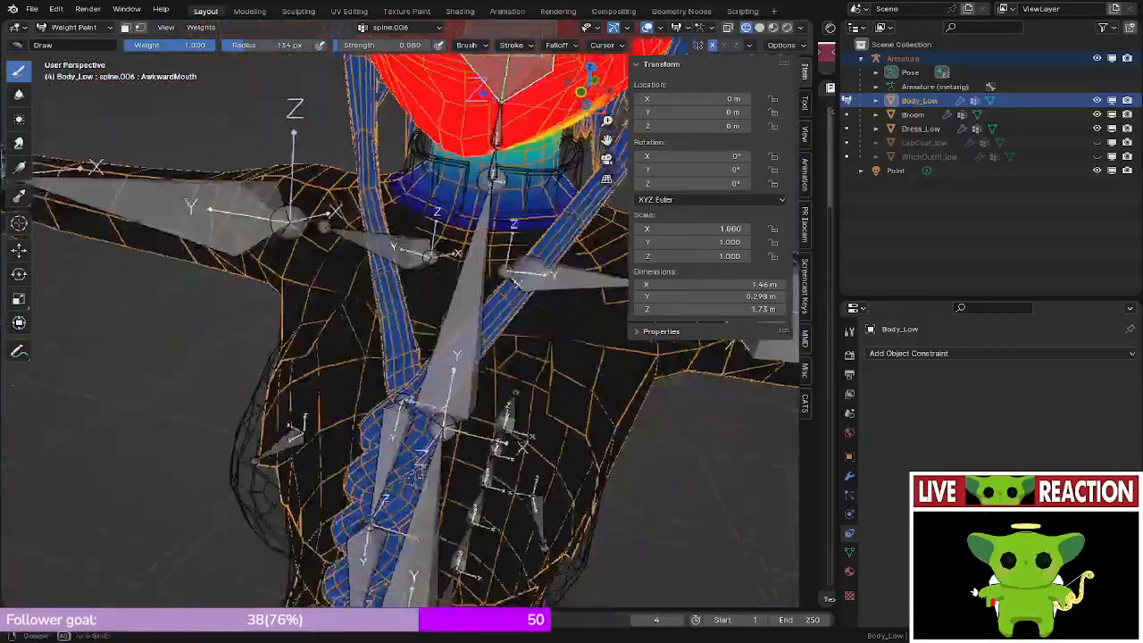
mouse_move(486, 255)
middle_mouse_down("shift")
mouse_move(439, 528)
mouse_move(457, 537)
mouse_move(446, 451)
mouse_move(471, 386)
mouse_move(416, 373)
middle_mouse_up("shift")
- Compare the spine.005, spine.006 and HairRoot weights on Body_Low's neck and hair
left_click(451, 474, "alt")
scroll(451, 474, "down", 4)
scroll(415, 373, "up", 3)
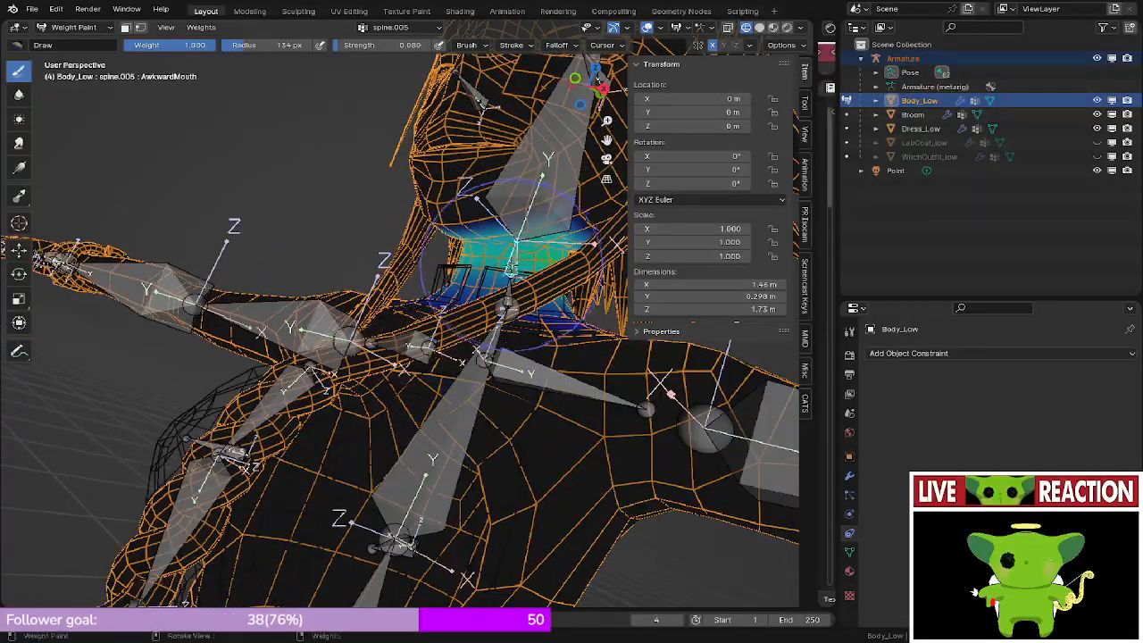
middle_click_drag(513, 252, 486, 348)
middle_click_drag(571, 271, 393, 402, "shift")
scroll(392, 384, "down", 2)
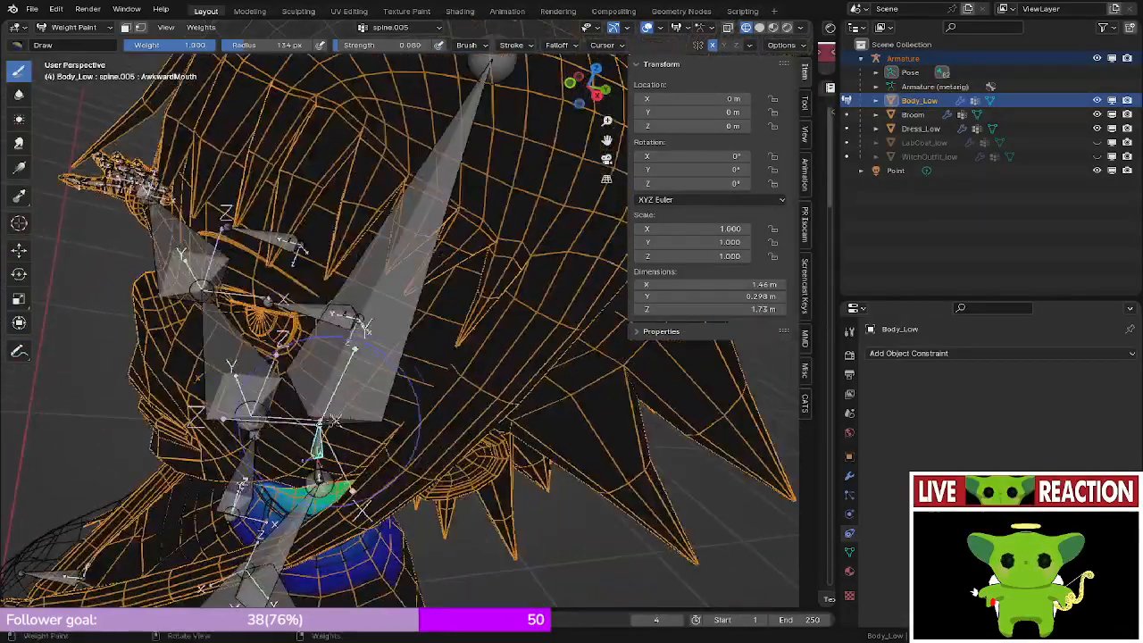
mouse_move(392, 357)
middle_mouse_down()
mouse_move(380, 323)
mouse_move(477, 209)
middle_mouse_up()
left_click(384, 322, "alt")
scroll(398, 308, "down", 3)
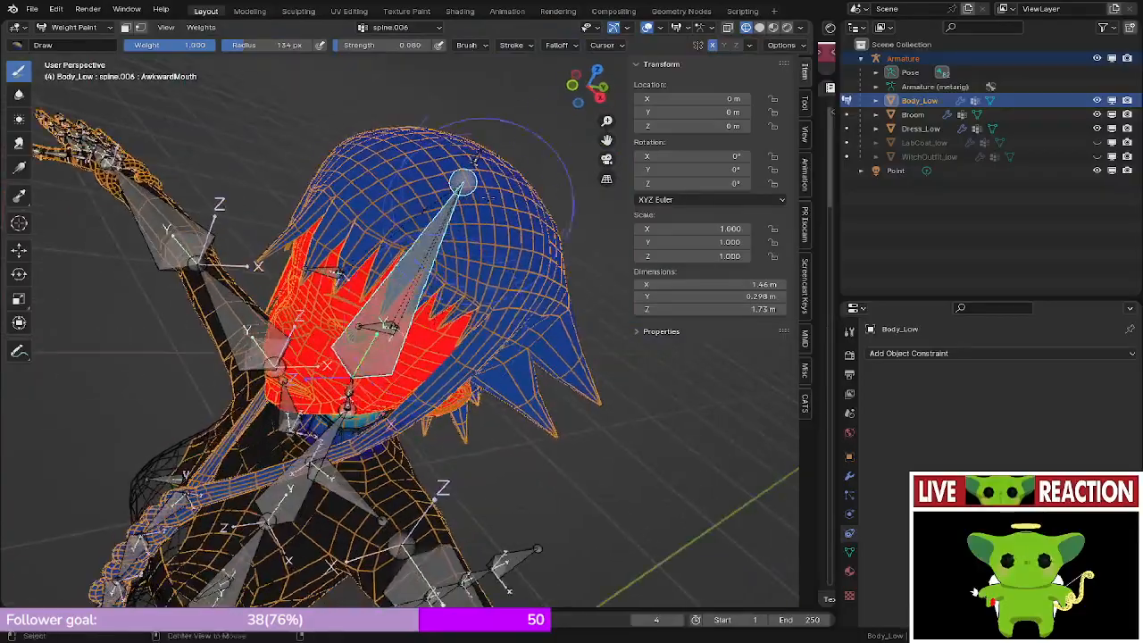
left_click(475, 159, "alt")
middle_click_drag(304, 411, 384, 312, "shift")
scroll(283, 349, "up", 3)
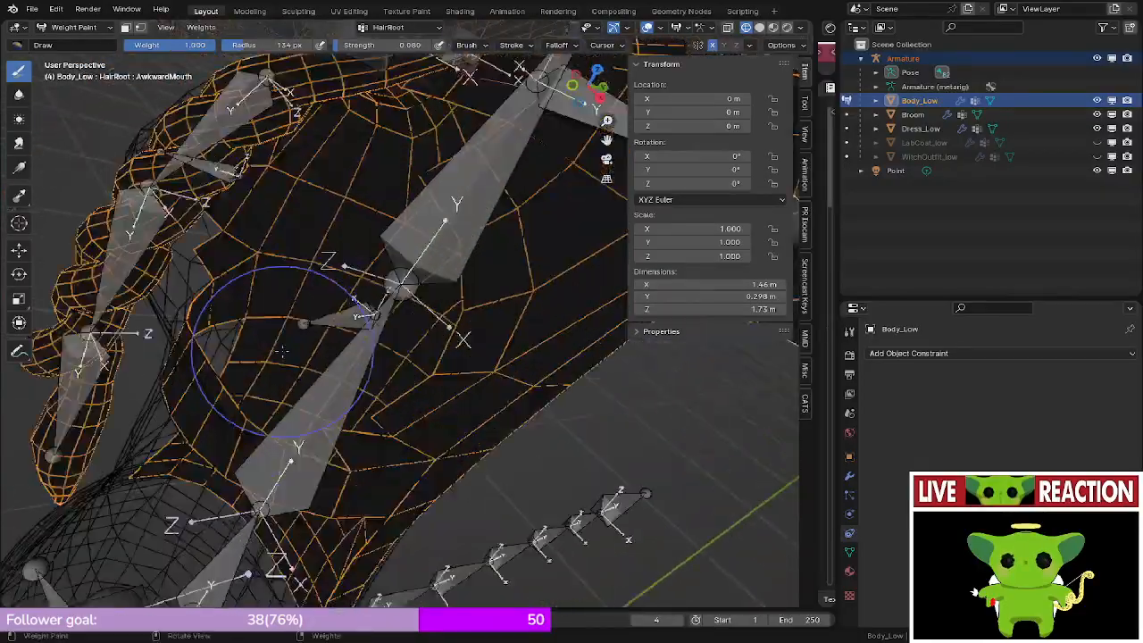
- Select the linked hair and braid geometry in Edit Mode, and return to Weight Paint with face selection masking on
middle_click_drag(283, 349, 322, 247)
scroll(446, 434, "up", 4)
scroll(299, 354, "down", 4)
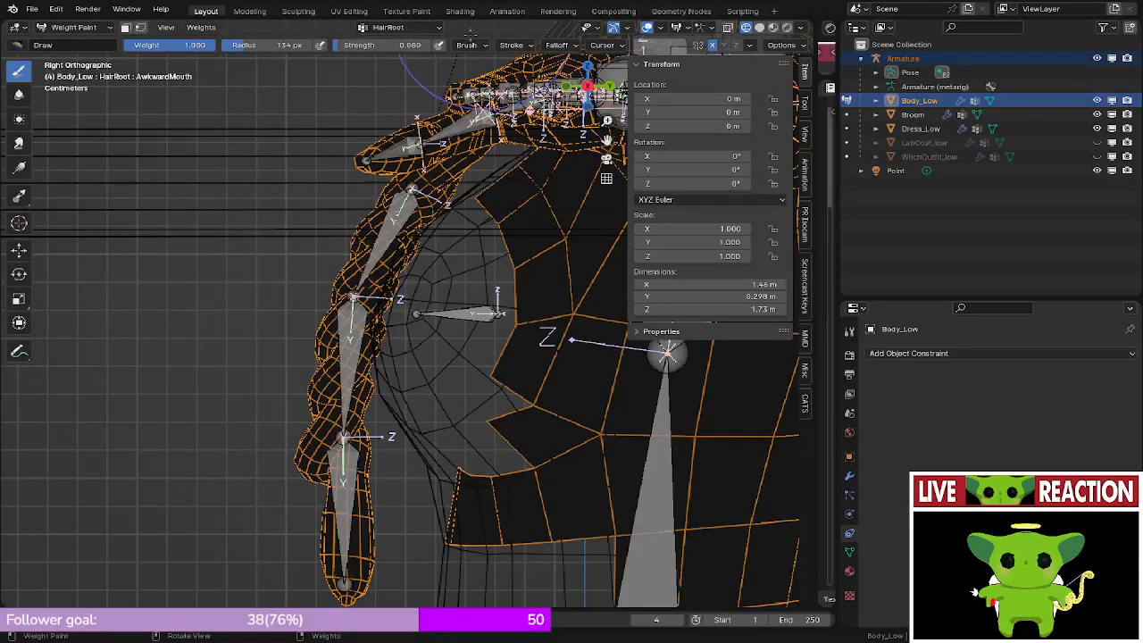
left_click(470, 46)
left_click(469, 45)
left_click(470, 46)
scroll(388, 223, "down", 5)
key("Tab")
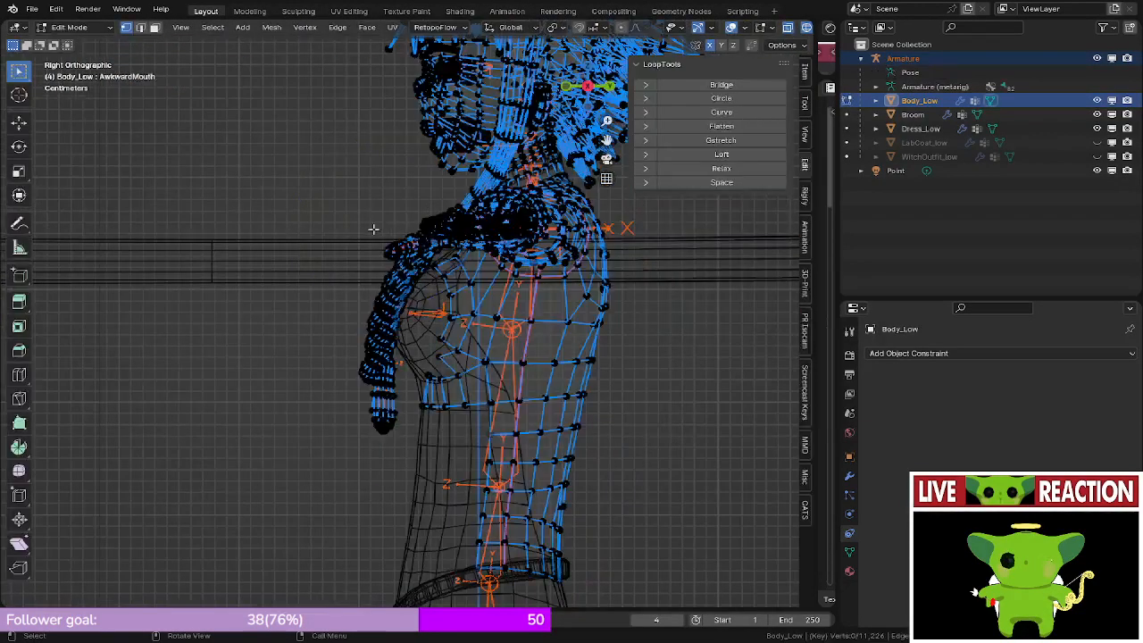
key("l")
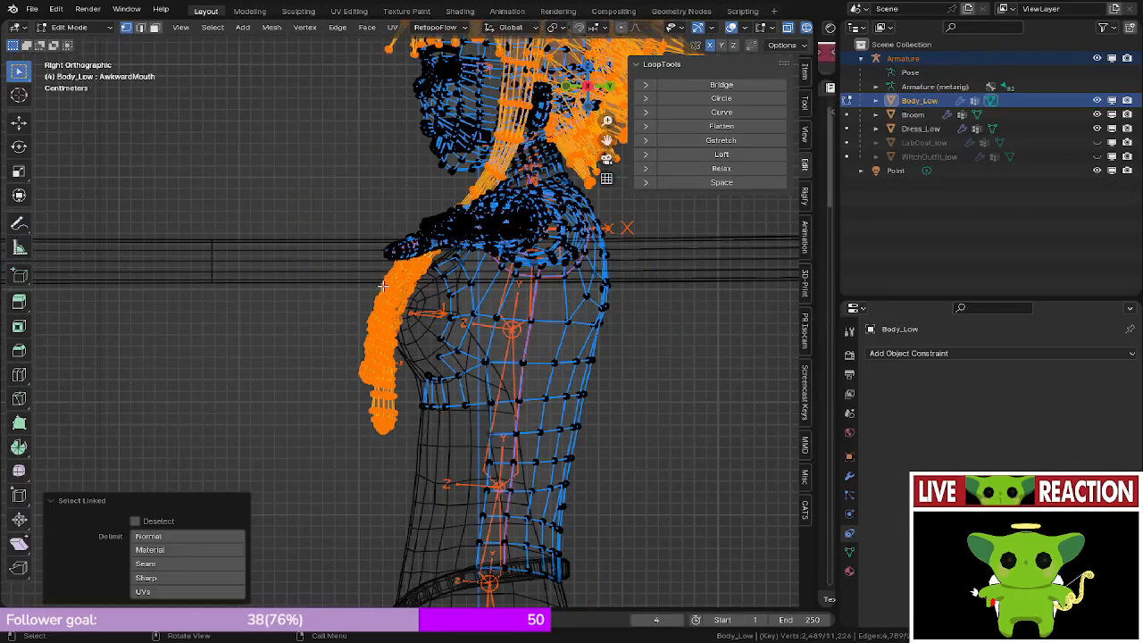
left_click(108, 28)
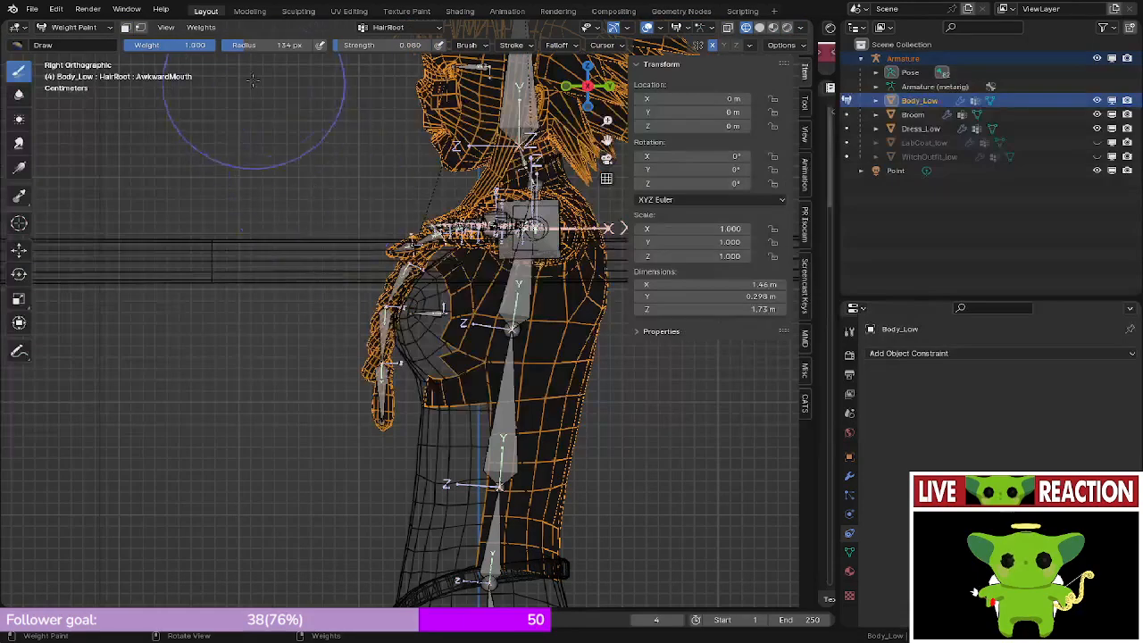
left_click(125, 27)
scroll(278, 279, "up", 2)
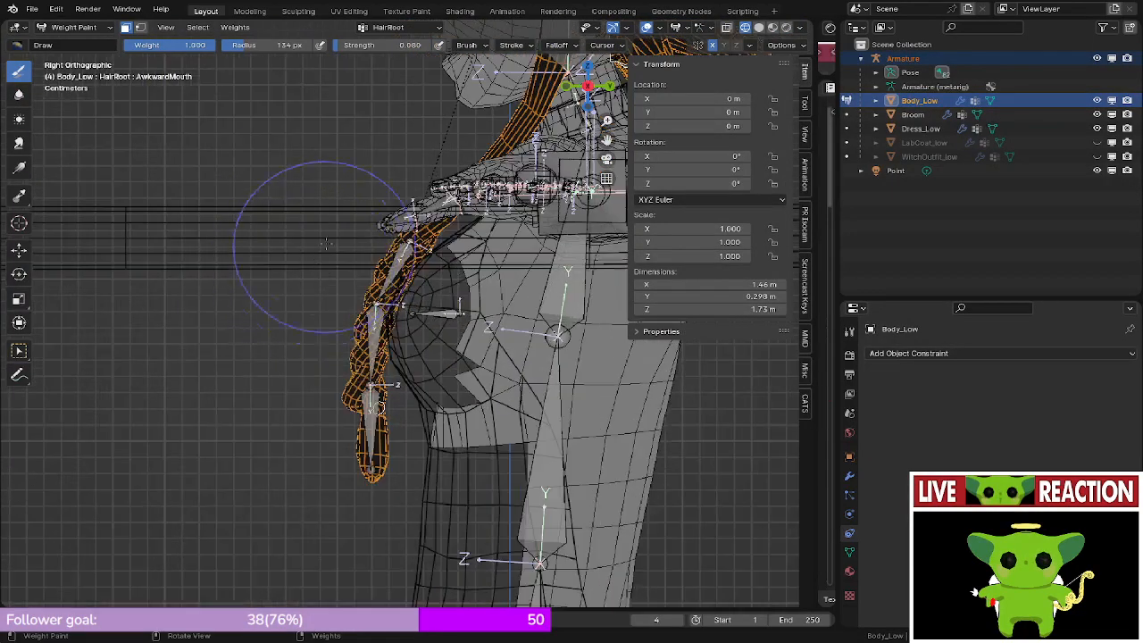
- Select all linked hair faces for the paint mask and make spine.006 the active bone with masking enabled
middle_click_drag(399, 268, 276, 270)
middle_click_drag(372, 351, 383, 301)
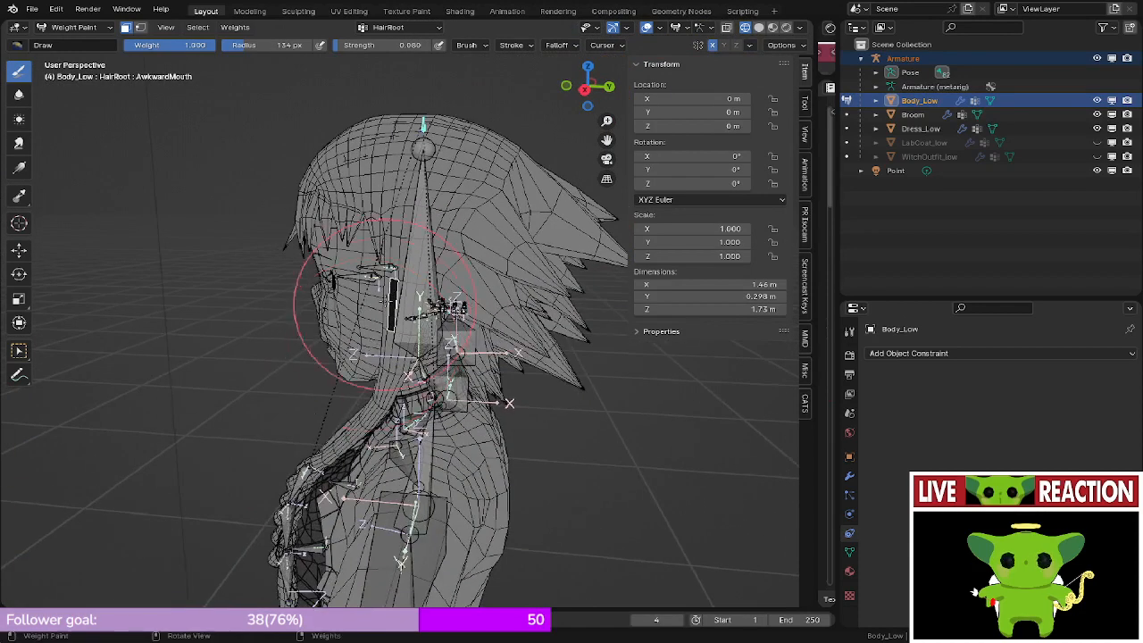
key("l")
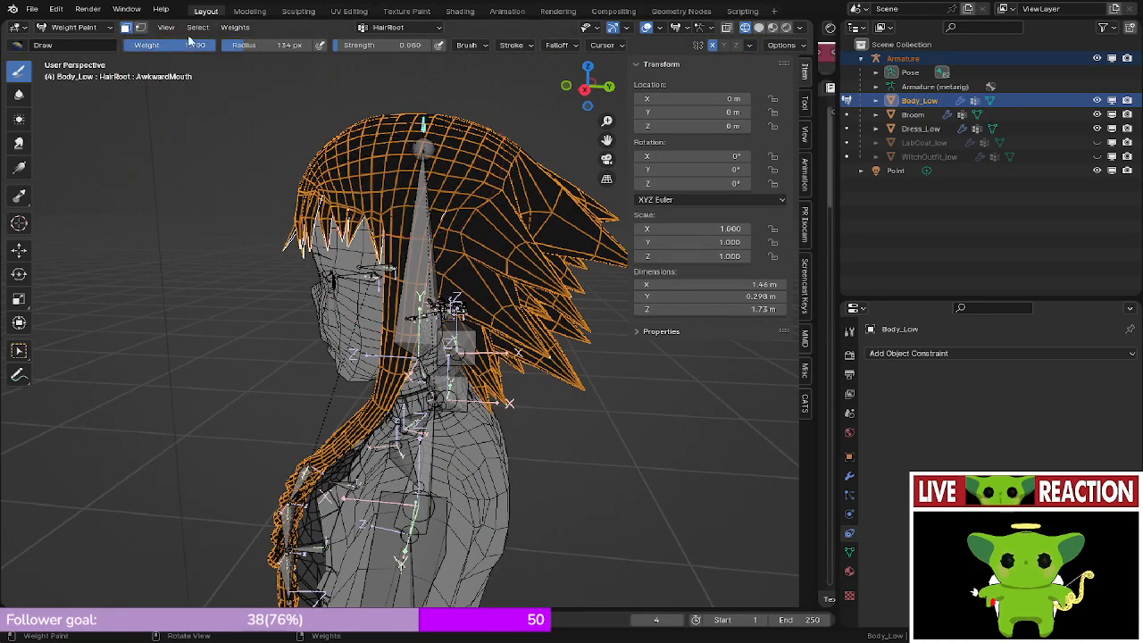
left_click(125, 27)
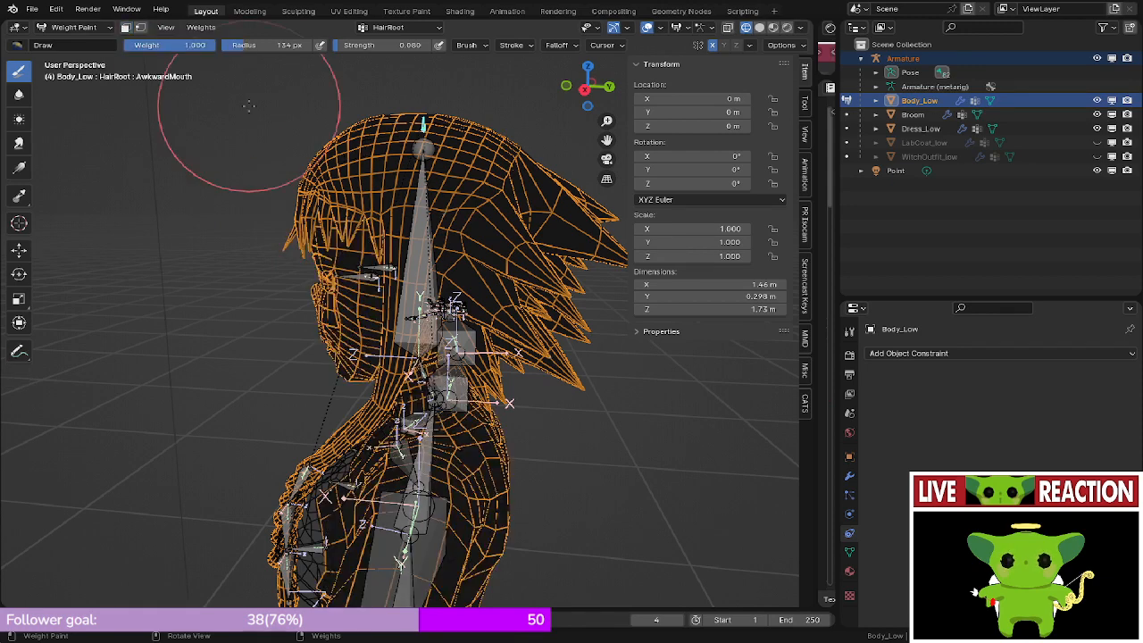
left_click(422, 234, "ctrl")
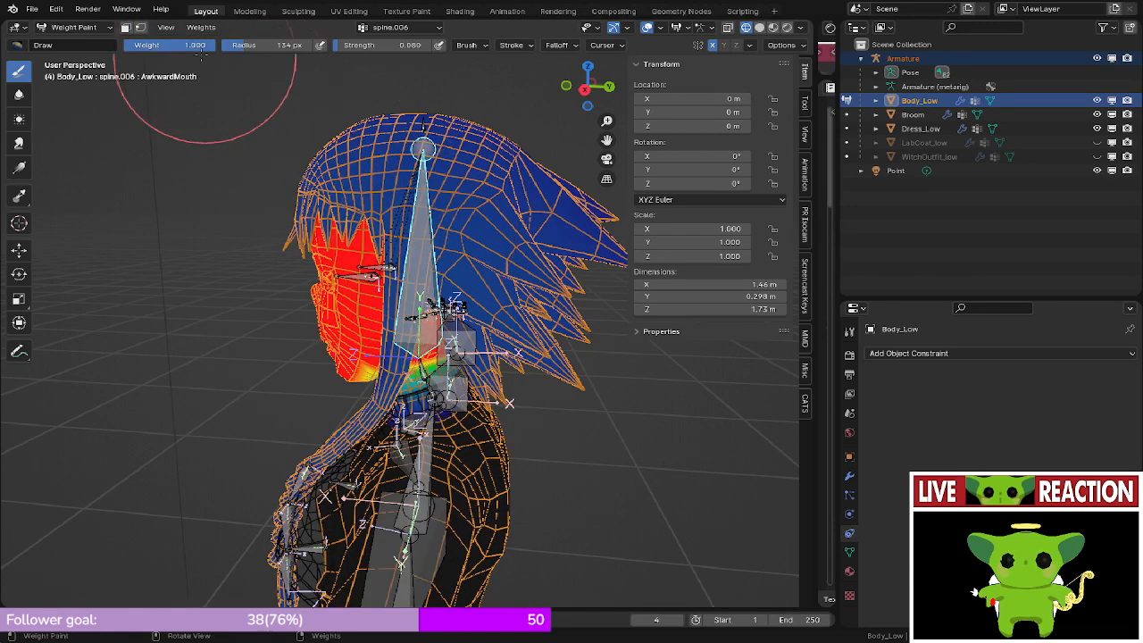
left_click(125, 27)
- Subtract spine.006 weight at the top of the braid from the right view, using the Draw brush
key("KP_3")
middle_click_drag(380, 337, 483, 152, "shift")
scroll(485, 220, "up", 5)
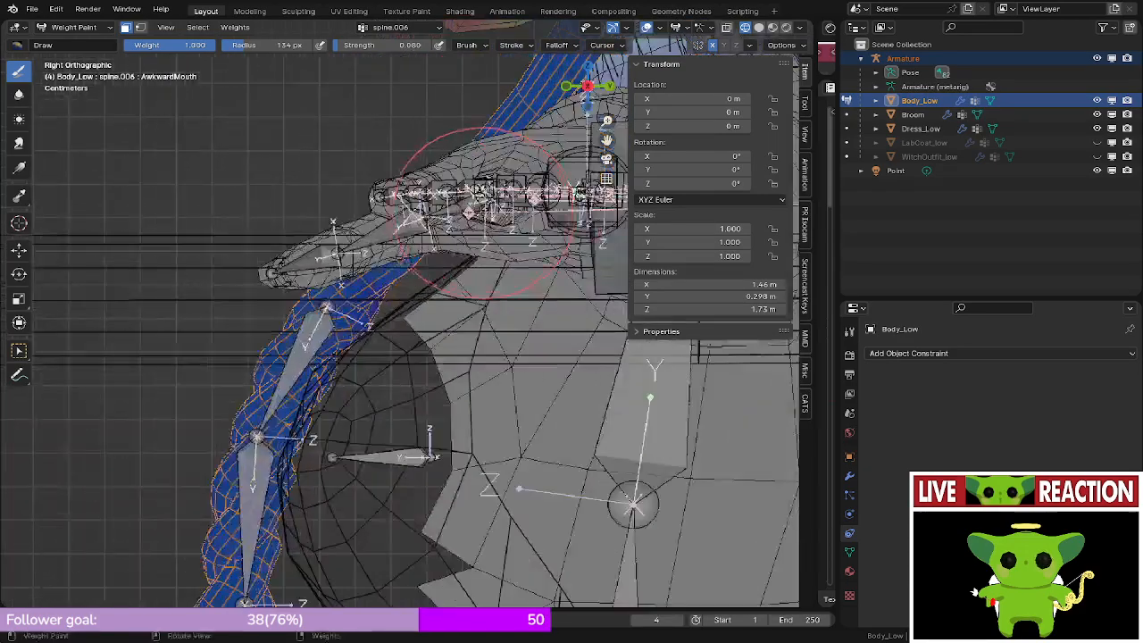
middle_click_drag(485, 221, 488, 297)
key("KP_3")
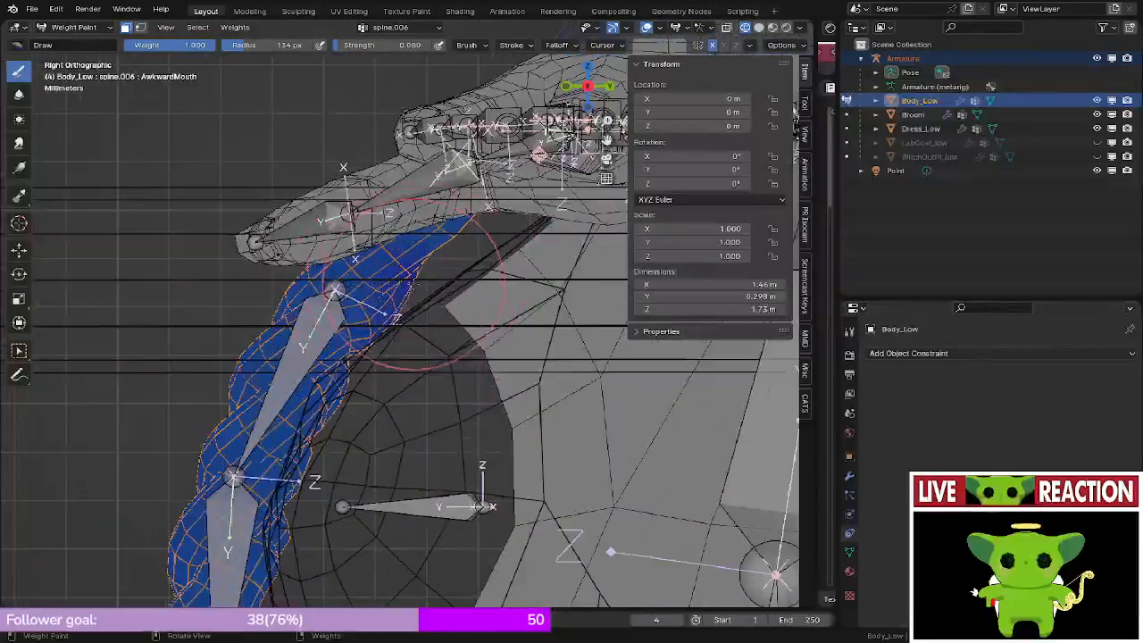
left_click_drag(365, 201, 366, 152, "ctrl")
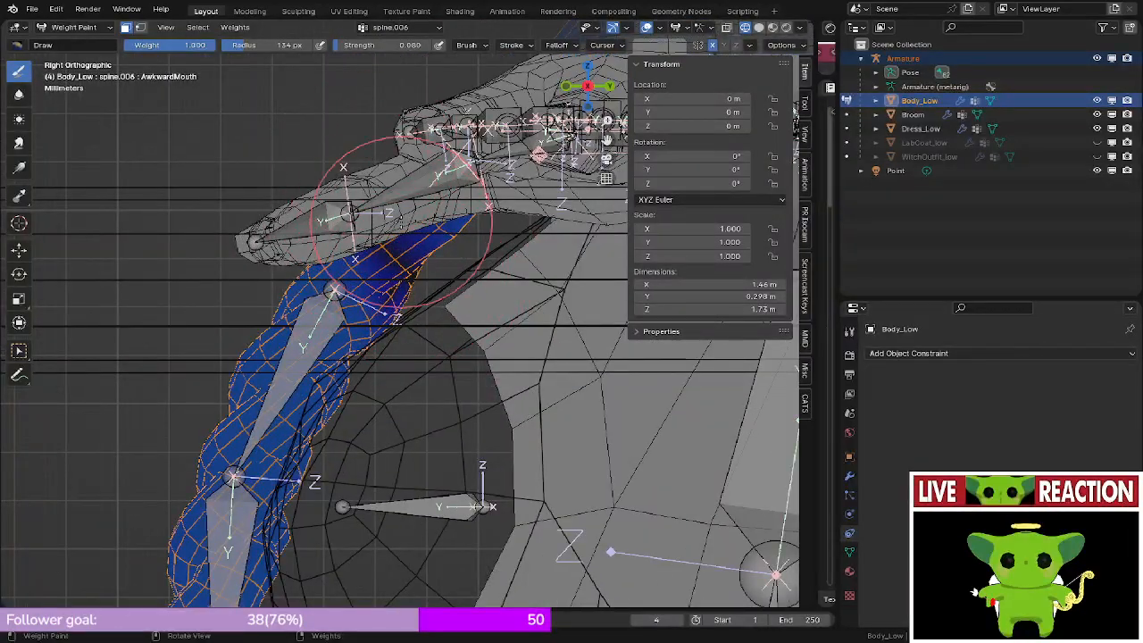
- Enlarge the brush radius to 219 px and erase the spine.006 weight along the whole braid down to its tip
key("f")
left_click(509, 242)
key("z")
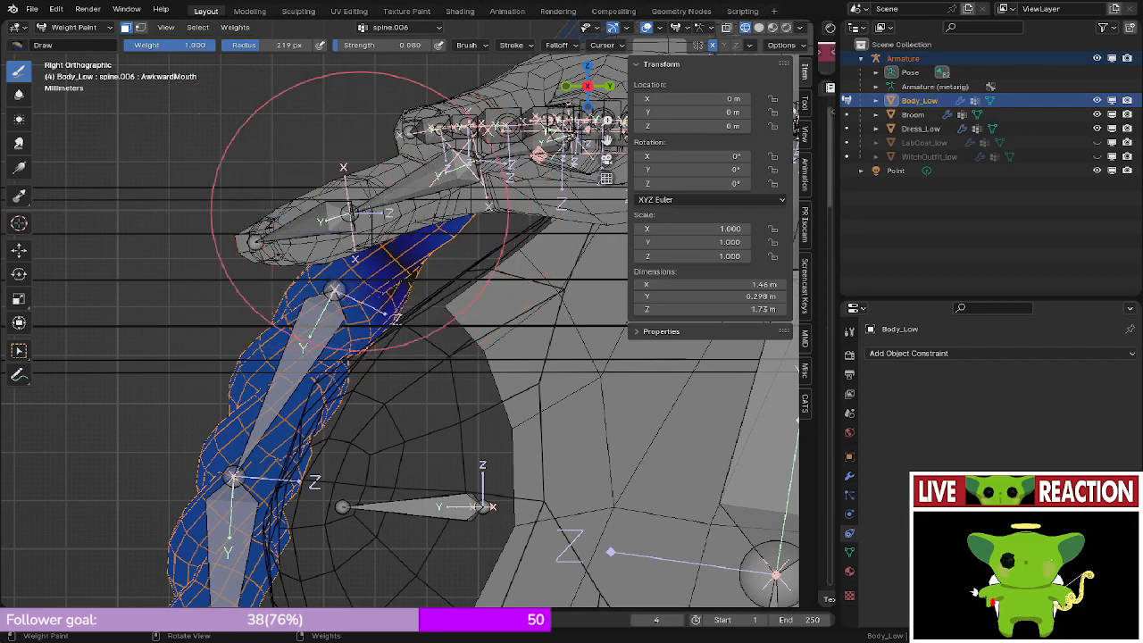
middle_click_drag(399, 221, 390, 300)
mouse_move(390, 304)
left_mouse_down("ctrl")
mouse_move(388, 335)
mouse_move(358, 363)
mouse_move(370, 333)
mouse_move(301, 272)
left_mouse_up("ctrl")
key("KP_3")
middle_click_drag(278, 386, 336, 210, "shift")
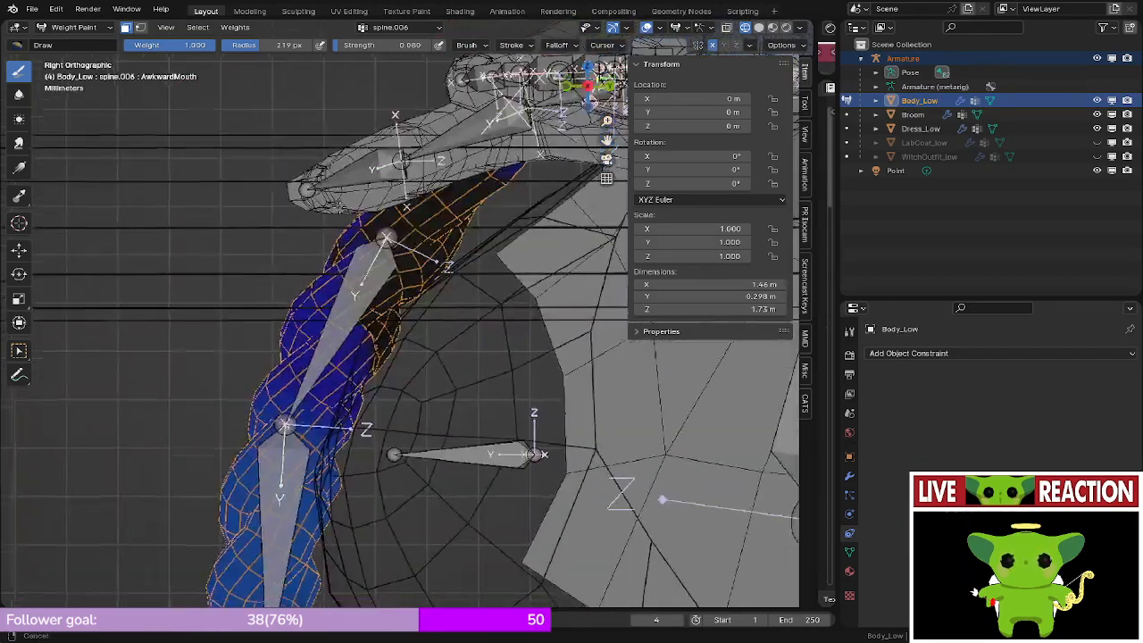
scroll(335, 210, "down", 3)
left_click_drag(337, 212, 332, 502, "ctrl")
middle_click_drag(332, 502, 344, 332, "shift")
mouse_move(345, 334)
left_mouse_down("ctrl")
mouse_move(352, 456)
mouse_move(360, 122)
mouse_move(362, 333)
left_mouse_up("ctrl")
middle_click_drag(361, 332, 334, 565, "shift")
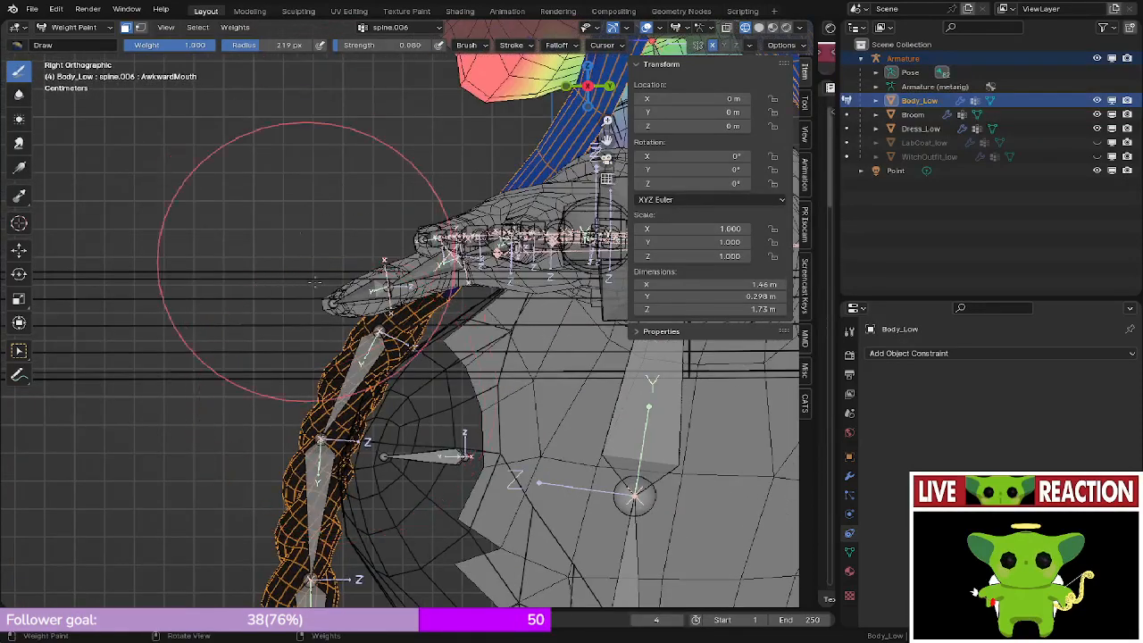
- Examine the spine.006 weight transition between the braid and the strands above it from several angles
middle_click_drag(383, 357, 134, 71)
mouse_move(333, 280)
middle_mouse_down()
mouse_move(312, 294)
mouse_move(242, 288)
mouse_move(286, 313)
middle_mouse_up()
middle_click_drag(359, 379, 268, 344)
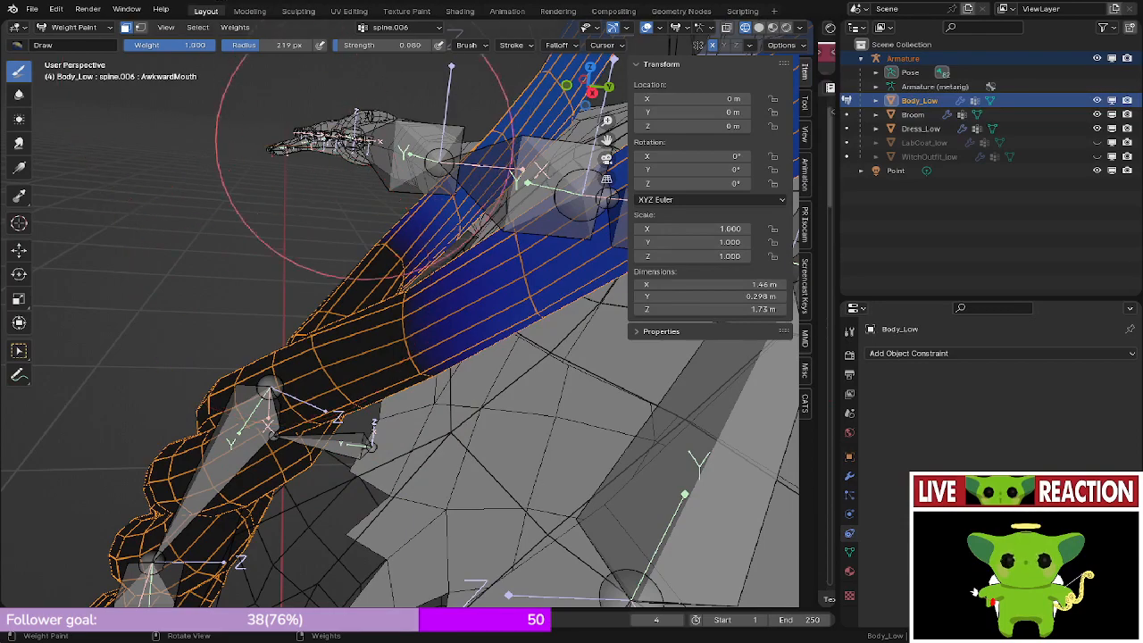
key("KP_3")
middle_click_drag(366, 162, 431, 214, "shift")
middle_click_drag(349, 282, 409, 244)
key("KP_3")
scroll(362, 297, "up", 2)
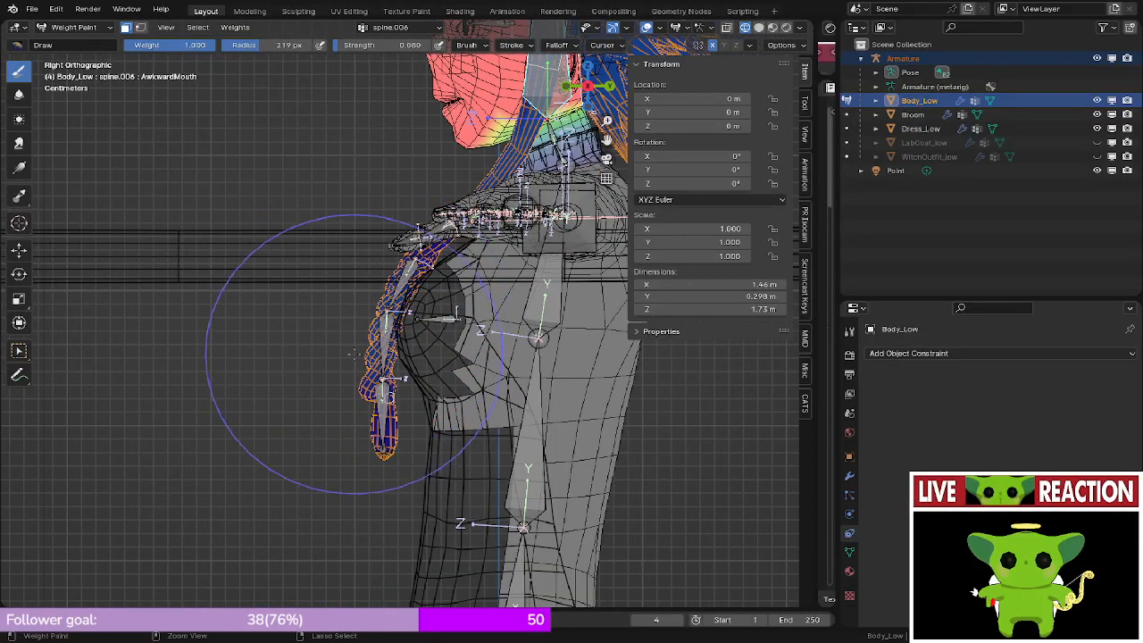
- Brush spine.006 weight along the braid from its top down to the tip in the right view
middle_click_drag(355, 354, 370, 421)
scroll(378, 247, "up", 3)
scroll(379, 247, "down", 3)
key("KP_3")
scroll(395, 364, "up", 4)
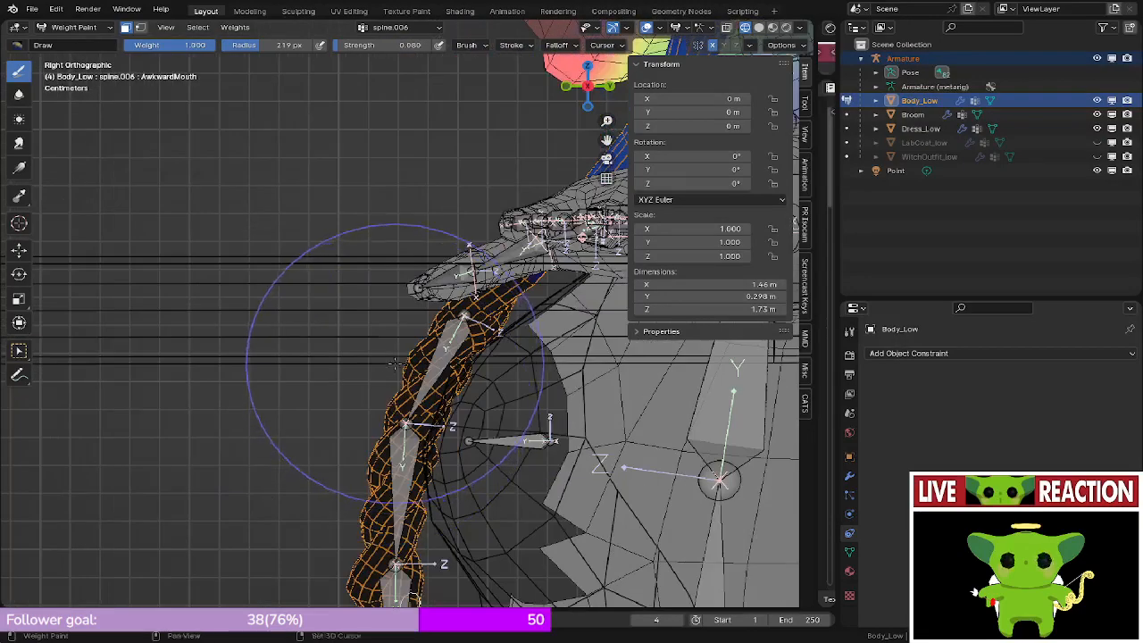
middle_click_drag(395, 364, 352, 286, "shift")
mouse_move(351, 276)
left_mouse_down("ctrl")
mouse_move(319, 306)
mouse_move(332, 548)
mouse_move(393, 638)
left_mouse_up("ctrl")
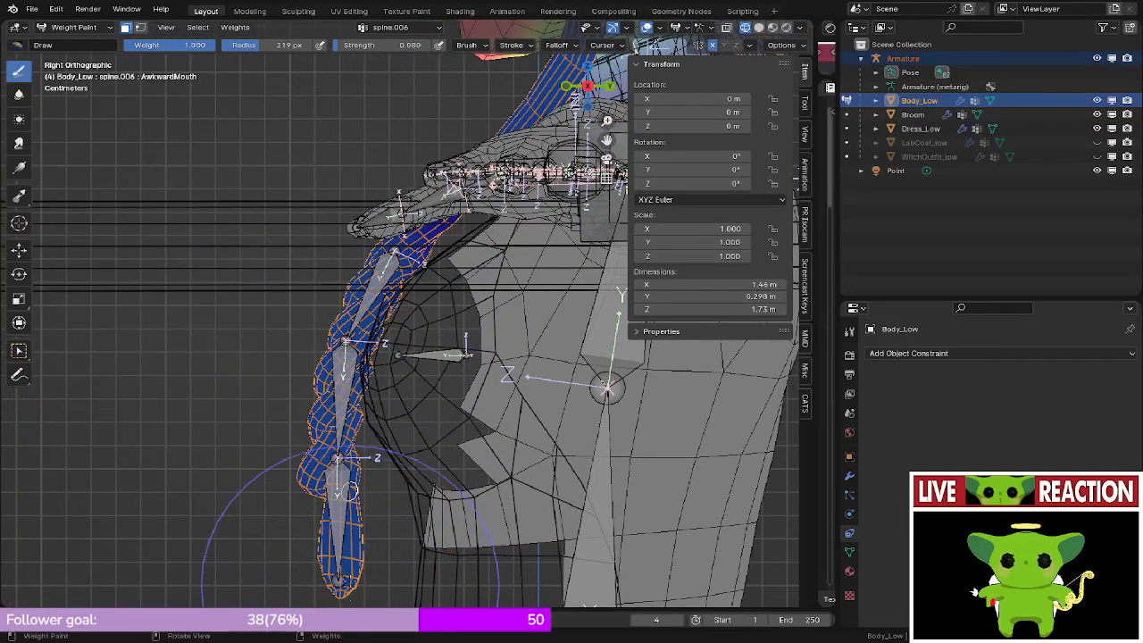
- Inspect the vertex weights of single vertices along the strand and braid of Body_Low in Edit Mode
mouse_move(306, 509)
middle_mouse_down()
mouse_move(370, 255)
mouse_move(254, 58)
mouse_move(485, 255)
mouse_move(541, 278)
mouse_move(424, 350)
mouse_move(473, 258)
middle_mouse_up()
key("Tab")
left_click(470, 258)
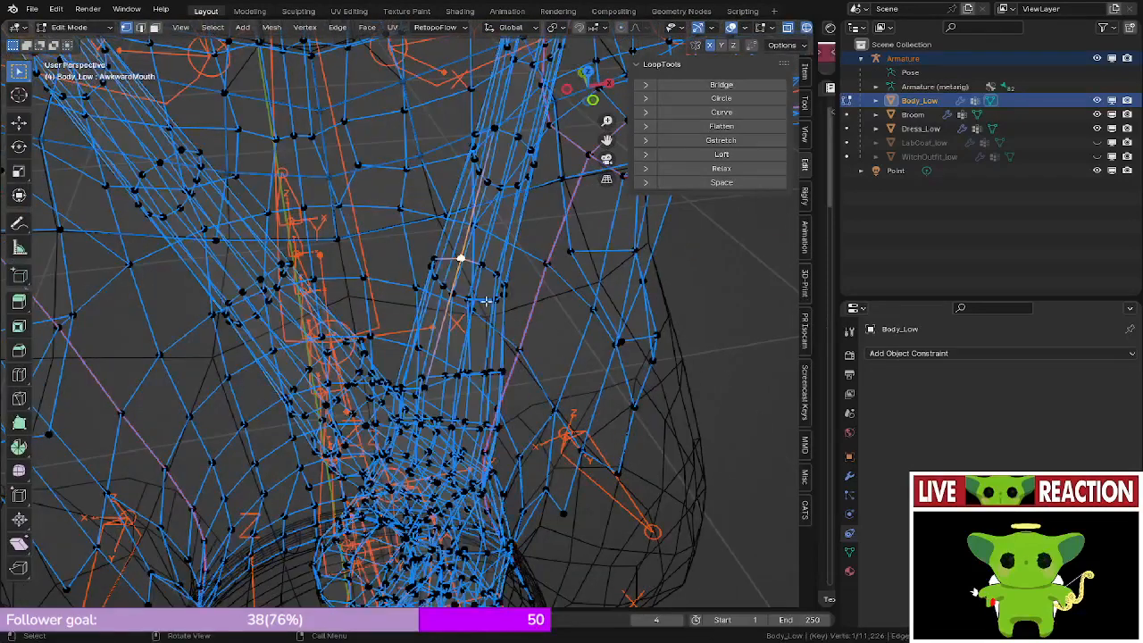
left_click(809, 74)
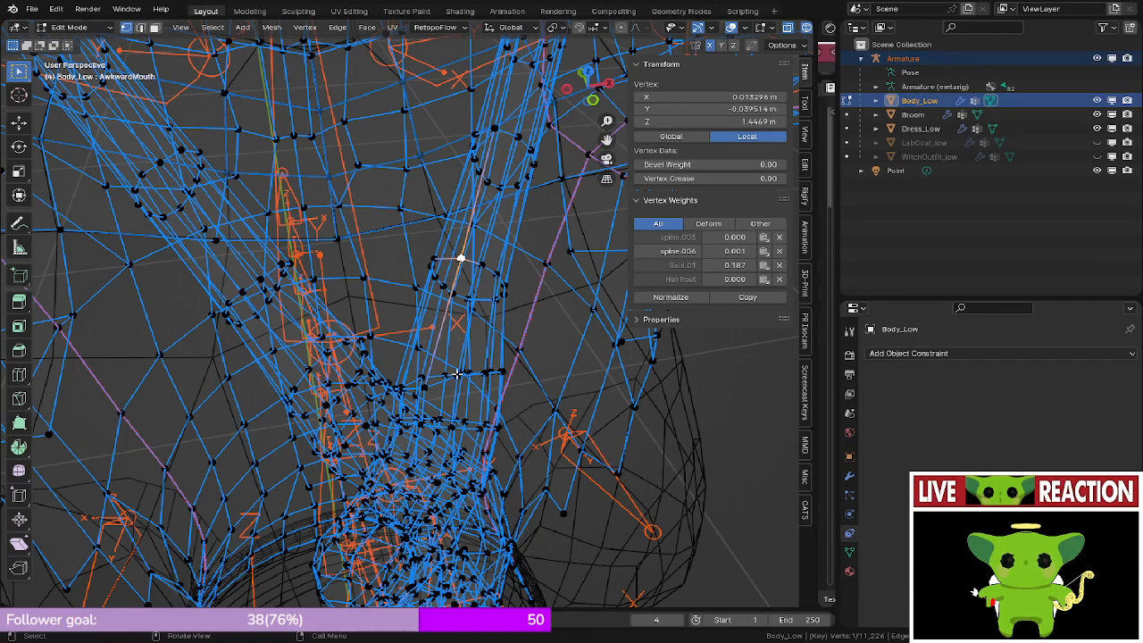
middle_click_drag(456, 371, 460, 279)
left_click(489, 293)
left_click(479, 373)
middle_click_drag(479, 373, 482, 432)
left_click(486, 379)
left_click(477, 416)
left_click(477, 442)
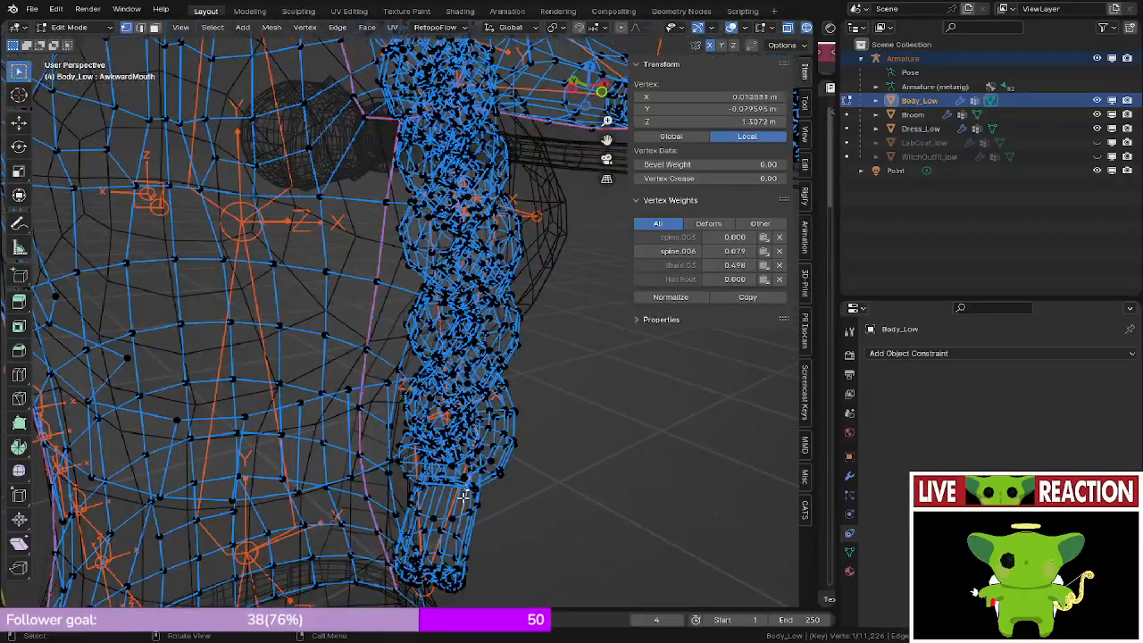
- Check the spine.006 and braid-bone weights of single vertices from the braid's tip up to the strands above it
middle_click_drag(507, 381, 414, 324)
key("z")
left_click(604, 301)
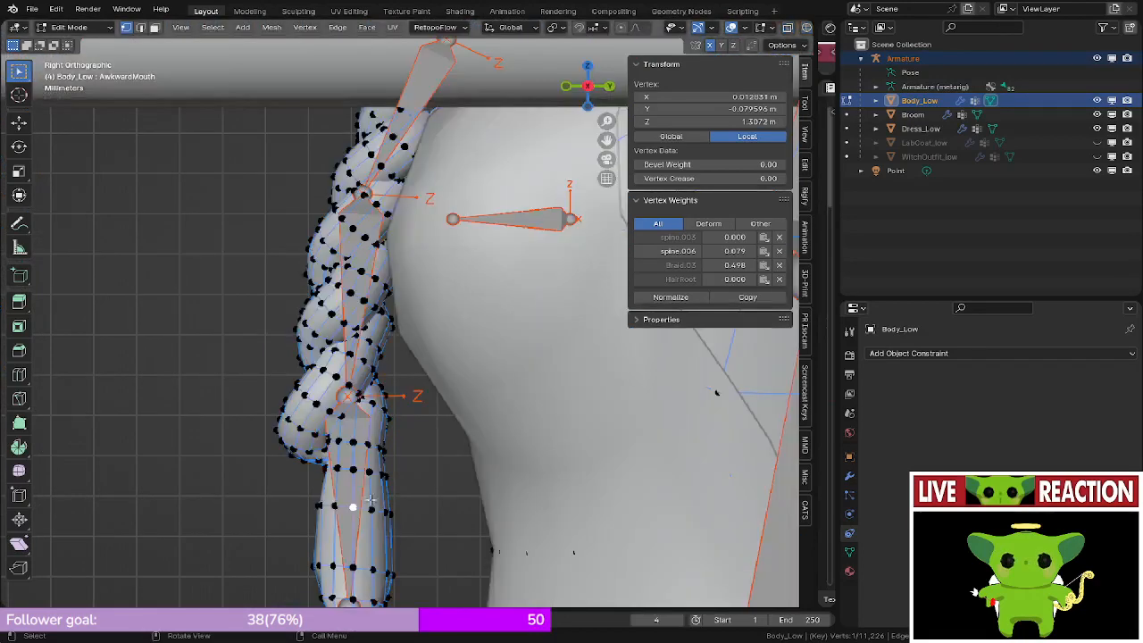
middle_click_drag(371, 500, 411, 351, "shift")
left_click(427, 360)
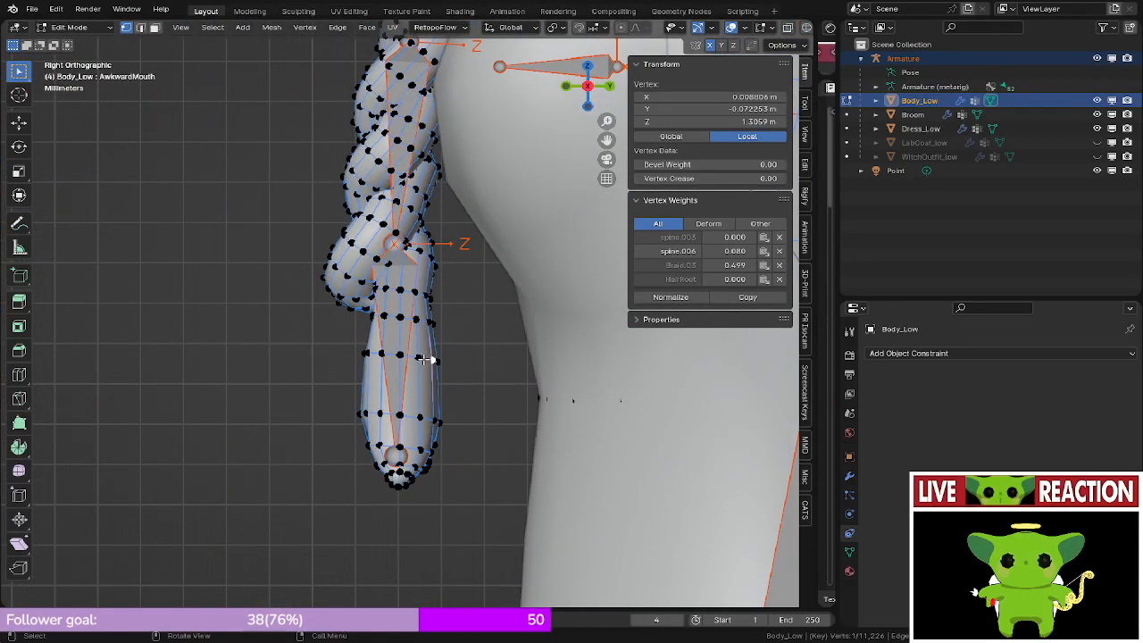
left_click(404, 246)
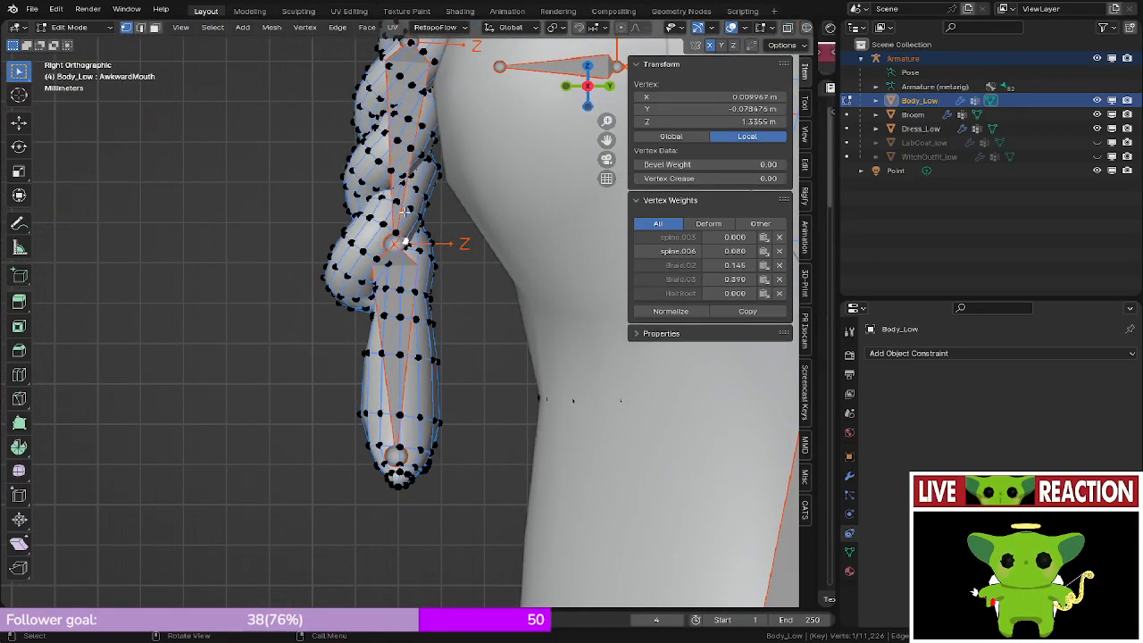
left_click(409, 152)
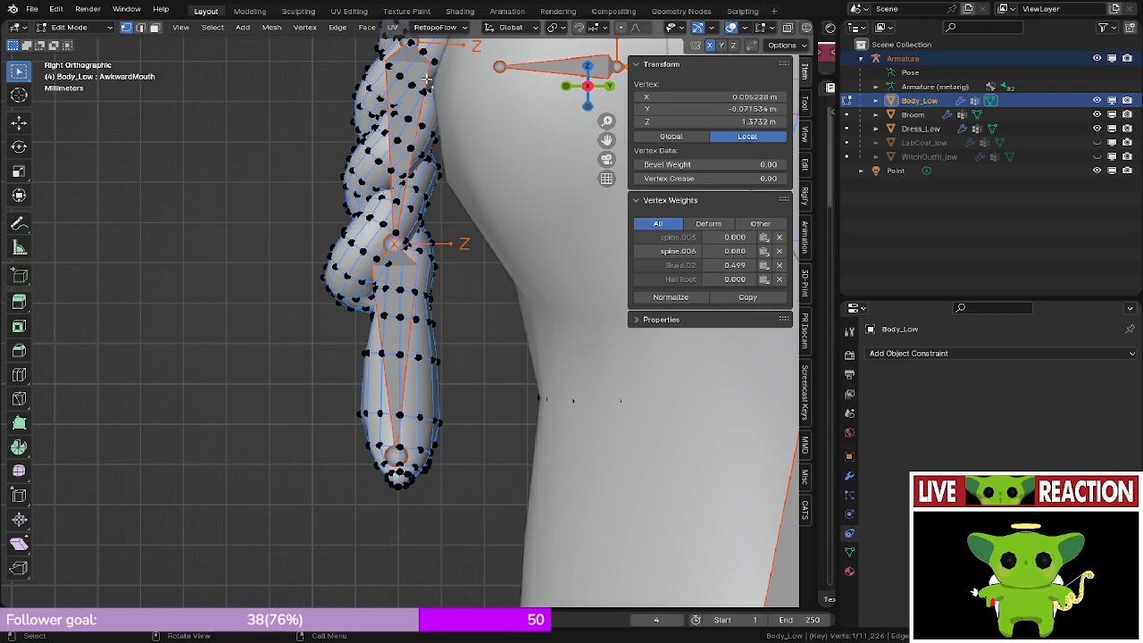
scroll(427, 79, "up", 4)
left_click(387, 233)
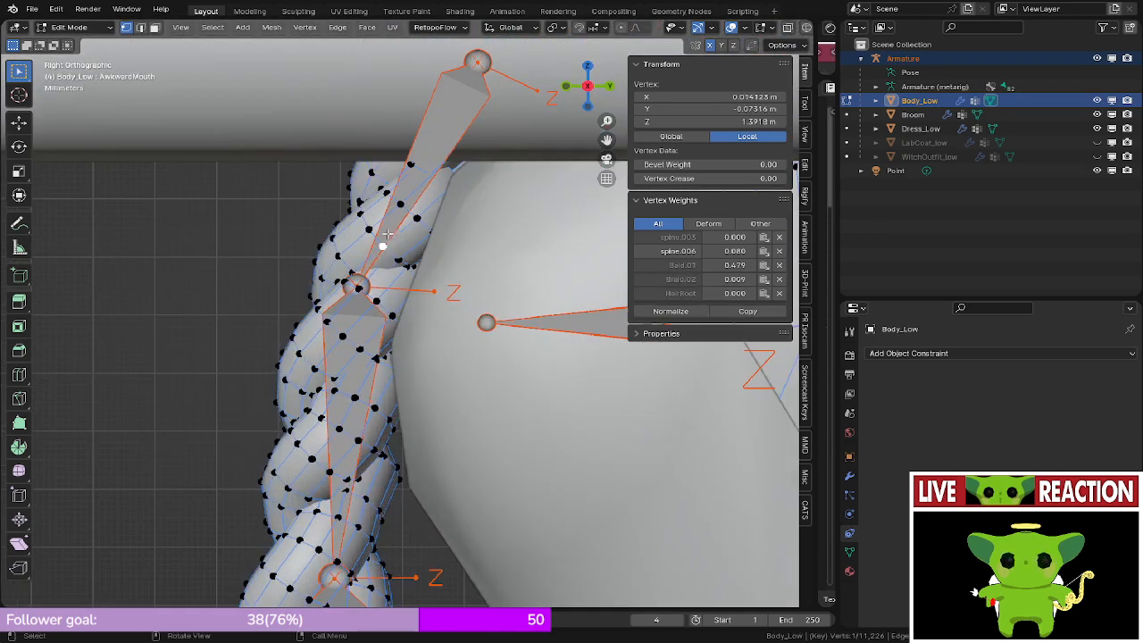
middle_click_drag(387, 234, 416, 319)
left_click(408, 182)
middle_click_drag(408, 184, 330, 361, "shift")
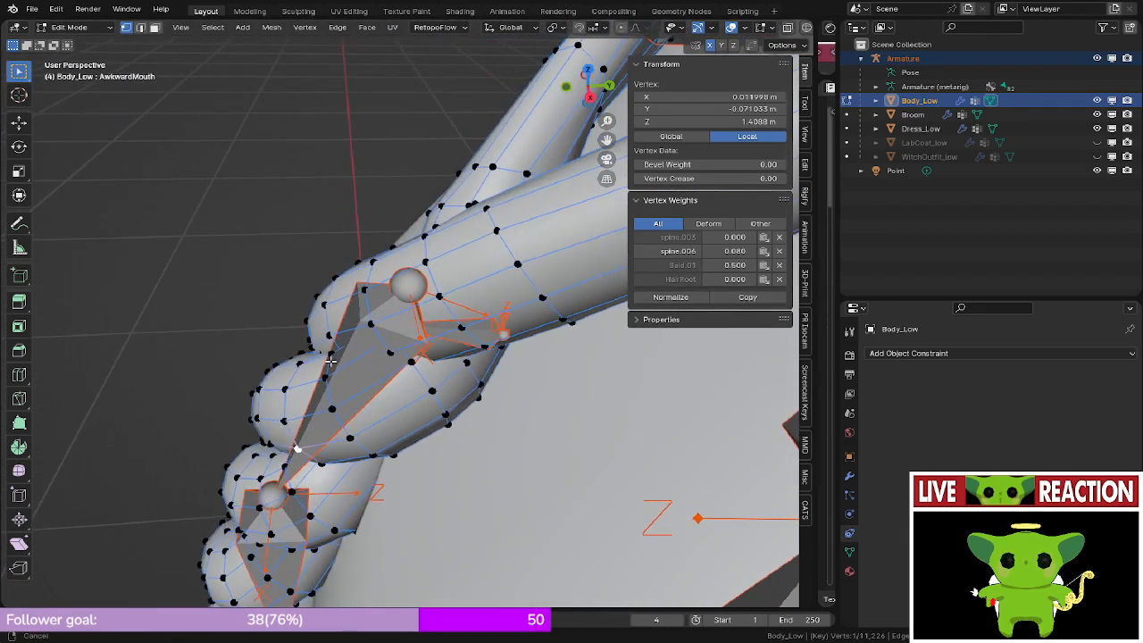
left_click(375, 268)
middle_click_drag(375, 268, 450, 262)
left_click(464, 232)
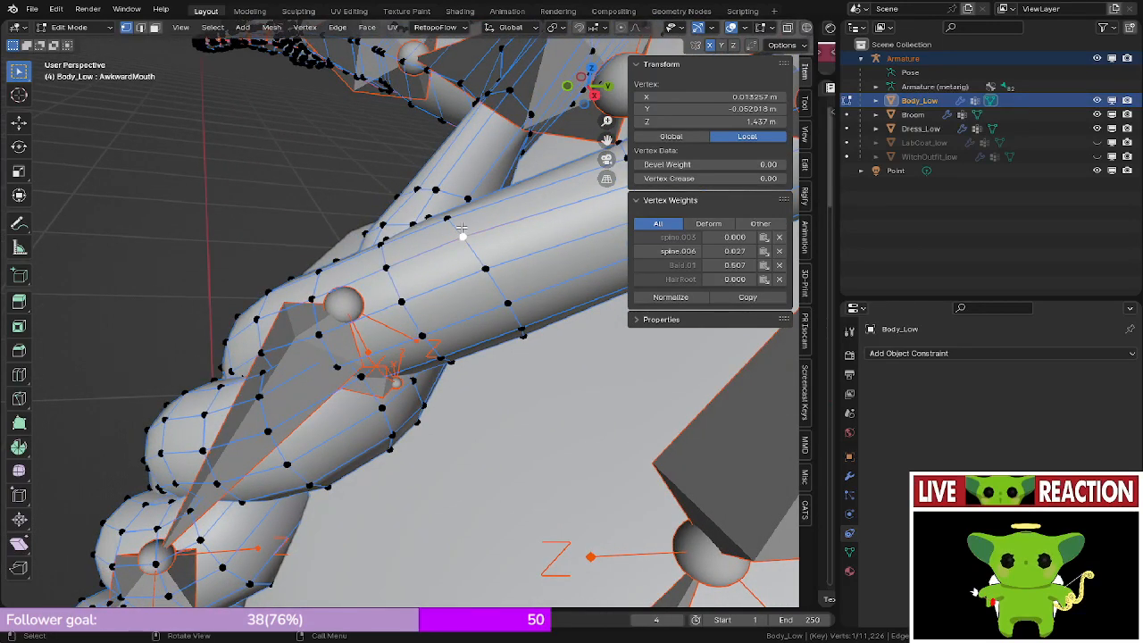
scroll(455, 237, "down", 5)
- Select the hair geometry linked to the braid on Body_Low and return to Weight Paint mode with it as the mask
key("Tab")
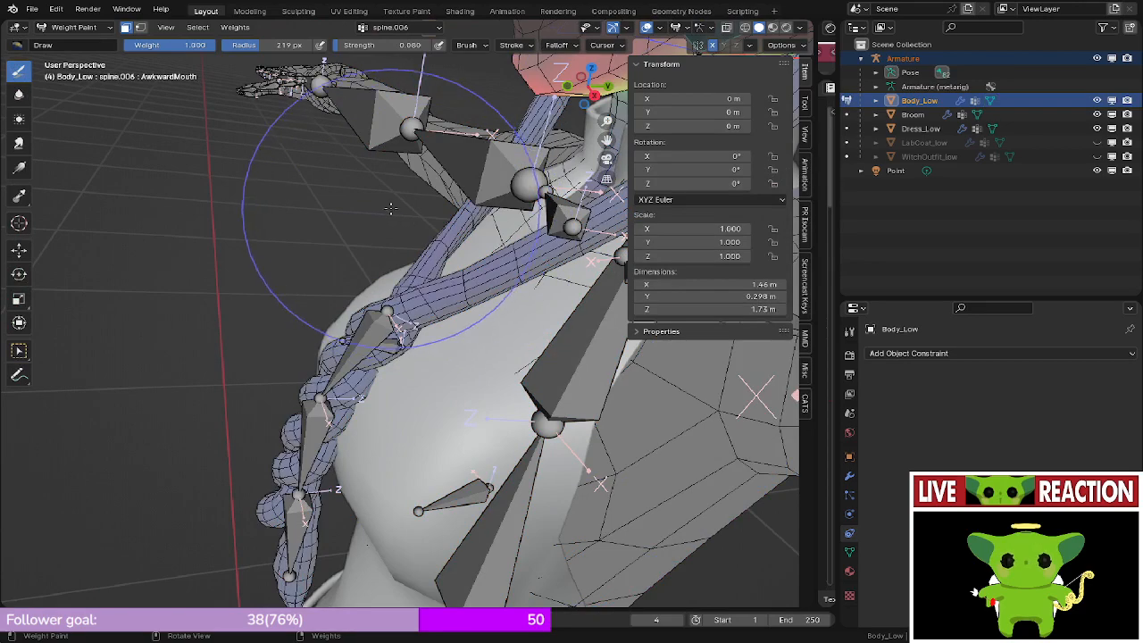
middle_click_drag(357, 169, 278, 107)
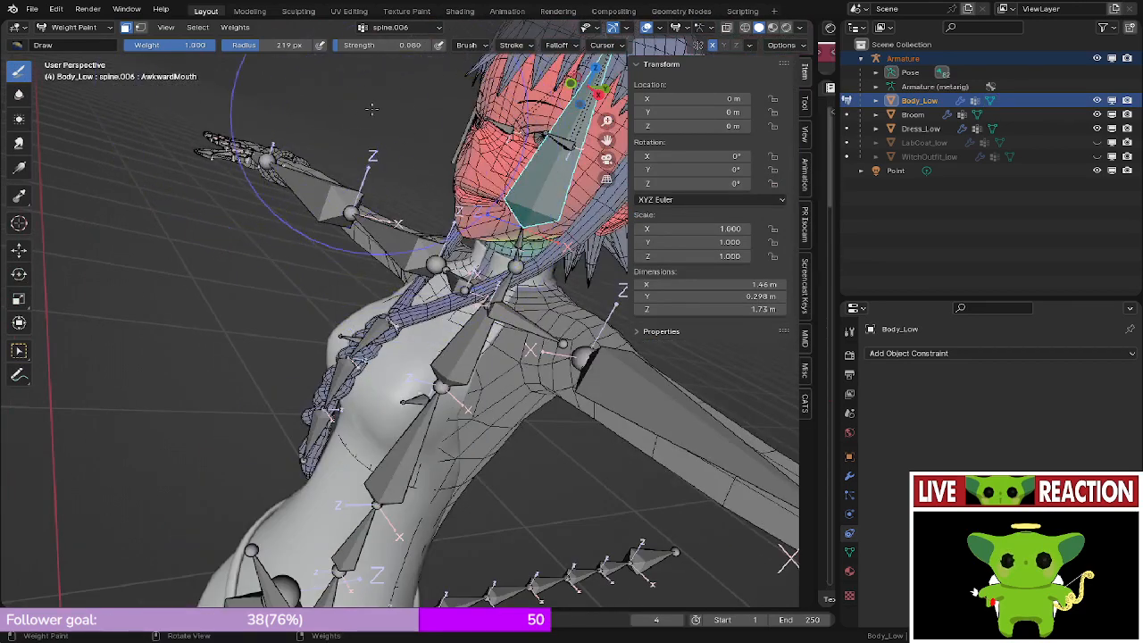
key("Tab")
key("l")
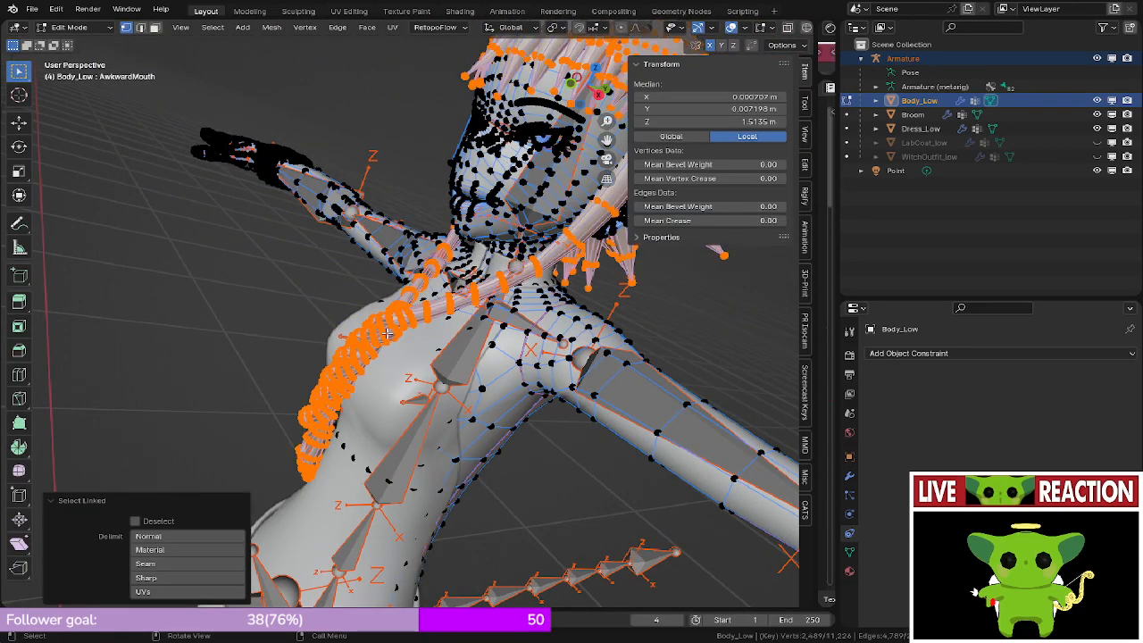
key("Tab")
middle_click_drag(319, 266, 350, 265)
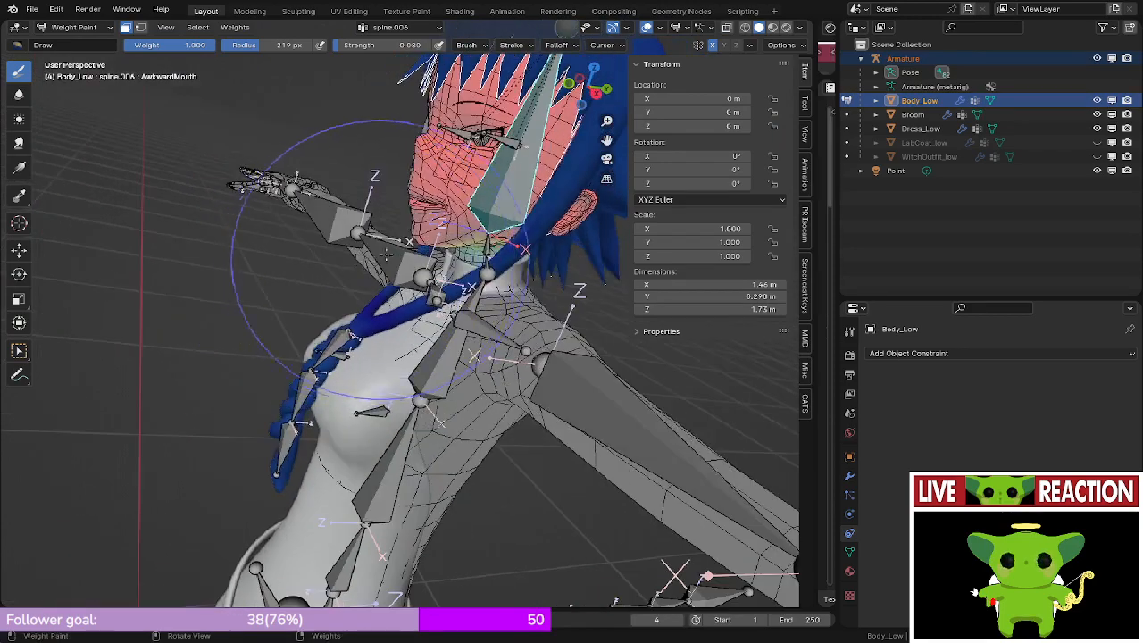
scroll(368, 323, "up", 3)
middle_click_drag(275, 366, 319, 310)
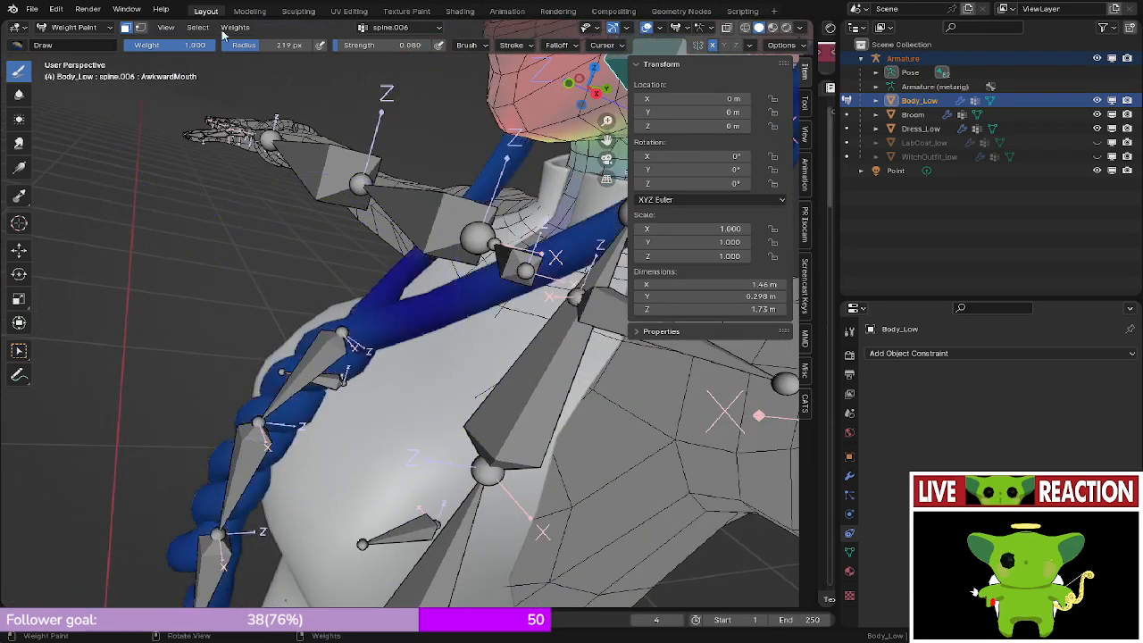
- Turn off the paint mask, make Baid.01 the active bone, and turn the mask back on to show its weights
left_click(126, 27)
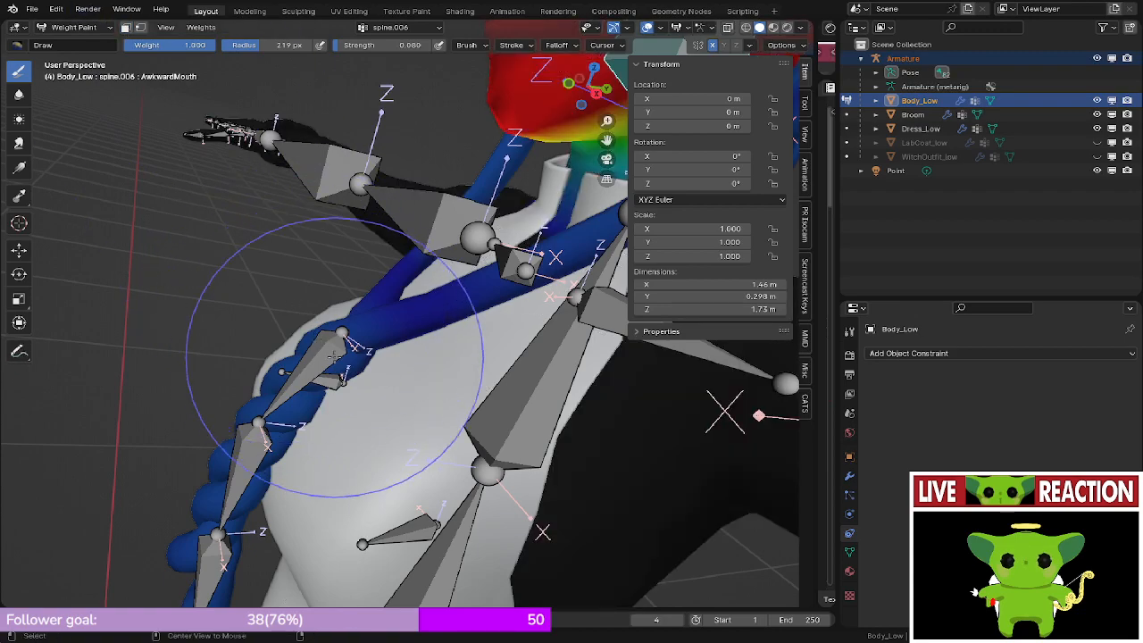
left_click(322, 357, "ctrl")
left_click(126, 27)
middle_click_drag(312, 214, 345, 262)
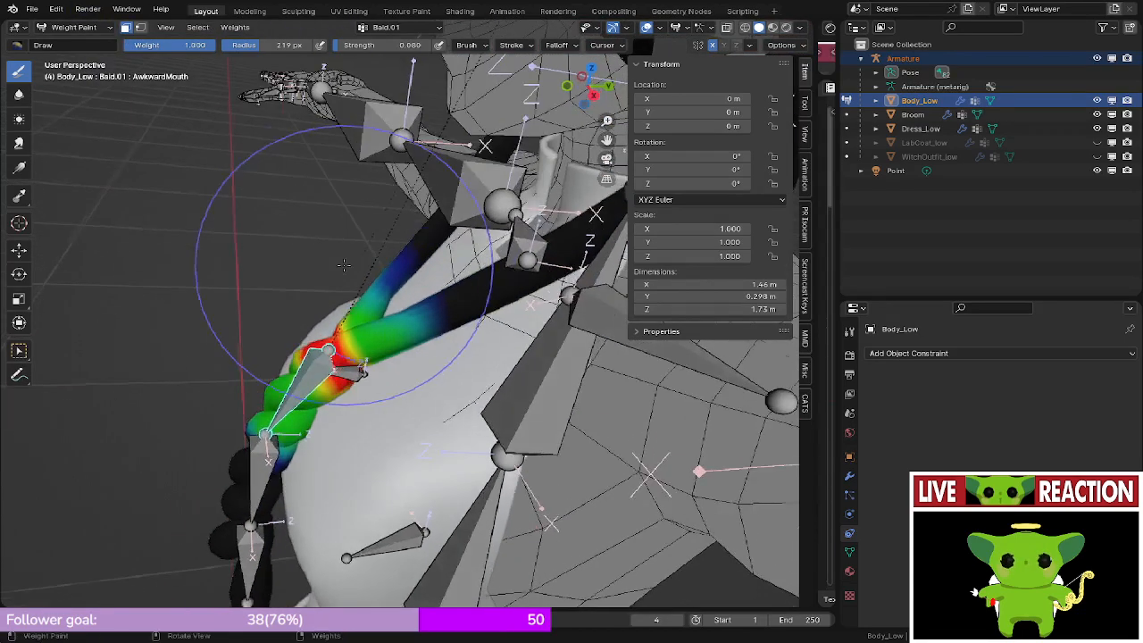
scroll(420, 282, "up", 3)
mouse_move(434, 286)
middle_mouse_down()
mouse_move(344, 294)
mouse_move(381, 295)
middle_mouse_up()
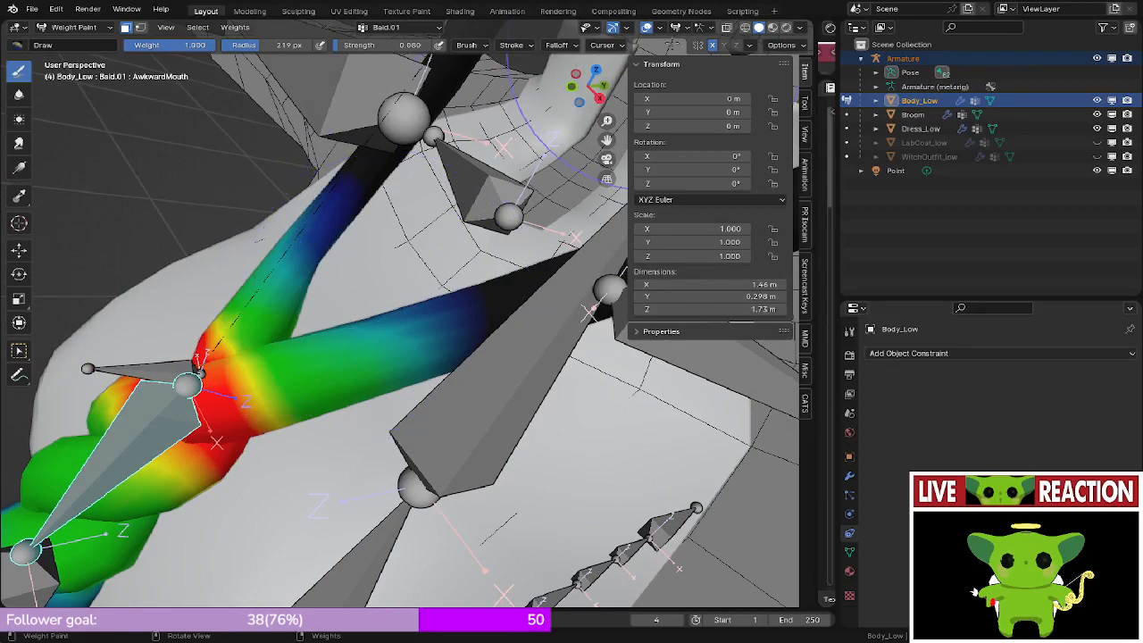
- Enable the Wireframe overlay on the geometry and view the braid in the right orthographic view
left_click(658, 30)
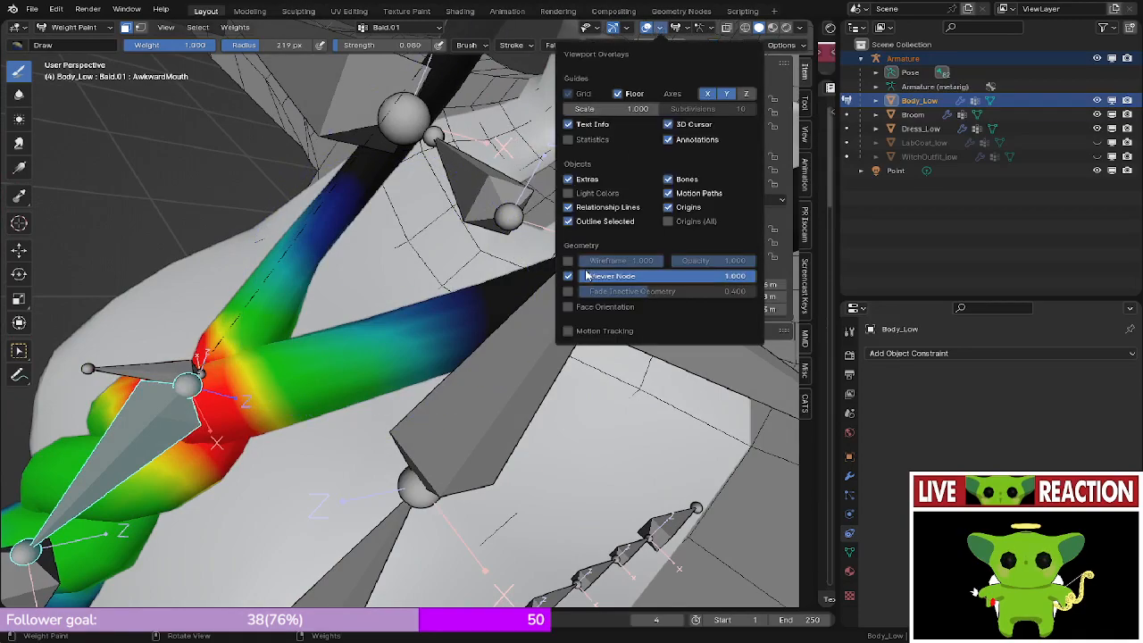
left_click(568, 261)
middle_click_drag(306, 384, 342, 311)
key("KP_3")
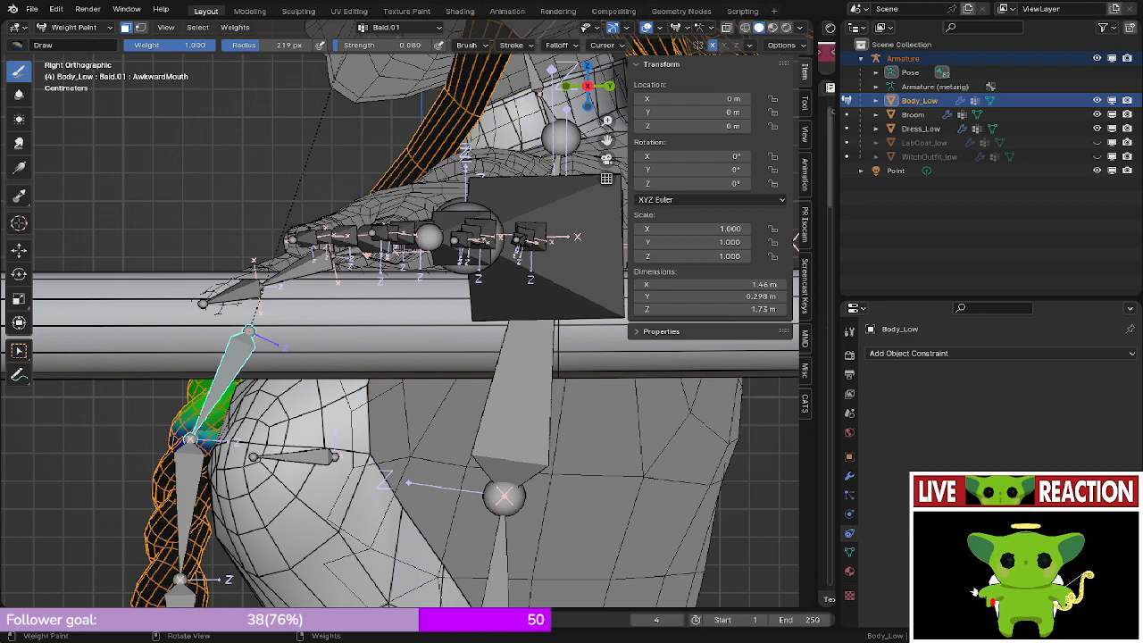
- Leave Weight Paint mode, select the Armature and enter its Edit Mode
middle_click_drag(384, 259, 536, 348)
key("ctrl+Tab")
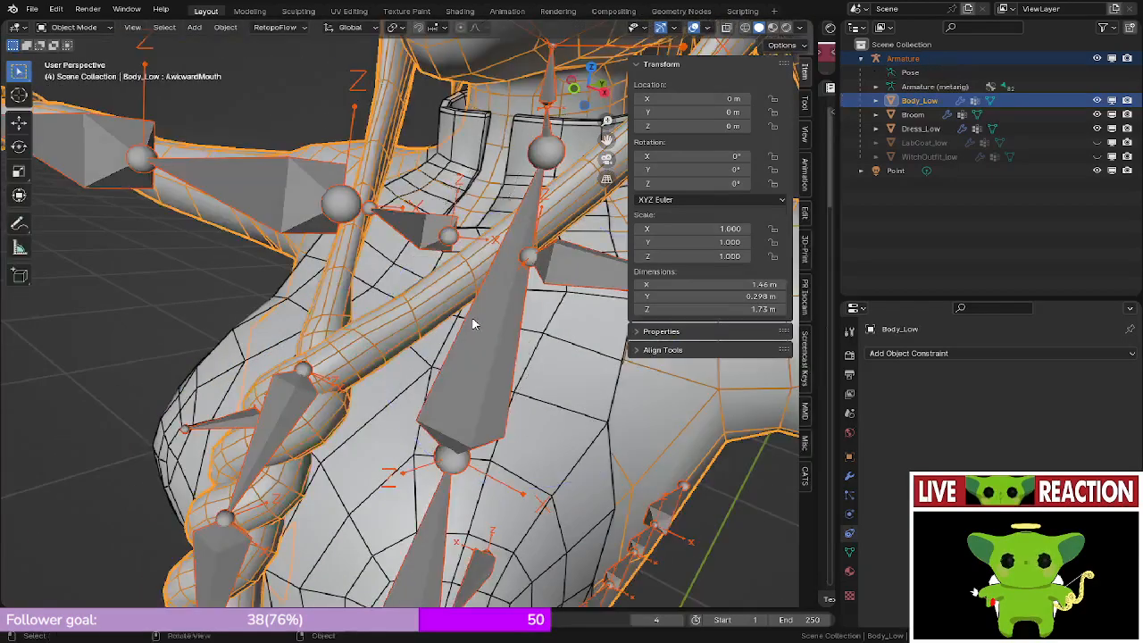
mouse_move(472, 318)
middle_mouse_down()
mouse_move(485, 336)
mouse_move(465, 322)
middle_mouse_up()
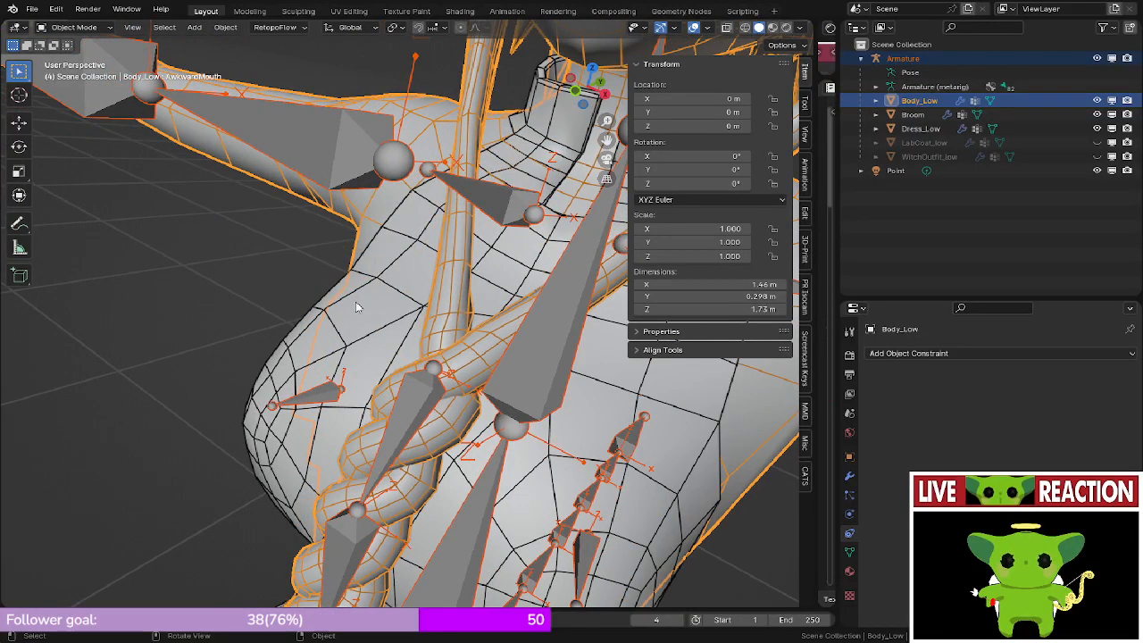
left_click(395, 390)
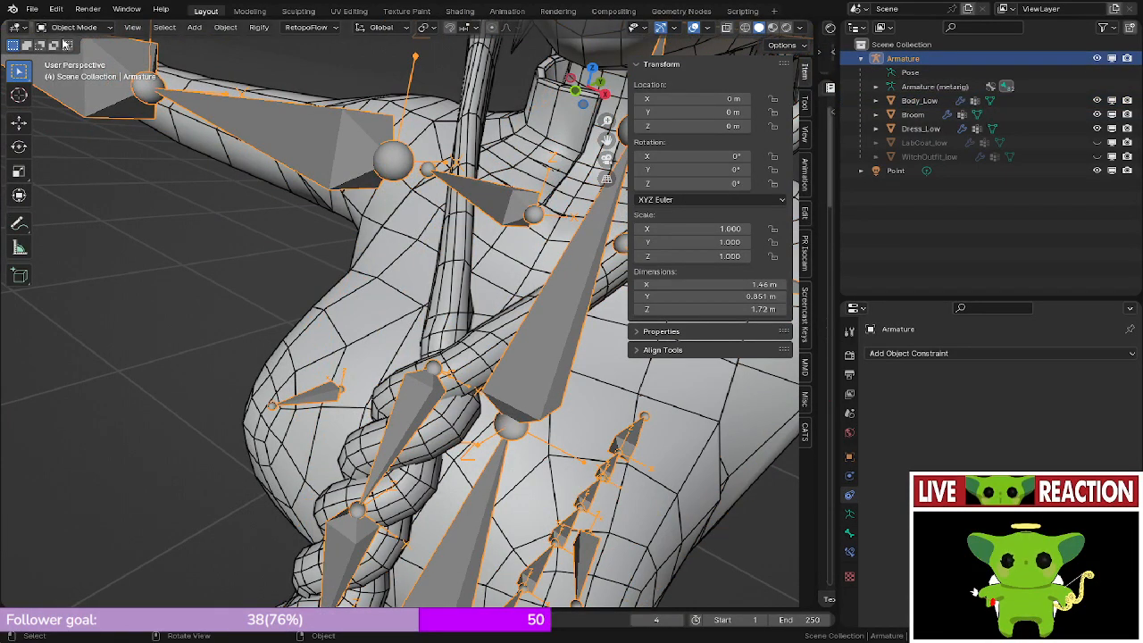
left_click(75, 28)
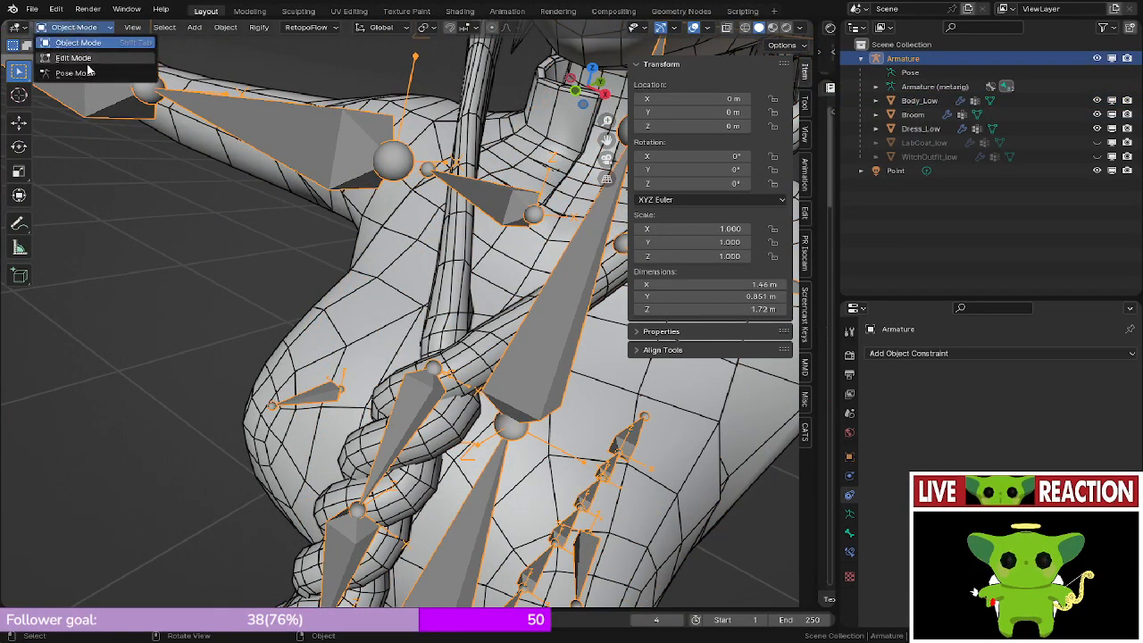
left_click(80, 58)
- Duplicate the Baid.01 bone in the right view and place the copy about 0.031 m along Y and 0.056 m higher
key("KP_3")
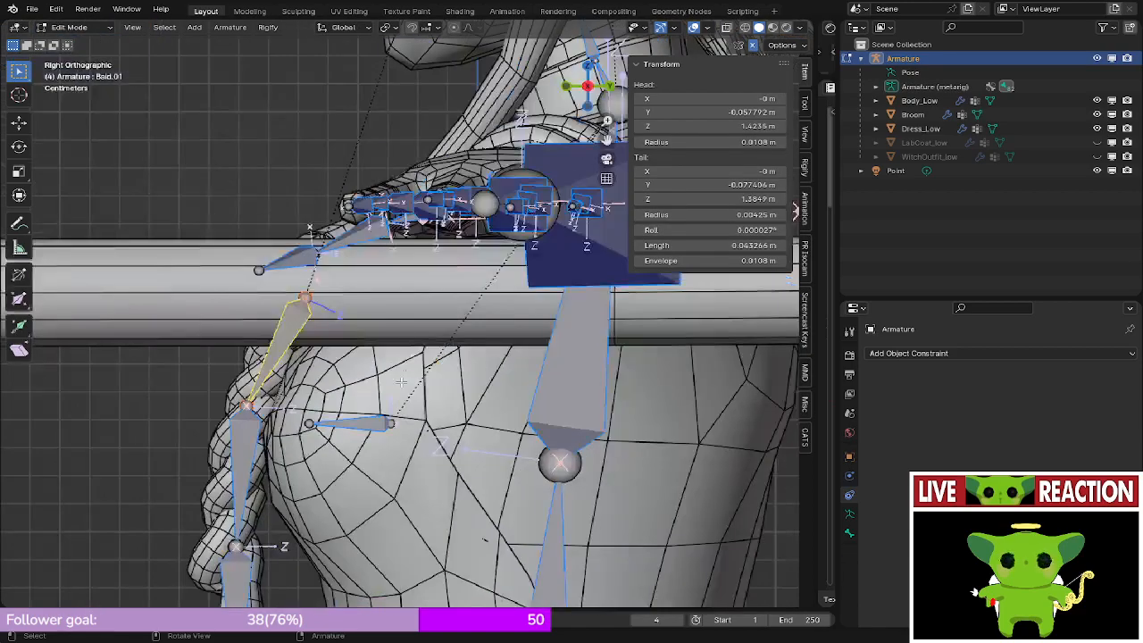
middle_click_drag(387, 316, 437, 361, "shift")
scroll(437, 361, "down", 2)
key("KP_3")
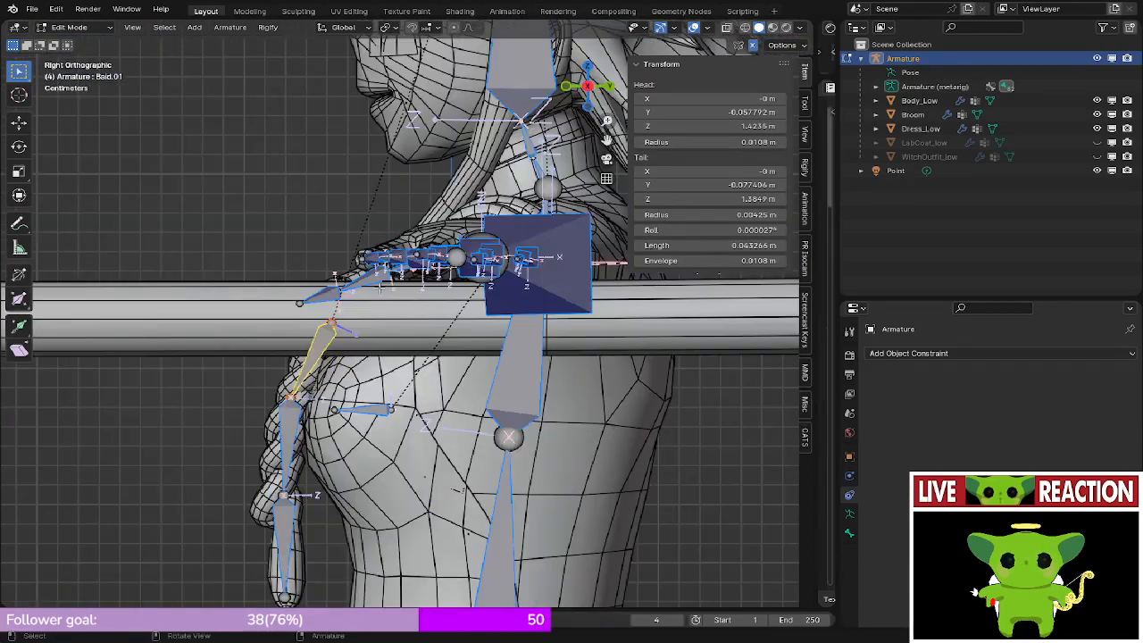
middle_click_drag(380, 288, 399, 300, "shift")
scroll(399, 300, "up", 3)
key("shift+d")
left_click(481, 189)
middle_click_drag(479, 200, 375, 330)
scroll(473, 259, "down", 3)
key("KP_3")
scroll(322, 380, "up", 1)
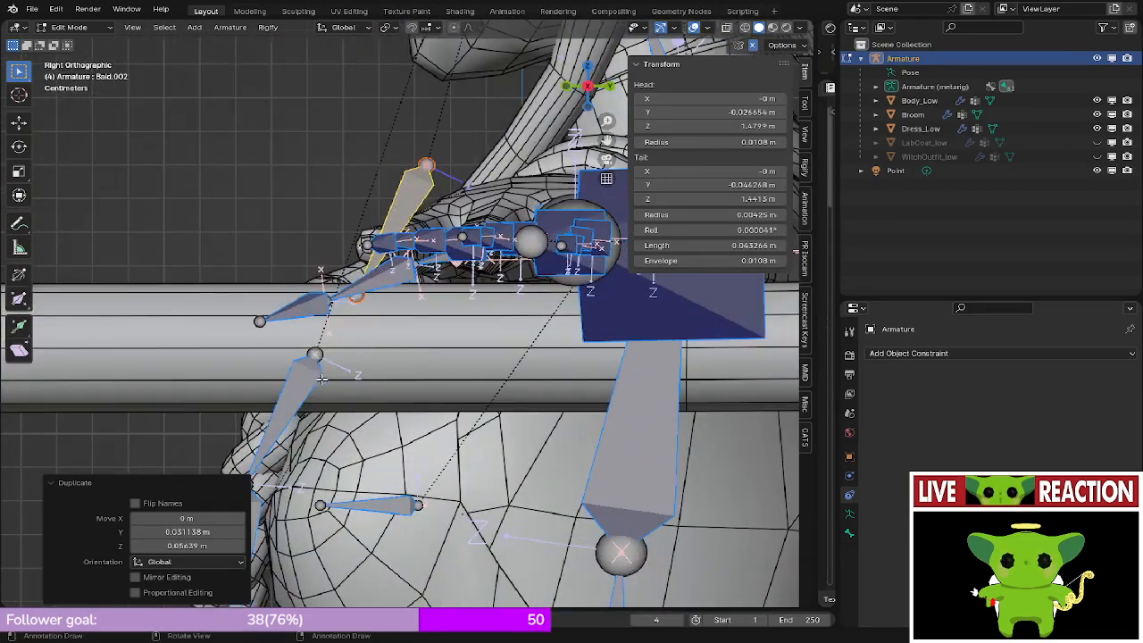
- Check the parent relations of the Baid.01 bone and of its duplicate above the braid
left_click(301, 378)
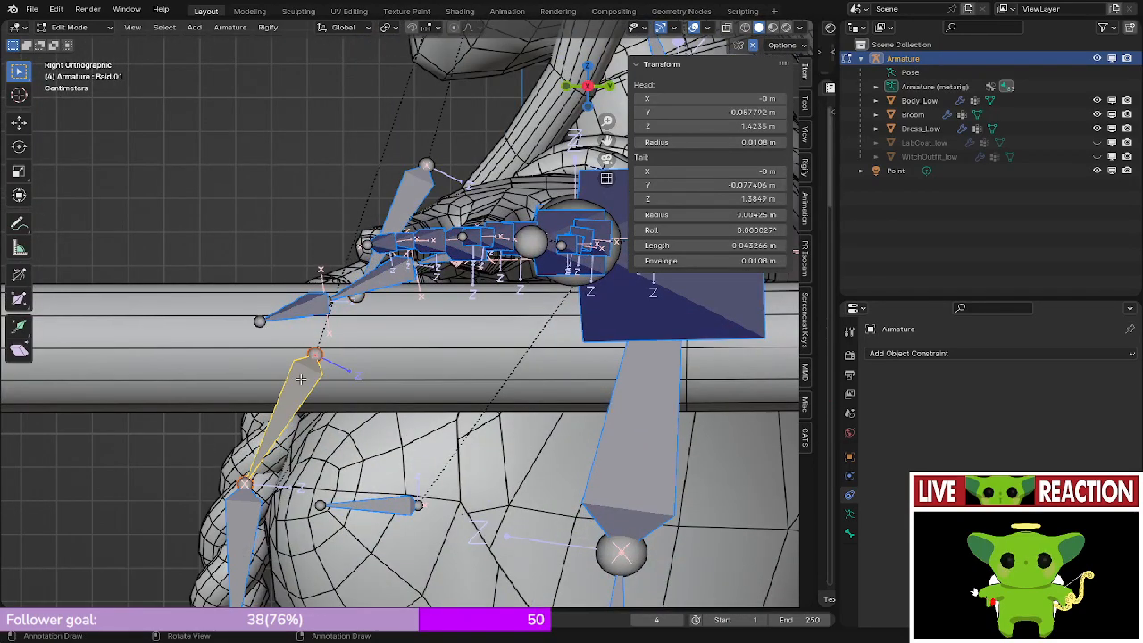
left_click(850, 533)
scroll(999, 411, "down", 4)
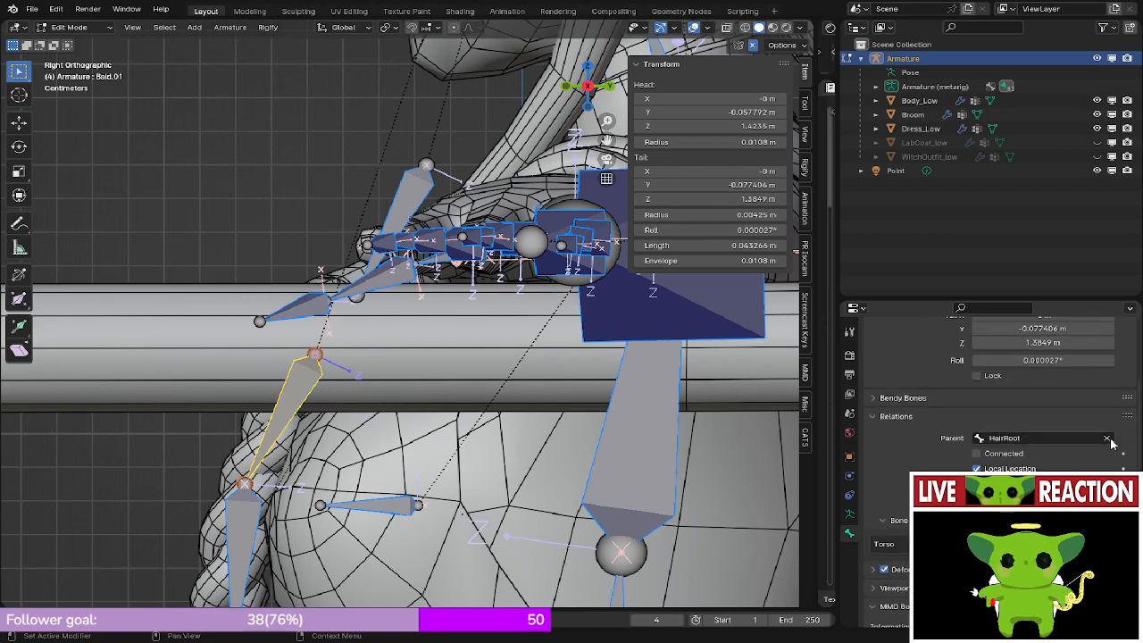
middle_click_drag(435, 268, 427, 313)
left_click(446, 286)
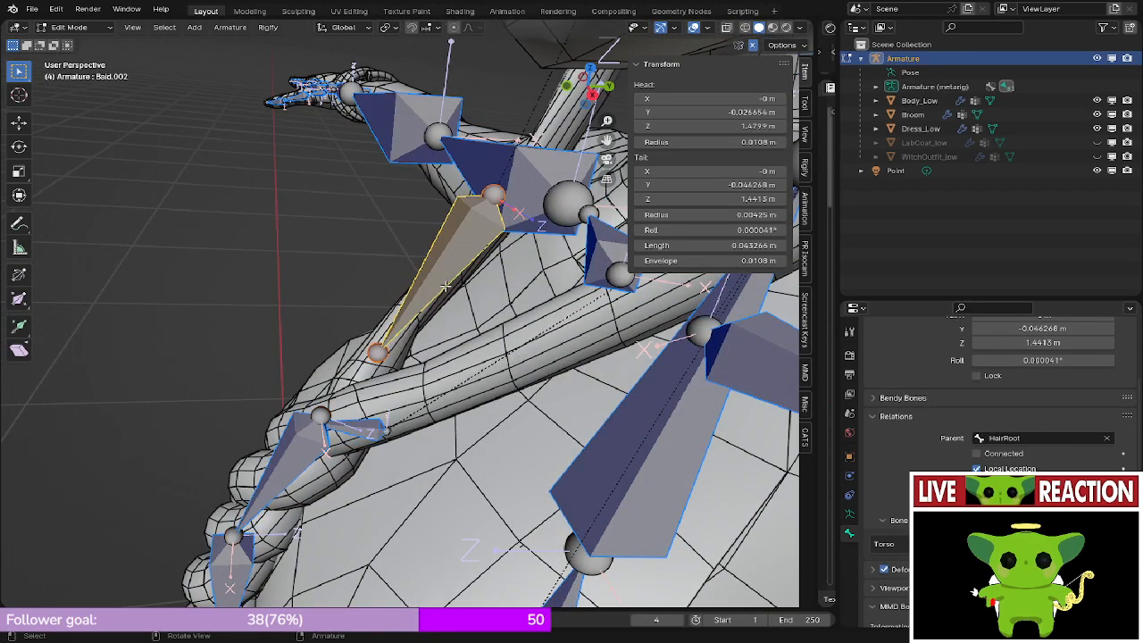
middle_click_drag(508, 330, 615, 322)
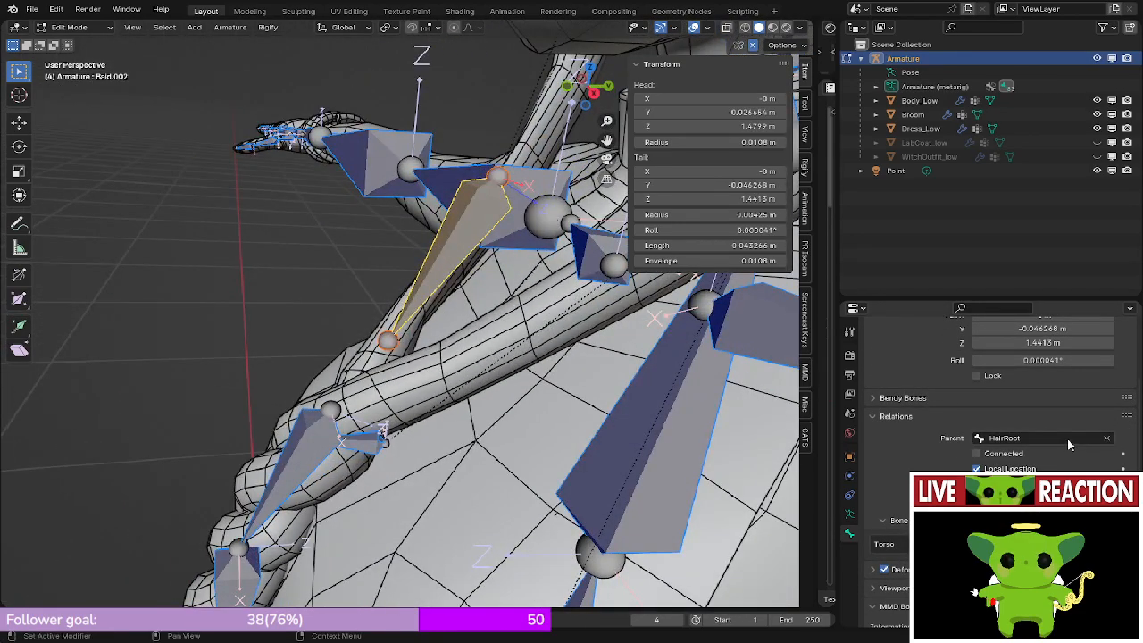
middle_click_drag(410, 340, 389, 352)
left_click(374, 353)
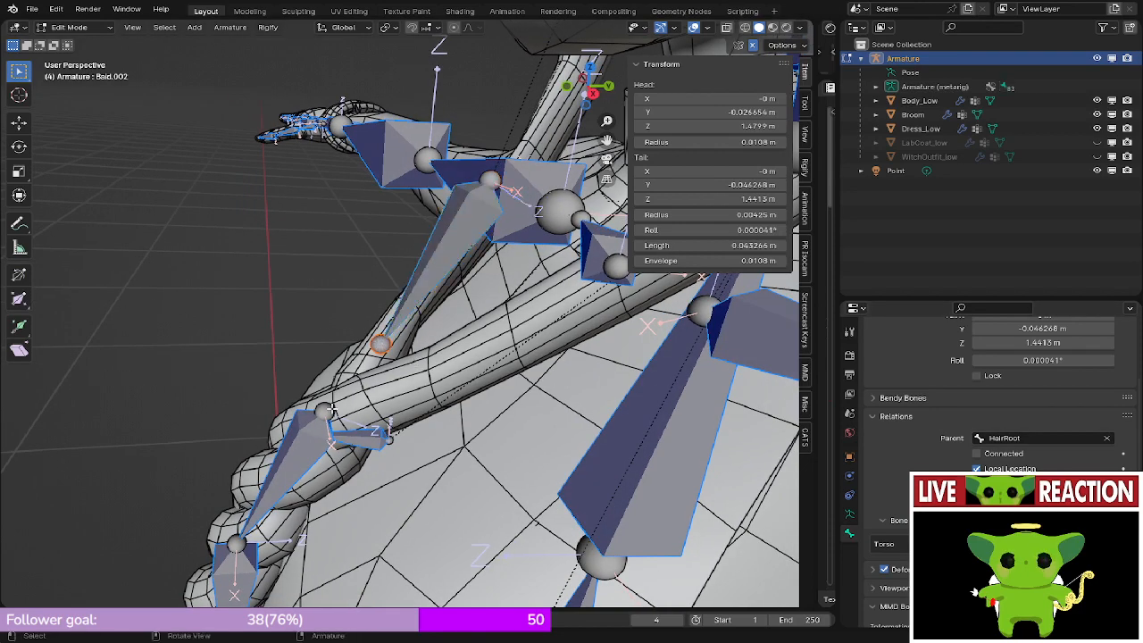
- Rename the duplicated bone above the braid as Baid.001
left_click(431, 251)
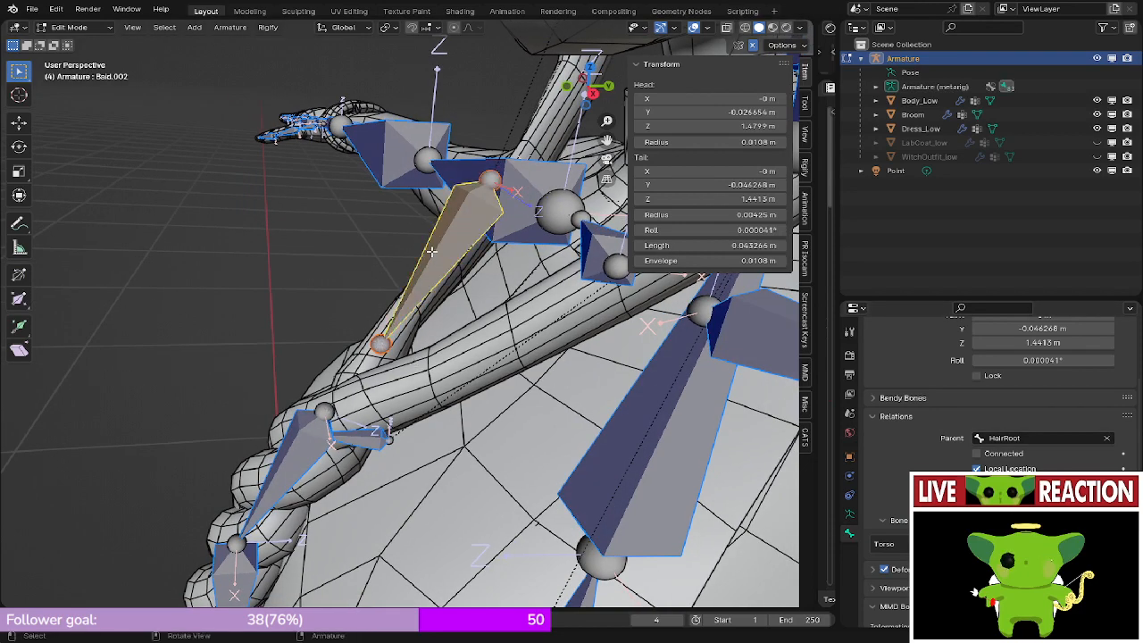
scroll(899, 412, "up", 5)
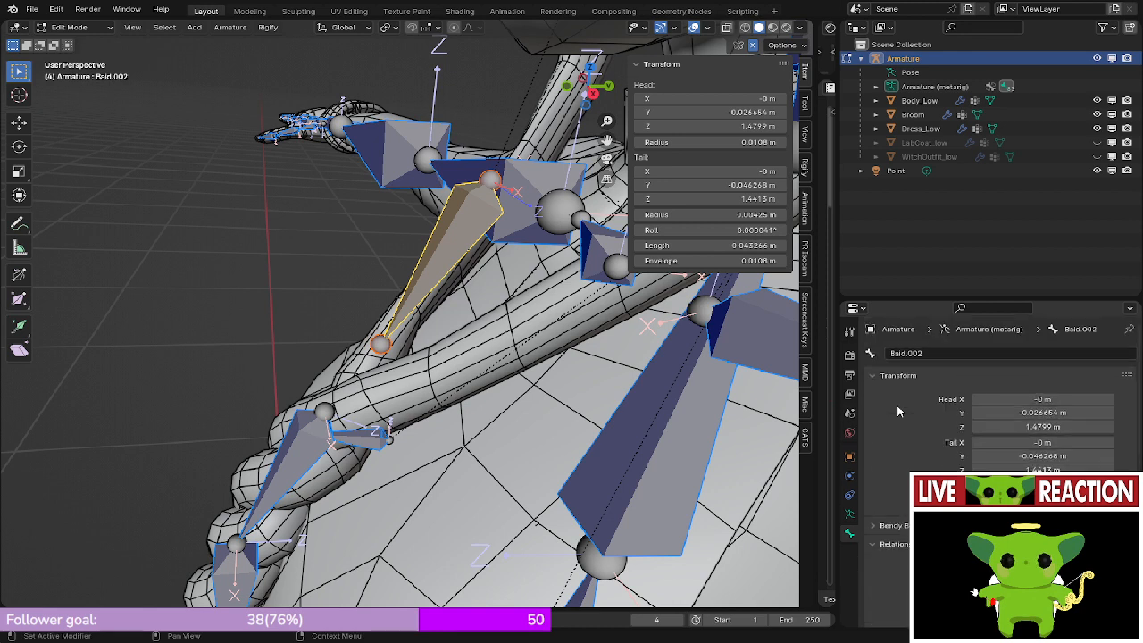
left_click(906, 353)
left_click_drag(906, 353, 934, 353)
key("Return")
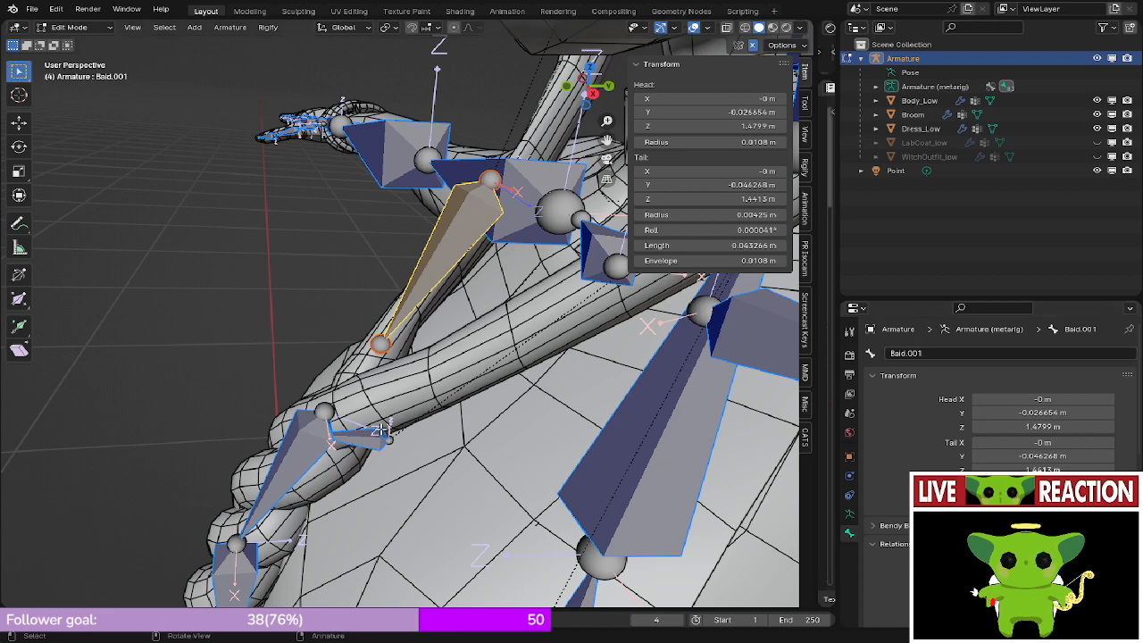
- Rename the original bone at the top of the braid as Baid.002
left_click(303, 443)
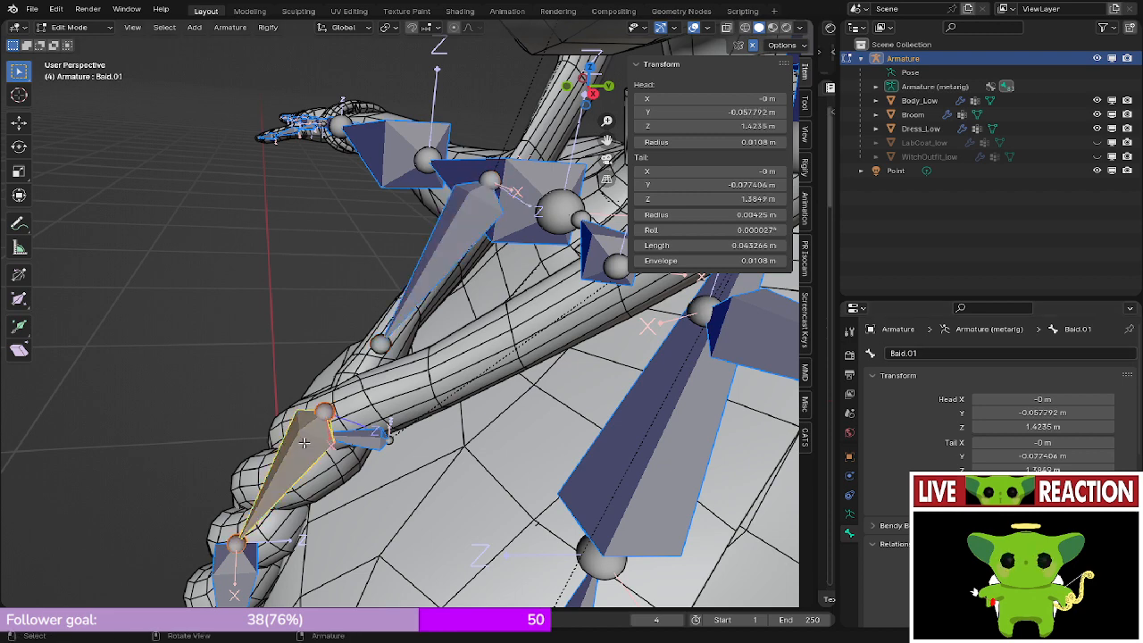
left_click(912, 354)
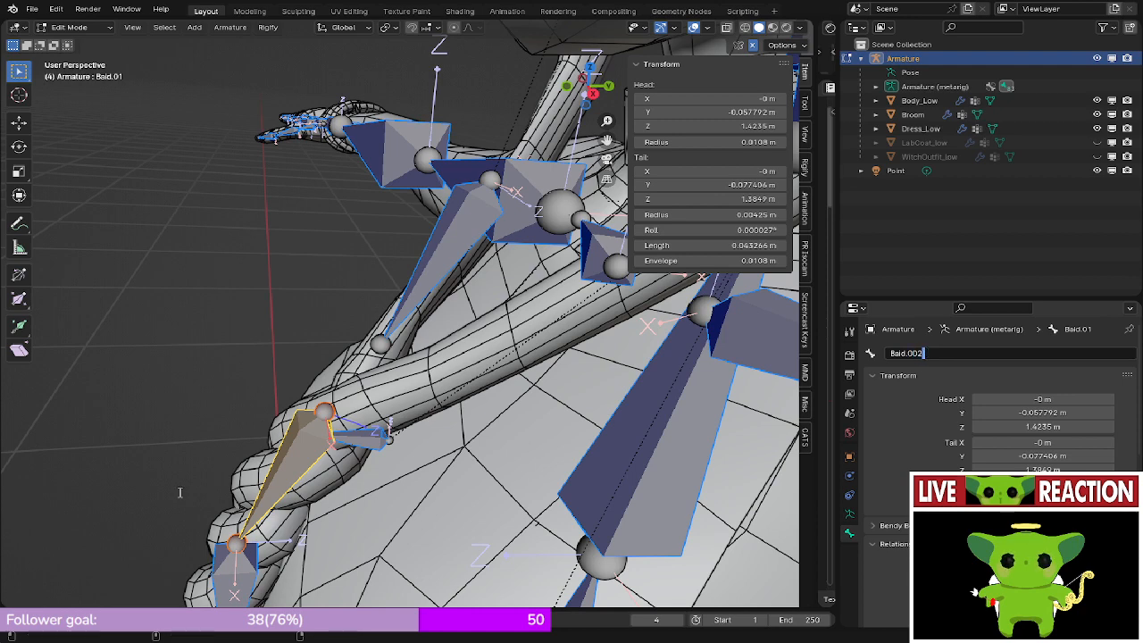
key("Return")
- Rename the braid bones Braid.02 and Braid.03 as Braid.003 and Braid.004
middle_click_drag(214, 486, 291, 352, "shift")
left_click(319, 459)
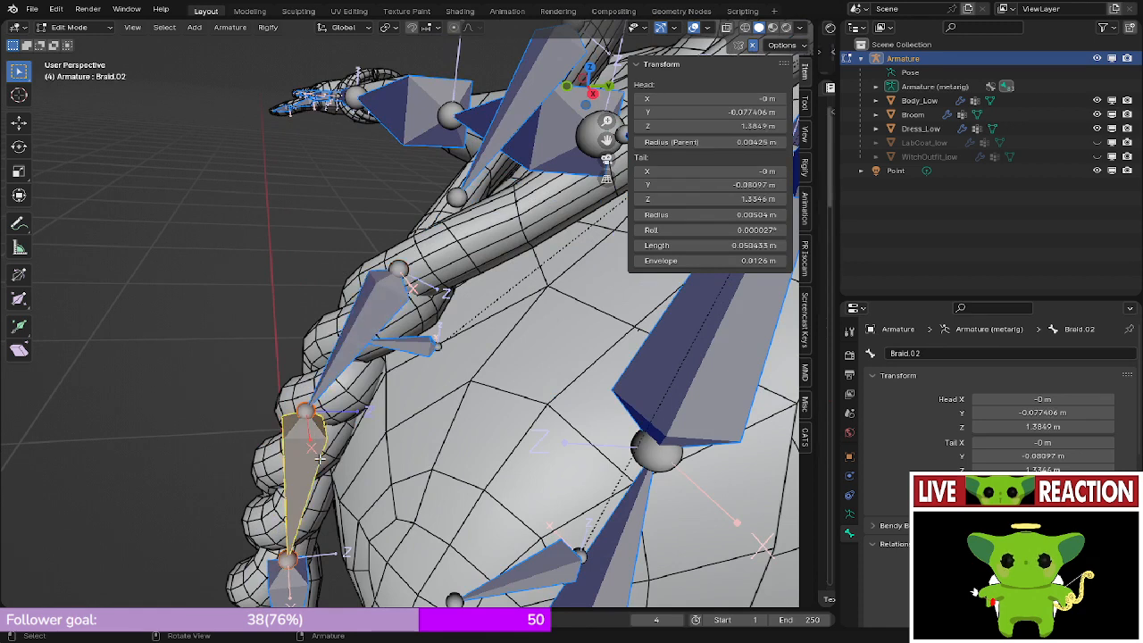
double_click(981, 353)
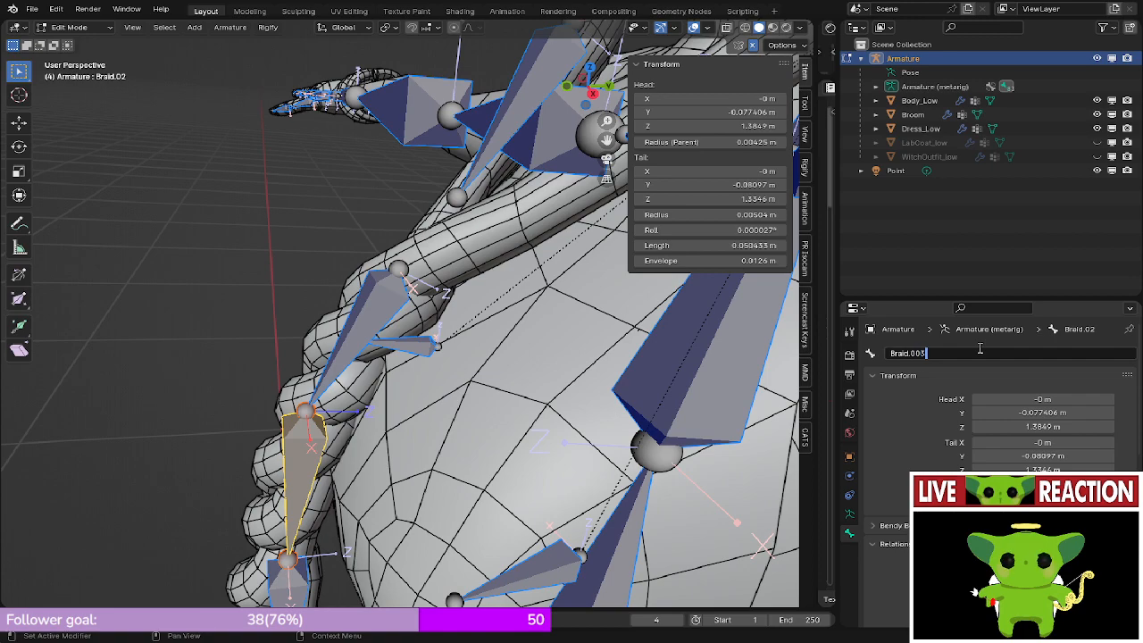
middle_click_drag(292, 465, 293, 446)
left_click(293, 446)
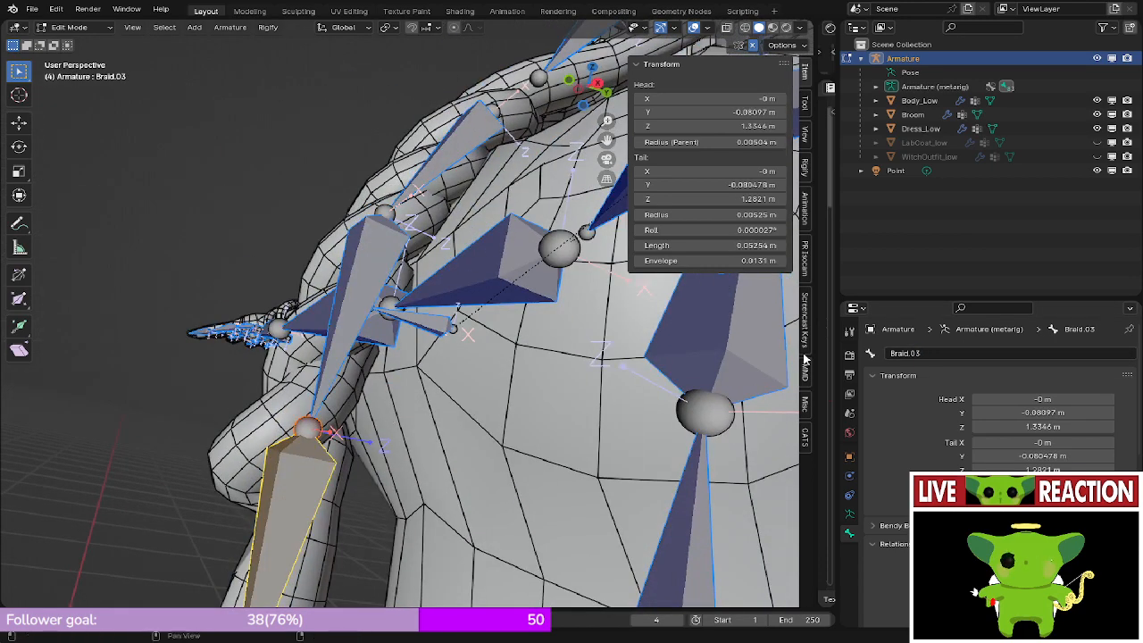
double_click(927, 354)
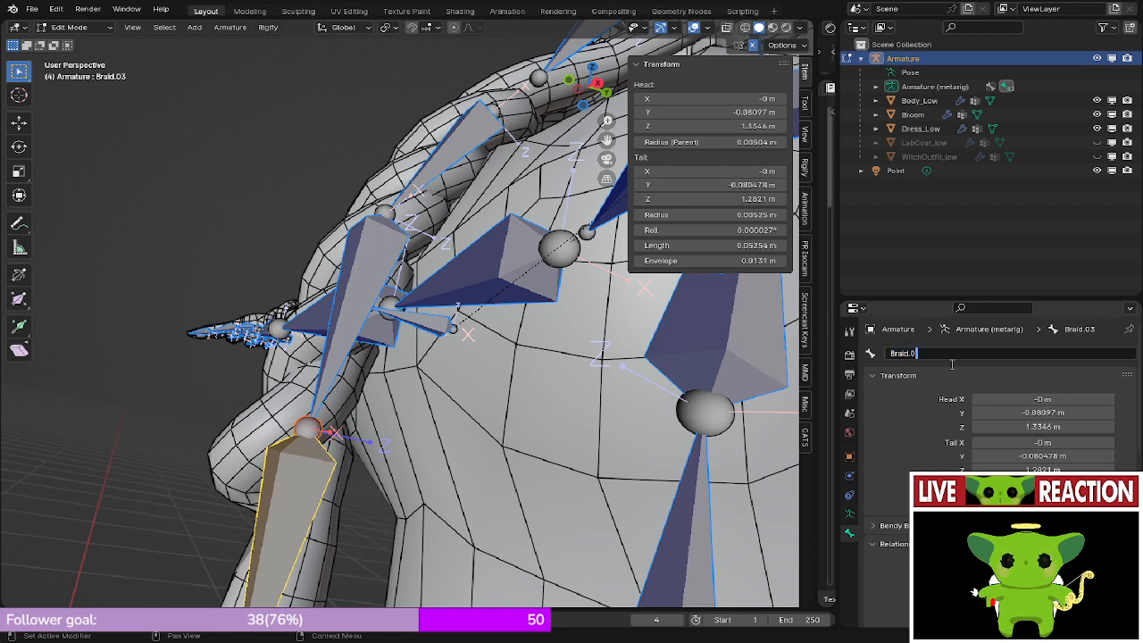
key("Return")
- Try to parent the Baid.001 bone to Baid.002 with the Connected option
middle_click_drag(535, 224, 488, 200)
scroll(520, 301, "up", 3)
left_click(460, 284)
left_click(479, 230)
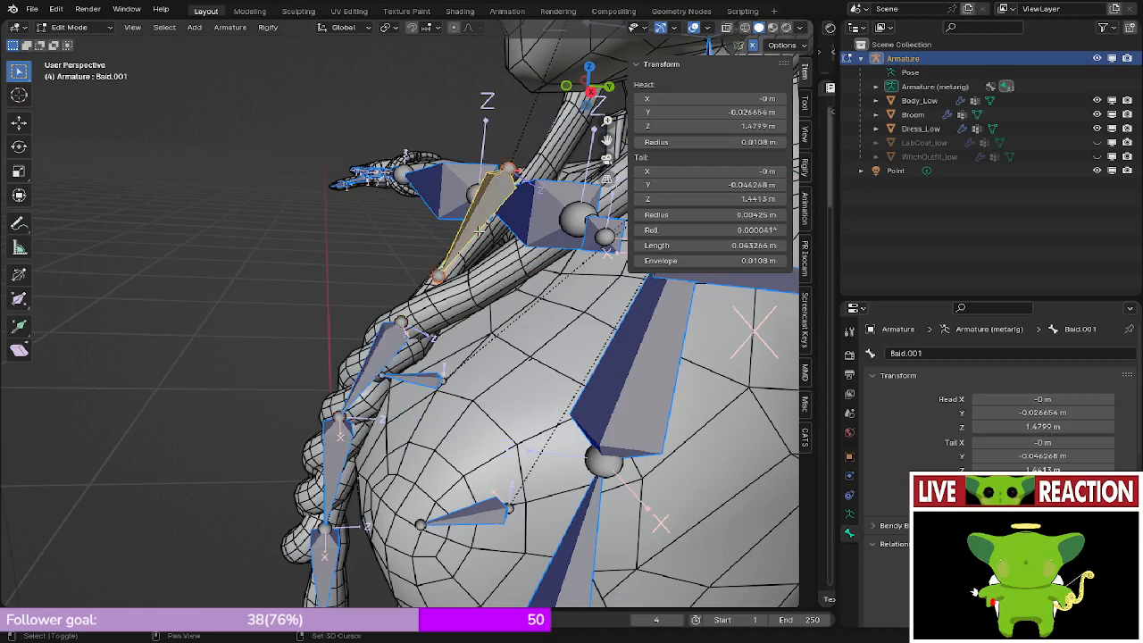
key("ctrl+z")
right_click(379, 353)
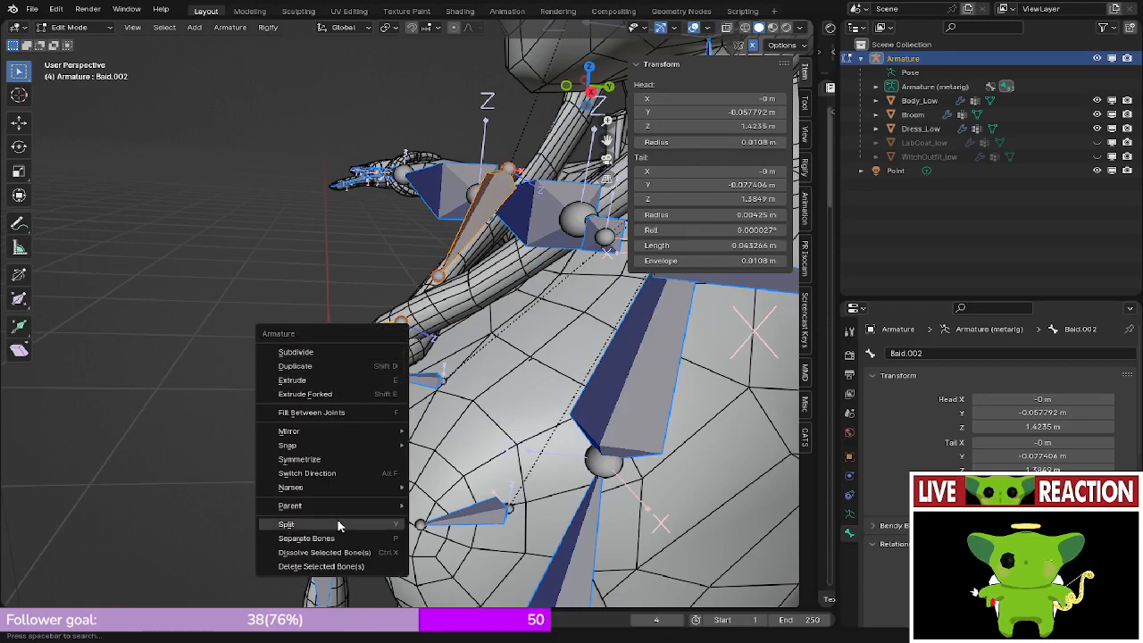
mouse_move(342, 507)
left_click(434, 506)
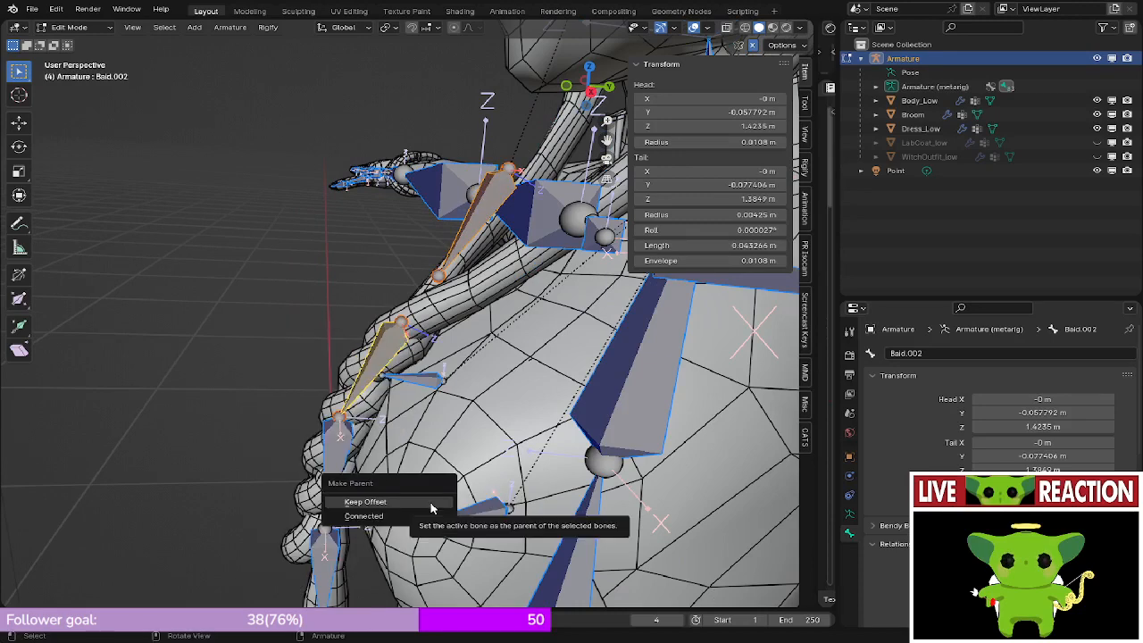
left_click(424, 519)
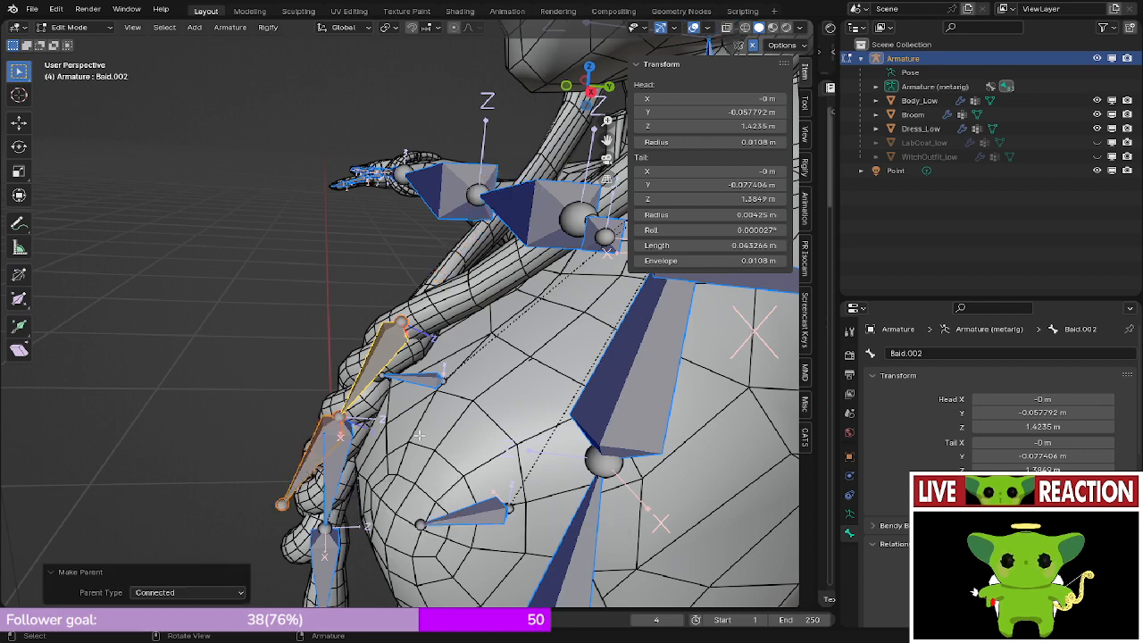
middle_click_drag(424, 500, 421, 375)
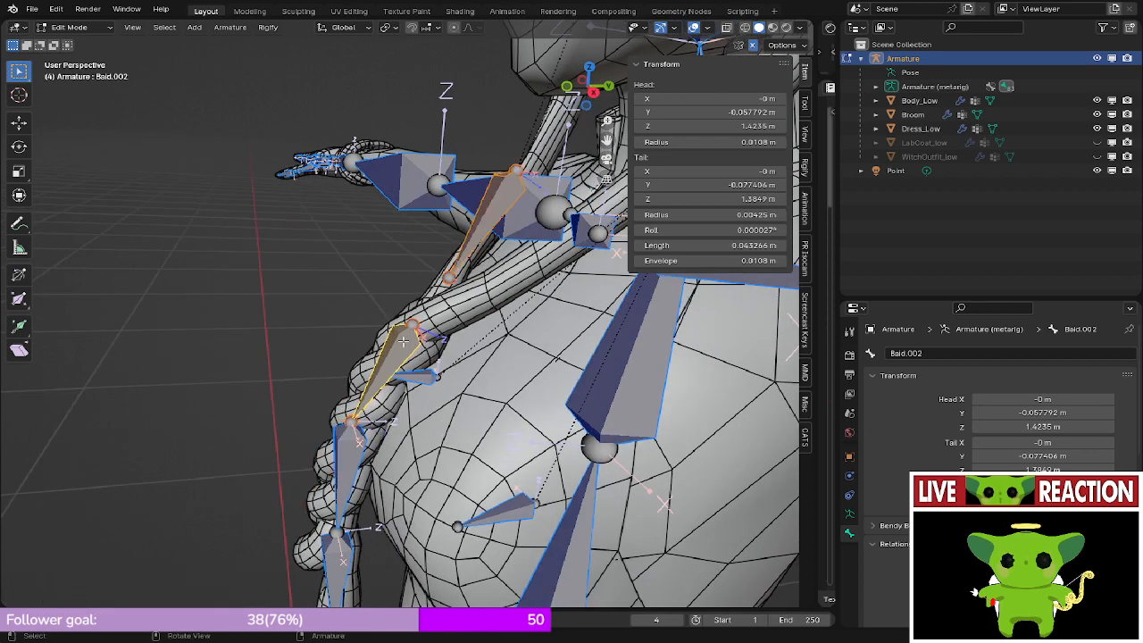
- Try to parent Baid.002 to the Baid.001 bone above it as Connected, and undo the result
left_click(474, 242)
right_click(429, 287)
mouse_move(428, 294)
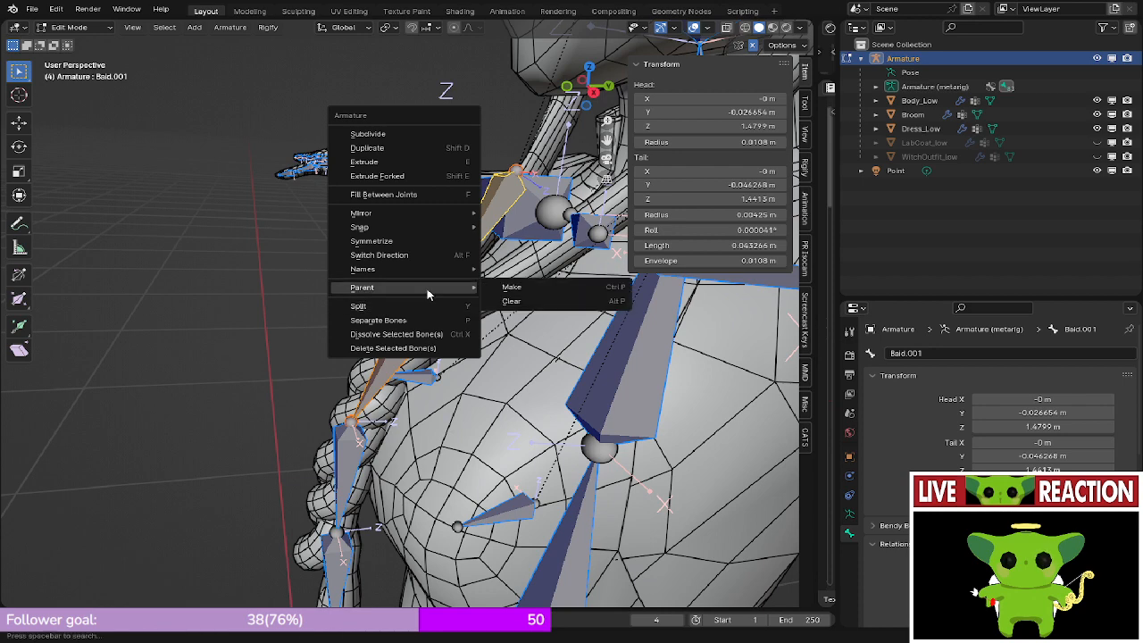
left_click(537, 289)
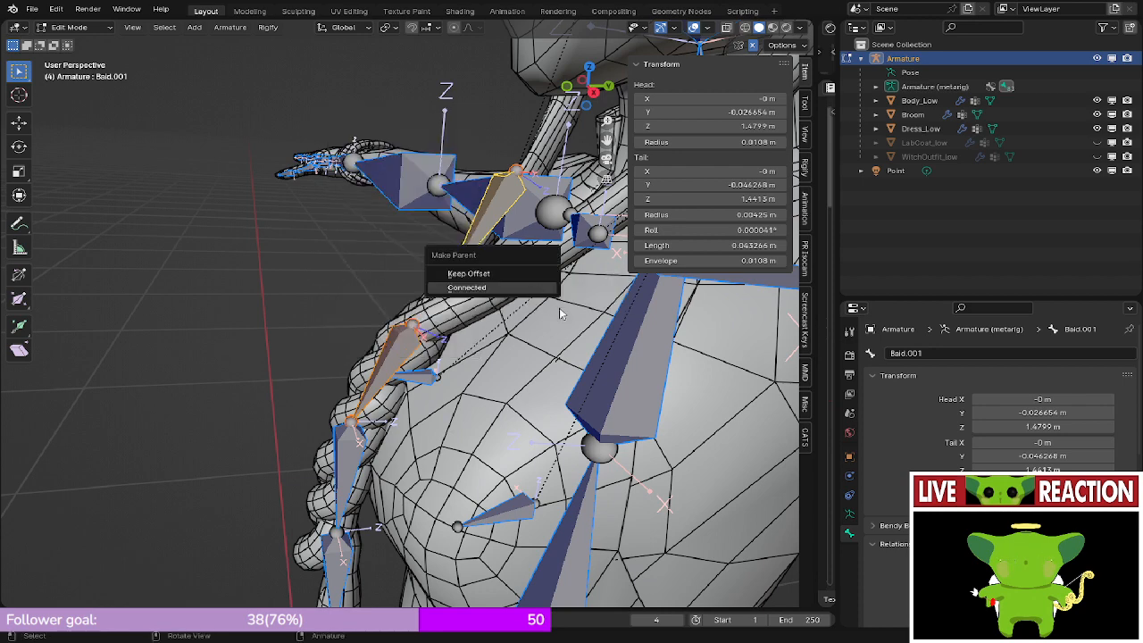
left_click(516, 291)
middle_click_drag(481, 354, 437, 334)
key("ctrl+z")
- Place the 3D cursor at the head of Baid.002 and snap the tail of Baid.001 onto it
left_click(426, 342)
key("shift+s")
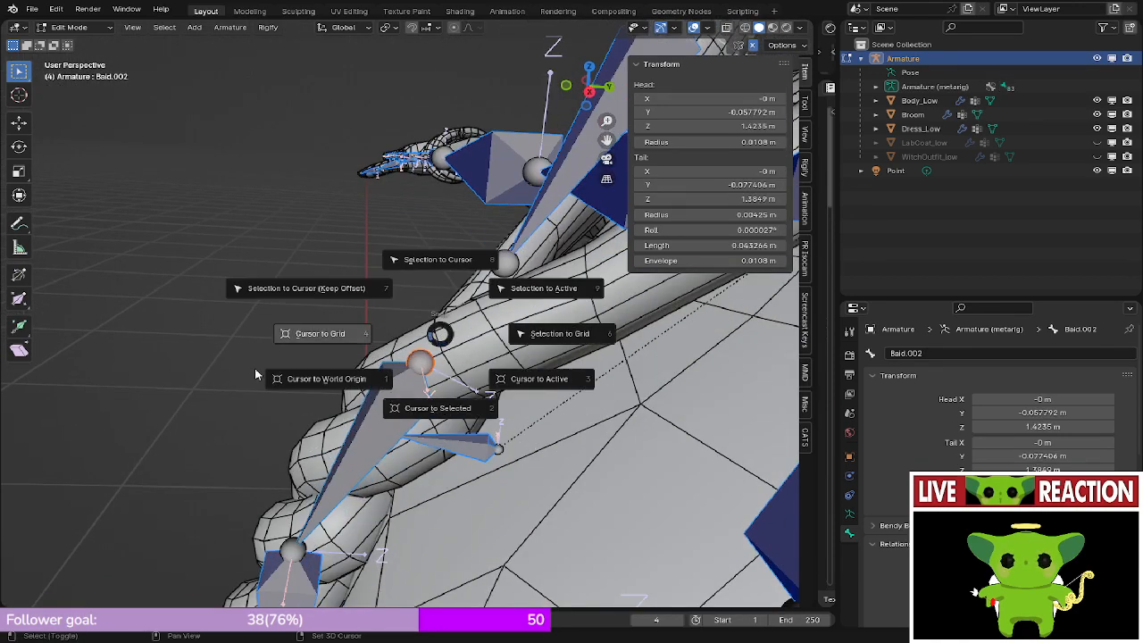
left_click(440, 417)
middle_click_drag(440, 417, 495, 278)
left_click(517, 271)
key("shift+s")
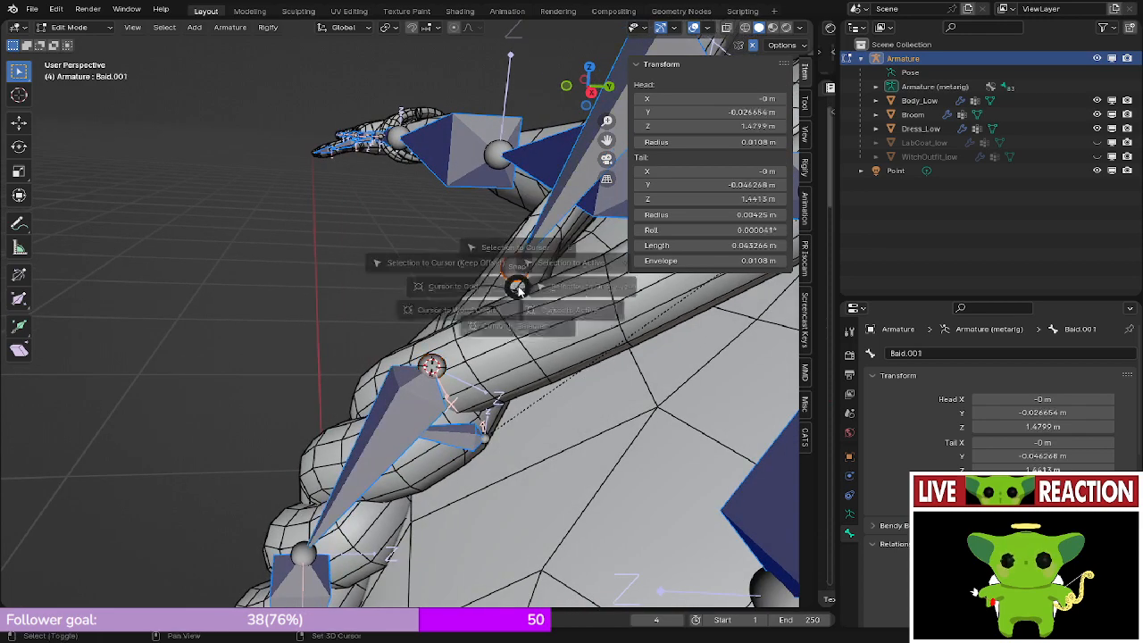
left_click(440, 231)
middle_click_drag(440, 231, 432, 369)
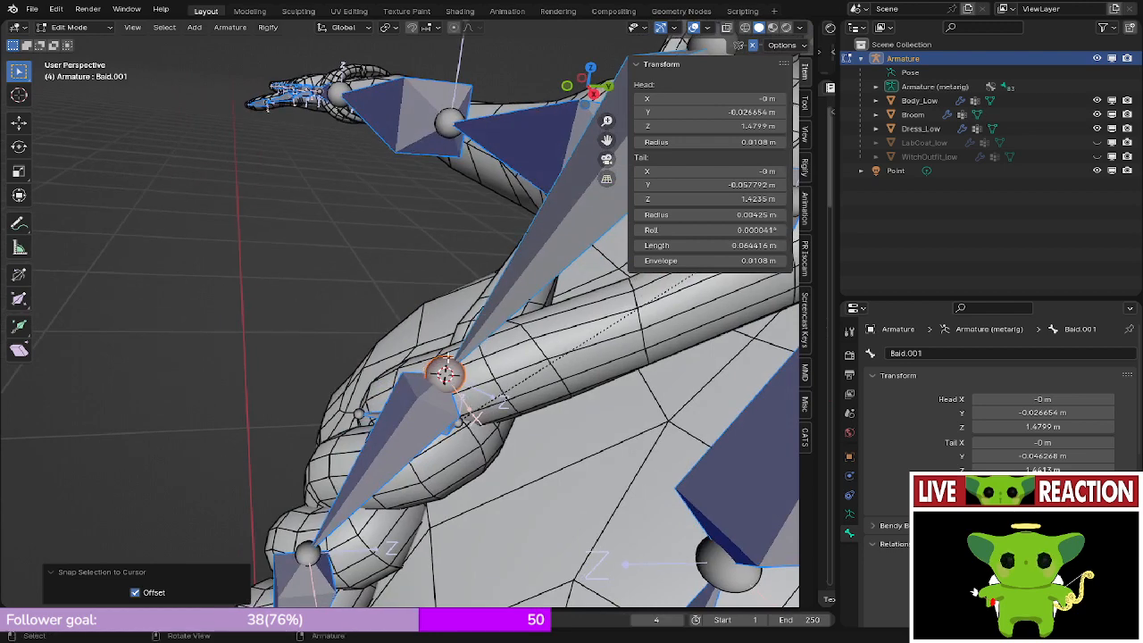
- Parent Baid.002 to Baid.001 with the Connected option
left_click(413, 417)
left_click(528, 274, "shift")
right_click(527, 274)
mouse_move(529, 279)
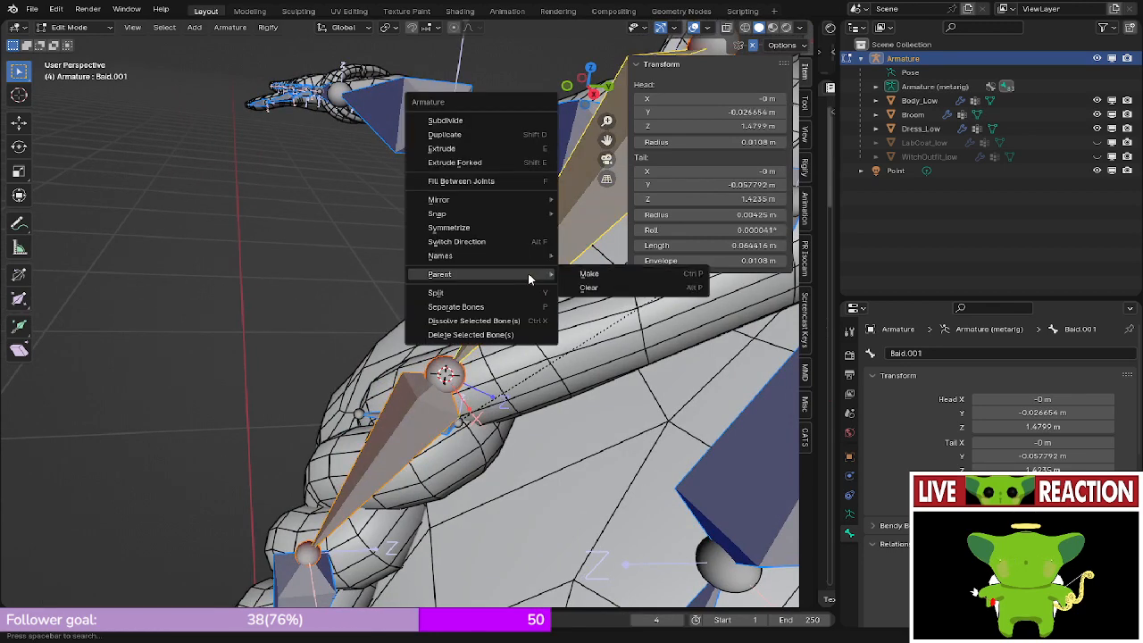
left_click(580, 274)
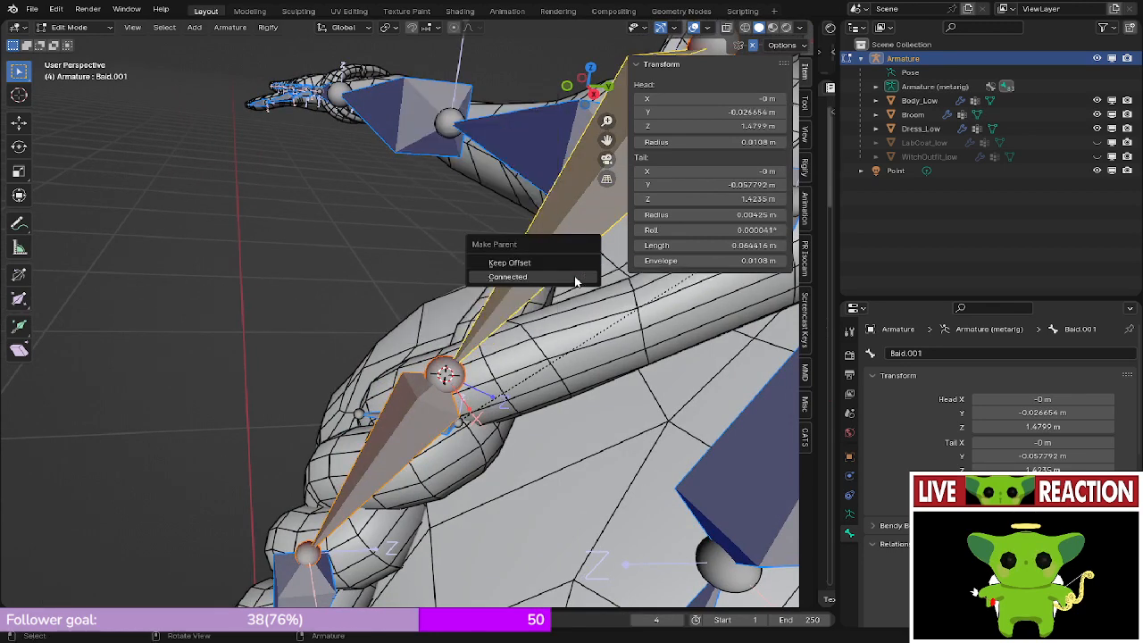
left_click(528, 278)
- Move the head joint of Baid.001 up and back toward the neck in the right view
scroll(528, 278, "down", 2)
middle_click_drag(527, 278, 443, 333)
key("KP_3")
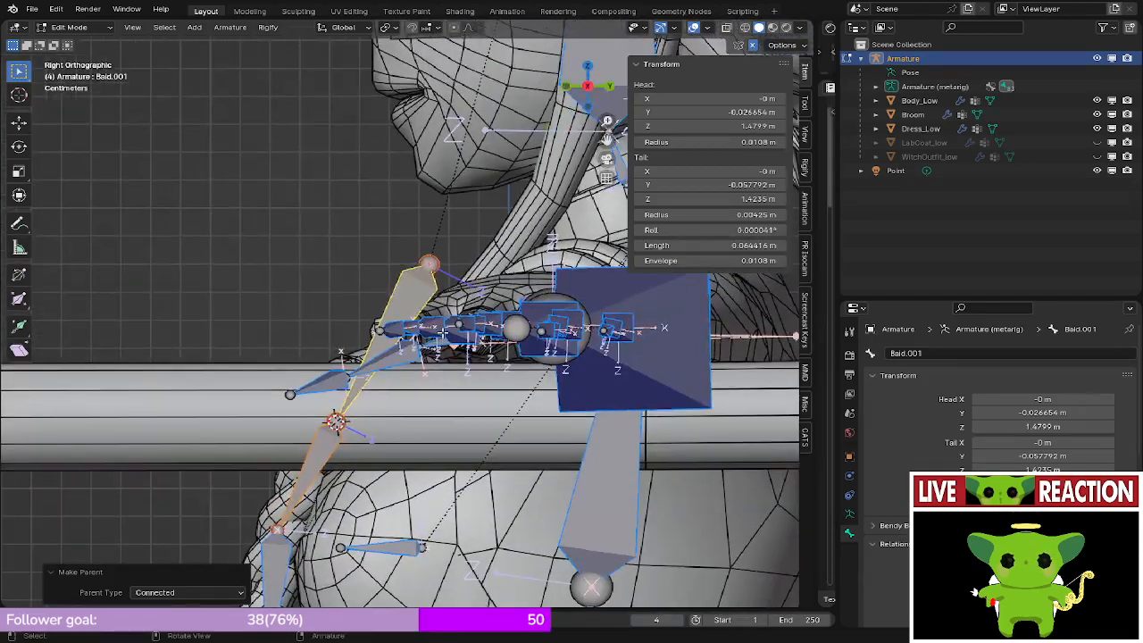
scroll(443, 333, "up", 3)
left_click(445, 231)
left_click(446, 225)
middle_click_drag(446, 225, 377, 330, "shift")
scroll(380, 327, "down", 2)
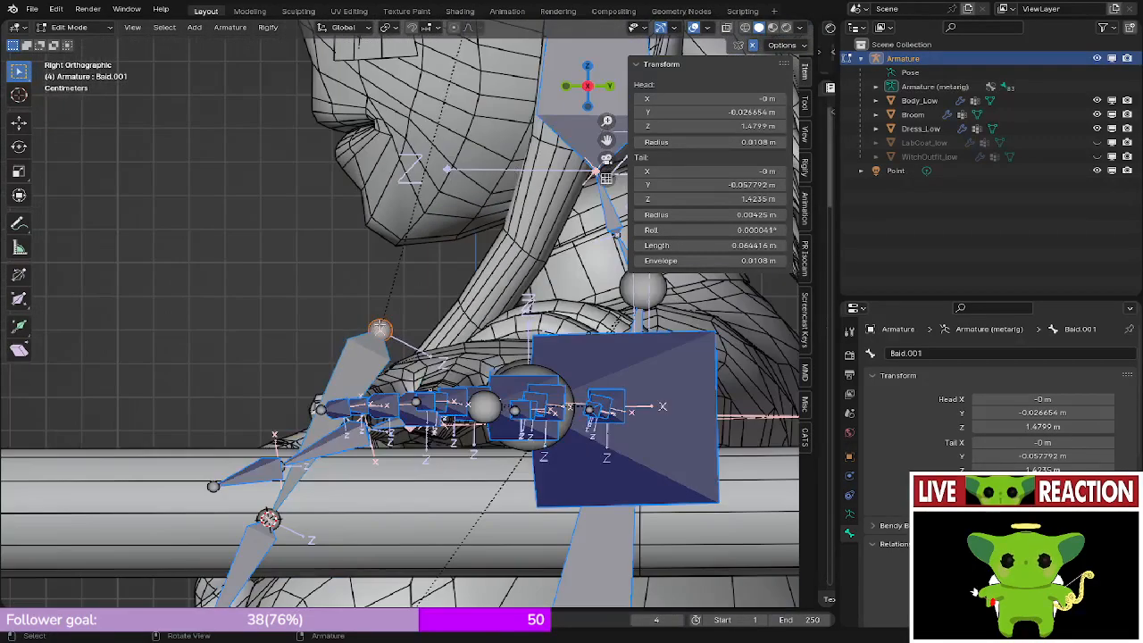
key("g")
left_click(462, 301)
- Refine the head joint of Baid.001 near the neck to about Y 0.014 m and Z 1.503 m in the right view
middle_click_drag(267, 315, 632, 329)
key("KP_3")
mouse_move(572, 295)
middle_mouse_down("shift")
mouse_move(437, 385)
mouse_move(313, 360)
middle_mouse_up("shift")
key("g")
left_click(551, 302)
key("KP_3")
middle_click_drag(397, 330, 394, 377, "shift")
key("z")
key("g")
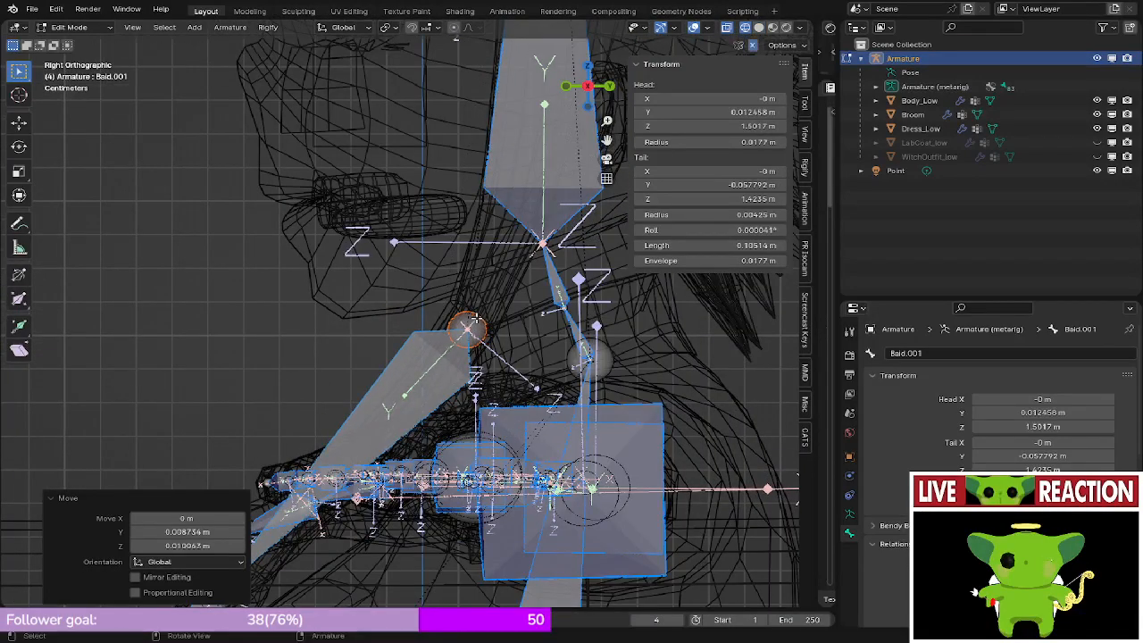
left_click(473, 317)
- Restore solid shading and examine how Baid.001 sits between the neck and the braid strands from several angles
key("shift+z")
key("KP_1")
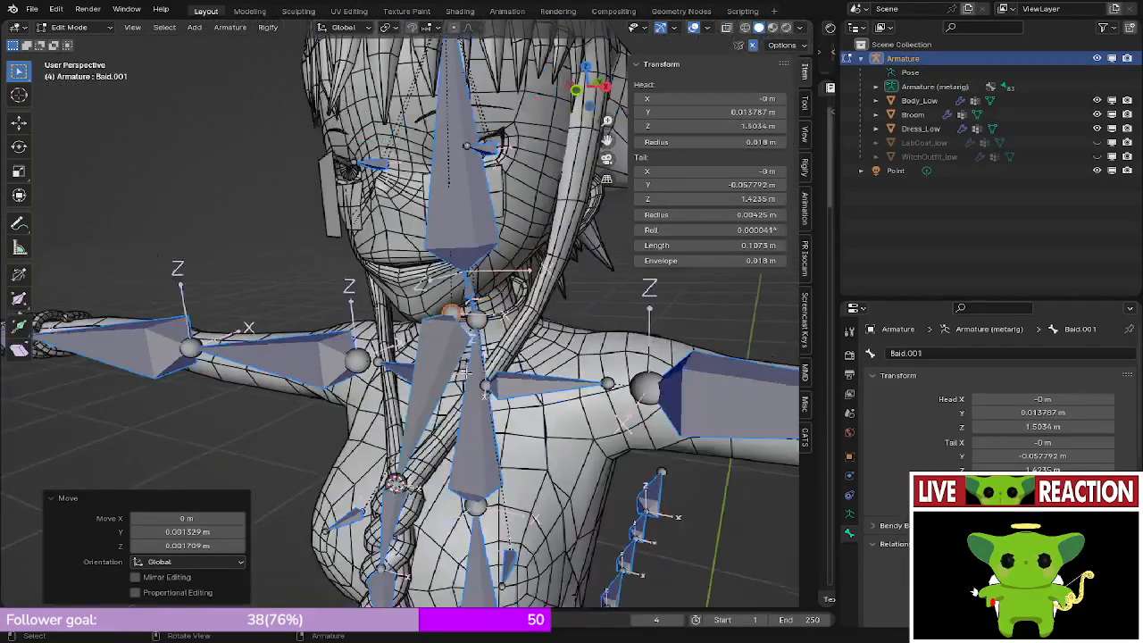
middle_click_drag(468, 372, 425, 363)
scroll(473, 365, "up", 3)
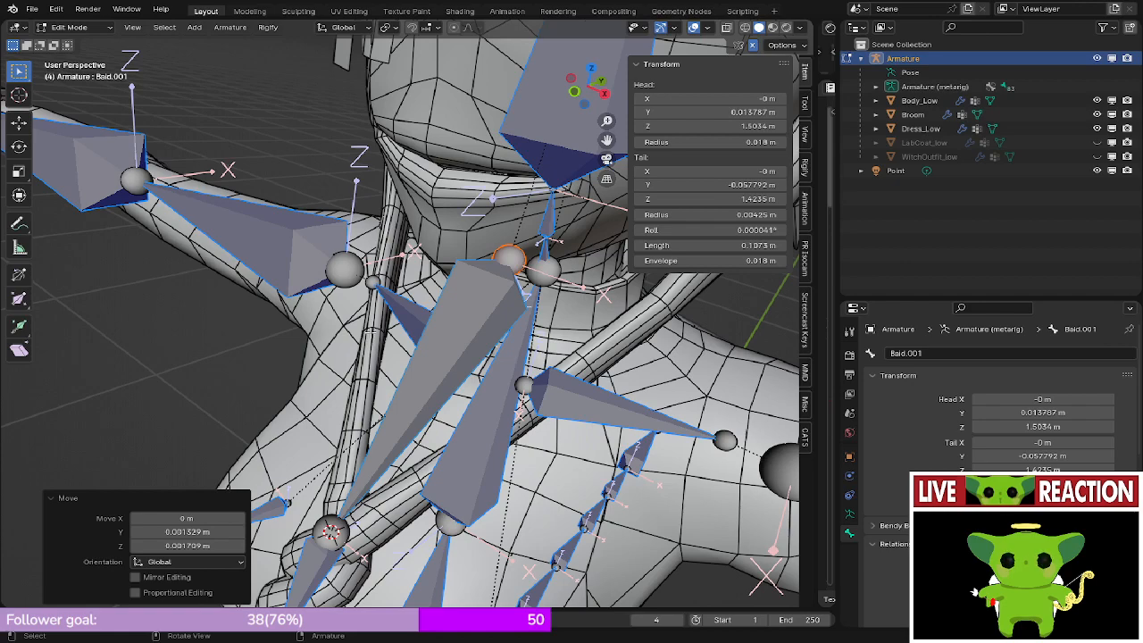
middle_click_drag(384, 347, 414, 284)
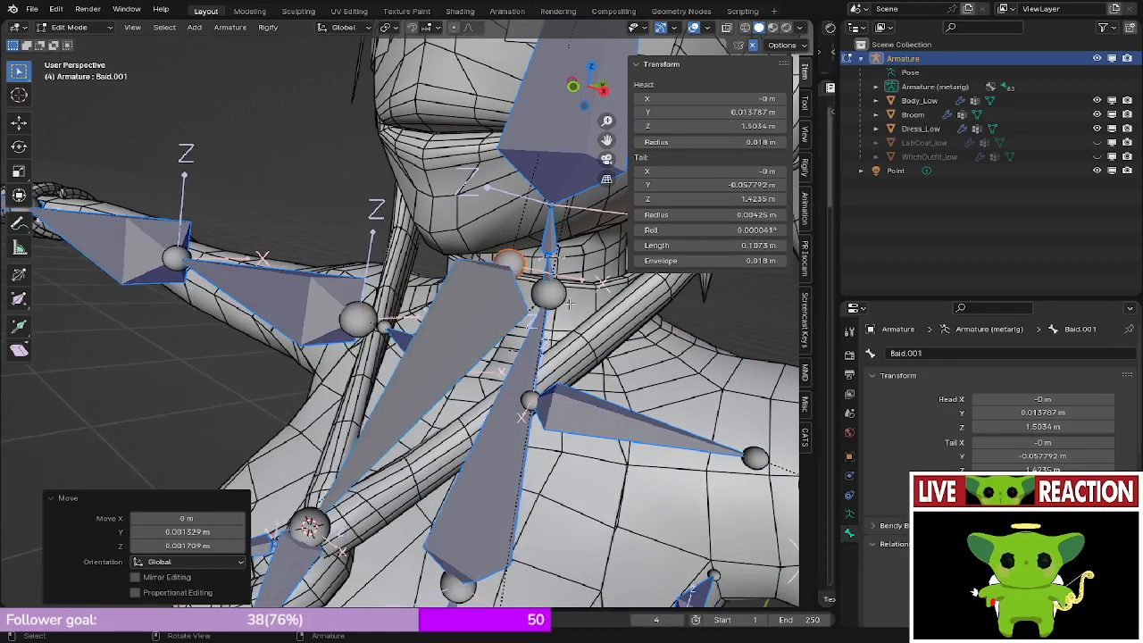
middle_click_drag(570, 305, 402, 357, "shift")
middle_click_drag(214, 288, 312, 354)
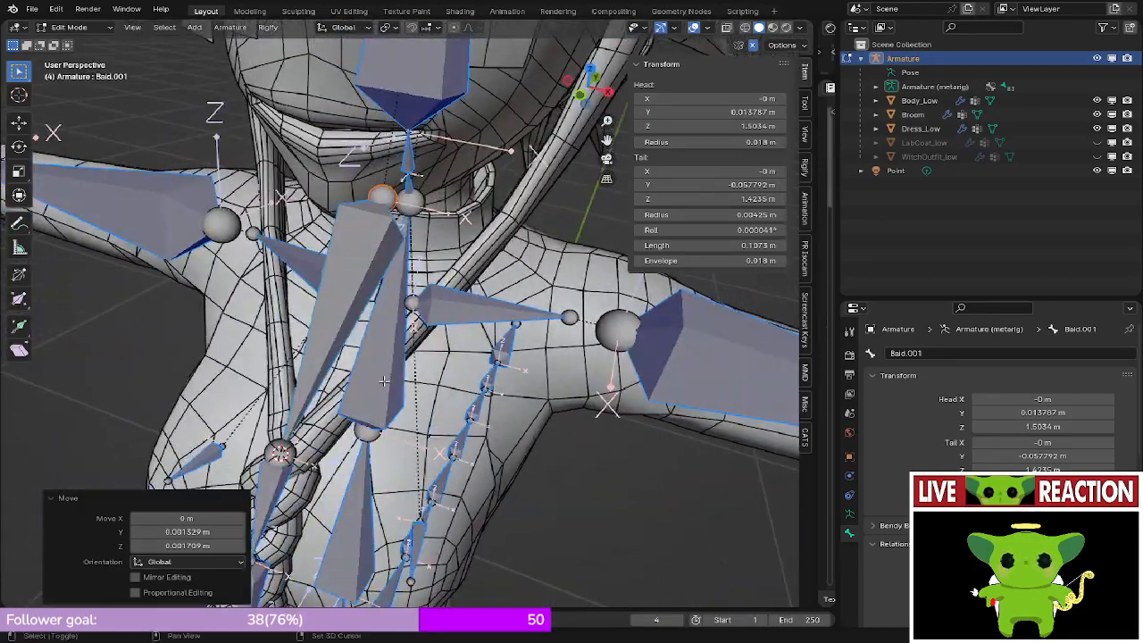
- Leave armature editing, add Body_Low to the selection as the active object, and switch it to Weight Paint mode
key("Tab")
middle_click_drag(384, 381, 264, 360)
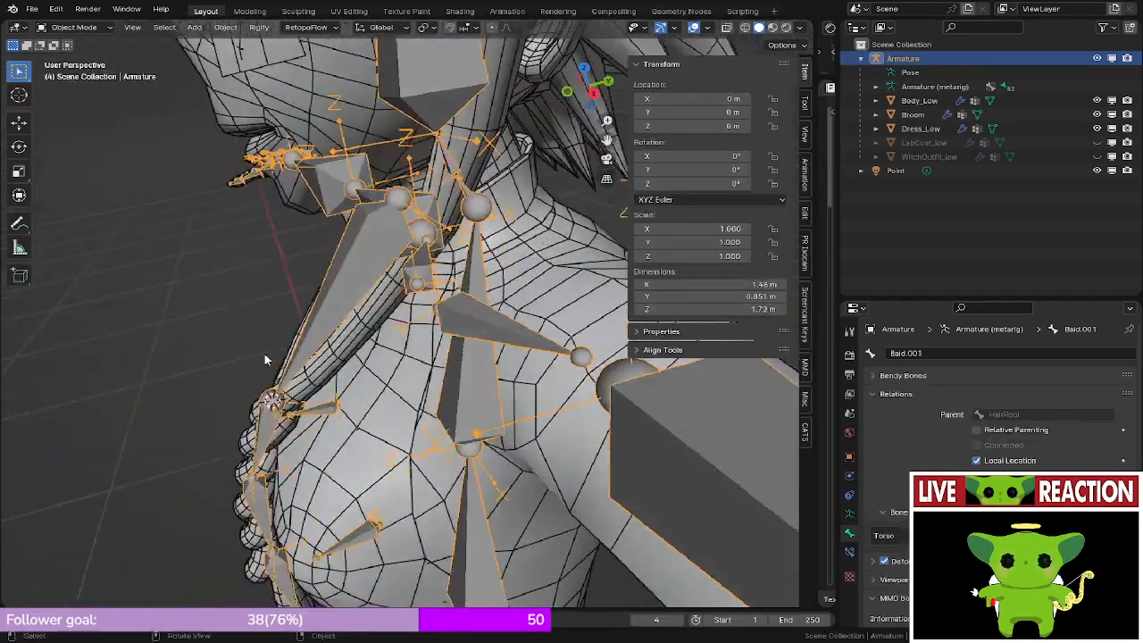
key("KP_3")
scroll(348, 280, "up", 1)
middle_click_drag(348, 280, 361, 239)
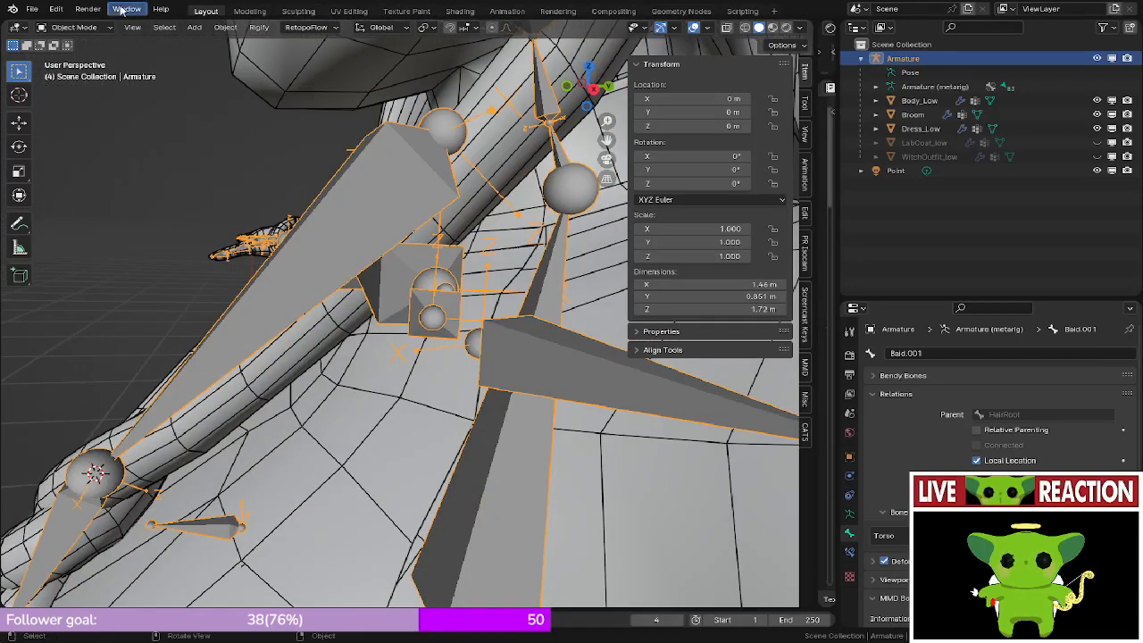
scroll(293, 168, "down", 2)
middle_click_drag(254, 127, 275, 152)
left_click(80, 28)
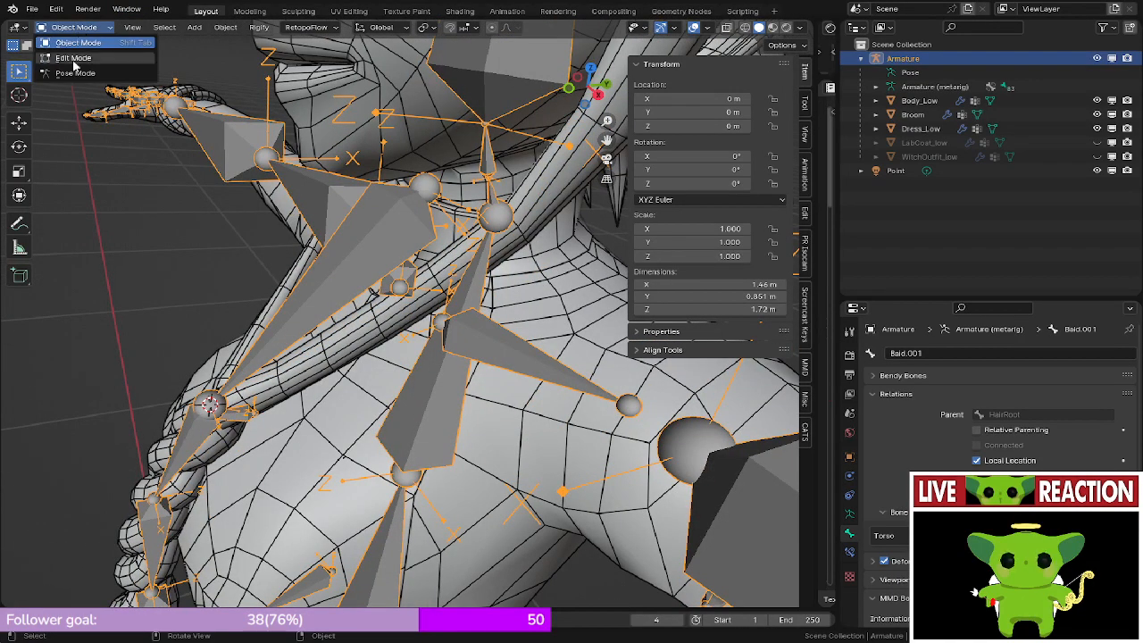
left_click(71, 29)
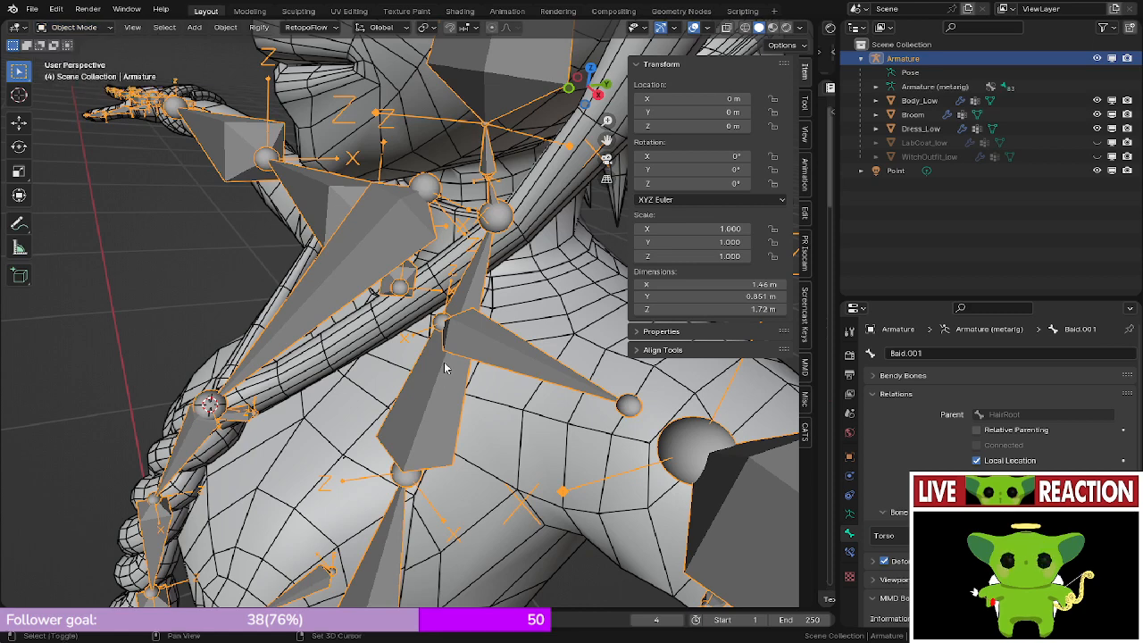
left_click(513, 248, "shift")
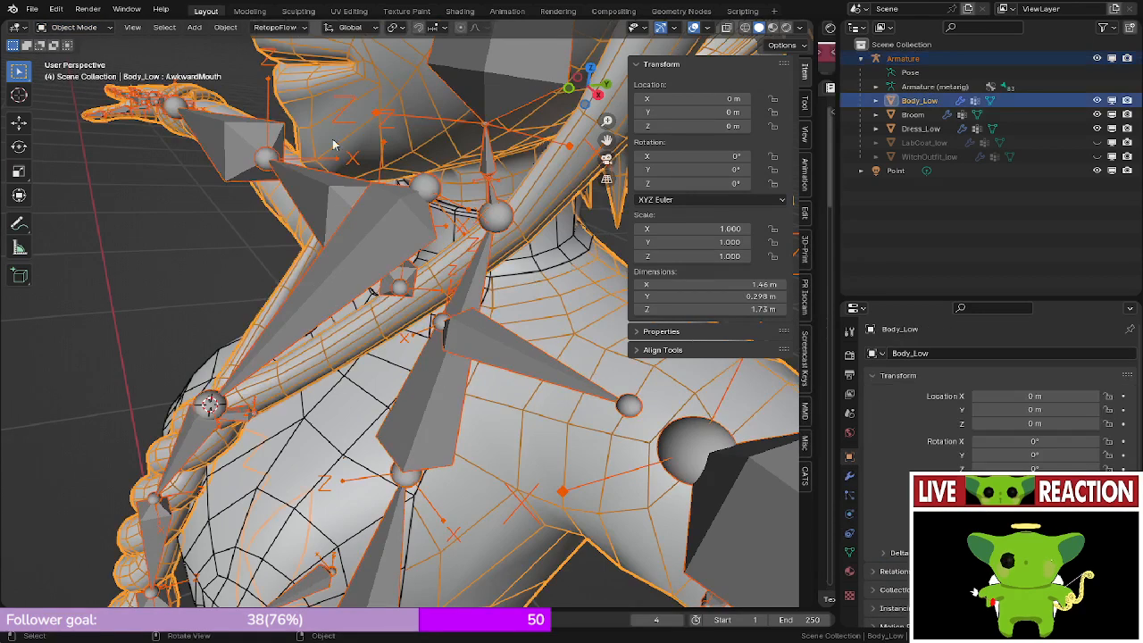
left_click(111, 30)
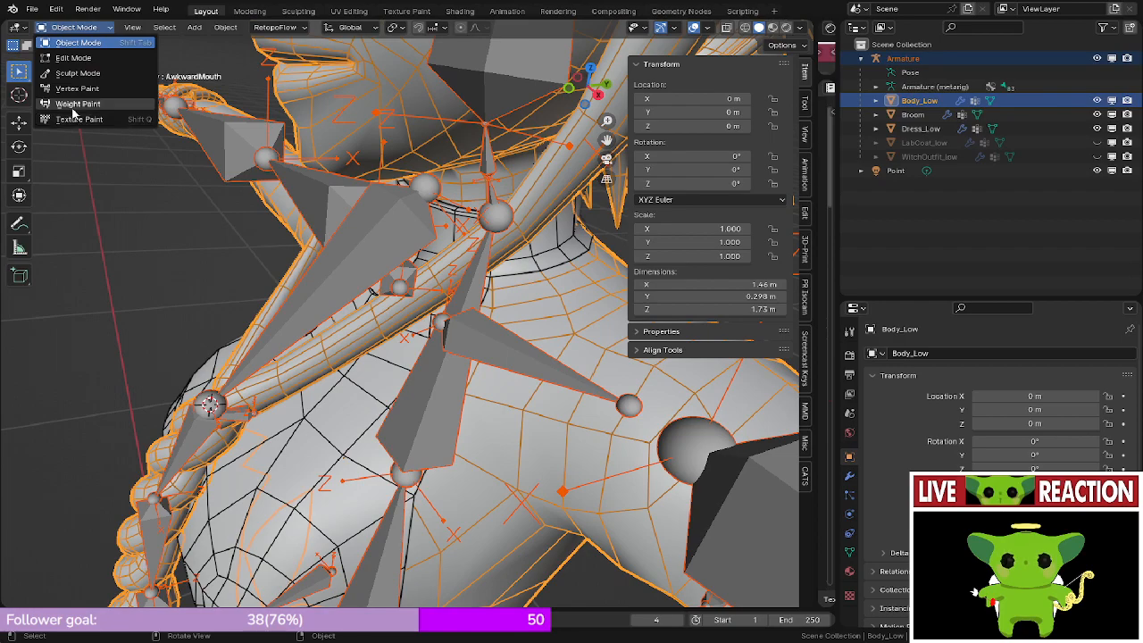
left_click(76, 106)
- Turn off the face selection mask and select the Braid.003 group for weight painting on the braid
mouse_move(366, 253)
middle_mouse_down()
mouse_move(410, 278)
mouse_move(383, 408)
mouse_move(383, 395)
middle_mouse_up()
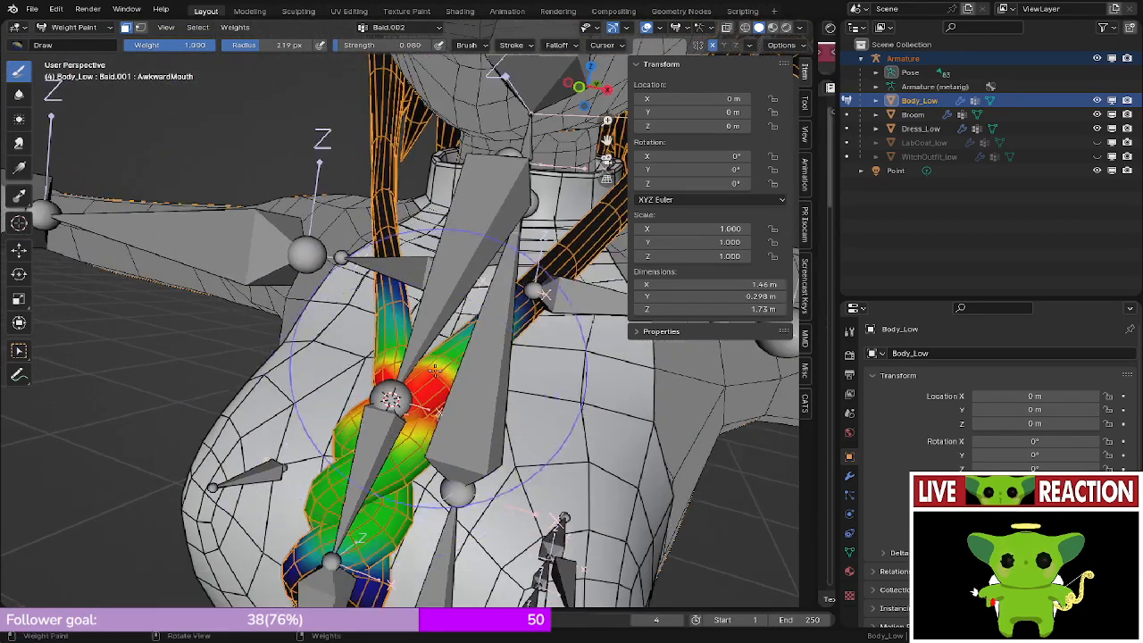
middle_click_drag(377, 464, 408, 345)
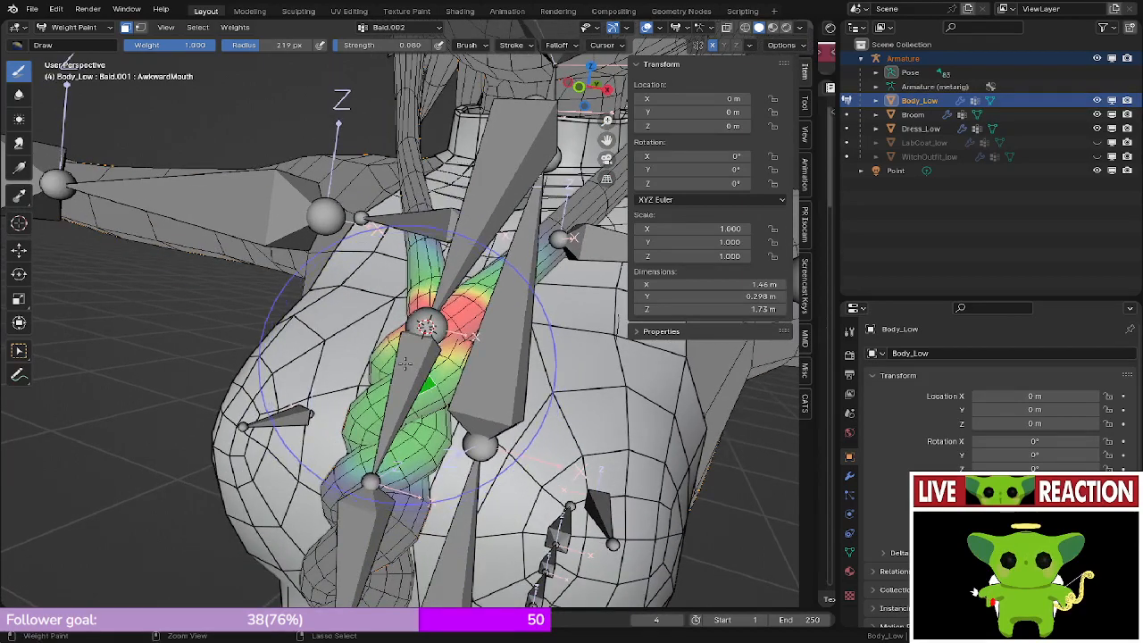
left_click(129, 31)
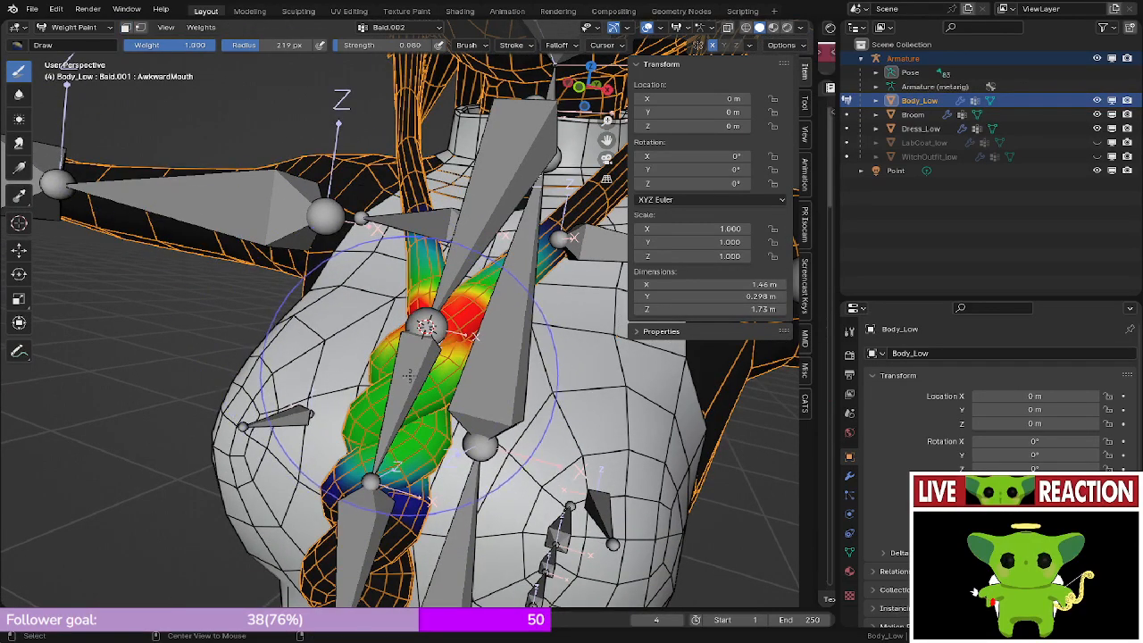
left_click(410, 400, "alt")
middle_click_drag(410, 402, 441, 300, "shift")
left_click(400, 434, "alt")
mouse_move(400, 434)
middle_mouse_down("shift")
mouse_move(443, 308)
mouse_move(366, 318)
mouse_move(335, 268)
mouse_move(373, 265)
middle_mouse_up("shift")
- Reduce the brush radius to 47 px and blur the Braid.003 weights along the outer edge of the braid
scroll(449, 316, "up", 3)
scroll(366, 318, "up", 2)
key("f")
left_click(331, 269)
key("f")
left_click(357, 268)
left_click_drag(372, 266, 388, 194, "shift")
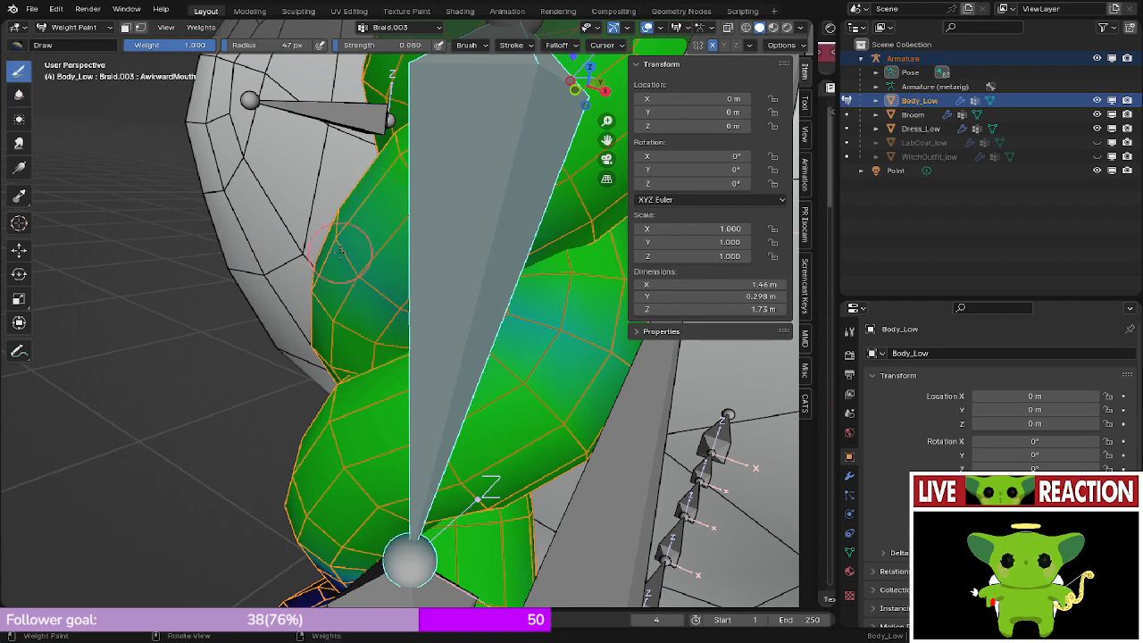
- Edit the Body_Low mesh in the right view and select a braid vertex just below Braid.004's head to check its weights
middle_click_drag(339, 252, 383, 306)
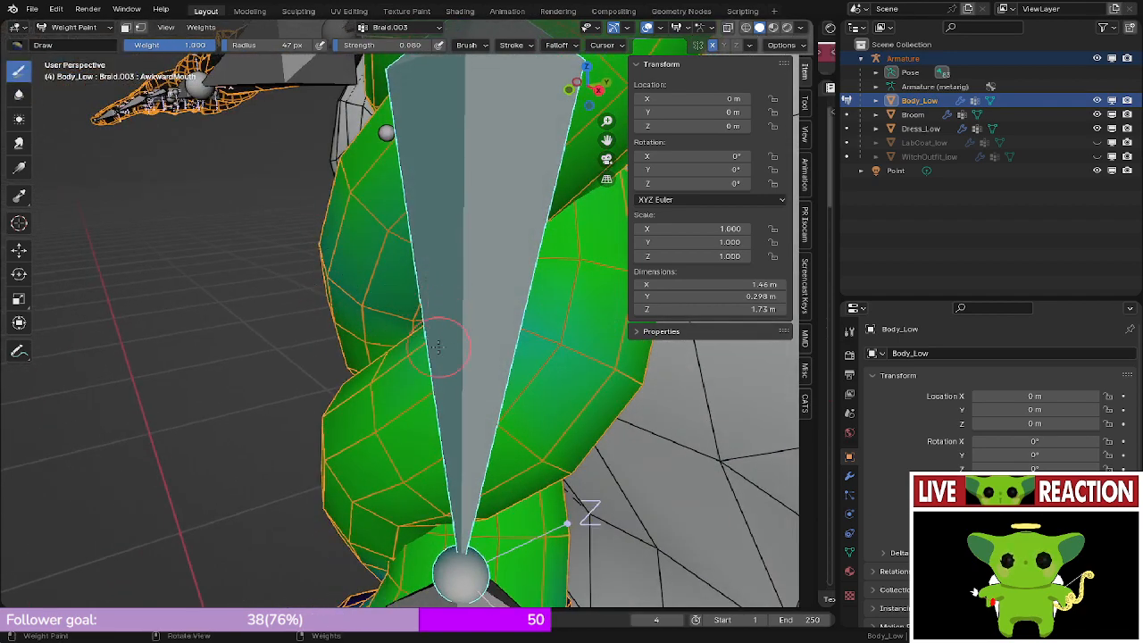
mouse_move(438, 346)
middle_mouse_down()
mouse_move(536, 406)
mouse_move(349, 393)
mouse_move(500, 308)
mouse_move(523, 383)
mouse_move(158, 294)
mouse_move(319, 200)
mouse_move(332, 338)
middle_mouse_up()
mouse_move(401, 464)
middle_mouse_down()
mouse_move(513, 419)
mouse_move(428, 473)
mouse_move(347, 448)
mouse_move(405, 332)
middle_mouse_up()
key("Tab")
scroll(404, 331, "up", 5)
left_click(419, 298)
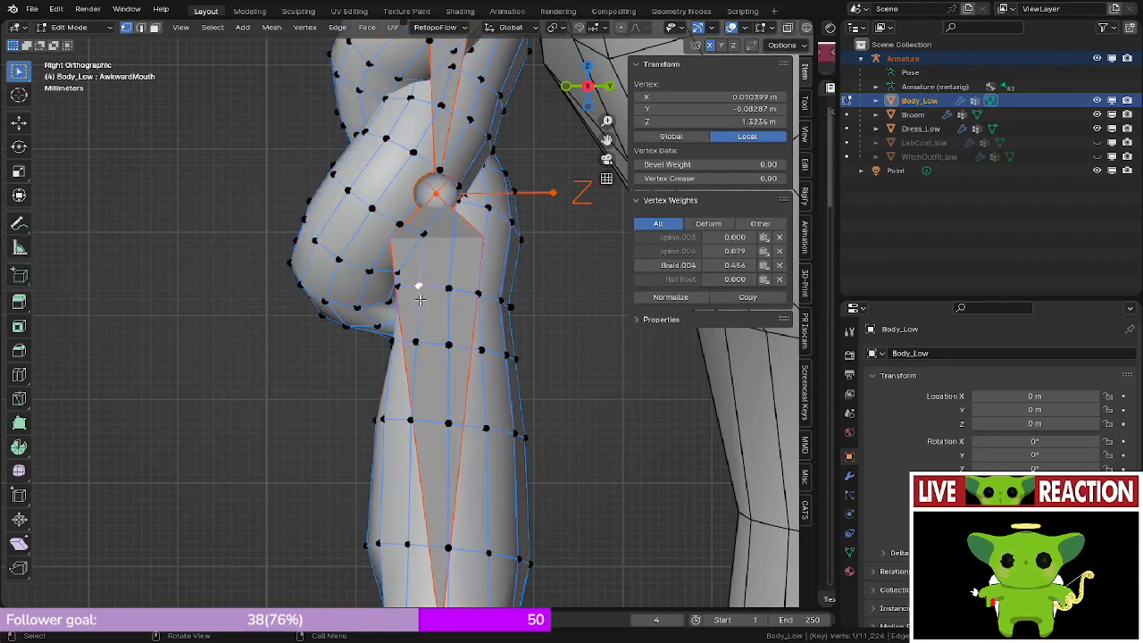
- Return to Weight Paint mode, select the Baid.002 bone to review its braid weights, and make Baid.001 the active bone
scroll(420, 298, "down", 4)
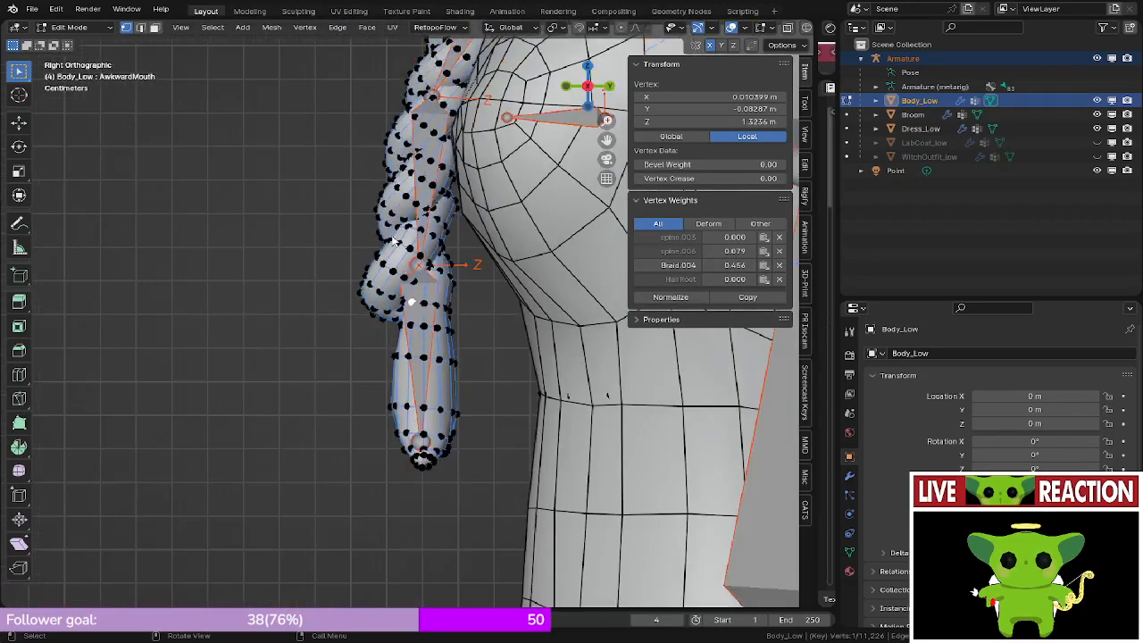
key("Tab")
mouse_move(419, 298)
middle_mouse_down()
mouse_move(428, 391)
mouse_move(448, 353)
middle_mouse_up()
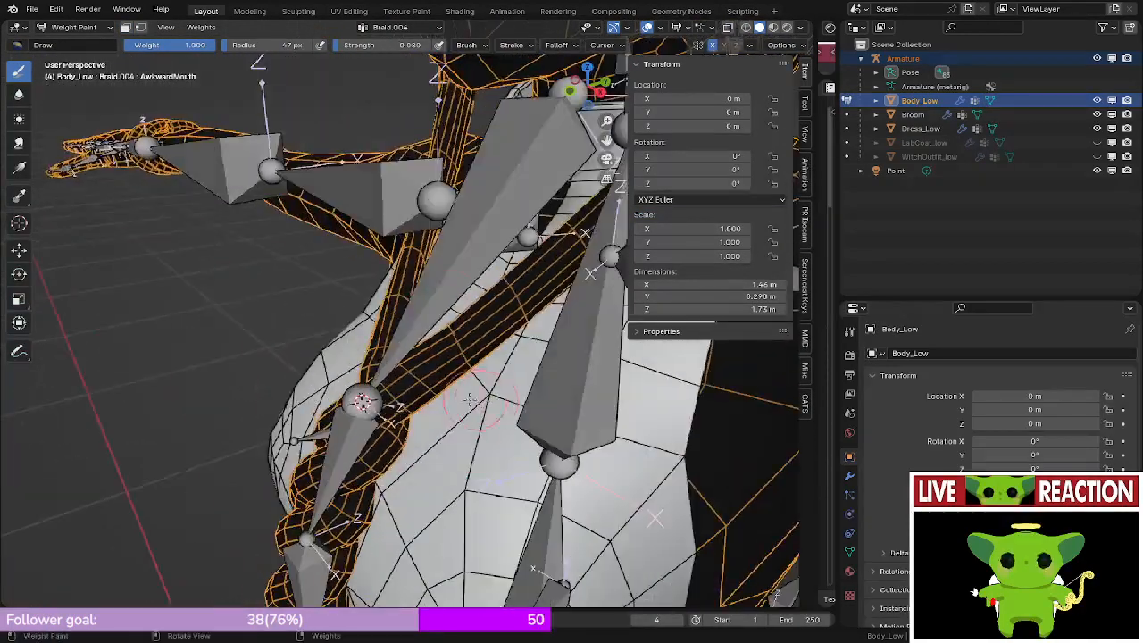
left_click(464, 273, "ctrl+shift")
middle_click_drag(465, 273, 502, 266)
left_click(332, 449, "ctrl+shift")
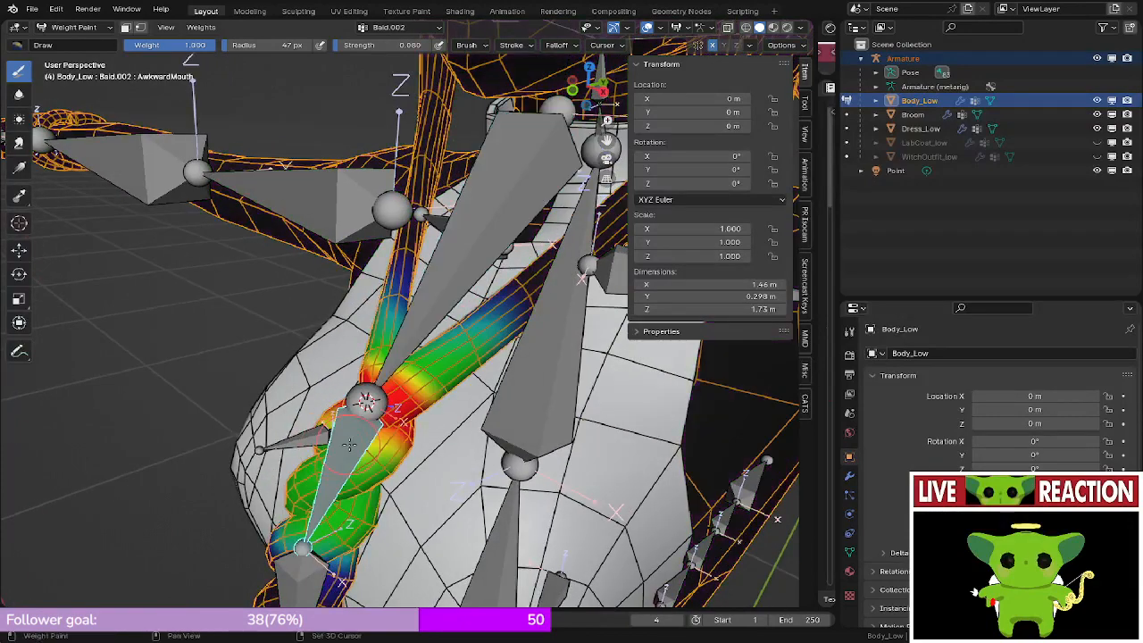
mouse_move(332, 449)
middle_mouse_down()
mouse_move(395, 402)
mouse_move(428, 322)
mouse_move(558, 219)
mouse_move(432, 340)
mouse_move(469, 329)
mouse_move(444, 328)
mouse_move(458, 310)
middle_mouse_up()
left_click(434, 340, "alt")
- Select the entire linked braid mesh in Edit Mode and enable the face selection mask for weight painting
key("Tab")
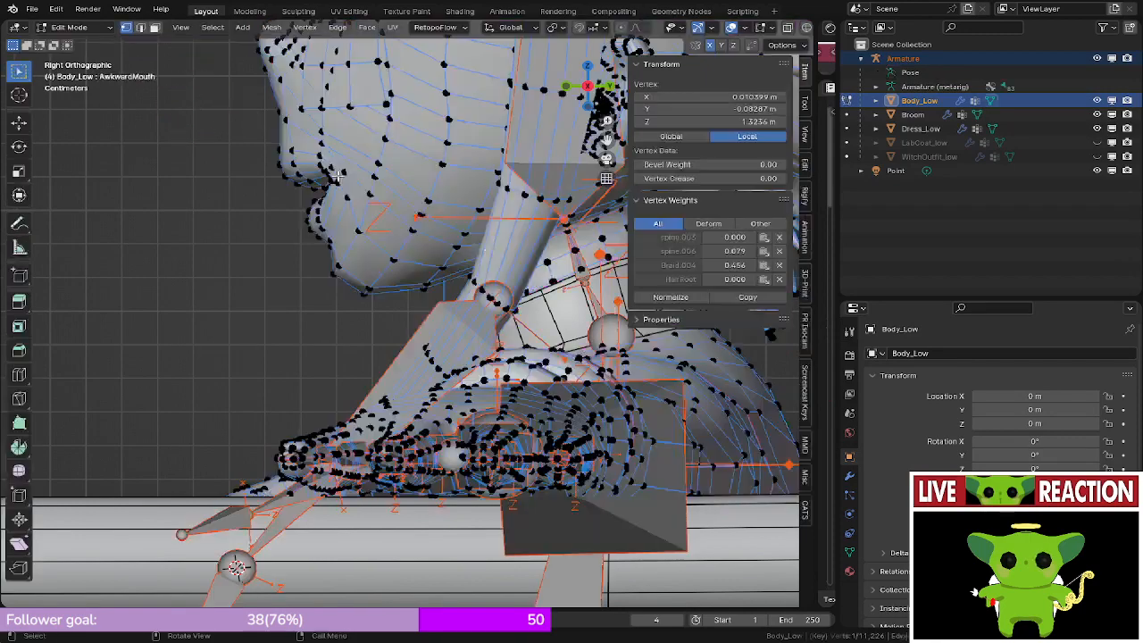
left_click(517, 231, "shift")
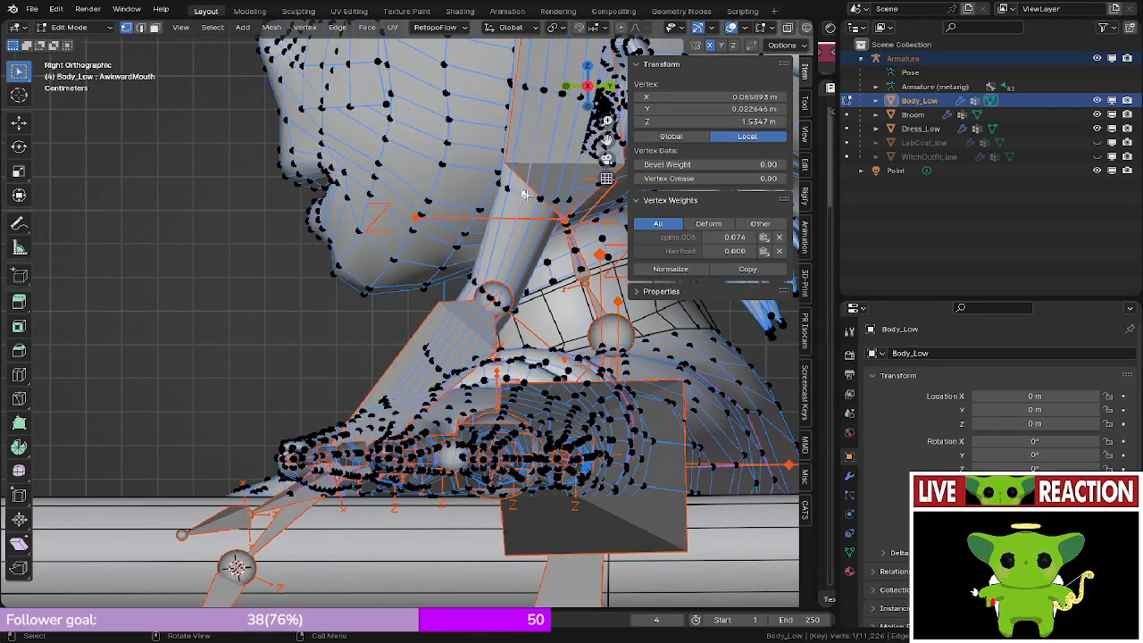
key("ctrl+l")
key("Tab")
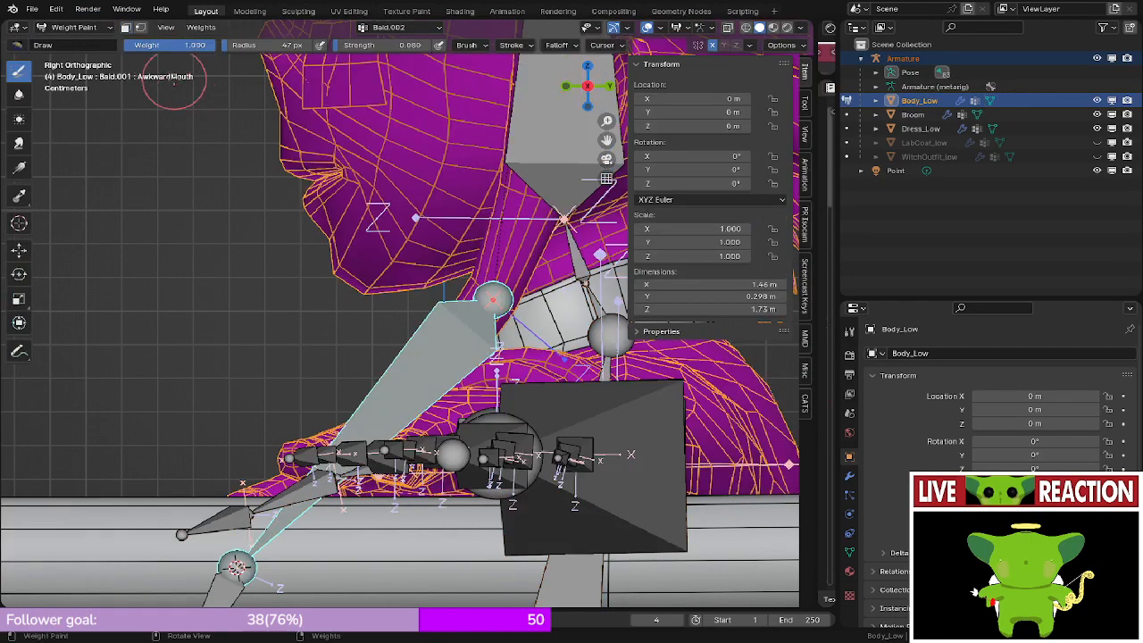
left_click(130, 28)
middle_click_drag(174, 146, 353, 205)
scroll(357, 223, "down", 2)
key("KP_3")
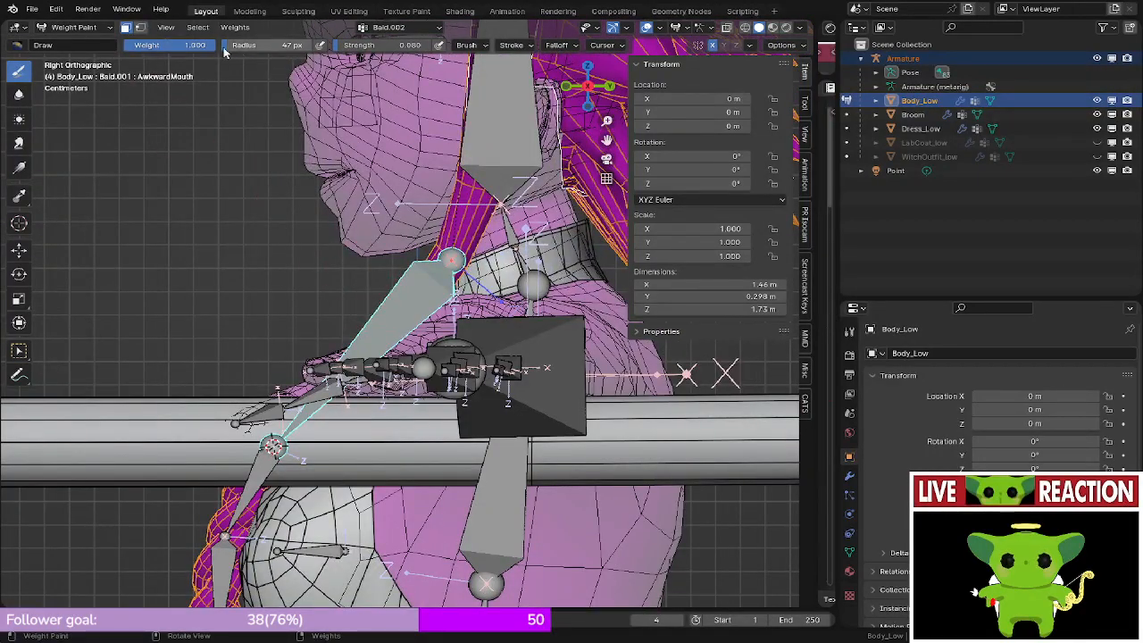
- Set the brush strength to 0.5 and brush across the braid strand at Baid.001's head
left_click(398, 45)
type(".")
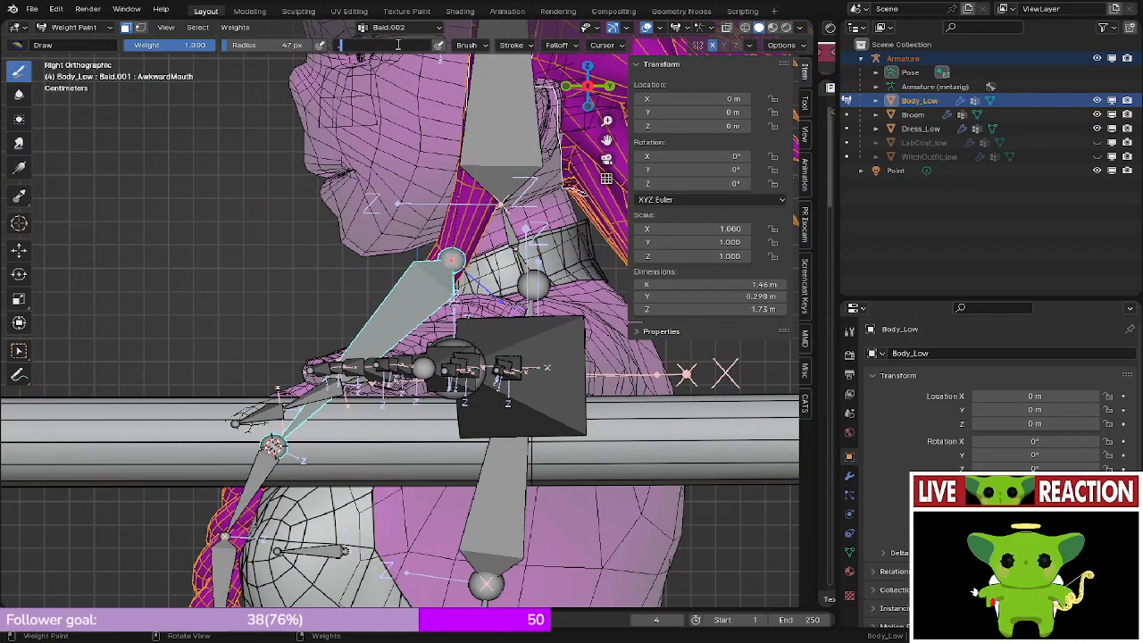
type("5")
key("Return")
middle_click_drag(366, 234, 422, 256)
scroll(421, 255, "up", 2)
key("KP_3")
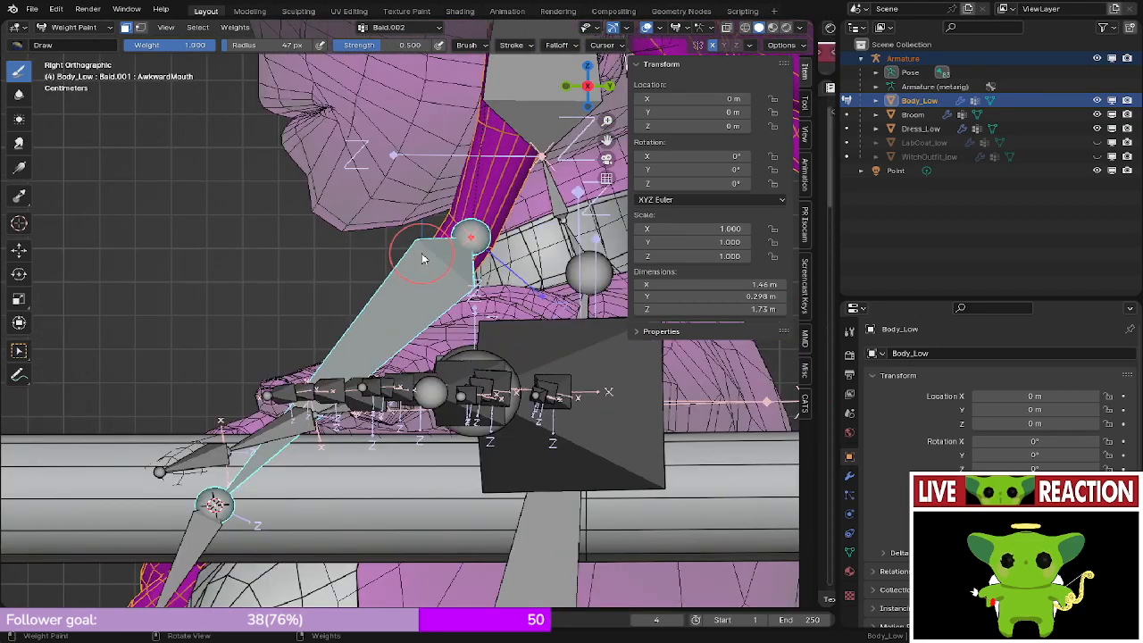
scroll(423, 259, "up", 3)
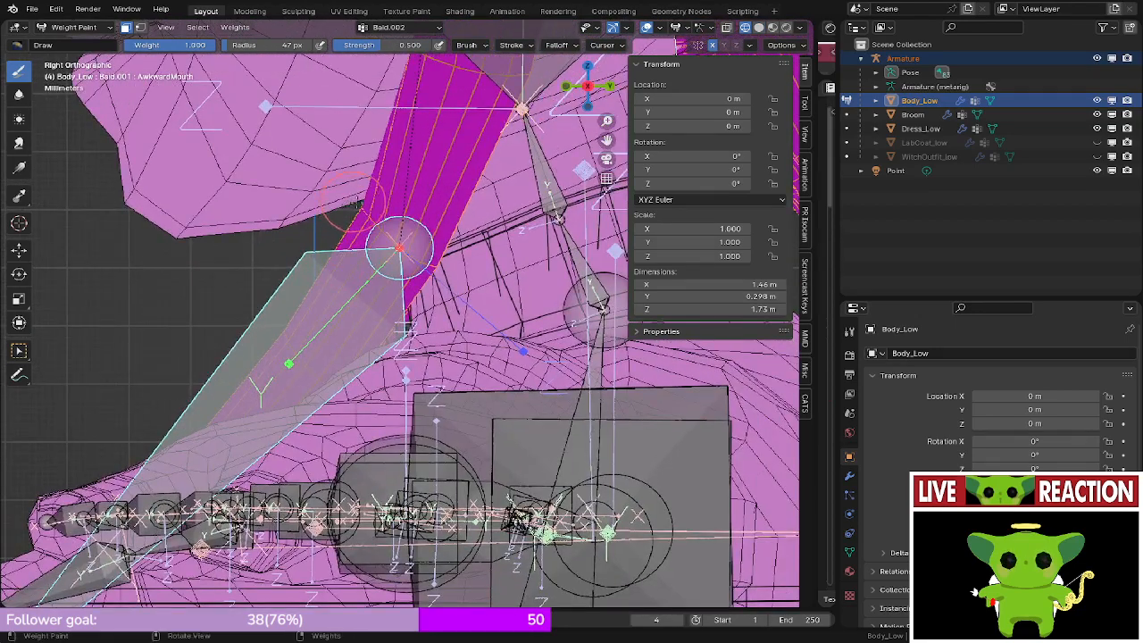
left_click_drag(357, 204, 457, 283)
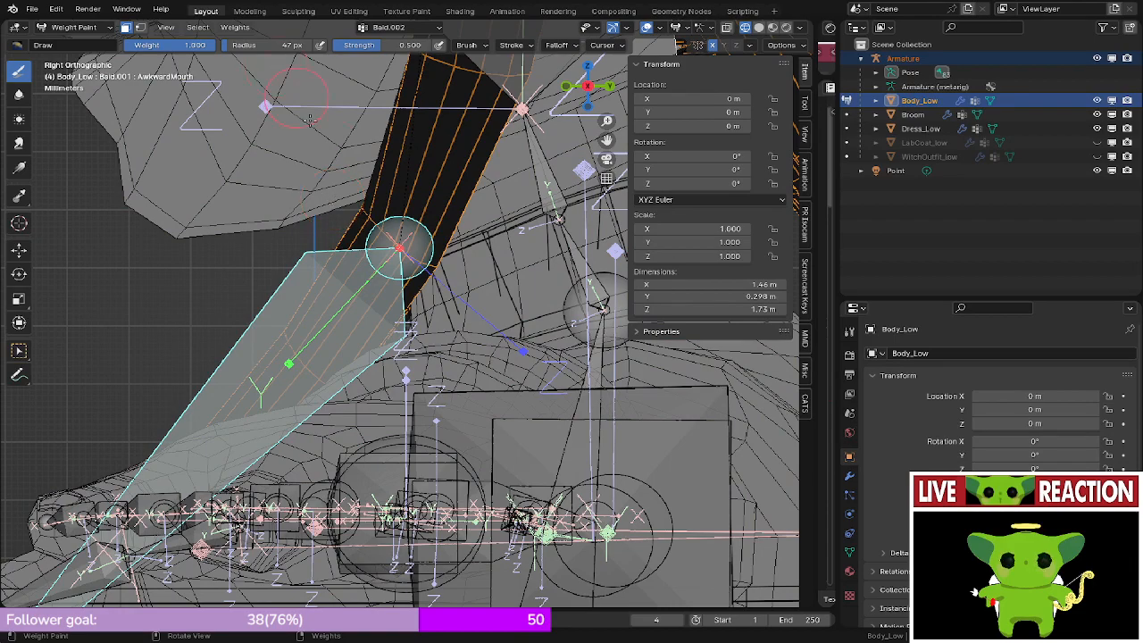
left_click_drag(366, 203, 455, 282)
- Paint Baid.001 weights onto both sides of the upper braid strand around the bone's head
middle_click_drag(268, 207, 432, 242)
middle_click_drag(342, 227, 340, 218)
left_click_drag(316, 184, 323, 191, "shift")
mouse_move(323, 191)
middle_mouse_down()
mouse_move(382, 248)
mouse_move(417, 309)
mouse_move(377, 372)
mouse_move(351, 297)
mouse_move(347, 321)
mouse_move(323, 316)
middle_mouse_up()
mouse_move(280, 350)
middle_mouse_down()
mouse_move(273, 196)
mouse_move(258, 258)
mouse_move(305, 310)
mouse_move(258, 334)
mouse_move(357, 289)
middle_mouse_up()
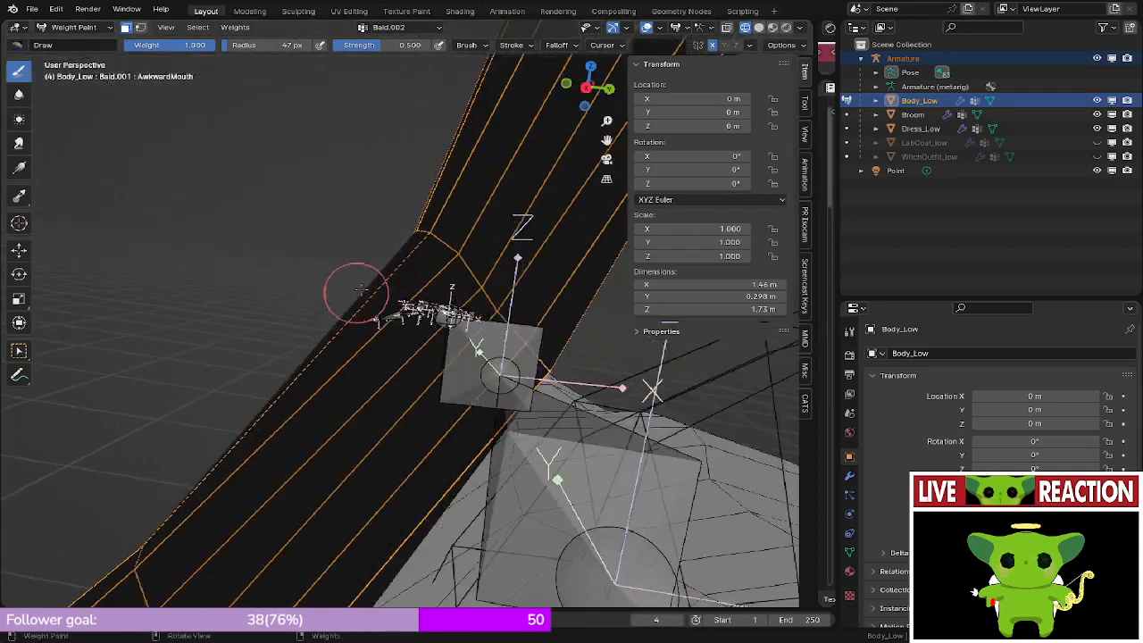
mouse_move(413, 225)
middle_mouse_down()
mouse_move(336, 274)
mouse_move(354, 298)
mouse_move(294, 306)
mouse_move(330, 248)
middle_mouse_up()
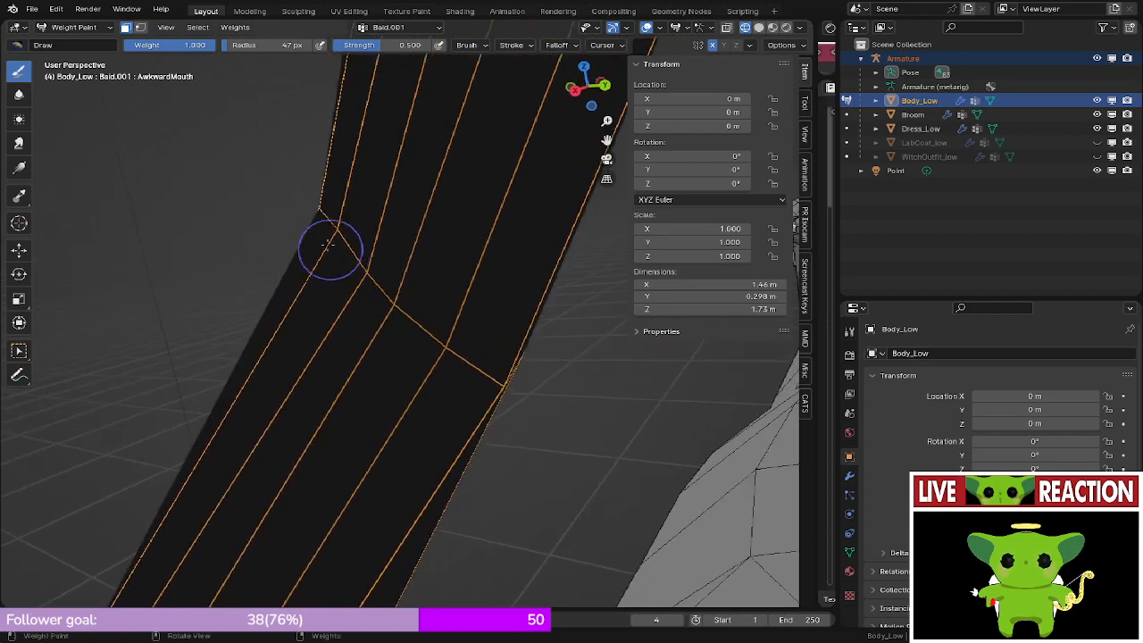
mouse_move(302, 191)
middle_mouse_down()
mouse_move(564, 428)
mouse_move(530, 378)
mouse_move(458, 357)
mouse_move(433, 74)
middle_mouse_up()
mouse_move(450, 170)
middle_mouse_down()
mouse_move(433, 267)
mouse_move(397, 357)
mouse_move(379, 320)
mouse_move(159, 319)
middle_mouse_up()
middle_click_drag(525, 349, 340, 332)
scroll(523, 349, "down", 5)
scroll(383, 312, "up", 4)
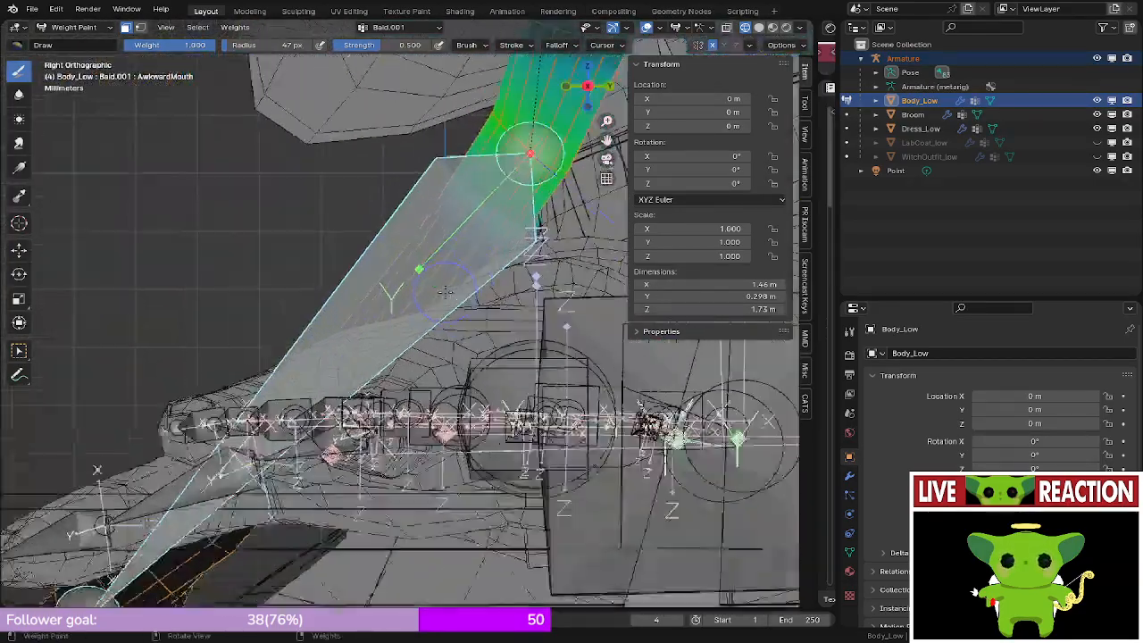
- Enlarge the brush radius to 116 px and extend the Baid.001 weights down the braid strand along the bone
scroll(390, 233, "down", 2)
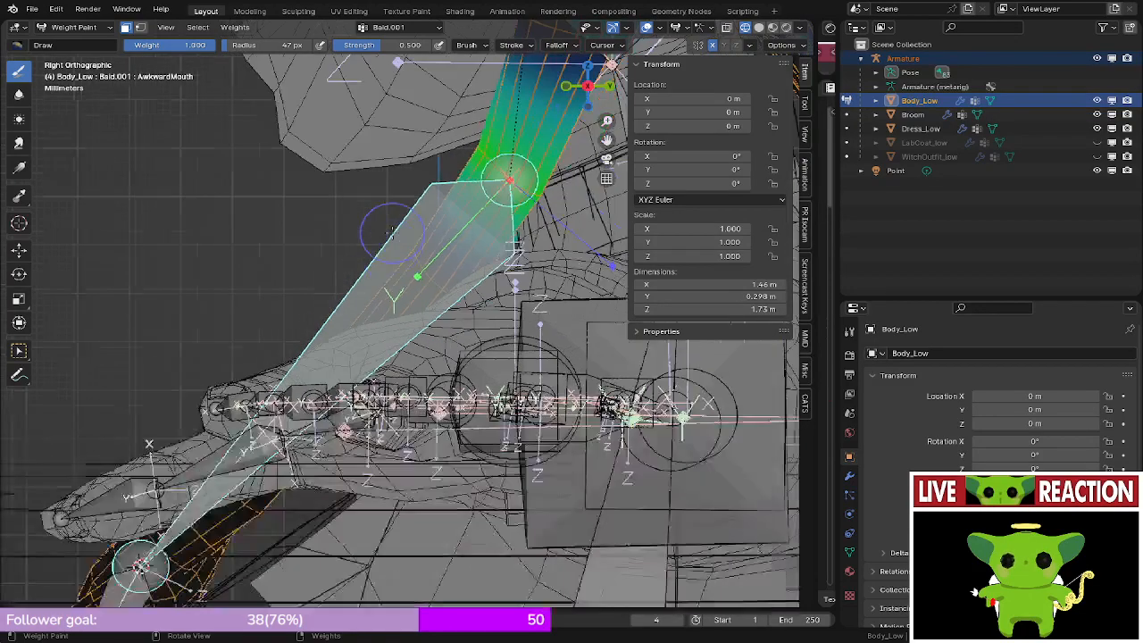
scroll(396, 239, "up", 2)
key("f")
left_click(446, 227)
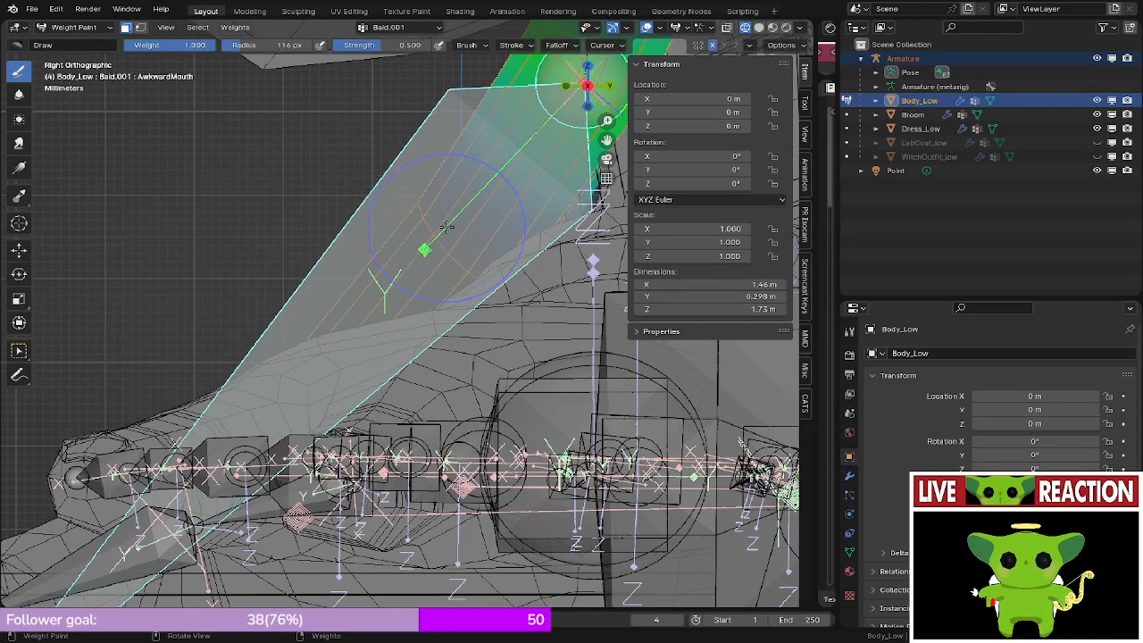
mouse_move(525, 359)
middle_mouse_down()
mouse_move(393, 289)
mouse_move(432, 273)
mouse_move(417, 277)
middle_mouse_up()
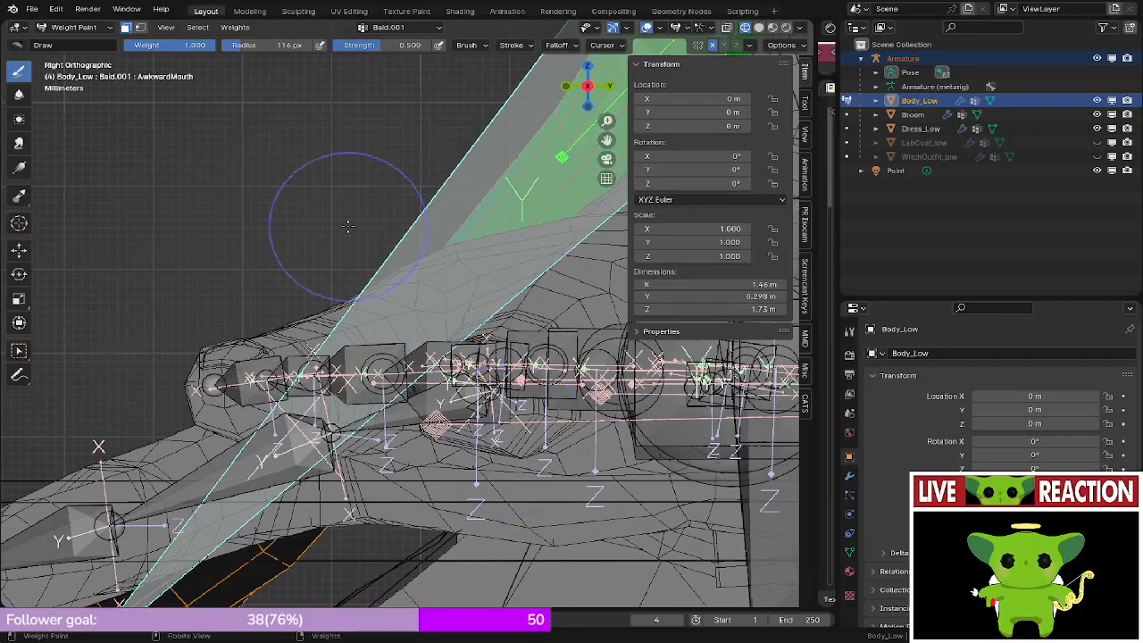
mouse_move(348, 226)
middle_mouse_down()
mouse_move(241, 187)
mouse_move(195, 308)
mouse_move(189, 354)
mouse_move(201, 362)
middle_mouse_up()
- Switch the brush blend mode from Subtract to Mix and try Baid.001 weight strokes along the strand's middle edge loop
left_click(466, 45)
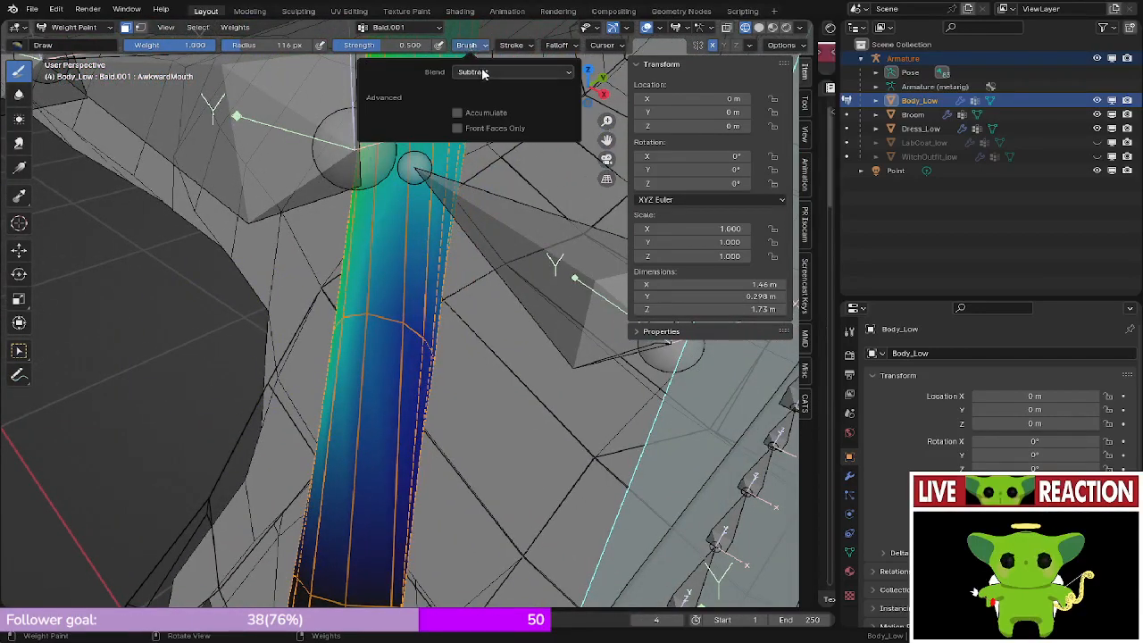
left_click(483, 73)
left_click(460, 92)
middle_click_drag(386, 255, 331, 296)
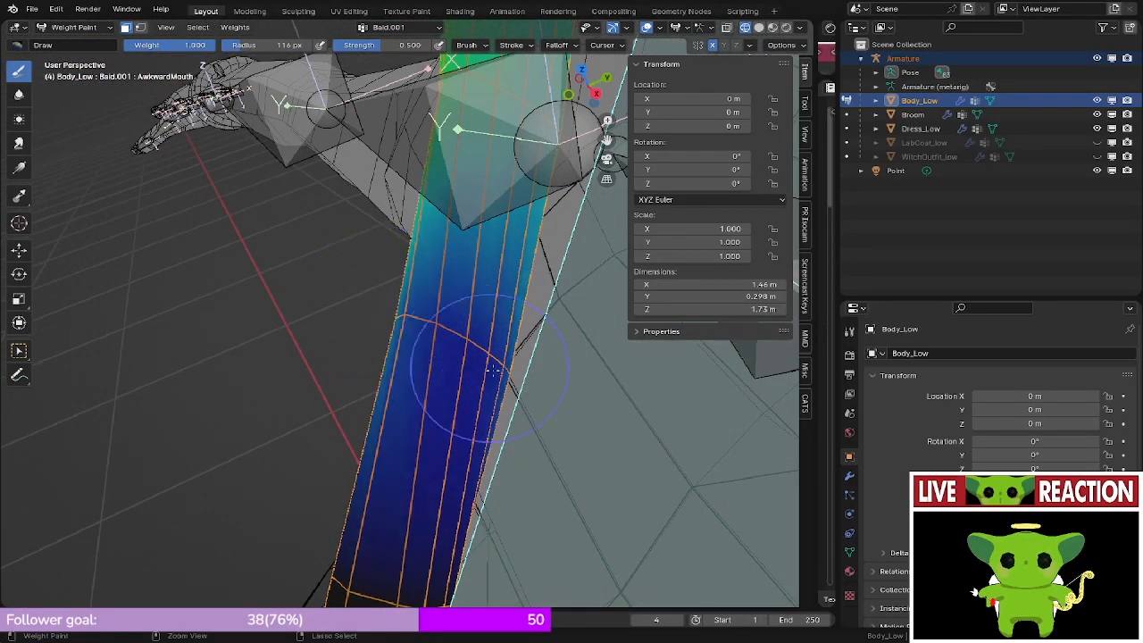
left_click_drag(373, 295, 425, 283)
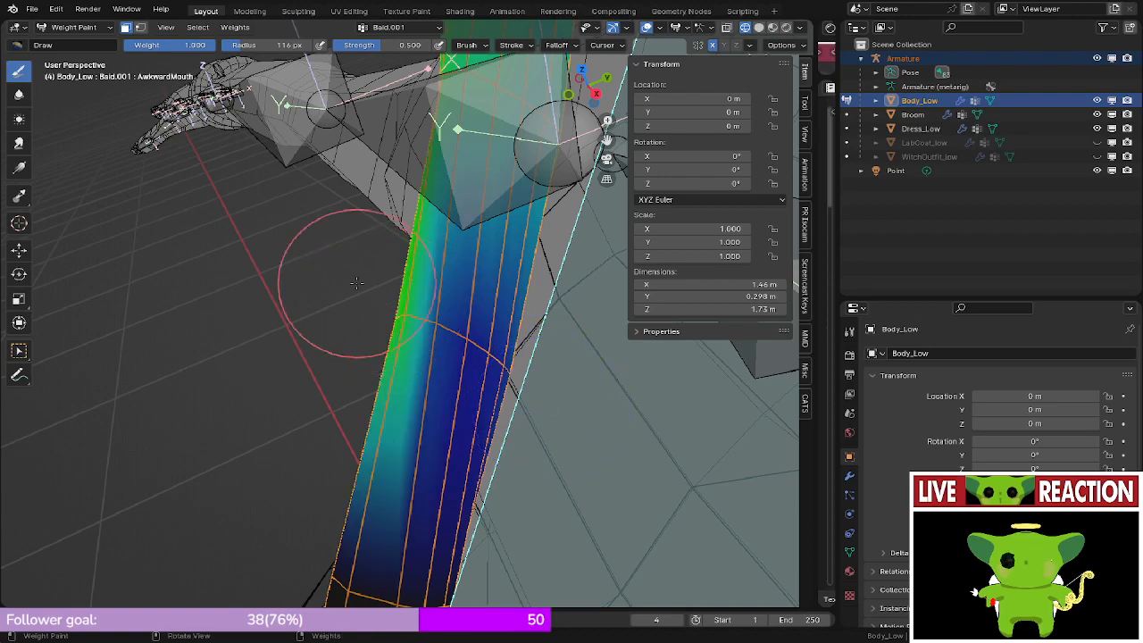
middle_click_drag(426, 283, 371, 299)
left_click_drag(348, 292, 501, 361, "ctrl")
mouse_move(305, 271)
middle_mouse_down()
mouse_move(141, 317)
mouse_move(457, 339)
middle_mouse_up()
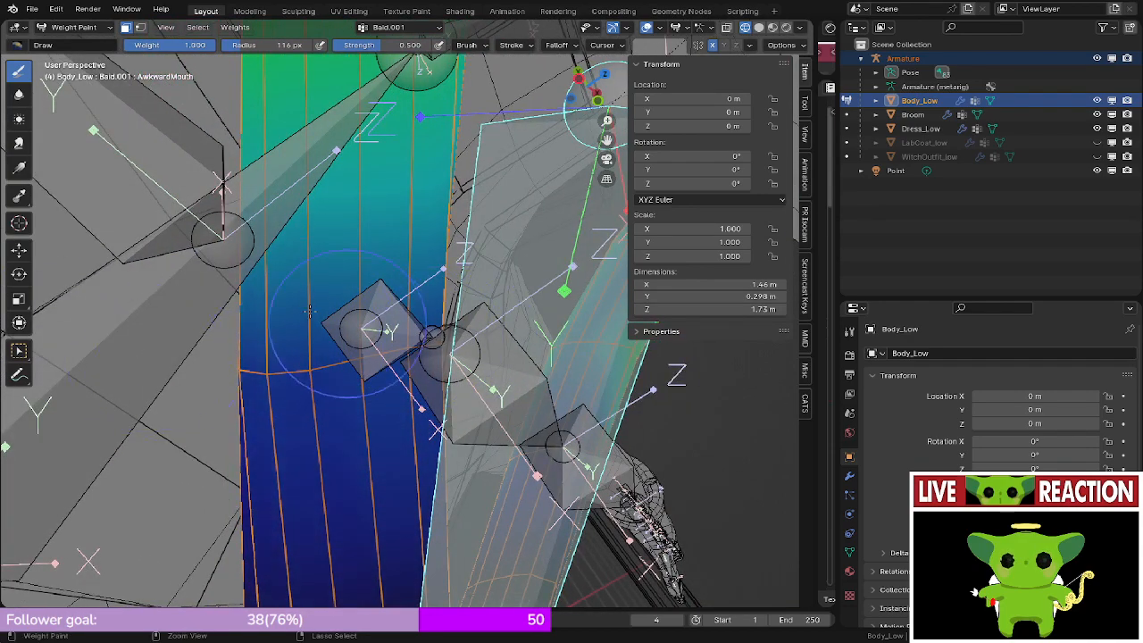
middle_click_drag(308, 355, 223, 334)
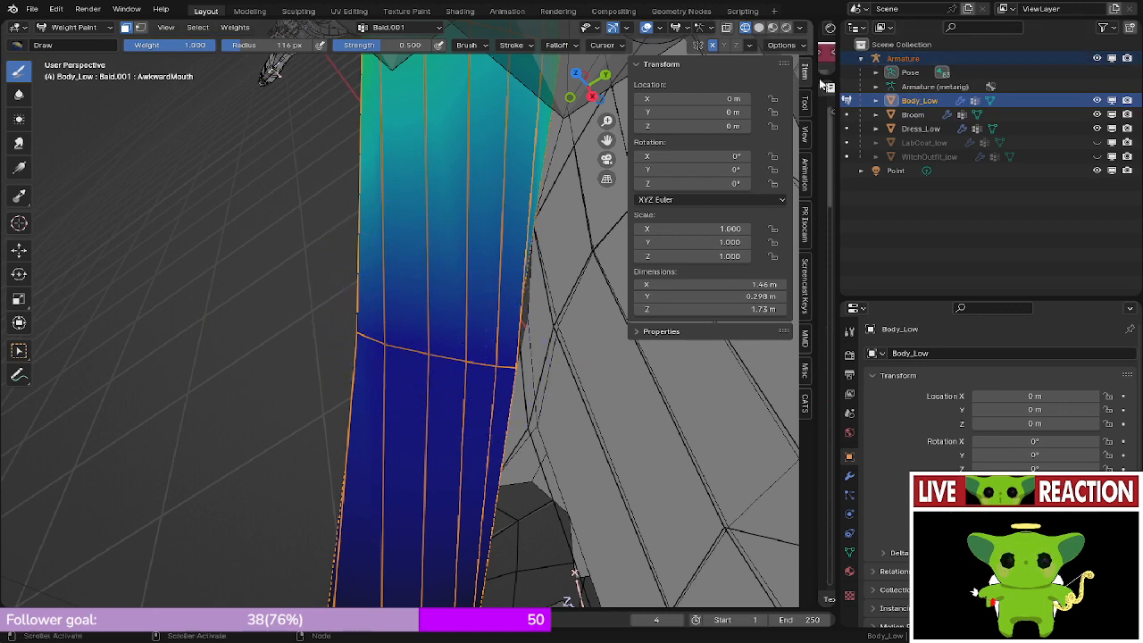
- Select individual vertices on the strand's middle edge loop in Edit Mode to check their Baid.001 weights
key("Tab")
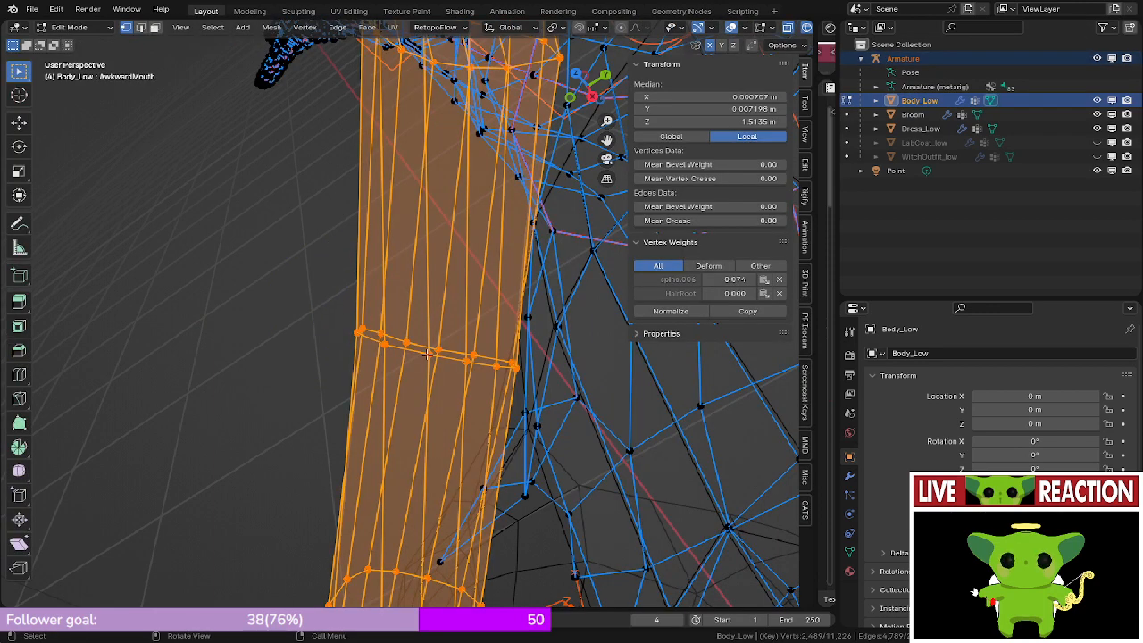
left_click(427, 354)
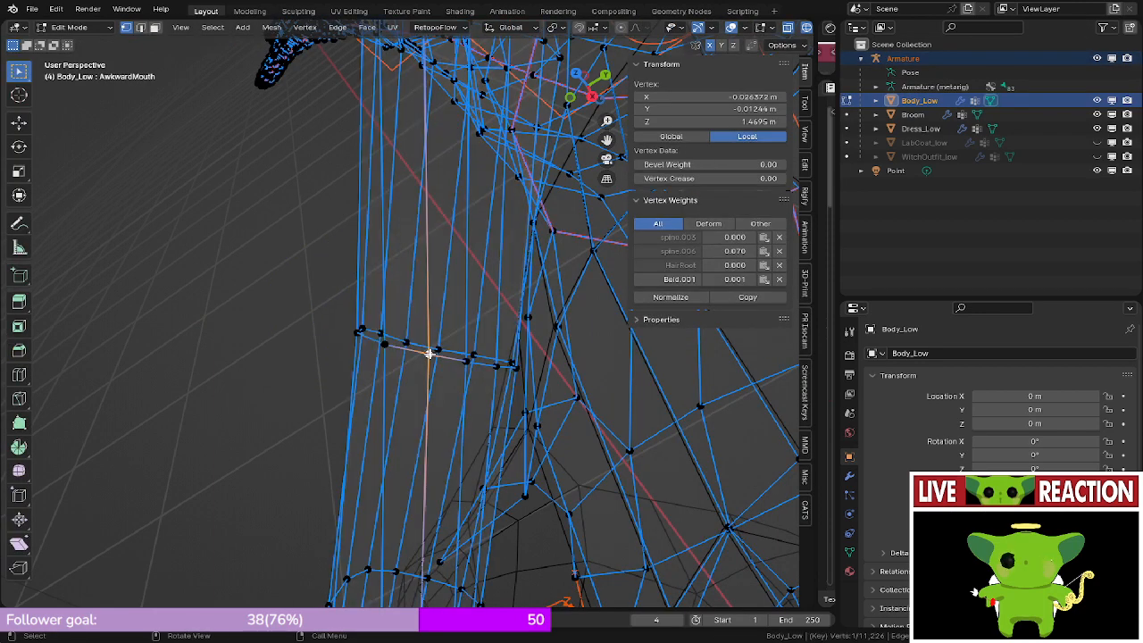
middle_click_drag(430, 354, 412, 344)
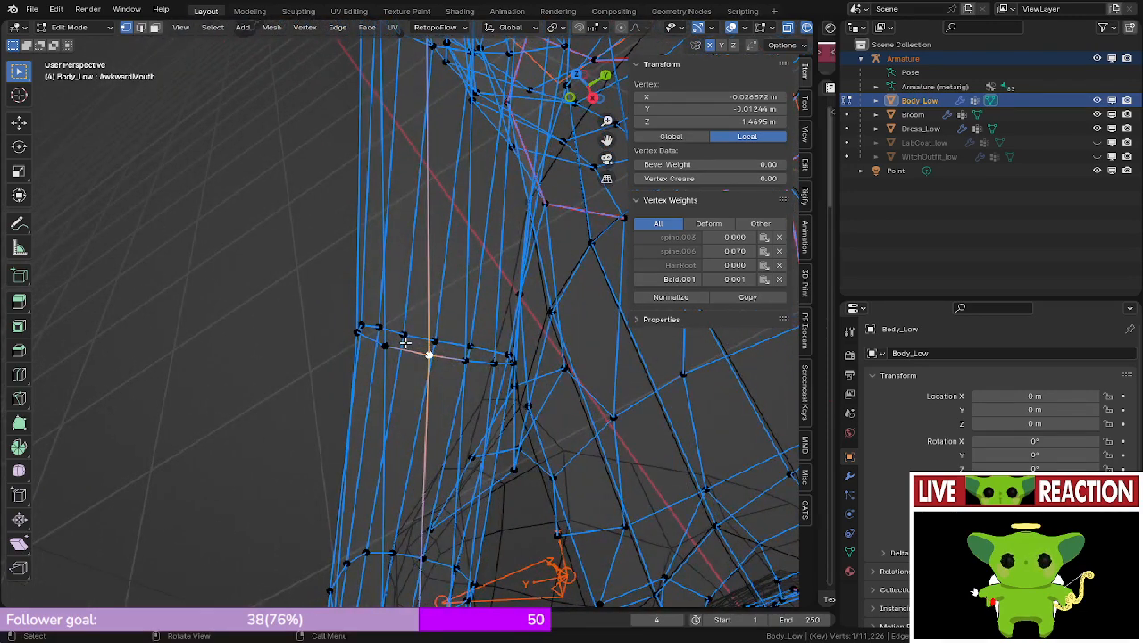
left_click(394, 345)
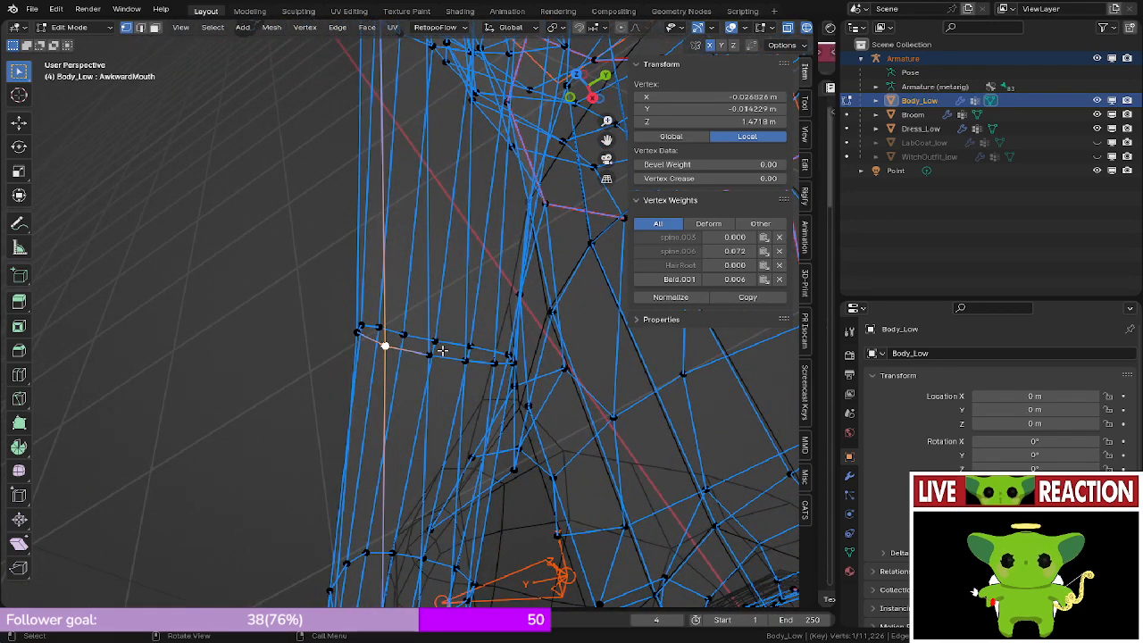
left_click(428, 356)
middle_click_drag(428, 355, 404, 346)
- Reselect the entire linked braid mesh so the paint mask covers it again in Weight Paint mode
key("Tab")
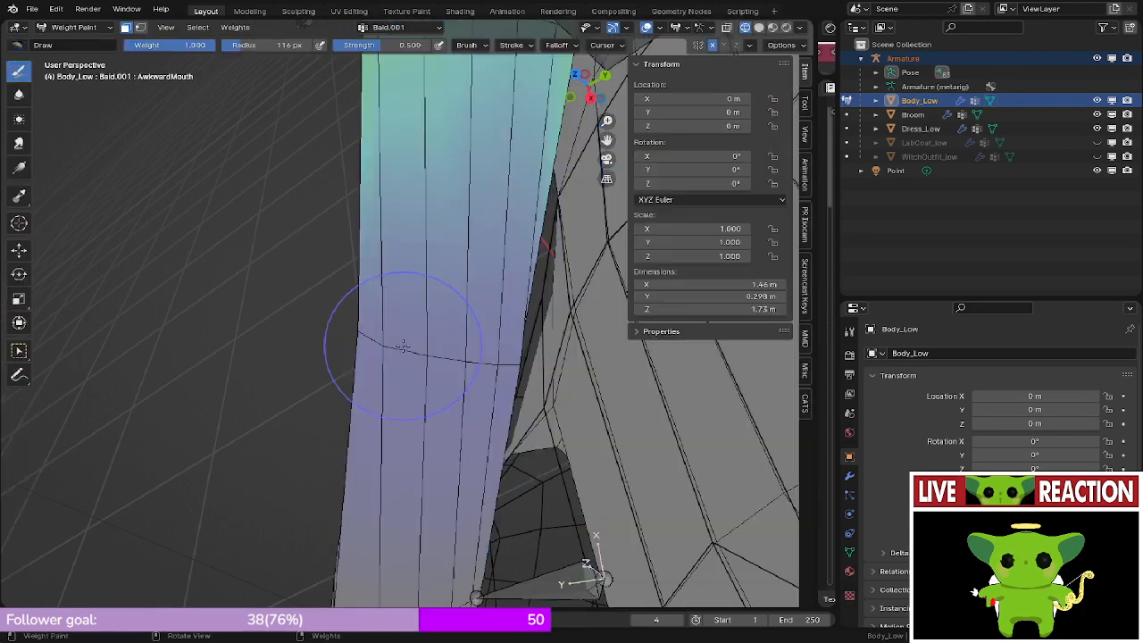
key("Tab")
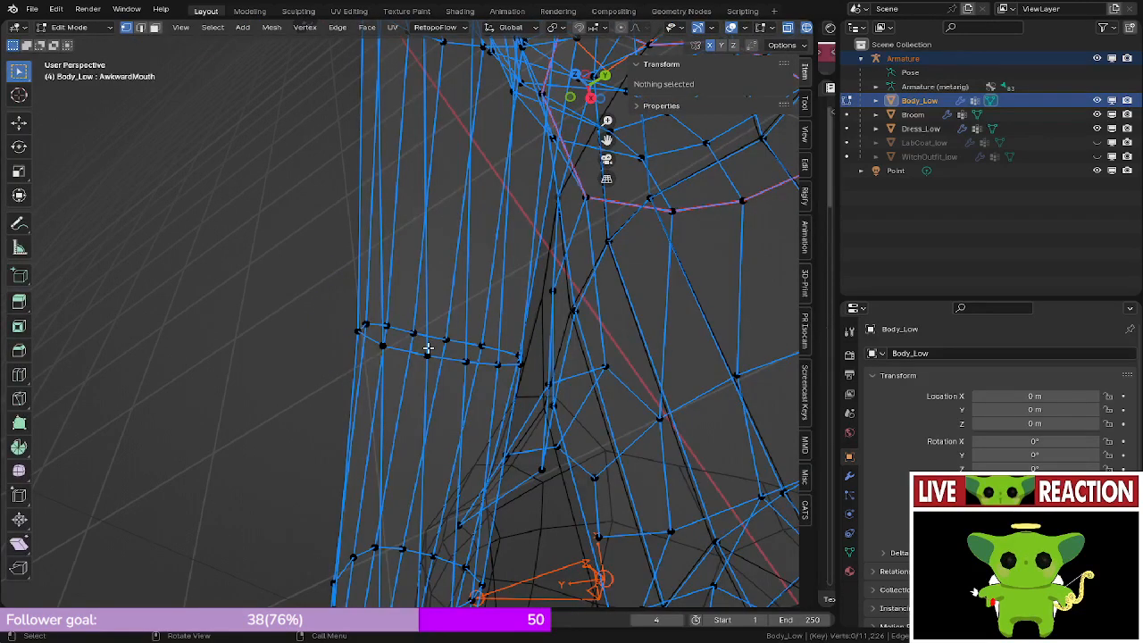
left_click(427, 351)
key("ctrl+l")
key("Tab")
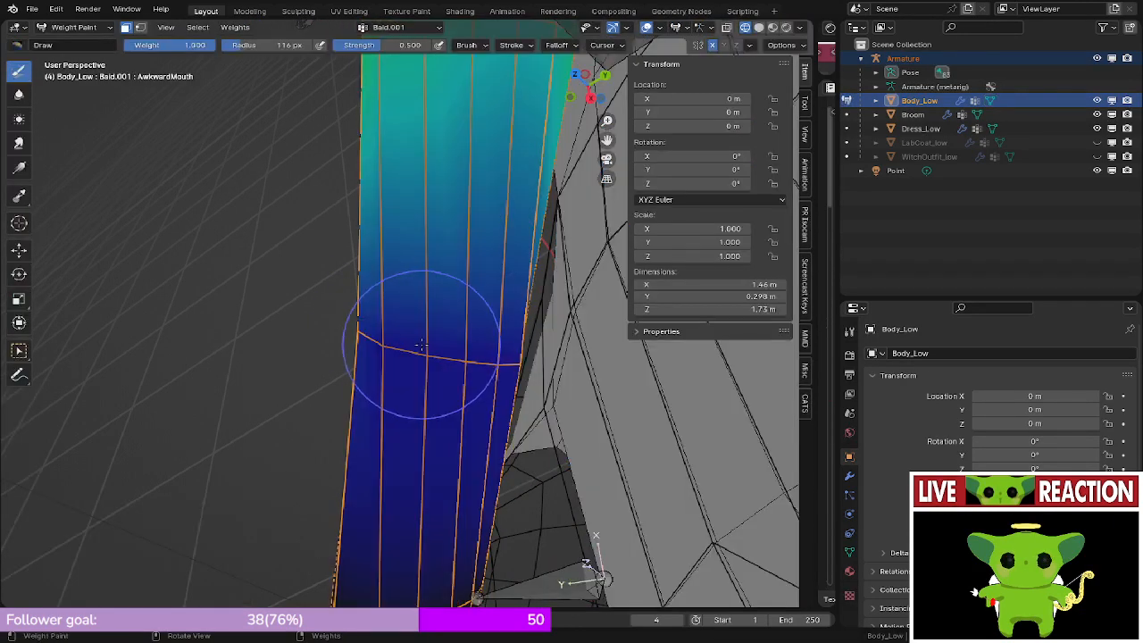
- Paint Baid.001 weight across the strand's middle edge loop and check the vertex weight in Edit Mode
mouse_move(413, 345)
left_mouse_down()
mouse_move(400, 354)
mouse_move(501, 379)
left_mouse_up()
key("Tab")
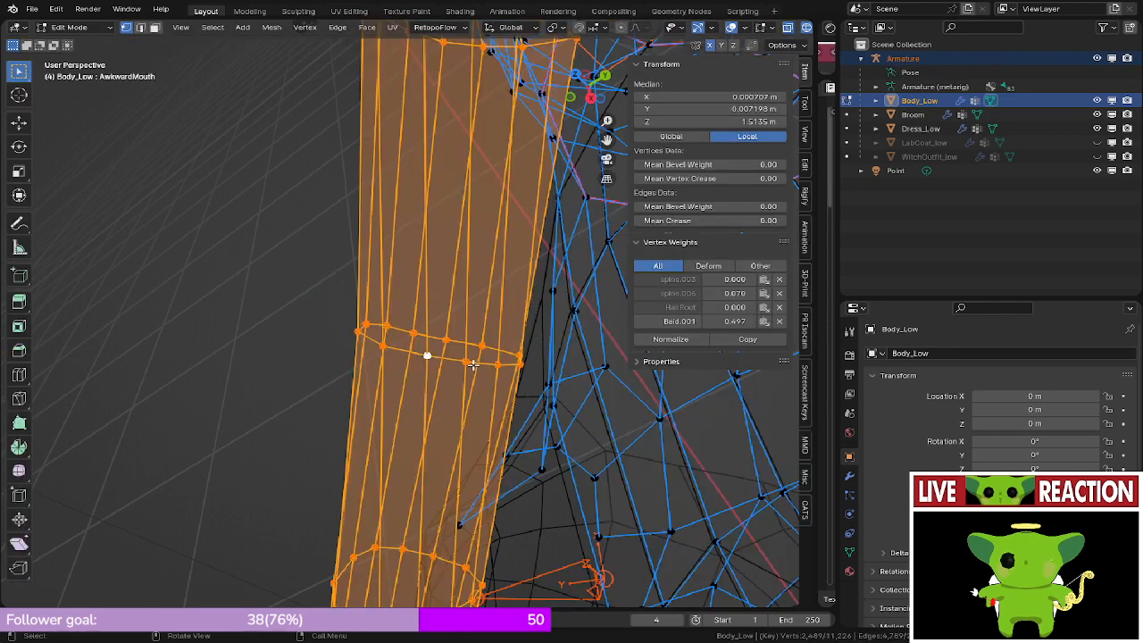
key("Tab")
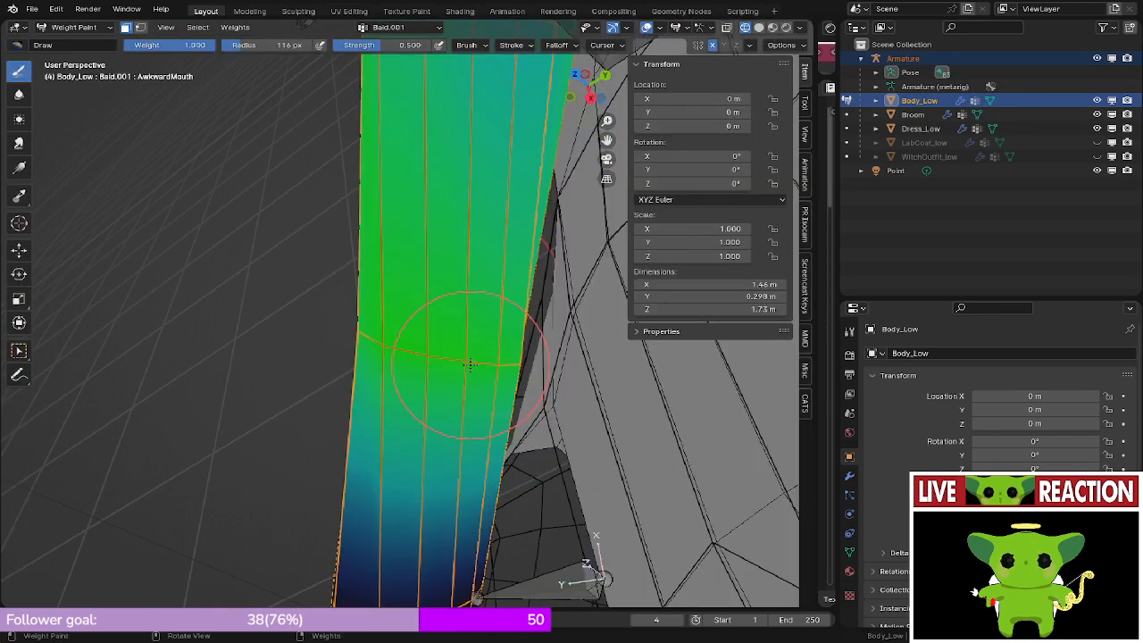
- Strengthen the Baid.001 weights around the middle edge loop from the strand's other sides
mouse_move(378, 324)
middle_mouse_down()
mouse_move(394, 402)
mouse_move(384, 420)
mouse_move(377, 334)
mouse_move(314, 304)
middle_mouse_up()
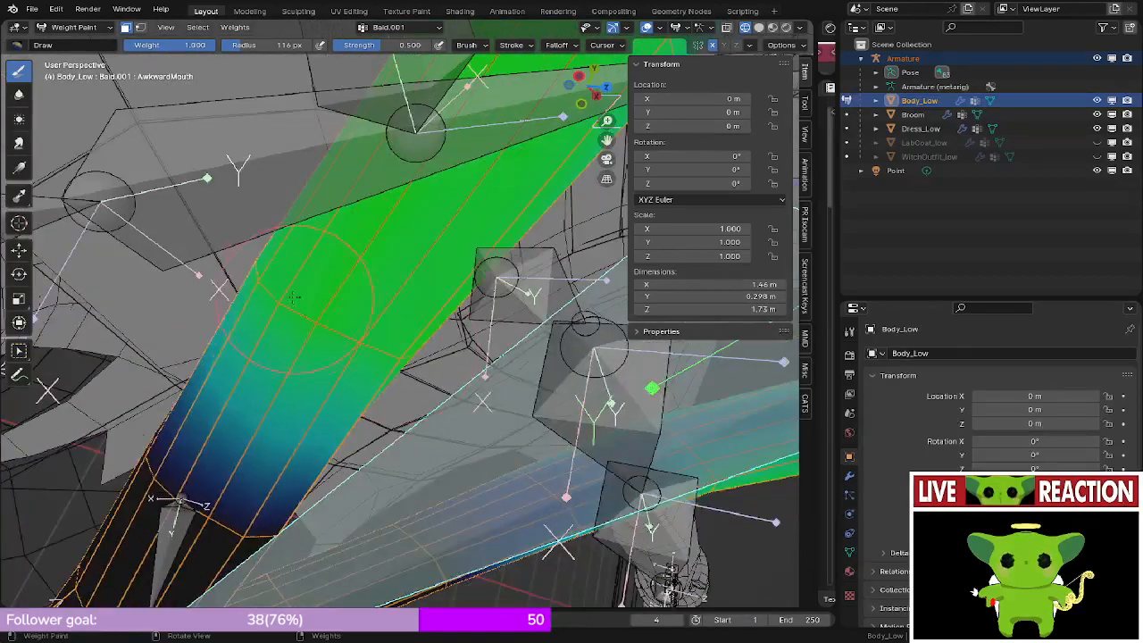
mouse_move(301, 297)
left_mouse_down()
mouse_move(392, 299)
mouse_move(366, 344)
left_mouse_up()
mouse_move(366, 344)
middle_mouse_down()
mouse_move(236, 288)
mouse_move(375, 322)
middle_mouse_up()
left_click_drag(375, 321, 408, 356)
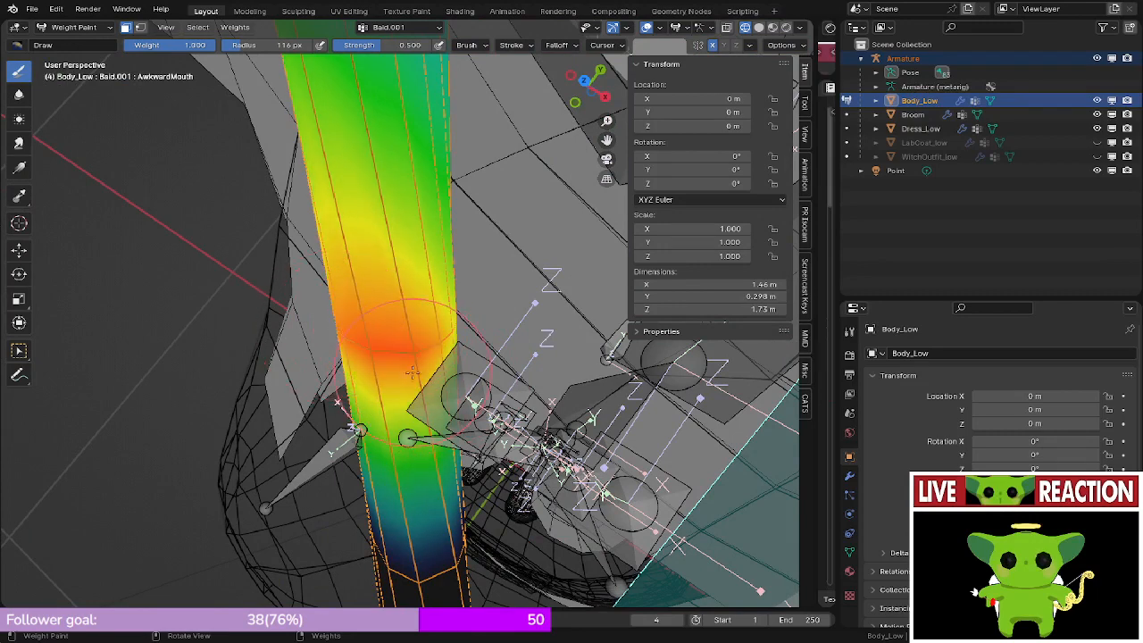
middle_click_drag(408, 356, 370, 308)
middle_click_drag(458, 234, 382, 285)
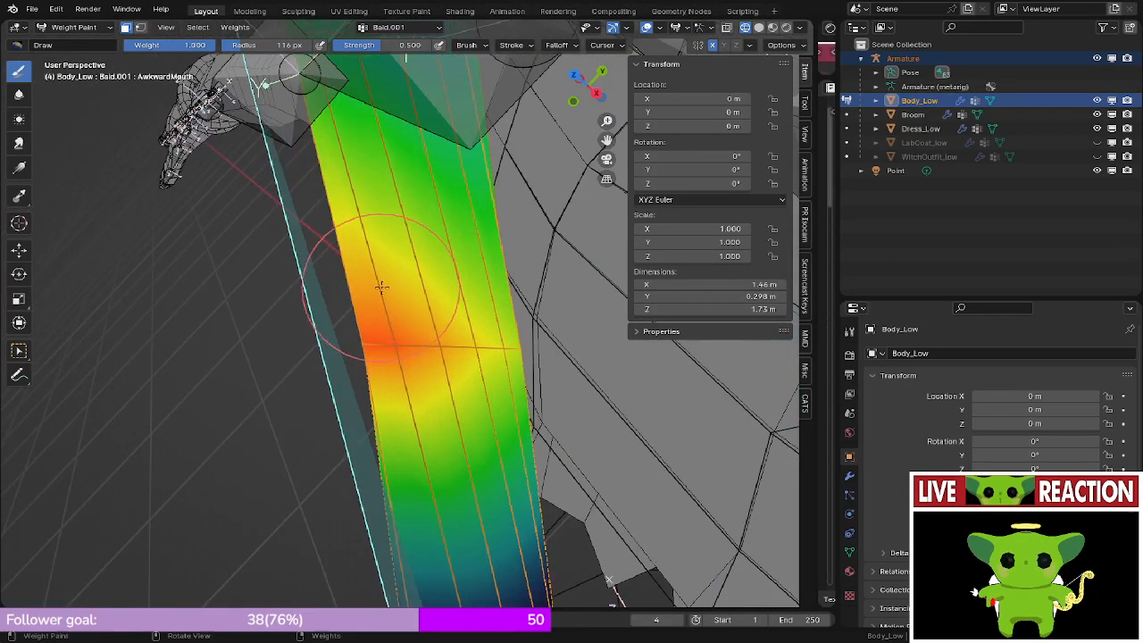
- Set the brush blend mode to Subtract and paint away Baid.001 weight along the strand's edge loop
left_click(467, 45)
left_click(482, 72)
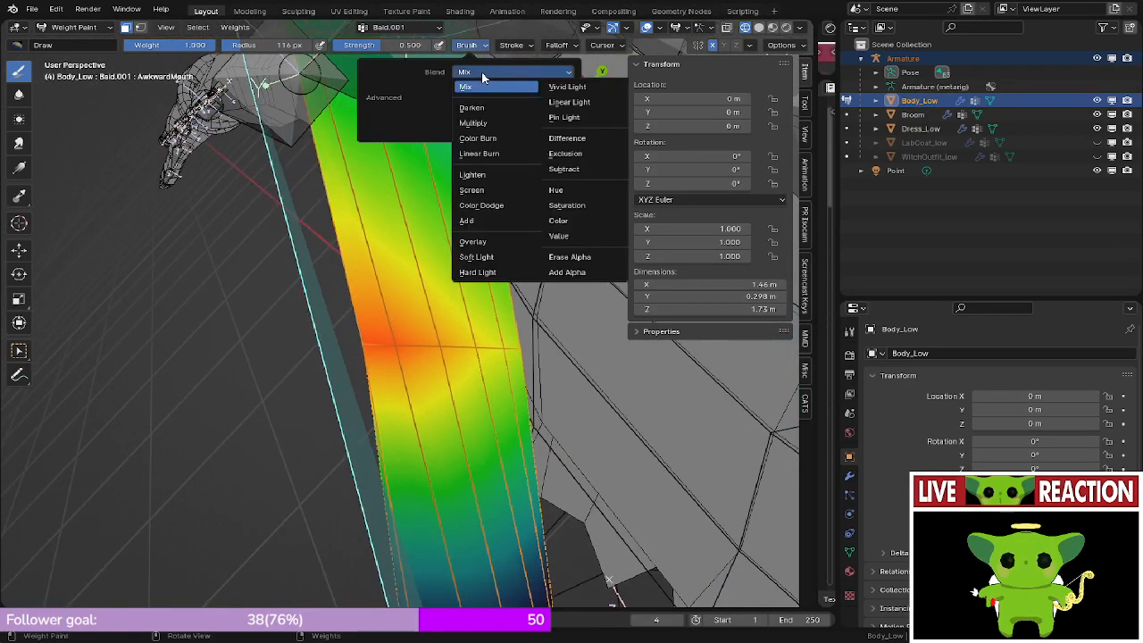
left_click(561, 172)
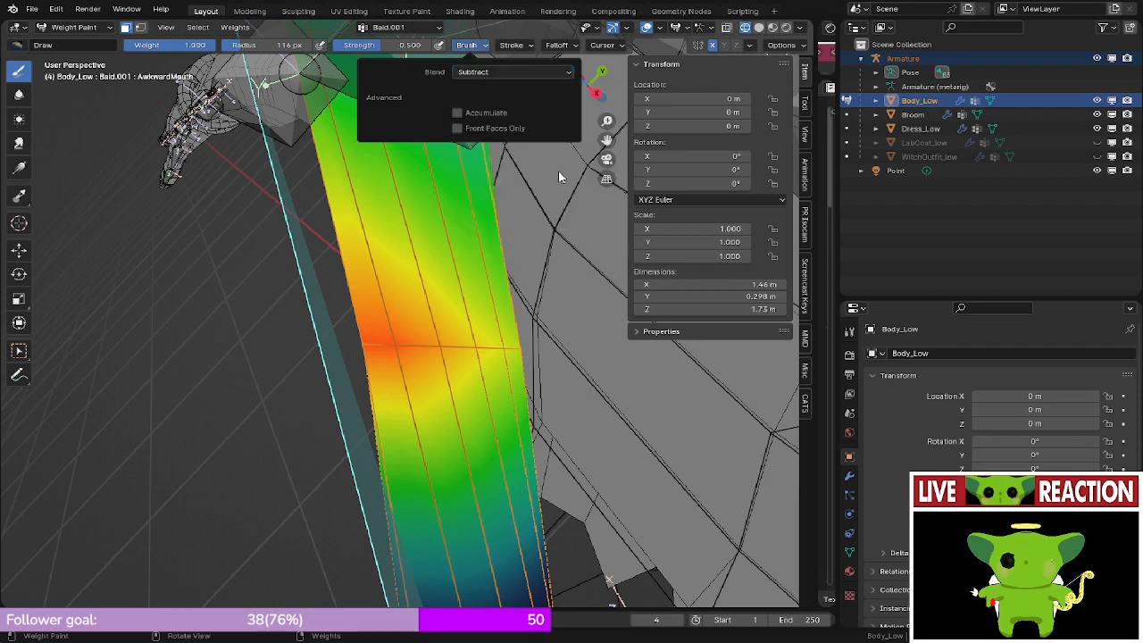
middle_click_drag(516, 359, 466, 366)
mouse_move(363, 305)
left_mouse_down("ctrl")
mouse_move(385, 319)
mouse_move(255, 293)
mouse_move(357, 357)
mouse_move(602, 392)
left_mouse_up("ctrl")
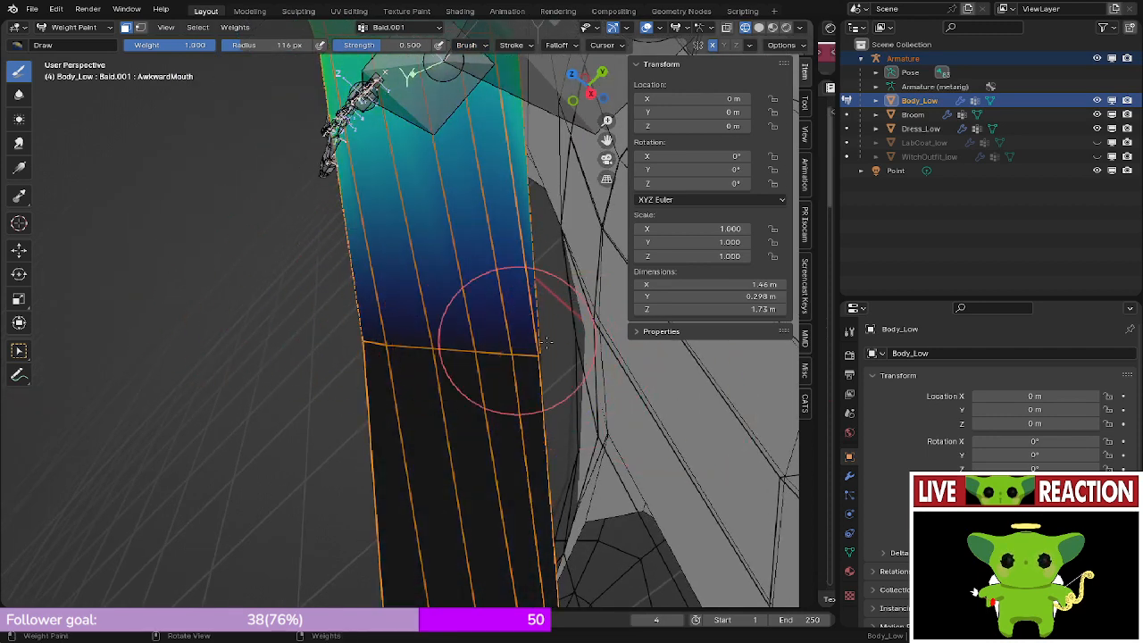
middle_click_drag(546, 341, 460, 363)
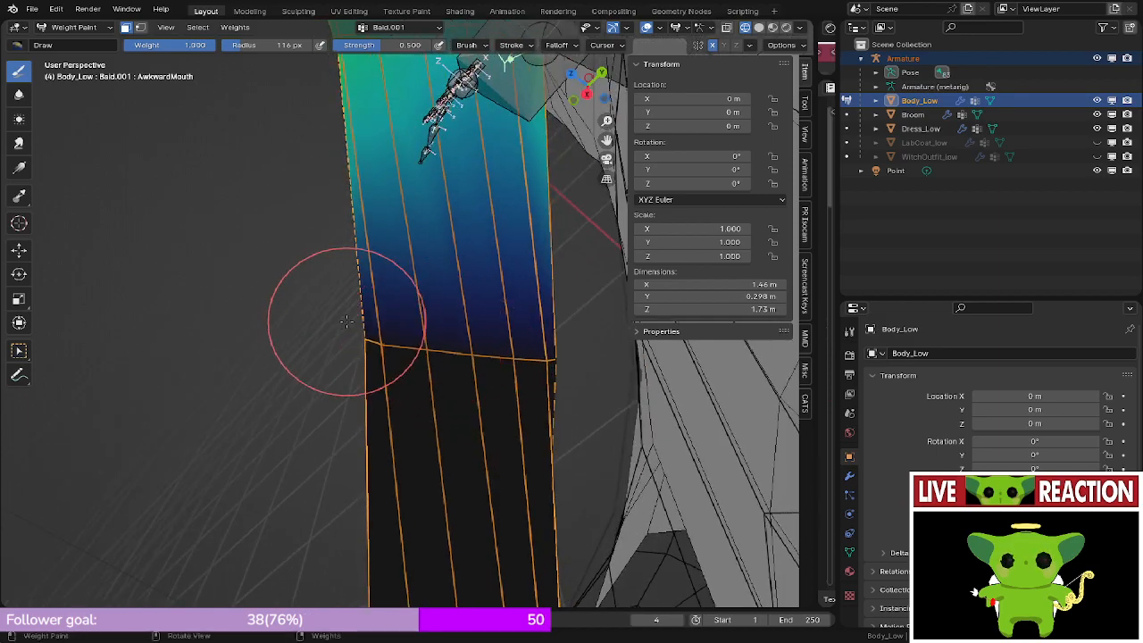
left_click_drag(347, 321, 553, 385, "ctrl")
- Subtract Baid.001 weight along the bent edge loop on another side of the strand and undo the last stroke
mouse_move(554, 385)
middle_mouse_down()
mouse_move(424, 297)
mouse_move(416, 327)
mouse_move(378, 187)
mouse_move(403, 205)
mouse_move(345, 330)
middle_mouse_up()
middle_click_drag(446, 335, 461, 287)
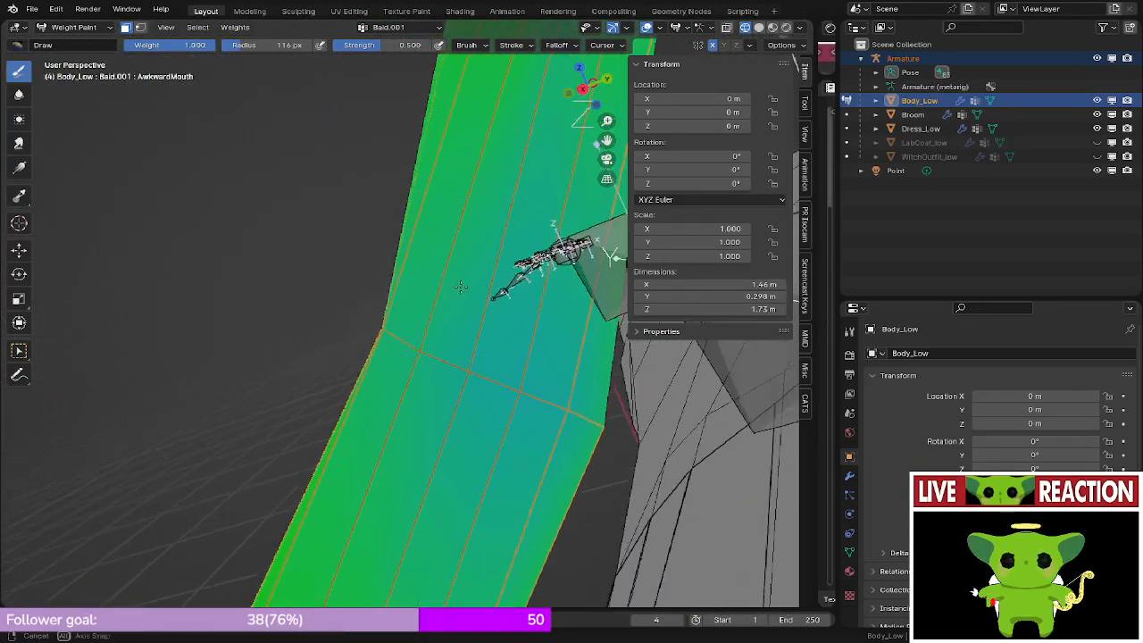
mouse_move(461, 286)
left_mouse_down()
mouse_move(408, 358)
mouse_move(412, 339)
left_mouse_up()
left_click_drag(339, 301, 646, 454, "ctrl")
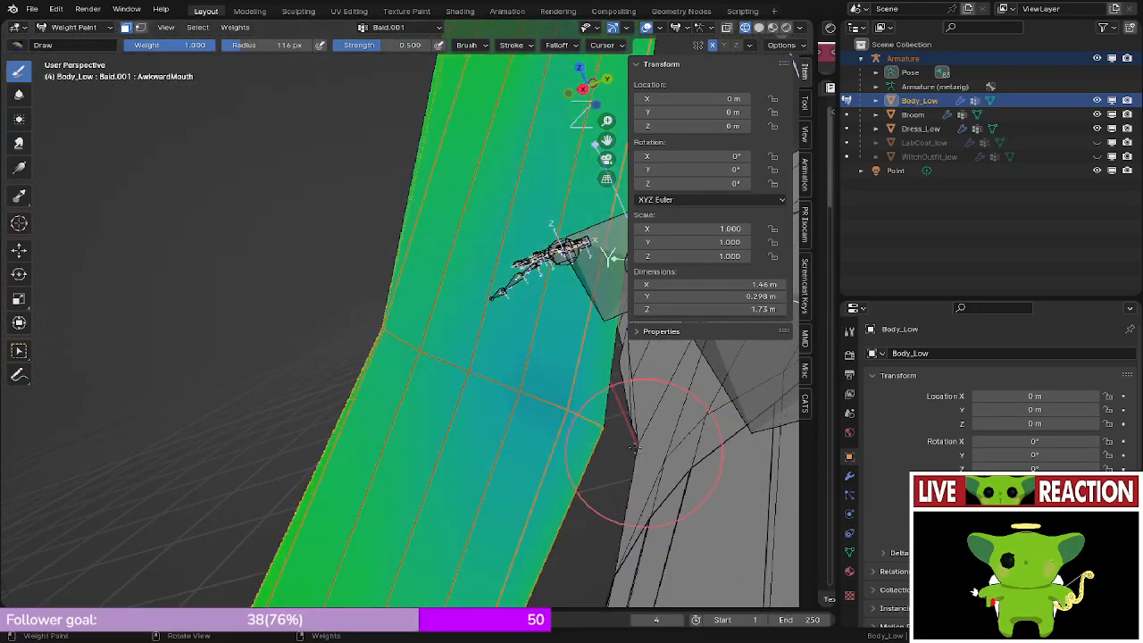
left_click_drag(309, 279, 649, 434, "ctrl")
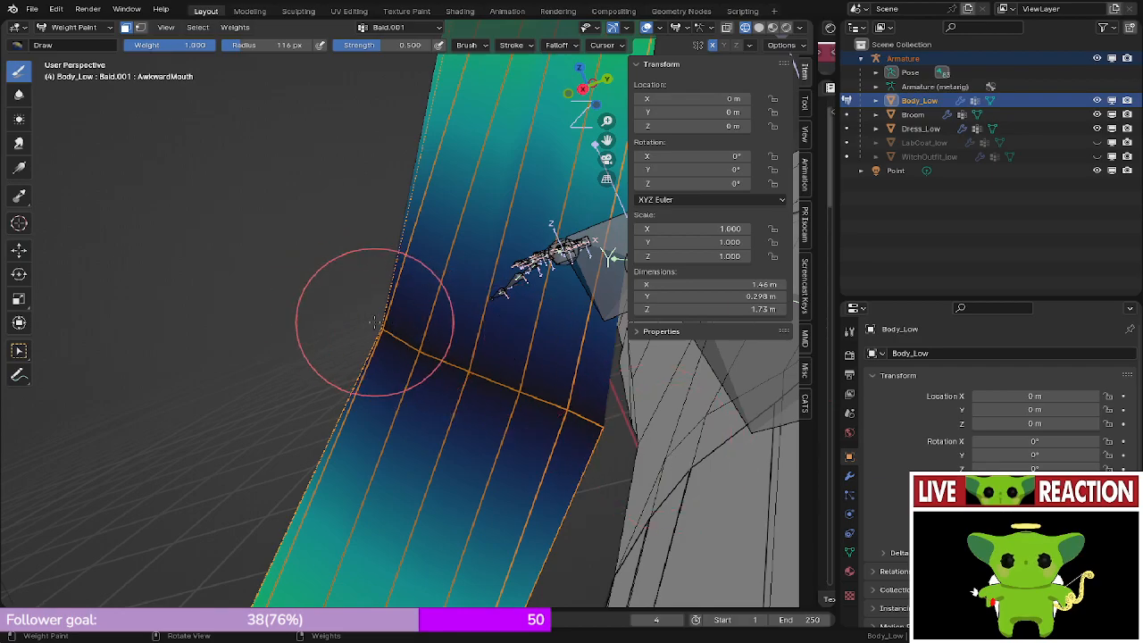
key("ctrl+z")
- Subtract Baid.001 weight across the bent loop from the opposite side, undoing and redoing strokes to compare the gradient
mouse_move(371, 266)
middle_mouse_down()
mouse_move(473, 348)
mouse_move(518, 367)
mouse_move(545, 459)
middle_mouse_up()
scroll(520, 371, "down", 5)
middle_click_drag(545, 458, 487, 438)
scroll(331, 332, "up", 5)
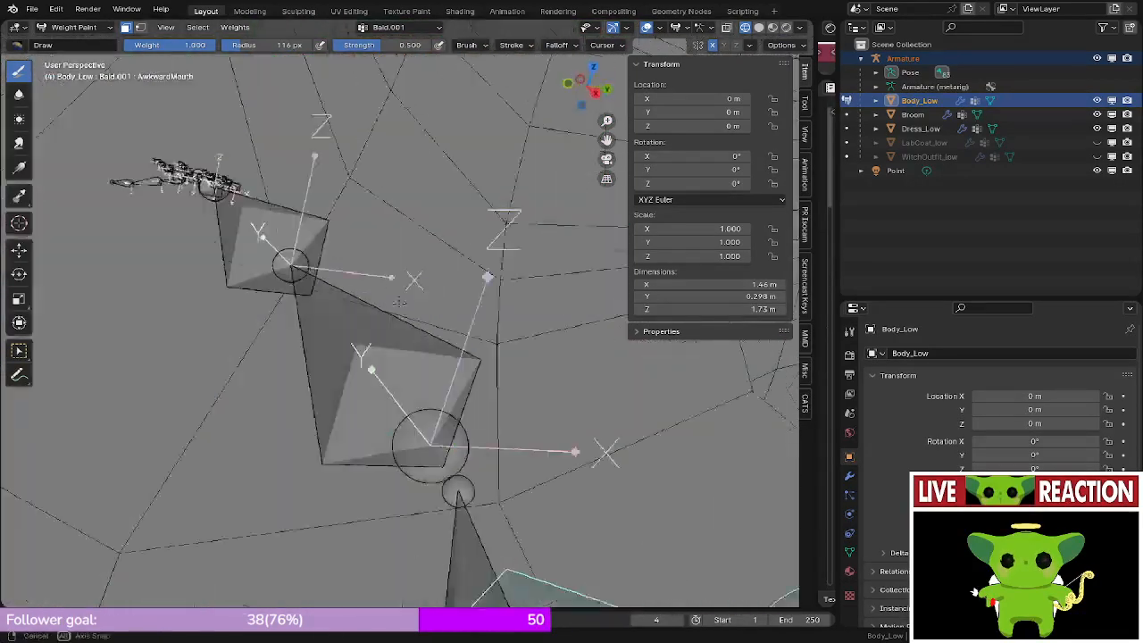
scroll(431, 264, "up", 2)
middle_click_drag(431, 263, 323, 303)
left_click_drag(344, 188, 487, 413)
key("ctrl+z")
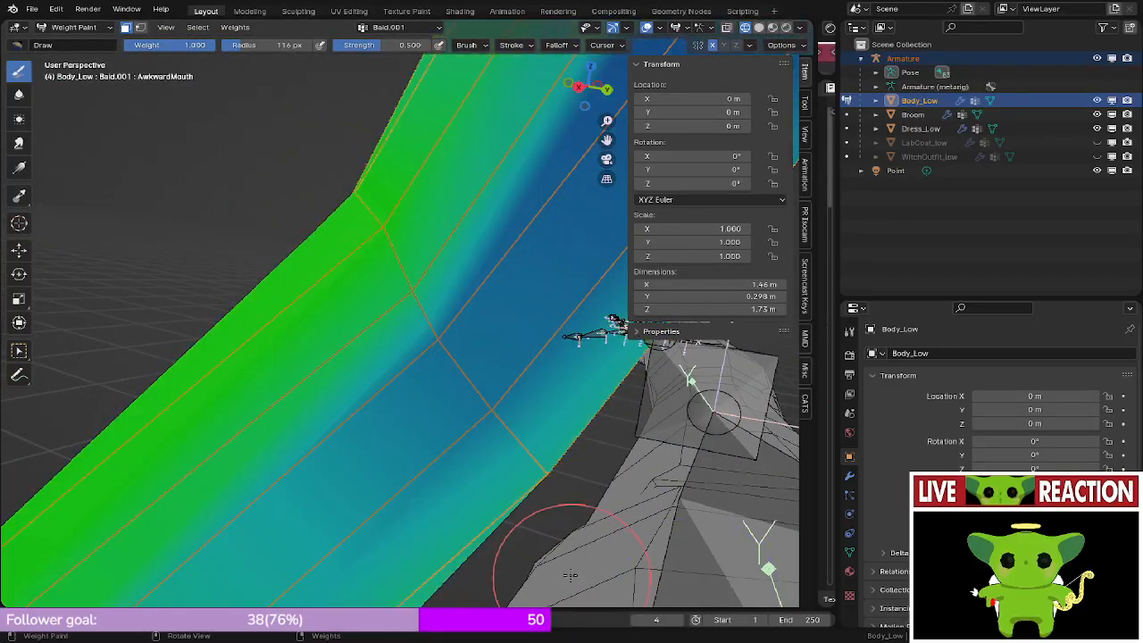
key("ctrl+z")
key("ctrl+z")
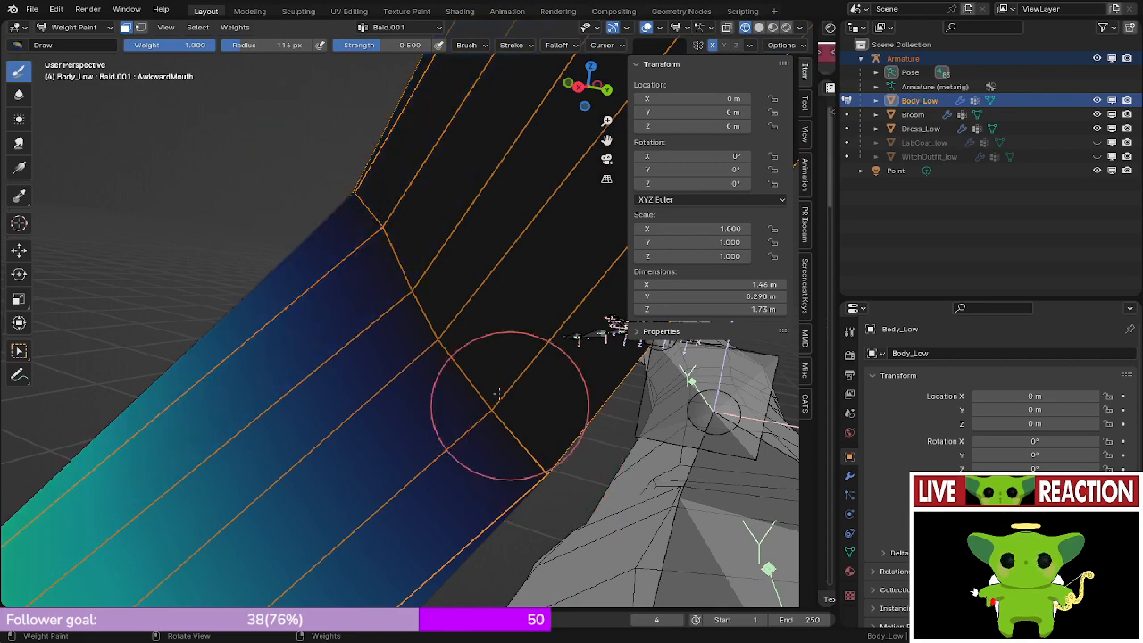
key("ctrl+shift+z")
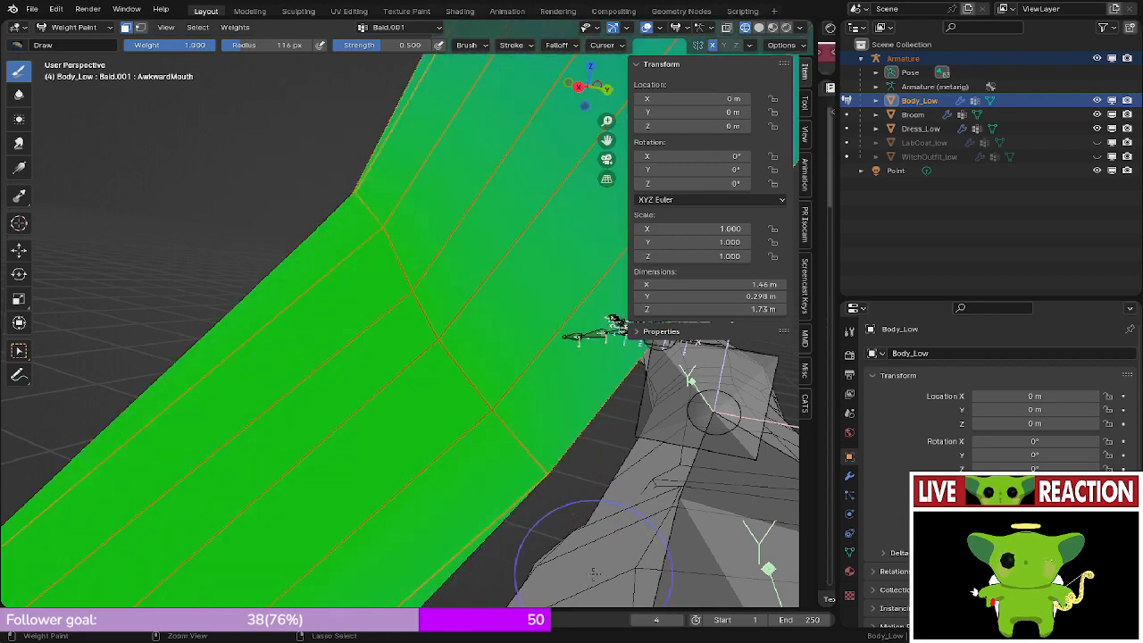
- Clear the leftover Baid.001 weight from the remaining sides of the strand's upper section
middle_click_drag(431, 309, 516, 347)
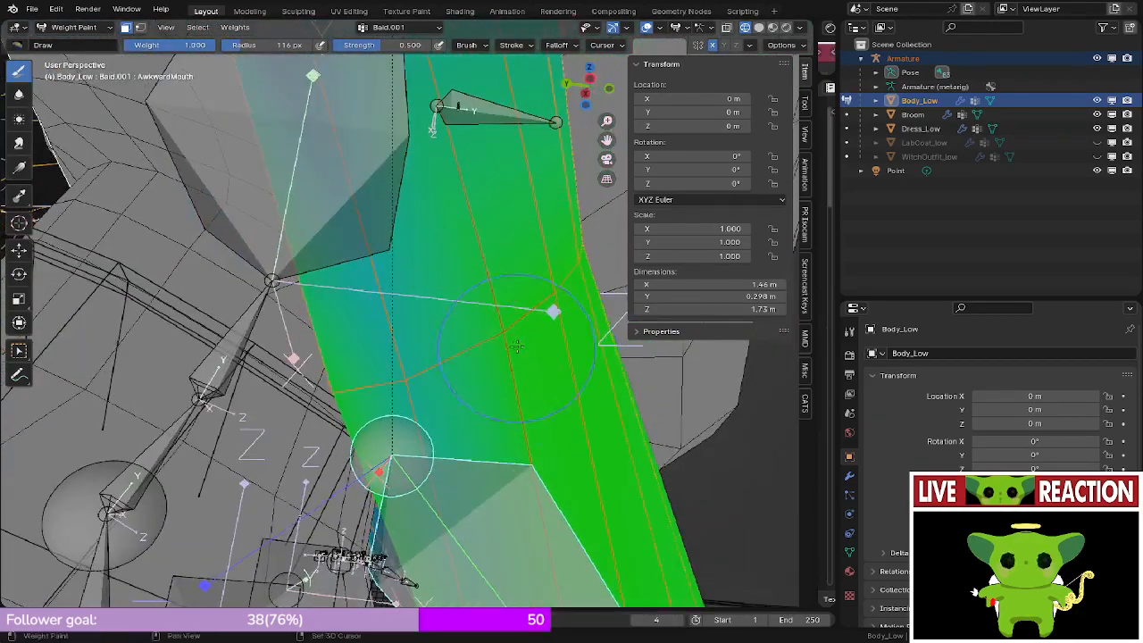
middle_click_drag(337, 387, 280, 436)
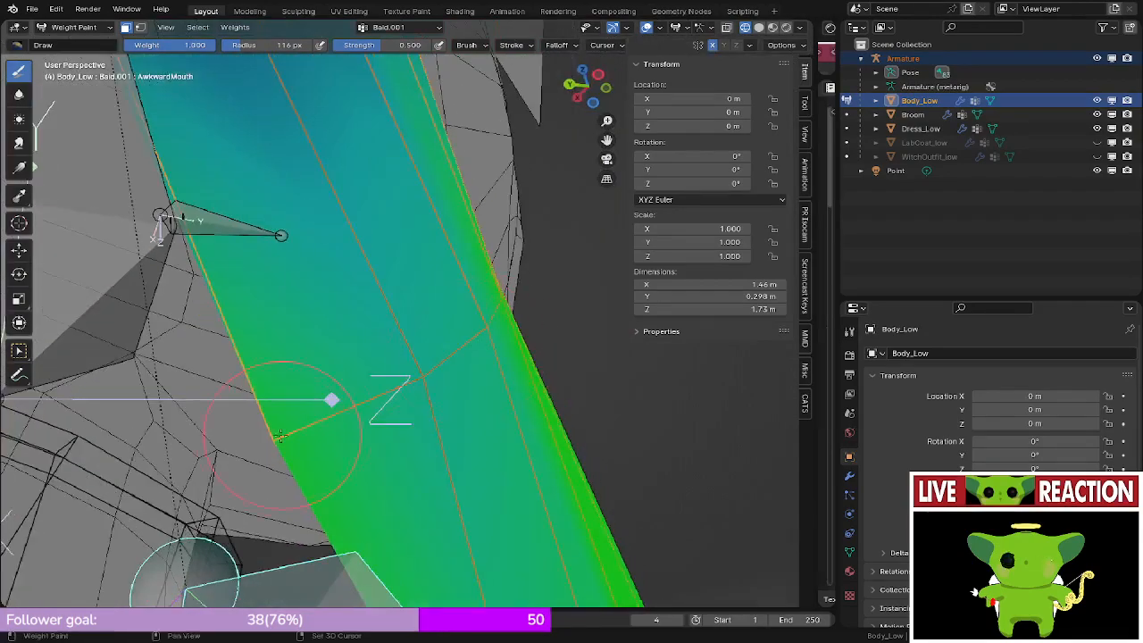
middle_click_drag(445, 369, 497, 358)
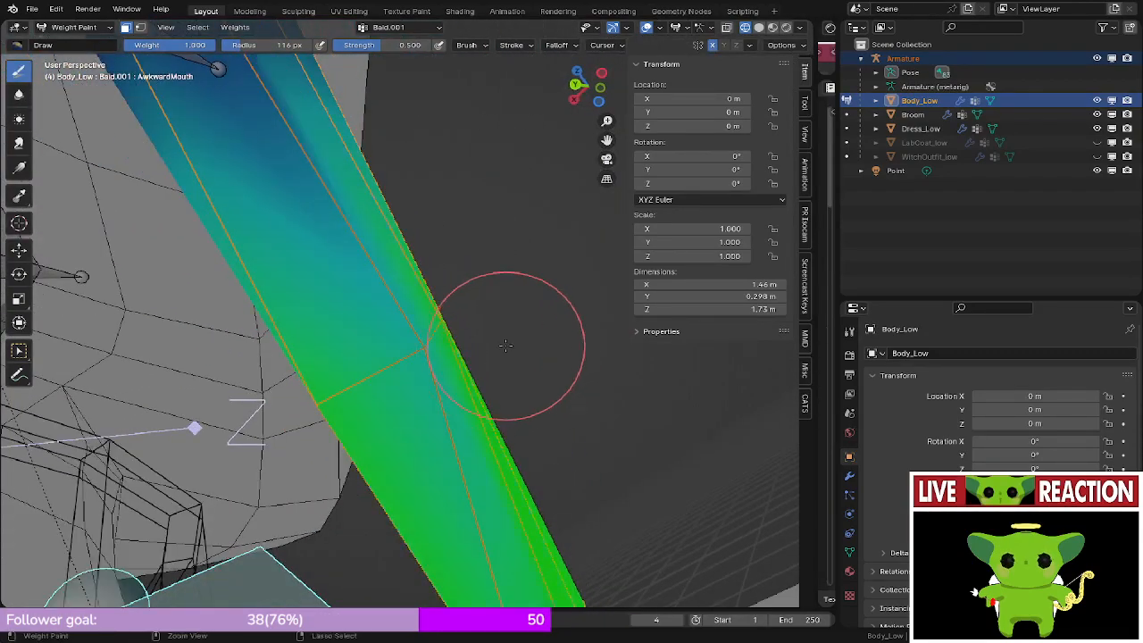
middle_click_drag(515, 300, 393, 350)
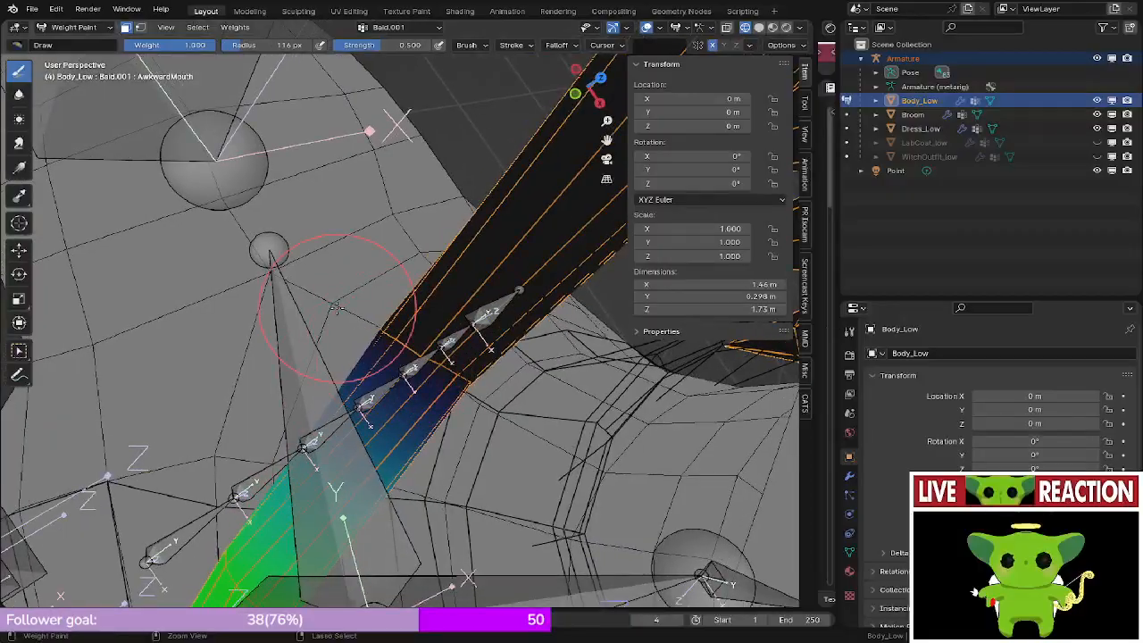
middle_click_drag(337, 308, 373, 307)
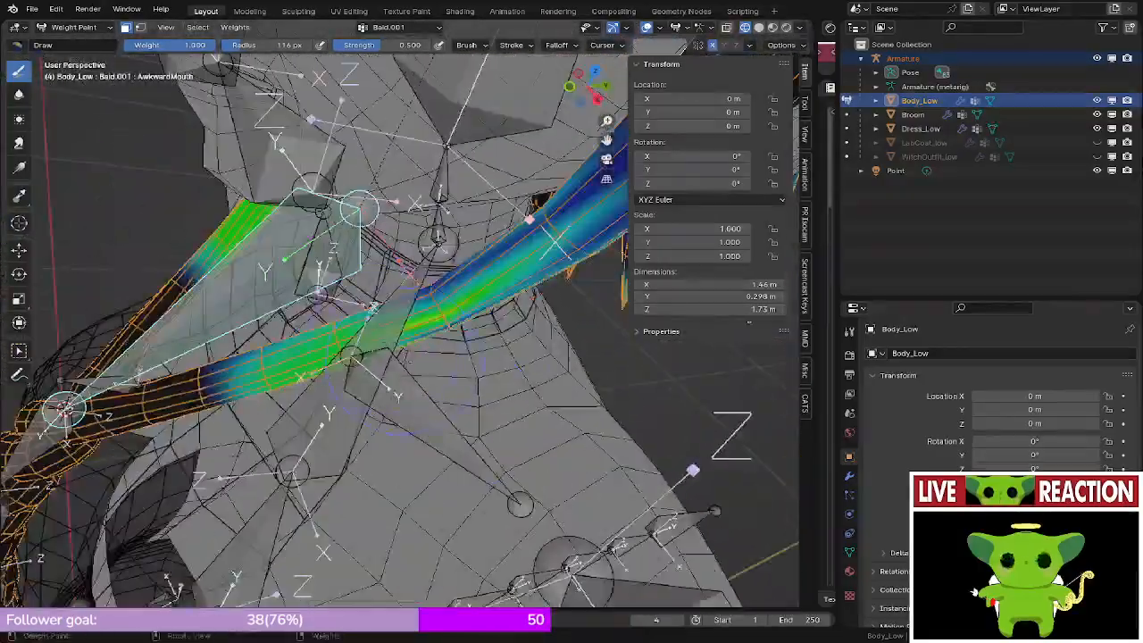
- Subtract the stray Baid.001 weight from the hair spikes behind the ear in the right side view
middle_click_drag(408, 359, 325, 384, "shift")
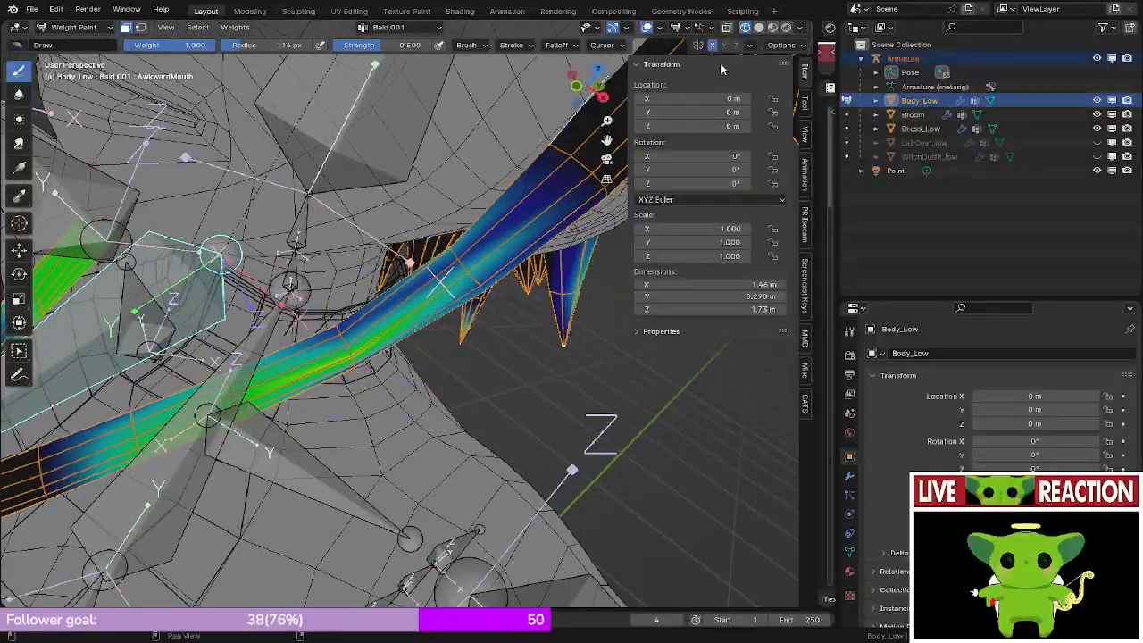
scroll(416, 257, "down", 5)
key("KP_3")
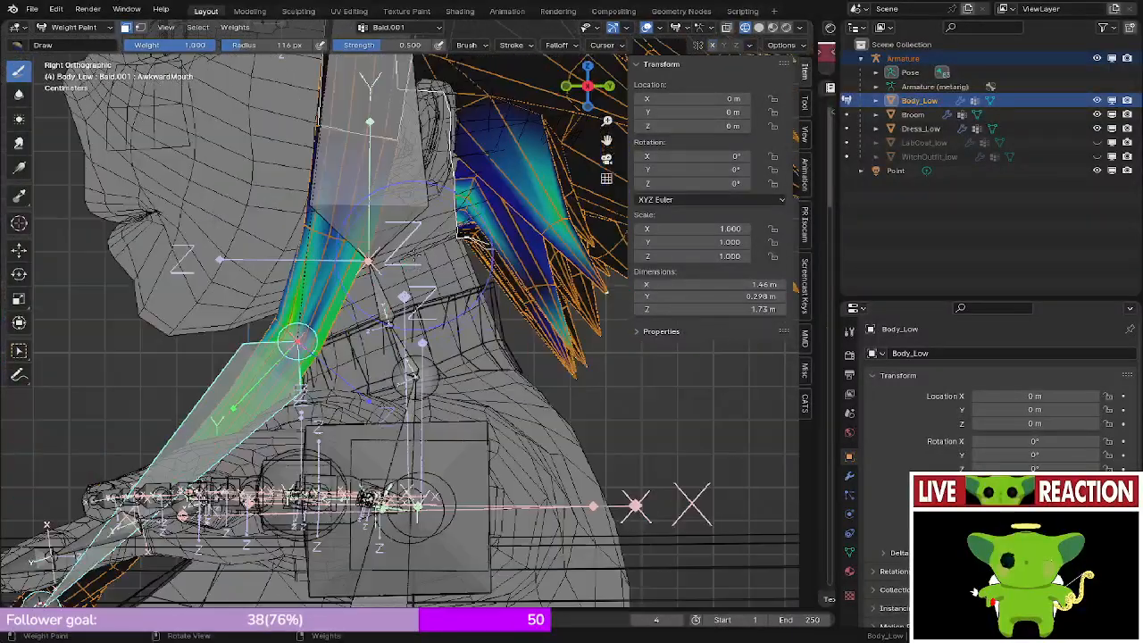
scroll(412, 257, "down", 3)
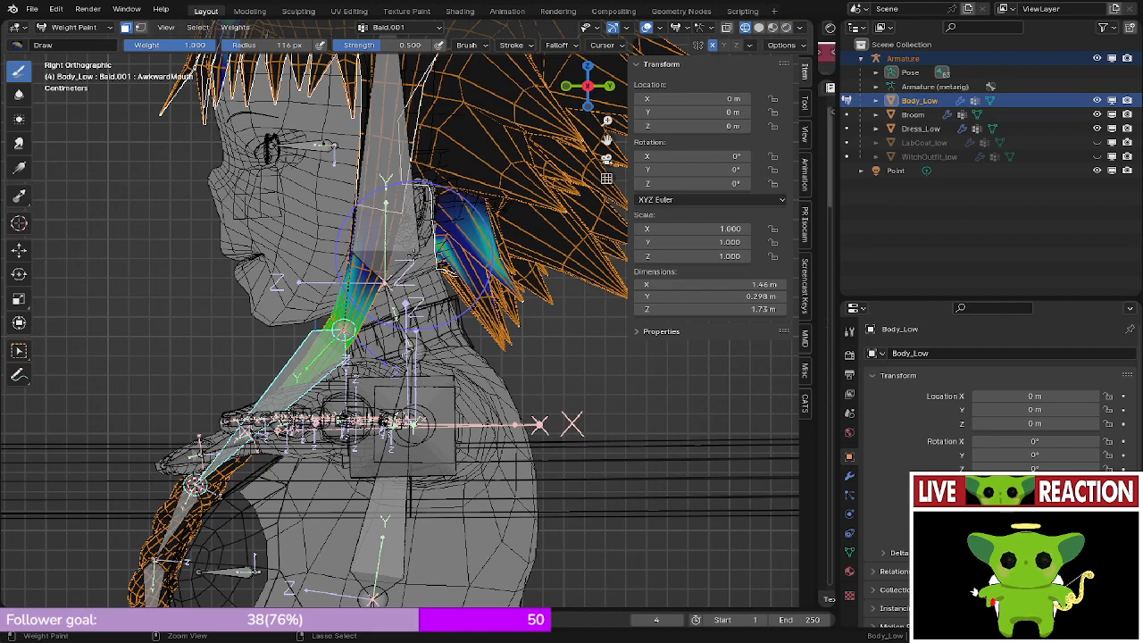
key("Tab")
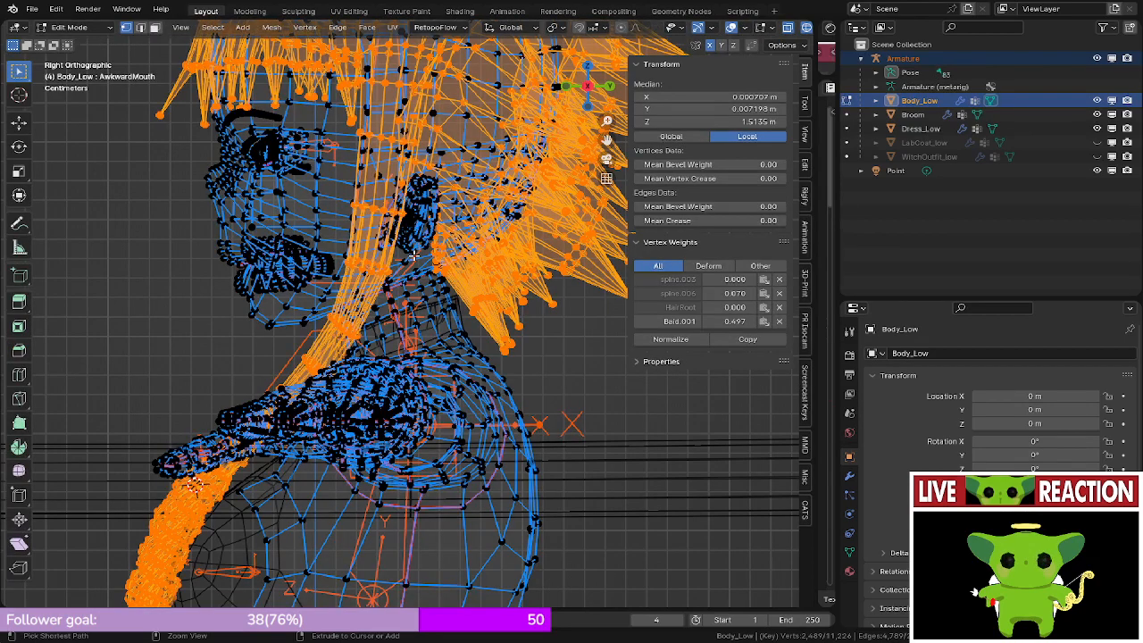
key("Tab")
scroll(407, 255, "up", 5)
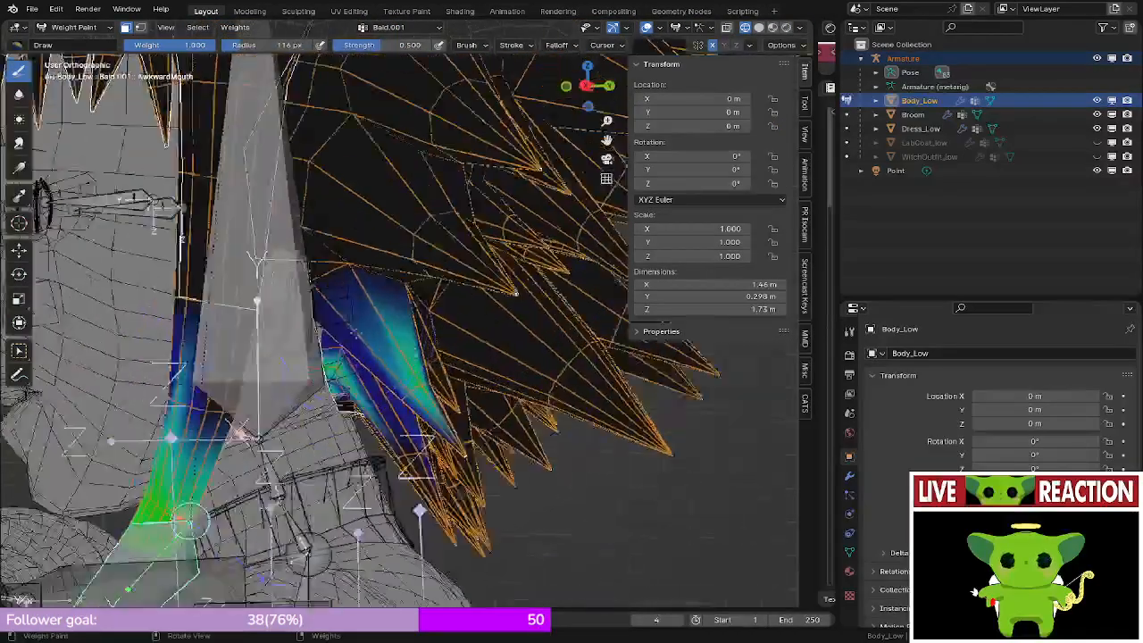
left_click_drag(338, 226, 359, 392, "ctrl")
middle_click_drag(334, 478, 391, 426, "shift")
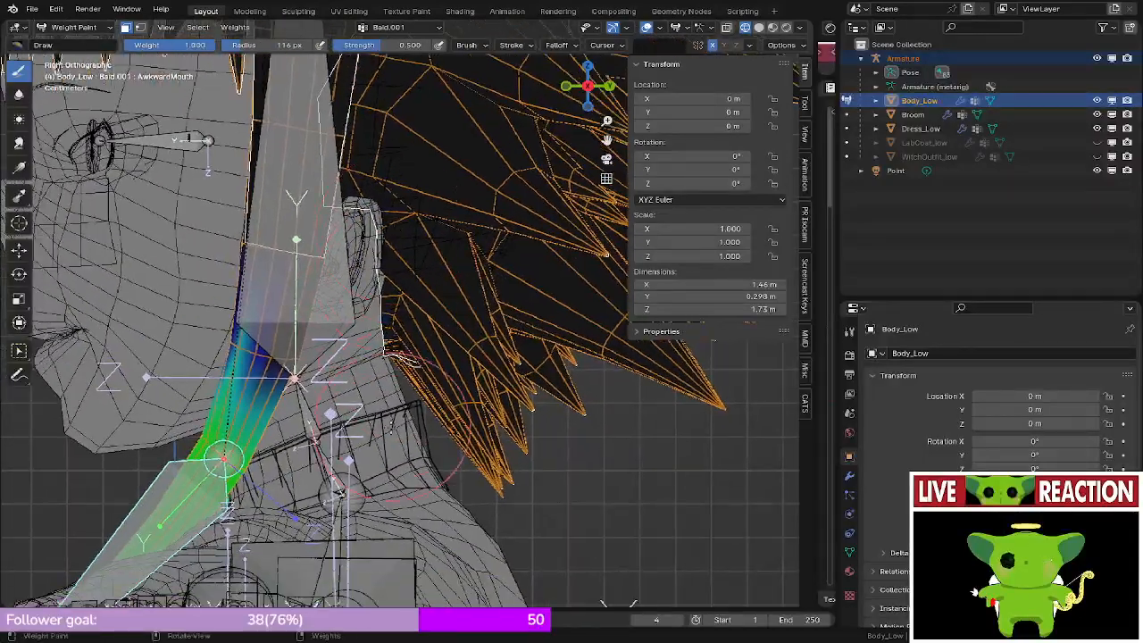
- Examine the Baid.001 weights on both hair strands from the front and the right side
scroll(446, 420, "down", 5)
middle_click_drag(129, 288, 299, 314)
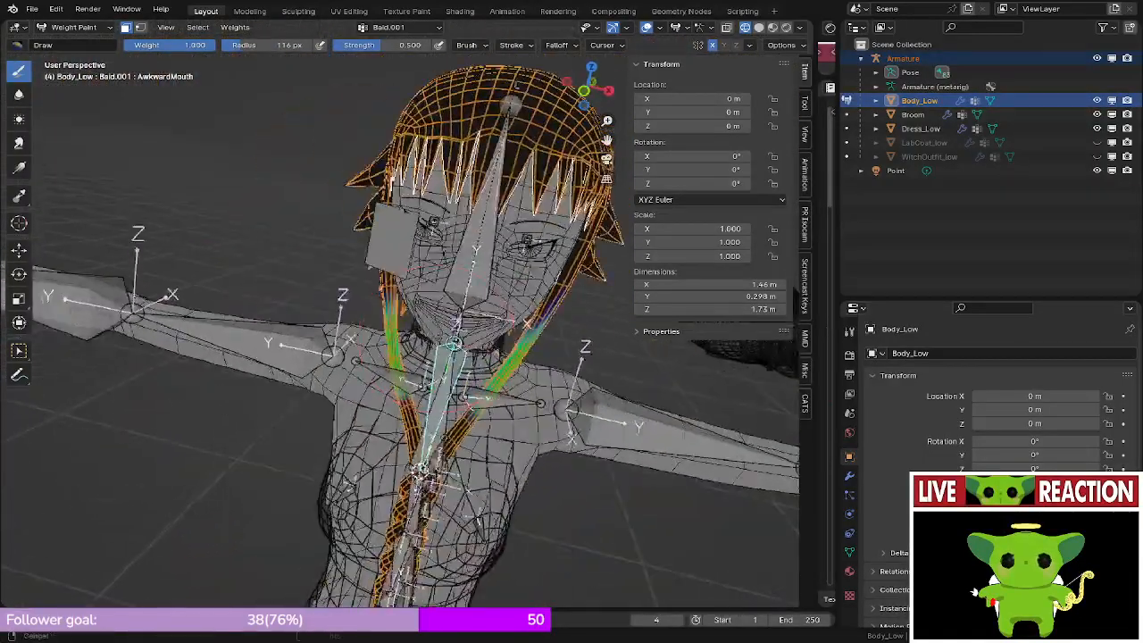
scroll(419, 338, "up", 3)
middle_click_drag(420, 338, 553, 254)
key("KP_3")
scroll(316, 288, "up", 7)
scroll(419, 294, "down", 3)
mouse_move(433, 251)
middle_mouse_down("shift")
mouse_move(472, 322)
mouse_move(616, 332)
mouse_move(568, 340)
mouse_move(292, 186)
middle_mouse_up("shift")
scroll(486, 376, "up", 3)
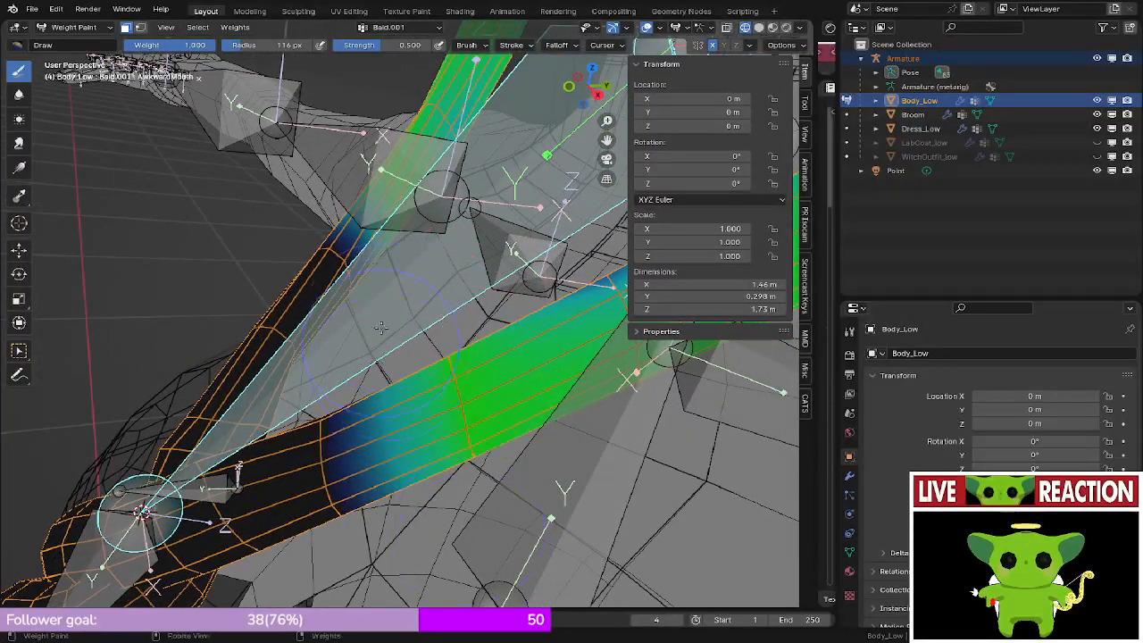
- Subtract Baid.001 weight from the strands' lower ends above the braid, comparing the strokes with undo and redo
middle_click_drag(380, 328, 391, 316)
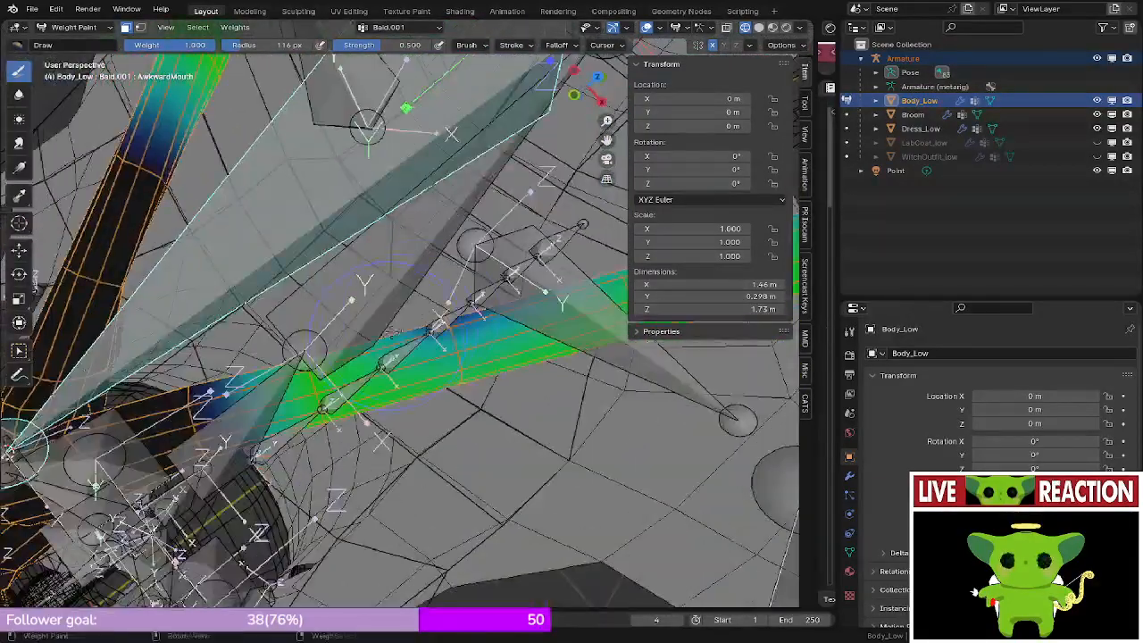
middle_click_drag(449, 382, 440, 318)
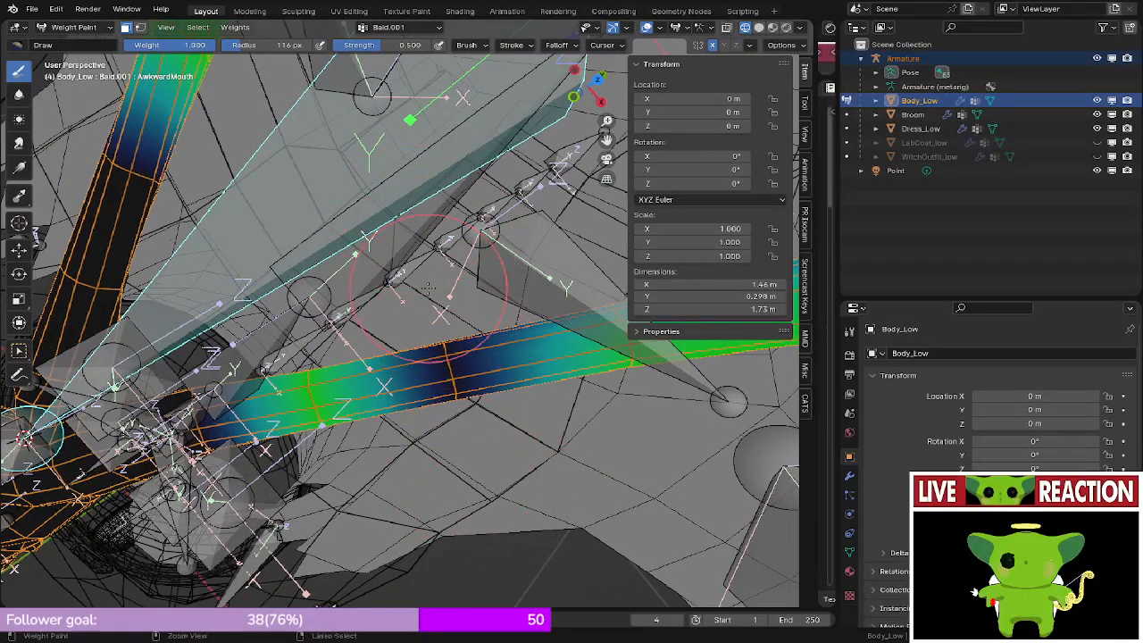
mouse_move(464, 530)
middle_mouse_down()
mouse_move(405, 171)
mouse_move(433, 308)
middle_mouse_up()
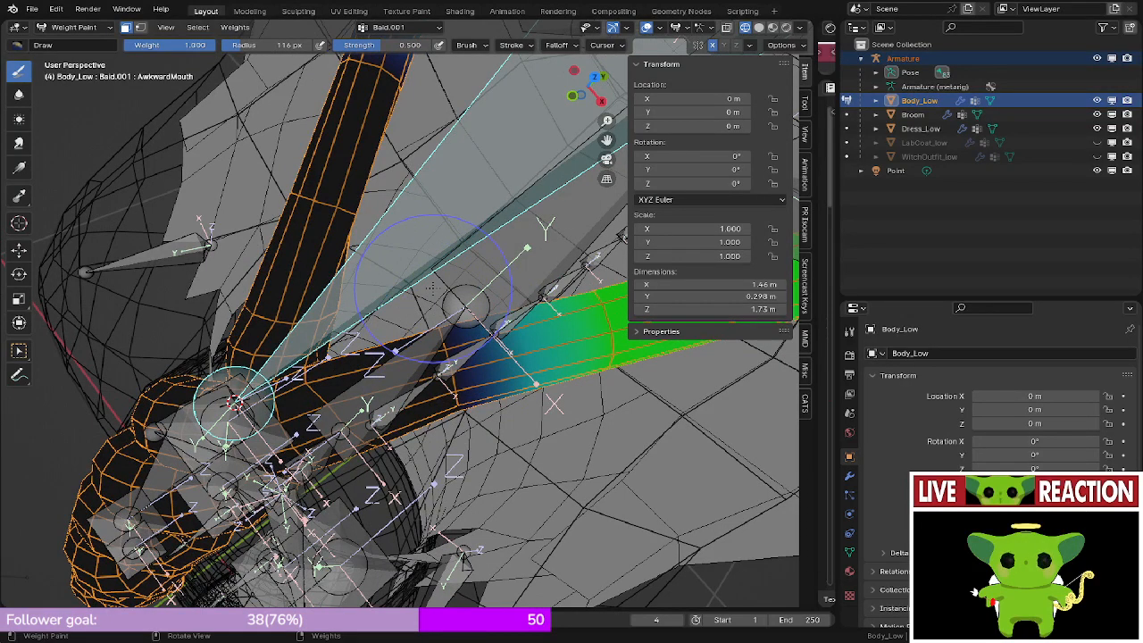
key("ctrl+z")
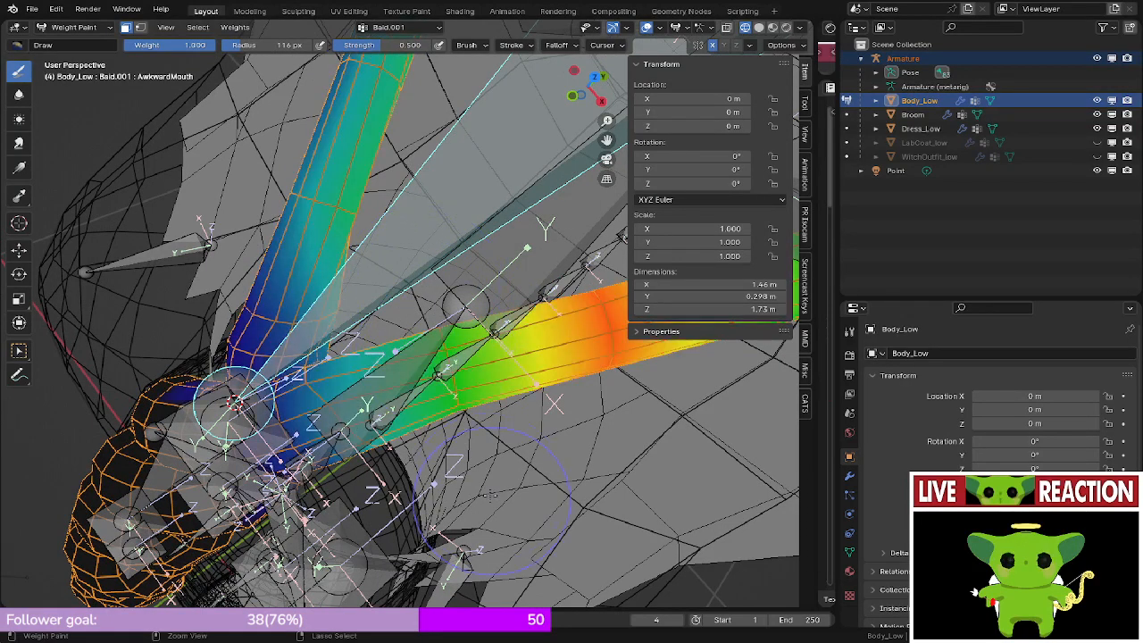
mouse_move(420, 281)
middle_mouse_down()
mouse_move(535, 406)
mouse_move(580, 383)
middle_mouse_up()
key("ctrl+shift+z")
scroll(424, 288, "up", 2)
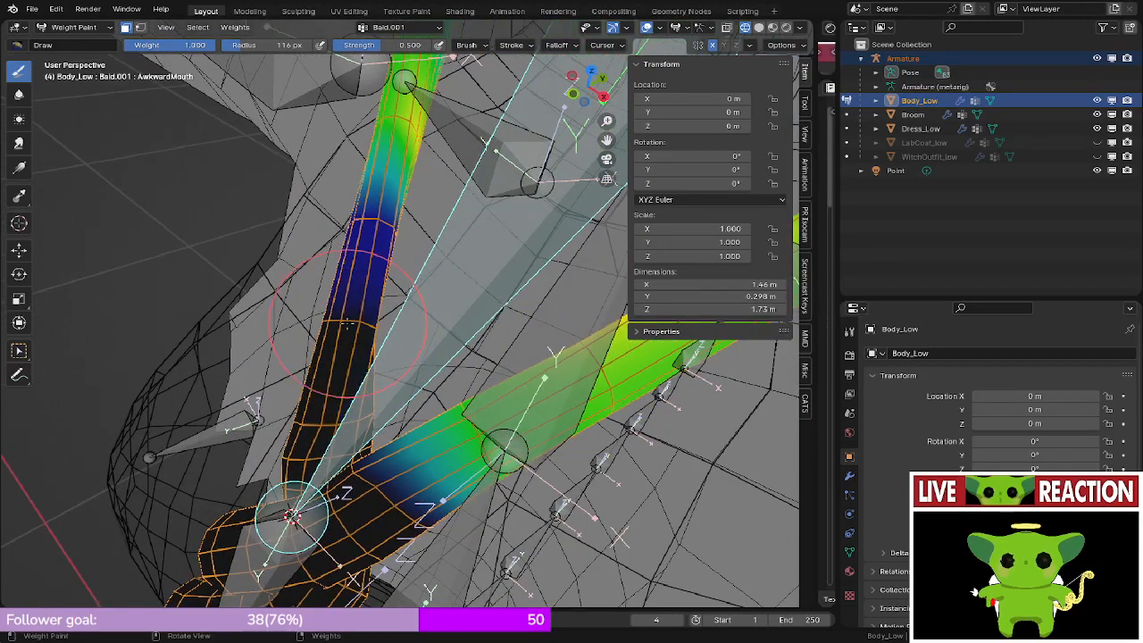
- Try further Baid.001 subtraction on the thinner strand's lower loops, stepping back through the strokes to compare
left_click_drag(347, 324, 343, 325, "ctrl")
key("ctrl+z")
middle_click_drag(455, 277, 415, 327)
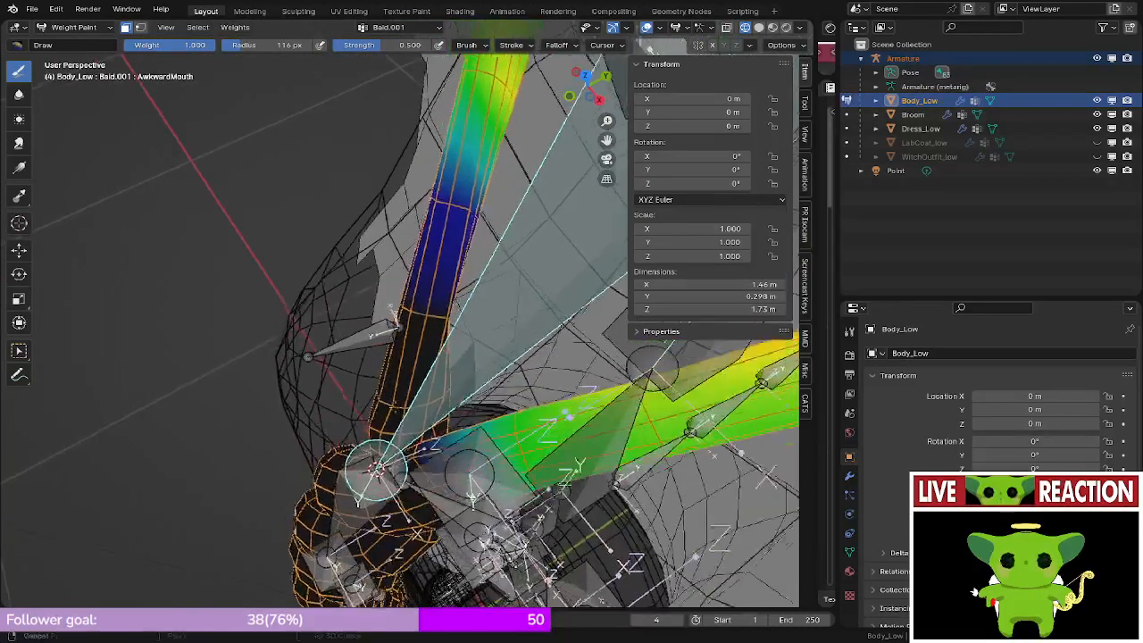
scroll(415, 327, "up", 2)
key("ctrl+z")
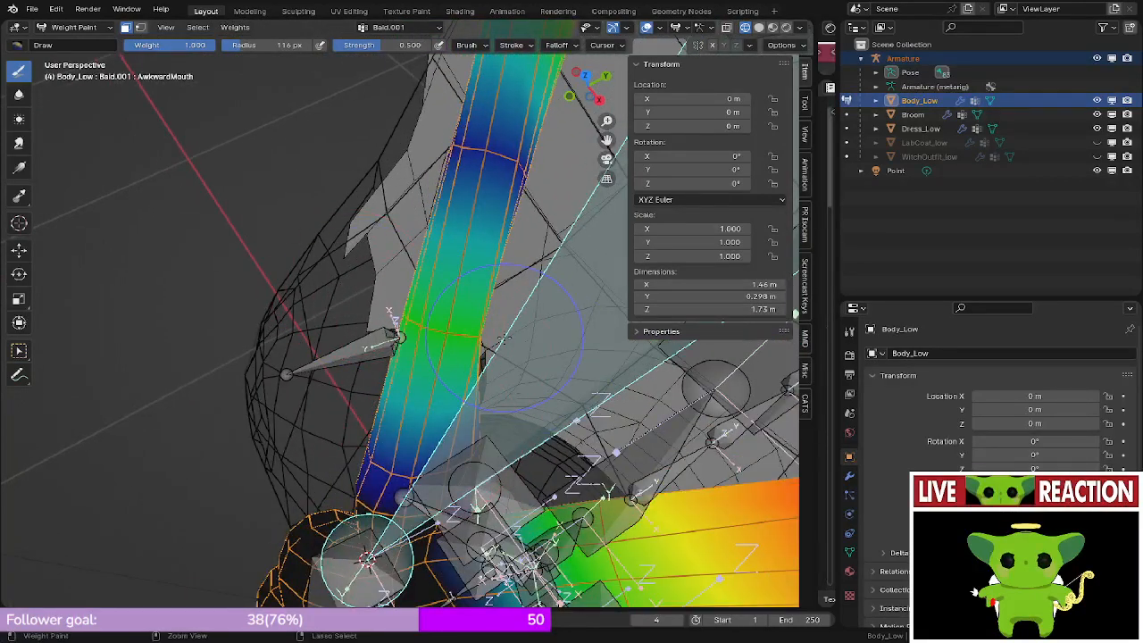
key("ctrl+shift+z")
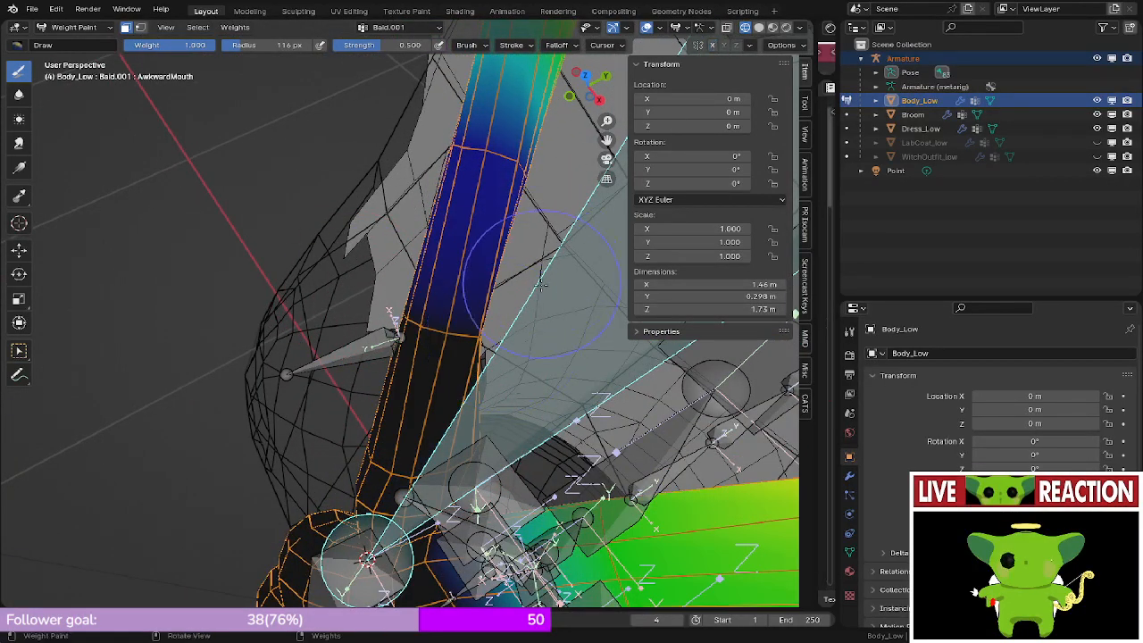
key("ctrl+z")
key("ctrl+z")
- Subtract the stray Baid.001 weight from the fringe spikes above the forehead
middle_click_drag(303, 278, 587, 357)
scroll(525, 415, "down", 8)
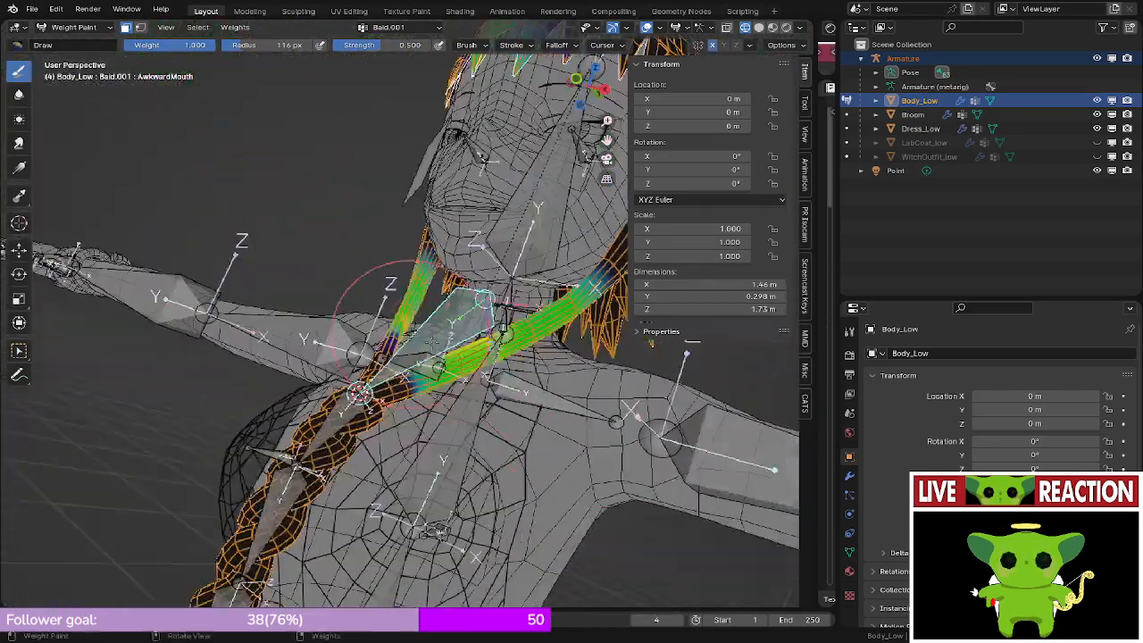
middle_click_drag(359, 393, 434, 269)
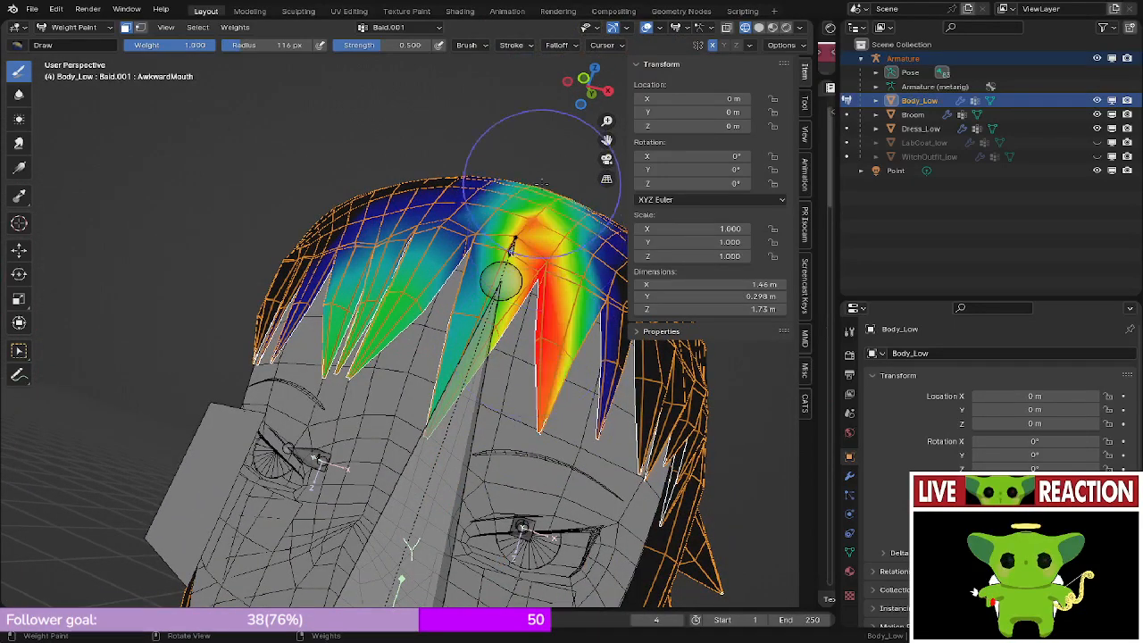
left_click(475, 43)
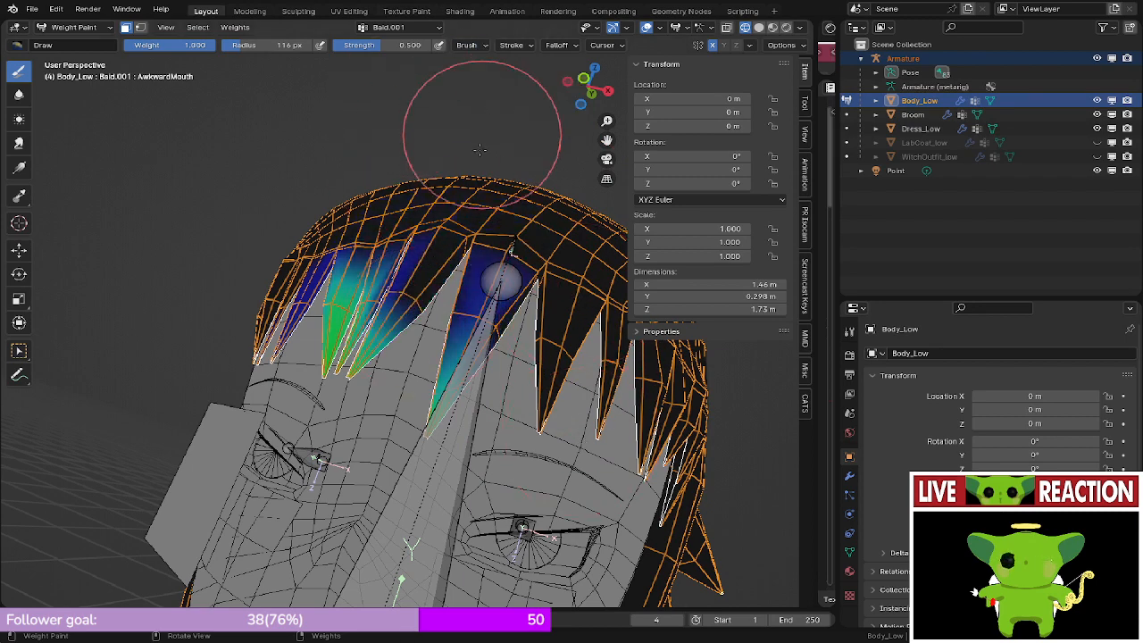
scroll(374, 301, "down", 8)
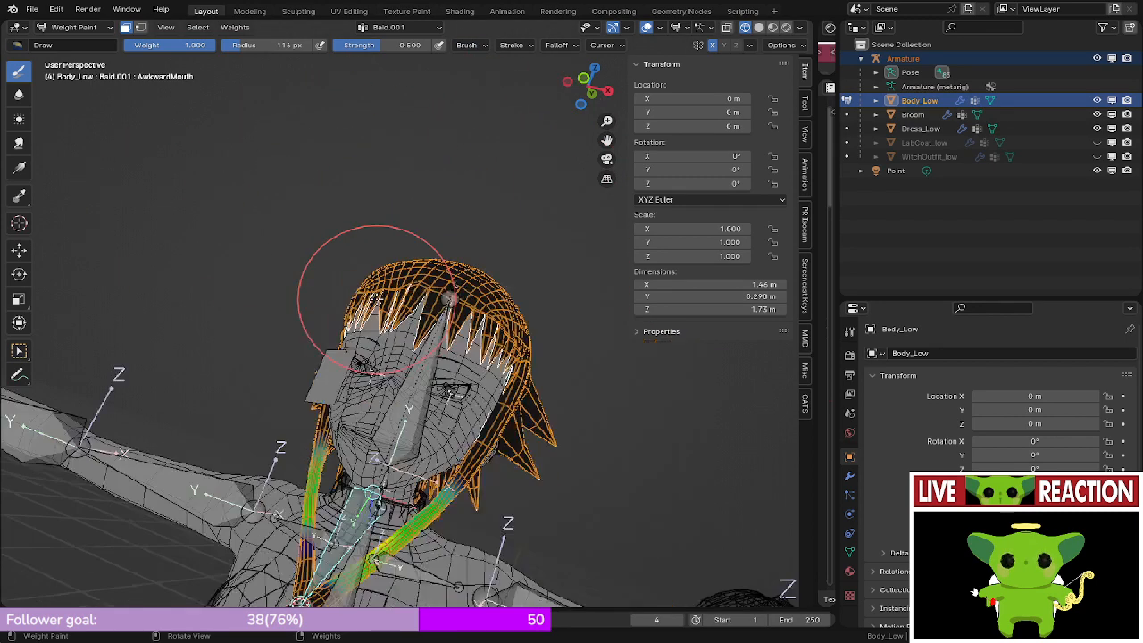
- Subtract Baid.001 weight from the hair strand beside the neck with several strokes across its width
middle_click_drag(387, 352, 375, 384)
scroll(432, 334, "up", 5)
middle_click_drag(432, 334, 350, 363)
scroll(378, 412, "up", 4)
scroll(350, 362, "up", 5)
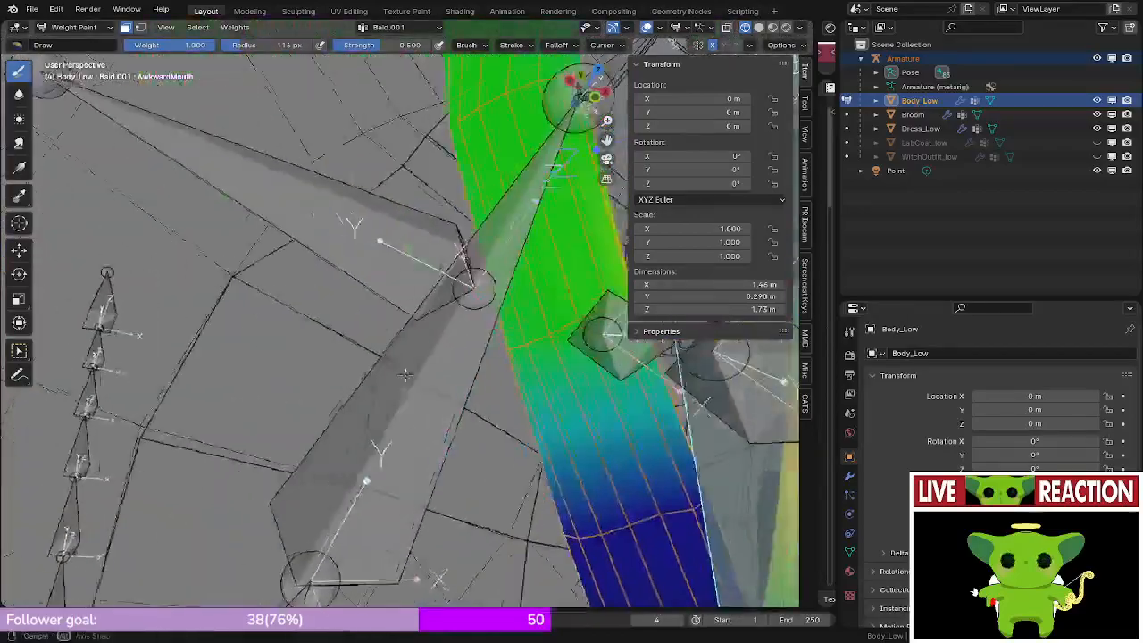
scroll(419, 386, "down", 3)
middle_click_drag(433, 387, 395, 385, "shift")
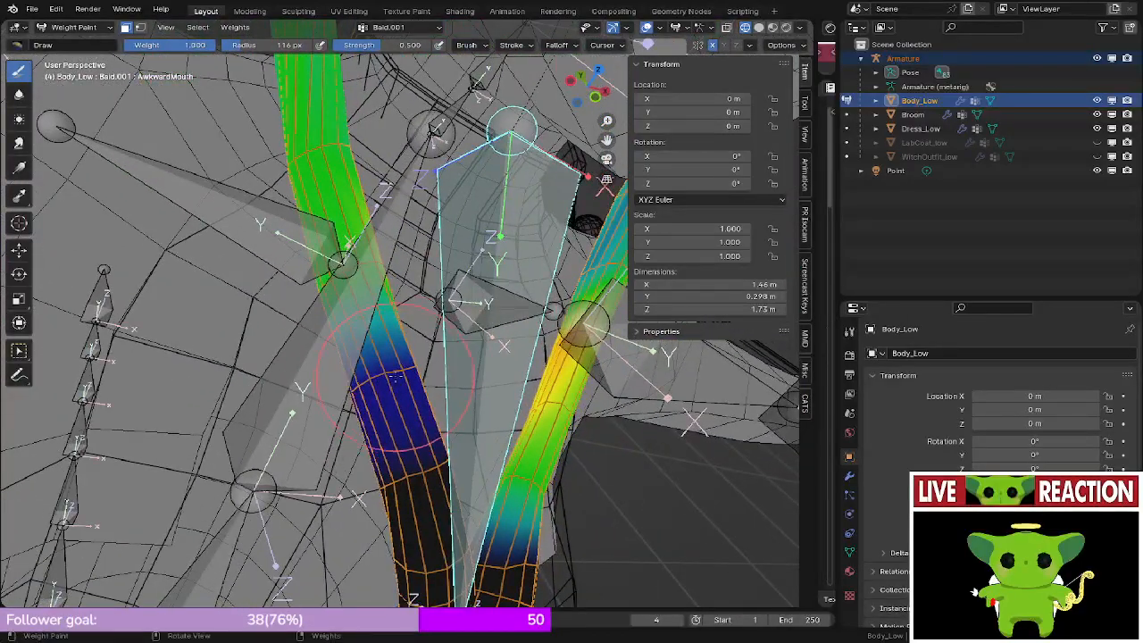
mouse_move(271, 391)
middle_mouse_down()
mouse_move(342, 366)
mouse_move(469, 397)
middle_mouse_up()
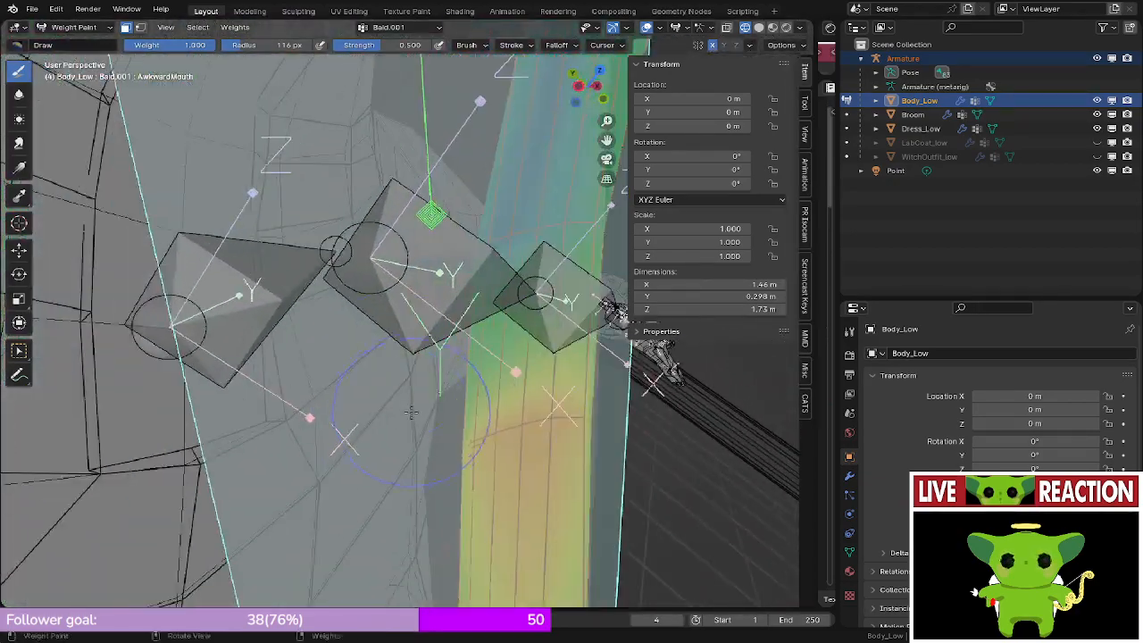
mouse_move(477, 448)
left_mouse_down("ctrl")
mouse_move(625, 426)
mouse_move(357, 421)
mouse_move(734, 430)
left_mouse_up("ctrl")
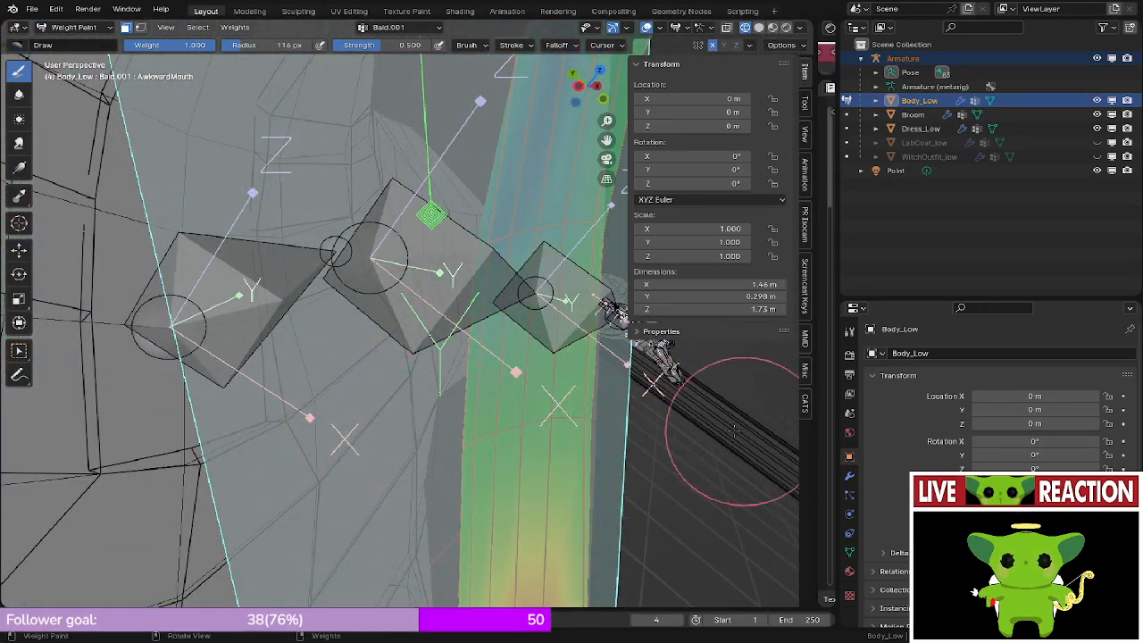
left_click_drag(614, 428, 310, 429)
left_click_drag(443, 453, 805, 448)
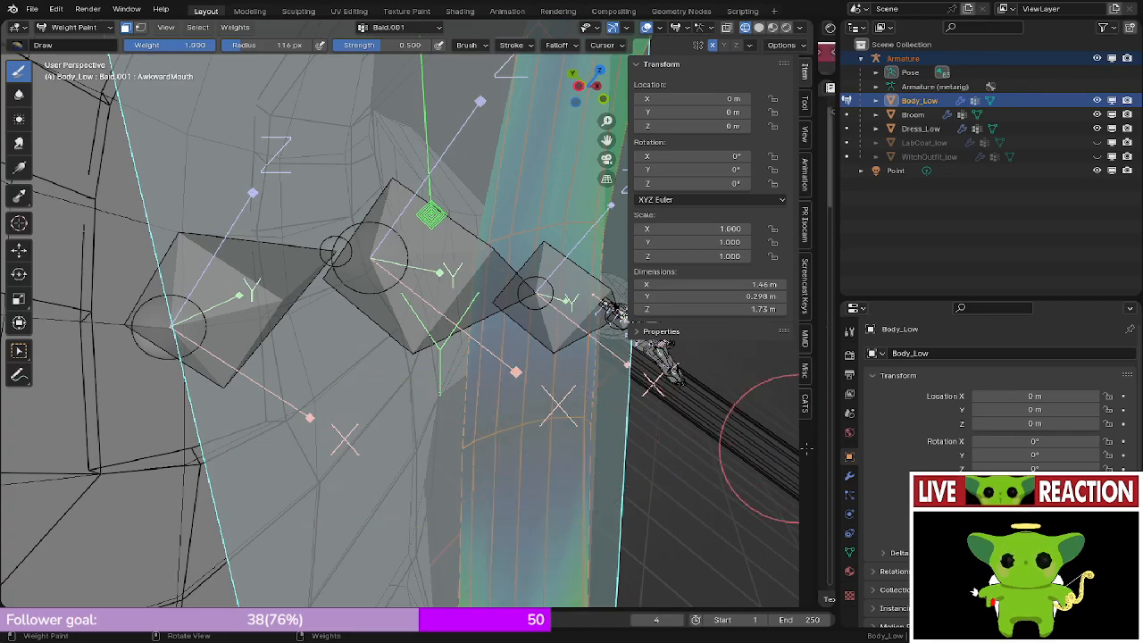
- Try further Baid.001 subtraction on the strands above the braid, undoing the strokes
scroll(440, 425, "down", 6)
mouse_move(440, 426)
middle_mouse_down()
mouse_move(351, 341)
mouse_move(381, 359)
middle_mouse_up()
scroll(350, 340, "up", 2)
left_click_drag(395, 358, 384, 359)
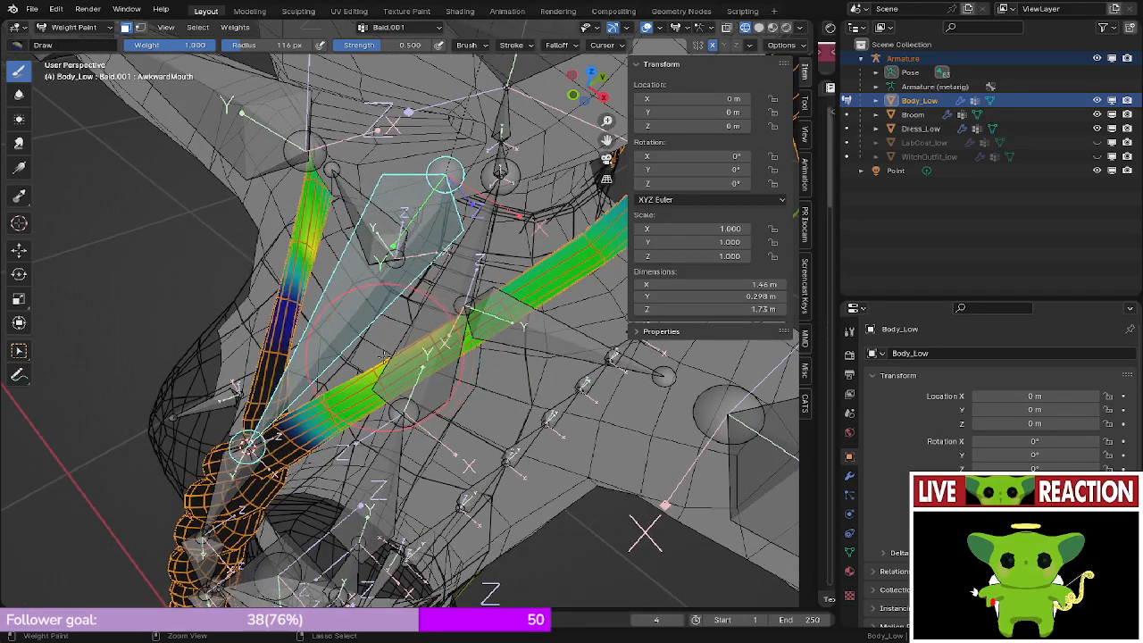
key("ctrl+z")
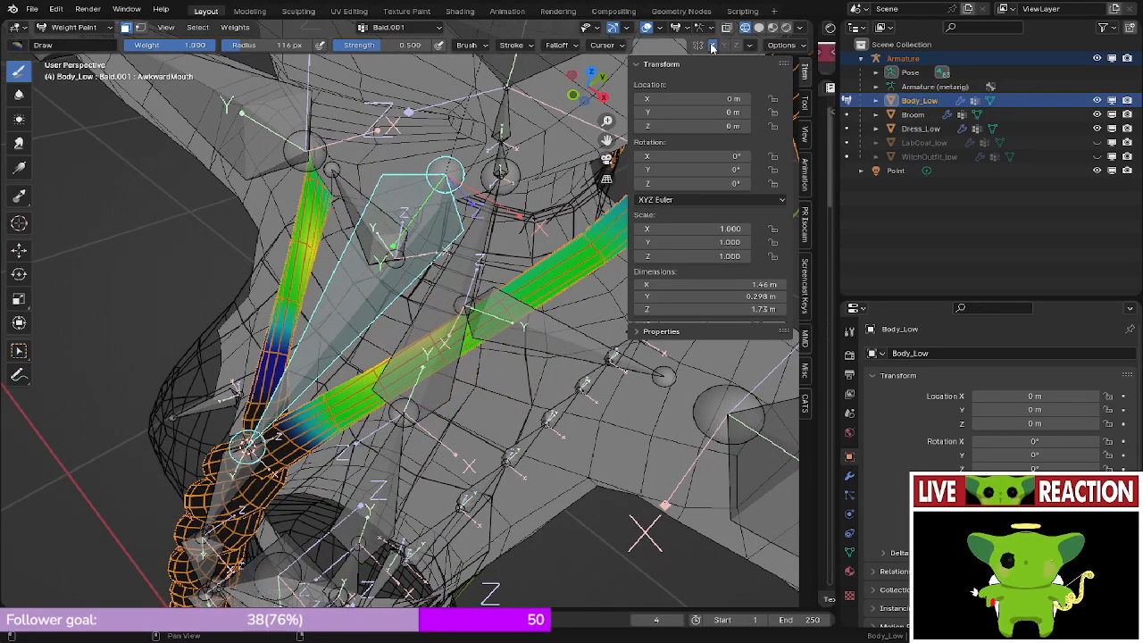
middle_click_drag(449, 257, 453, 291)
scroll(452, 291, "up", 2)
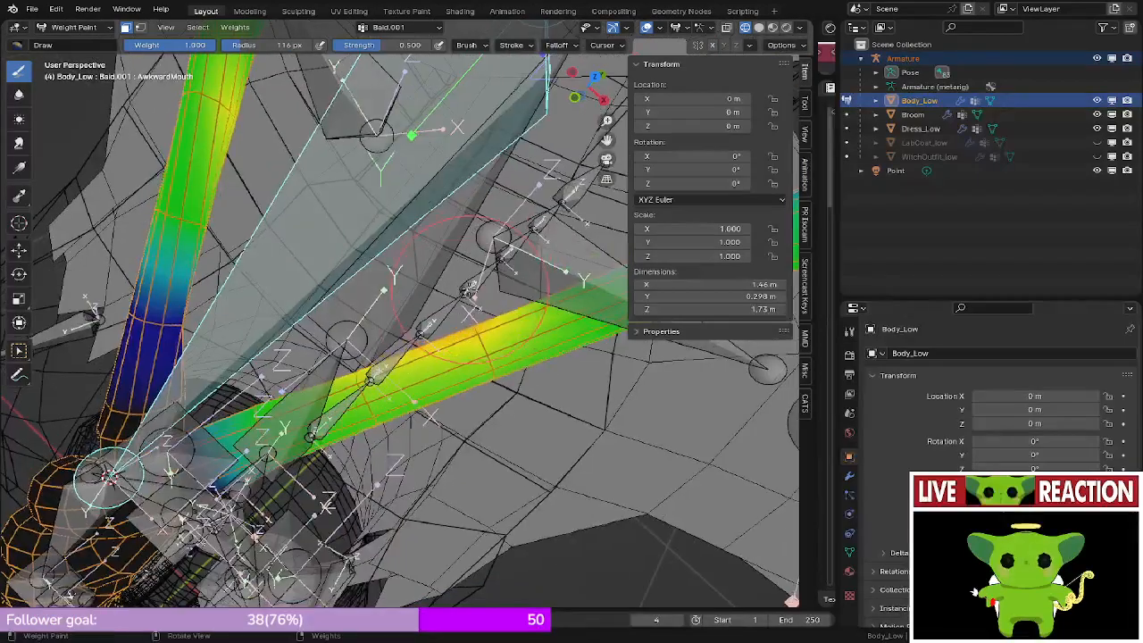
left_click(467, 334)
left_click_drag(468, 301, 480, 346, "ctrl")
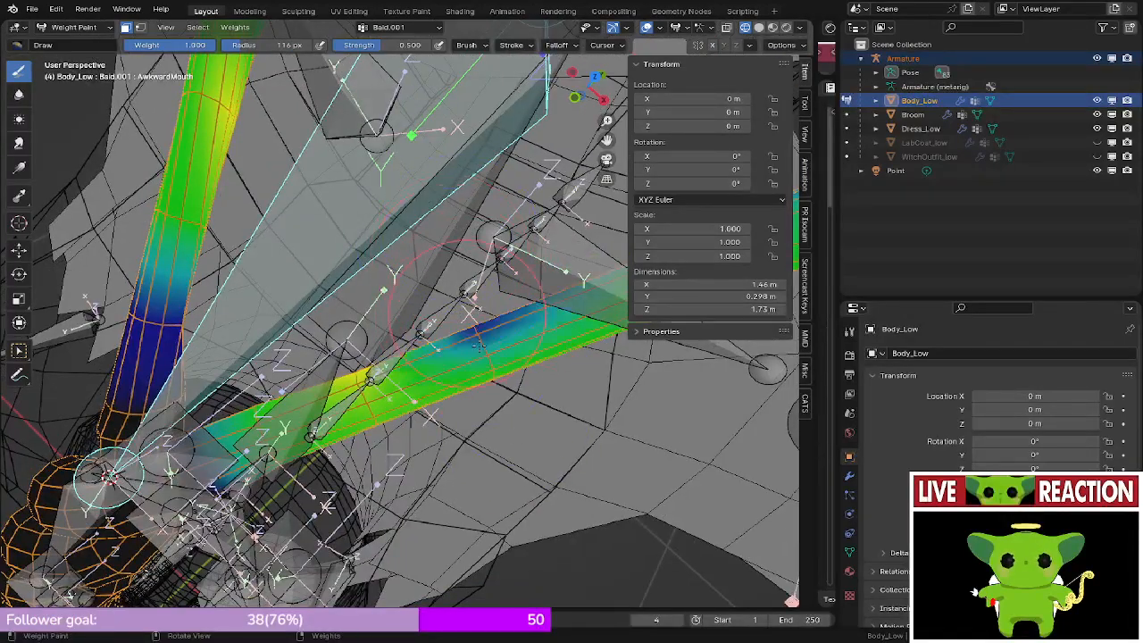
middle_click_drag(508, 422, 464, 319)
key("ctrl+z")
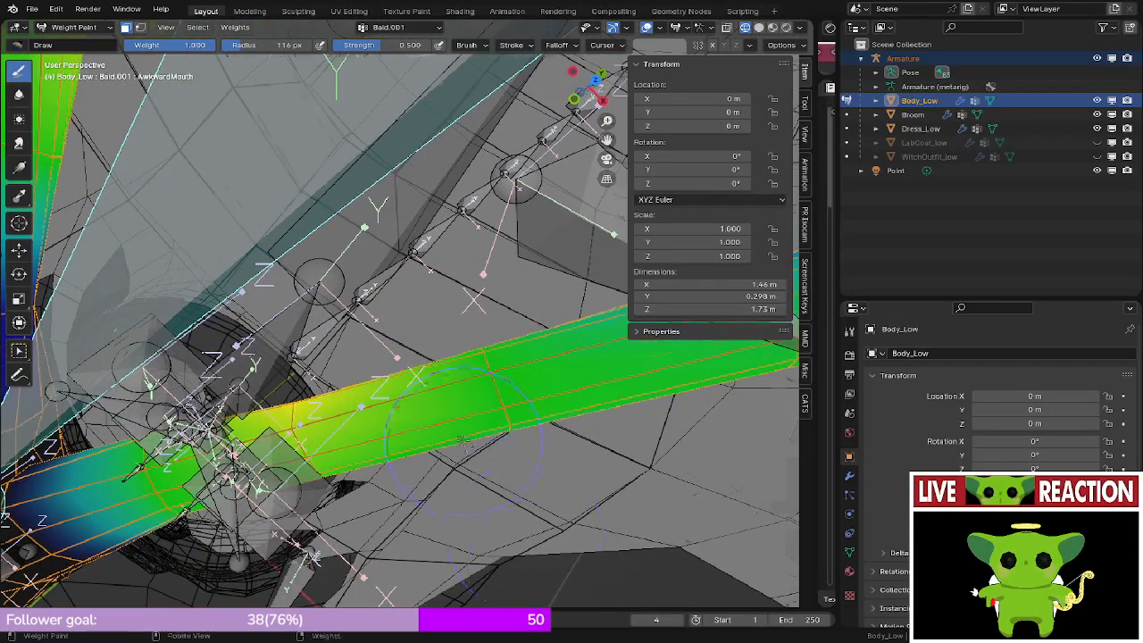
- Compare the recent Baid.001 strokes on the thicker strand using undo and redo
middle_click_drag(462, 438, 477, 357)
scroll(477, 357, "down", 2)
scroll(476, 346, "up", 2)
key("ctrl+z")
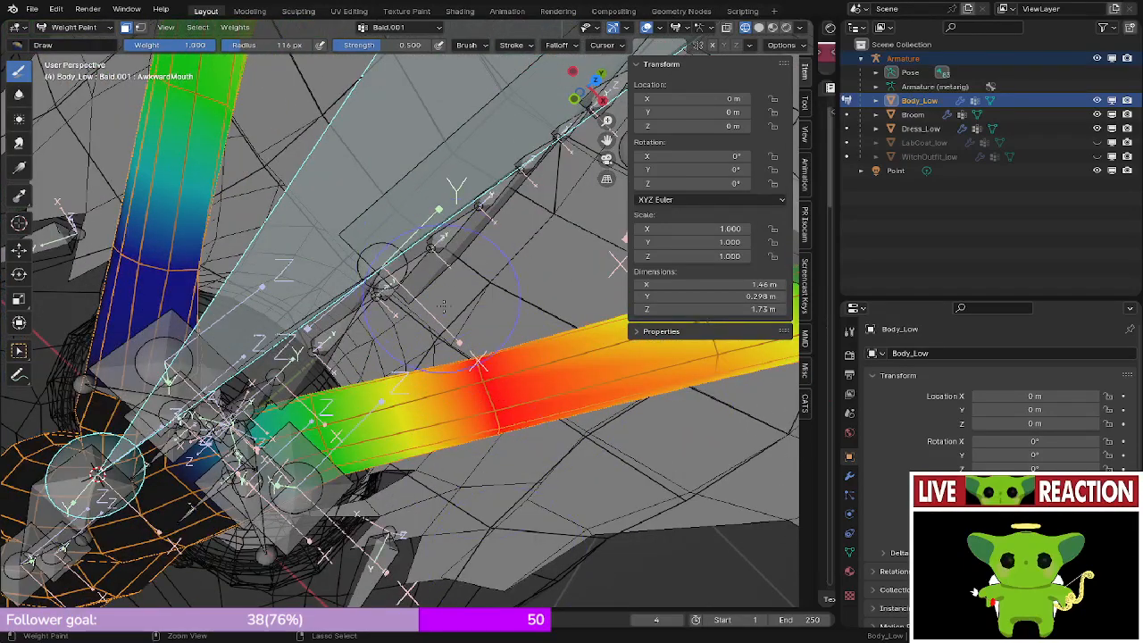
key("ctrl+shift+z")
key("ctrl+shift+z")
key("ctrl+shift+z")
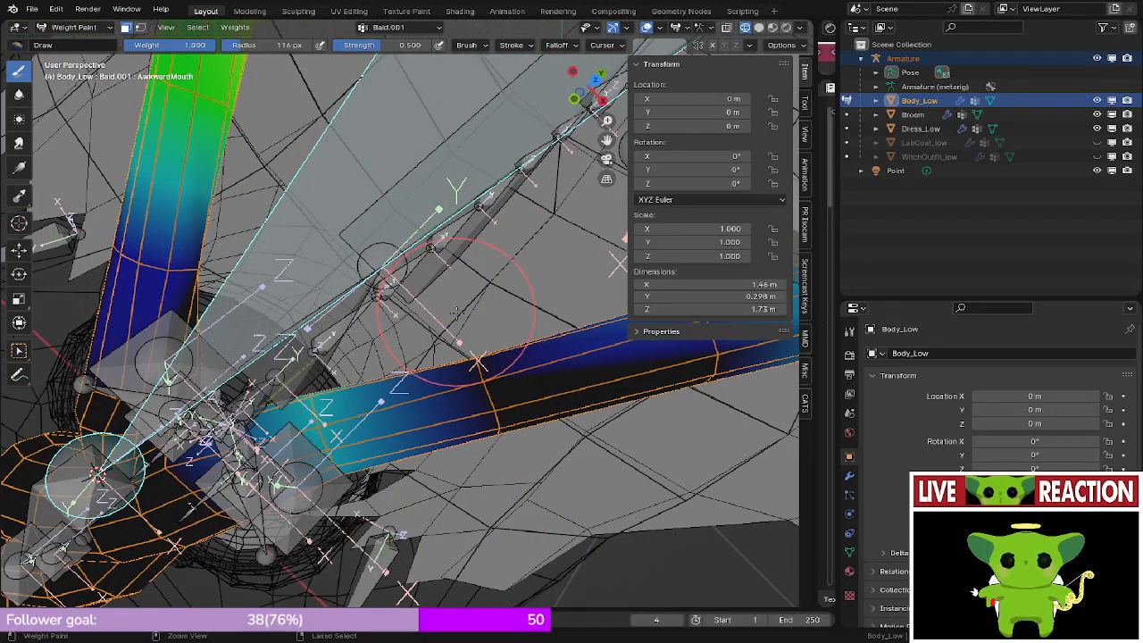
key("ctrl+z")
key("ctrl+z")
middle_click_drag(456, 310, 480, 336)
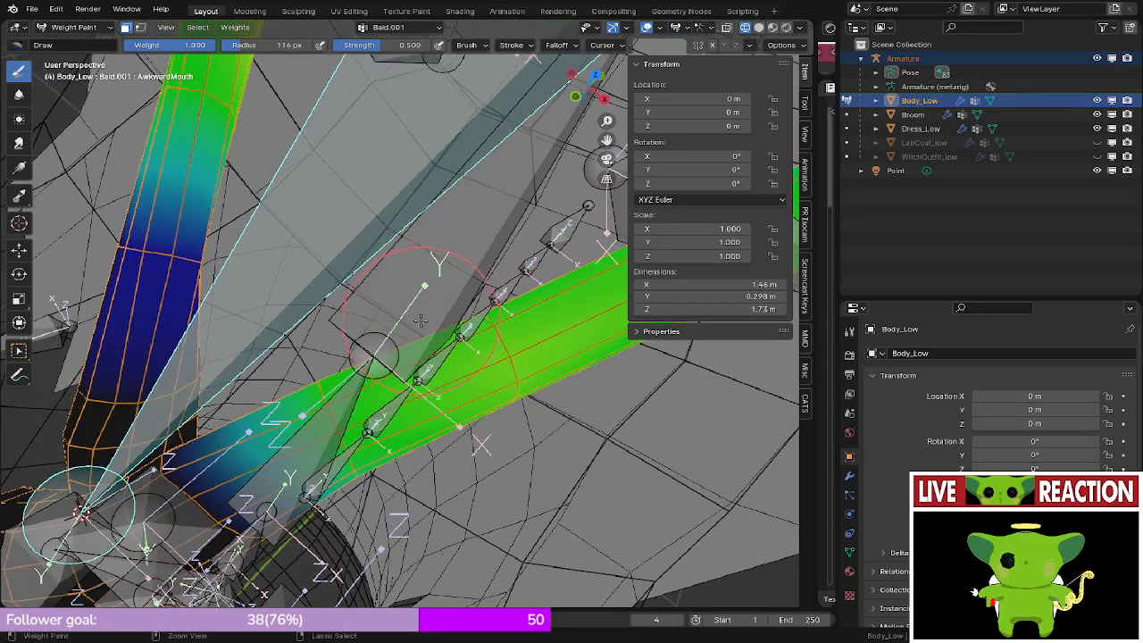
- Check the brush's falloff settings and step back through the last Baid.001 strokes on both strands
left_click(557, 46)
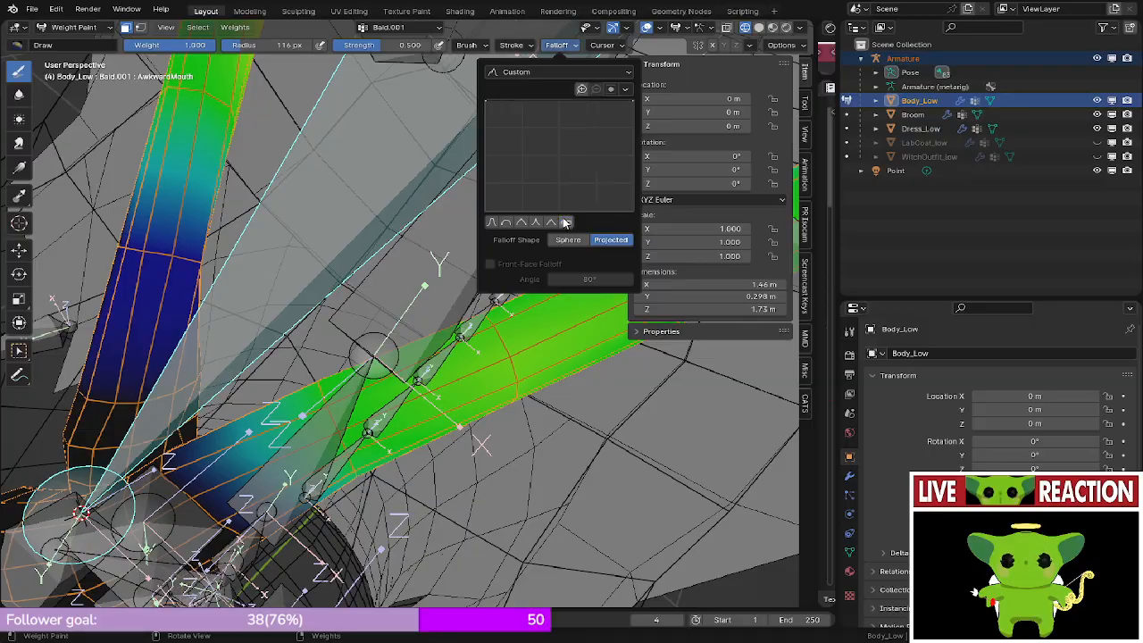
middle_click_drag(349, 261, 556, 264)
scroll(527, 330, "up", 3)
middle_click_drag(462, 301, 491, 259, "shift")
key("ctrl+z")
key("ctrl+z")
key("ctrl+z")
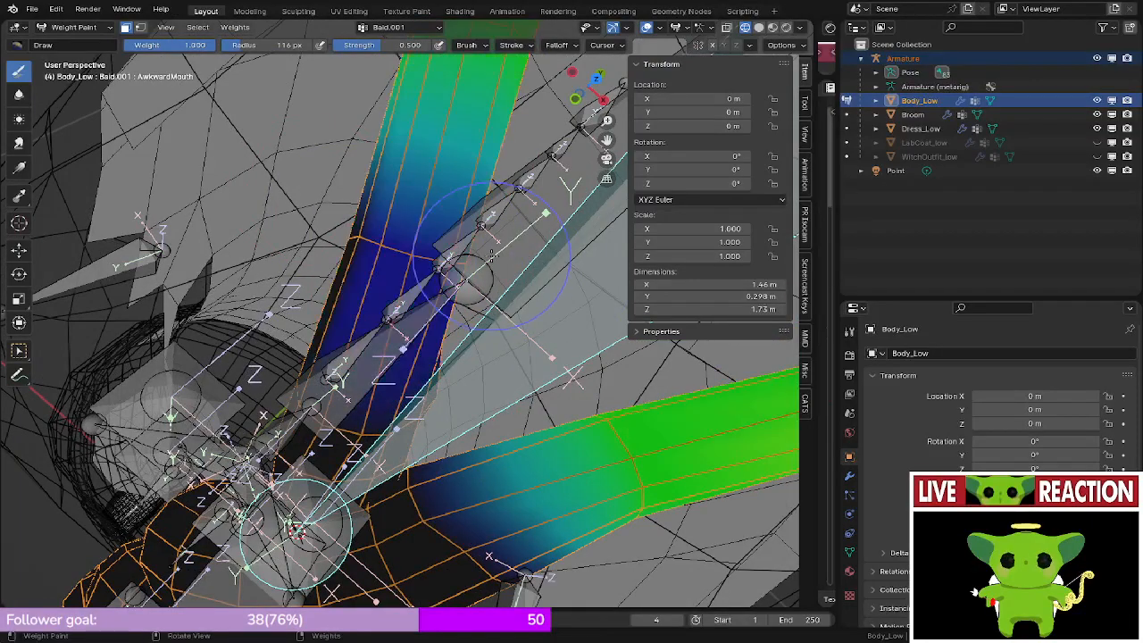
- Compare the thinner strand's Baid.001 weights with and without the last stroke using undo and redo
key("ctrl+shift+z")
middle_click_drag(304, 207, 525, 363)
key("ctrl+z")
scroll(417, 246, "up", 3)
key("ctrl+shift+z")
scroll(524, 360, "down", 3)
key("ctrl+z")
scroll(520, 343, "up", 4)
- Reduce the brush radius to 39 px, try painting the thinner strand's lower loop, and undo the stroke
key("f")
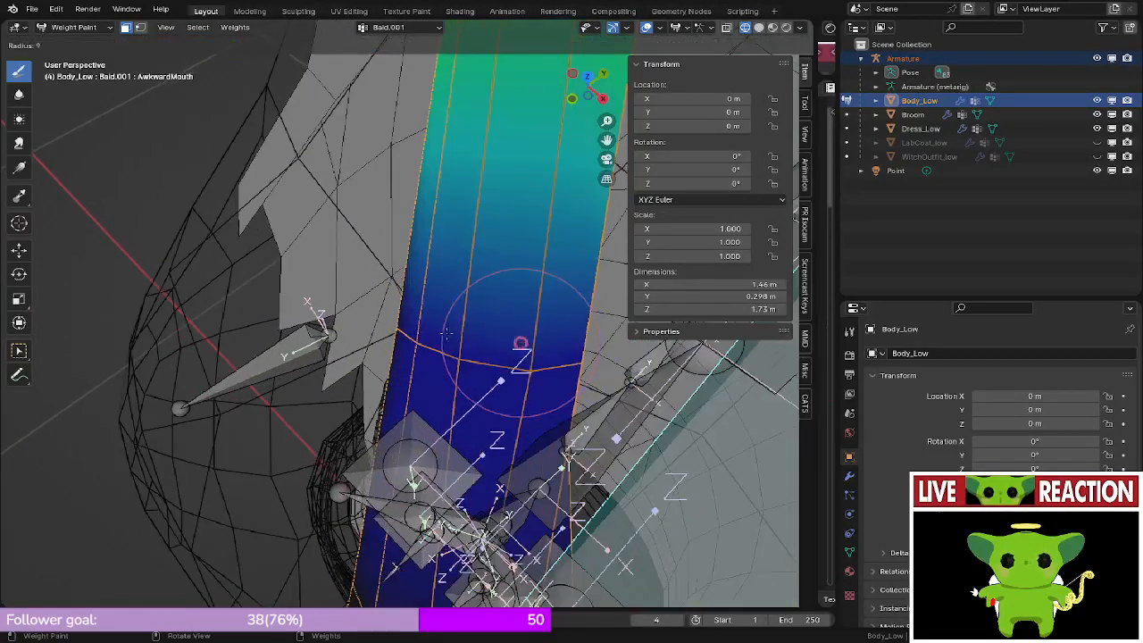
left_click(466, 336)
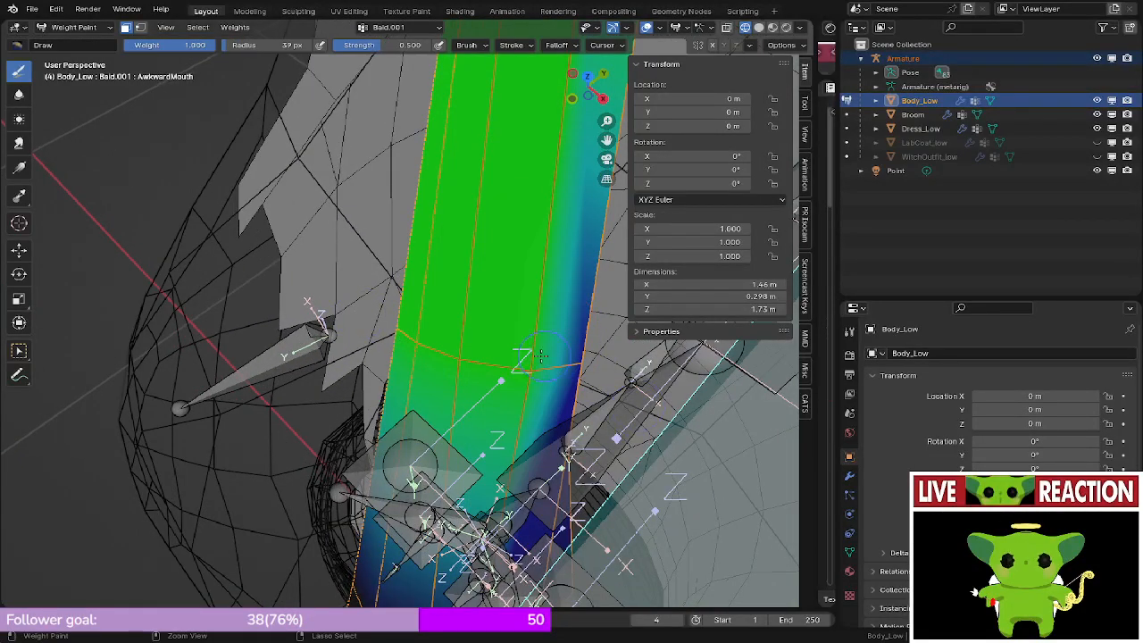
middle_click_drag(692, 366, 585, 268)
key("ctrl+z")
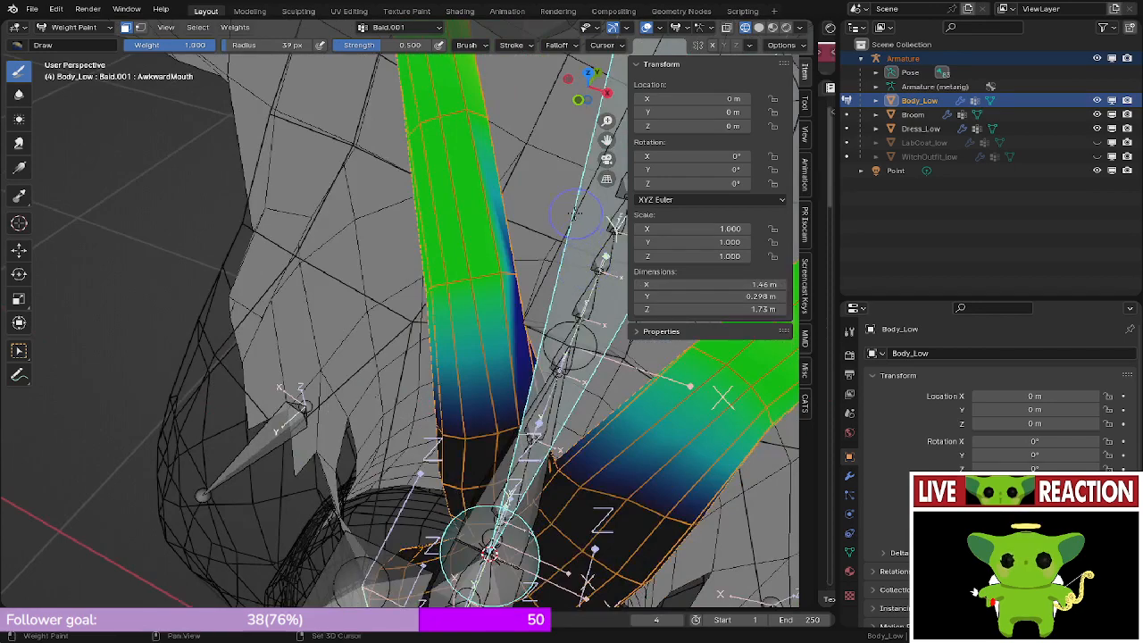
- Set the brush radius to 61 px and raise the Baid.001 weight around the strand's lower edge loop
middle_click_drag(576, 214, 454, 359)
key("f")
left_click(393, 304)
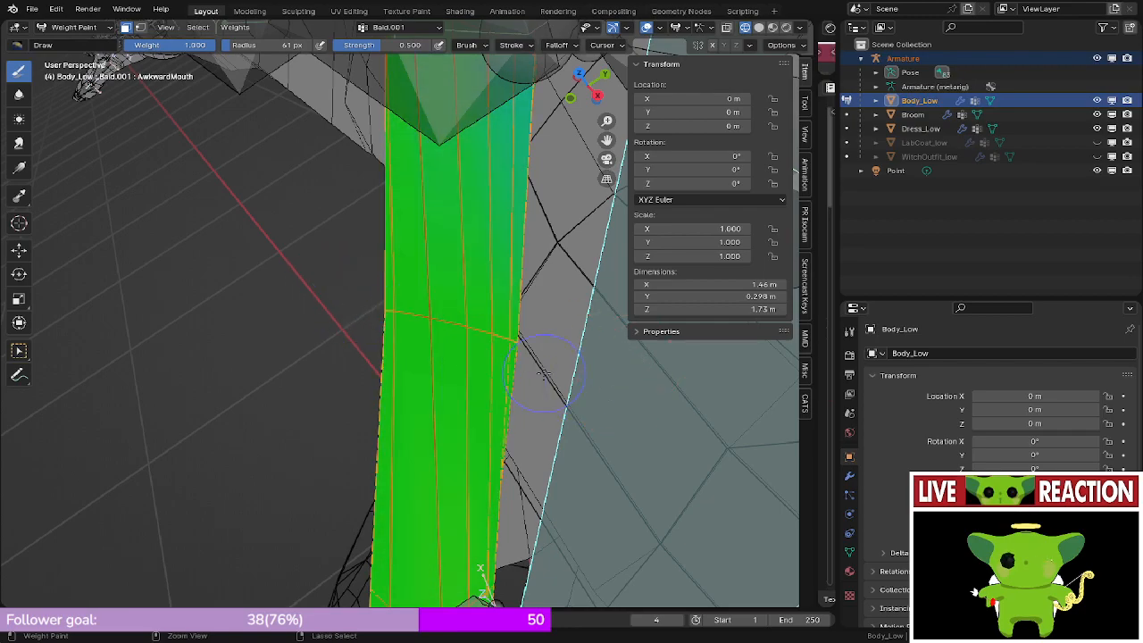
middle_click_drag(543, 373, 343, 387)
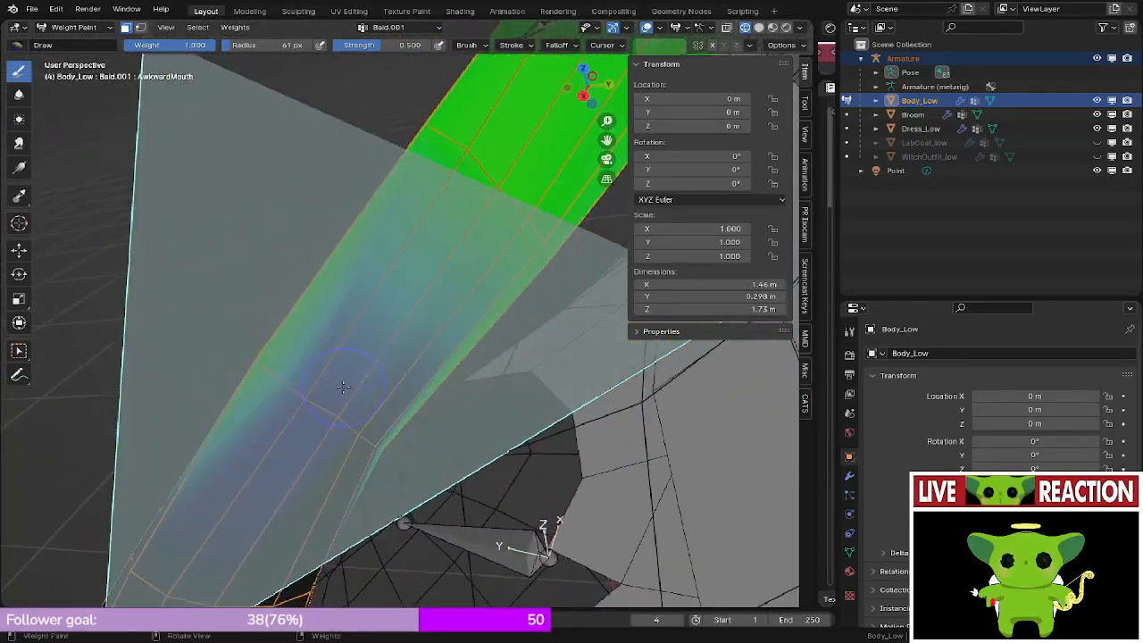
left_click_drag(375, 437, 271, 381, "ctrl")
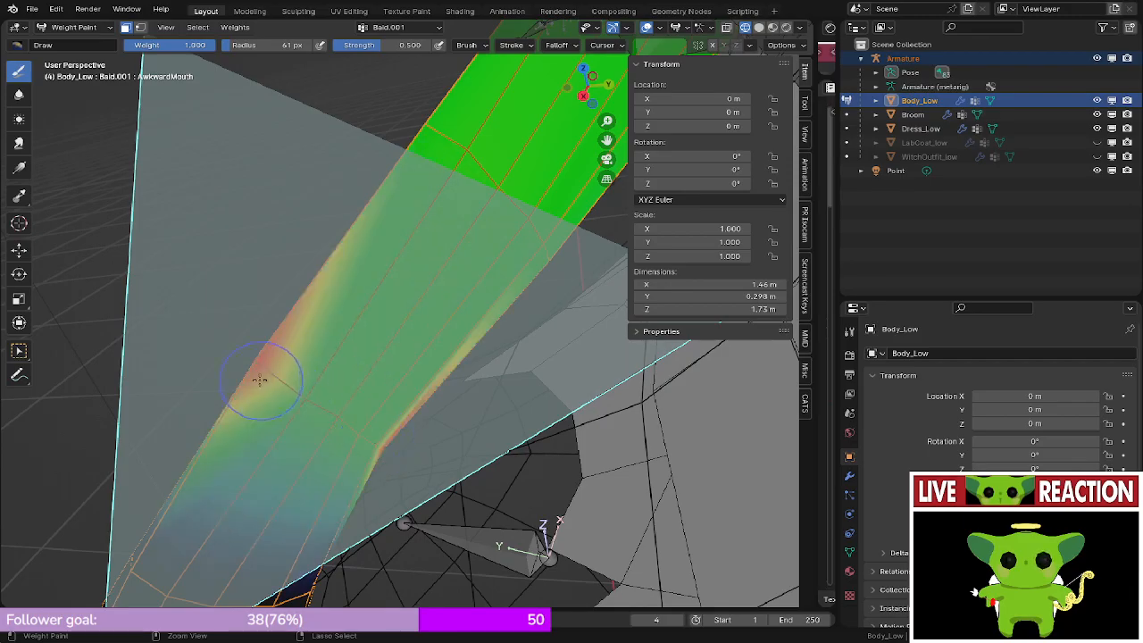
- Try another stroke on the thinner strand's lower loop, comparing the Baid.001 weights with undo and redo
middle_click_drag(270, 381, 610, 335)
mouse_move(406, 451)
middle_mouse_down()
mouse_move(419, 317)
mouse_move(507, 401)
mouse_move(415, 344)
mouse_move(487, 406)
middle_mouse_up()
left_click_drag(402, 332, 434, 368, "ctrl")
key("ctrl+z")
key("ctrl+z")
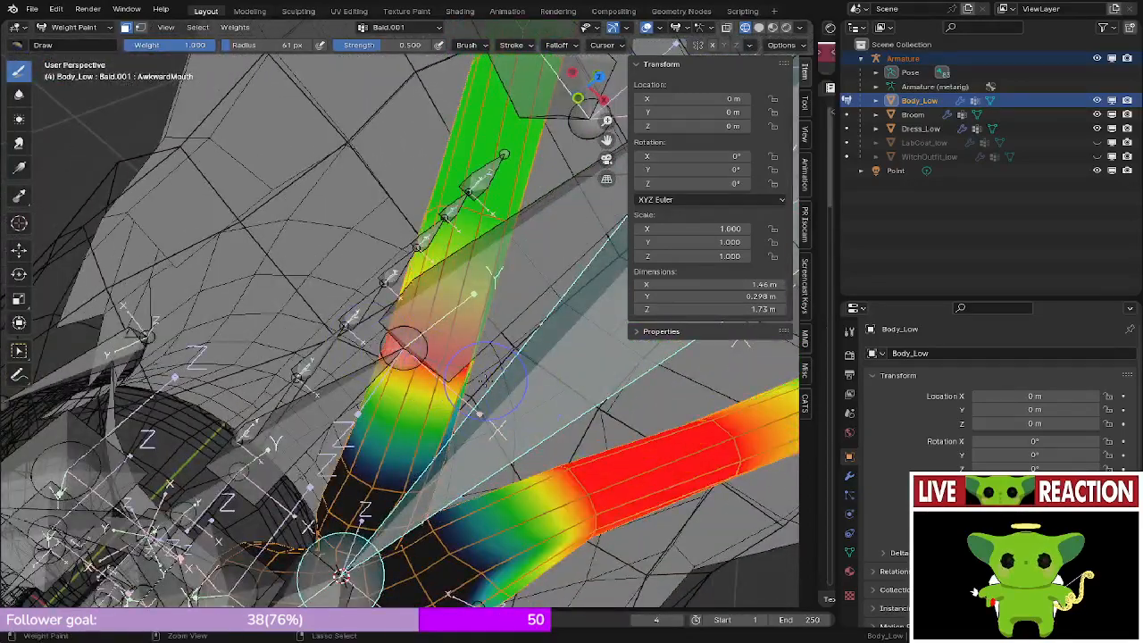
key("ctrl+shift+z")
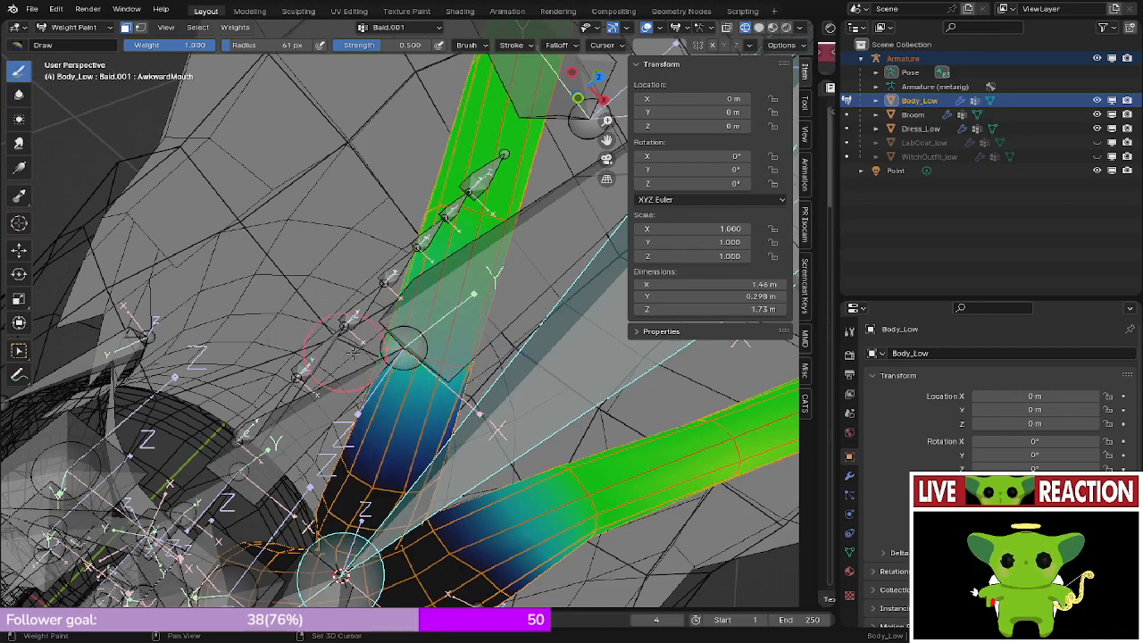
key("ctrl+z")
key("ctrl+z")
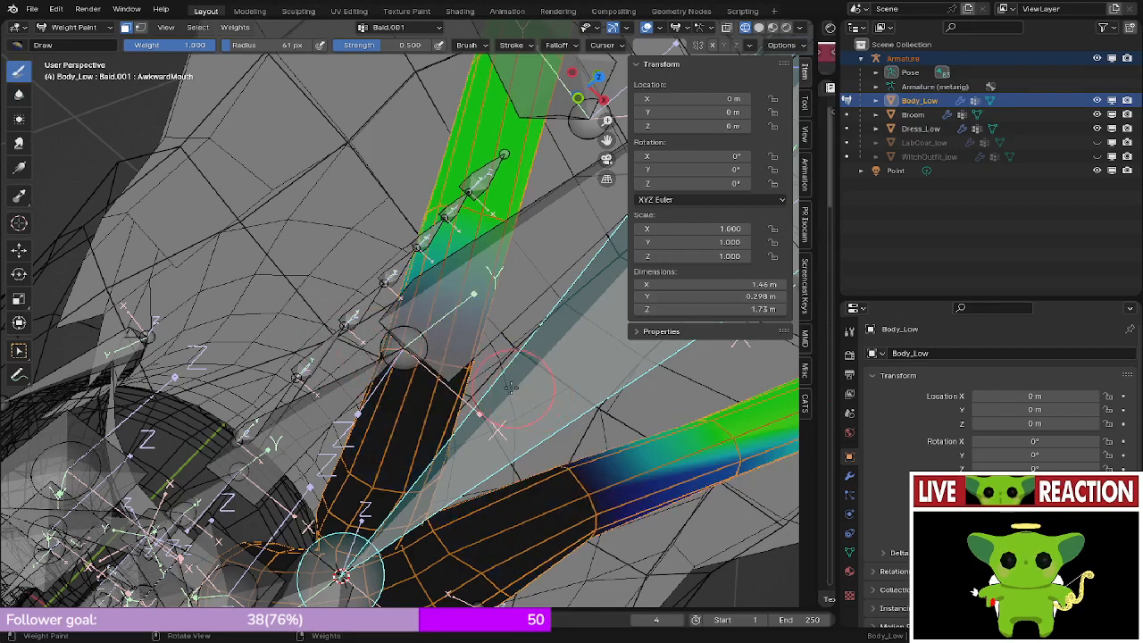
key("ctrl+shift+z")
key("ctrl+shift+z")
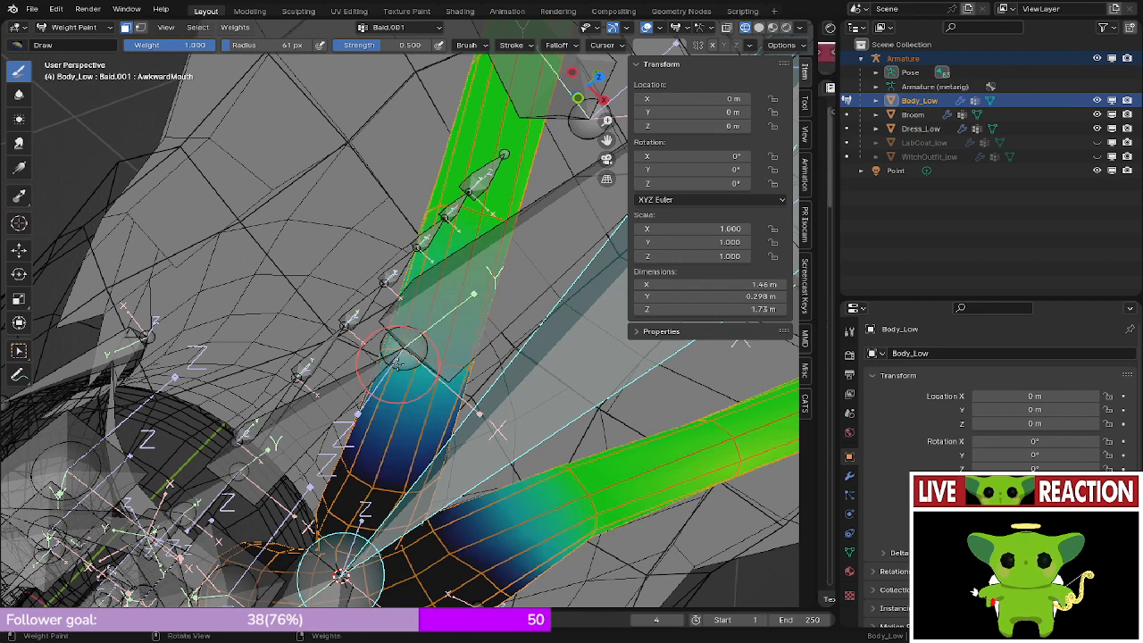
- Try subtracting weight across the thinner strand's lower loop with a 12 px brush, enlarge the radius to 45 px, and undo recent strokes
key("f")
left_click(366, 365)
left_click_drag(379, 361, 477, 386, "ctrl")
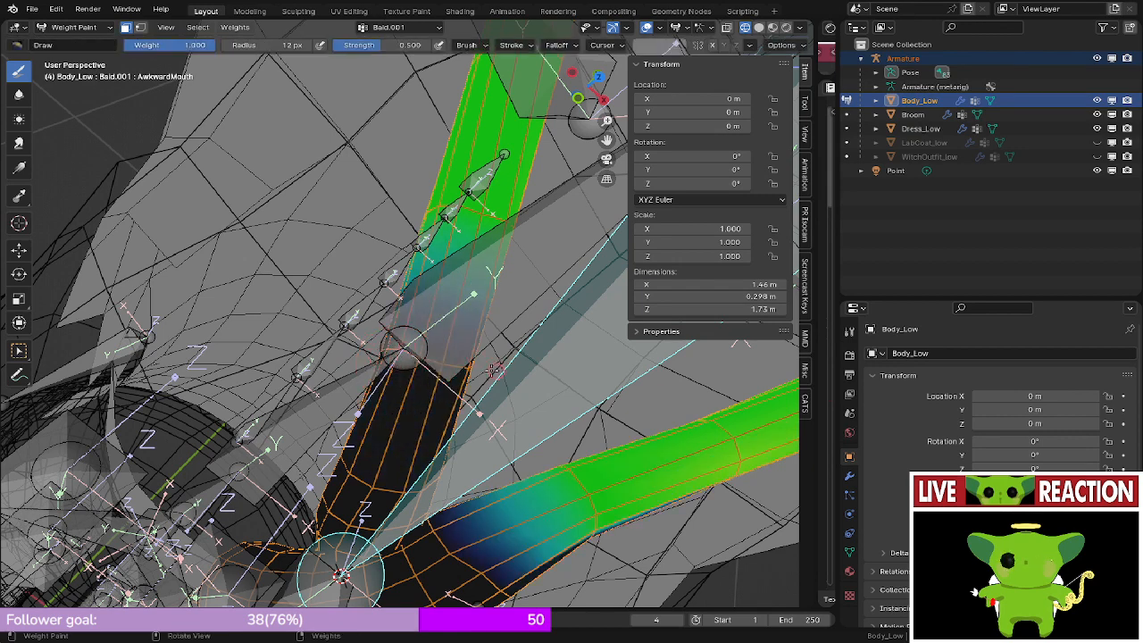
key("f")
left_click(382, 349)
key("ctrl+z")
key("ctrl+z")
- Examine the strand's Baid.001 weights and review the Draw brush's blend, stroke and falloff settings
mouse_move(365, 342)
middle_mouse_down()
mouse_move(352, 343)
mouse_move(441, 486)
mouse_move(408, 408)
mouse_move(454, 383)
mouse_move(441, 387)
mouse_move(530, 405)
middle_mouse_up()
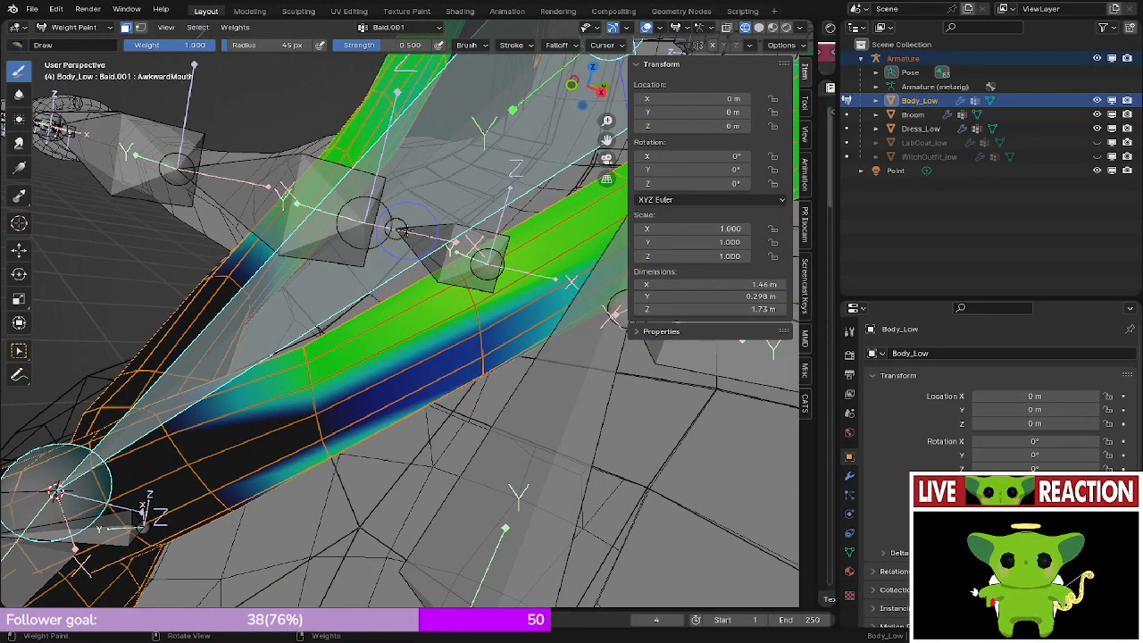
middle_click_drag(390, 257, 398, 290)
key("Tab")
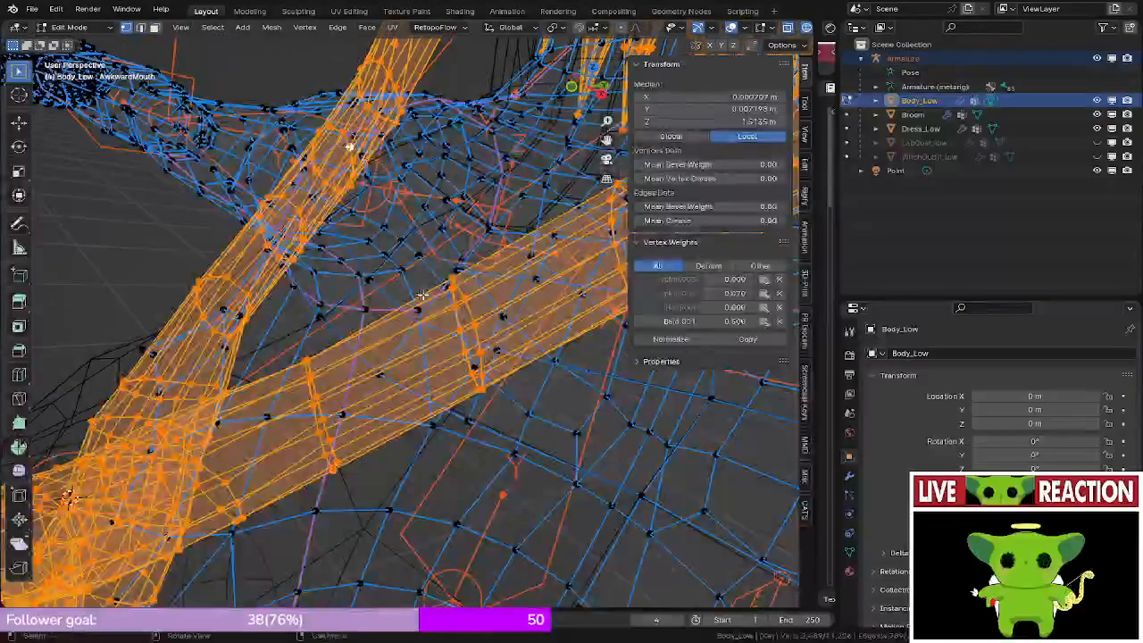
key("Tab")
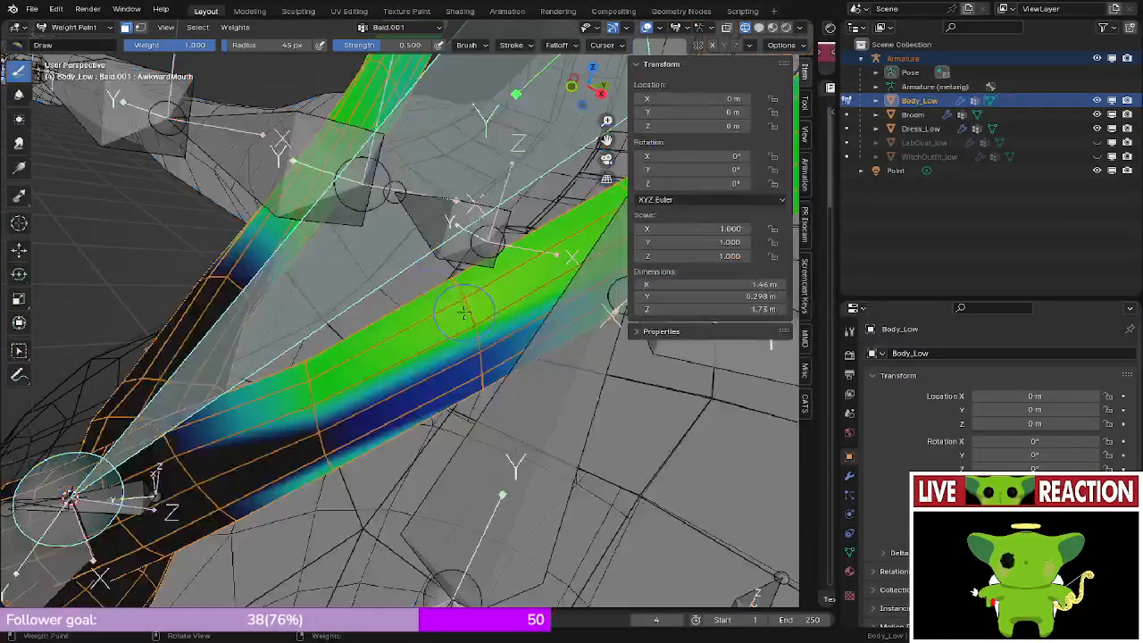
middle_click_drag(446, 308, 379, 73)
left_click(471, 46)
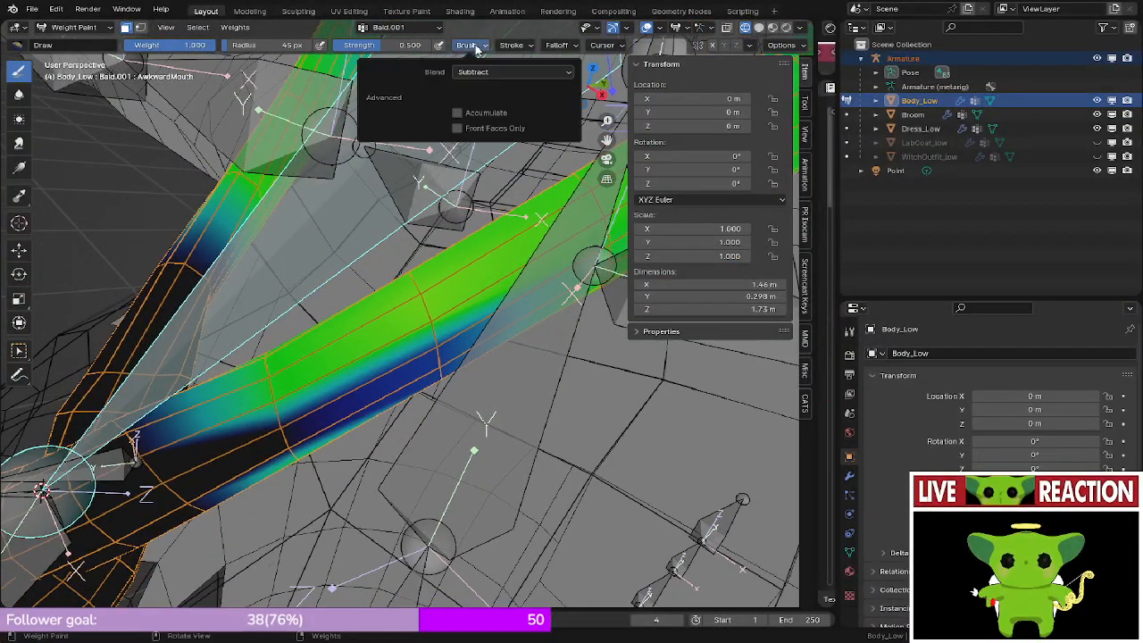
left_click(525, 45)
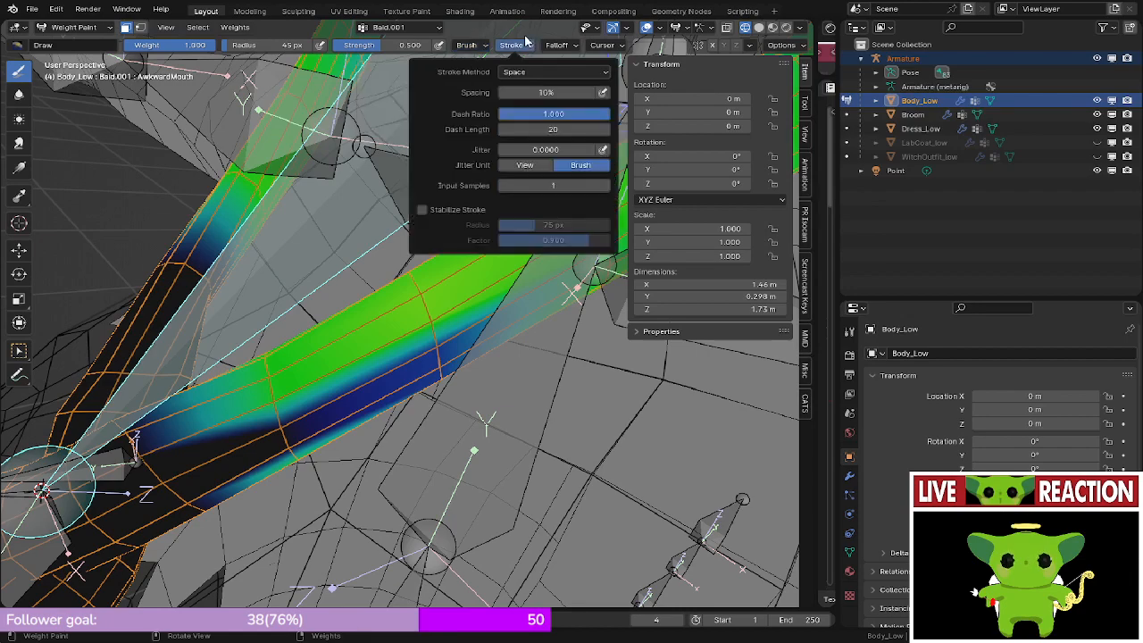
left_click(558, 44)
left_click(560, 241)
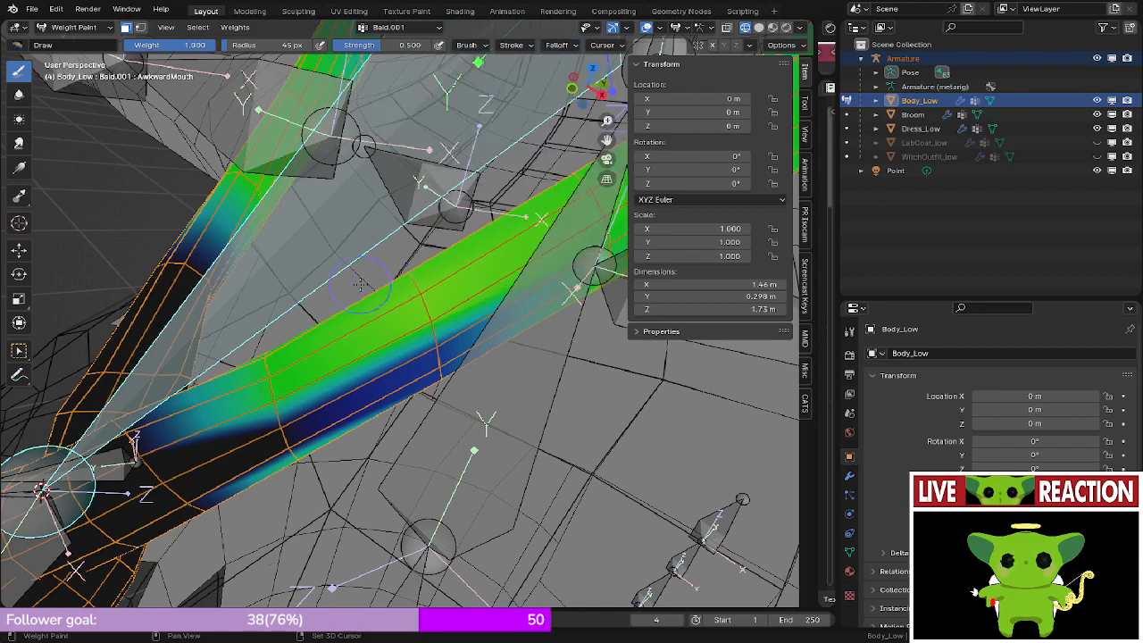
- Paint over the thicker strand's edge loop with the 45 px brush, subtract Baid.001 weight across it, and undo the last stroke
middle_click_drag(390, 228, 452, 239)
scroll(452, 240, "up", 1)
scroll(451, 239, "down", 1)
left_click(451, 239)
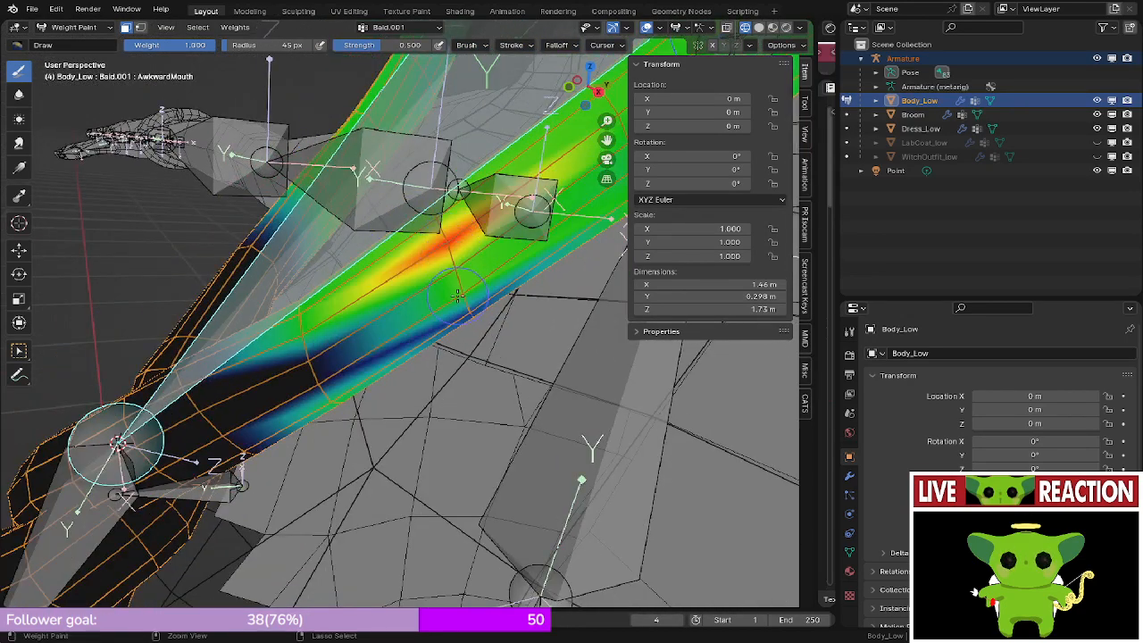
left_click_drag(452, 238, 456, 280, "ctrl")
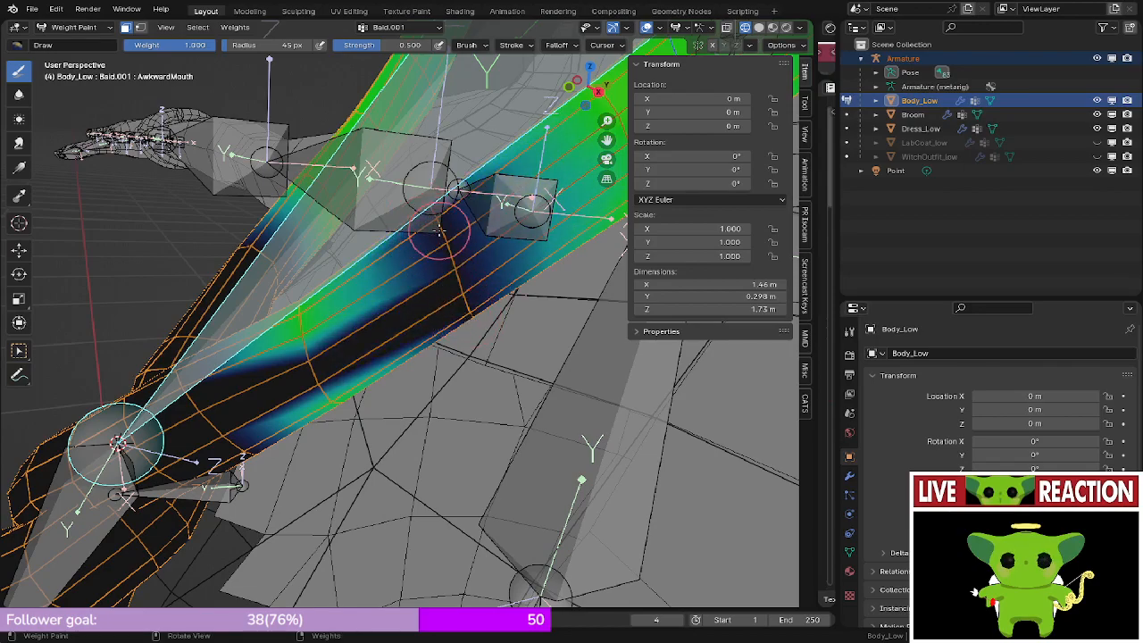
middle_click_drag(440, 231, 446, 373)
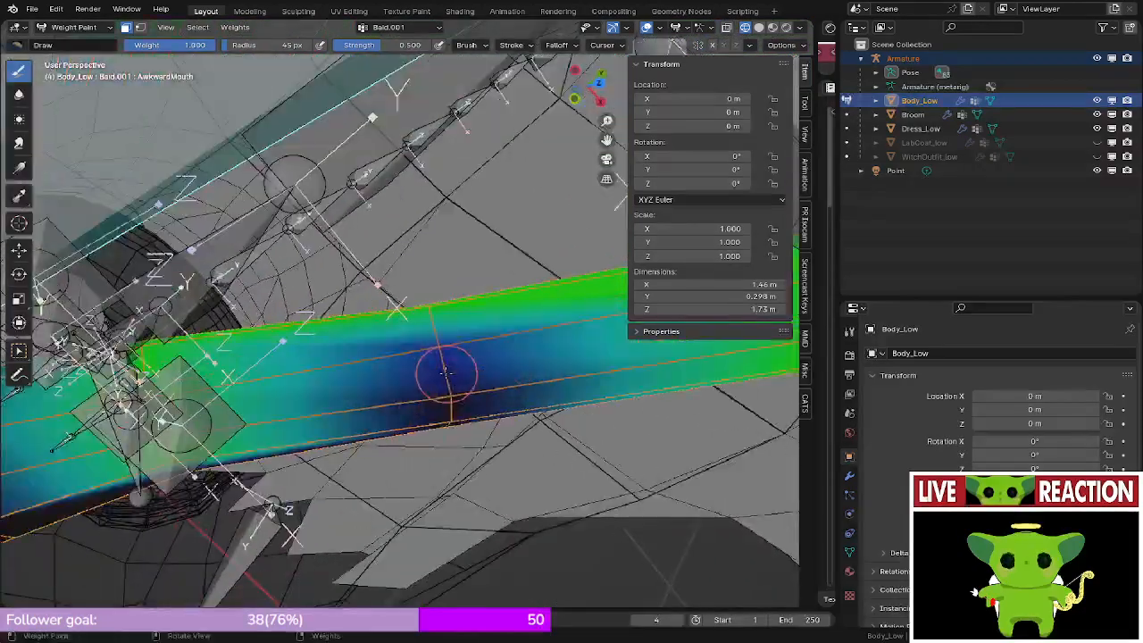
left_click_drag(445, 373, 448, 361, "ctrl")
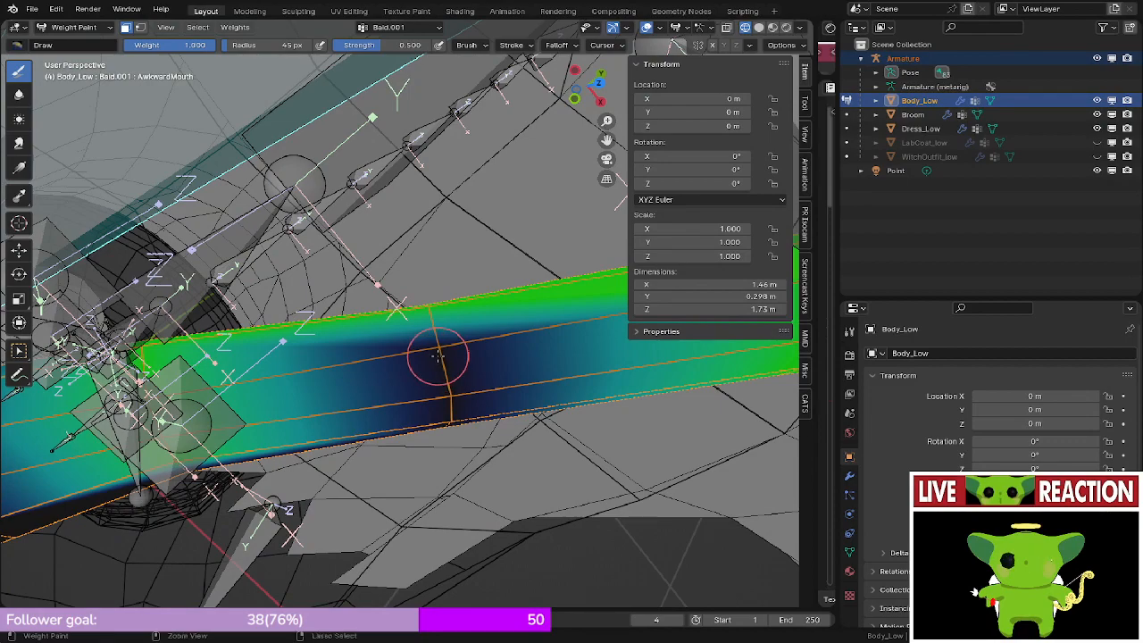
key("ctrl+z")
- Clear the remaining Baid.001 weight around the strands' lower edge loops from every side
middle_click_drag(449, 397, 318, 177)
middle_click_drag(378, 255, 444, 351)
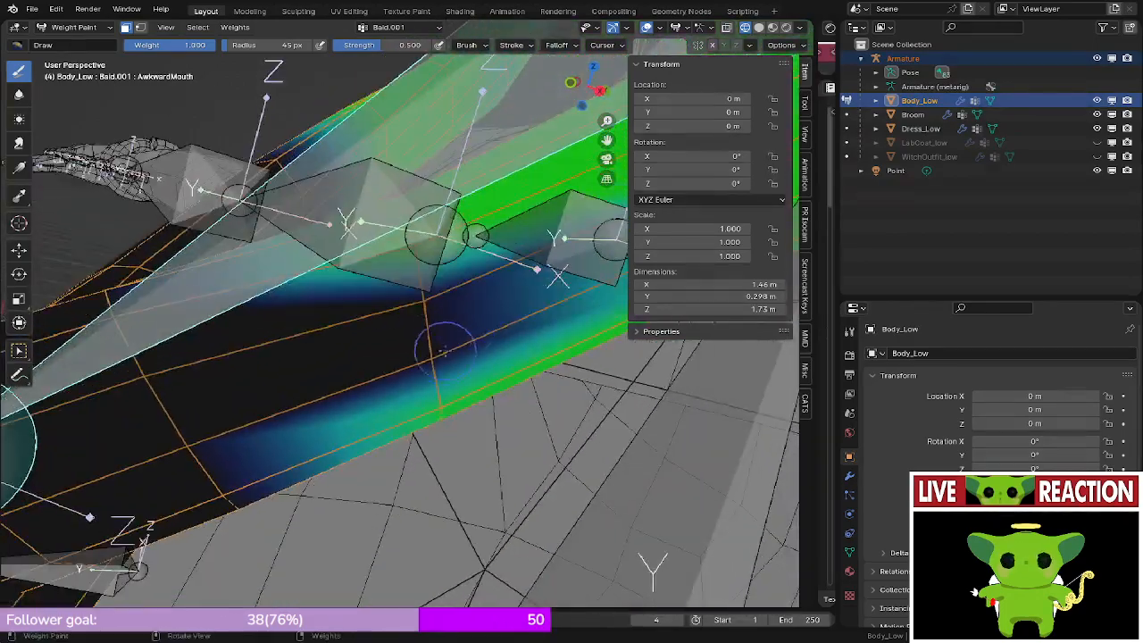
mouse_move(428, 308)
middle_mouse_down()
mouse_move(434, 429)
mouse_move(480, 401)
mouse_move(475, 383)
mouse_move(503, 382)
middle_mouse_up()
middle_click_drag(403, 335, 554, 360)
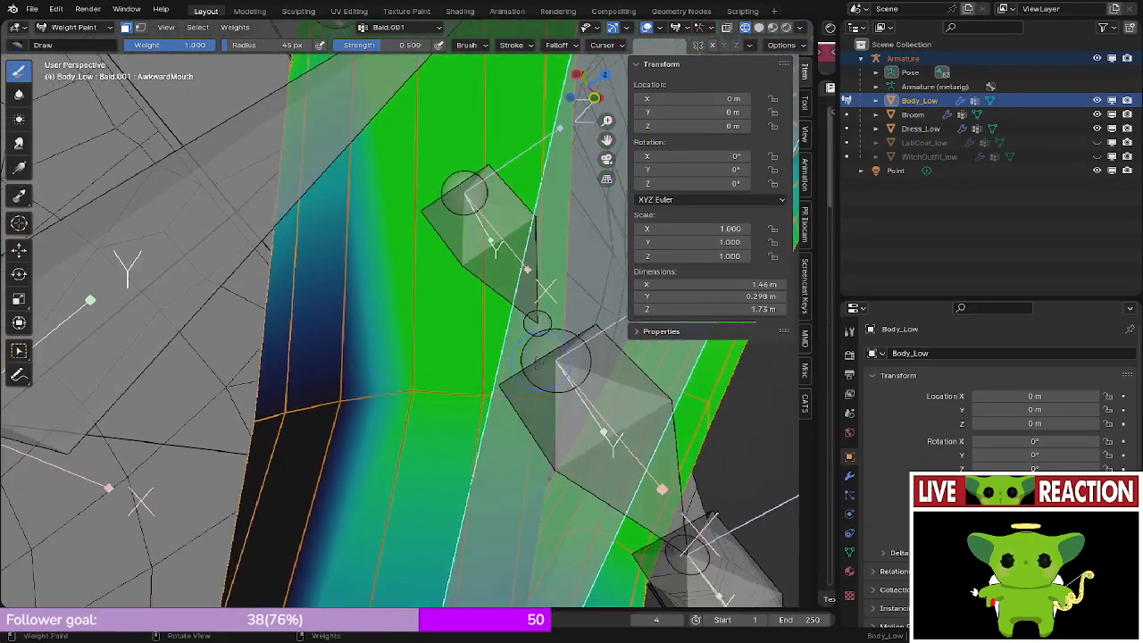
middle_click_drag(285, 411, 406, 379)
mouse_move(313, 373)
middle_mouse_down()
mouse_move(375, 330)
mouse_move(449, 234)
mouse_move(384, 303)
mouse_move(352, 299)
mouse_move(414, 176)
mouse_move(445, 384)
middle_mouse_up()
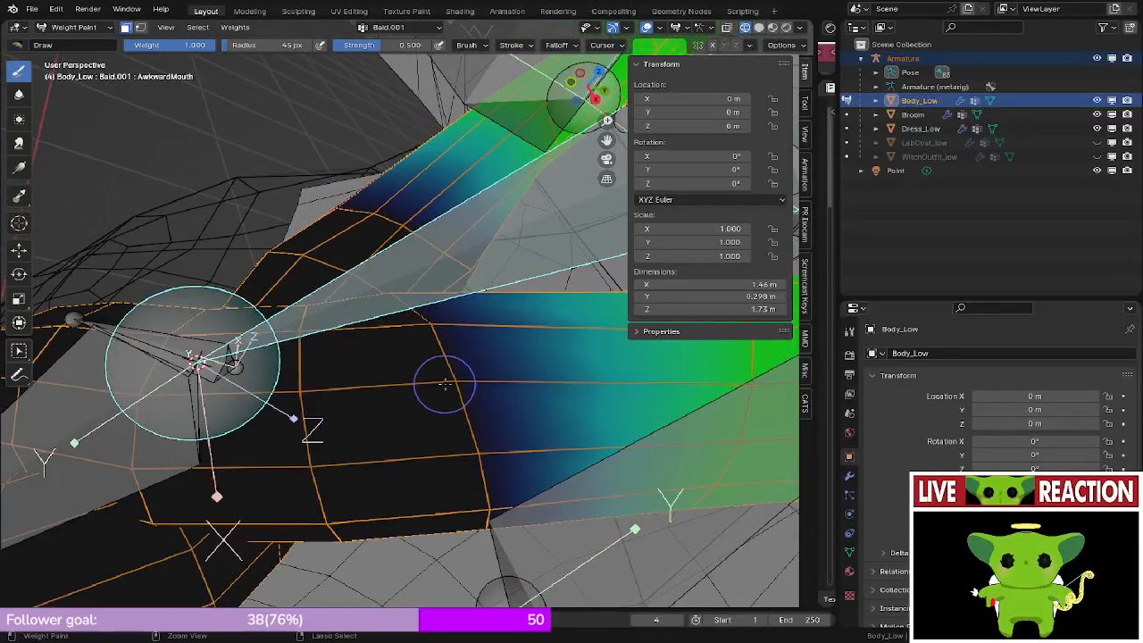
middle_click_drag(482, 499, 347, 226)
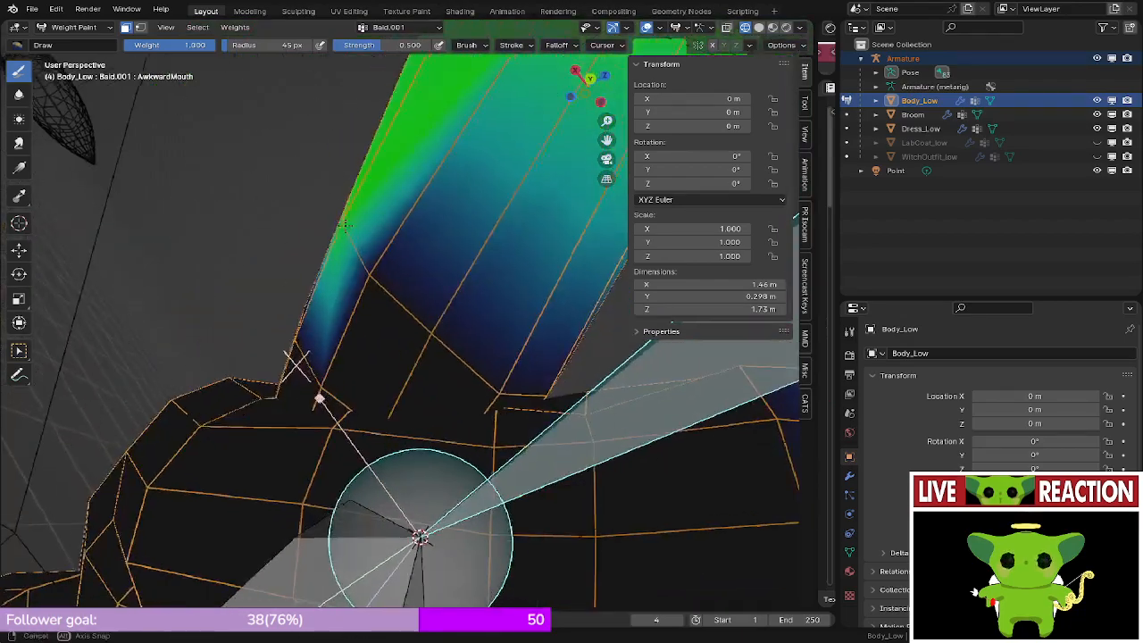
- Paint Baid.001 weight onto the edge loops where the strands meet the braid, using the 45 px brush
left_click_drag(345, 224, 377, 266)
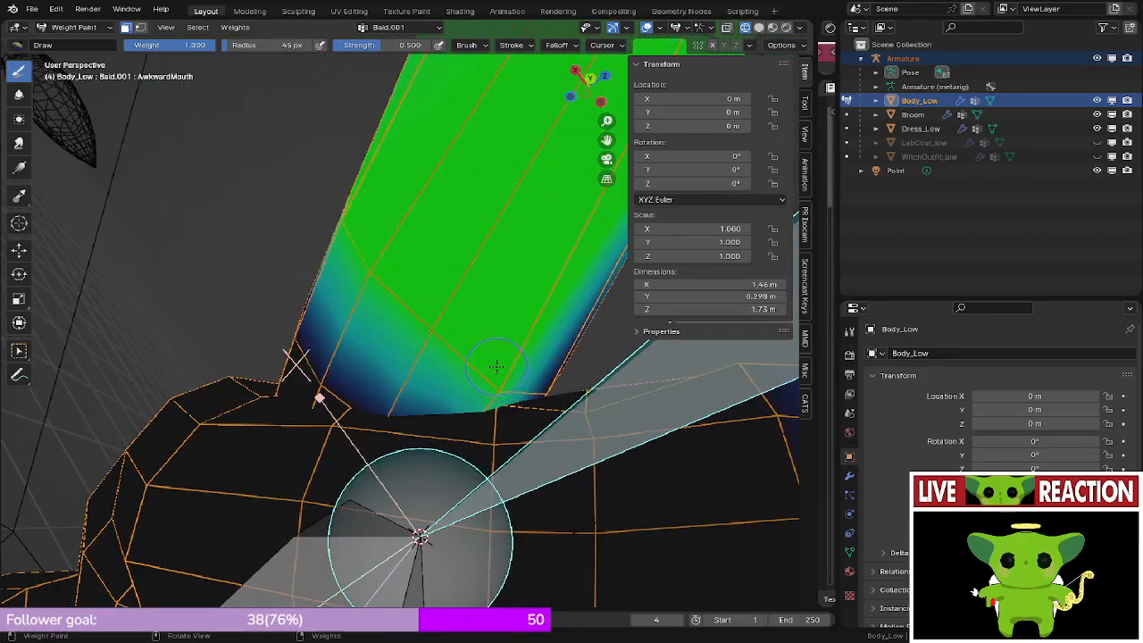
middle_click_drag(495, 366, 207, 366)
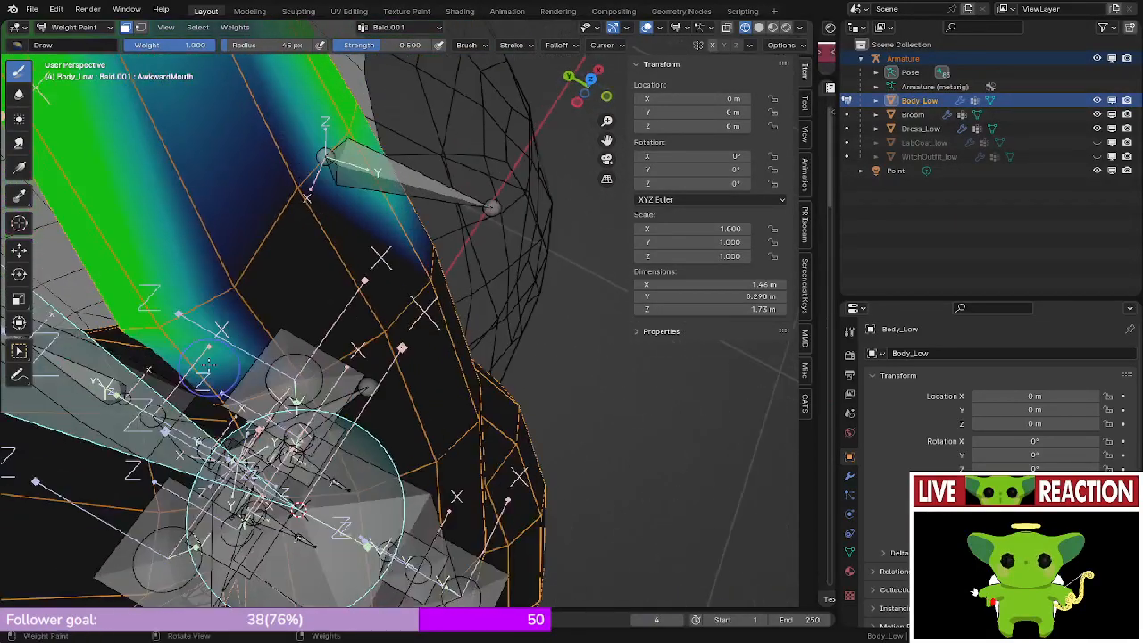
middle_click_drag(250, 289, 445, 295)
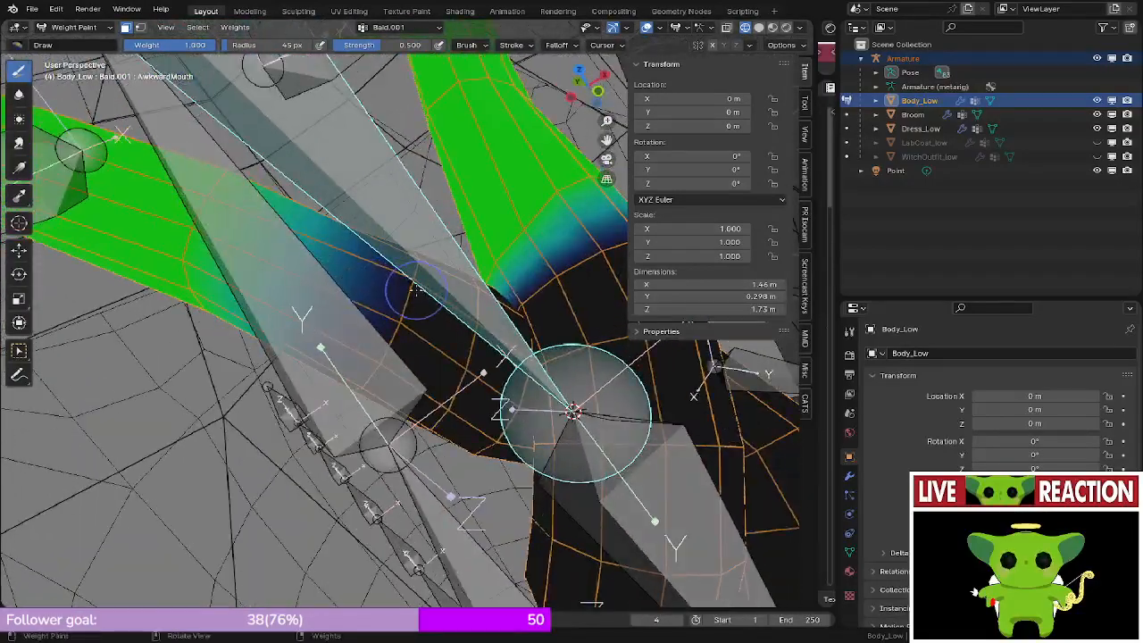
middle_click_drag(385, 354, 509, 387)
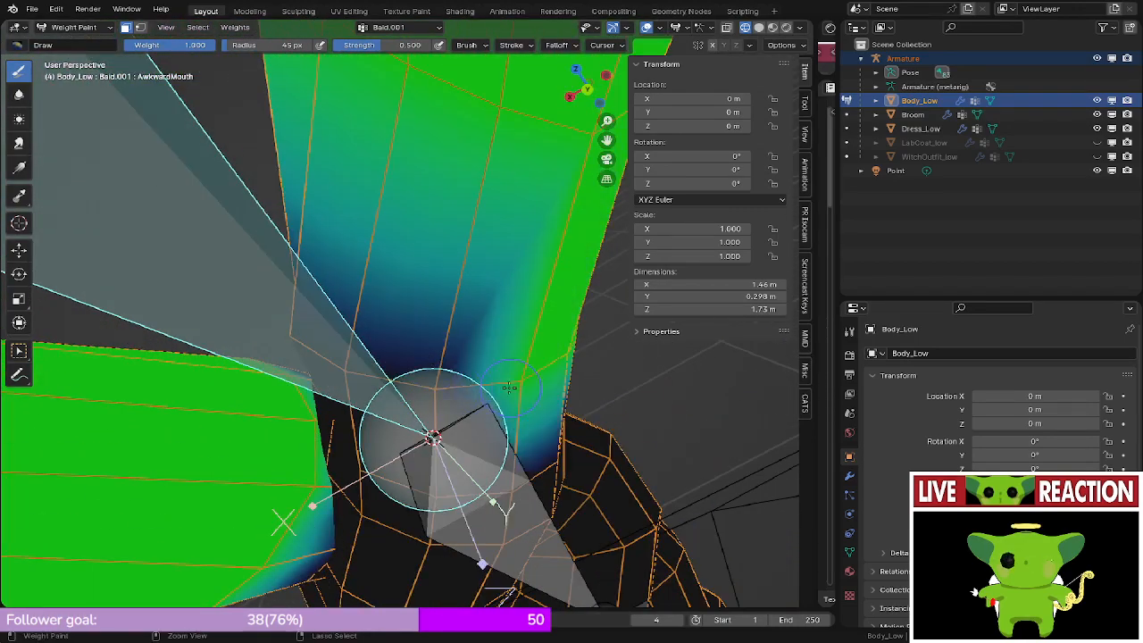
middle_click_drag(338, 364, 475, 406)
middle_click_drag(376, 367, 440, 400)
middle_click_drag(379, 341, 516, 364)
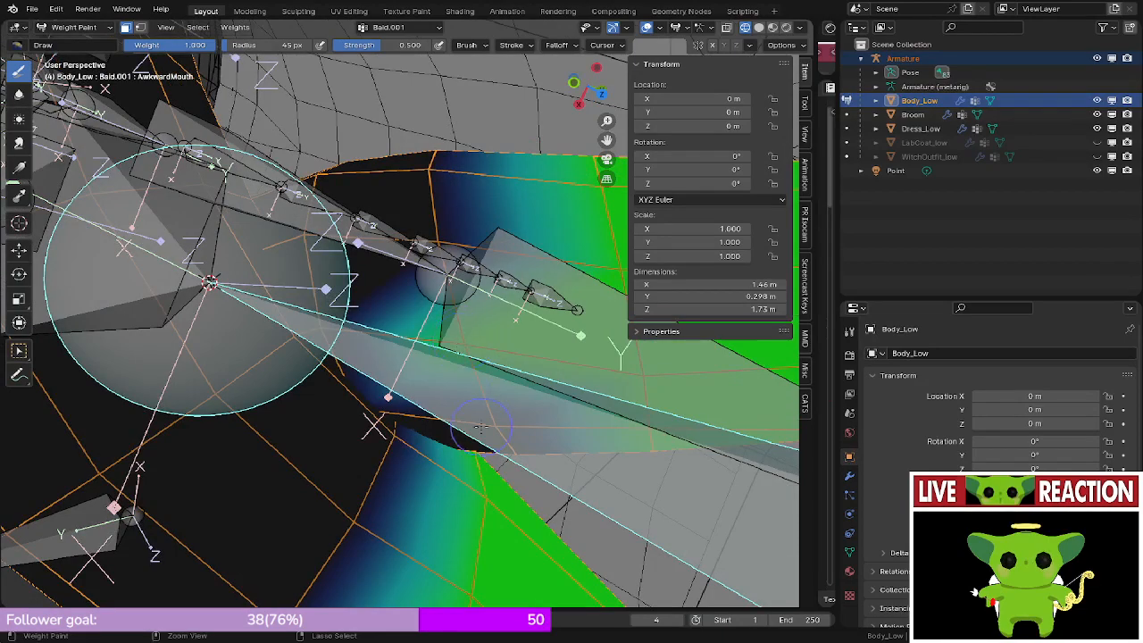
- Undo the last two weight edits and even out the Baid.001 weight around the strands' joining loops
key("ctrl+z")
middle_click_drag(448, 259, 422, 354)
key("ctrl+z")
middle_click_drag(429, 314, 430, 346)
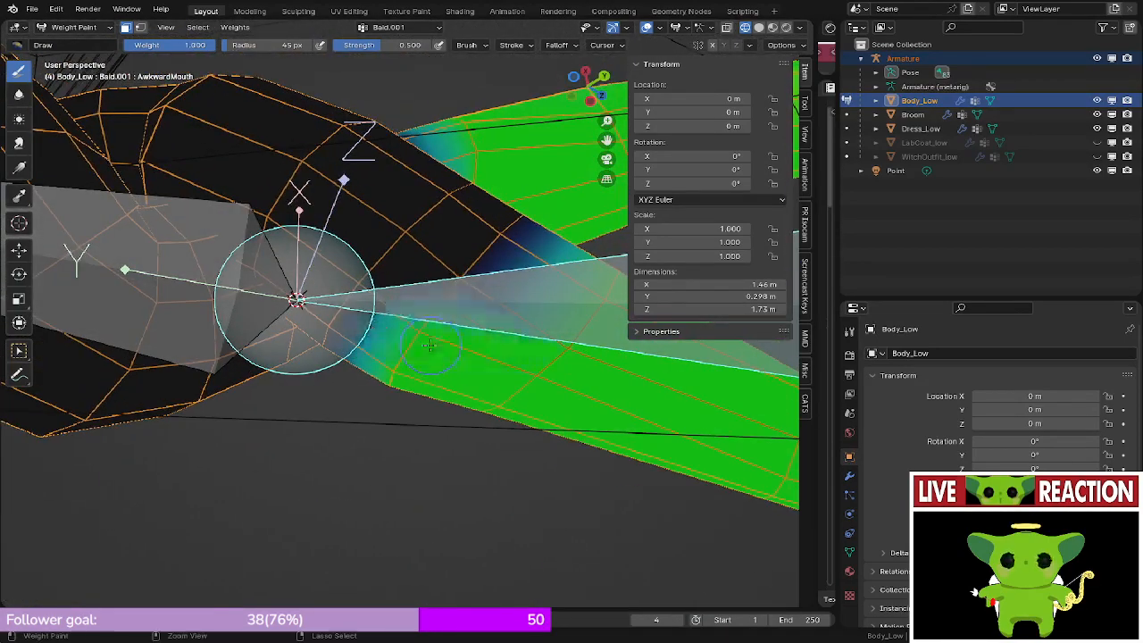
middle_click_drag(472, 288, 354, 399)
middle_click_drag(412, 333, 377, 423)
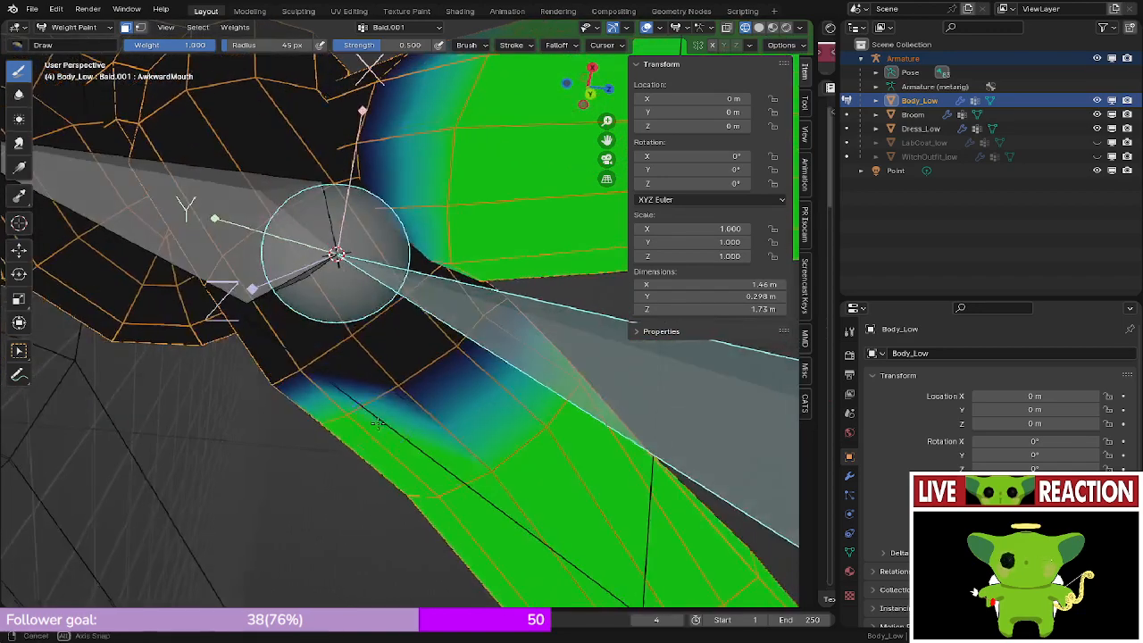
middle_click_drag(466, 355, 359, 350)
middle_click_drag(404, 320, 331, 415)
middle_click_drag(505, 205, 518, 293, "shift")
- Rotate the Baid.001 bone in the right side view to test how the strand deforms
scroll(519, 293, "up", 1)
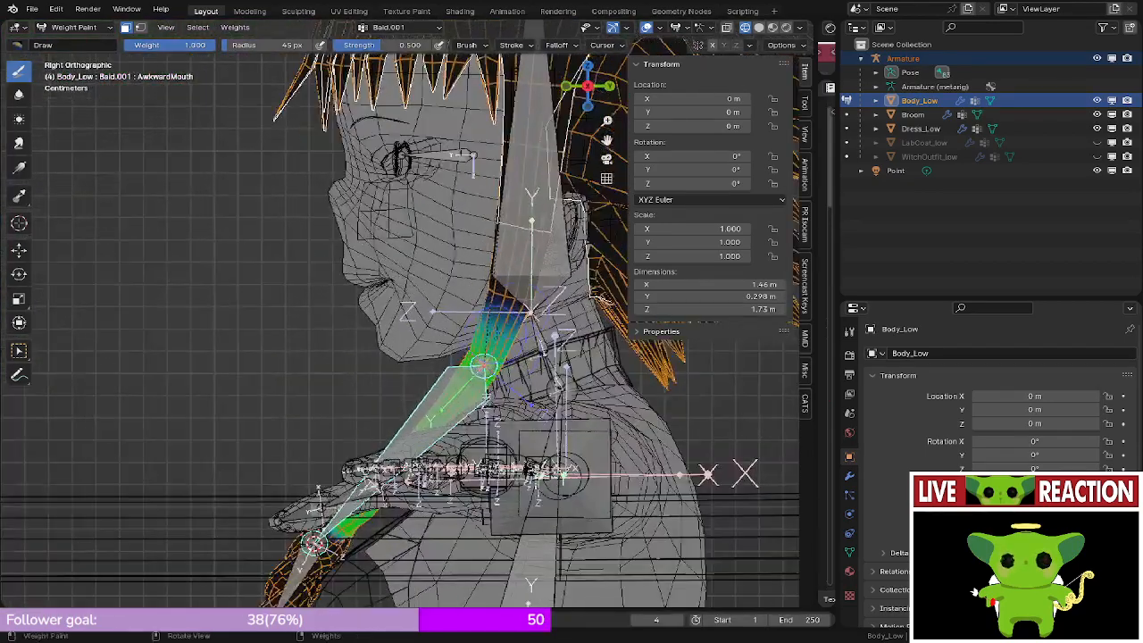
key("r")
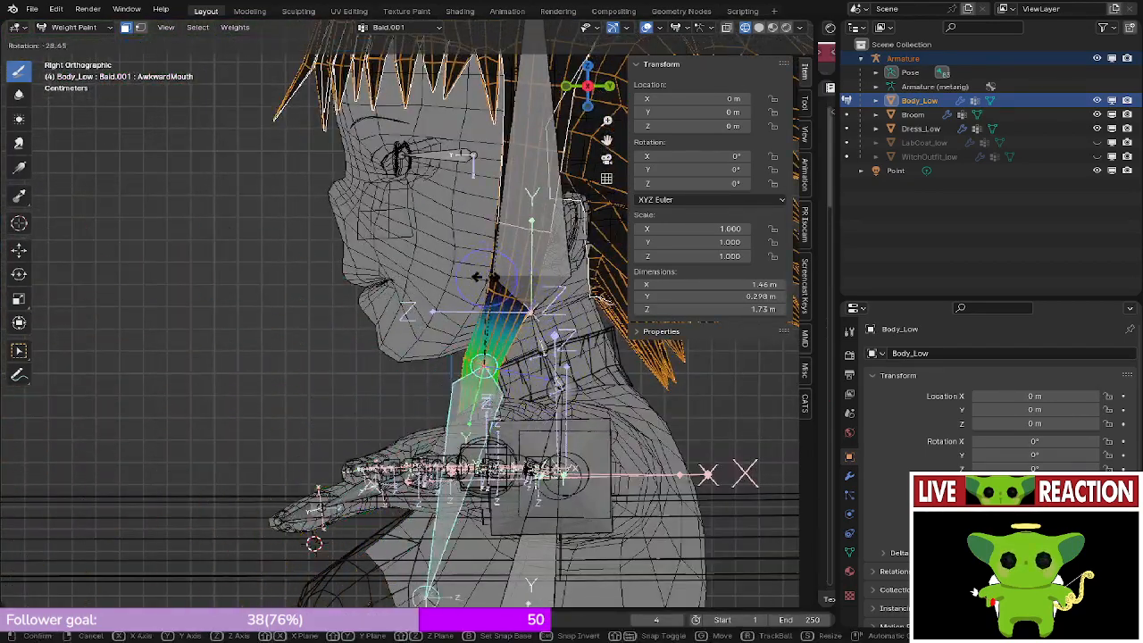
left_click(466, 306)
- Blur the Baid.001 weights around the strand's upper edge loops beside the face with a 98 px brush
scroll(460, 326, "up", 3)
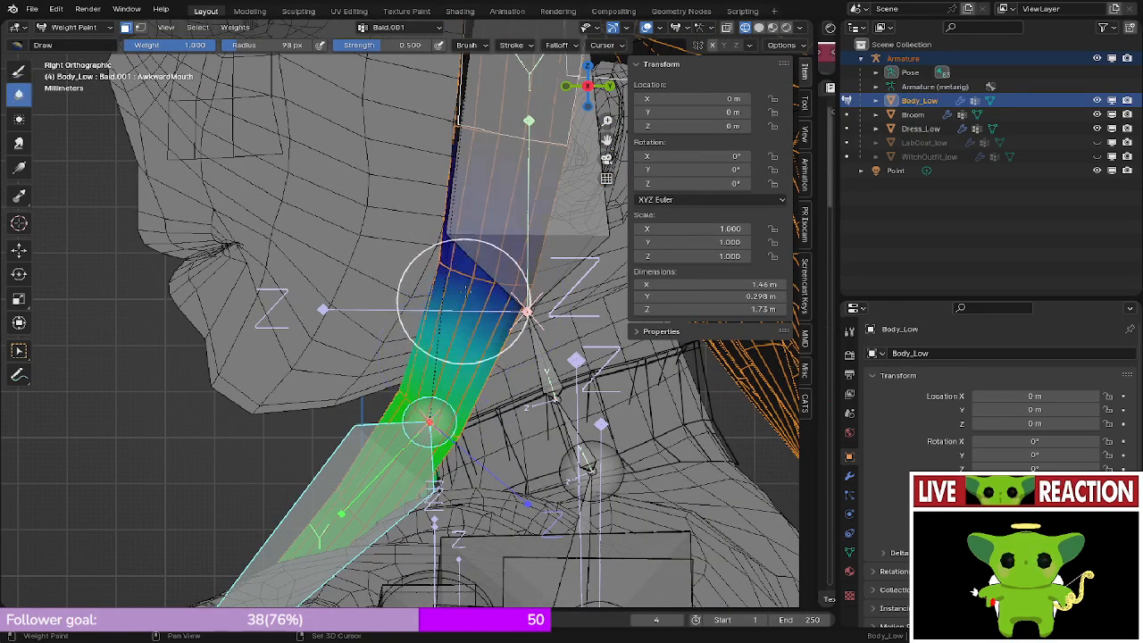
middle_click_drag(462, 299, 395, 317)
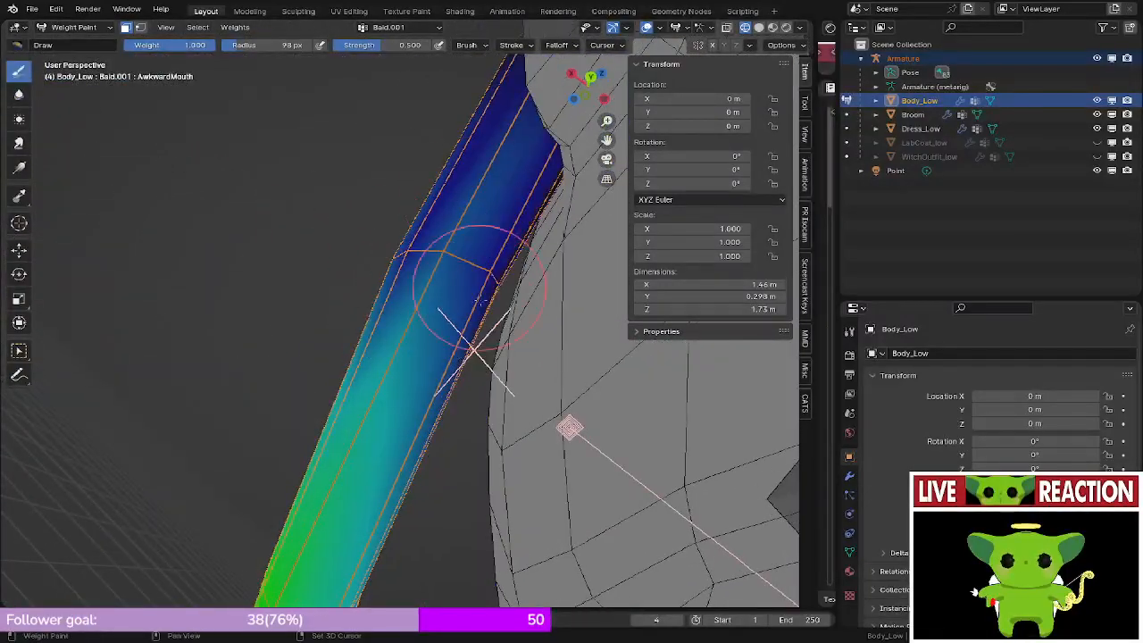
middle_click_drag(510, 200, 408, 258)
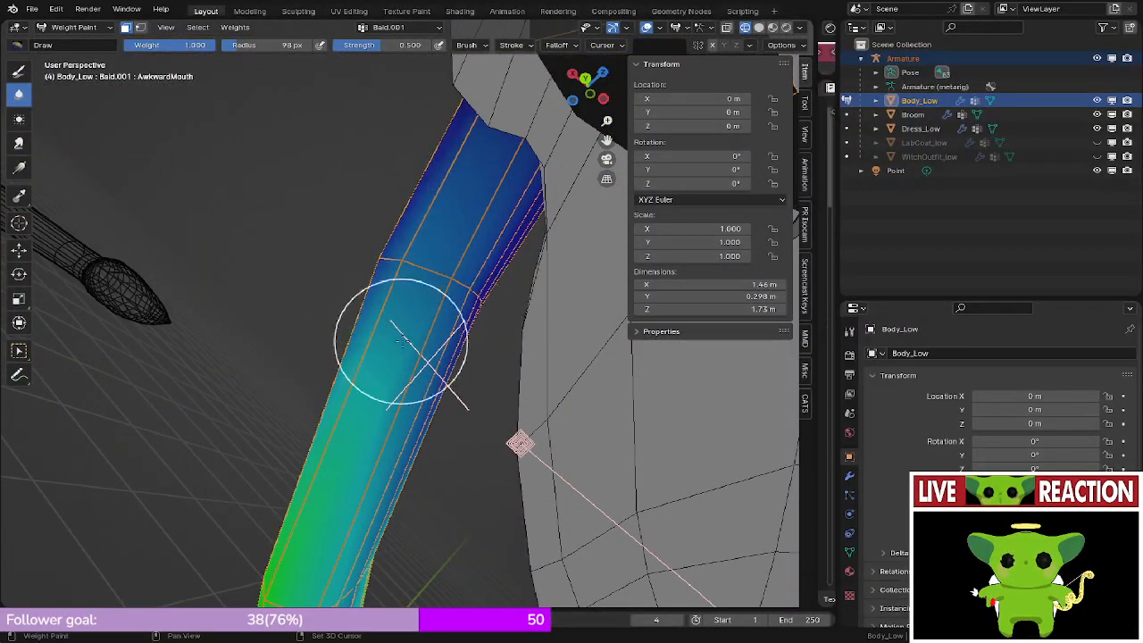
middle_click_drag(402, 338, 579, 386)
mouse_move(395, 241)
middle_mouse_down()
mouse_move(383, 204)
mouse_move(516, 373)
mouse_move(358, 352)
mouse_move(386, 314)
mouse_move(496, 261)
mouse_move(501, 278)
middle_mouse_up()
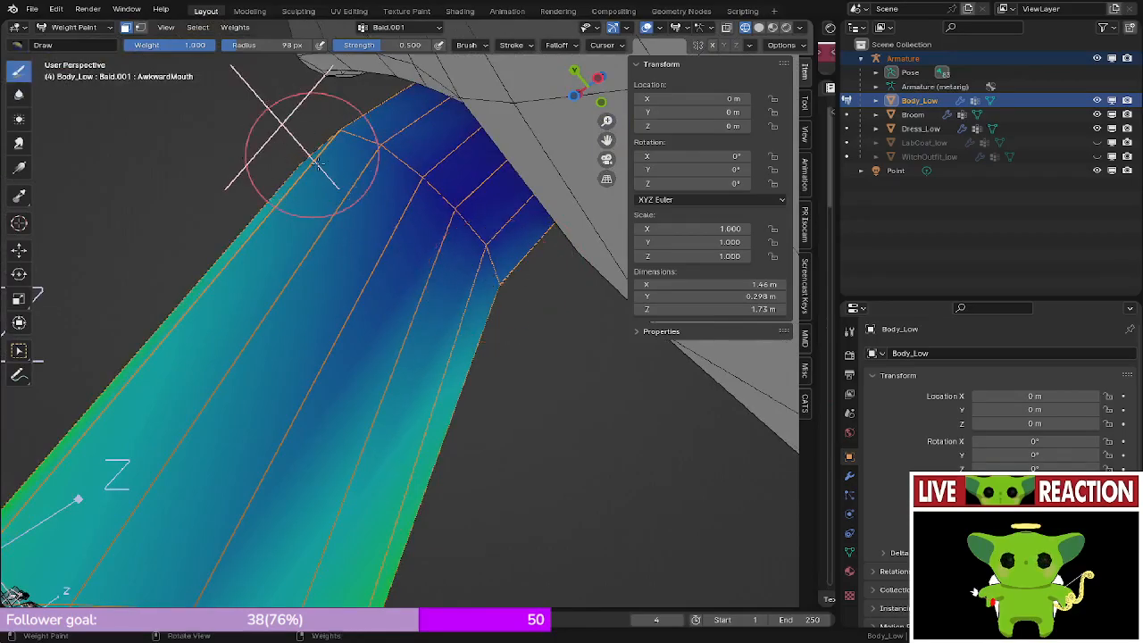
middle_click_drag(317, 163, 516, 392)
- Test the smoothed strand's bend by rotating the Baid.001 bone in the right side view, then cancel the rotation
key("KP_3")
key("r")
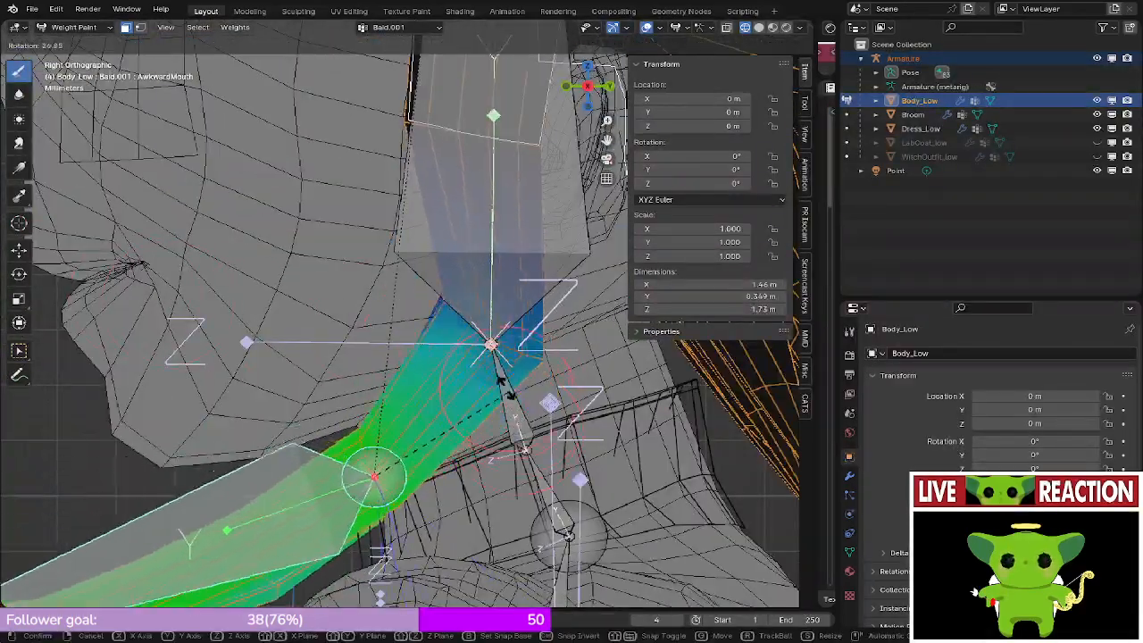
right_click(585, 453)
- Blur the strand's upper Baid.001 weights further and recheck the bend with a cancelled bone rotation
mouse_move(585, 453)
middle_mouse_down()
mouse_move(668, 344)
mouse_move(441, 339)
mouse_move(298, 242)
mouse_move(488, 297)
middle_mouse_up()
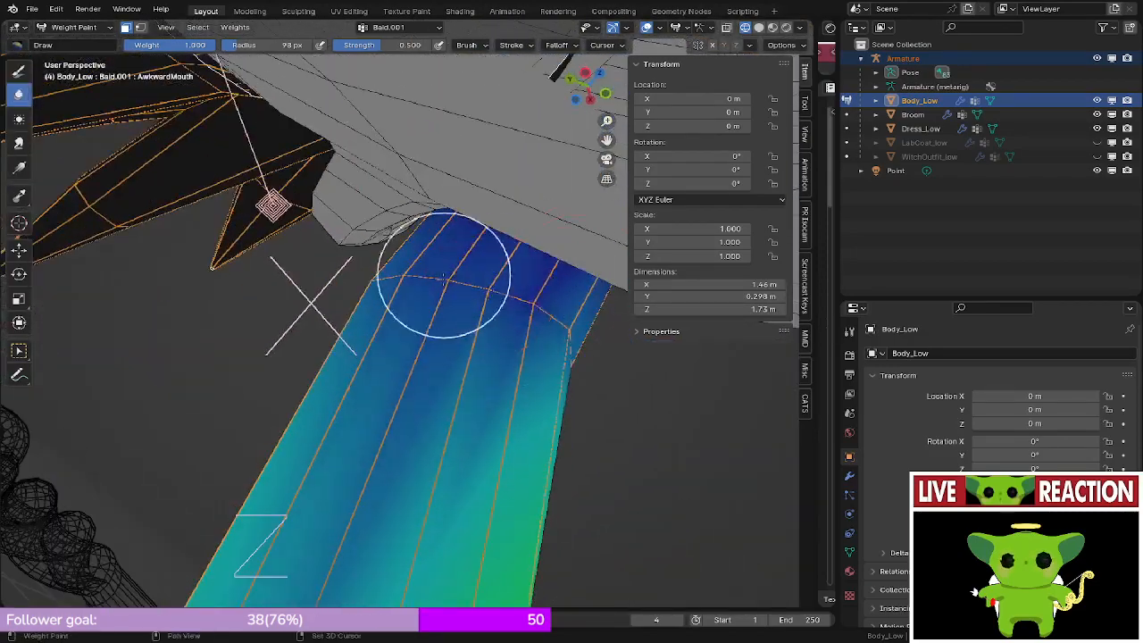
middle_click_drag(327, 352, 384, 335)
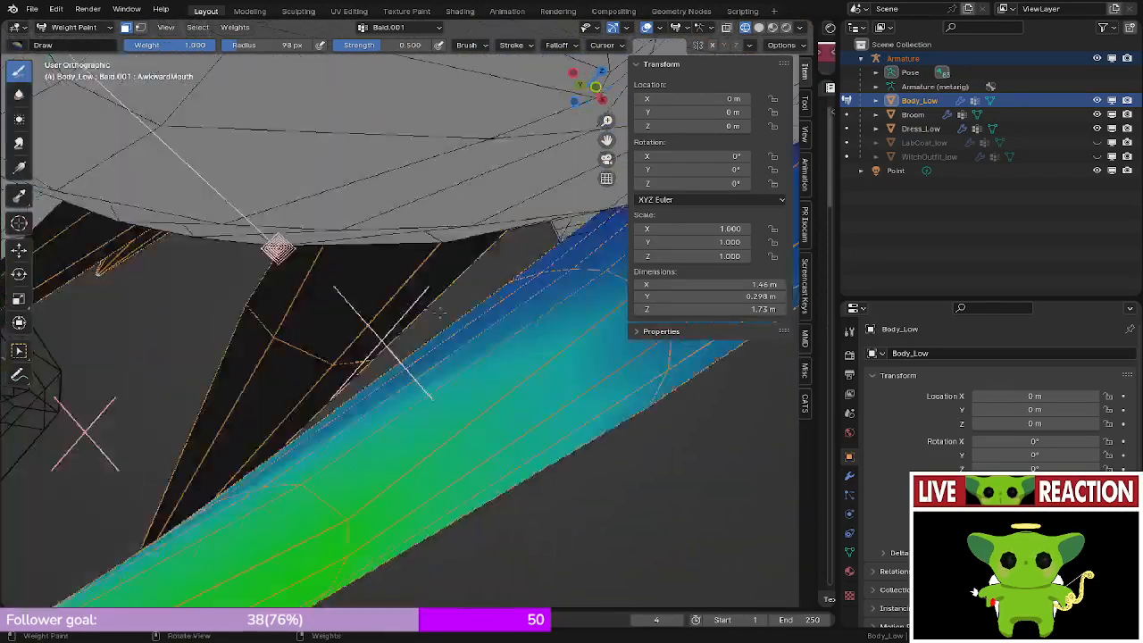
key("KP_3")
key("r")
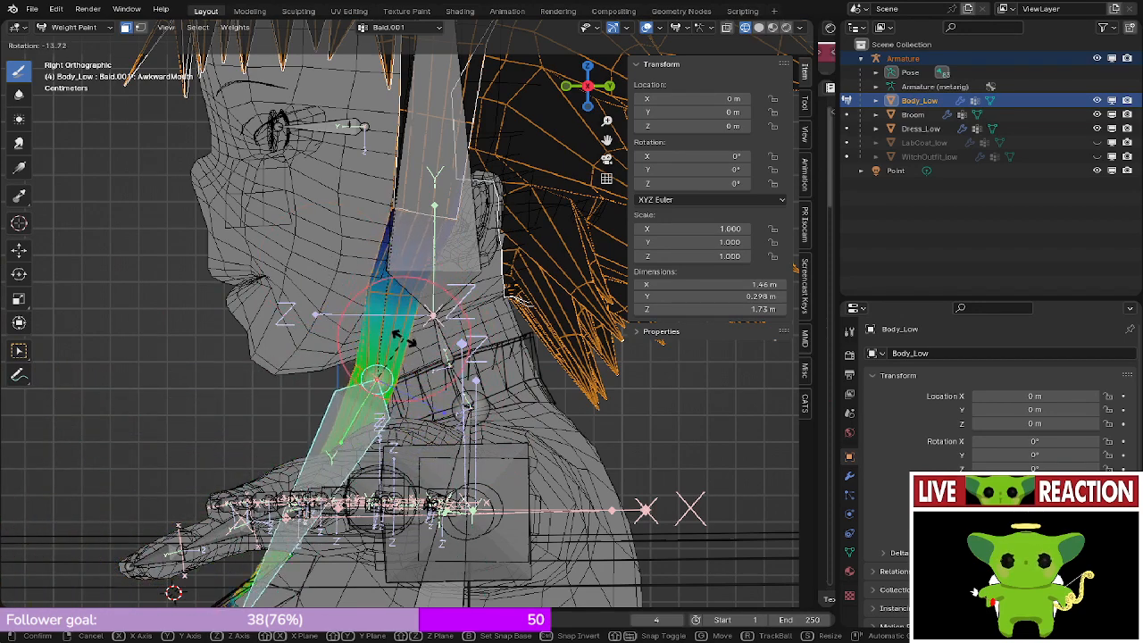
right_click(395, 333)
- Deselect all of the body mesh's faces and turn off face selection masking for weight painting
middle_click_drag(402, 351, 611, 142, "shift")
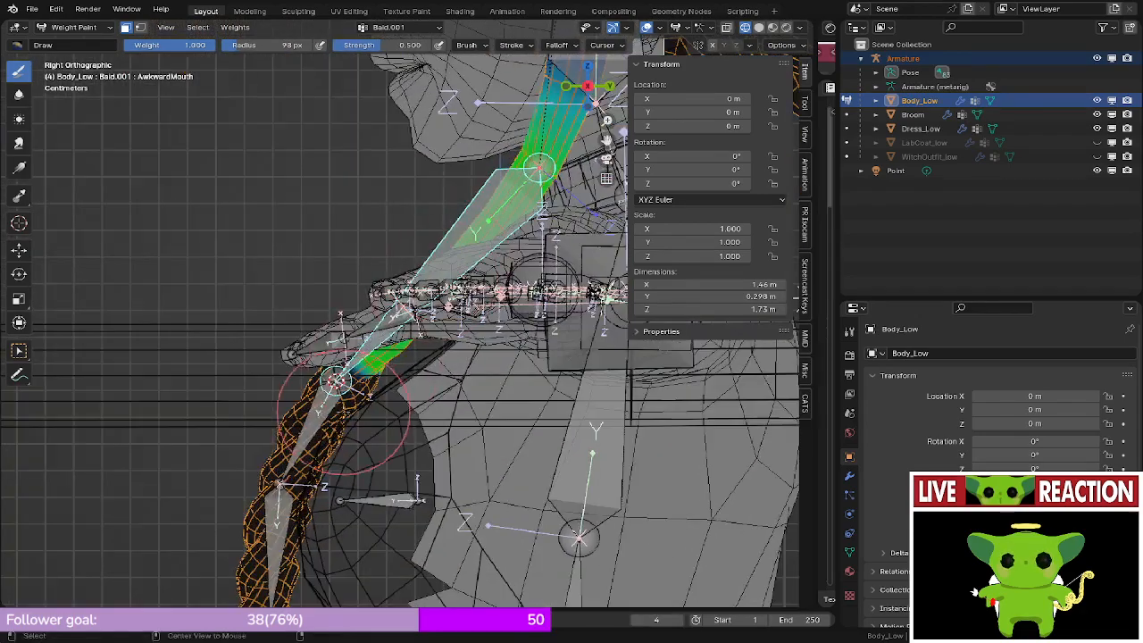
key("alt+a")
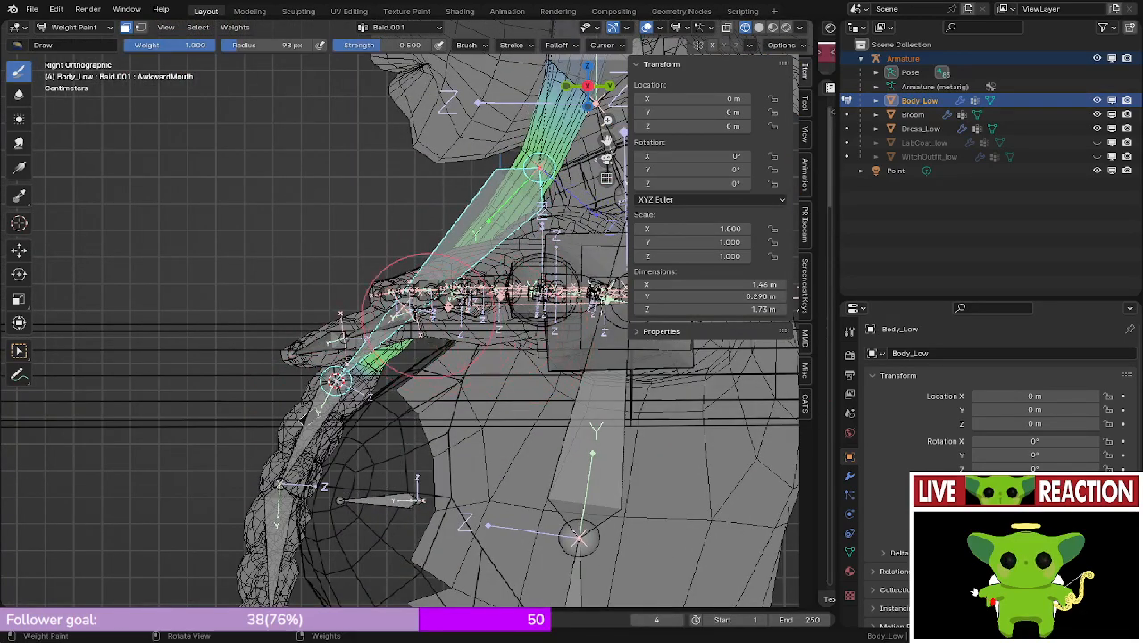
left_click(126, 28)
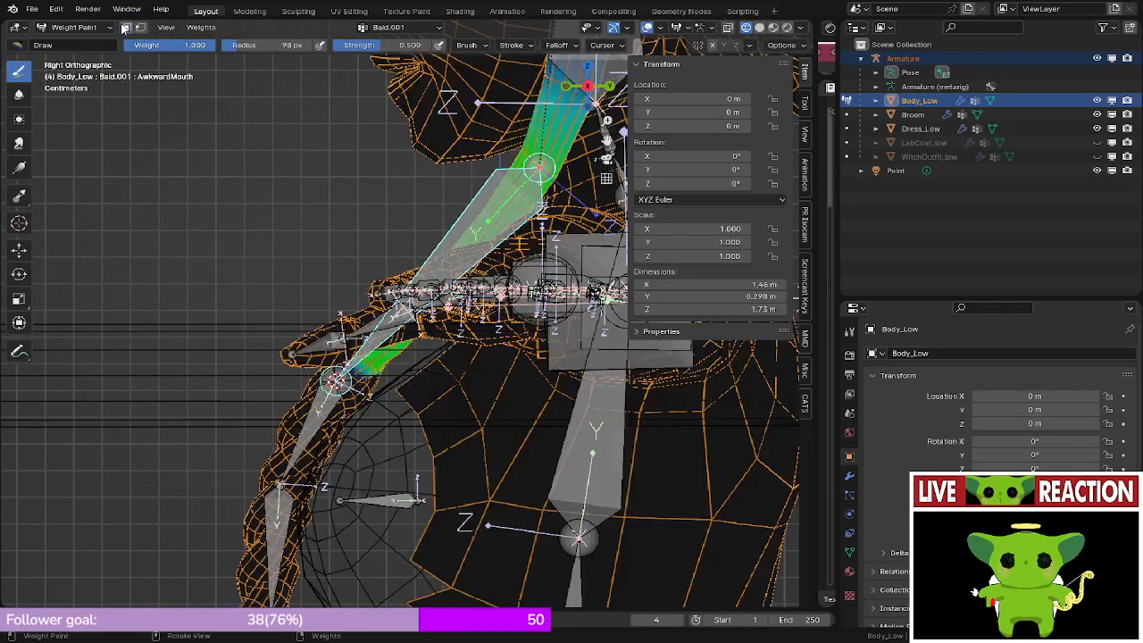
- Select the second braid bone and rotate it by 59.8° in the right side view
key("r")
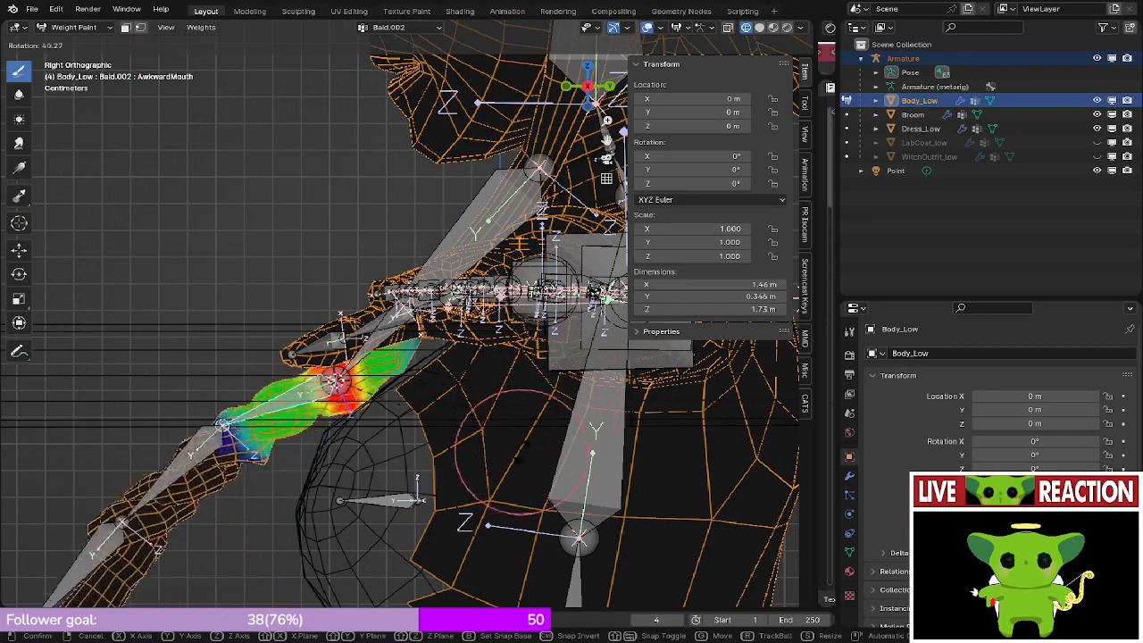
left_click(435, 434)
mouse_move(369, 312)
middle_mouse_down()
mouse_move(406, 334)
mouse_move(371, 273)
mouse_move(301, 298)
middle_mouse_up()
scroll(375, 277, "up", 3)
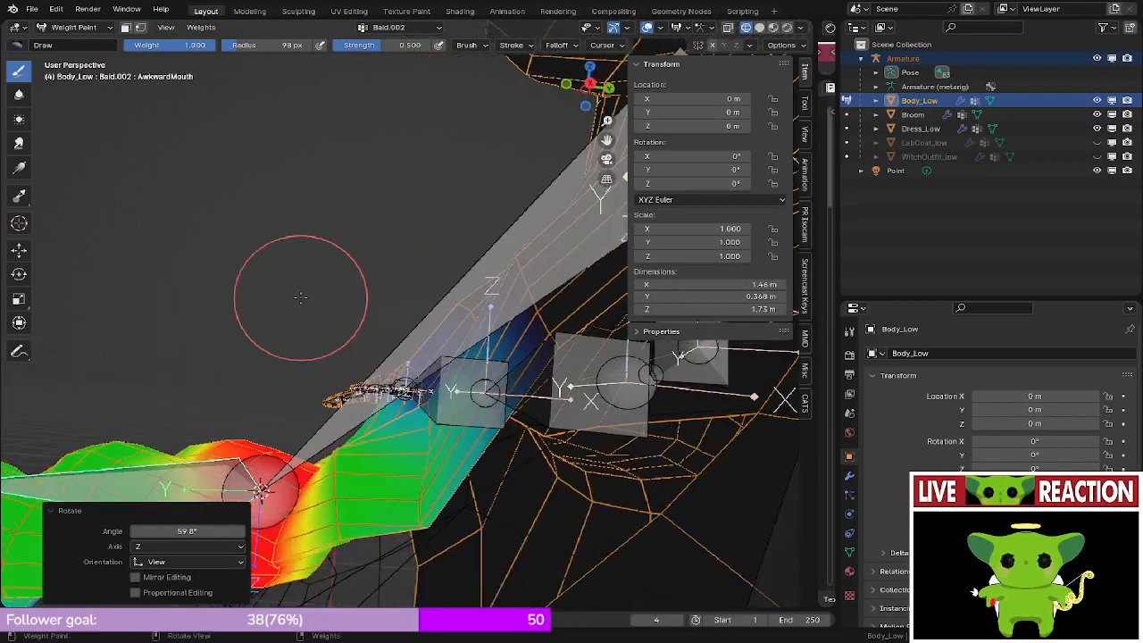
key("KP_3")
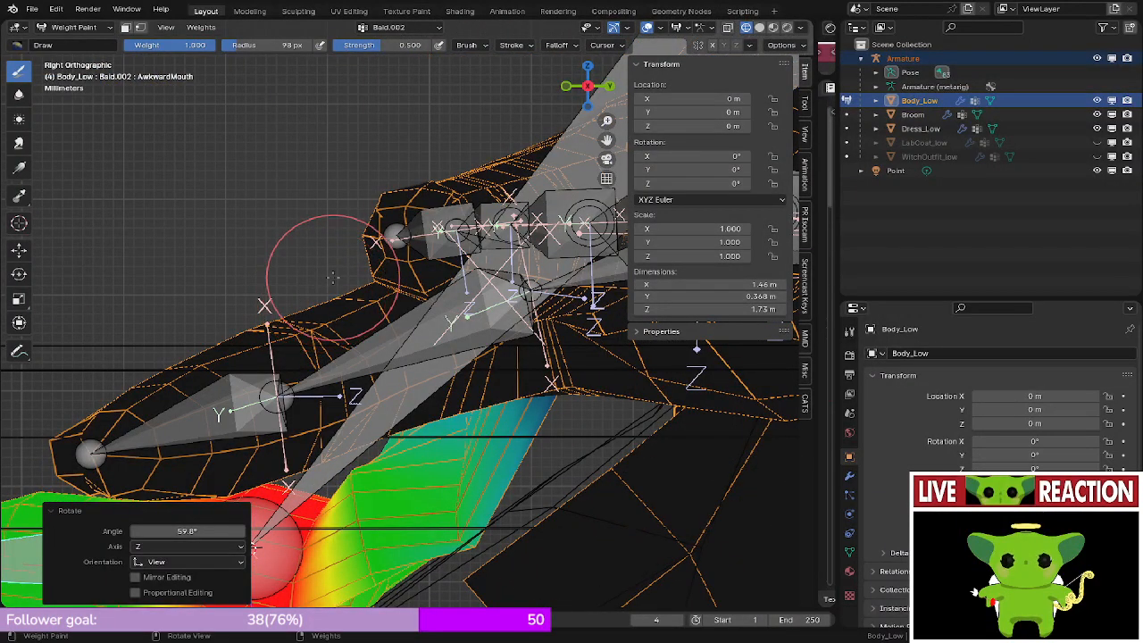
- Examine from several angles how the mesh deforms and is weighted around the second braid bone's joint
middle_click_drag(332, 278, 408, 329)
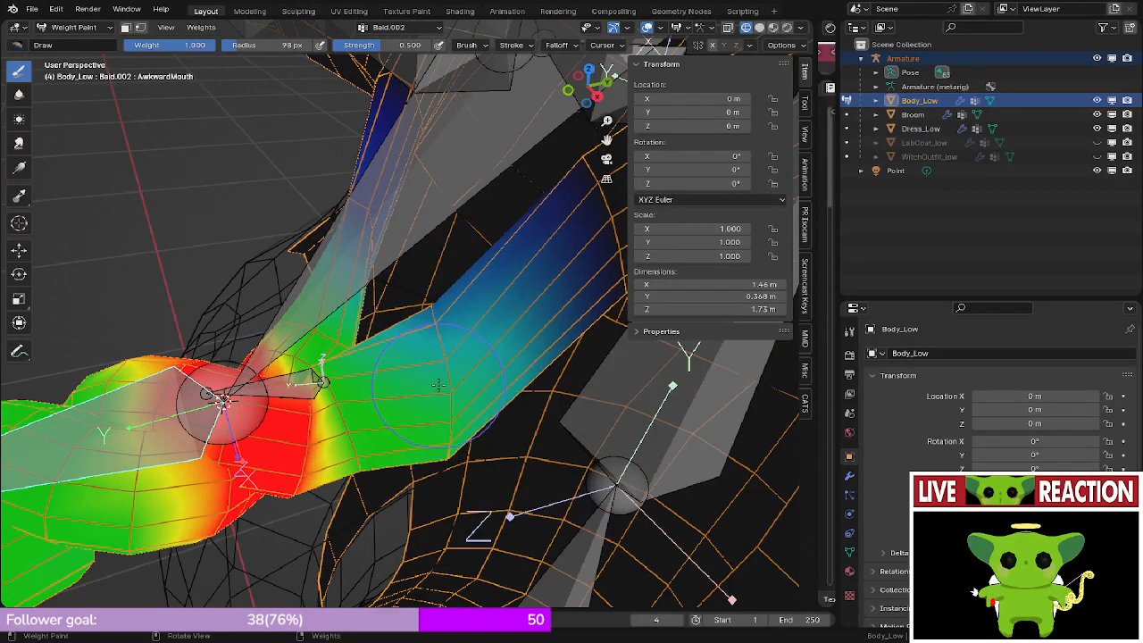
middle_click_drag(448, 428, 395, 284)
mouse_move(431, 333)
middle_mouse_down()
mouse_move(295, 201)
mouse_move(415, 459)
middle_mouse_up()
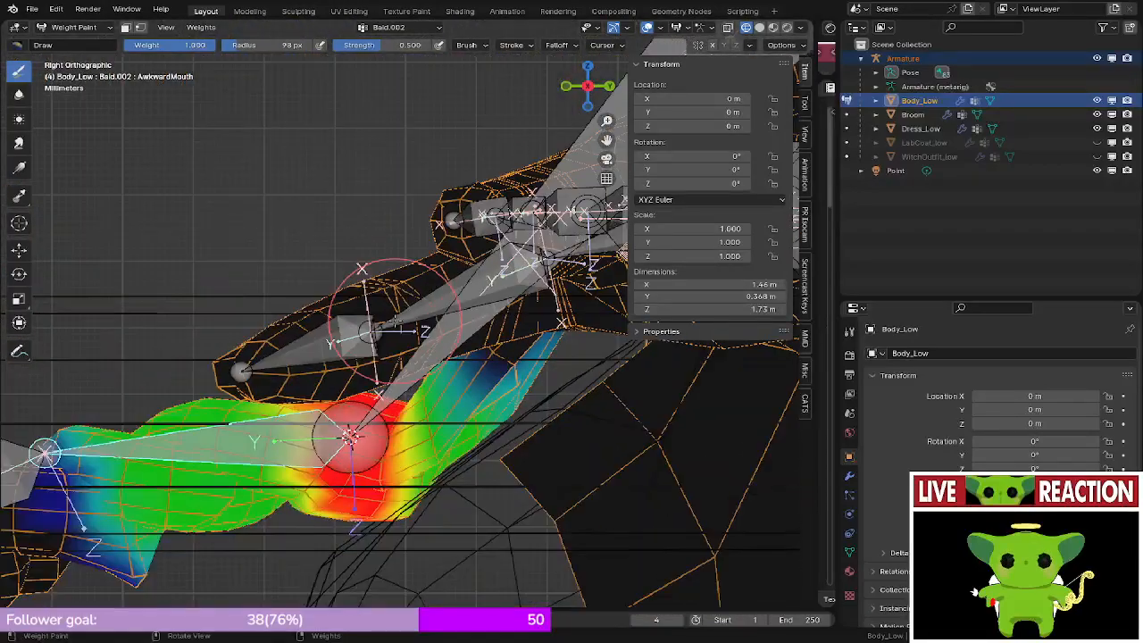
mouse_move(397, 322)
middle_mouse_down()
mouse_move(427, 341)
mouse_move(404, 314)
mouse_move(451, 379)
mouse_move(407, 296)
middle_mouse_up()
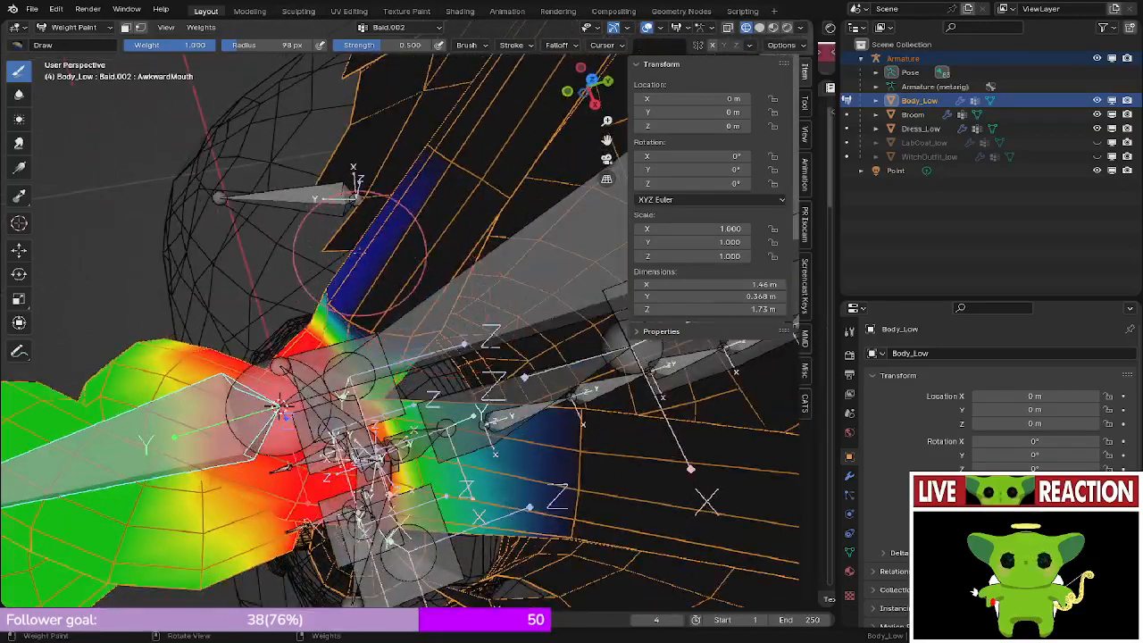
middle_click_drag(290, 242, 389, 301)
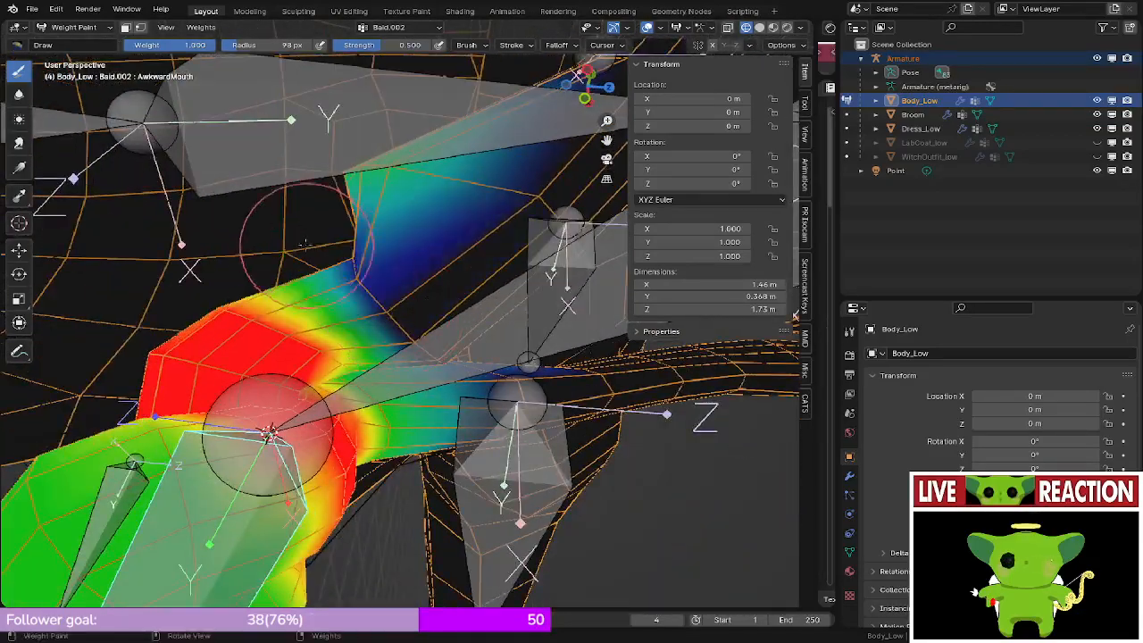
mouse_move(304, 241)
middle_mouse_down()
mouse_move(427, 260)
mouse_move(428, 244)
mouse_move(467, 274)
middle_mouse_up()
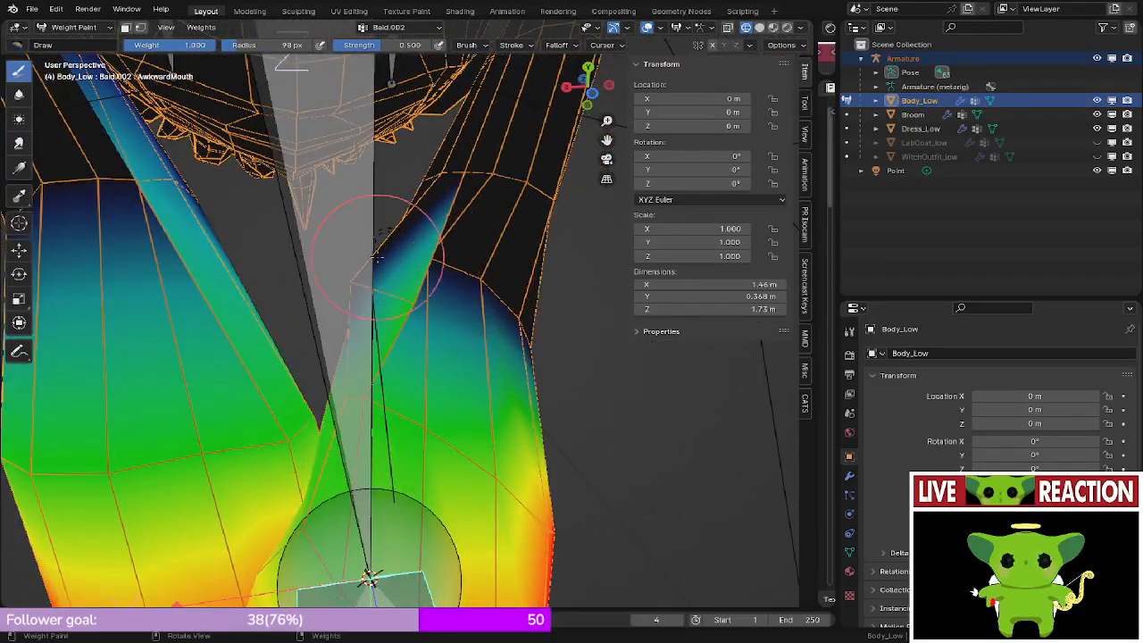
middle_click_drag(366, 272, 136, 198)
mouse_move(423, 242)
middle_mouse_down()
mouse_move(331, 433)
mouse_move(498, 320)
middle_mouse_up()
key("KP_3")
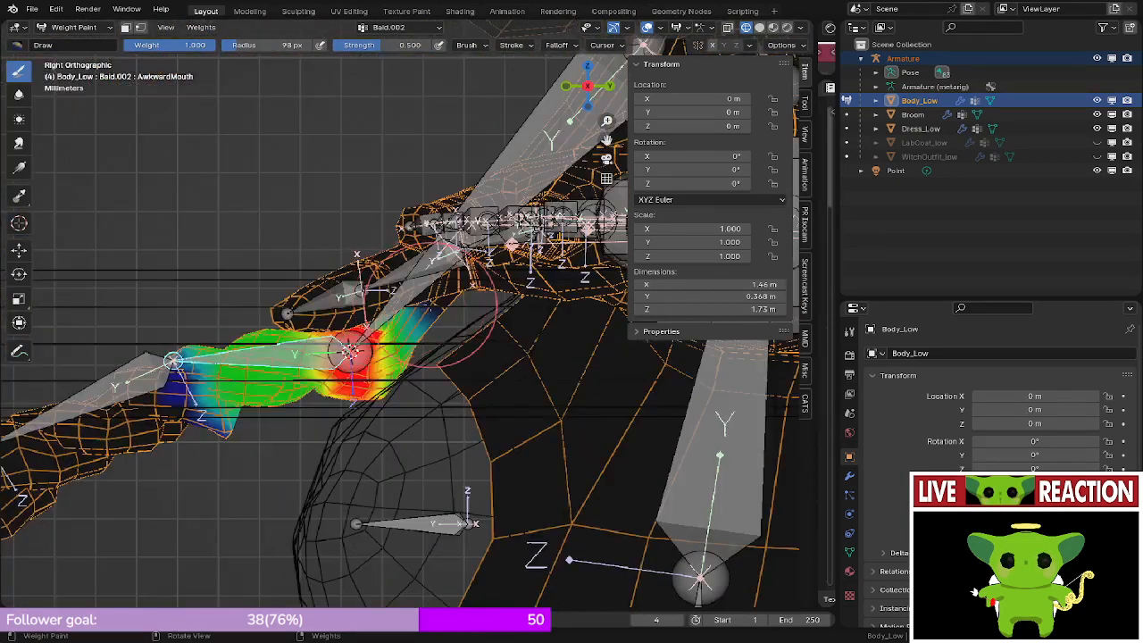
- Rotate the second braid bone back downward in the right side view
scroll(419, 314, "down", 2)
scroll(407, 192, "up", 3)
middle_click_drag(535, 398, 528, 324, "shift")
key("r")
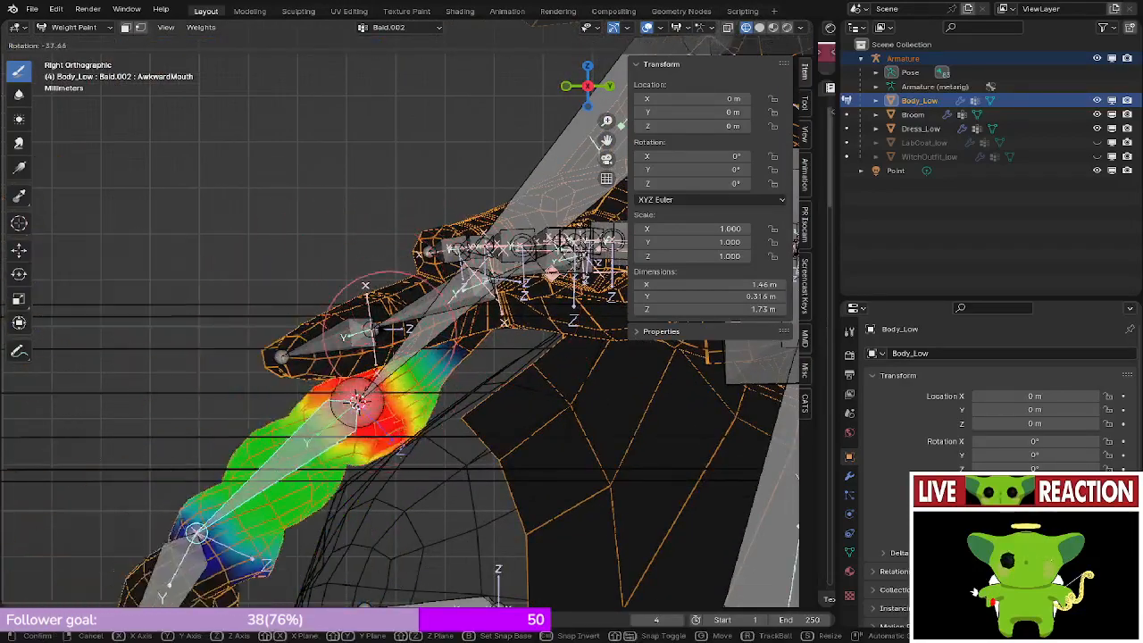
left_click(399, 270)
- Select the first braid bone and rotate it by -51.2° in the side view
scroll(399, 269, "down", 2)
left_click(499, 234, "alt")
key("r")
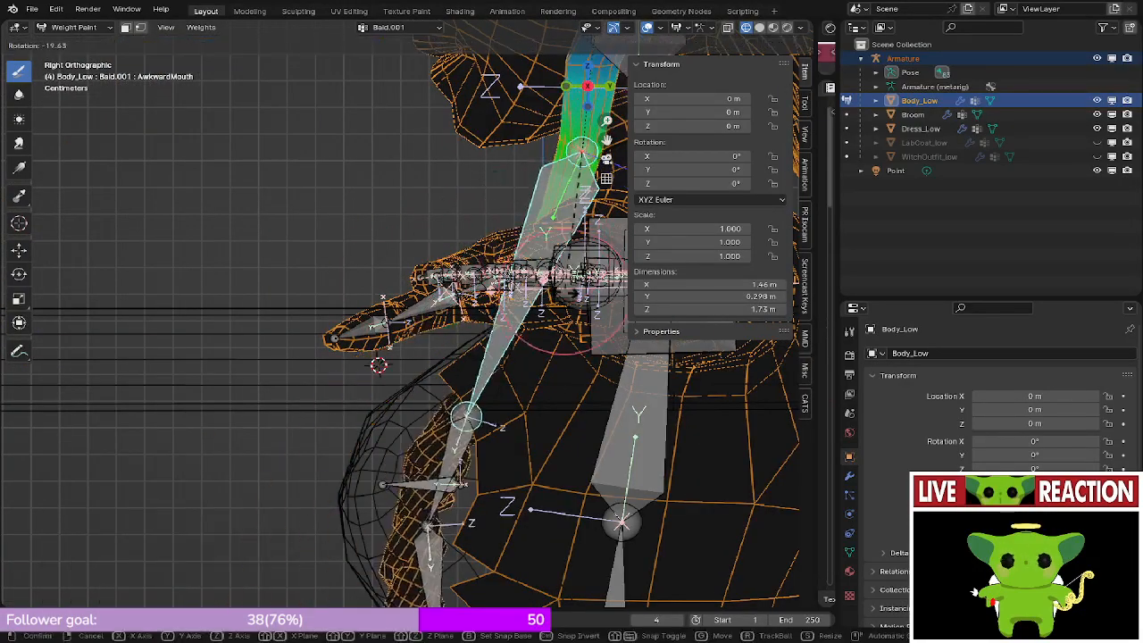
left_click(473, 195)
- Move the first braid bone about -0.027 m in Y and 0.04 m in Z, and rotate it by 24.7°
middle_click_drag(473, 197, 464, 375, "shift")
key("g")
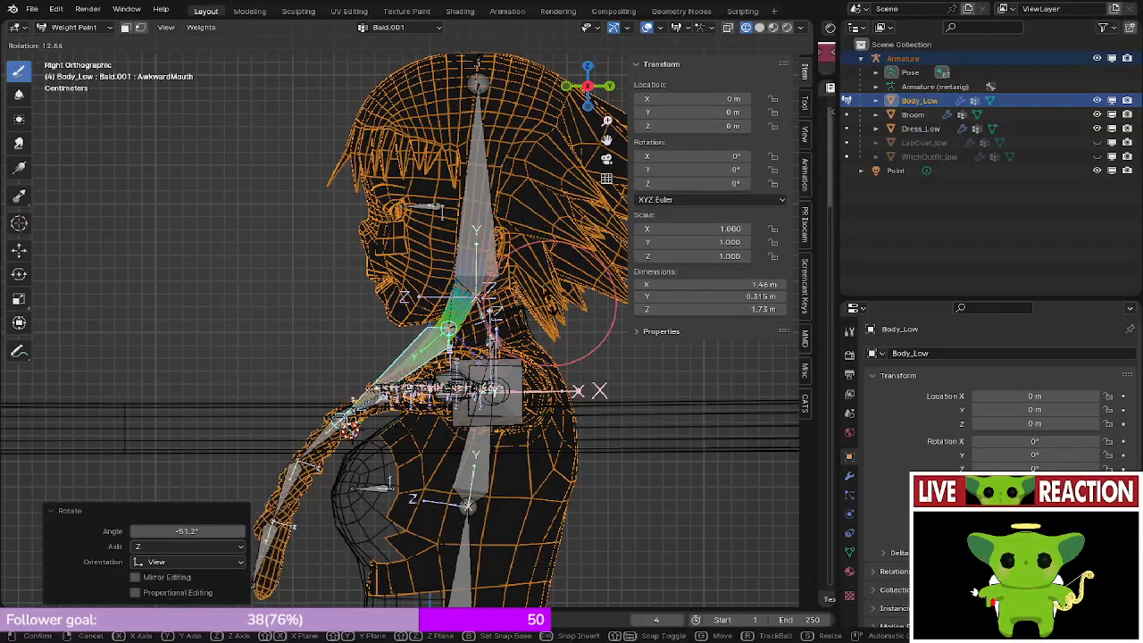
left_click(563, 337)
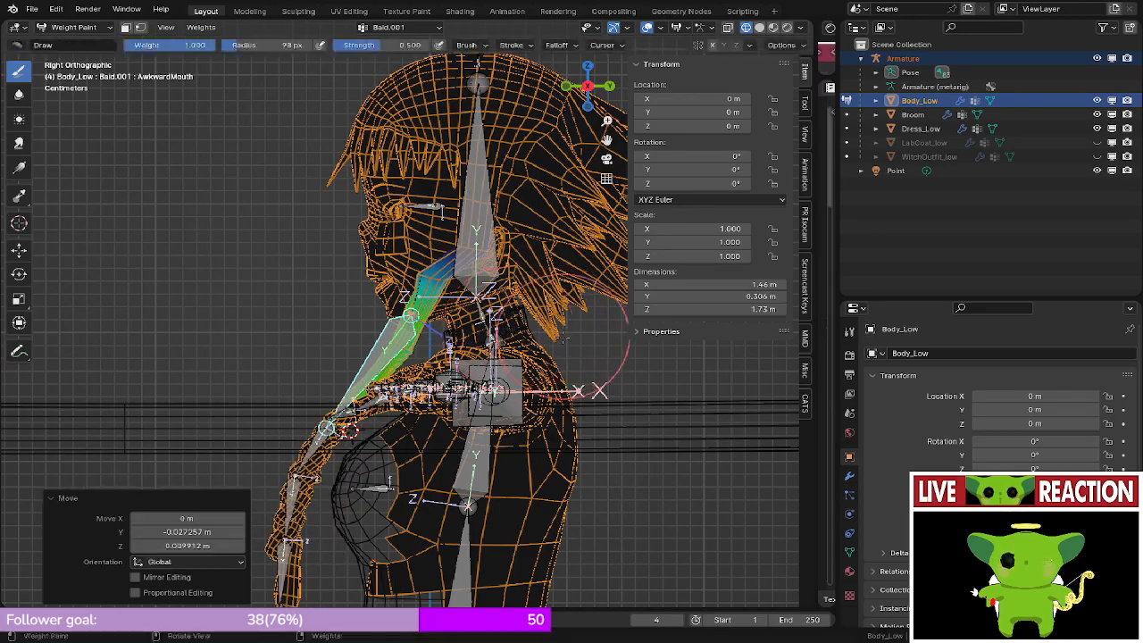
left_click(560, 406)
- Examine the first braid bone's weights along the upper hair strand, up to where it meets the head
mouse_move(545, 344)
middle_mouse_down()
mouse_move(568, 384)
mouse_move(532, 329)
middle_mouse_up()
scroll(555, 370, "up", 4)
scroll(527, 327, "up", 6)
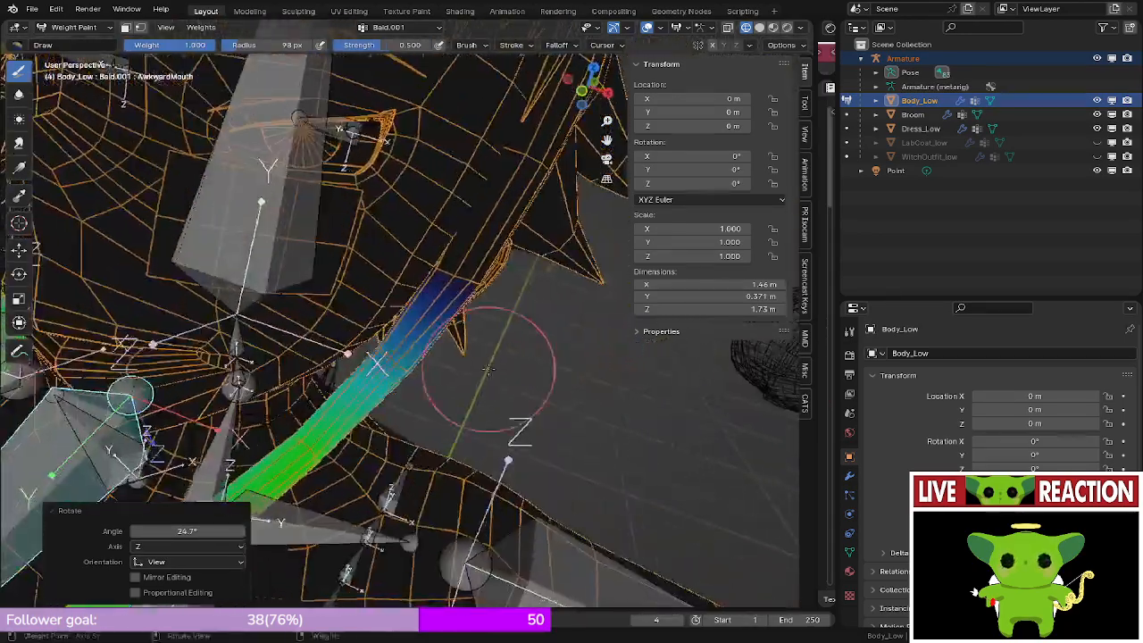
left_click_drag(376, 472, 371, 461)
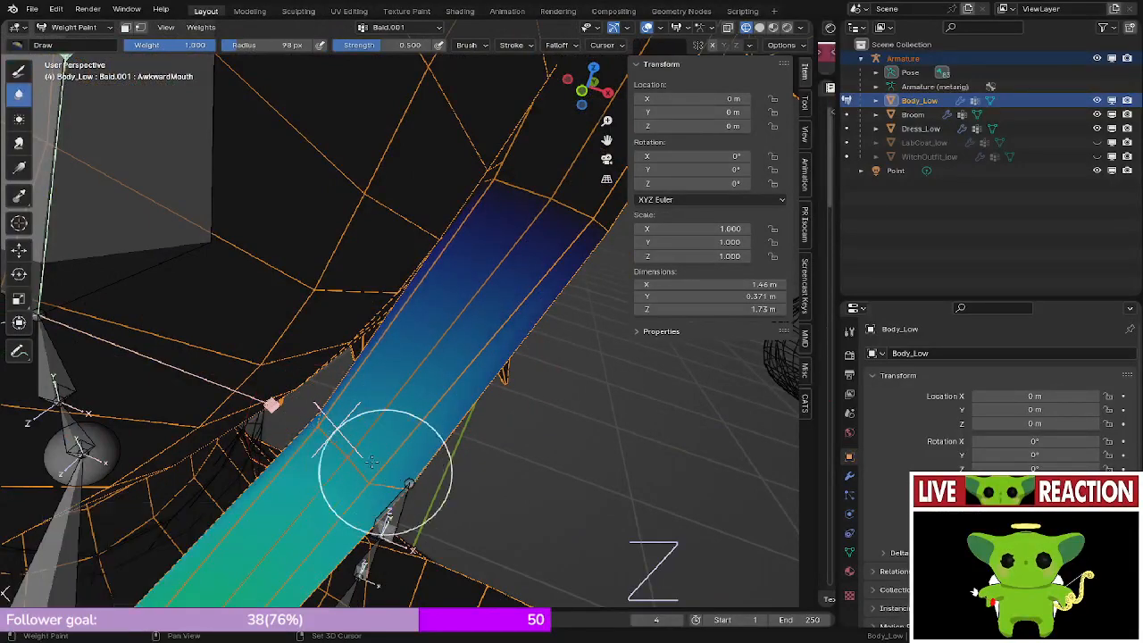
left_click_drag(290, 404, 332, 364, "shift")
mouse_move(411, 357)
middle_mouse_down()
mouse_move(334, 379)
mouse_move(326, 401)
middle_mouse_up()
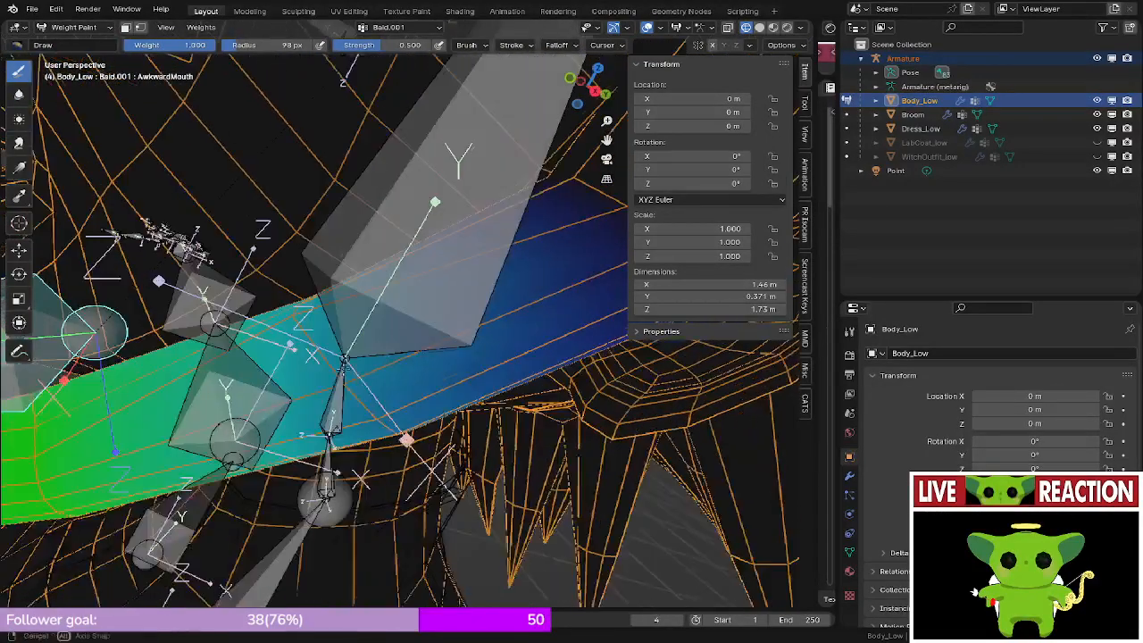
left_click_drag(339, 406, 347, 416, "shift")
mouse_move(348, 400)
middle_mouse_down()
mouse_move(444, 279)
mouse_move(446, 296)
mouse_move(418, 294)
middle_mouse_up()
left_click(423, 284, "alt")
scroll(444, 300, "down", 3)
- Select the second and fourth braid bones in turn to inspect their weights on the braid
left_click(124, 386, "alt")
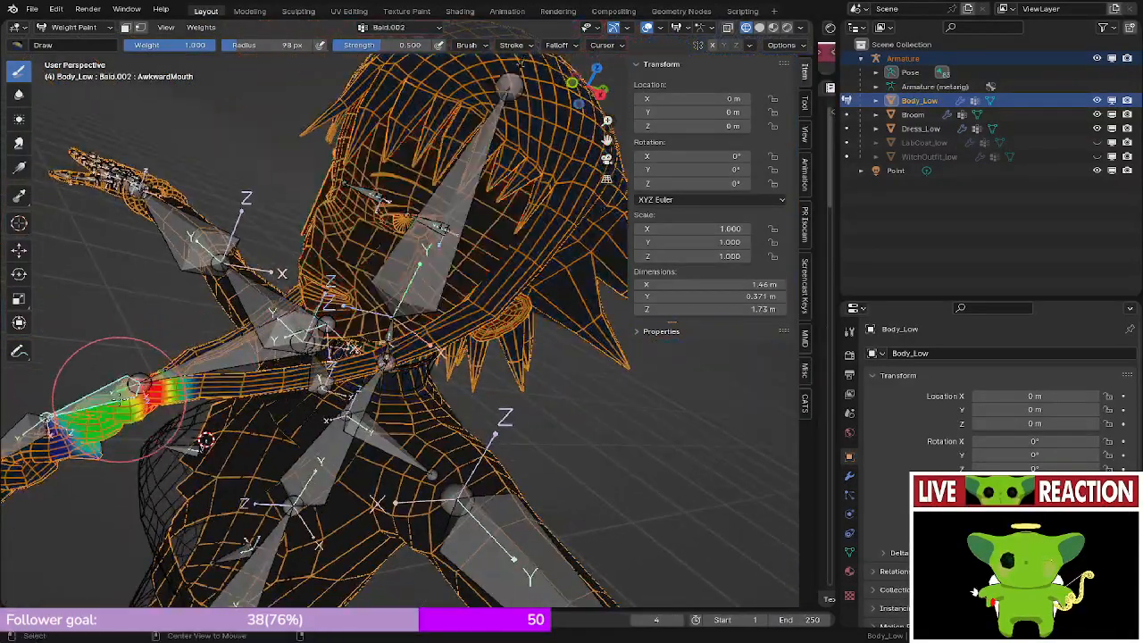
middle_click_drag(125, 382, 147, 388)
left_click(55, 444, "alt")
middle_click_drag(55, 443, 221, 456)
middle_click_drag(252, 418, 291, 355)
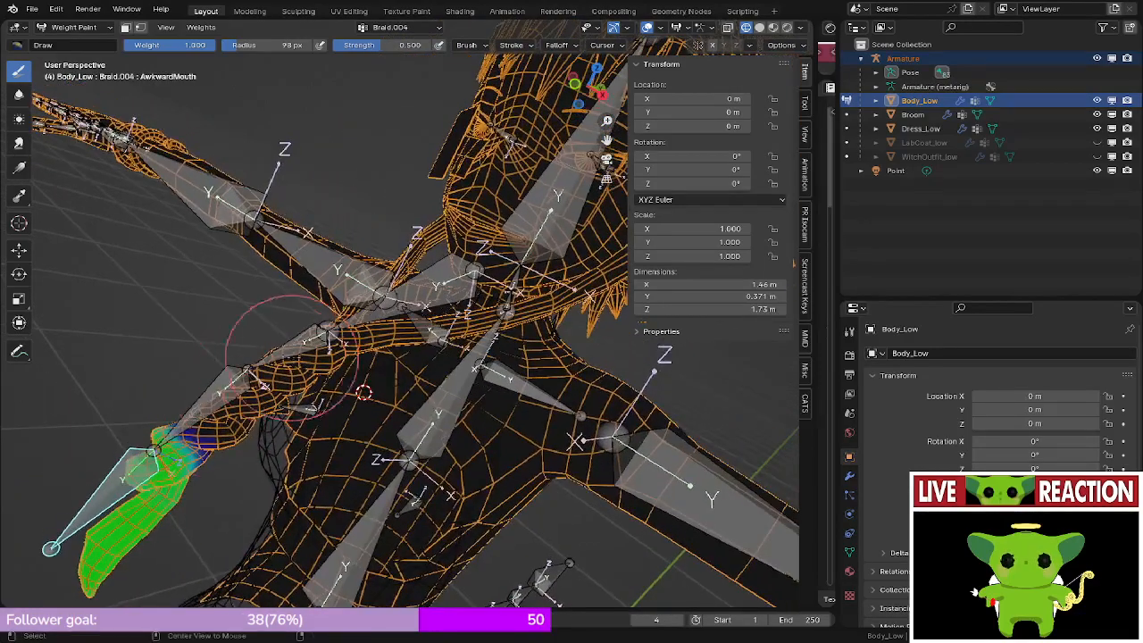
- Reselect the first braid bone and test-move it to check how the upper hair strand deforms
left_click(444, 293, "alt")
middle_click_drag(443, 292, 472, 291)
scroll(521, 362, "up", 4)
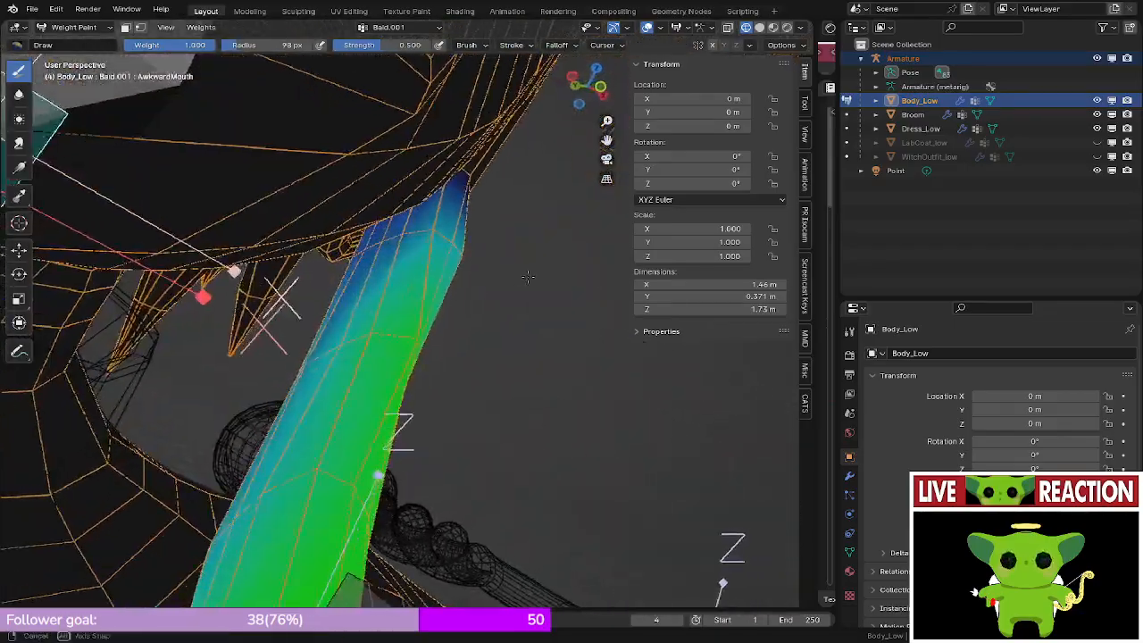
key("g")
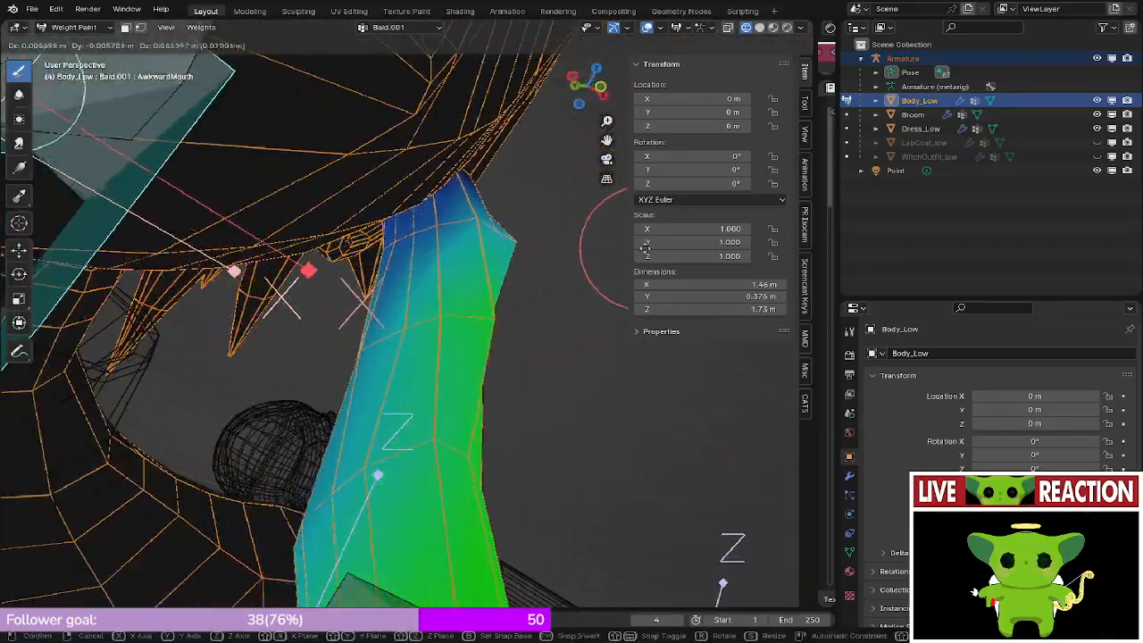
right_click(644, 248)
mouse_move(585, 250)
middle_mouse_down()
mouse_move(293, 219)
mouse_move(455, 291)
middle_mouse_up()
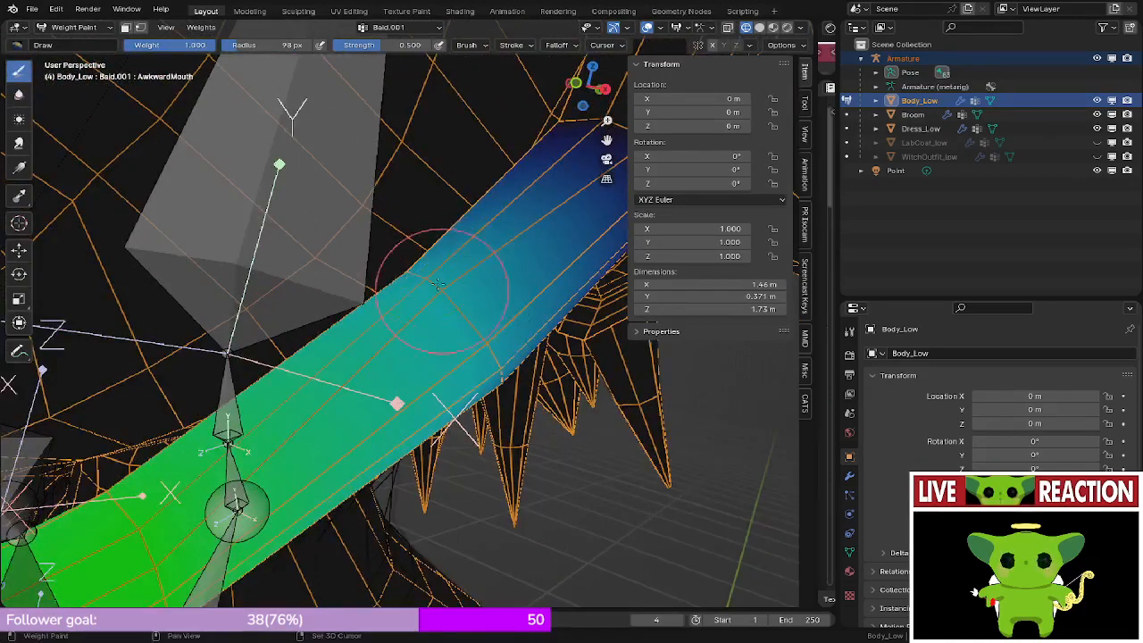
middle_click_drag(454, 331, 473, 288)
- Try adding and subtracting weight at 0.500 strength on the upper hair strand, and undo the strokes
left_click(476, 293)
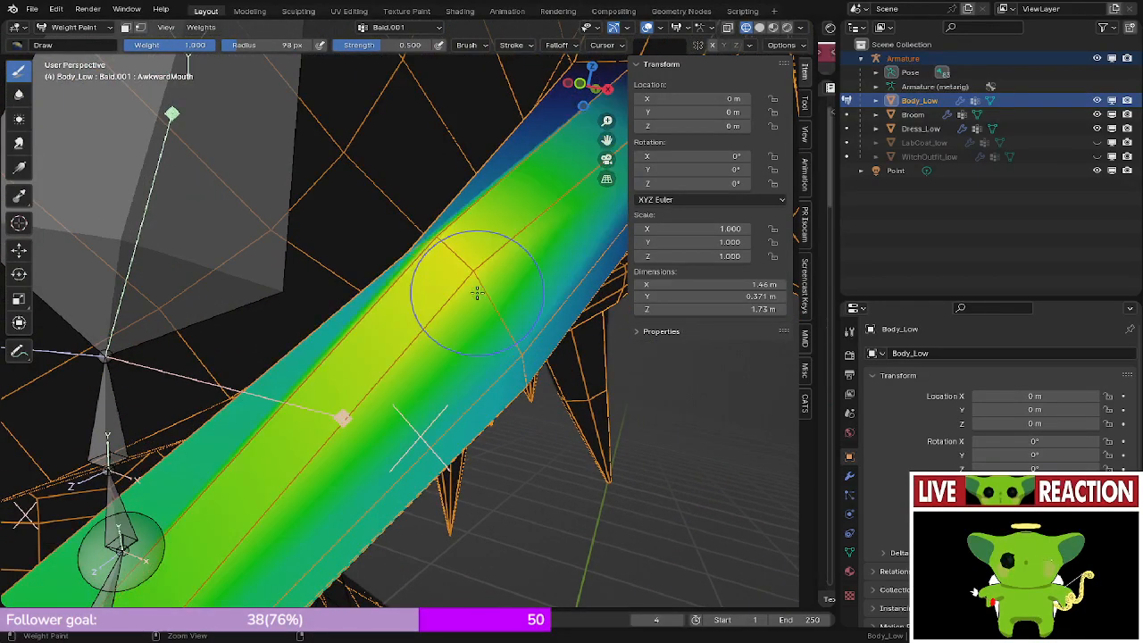
left_click(477, 293, "ctrl")
left_click(478, 293, "ctrl")
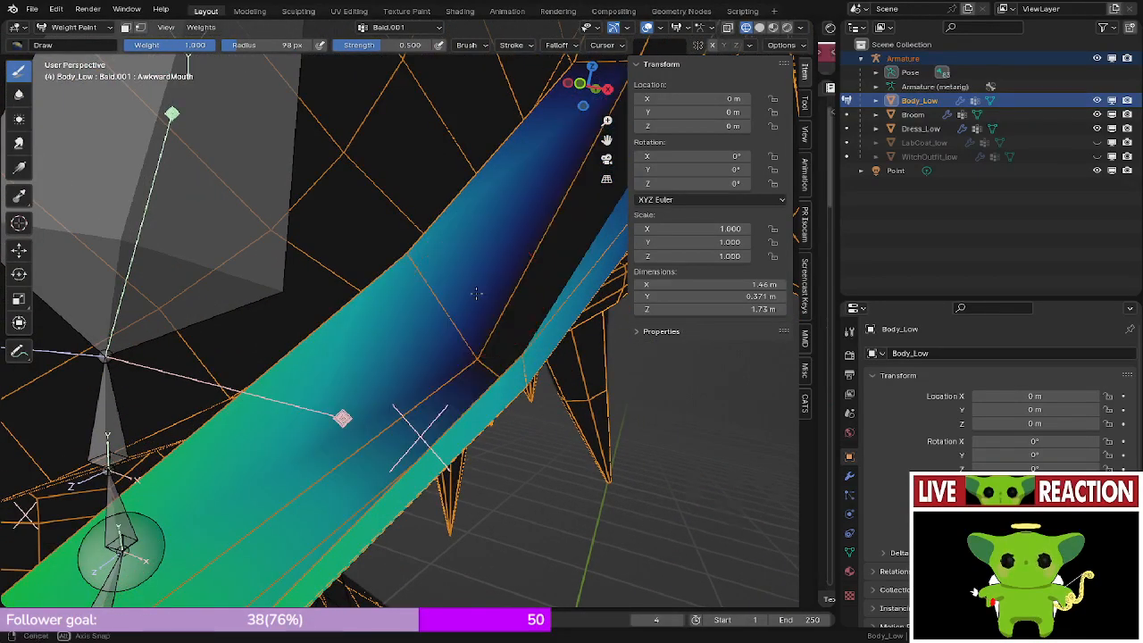
mouse_move(474, 294)
middle_mouse_down()
mouse_move(493, 378)
mouse_move(475, 313)
mouse_move(496, 51)
middle_mouse_up()
key("ctrl+z")
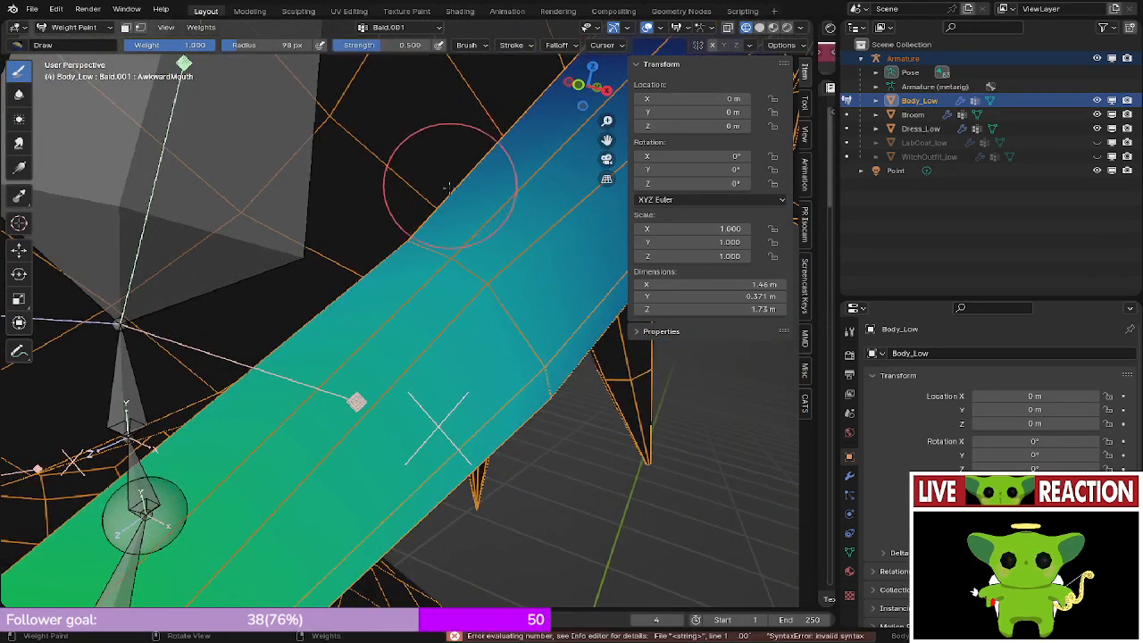
- Set the weight brush strength to 0.010, and check the first braid bone's weights on the upper hair strand
middle_click_drag(449, 187, 491, 260)
left_click(468, 259, "ctrl")
key("ctrl+z")
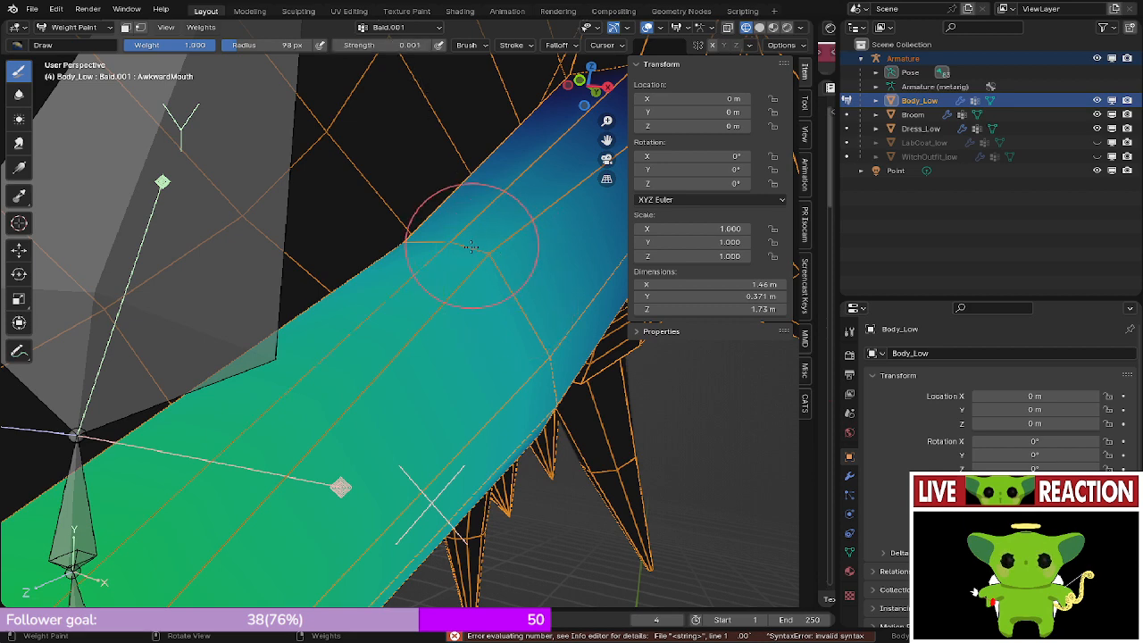
middle_click_drag(471, 246, 506, 295)
middle_click_drag(480, 255, 412, 241)
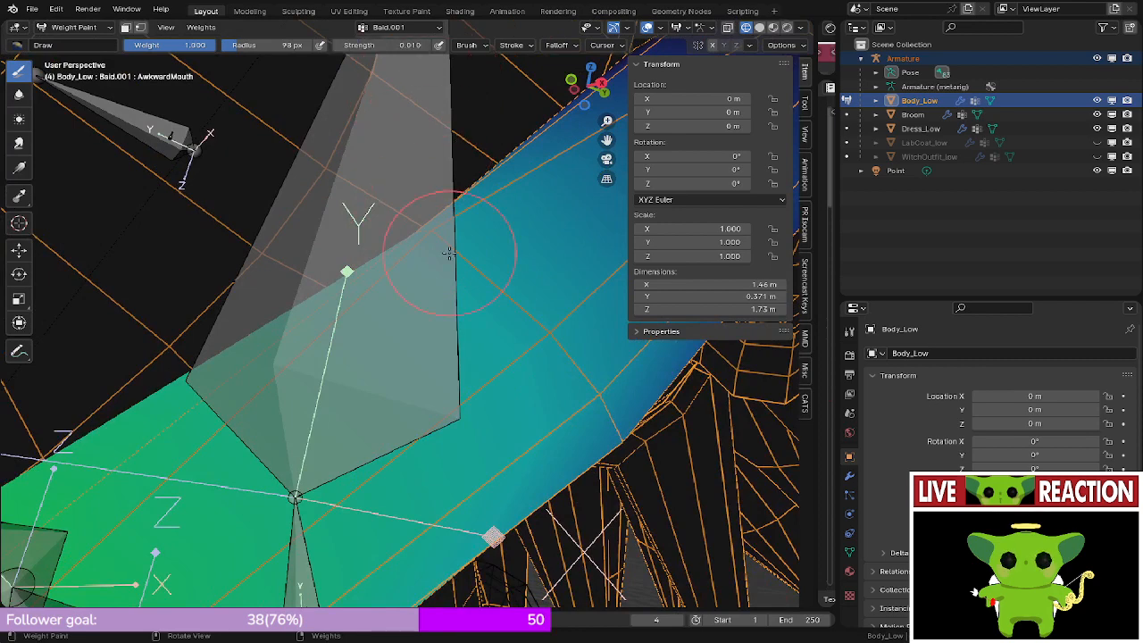
middle_click_drag(450, 254, 529, 359)
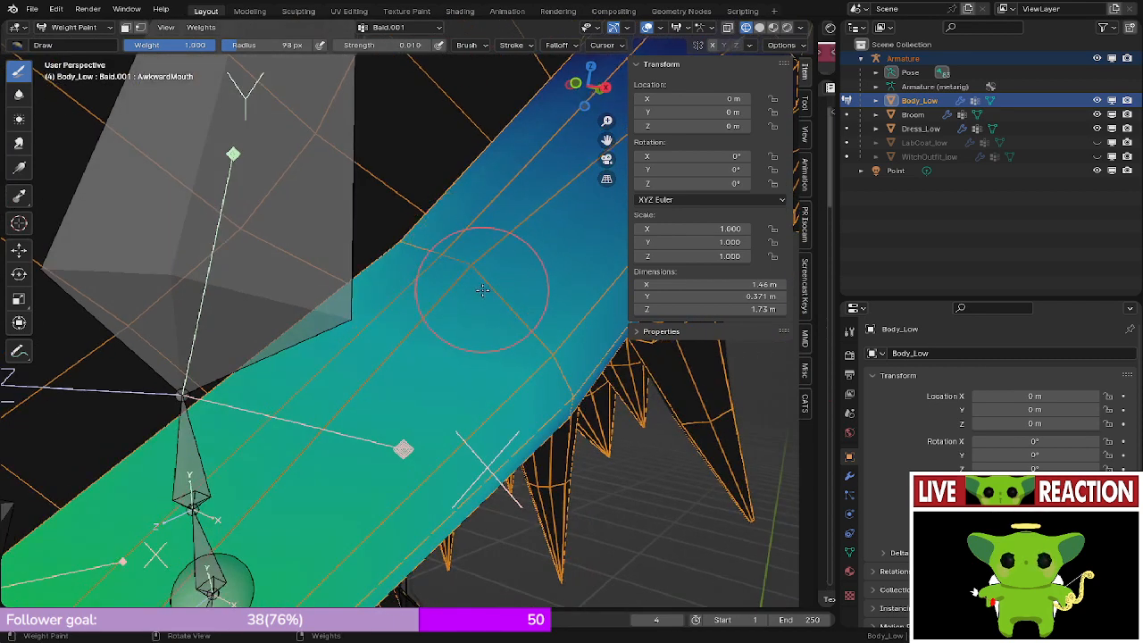
middle_click_drag(482, 290, 441, 221)
- Rotate the first braid bone by 52.6° in the right side view, and swing it back by -59.7°
key("KP_3")
key("r")
left_click(439, 329)
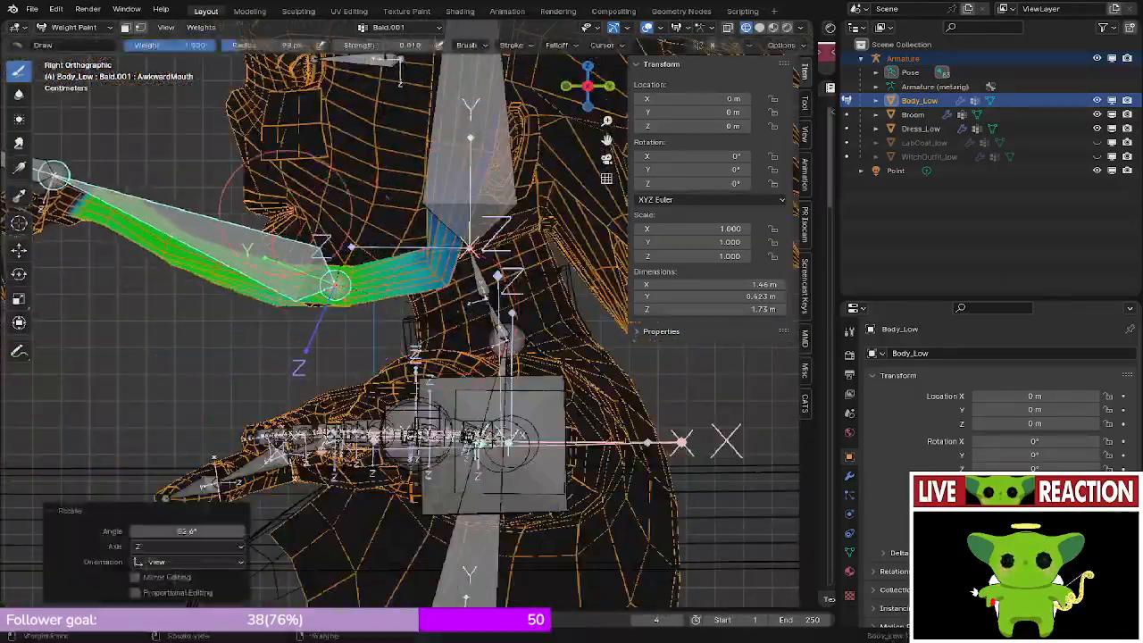
middle_click_drag(439, 329, 268, 331)
key("KP_3")
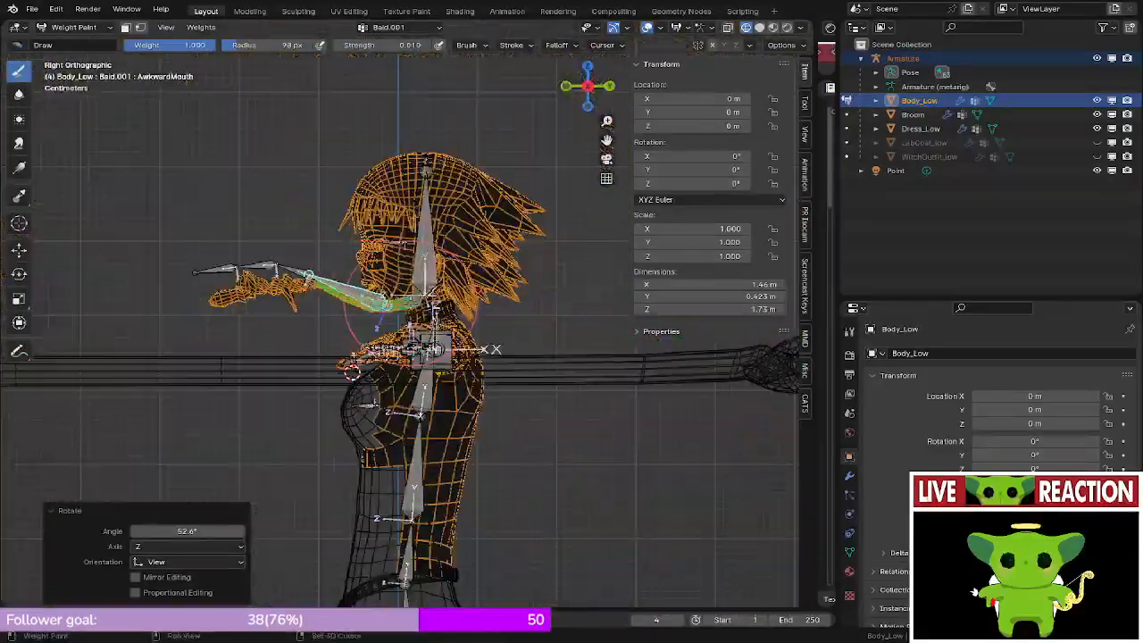
key("r")
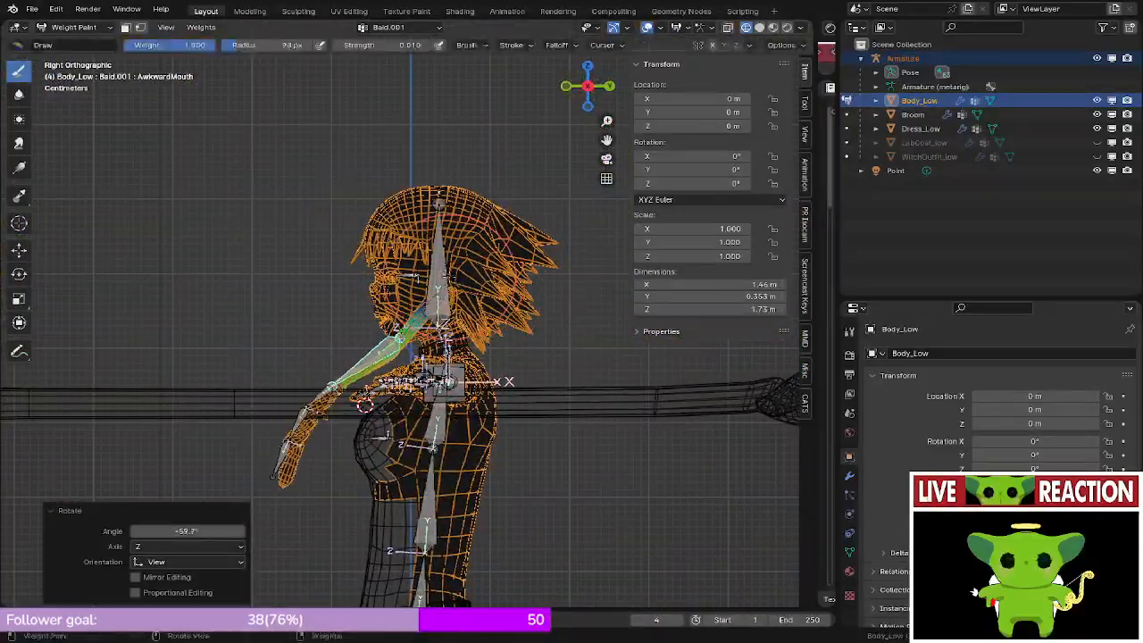
- Rotate the first braid bone by 75° and move it about -0.015 m in Y and 0.041 m in Z
key("g")
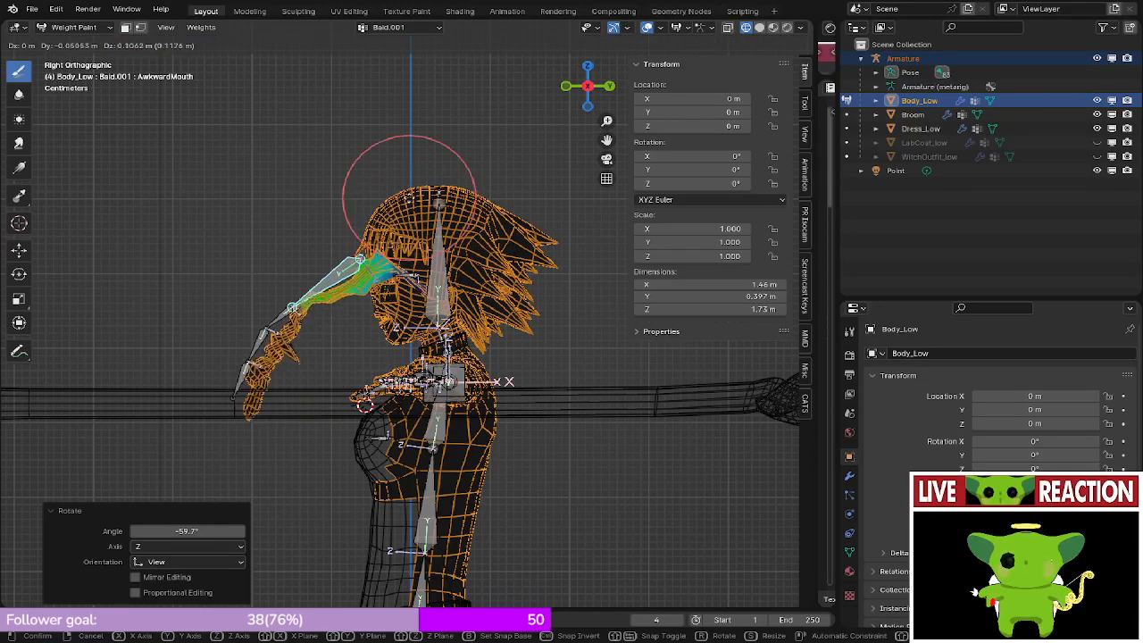
key("r")
key("Return")
key("g")
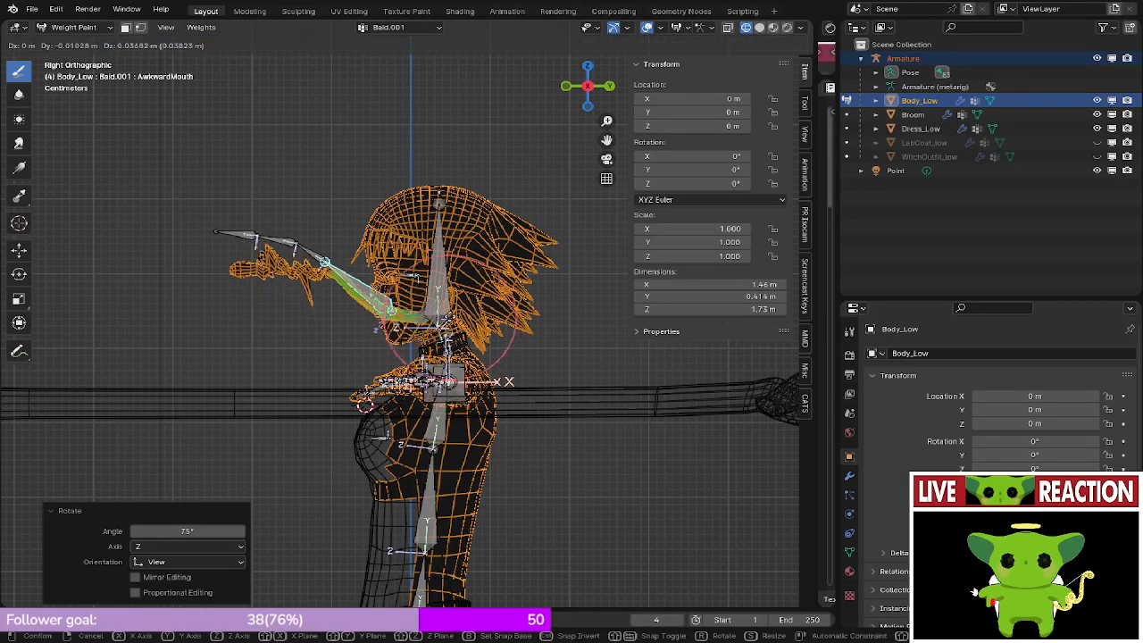
left_click(448, 315)
- Switch the viewport to rendered shading and change from Weight Paint to Object Mode
middle_click_drag(448, 315, 486, 333)
scroll(486, 308, "up", 5)
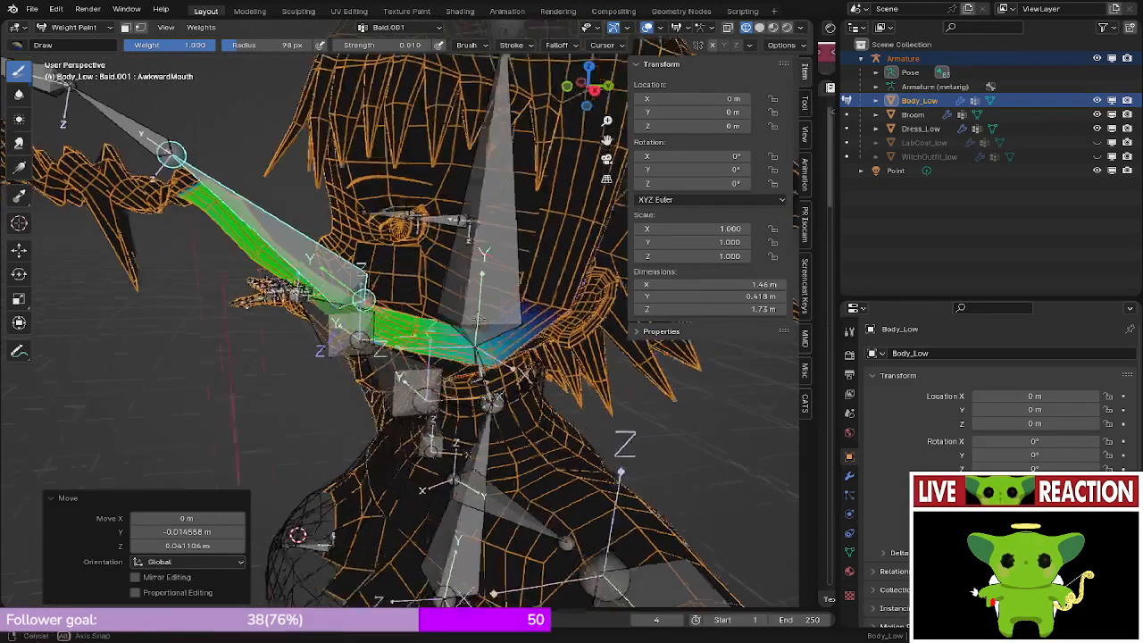
key("z")
left_click(481, 241)
middle_click_drag(386, 243, 408, 270)
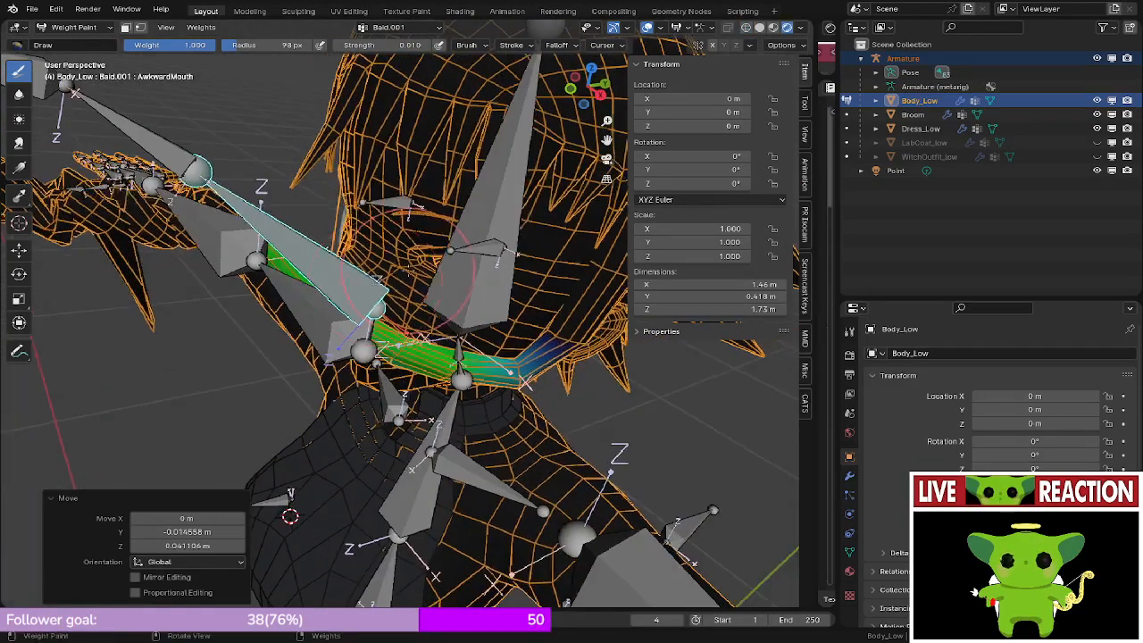
key("ctrl+Tab")
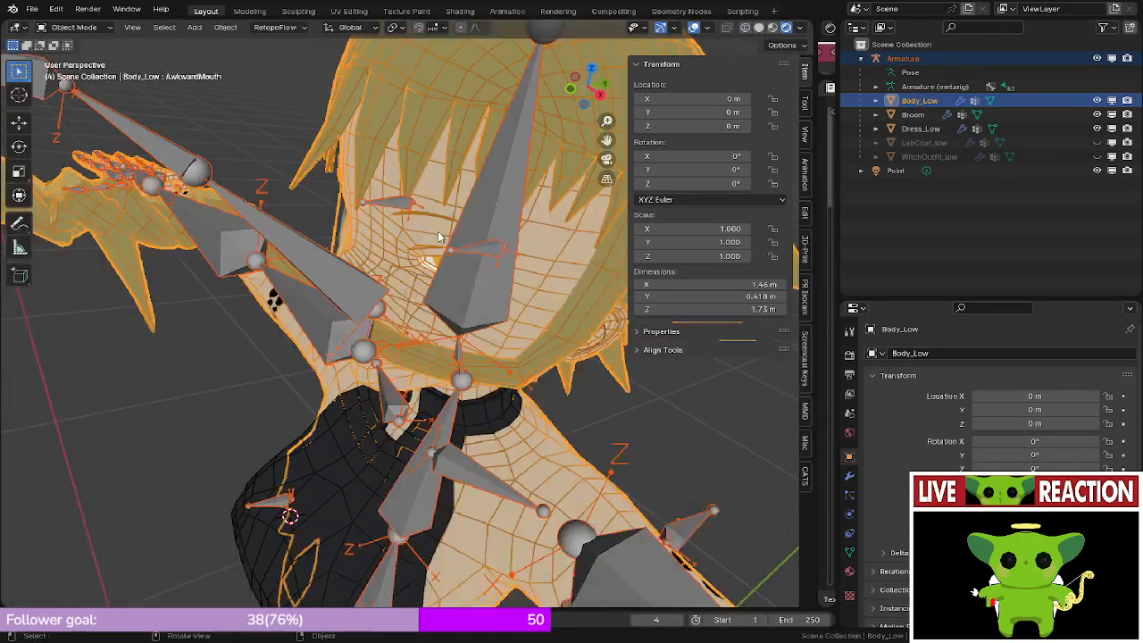
- Switch the body mesh from Object Mode back to Weight Paint mode
mouse_move(437, 231)
middle_mouse_down()
mouse_move(423, 238)
mouse_move(272, 157)
mouse_move(239, 226)
mouse_move(335, 314)
mouse_move(332, 252)
middle_mouse_up()
middle_click_drag(436, 214, 401, 258, "shift")
scroll(511, 237, "up", 4)
key("Tab")
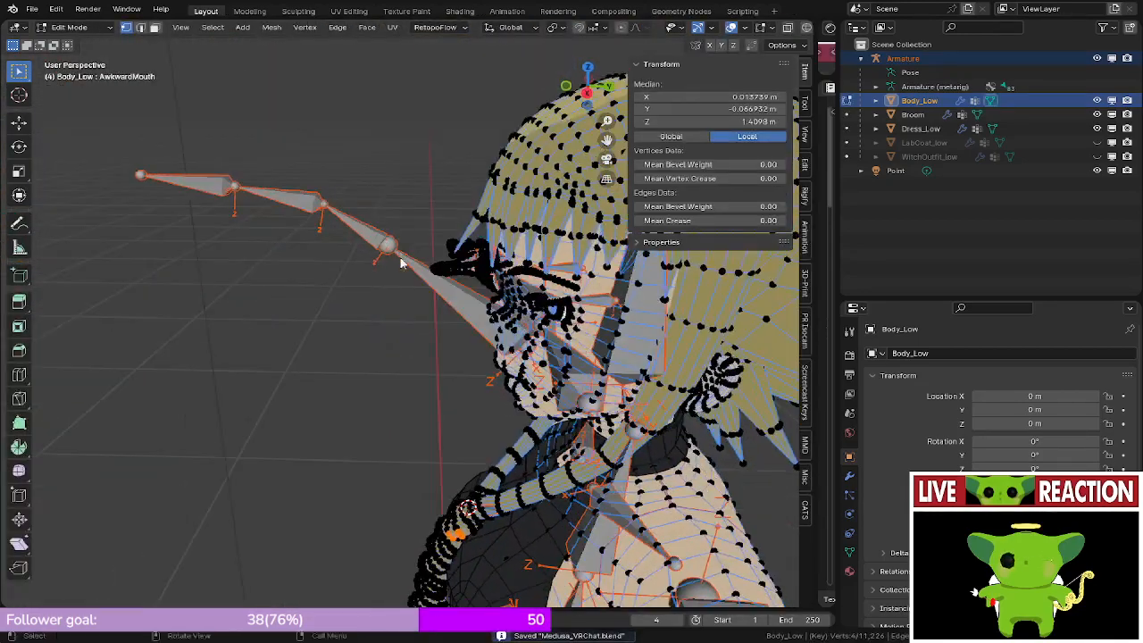
key("Tab")
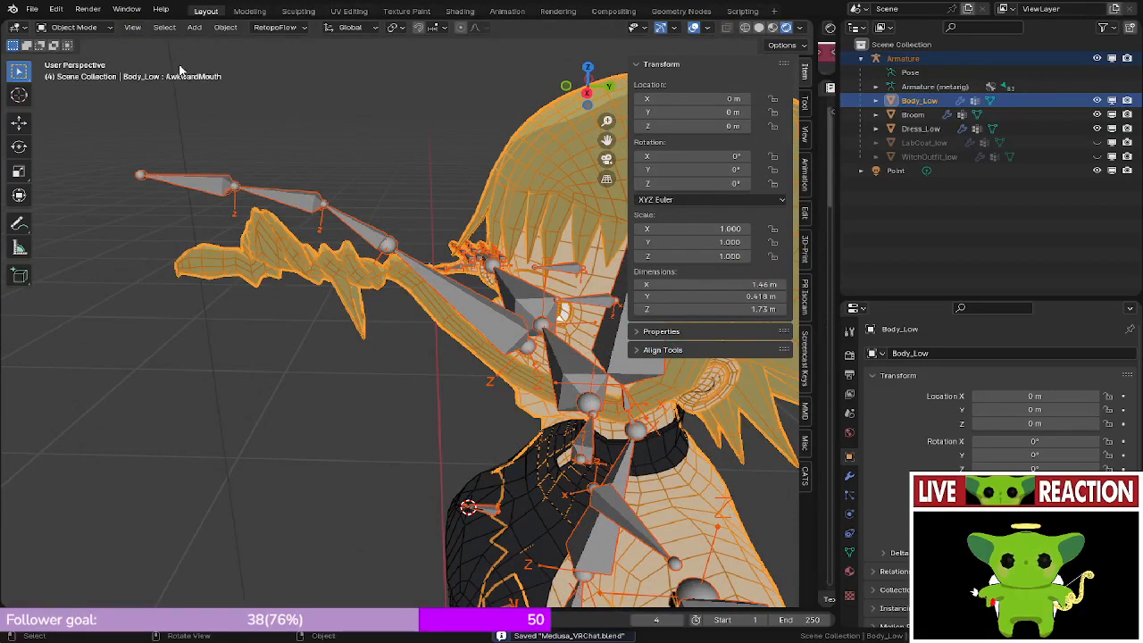
left_click(73, 27)
left_click(92, 103)
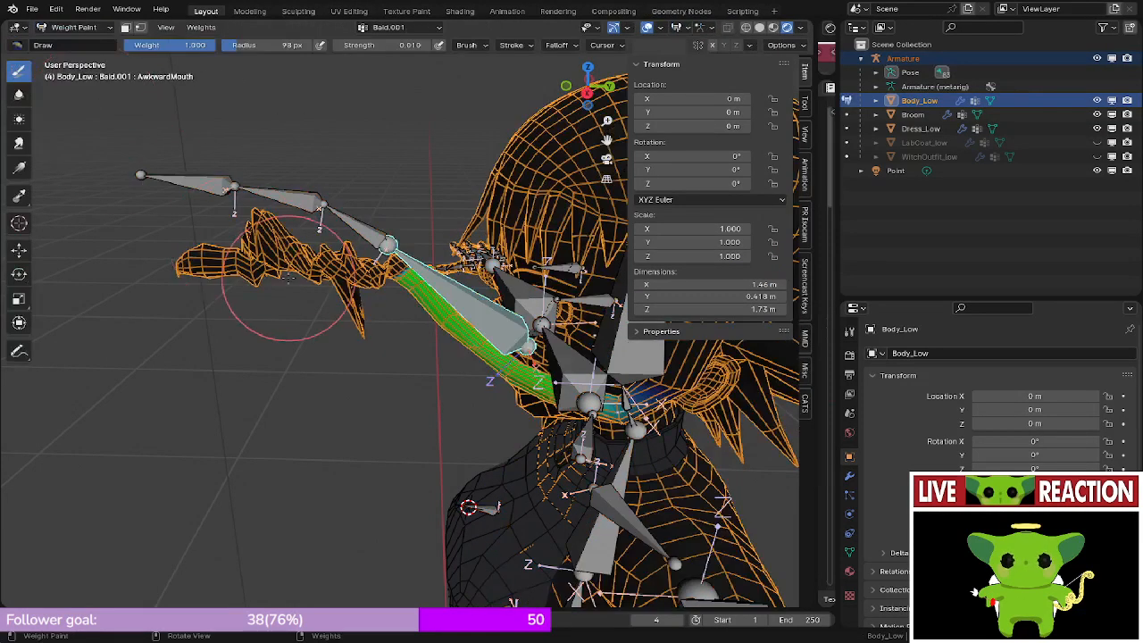
- Check the body mesh's weights for the spine.003 and spine.001 bones along the torso
middle_click_drag(308, 277, 334, 255)
scroll(341, 277, "down", 2)
middle_click_drag(357, 321, 358, 227, "shift")
left_click(542, 394, "ctrl")
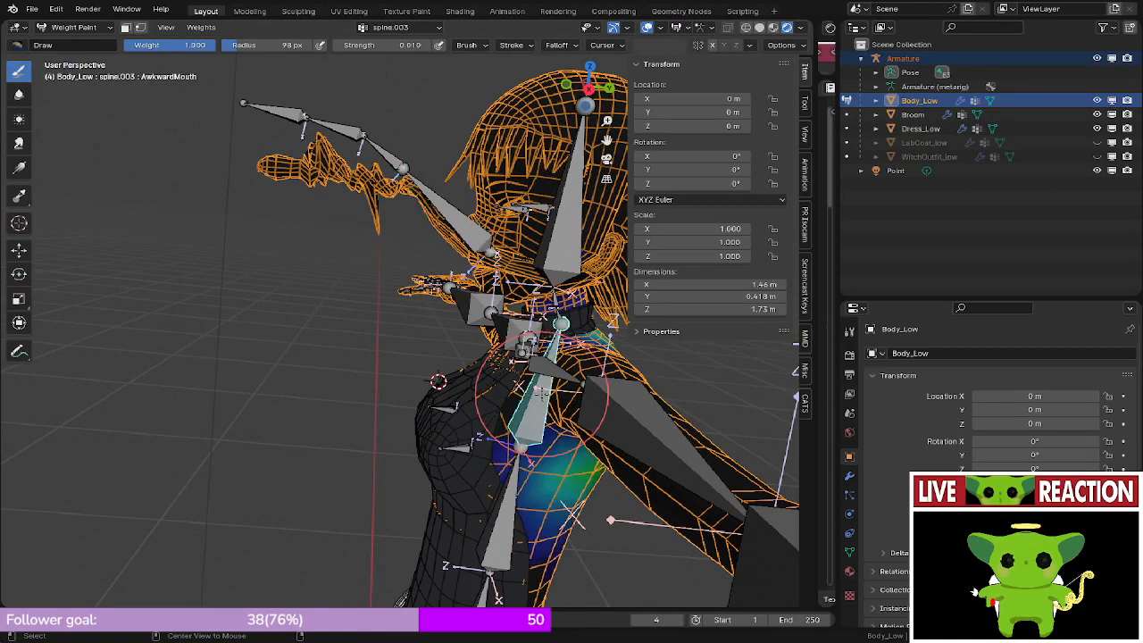
left_click(511, 515, "alt")
middle_click_drag(511, 515, 527, 331, "shift")
left_click(491, 462, "alt")
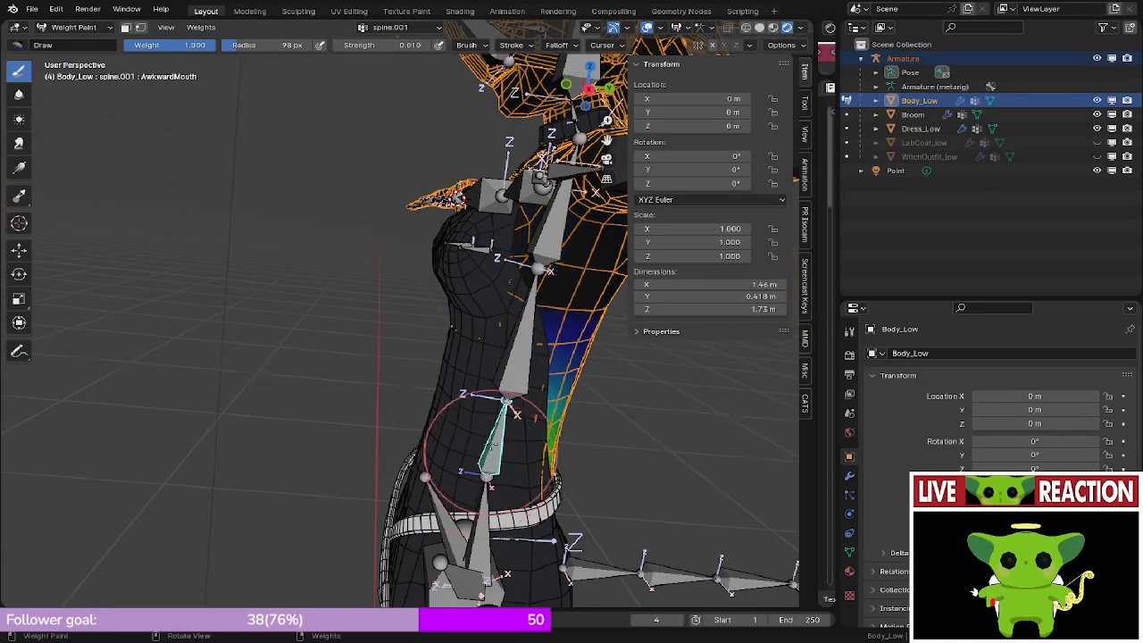
- Check the weights of upper_arm.R, the head bone spine.006 and the upper-torso bone spine.003
scroll(492, 461, "down", 3)
middle_click_drag(492, 462, 488, 544, "shift")
scroll(490, 308, "up", 4)
left_click(529, 312, "alt")
middle_click_drag(528, 311, 516, 391, "shift")
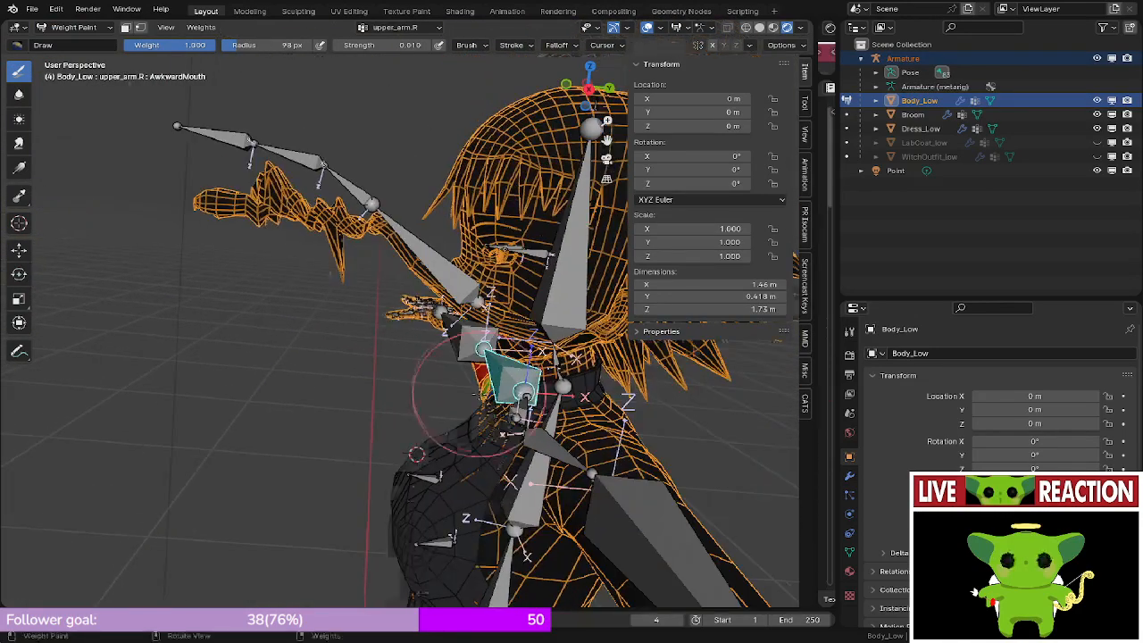
scroll(518, 384, "up", 2)
left_click(594, 297, "alt")
middle_click_drag(595, 298, 550, 284, "shift")
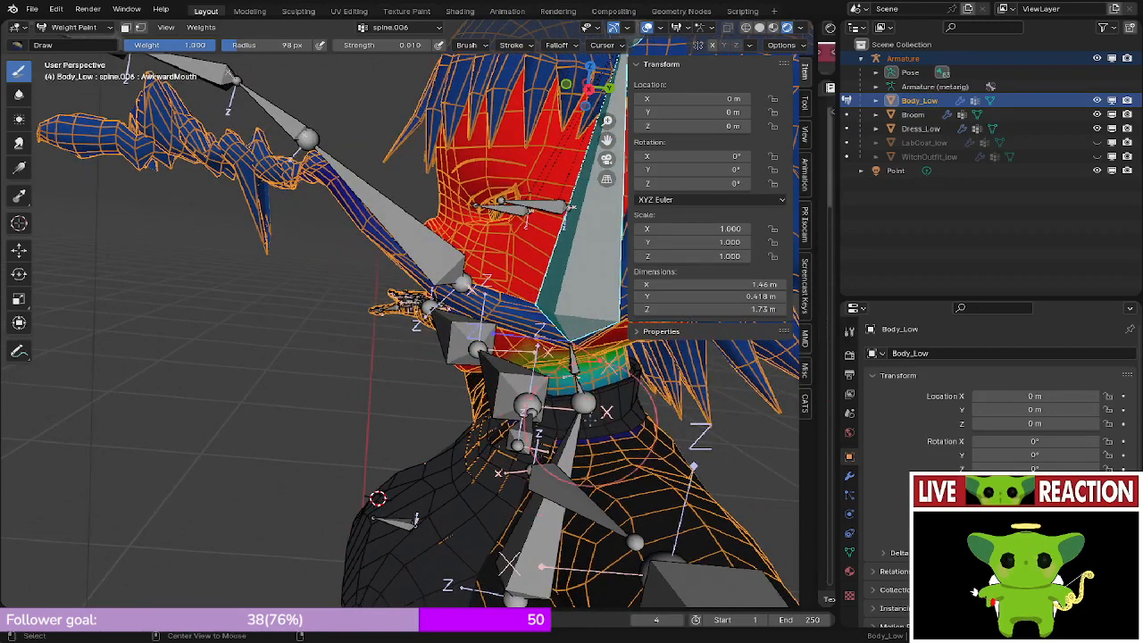
left_click(569, 453, "alt")
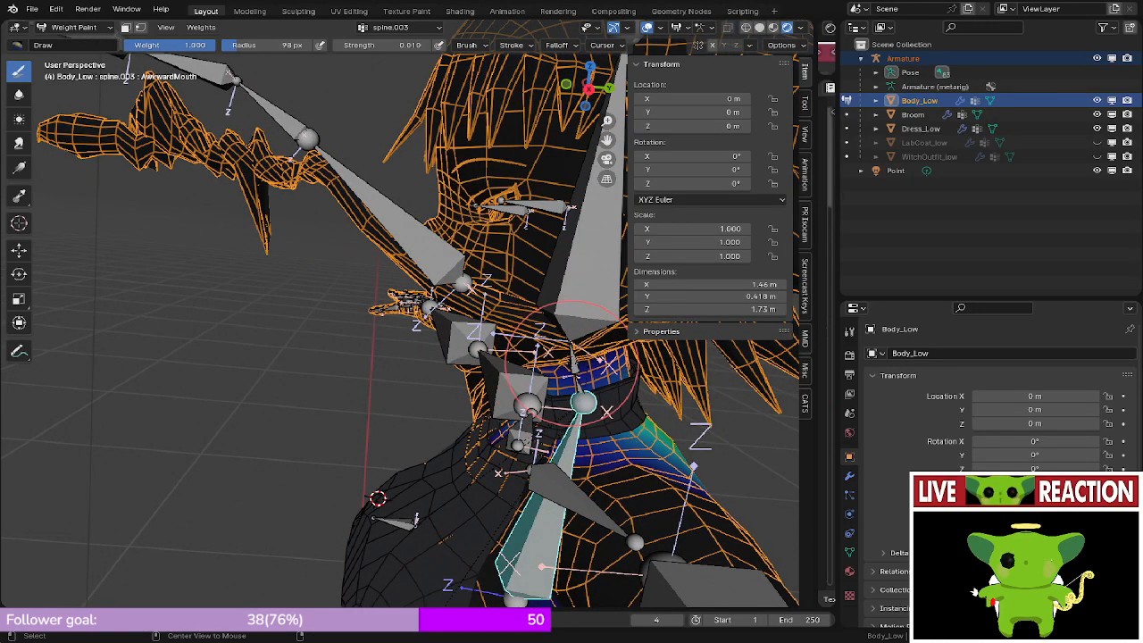
left_click(583, 302, "alt")
- Examine the lower torso from behind and from the side with the spine.001 weights displayed
middle_click_drag(239, 239, 278, 227, "shift")
scroll(429, 369, "up", 3)
scroll(337, 261, "down", 8)
mouse_move(343, 266)
middle_mouse_down("shift")
mouse_move(349, 301)
mouse_move(366, 255)
middle_mouse_up("shift")
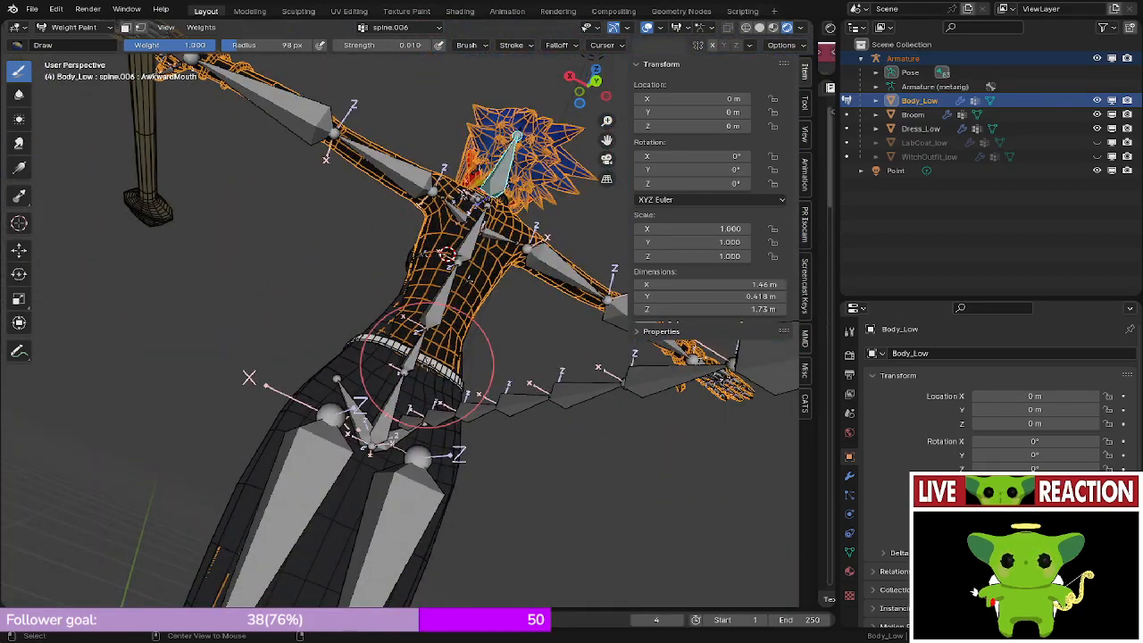
middle_click_drag(404, 353, 471, 420)
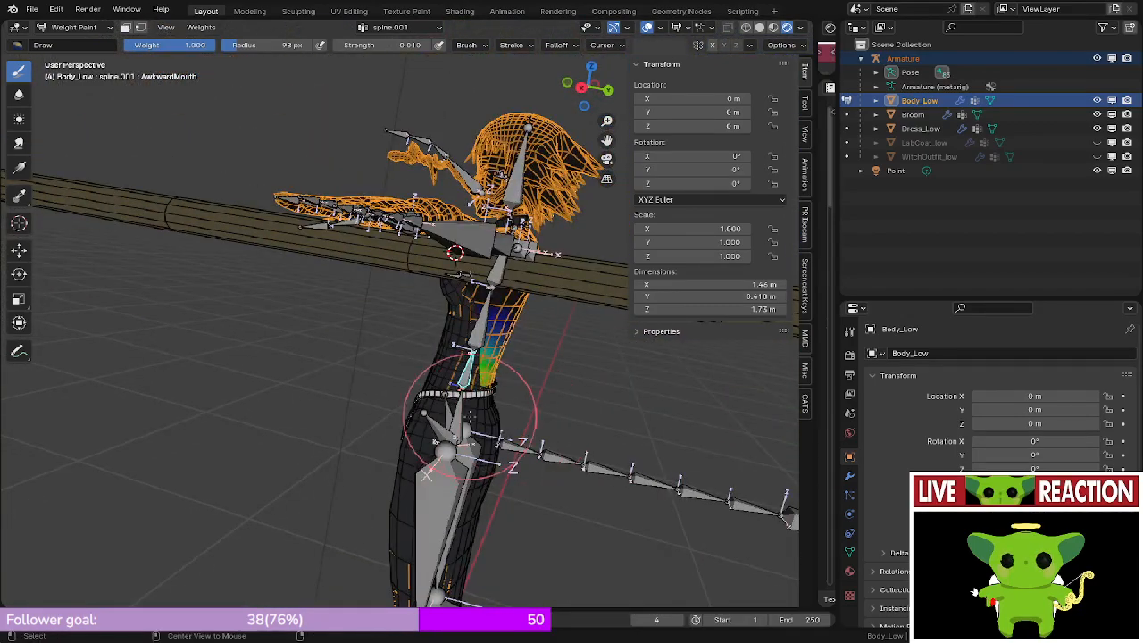
mouse_move(402, 295)
middle_mouse_down("shift")
mouse_move(402, 339)
mouse_move(350, 457)
mouse_move(434, 283)
middle_mouse_up("shift")
- Look over the posed braid area in Edit Mode and return to Weight Paint mode
key("Tab")
scroll(350, 457, "up", 8)
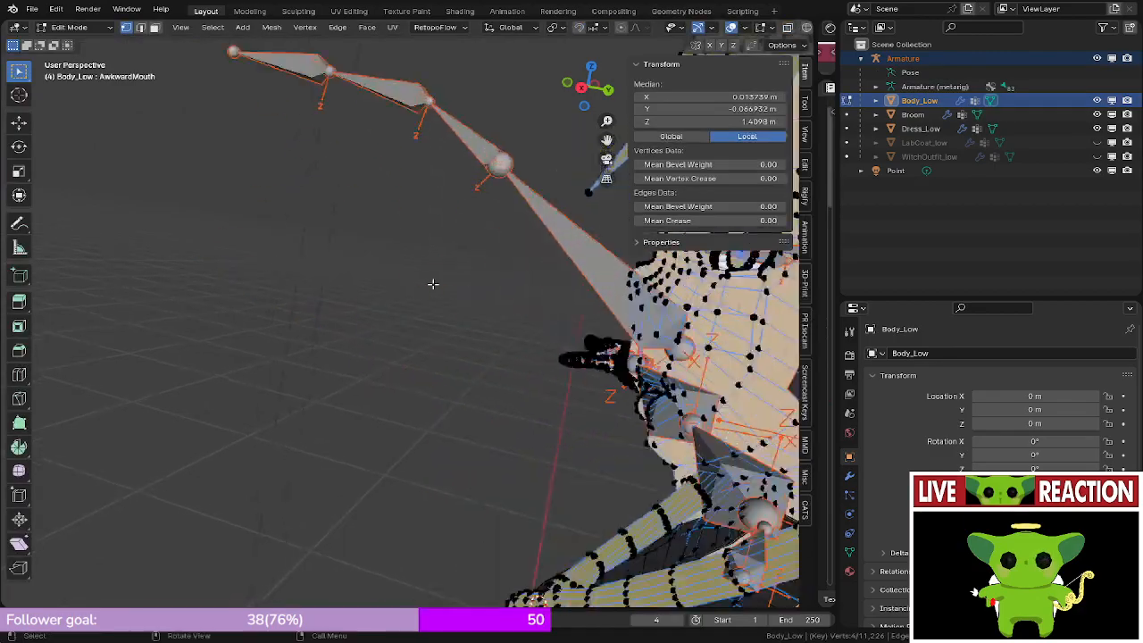
key("Tab")
middle_click_drag(403, 346, 451, 214)
mouse_move(563, 274)
middle_mouse_down()
mouse_move(666, 538)
mouse_move(614, 231)
mouse_move(393, 387)
mouse_move(365, 360)
mouse_move(485, 350)
middle_mouse_up()
key("Tab")
key("Tab")
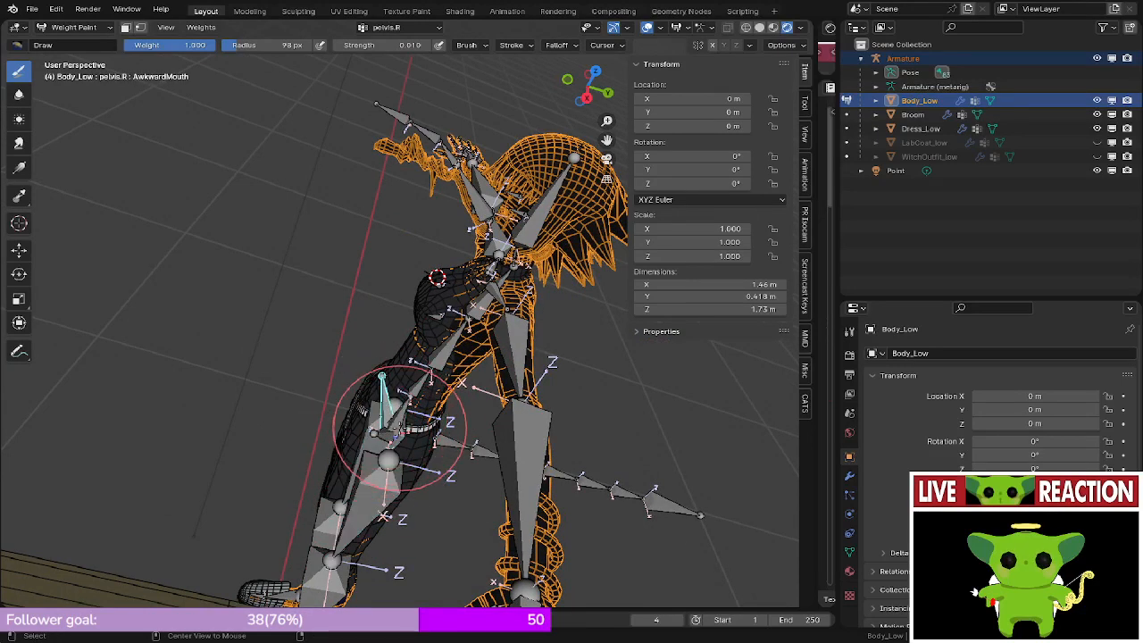
- Check the body mesh's weights for the leg bones shin.L and foot.L
middle_click_drag(388, 435, 403, 466)
left_click(357, 571, "ctrl")
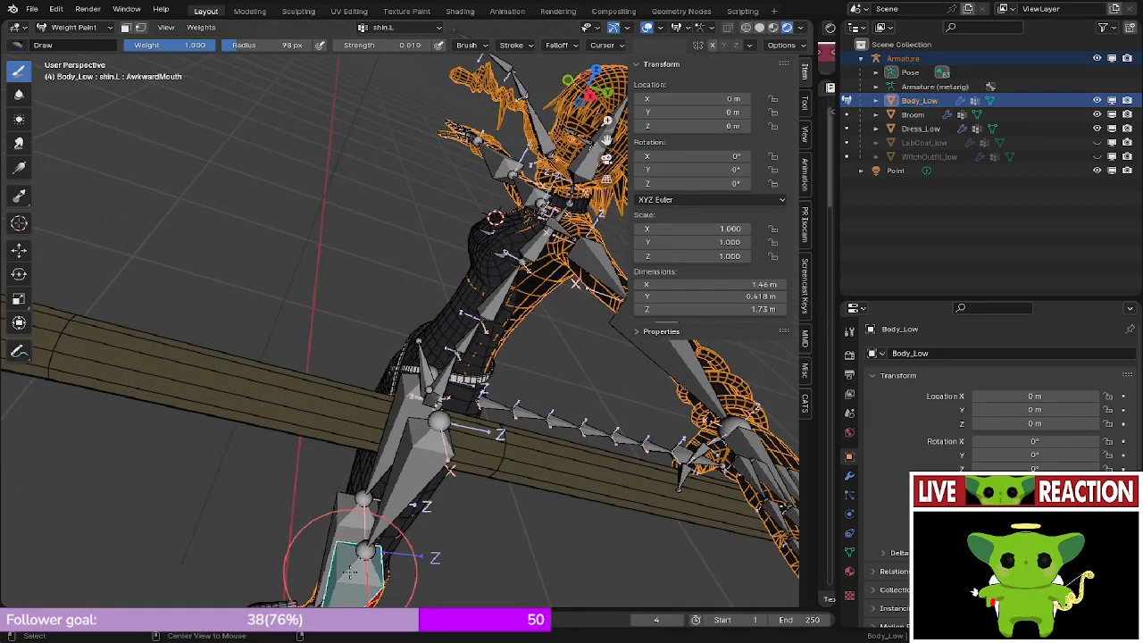
middle_click_drag(352, 571, 321, 589)
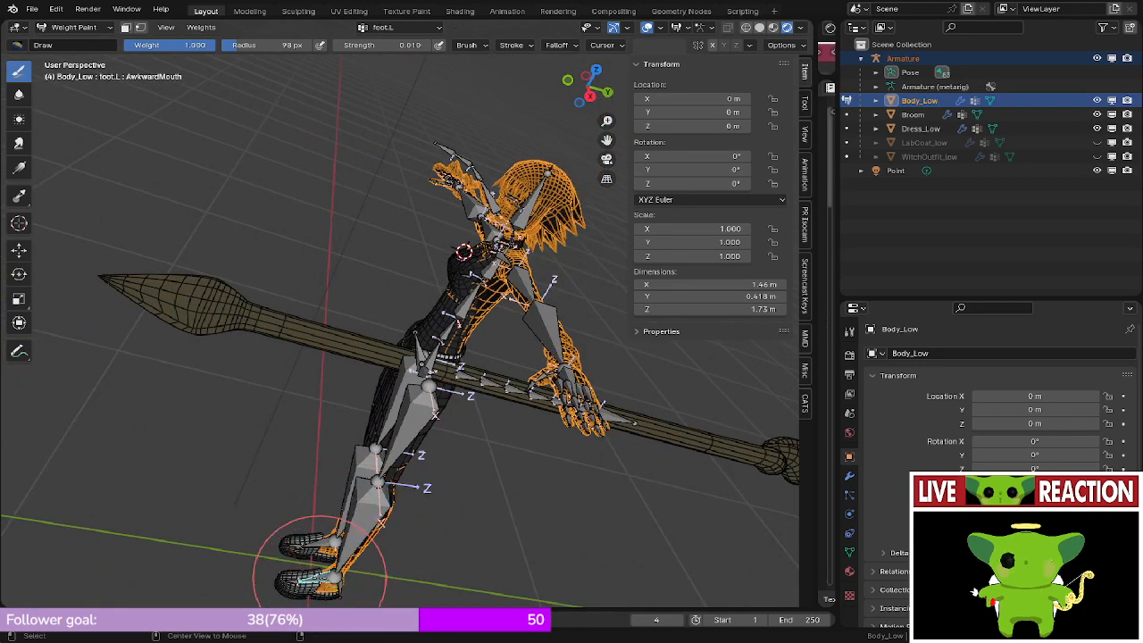
scroll(370, 438, "up", 4)
middle_click_drag(369, 424, 334, 479, "shift")
scroll(336, 482, "up", 1)
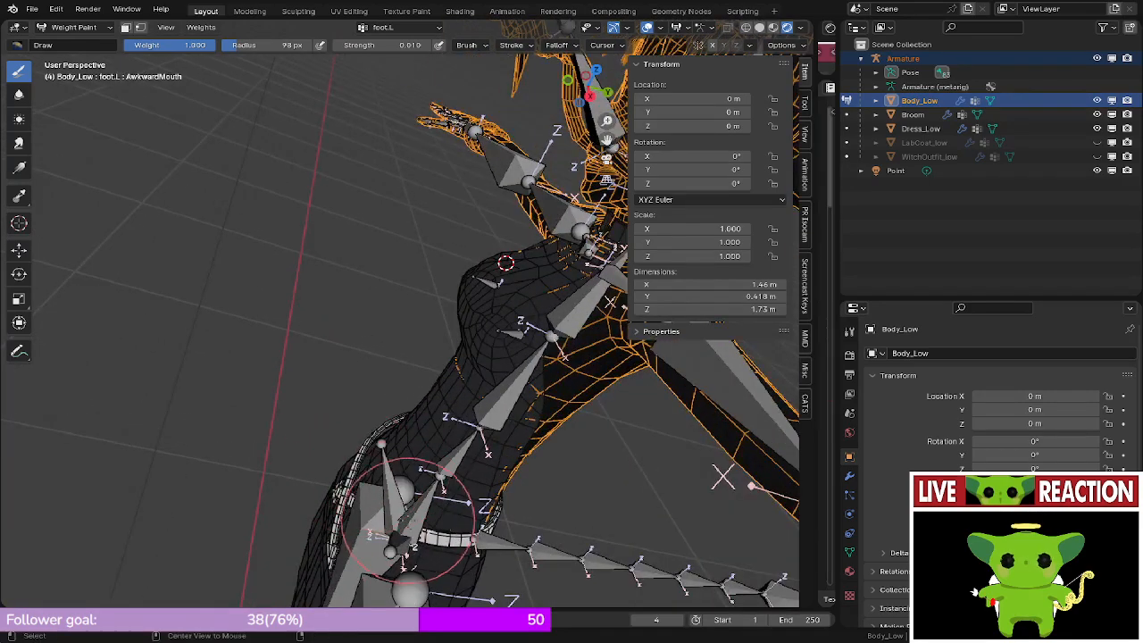
- Go through the spine bones from the hips up to spine.003 and check each one's weights
left_click(417, 518, "ctrl")
middle_click_drag(416, 518, 411, 505)
left_click(439, 479, "ctrl")
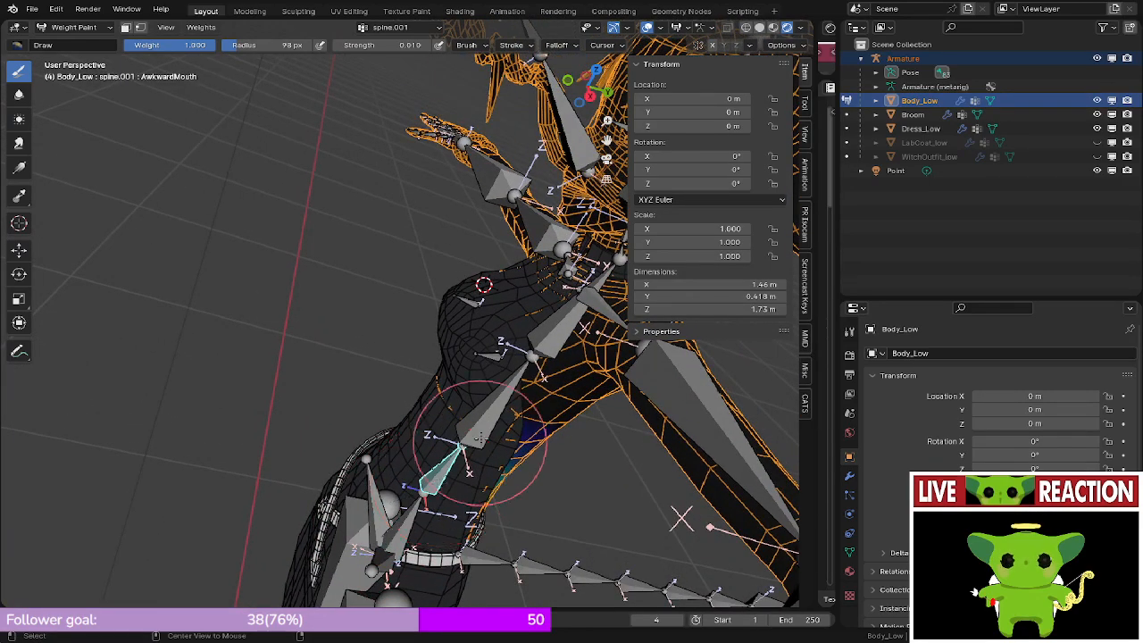
left_click(486, 412, "ctrl")
middle_click_drag(471, 353, 407, 432, "shift")
left_click(524, 381, "ctrl")
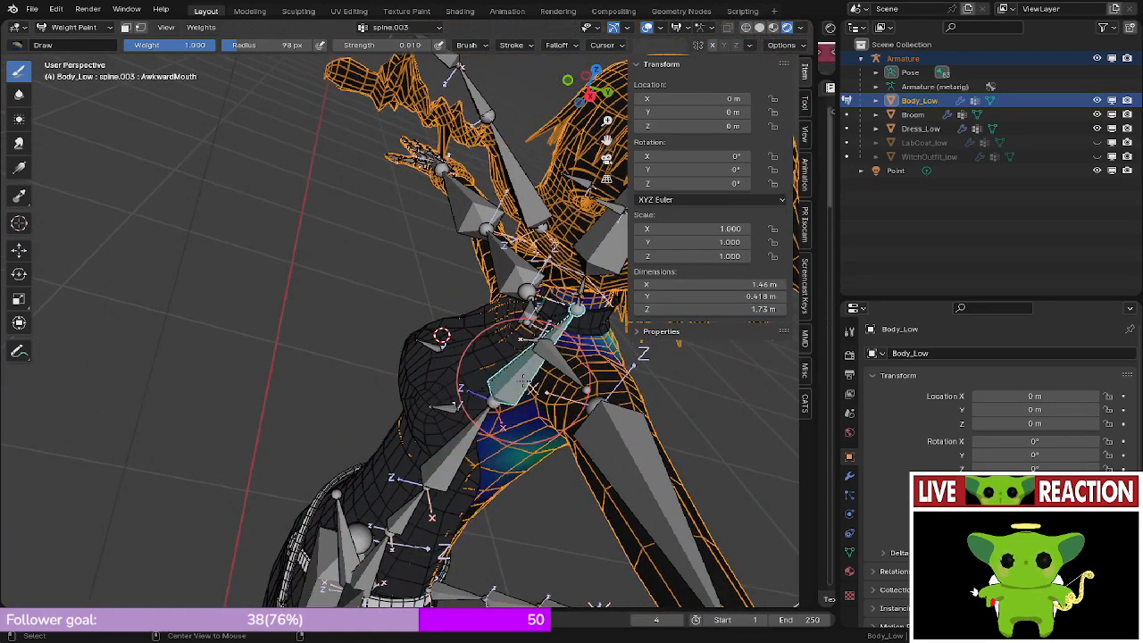
- Check the weights of shoulder.L, the neck bone spine.005 and the head bone spine.006
left_click(555, 356, "ctrl")
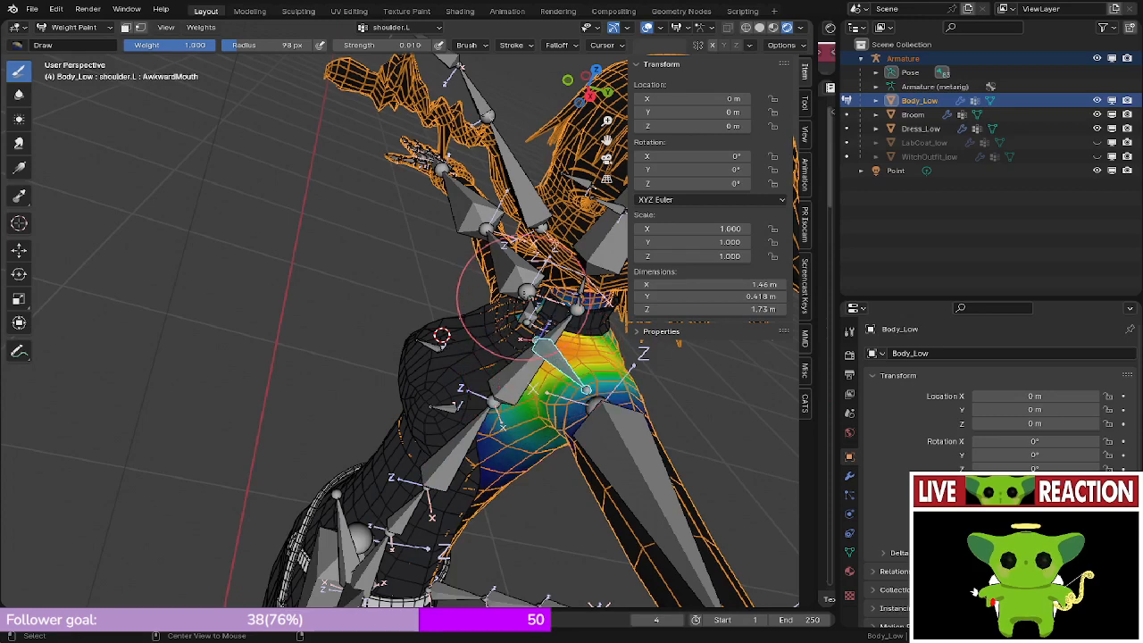
left_click(525, 311, "ctrl")
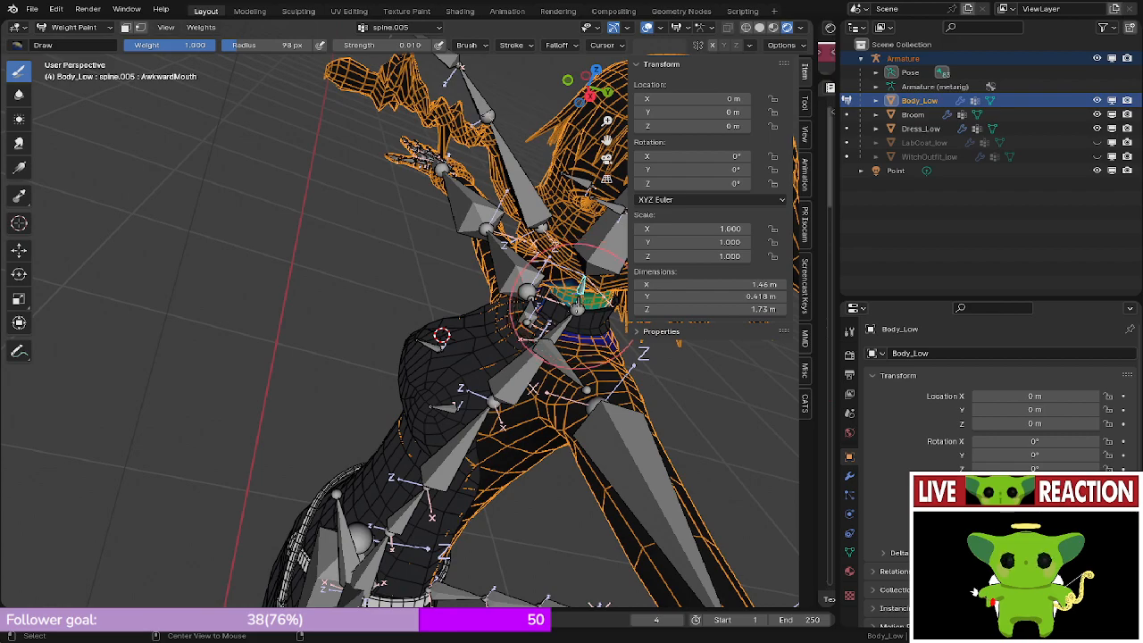
mouse_move(569, 304)
middle_mouse_down()
mouse_move(408, 253)
mouse_move(426, 434)
mouse_move(409, 268)
mouse_move(612, 470)
mouse_move(559, 352)
middle_mouse_up()
left_click(556, 301, "ctrl")
scroll(438, 439, "up", 2)
scroll(559, 350, "down", 4)
scroll(559, 348, "up", 3)
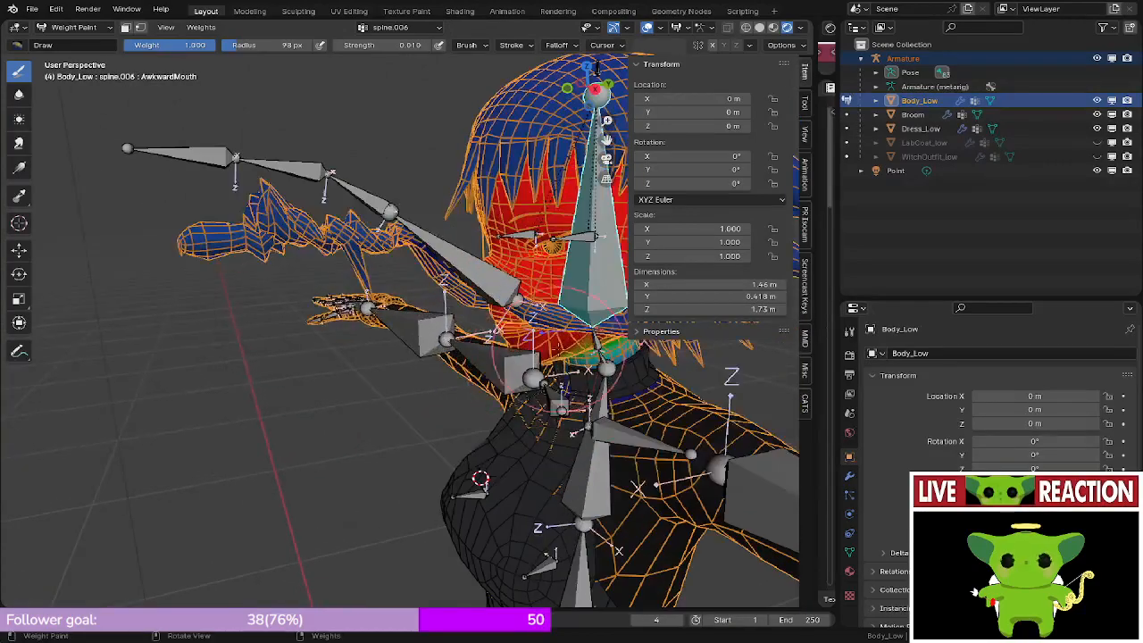
- Check the weights of the Hold.L bone in the face and the upper_arm.L bone
left_click(575, 235, "alt")
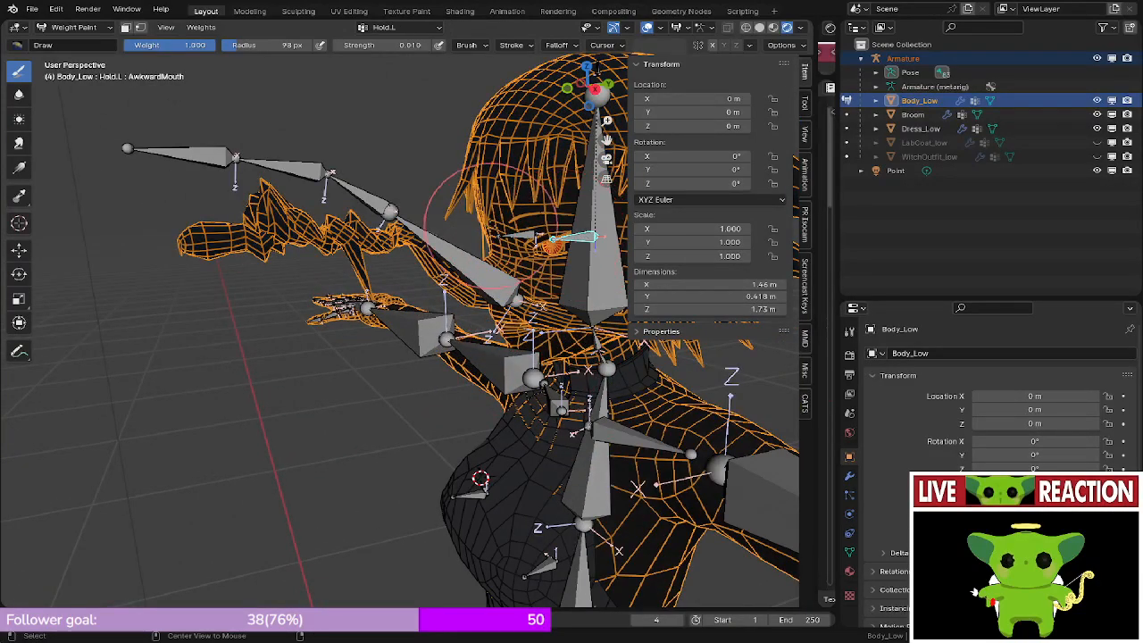
scroll(571, 330, "down", 2)
middle_click_drag(635, 441, 564, 418, "shift")
left_click(570, 426, "alt")
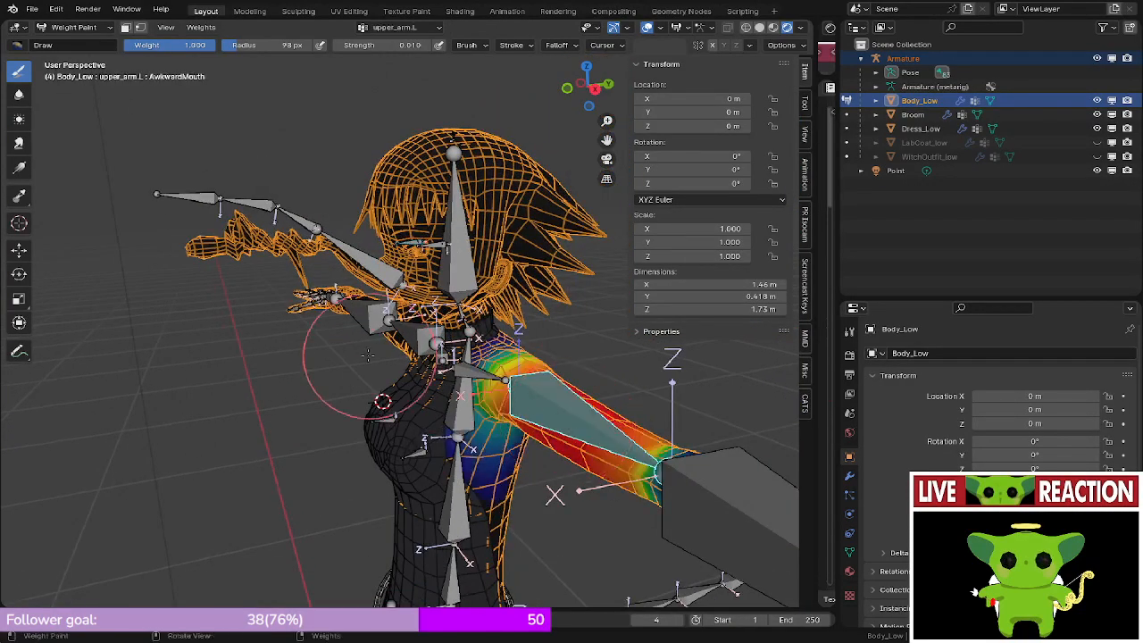
- Examine the legs and check the weights of the toe.L, foot.L and shin.L bones
middle_click_drag(369, 354, 572, 290)
scroll(419, 369, "down", 7)
scroll(448, 355, "up", 2)
middle_click_drag(419, 365, 375, 392, "shift")
middle_click_drag(418, 468, 411, 276, "shift")
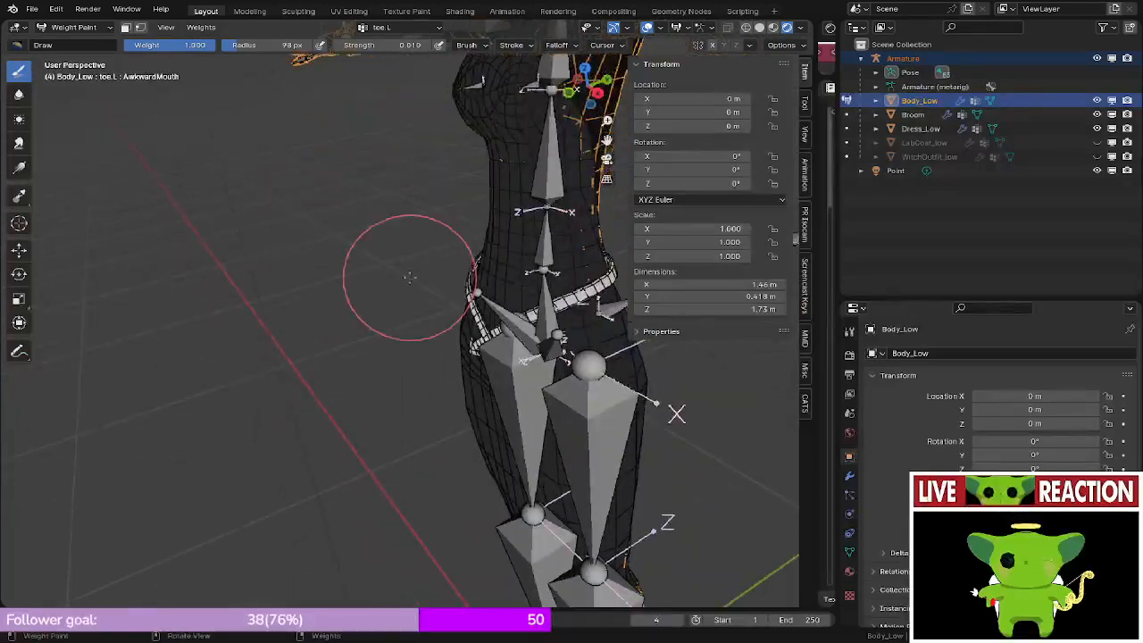
scroll(412, 285, "down", 2)
middle_click_drag(433, 384, 476, 502)
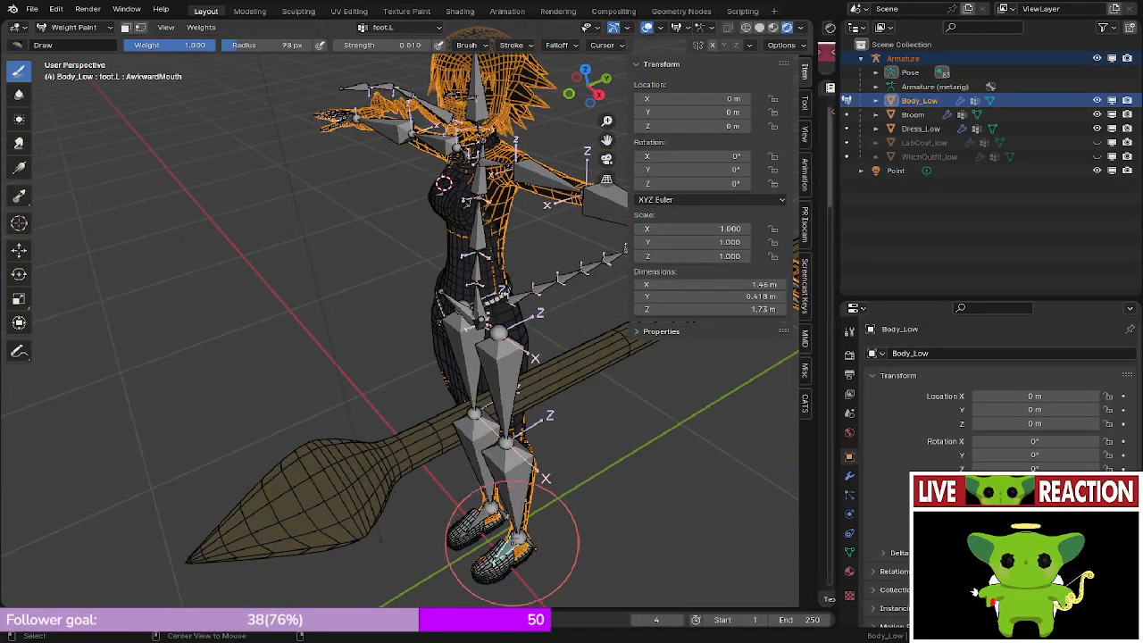
middle_click_drag(511, 540, 368, 285)
scroll(478, 487, "down", 3)
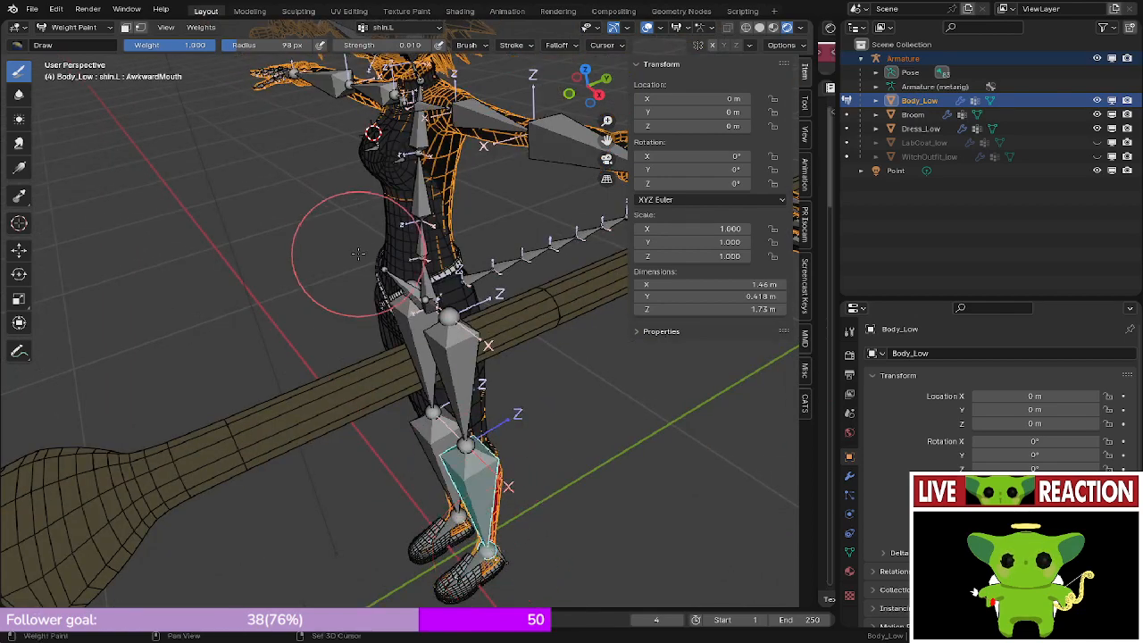
middle_click_drag(514, 555, 434, 431)
- Check the weights of the spine chain from the base spine bone up to spine.003
left_click(508, 553, "alt")
mouse_move(414, 339)
middle_mouse_down("shift")
mouse_move(464, 523)
mouse_move(431, 354)
mouse_move(491, 415)
mouse_move(502, 500)
mouse_move(523, 517)
mouse_move(482, 580)
mouse_move(497, 533)
mouse_move(490, 502)
mouse_move(536, 527)
middle_mouse_up("shift")
scroll(464, 523, "up", 2)
left_click(554, 511, "alt")
scroll(535, 482, "down", 1)
scroll(523, 516, "down", 1)
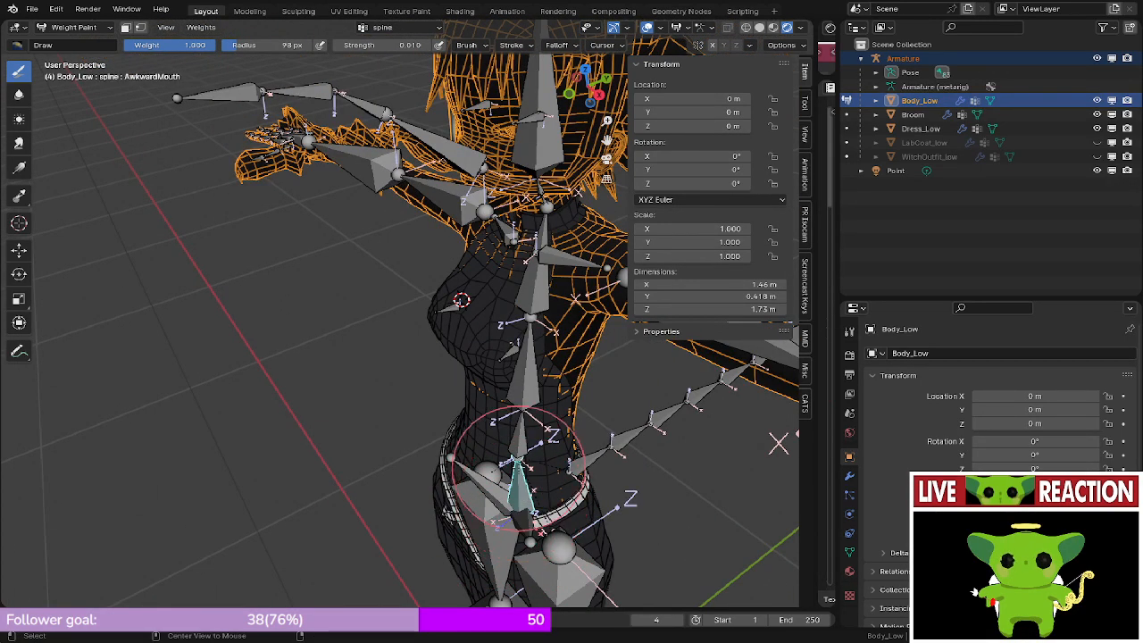
left_click(535, 390, "alt")
middle_click_drag(535, 390, 511, 459)
left_click(537, 397, "alt")
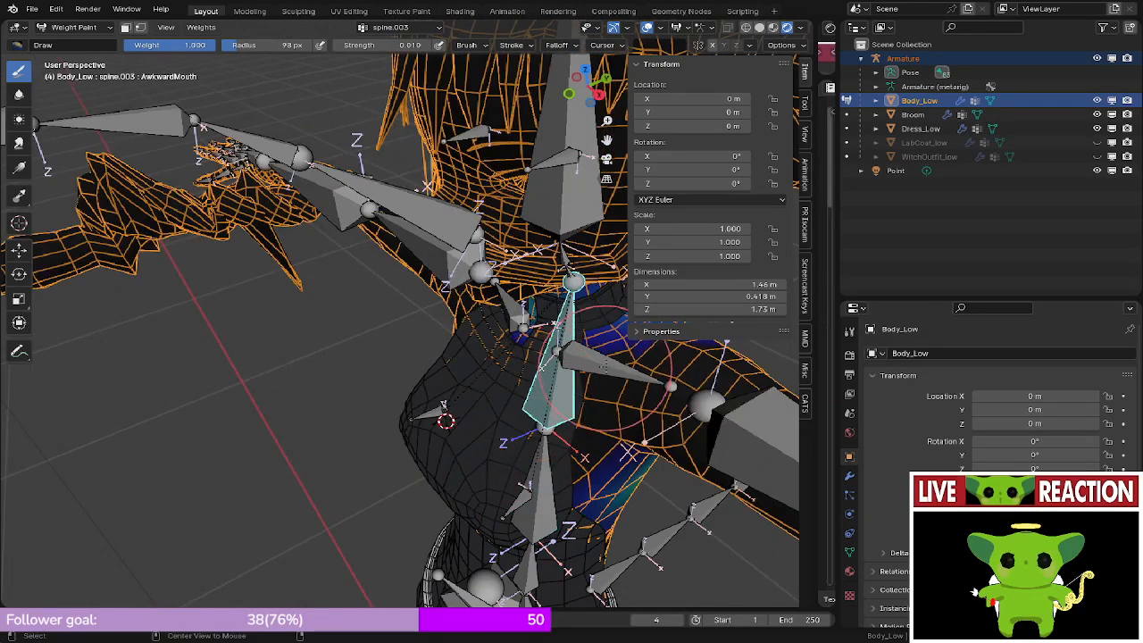
- Check the weights of both shoulder bones, upper_arm.R and forearm.L
left_click(600, 361, "alt")
left_click(511, 313, "alt")
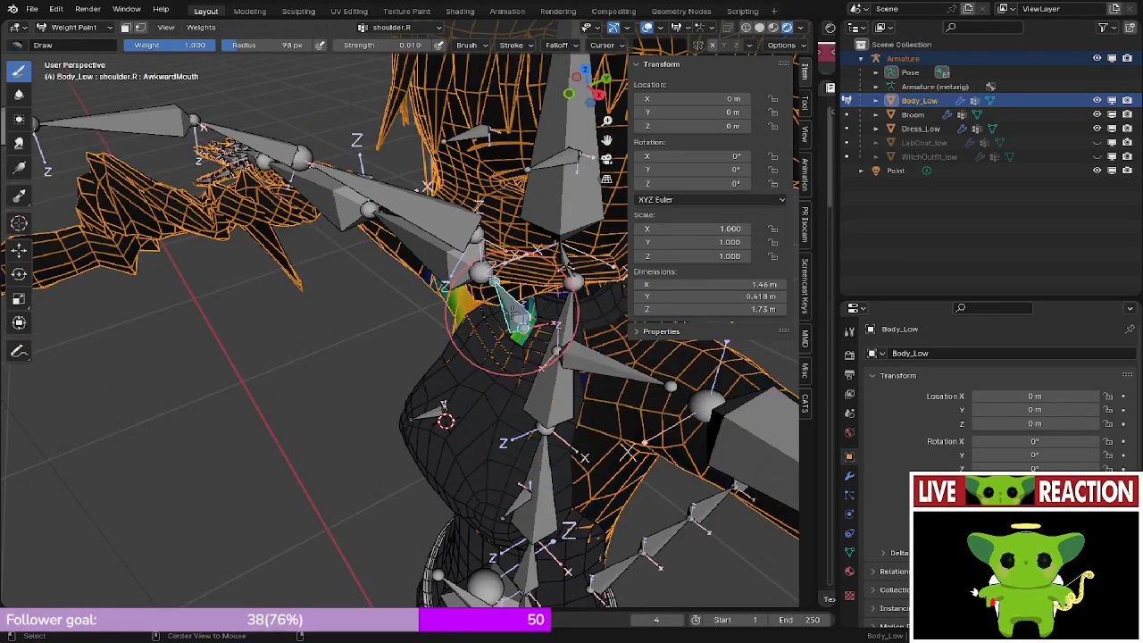
left_click(414, 226, "alt")
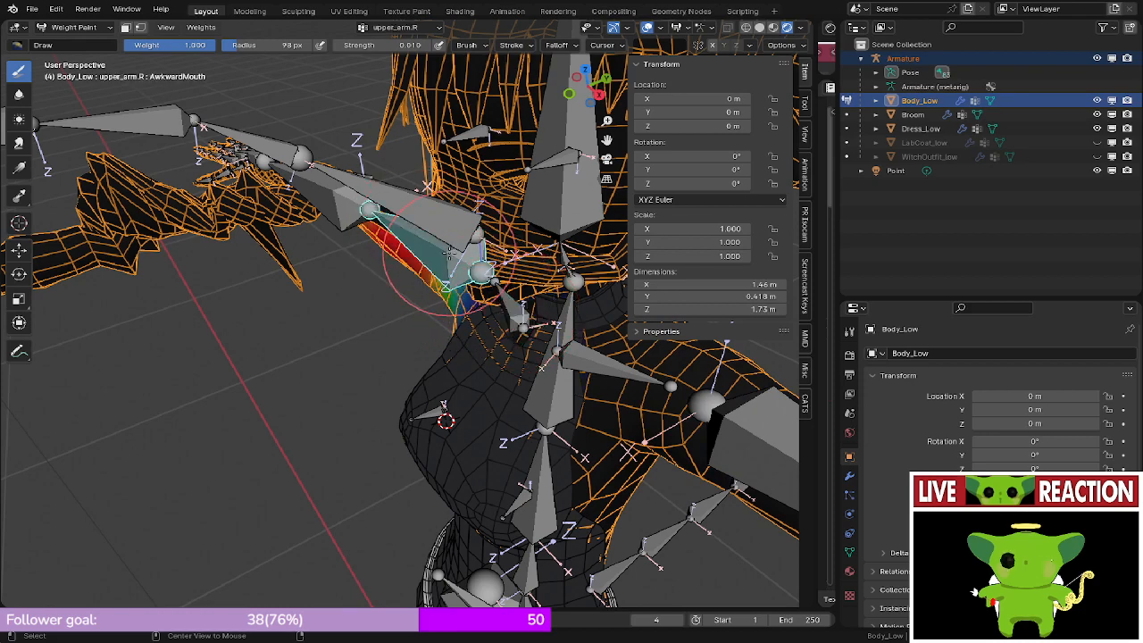
scroll(536, 312, "down", 5)
left_click(683, 504, "alt")
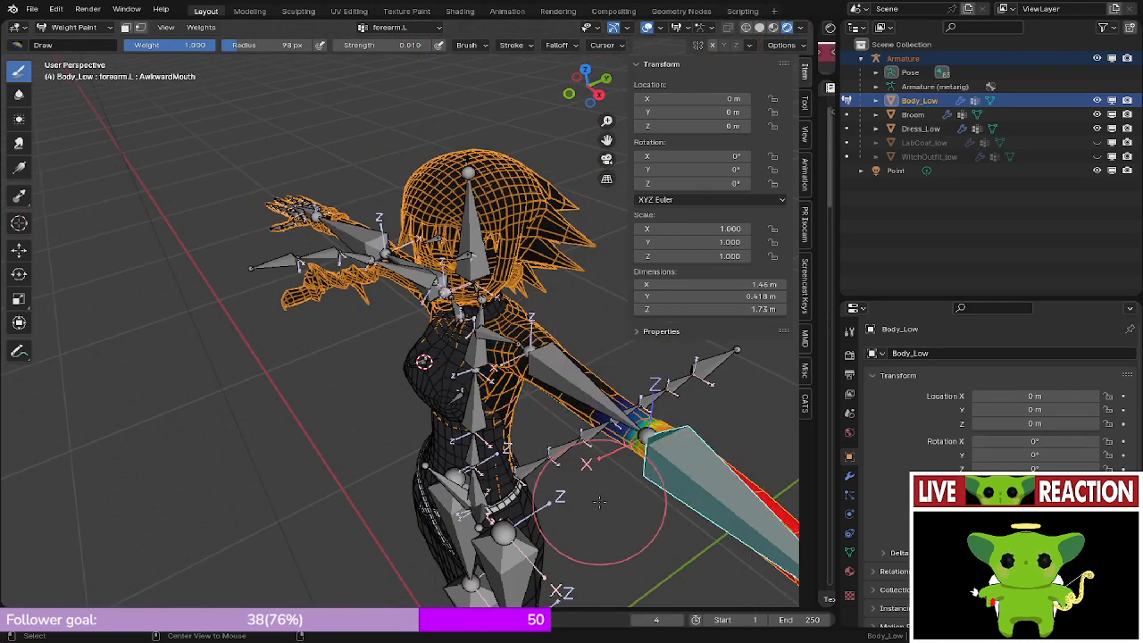
- Go through the tail bones from Tail.01 outward and check their weights on the body mesh
left_click(527, 510, "alt")
scroll(553, 473, "up", 3)
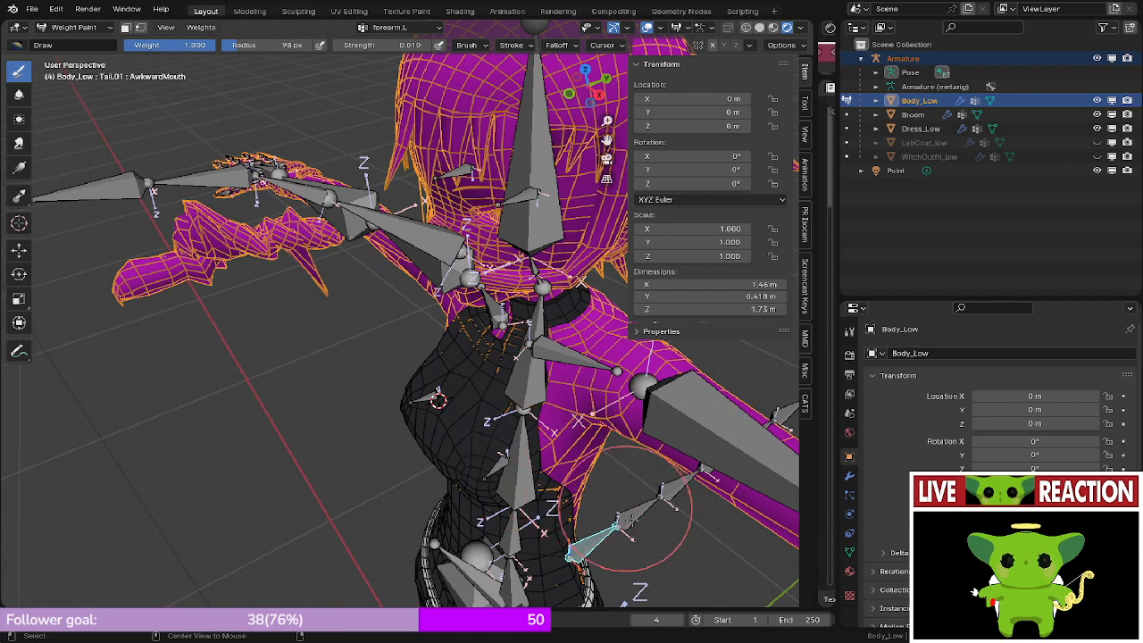
scroll(669, 485, "down", 4)
left_click(652, 473, "alt")
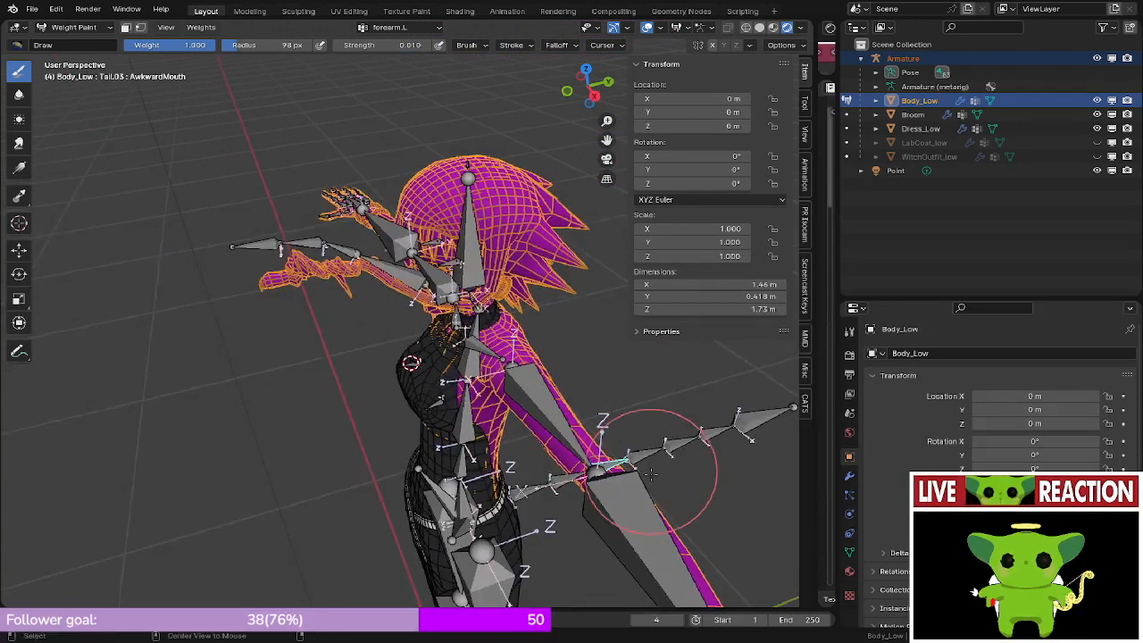
left_click(676, 444, "alt")
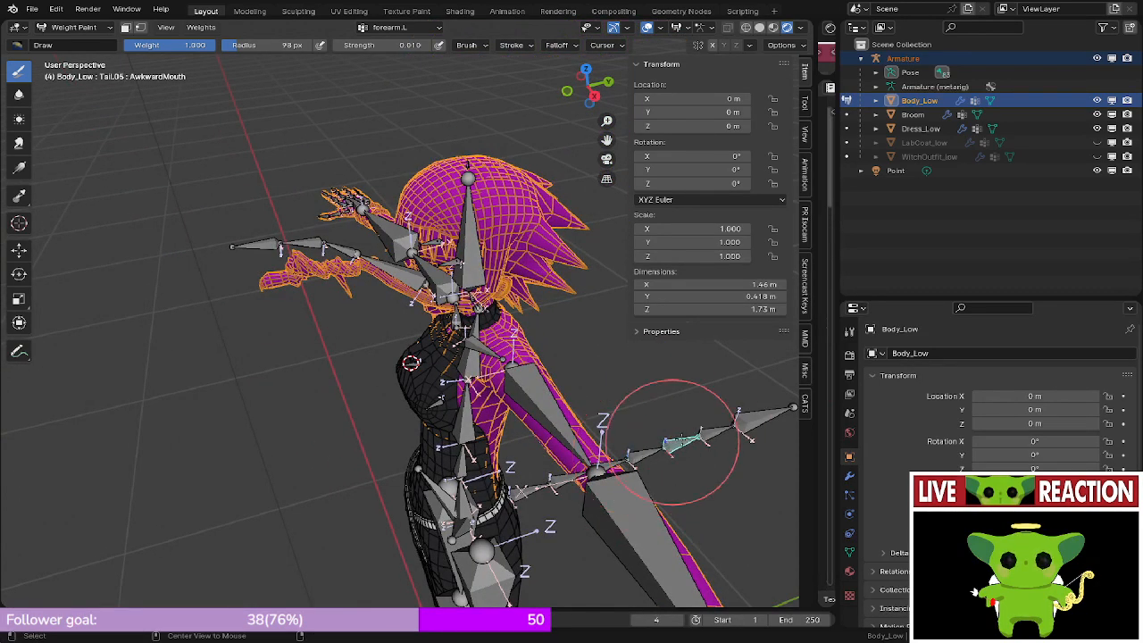
left_click(705, 415, "alt")
- Check the weights of the Hold.L bone and the second braid bone
middle_click_drag(714, 408, 489, 339)
left_click(486, 332, "alt")
scroll(489, 334, "up", 2)
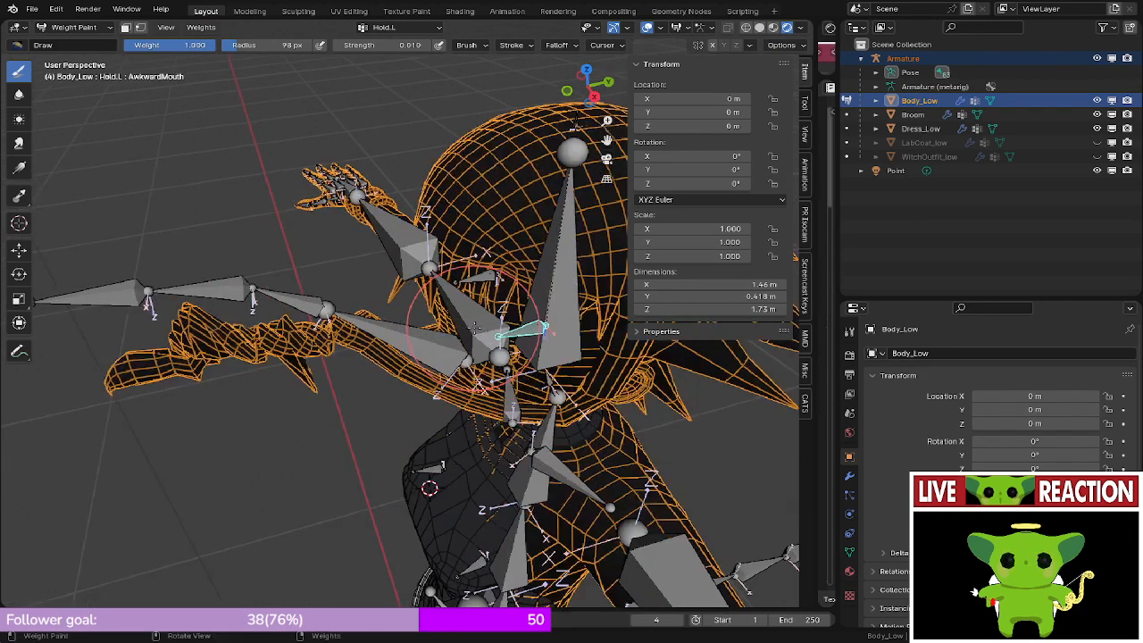
left_click(353, 268, "alt")
left_click(315, 309, "alt")
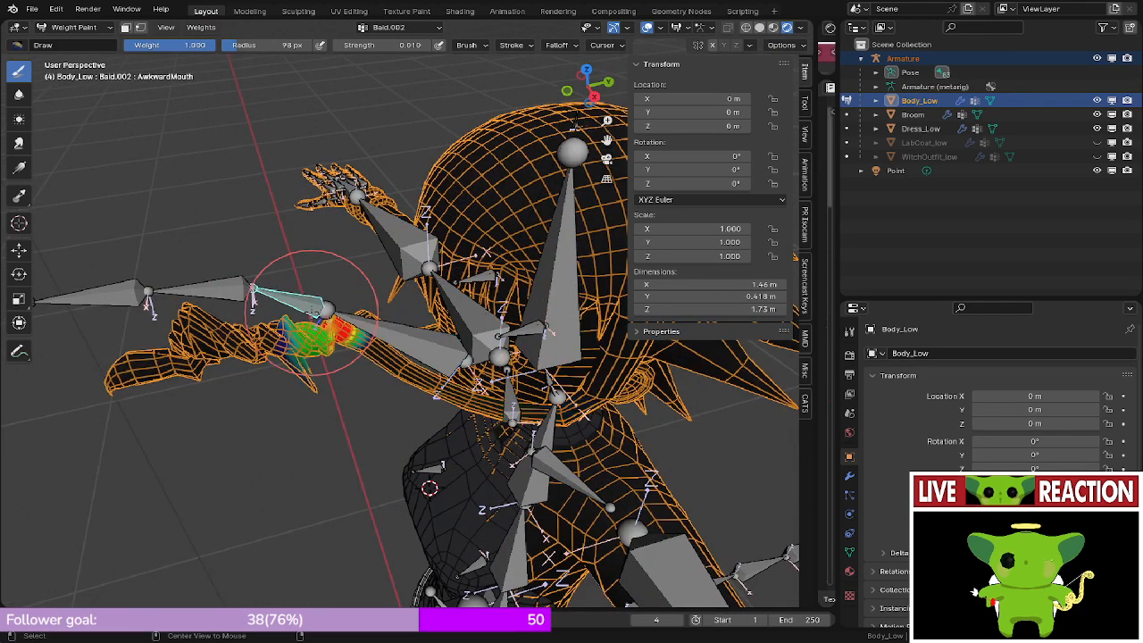
- Paint and blur the second braid bone's weights on the vertices spiking down from the braid near its bent joint
scroll(307, 338, "up", 5)
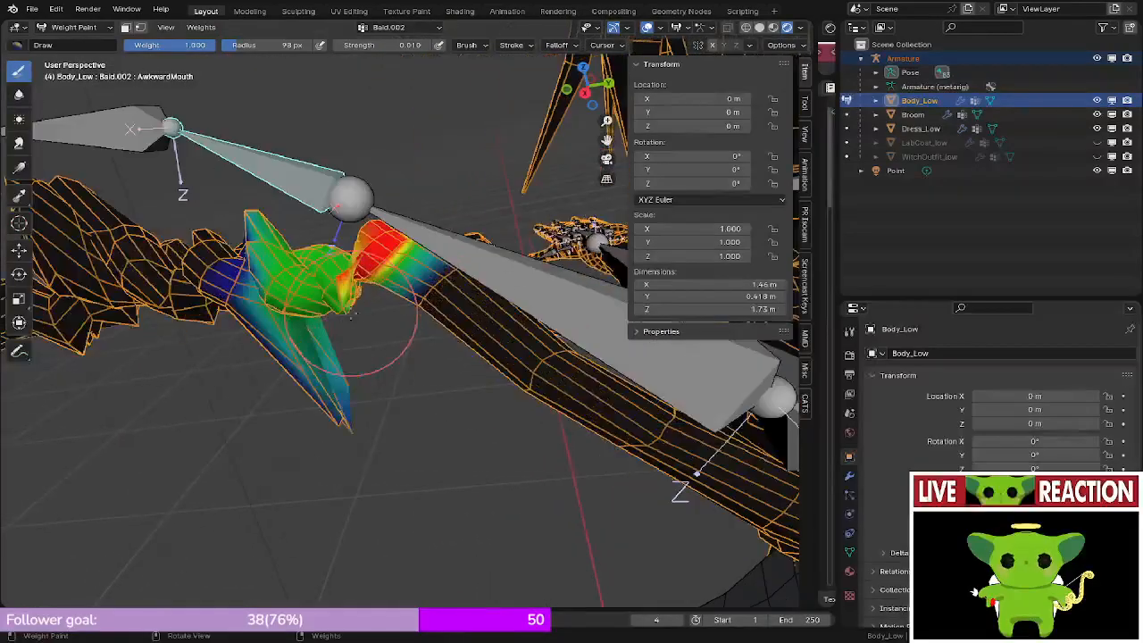
middle_click_drag(347, 327, 383, 317)
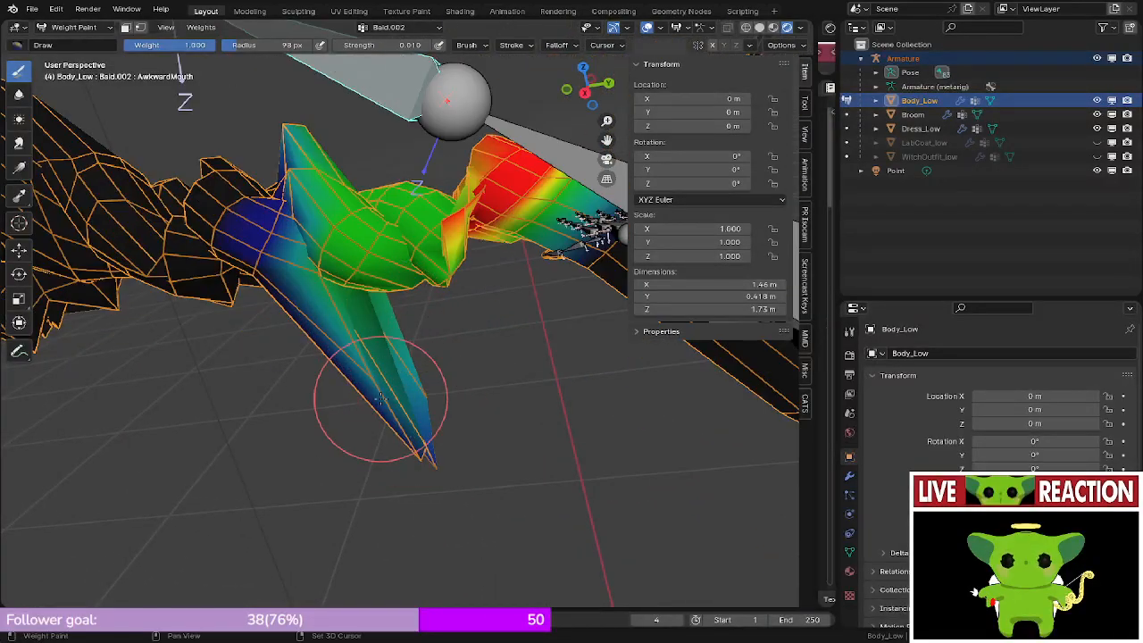
mouse_move(379, 399)
left_mouse_down()
mouse_move(395, 447)
mouse_move(408, 408)
mouse_move(357, 357)
mouse_move(393, 385)
left_mouse_up()
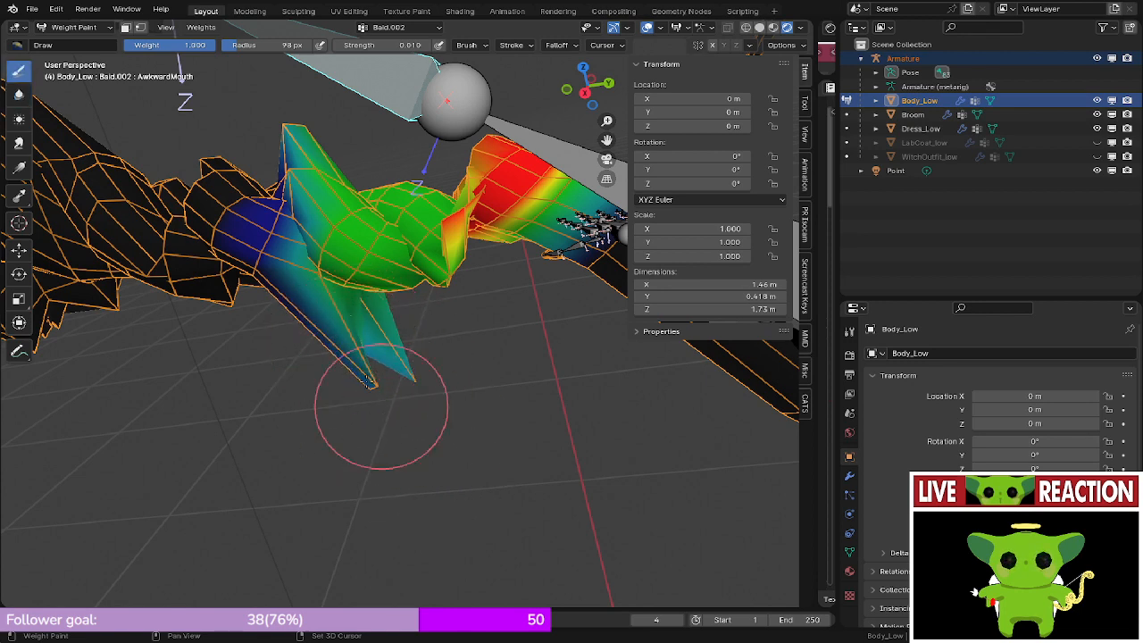
left_click_drag(355, 324, 386, 408)
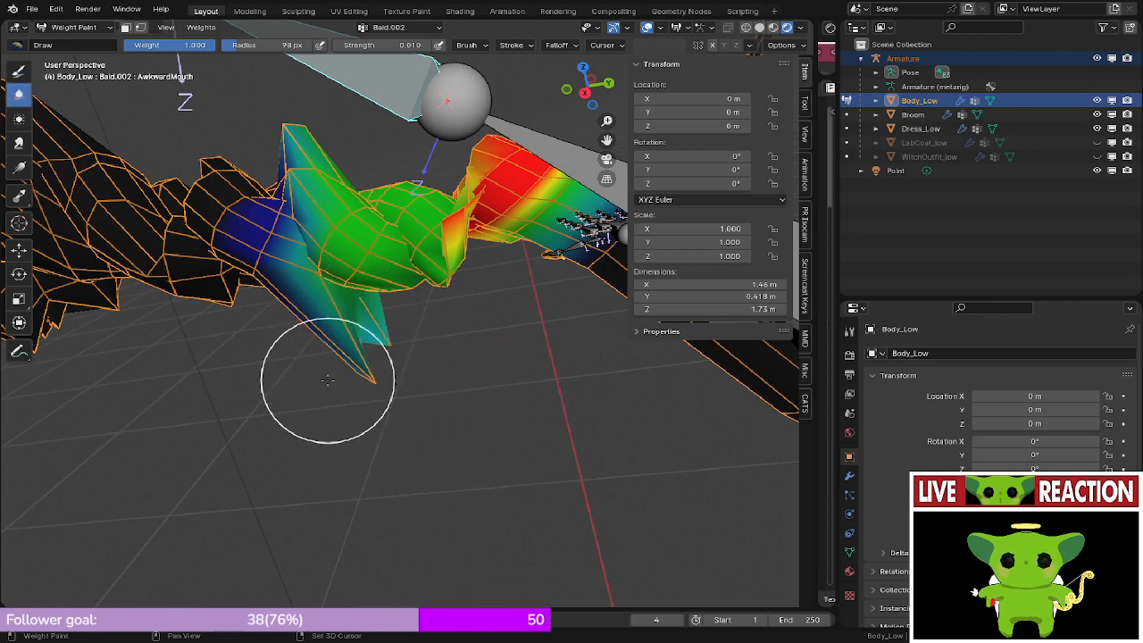
middle_click_drag(342, 433, 367, 407)
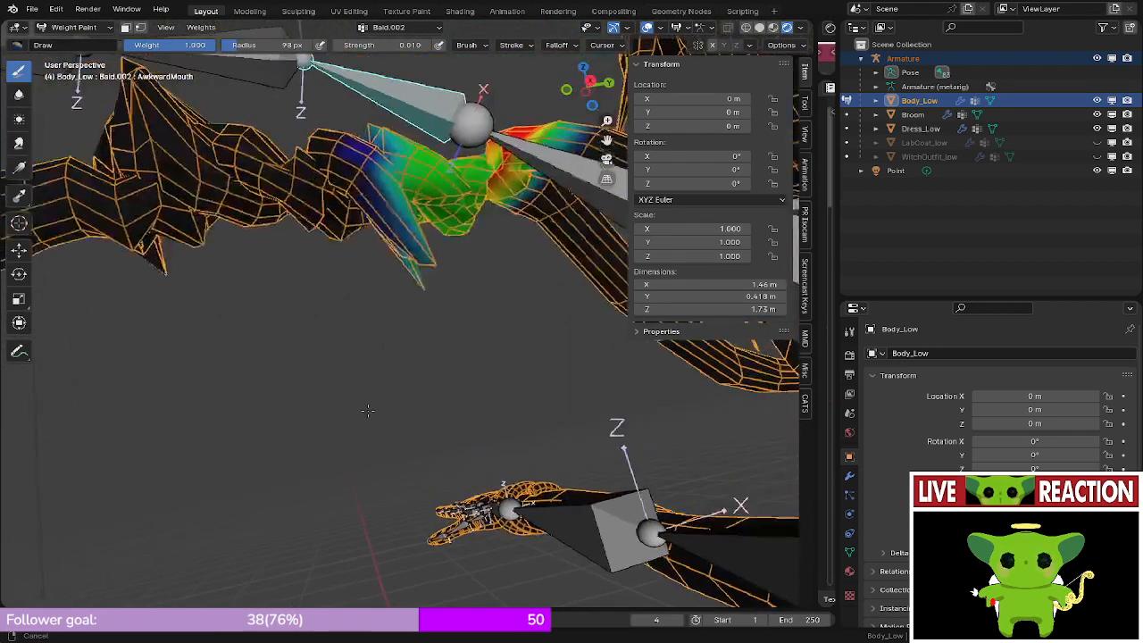
scroll(367, 425, "up", 3)
mouse_move(380, 310)
left_mouse_down("shift")
mouse_move(429, 373)
mouse_move(404, 428)
left_mouse_up("shift")
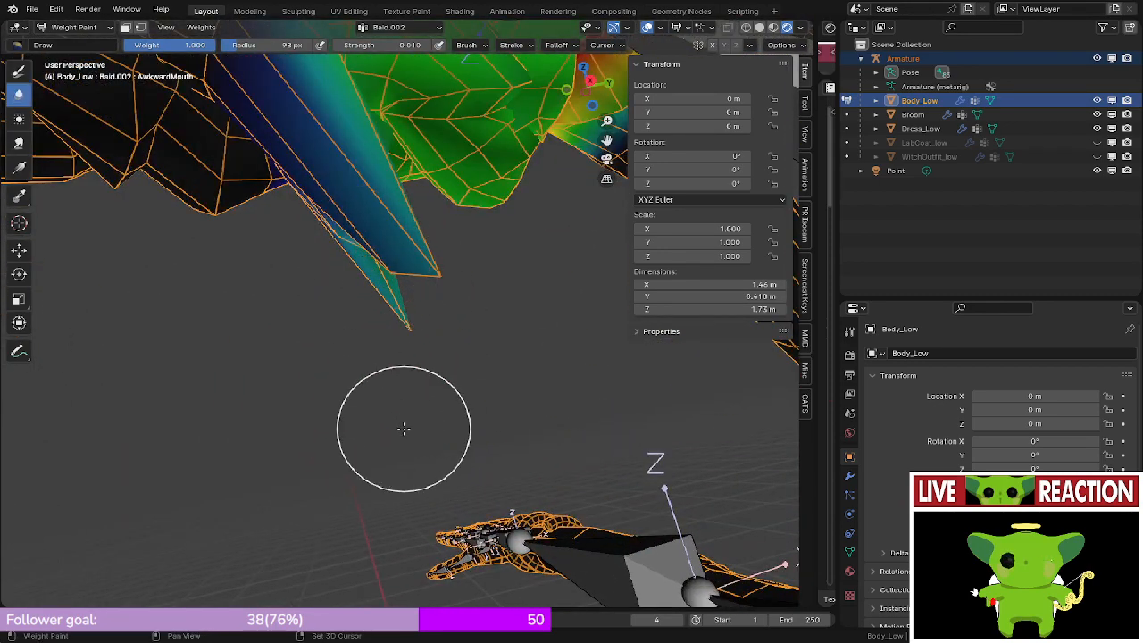
- Blur the second braid bone's weights on the remaining stretched vertices at the underside and upper side of the braid segment
scroll(365, 322, "down", 4)
scroll(367, 307, "up", 6)
middle_click_drag(367, 307, 380, 505)
scroll(381, 468, "up", 3)
left_click_drag(380, 474, 385, 551, "shift")
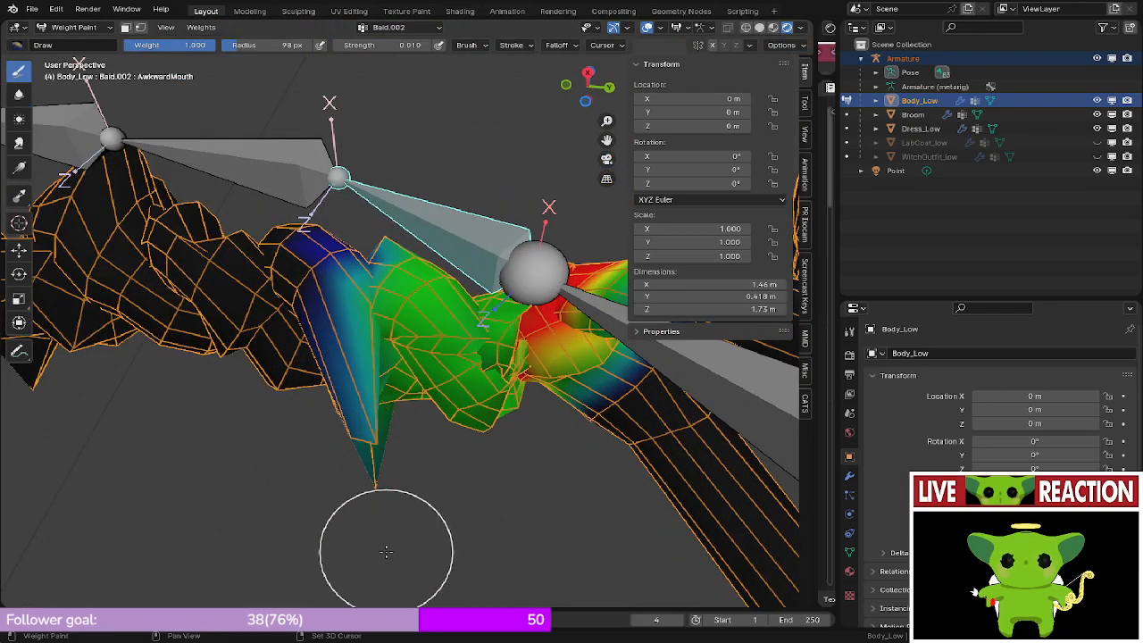
mouse_move(381, 519)
middle_mouse_down()
mouse_move(377, 381)
mouse_move(268, 393)
middle_mouse_up()
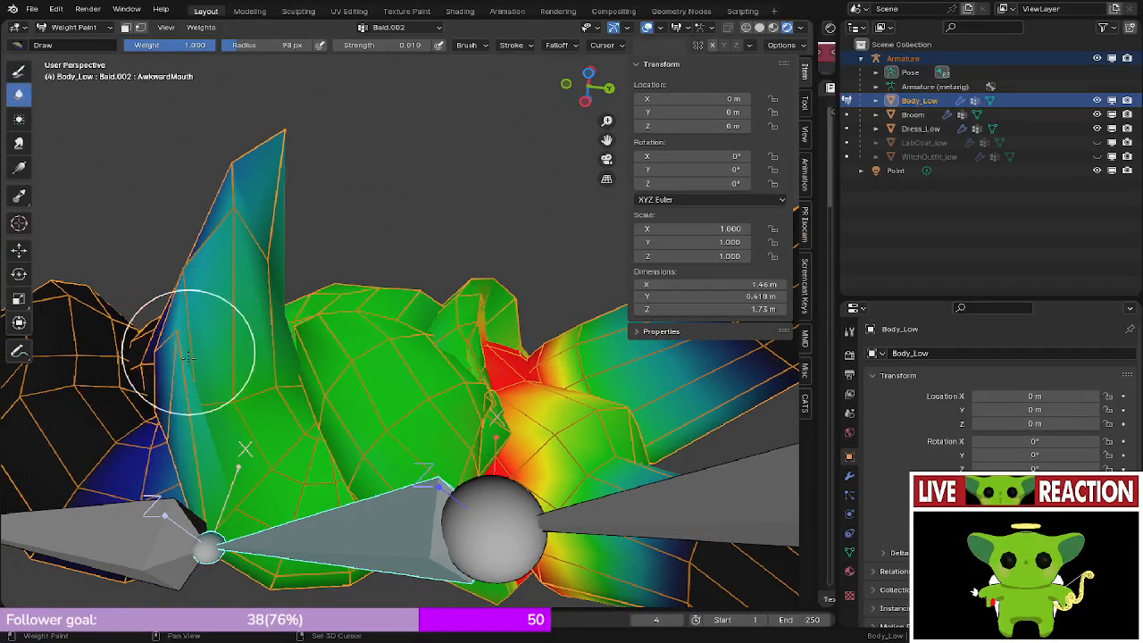
mouse_move(268, 179)
left_mouse_down("shift")
mouse_move(273, 158)
mouse_move(253, 115)
mouse_move(280, 193)
mouse_move(273, 228)
left_mouse_up("shift")
- Smooth the second braid bone's weights around the spiked edge where its influence fades into the next braid segment
middle_click_drag(274, 228, 489, 446)
scroll(489, 447, "up", 3)
middle_click_drag(357, 384, 402, 428)
scroll(462, 471, "up", 3)
mouse_move(402, 429)
middle_mouse_down("shift")
mouse_move(284, 353)
mouse_move(366, 330)
middle_mouse_up("shift")
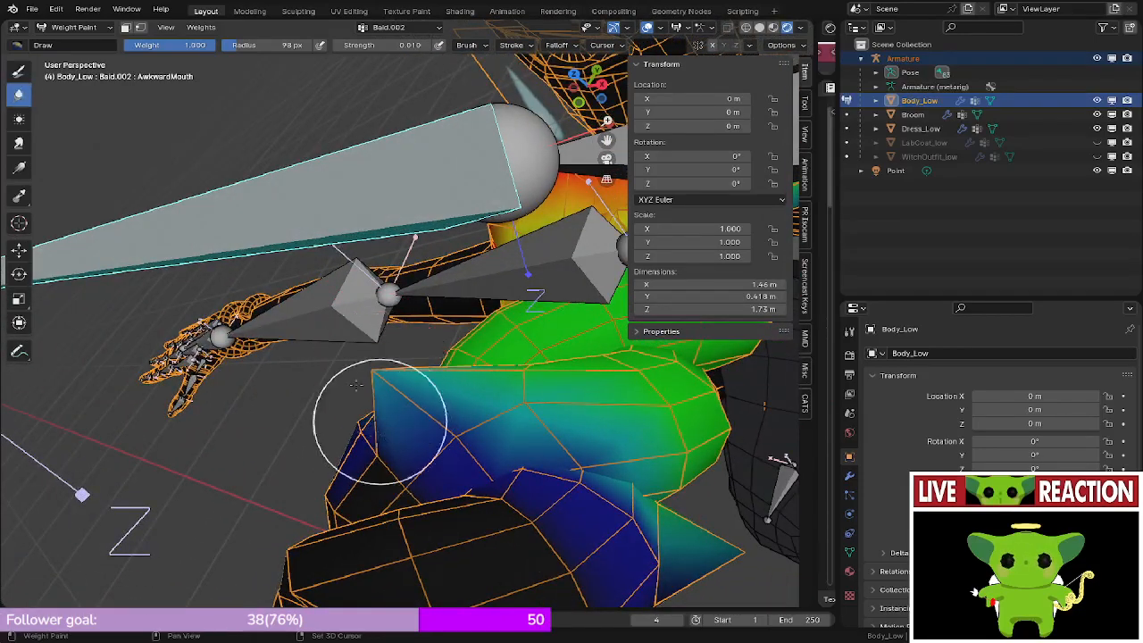
middle_click_drag(373, 390, 342, 385)
middle_click_drag(412, 368, 524, 266)
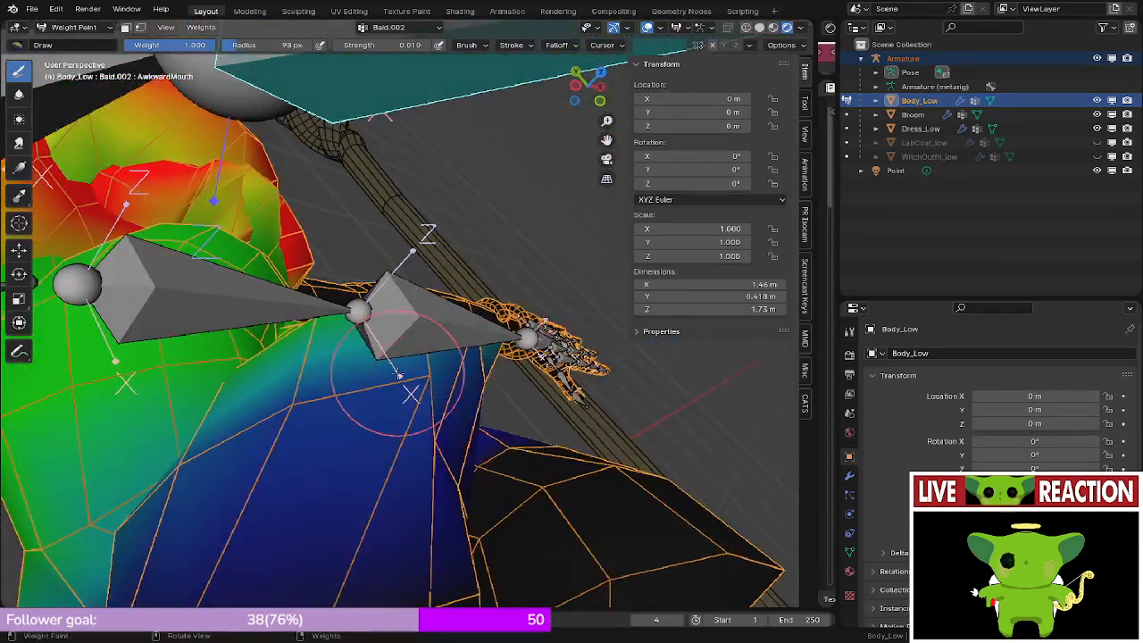
- Touch up the second braid bone's weight falloff along the fold and outer spike bordering the following segment
mouse_move(409, 393)
middle_mouse_down()
mouse_move(419, 401)
mouse_move(473, 377)
mouse_move(437, 419)
mouse_move(445, 435)
mouse_move(393, 382)
mouse_move(314, 344)
mouse_move(410, 343)
middle_mouse_up()
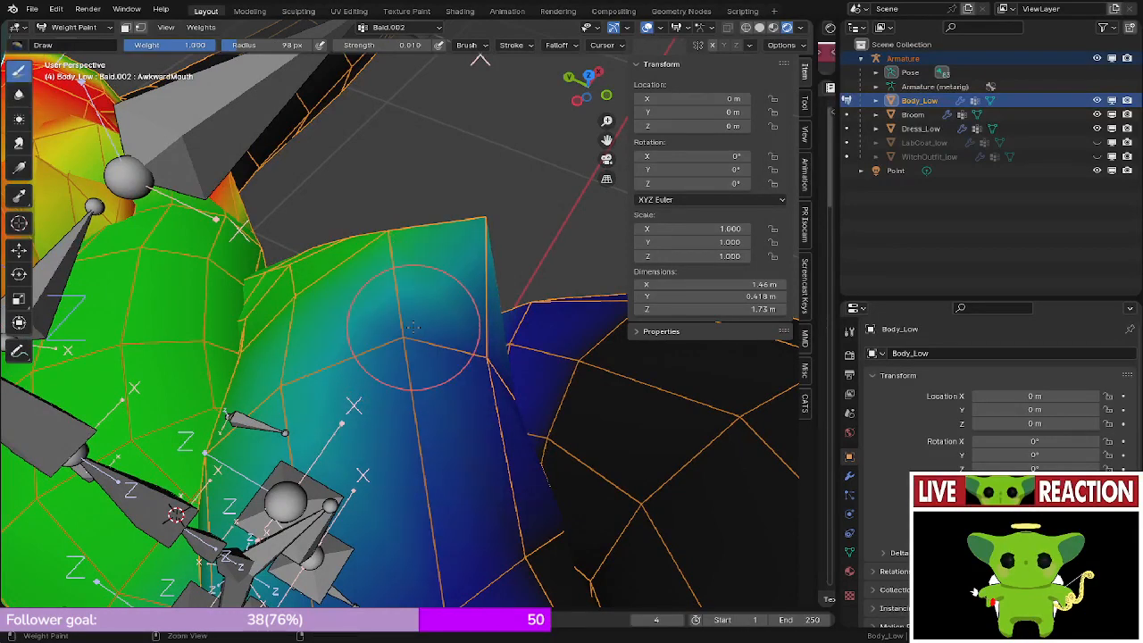
mouse_move(395, 358)
middle_mouse_down()
mouse_move(446, 337)
mouse_move(363, 333)
mouse_move(420, 340)
mouse_move(374, 332)
mouse_move(393, 312)
mouse_move(403, 322)
mouse_move(357, 383)
mouse_move(408, 256)
mouse_move(384, 214)
mouse_move(446, 408)
mouse_move(422, 348)
mouse_move(508, 308)
mouse_move(522, 330)
mouse_move(527, 292)
mouse_move(616, 284)
mouse_move(553, 294)
mouse_move(438, 413)
mouse_move(439, 477)
mouse_move(427, 480)
middle_mouse_up()
scroll(438, 413, "up", 4)
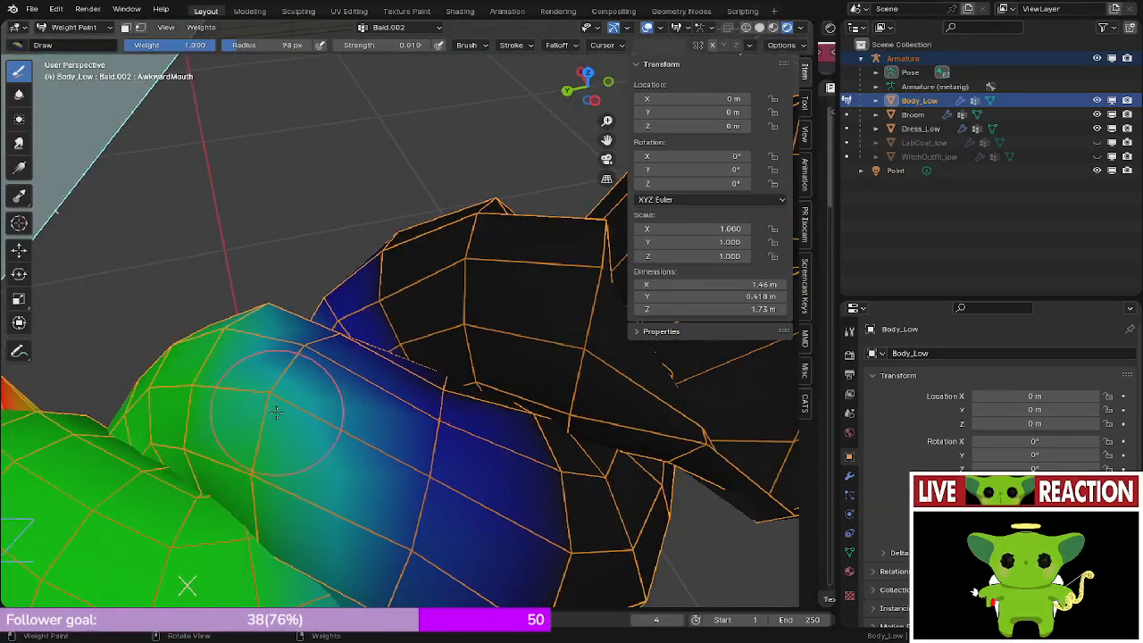
middle_click_drag(276, 412, 399, 326)
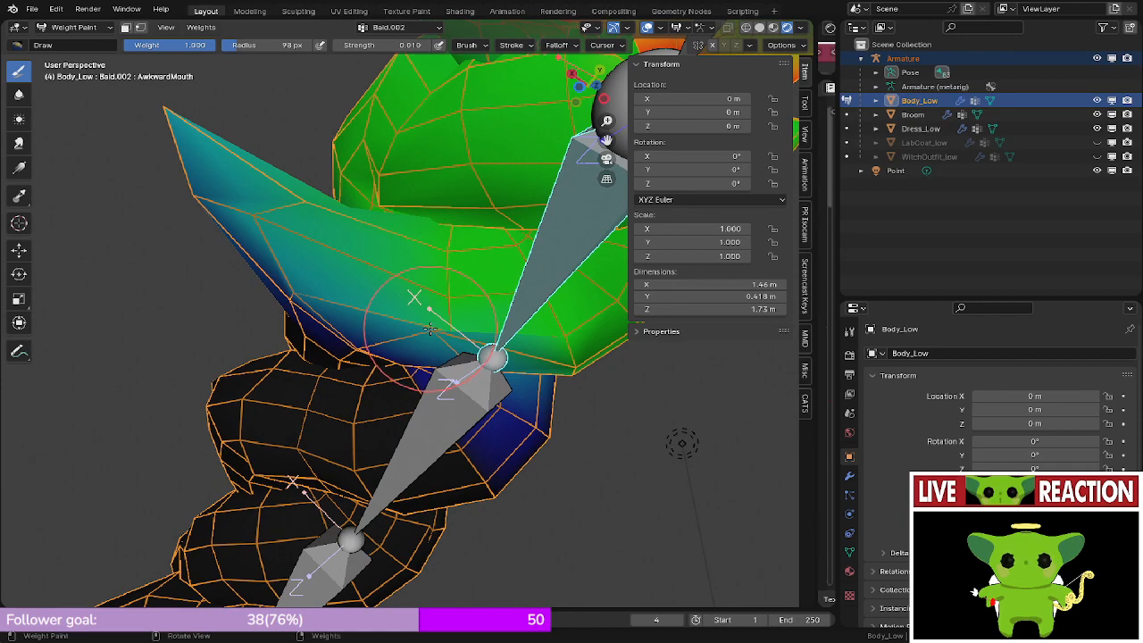
middle_click_drag(431, 329, 375, 336)
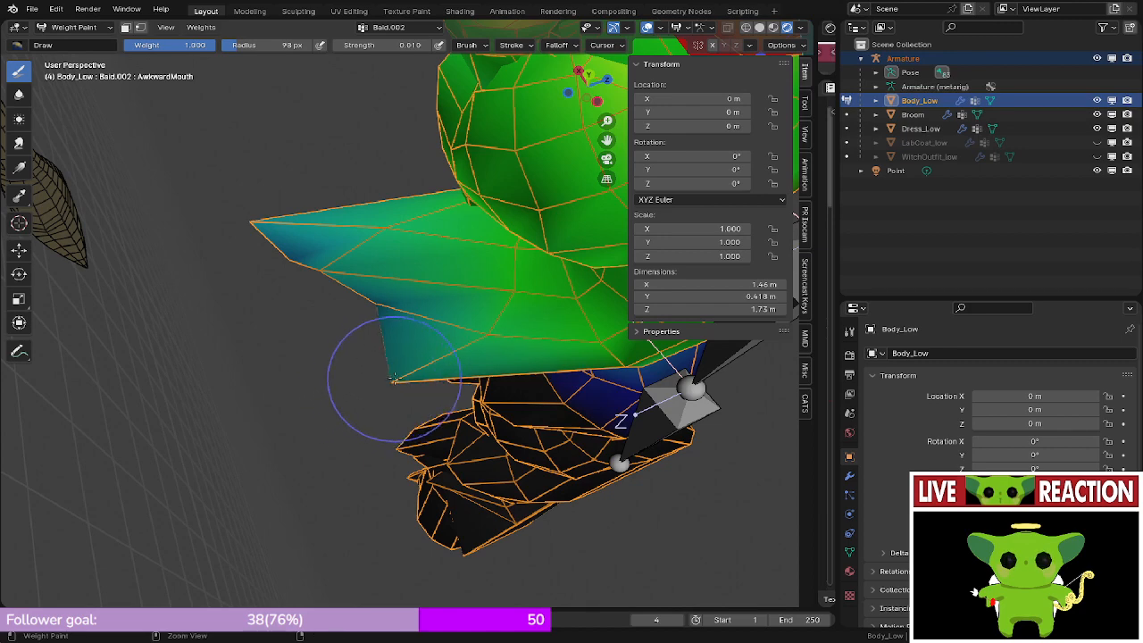
middle_click_drag(395, 377, 319, 278, "ctrl")
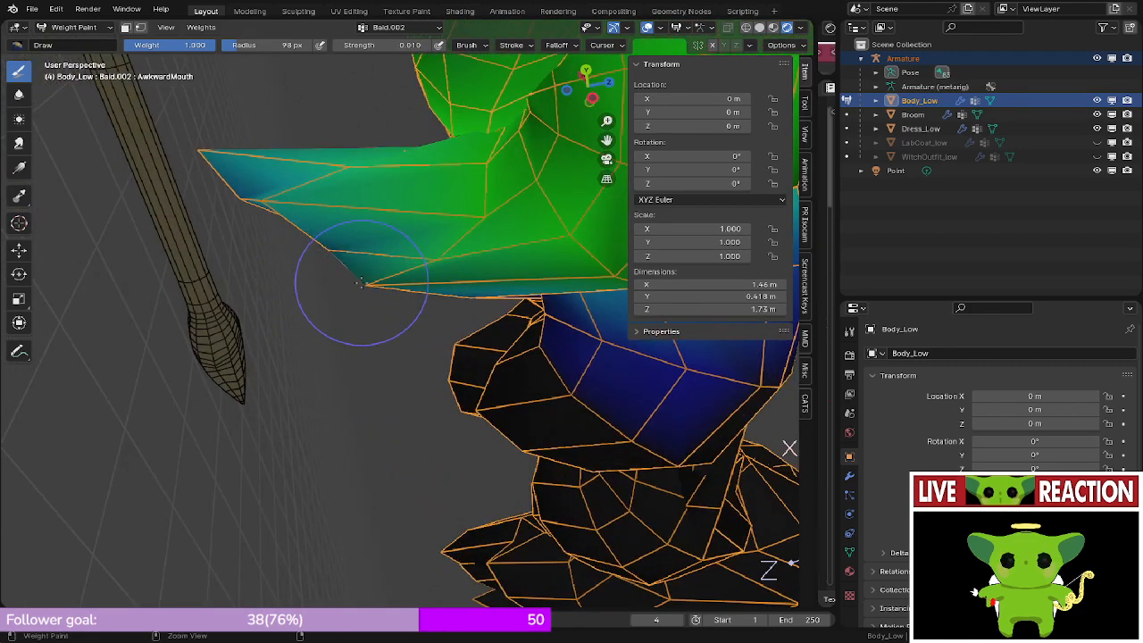
mouse_move(377, 288)
middle_mouse_down("ctrl")
mouse_move(339, 377)
mouse_move(372, 423)
mouse_move(413, 406)
mouse_move(416, 382)
mouse_move(459, 410)
mouse_move(339, 398)
mouse_move(350, 348)
mouse_move(338, 277)
mouse_move(378, 261)
mouse_move(454, 268)
mouse_move(390, 268)
middle_mouse_up("ctrl")
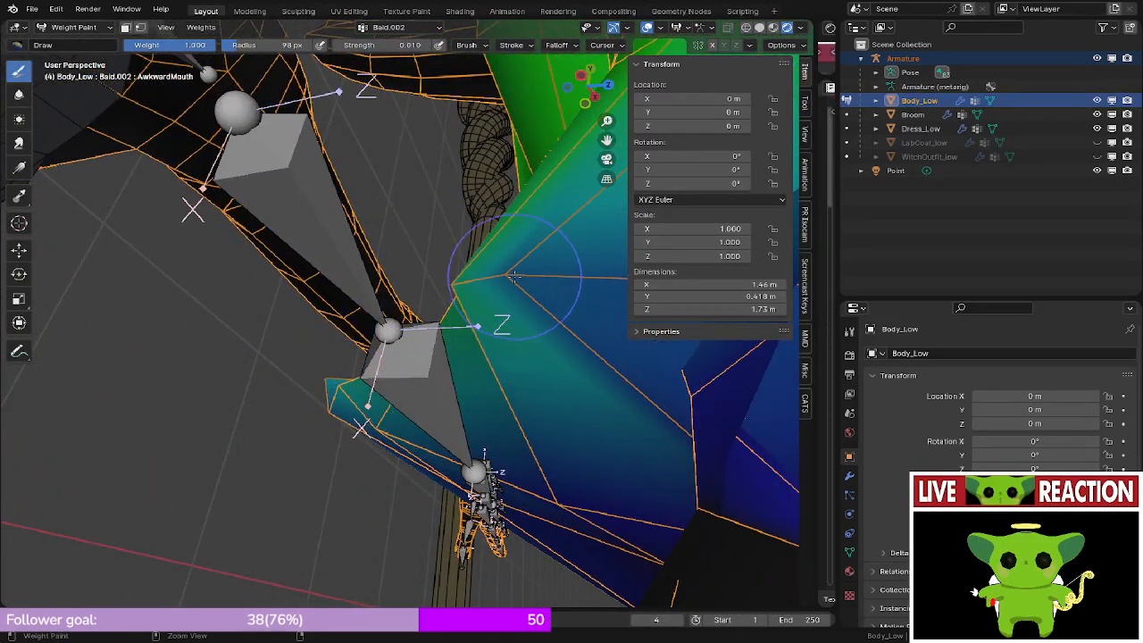
- Paint stronger weights for the second braid bone on the inner fold and along the protruding spike
mouse_move(514, 276)
middle_mouse_down()
mouse_move(604, 384)
mouse_move(332, 198)
mouse_move(441, 351)
middle_mouse_up()
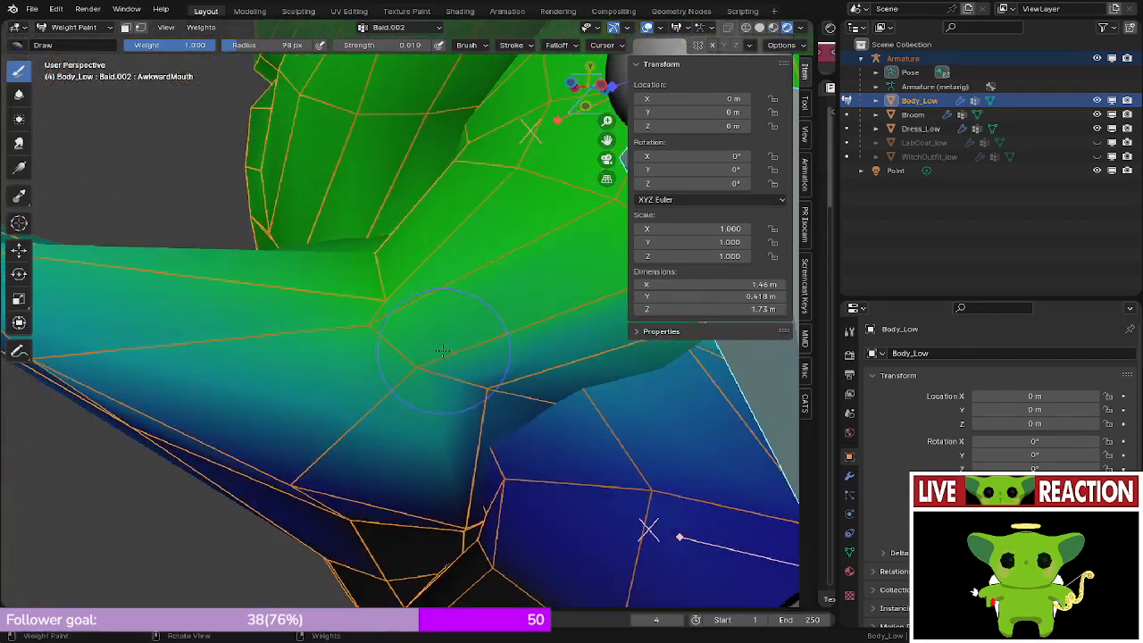
left_click_drag(441, 351, 381, 338, "ctrl")
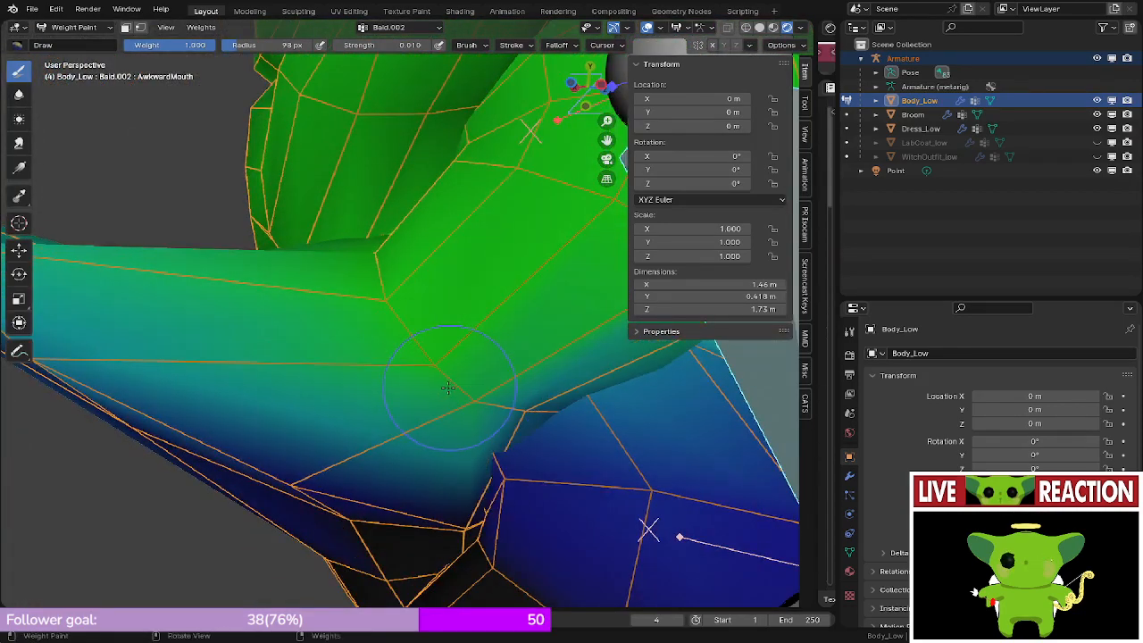
scroll(448, 386, "down", 3)
mouse_move(446, 382)
middle_mouse_down()
mouse_move(332, 319)
mouse_move(292, 339)
middle_mouse_up()
scroll(292, 340, "down", 1)
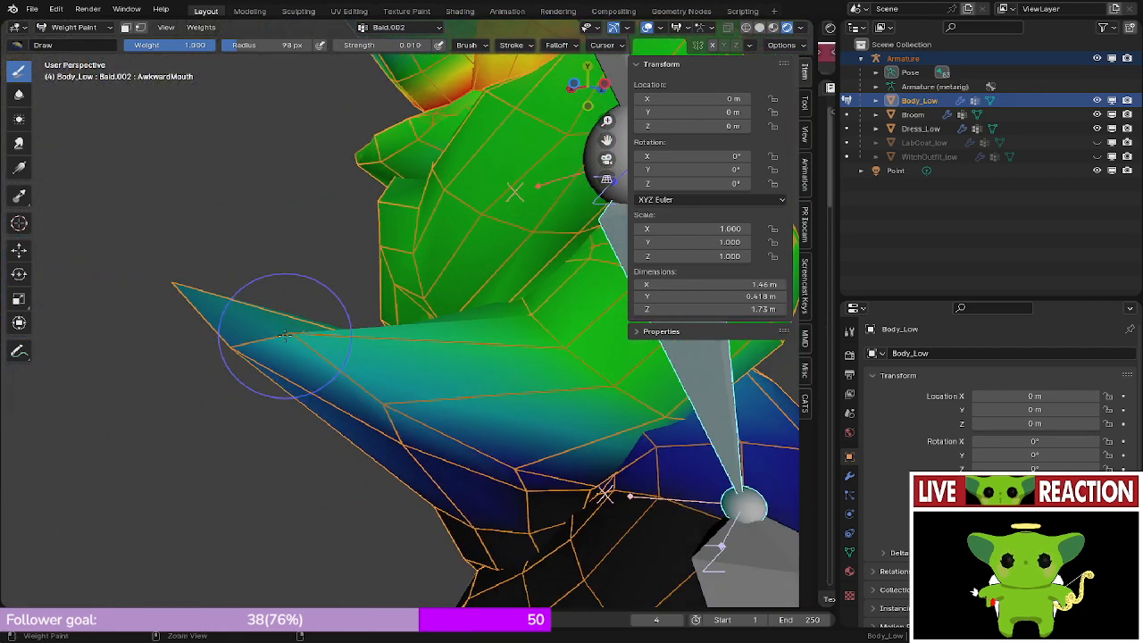
left_click_drag(287, 338, 219, 306, "ctrl")
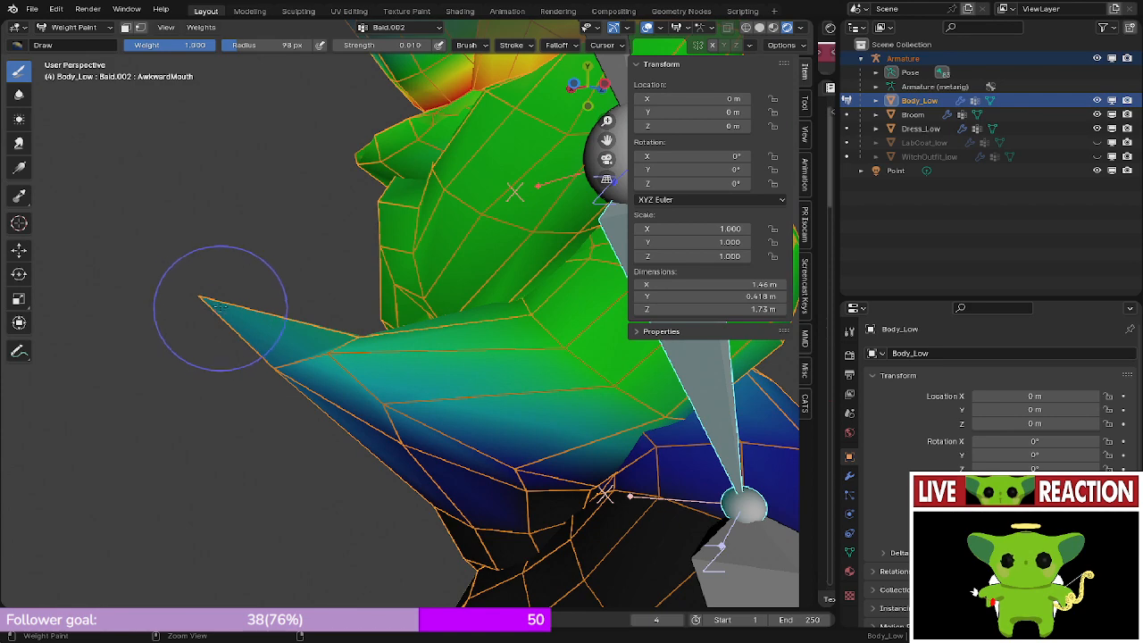
- Paint the second braid bone's weights over the tip and base of the long spike to pull it toward the segment
middle_click_drag(233, 303, 355, 396)
scroll(358, 398, "up", 1)
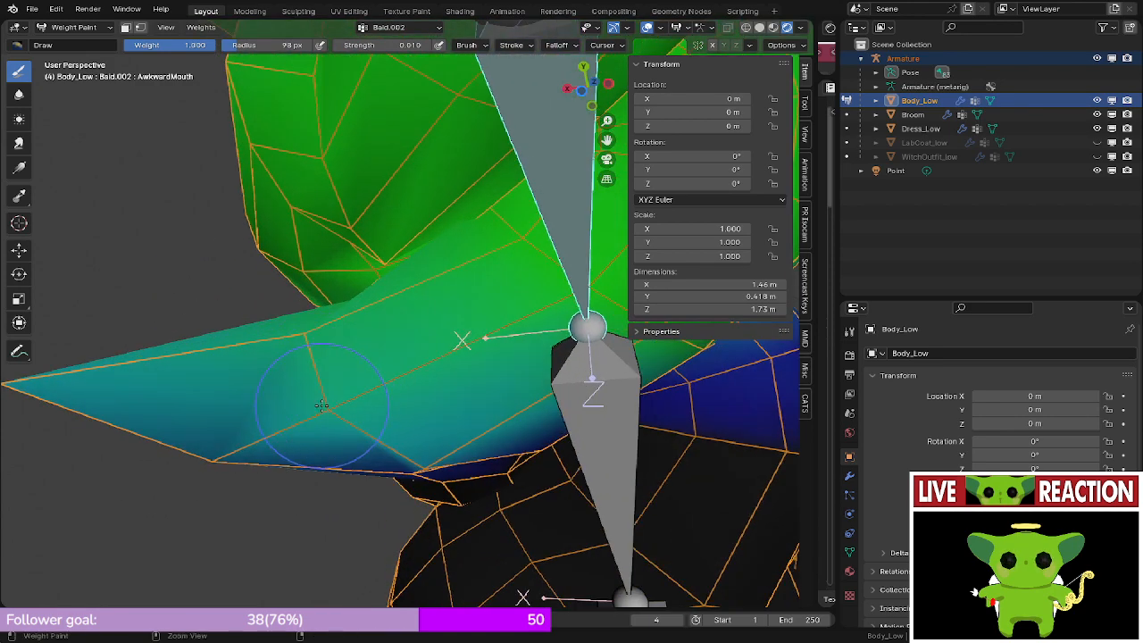
left_click_drag(321, 405, 327, 403, "ctrl")
middle_click_drag(326, 404, 385, 491)
mouse_move(393, 495)
left_mouse_down("ctrl")
mouse_move(405, 495)
mouse_move(407, 518)
left_mouse_up("ctrl")
mouse_move(170, 259)
middle_mouse_down()
mouse_move(153, 228)
mouse_move(182, 248)
middle_mouse_up()
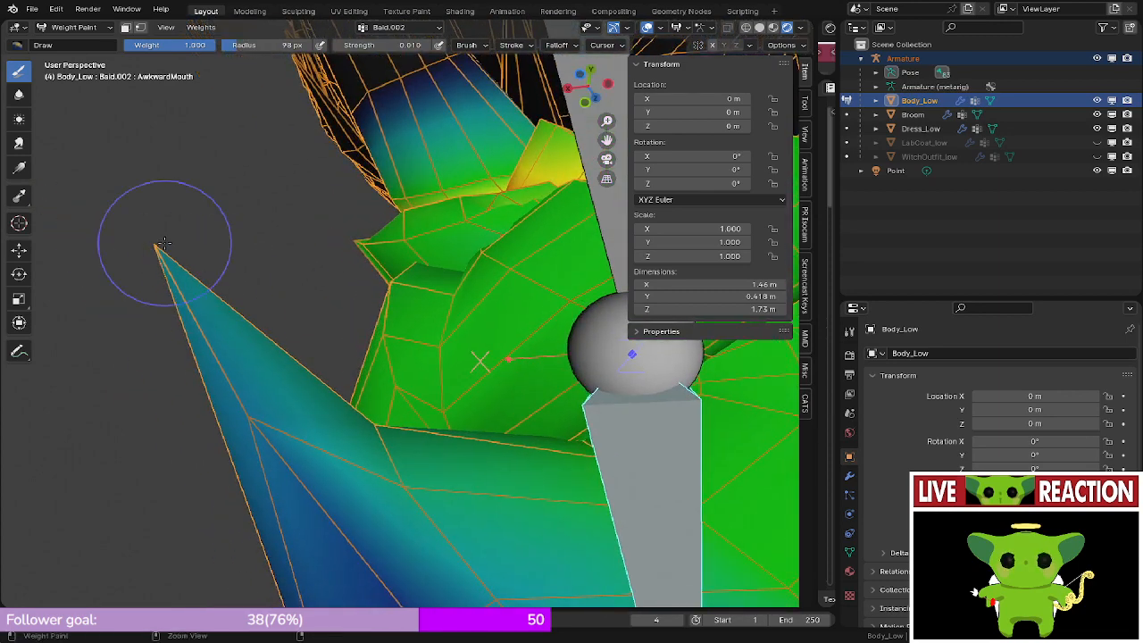
mouse_move(165, 242)
left_mouse_down("ctrl")
mouse_move(166, 279)
mouse_move(224, 403)
mouse_move(271, 438)
mouse_move(278, 461)
left_mouse_up("ctrl")
mouse_move(278, 462)
middle_mouse_down()
mouse_move(209, 337)
mouse_move(212, 304)
middle_mouse_up()
mouse_move(276, 386)
left_mouse_down("ctrl")
mouse_move(295, 383)
mouse_move(268, 415)
mouse_move(314, 430)
mouse_move(280, 357)
left_mouse_up("ctrl")
mouse_move(280, 357)
middle_mouse_down()
mouse_move(392, 375)
mouse_move(267, 418)
middle_mouse_up()
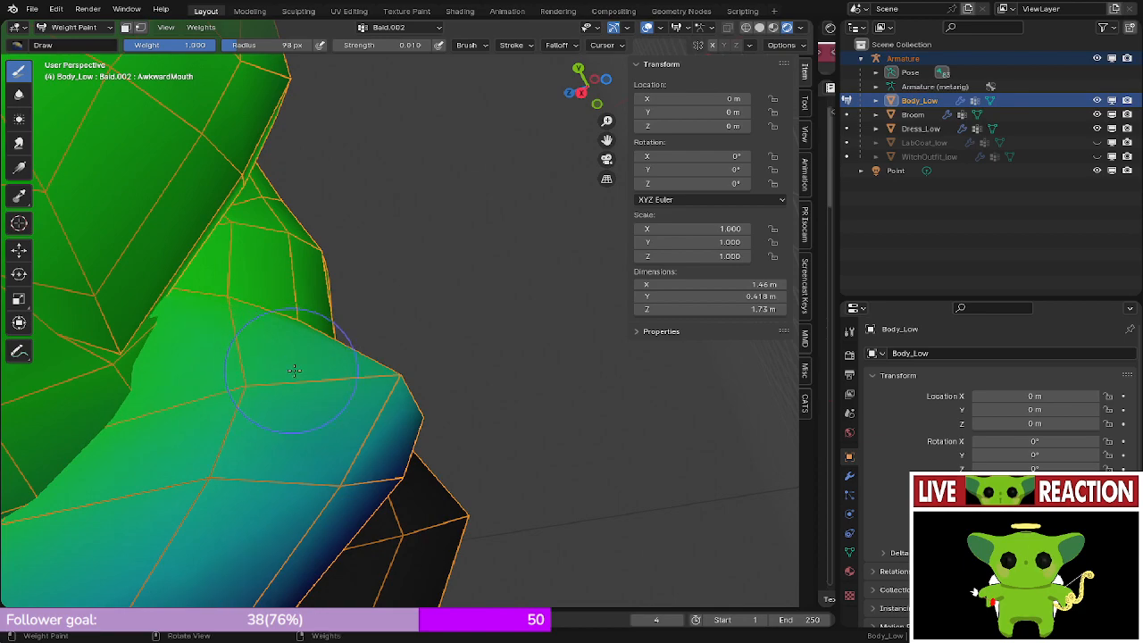
- Even out the second braid bone's weight transition around the rest of the segment bordering the next braid section
middle_click_drag(294, 370, 176, 360)
middle_click_drag(379, 405, 536, 373)
mouse_move(541, 371)
left_mouse_down()
mouse_move(534, 387)
mouse_move(472, 401)
left_mouse_up()
mouse_move(472, 401)
middle_mouse_down()
mouse_move(457, 374)
mouse_move(541, 344)
mouse_move(457, 434)
mouse_move(439, 306)
mouse_move(438, 470)
mouse_move(397, 309)
middle_mouse_up()
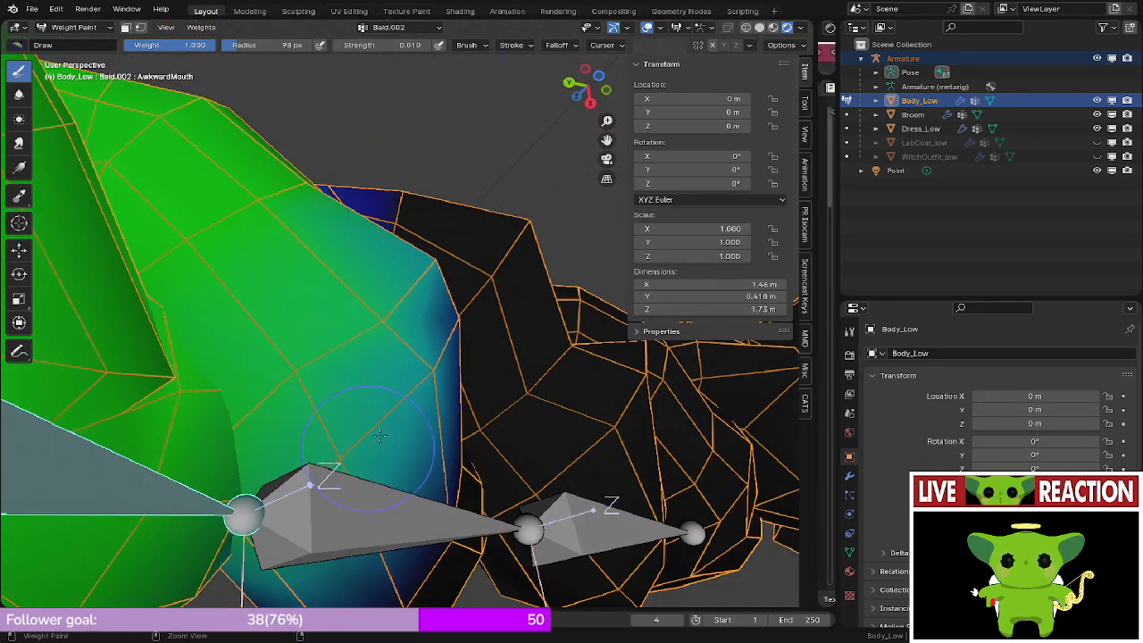
middle_click_drag(420, 378, 468, 325)
mouse_move(532, 306)
left_mouse_down("ctrl")
mouse_move(560, 299)
mouse_move(543, 317)
left_mouse_up("ctrl")
middle_click_drag(543, 317, 407, 337)
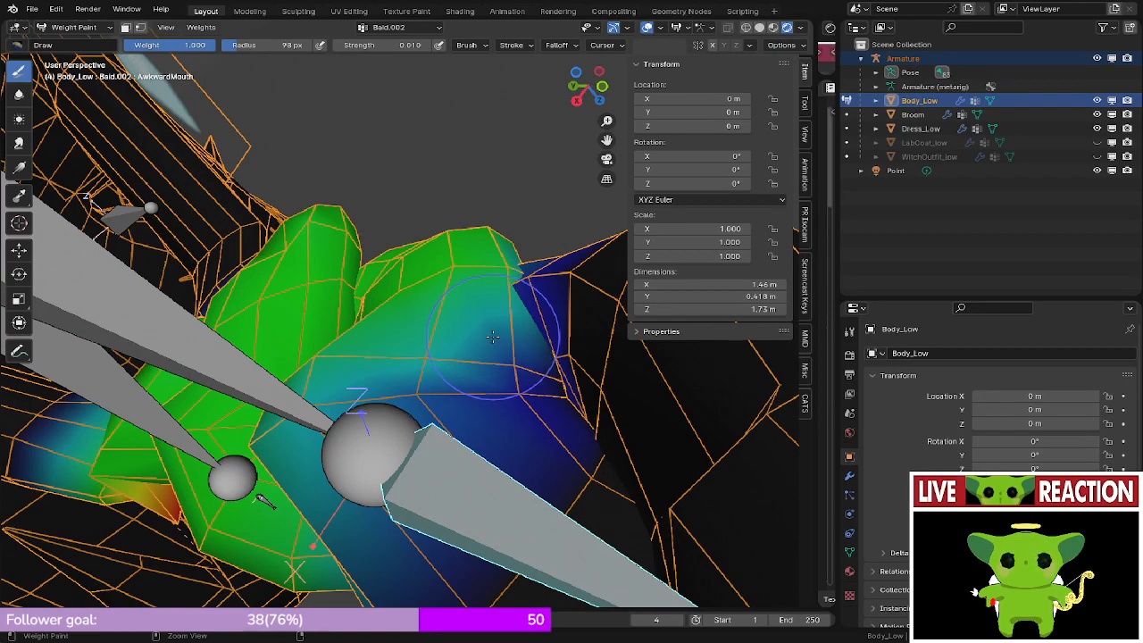
middle_click_drag(492, 336, 413, 335)
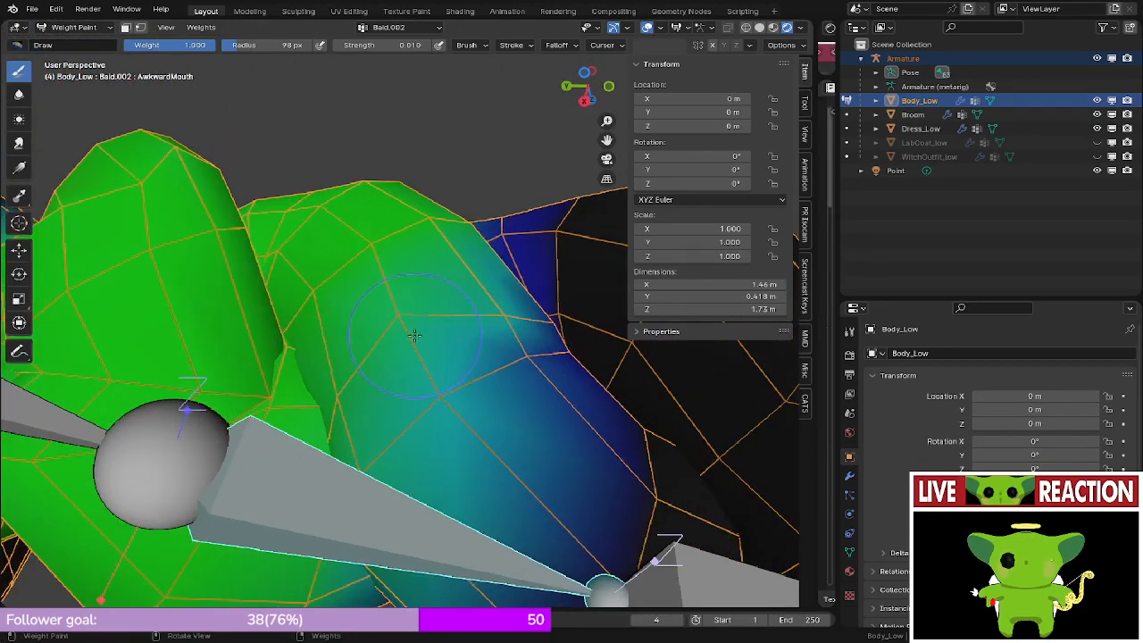
mouse_move(441, 421)
middle_mouse_down()
mouse_move(429, 444)
mouse_move(403, 450)
mouse_move(429, 398)
mouse_move(411, 402)
mouse_move(473, 344)
mouse_move(459, 387)
mouse_move(470, 186)
mouse_move(396, 167)
mouse_move(375, 214)
mouse_move(351, 232)
mouse_move(383, 268)
mouse_move(408, 263)
mouse_move(419, 242)
mouse_move(321, 191)
mouse_move(482, 370)
mouse_move(428, 344)
middle_mouse_up()
- Rotate the second braid bone by -48.1° in the right side view to test the braid's deformation
key("KP_3")
key("r")
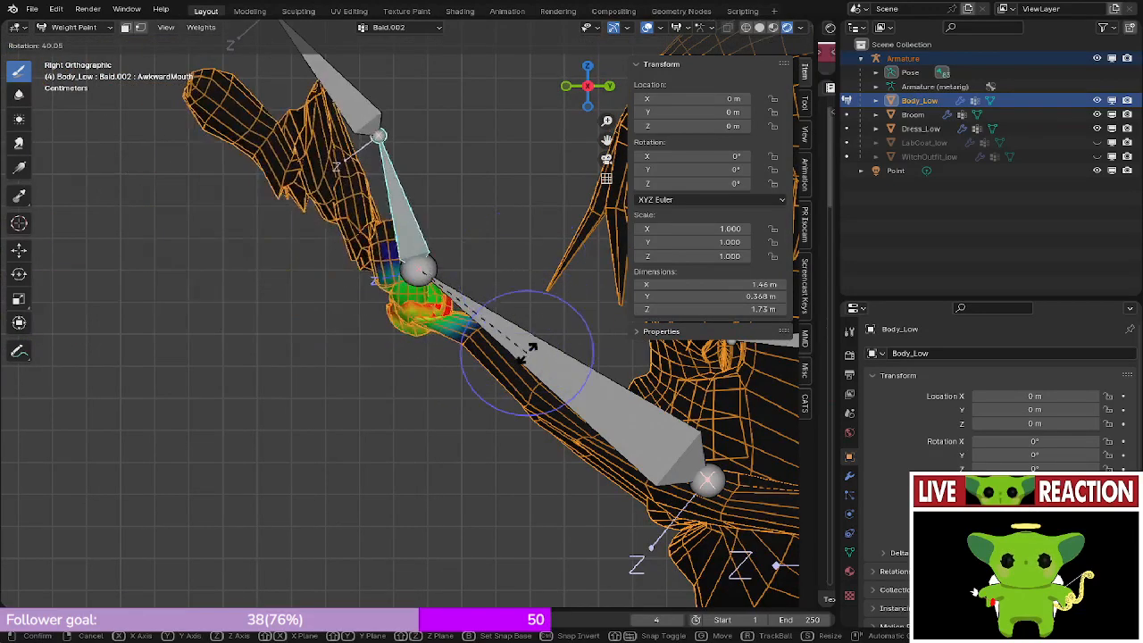
left_click(472, 209)
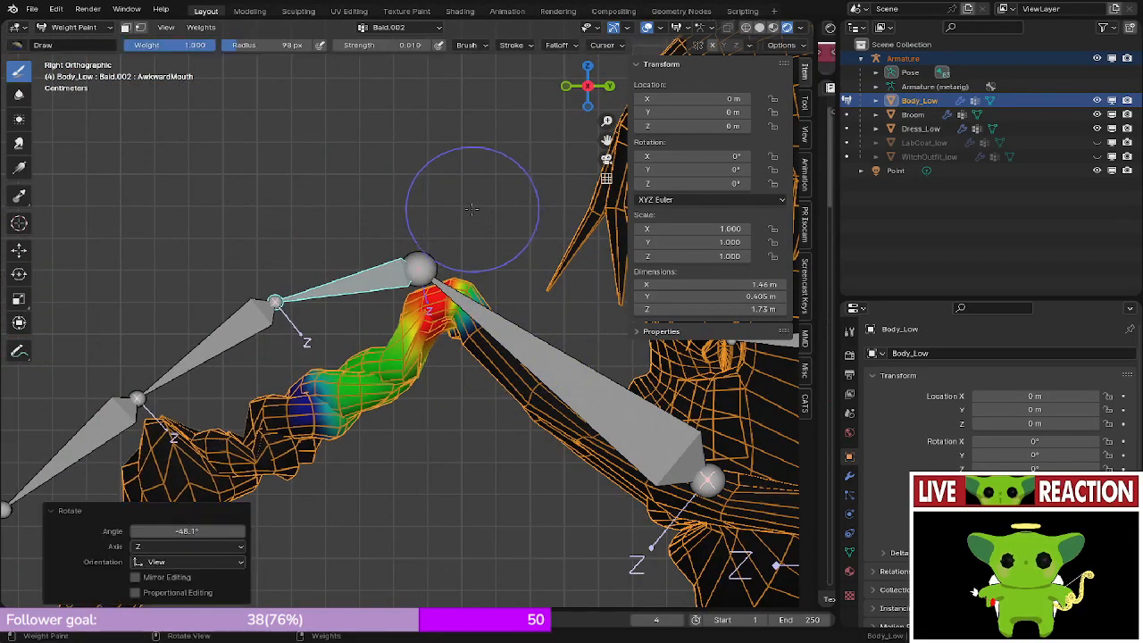
key("r")
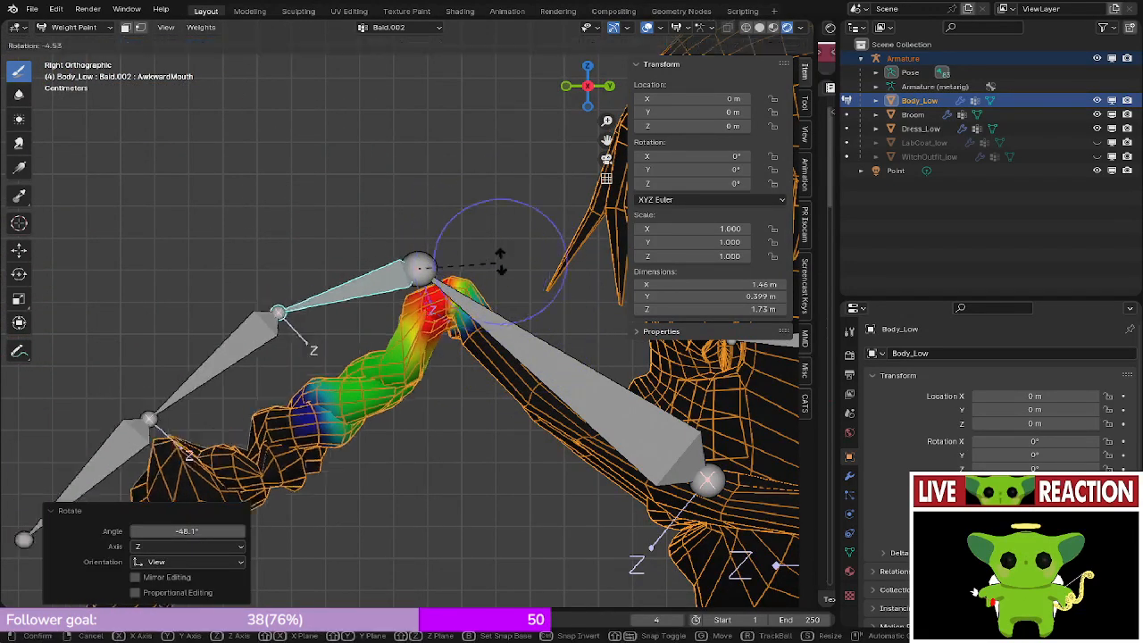
right_click(525, 332)
- Select the spine.006 head bone and check its weights on the head and braid
scroll(525, 332, "down", 5)
middle_click_drag(525, 332, 381, 302, "shift")
left_click(468, 328, "ctrl")
scroll(488, 348, "up", 3)
middle_click_drag(468, 331, 506, 355)
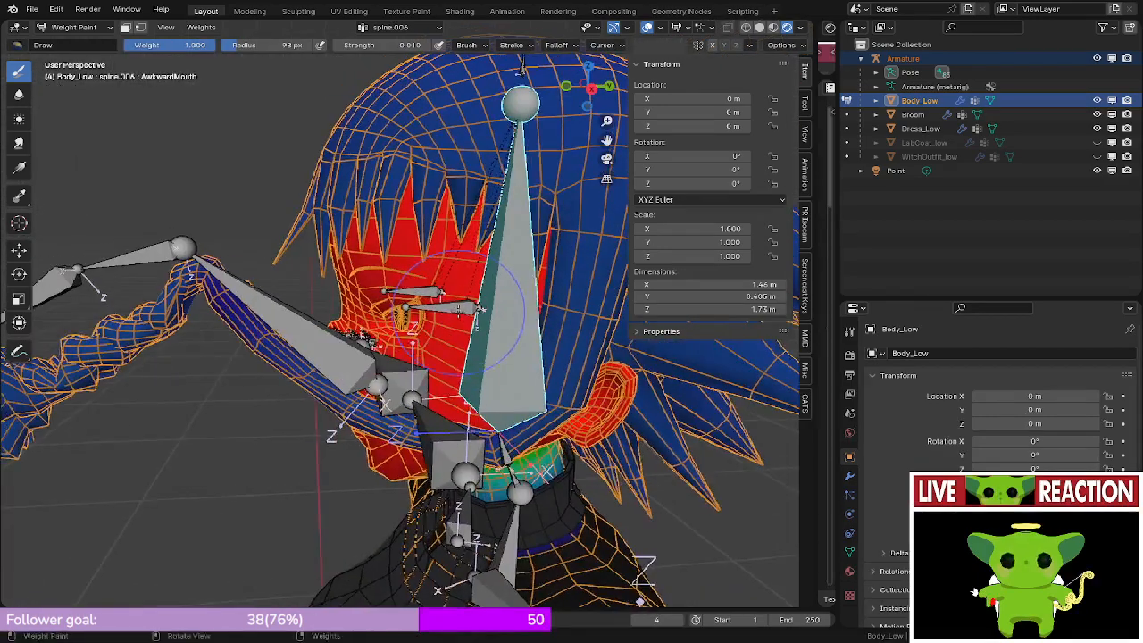
left_click(455, 302, "alt")
left_click(523, 334, "alt")
middle_click_drag(414, 339, 374, 337)
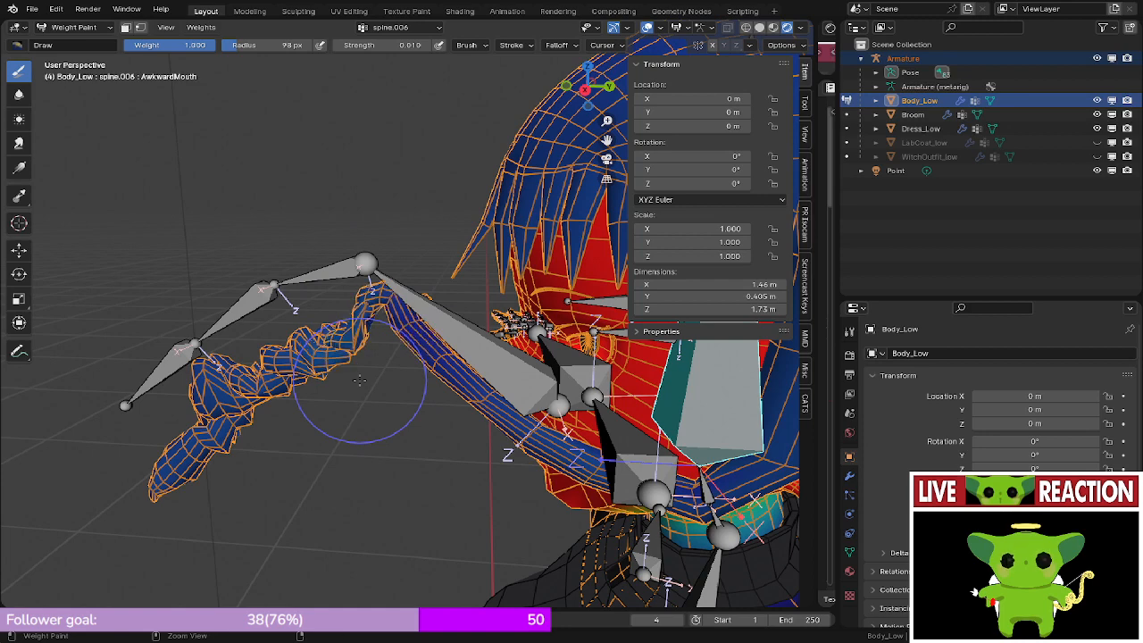
- Reselect the spine.006 head bone and subtract its weights from the first braid segments beyond the bend
key("ctrl+z")
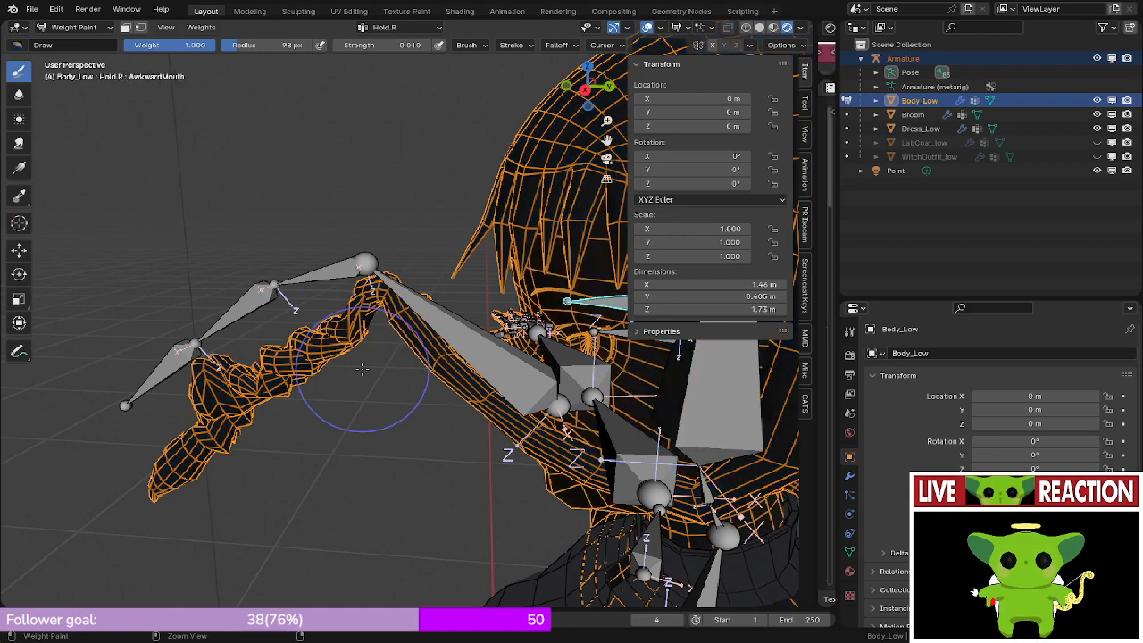
left_click(706, 396, "ctrl")
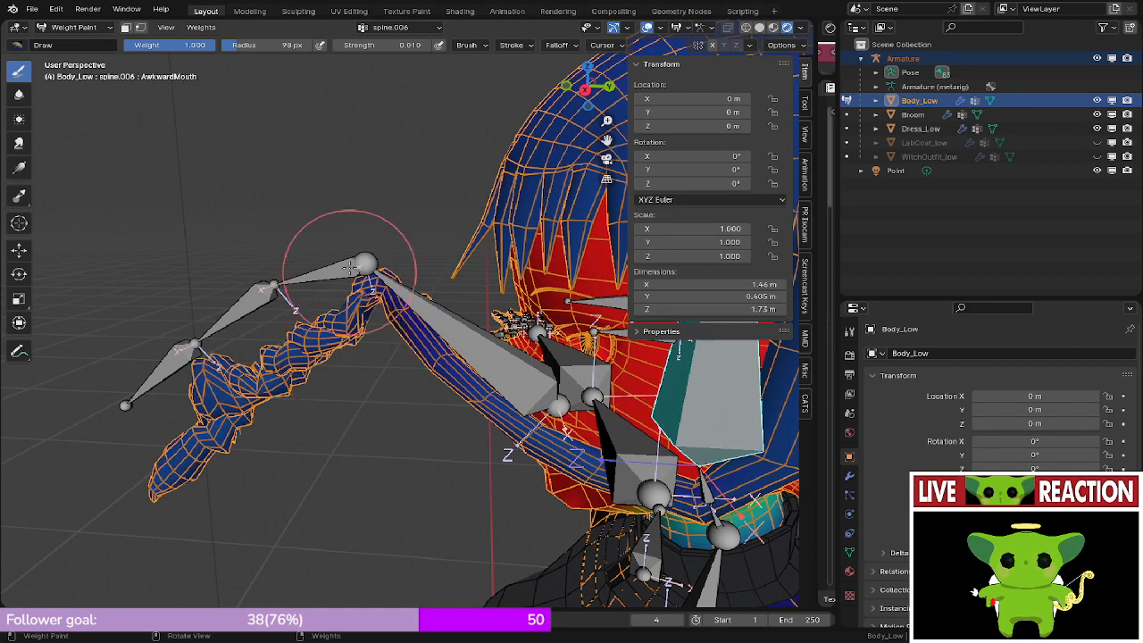
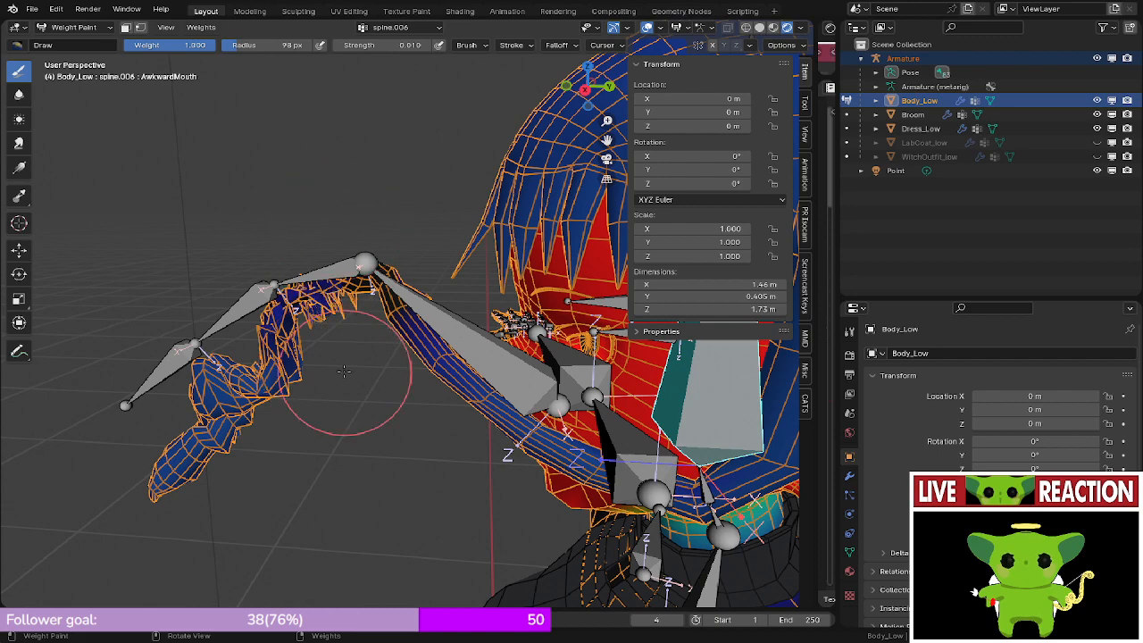
scroll(344, 370, "up", 4)
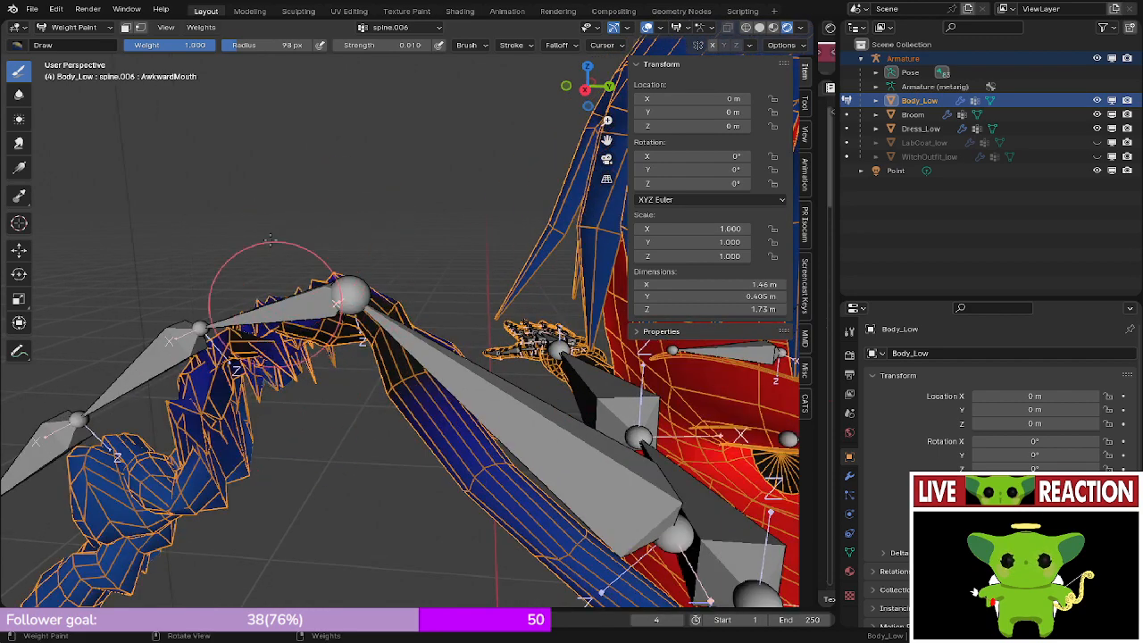
middle_click_drag(288, 245, 305, 265)
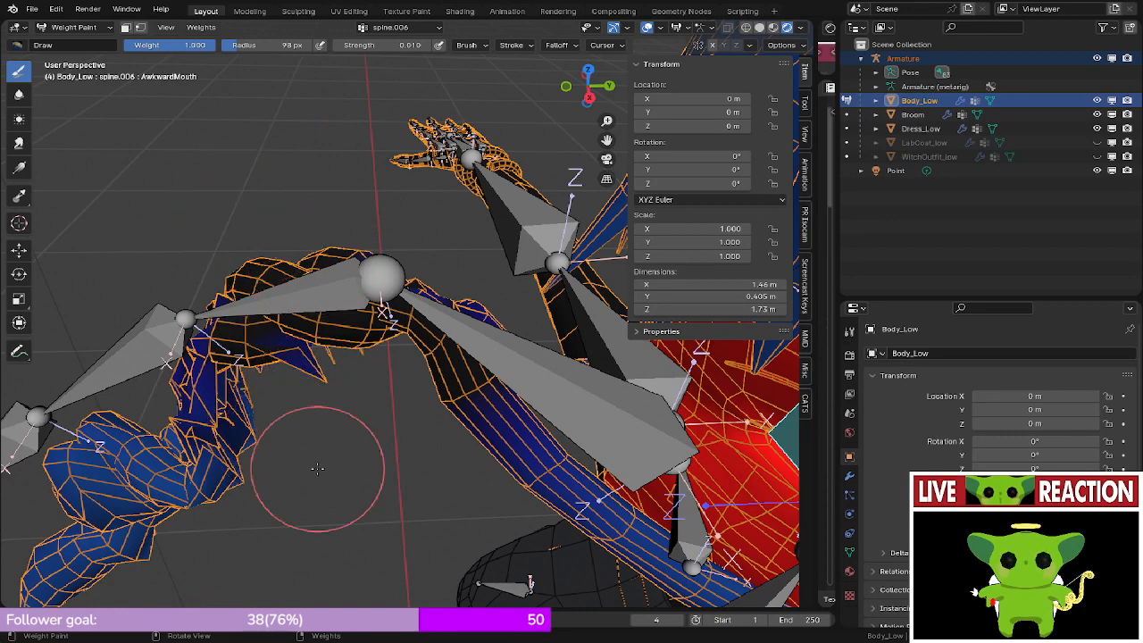
- Continue removing the head bone's weights around the braid's bend and the strands leading into it
middle_click_drag(317, 467, 464, 420)
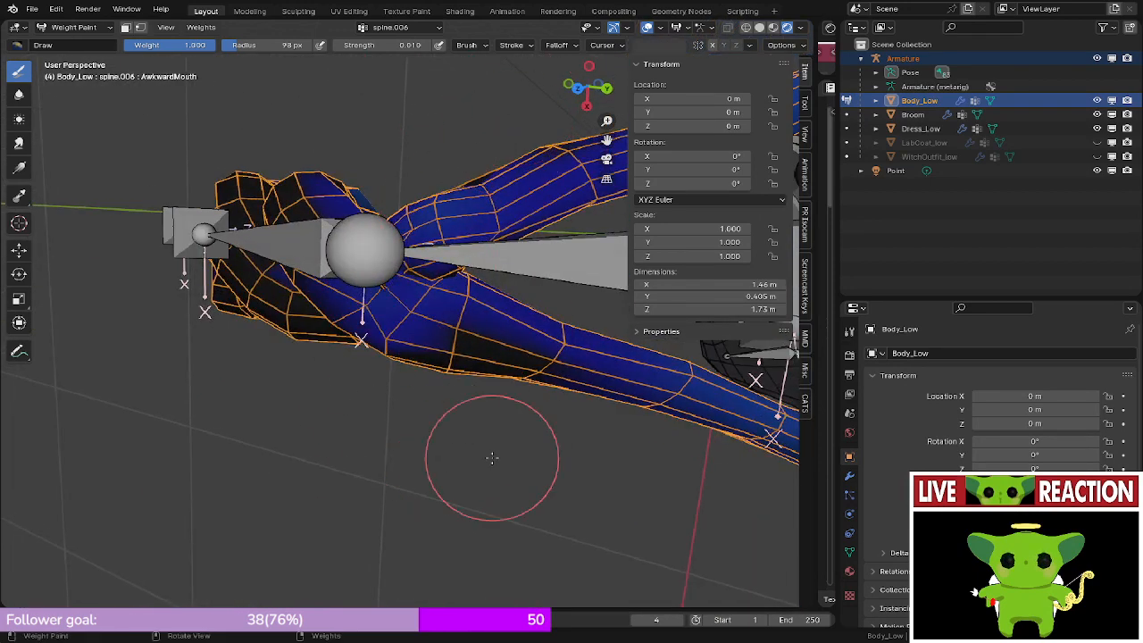
key("ctrl+z")
key("ctrl+z")
key("ctrl+z")
key("ctrl+z")
key("ctrl+z")
key("ctrl+z")
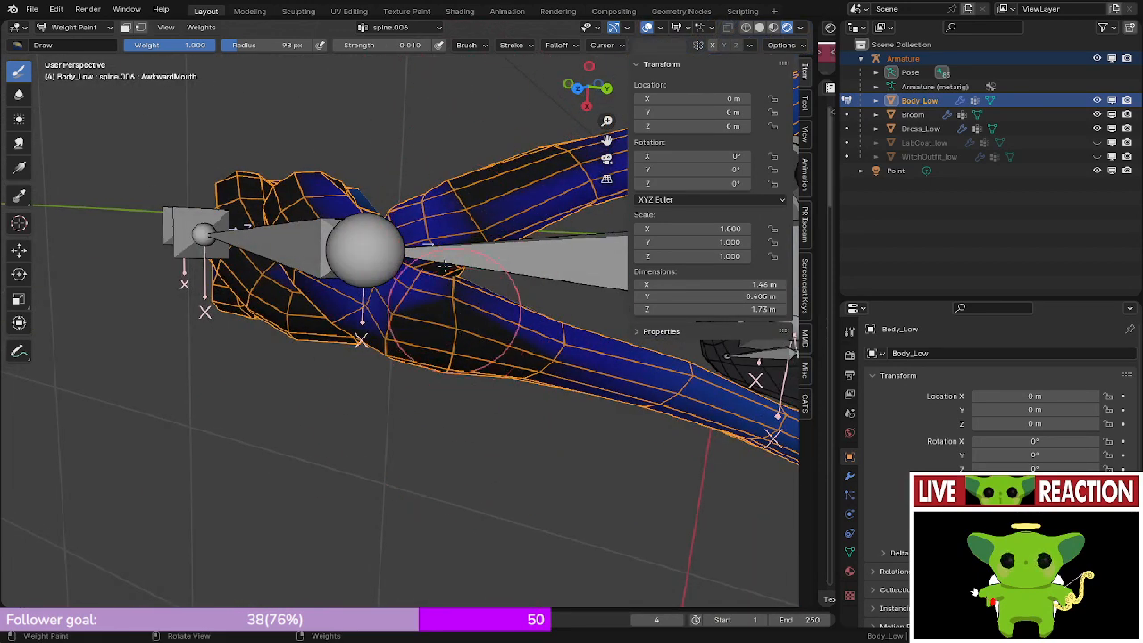
- Inspect the braid's remaining head bone weights, then check the Draw brush's blend and falloff settings
mouse_move(405, 118)
middle_mouse_down()
mouse_move(535, 130)
mouse_move(408, 143)
mouse_move(395, 178)
mouse_move(408, 344)
mouse_move(357, 281)
middle_mouse_up()
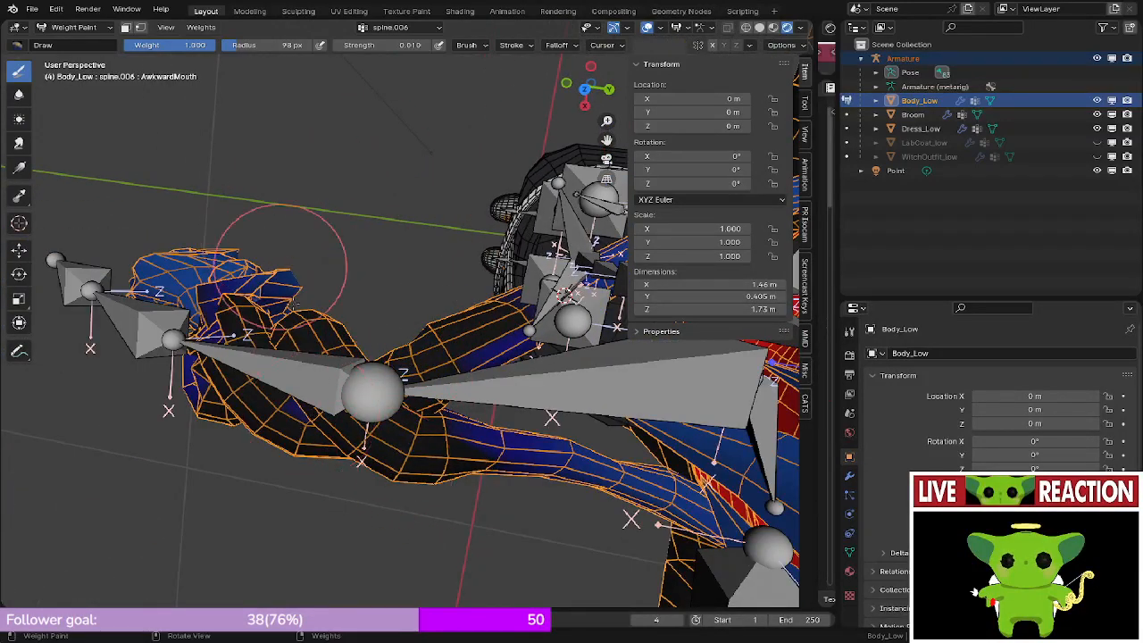
middle_click_drag(293, 304, 446, 72)
left_click(470, 45)
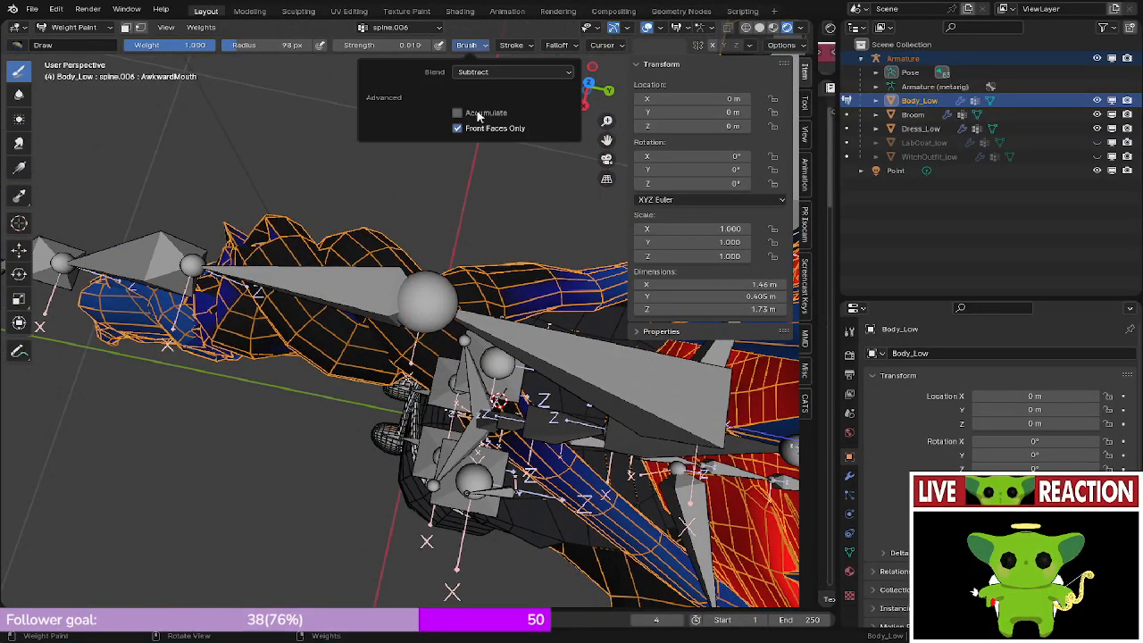
left_click(569, 46)
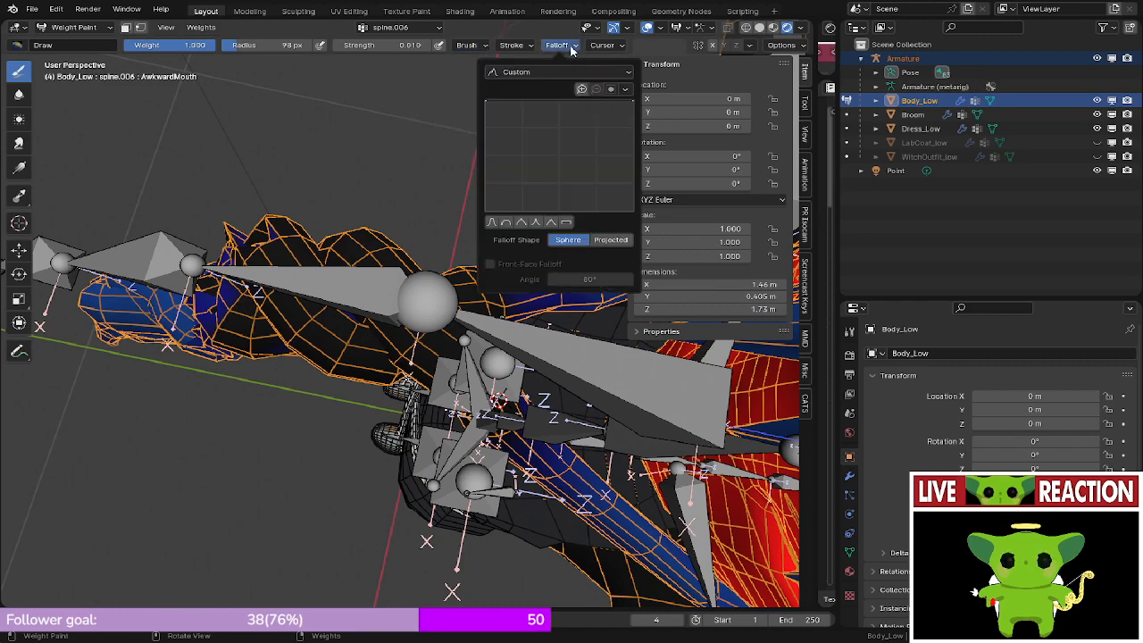
- Select the hair and braid geometry in Edit Mode, then return to Weight Paint and enable the face paint mask
middle_click_drag(51, 366, 463, 339)
key("Tab")
left_click(560, 319)
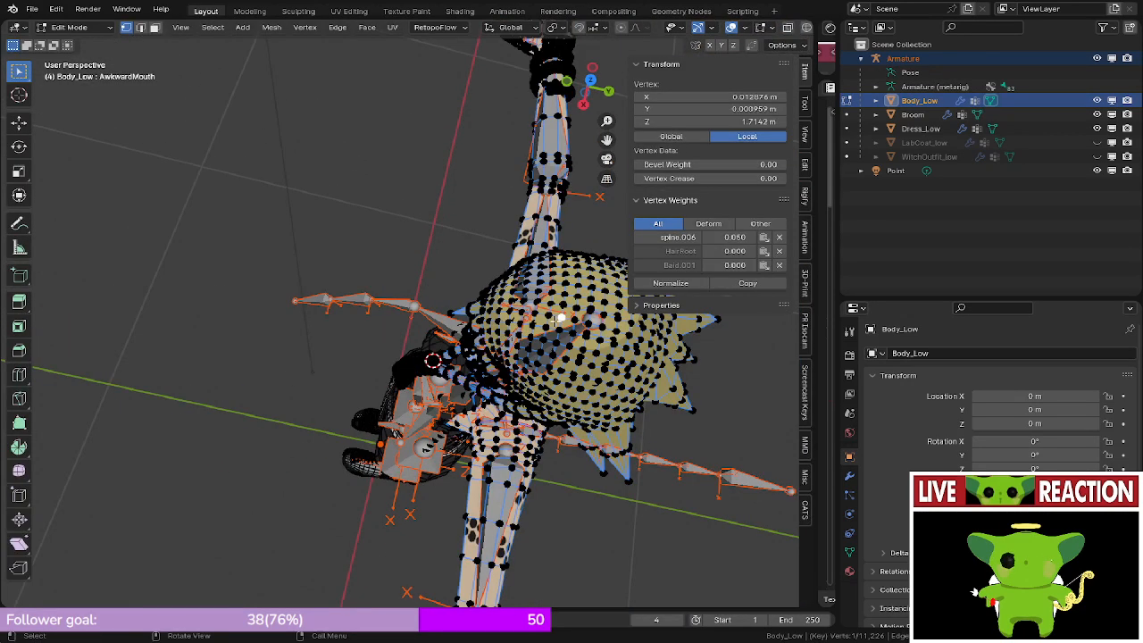
key("a")
key("Tab")
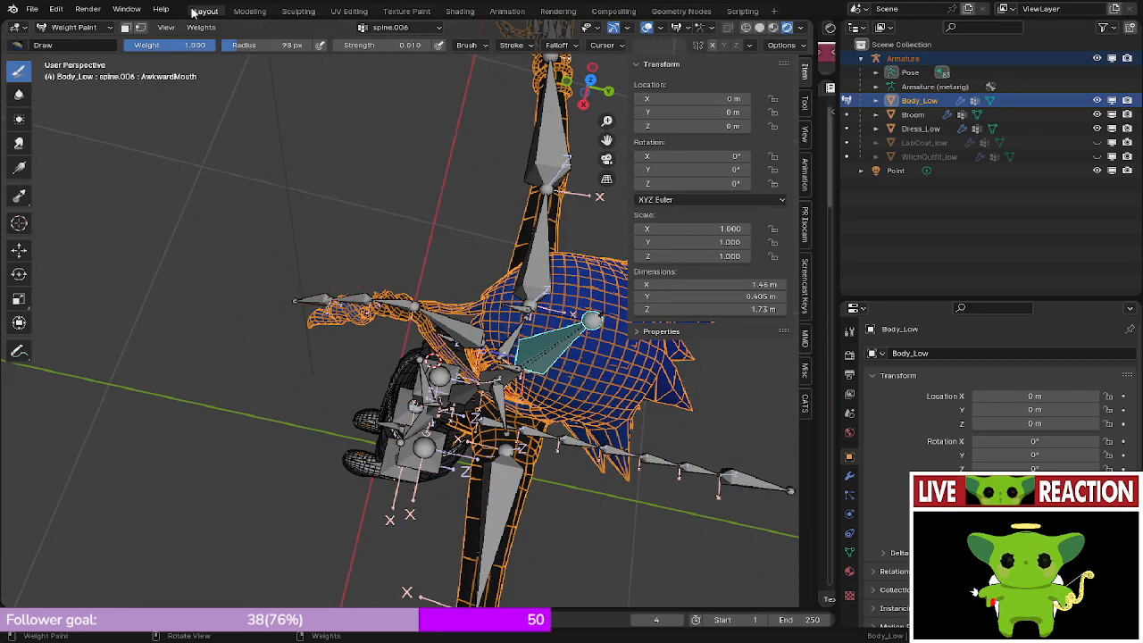
left_click(132, 29)
- Set the brush strength to 1.000 and erase the head bone's weights from the braid down to its tip
mouse_move(268, 285)
middle_mouse_down()
mouse_move(301, 300)
mouse_move(331, 224)
mouse_move(373, 279)
mouse_move(388, 268)
middle_mouse_up()
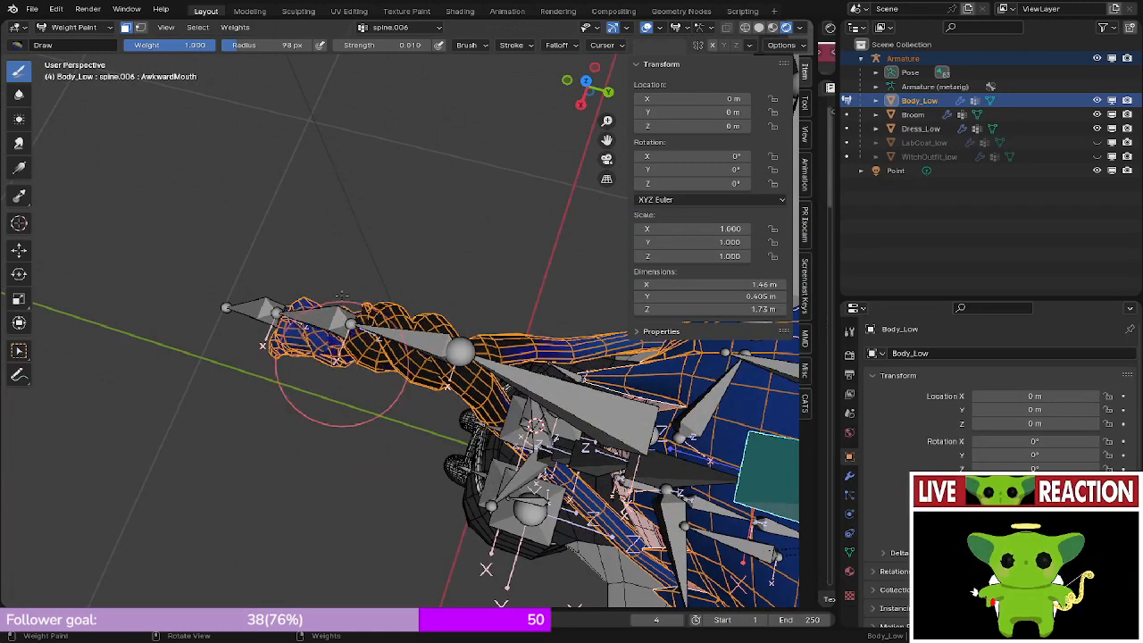
mouse_move(302, 253)
left_mouse_down()
mouse_move(277, 250)
mouse_move(317, 393)
mouse_move(264, 192)
mouse_move(257, 231)
left_mouse_up()
left_click_drag(275, 314, 462, 28)
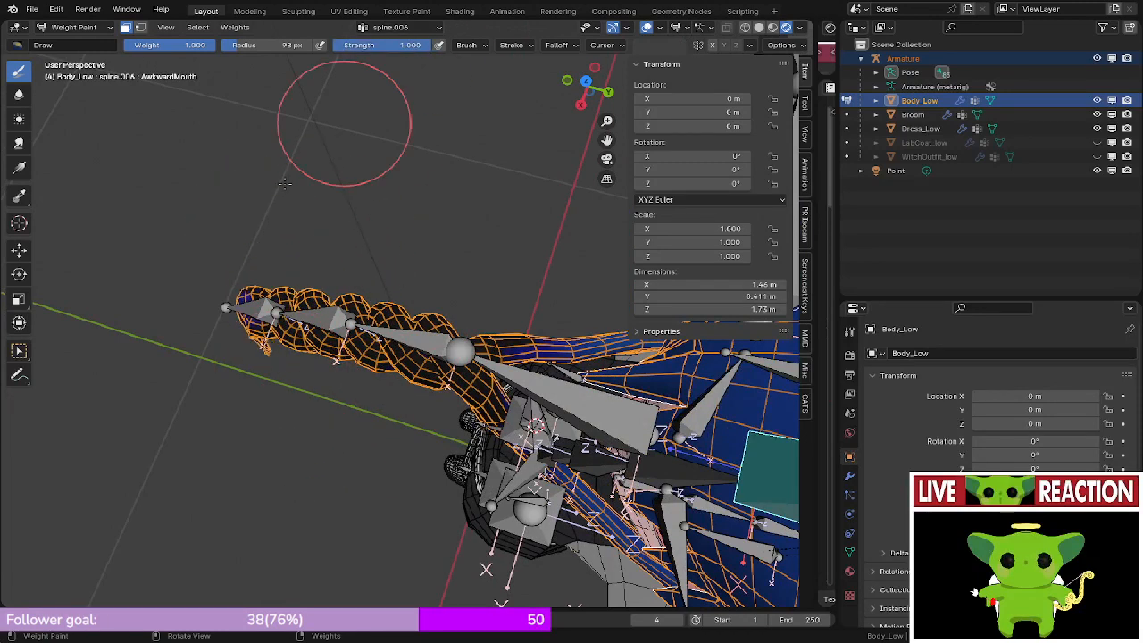
mouse_move(284, 184)
left_mouse_down()
mouse_move(270, 456)
mouse_move(249, 371)
mouse_move(225, 412)
left_mouse_up()
- Erase the head bone's weights from the strands between the braid's bend and the face
mouse_move(354, 313)
middle_mouse_down()
mouse_move(404, 163)
mouse_move(460, 191)
middle_mouse_up()
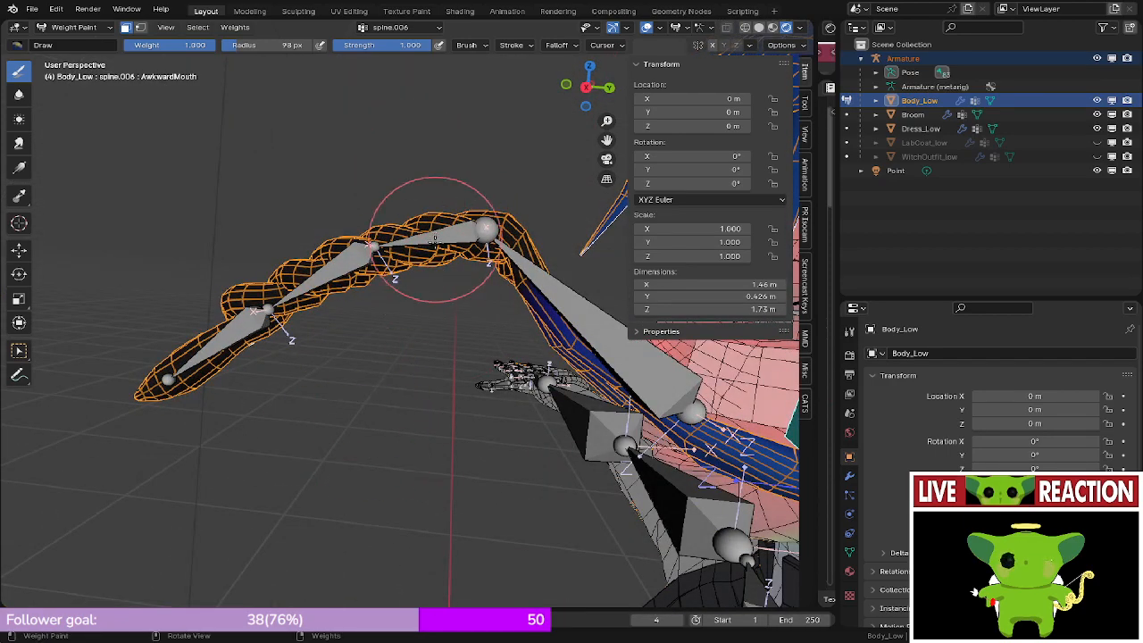
middle_click_drag(434, 239, 385, 404)
mouse_move(500, 380)
middle_mouse_down()
mouse_move(449, 386)
mouse_move(437, 350)
middle_mouse_up()
scroll(386, 284, "up", 2)
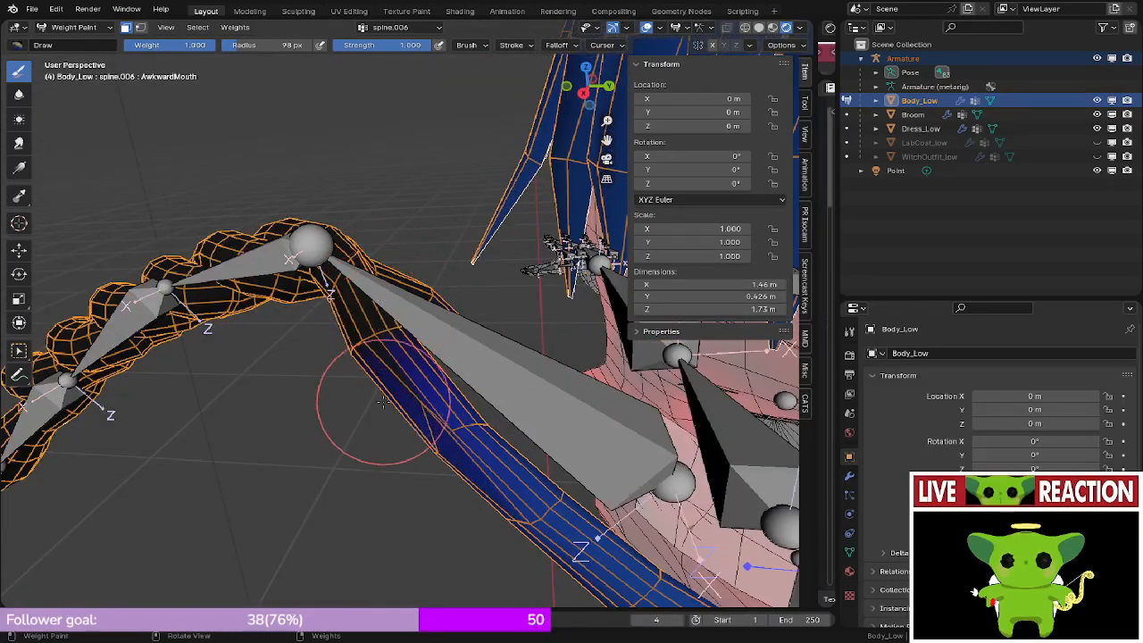
scroll(456, 464, "down", 3)
middle_click_drag(456, 464, 389, 326)
scroll(458, 386, "up", 3)
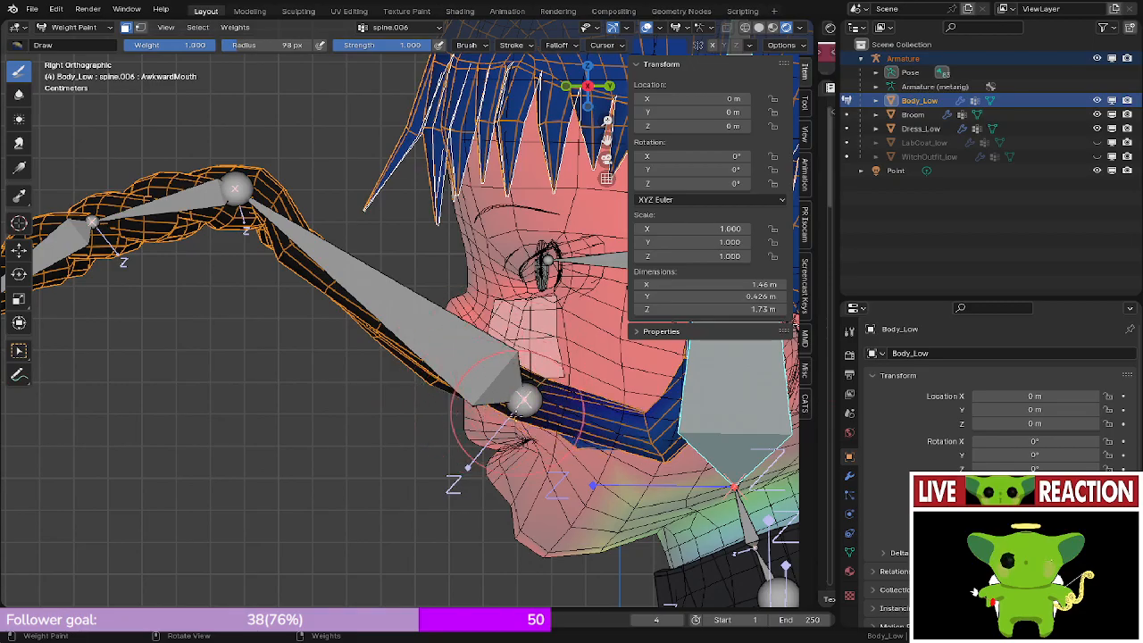
- Erase the head bone's weights from the strand along the jaw, using the right side view and wireframe shading
middle_click_drag(527, 397, 447, 447)
key("KP_3")
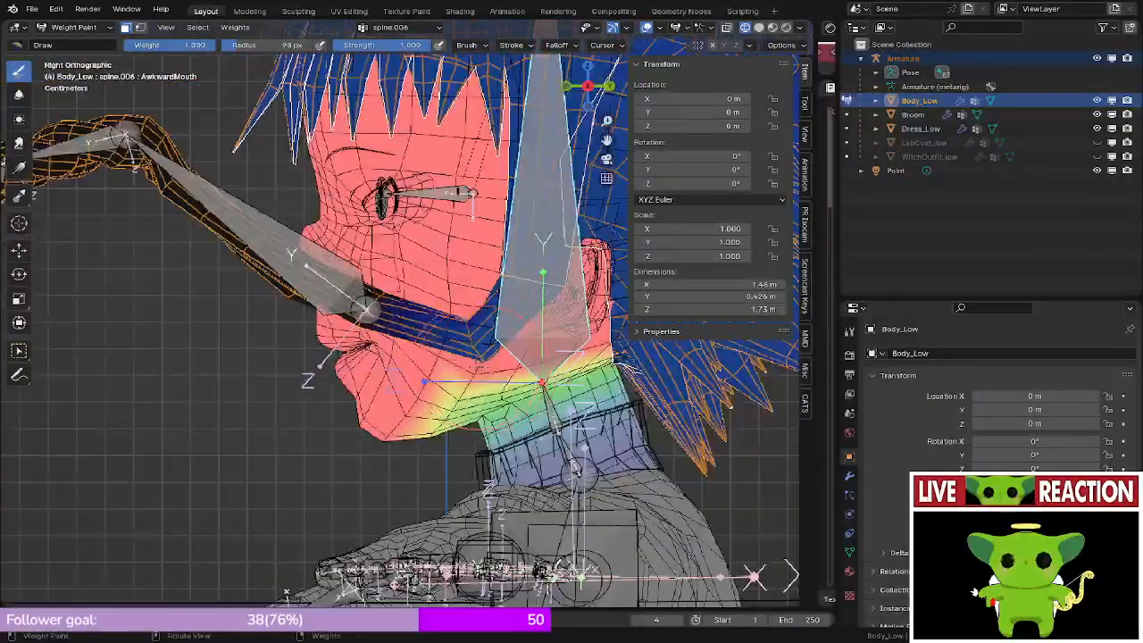
middle_click_drag(464, 375, 377, 383, "shift")
scroll(352, 355, "up", 1)
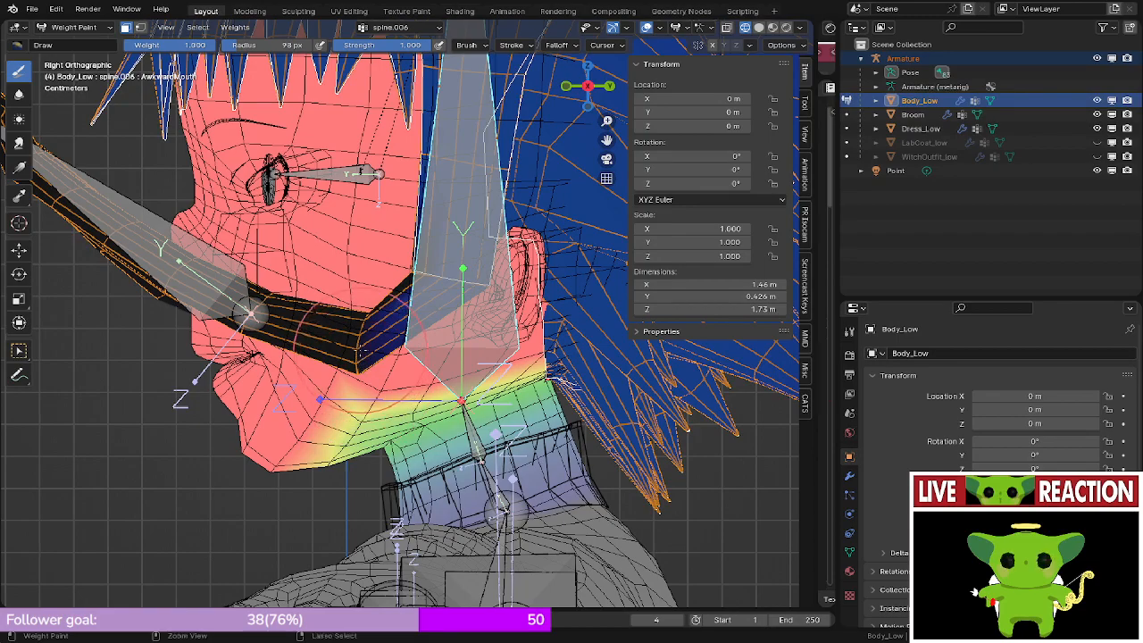
mouse_move(397, 353)
middle_mouse_down()
mouse_move(446, 374)
mouse_move(398, 325)
mouse_move(416, 345)
middle_mouse_up()
key("KP_3")
key("z")
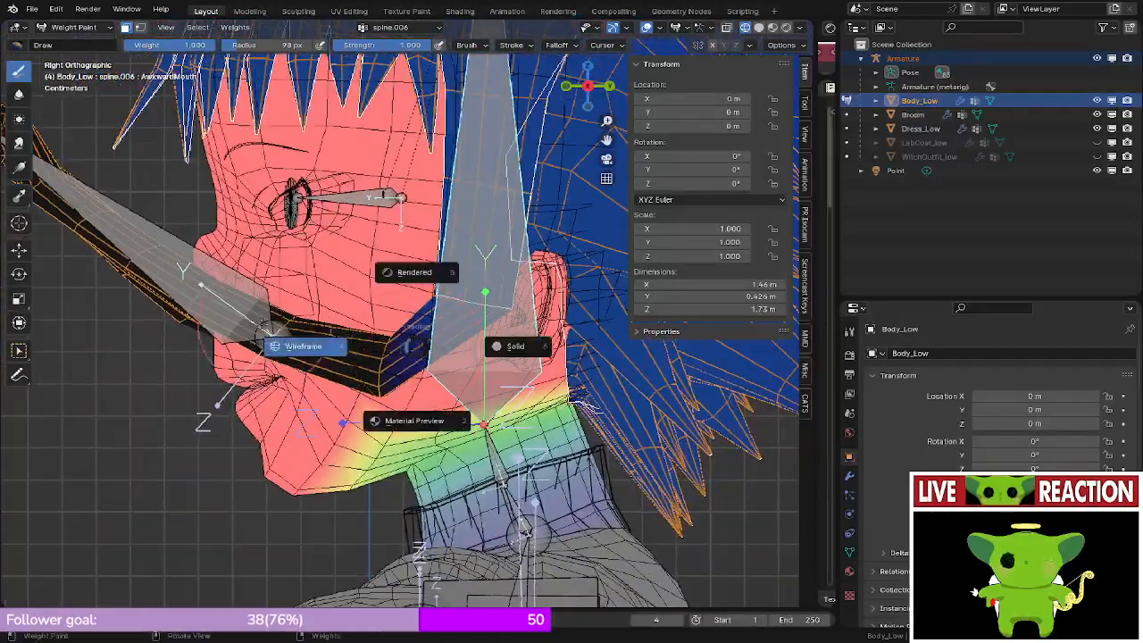
left_click(301, 341)
- Set the brush strength to 0.010 and gradually add head bone weight to the strand along the jaw
scroll(280, 324, "up", 1)
middle_click_drag(205, 328, 353, 304)
mouse_move(465, 312)
middle_mouse_down()
mouse_move(495, 288)
mouse_move(501, 207)
mouse_move(509, 312)
mouse_move(461, 318)
middle_mouse_up()
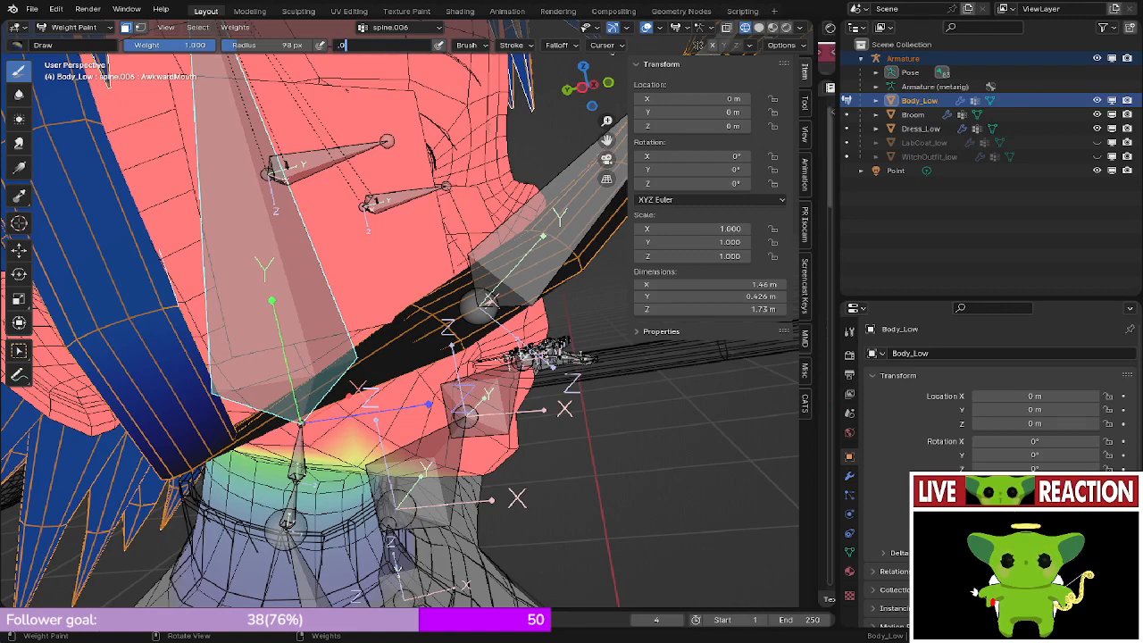
middle_click_drag(508, 230, 493, 259)
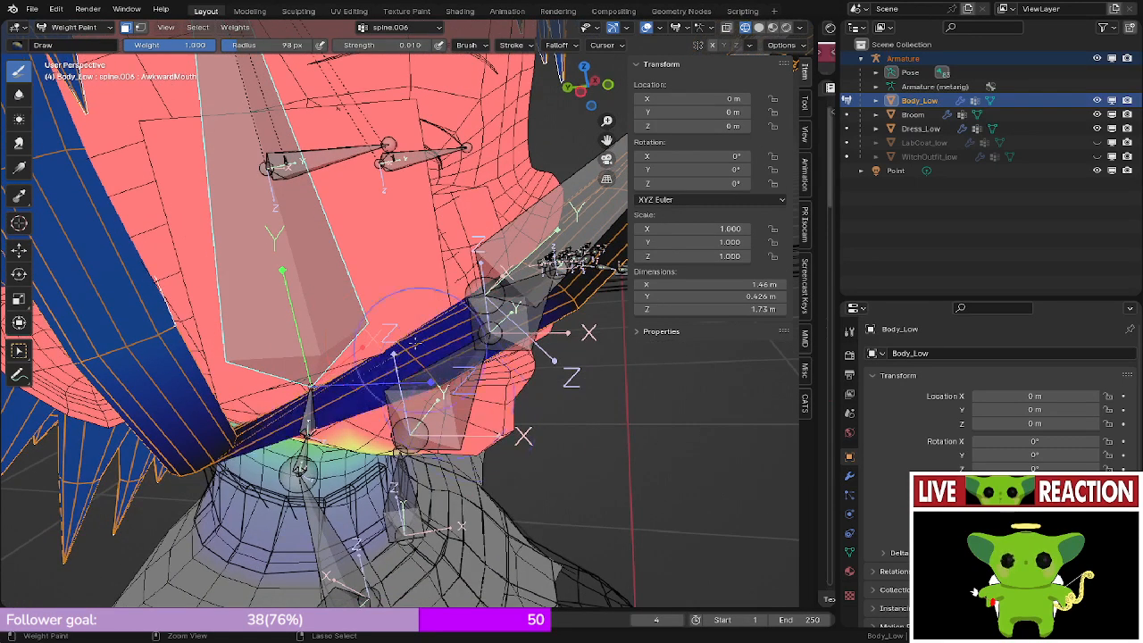
middle_click_drag(412, 363, 372, 330)
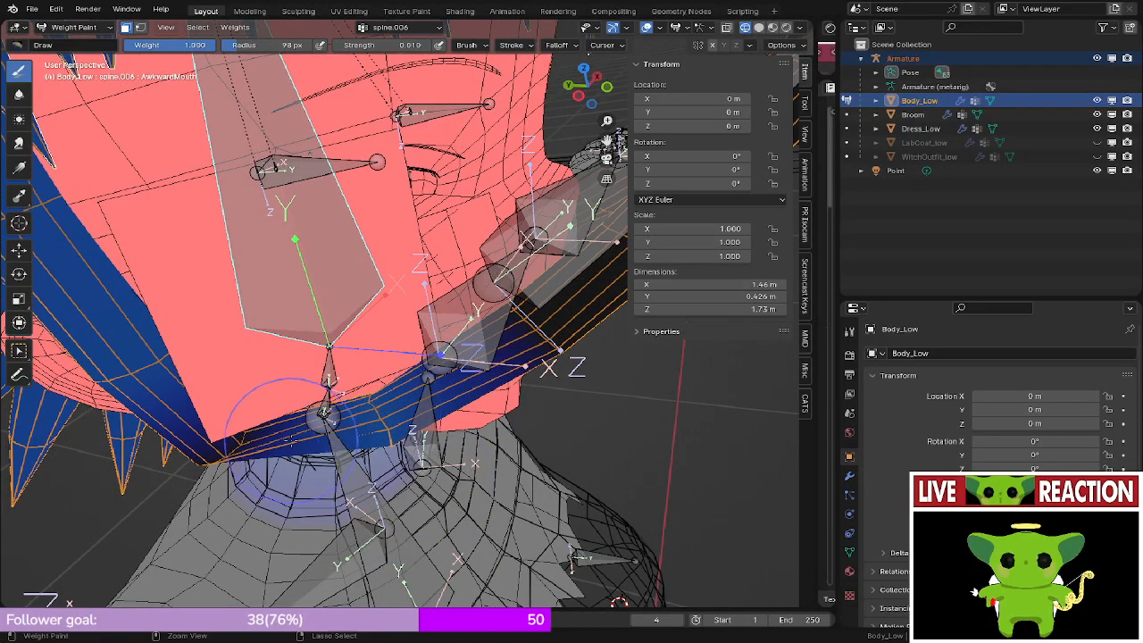
middle_click_drag(238, 444, 378, 295)
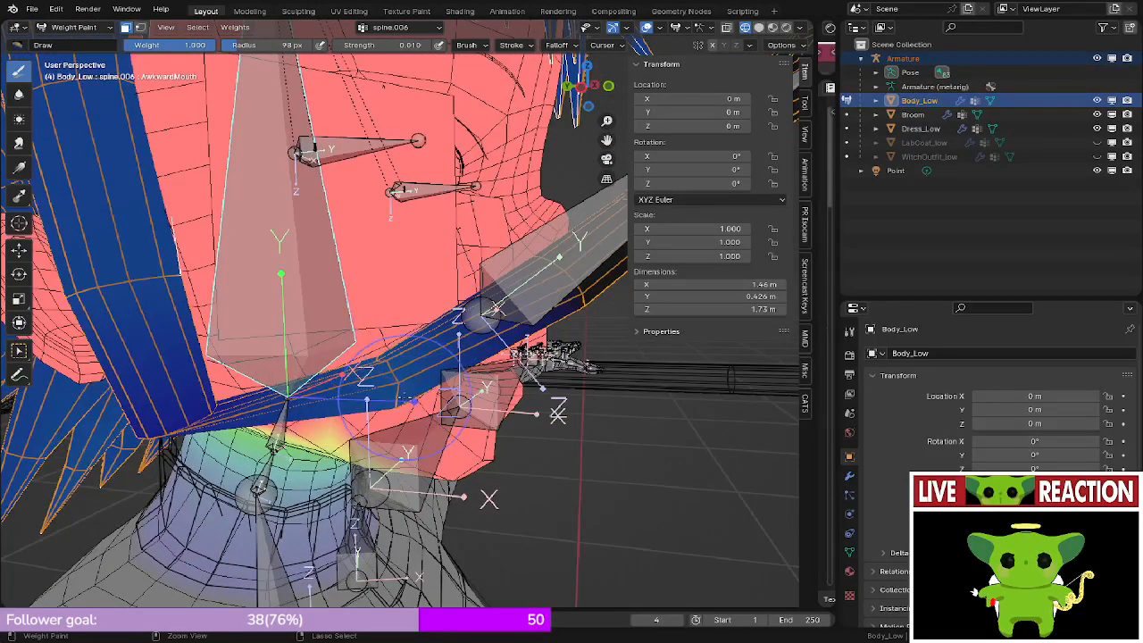
left_click_drag(381, 344, 400, 490)
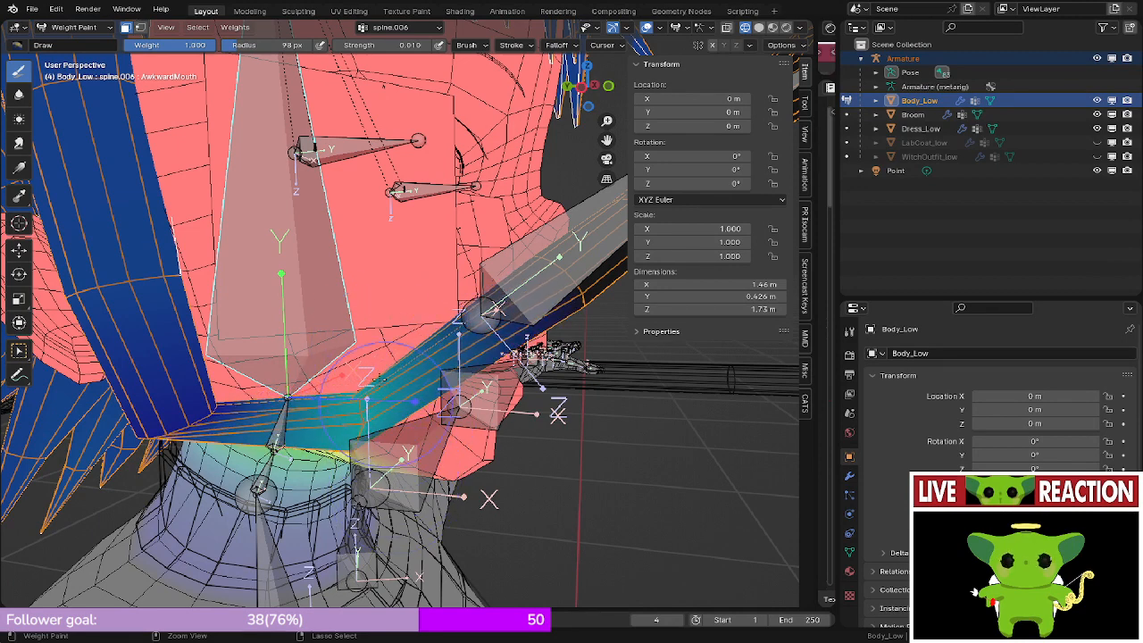
- Raise the brush strength to 0.100 and add more head bone weight to the strand's corner at the jaw
middle_click_drag(359, 116, 410, 55)
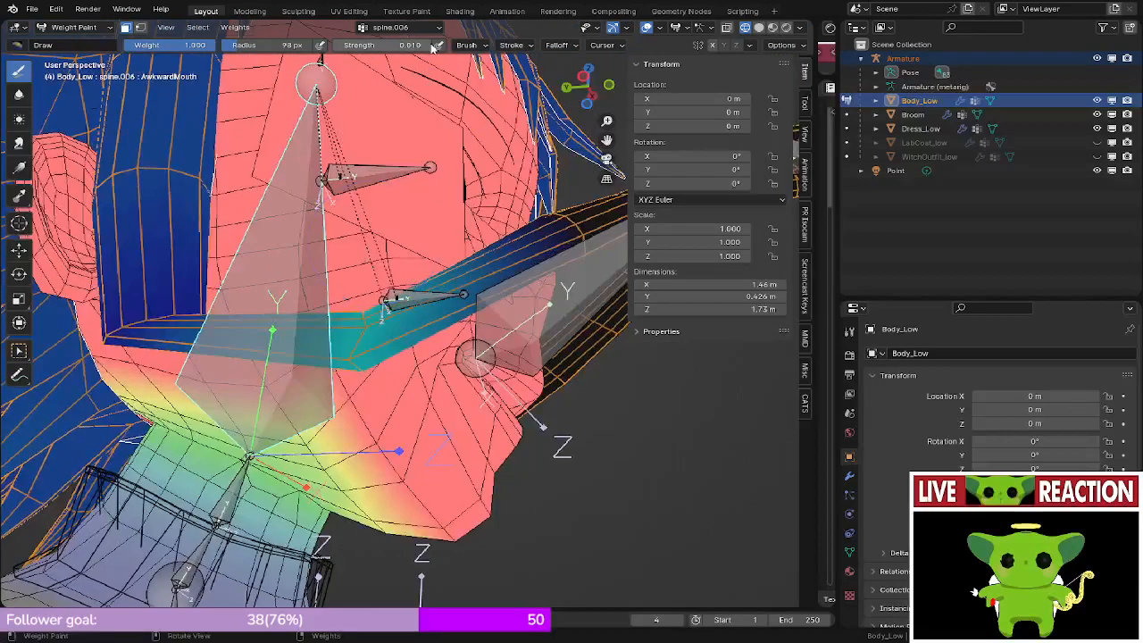
left_click(432, 44)
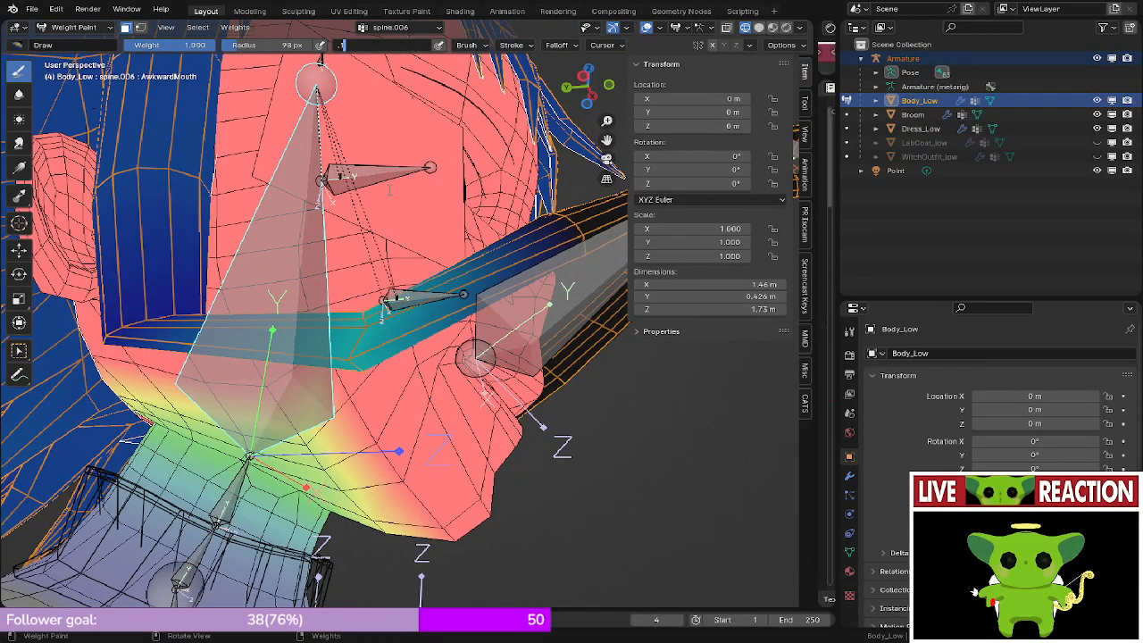
key("Return")
left_click_drag(403, 290, 308, 412, "ctrl")
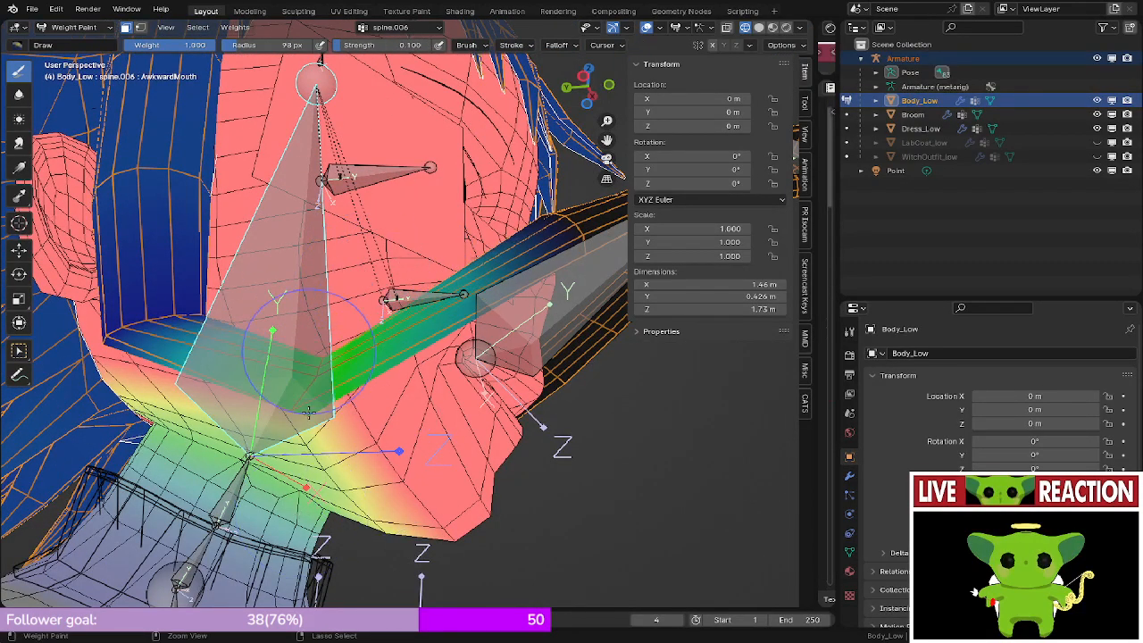
- Undo the recent head bone weight strokes on the strand along the jaw
middle_click_drag(308, 413, 357, 547)
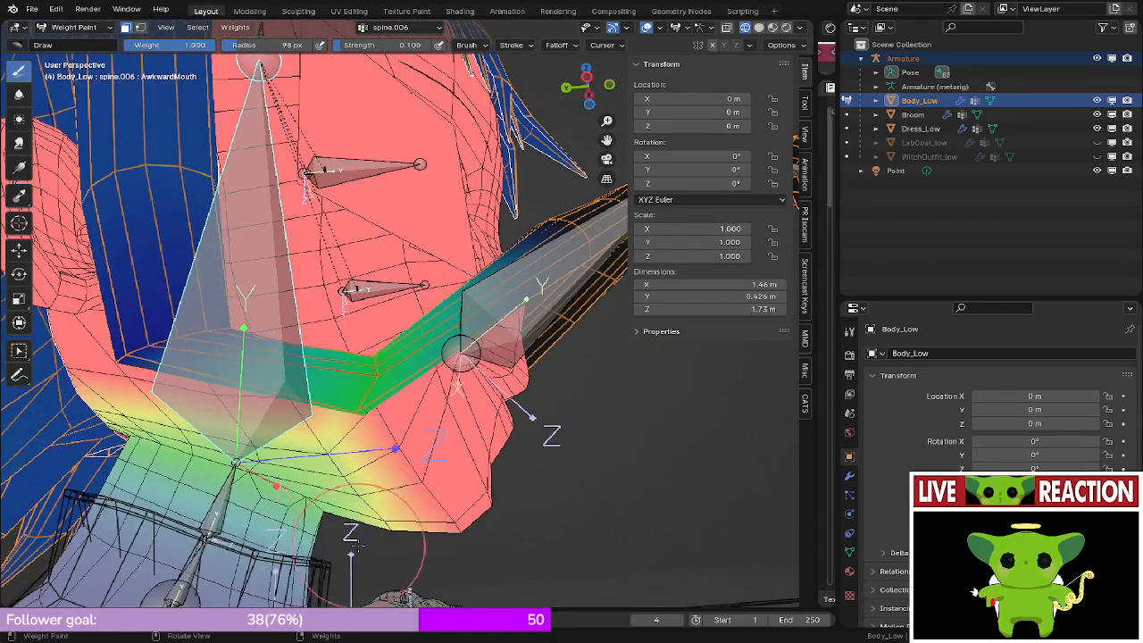
key("ctrl+z")
key("ctrl+z")
key("ctrl+z")
key("ctrl+z")
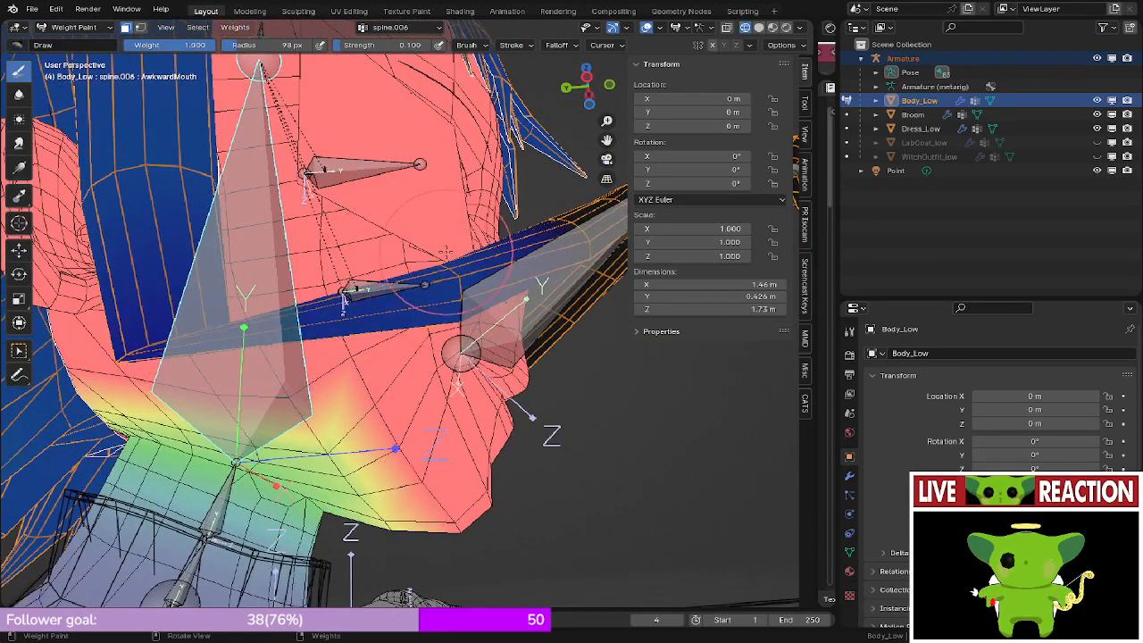
key("ctrl+z")
- Repaint the head bone's weight on the strand below the jaw at 0.100 strength, checking it from both sides
middle_click_drag(464, 257, 431, 263)
scroll(431, 262, "down", 4)
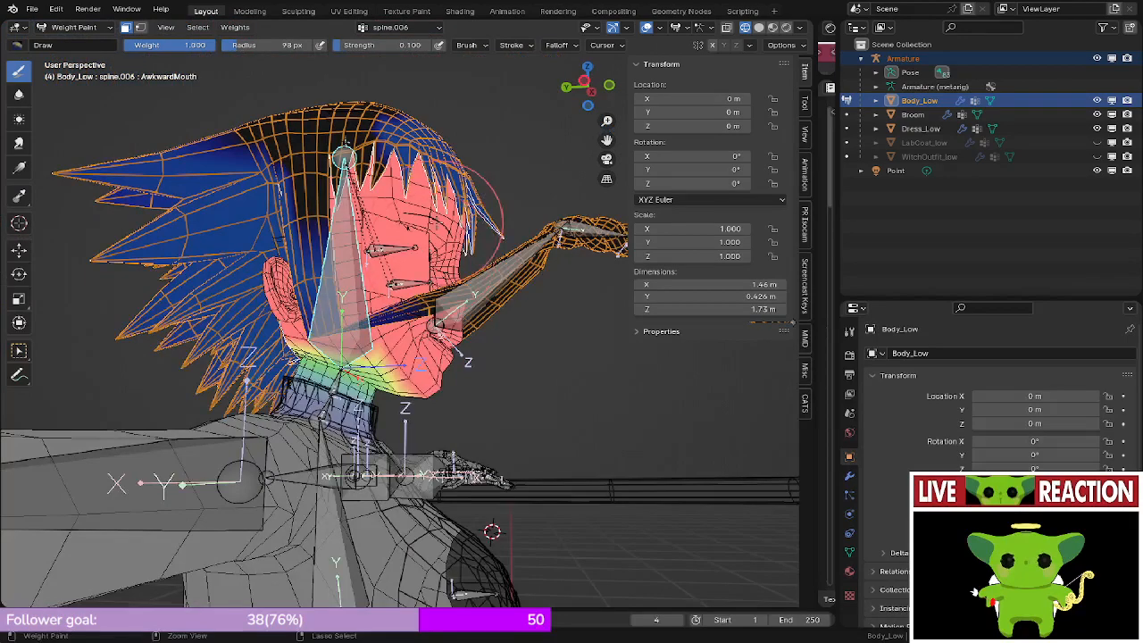
middle_click_drag(459, 210, 466, 308)
scroll(466, 308, "up", 2)
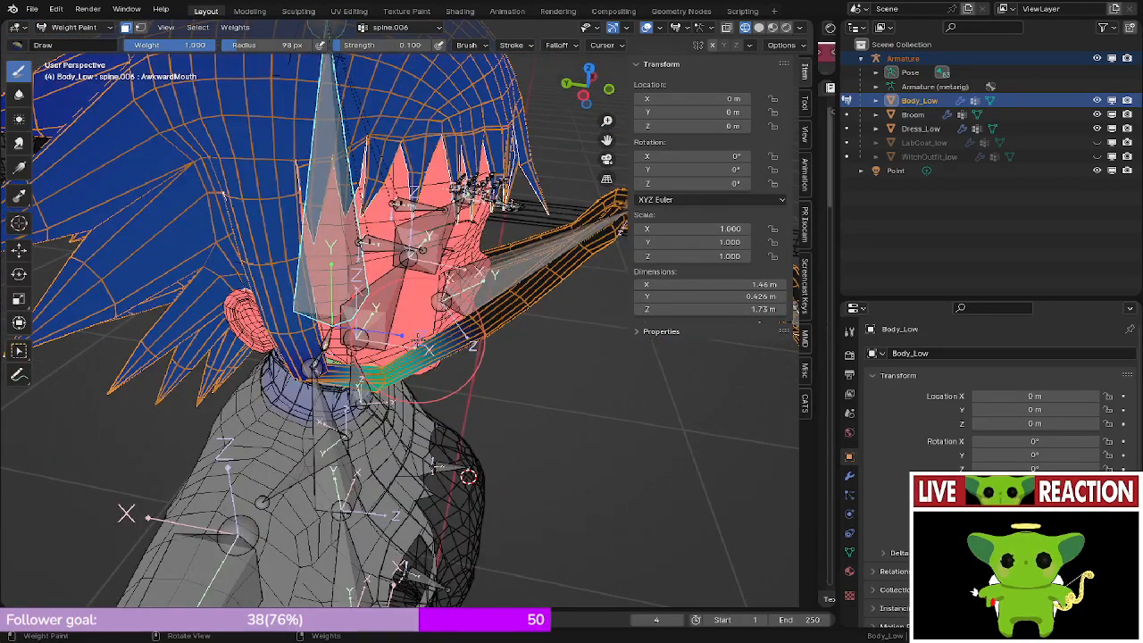
scroll(421, 340, "up", 3)
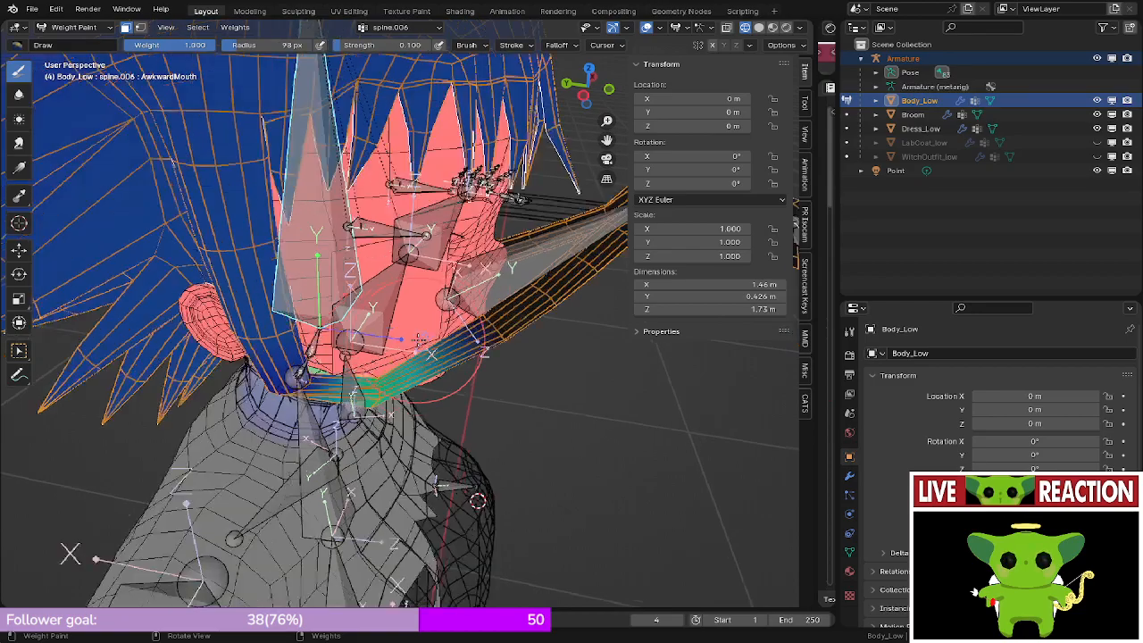
scroll(423, 340, "down", 5)
middle_click_drag(422, 340, 454, 289)
scroll(430, 338, "up", 2)
scroll(418, 336, "up", 3)
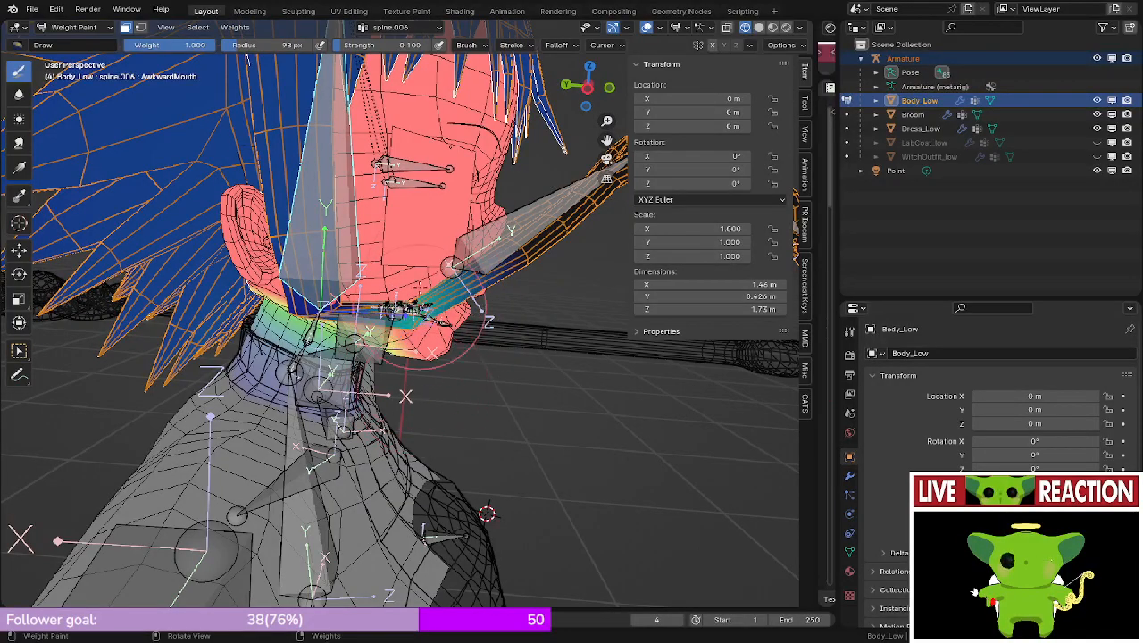
middle_click_drag(455, 268, 45, 419)
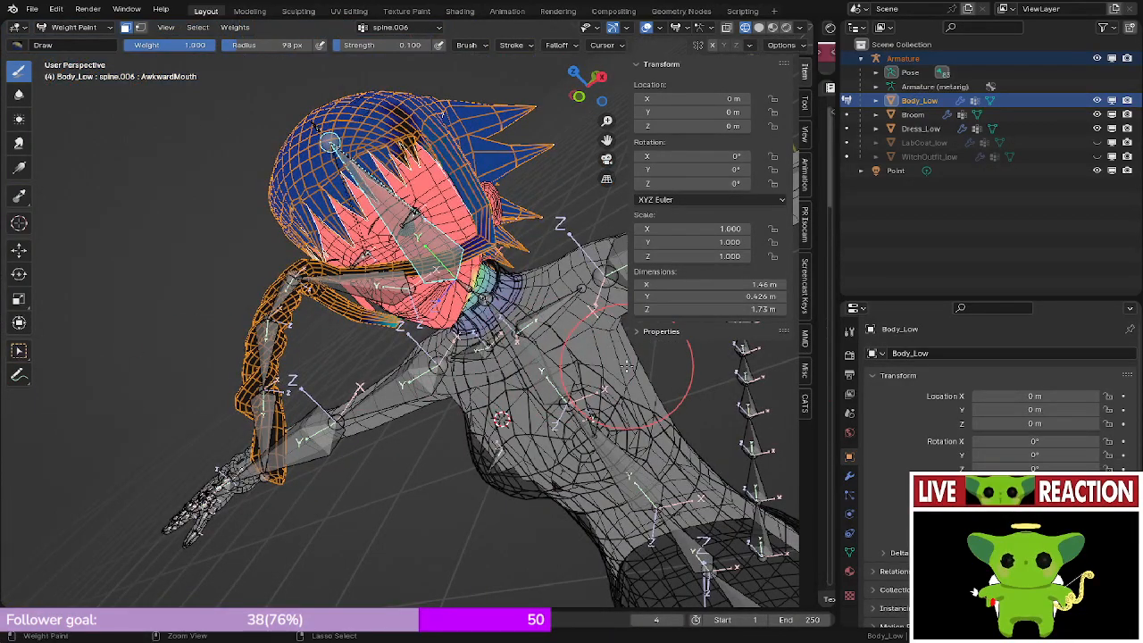
- Set the weight brush's falloff curve to the smooth preset
mouse_move(544, 327)
middle_mouse_down()
mouse_move(593, 339)
mouse_move(482, 348)
middle_mouse_up()
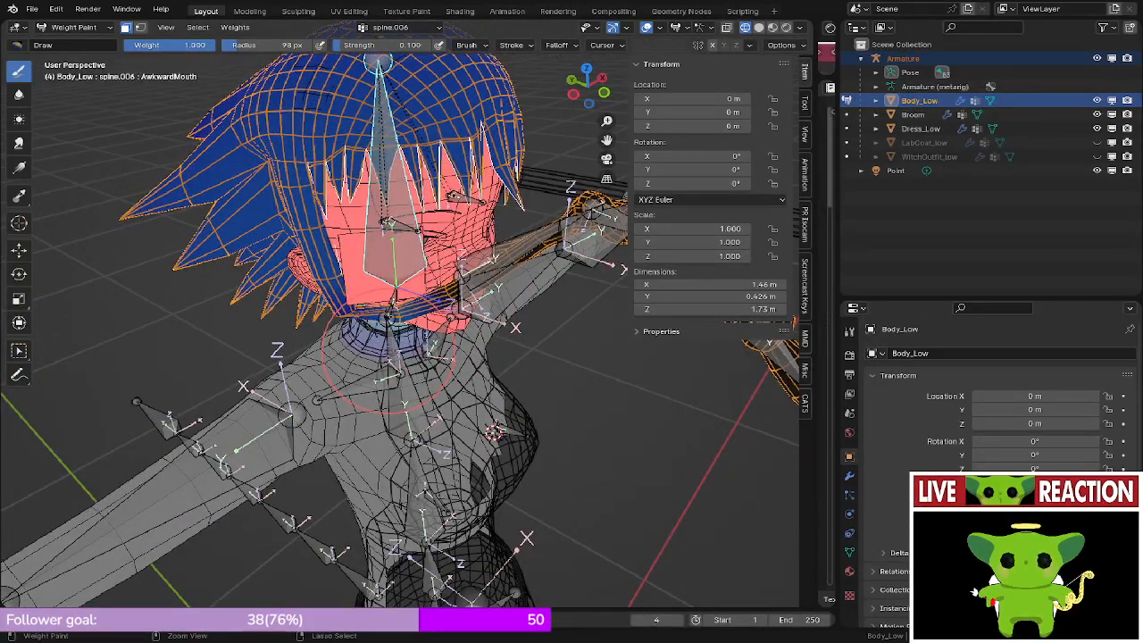
middle_click_drag(390, 362, 435, 382)
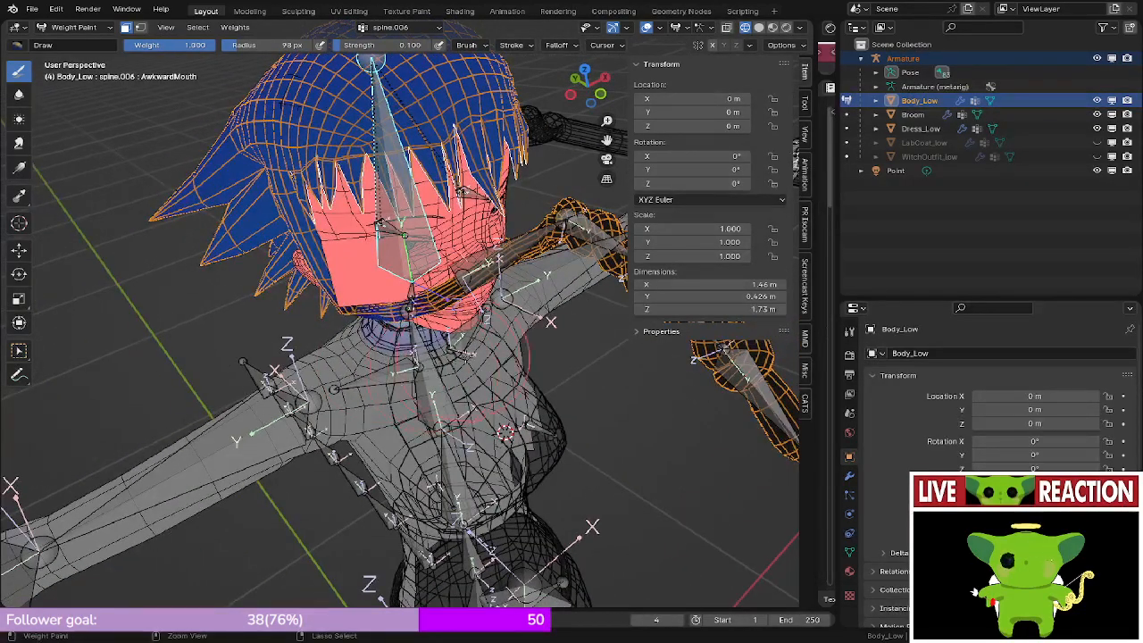
mouse_move(505, 433)
middle_mouse_down()
mouse_move(495, 477)
mouse_move(620, 295)
mouse_move(687, 305)
mouse_move(616, 311)
mouse_move(536, 290)
mouse_move(428, 332)
mouse_move(335, 308)
mouse_move(357, 375)
middle_mouse_up()
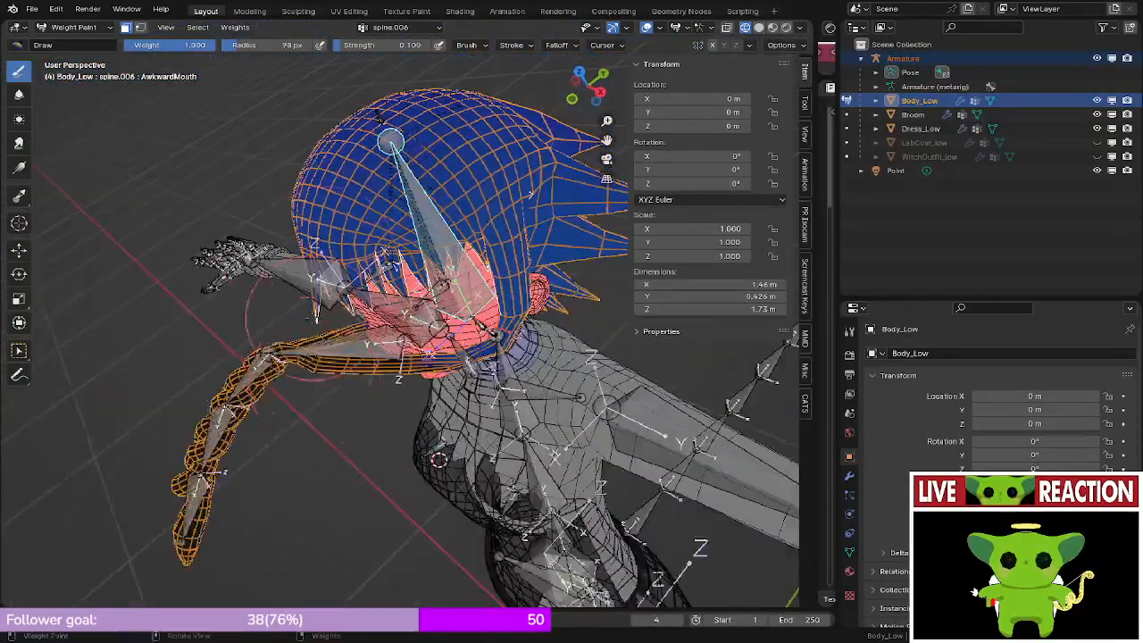
left_click(471, 45)
mouse_move(558, 47)
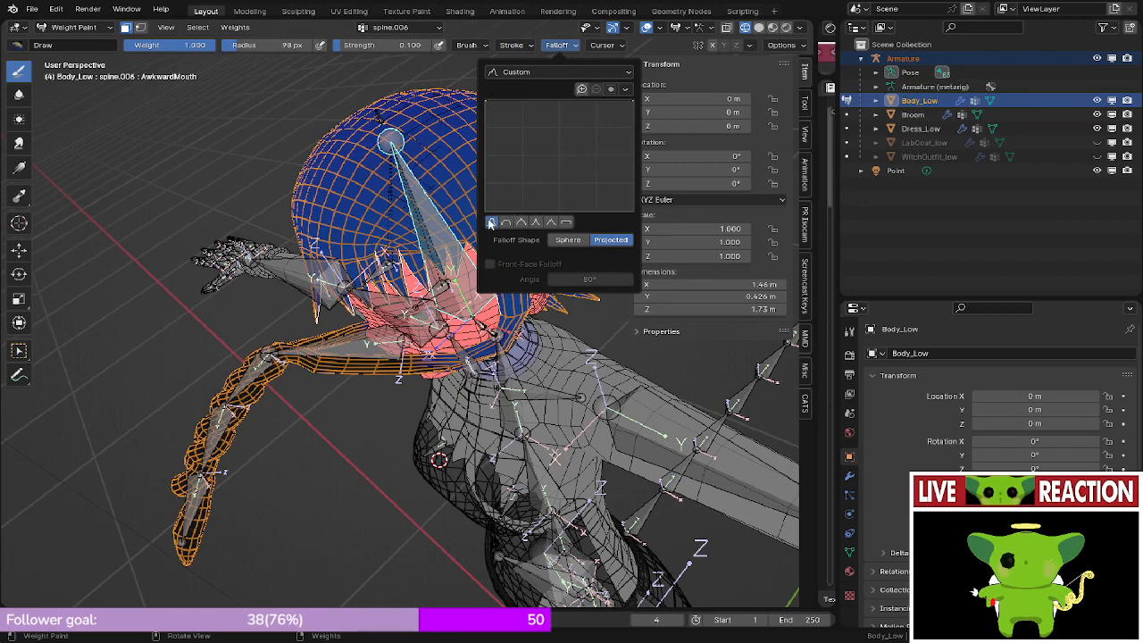
left_click(489, 223)
- Paint more head bone weight onto the strand where it bends at the jaw, using 0.100 strength
middle_click_drag(299, 429, 321, 294)
scroll(299, 415, "up", 4)
scroll(321, 292, "up", 1)
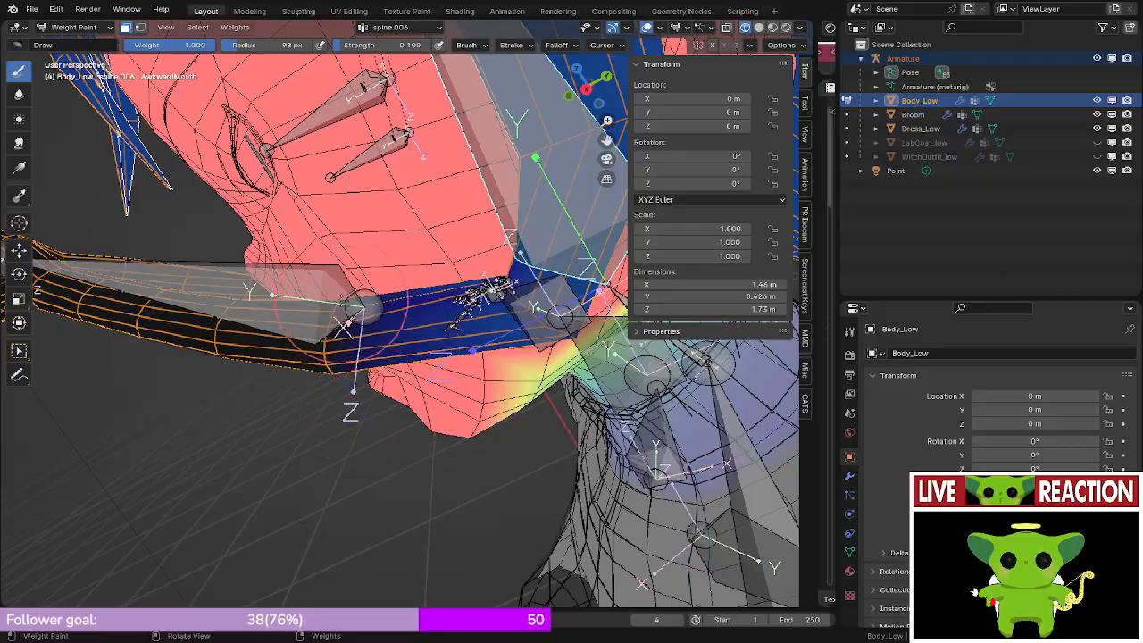
scroll(356, 347, "down", 6)
middle_click_drag(357, 349, 491, 357)
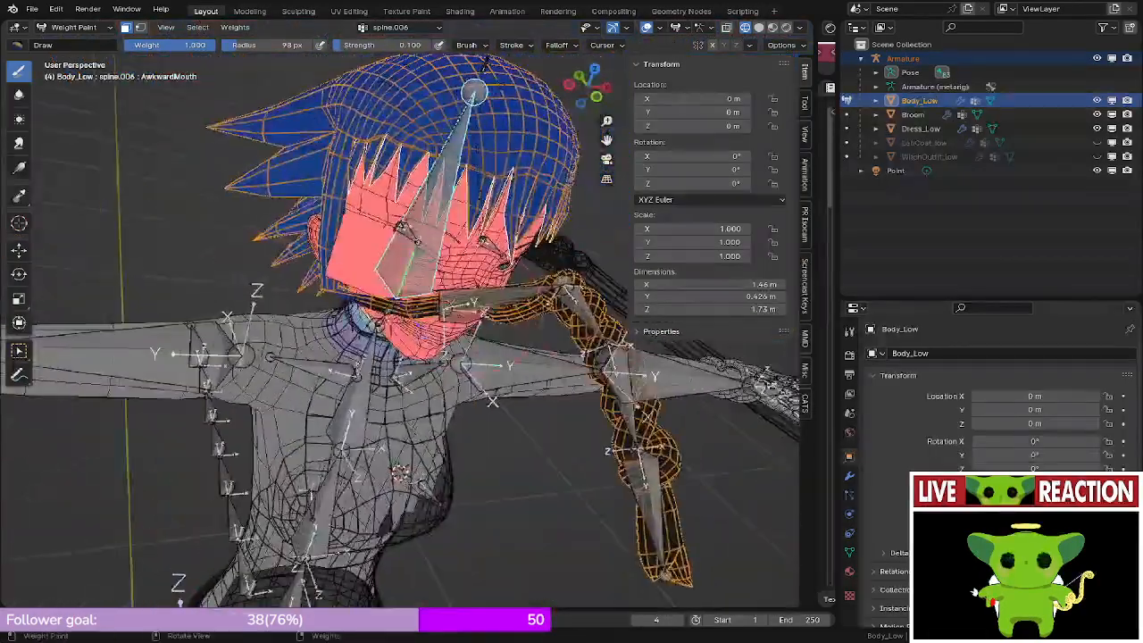
middle_click_drag(400, 471, 484, 472)
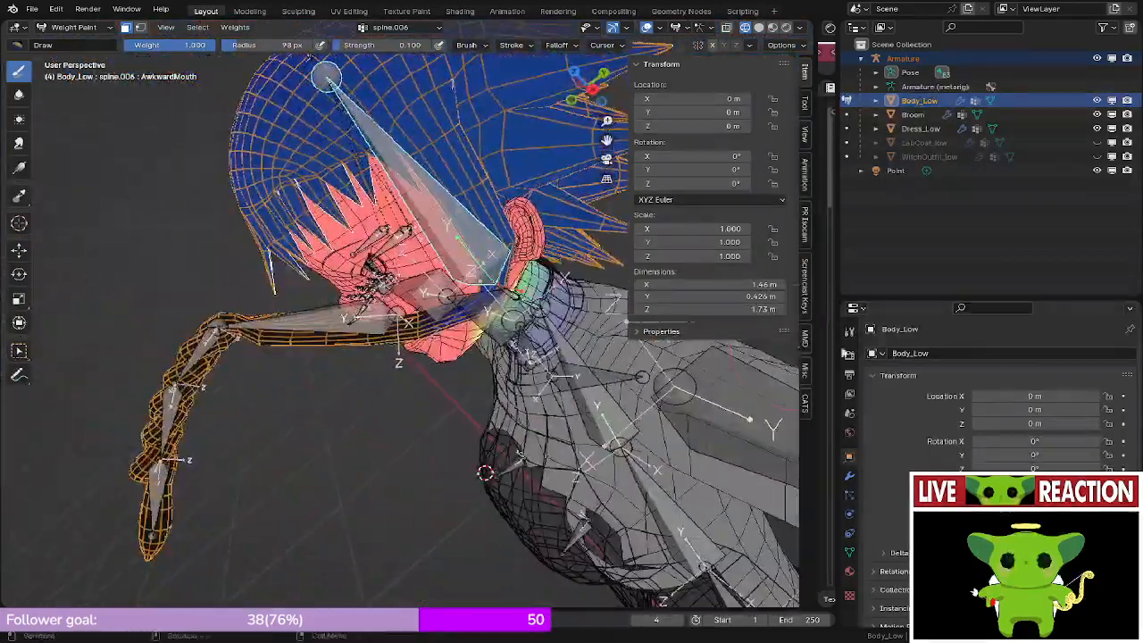
key("KP_3")
key("ctrl+KP_3")
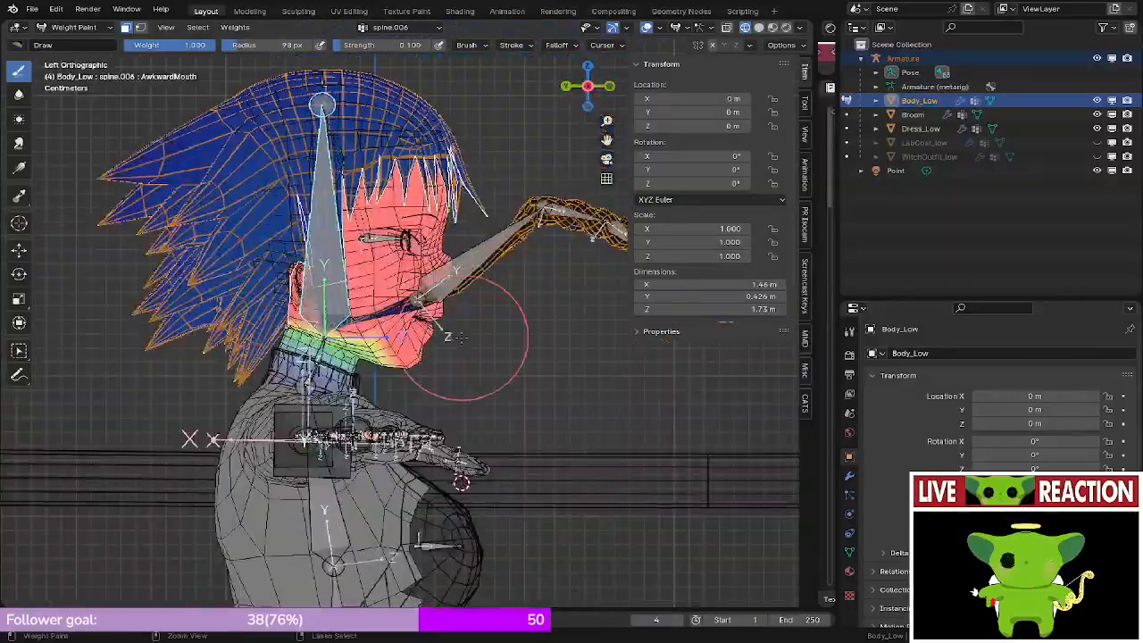
scroll(469, 325, "up", 4)
mouse_move(469, 325)
middle_mouse_down()
mouse_move(480, 353)
mouse_move(423, 417)
mouse_move(482, 411)
middle_mouse_up()
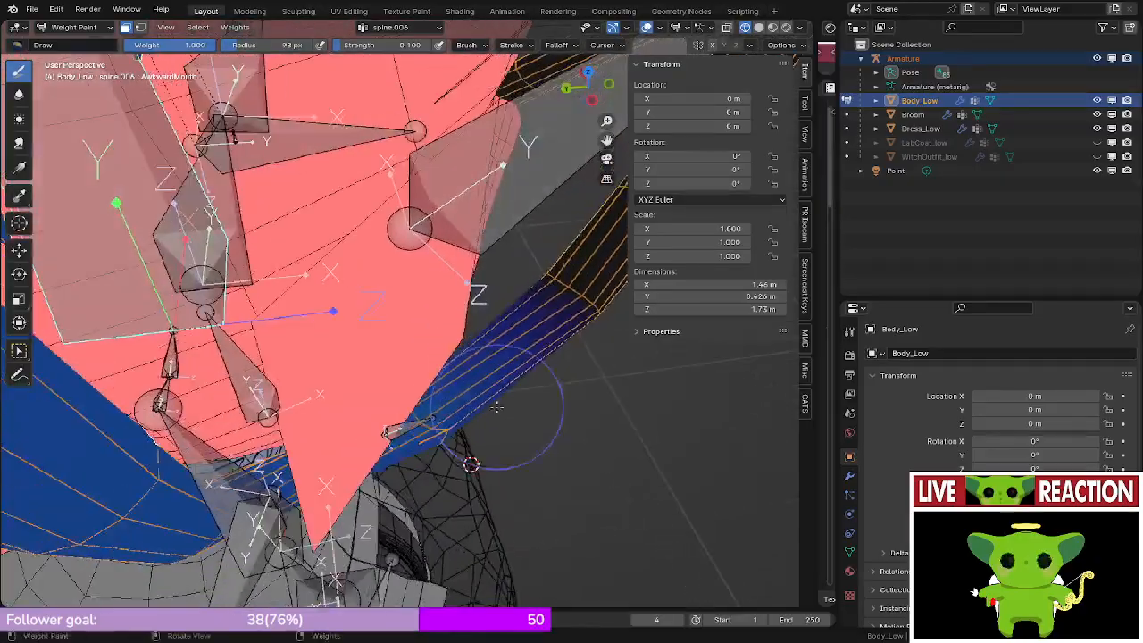
middle_click_drag(470, 464, 397, 371)
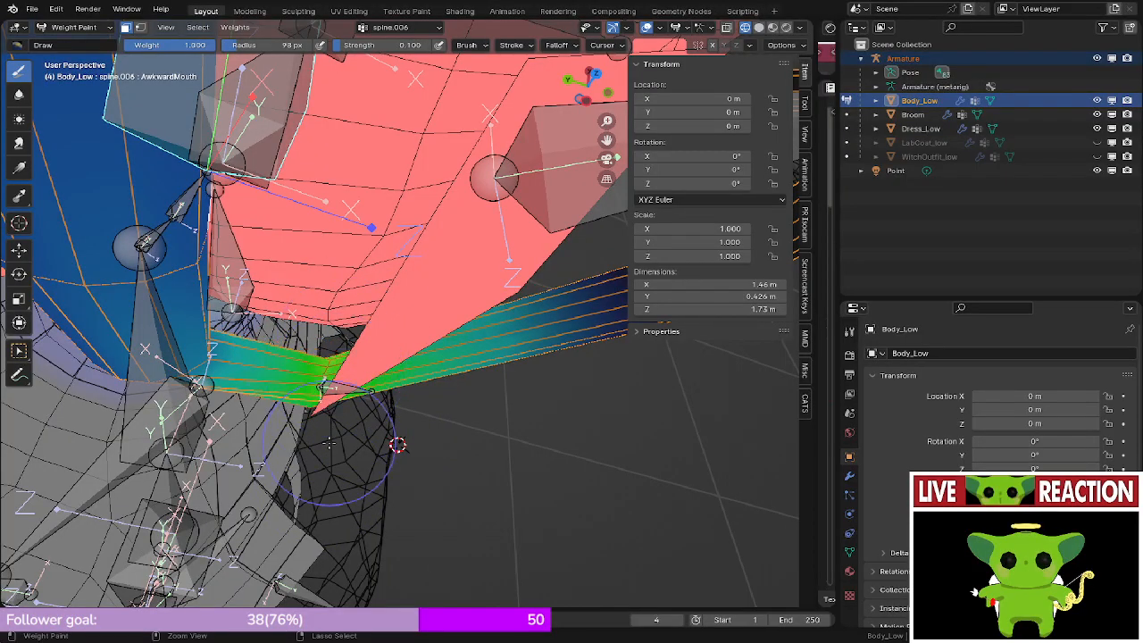
middle_click_drag(328, 441, 408, 426)
middle_click_drag(391, 479, 440, 461)
- Undo the last head bone stroke and try blurring the head weight along the strand below the jaw
key("KP_3")
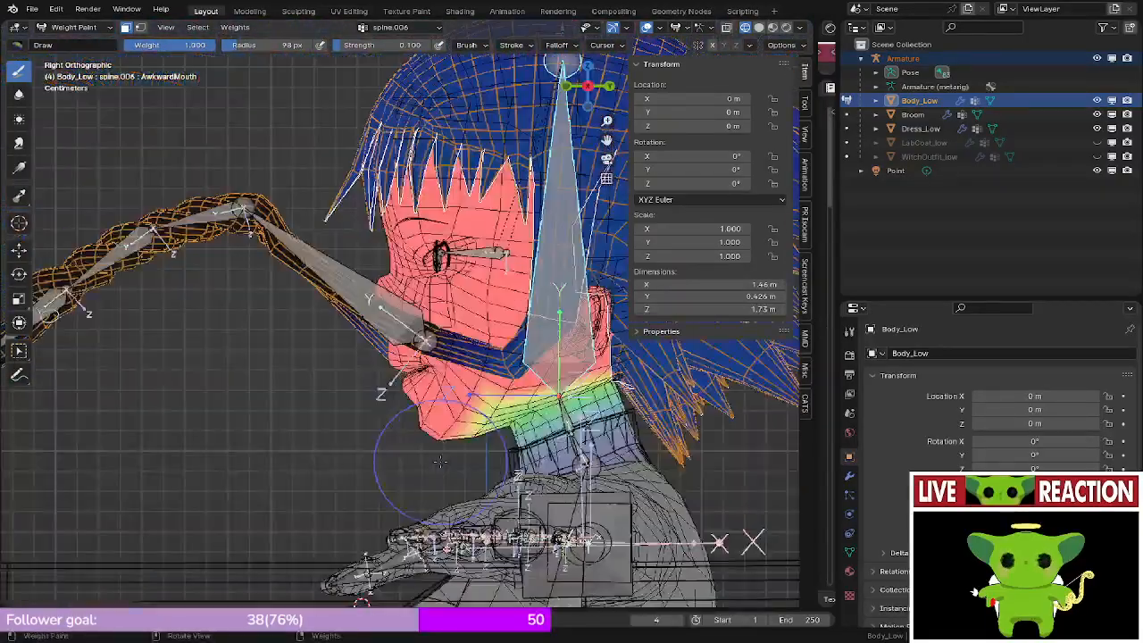
scroll(439, 460, "up", 3)
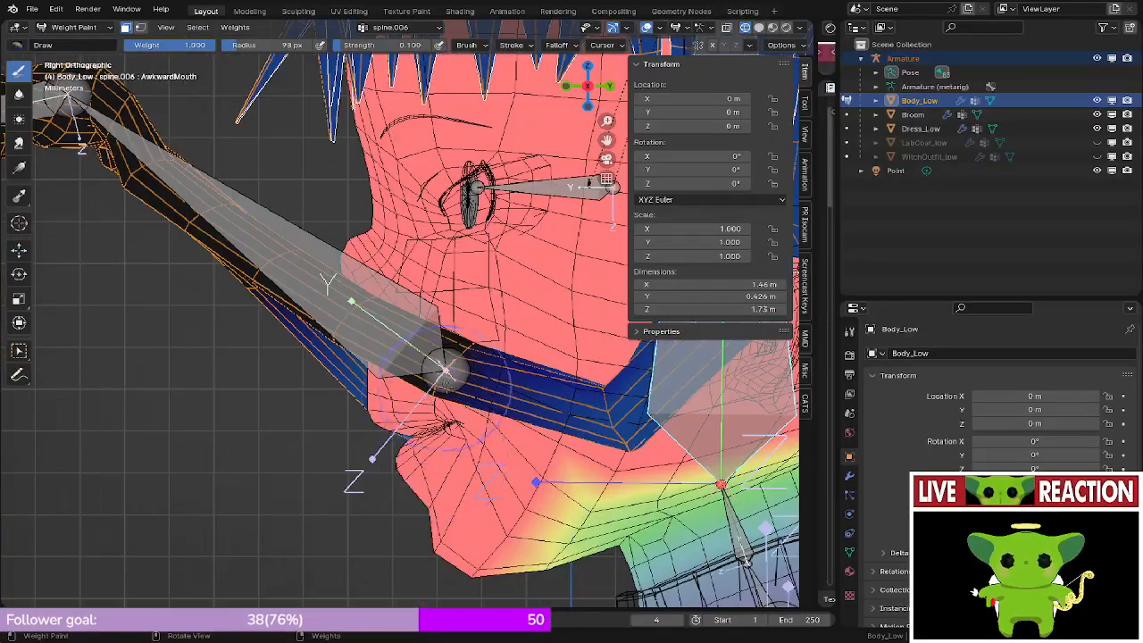
middle_click_drag(486, 317, 567, 301)
middle_click_drag(487, 364, 492, 416)
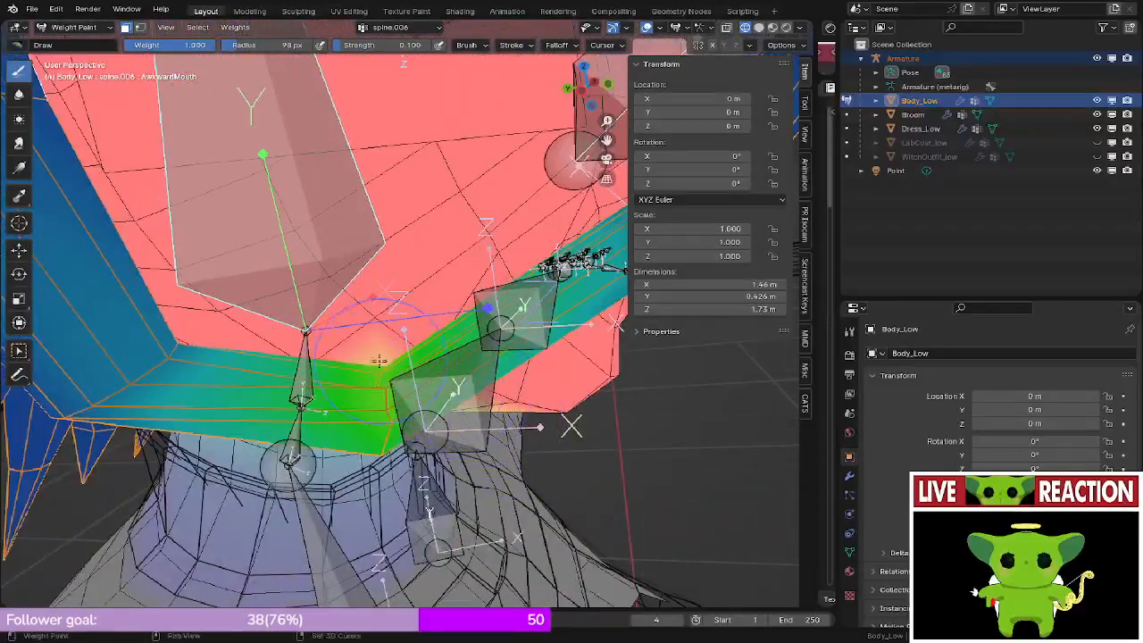
key("ctrl+z")
left_click_drag(421, 515, 422, 523, "shift")
left_click_drag(394, 428, 410, 514, "shift")
left_click_drag(395, 428, 412, 509, "shift")
mouse_move(412, 491)
middle_mouse_down()
mouse_move(424, 571)
mouse_move(368, 404)
middle_mouse_up()
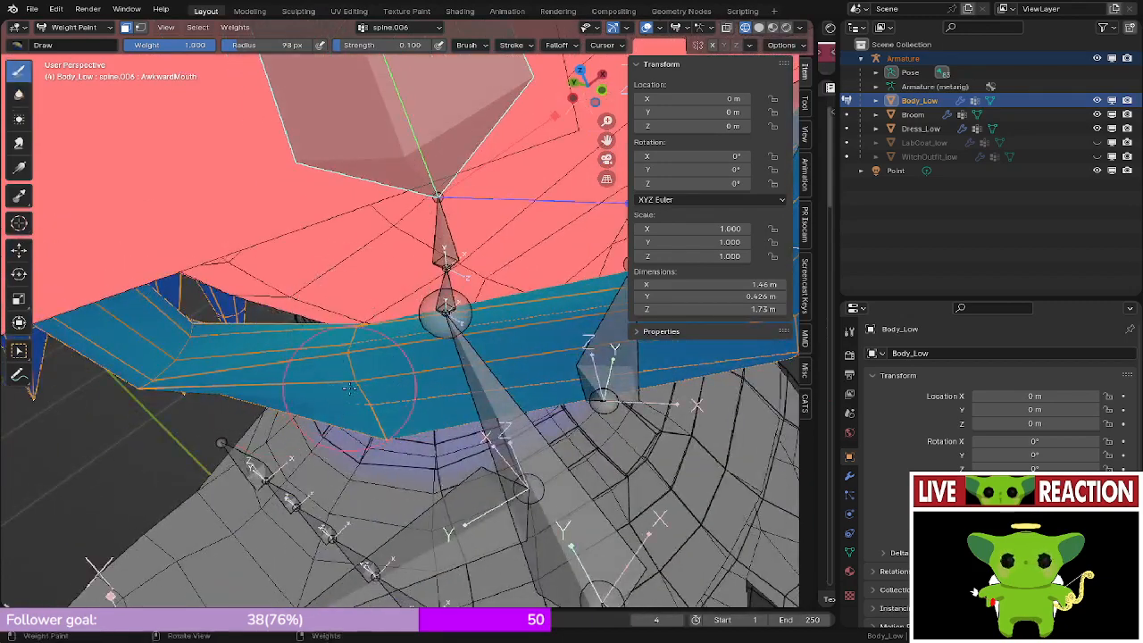
middle_click_drag(368, 306, 405, 382)
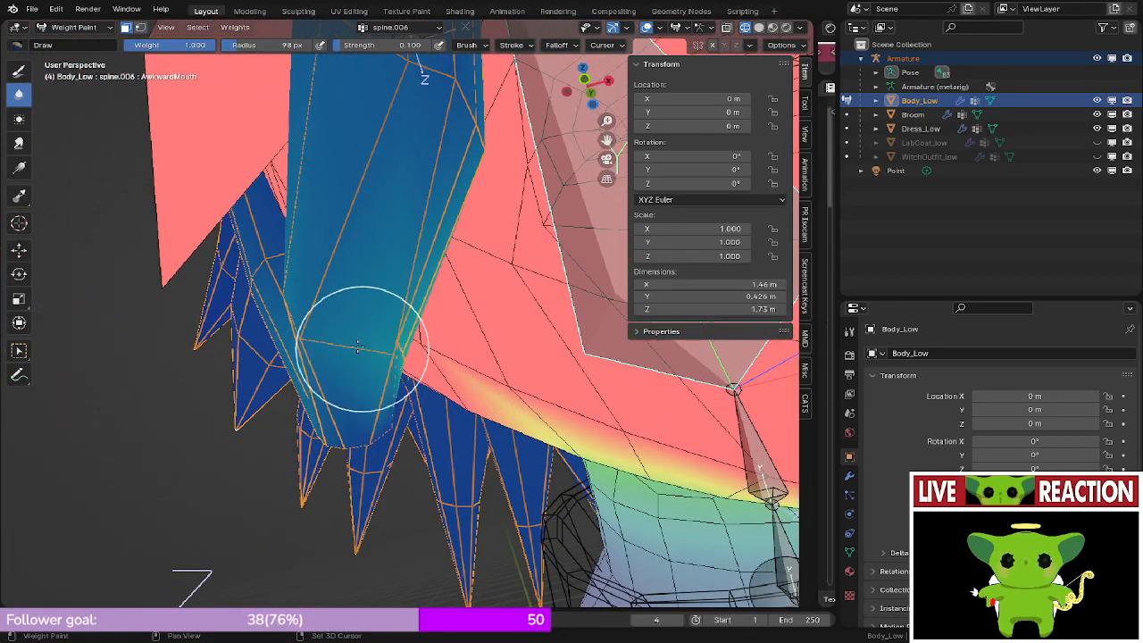
middle_click_drag(297, 306, 357, 325)
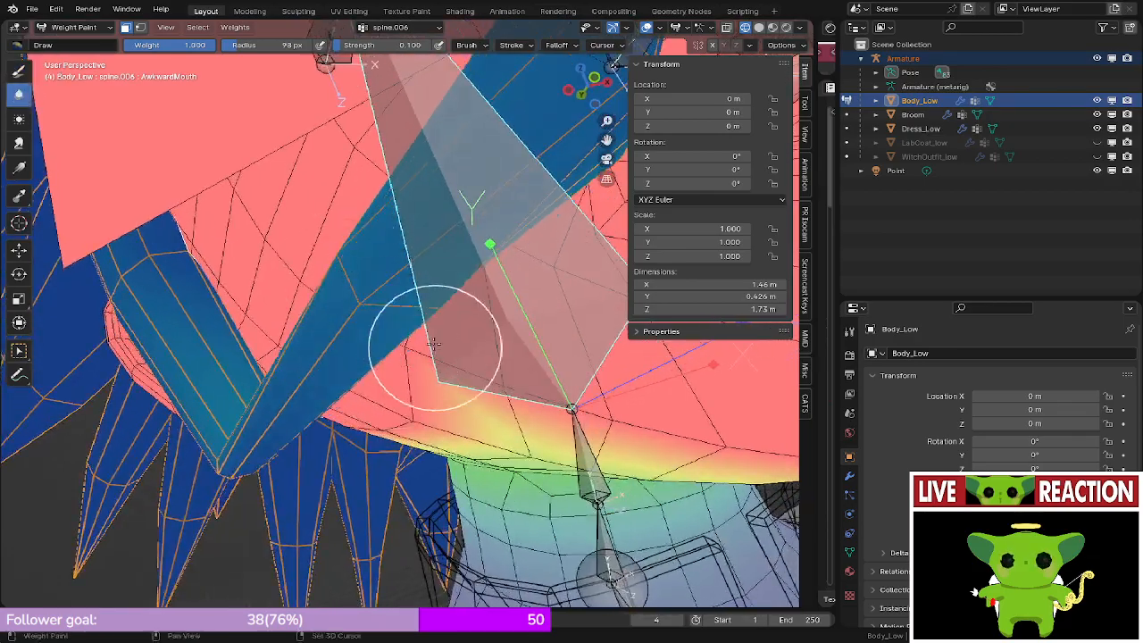
middle_click_drag(334, 251, 528, 396)
middle_click_drag(433, 304, 644, 355, "alt")
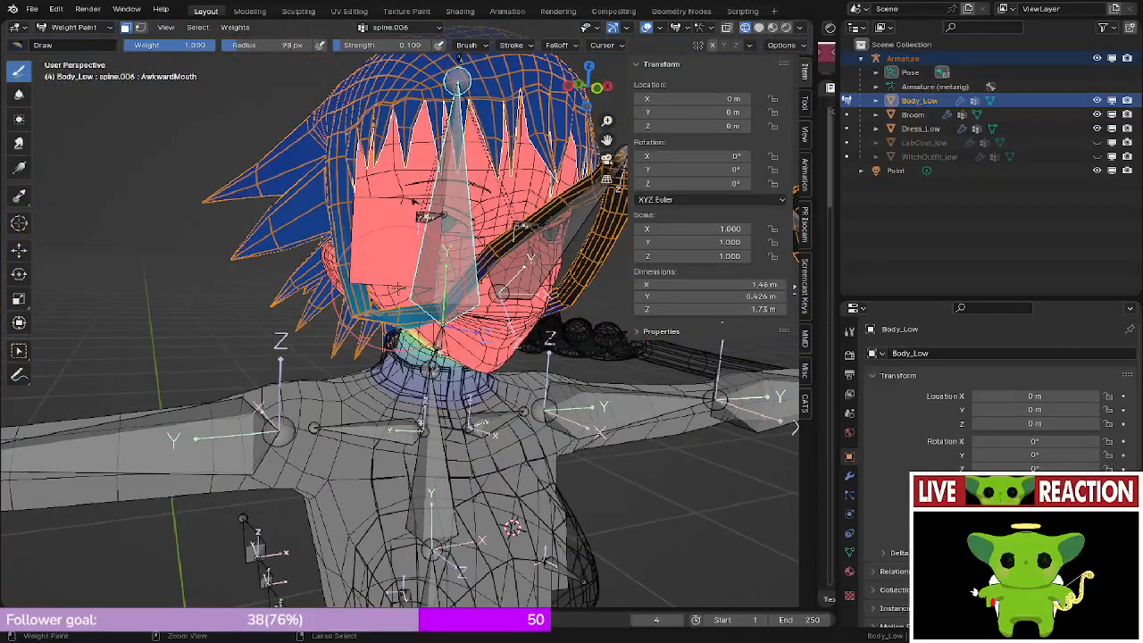
- Check the jaw strand's deformation by test-rotating the head bone in the right side view, cancelling the rotation
middle_click_drag(383, 276, 457, 299)
scroll(482, 303, "up", 3)
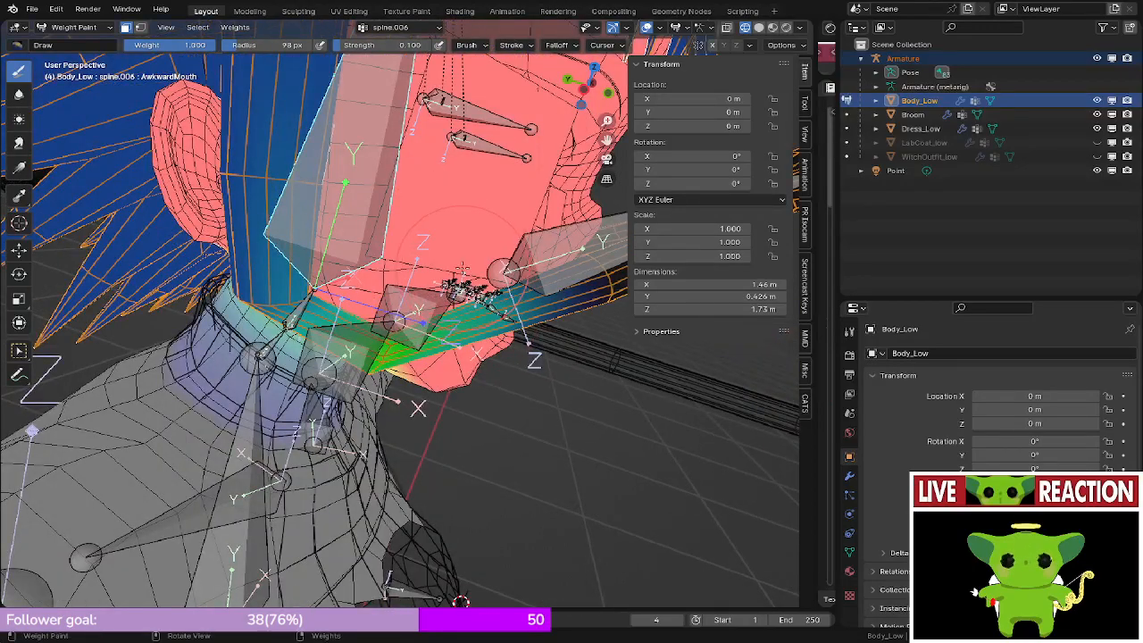
middle_click_drag(461, 268, 447, 212)
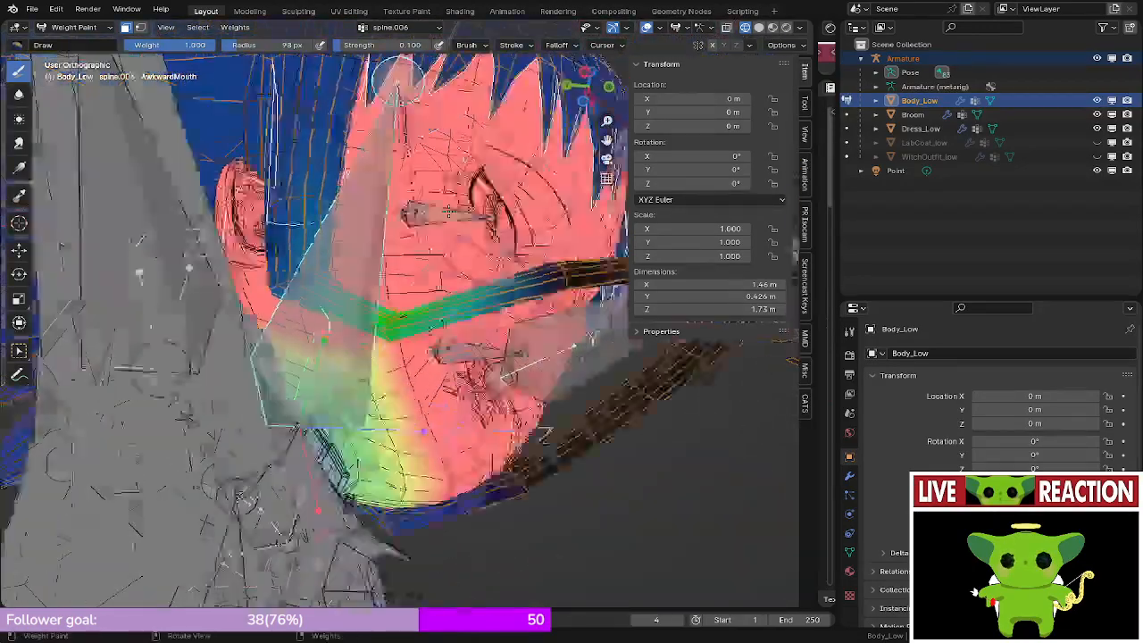
key("KP_3")
key("r")
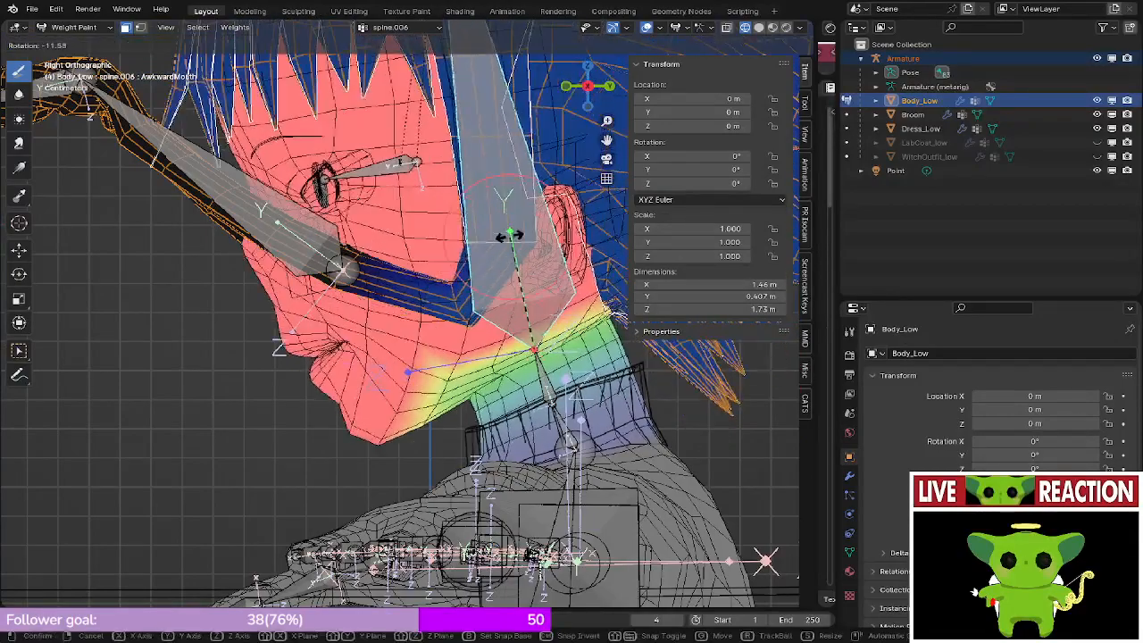
right_click(509, 235)
- Clear the face selection and reselect the linked hair and braid faces for masked painting
middle_click_drag(306, 231, 368, 251, "shift")
key("alt+a")
scroll(367, 251, "down", 4)
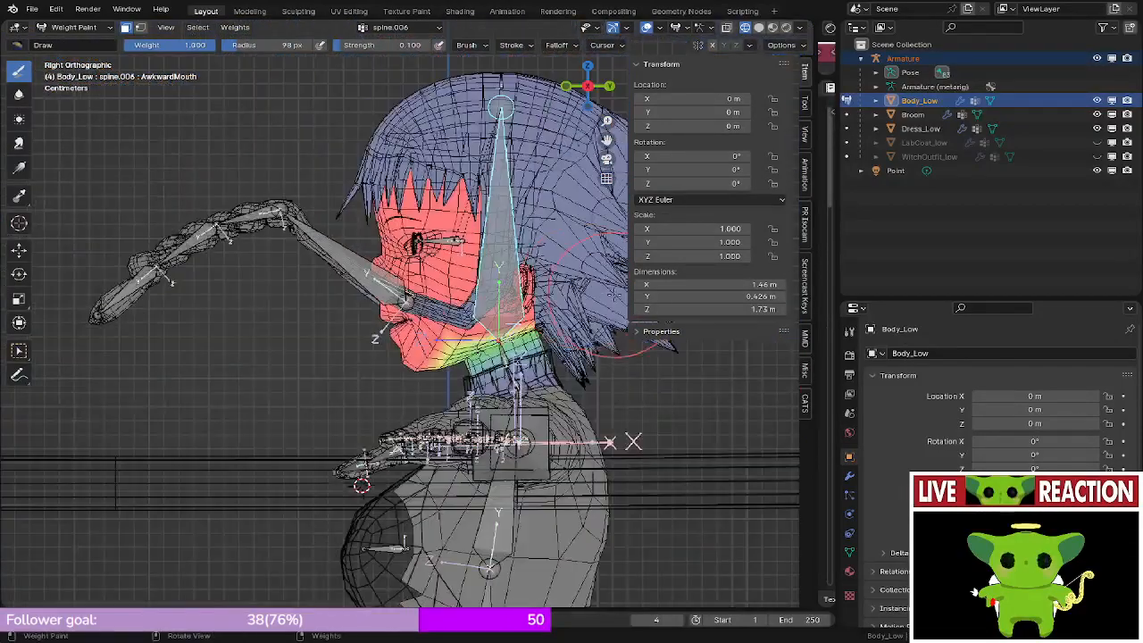
scroll(406, 274, "up", 2)
key("l")
middle_click_drag(341, 560, 336, 599)
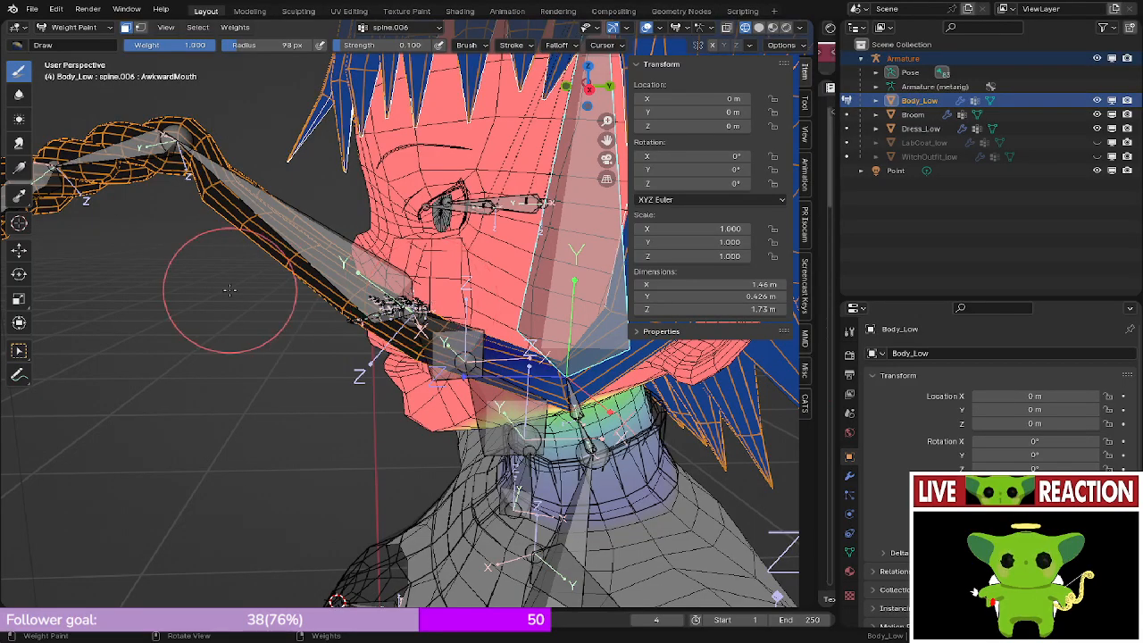
middle_click_drag(229, 289, 474, 383)
scroll(474, 383, "down", 5)
key("KP_3")
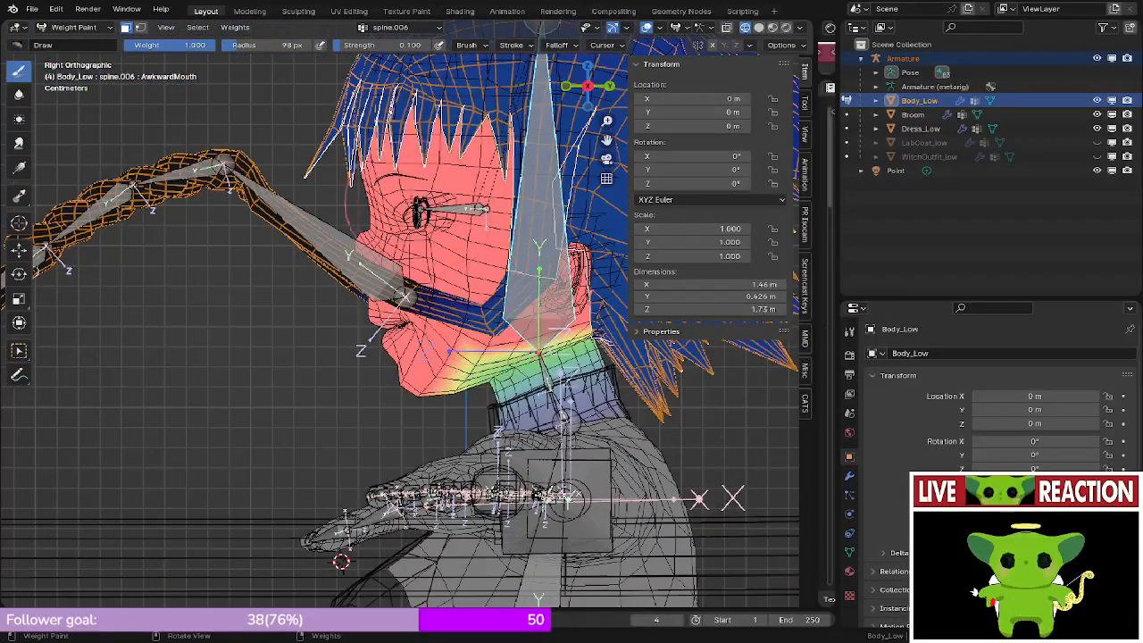
- Turn off face masking and pose the first braid bone below the chin, moving it about 0.02 m in Y and -0.043 m in Z and rotating it 17.3°
left_click(126, 27)
left_click(395, 292, "ctrl")
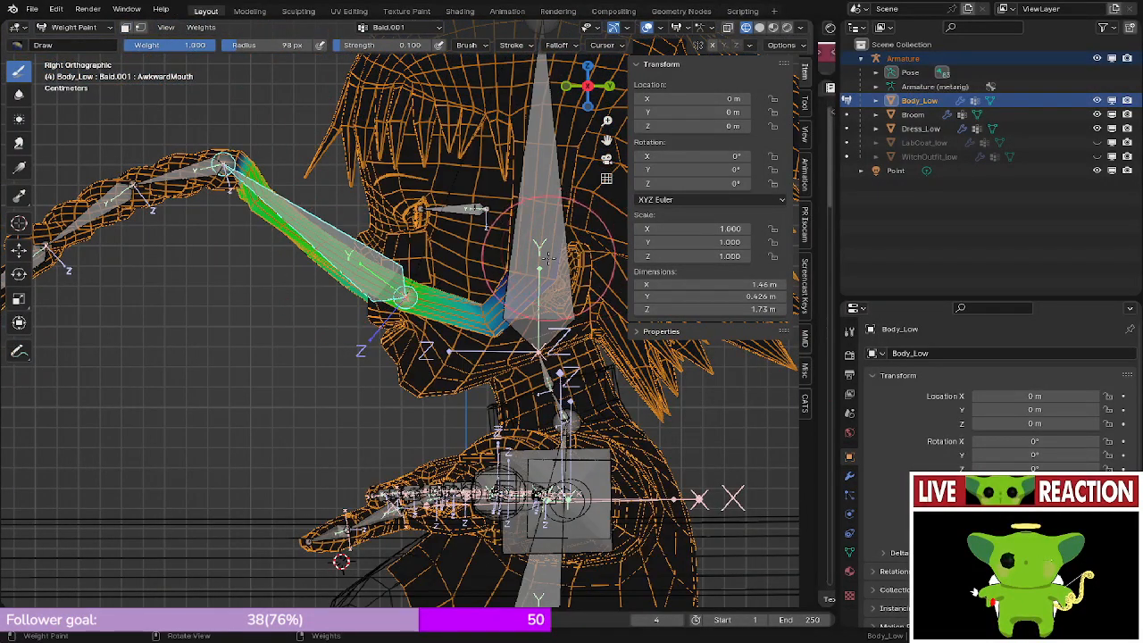
key("r")
left_click(438, 169)
key("g")
left_click(483, 255)
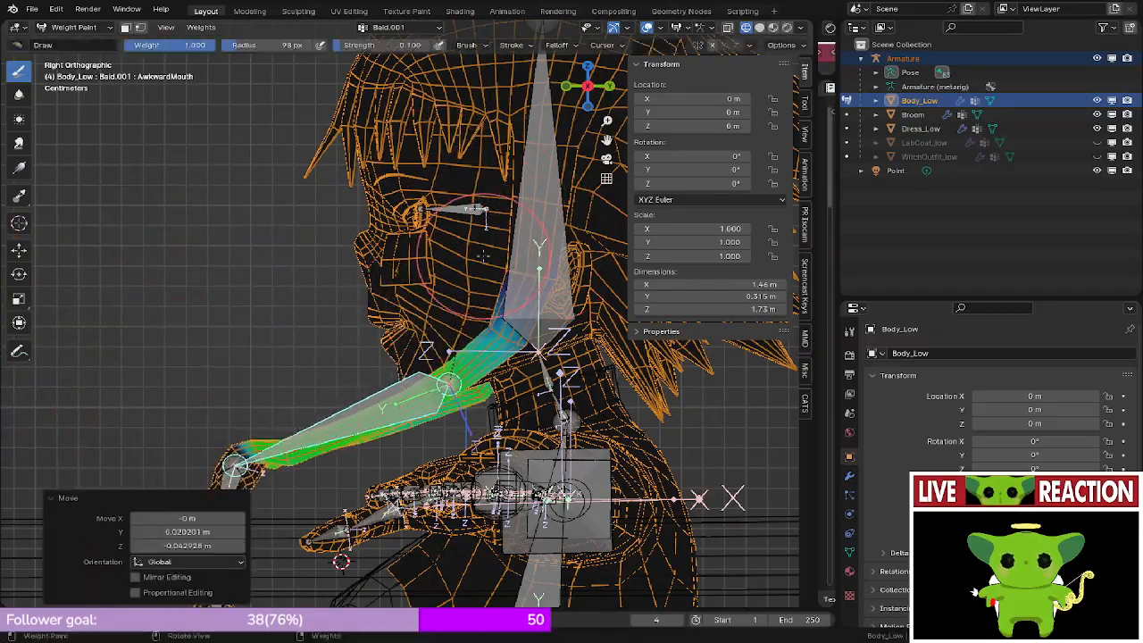
middle_click_drag(483, 255, 679, 375)
key("r")
left_click(543, 486)
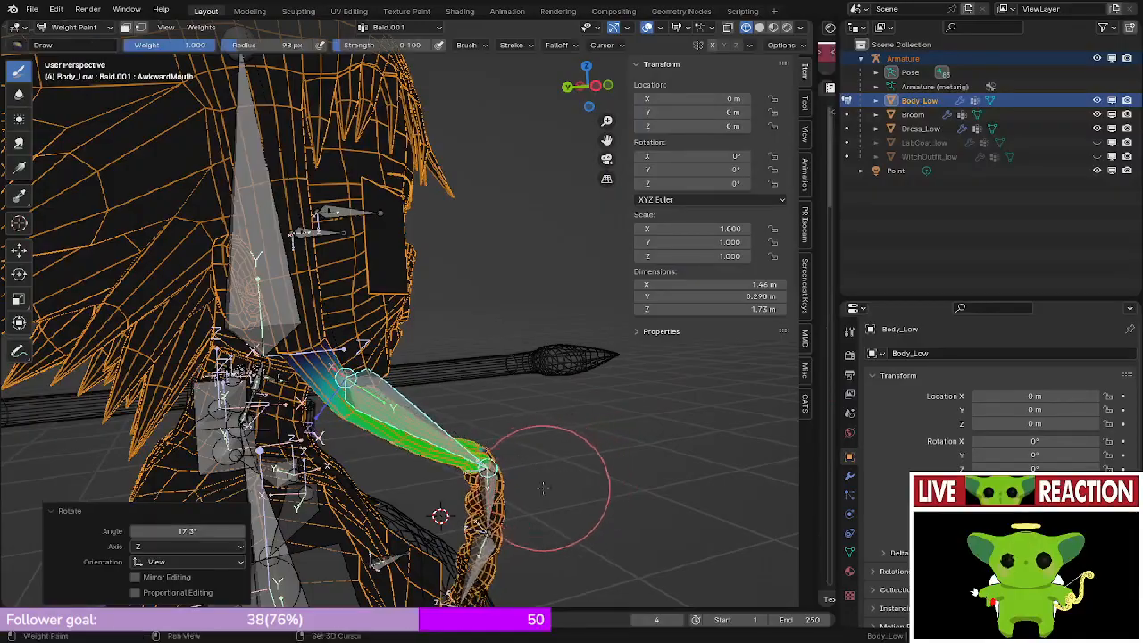
- Select the second braid bone and rotate it -44.7° about the view axis
middle_click_drag(543, 488, 524, 402, "shift")
left_click(477, 418, "ctrl")
key("r")
left_click(517, 354)
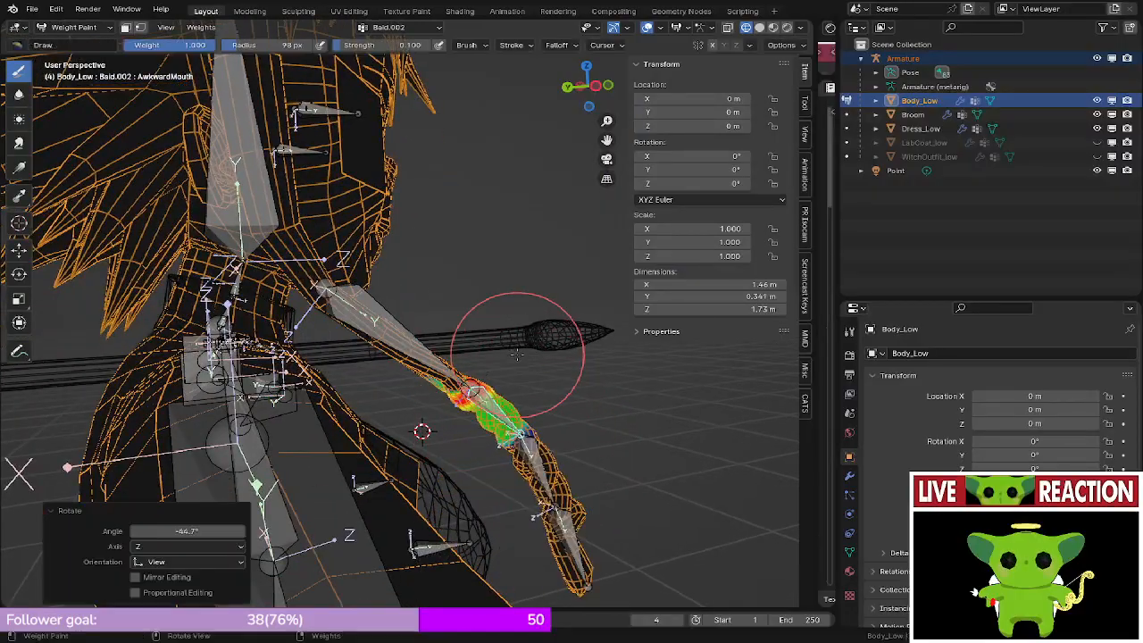
- Rotate the third braid bone to hang down, and rotate the fourth braid bone 59.5° about the view axis
middle_click_drag(517, 355, 377, 297)
middle_click_drag(377, 297, 378, 347)
scroll(378, 346, "up", 1)
left_click(258, 357, "ctrl")
key("KP_3")
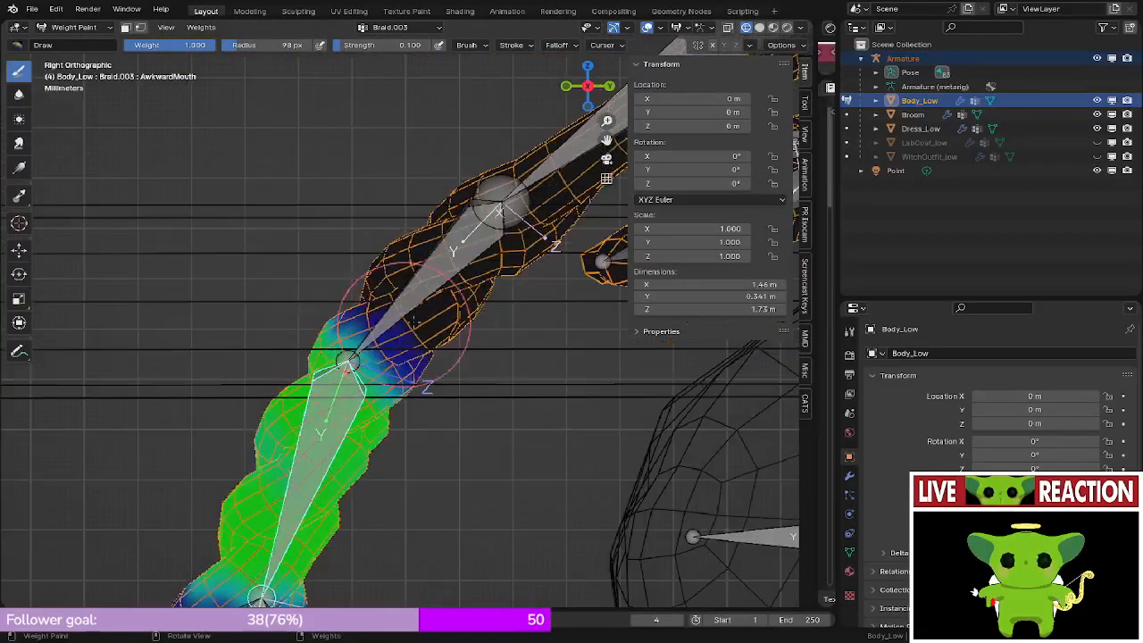
key("r")
left_click(498, 524)
middle_click_drag(247, 401, 528, 379, "shift")
left_click(207, 377, "ctrl")
key("r")
left_click(403, 408)
- Test-rotate the head bone in the front view with the braids posed downward, cancelling the rotation
key("KP_1")
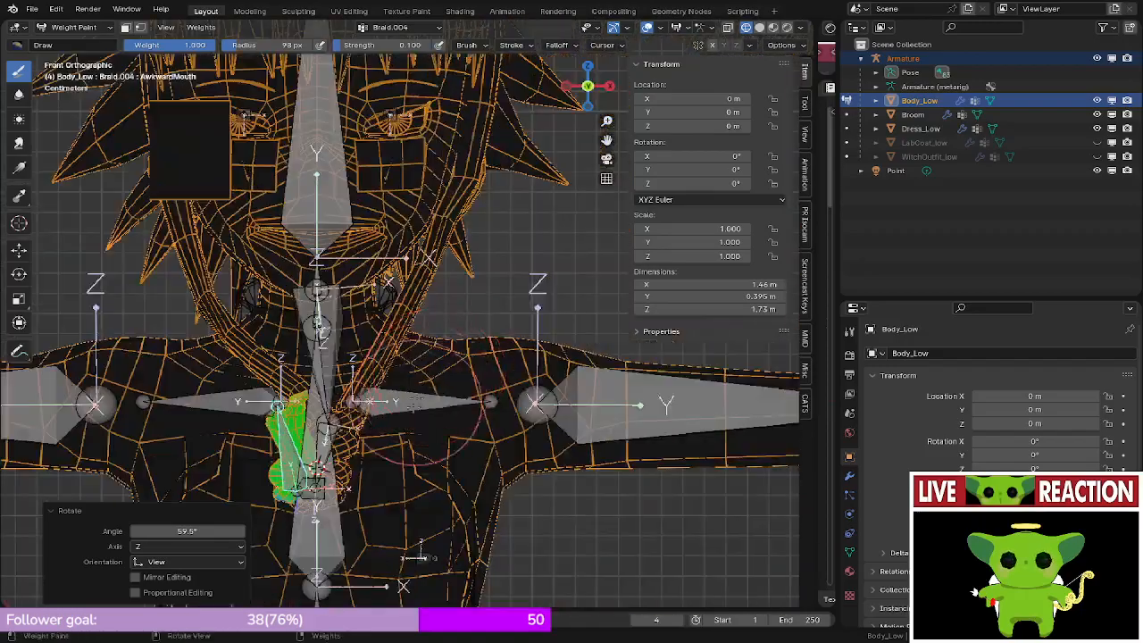
left_click(298, 532, "ctrl")
key("r")
right_click(412, 294)
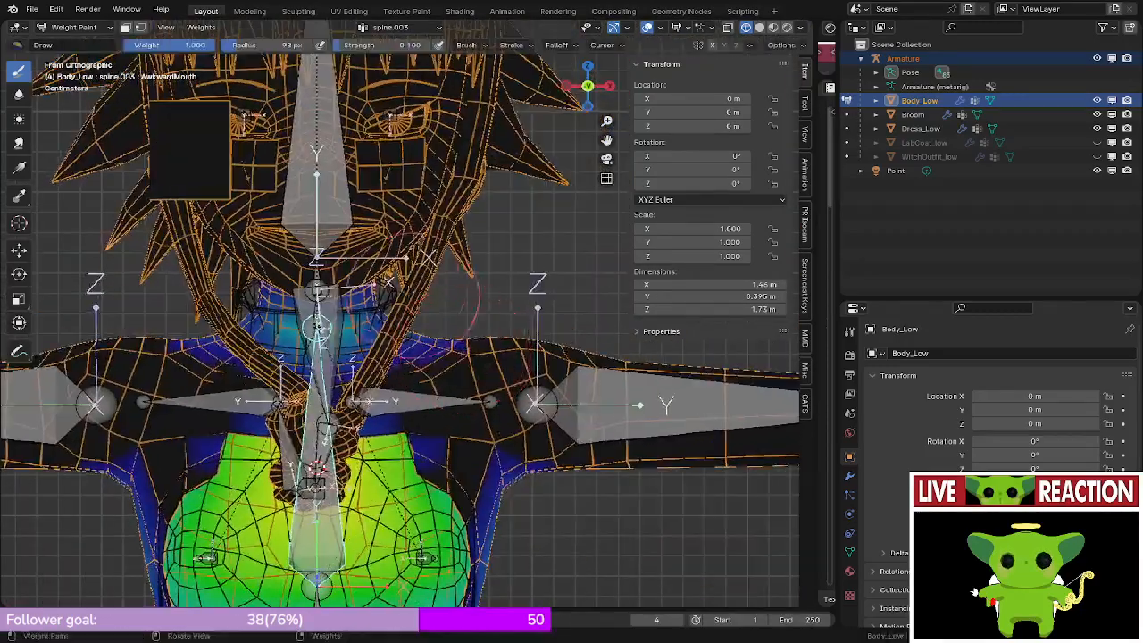
left_click(324, 210, "ctrl")
key("r")
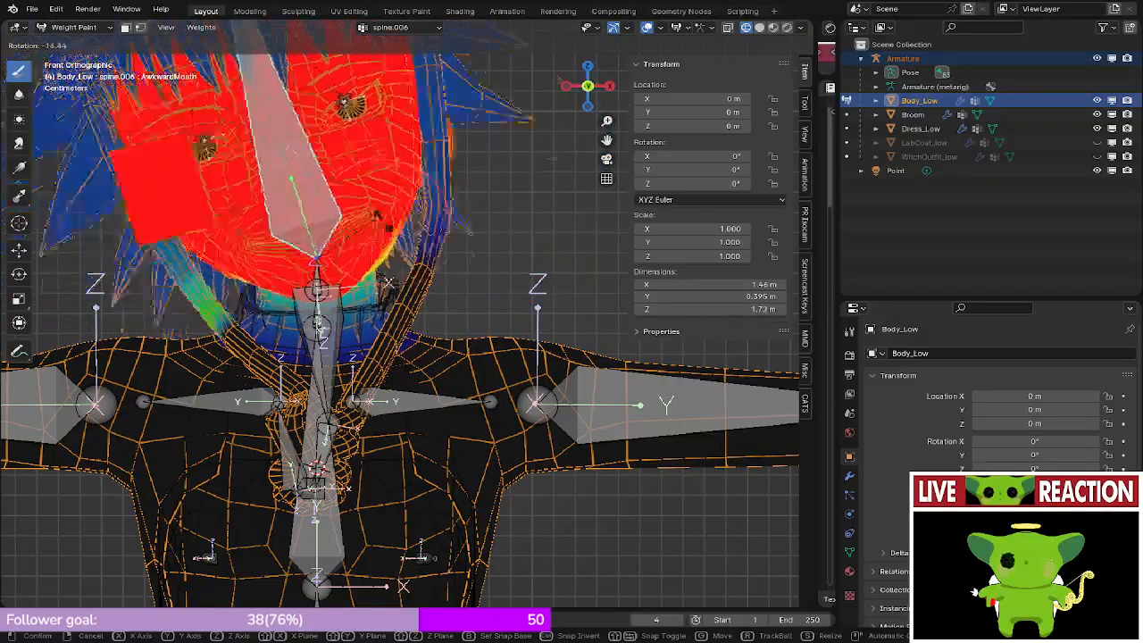
right_click(404, 270)
- Turn face masking back on and blur the head bone's weight along the strand beside the neck
middle_click_drag(404, 286, 116, 450)
scroll(473, 352, "up", 4)
mouse_move(554, 361)
middle_mouse_down("shift")
mouse_move(406, 299)
mouse_move(461, 312)
middle_mouse_up("shift")
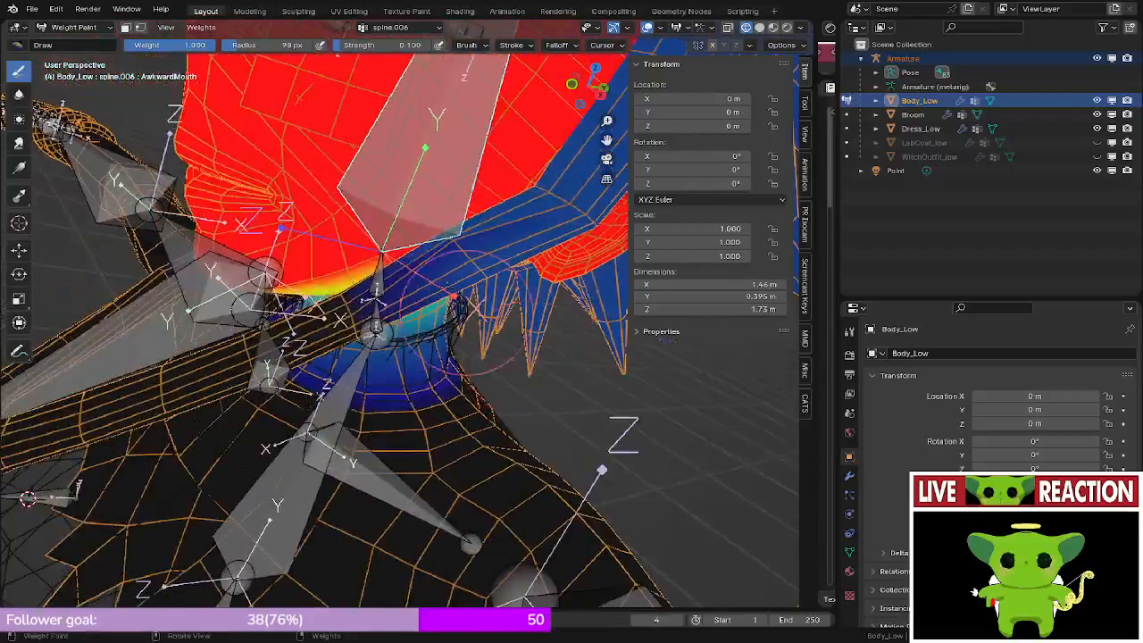
left_click(129, 31)
mouse_move(500, 446)
middle_mouse_down("shift")
mouse_move(402, 330)
mouse_move(473, 357)
middle_mouse_up("shift")
mouse_move(509, 527)
middle_mouse_down("shift")
mouse_move(384, 364)
mouse_move(518, 487)
middle_mouse_up("shift")
scroll(411, 304, "up", 1)
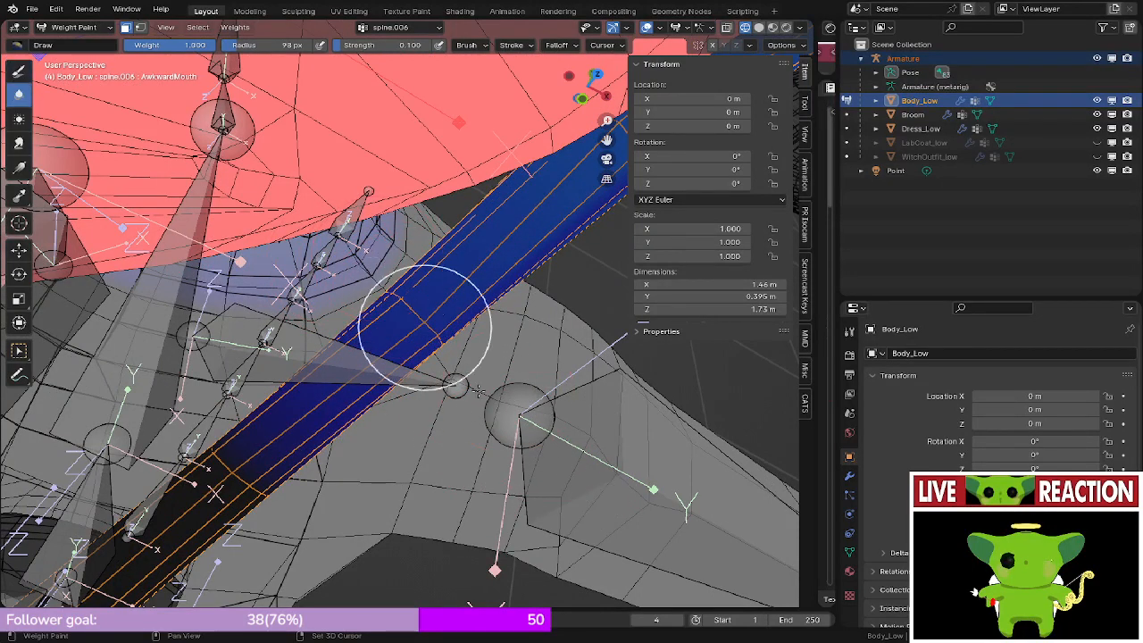
- Test-rotate the head bone in the front view to check how the jaw strands follow, cancelling the rotation
middle_click_drag(505, 459, 446, 500)
key("KP_3")
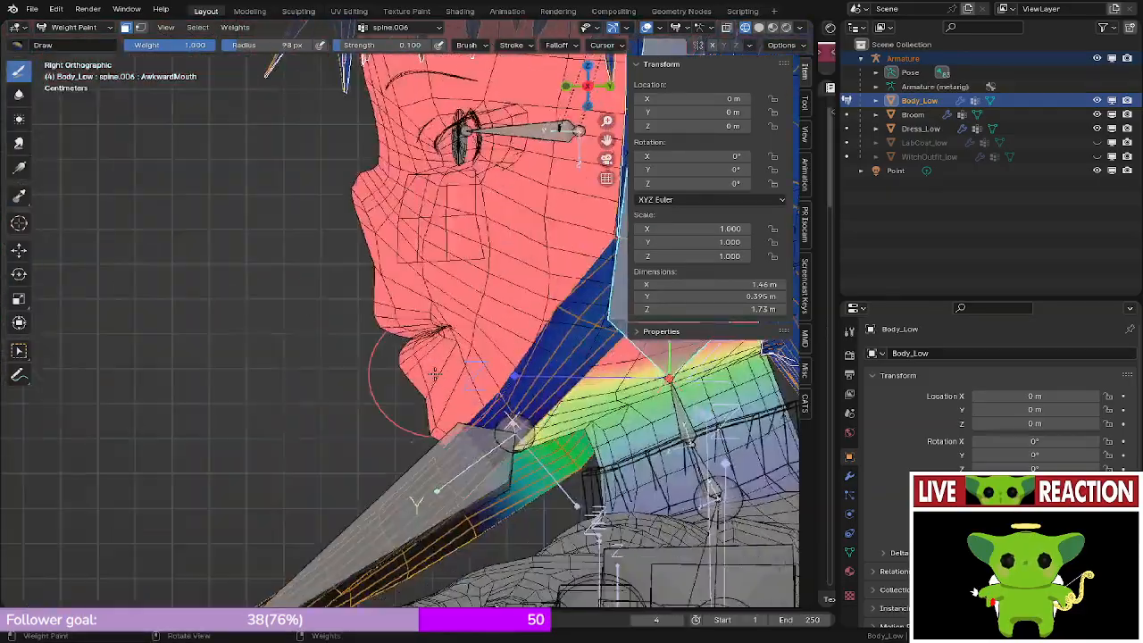
scroll(500, 353, "down", 5)
key("r")
key("KP_1")
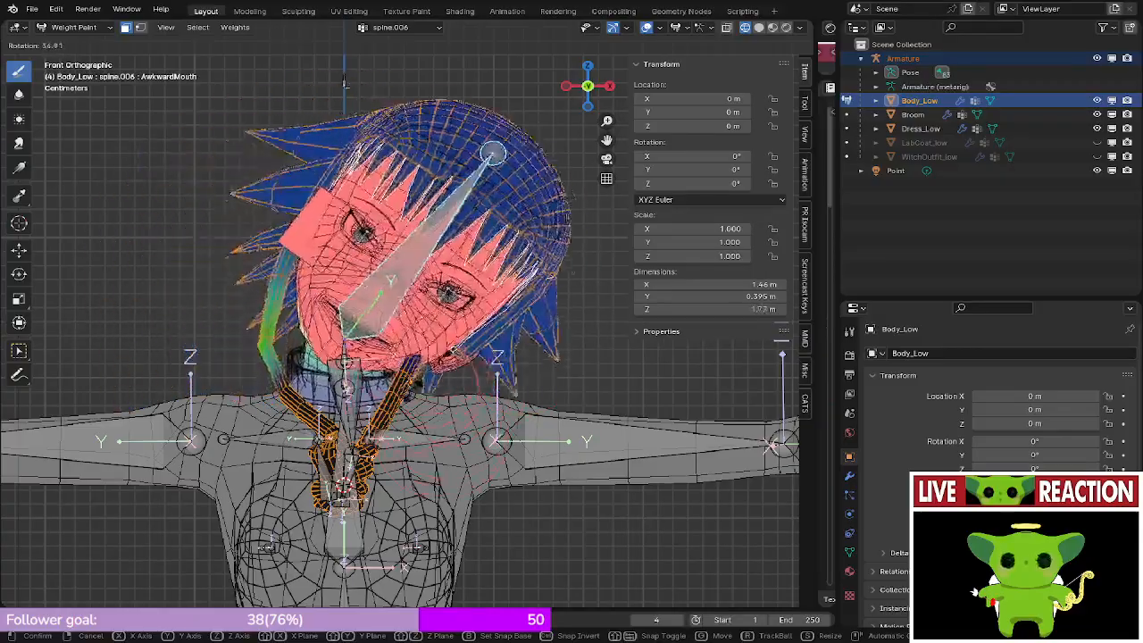
right_click(404, 384)
- With face masking off, select the first braid bone, undo the last two changes, and turn face masking back on
mouse_move(405, 384)
middle_mouse_down()
mouse_move(375, 403)
mouse_move(470, 398)
mouse_move(429, 384)
mouse_move(439, 343)
mouse_move(565, 338)
mouse_move(429, 295)
middle_mouse_up()
scroll(429, 383, "up", 3)
left_click(125, 27)
left_click(418, 346, "alt")
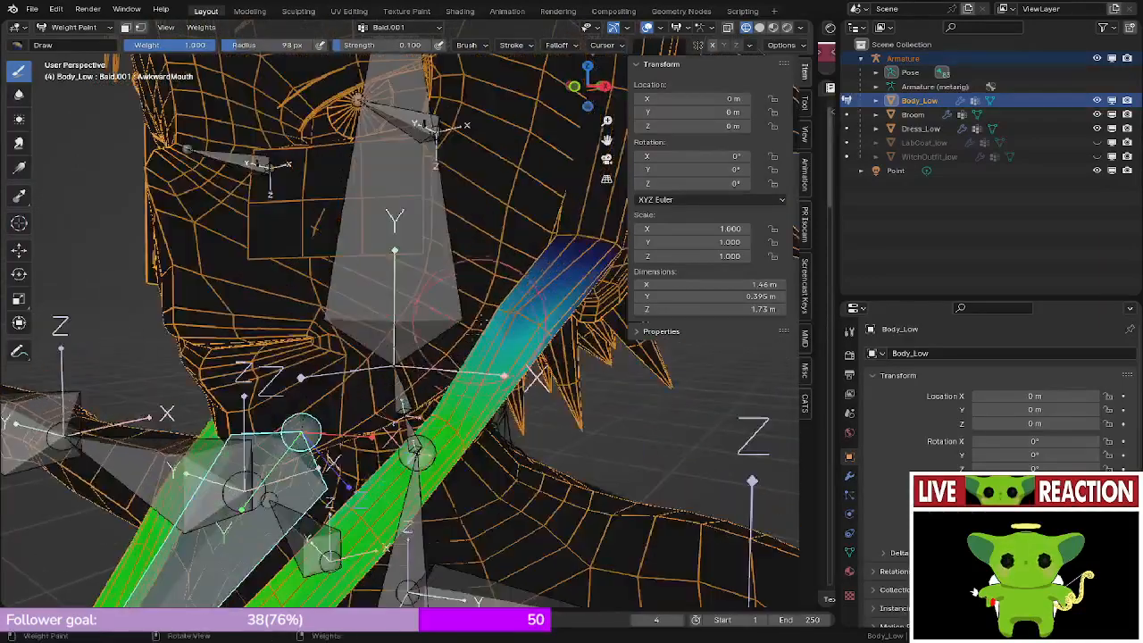
middle_click_drag(593, 374, 457, 290)
key("ctrl+z")
key("ctrl+z")
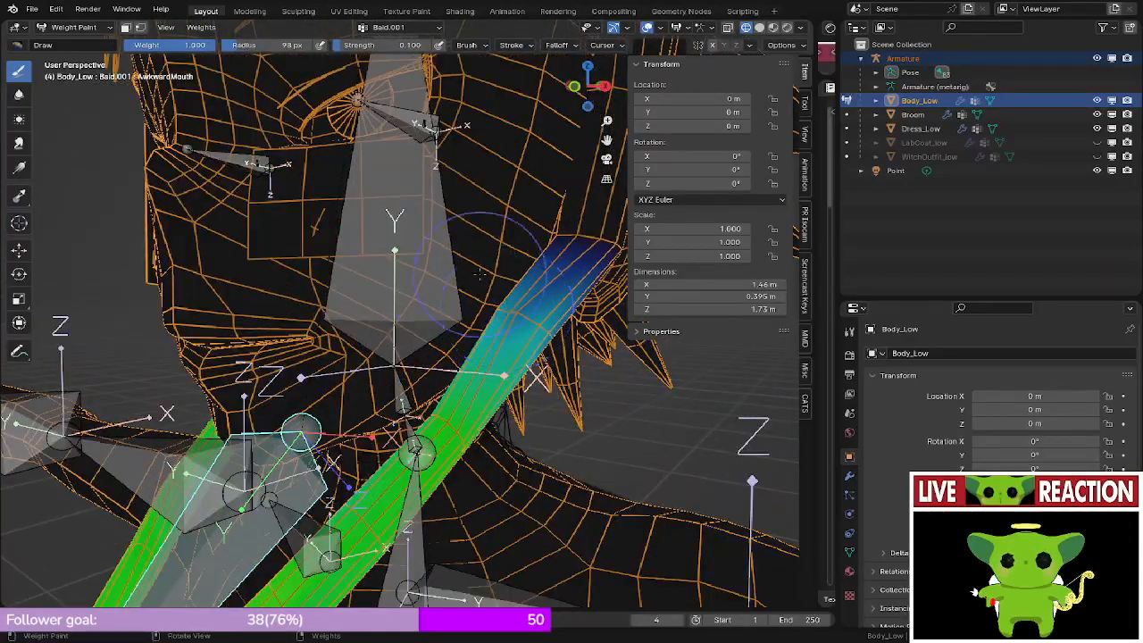
left_click(125, 28)
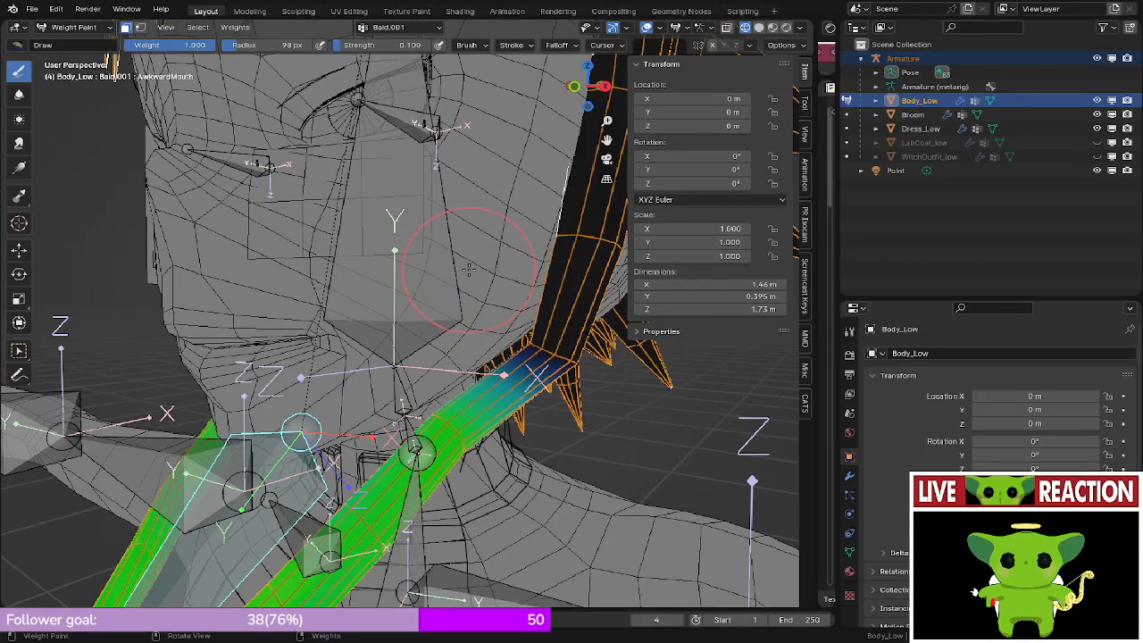
- Turn face masking off, select the head bone, and test-rotate it in the front view, cancelling the rotation
scroll(612, 391, "down", 3)
middle_click_drag(612, 391, 272, 321)
scroll(510, 316, "down", 5)
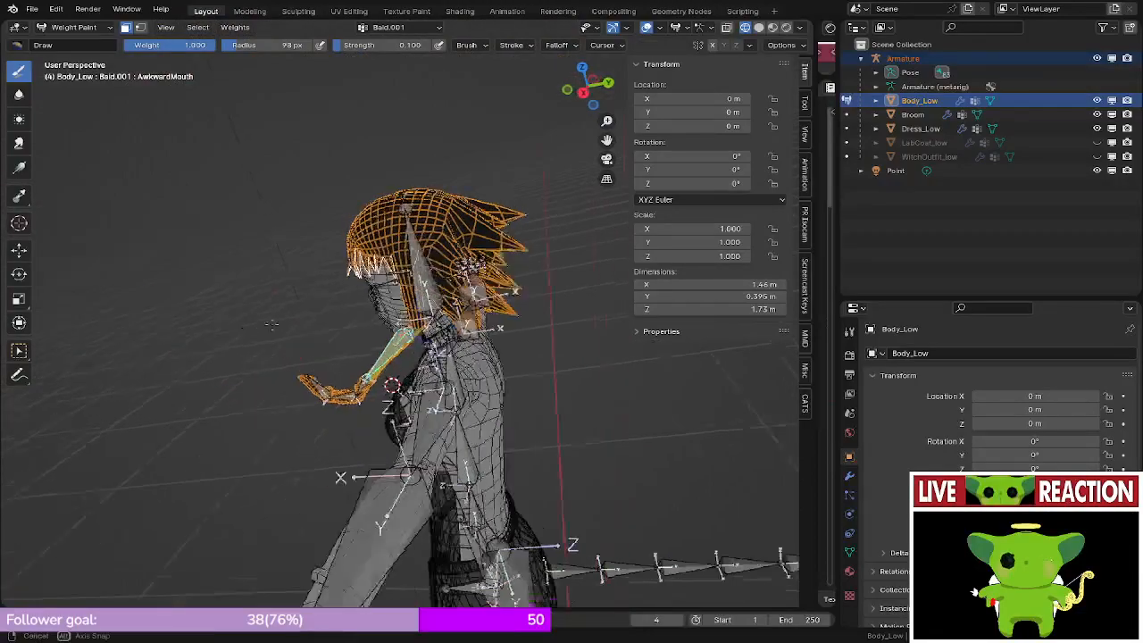
scroll(357, 301, "up", 4)
middle_click_drag(365, 298, 446, 250)
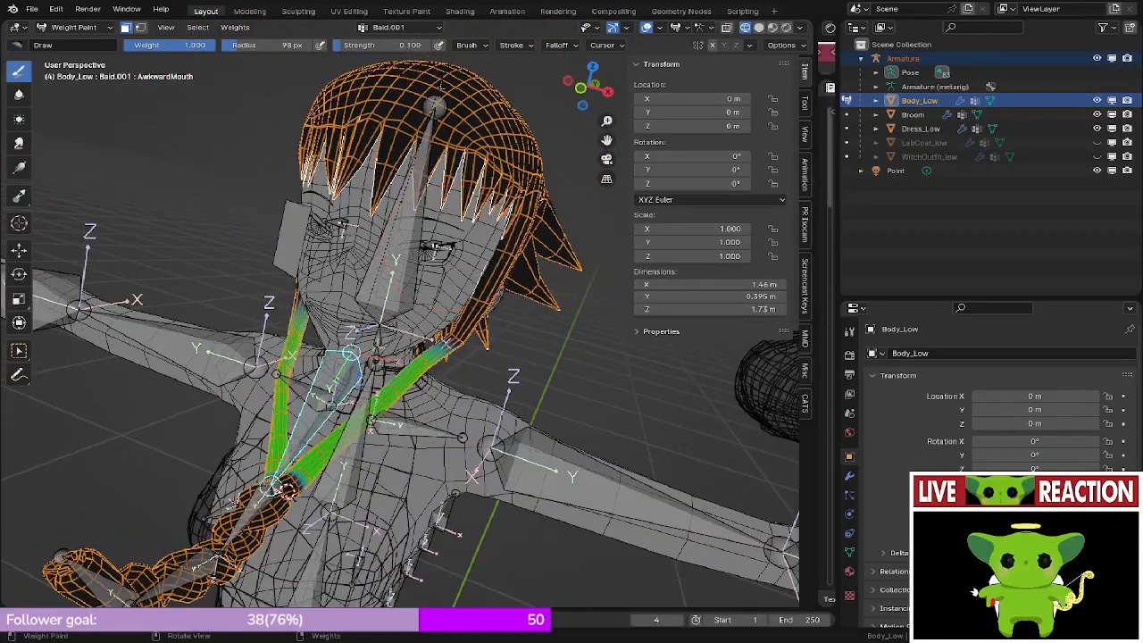
left_click(126, 28)
left_click(428, 241, "ctrl")
key("KP_1")
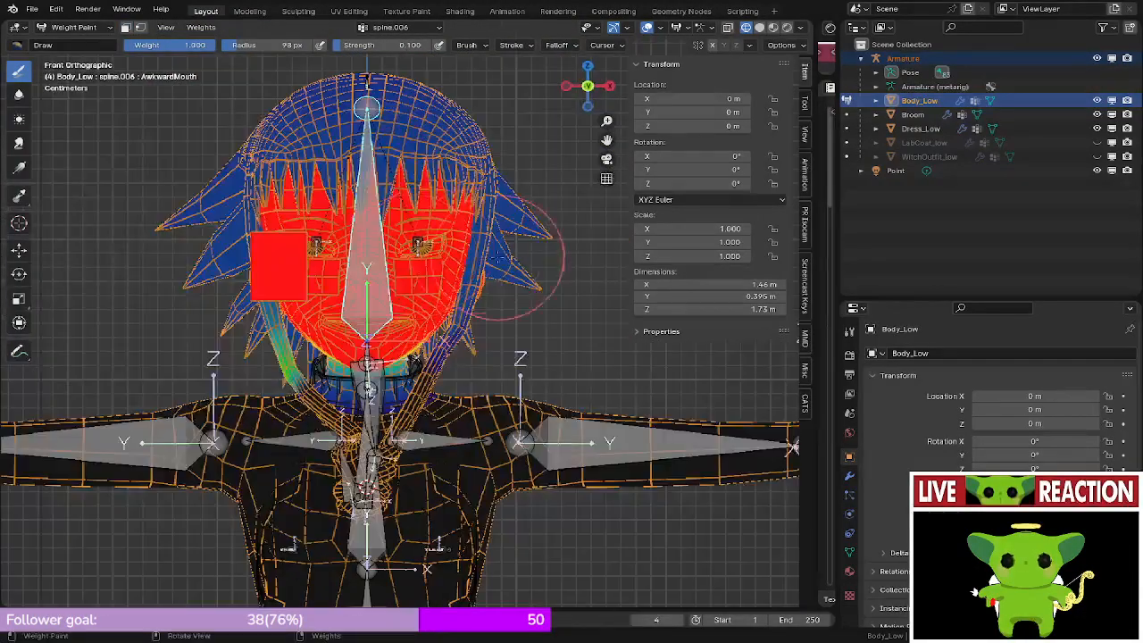
key("r")
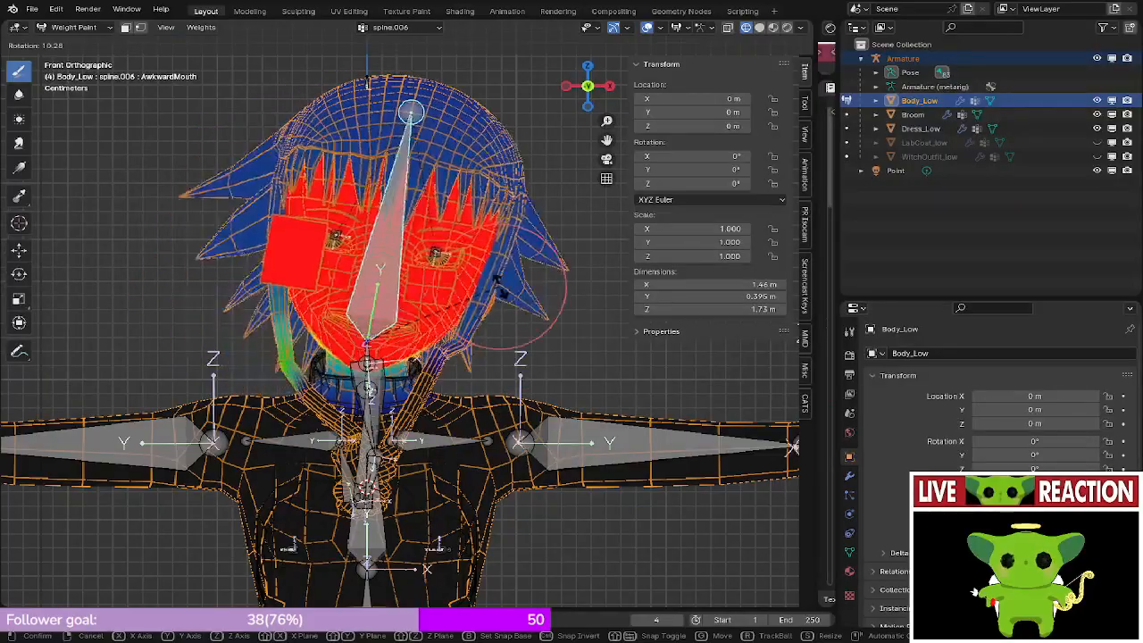
right_click(491, 318)
- Turn face masking back on and blend the head bone's weight along the dark blue strand beside the neck
middle_click_drag(491, 318, 382, 306)
scroll(469, 328, "up", 5)
middle_click_drag(324, 267, 325, 273)
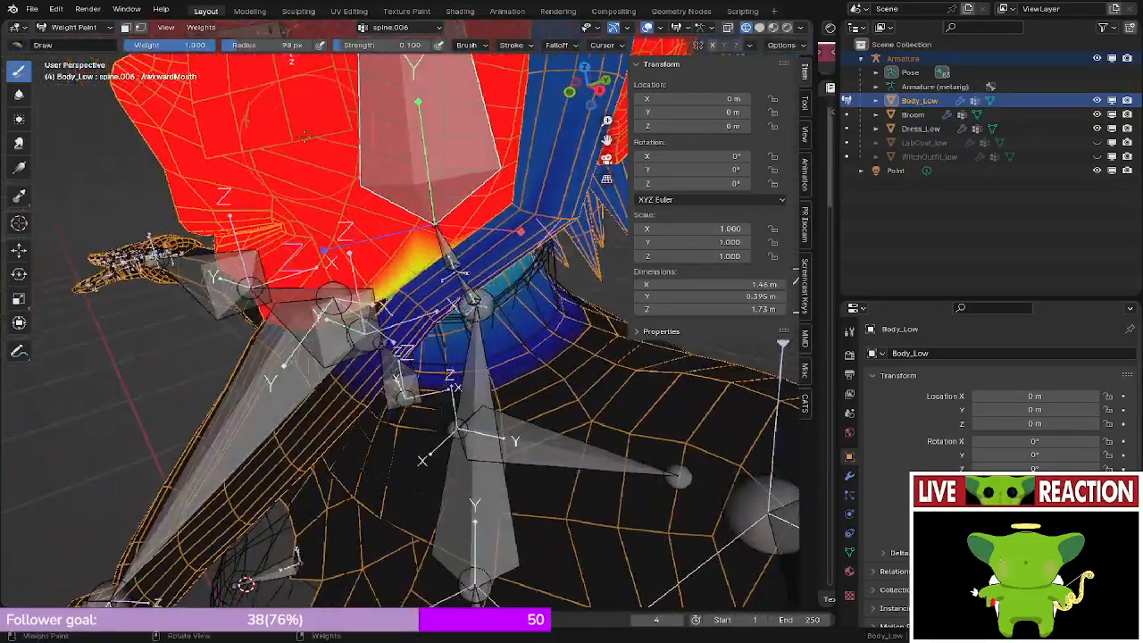
left_click(125, 27)
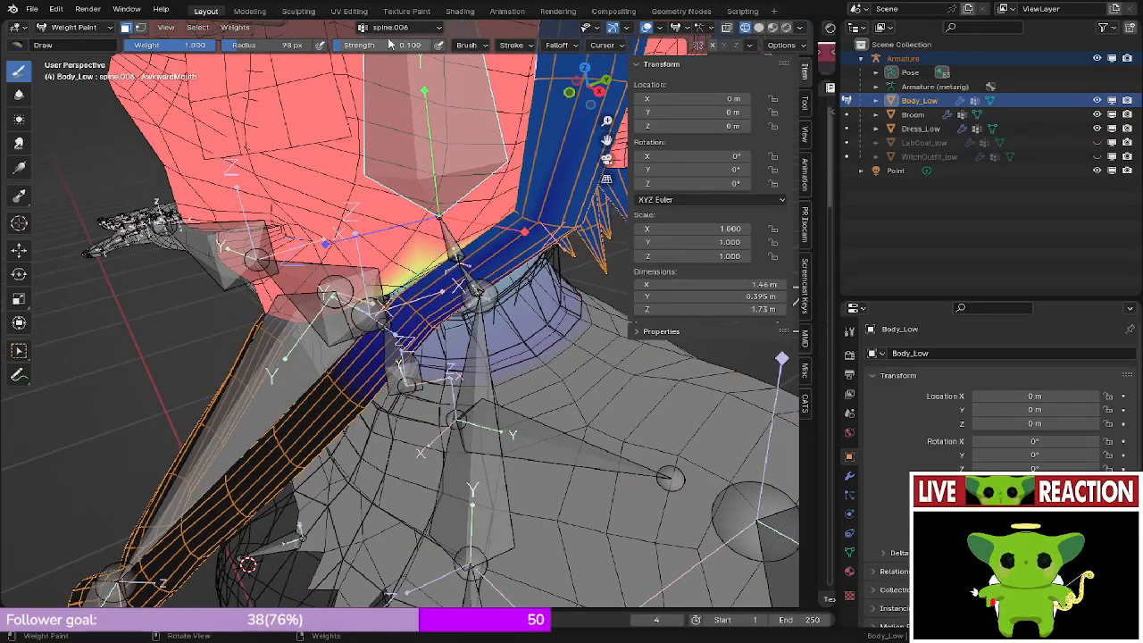
middle_click_drag(430, 325, 477, 344)
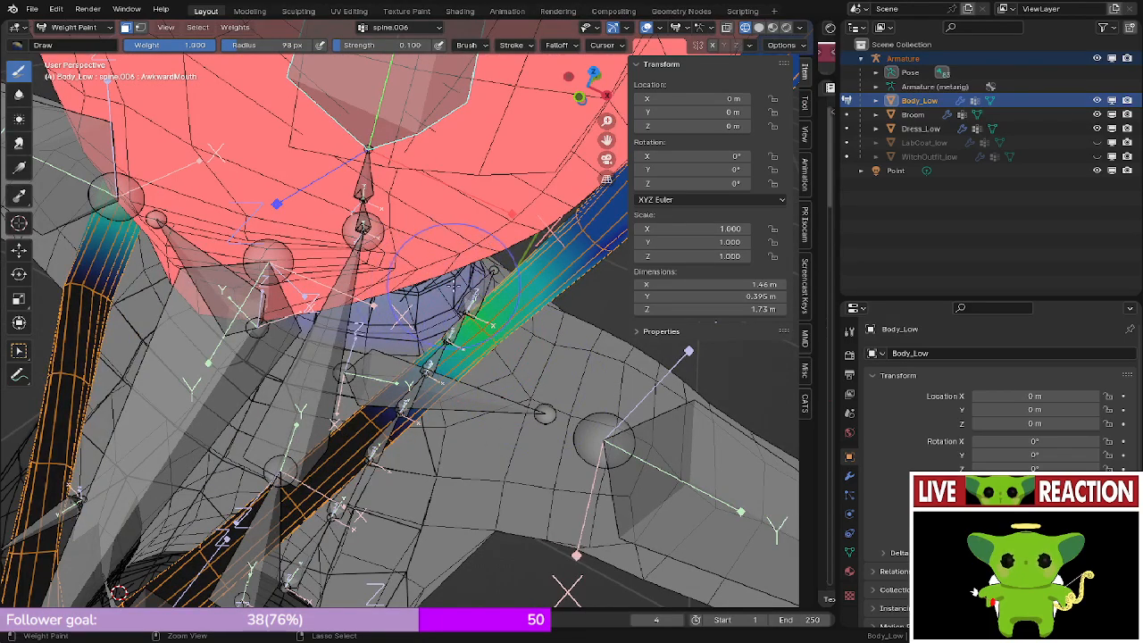
- Tilt the head bone in the front view to check the newly weighted strand, cancelling the rotation
key("KP_1")
key("r")
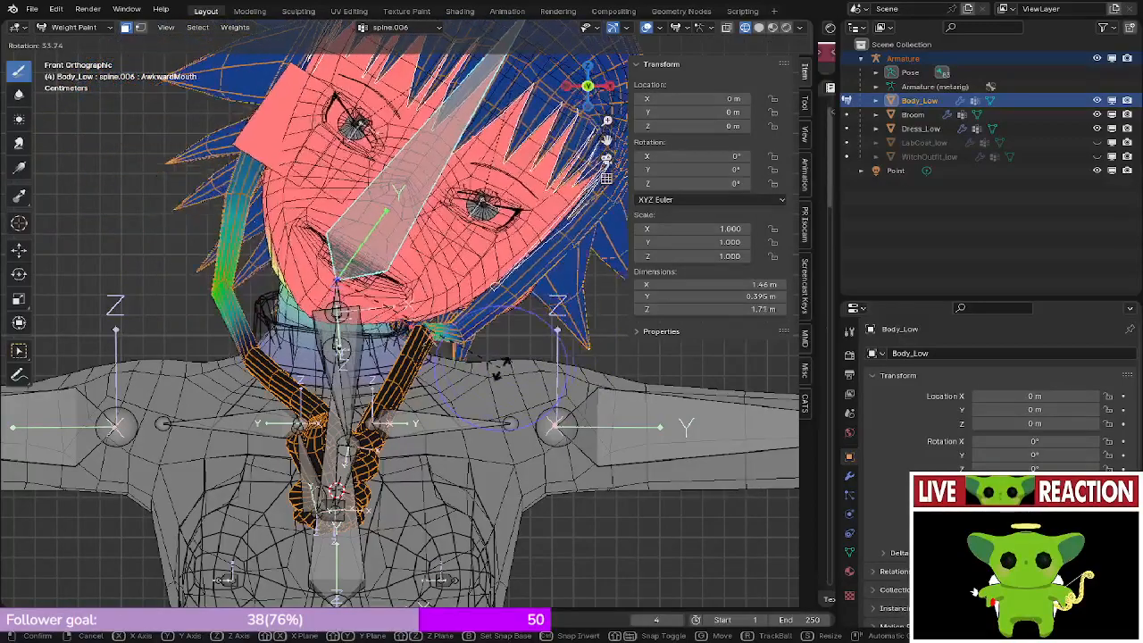
key("Escape")
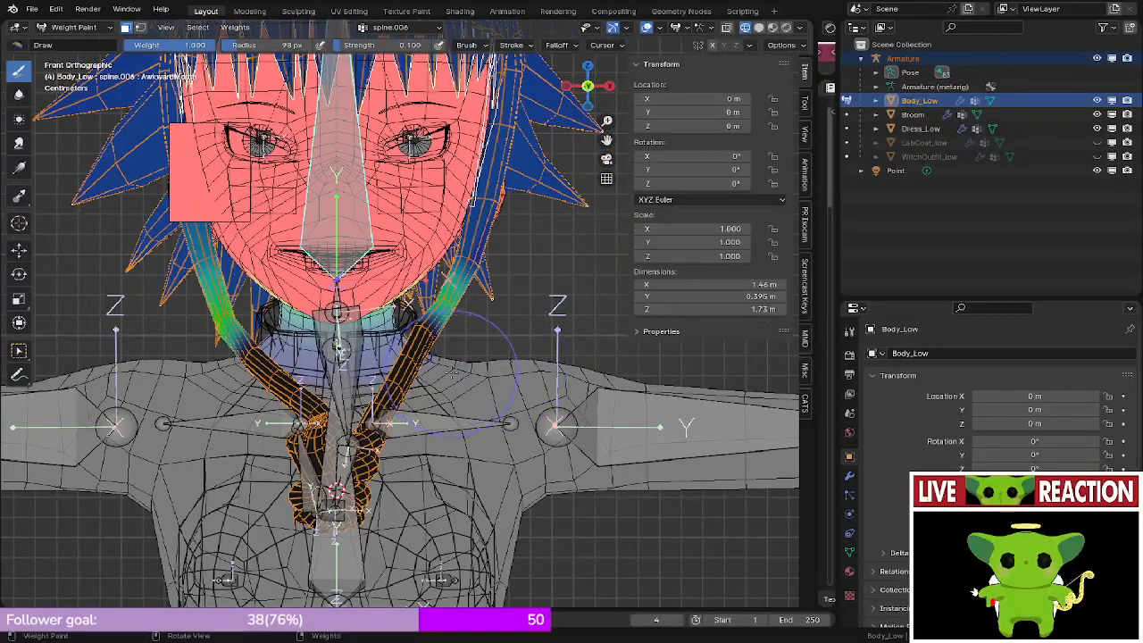
- Blur the head bone's weight at the lower part of the strand beside the neck and check it with a cancelled head rotation
middle_click_drag(453, 367, 447, 452)
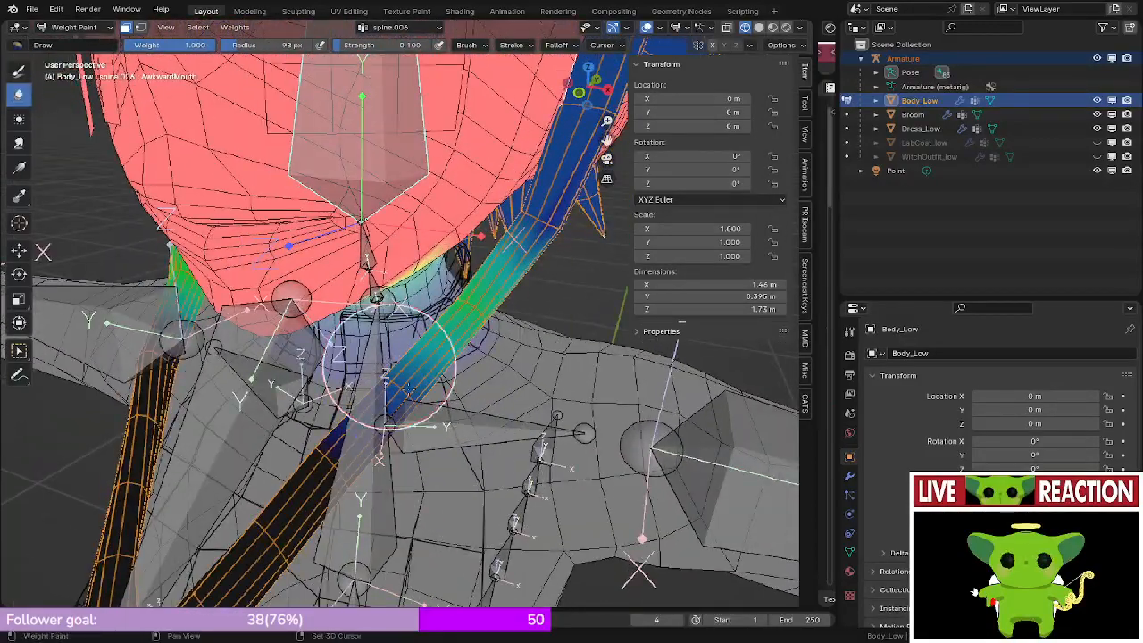
left_click_drag(409, 388, 403, 394, "shift")
middle_click_drag(403, 395, 546, 375)
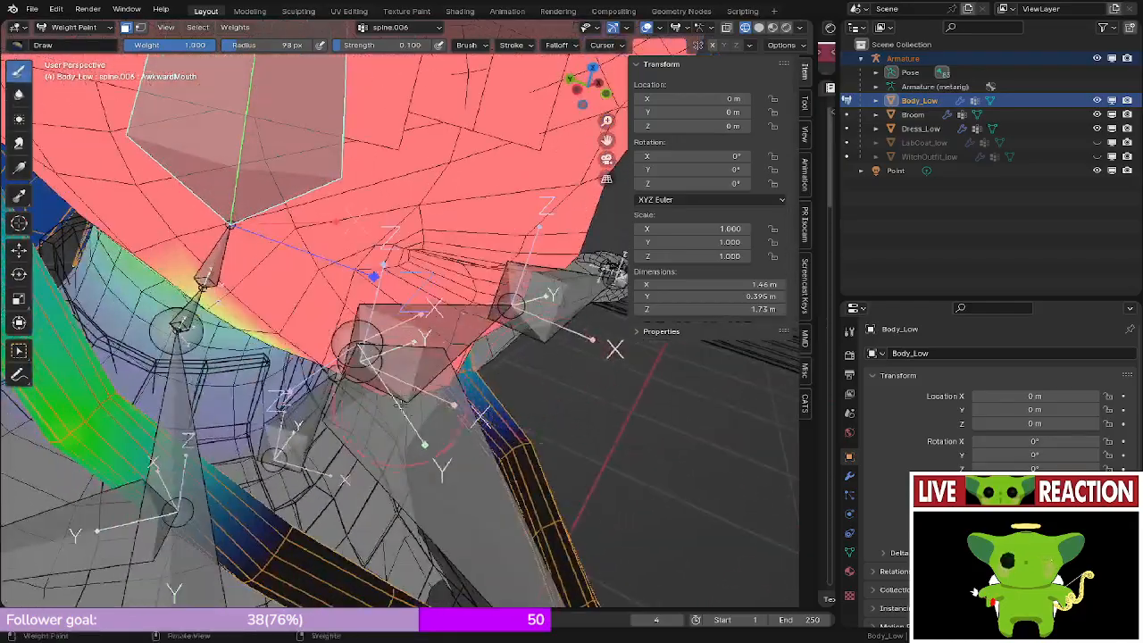
key("KP_1")
key("r")
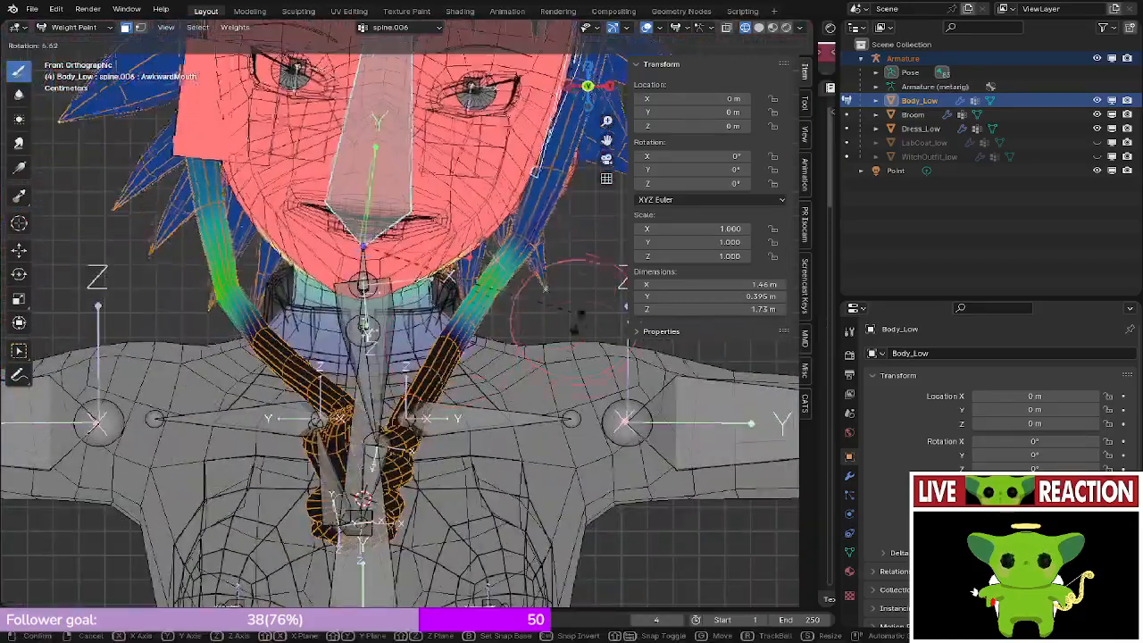
right_click(557, 417)
- Blur the head bone's weight on the opposite jaw strand near the collar and check it with a cancelled head rotation
middle_click_drag(357, 362, 390, 406)
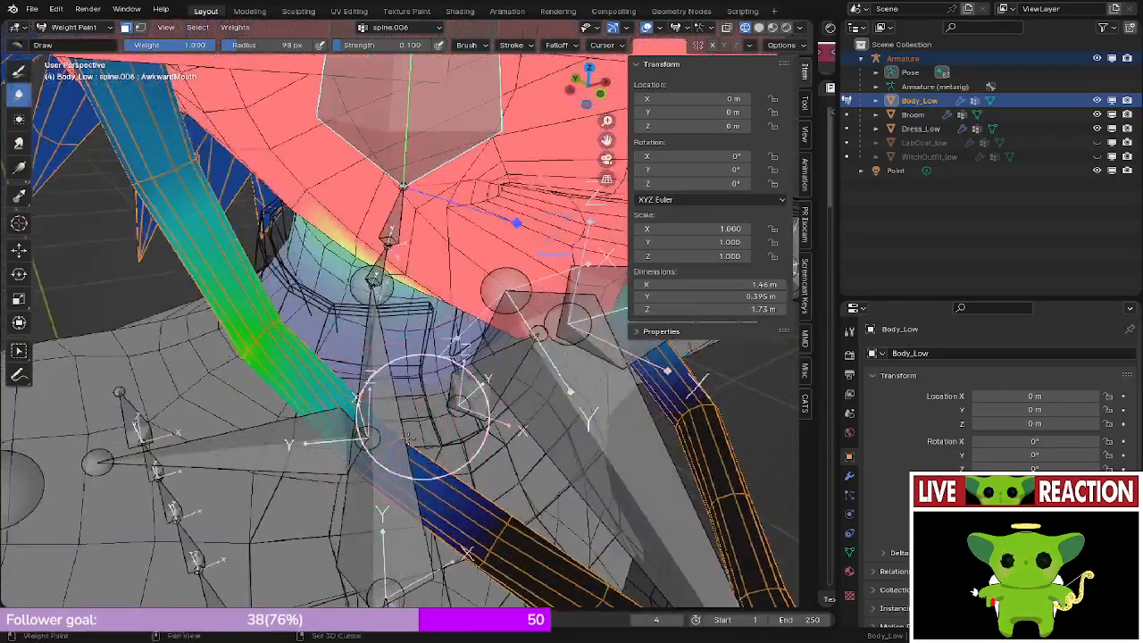
key("KP_1")
key("r")
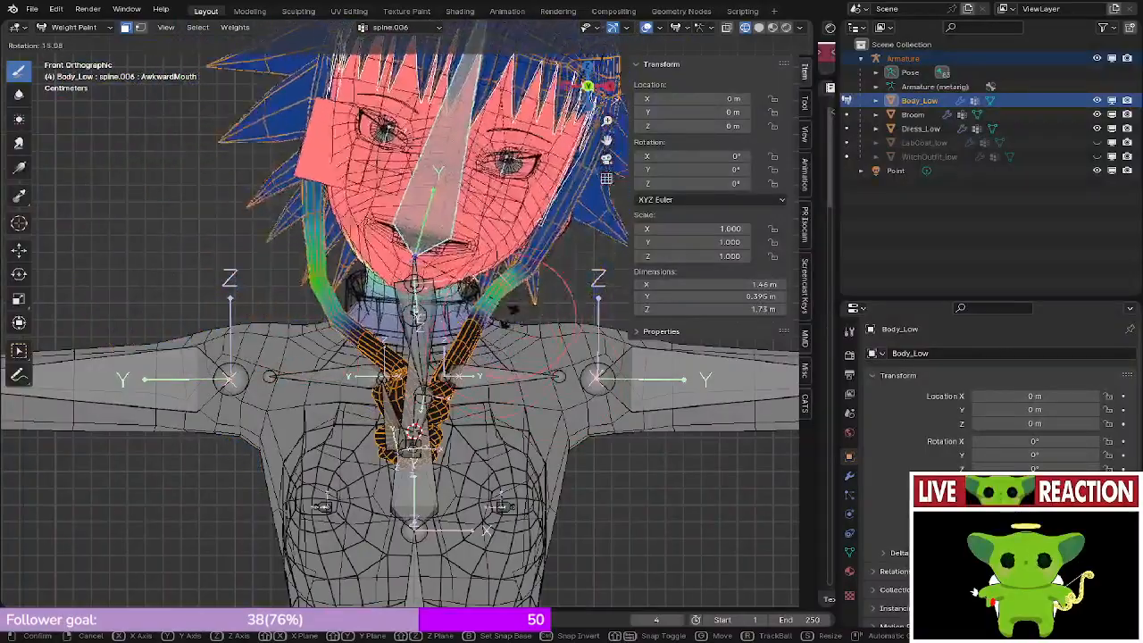
right_click(516, 313)
- Smooth the head bone's weight further along the first strand and recheck both strands with a cancelled head rotation
middle_click_drag(523, 307, 405, 396)
scroll(404, 396, "up", 4)
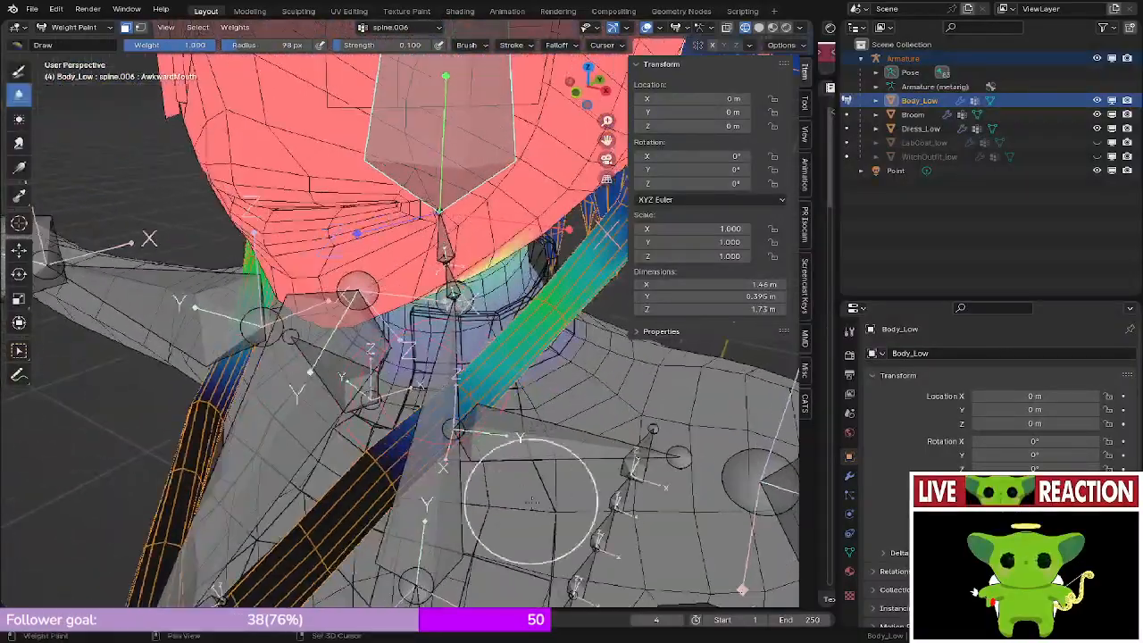
key("KP_1")
key("r")
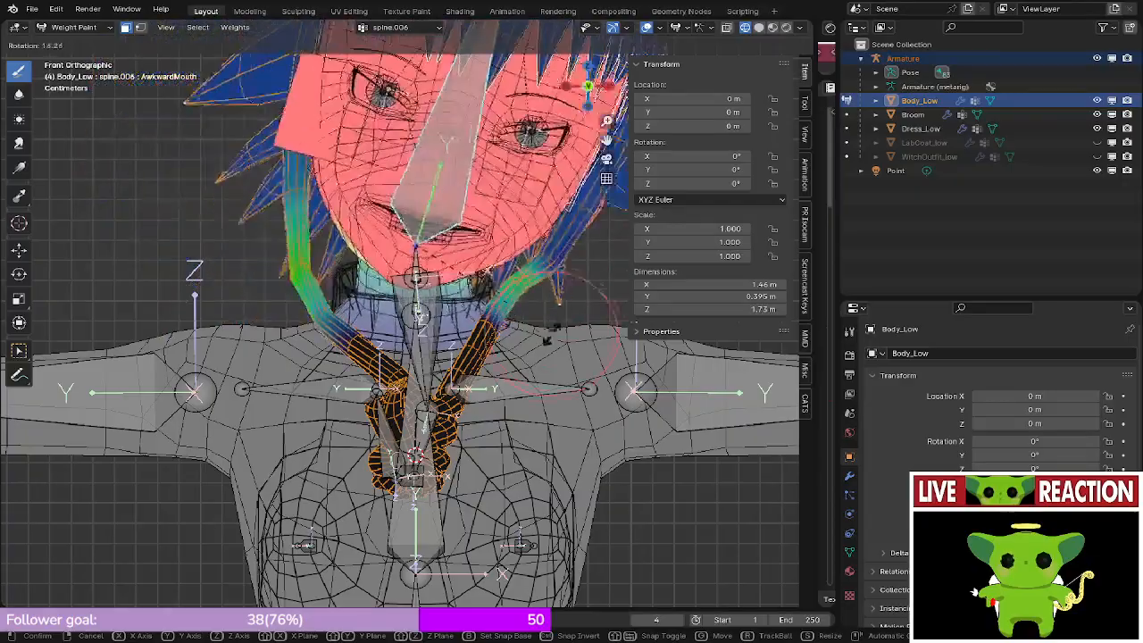
right_click(543, 304)
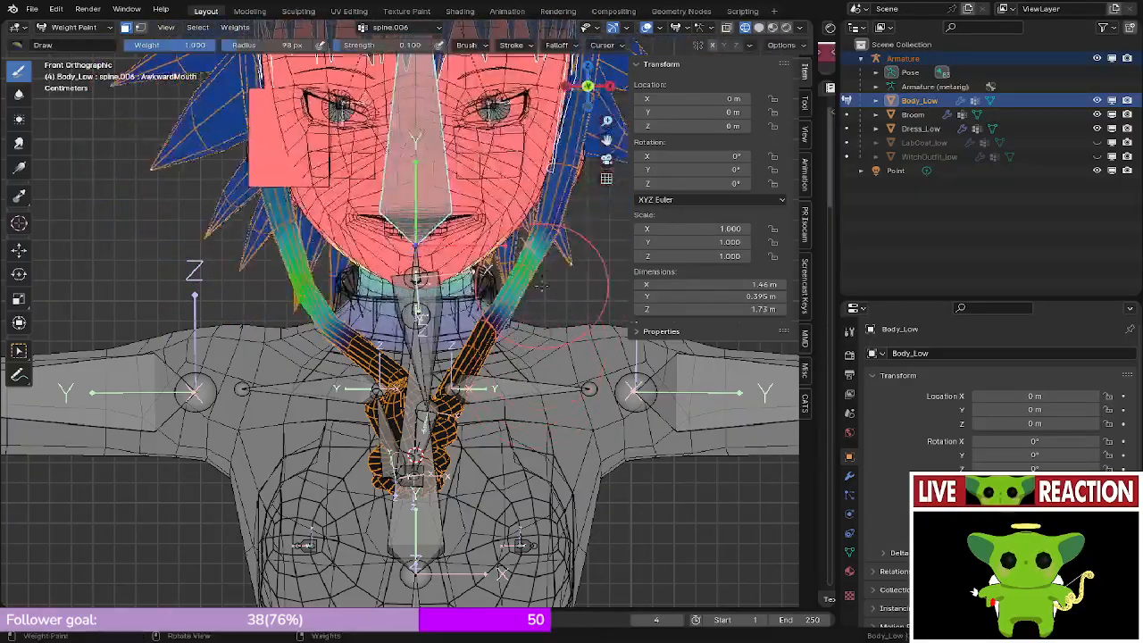
- Save the file and switch the body mesh from weight painting to Object Mode
scroll(543, 287, "down", 4)
middle_click_drag(543, 287, 464, 317)
key("ctrl+s")
left_click(519, 291)
scroll(519, 291, "up", 4)
mouse_move(519, 291)
middle_mouse_down()
mouse_move(482, 326)
mouse_move(446, 332)
mouse_move(488, 324)
mouse_move(453, 339)
mouse_move(385, 318)
middle_mouse_up()
scroll(446, 332, "down", 4)
key("ctrl+Tab")
scroll(431, 342, "up", 3)
key("Tab")
key("Tab")
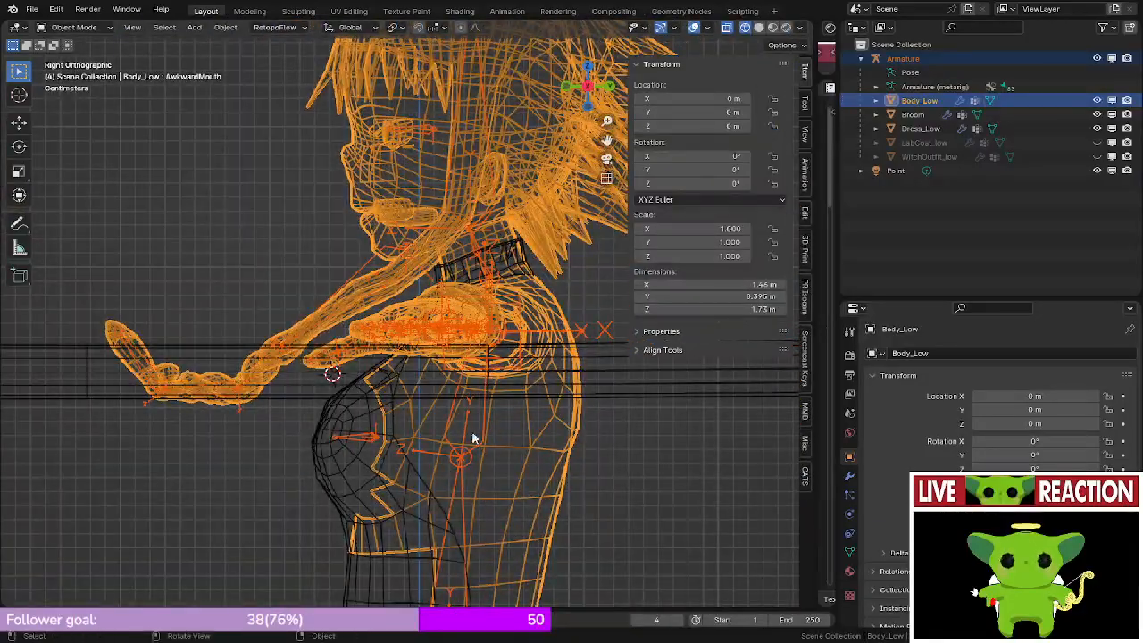
- Select the armature, enter Pose Mode, and clear all transforms on every bone
left_click(472, 438)
left_click(107, 29)
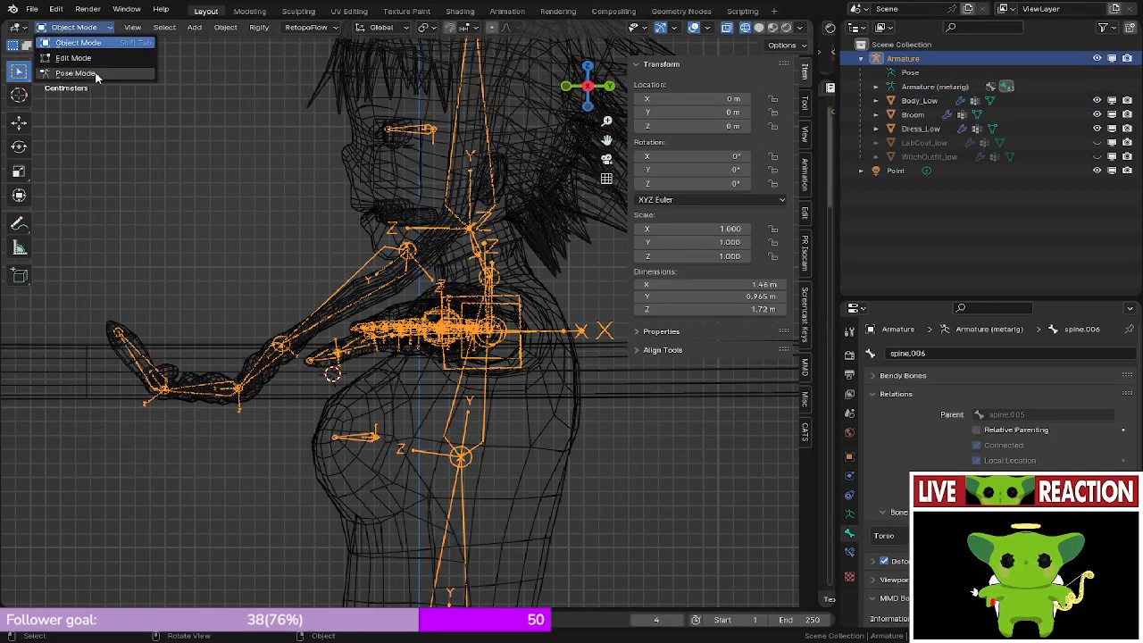
left_click(71, 70)
key("a")
left_click(226, 27)
mouse_move(195, 27)
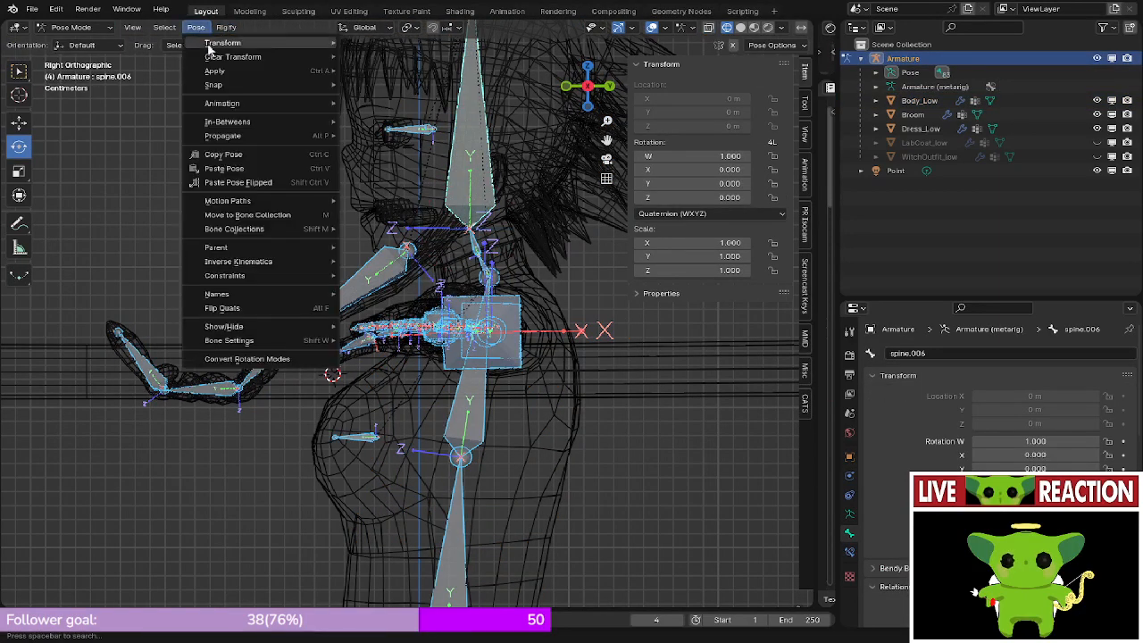
mouse_move(268, 59)
left_click(393, 58)
- Switch the viewport shading to Rendered
middle_click_drag(270, 223, 351, 259)
key("z")
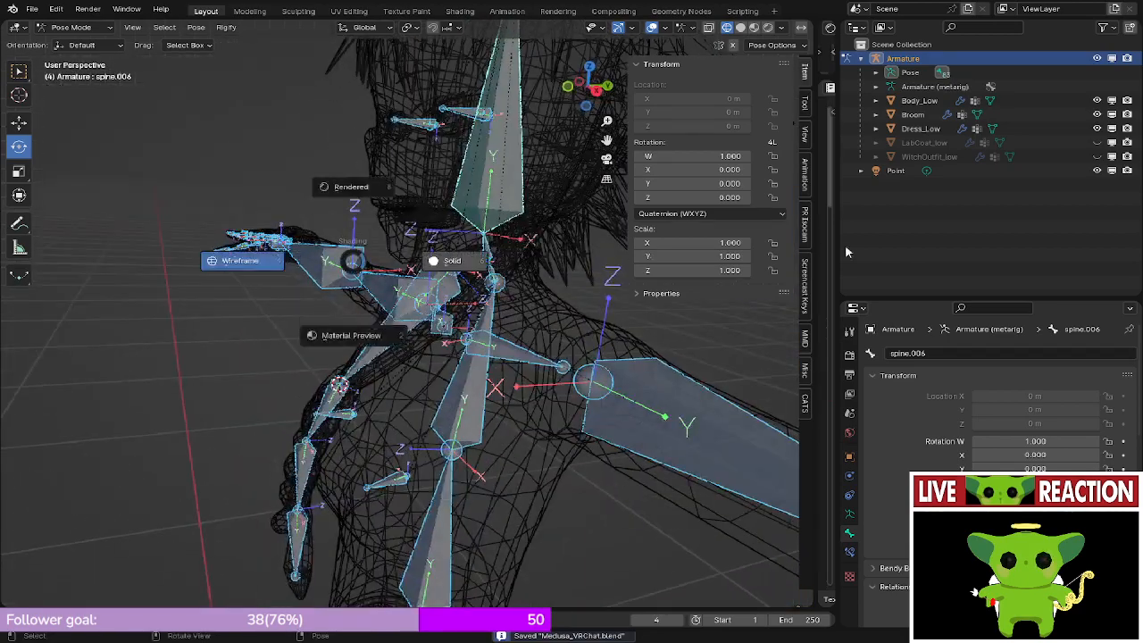
left_click(446, 260)
key("z")
left_click(300, 94)
mouse_move(301, 94)
middle_mouse_down()
mouse_move(368, 250)
mouse_move(411, 267)
middle_mouse_up()
- Return the armature to Pose Mode and rotate the first braid bone 58.5° about the view axis in the right view
key("ctrl+Tab")
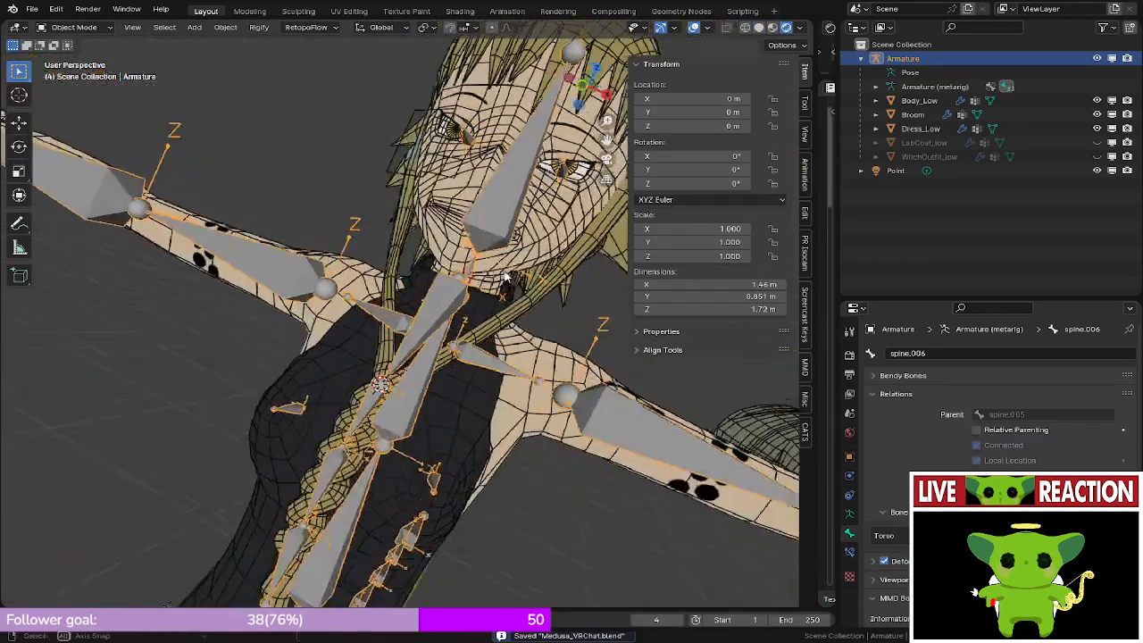
key("KP_1")
left_click(74, 26)
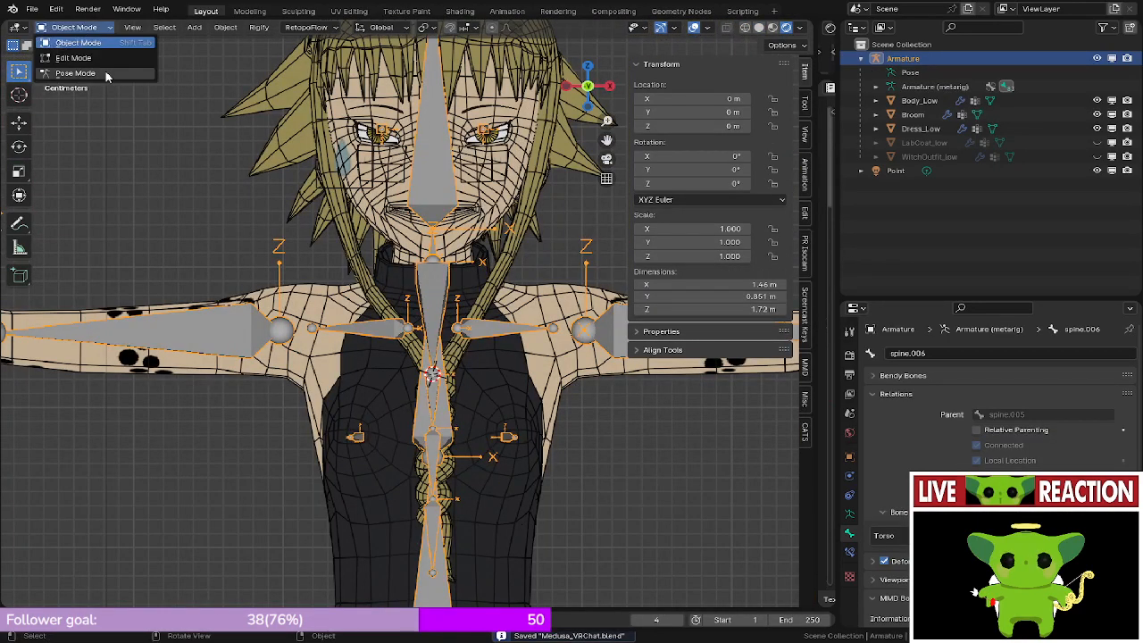
left_click(67, 76)
middle_click_drag(365, 313, 435, 303)
key("KP_3")
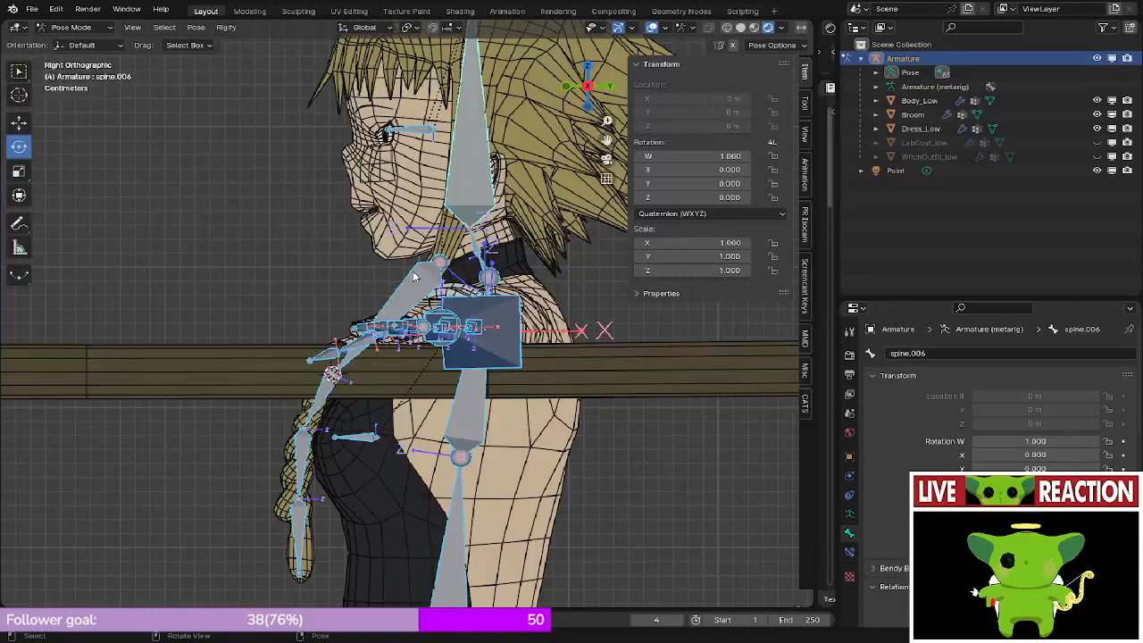
left_click(416, 279)
key("r")
left_click(500, 348)
middle_click_drag(388, 210, 390, 218, "shift")
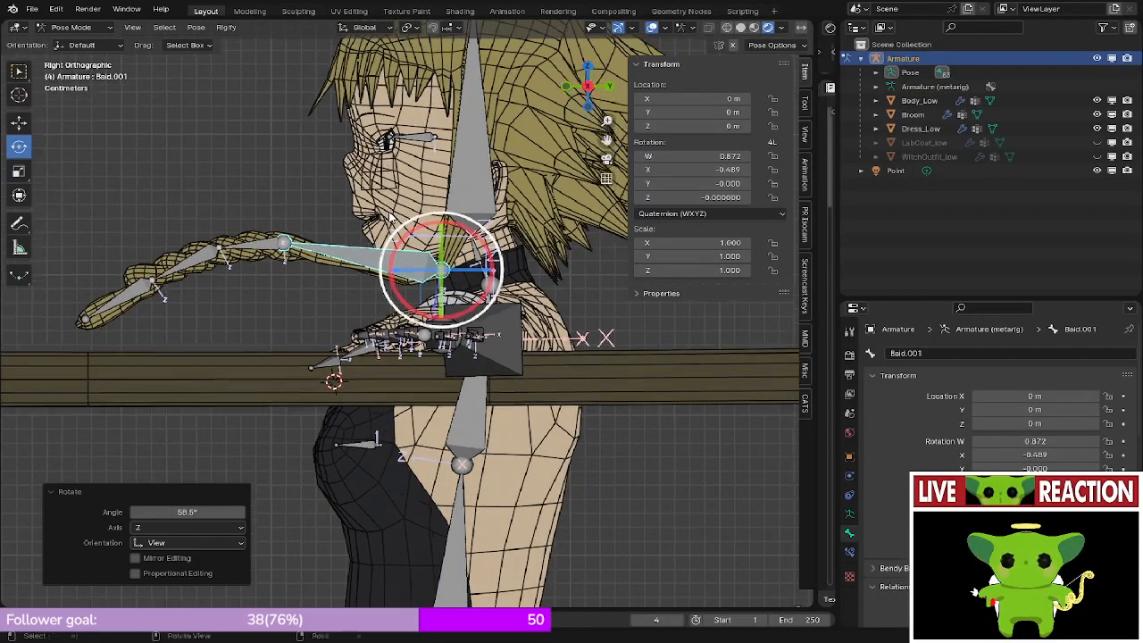
- Hide the viewport overlays to inspect the raised braid's deformation, and show them again
left_click(664, 28)
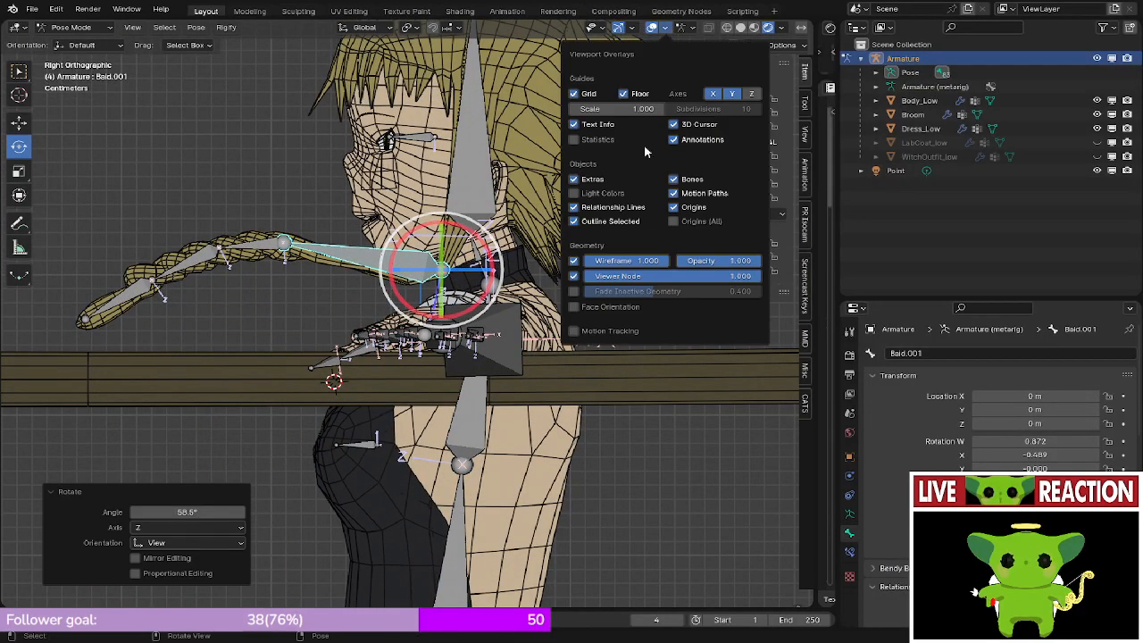
left_click(650, 28)
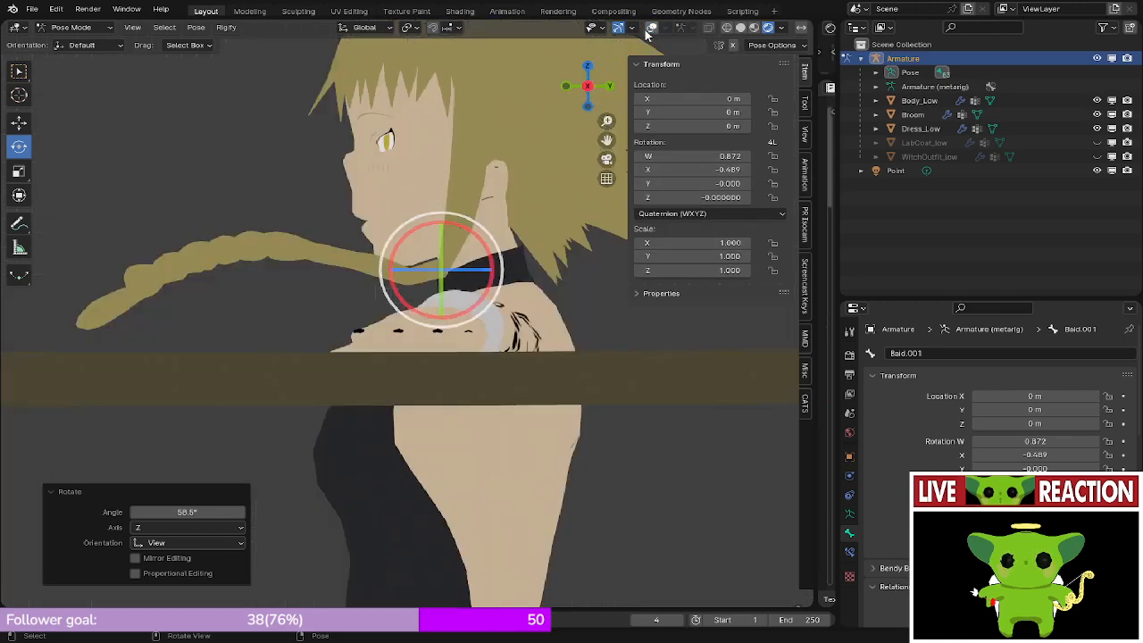
middle_click_drag(286, 312, 331, 230)
left_click(651, 27)
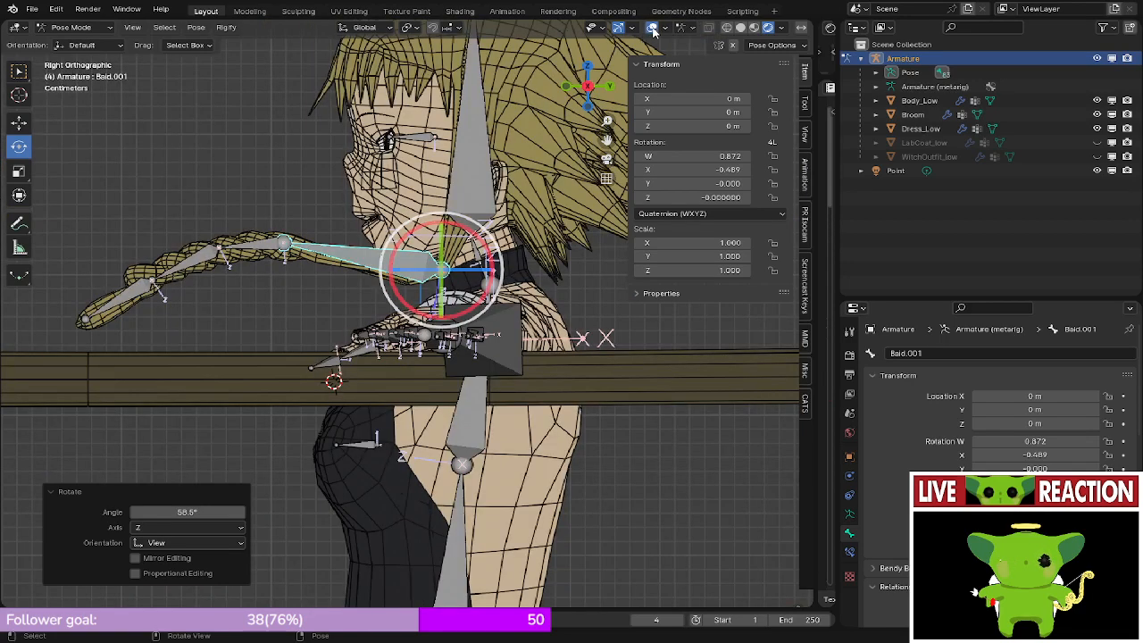
- Rotate the second braid bone 98.4° about the view axis to inspect the mesh at the joint
left_click(213, 267)
key("r")
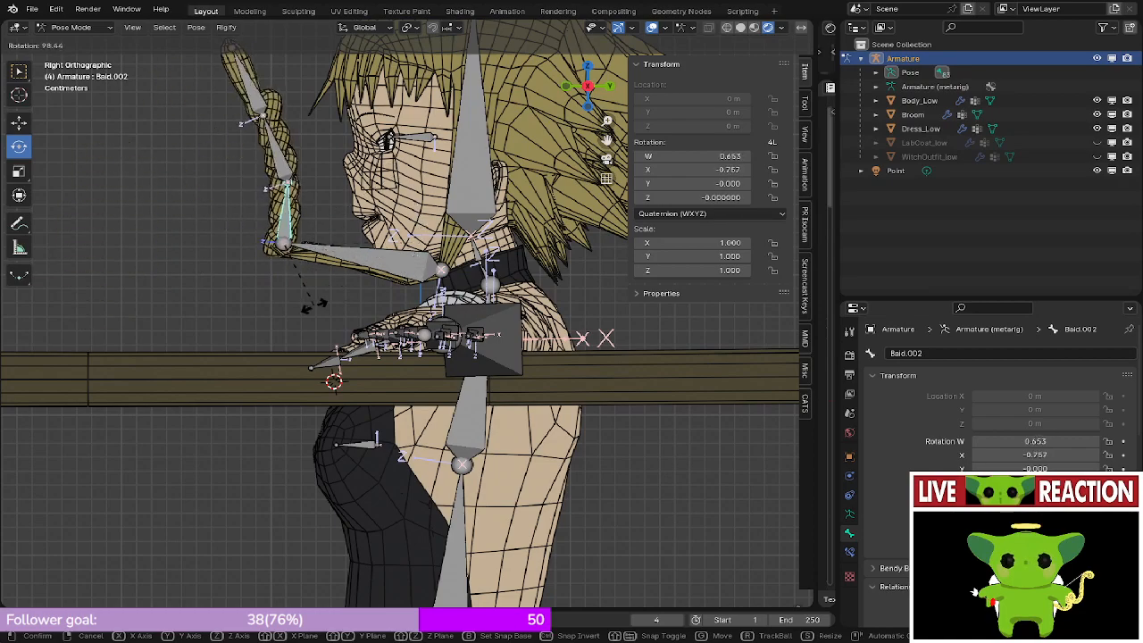
left_click(315, 306)
middle_click_drag(272, 236, 325, 383, "shift")
scroll(451, 243, "up", 5)
scroll(331, 316, "up", 4)
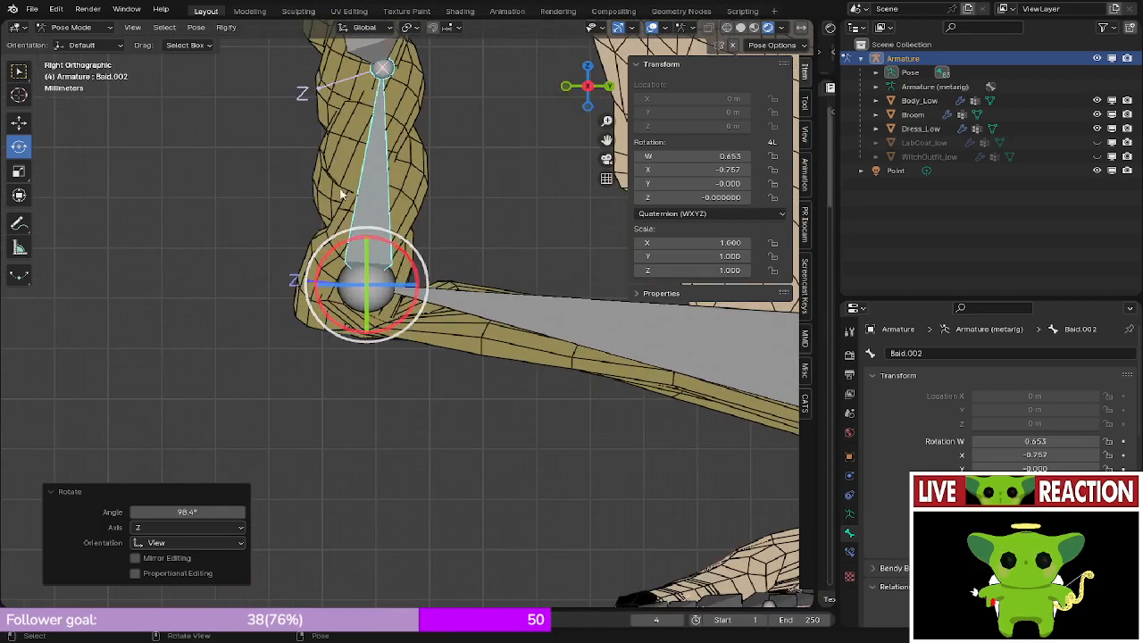
- Rotate the third braid bone -83.7° and the last braid bone -76.8° about the view axis
scroll(362, 152, "down", 3)
left_click(376, 166)
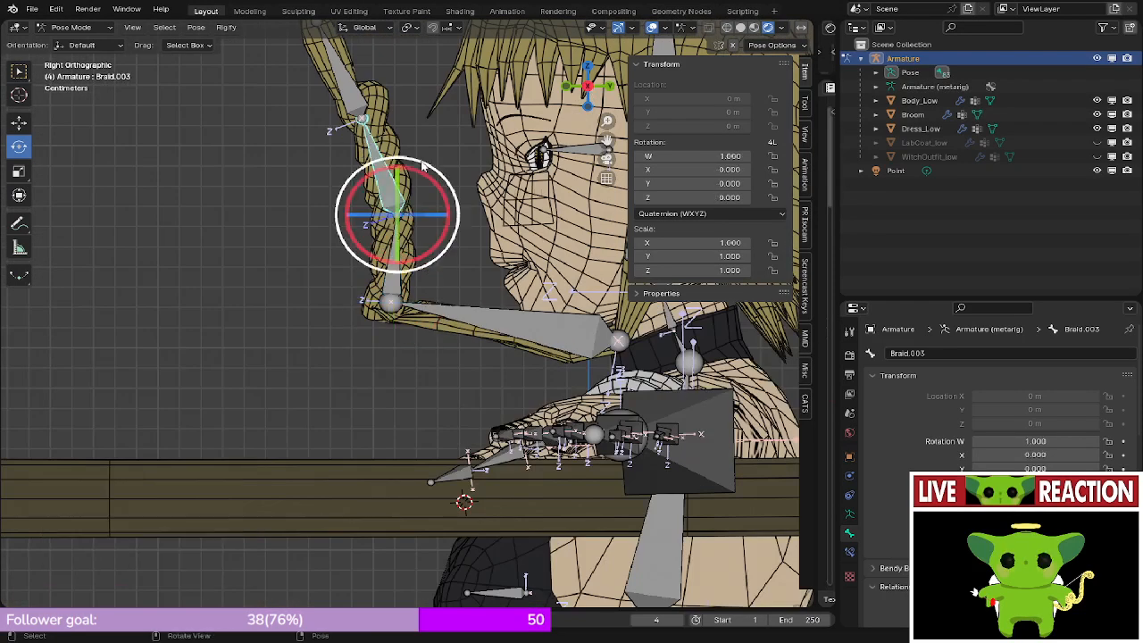
key("r")
left_click(327, 166)
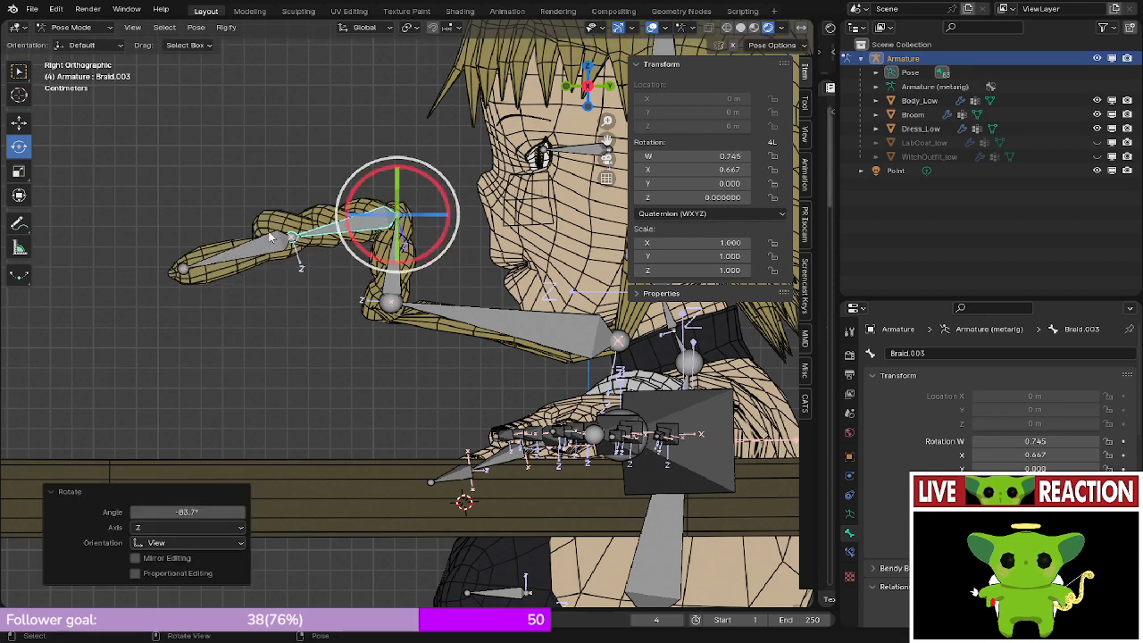
left_click(244, 253)
key("r")
left_click(330, 176)
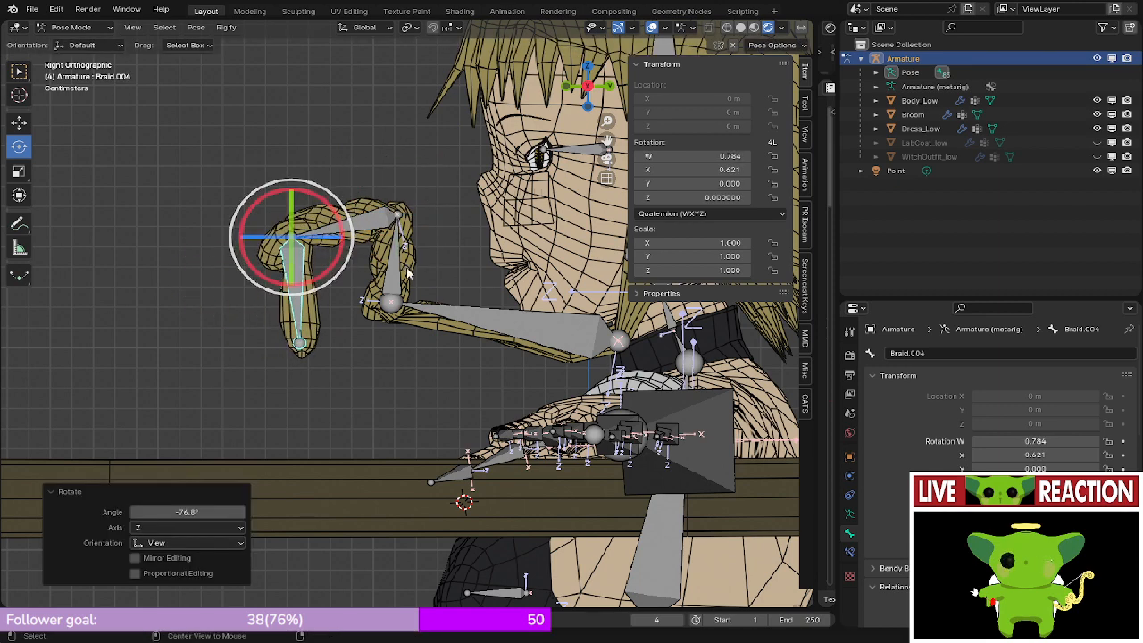
- Leave Pose Mode, select the Body_Low mesh together with the armature's second braid bone, and enter Weight Paint mode
left_click(400, 268)
key("ctrl+Tab")
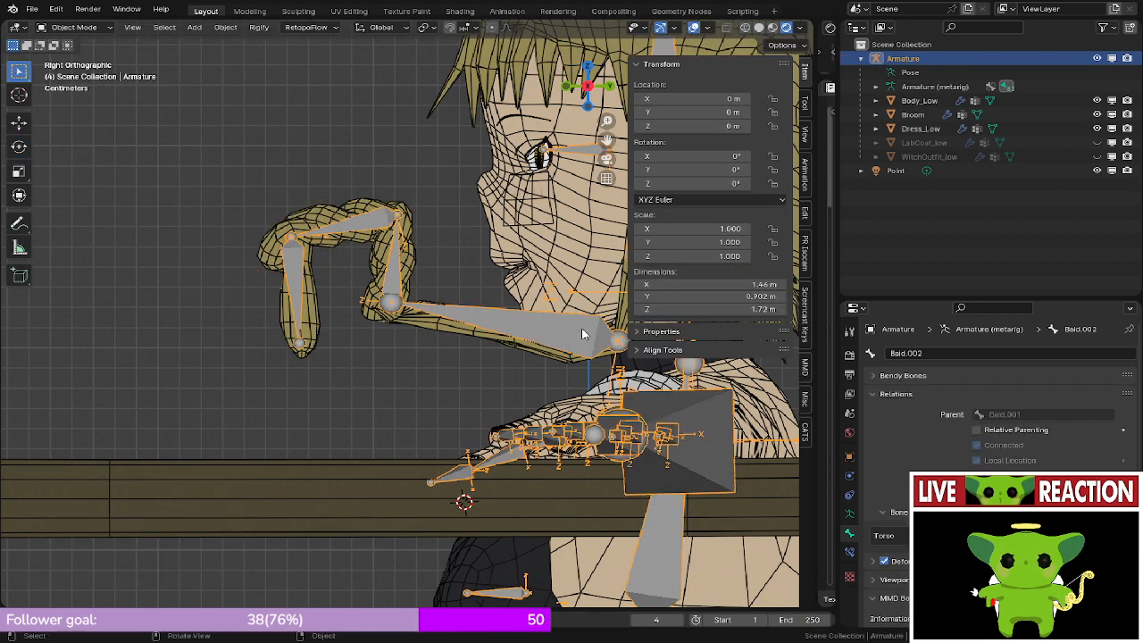
left_click(586, 256)
left_click(80, 28)
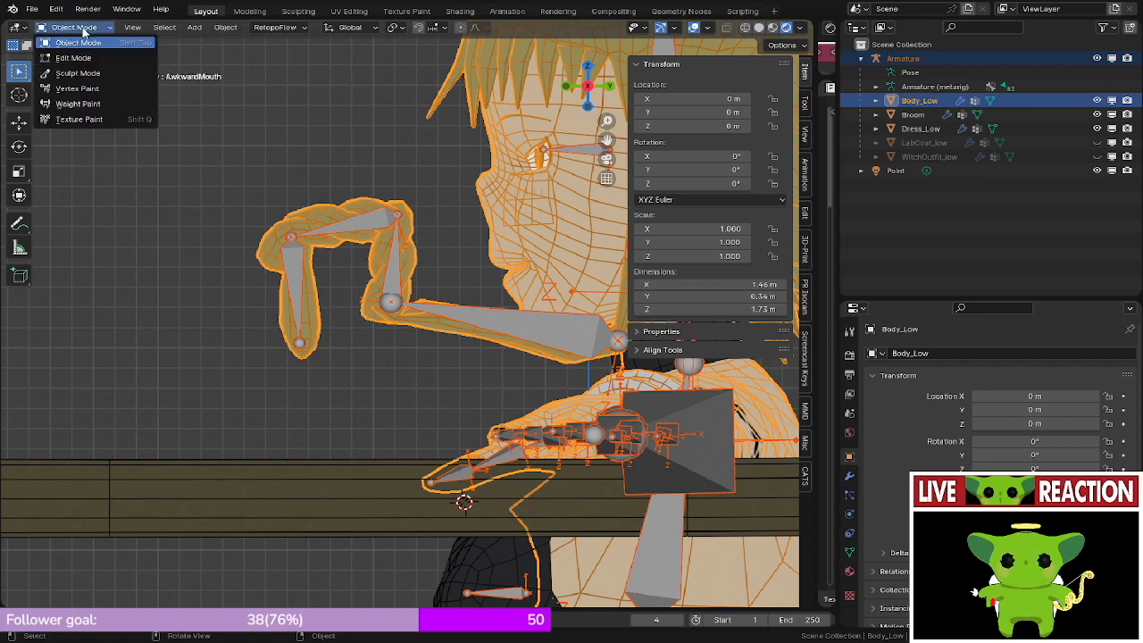
left_click(88, 105)
- Turn off face-selection masking and make the second braid bone active to show its weights around the lower joint
scroll(434, 357, "up", 3)
left_click(336, 228, "ctrl")
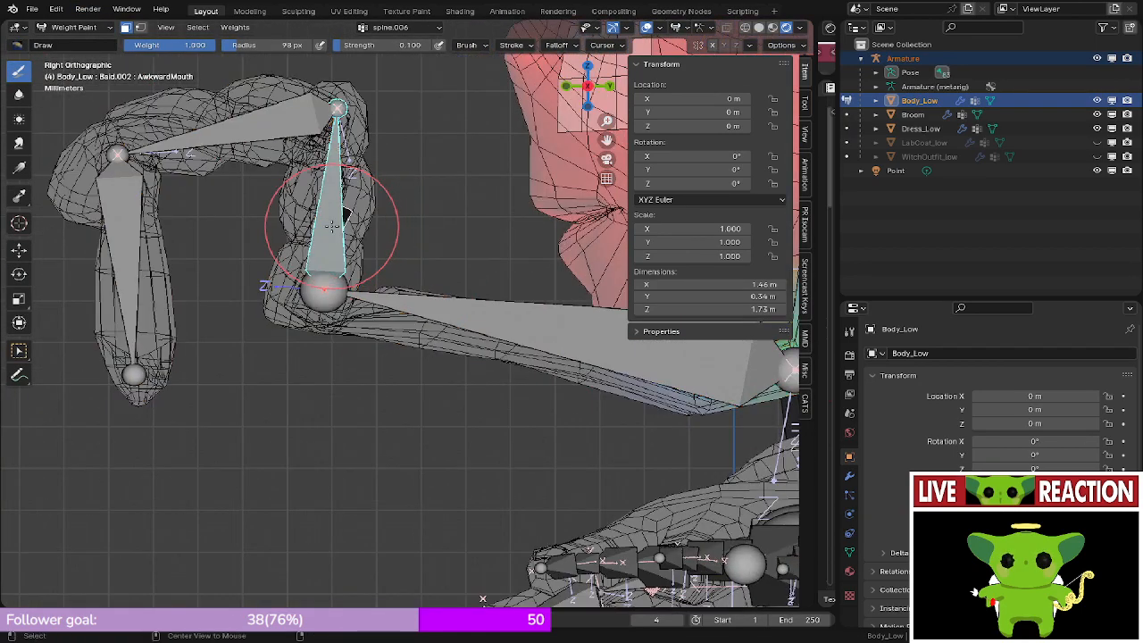
left_click(128, 28)
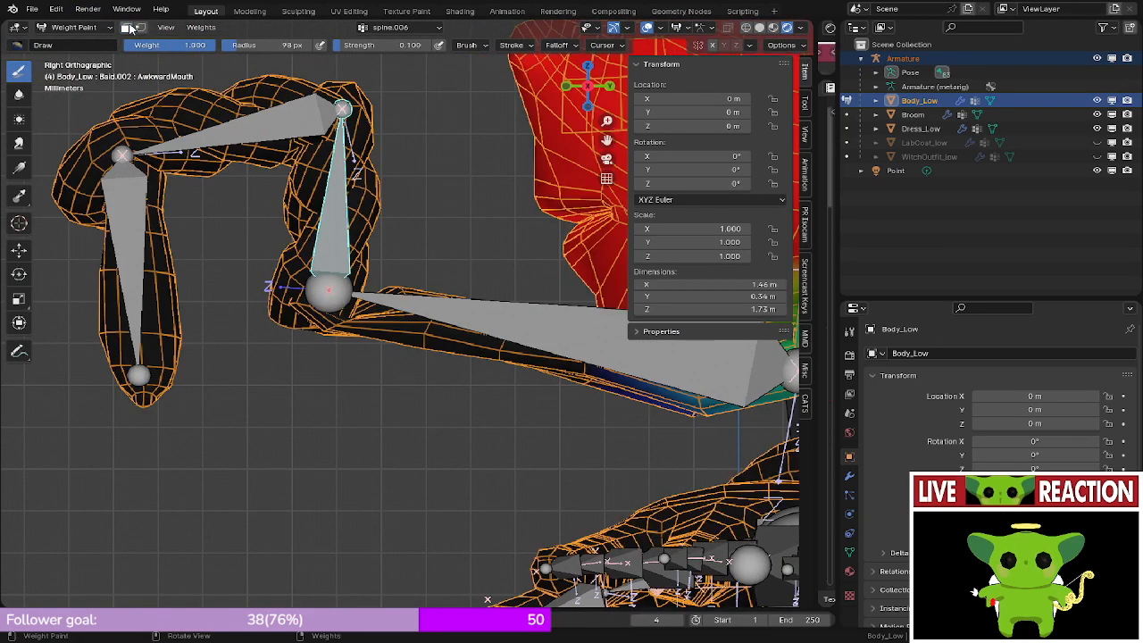
mouse_move(339, 230)
middle_mouse_down()
mouse_move(427, 312)
mouse_move(435, 210)
middle_mouse_up()
middle_click_drag(379, 269, 389, 272)
- Set the brush radius to 207 px, try a subtracting stroke on the second braid bone's joint weights, and undo it
key("f")
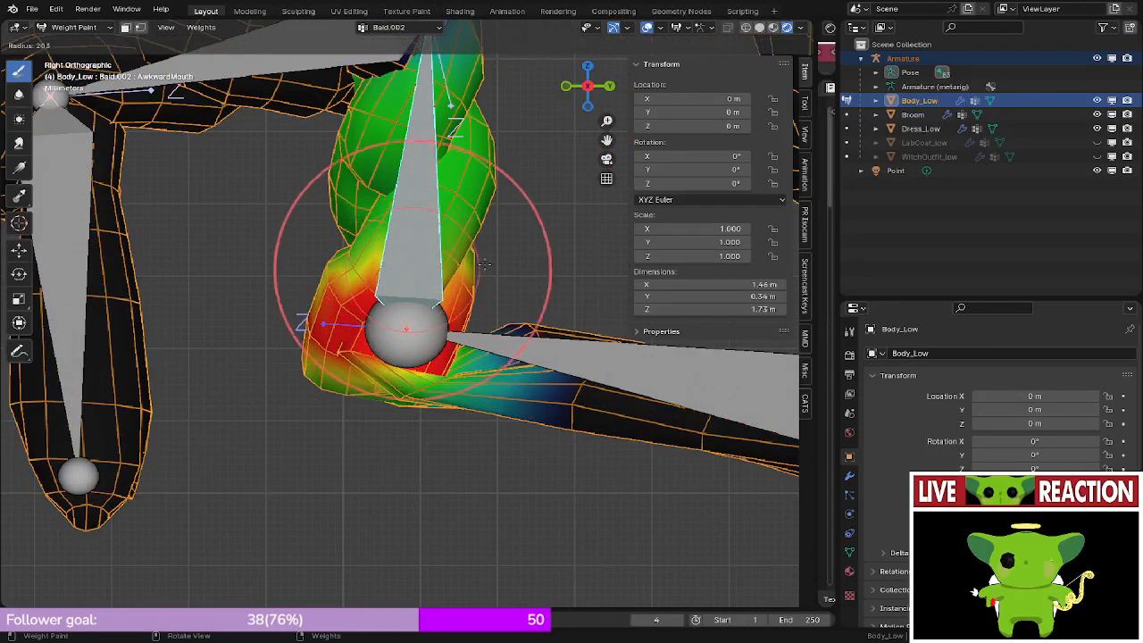
left_click(384, 326)
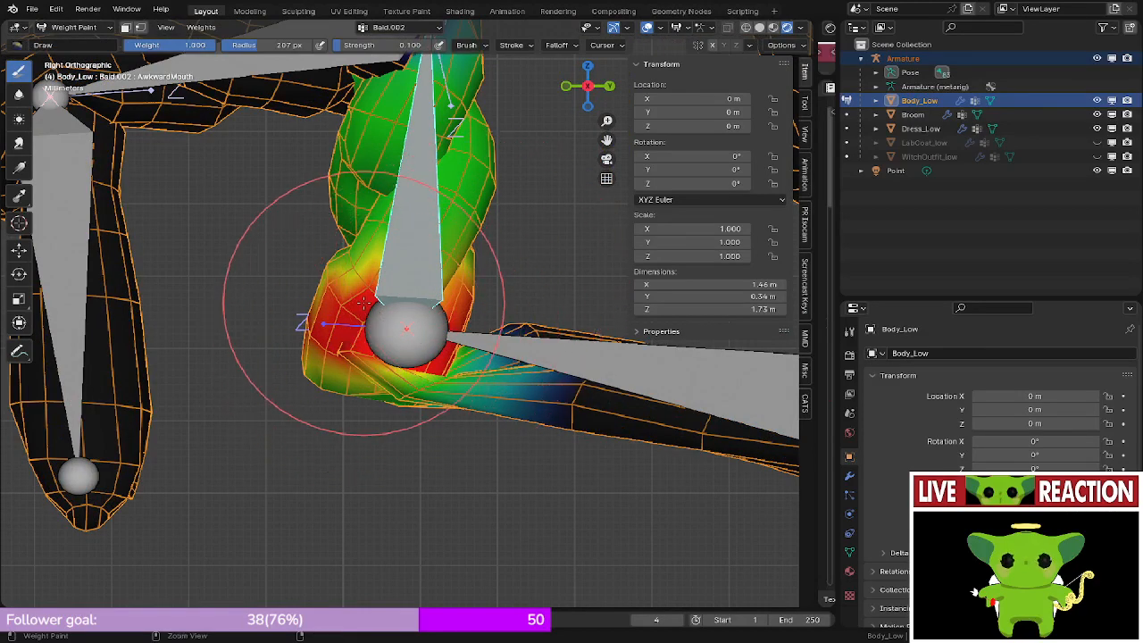
left_click_drag(365, 304, 394, 382, "ctrl")
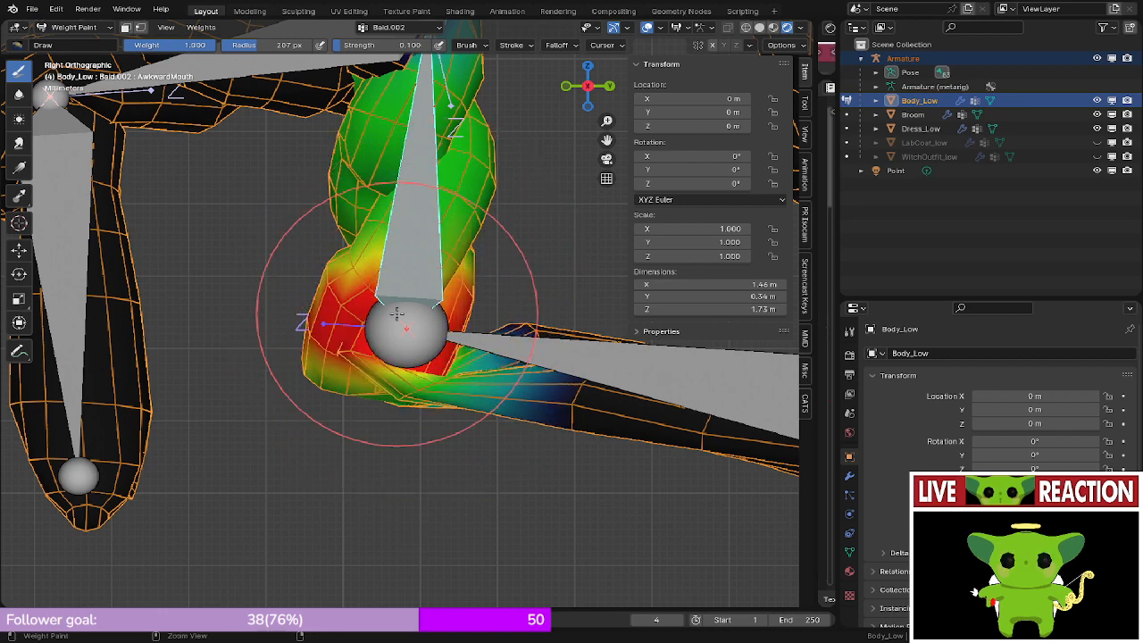
key("ctrl+z")
key("ctrl+z")
key("ctrl+z")
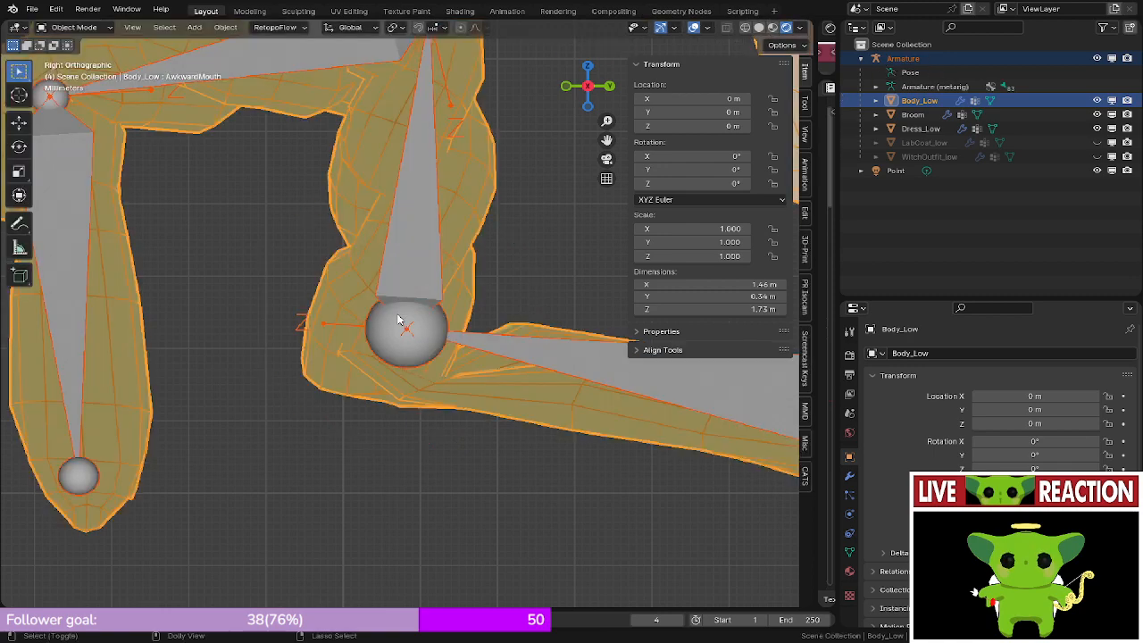
key("ctrl+shift+z")
key("ctrl+shift+z")
- Select the first braid bone and blend its weights across the joint into the start of the second braid segment
left_click(684, 385, "ctrl+shift")
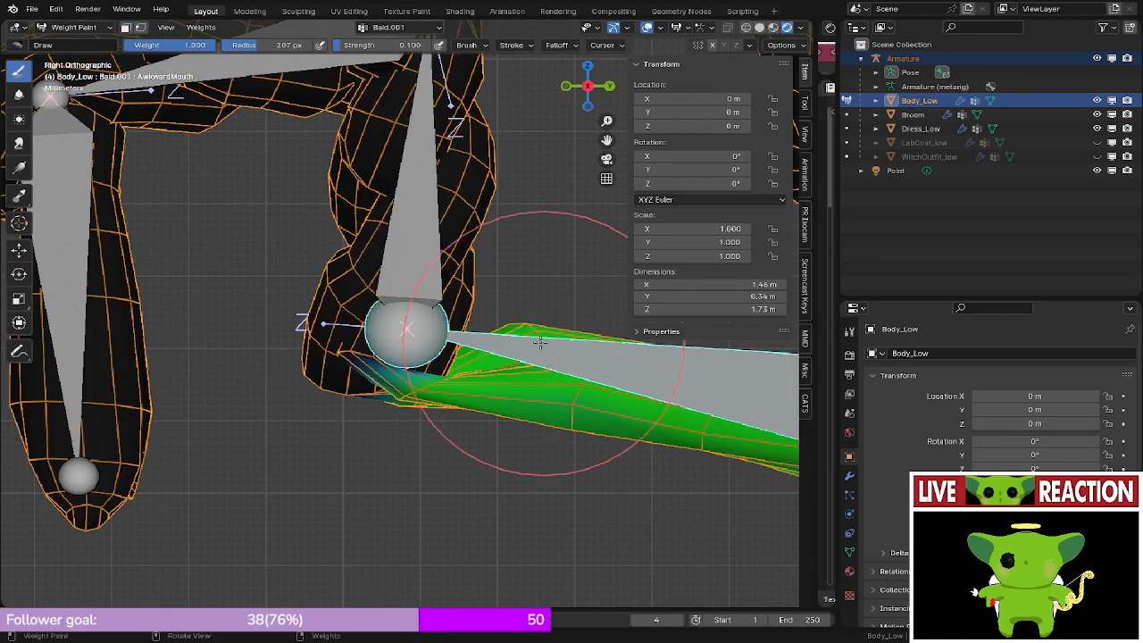
mouse_move(429, 334)
middle_mouse_down()
mouse_move(204, 379)
mouse_move(441, 334)
middle_mouse_up()
scroll(441, 334, "down", 2)
key("KP_1")
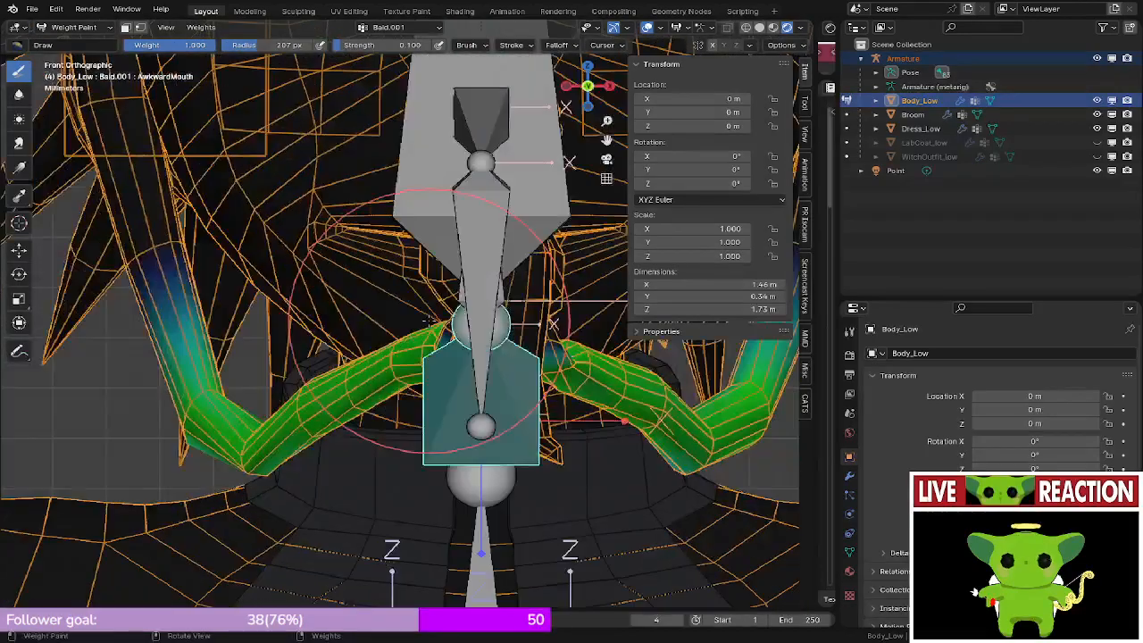
key("KP_3")
scroll(413, 339, "up", 4)
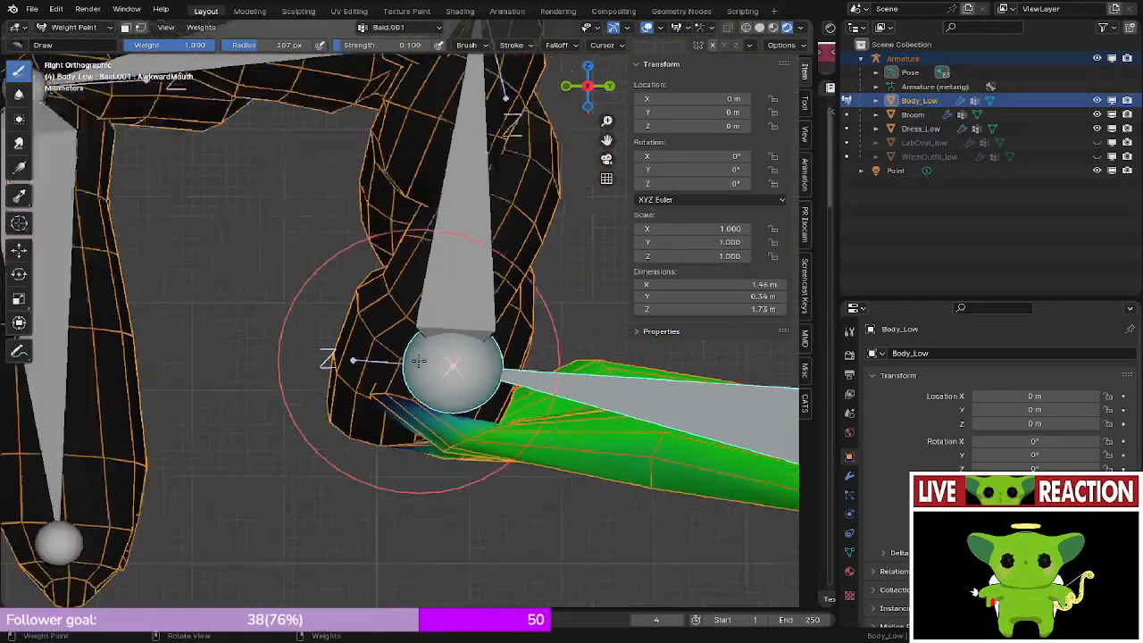
scroll(408, 344, "down", 1)
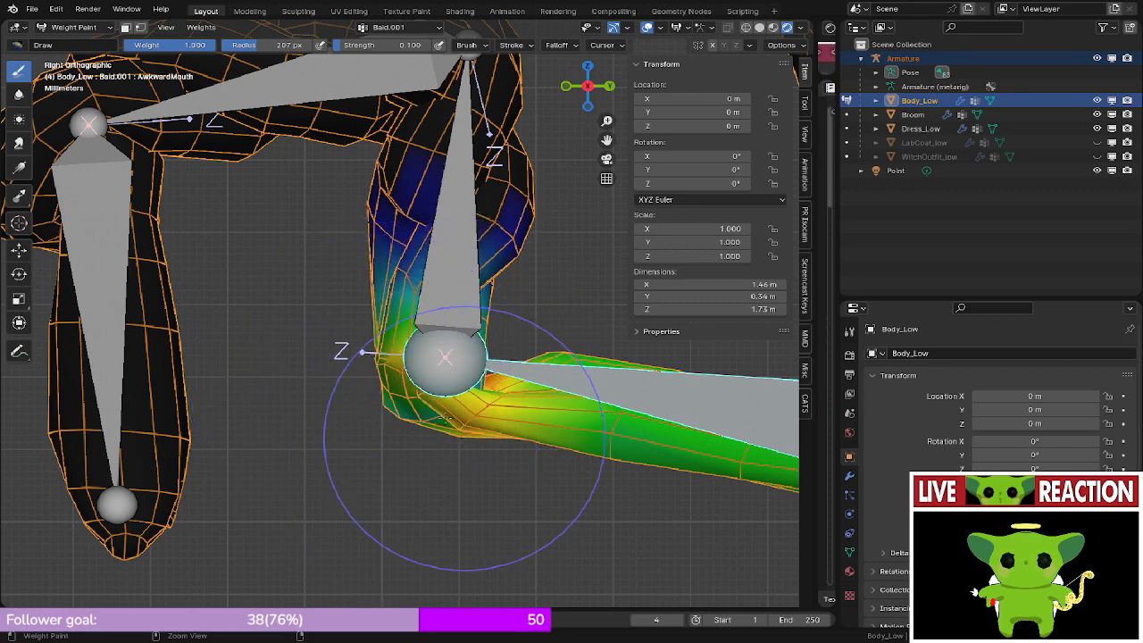
- Strengthen the first braid bone's weights on the outer and inner sides of the bent joint with the Draw brush at weight 1.000
middle_click_drag(357, 350, 475, 396)
key("KP_3")
scroll(404, 332, "up", 2)
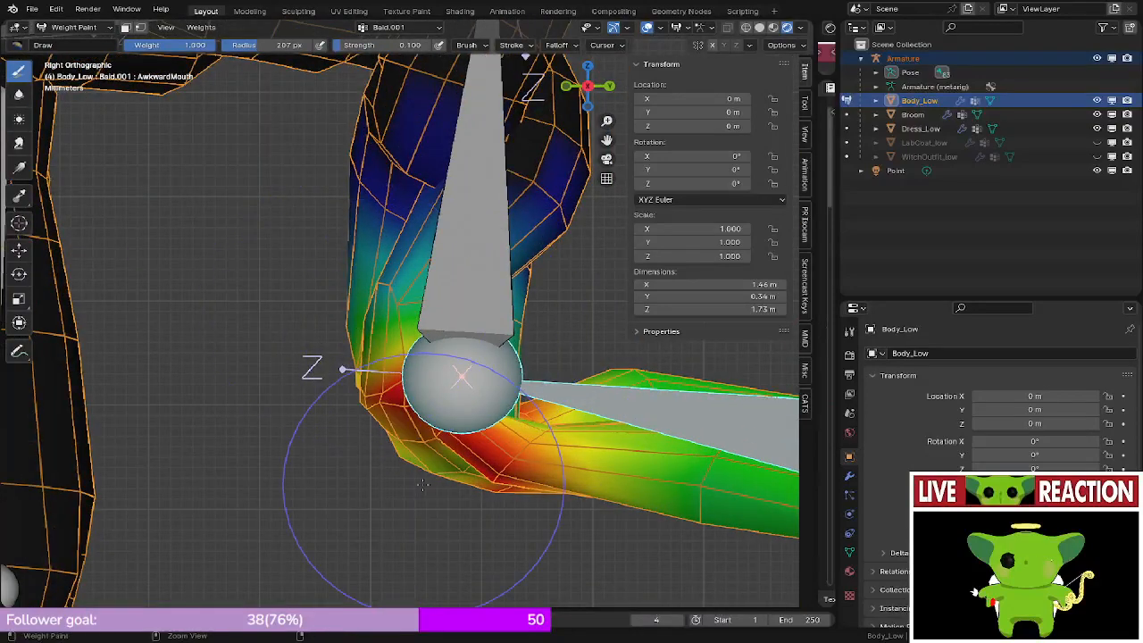
middle_click_drag(542, 396, 357, 250)
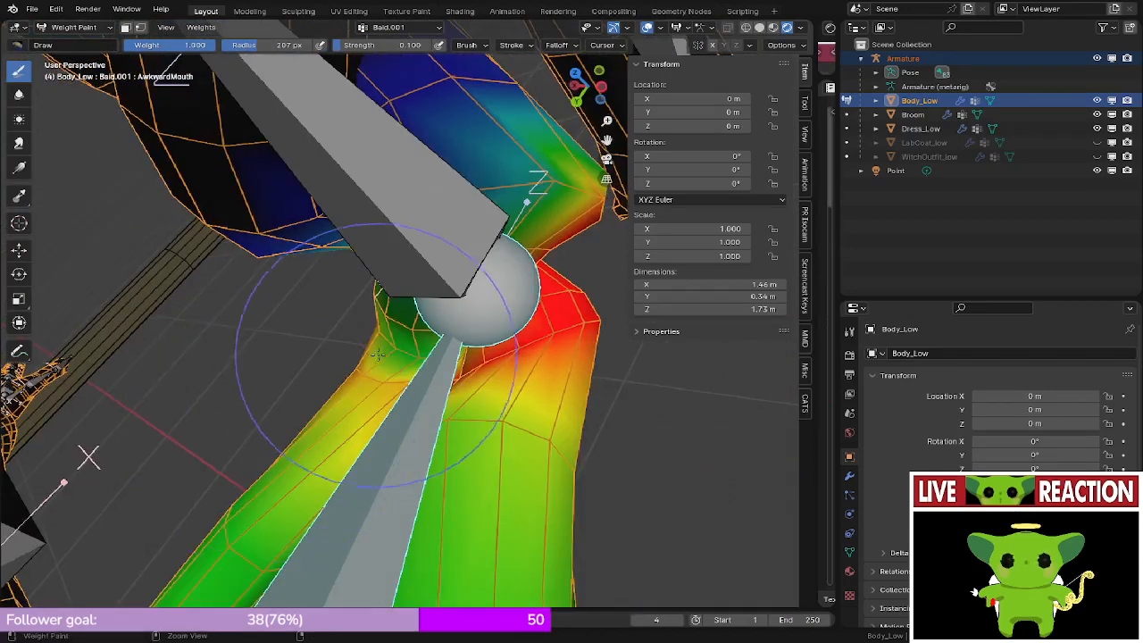
scroll(392, 351, "up", 2)
mouse_move(378, 364)
left_mouse_down()
mouse_move(386, 355)
mouse_move(476, 375)
left_mouse_up()
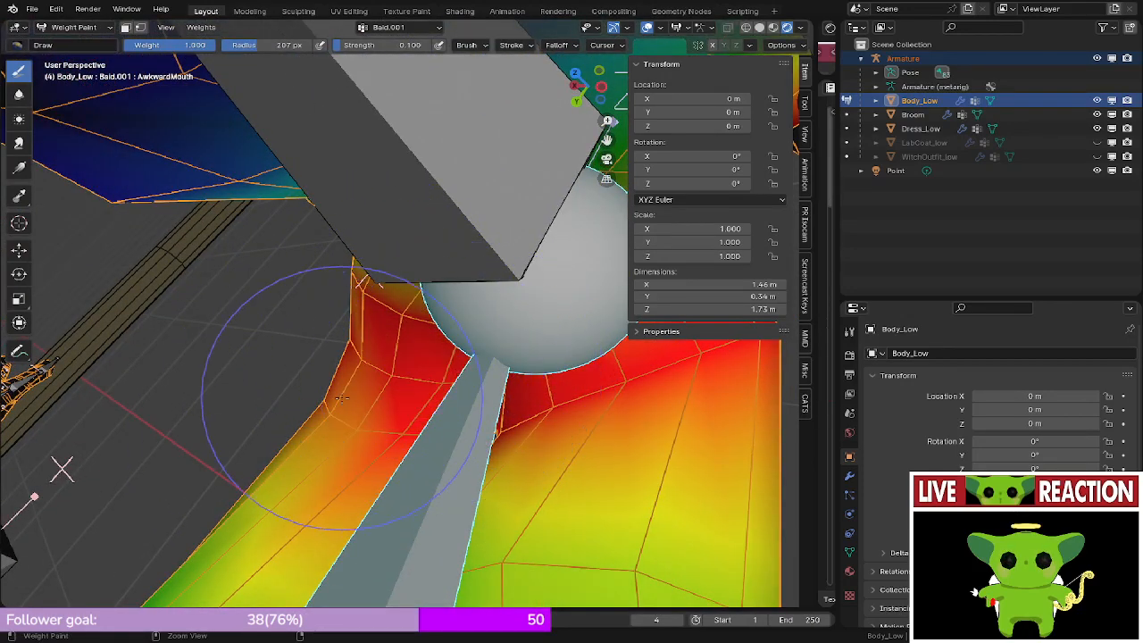
mouse_move(341, 399)
middle_mouse_down()
mouse_move(492, 267)
mouse_move(564, 348)
middle_mouse_up()
- Select the second braid bone and rotate it -81.9° about the view axis to straighten the joint
left_click(384, 286, "ctrl")
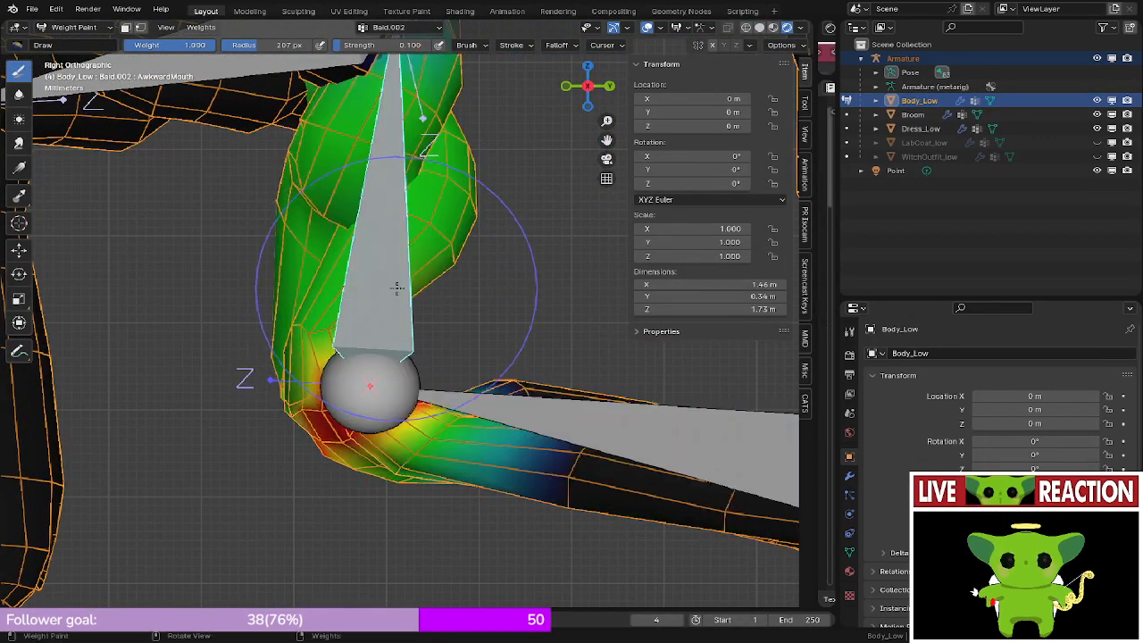
scroll(429, 267, "down", 6)
scroll(446, 268, "up", 3)
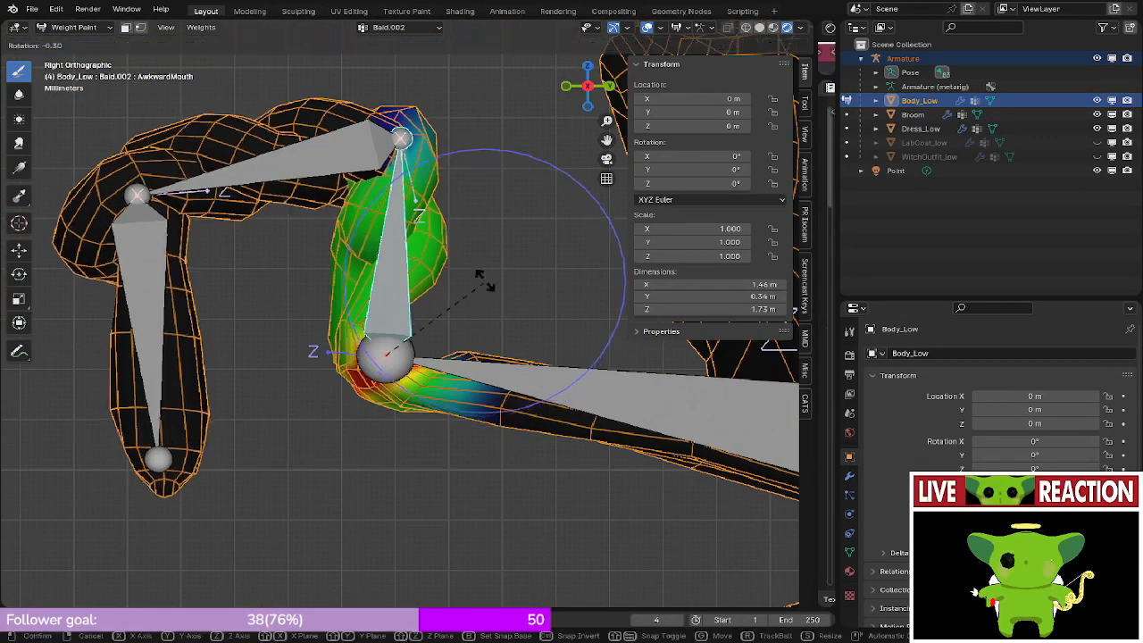
key("r")
left_click(314, 247)
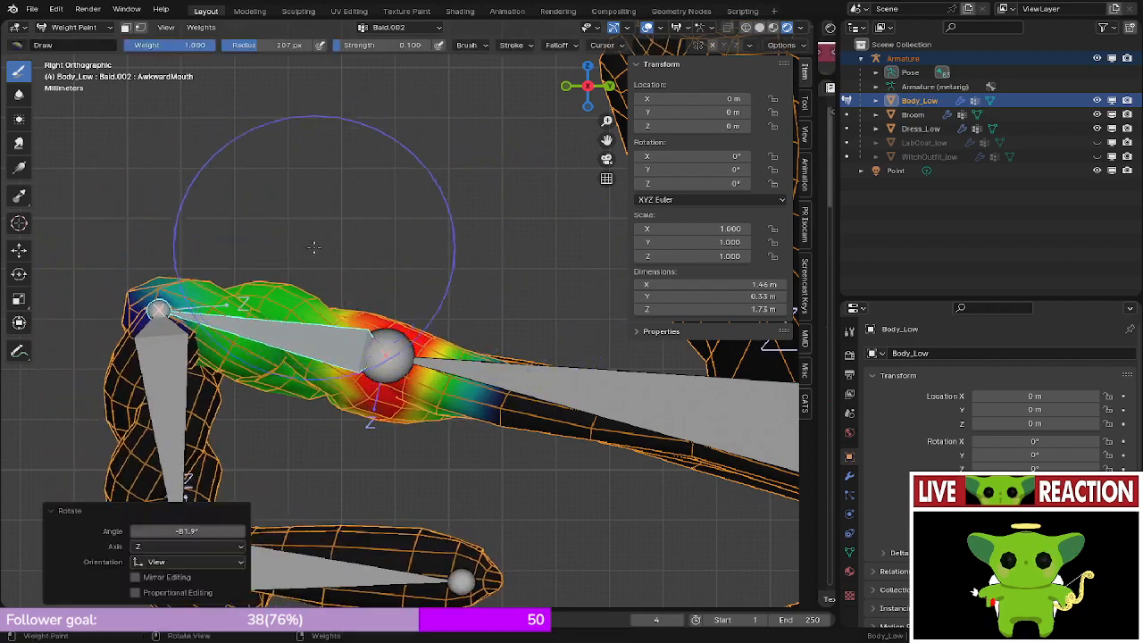
- Compare the first and second braid bones' weights at the joint and test the downward bend with a trial rotation
left_click(510, 385, "ctrl")
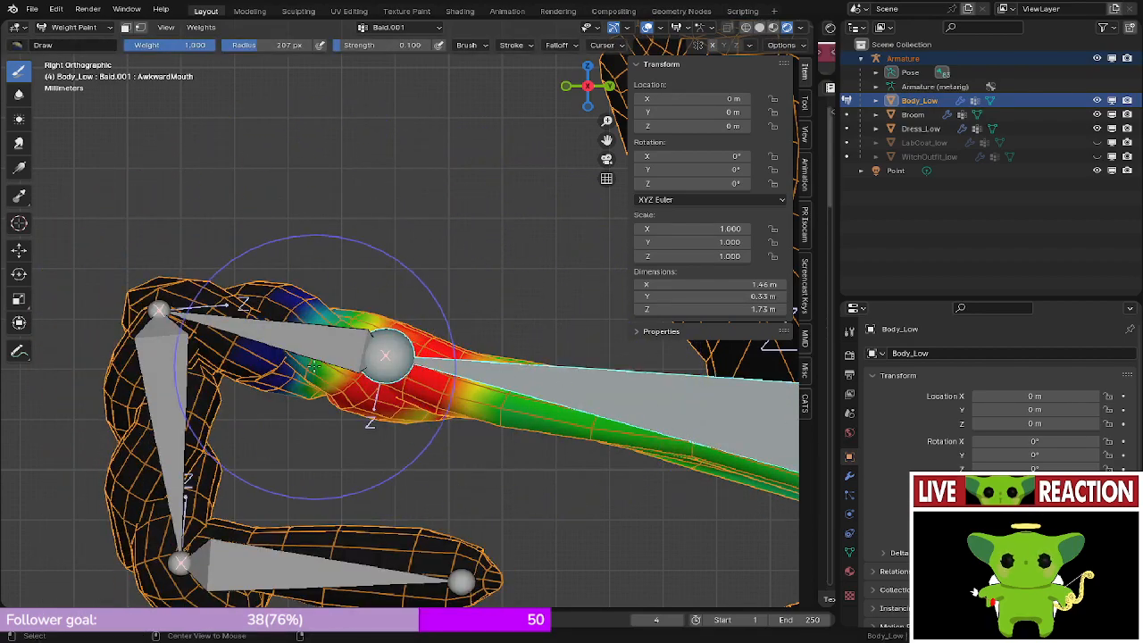
left_click(313, 362, "ctrl")
key("r")
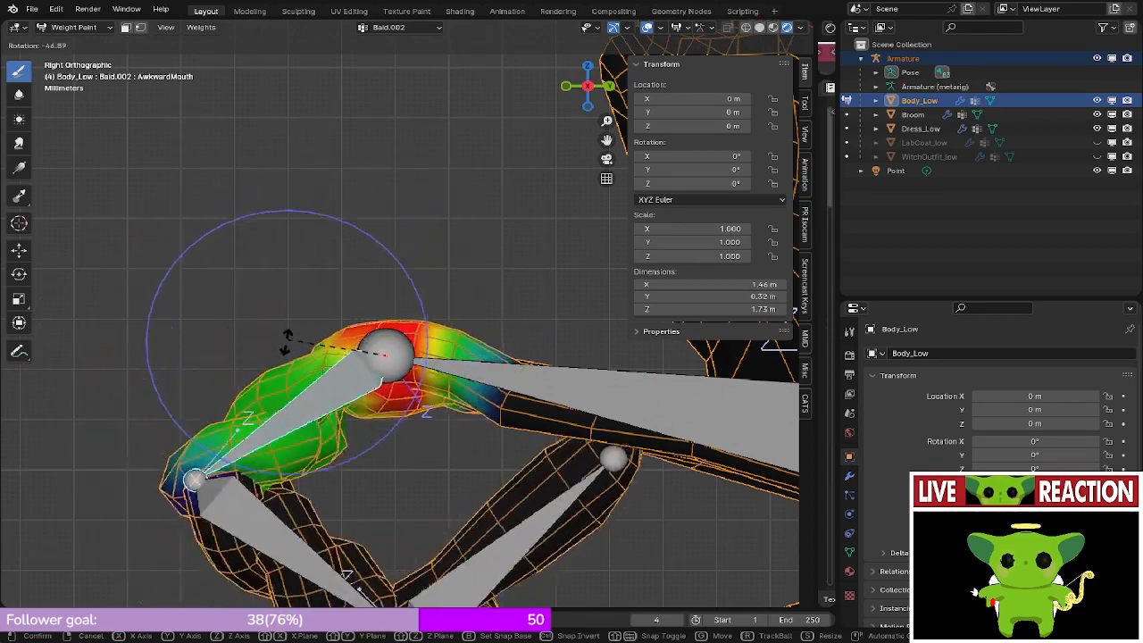
right_click(277, 379)
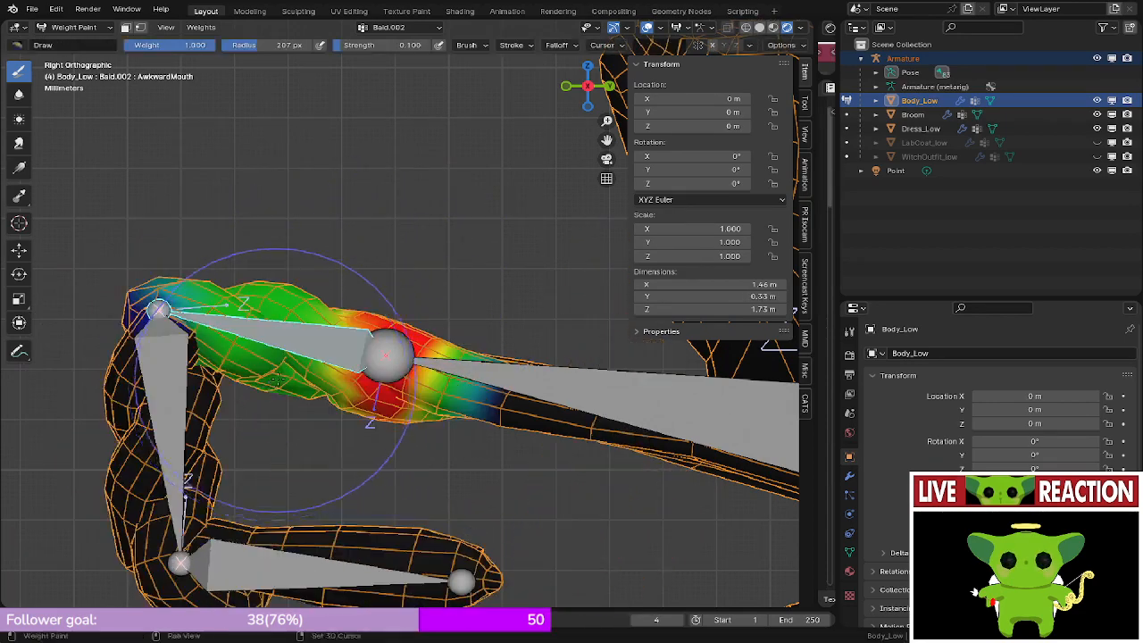
- Reduce the second braid bone's weights all around the joint and test the upward bend with a trial rotation
middle_click_drag(277, 379, 325, 325, "shift")
scroll(366, 308, "up", 2)
middle_click_drag(492, 239, 448, 255, "shift")
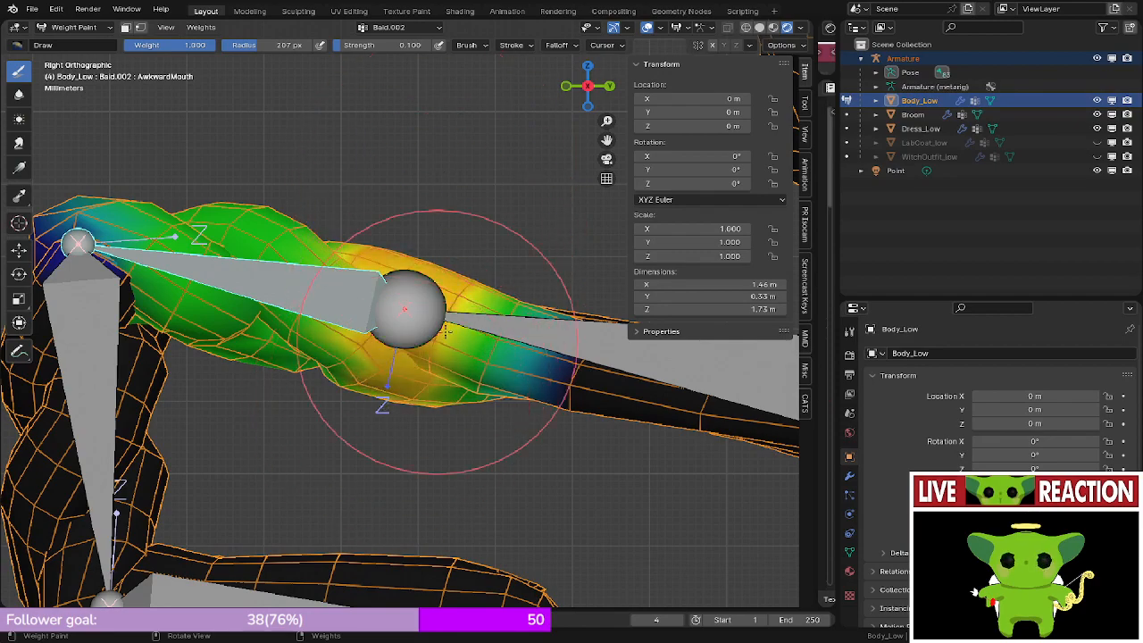
key("r")
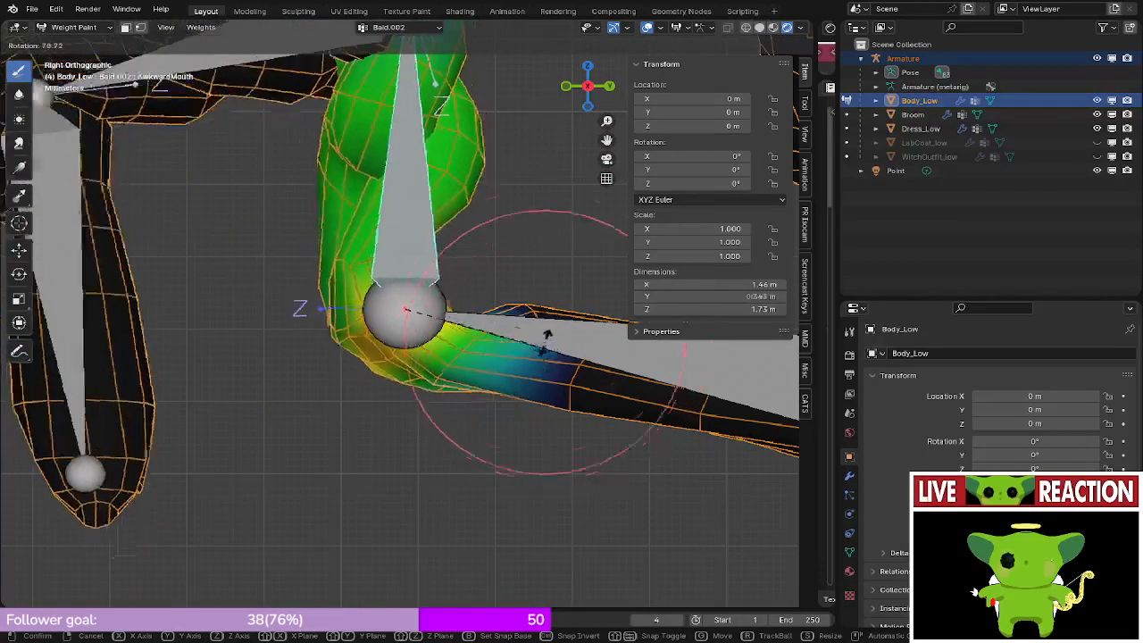
left_click(364, 275)
- Select the first braid bone and subtract from its strong weights around the joint
left_click(529, 330, "ctrl")
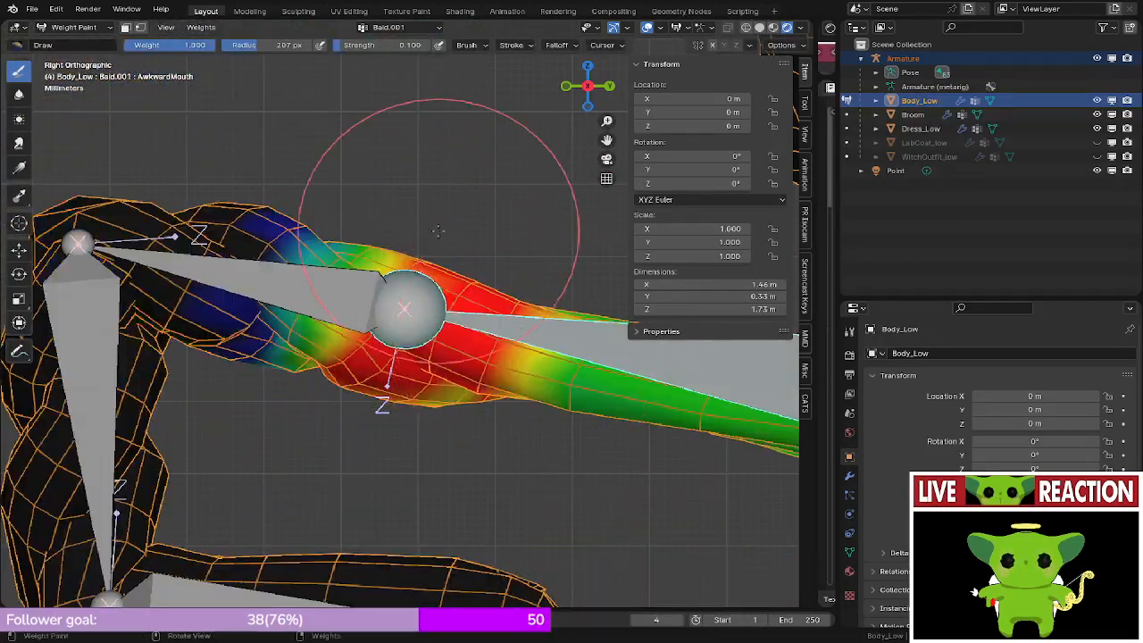
mouse_move(394, 327)
left_mouse_down("ctrl")
mouse_move(345, 442)
mouse_move(398, 508)
left_mouse_up("ctrl")
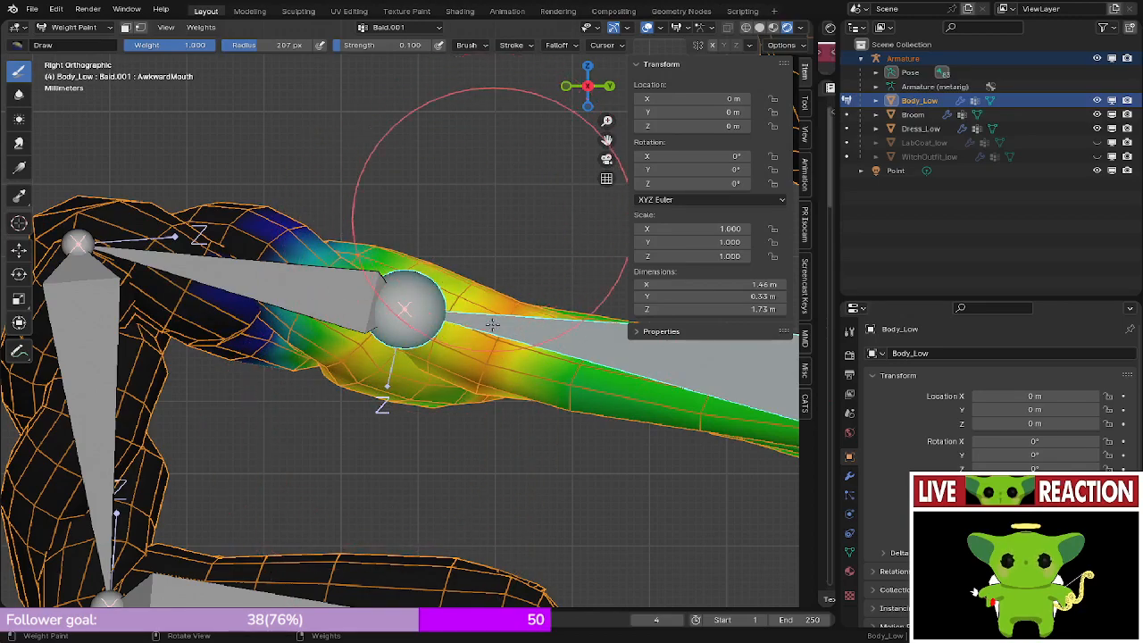
middle_click_drag(483, 211, 482, 307)
key("KP_1")
scroll(482, 303, "down", 3)
key("KP_3")
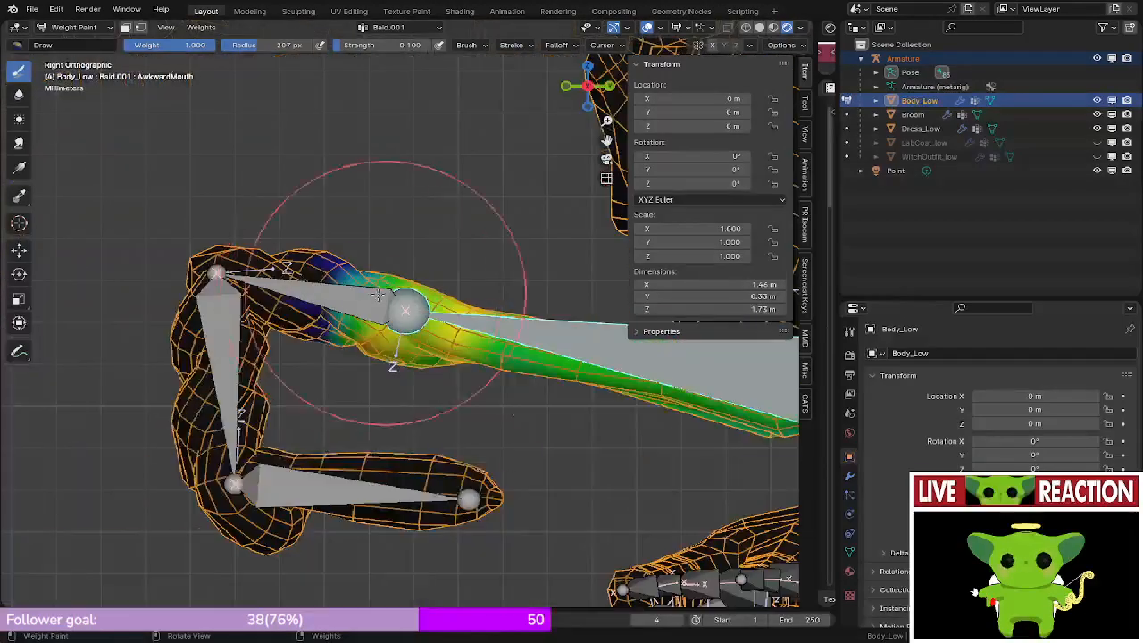
- Reselect the second braid bone and test the adjusted joint with another trial rotation
scroll(370, 295, "up", 3)
left_click(352, 296, "ctrl")
key("r")
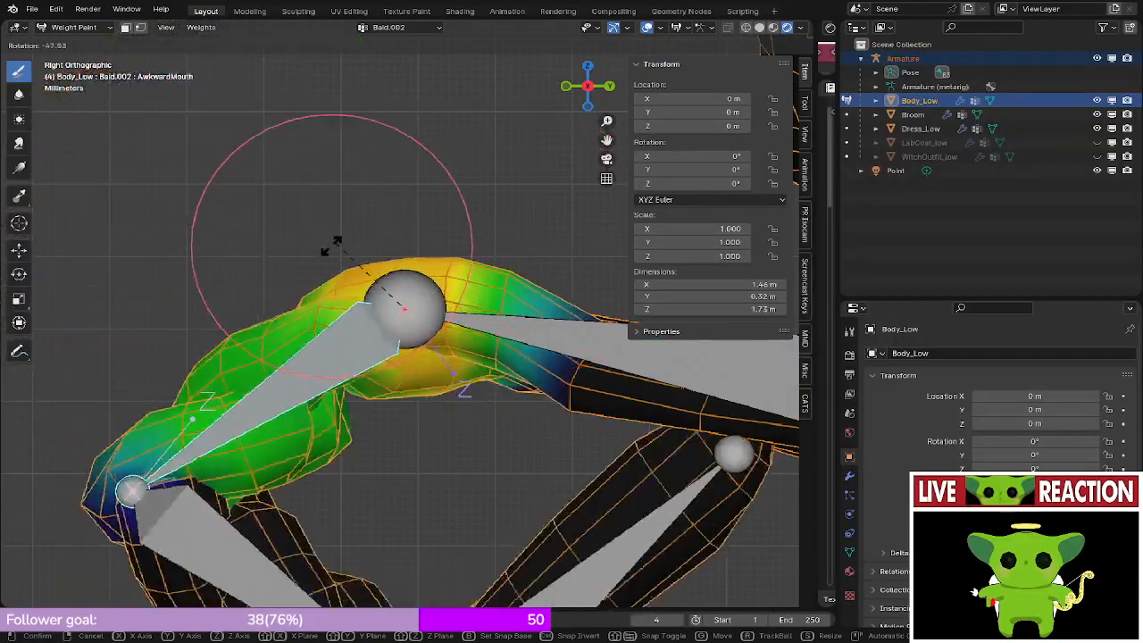
right_click(344, 276)
- Set the brush radius to 149 px and smooth the second braid bone's weights farther along the first braid segment
middle_click_drag(384, 290, 298, 262, "shift")
middle_click_drag(401, 272, 423, 314)
scroll(432, 323, "down", 1)
scroll(434, 303, "up", 2)
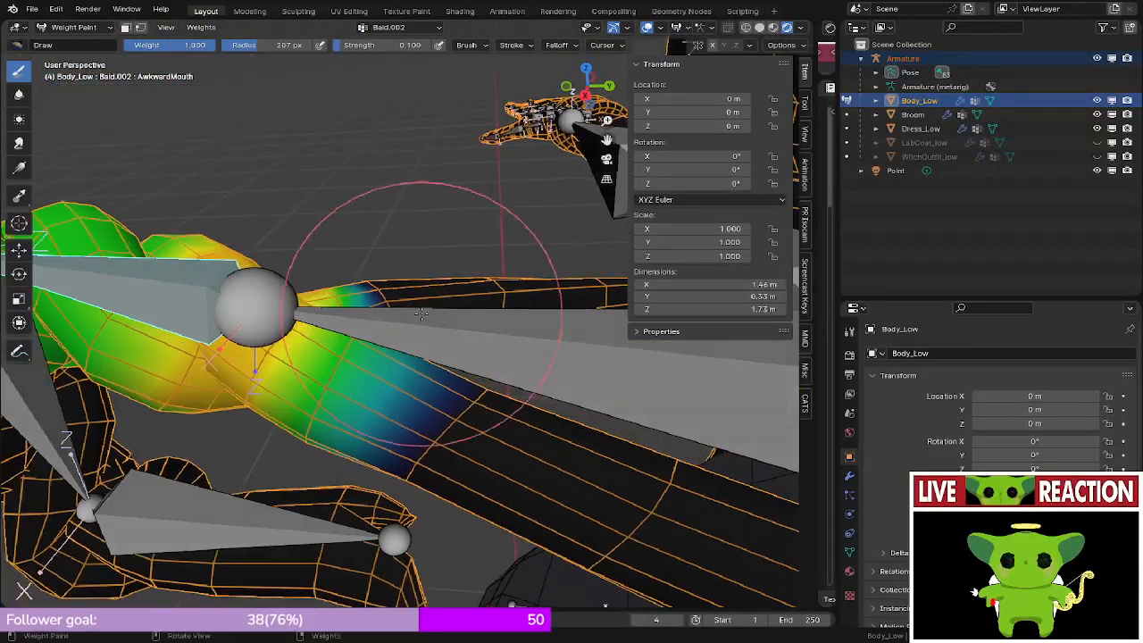
middle_click_drag(371, 286, 427, 309)
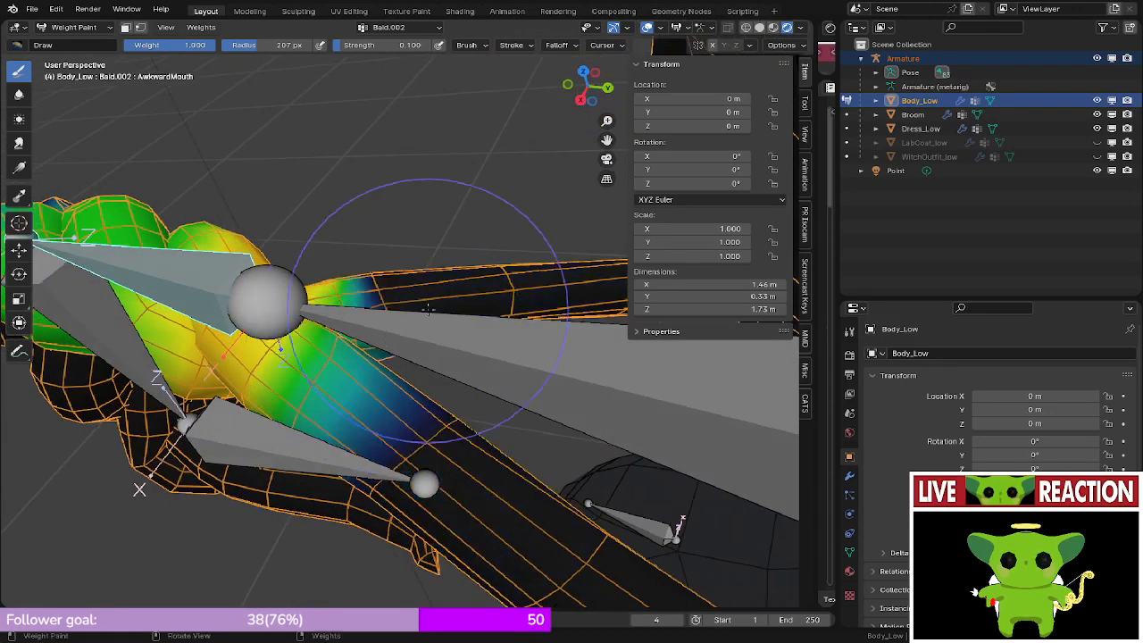
scroll(304, 345, "up", 2)
key("f")
left_click(266, 341)
left_click_drag(366, 243, 402, 380)
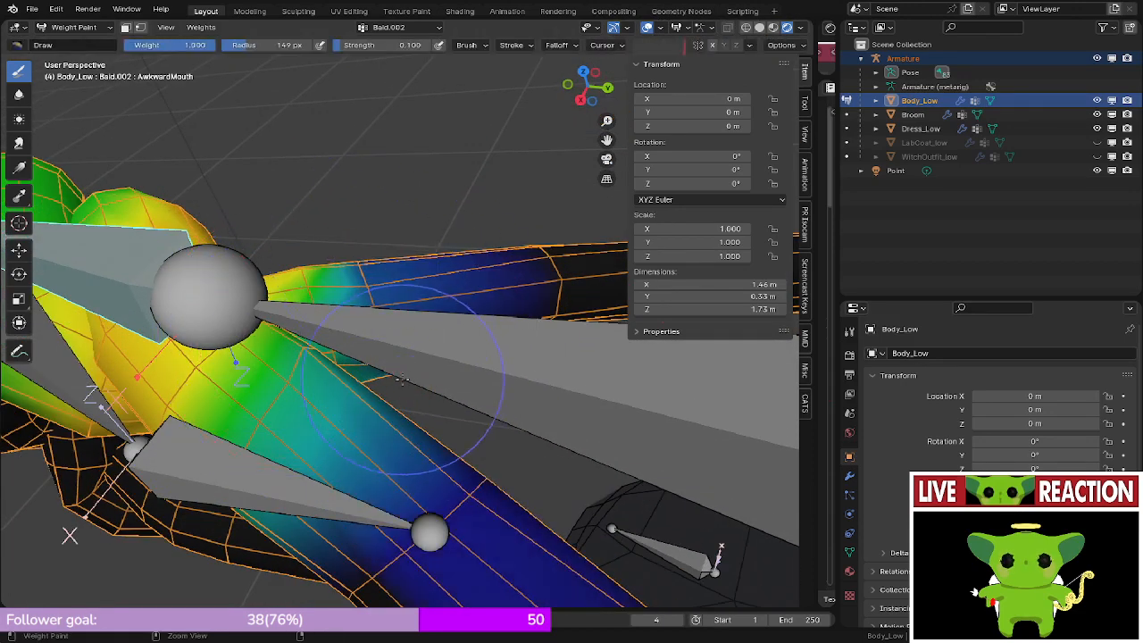
- Smooth the second braid bone's weight falloff along the underside of the first braid segment
middle_click_drag(442, 453, 451, 67)
mouse_move(474, 262)
middle_mouse_down()
mouse_move(416, 173)
mouse_move(360, 301)
mouse_move(348, 288)
middle_mouse_up()
left_click_drag(348, 287, 342, 304)
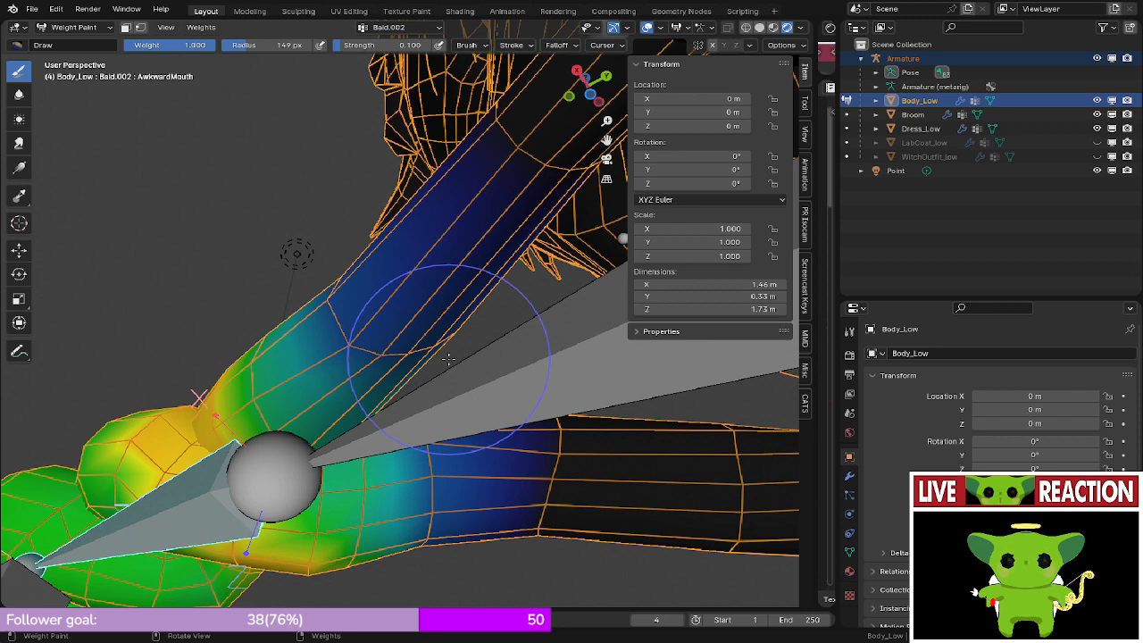
middle_click_drag(299, 326, 378, 275)
middle_click_drag(449, 250, 536, 298, "shift")
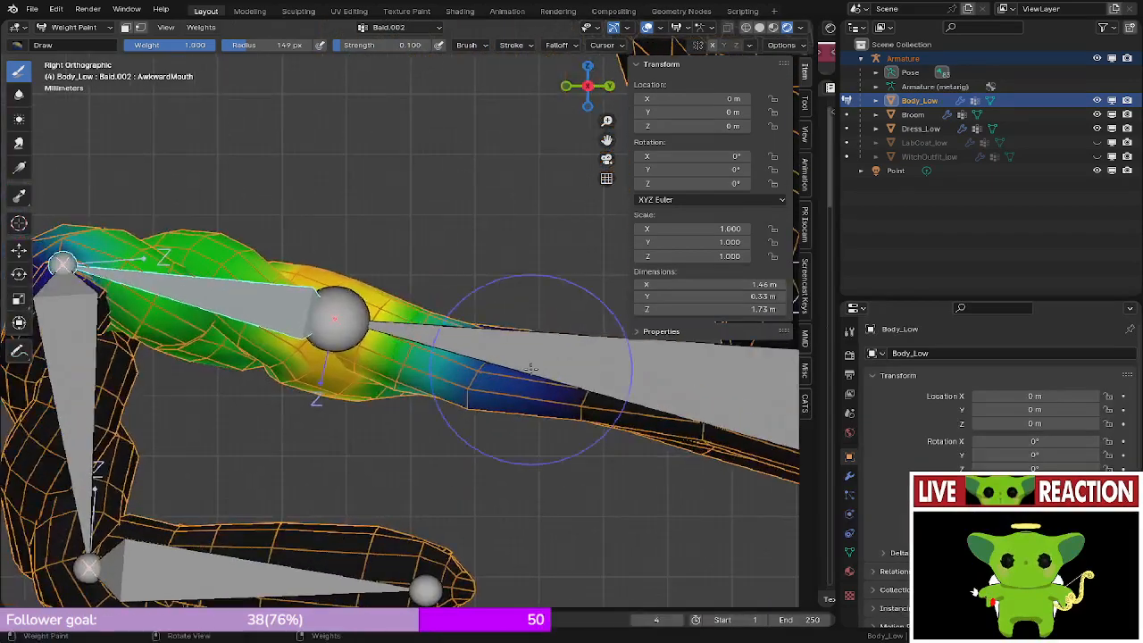
- Test the smoothed joint of the second braid bone with two trial rotations
scroll(533, 296, "up", 2)
key("r")
right_click(411, 198)
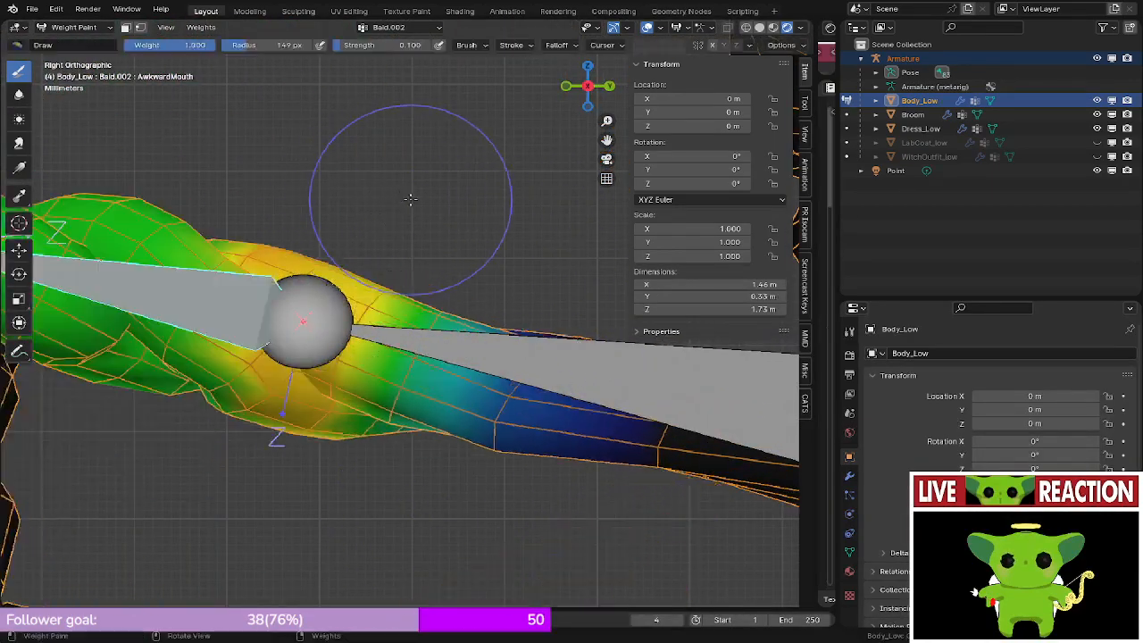
key("r")
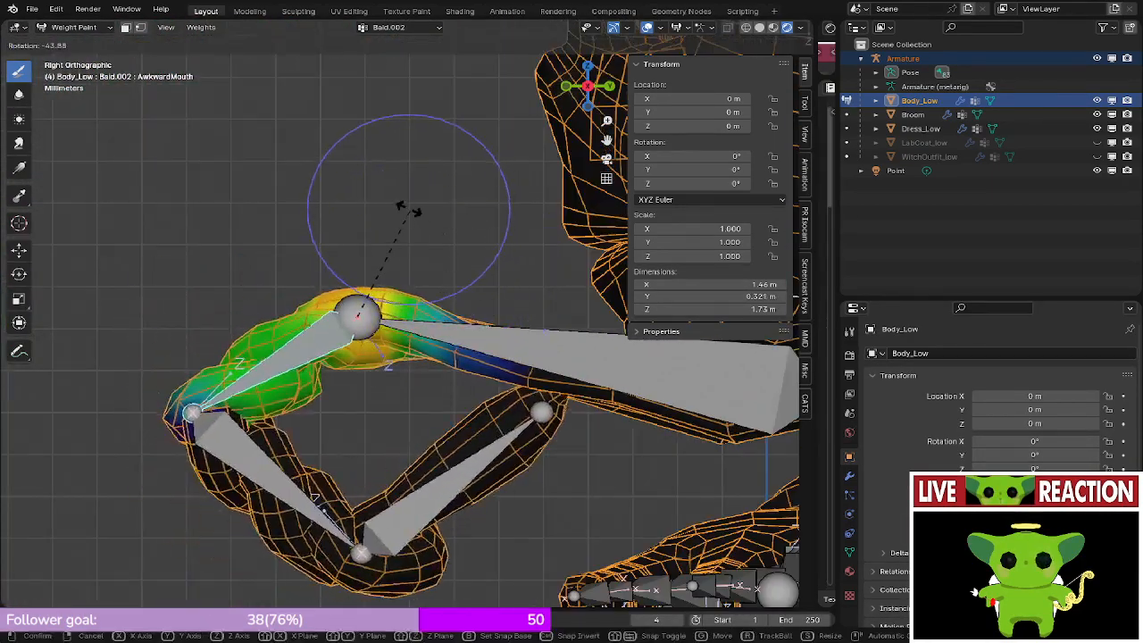
right_click(357, 181)
middle_click_drag(393, 184, 465, 277, "shift")
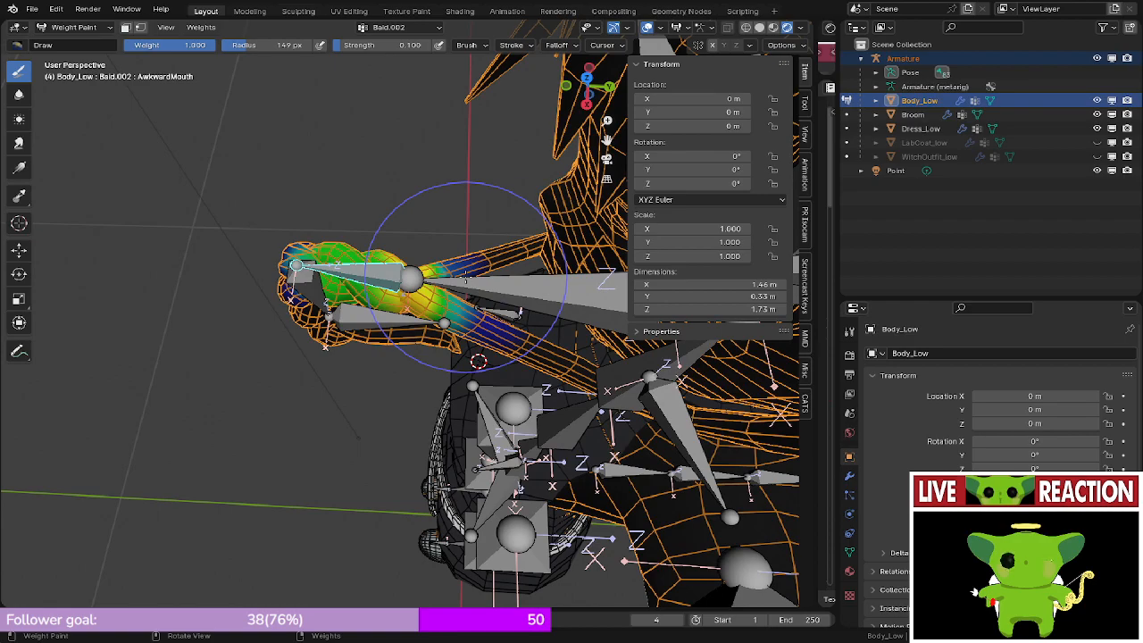
- Save the file and switch the viewport to wireframe shading
scroll(299, 235, "down", 2)
key("ctrl+s")
left_click(536, 225)
mouse_move(536, 225)
middle_mouse_down()
mouse_move(500, 278)
mouse_move(455, 232)
mouse_move(434, 140)
mouse_move(284, 233)
mouse_move(342, 221)
mouse_move(454, 477)
mouse_move(437, 375)
mouse_move(434, 408)
mouse_move(363, 232)
middle_mouse_up()
key("KP_3")
scroll(495, 278, "up", 3)
key("ctrl+s")
left_click(526, 245)
scroll(343, 222, "down", 6)
scroll(454, 476, "down", 3)
scroll(402, 250, "down", 4)
key("KP_3")
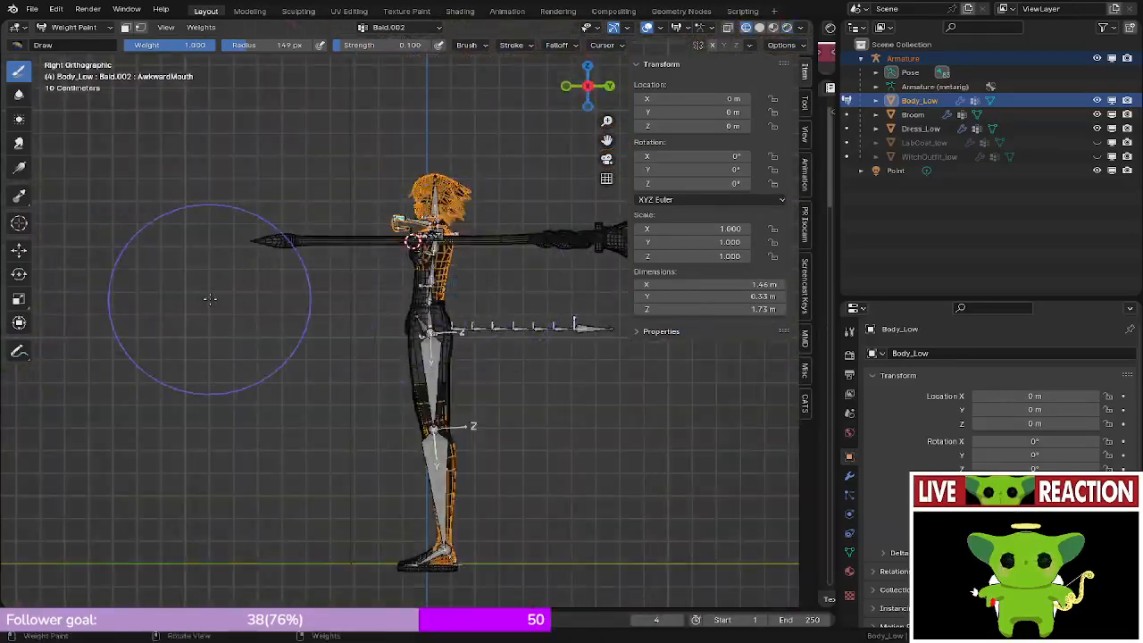
- Select the first braid bone for weight painting and check the brush's blend options
middle_click_drag(268, 223, 433, 364)
scroll(456, 321, "up", 4)
middle_click_drag(509, 330, 447, 445, "shift")
scroll(448, 448, "up", 4)
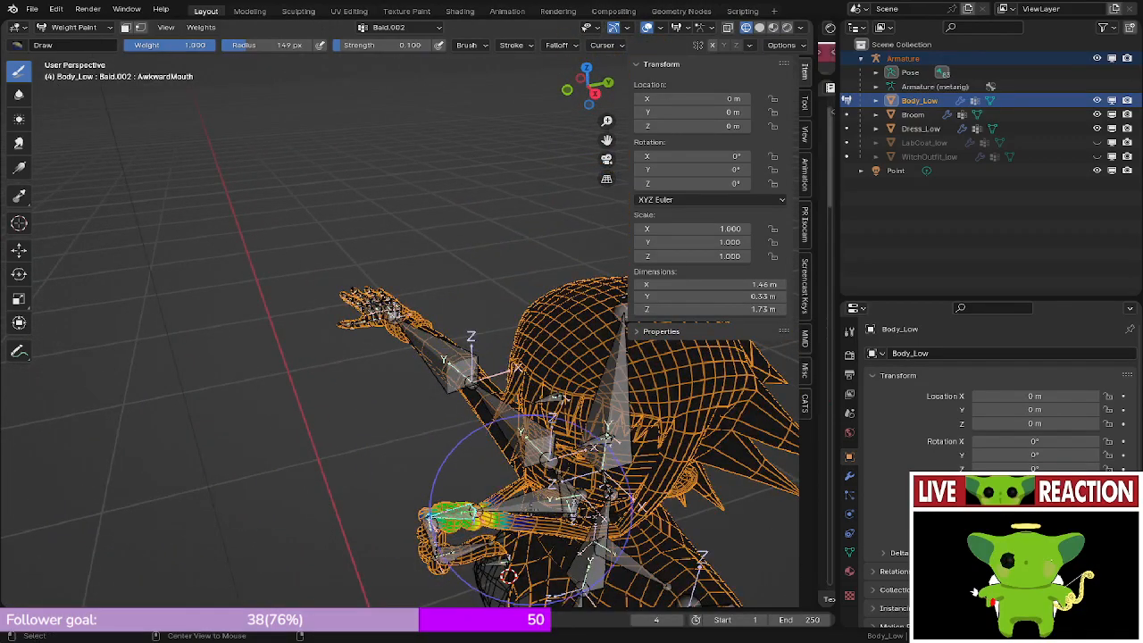
left_click(531, 509, "alt")
middle_click_drag(531, 509, 482, 370, "shift")
left_click(469, 48)
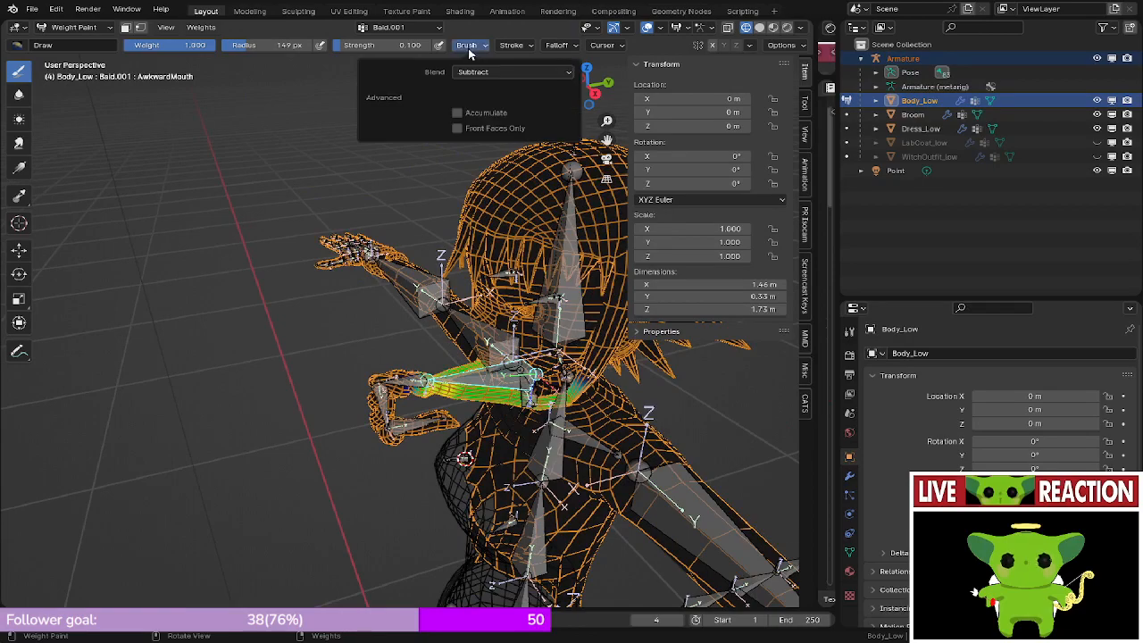
left_click(471, 49)
scroll(411, 169, "down", 7)
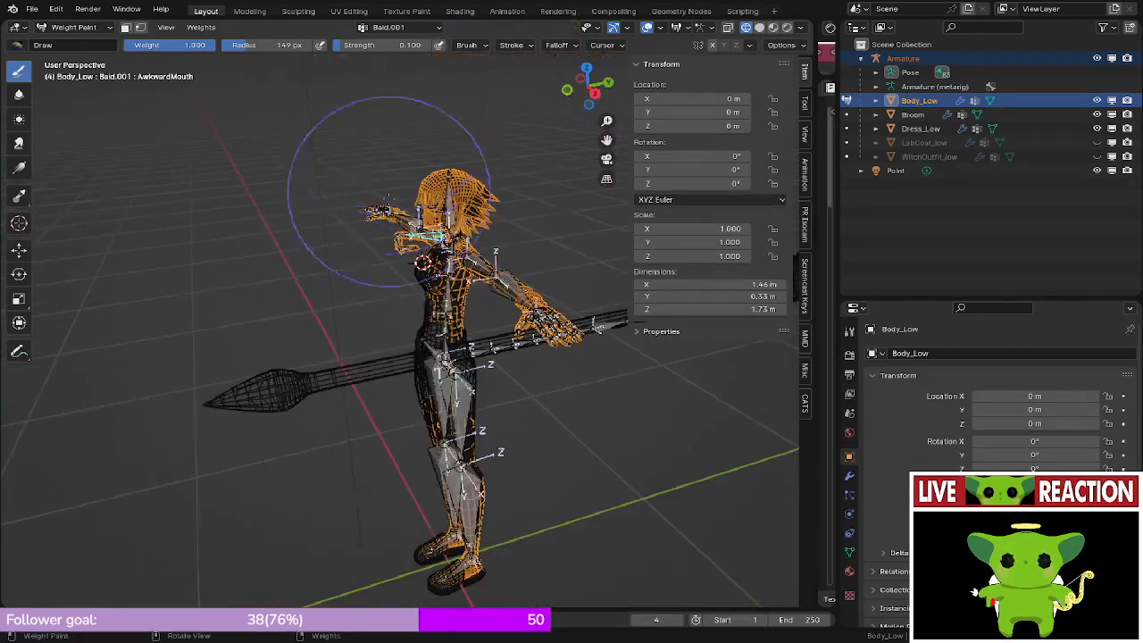
- Test the first braid bone's weights with two trial moves away from the head, restoring the pose after each
mouse_move(387, 193)
middle_mouse_down()
mouse_move(566, 280)
mouse_move(375, 280)
mouse_move(375, 400)
mouse_move(409, 258)
middle_mouse_up()
key("KP_3")
key("g")
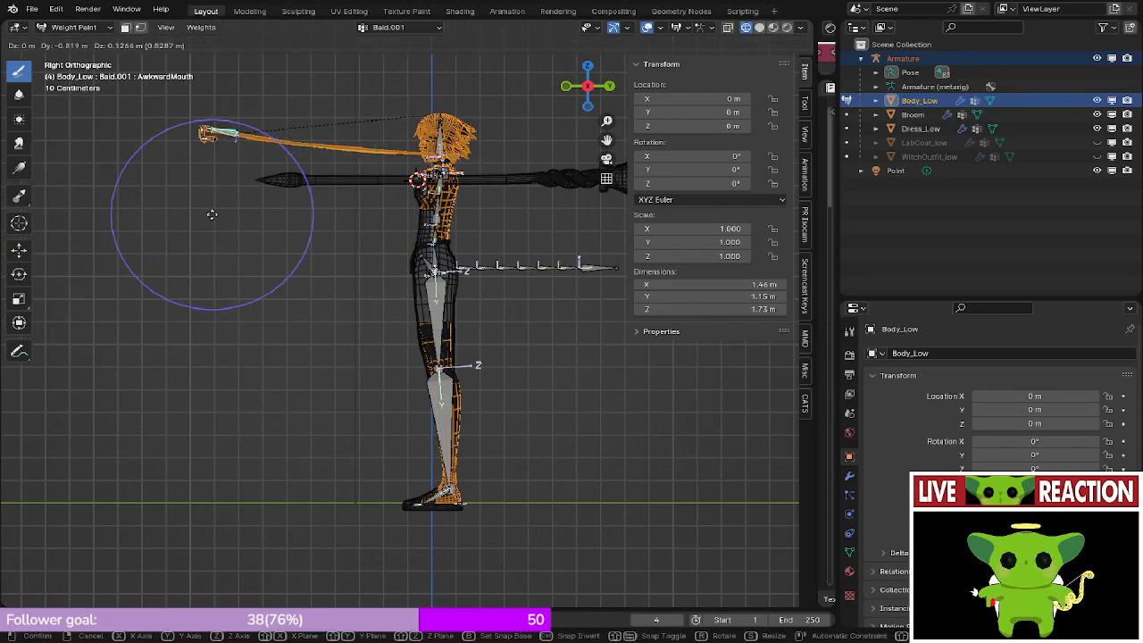
key("Escape")
scroll(307, 268, "up", 5)
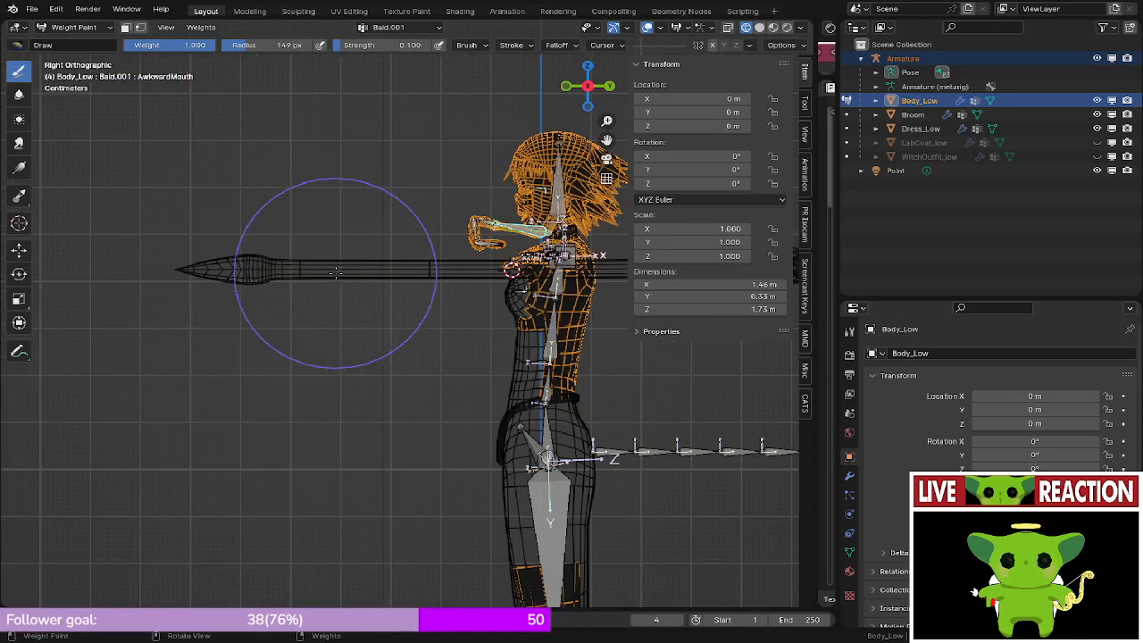
key("g")
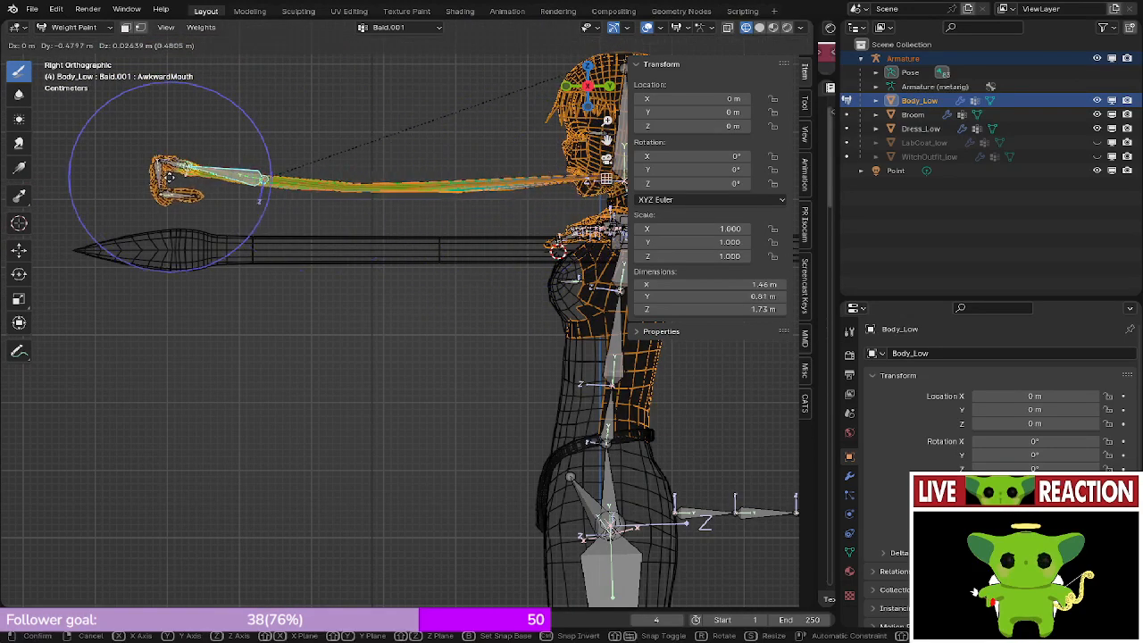
left_click(164, 183)
scroll(278, 203, "down", 5)
middle_click_drag(313, 199, 366, 334)
key("ctrl+z")
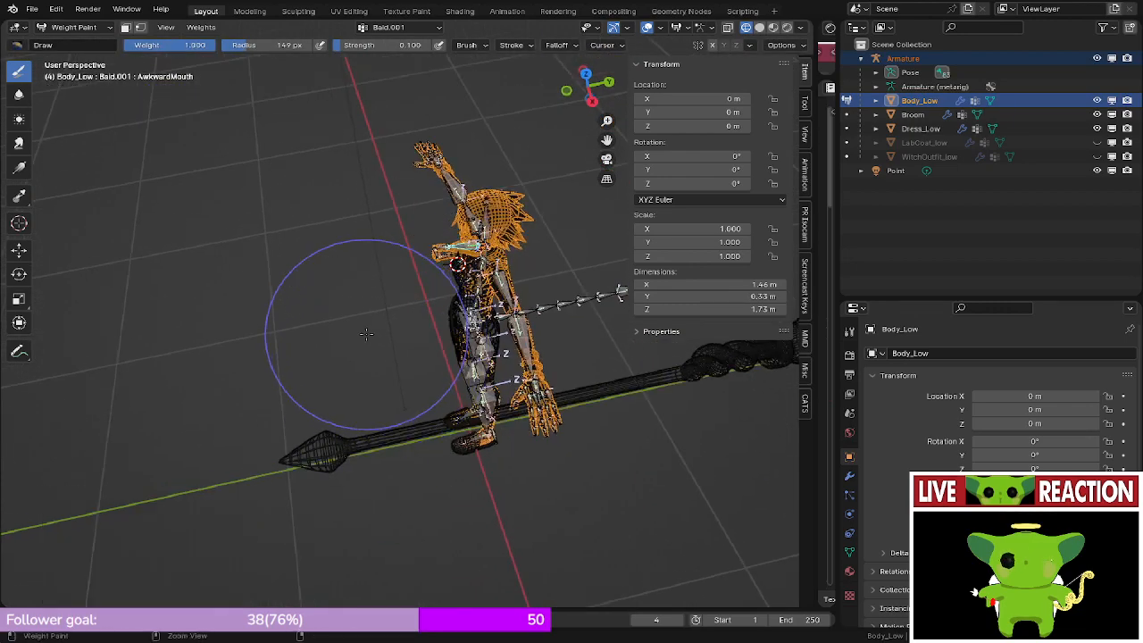
- Return the body mesh to Object Mode and save the file
key("ctrl+Tab")
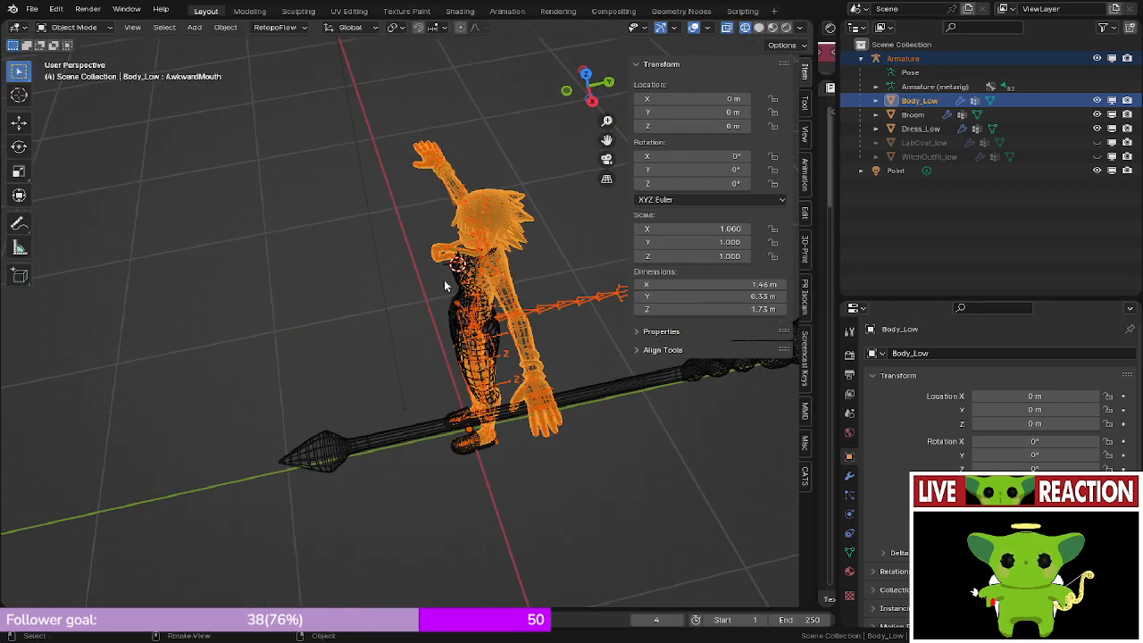
key("ctrl+s")
left_click(416, 222)
scroll(509, 301, "up", 6)
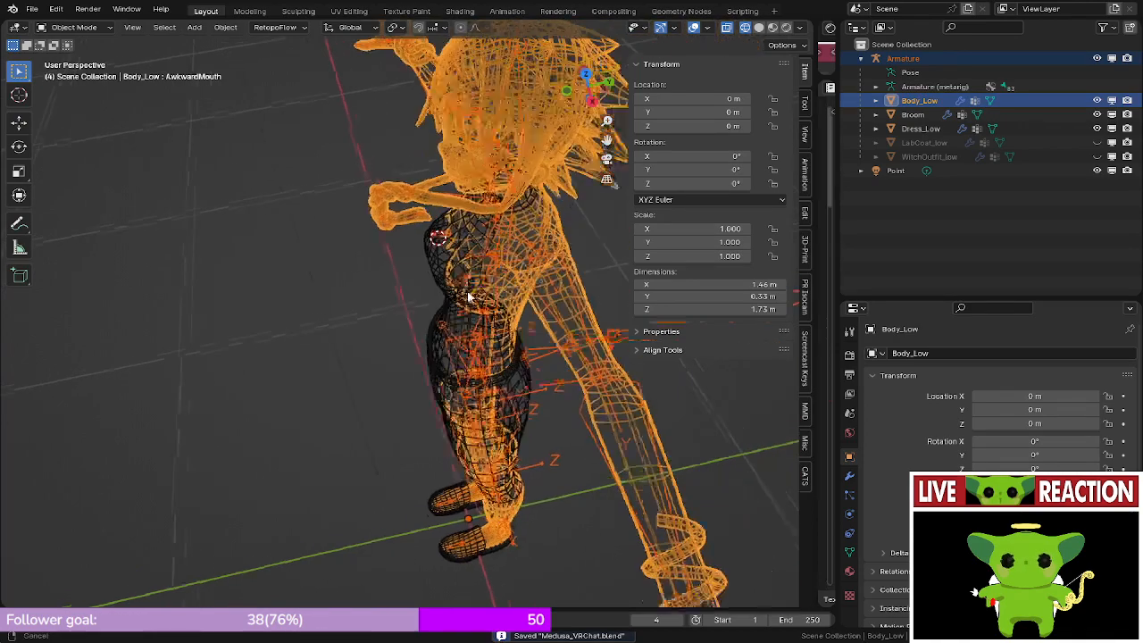
- Put the armature in Pose Mode and clear the transforms of all its bones
left_click(555, 265)
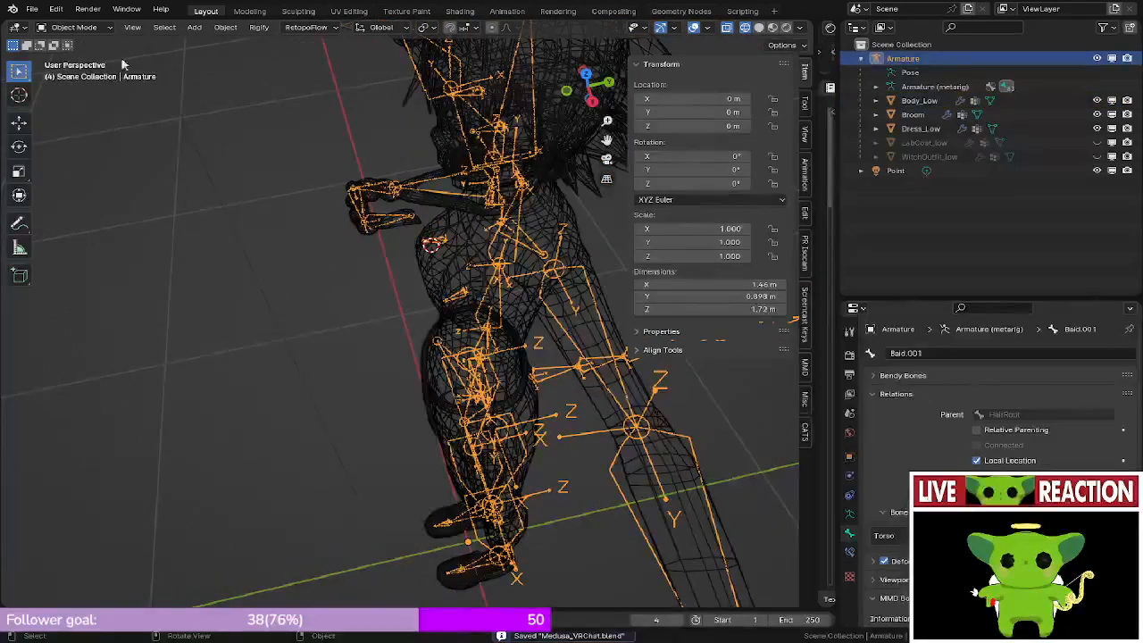
left_click(72, 27)
left_click(88, 75)
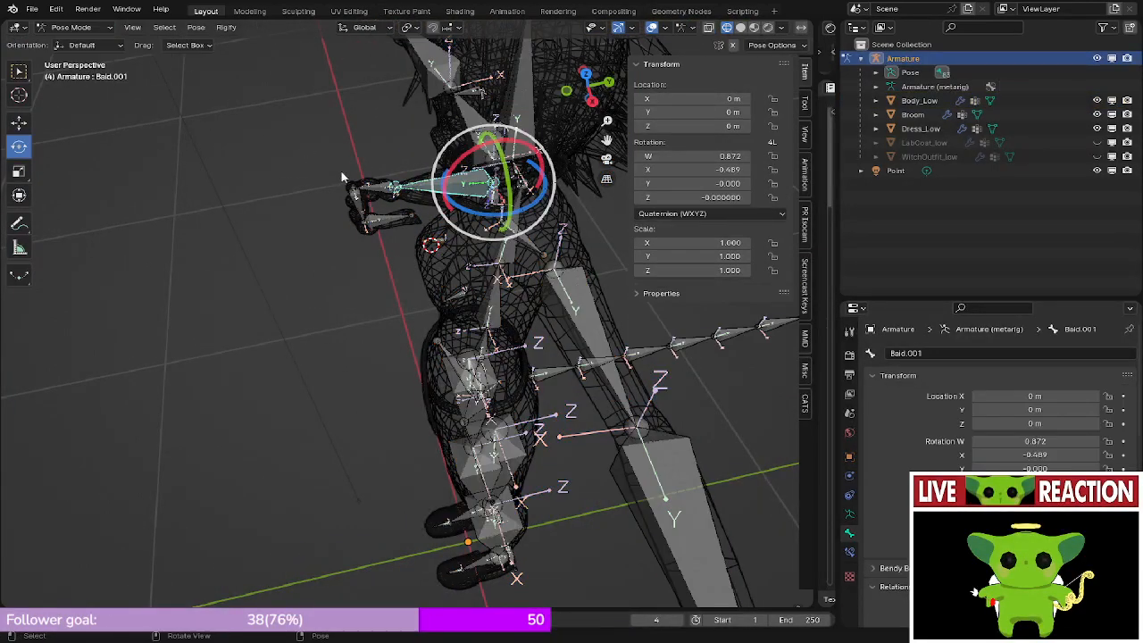
key("a")
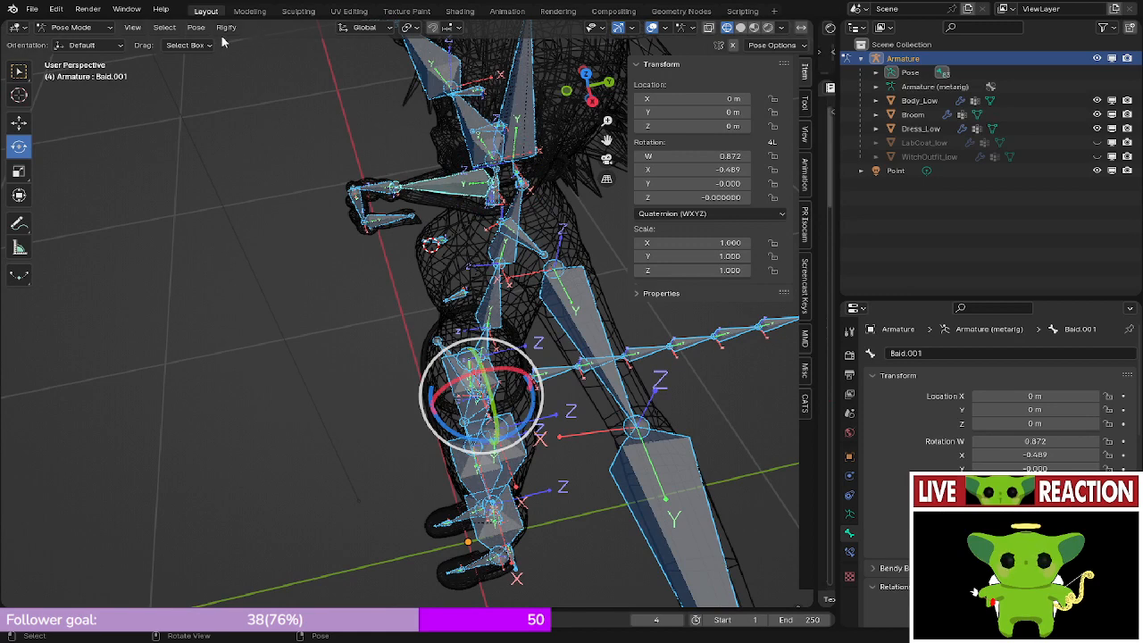
left_click(198, 28)
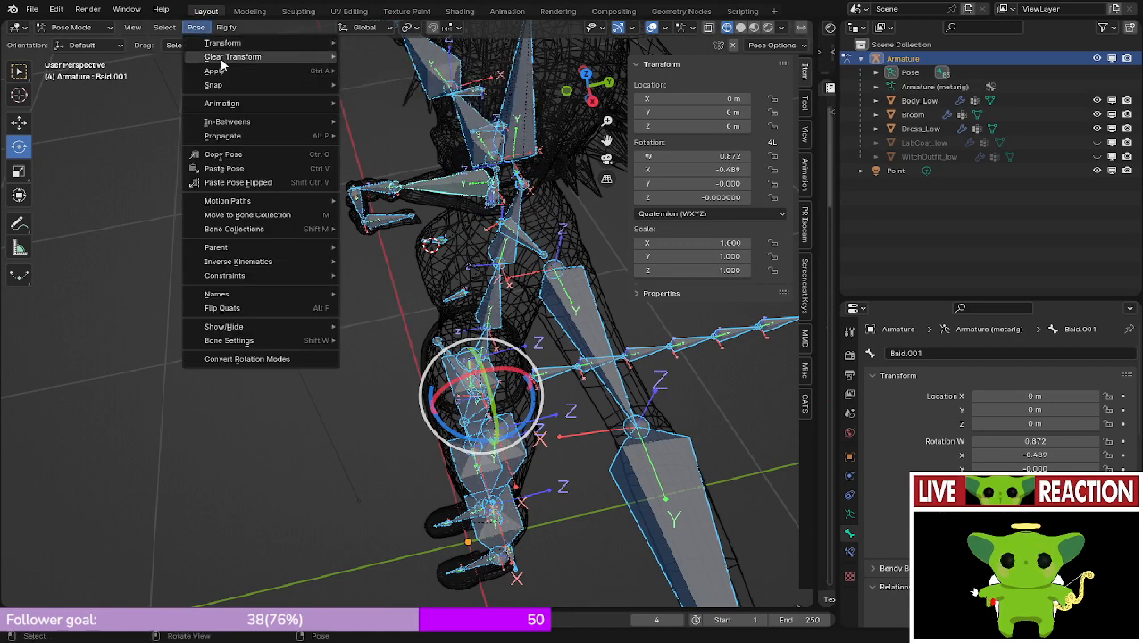
mouse_move(224, 61)
left_click(410, 59)
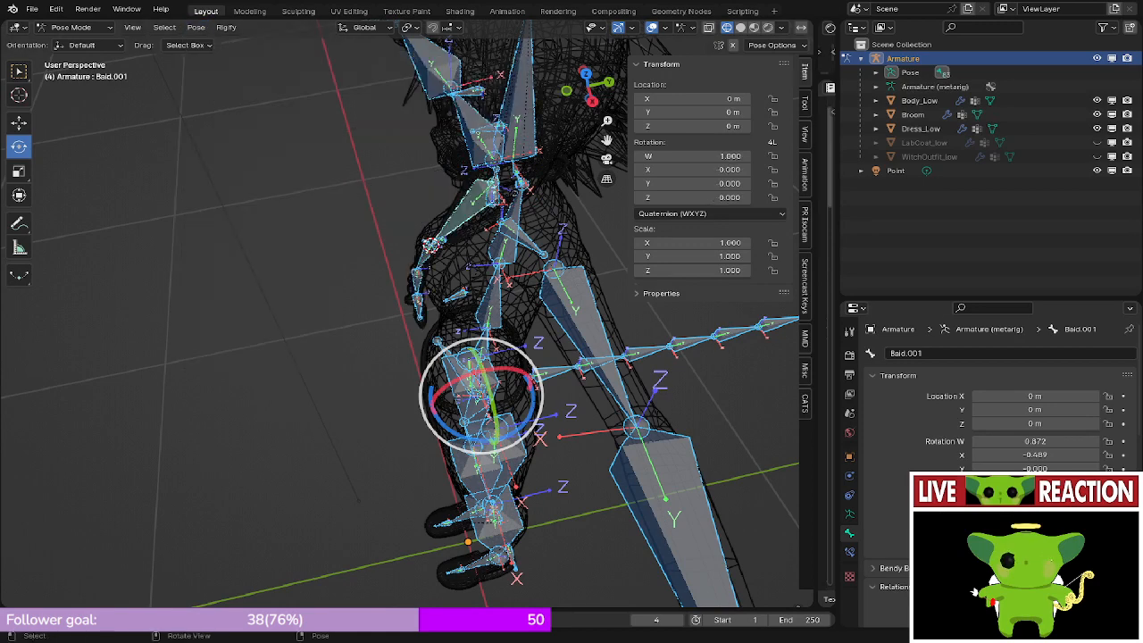
- Reselect Body_Low in Object Mode and inspect its vertex groups and mesh in Edit Mode
key("ctrl+Tab")
left_click(563, 213)
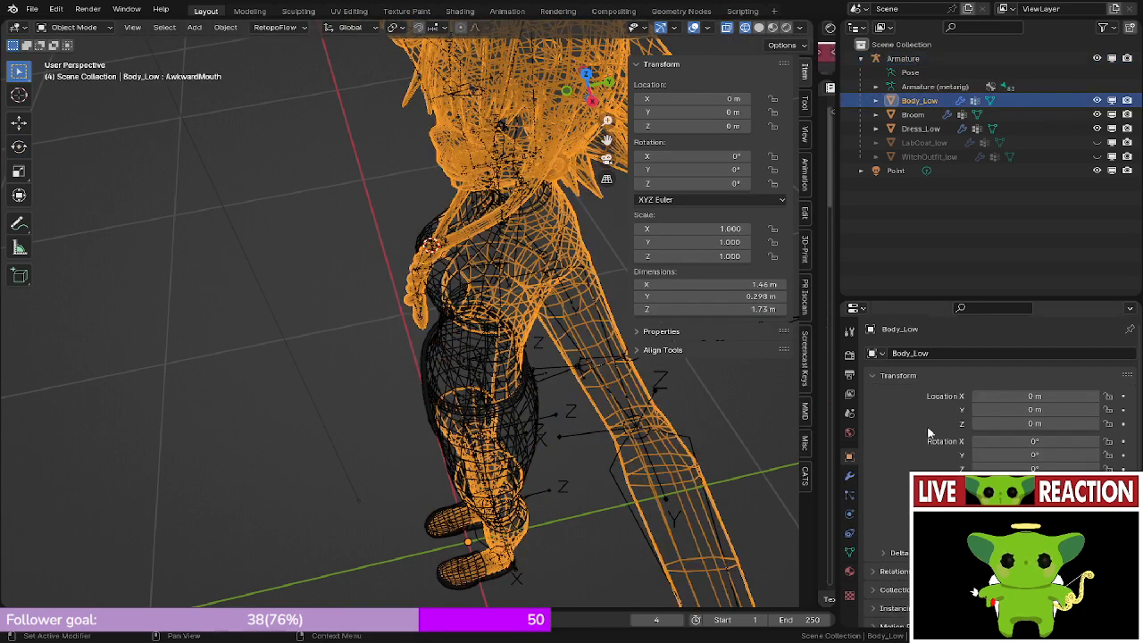
left_click(848, 553)
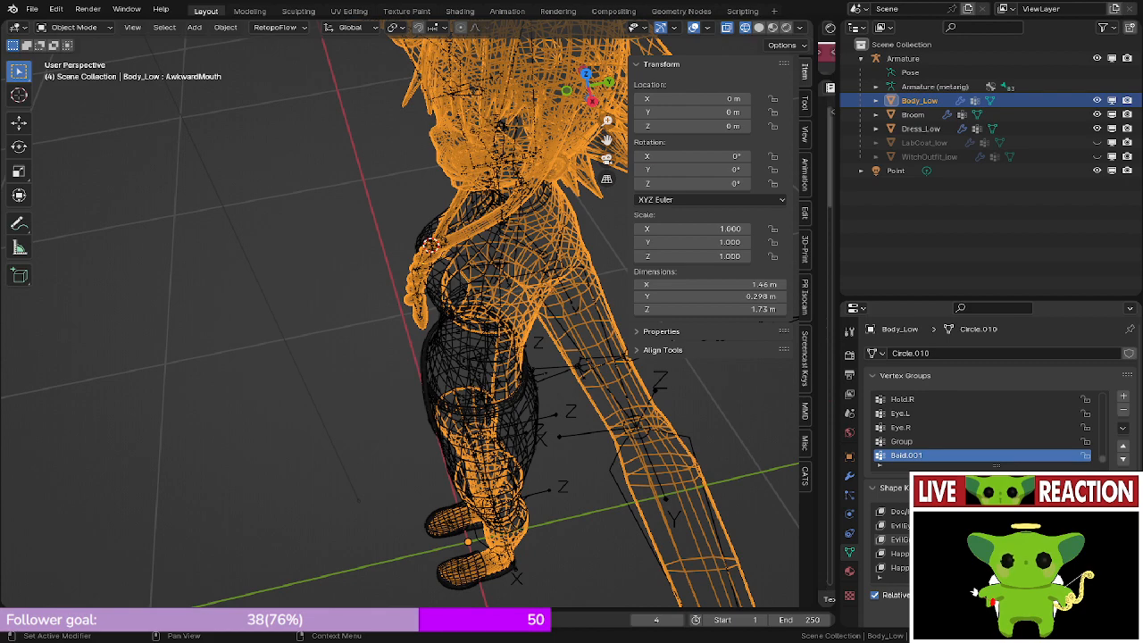
key("Tab")
middle_click_drag(243, 424, 204, 331)
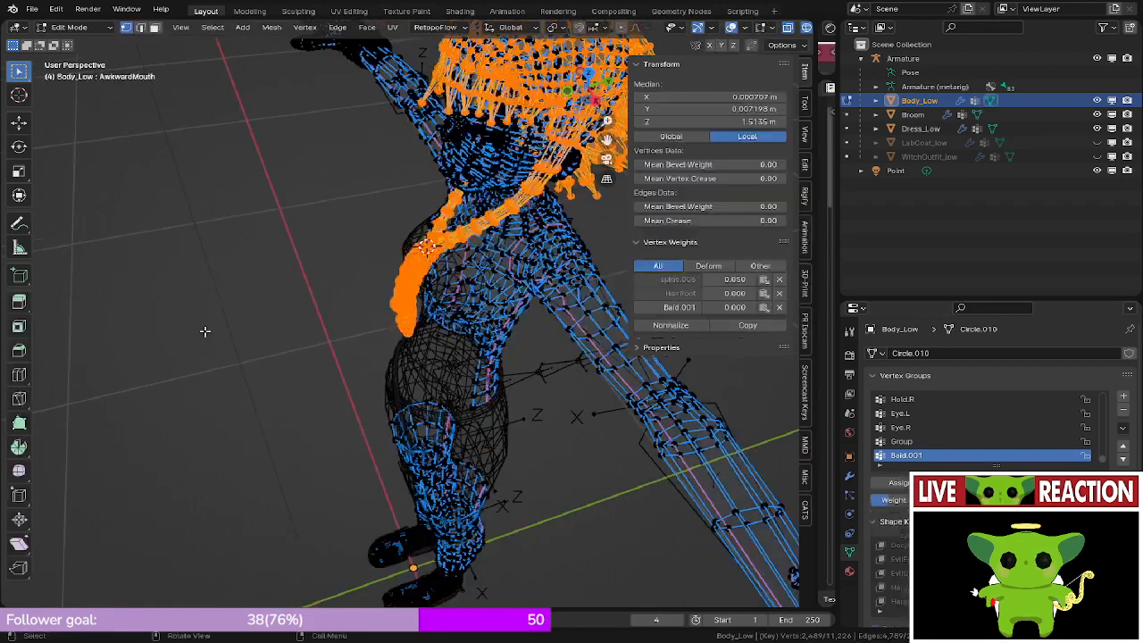
- Return Body_Low to Object Mode with solid shading and save the file
key("z")
key("Tab")
key("KP_1")
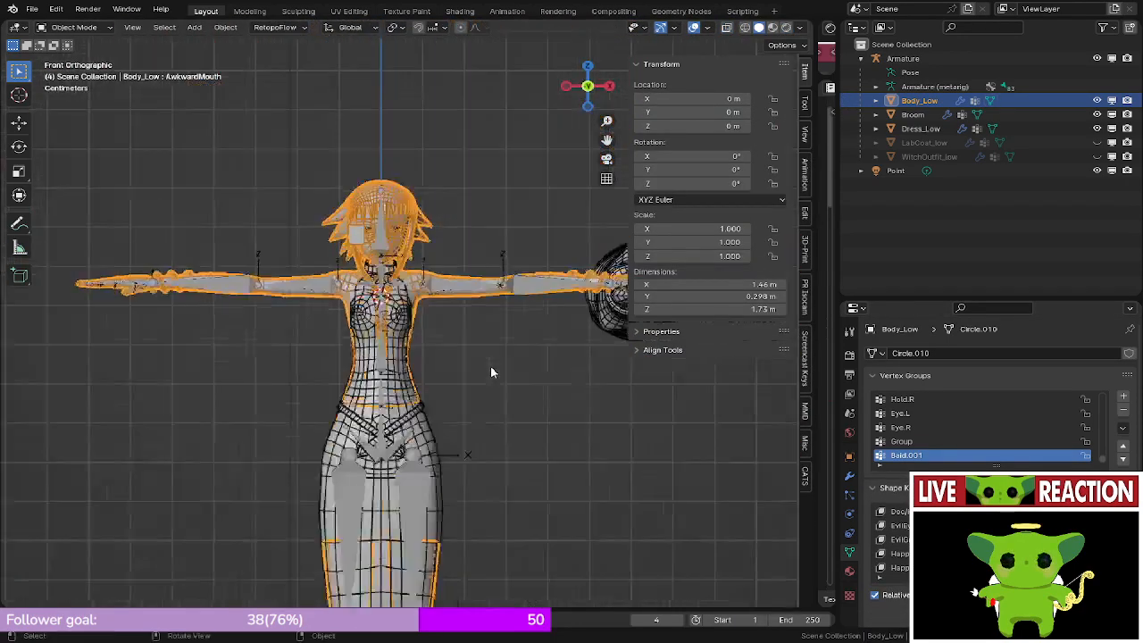
scroll(491, 367, "down", 1)
key("ctrl+s")
- Unhide LabCoat_low and WitchOutfit_low, and select the armature together with all its meshes from Body_Low to WitchOutfit_low
left_click(1097, 142)
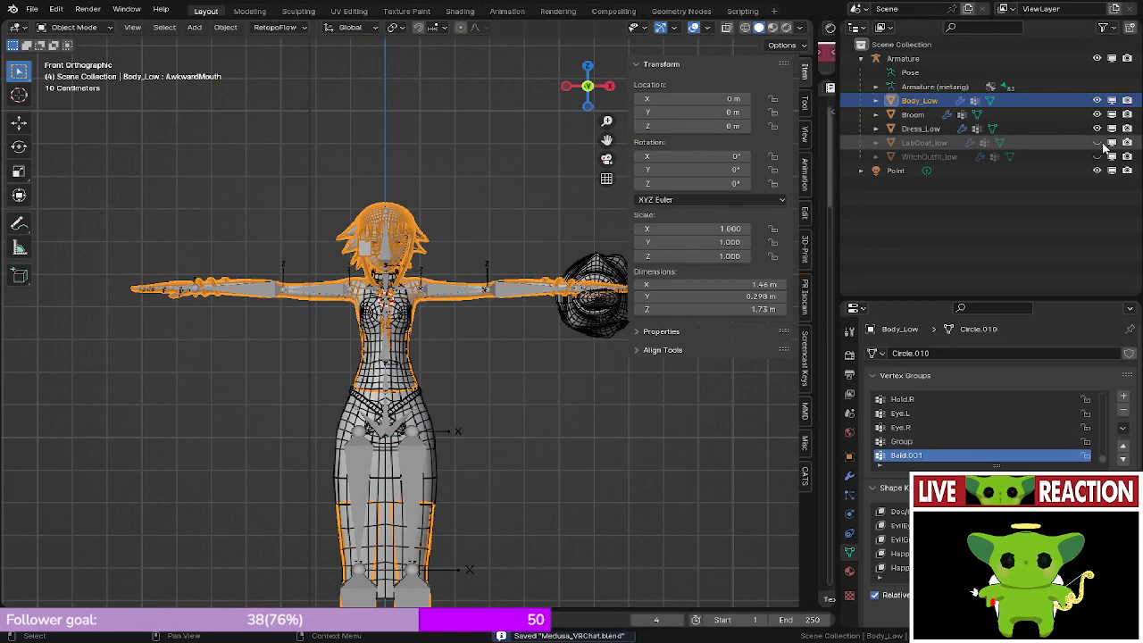
left_click(1097, 156)
left_click(904, 58)
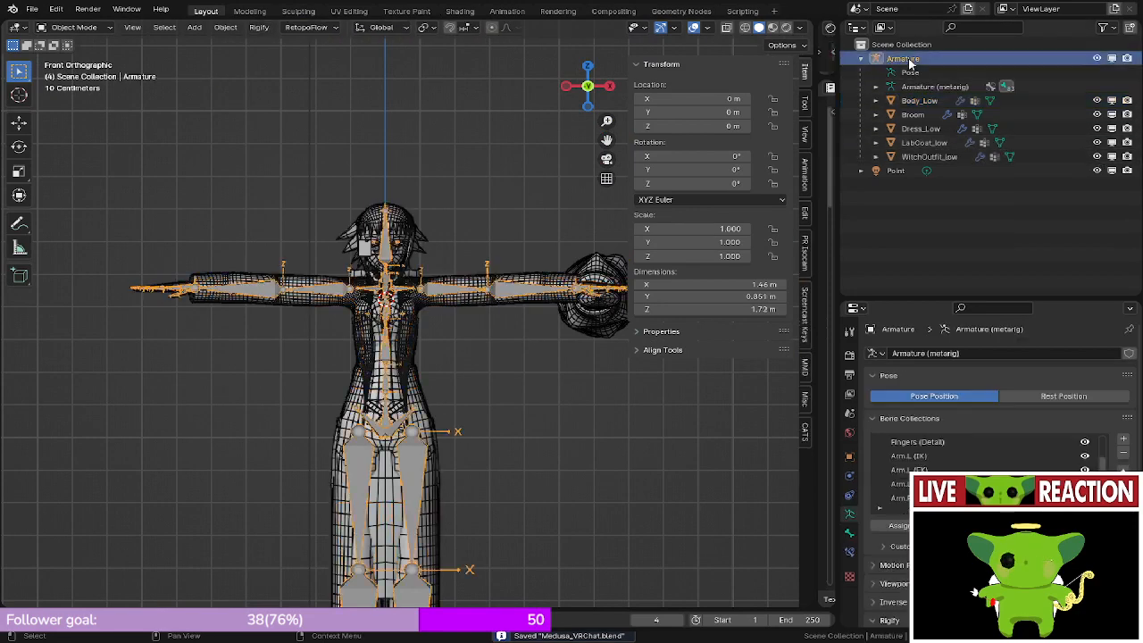
left_click(927, 102)
left_click(913, 115, "ctrl")
left_click(928, 156, "shift")
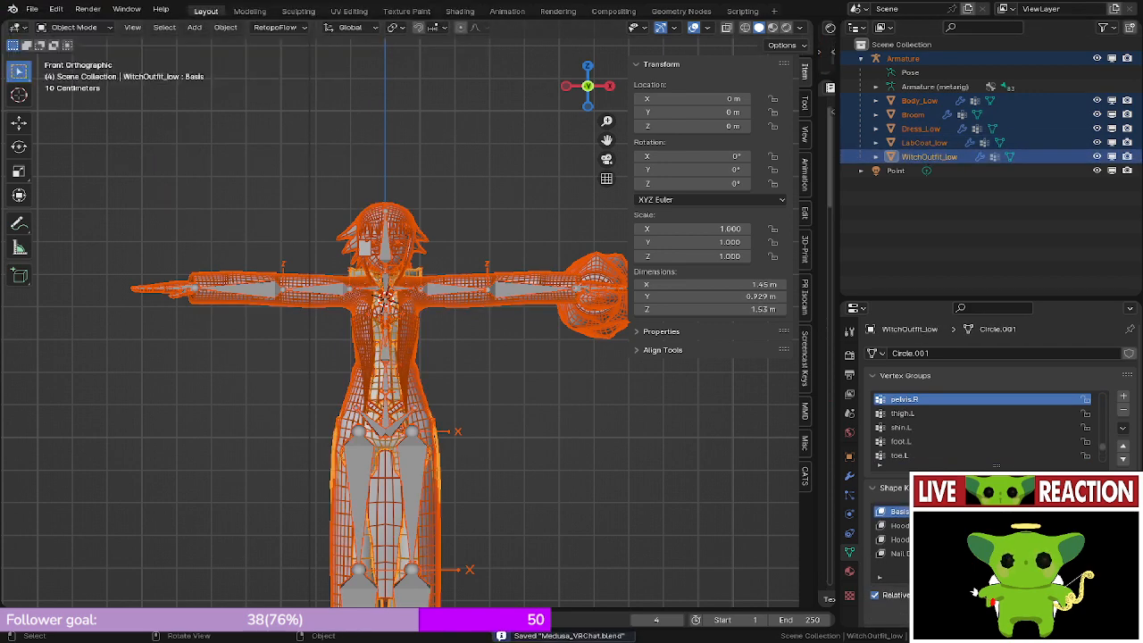
- Check the export formats offered for the selected armature and meshes
left_click(28, 10)
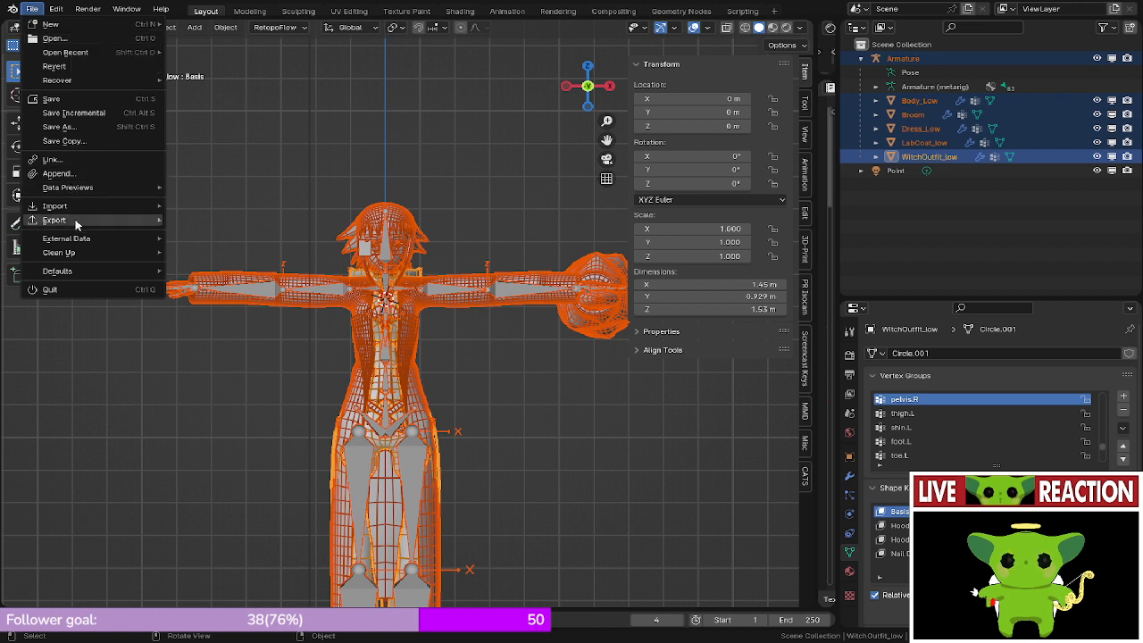
mouse_move(77, 221)
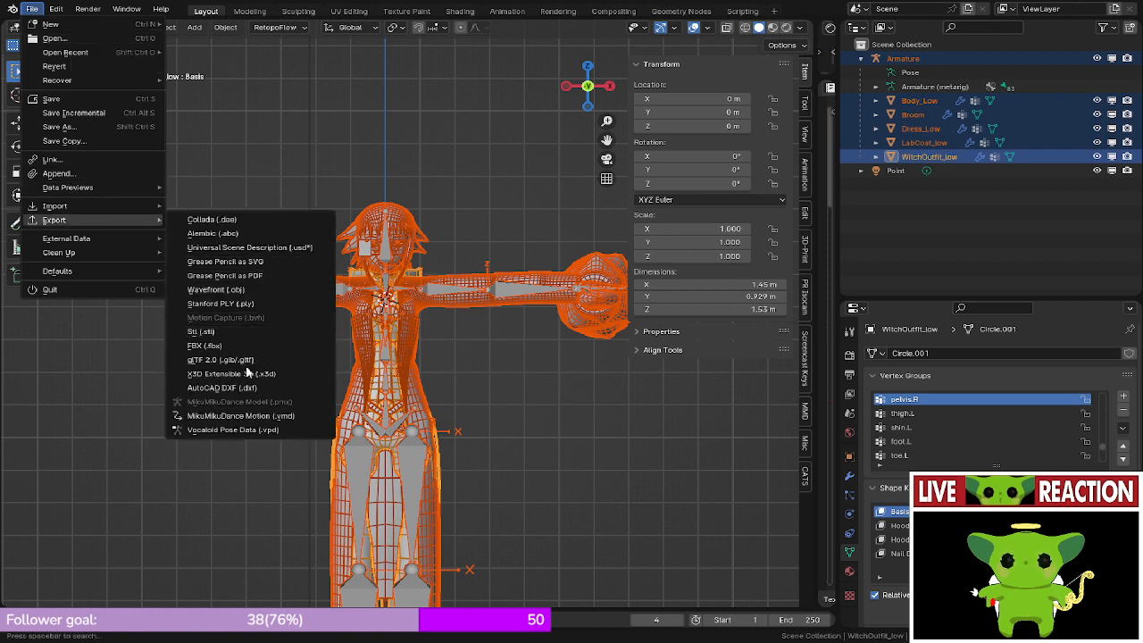
key("Escape")
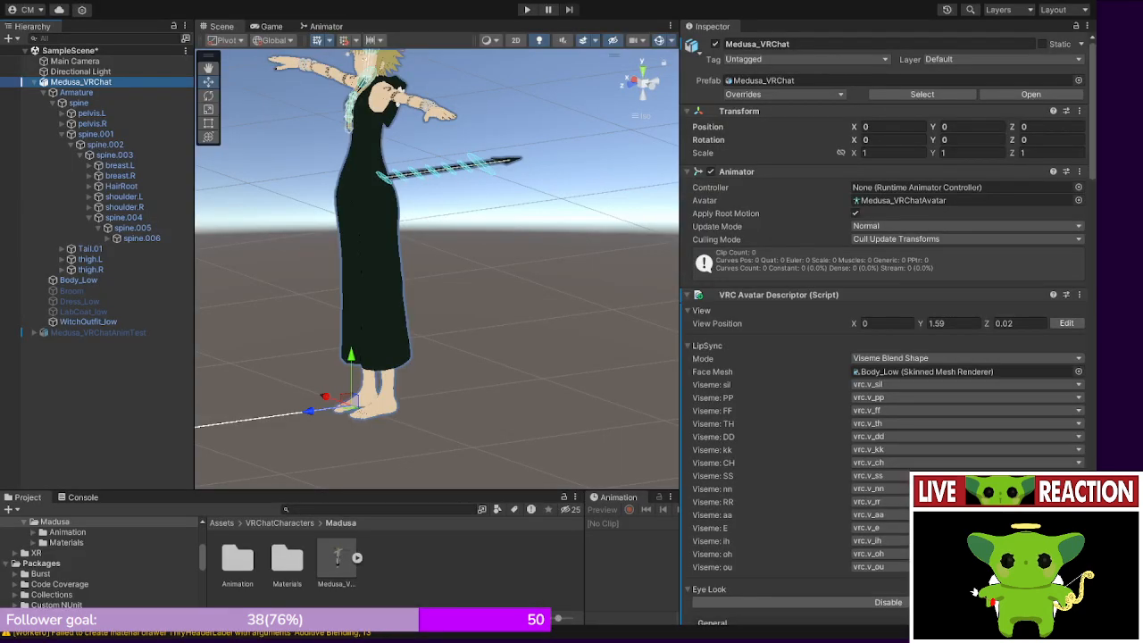
- Switch to Unity and inspect the Medusa_VRChat avatar's head and braid in the scene
middle_click_drag(339, 190, 353, 231)
scroll(354, 230, "up", 6)
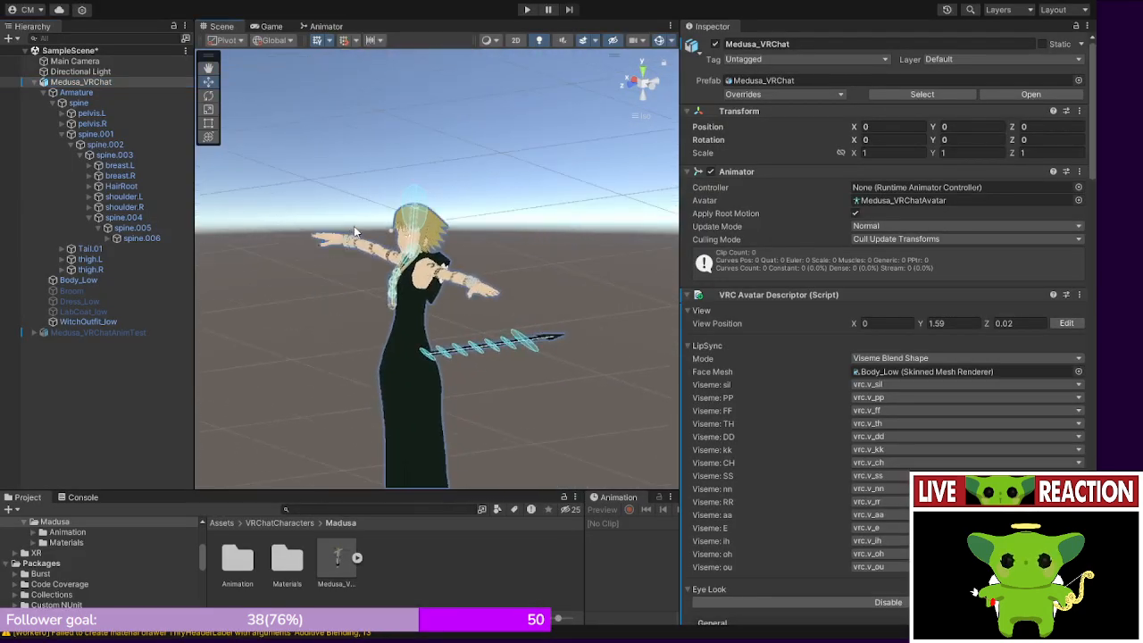
scroll(354, 230, "up", 4)
middle_click_drag(300, 308, 426, 305)
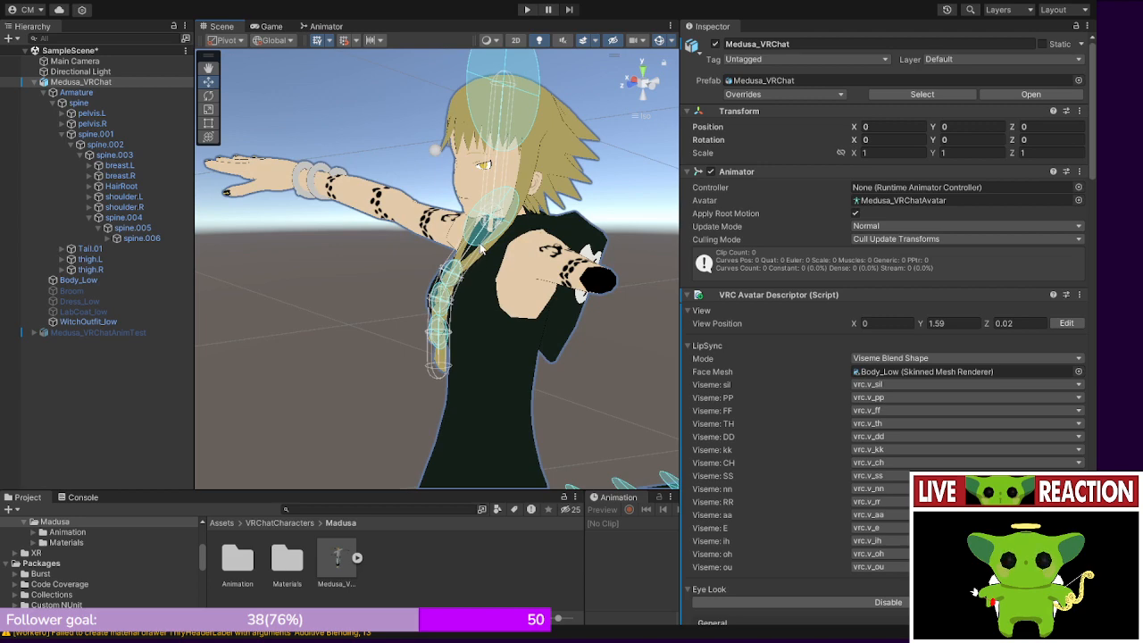
scroll(480, 245, "down", 5)
- Run the scene in Play mode and examine the avatar's braid and tail from the front and right in the Scene view
left_click(532, 9)
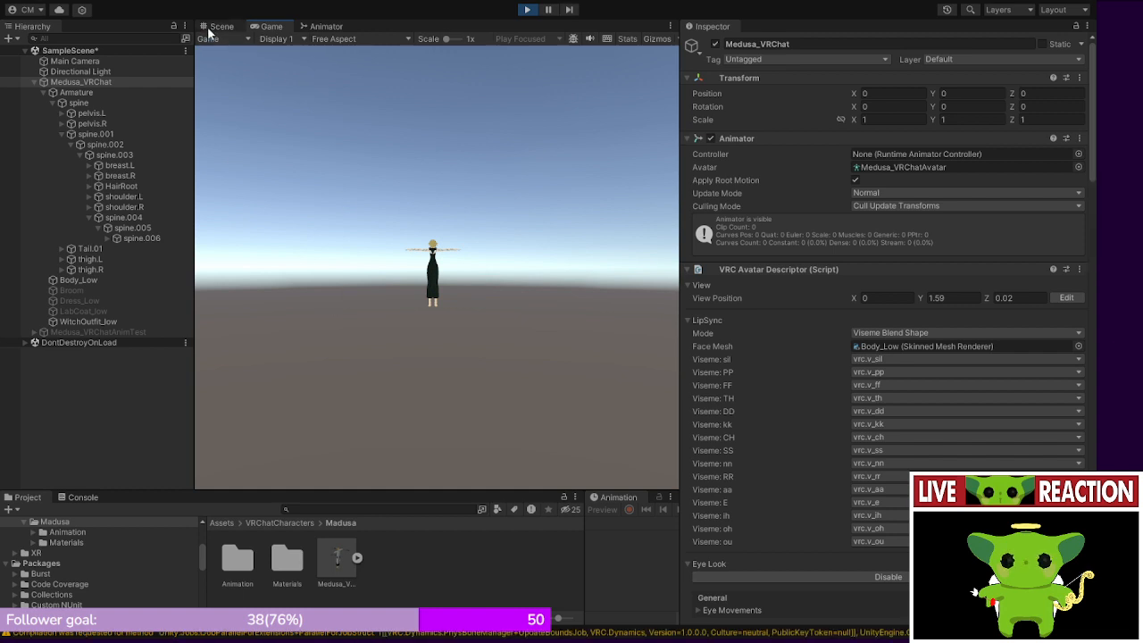
left_click(211, 29)
right_click_drag(465, 295, 587, 290)
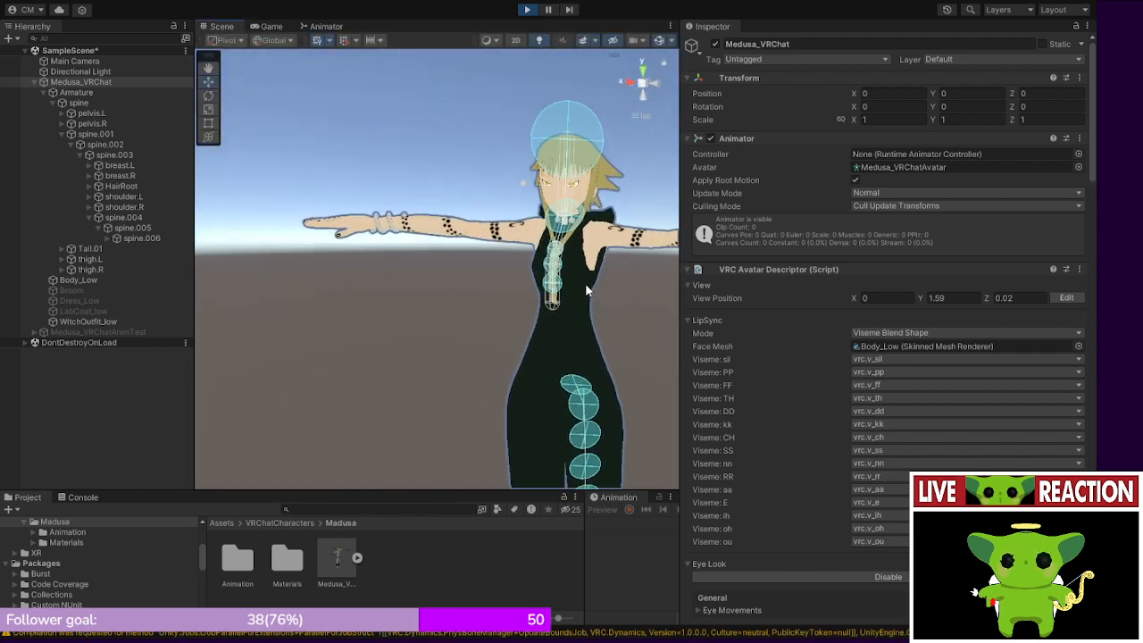
left_click(640, 84)
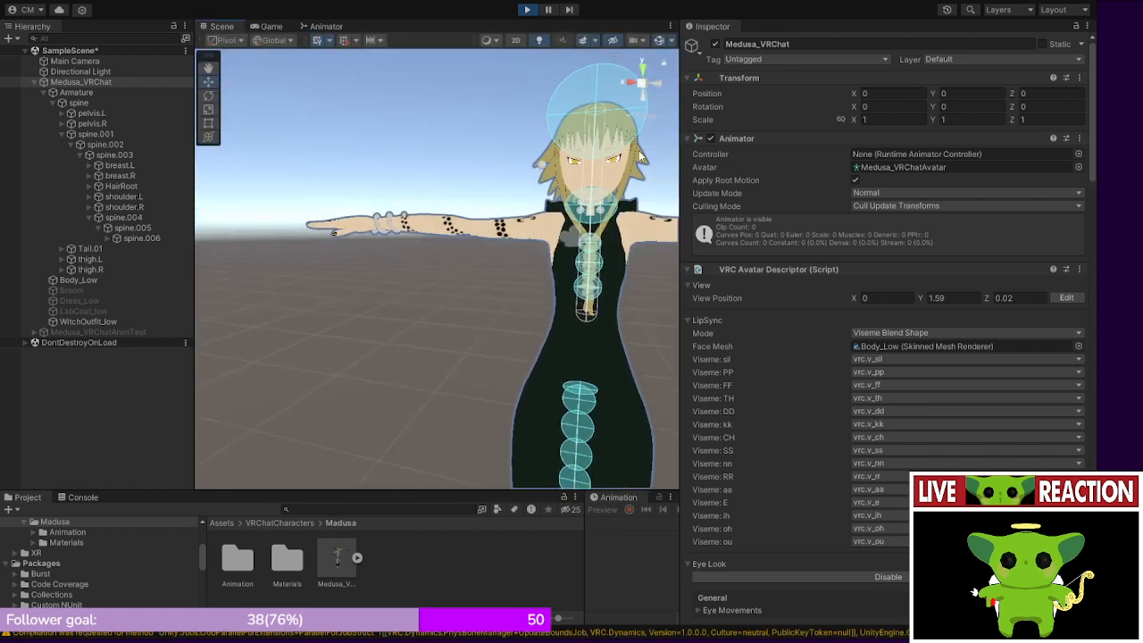
left_click(630, 83)
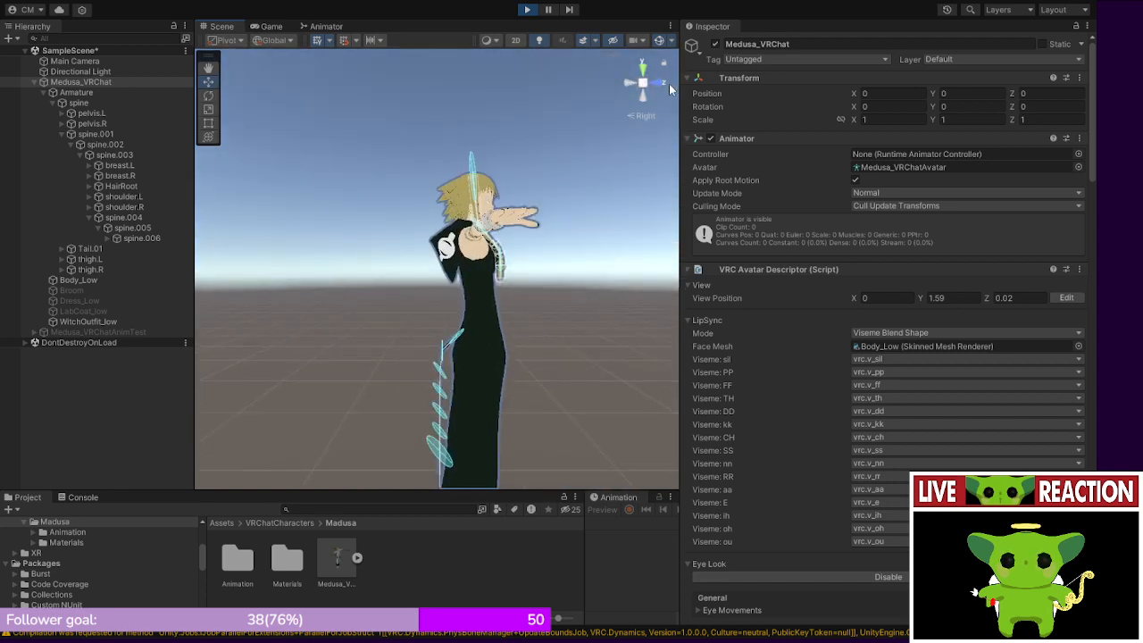
left_click(656, 84)
scroll(596, 290, "down", 3)
middle_click_drag(595, 290, 538, 238)
scroll(535, 234, "down", 3)
mouse_move(516, 200)
middle_mouse_down()
mouse_move(522, 239)
mouse_move(528, 208)
mouse_move(521, 215)
middle_mouse_up()
scroll(523, 237, "down", 3)
scroll(526, 209, "down", 1)
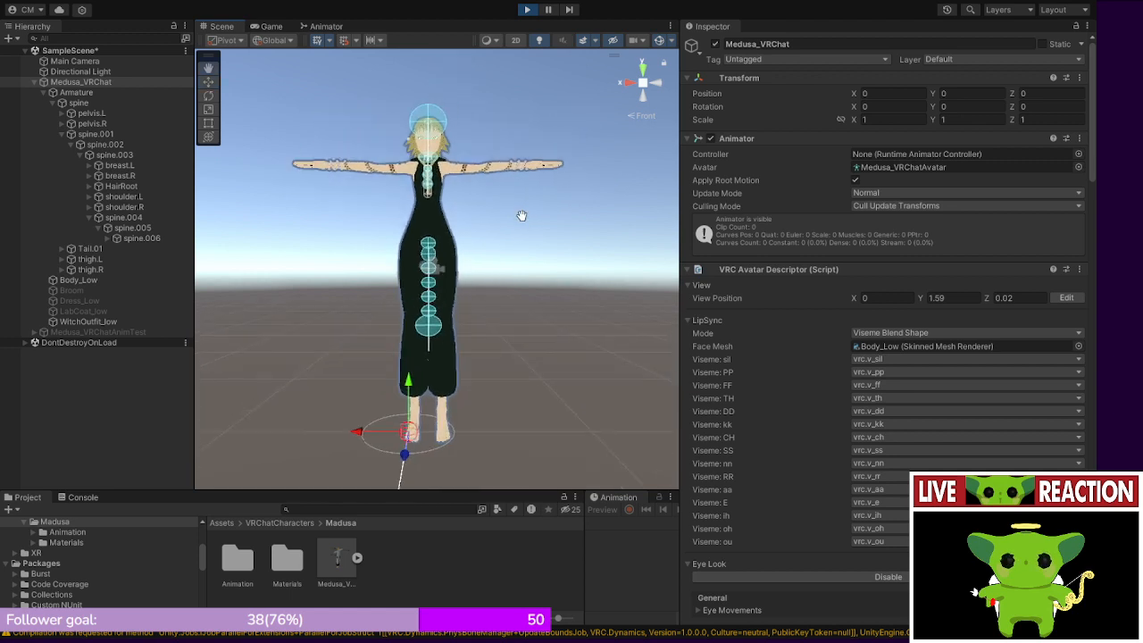
- Move Medusa_VRChat around in Play mode to about X -0.13, Y 0.15, Z -0.17, checking braid and tail physics from the left view
left_click_drag(374, 434, 435, 314)
right_click_drag(567, 276, 405, 311)
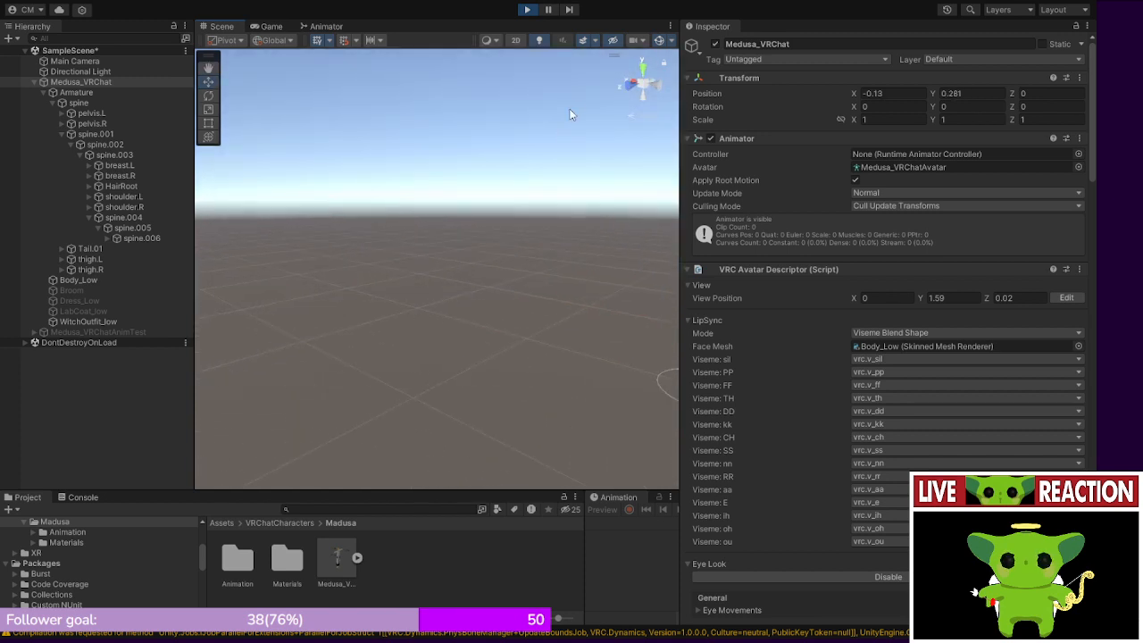
left_click(653, 87)
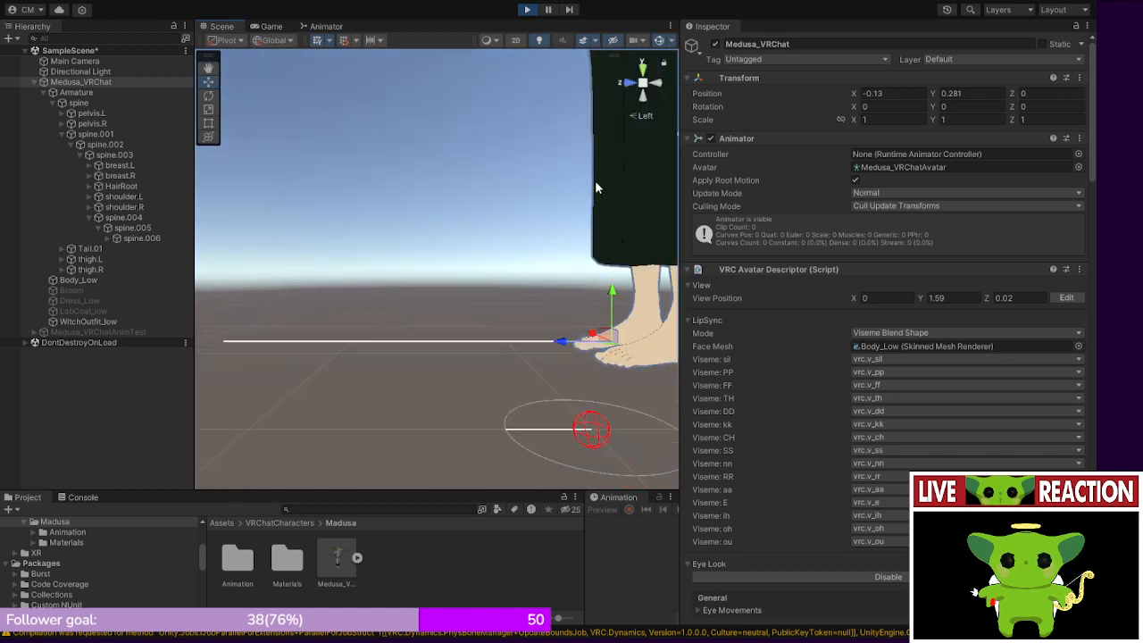
middle_click_drag(597, 187, 578, 211)
scroll(575, 219, "up", 1)
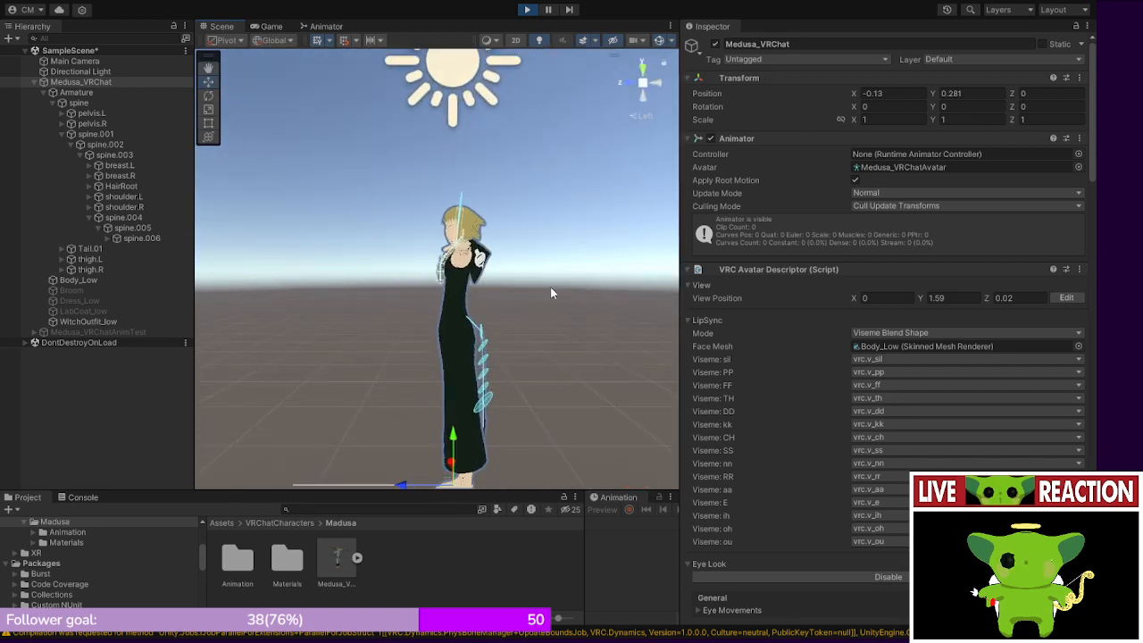
mouse_move(551, 290)
middle_mouse_down()
mouse_move(555, 271)
mouse_move(555, 280)
middle_mouse_up()
left_click_drag(428, 413, 509, 368)
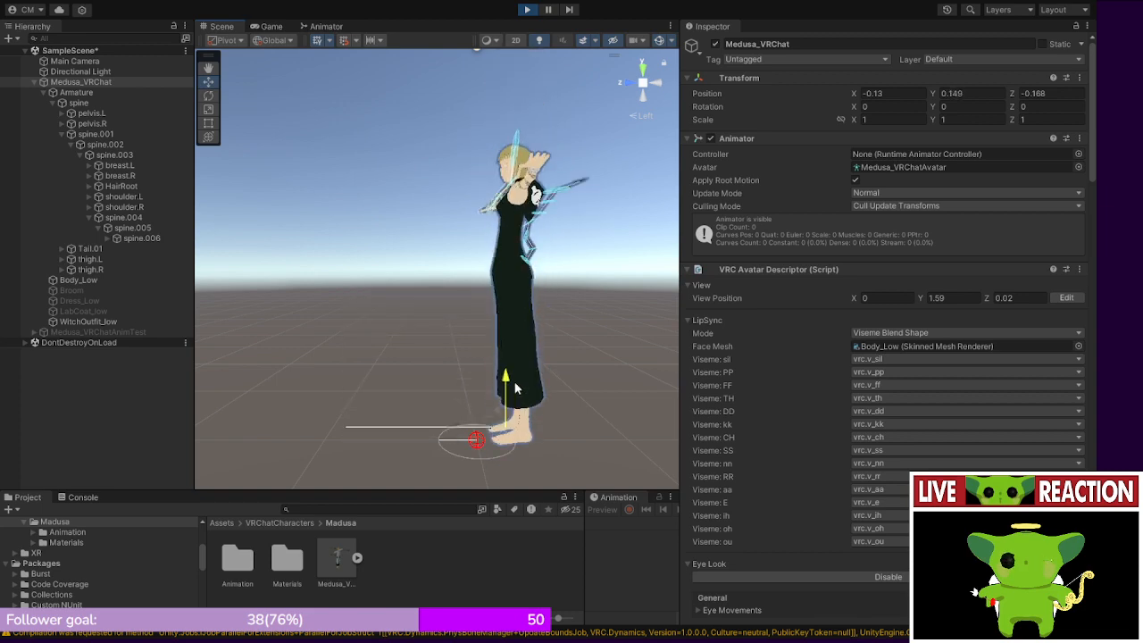
- Set Pull to 0.4 in the VRC Phys Bone whose root transform is HairRoot while Play mode is running
scroll(781, 424, "down", 20)
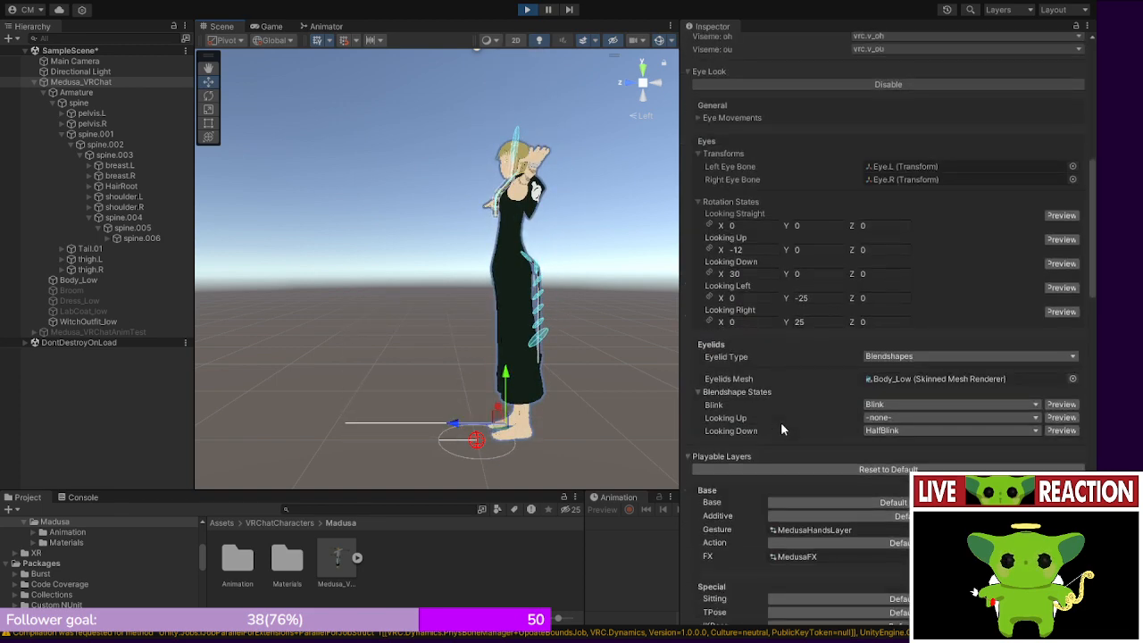
scroll(780, 421, "down", 1)
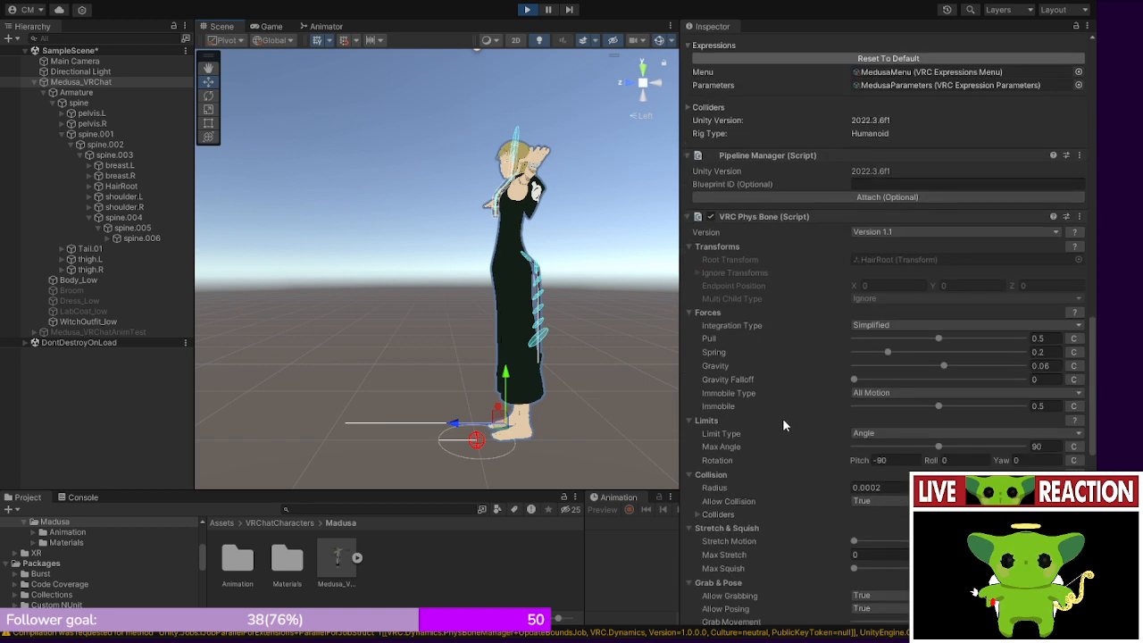
left_click(1045, 339)
key("BackSpace")
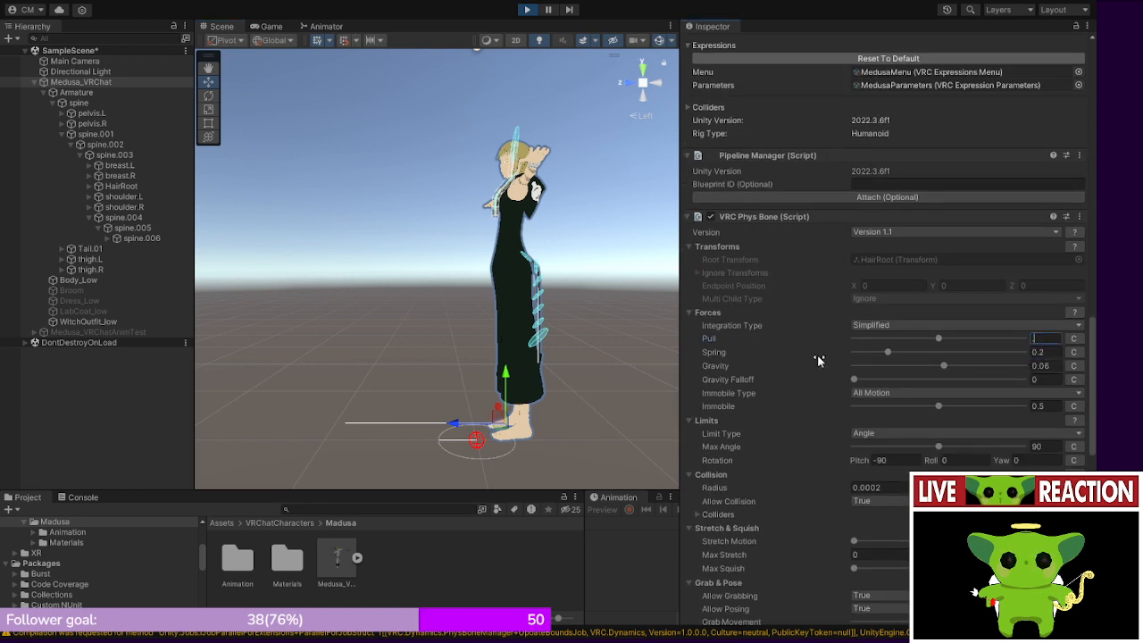
type(".4")
left_click(488, 300)
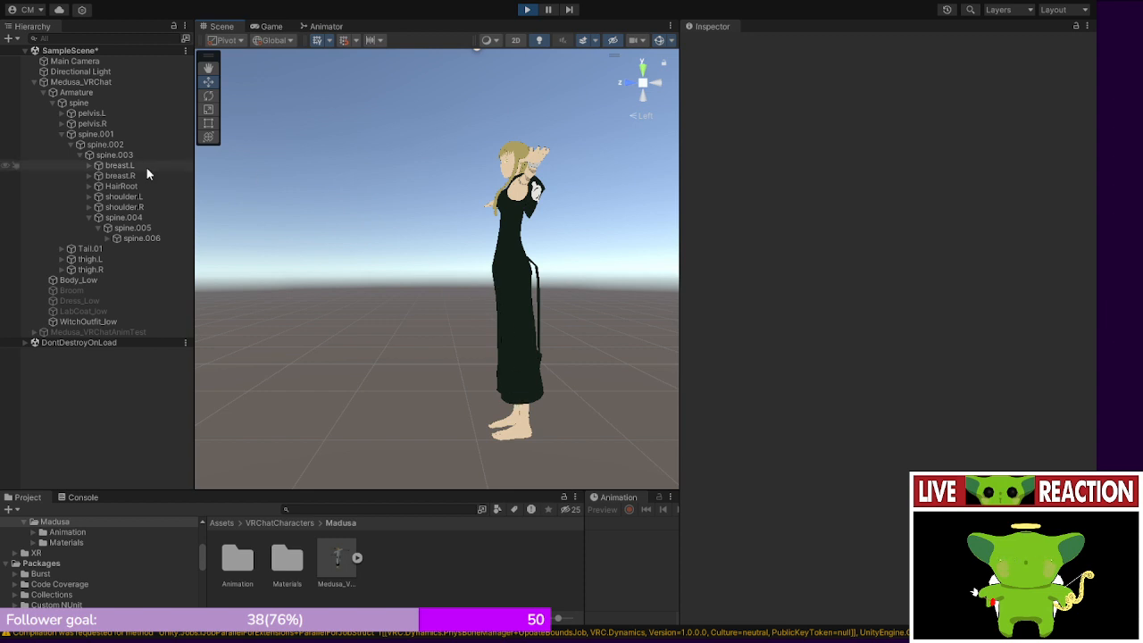
- Reselect Medusa_VRChat and move it to about X -0.82, Y -0.01 to test the swing of the braid and tail
left_click(105, 90)
left_click(104, 80)
left_click_drag(520, 387, 537, 472)
right_click_drag(406, 335, 446, 339)
middle_click_drag(446, 340, 519, 343)
key("f")
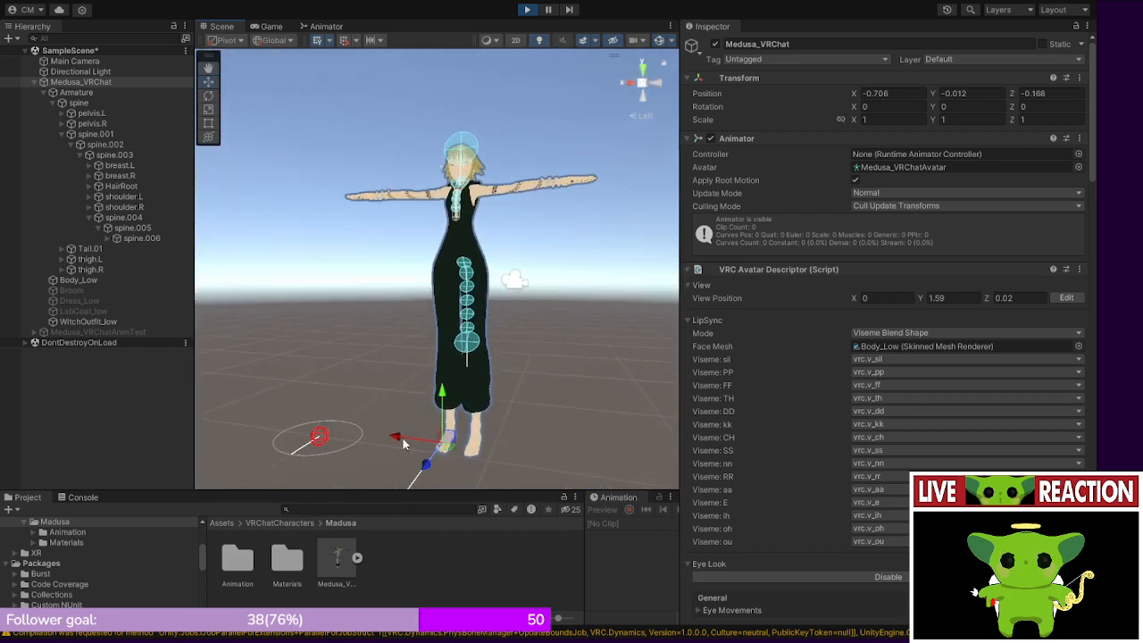
mouse_move(412, 438)
left_mouse_down()
mouse_move(527, 438)
mouse_move(397, 436)
mouse_move(424, 437)
left_mouse_up()
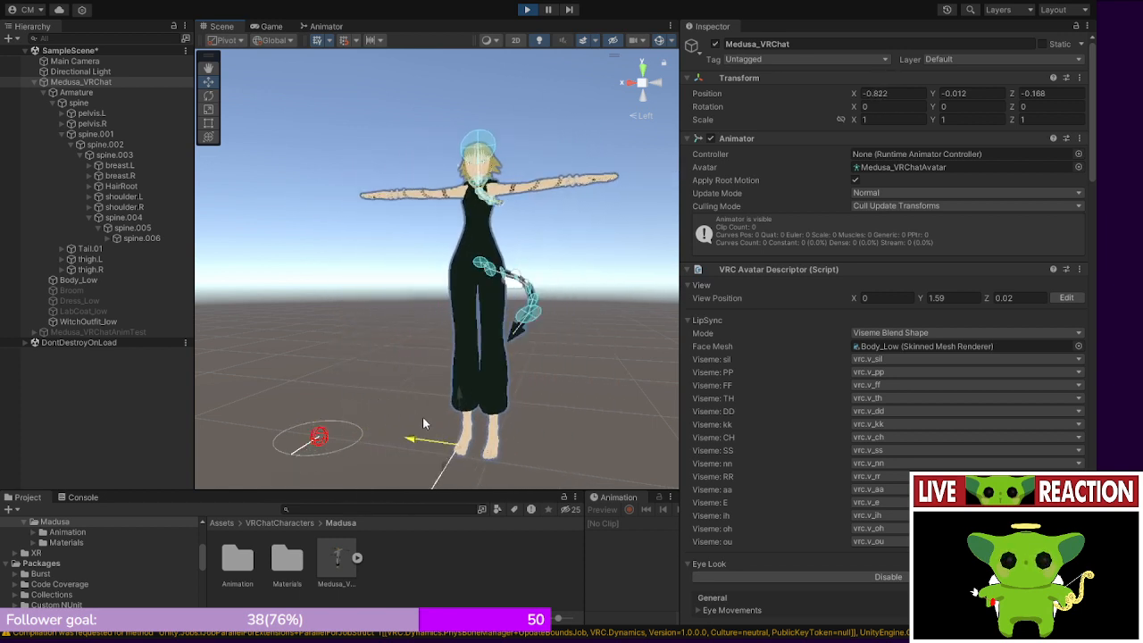
- Exit Play mode in the sample scene
left_click(527, 9)
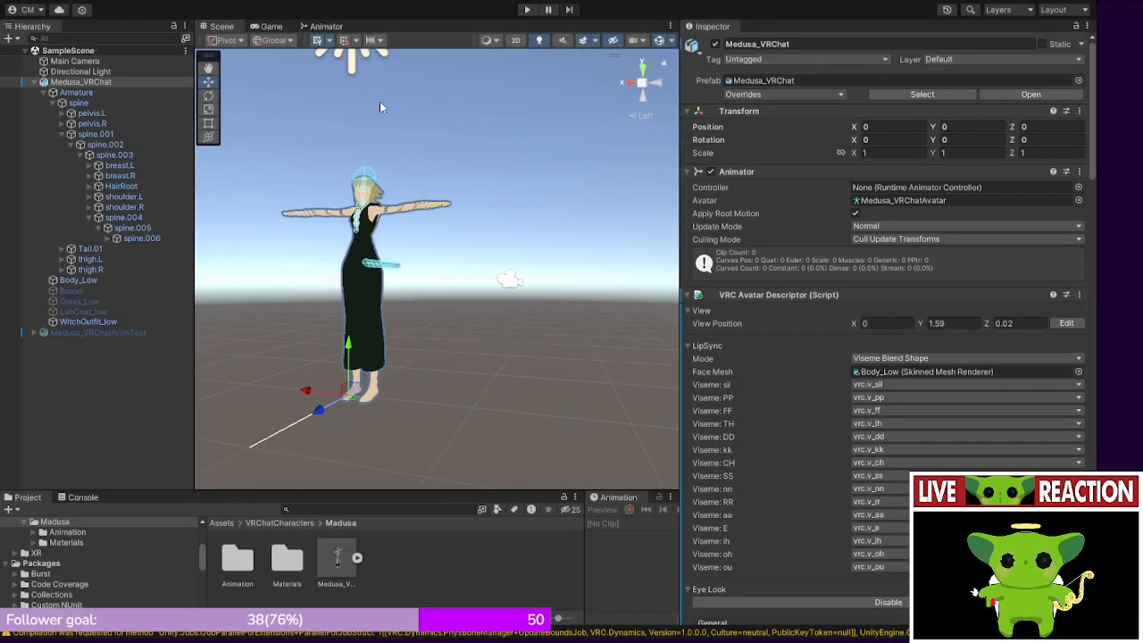
left_click(65, 62)
left_click(78, 51)
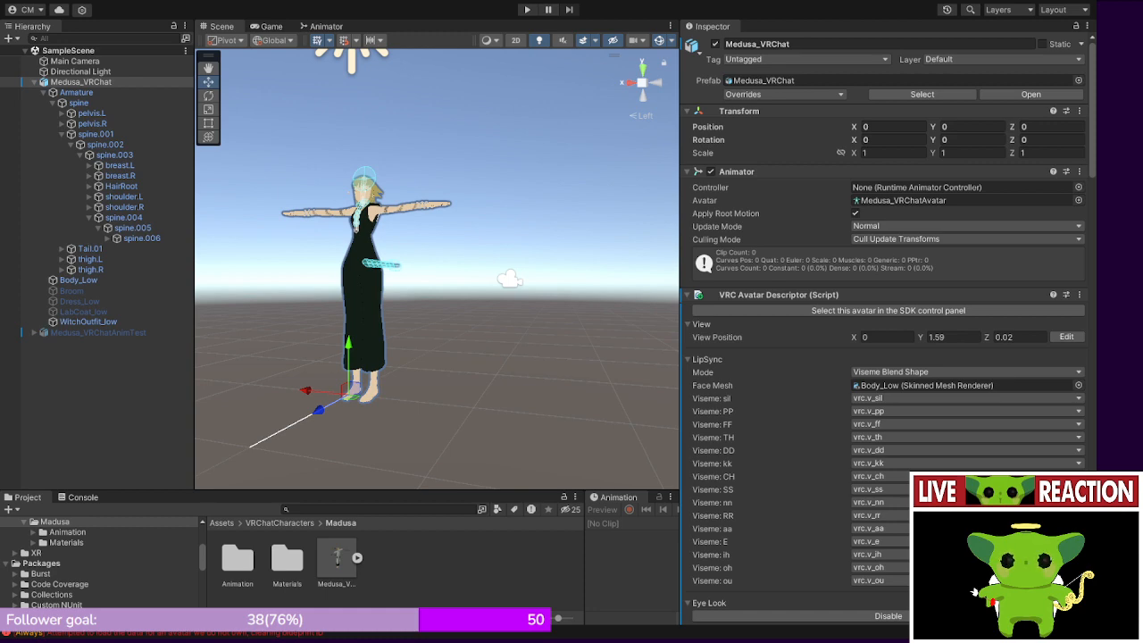
- Switch to VRChat and change the Medusa avatar into DocOutfit to check the braid in the mirror
key("alt+Tab")
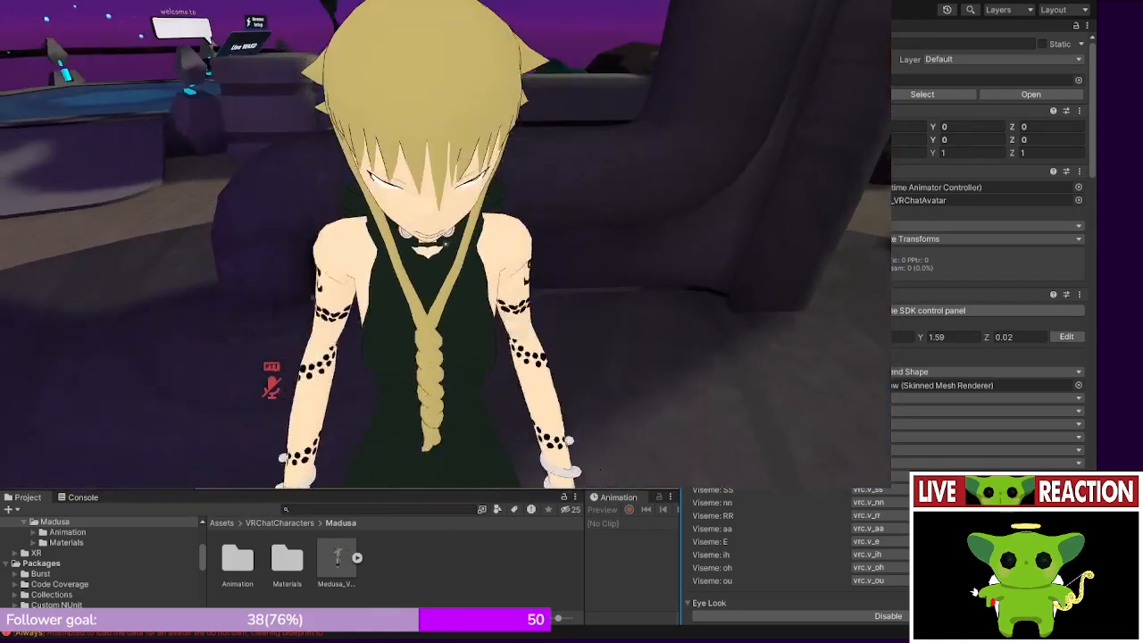
key("r")
left_click(530, 326)
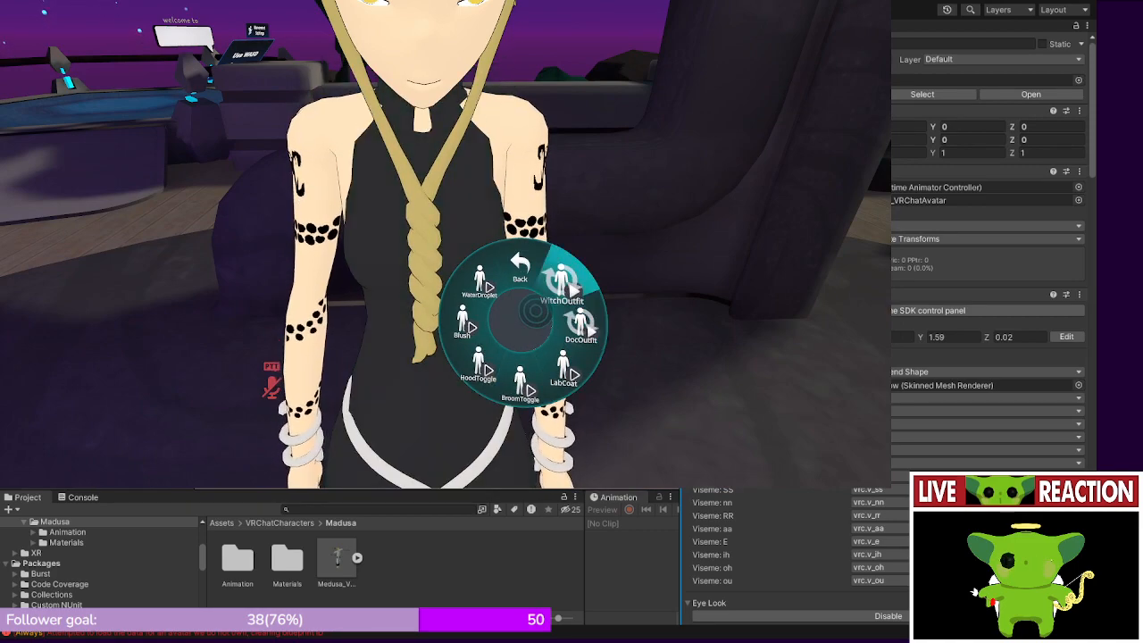
key("r")
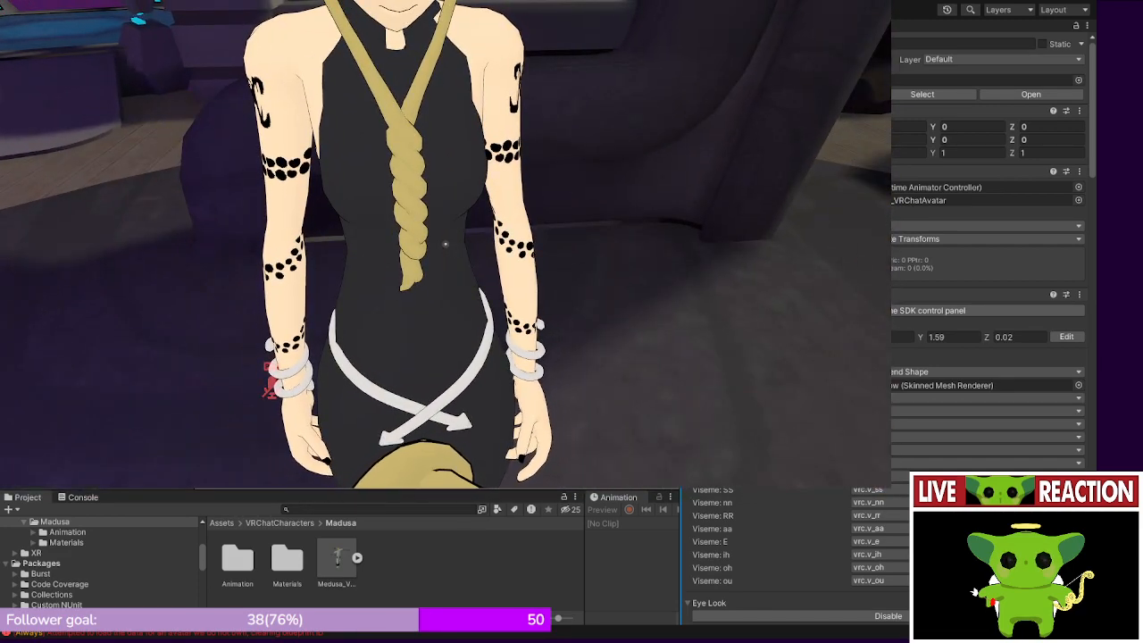
- Change the avatar back to WitchOutfit and enable HoodToggle to check the hair under the hood
key("r")
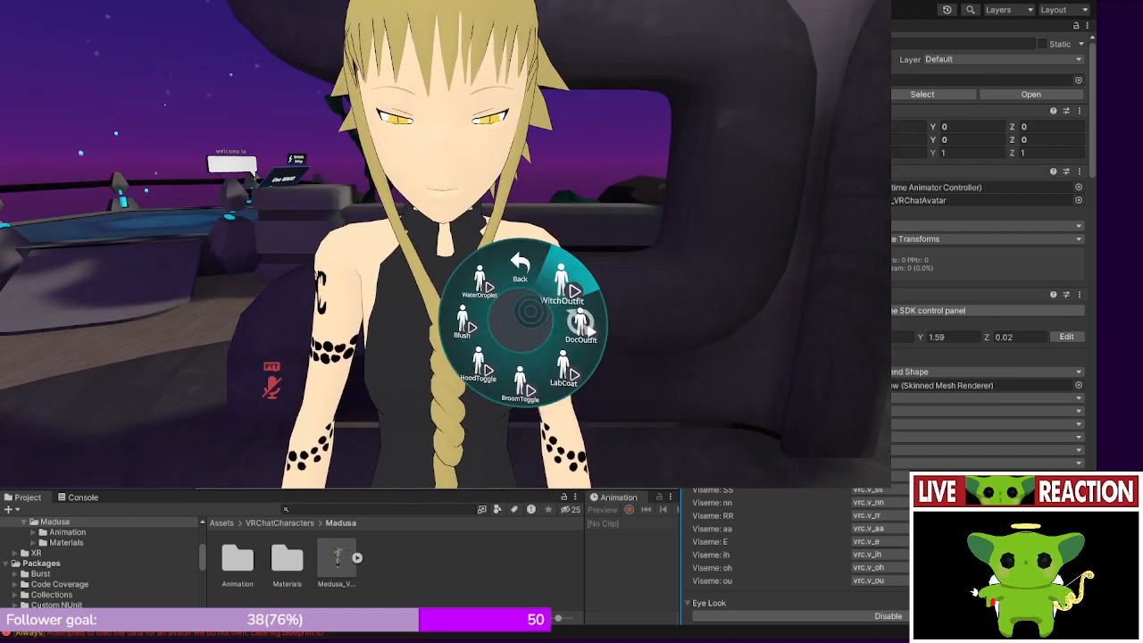
left_click(530, 312)
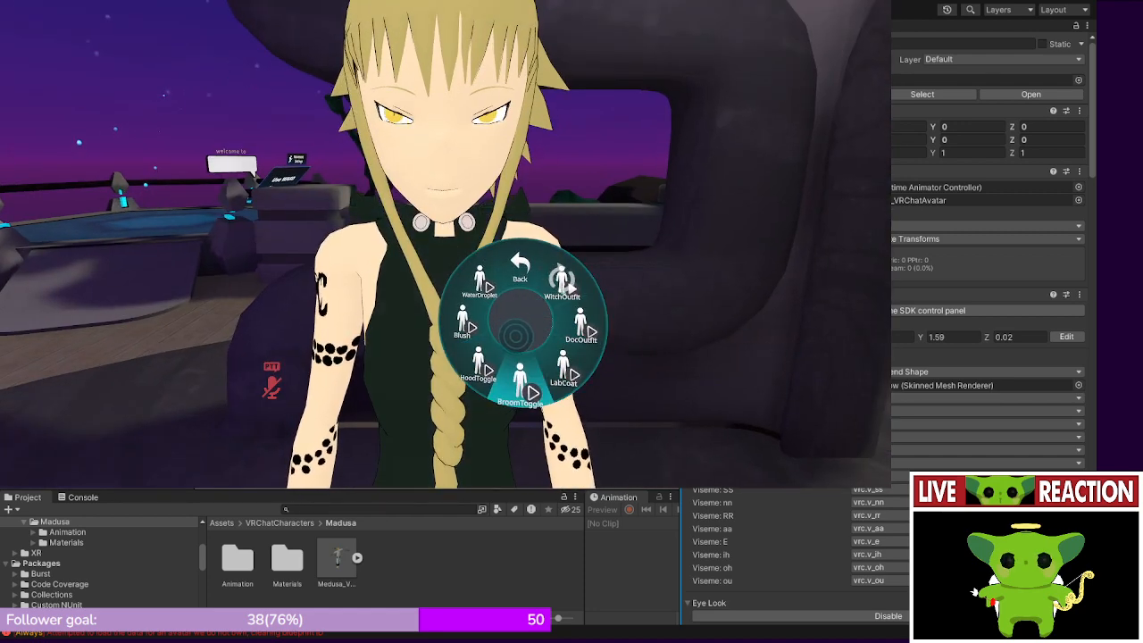
left_click(509, 333)
key("r")
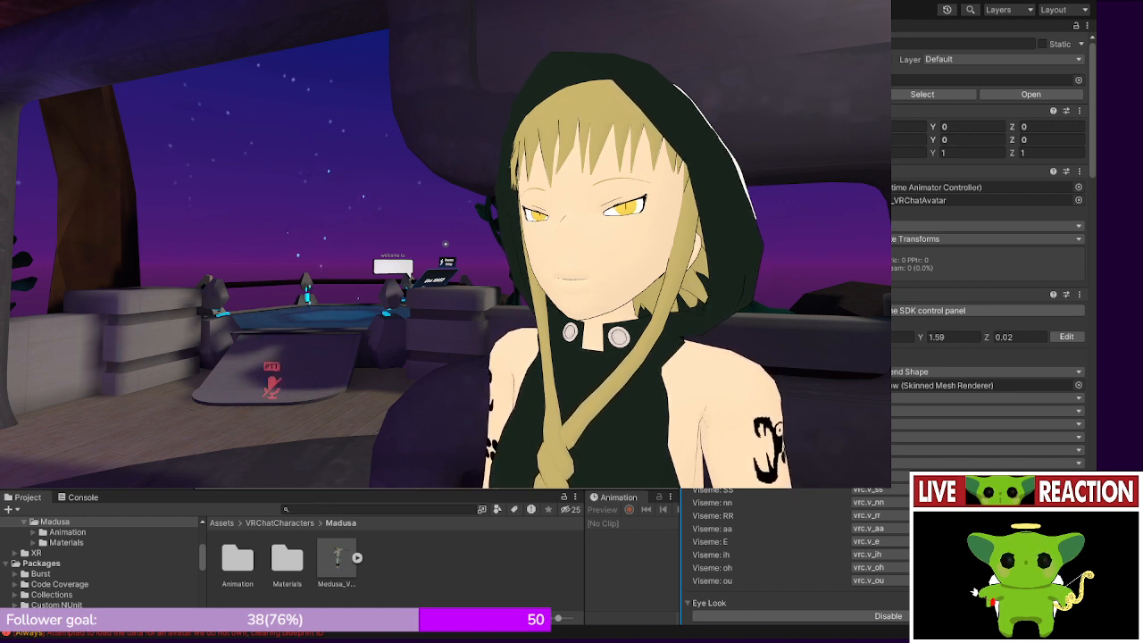
- Disable HoodToggle and put the avatar in DocOutfit again
key("r")
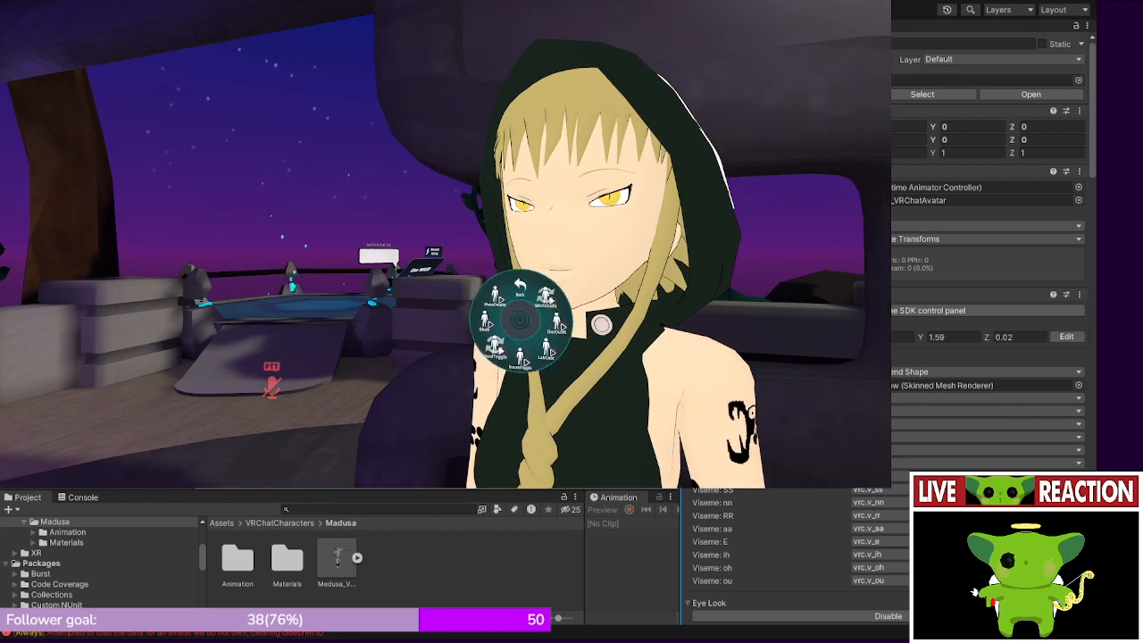
left_click(478, 362)
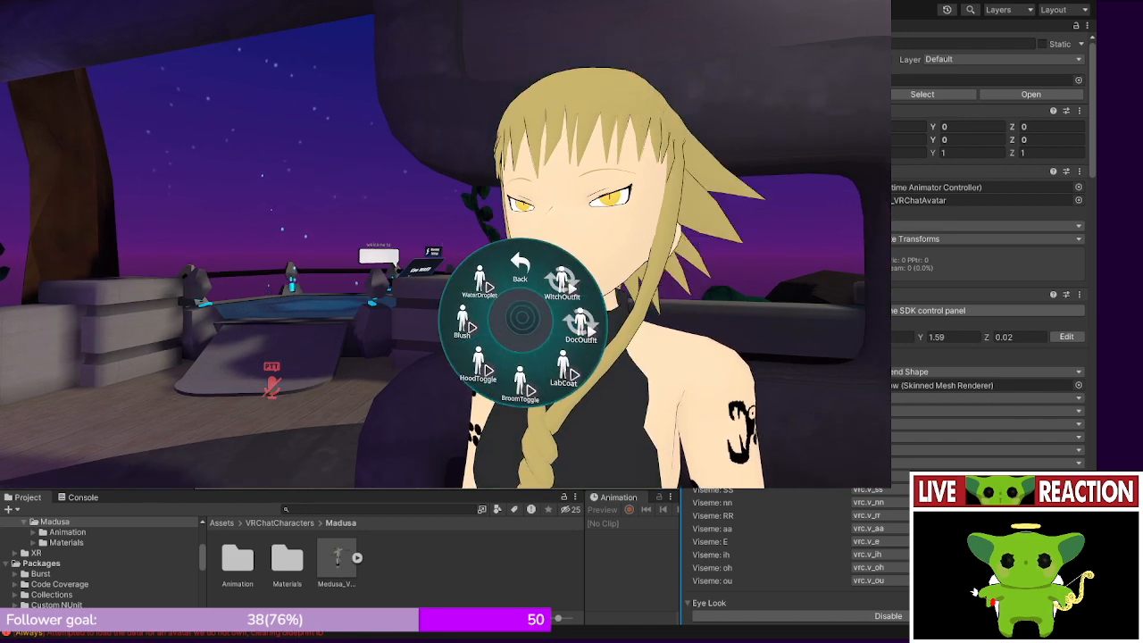
key("r")
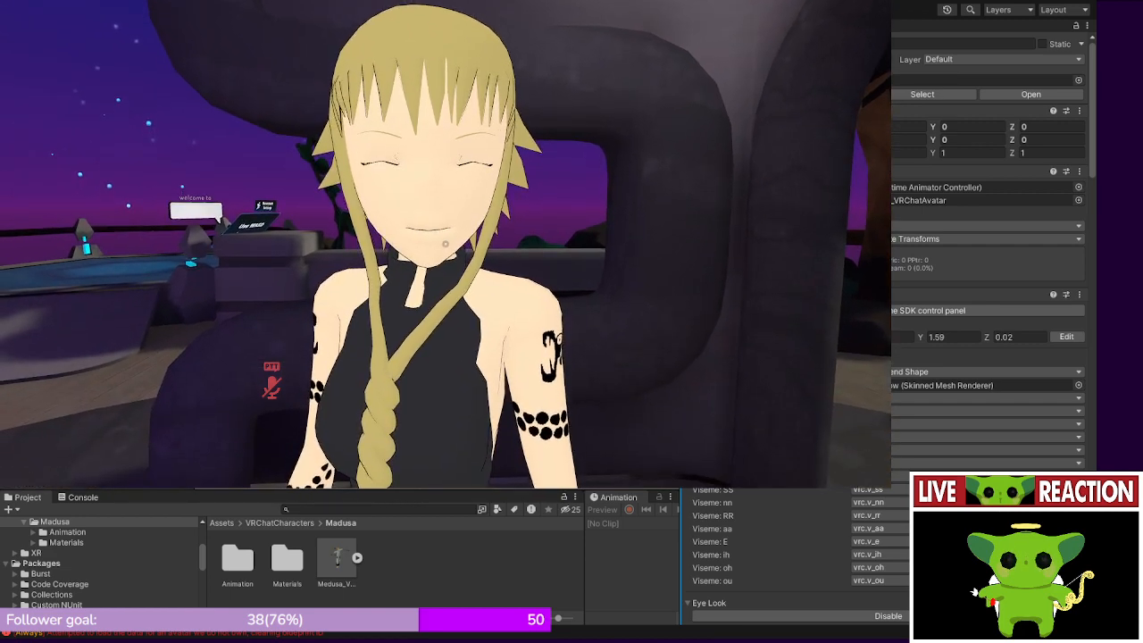
- Enable the avatar's Awkward facial expression
key("r")
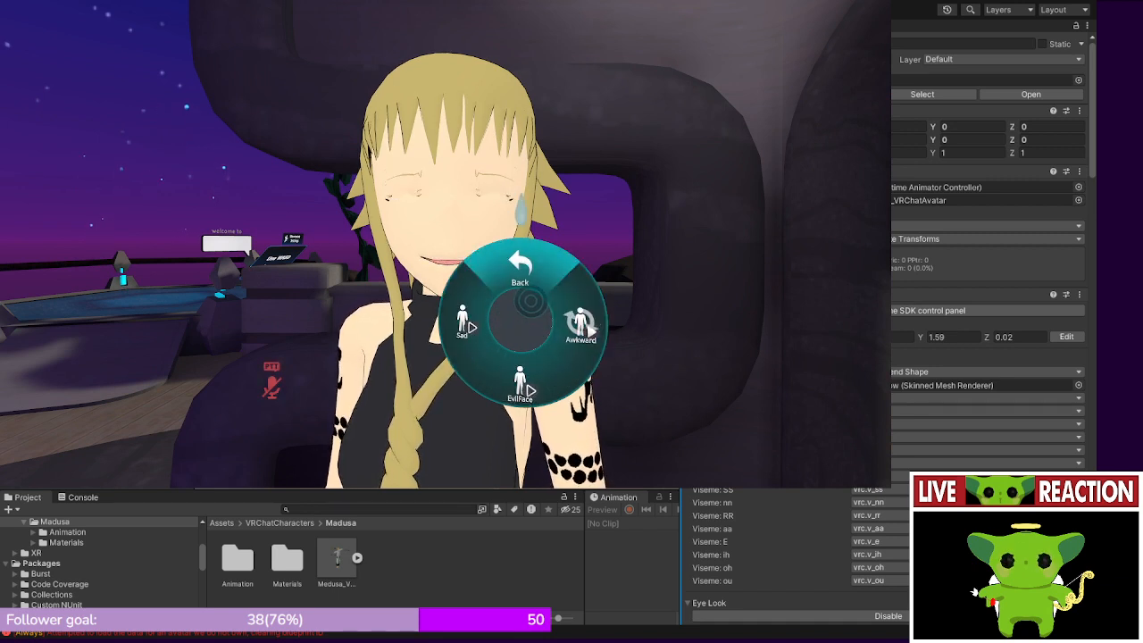
key("r")
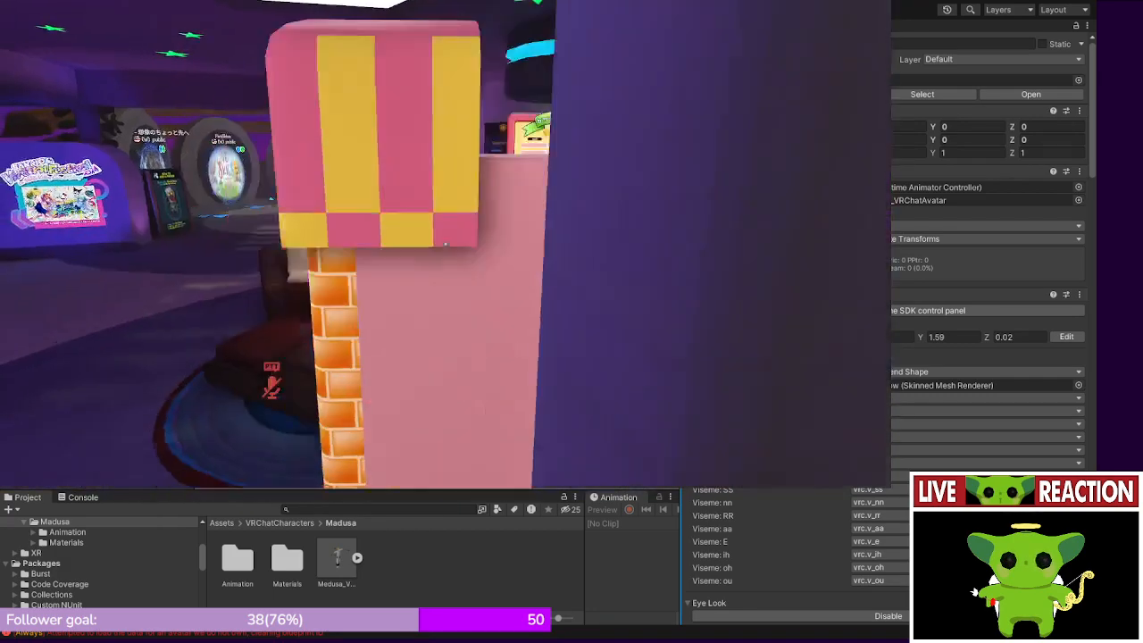
- Walk the avatar back and forth and side to side at the mirror to examine how the braid and dress move
key("w")
key("s")
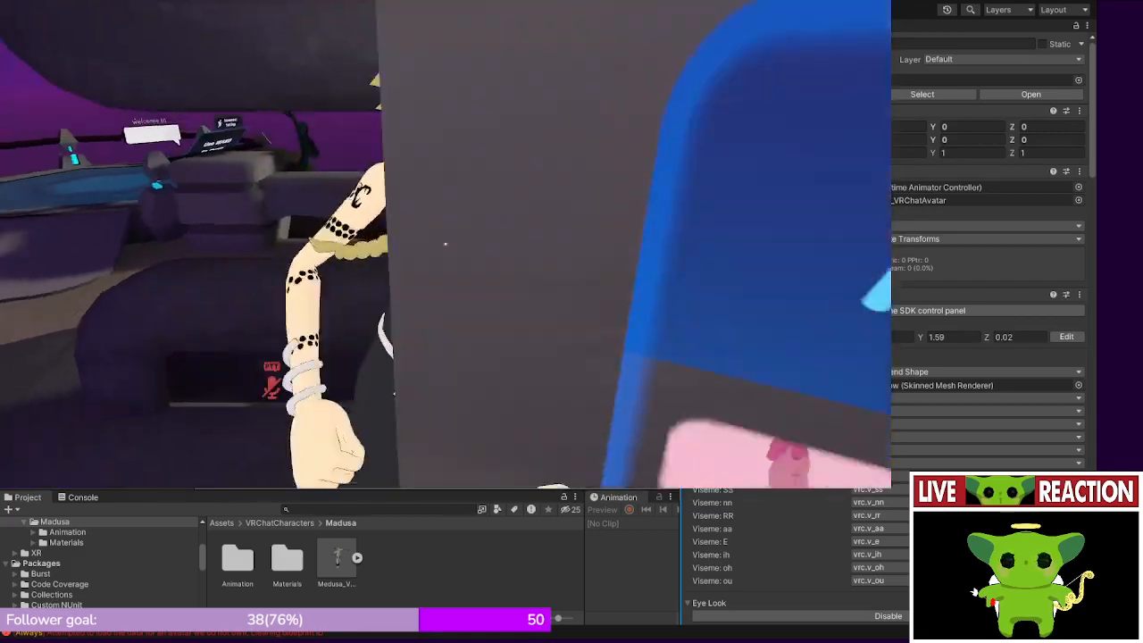
key("w")
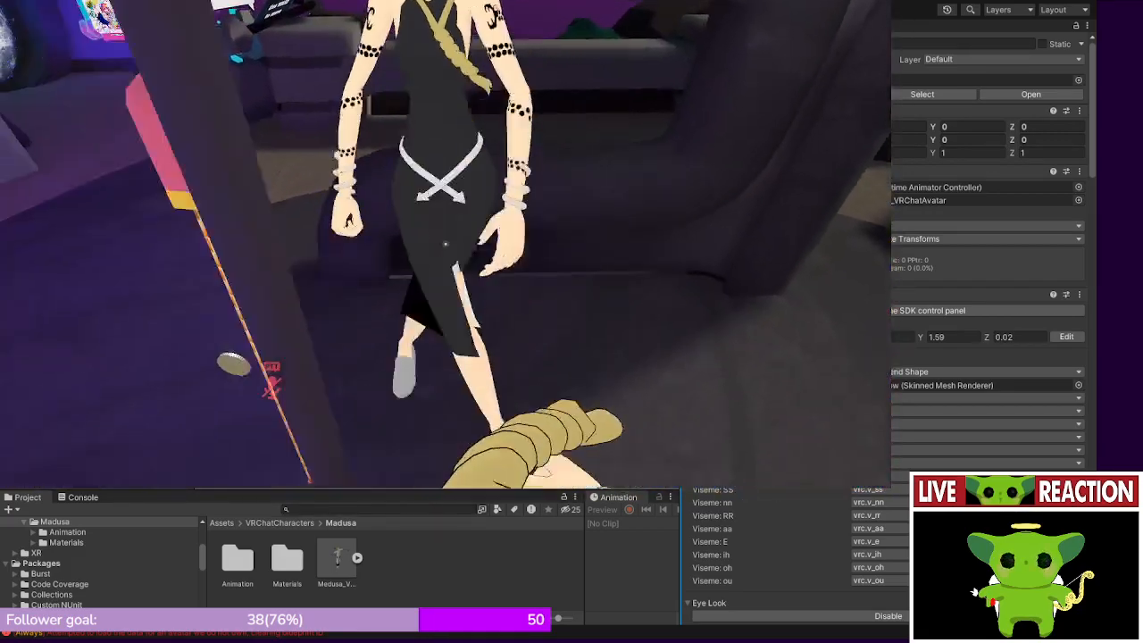
key("w")
key("s")
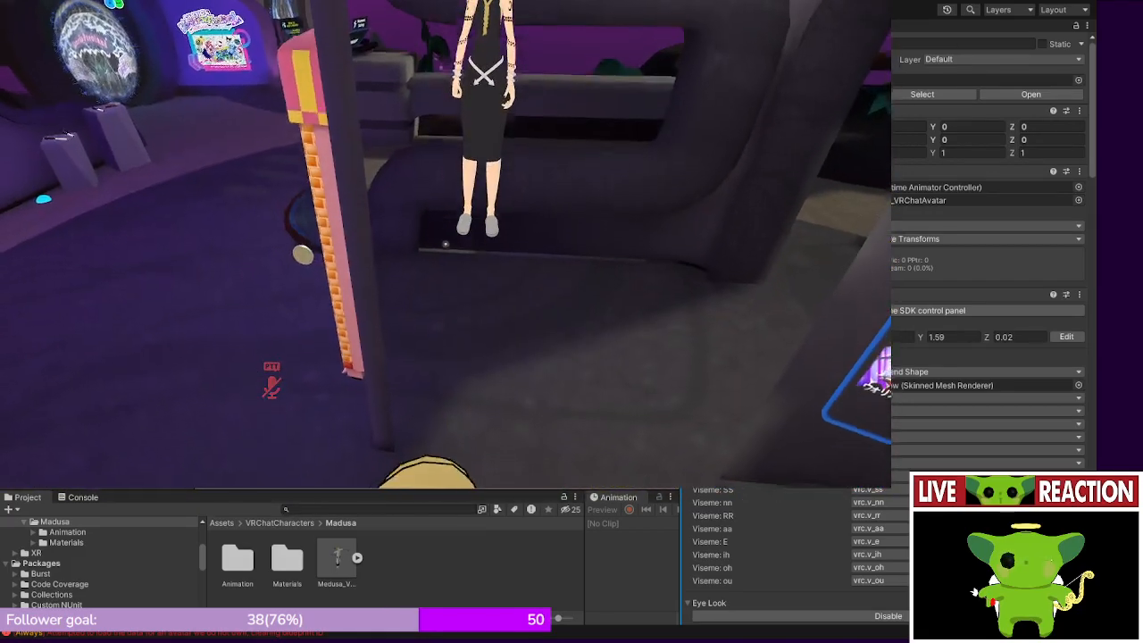
key("a")
key("d")
key("a")
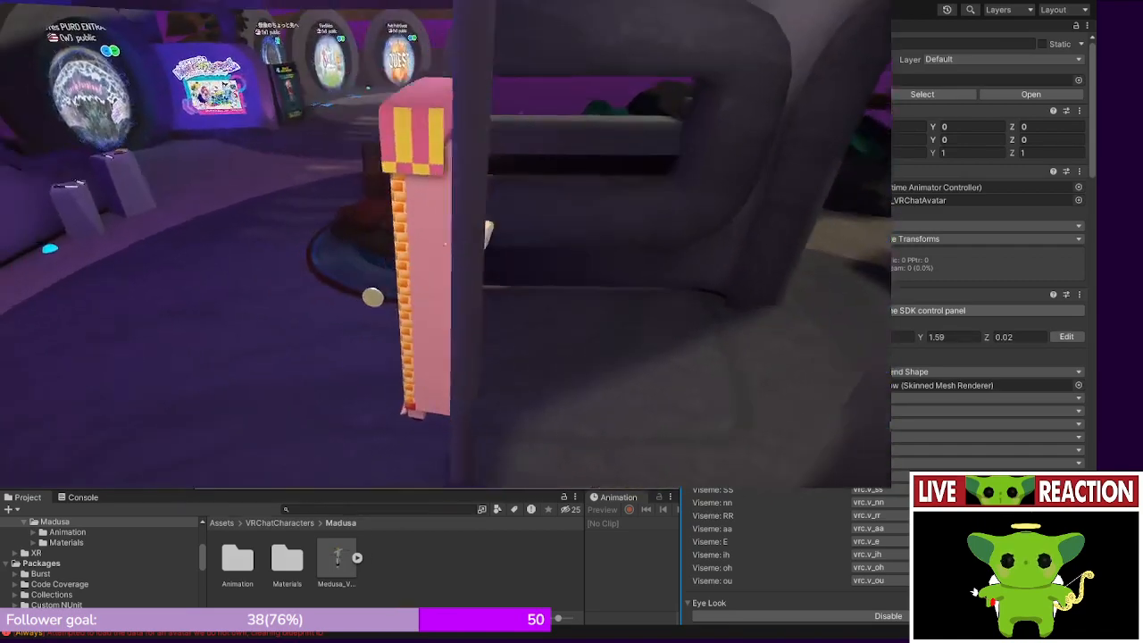
key("d")
key("a")
key("d")
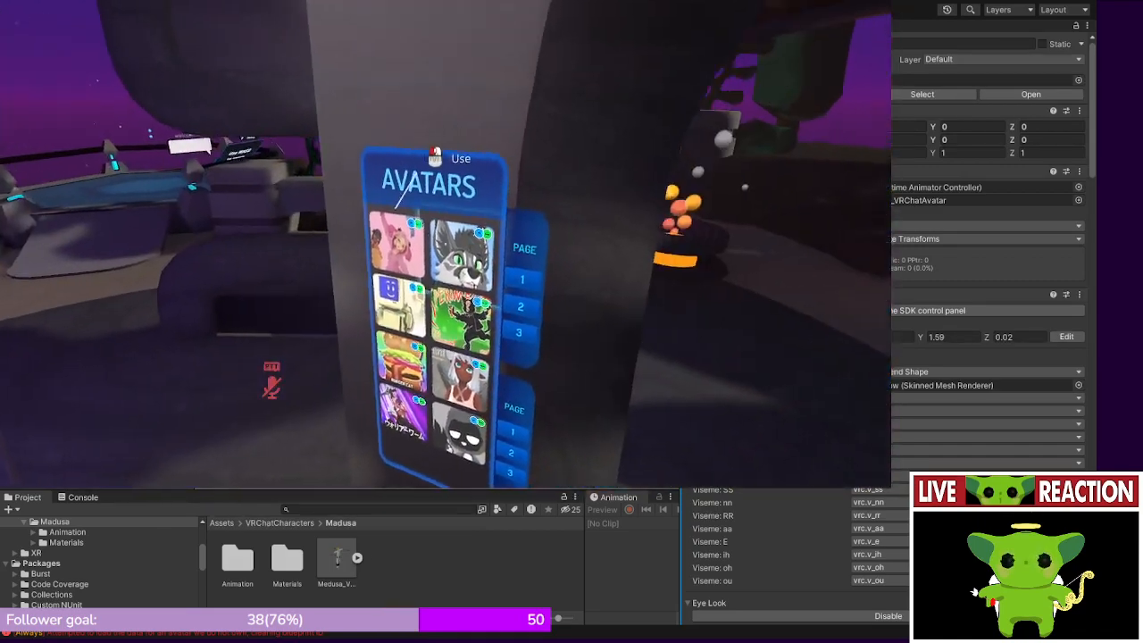
key("a")
key("w")
key("s")
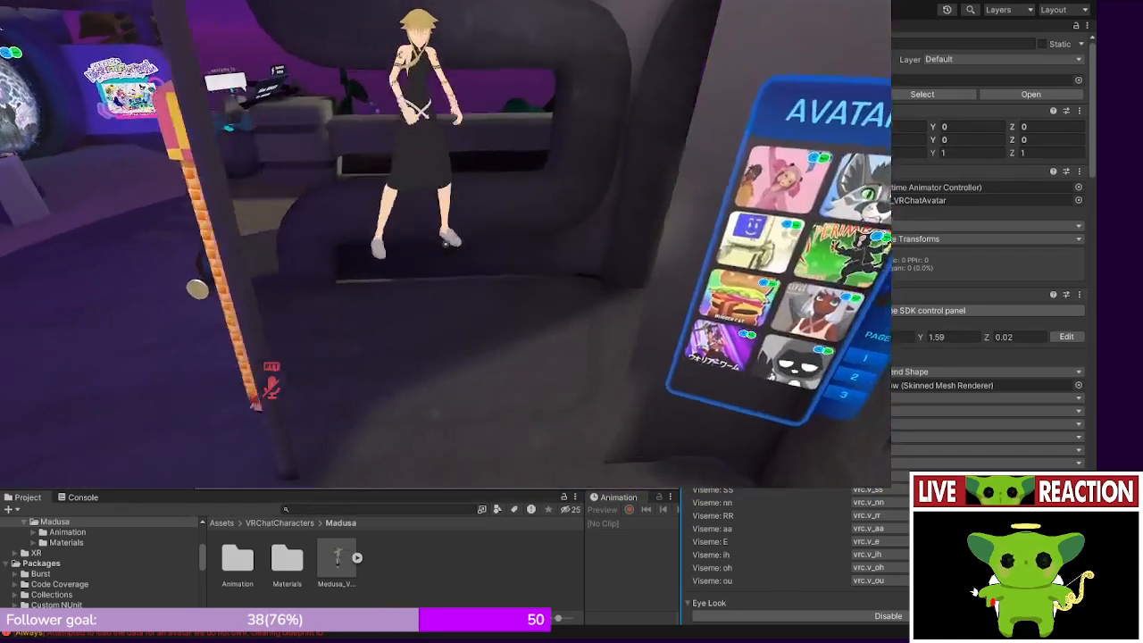
key("w")
key("w")
key("s")
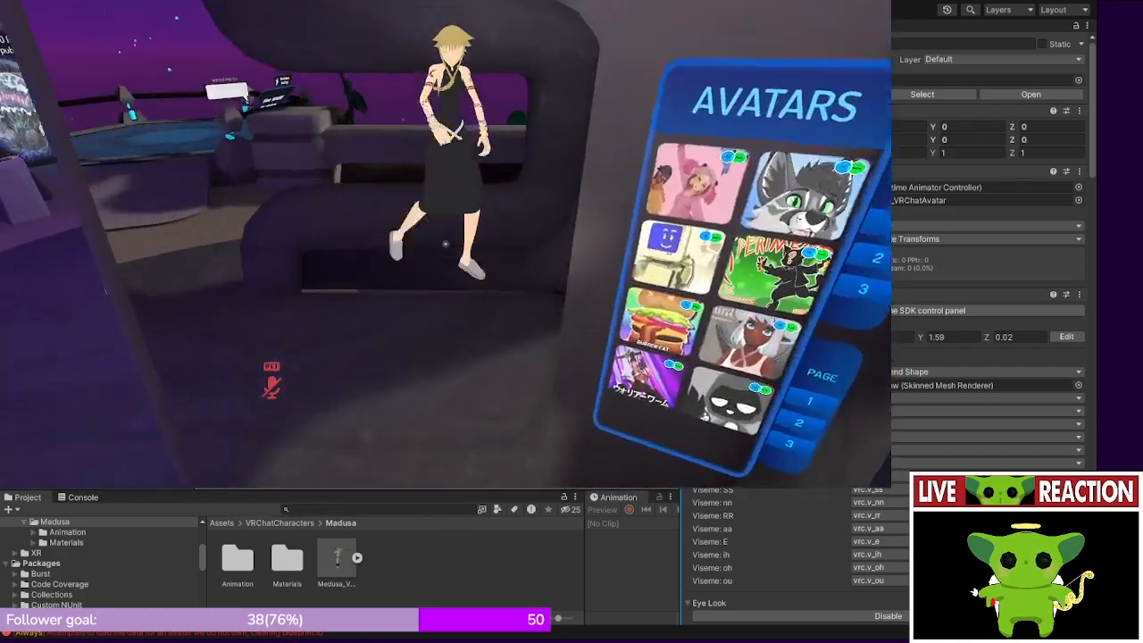
key("w")
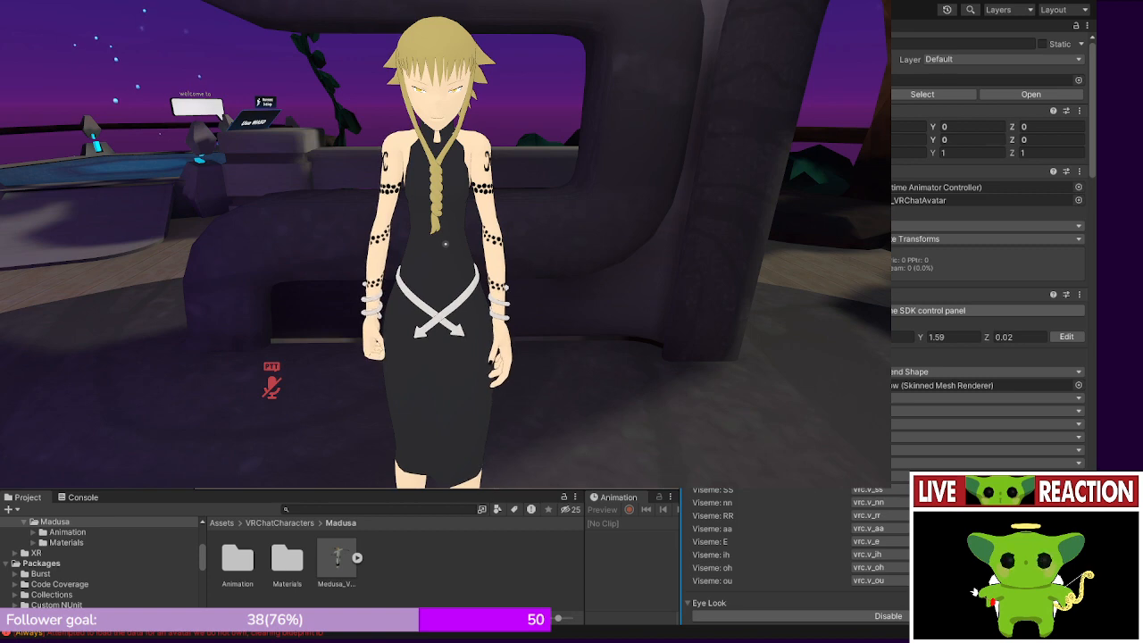
key("s")
- Enable BroomToggle and move toward and away from the mirror to check the avatar's braid while carrying the broom
key("r")
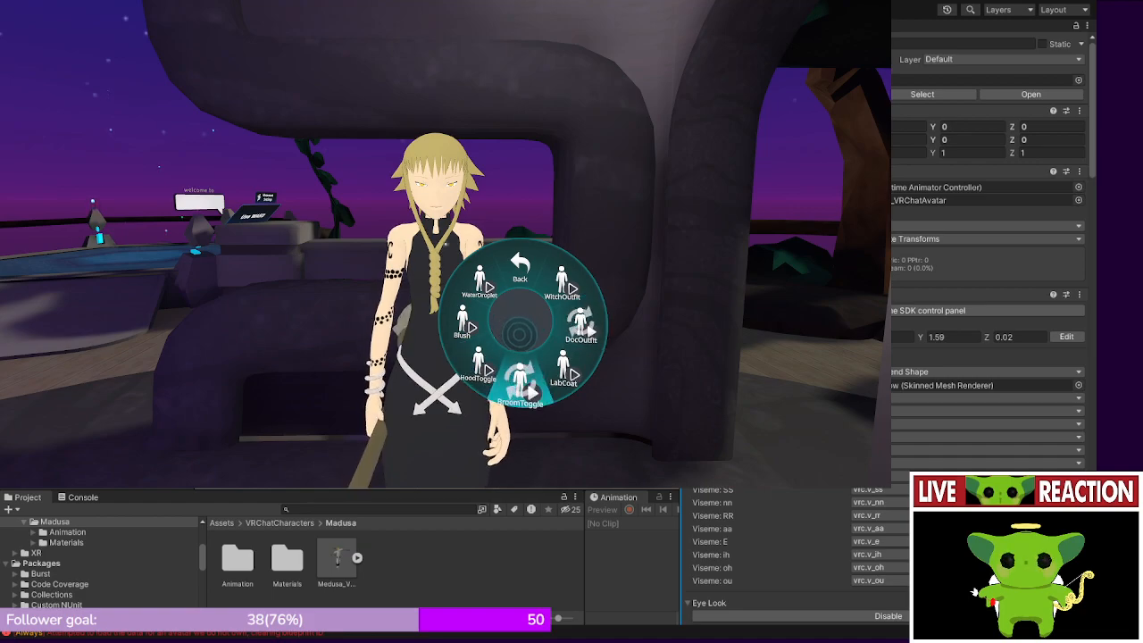
key("r")
key("w")
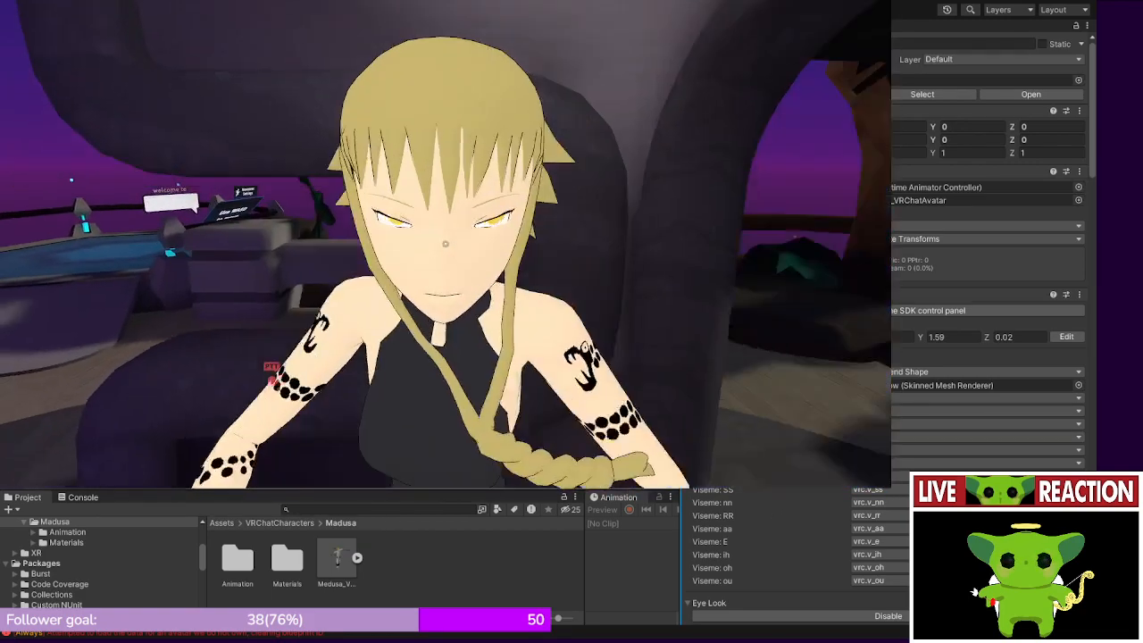
key("s")
key("w")
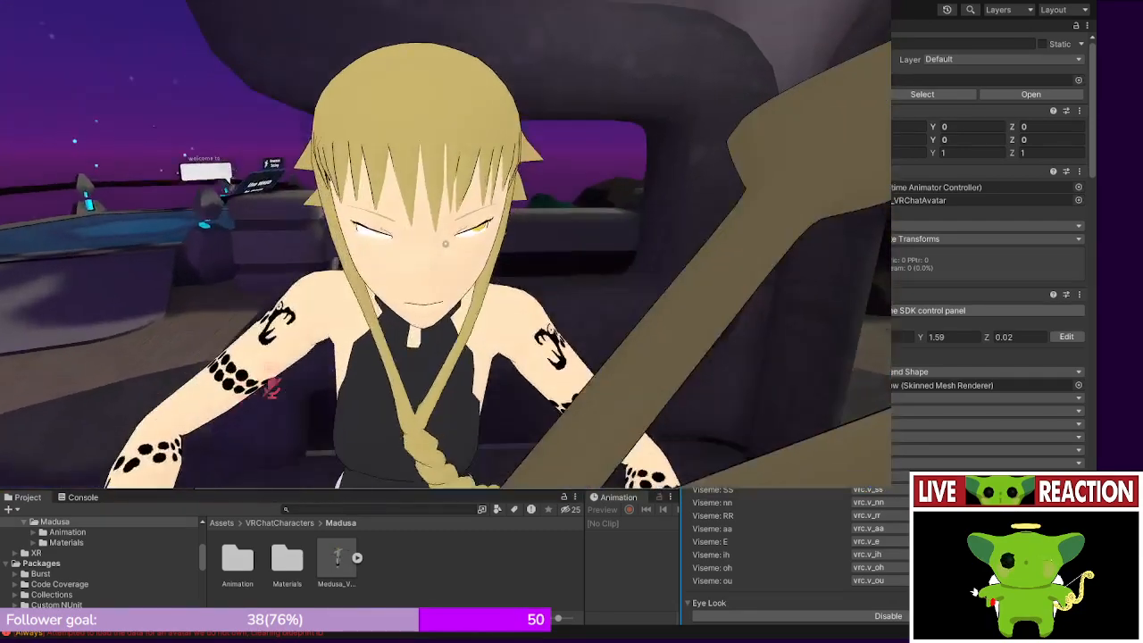
key("s")
key("w")
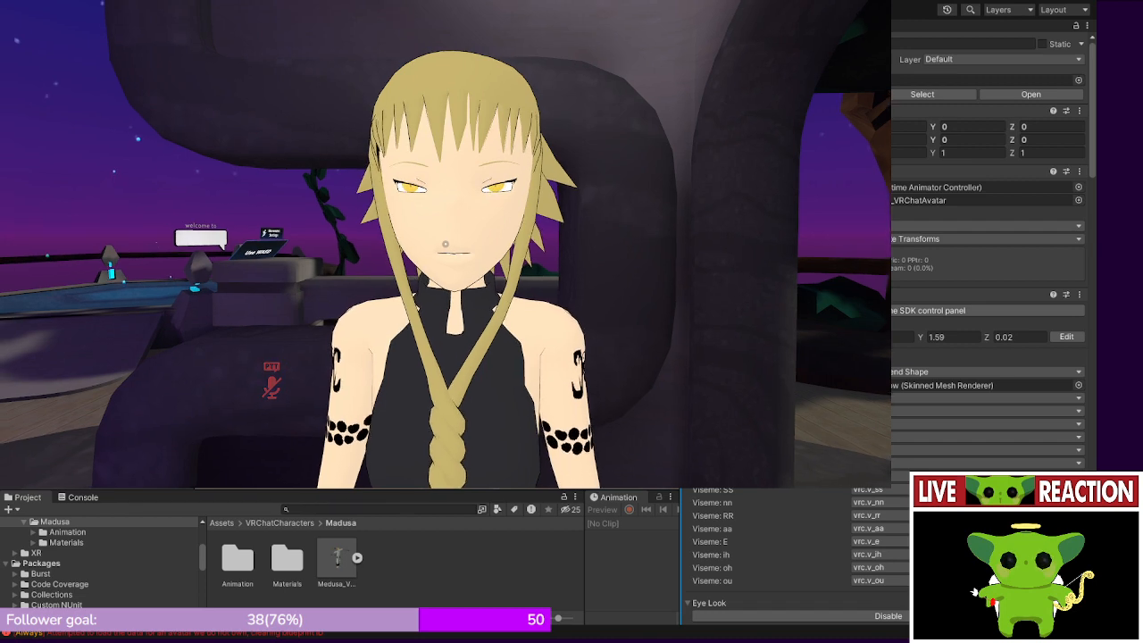
- Disable BroomToggle while keeping the avatar in DocOutfit at the mirror
key("s")
key("w")
key("r")
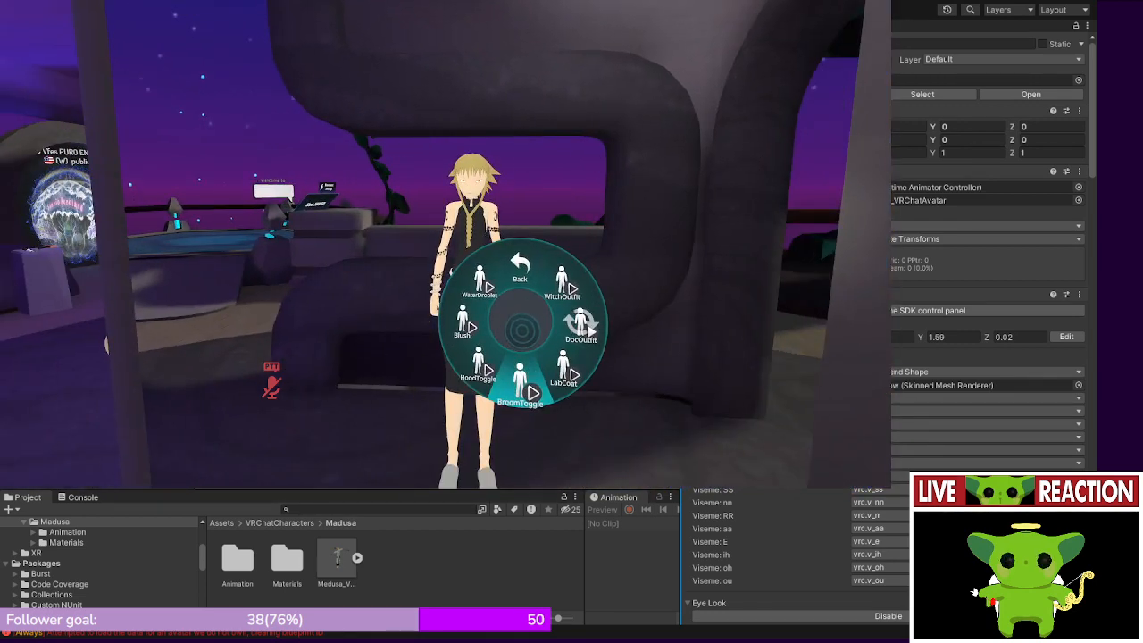
key("r")
- Walk the avatar repeatedly toward and away from the mirror to examine the braid and DocOutfit dress in motion
key("s")
key("w")
key("r")
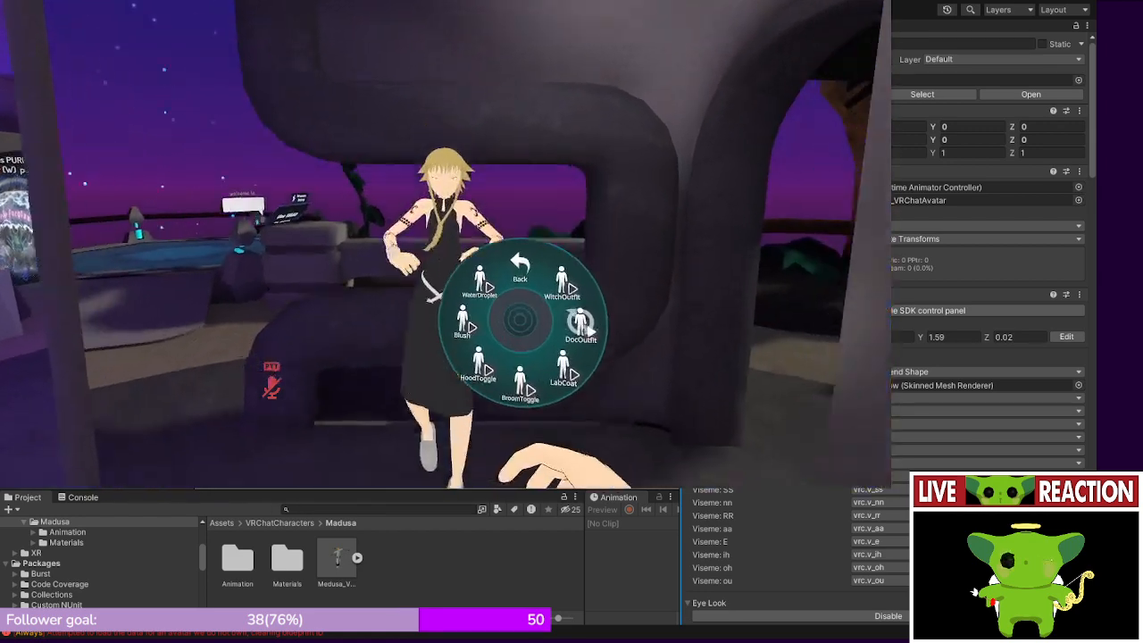
key("r")
key("Escape")
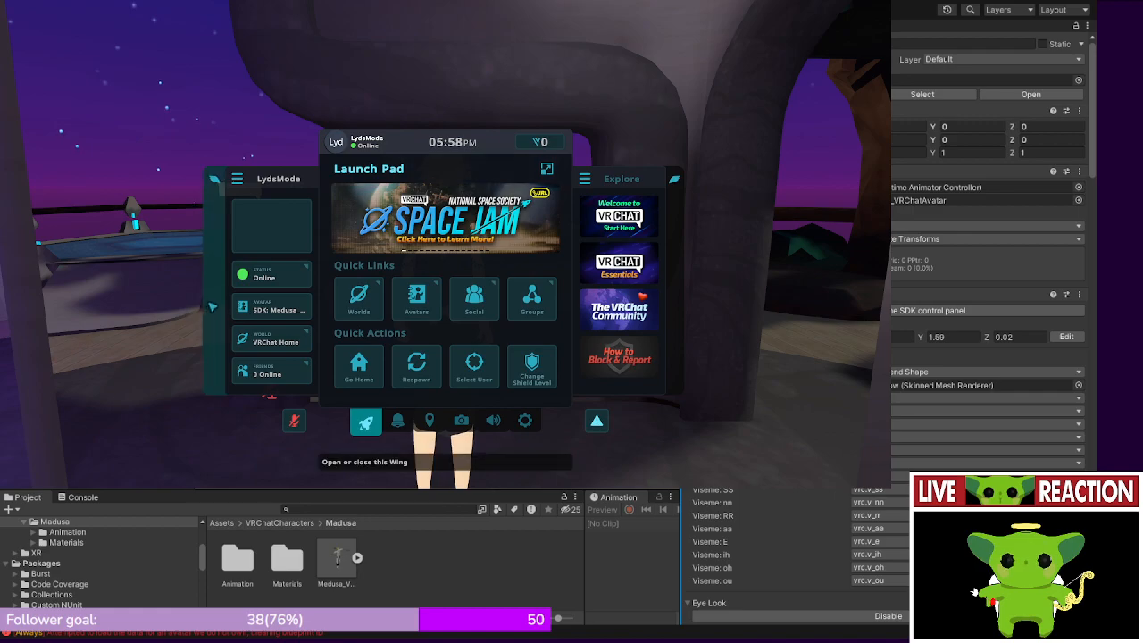
key("Escape")
key("s")
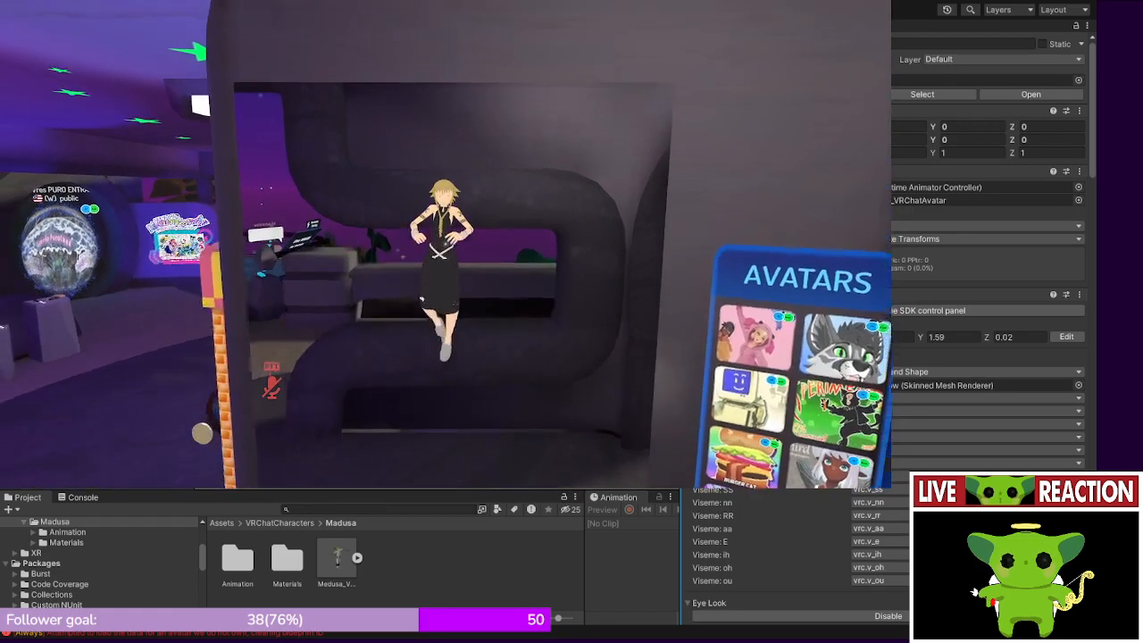
key("w")
key("w")
key("s")
key("w")
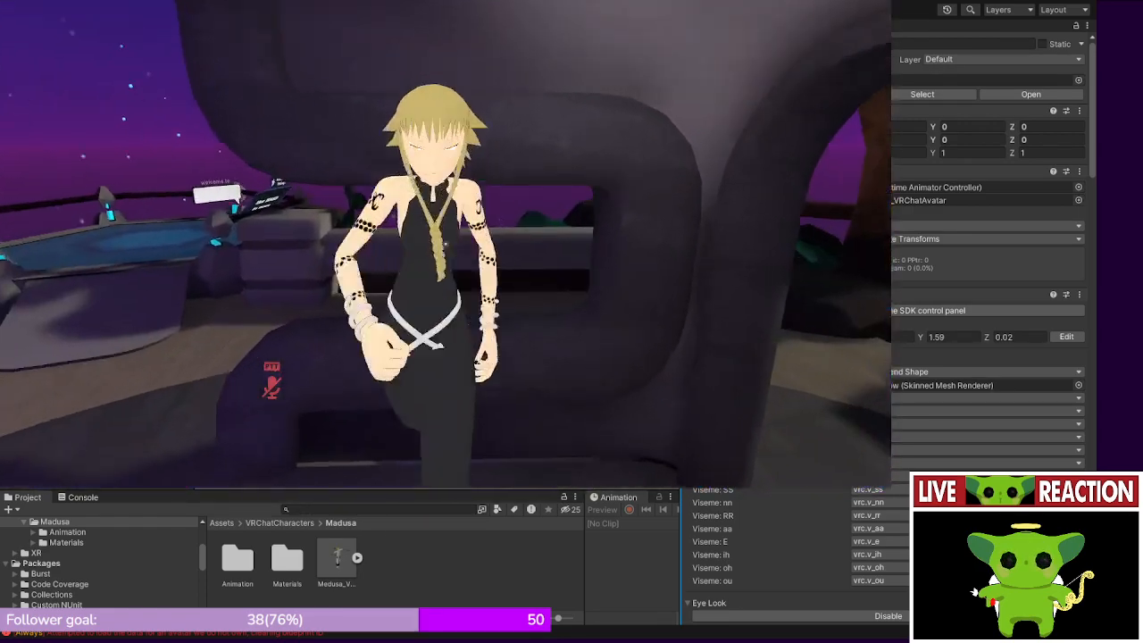
key("s")
key("w")
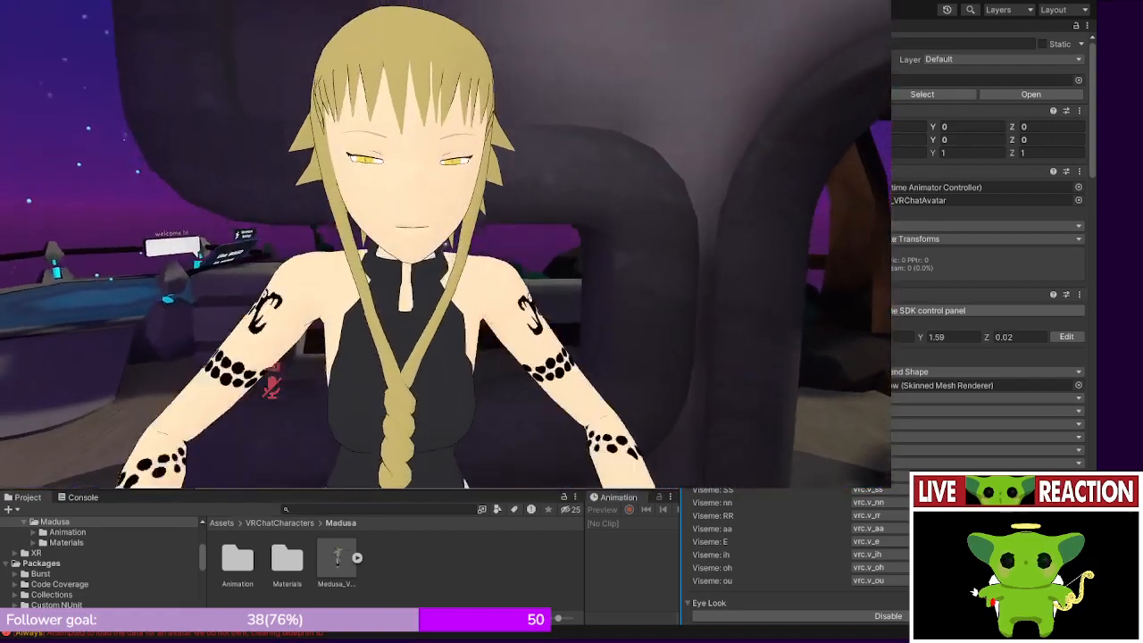
key("s")
key("w")
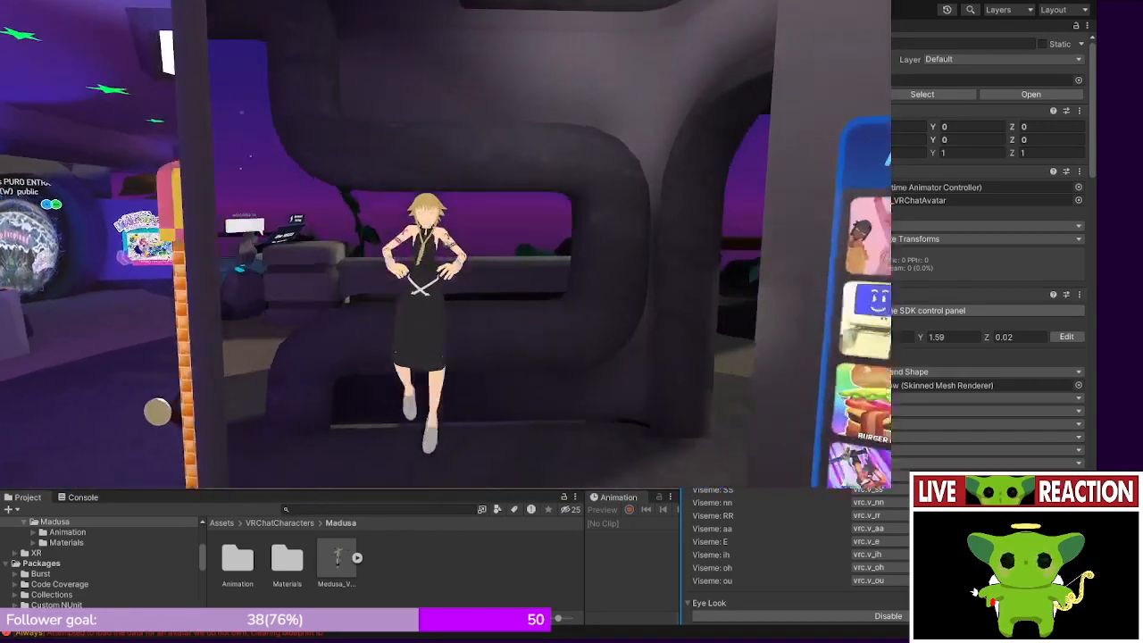
- Bring up the photo camera, view the avatar in DocOutfit through it while moving at the mirror, and leave the camera
key("Escape")
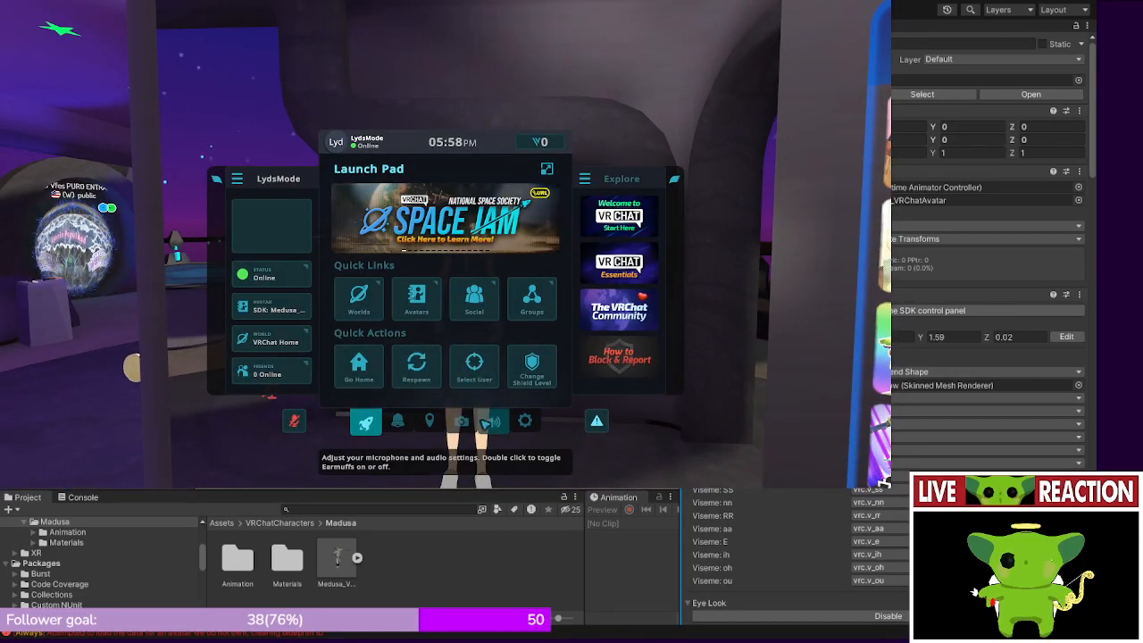
left_click(464, 423)
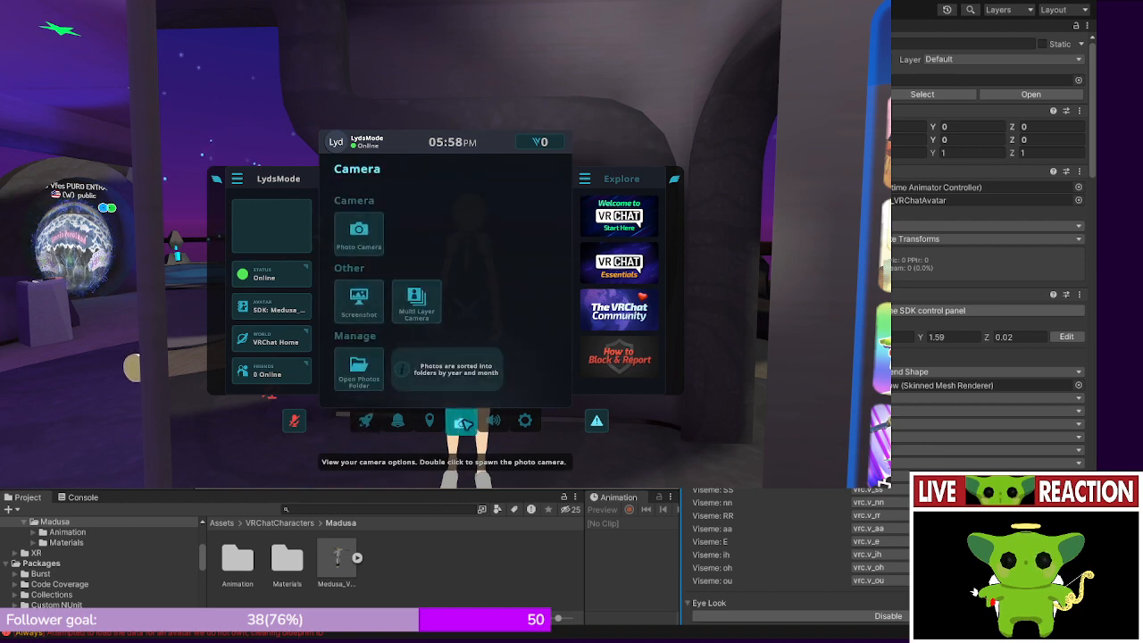
left_click(369, 236)
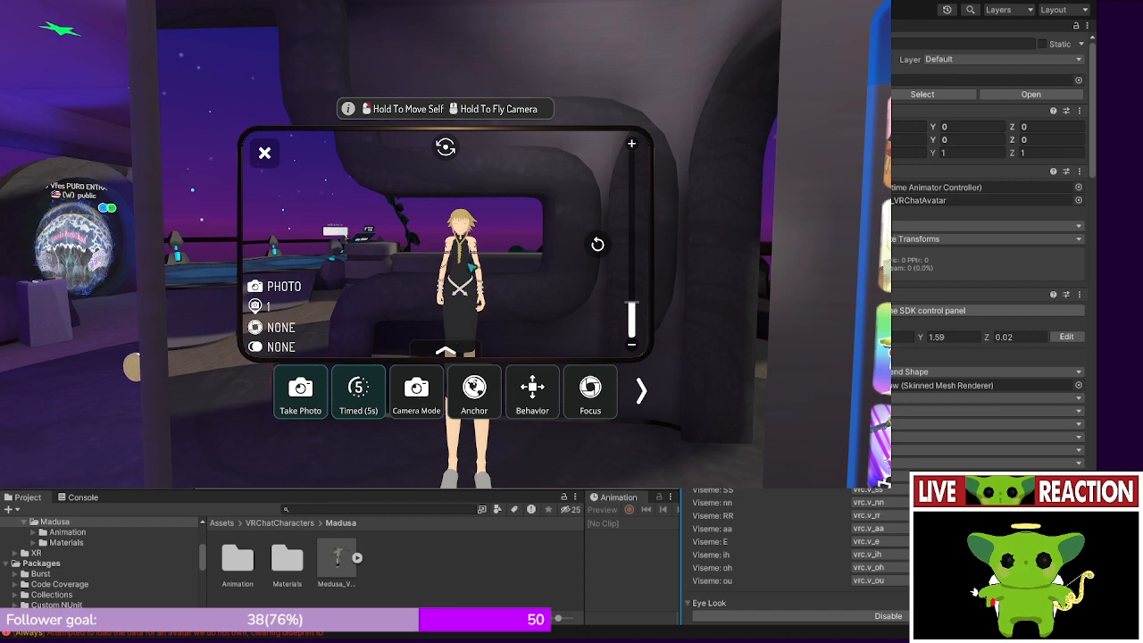
right_click_drag(426, 256, 449, 241)
key("s")
key("w")
key("Escape")
key("Escape")
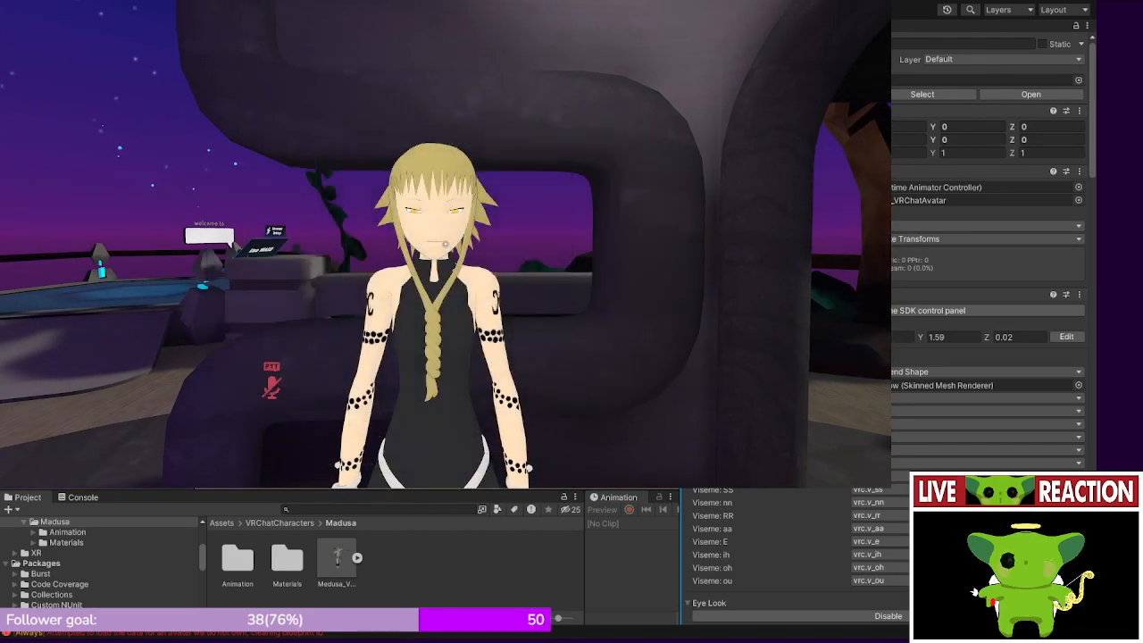
- Put the avatar in WitchOutfit and move up to the mirror to check the braid against it
key("r")
left_click(533, 324)
left_click(530, 313)
left_click(534, 323)
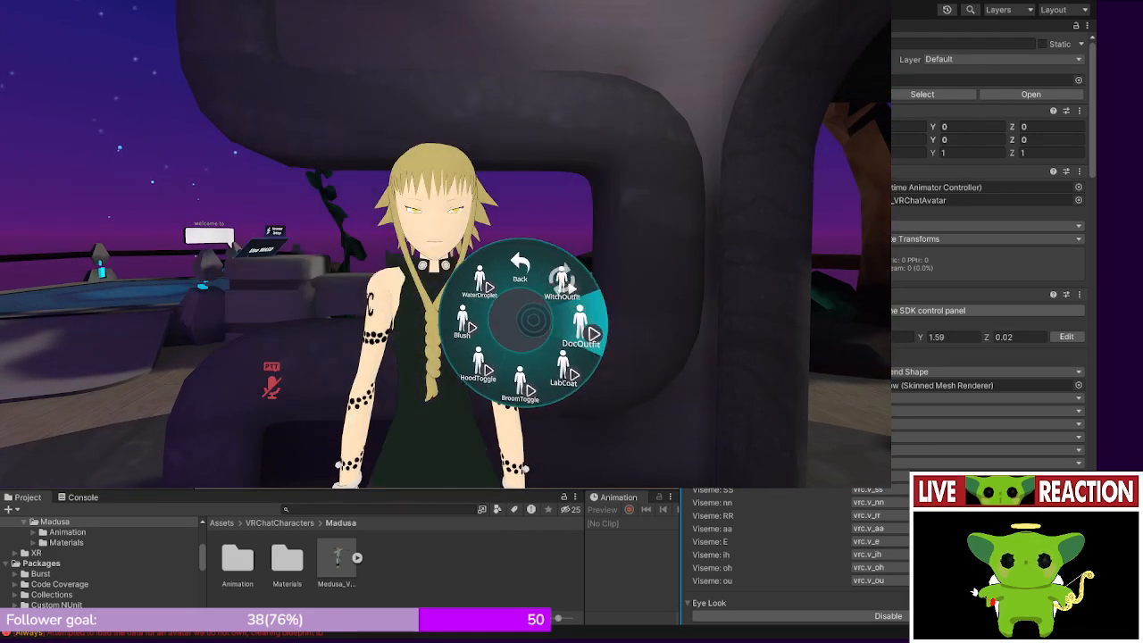
key("r")
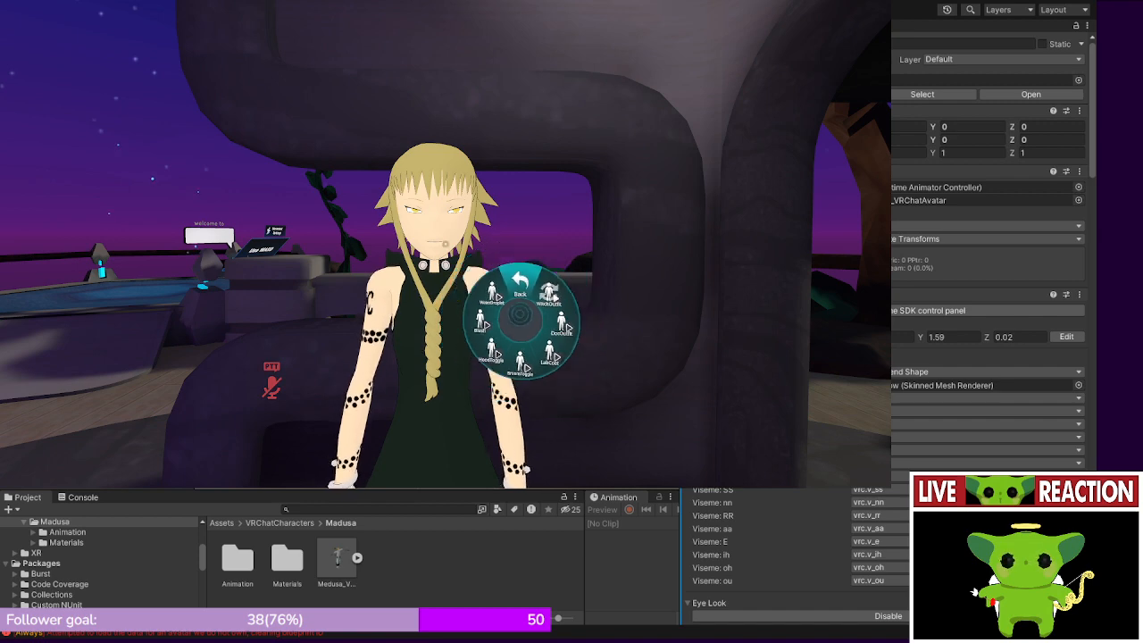
key("w")
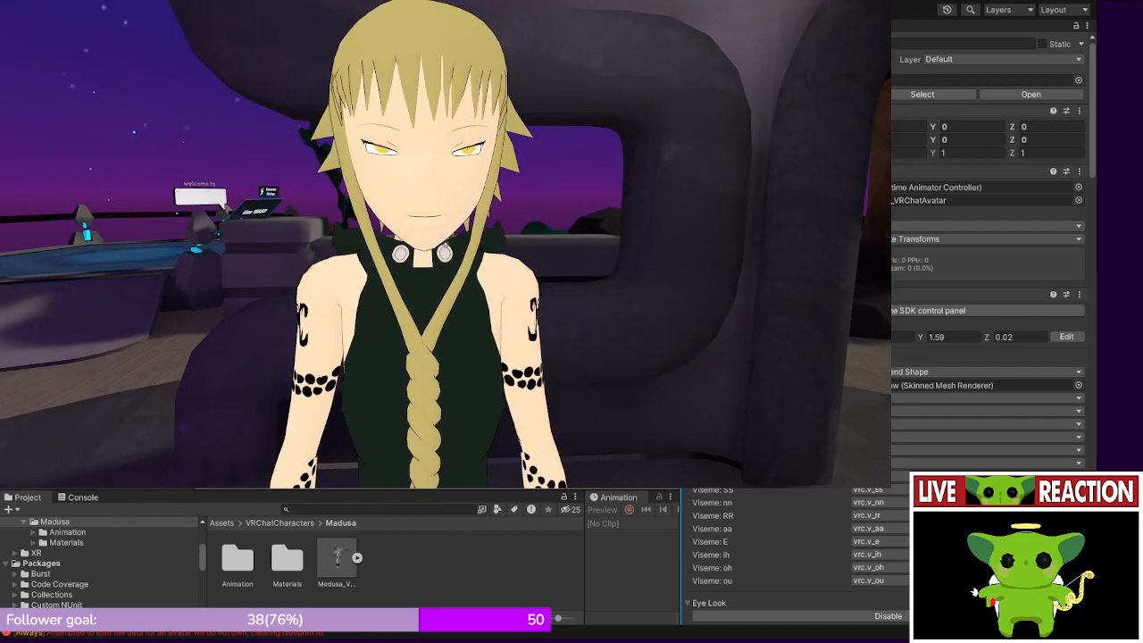
key("s")
- Bring up the photo camera again, view the avatar in WitchOutfit through it, and return to a close mirror view
key("Escape")
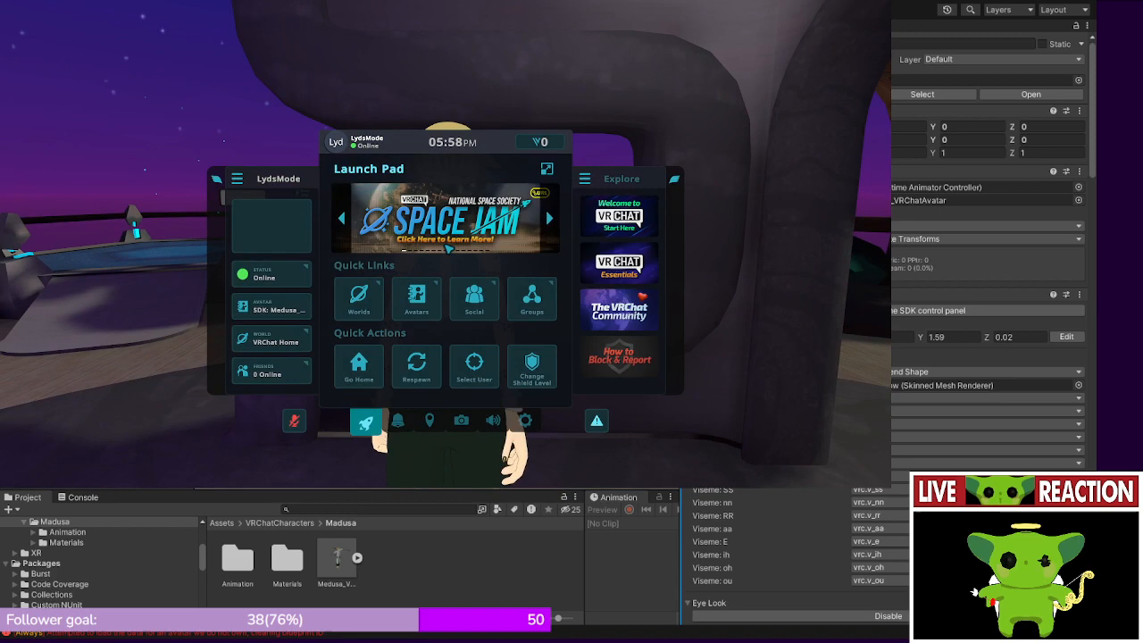
left_click(461, 421)
left_click(358, 234)
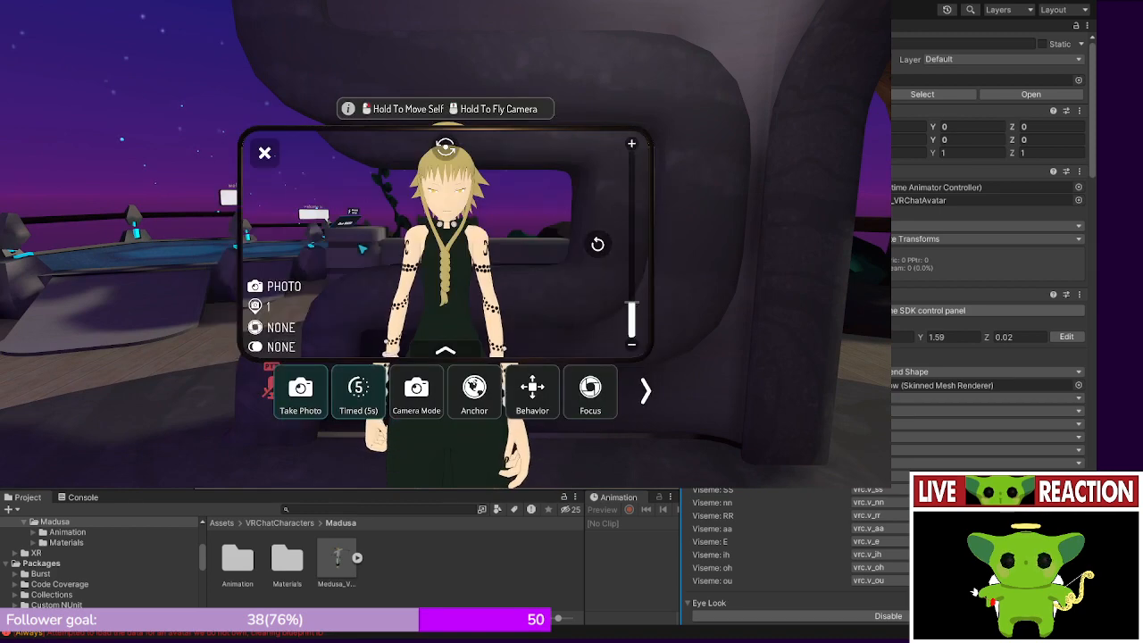
right_click_drag(436, 267, 458, 262)
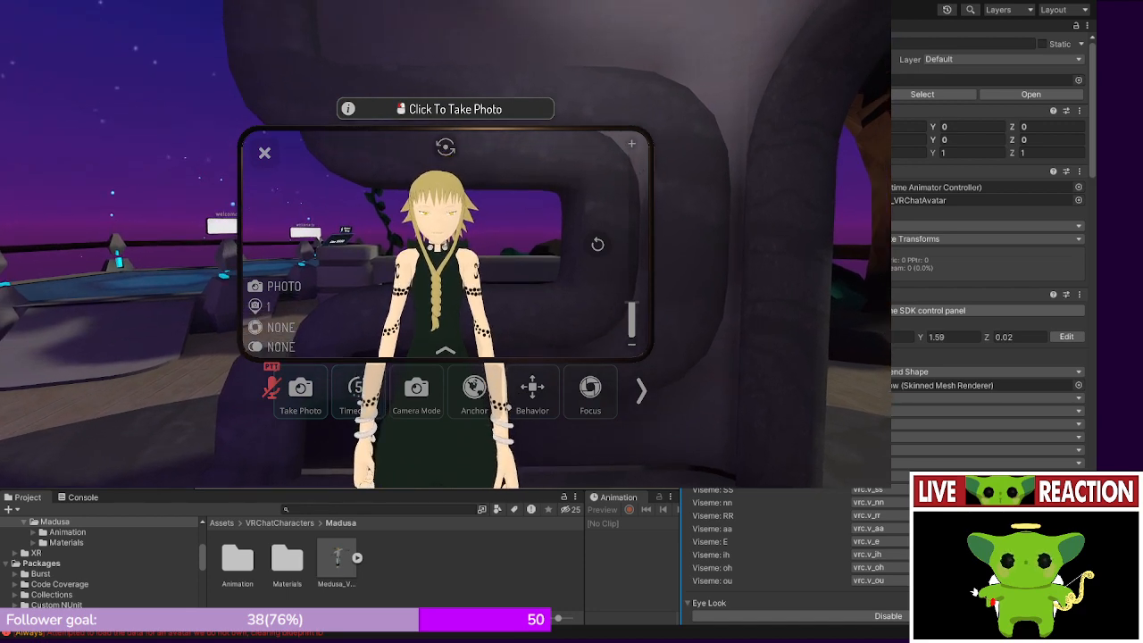
right_click_drag(446, 244, 447, 246)
key("Escape")
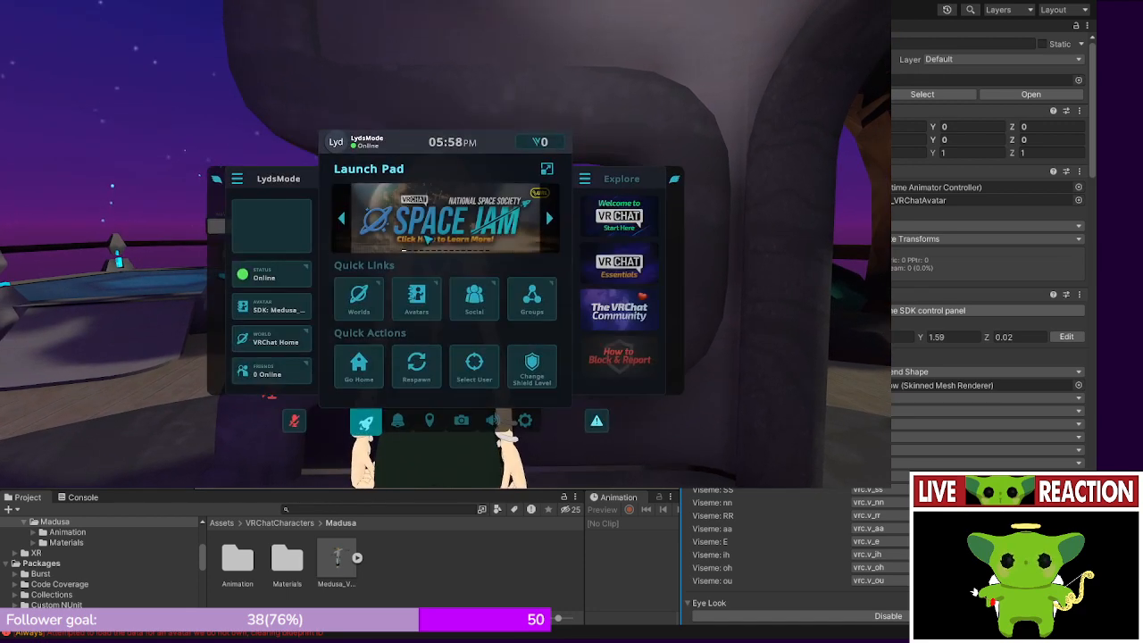
key("Escape")
scroll(446, 243, "up", 5)
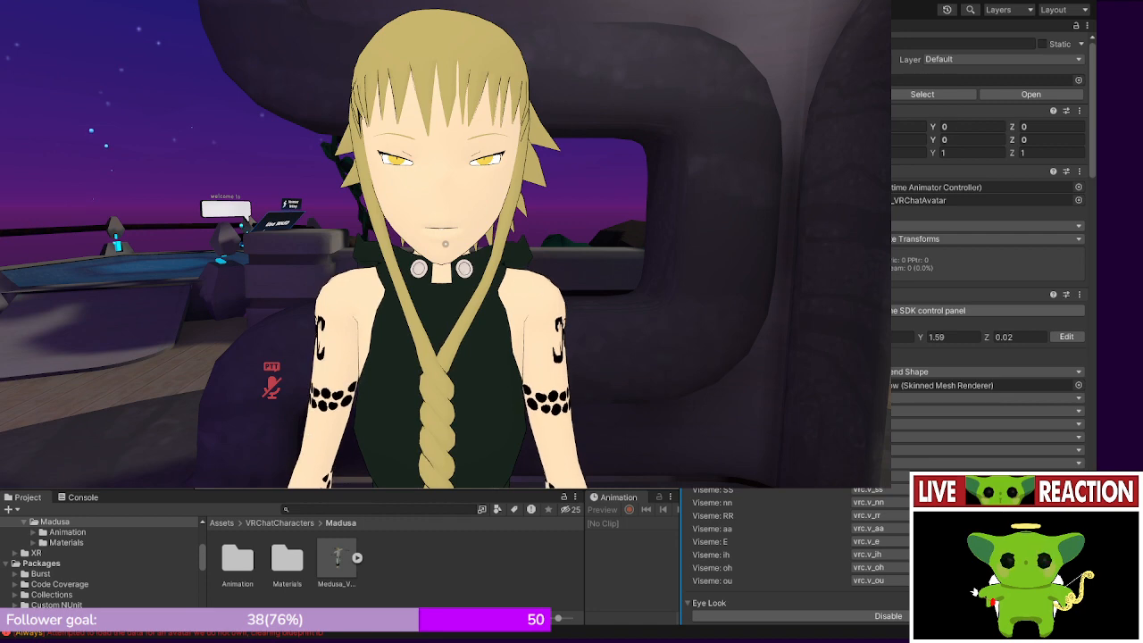
- Open the full VRChat settings and examine the keyboard bindings in the Controls section
key("y")
key("Escape")
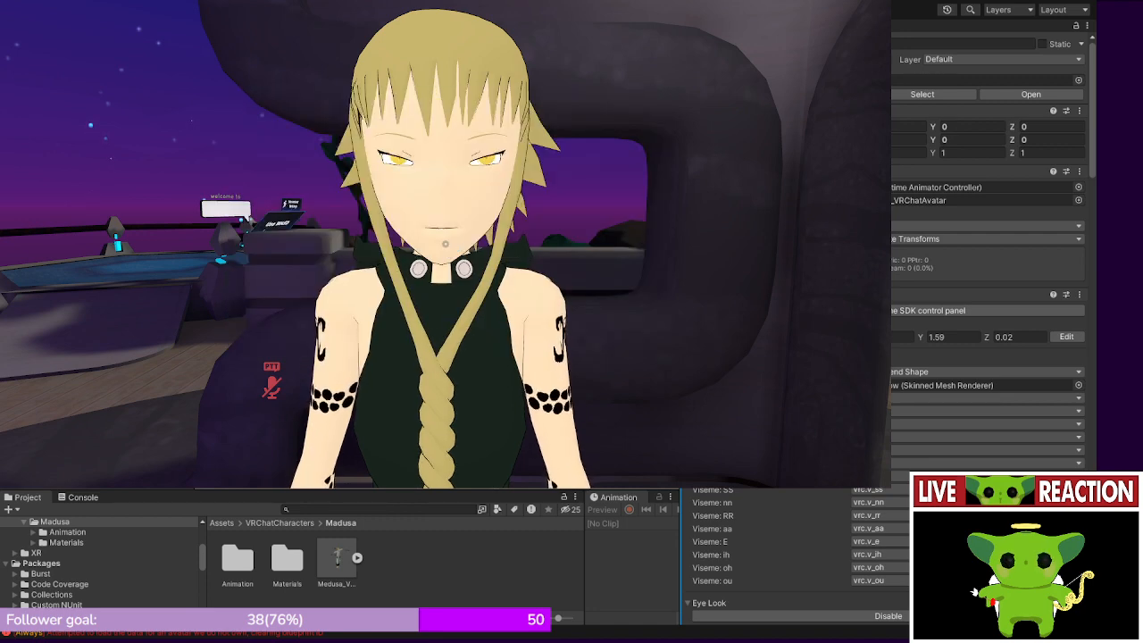
key("Escape")
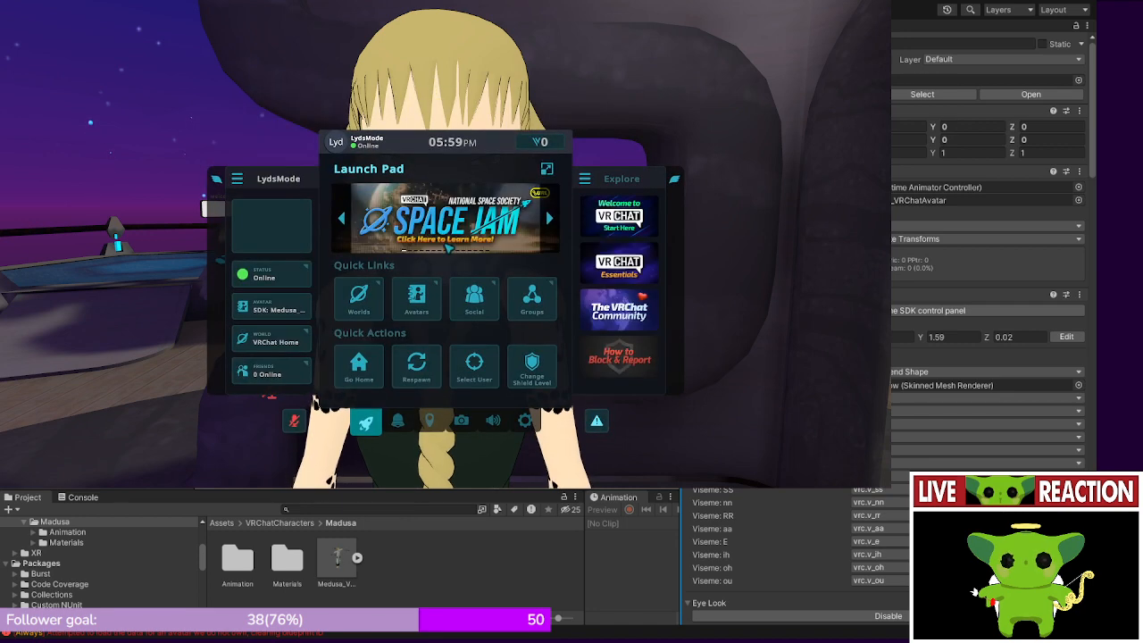
left_click(525, 420)
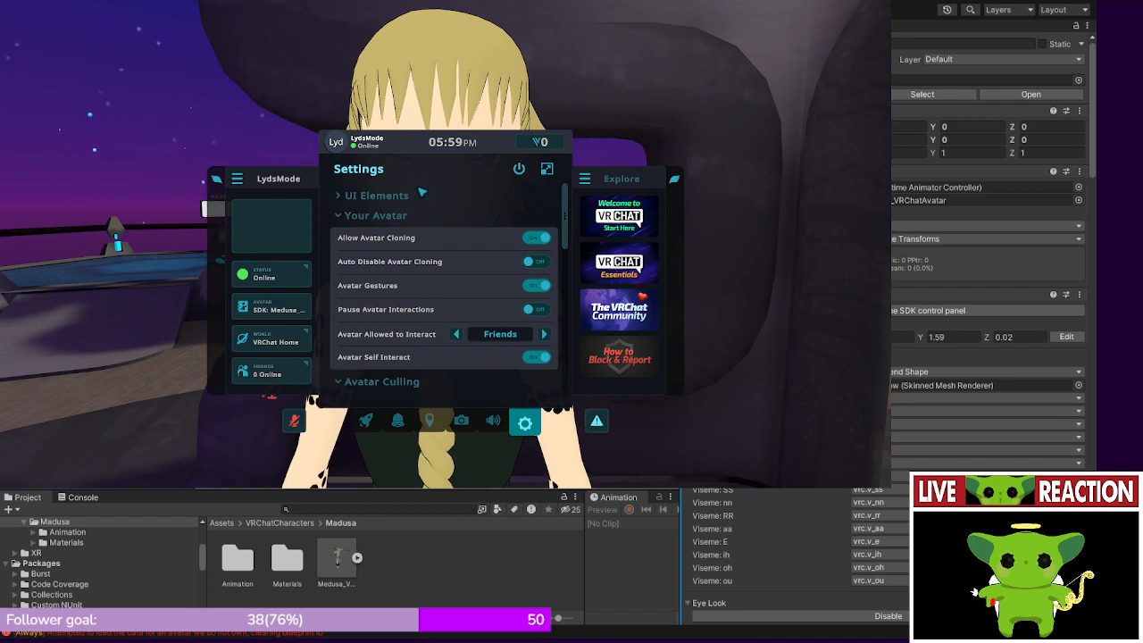
scroll(422, 191, "down", 5)
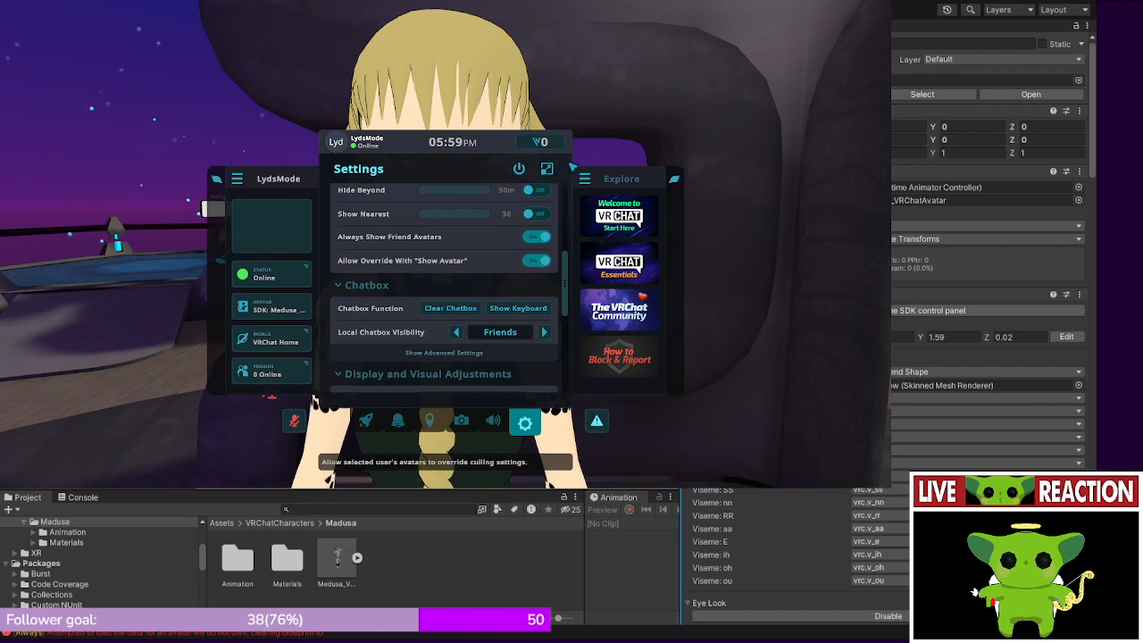
left_click(547, 170)
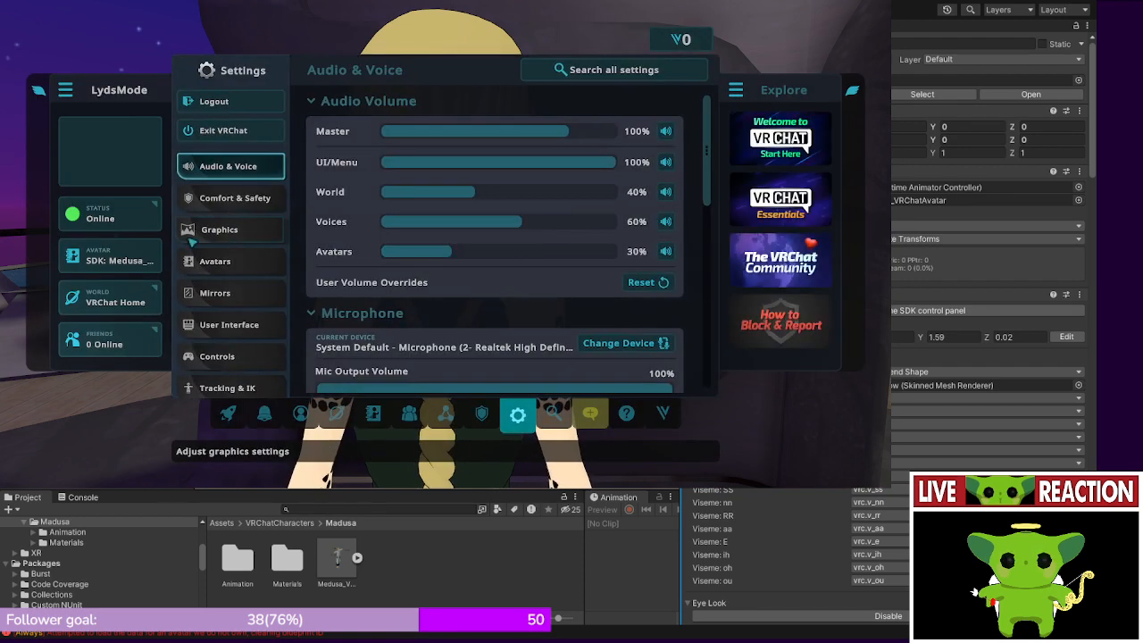
left_click(241, 357)
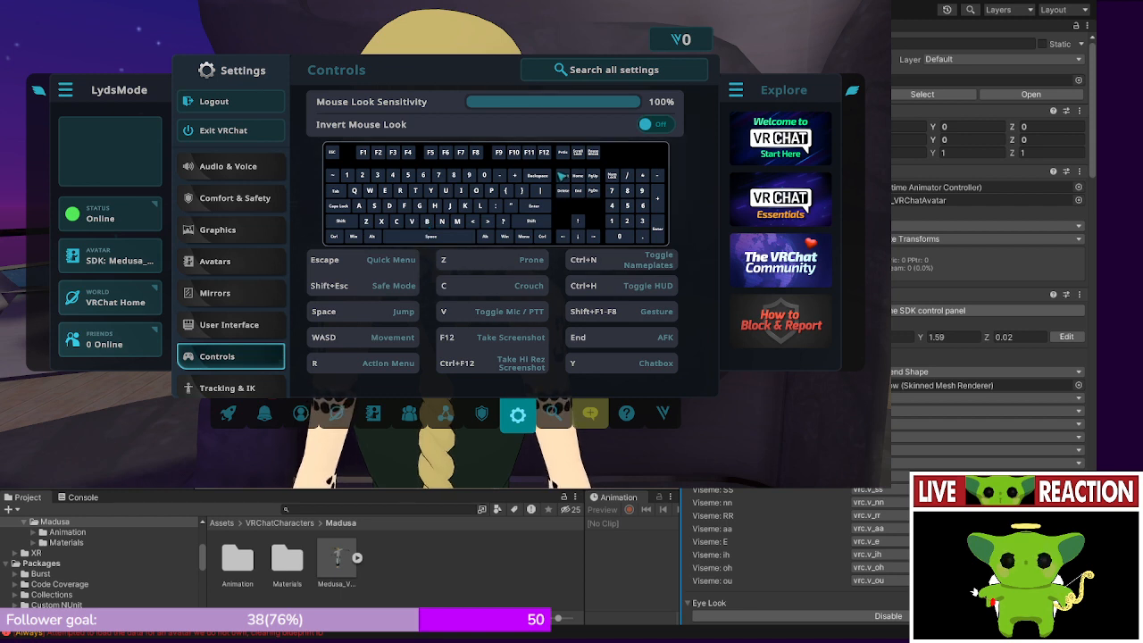
scroll(260, 301, "down", 2)
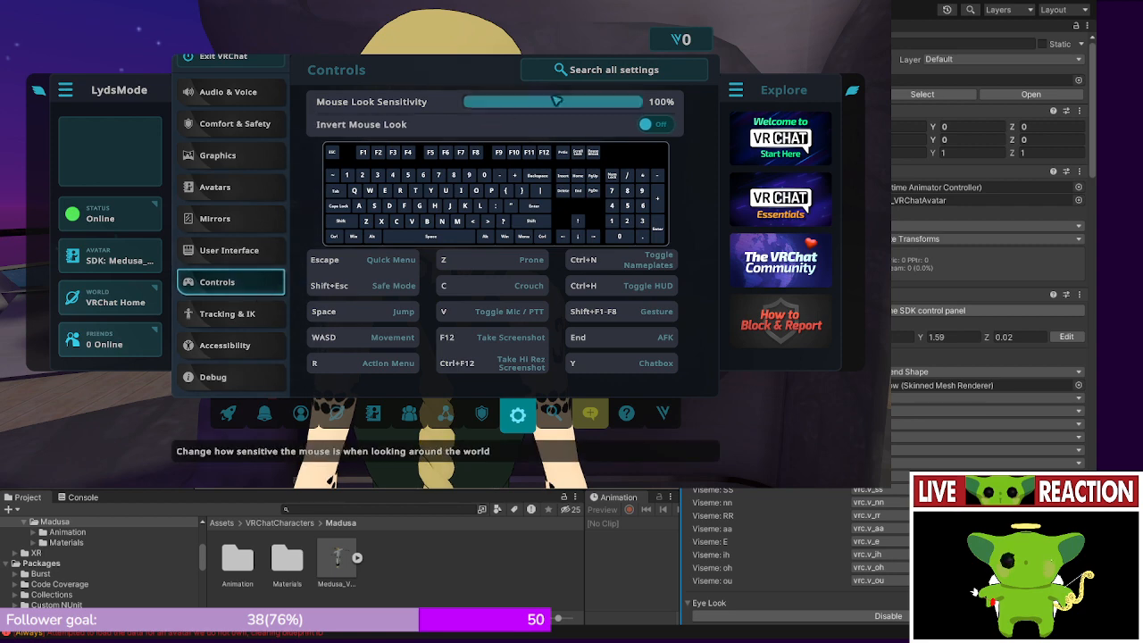
- Search all settings for "push"
left_click(606, 77)
type("p")
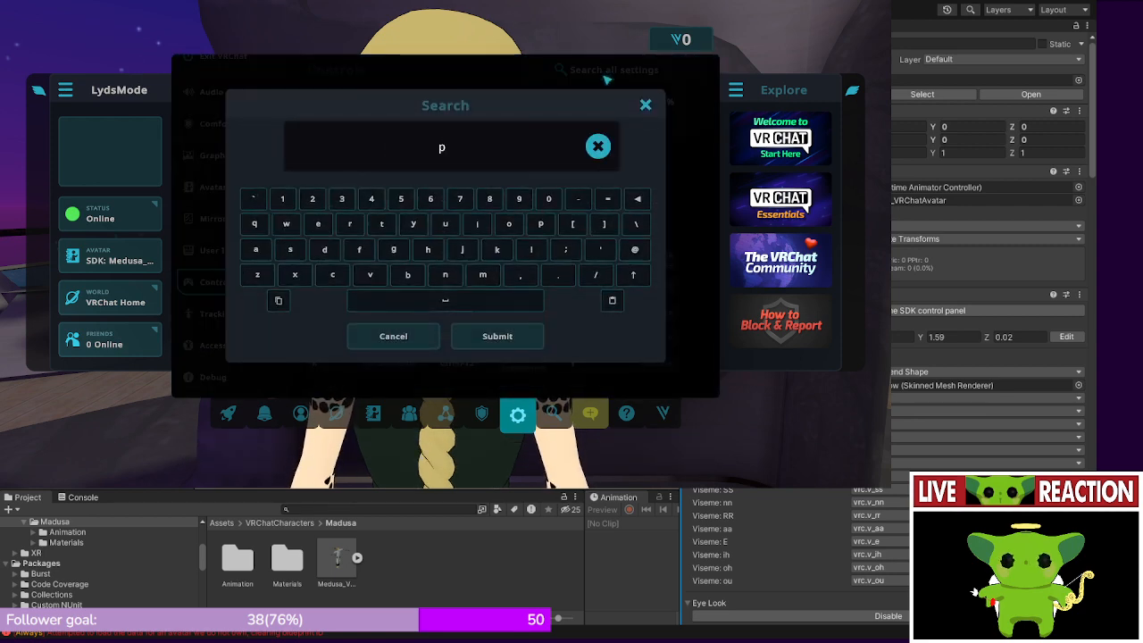
type("ush")
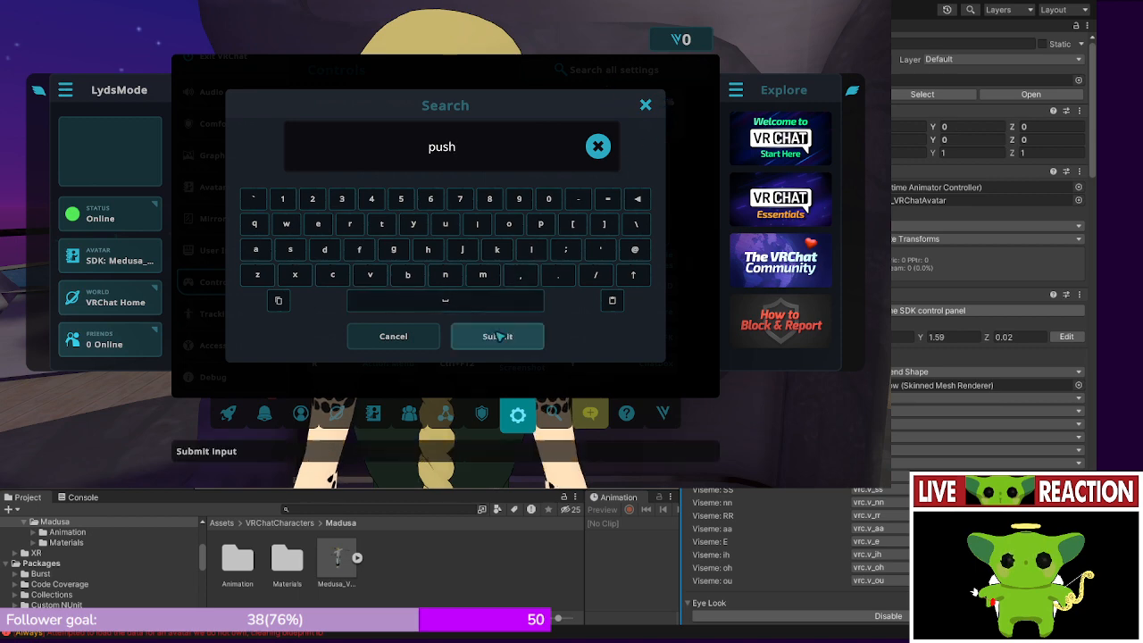
left_click(498, 336)
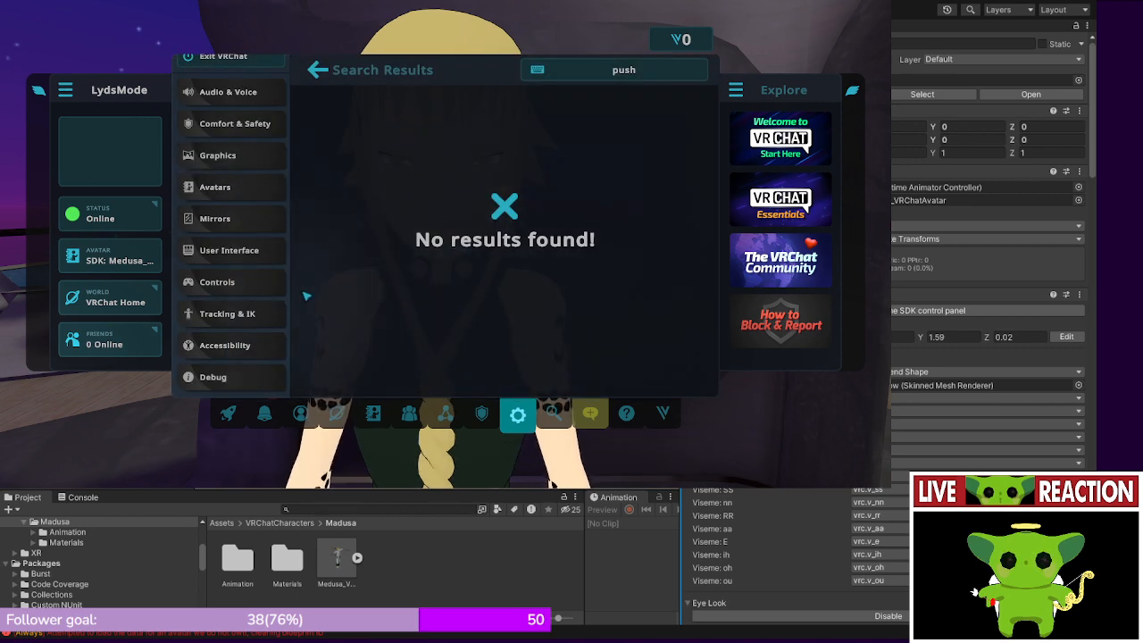
- Examine the Audio & Voice options down to the end of Earmuff Mode, recheck the Controls bindings, and leave the settings
left_click(257, 283)
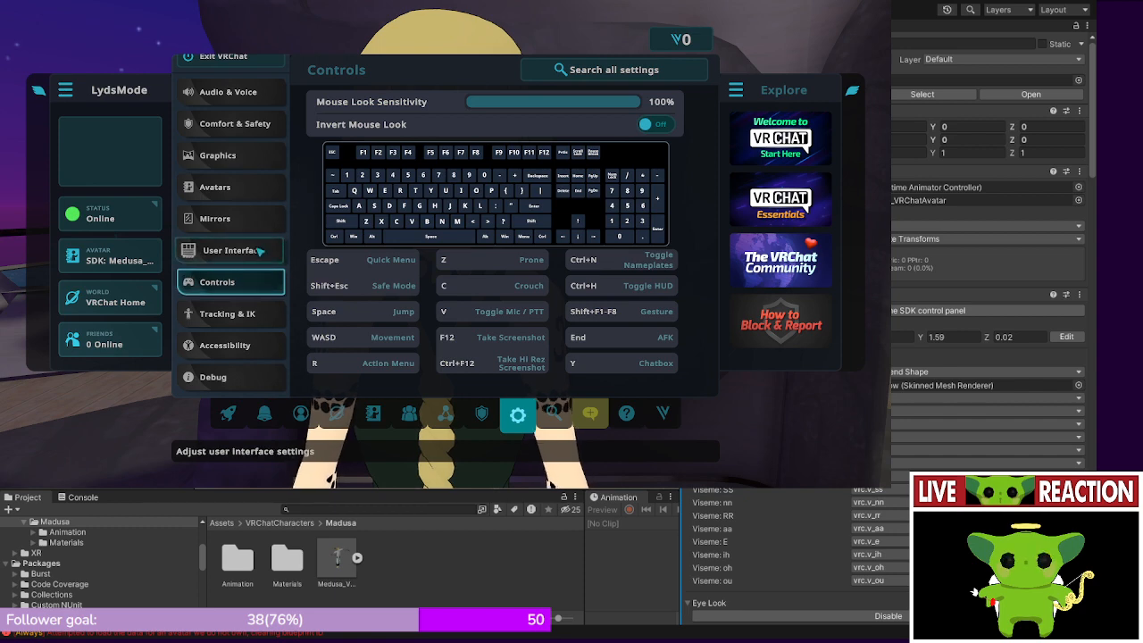
left_click(245, 92)
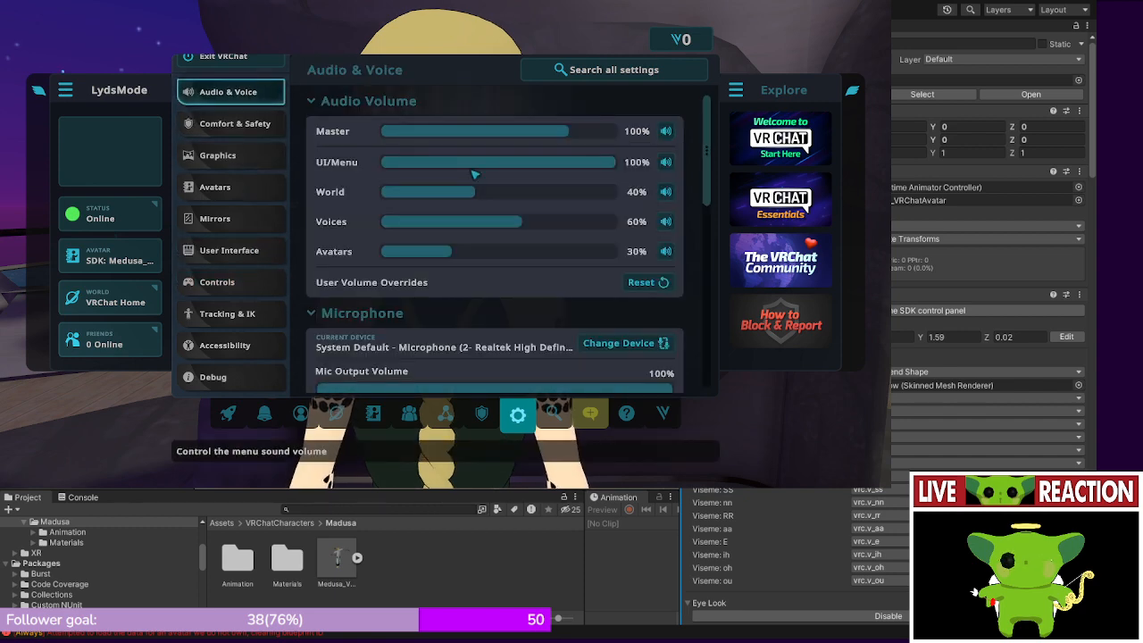
scroll(474, 174, "down", 5)
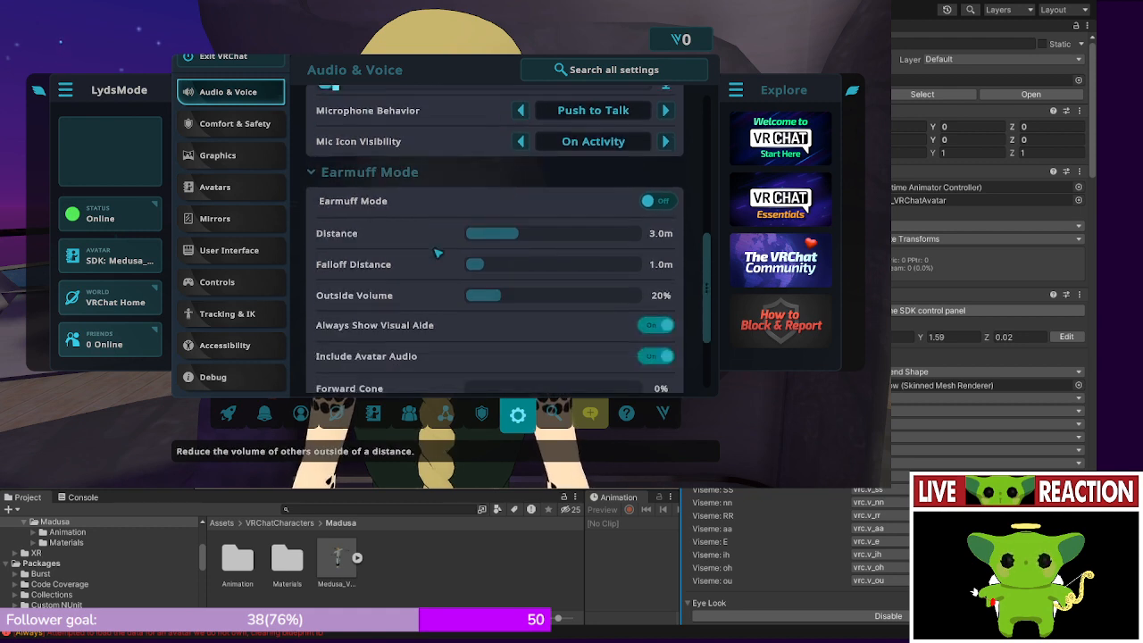
scroll(438, 253, "down", 3)
scroll(438, 253, "down", 2)
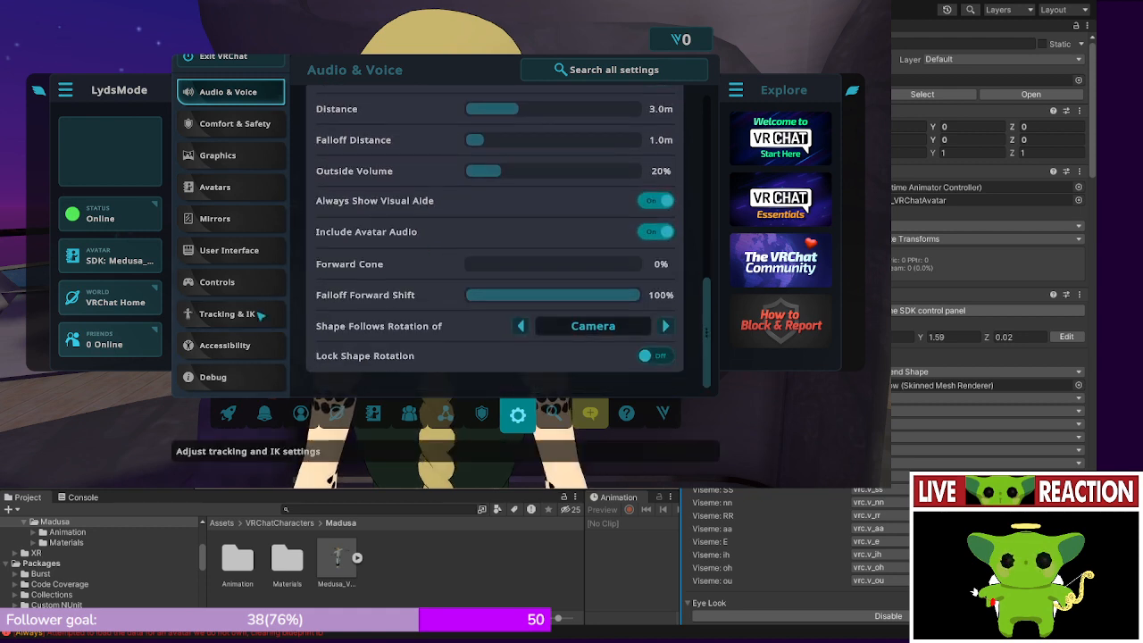
left_click(223, 283)
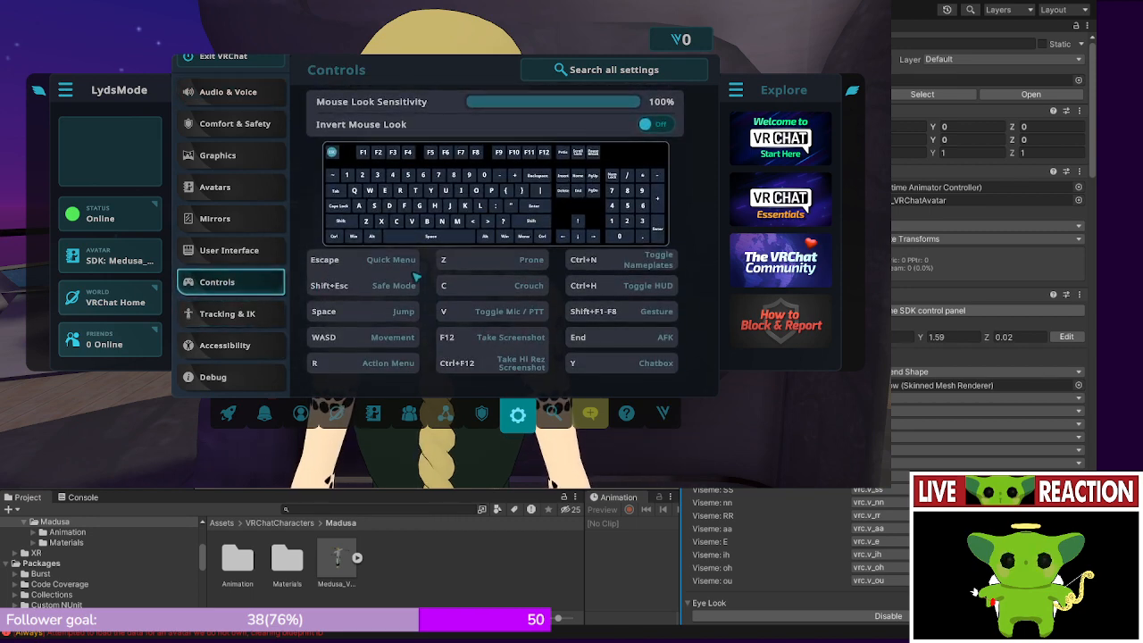
key("Escape")
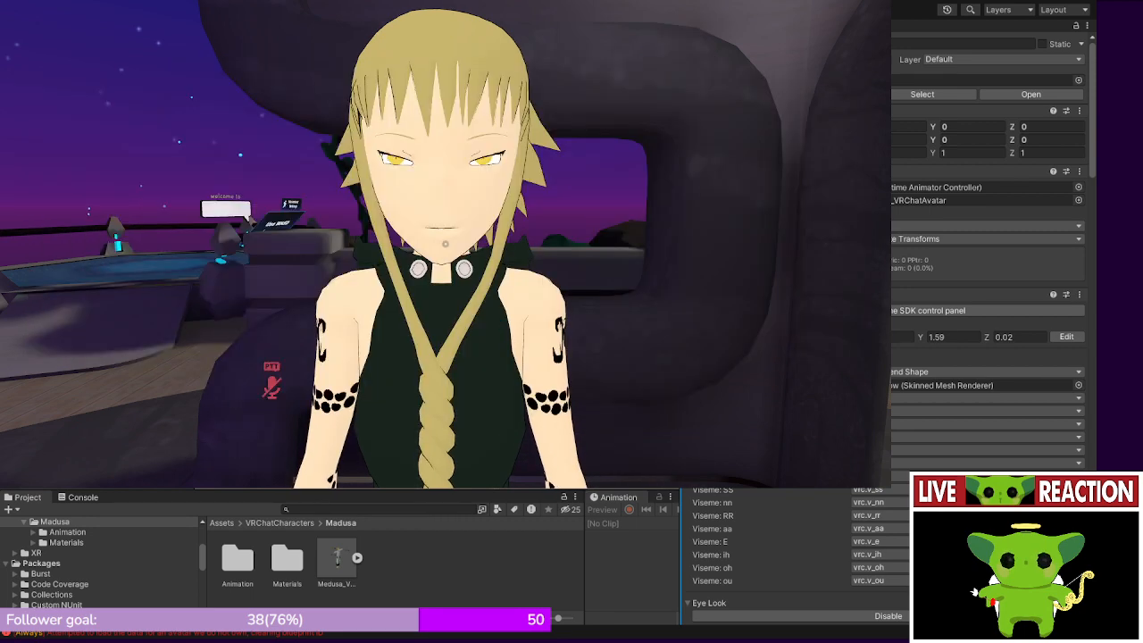
- Bring up the photo camera and frame the avatar in its black dress from a suitable distance
key("v")
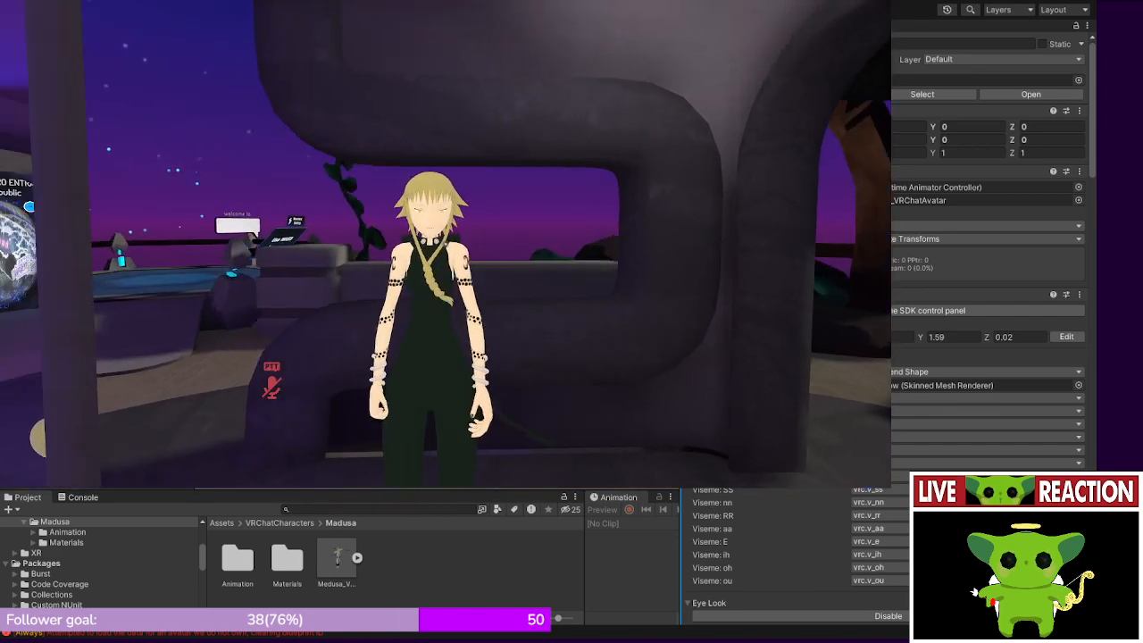
key("r")
key("Escape")
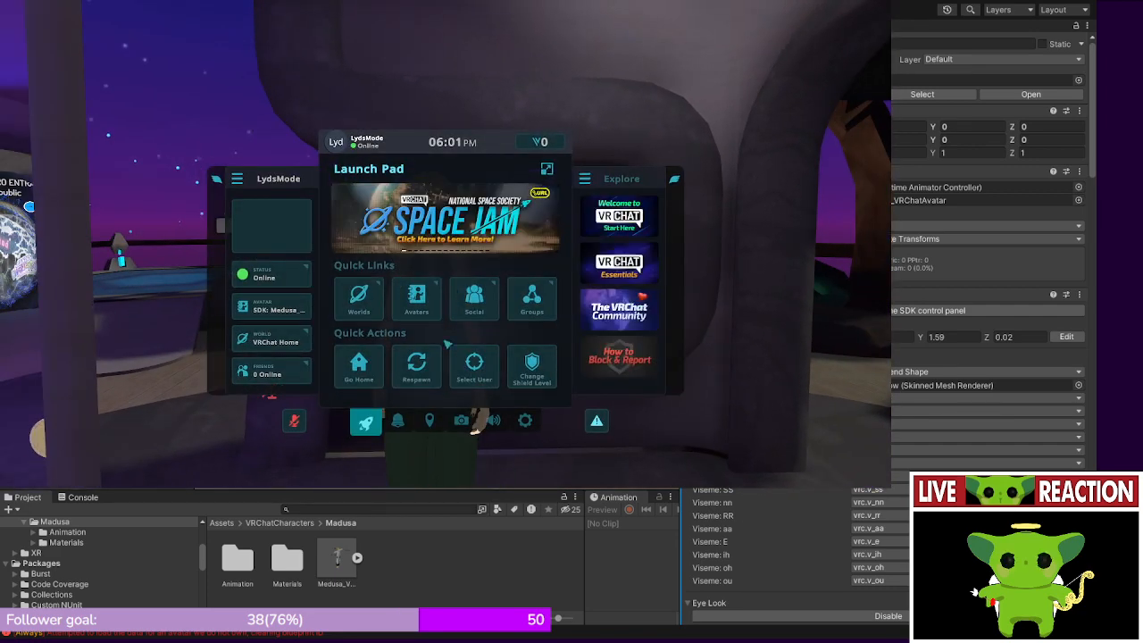
left_click(462, 419)
left_click(360, 234)
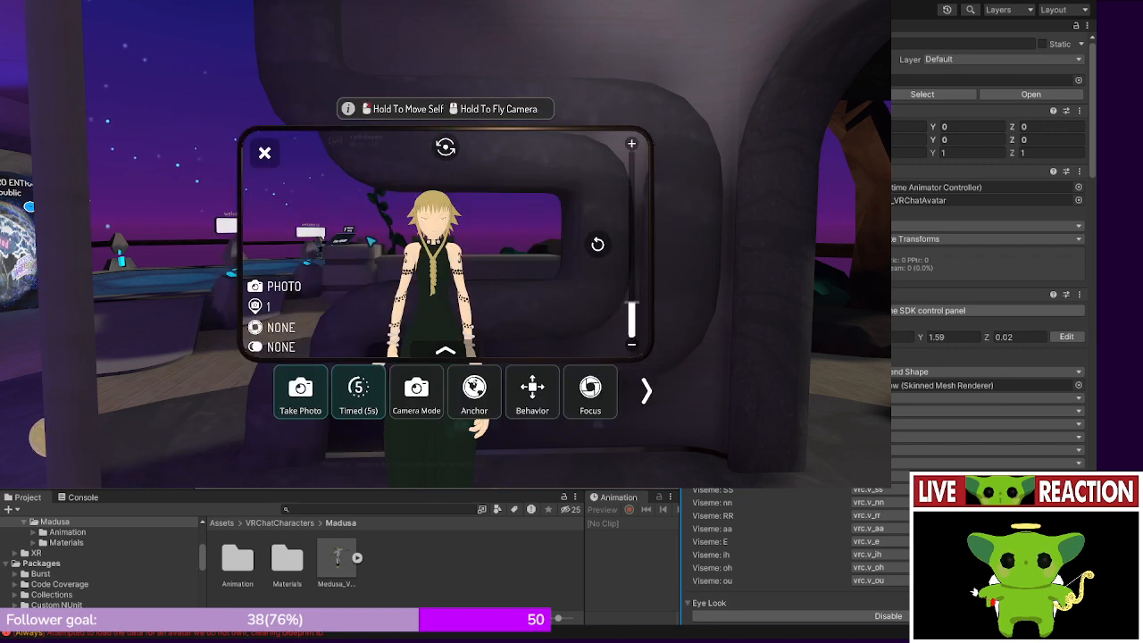
key("s")
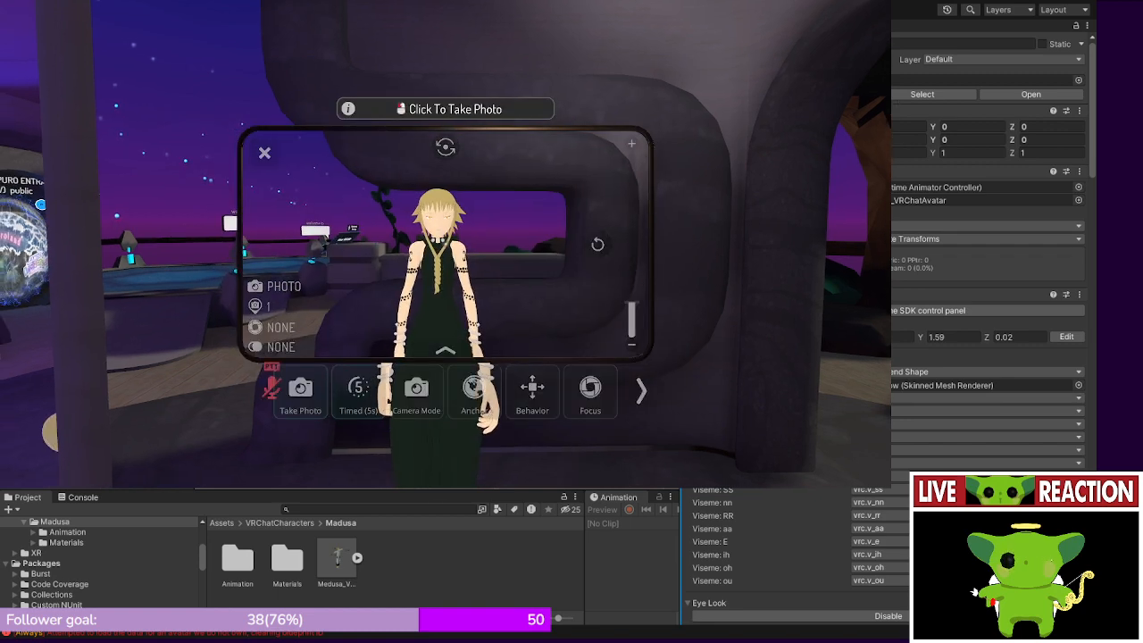
key("w")
key("w")
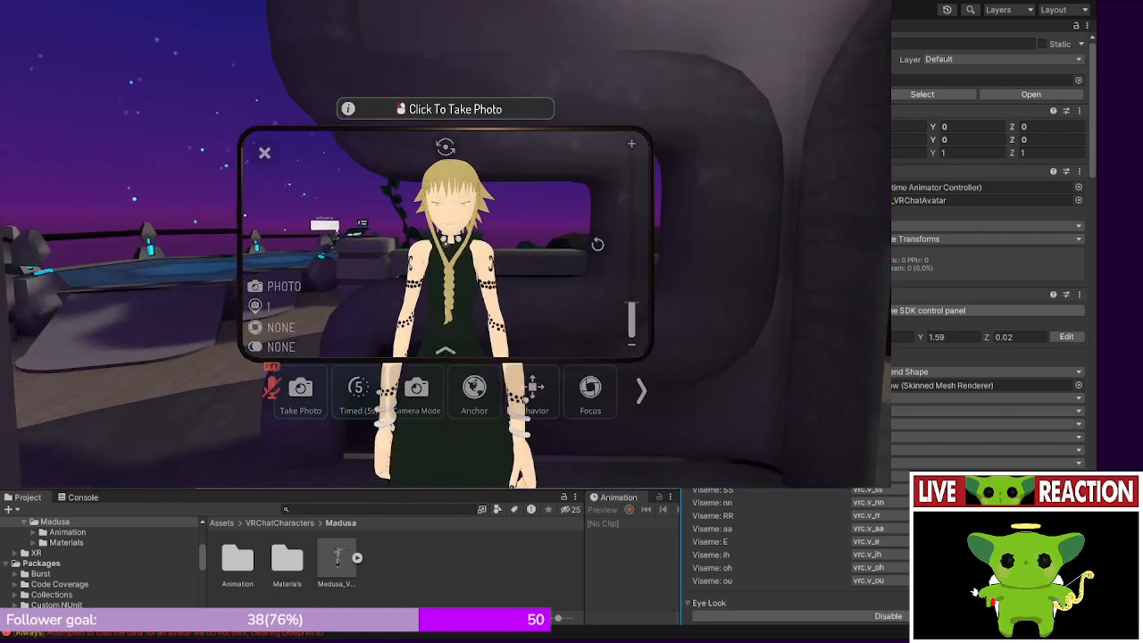
key("s")
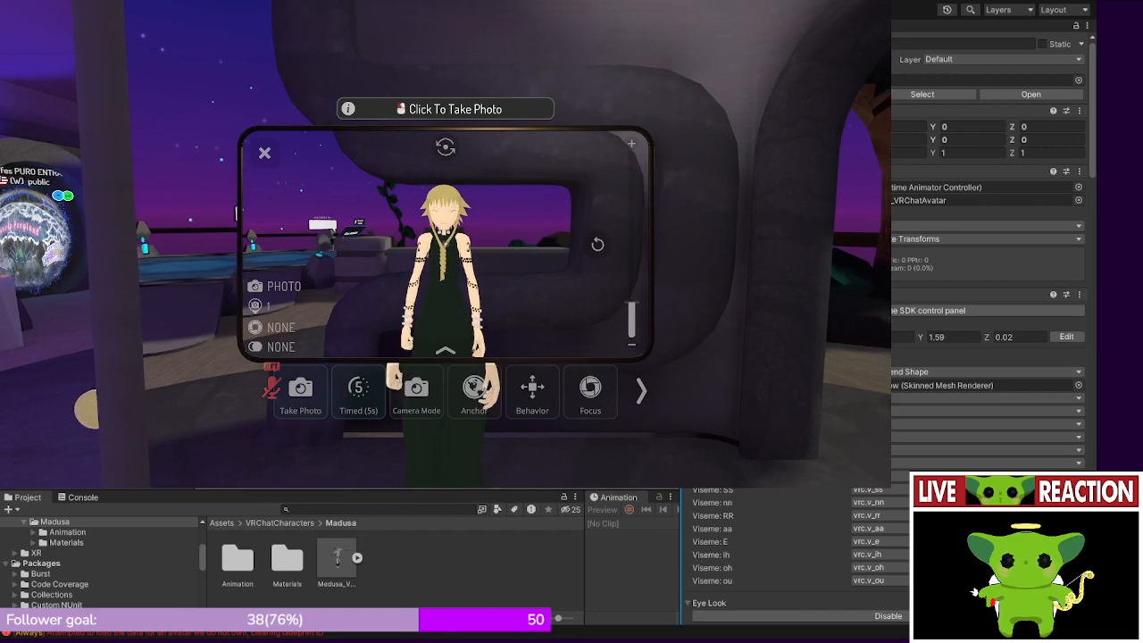
- Take an instant photo and a 5-second timed photo of the avatar, and put the camera away
key("Tab")
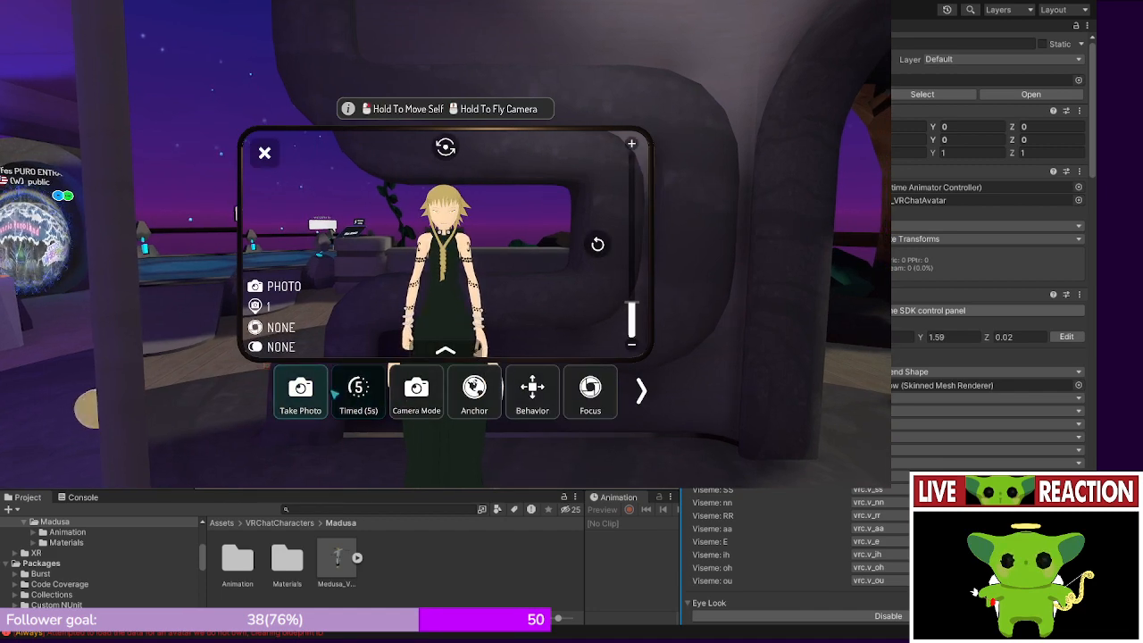
left_click(300, 391)
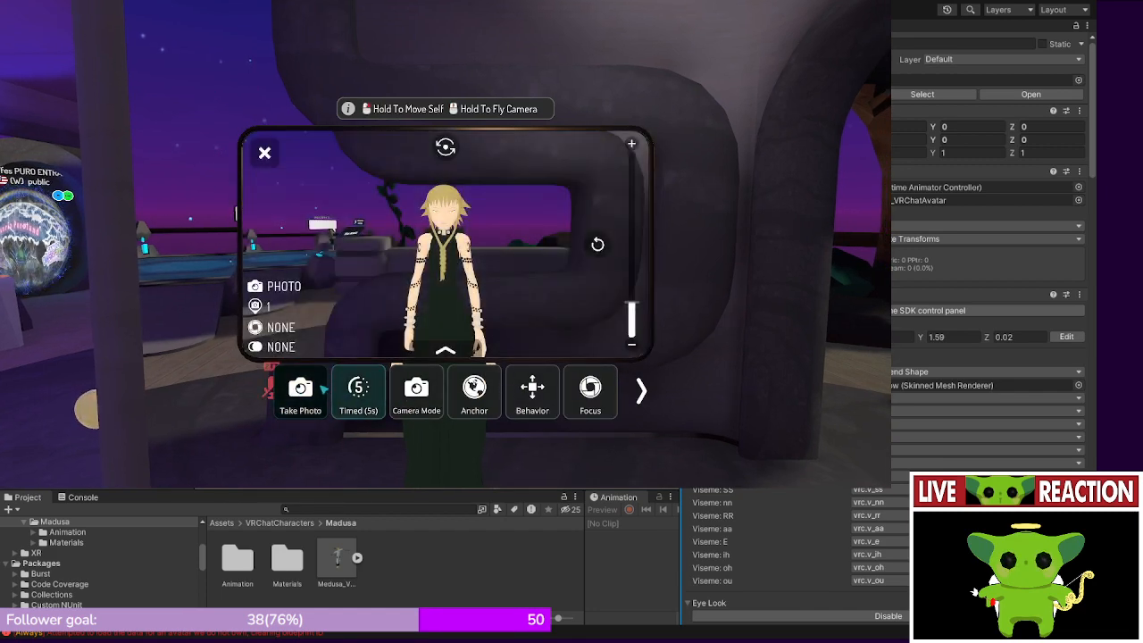
left_click(359, 415)
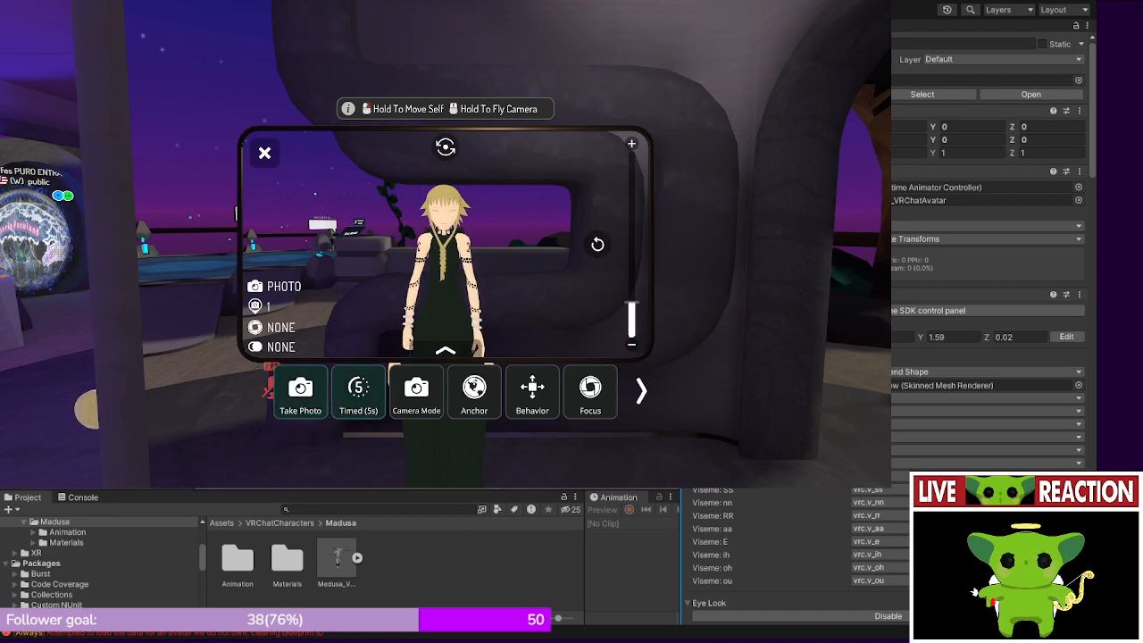
key("Escape")
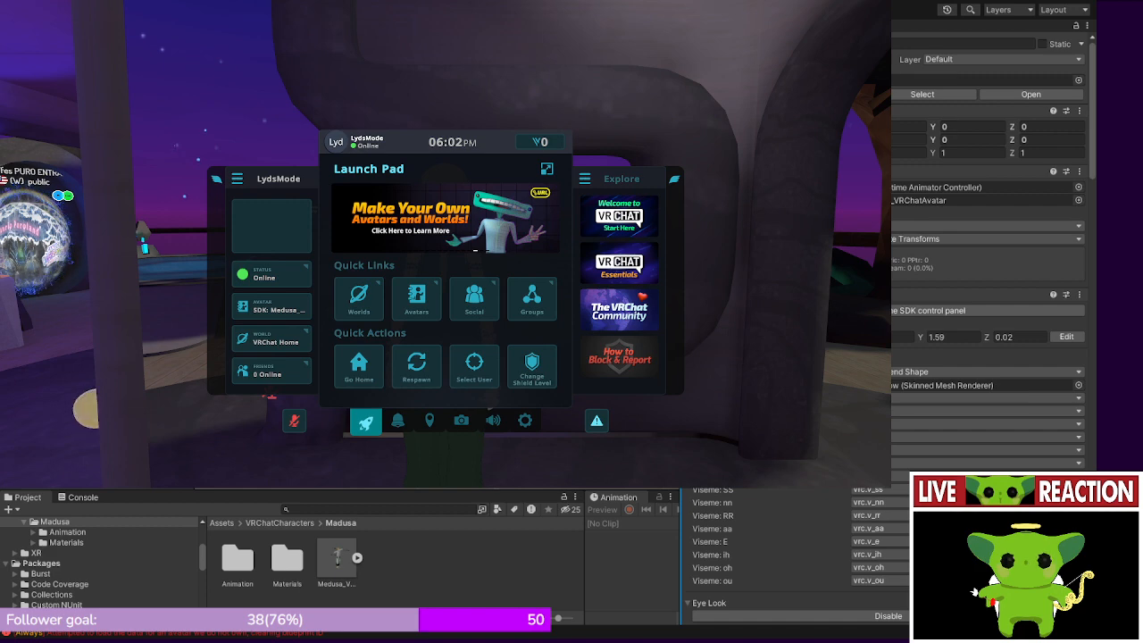
key("Escape")
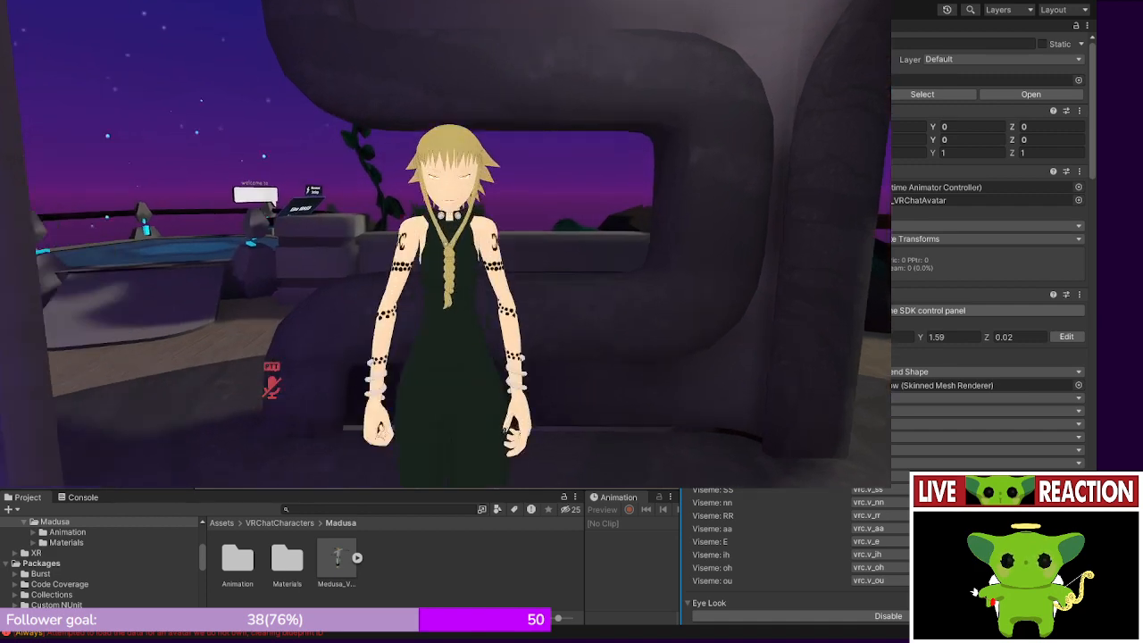
- Trigger the EvilFace expression from the avatar's Emotes and check it in the mirror
key("s")
key("w")
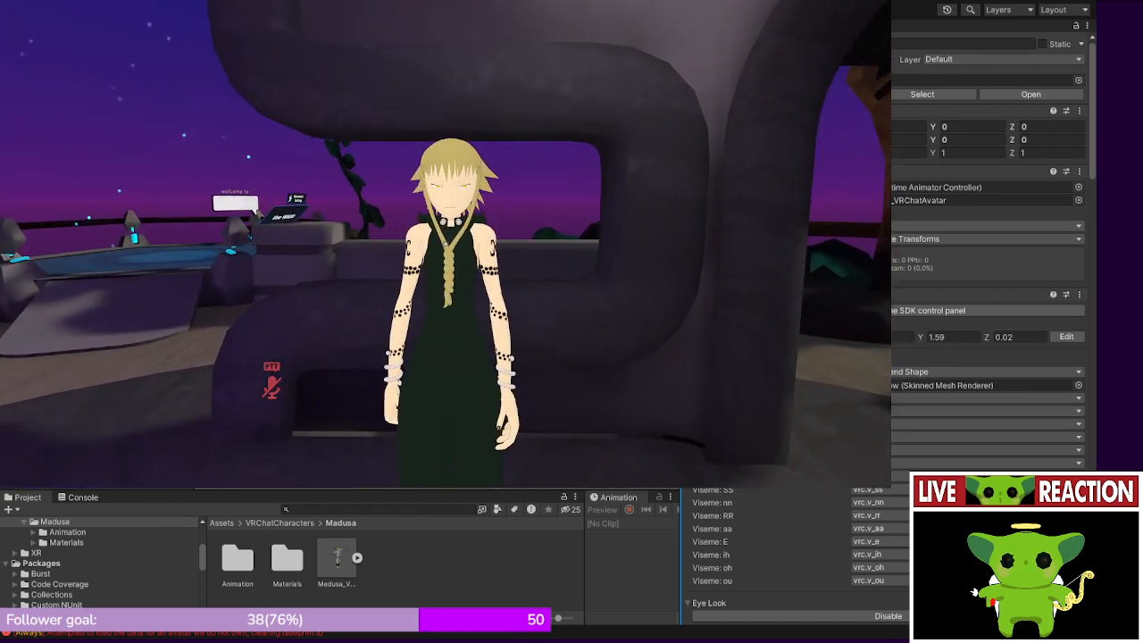
key("r")
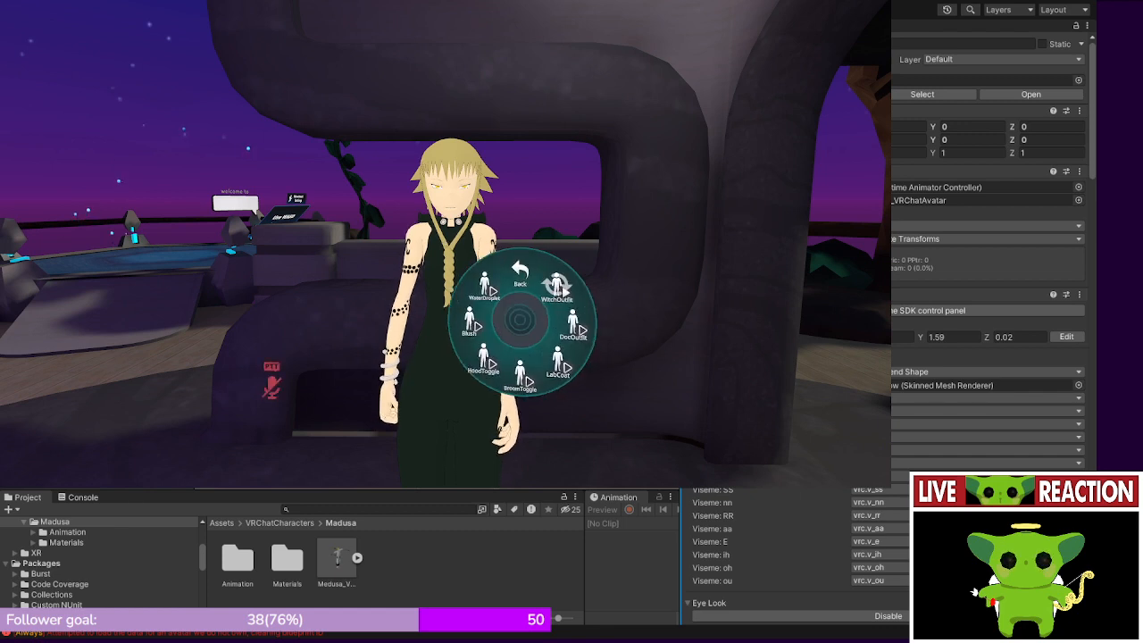
left_click(520, 306)
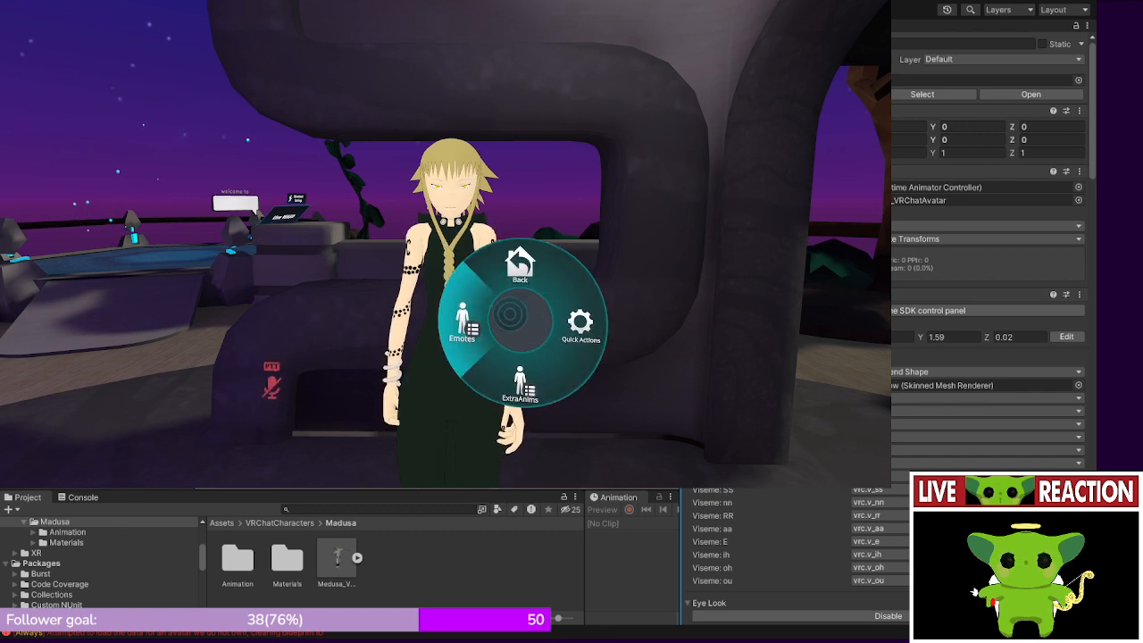
left_click(506, 314)
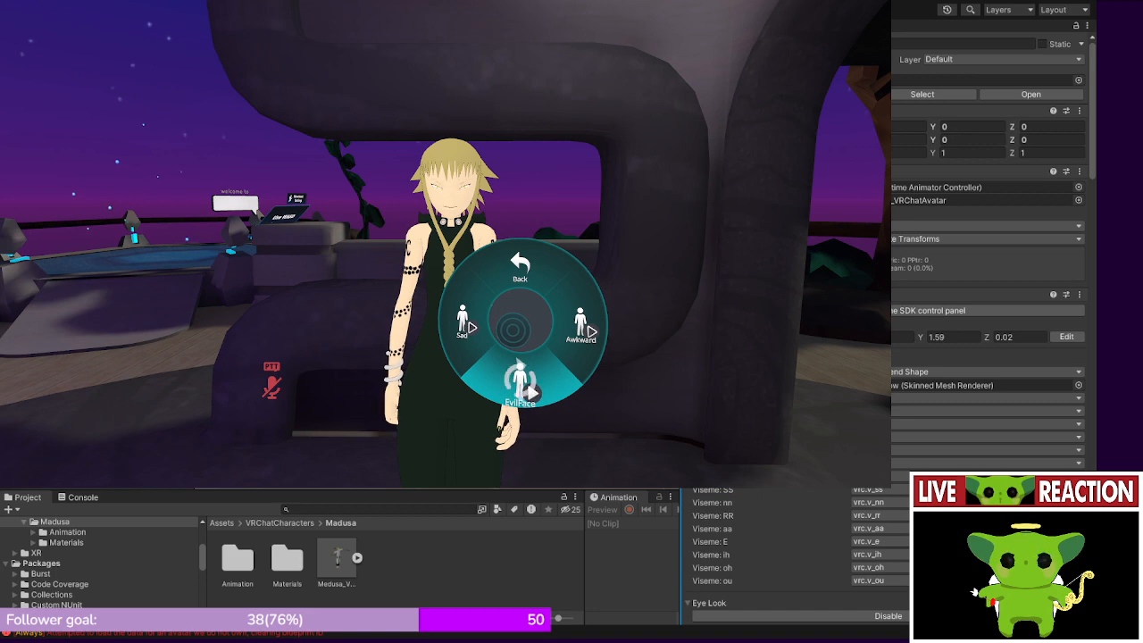
left_click(519, 382)
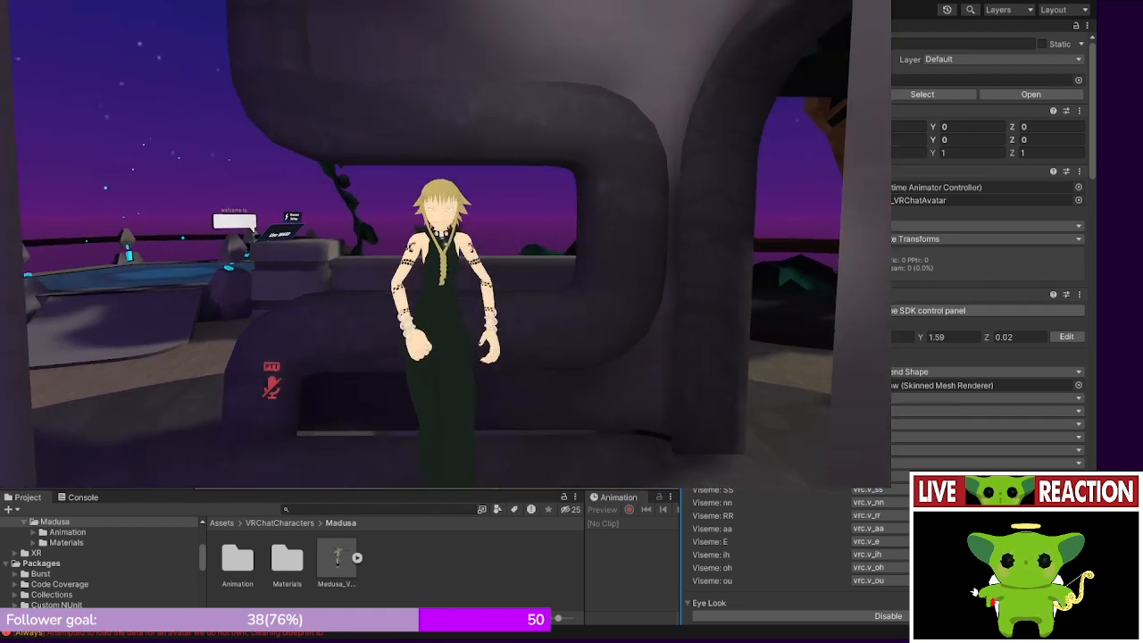
- Turn on HoodToggle and BroomToggle in the avatar's ExtraAnims
key("r")
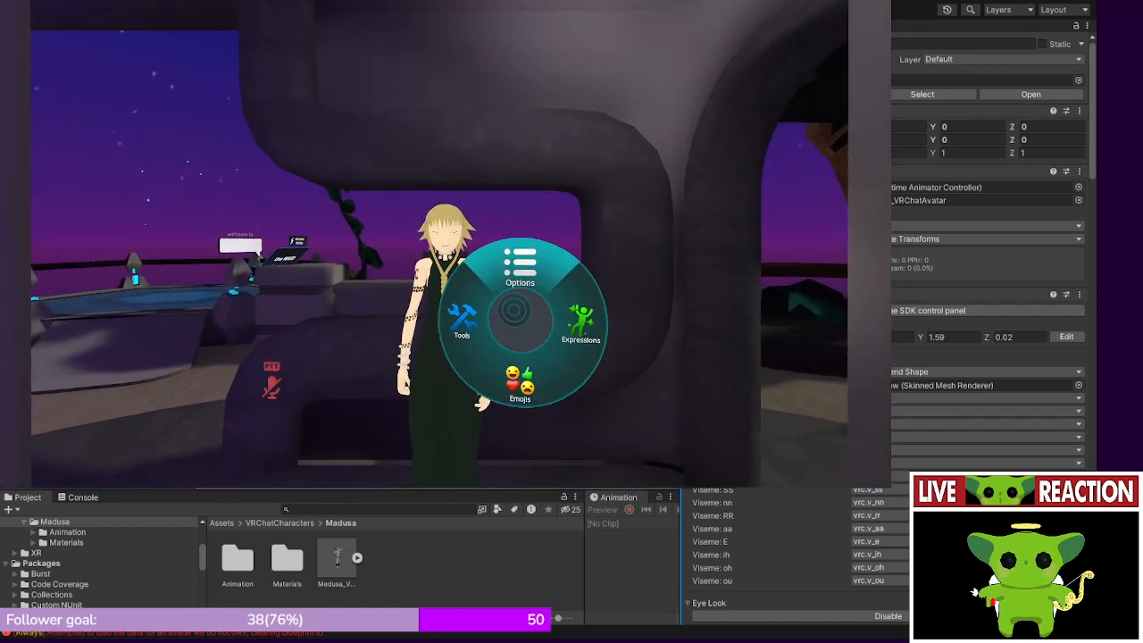
left_click(581, 323)
left_click(520, 382)
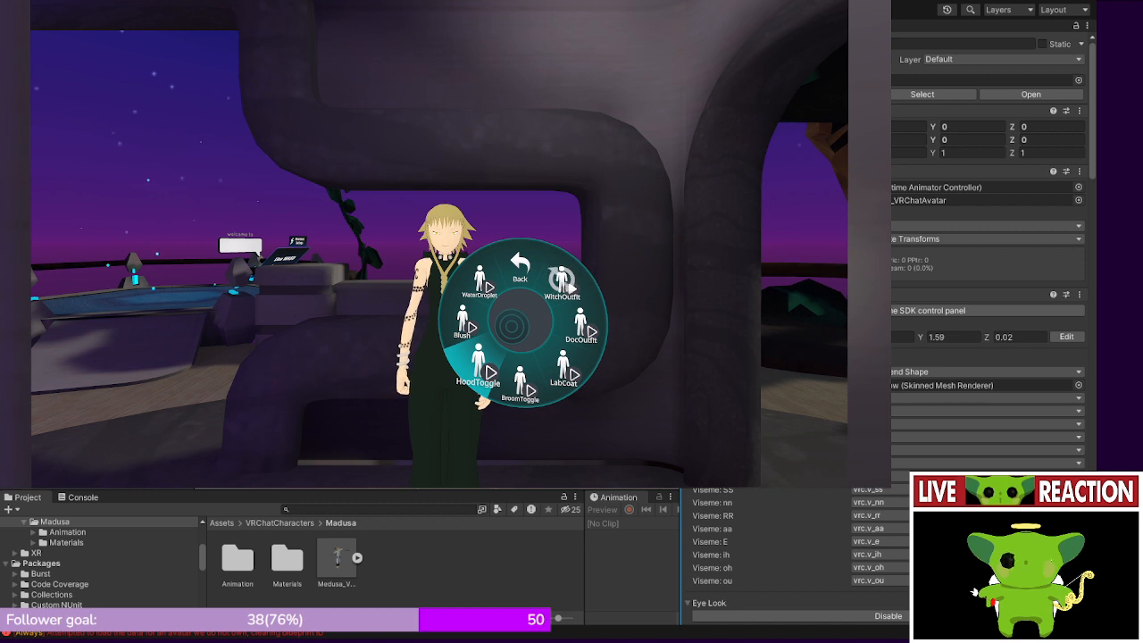
left_click(478, 366)
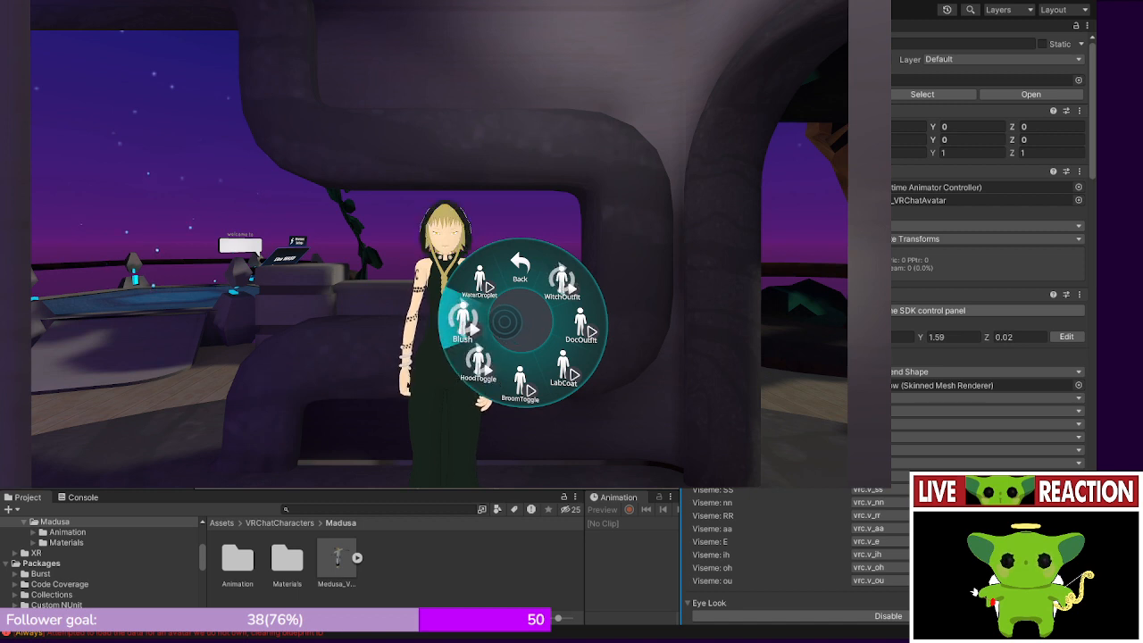
left_click(483, 402)
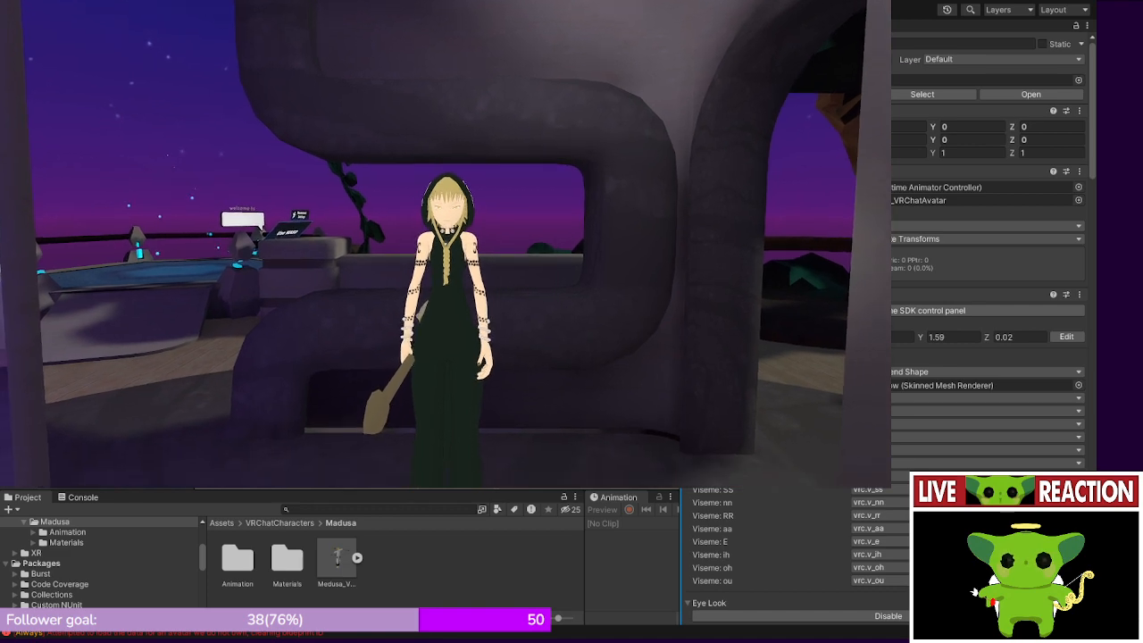
key("r")
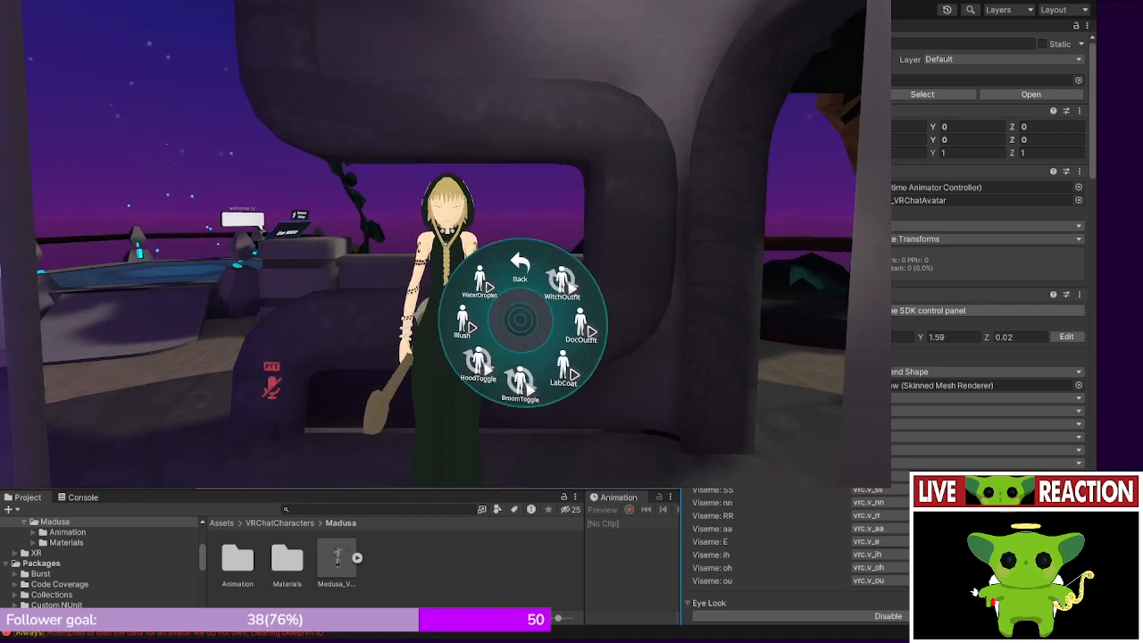
- Bring up the photo camera, view the hooded avatar with the broom through it, and look at the camera's Behavior options
key("Escape")
left_click(461, 419)
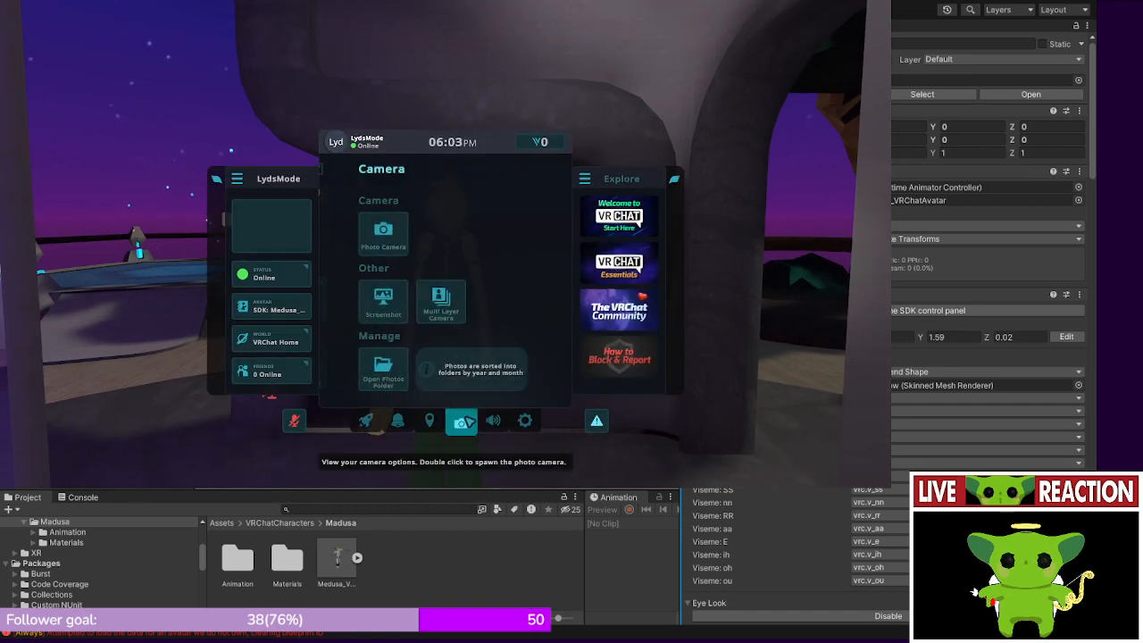
left_click(362, 241)
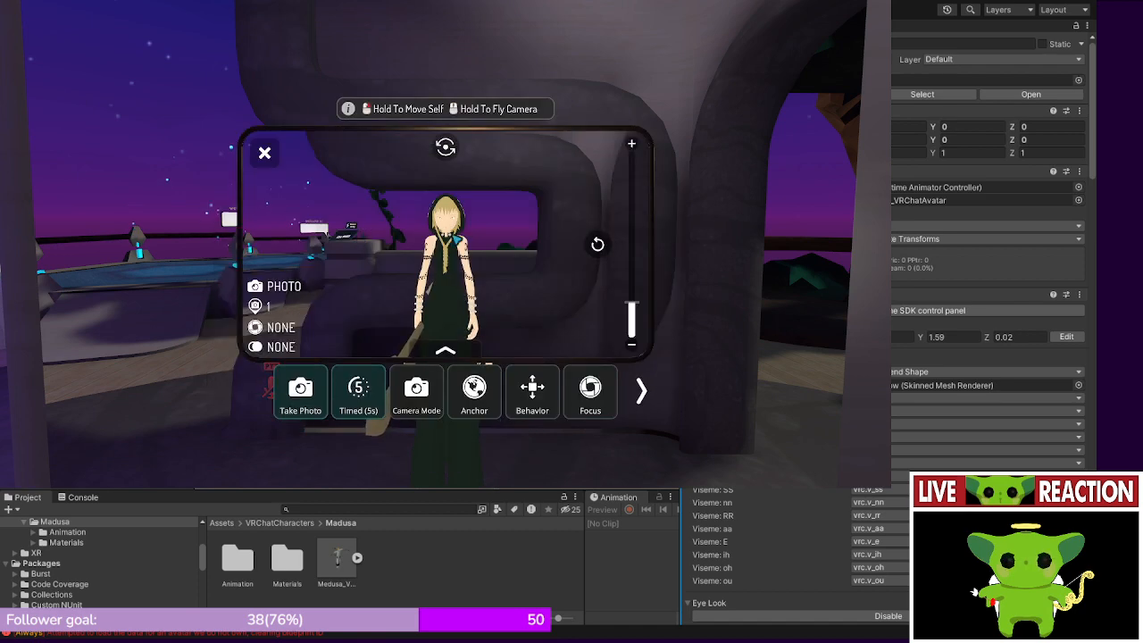
key("Escape")
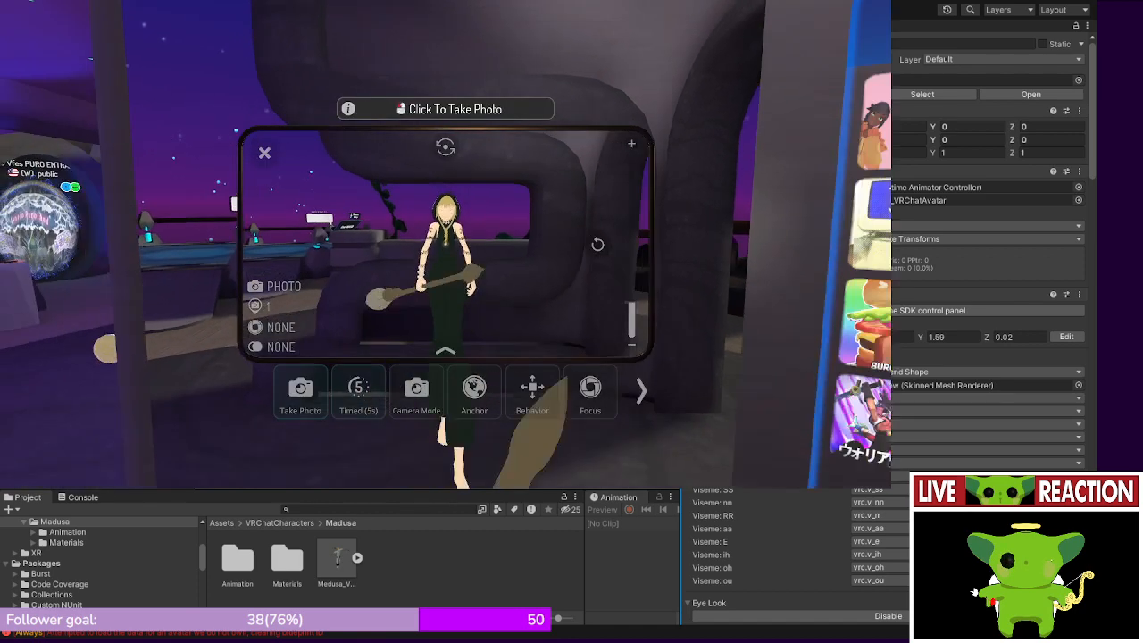
key("Escape")
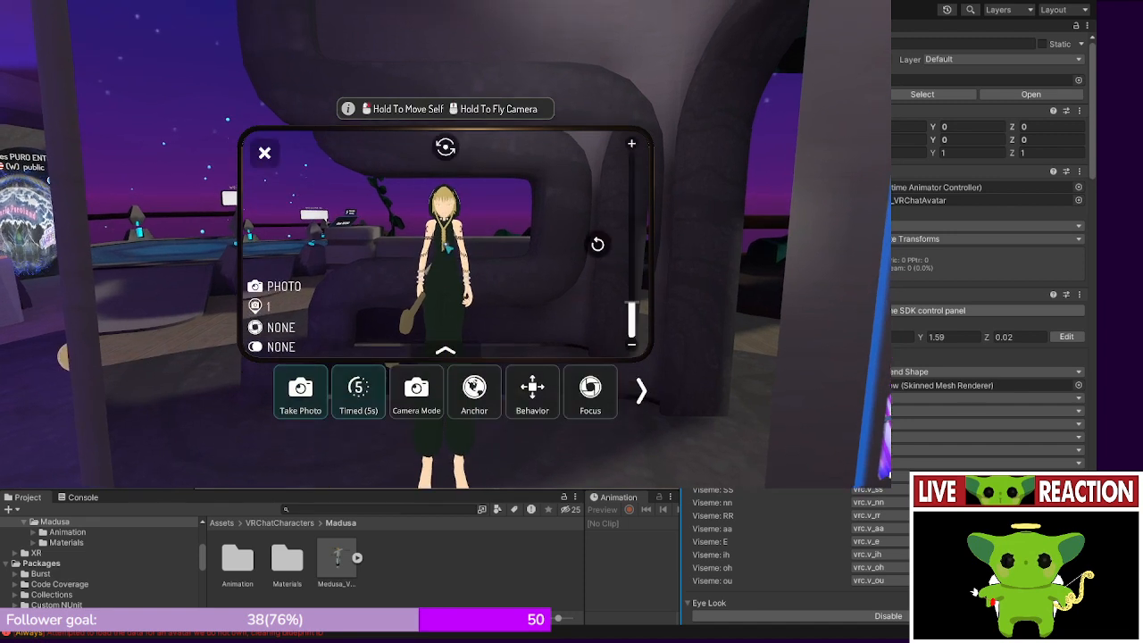
left_click(532, 390)
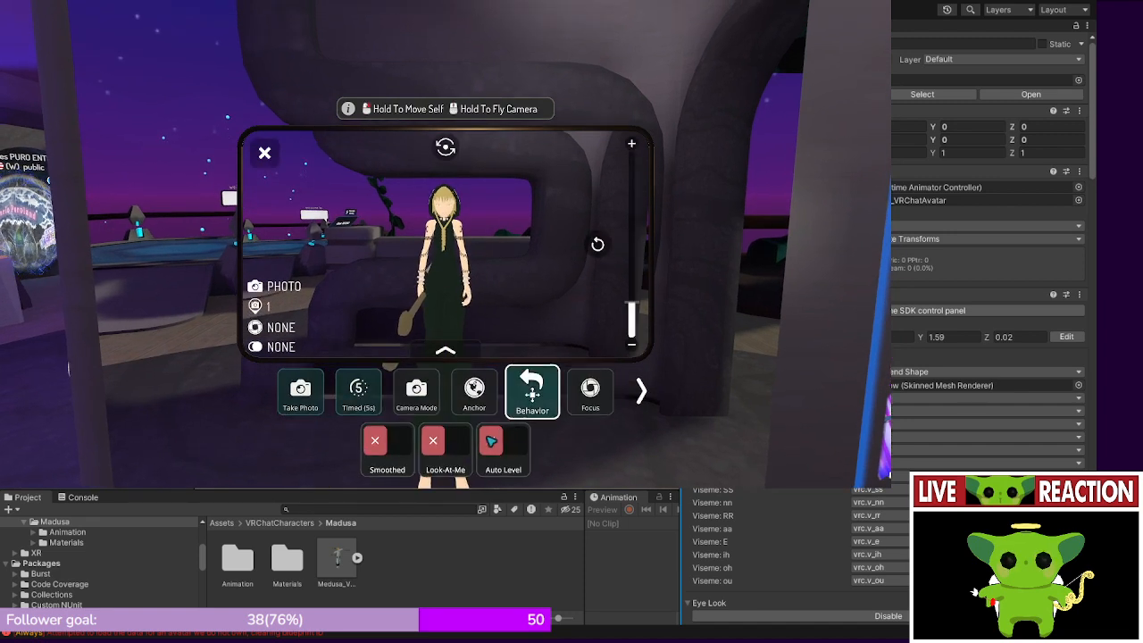
left_click(522, 405)
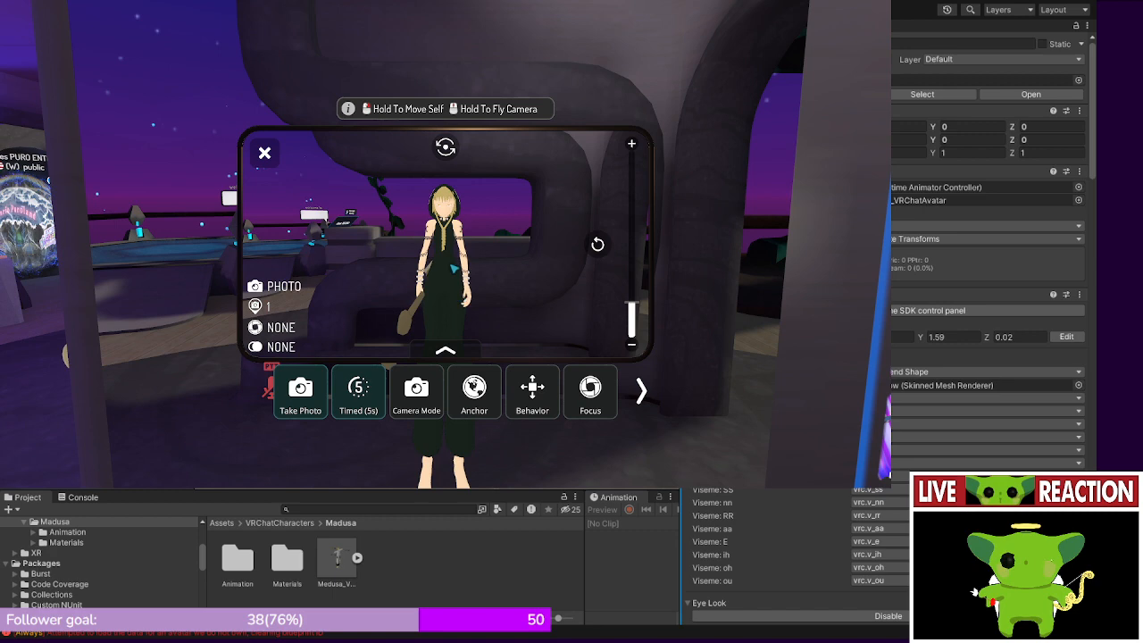
- Take a 5-second timed photo of the avatar in the witch outfit with hood and broom, and close the camera
left_click(318, 386)
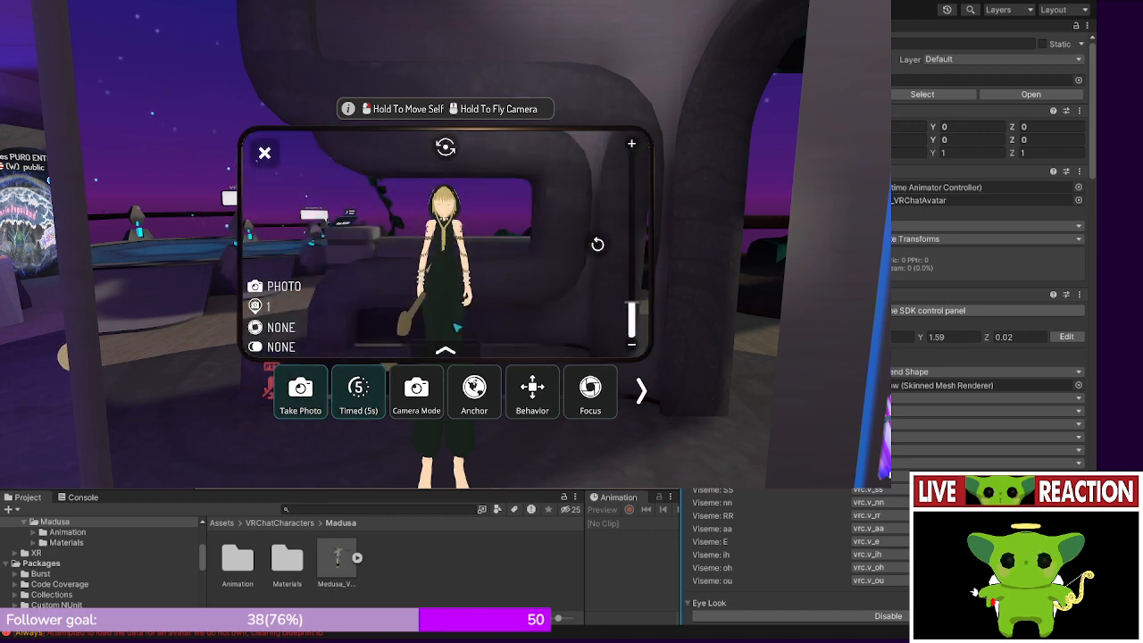
key("Escape")
key("Escape")
- Turn off the avatar's WitchOutfit, BroomToggle and HoodToggle, and turn on DocOutfit and LabCoat
key("r")
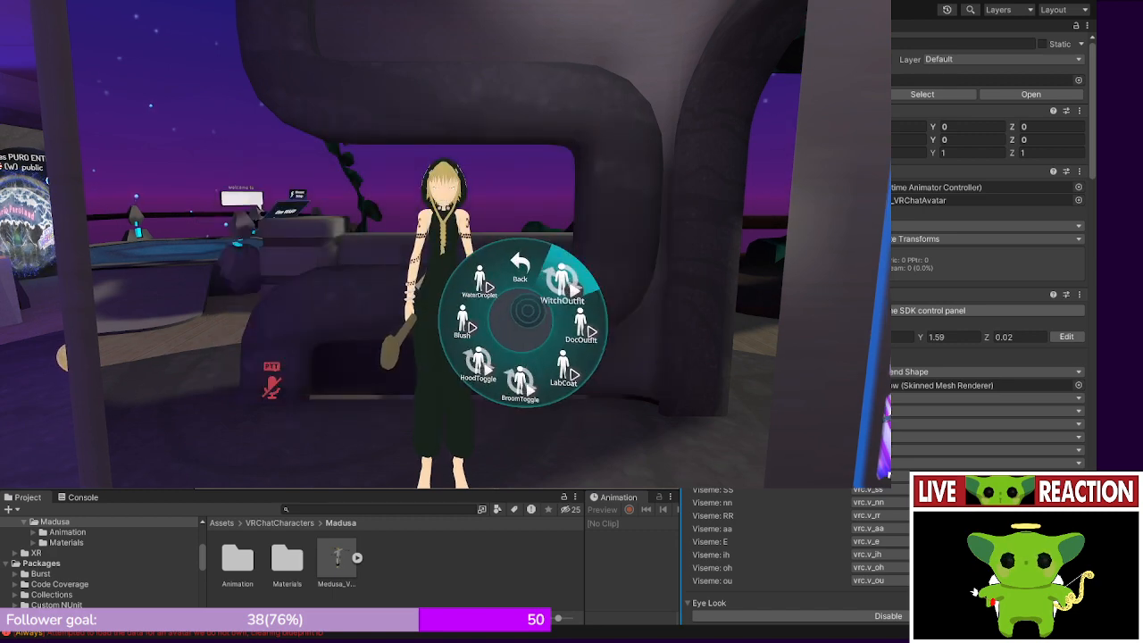
left_click(562, 283)
left_click(519, 382)
left_click(477, 361)
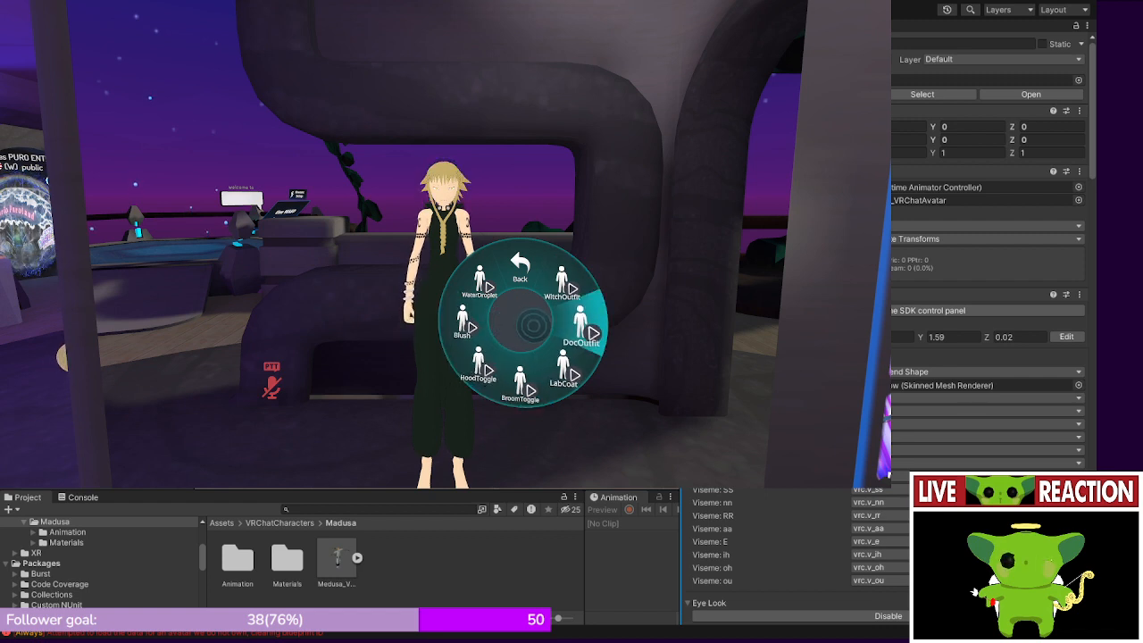
left_click(580, 328)
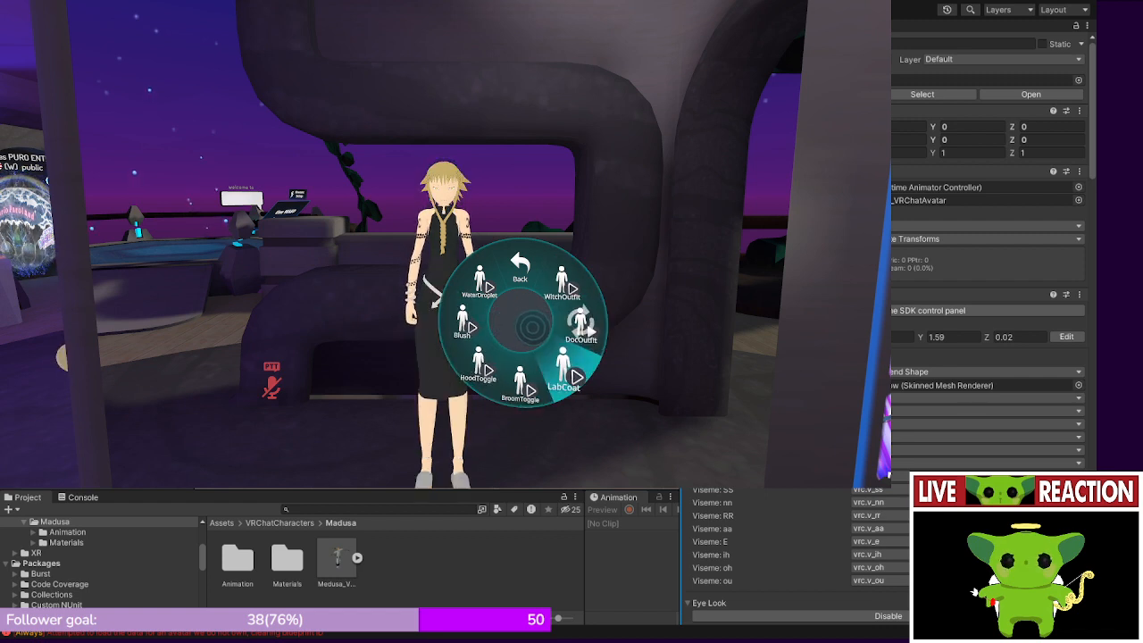
key("r")
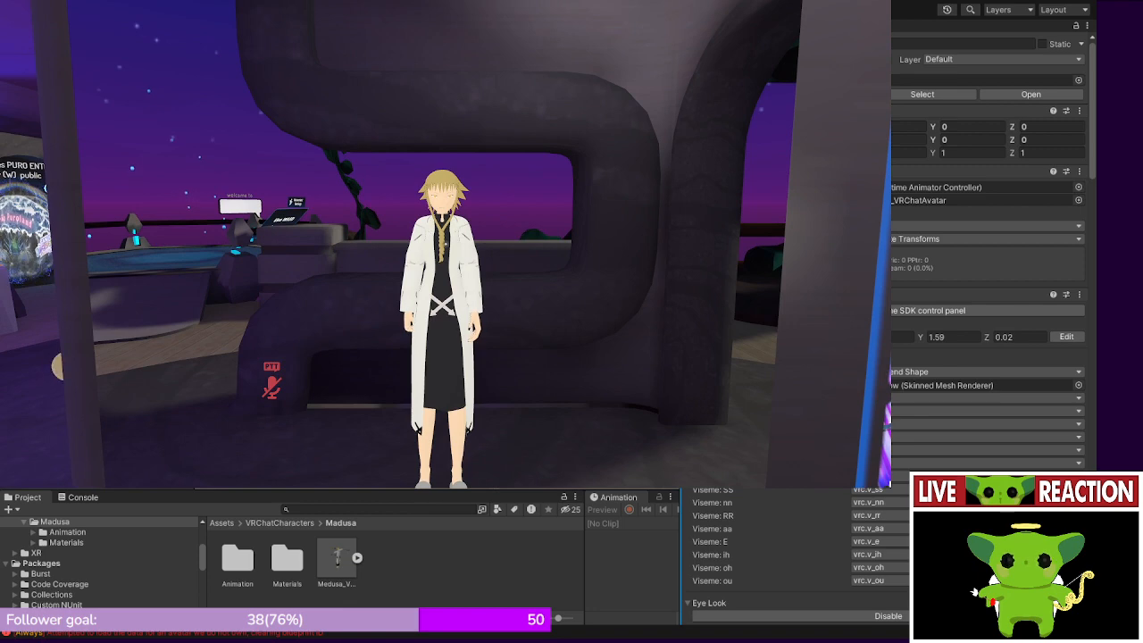
key("r")
left_click(519, 268)
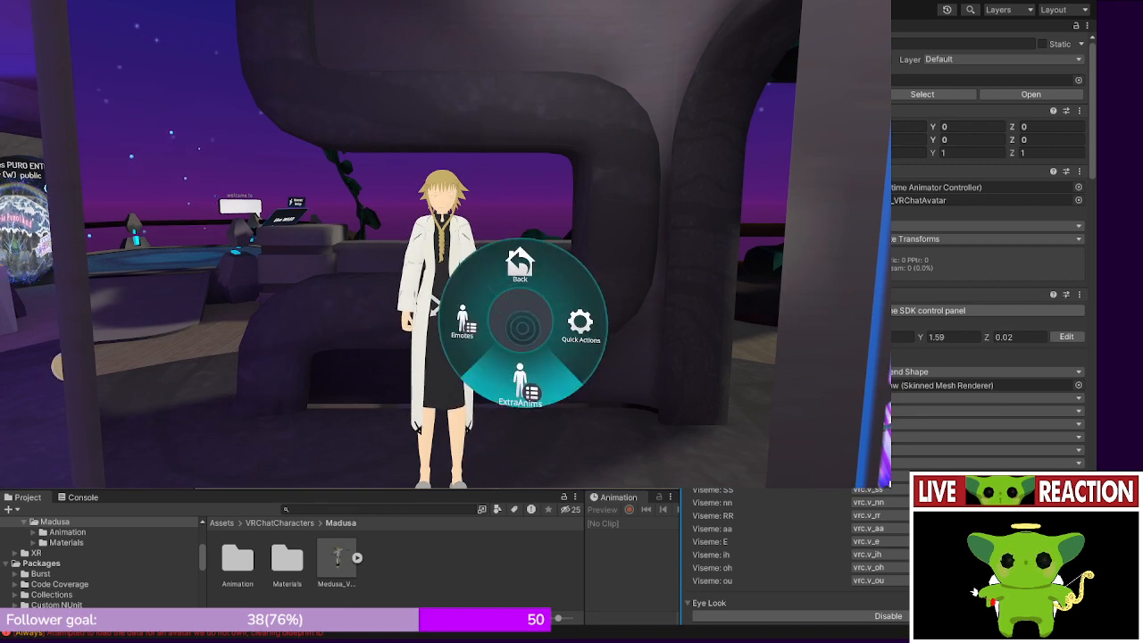
key("r")
- Open the photo camera, take a 5-second timed photo of the avatar in the lab coat, and close the camera
key("Escape")
left_click(460, 421)
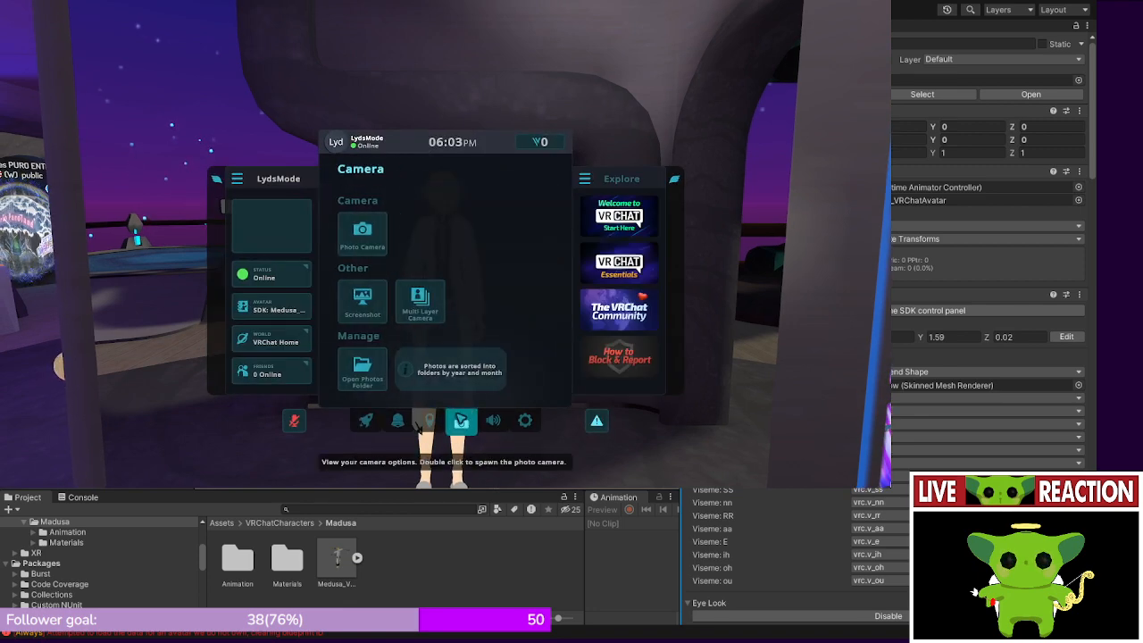
left_click(357, 231)
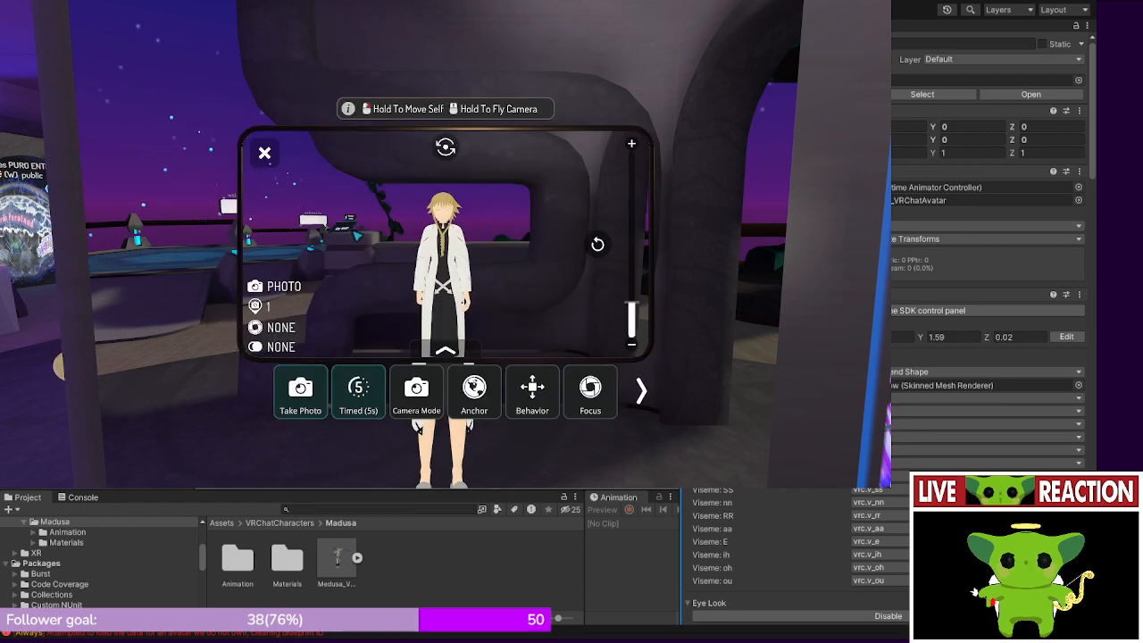
left_click(320, 414)
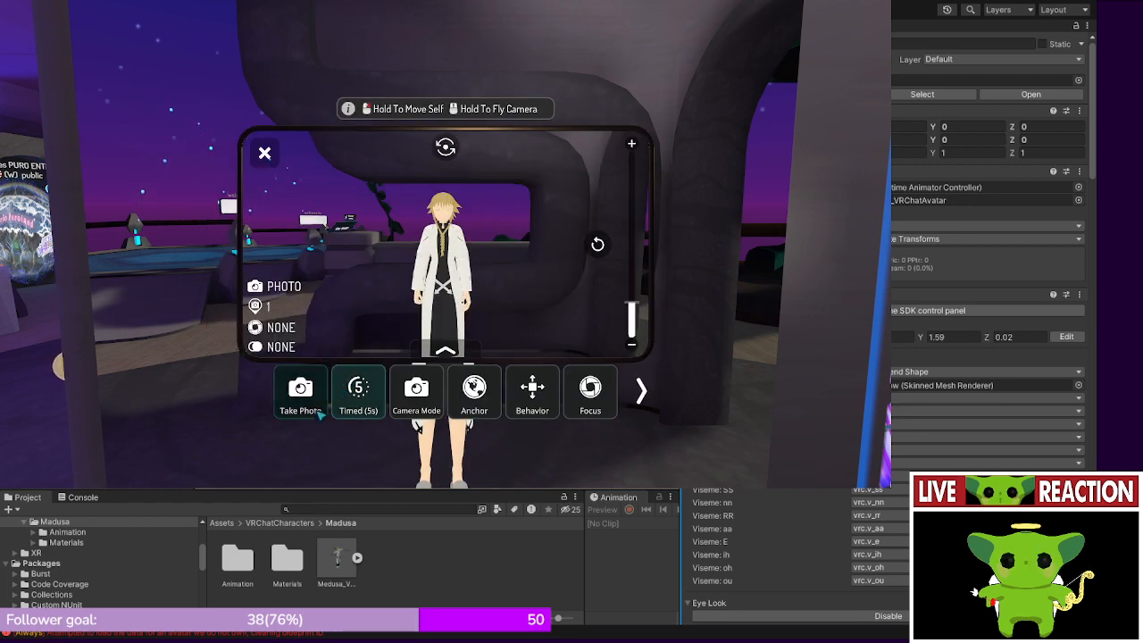
key("Escape")
key("Escape")
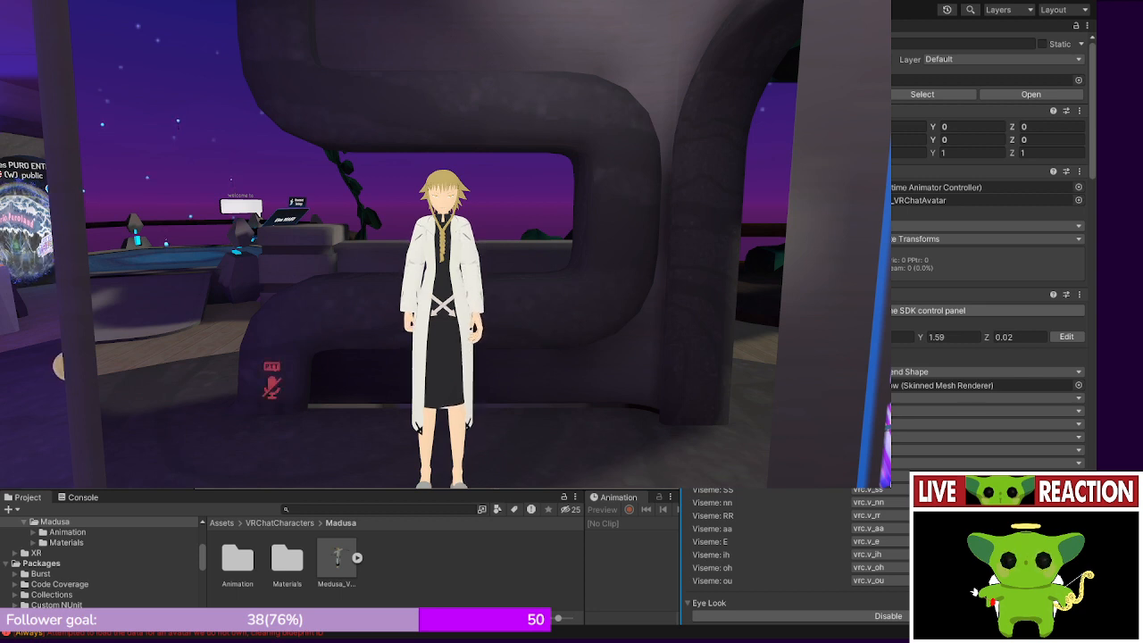
- Open the uploaded Medusa avatar's details from the profile and examine its performance breakdown
key("alt+Tab")
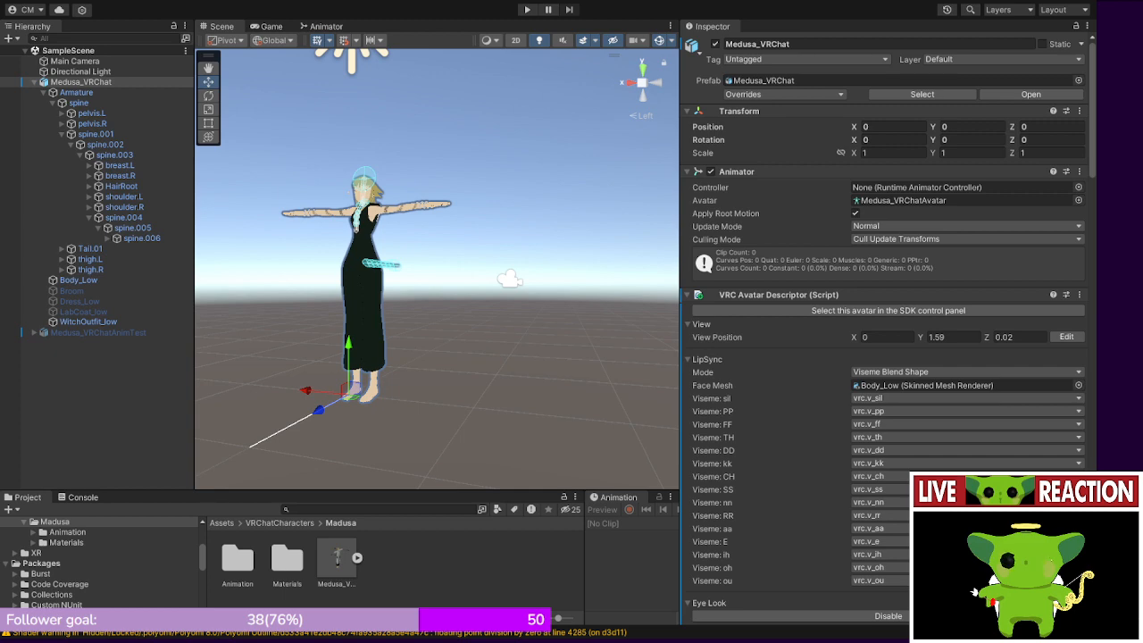
key("alt+Tab")
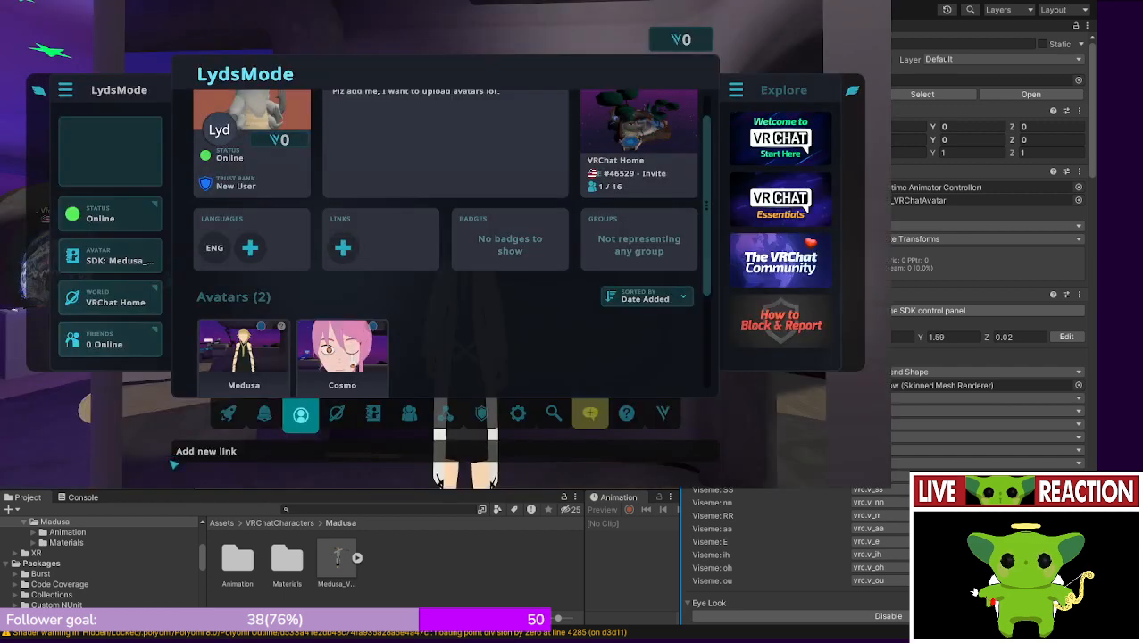
scroll(448, 362, "down", 1)
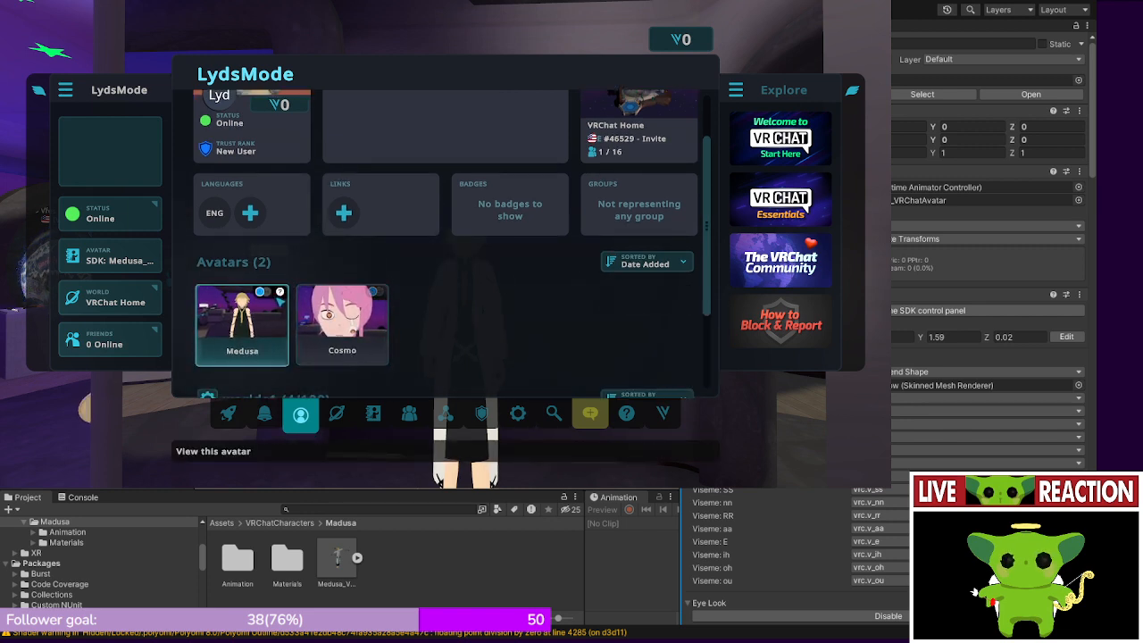
left_click(276, 293)
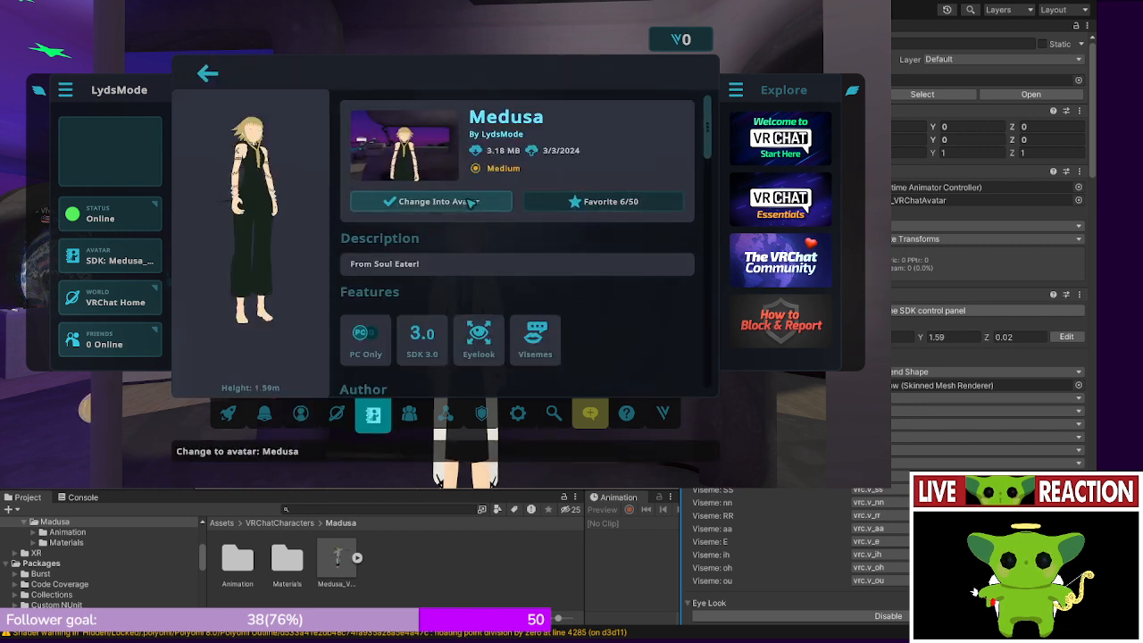
scroll(494, 266, "down", 2)
scroll(494, 266, "down", 8)
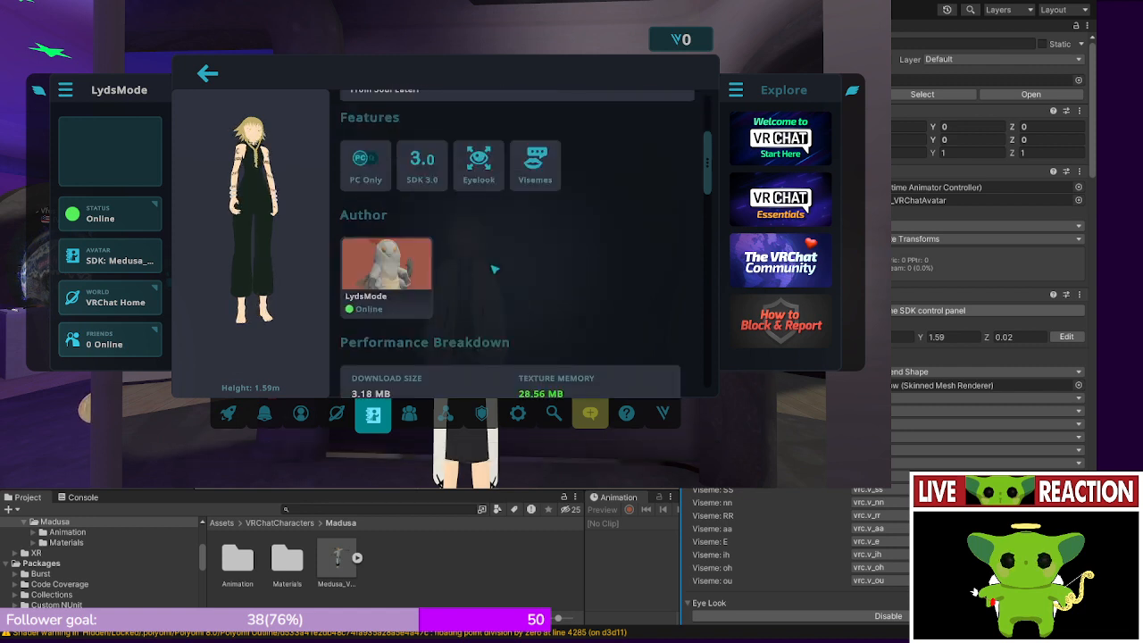
scroll(496, 267, "down", 10)
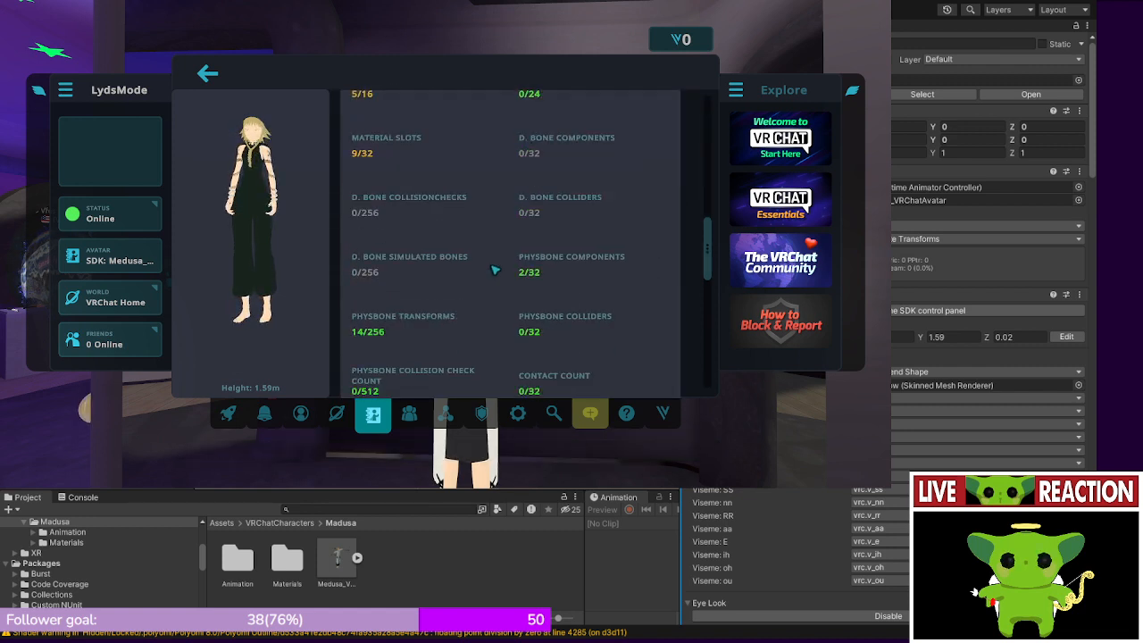
scroll(497, 268, "up", 10)
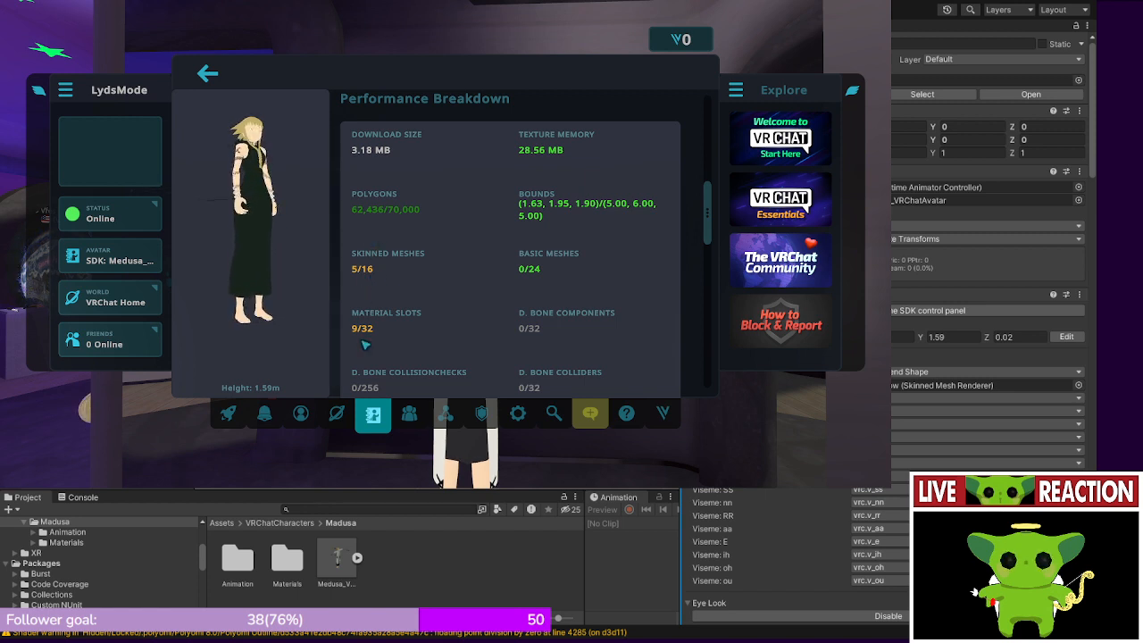
scroll(414, 338, "down", 10)
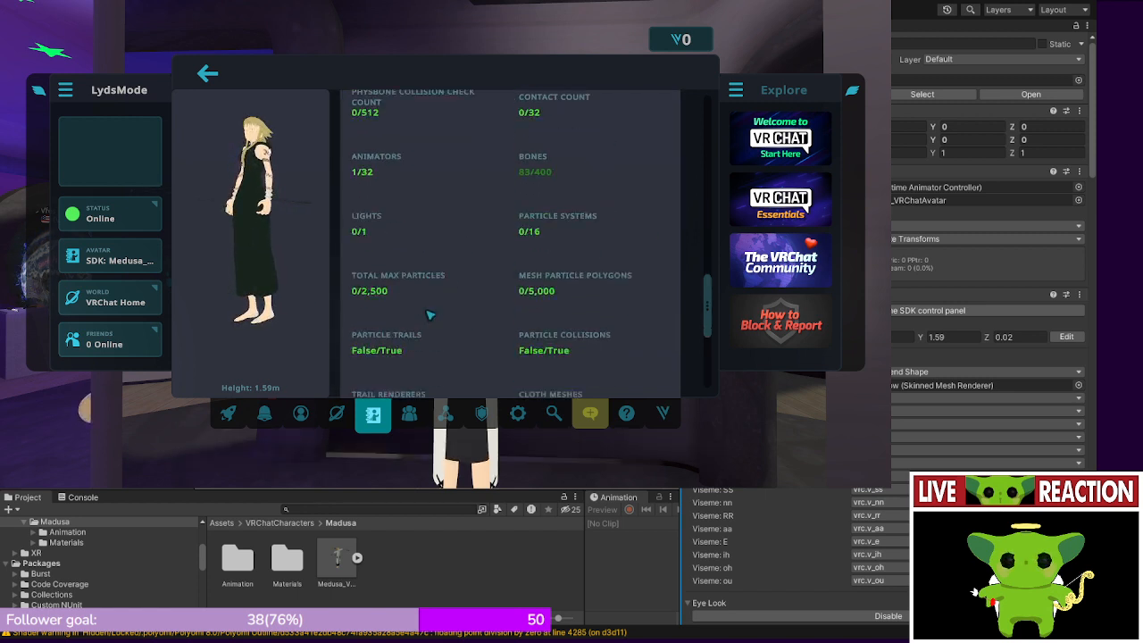
scroll(458, 346, "up", 10)
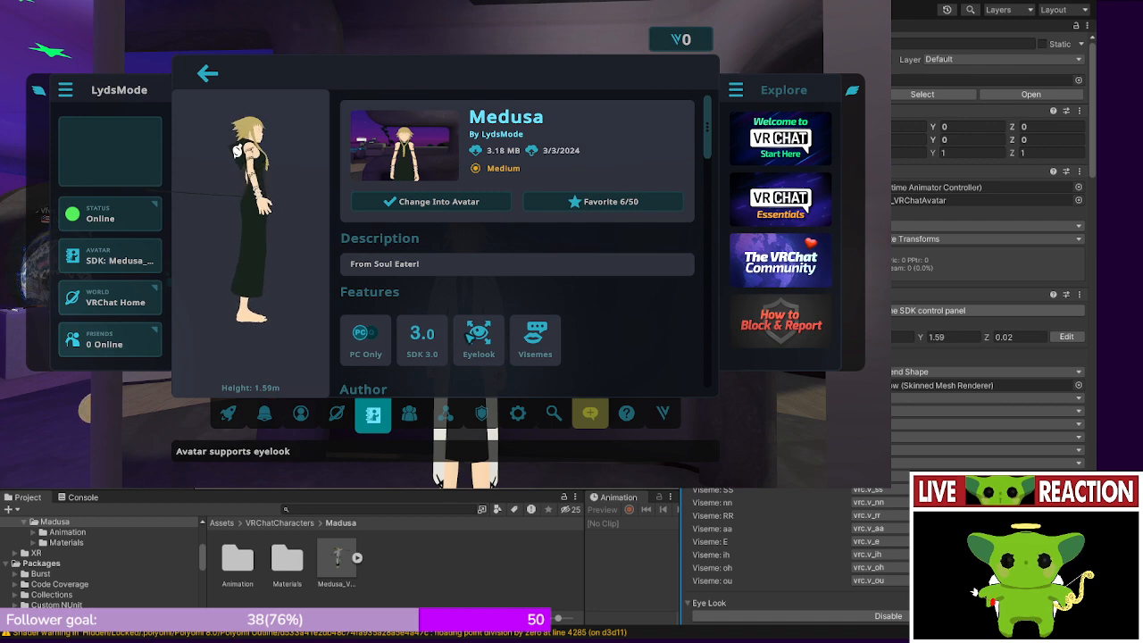
- Change into the uploaded Medusa avatar and walk closer to its reflection
left_click(458, 204)
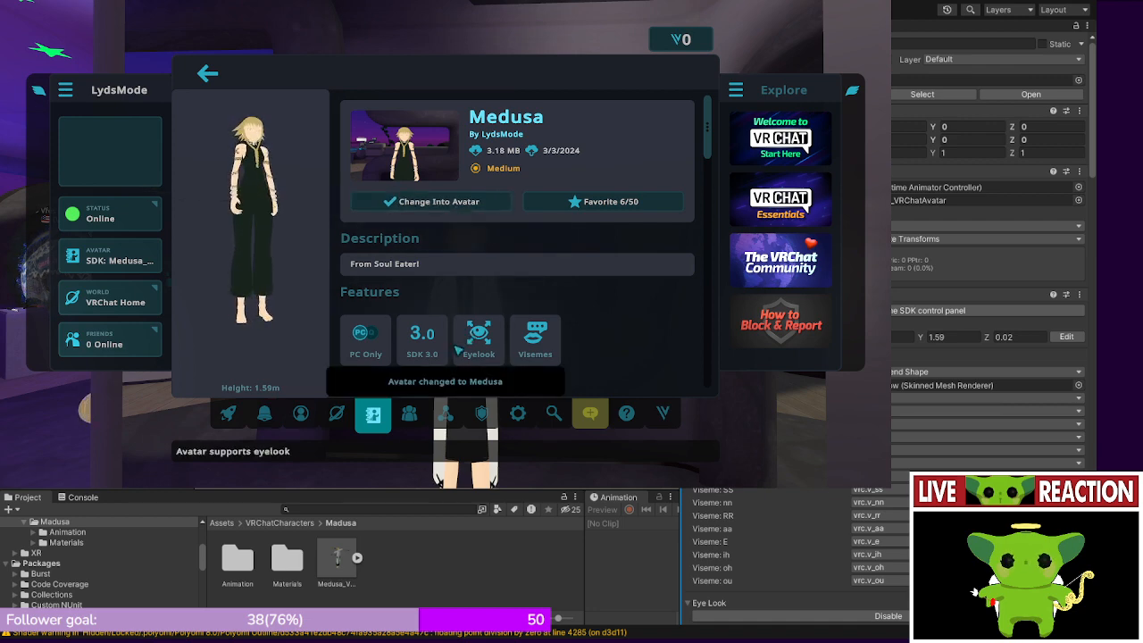
key("Escape")
key("w")
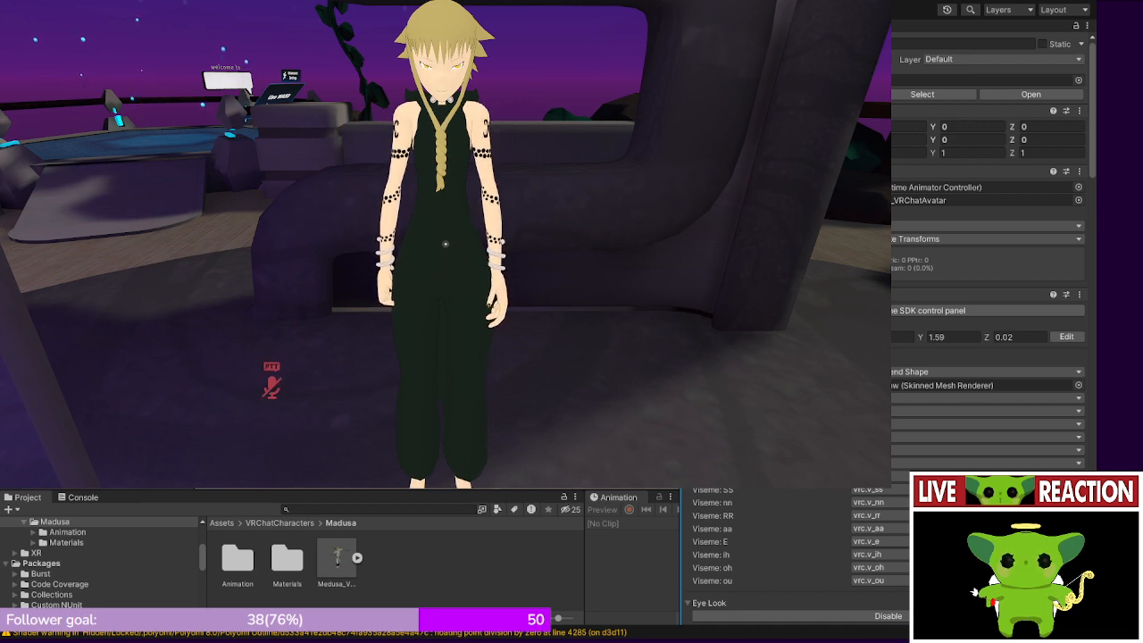
- Exit VRChat from its settings, confirming the exit, and select Medusa_VRChat in the Unity scene hierarchy
key("Escape")
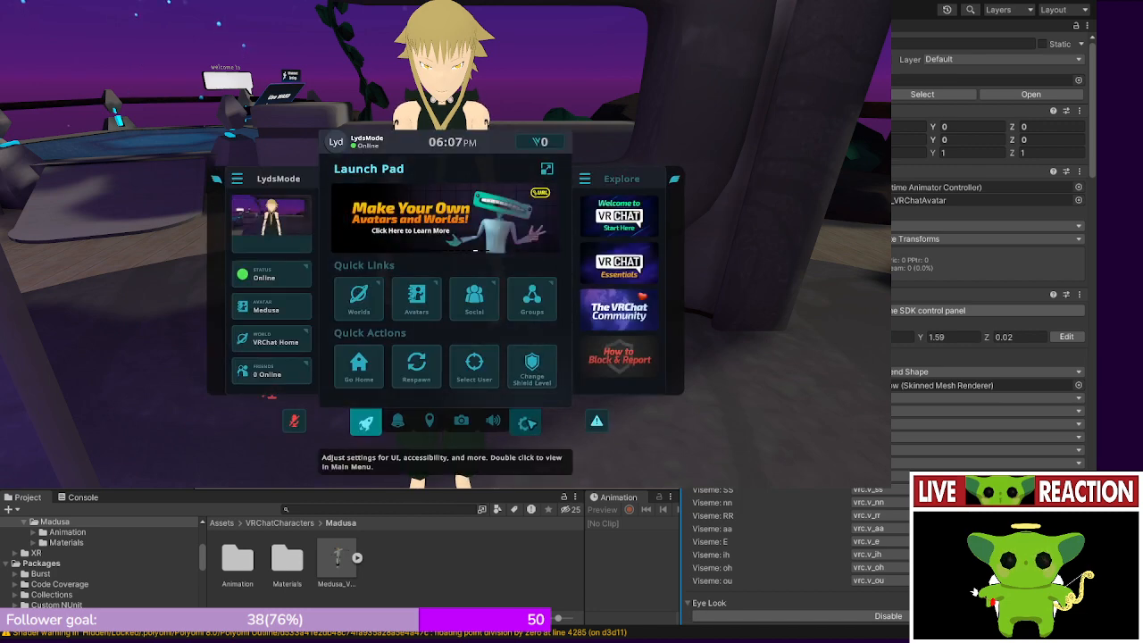
left_click(528, 423)
left_click(519, 169)
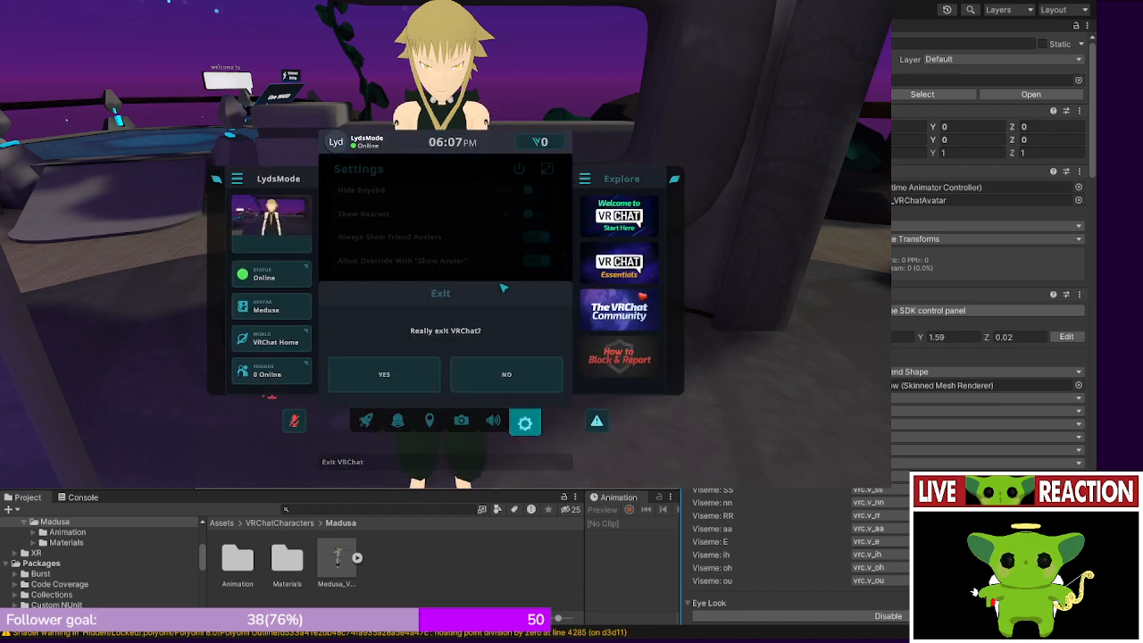
left_click(384, 374)
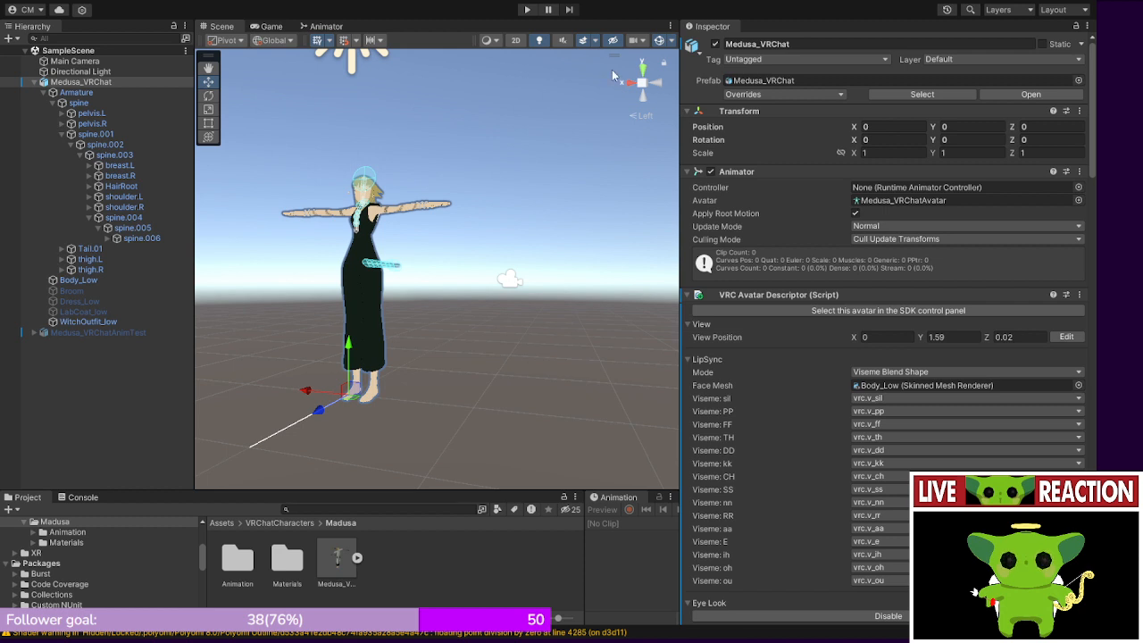
left_click(81, 82)
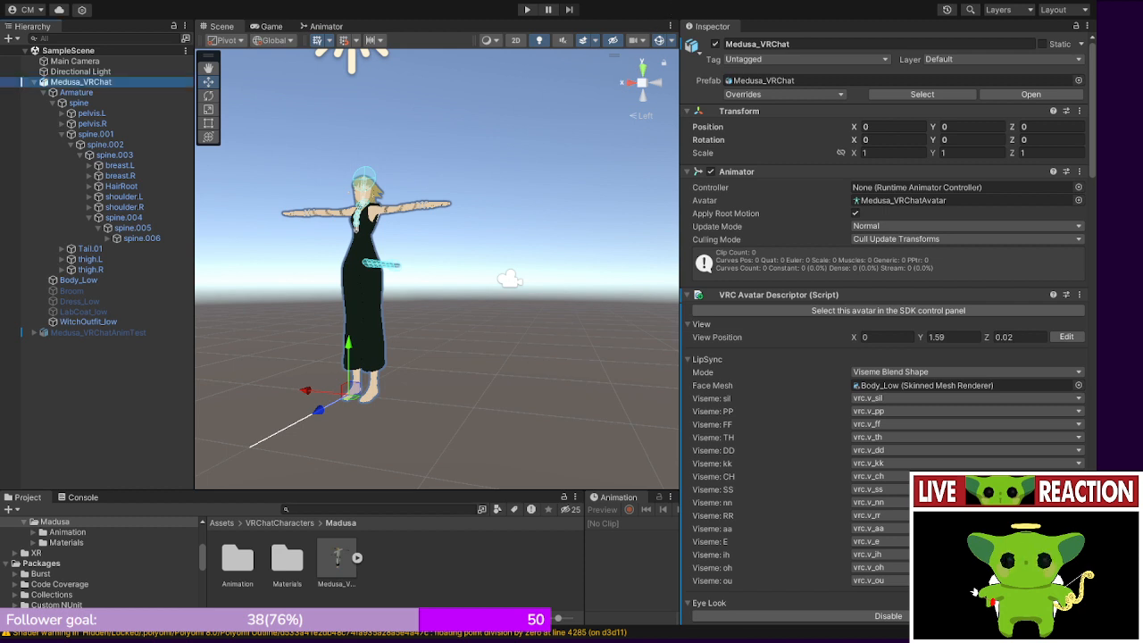
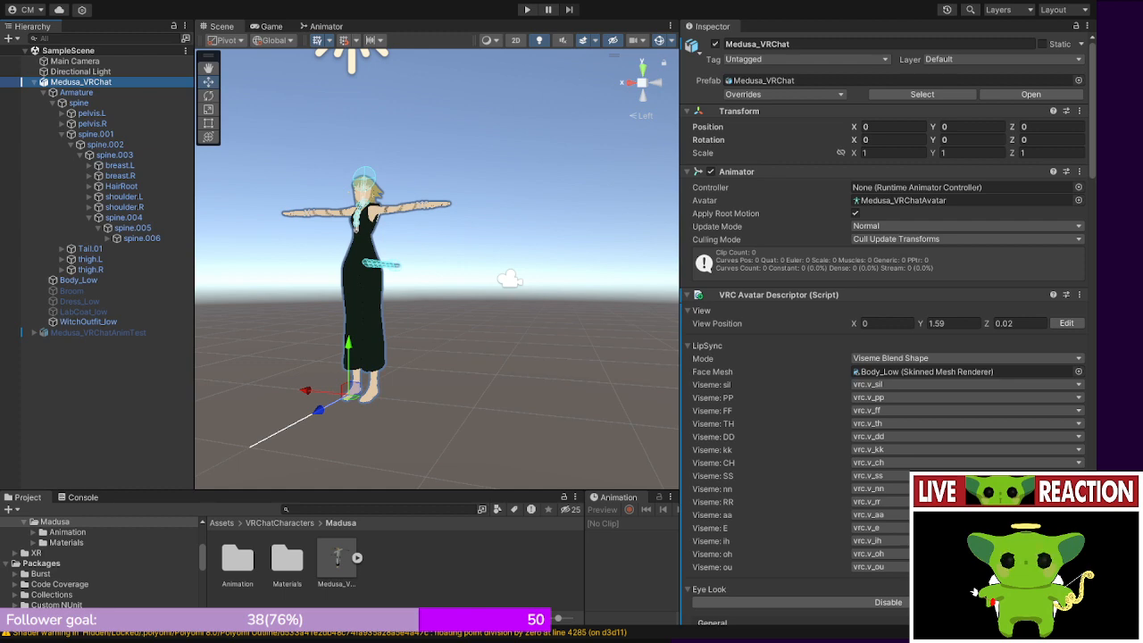
- Switch to Chrome and look through the videos of the channel behind "How To Convert FBX To Warudo Avatar!!!"
key("alt+Tab")
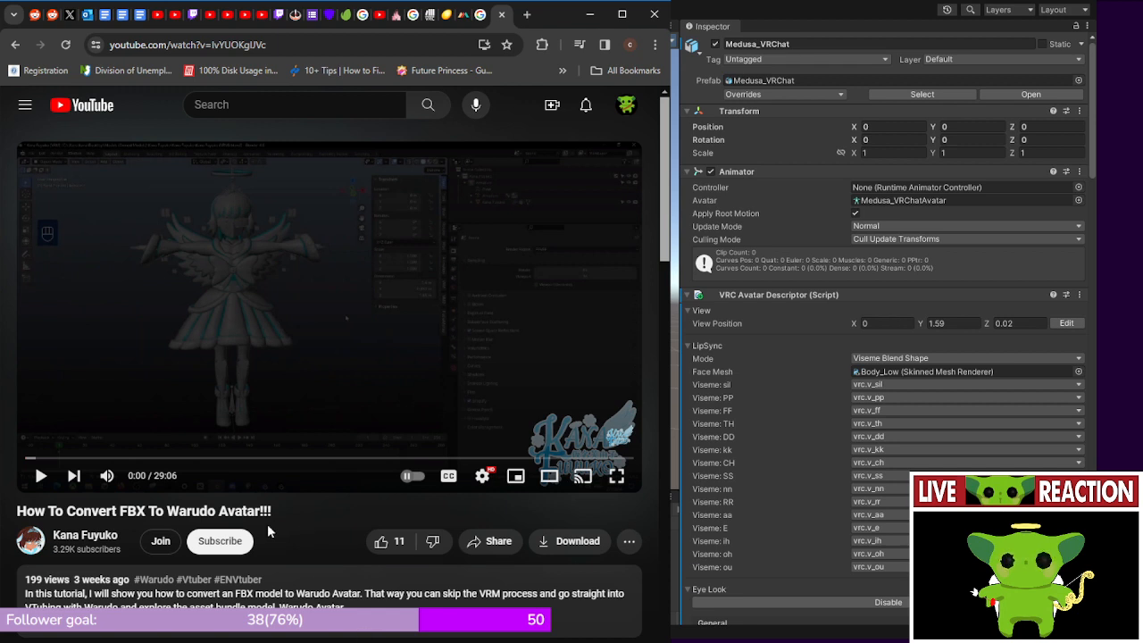
left_click(100, 549)
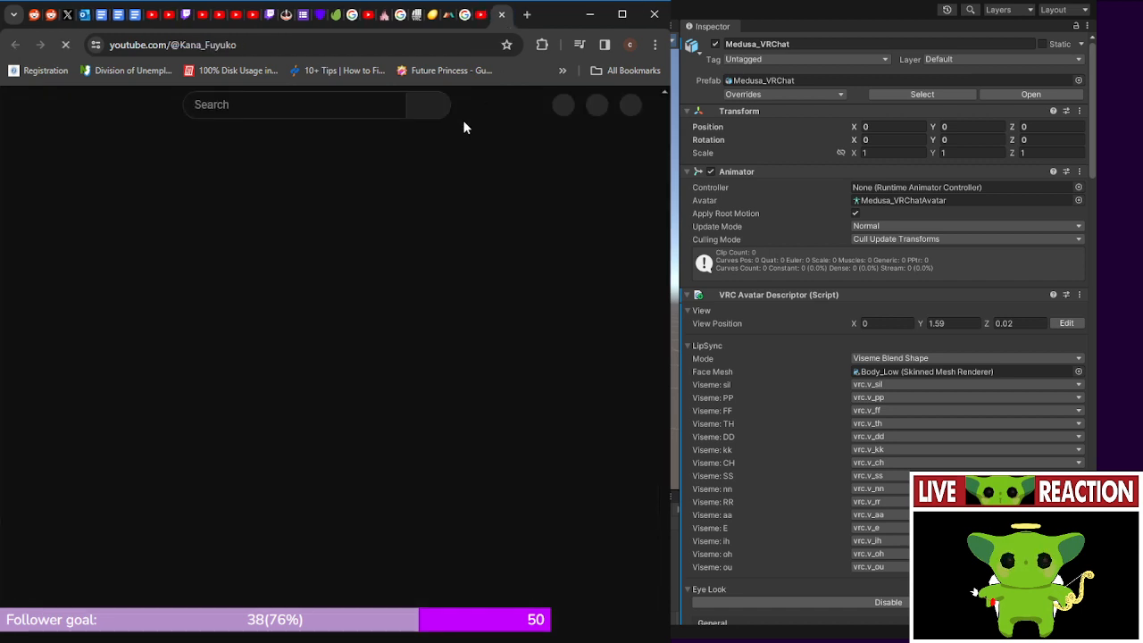
left_click(198, 375)
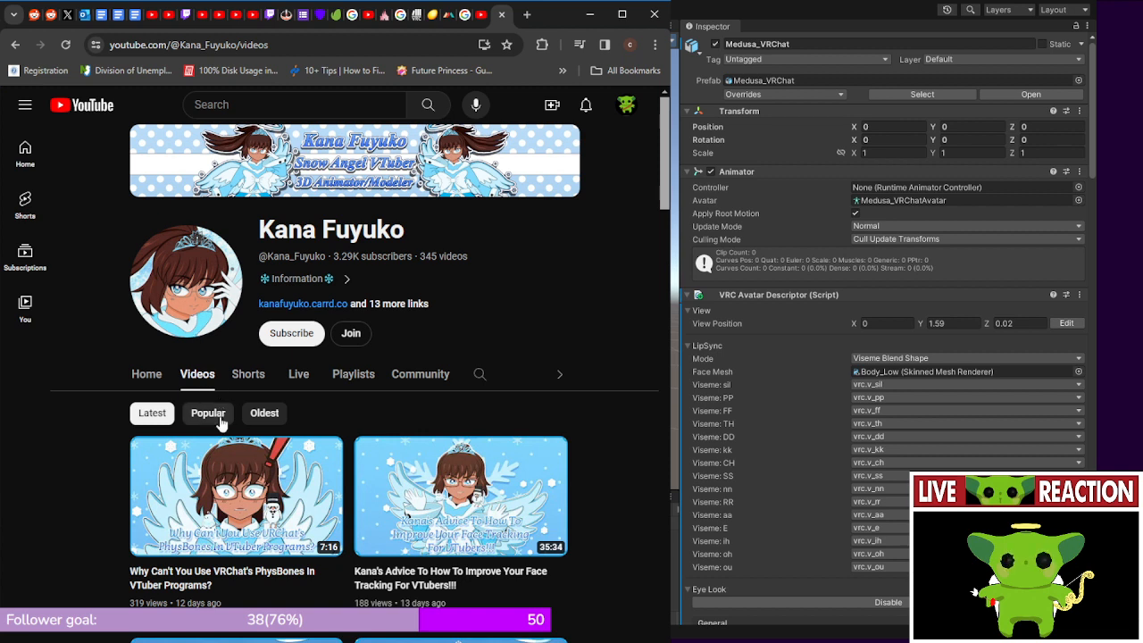
mouse_move(221, 472)
mouse_move(222, 583)
scroll(630, 500, "down", 2)
scroll(624, 496, "down", 1)
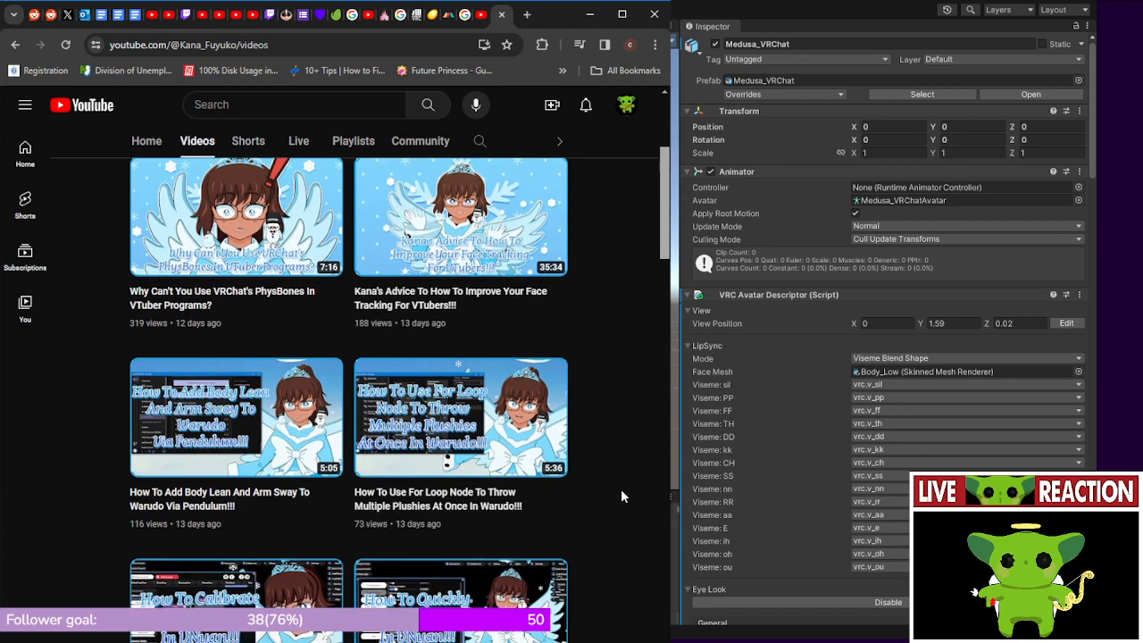
- Check the description of the FBX to Warudo tutorial, and browse further down the channel's video list
left_click(471, 17)
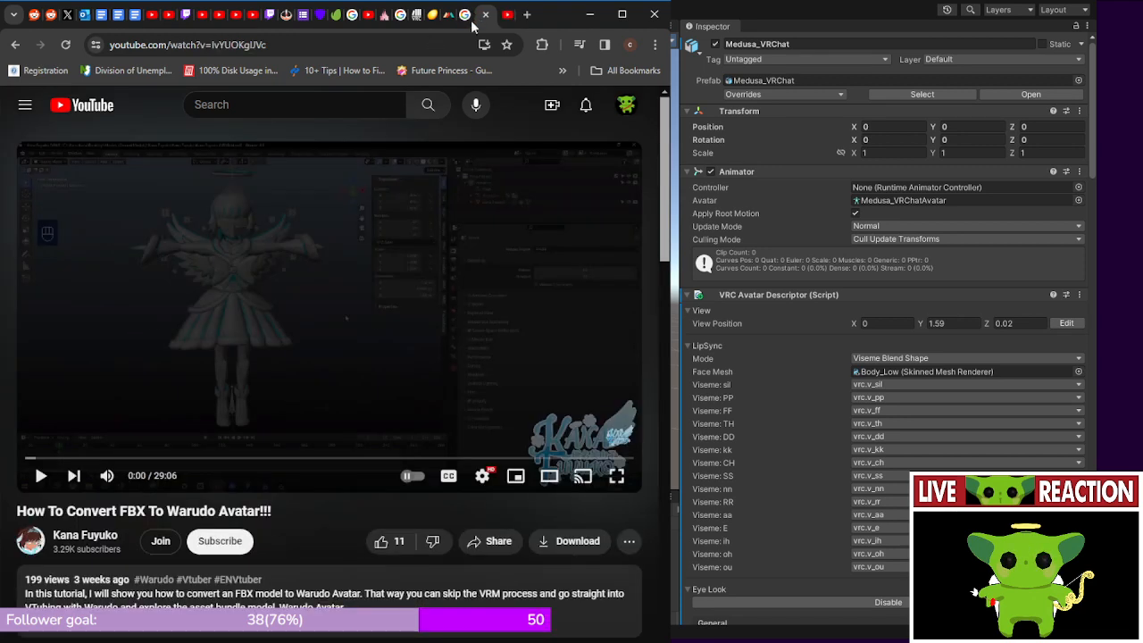
scroll(184, 407, "down", 2)
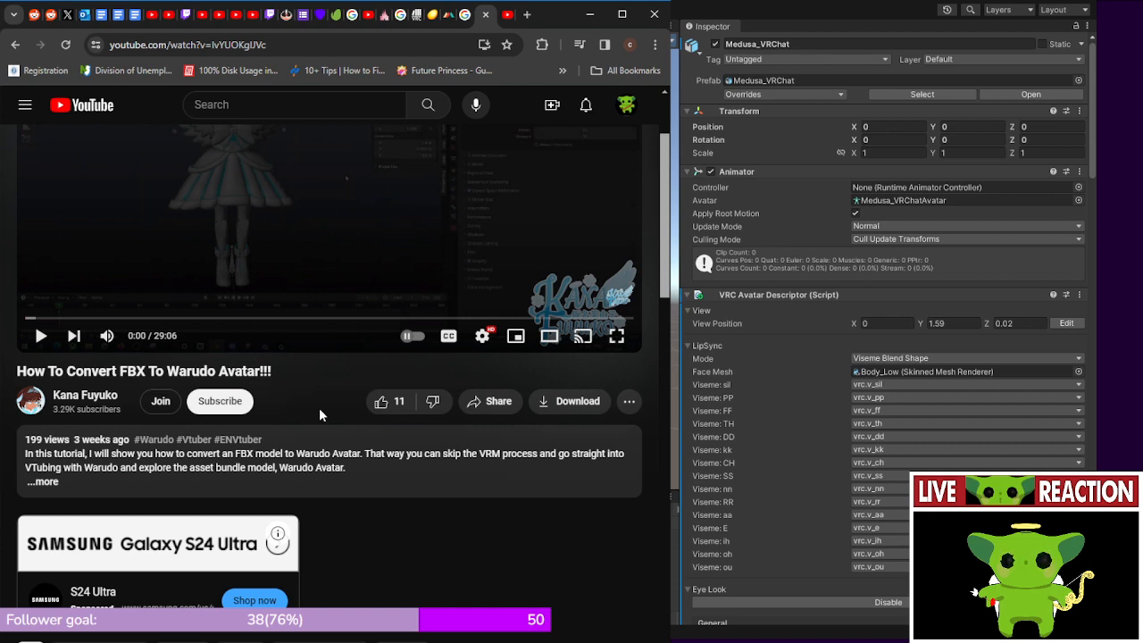
left_click(507, 15)
scroll(397, 337, "down", 7)
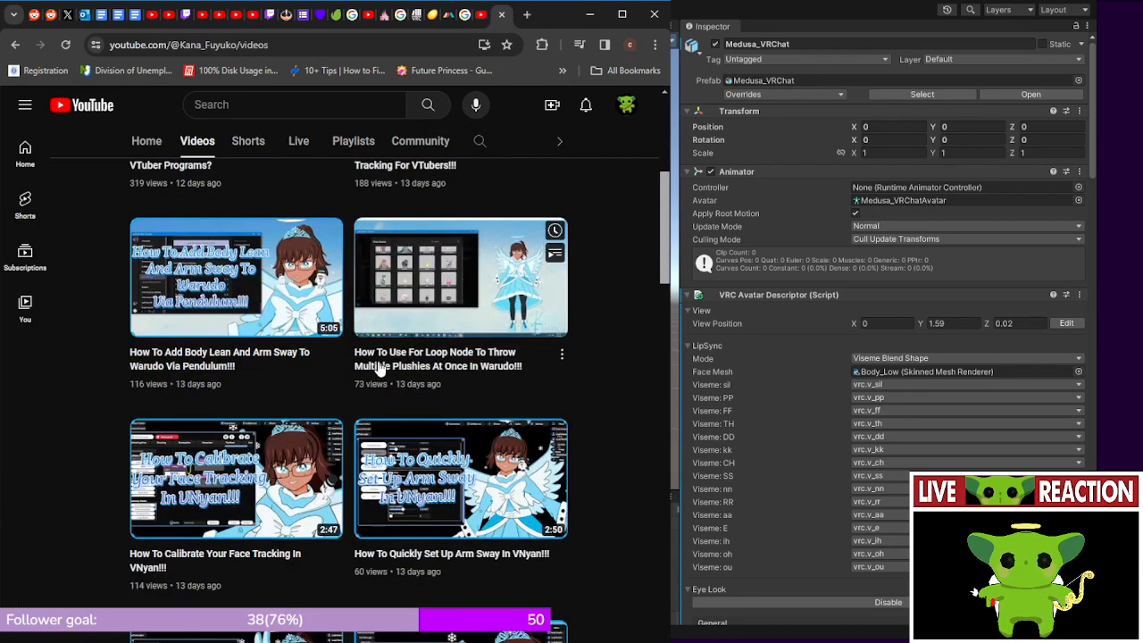
scroll(379, 368, "down", 3)
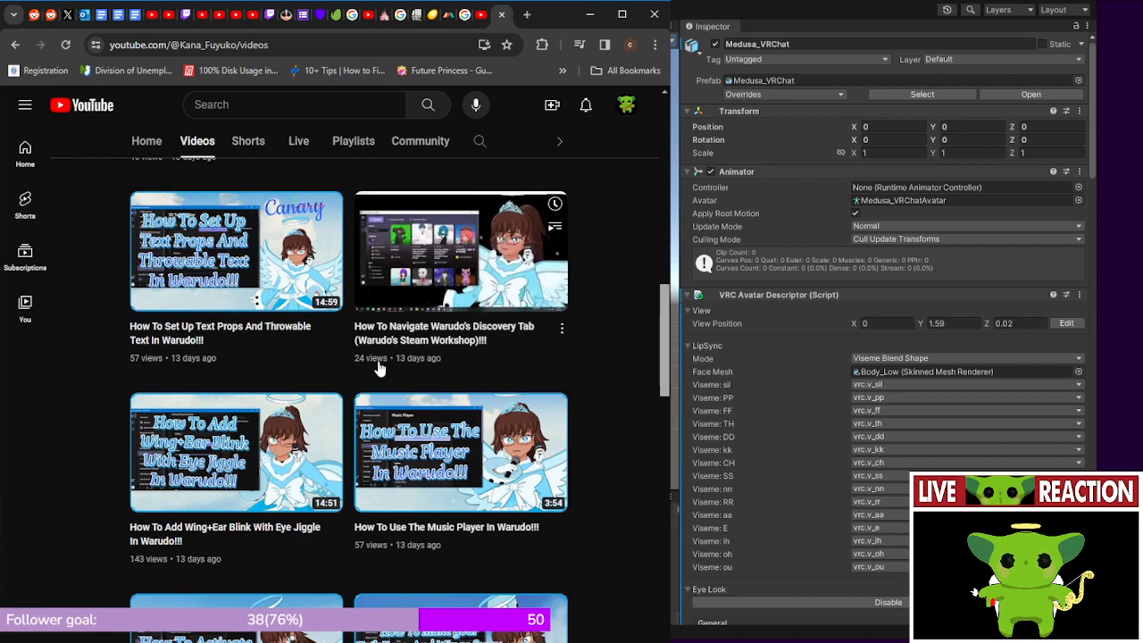
scroll(379, 367, "down", 3)
scroll(379, 368, "down", 6)
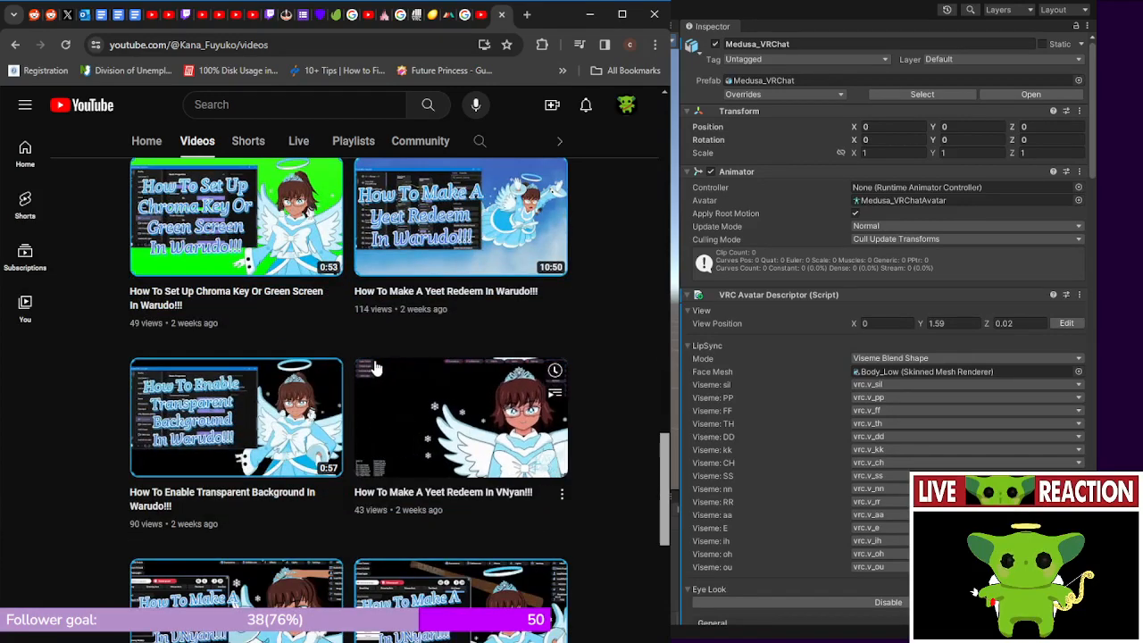
- Browse the channel's older Warudo and VNyan tutorials down to the FBX conversion video, and return to its newest uploads
scroll(454, 555, "down", 4)
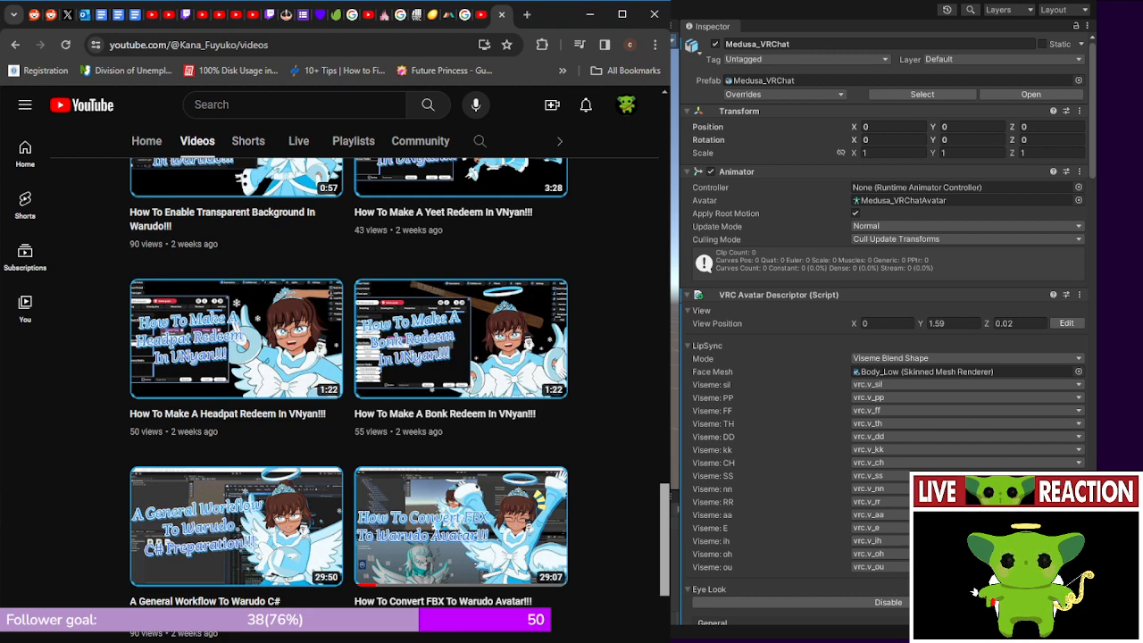
scroll(205, 437, "up", 5)
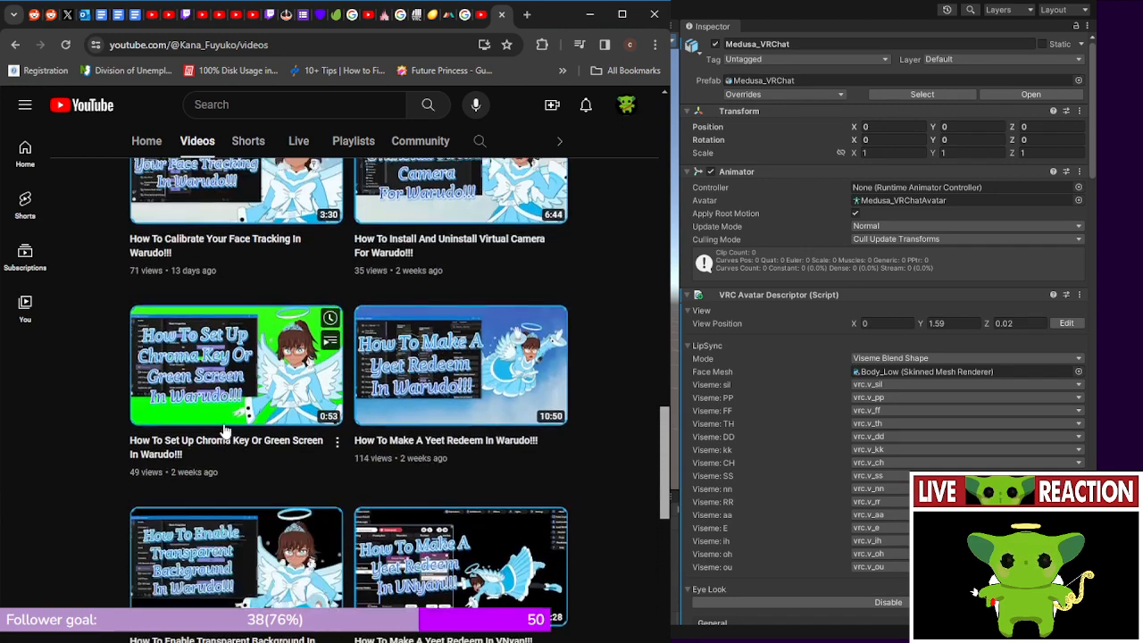
scroll(225, 432, "up", 2)
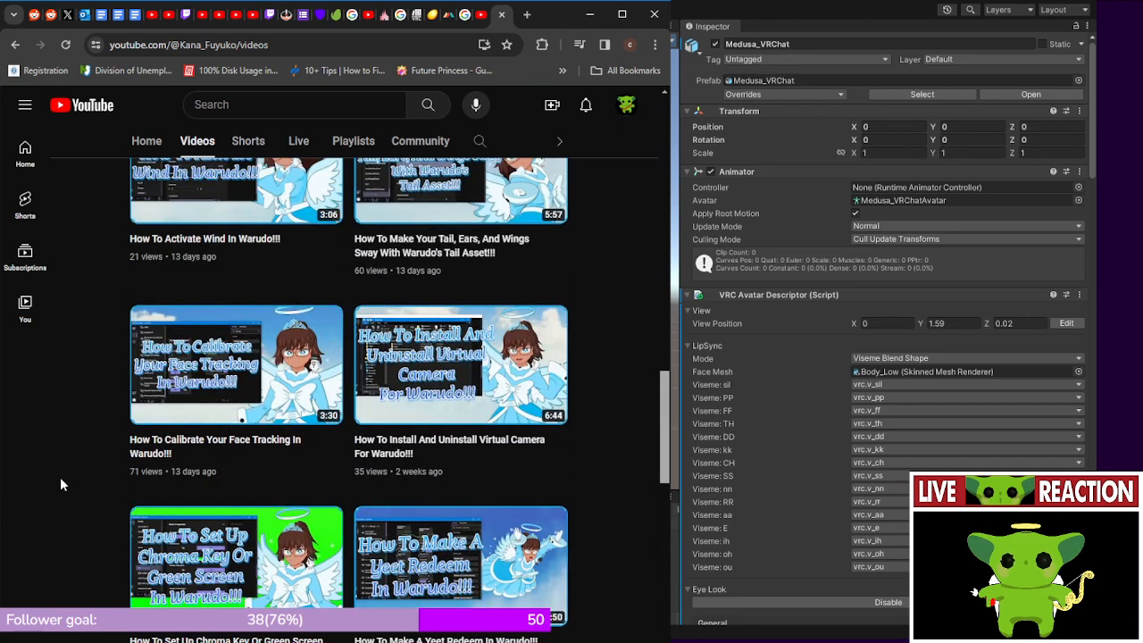
scroll(59, 477, "up", 6)
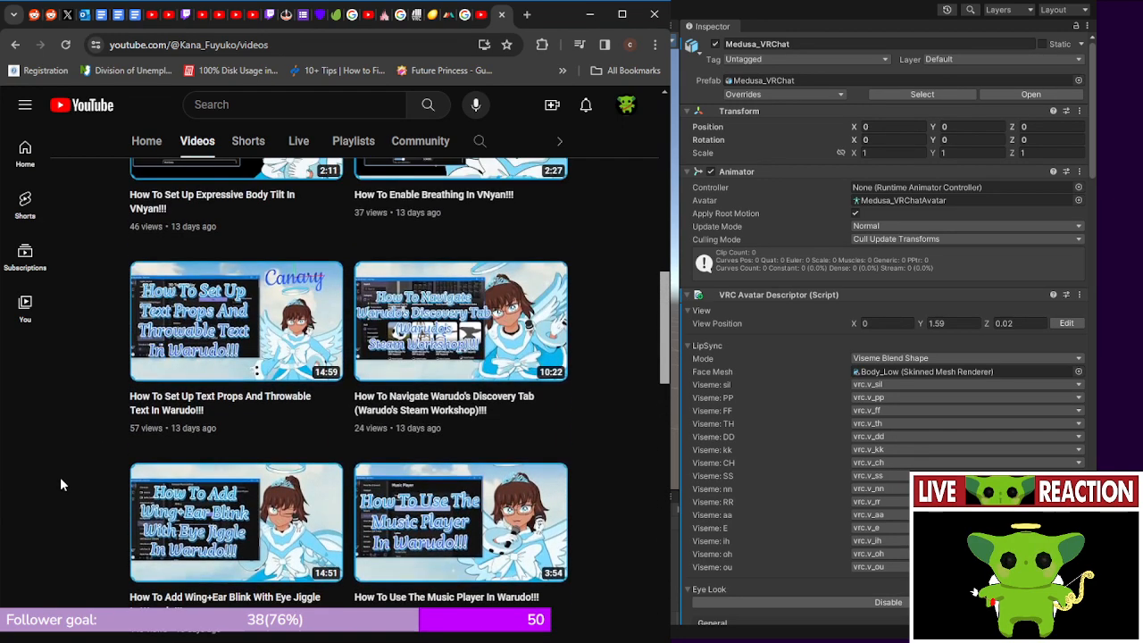
scroll(60, 477, "up", 8)
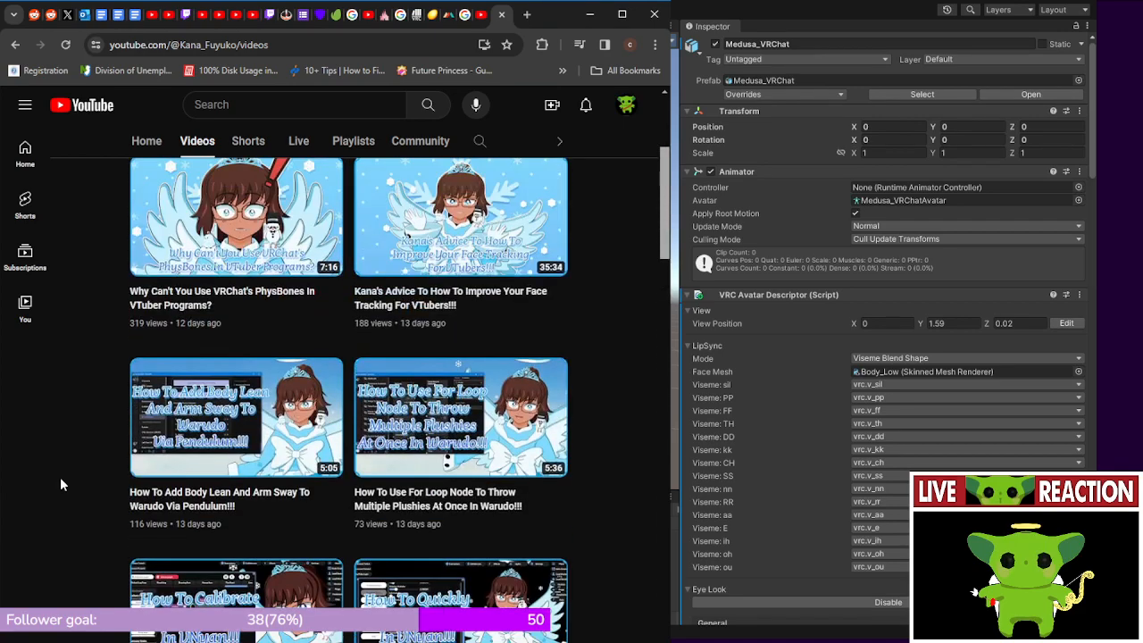
scroll(61, 484, "up", 3)
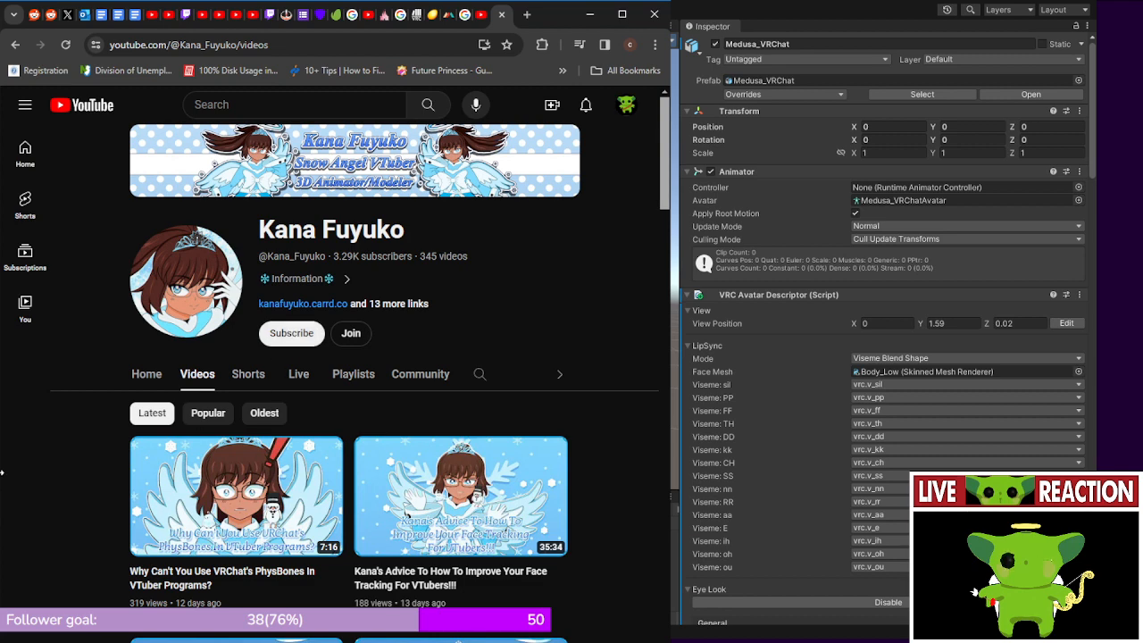
- Close the channel page and play the opening of "How To Convert FBX To Warudo Avatar!!!", pausing it once
left_click(501, 14)
scroll(239, 467, "up", 2)
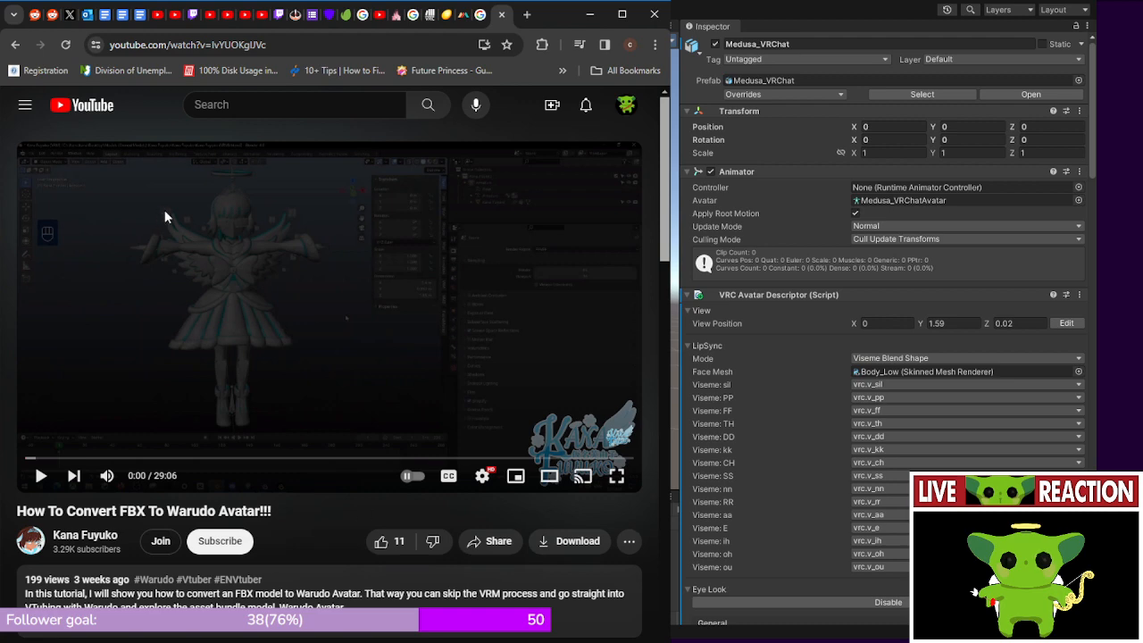
left_click(282, 396)
mouse_move(108, 479)
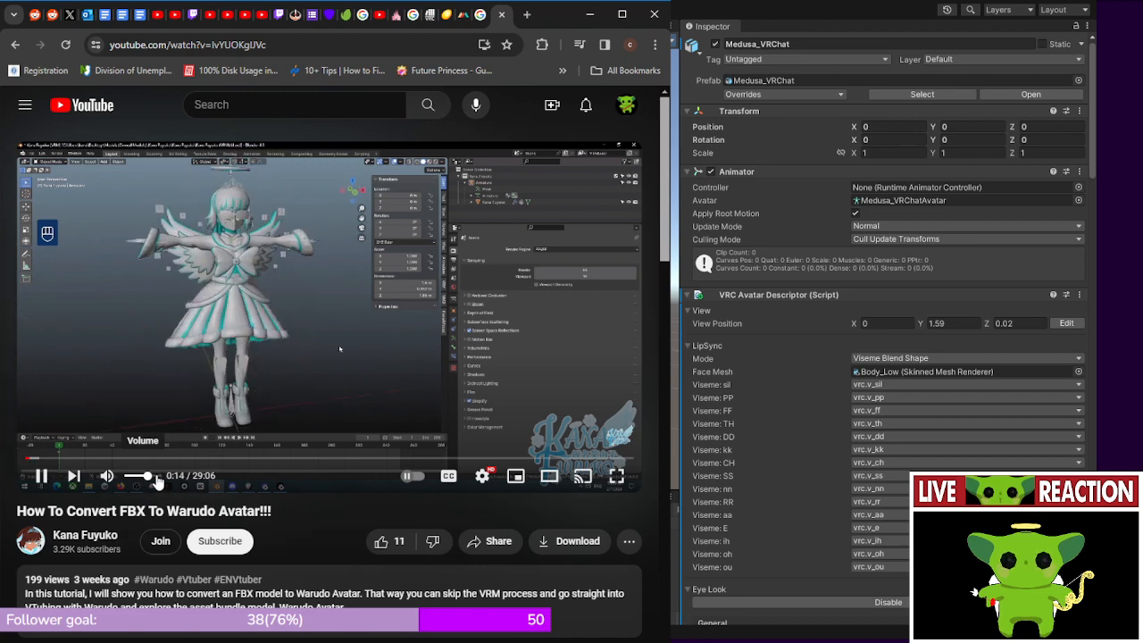
left_click(202, 307)
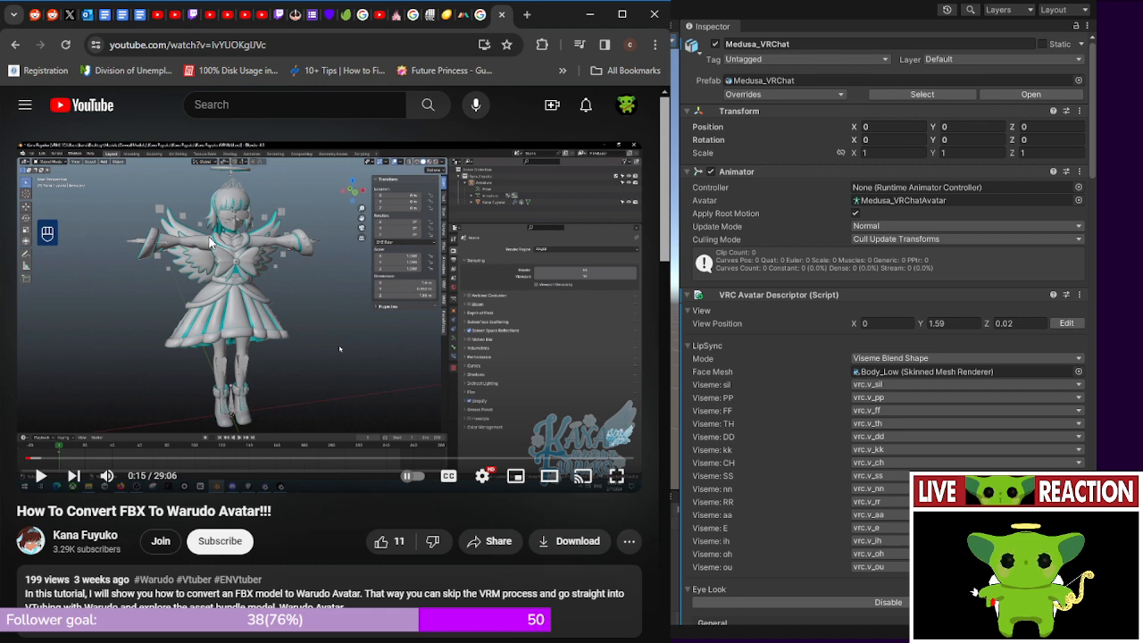
left_click(223, 211)
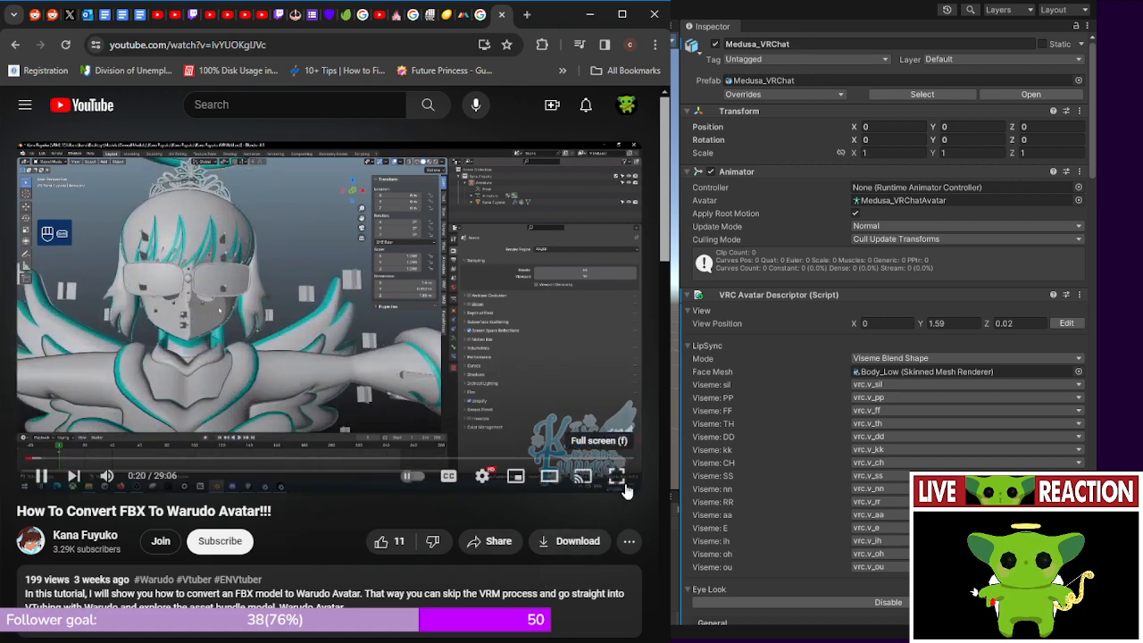
- View the FBX conversion tutorial in full screen, return to the normal player, and watch up to 1:20
left_click(629, 482)
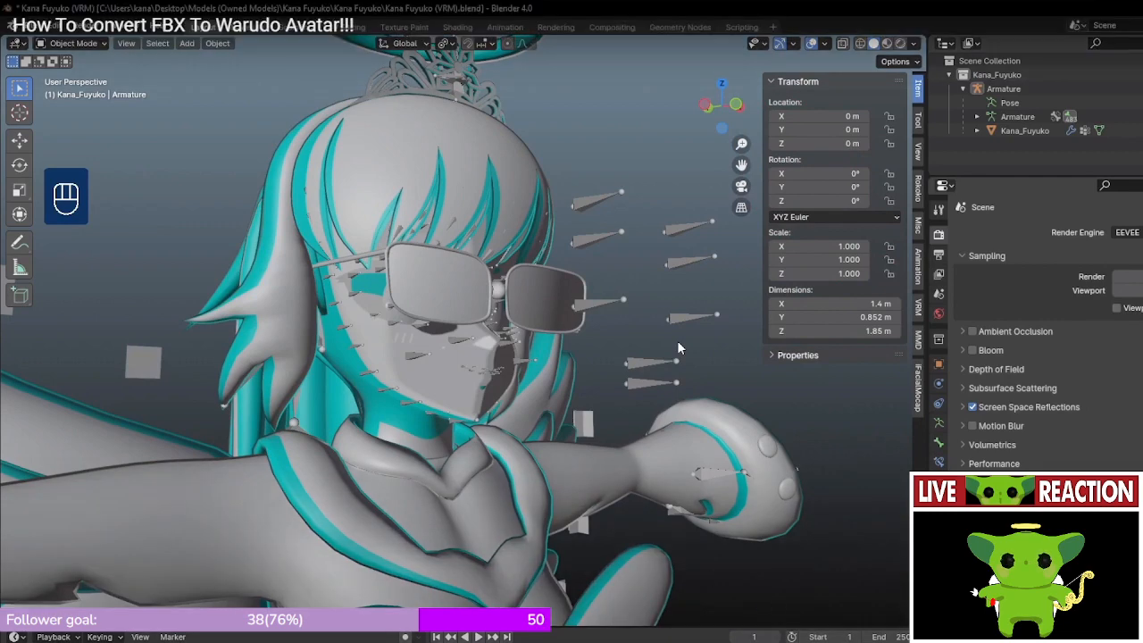
key("Escape")
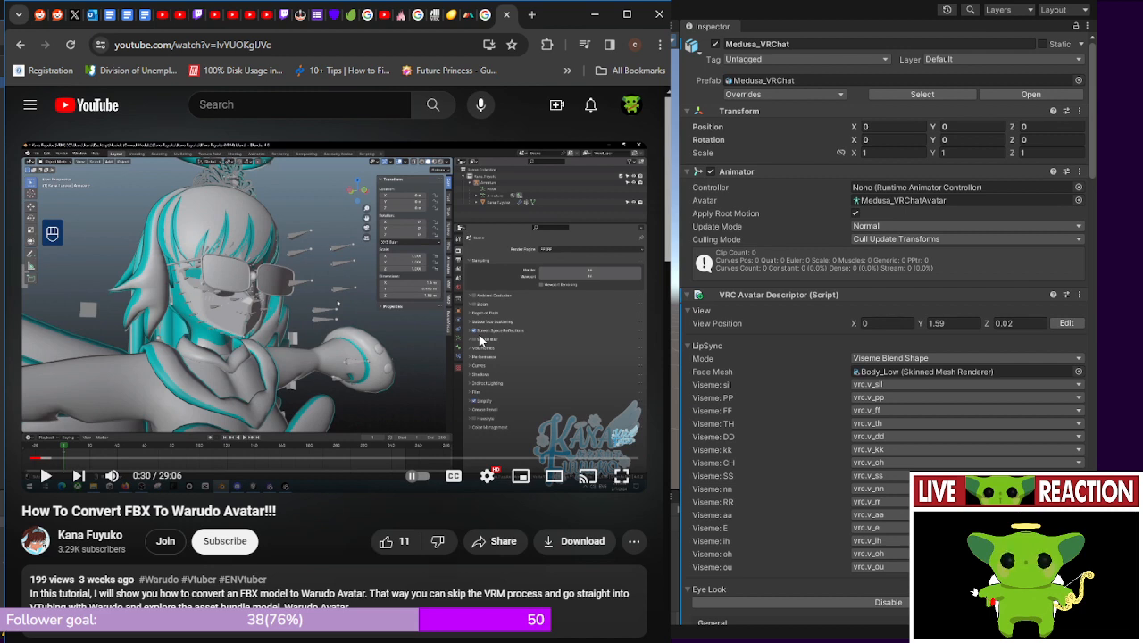
left_click(479, 340)
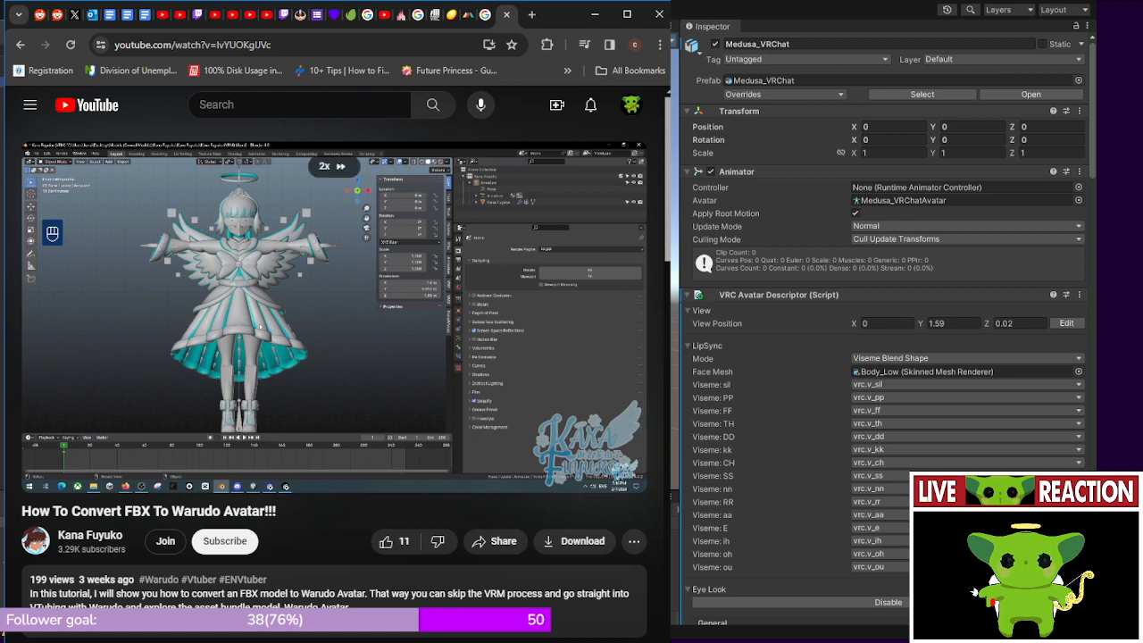
left_click(336, 291)
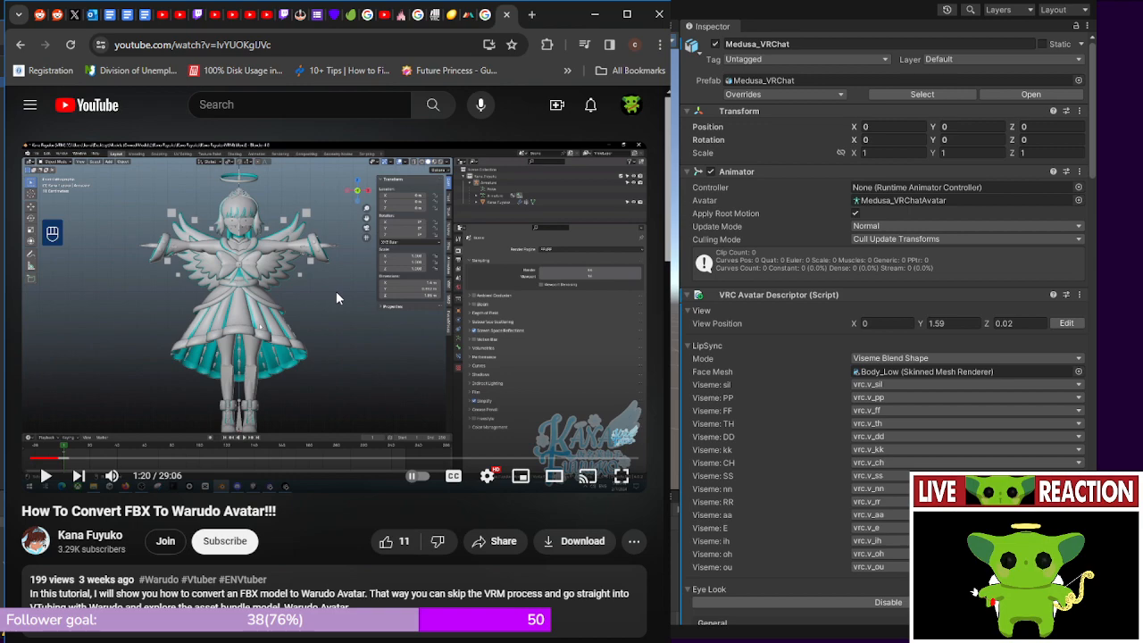
- Look through the suggested videos below the FBX tutorial and return to its description
scroll(398, 333, "down", 7)
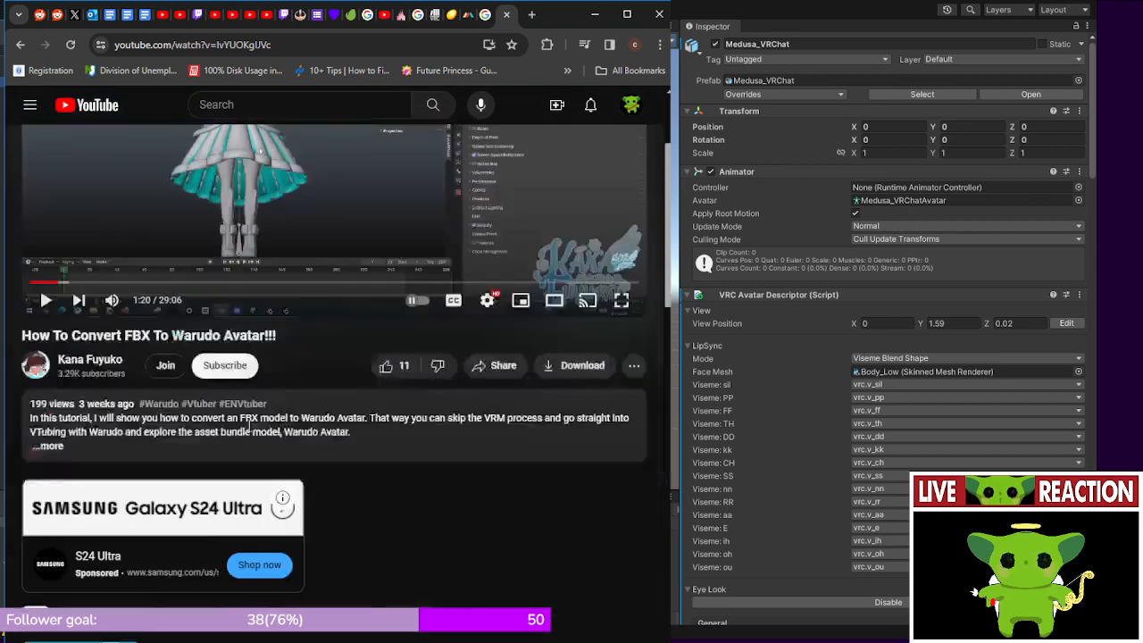
scroll(398, 334, "up", 5)
scroll(398, 334, "down", 4)
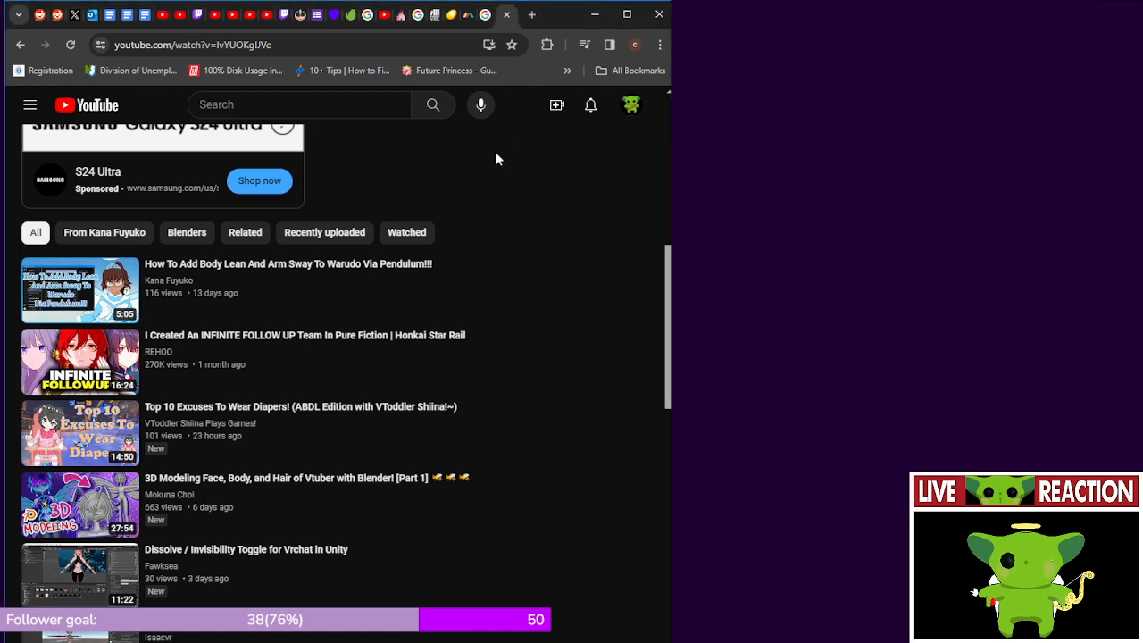
scroll(479, 199, "up", 3)
scroll(478, 206, "up", 3)
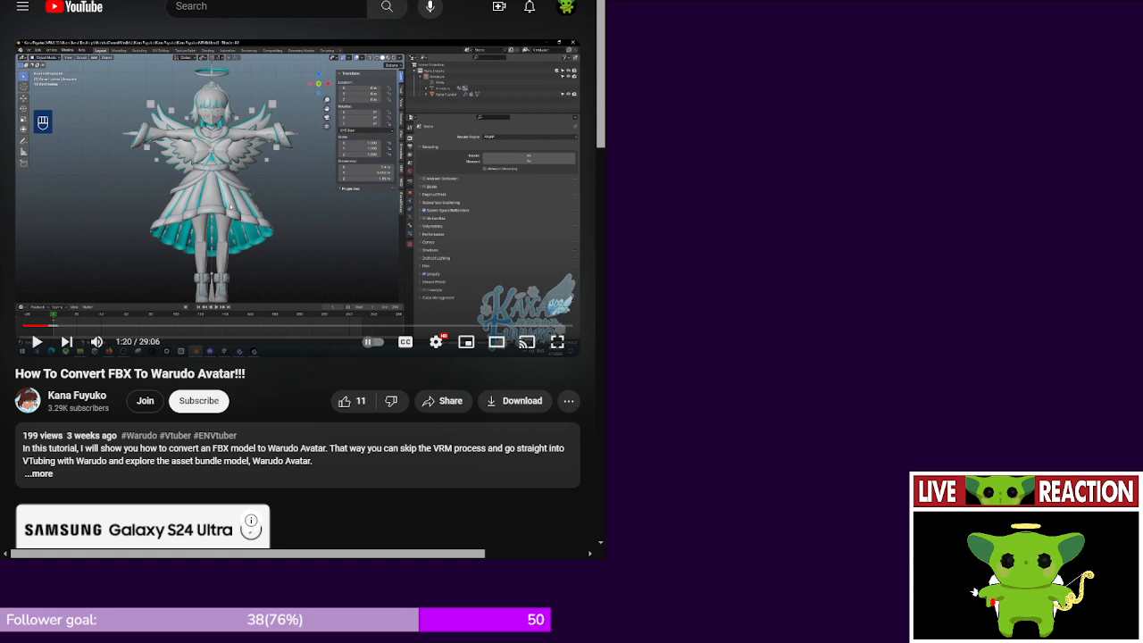
- Expand the video description and open the Warudo SDK Installation+Overview tutorial linked in its resources
left_click(160, 474)
scroll(250, 477, "down", 3)
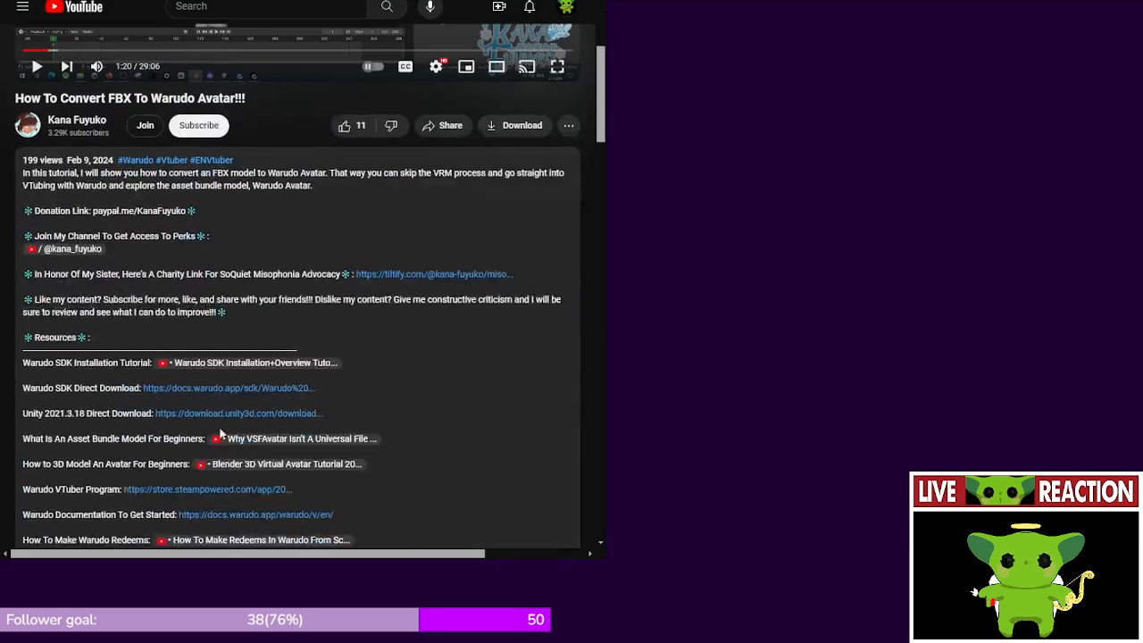
scroll(140, 357, "up", 1)
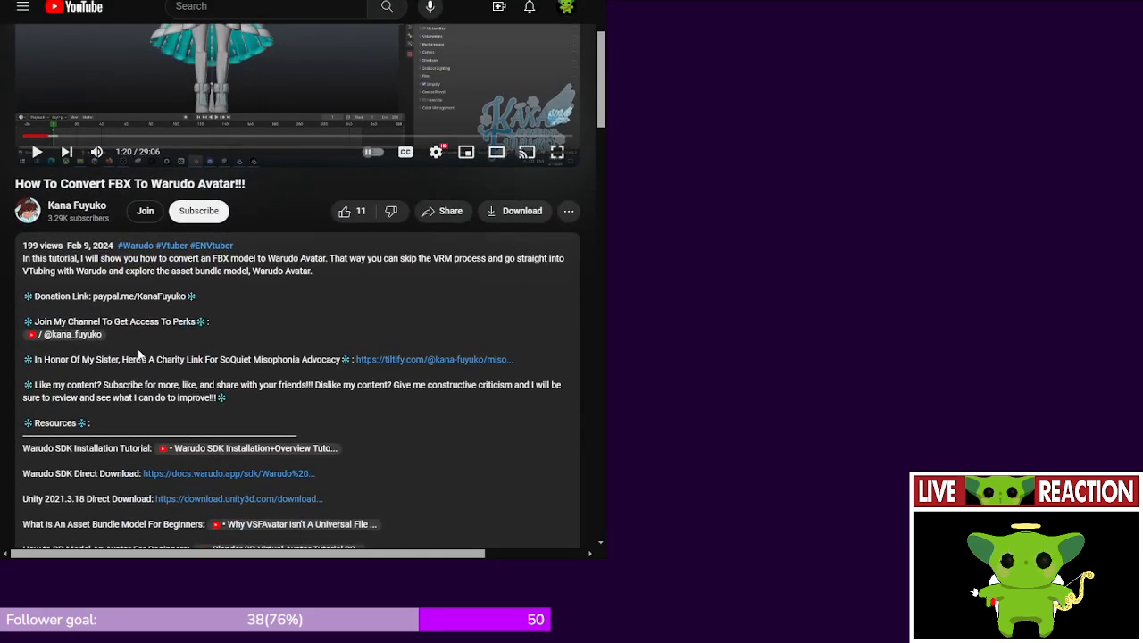
scroll(109, 467, "down", 1)
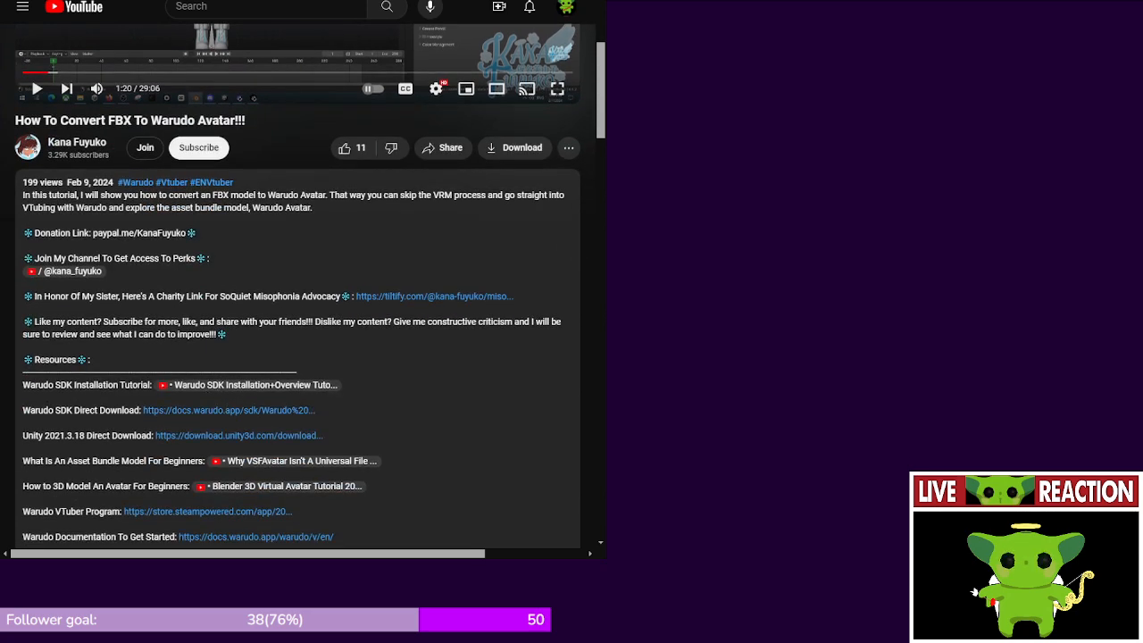
left_click(241, 386)
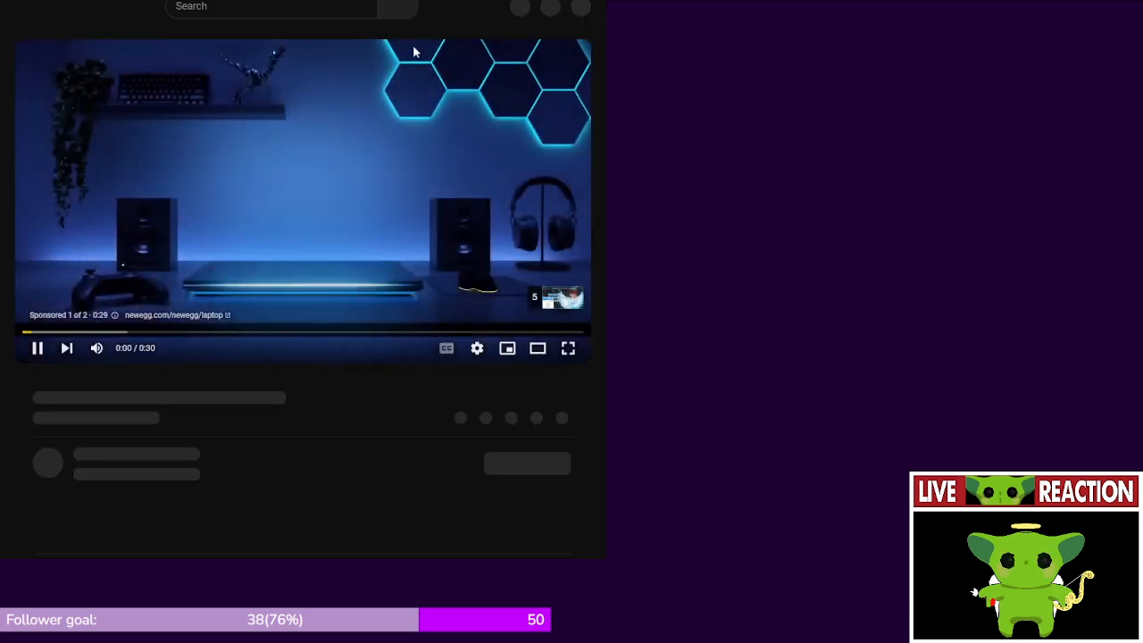
- Mute and skip the advertisement, restore the sound, and play the Warudo SDK installation tutorial
left_click(97, 347)
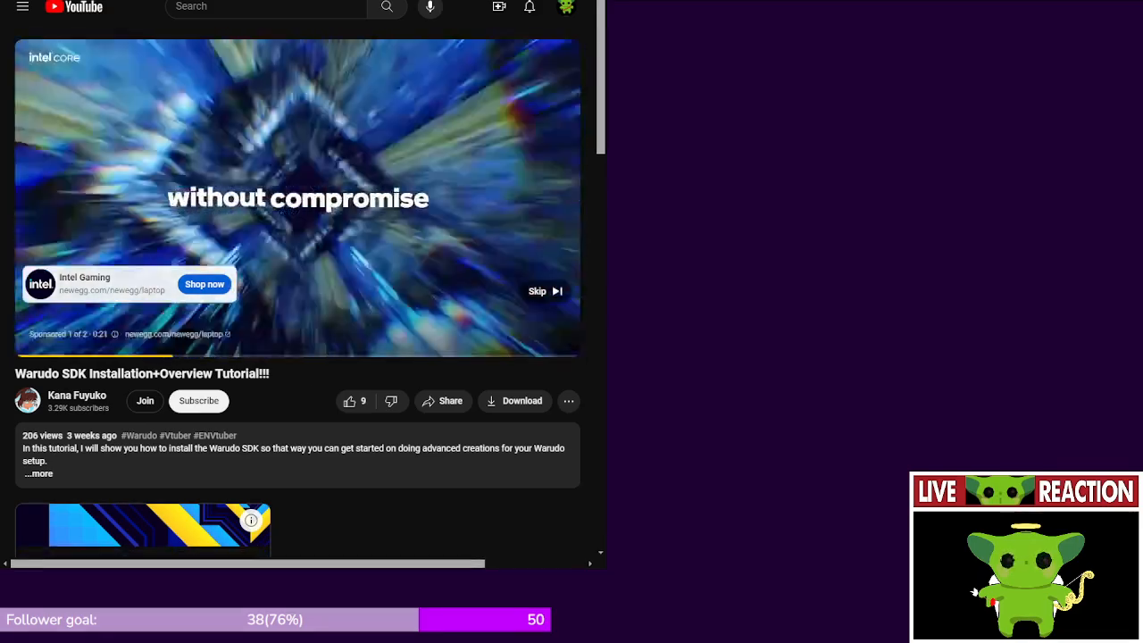
left_click(540, 291)
left_click(134, 262)
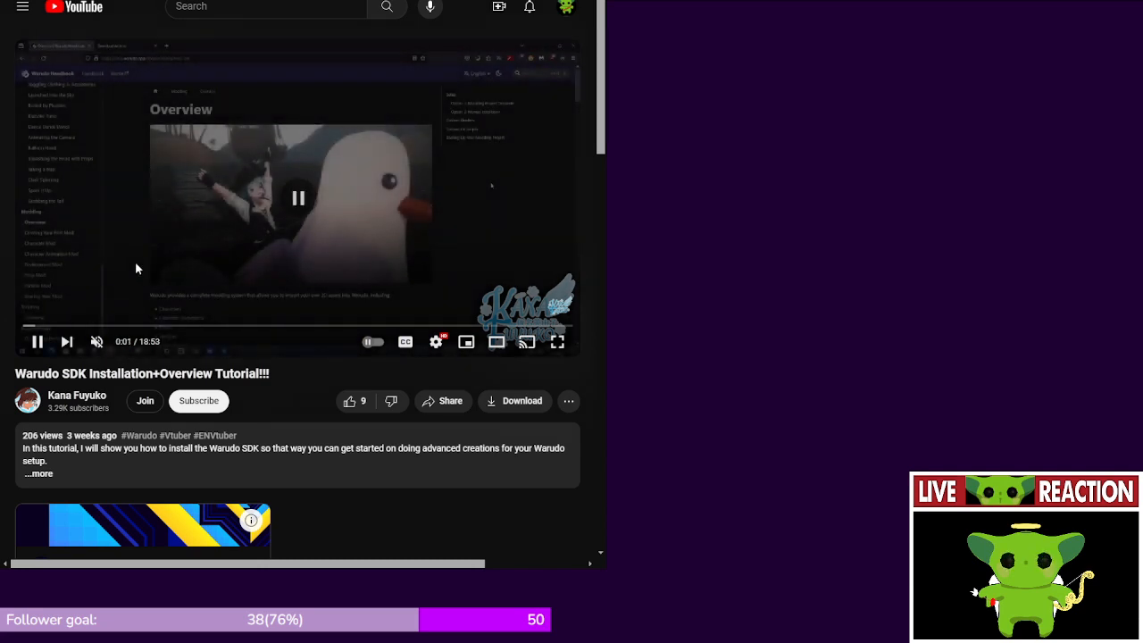
left_click(98, 341)
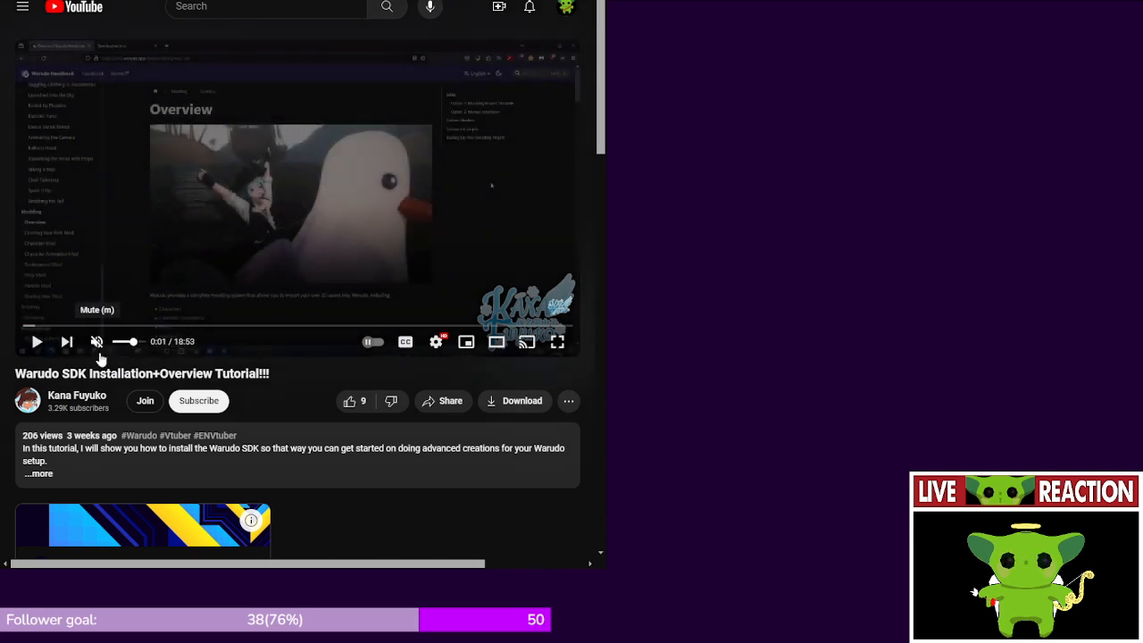
left_click(133, 256)
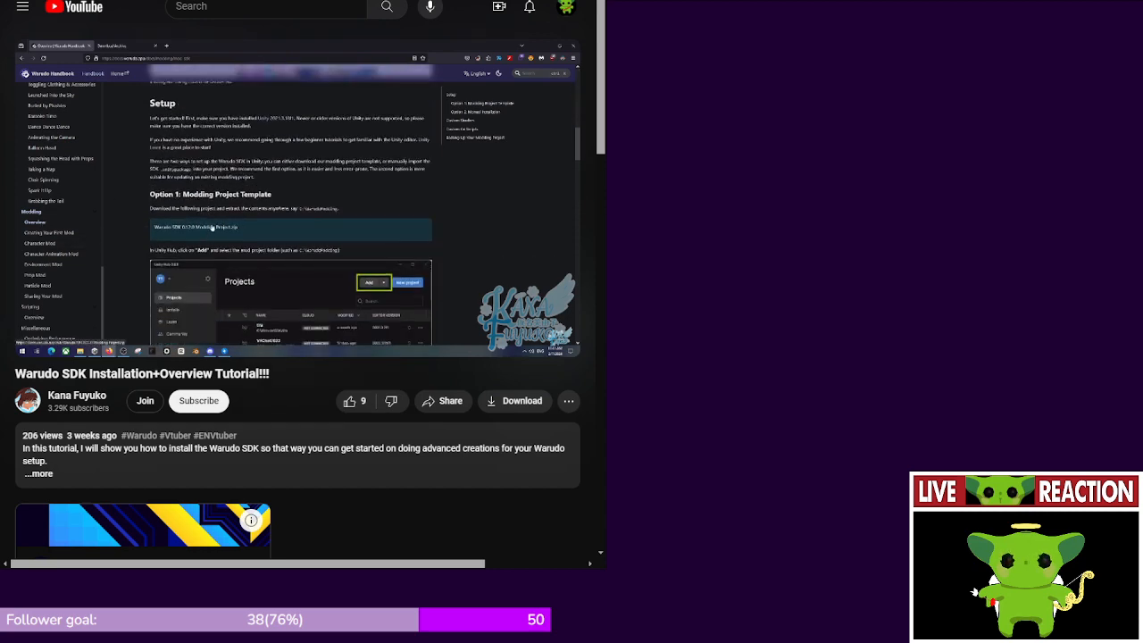
- Watch the tutorial's Setup section on the Modding Project Template, pausing at intervals and viewing it in full screen
left_click(82, 154)
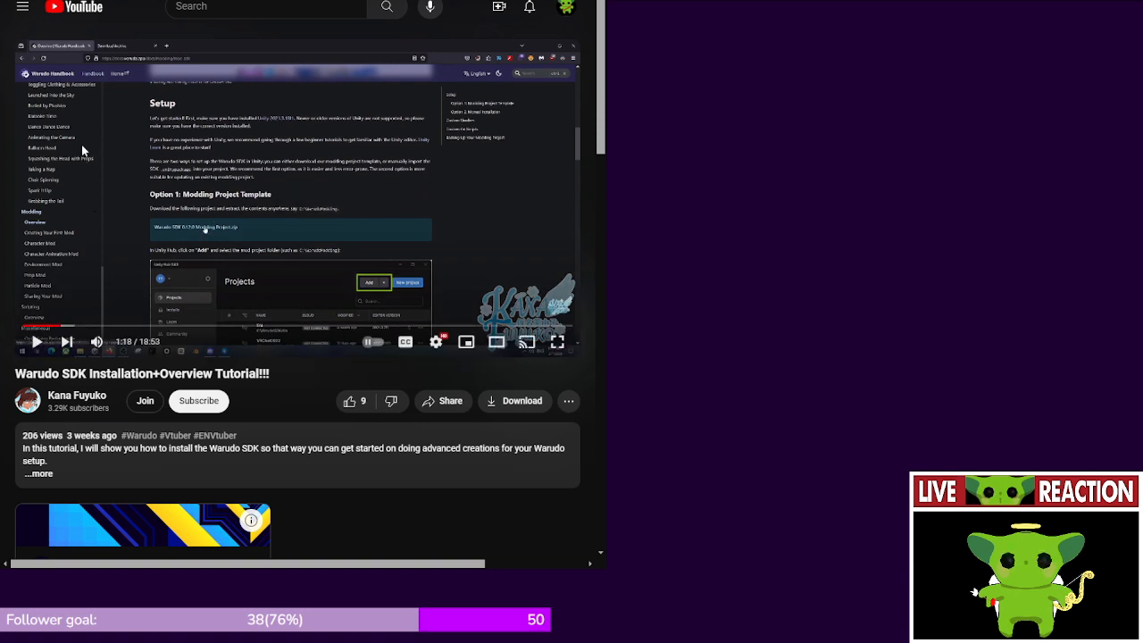
left_click(82, 144)
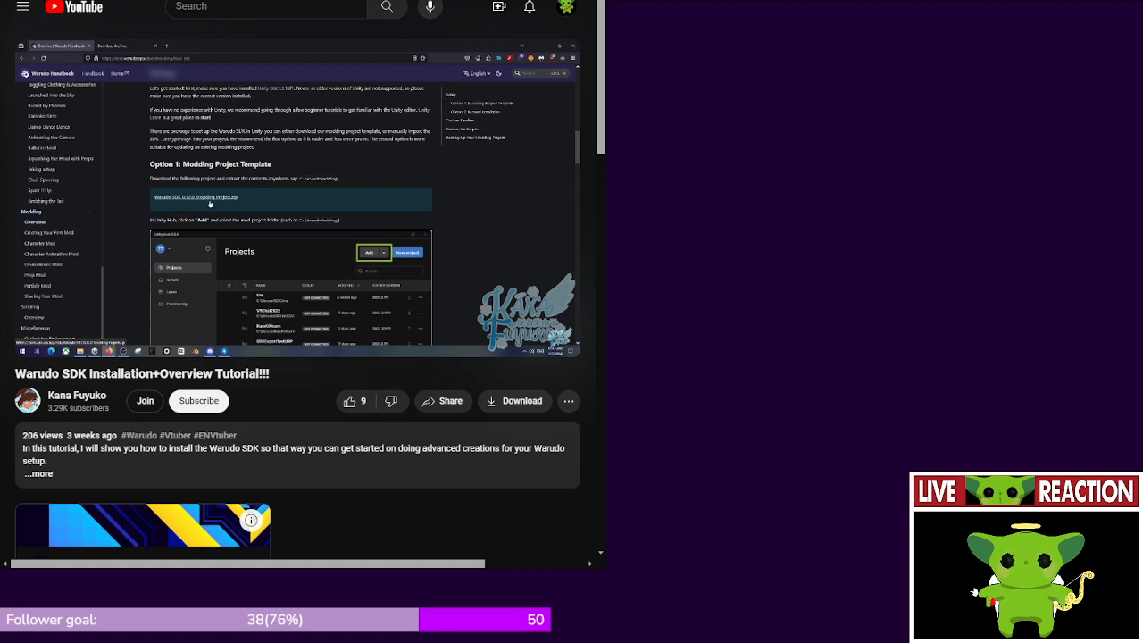
left_click(363, 277)
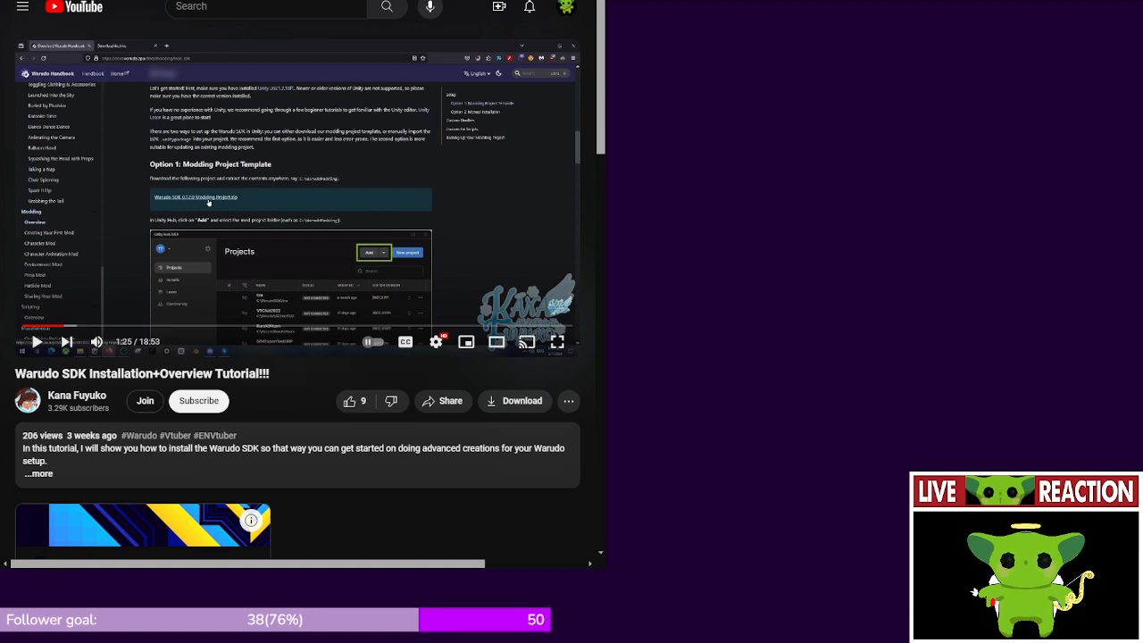
left_click(322, 177)
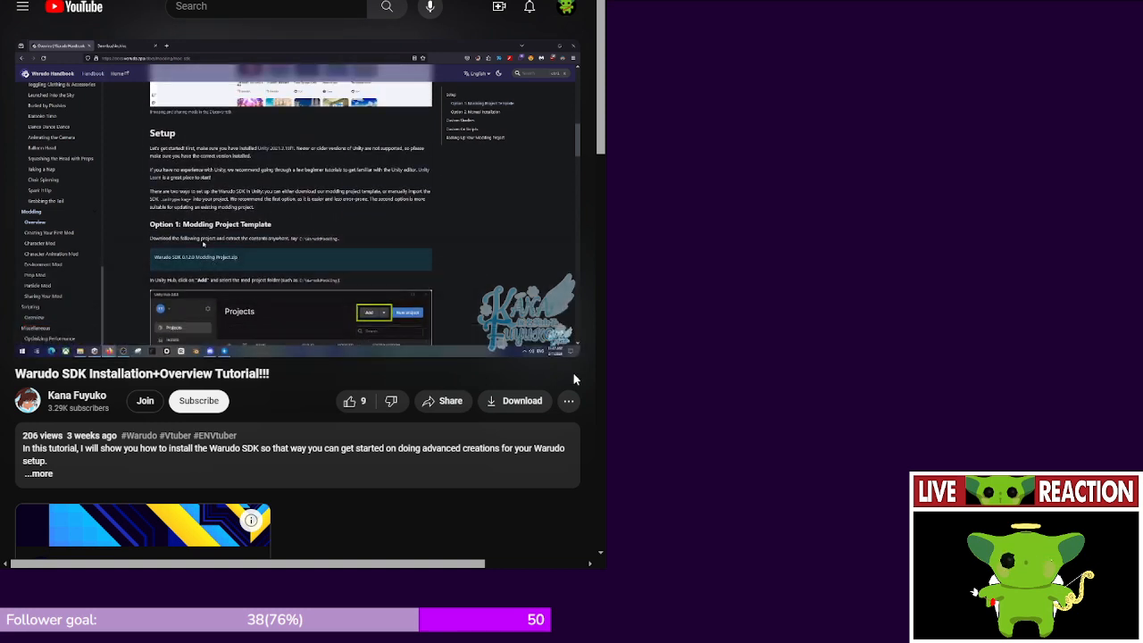
left_click(568, 340)
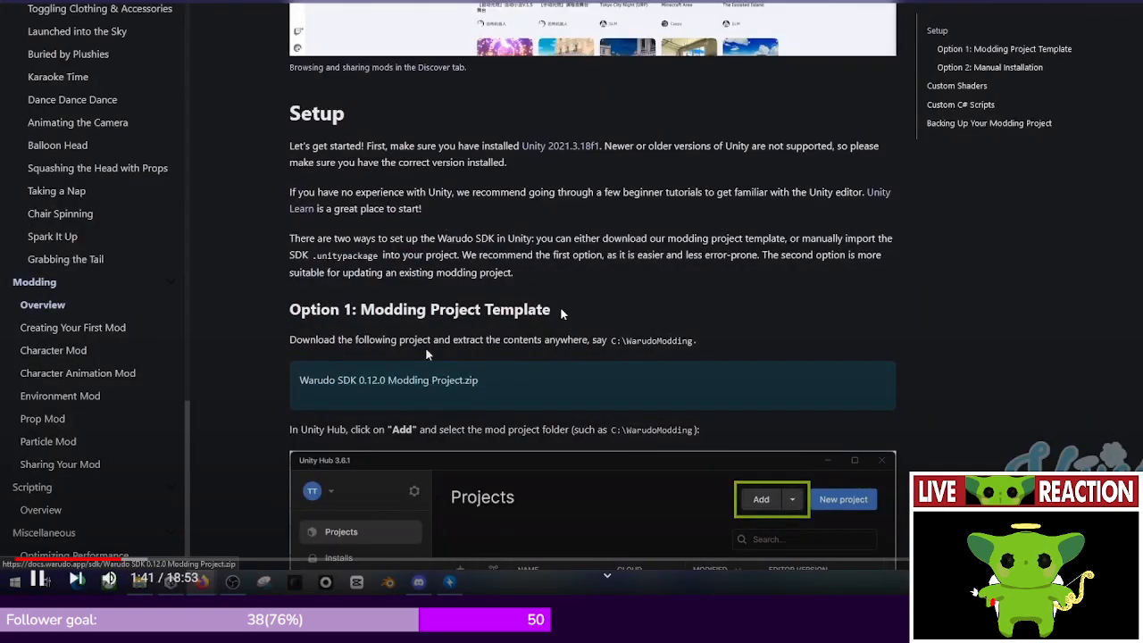
left_click(619, 132)
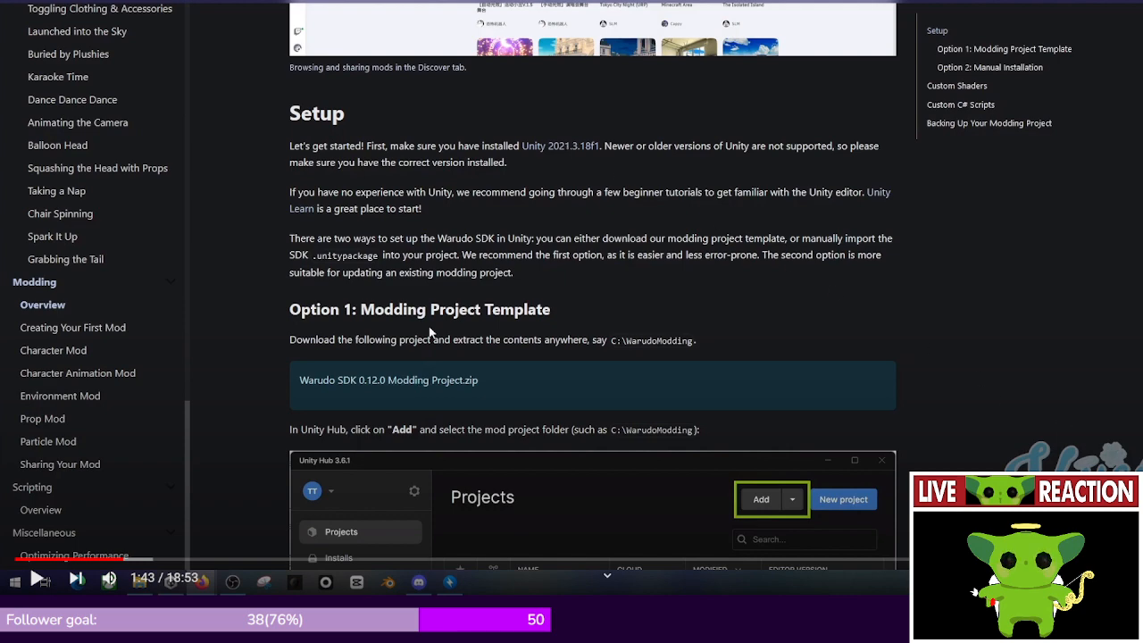
key("Escape")
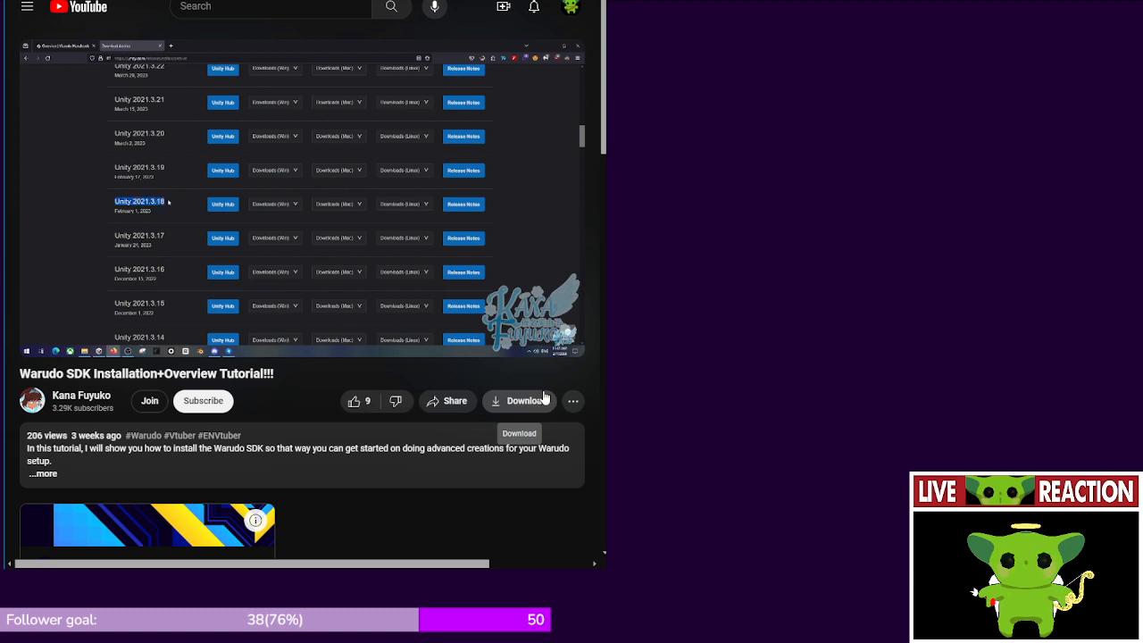
- Like the Warudo SDK tutorial and watch its section on the Unity 2021.3.18 download in full screen
left_click(353, 401)
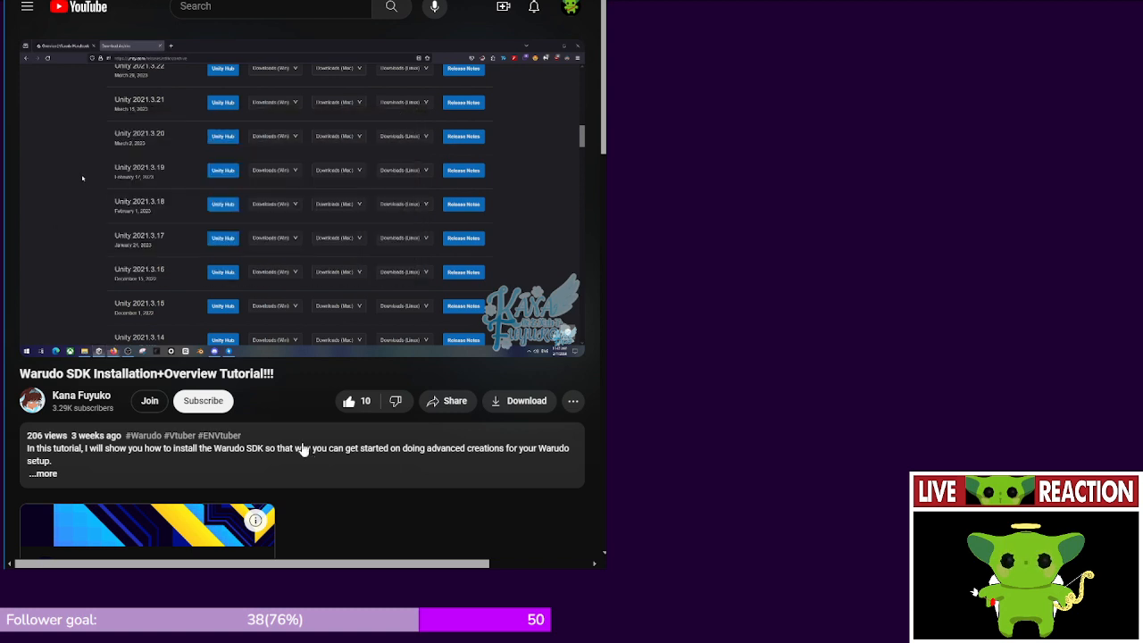
mouse_move(521, 311)
left_click(562, 342)
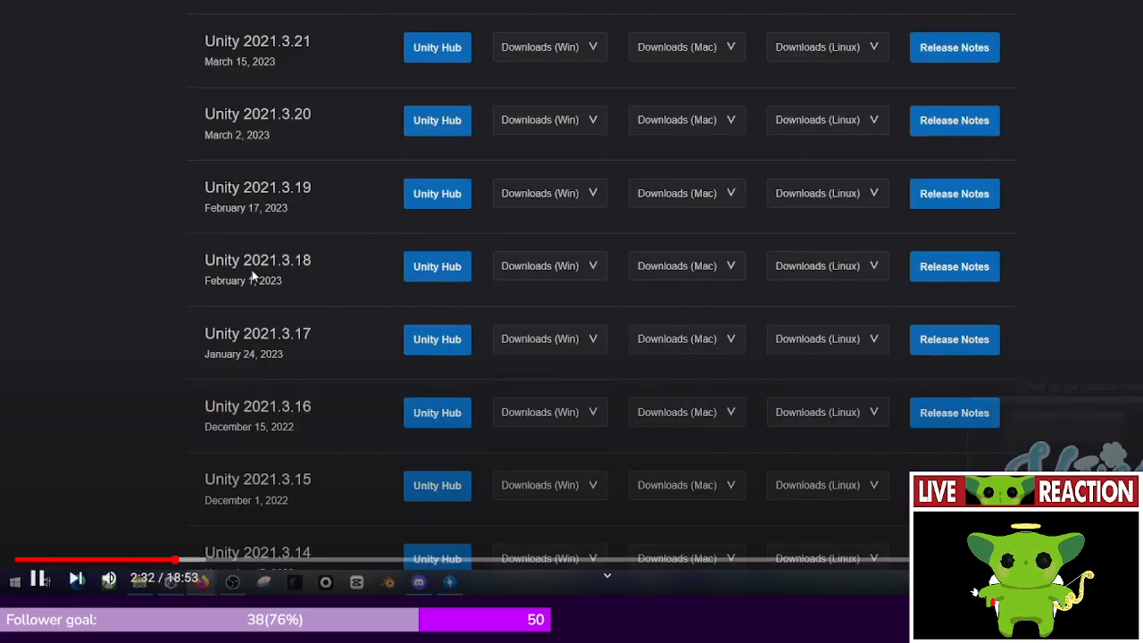
key("Escape")
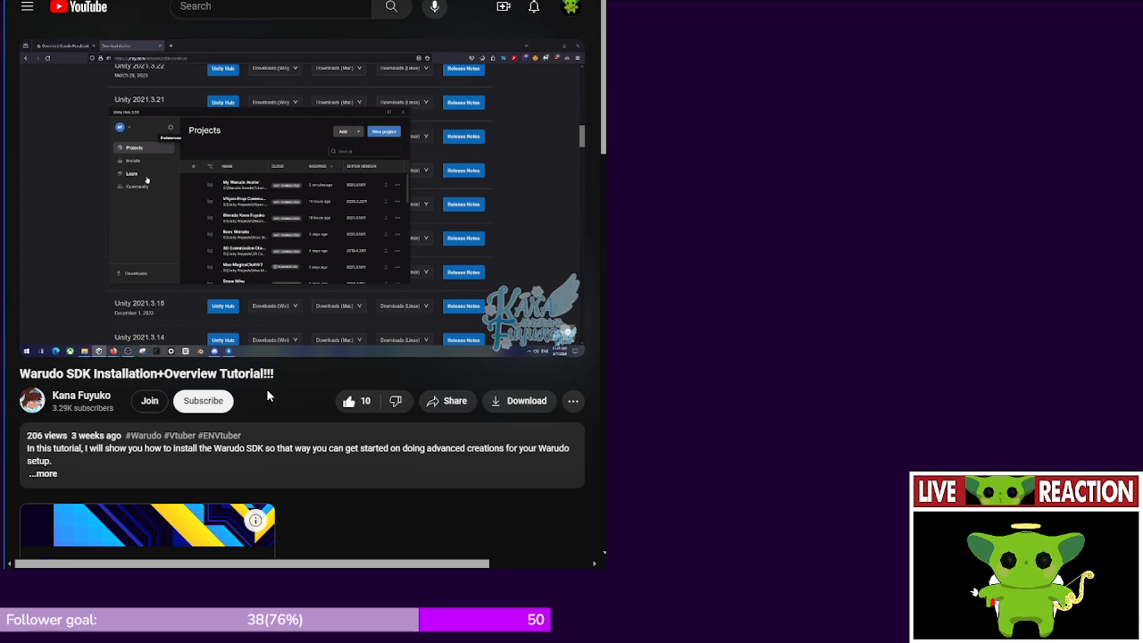
- Watch the tutorial's Unity Hub installs and Modding Project archive section, pausing and resuming at 3:19, and switch the video to full screen
left_click(271, 228)
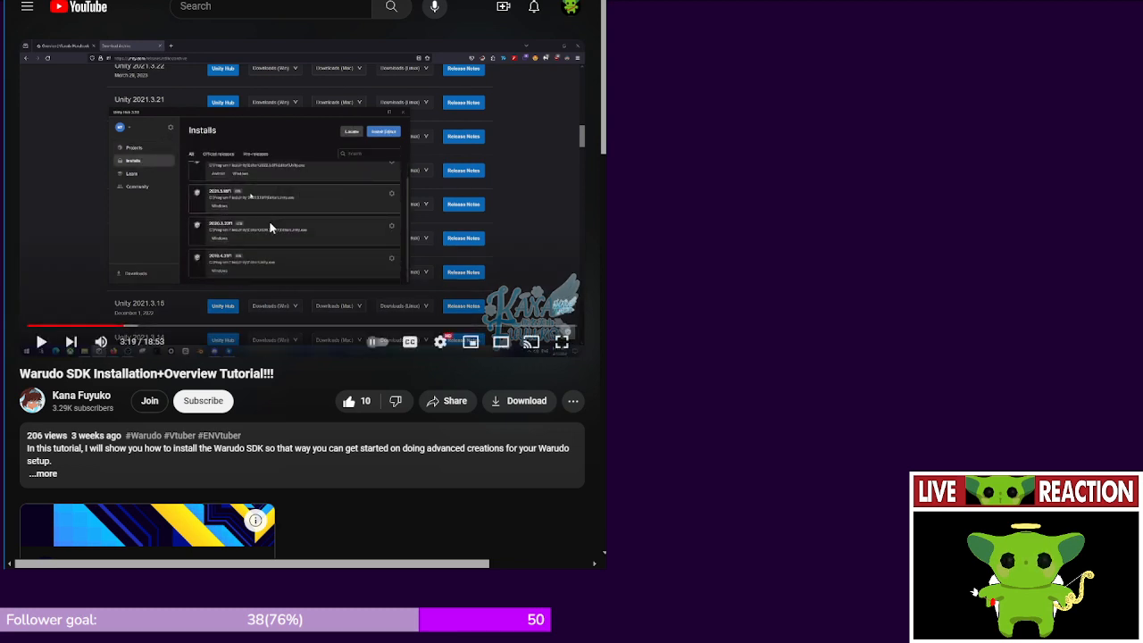
left_click(270, 228)
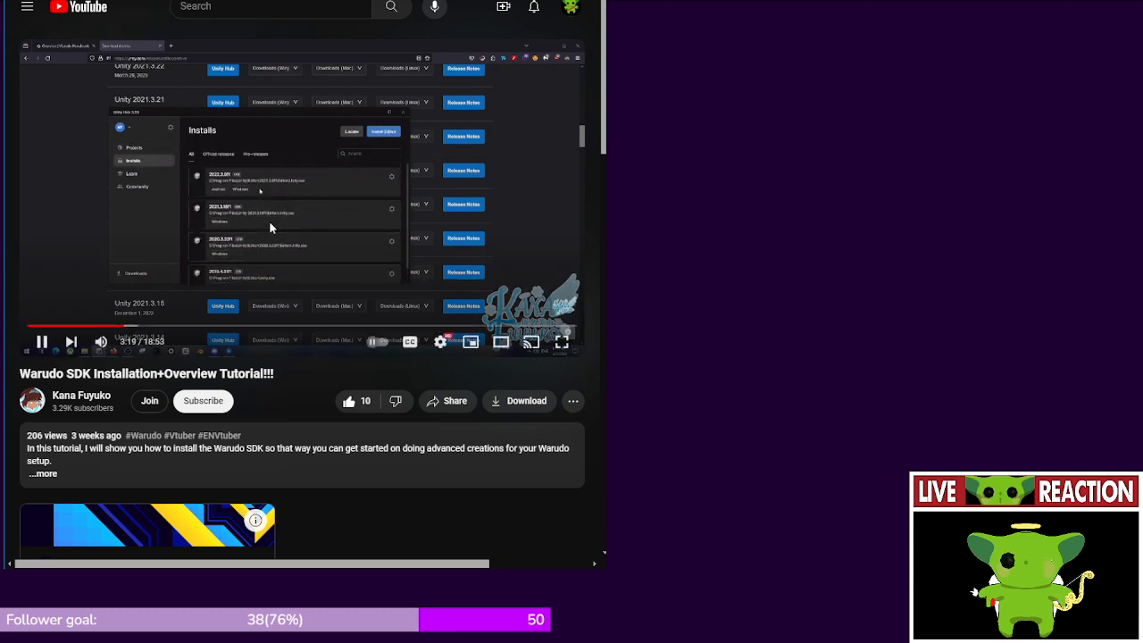
left_click(270, 226)
left_click(204, 182)
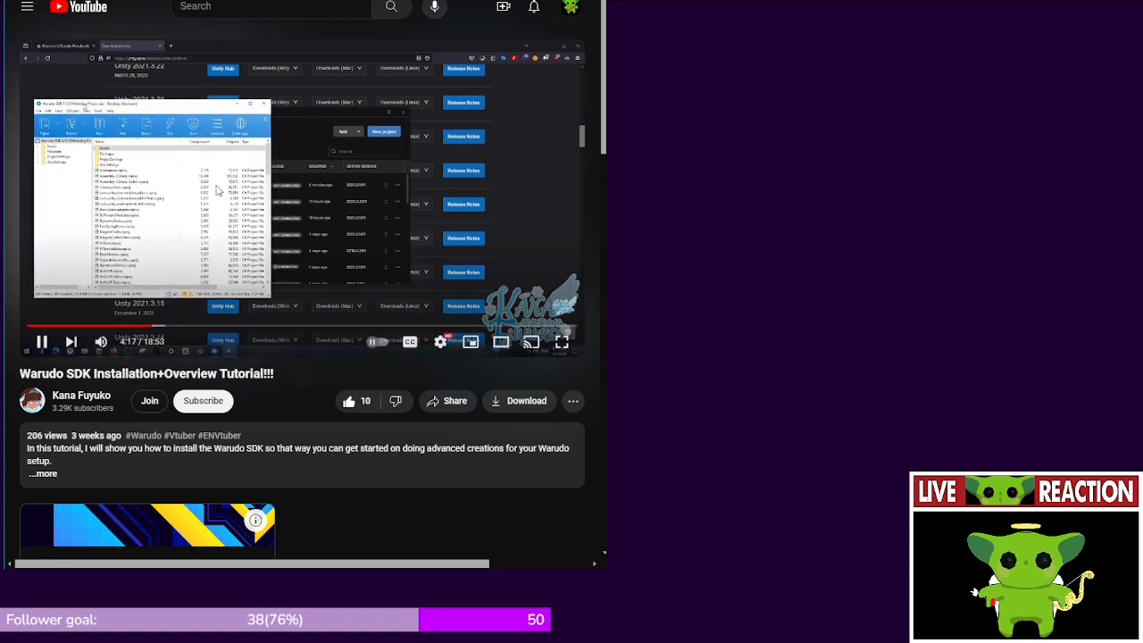
left_click(561, 342)
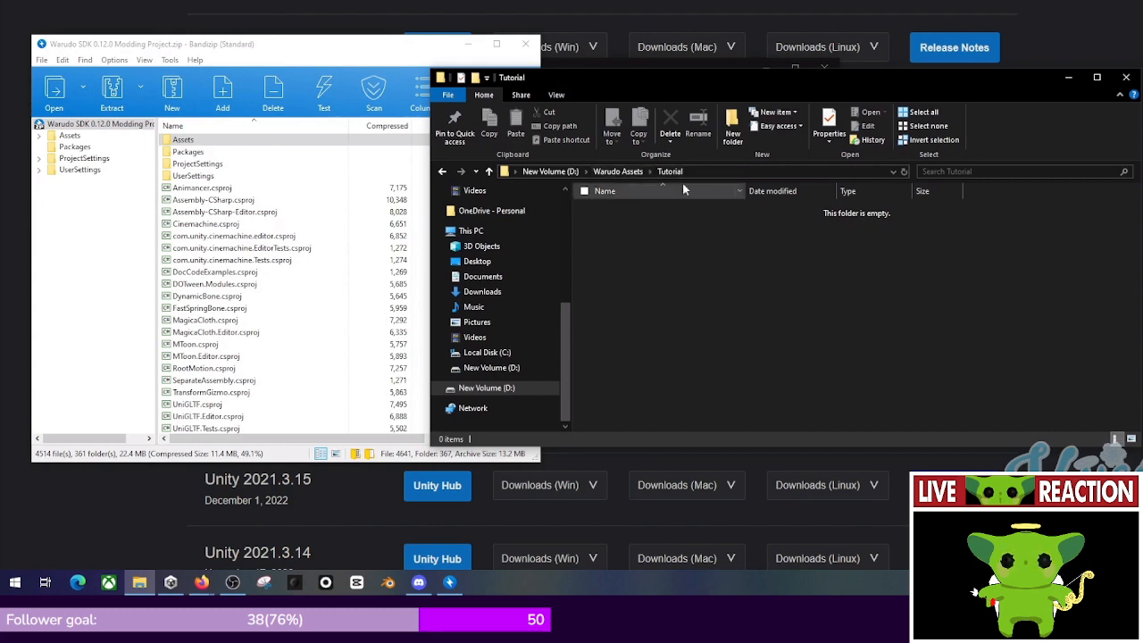
- Watch how the tutorial creates a My Warudo Avatar folder and extracts the contents of Warudo SDK 0.12.0 Modding Project.zip into it
right_click(627, 263)
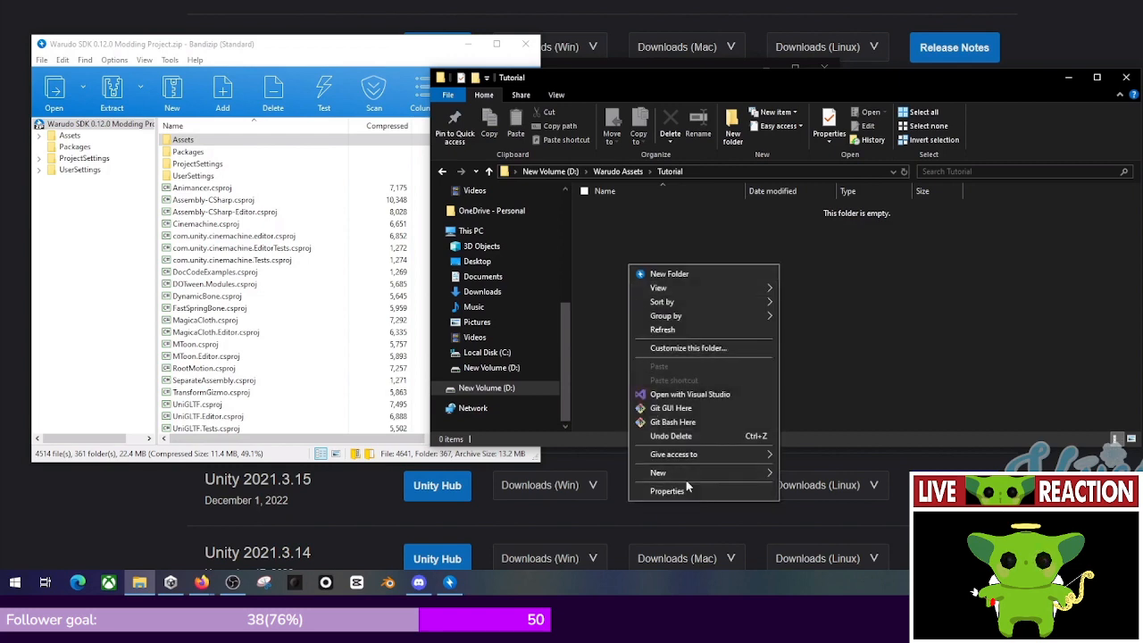
left_click(797, 473)
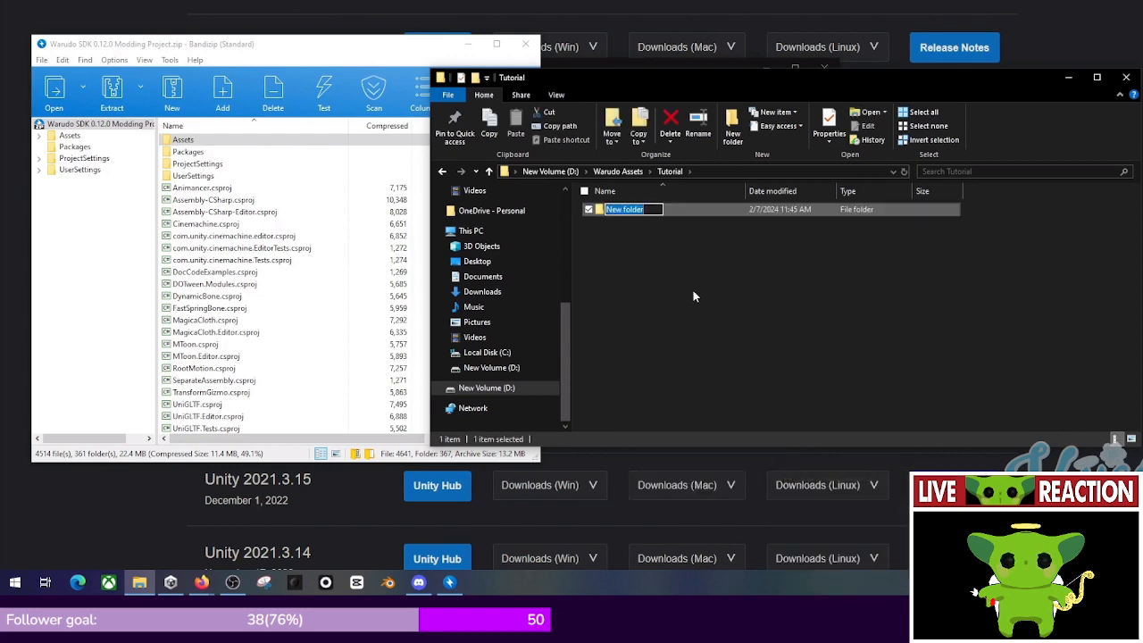
type("My Wa")
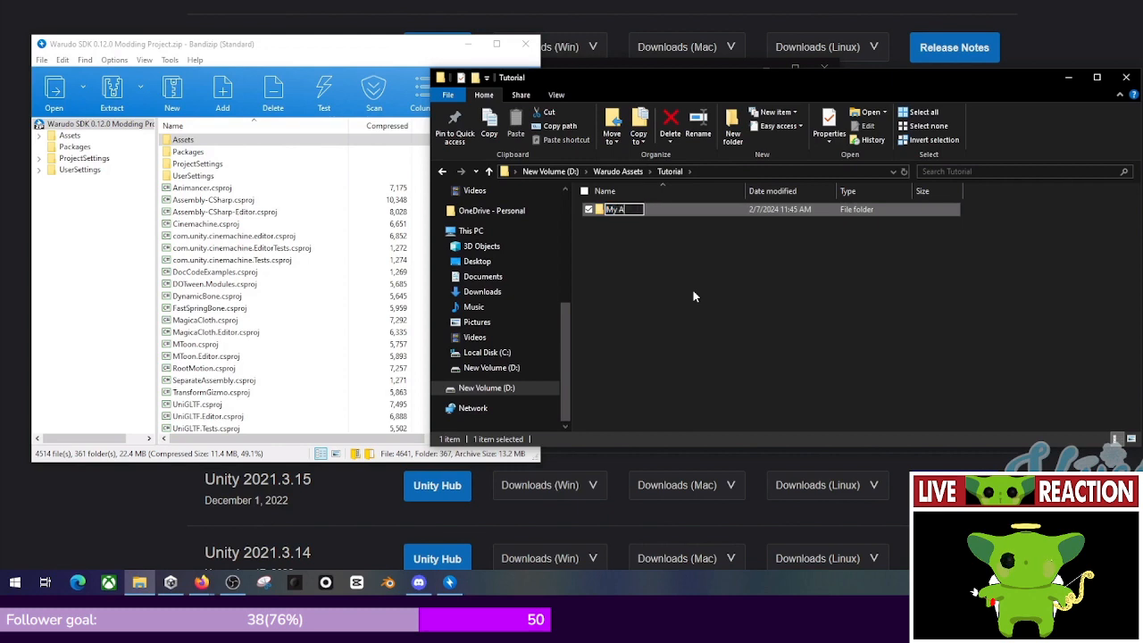
type("rudo Avatar")
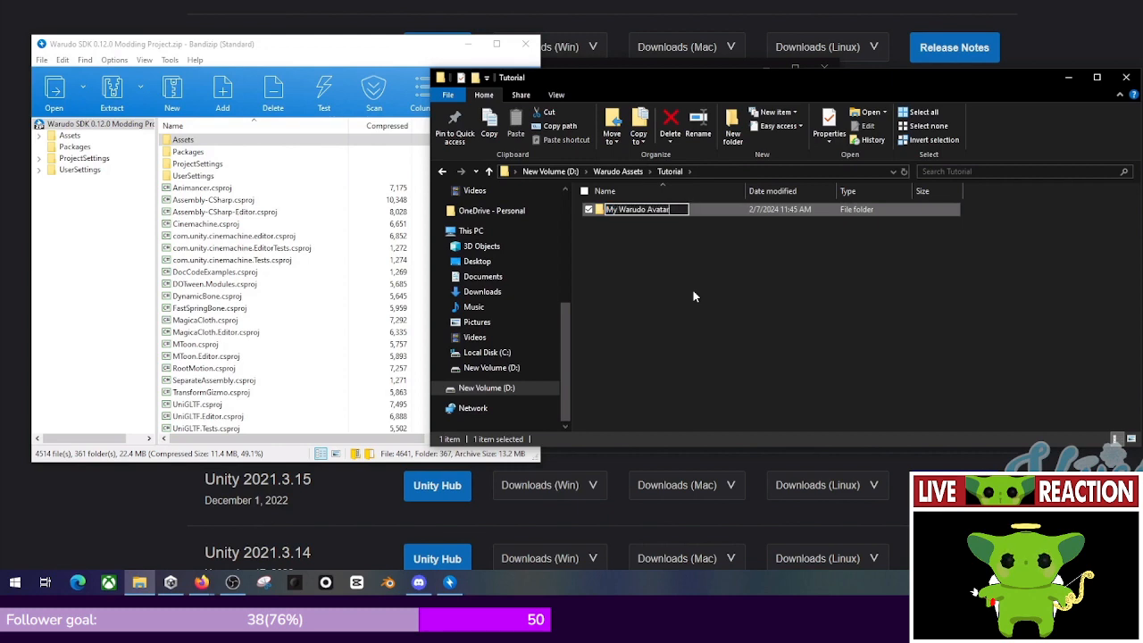
key("Return")
double_click(680, 210)
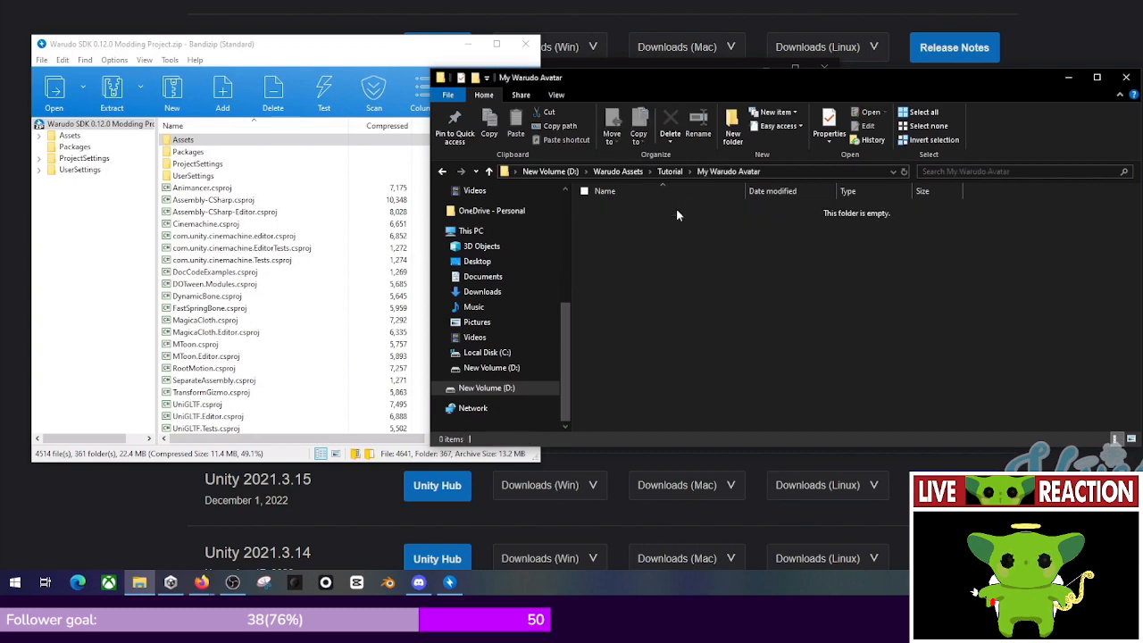
left_click(188, 152)
key("ctrl+a")
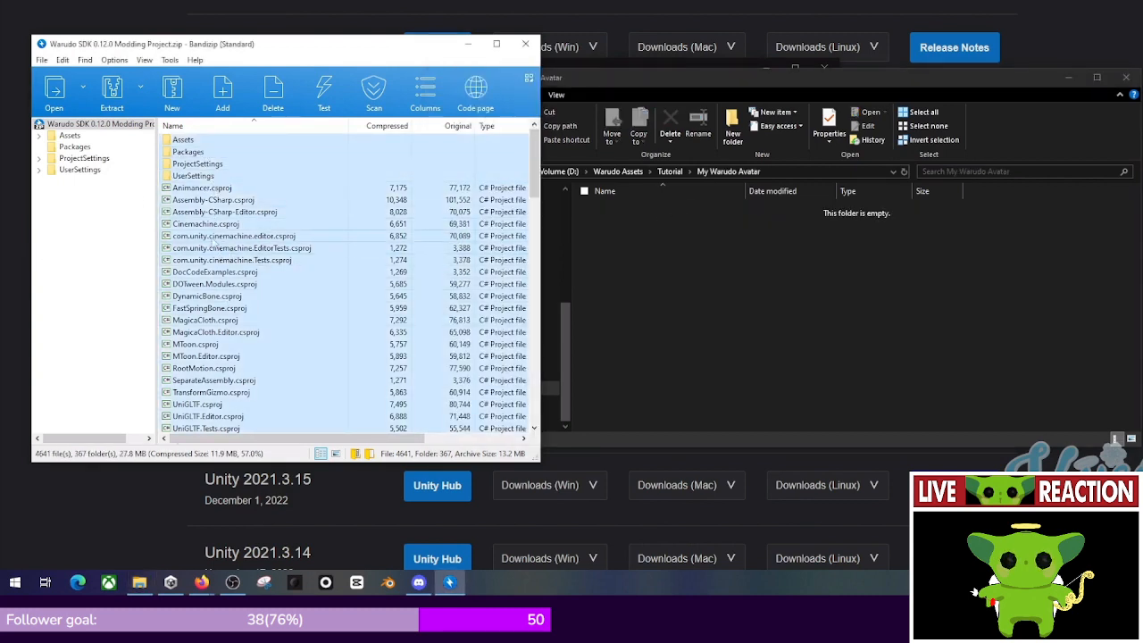
left_click_drag(212, 236, 715, 282)
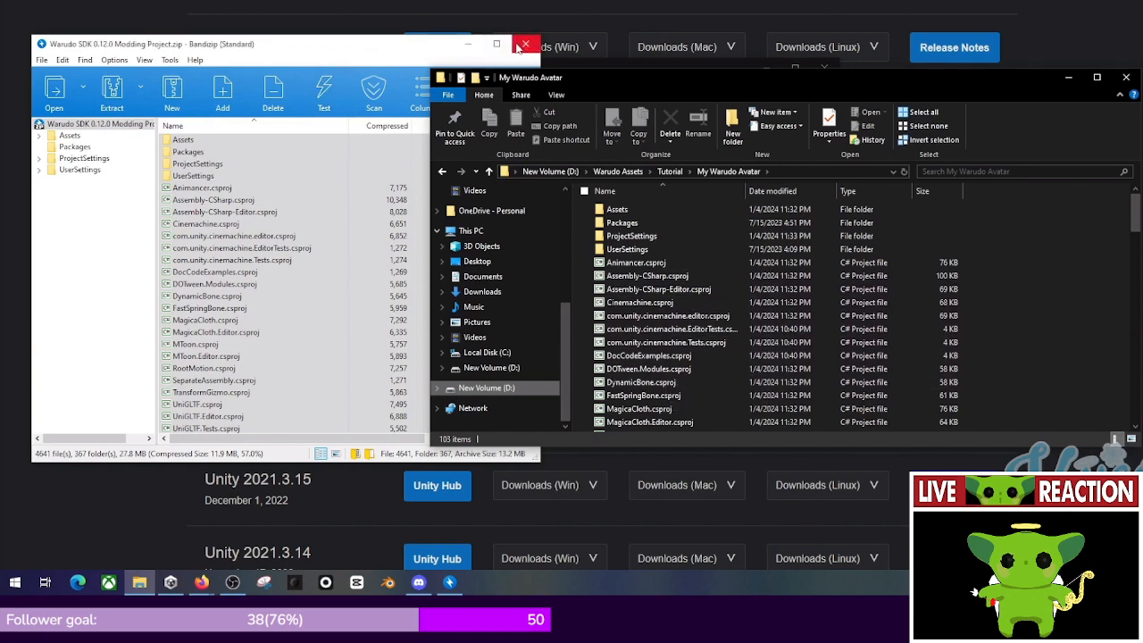
left_click(524, 43)
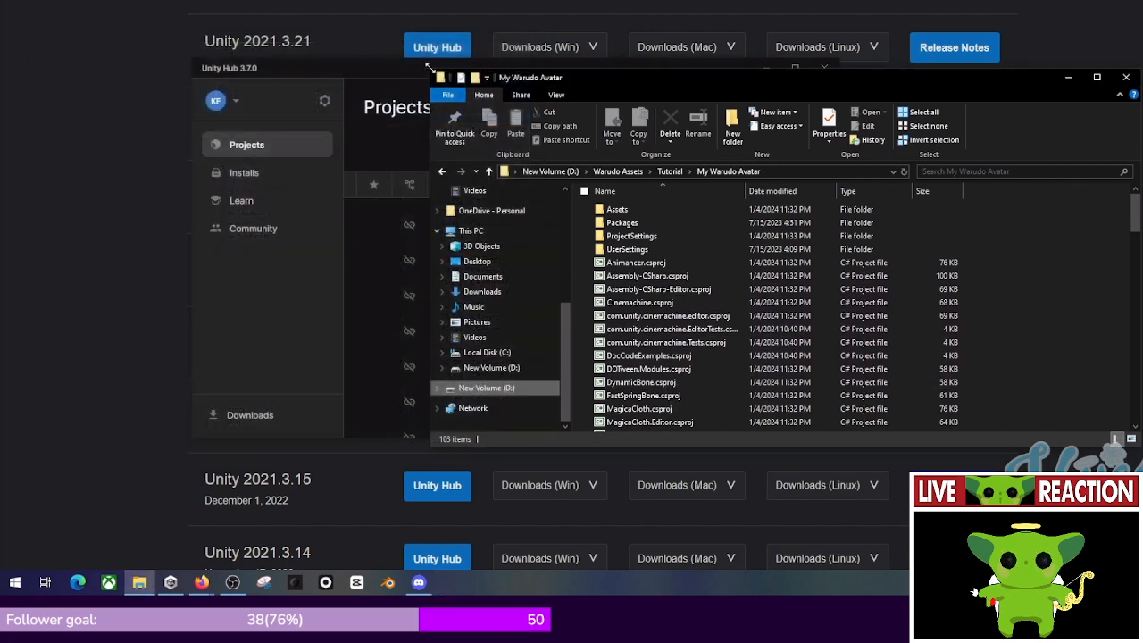
- Watch how the project folder is added to Unity Hub, skip ahead to 7:21, pause the tutorial and leave full screen
left_click_drag(353, 65, 206, 63)
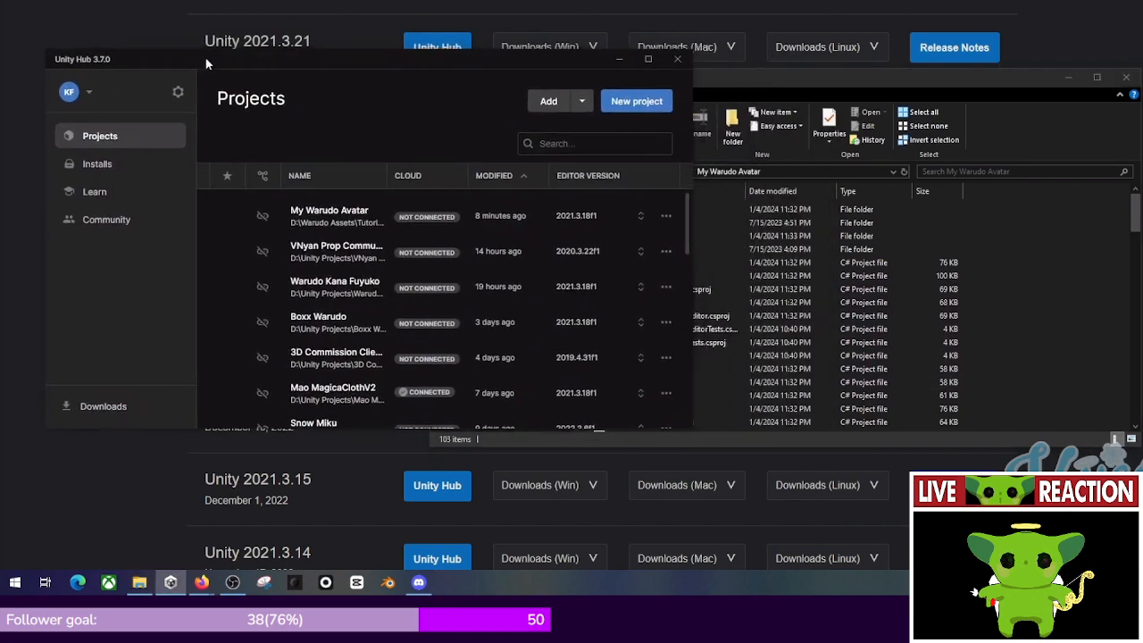
left_click(548, 104)
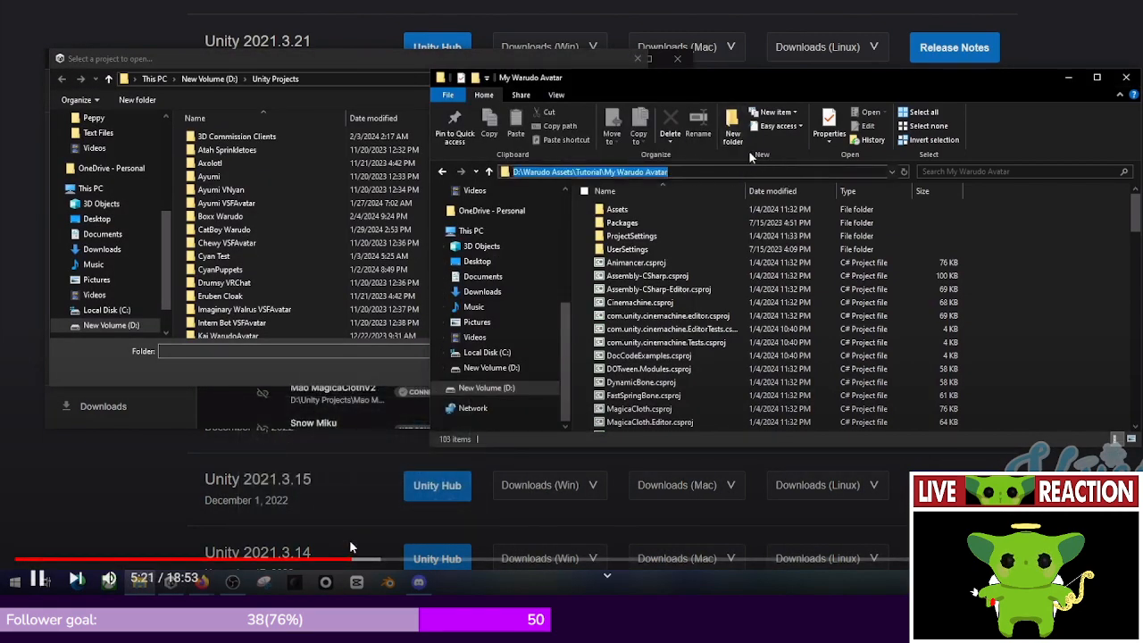
left_click(373, 560)
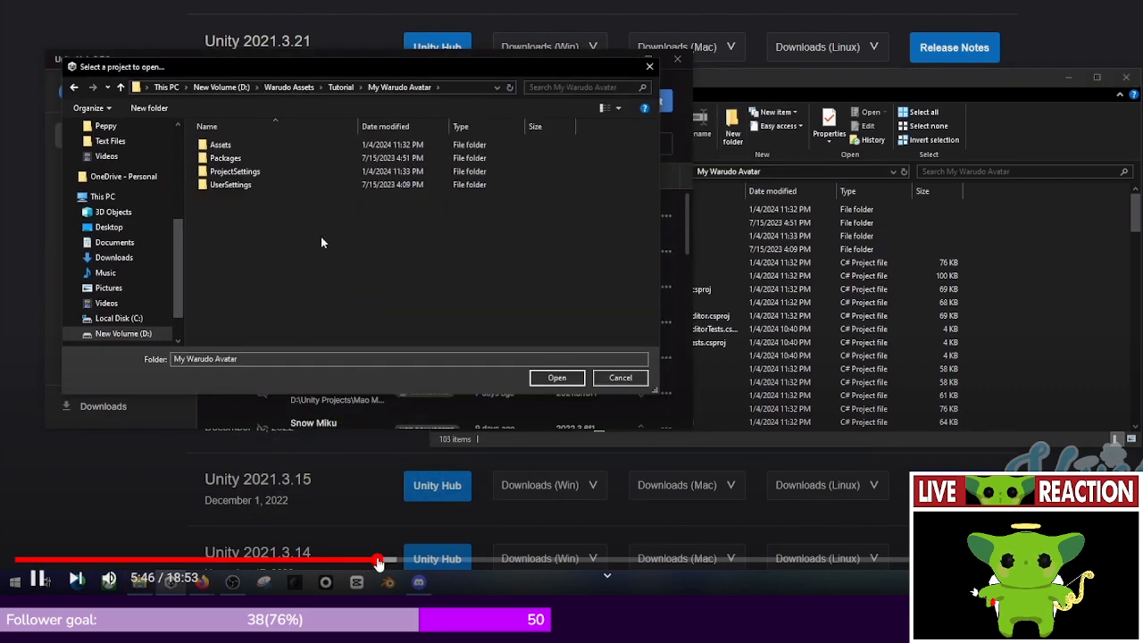
left_click(446, 559)
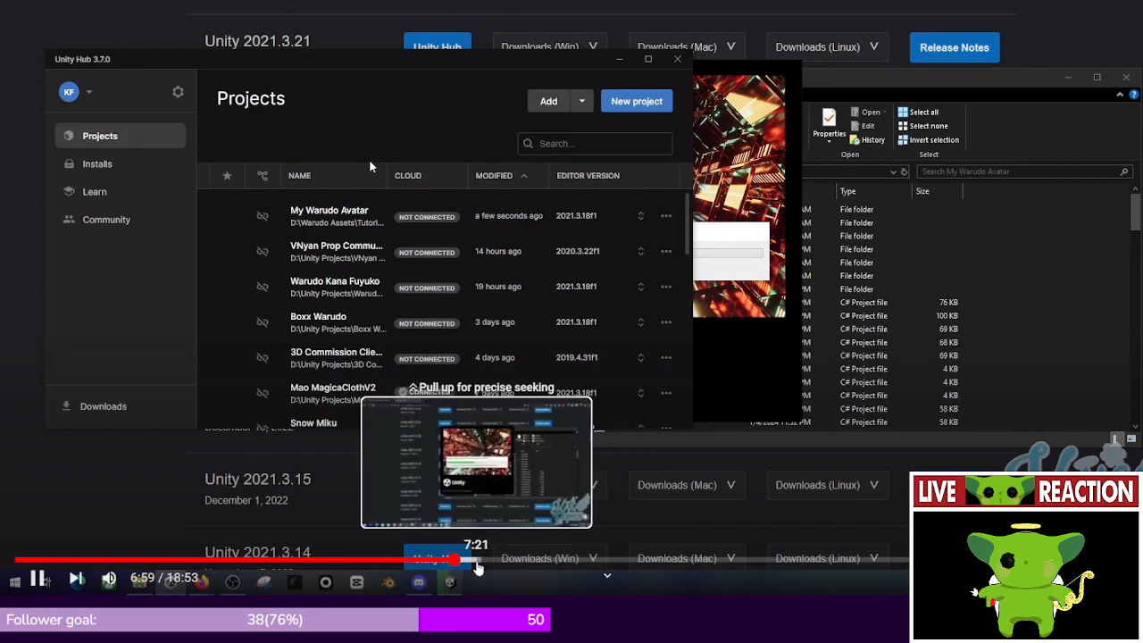
left_click(474, 559)
left_click(559, 453)
key("Escape")
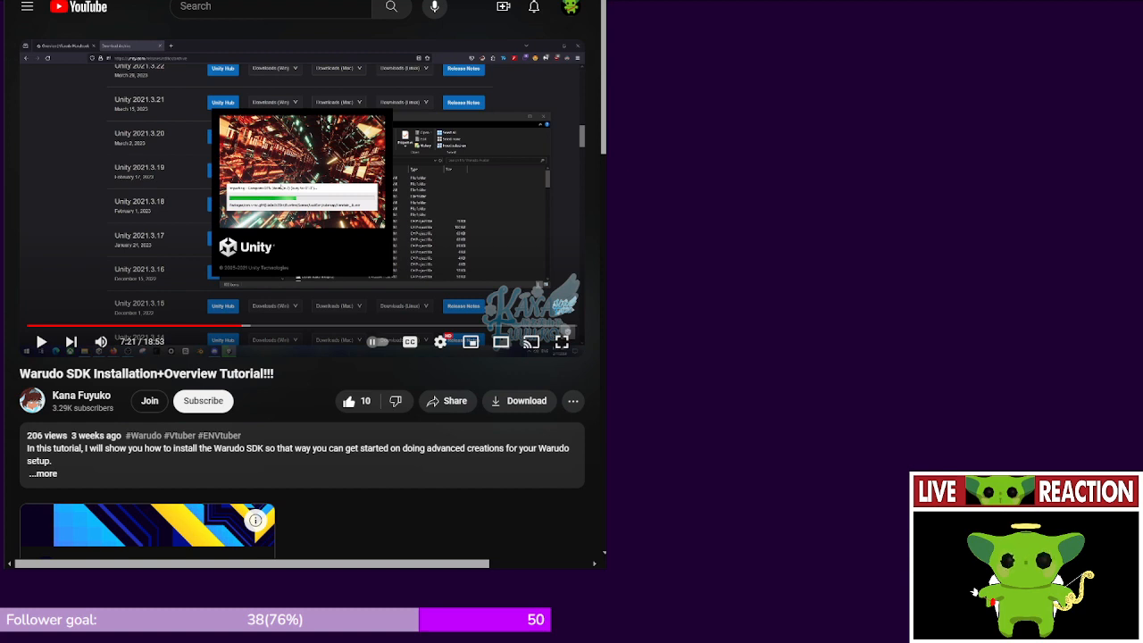
- Resume the tutorial and get past the advertisement and the YouTube survey
left_click(401, 89)
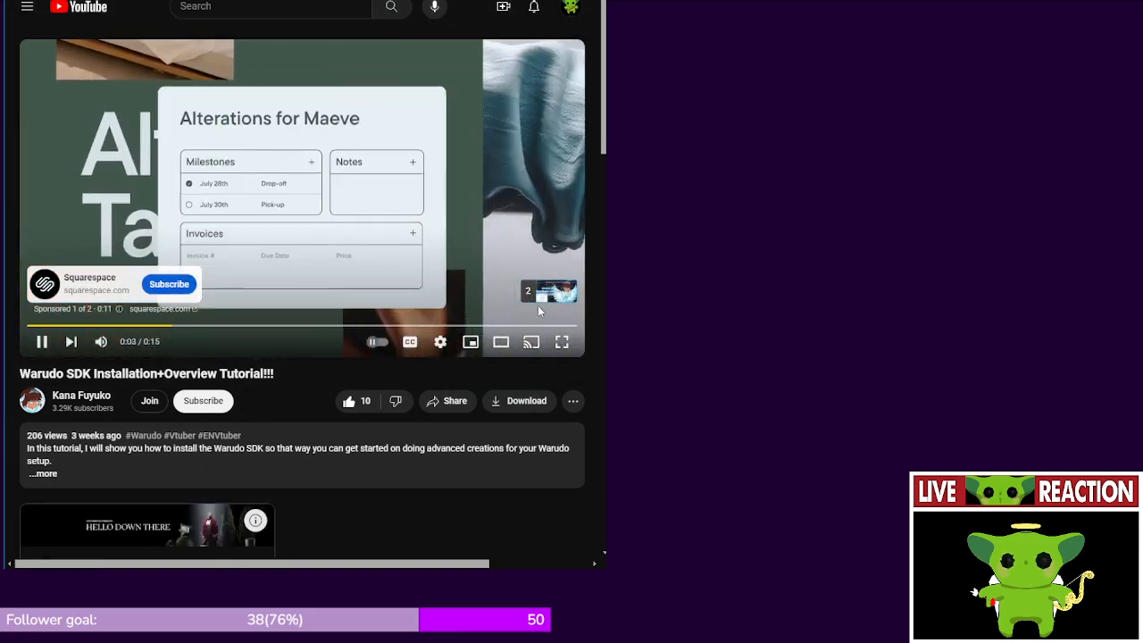
left_click(545, 295)
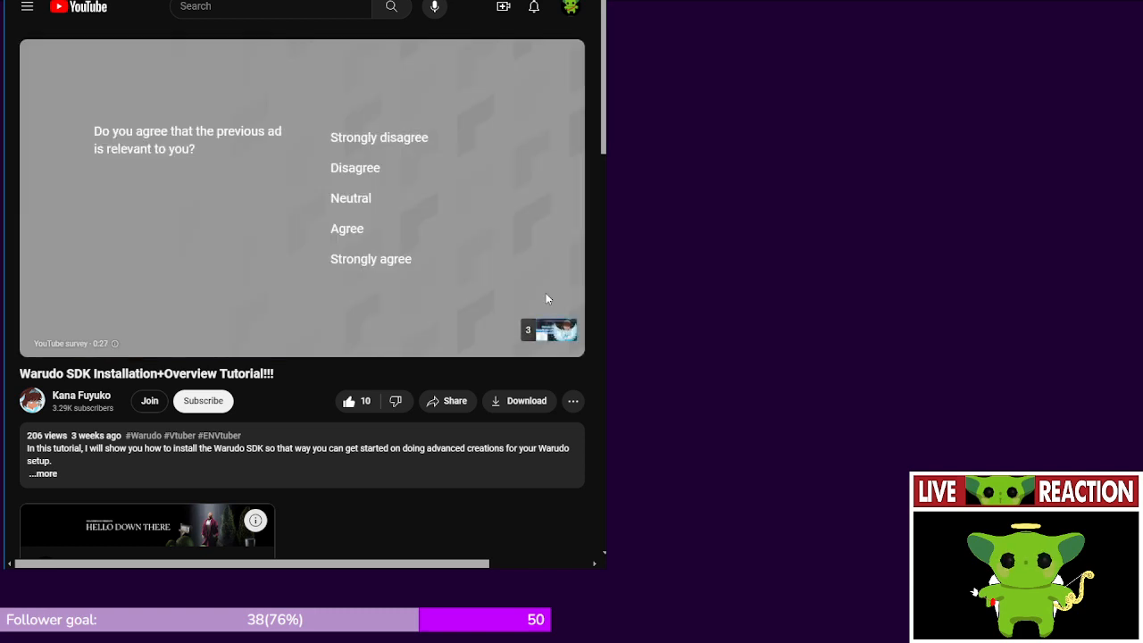
left_click(412, 200)
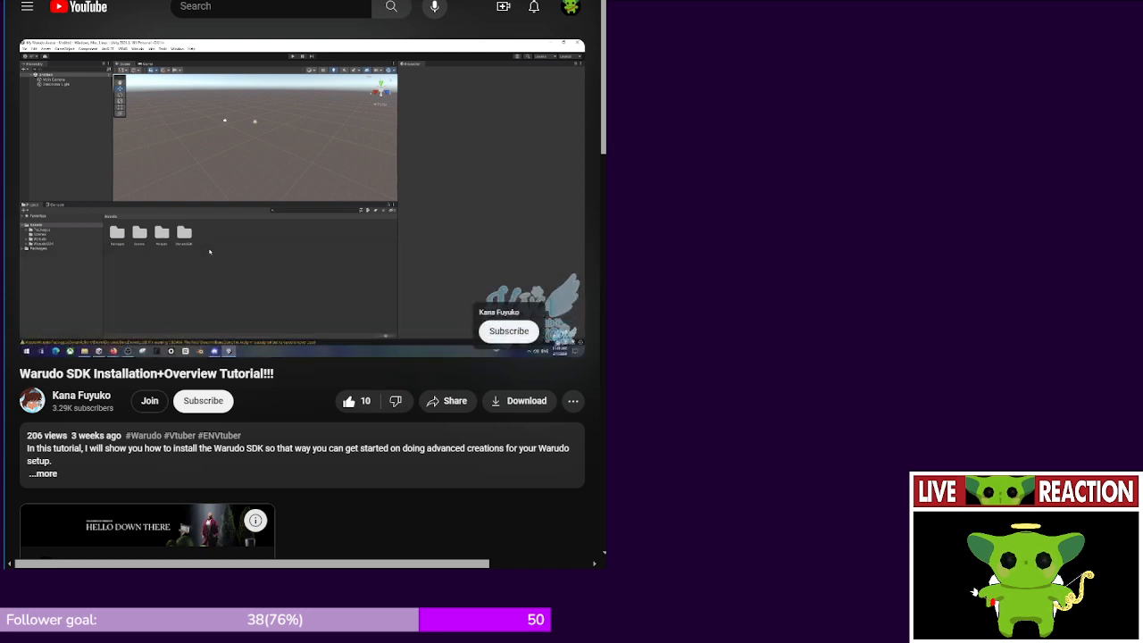
- Watch the tutorial's look at the opened Unity project in full screen, pausing at 7:47 and resuming playback in full screen
left_click(562, 340)
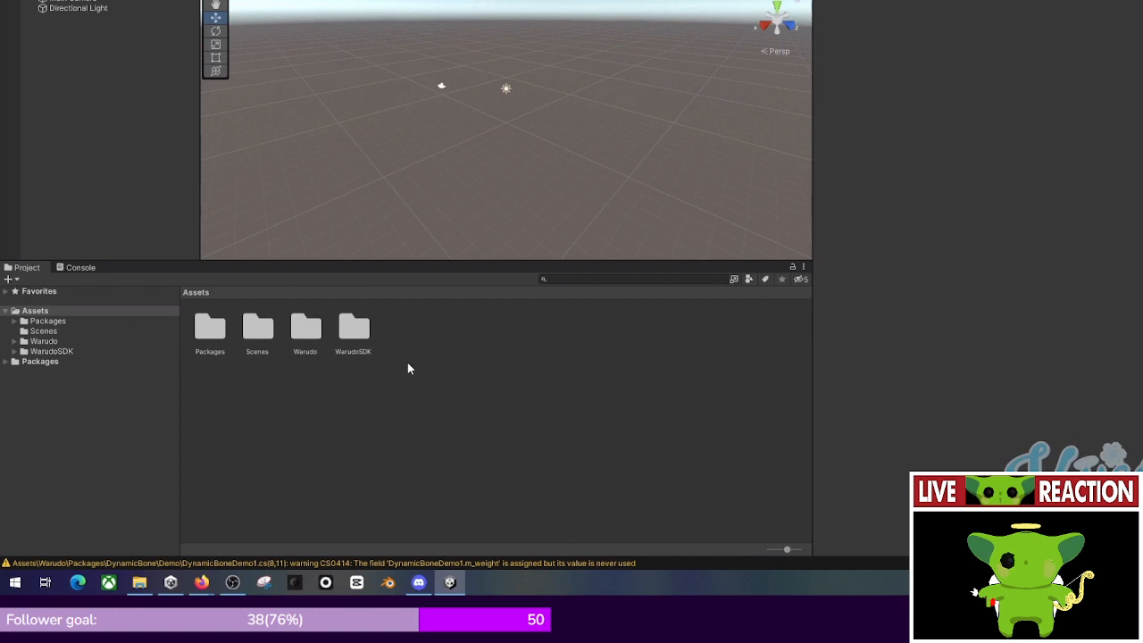
left_click(559, 315)
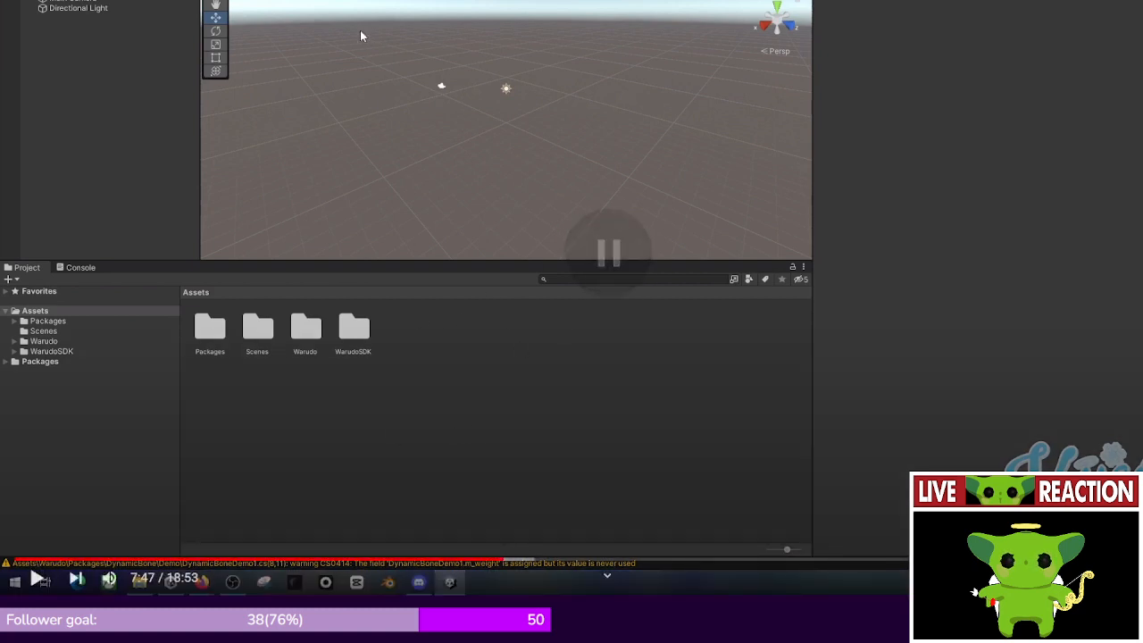
key("Escape")
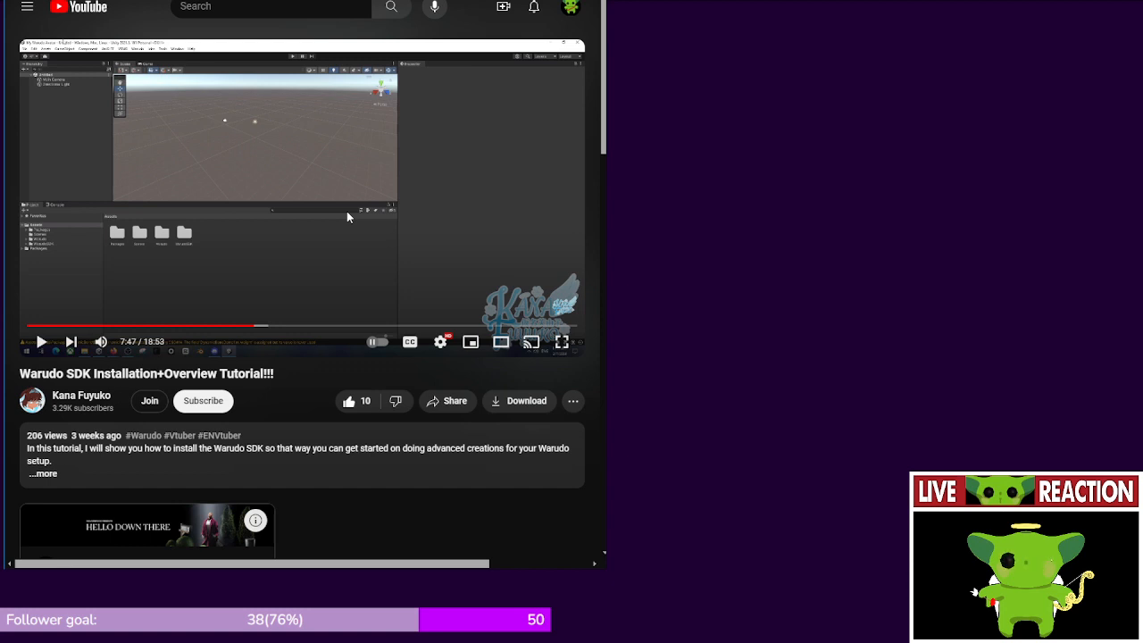
left_click(347, 211)
left_click(561, 341)
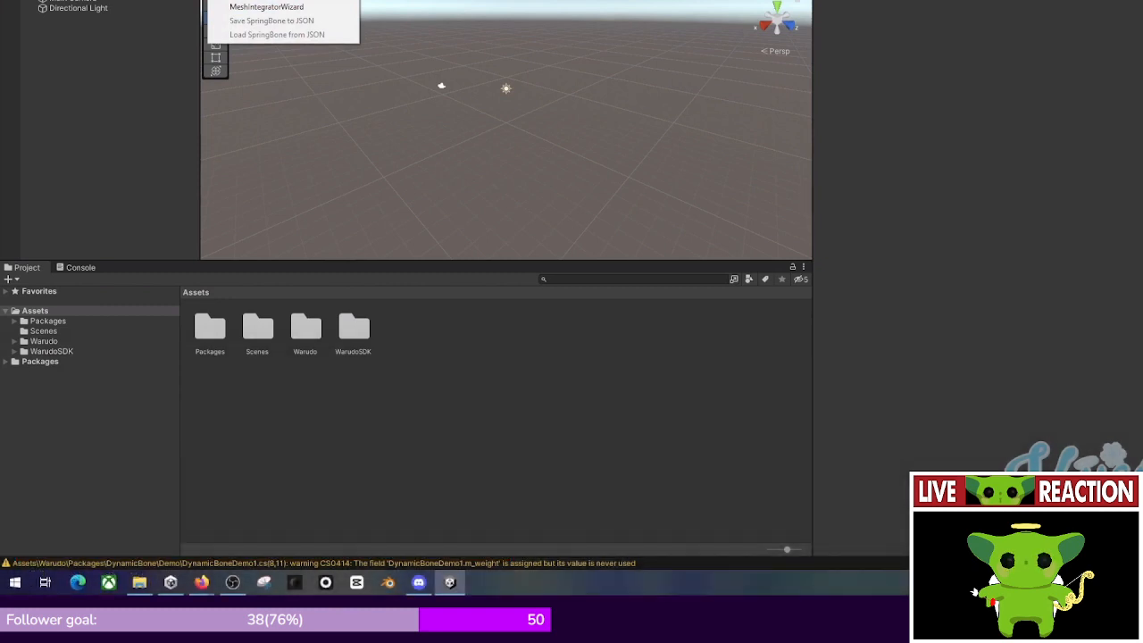
- Watch the tutorial's overview of the SpringBone and Build Mod commands in Unity, and leave full screen
left_click(134, 125)
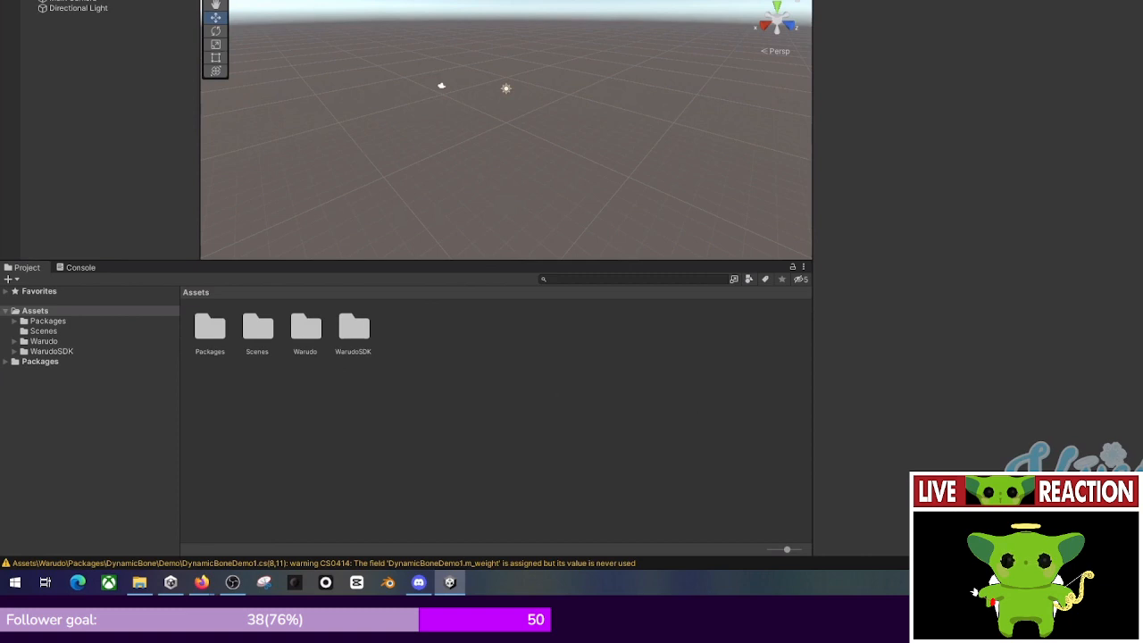
left_click(253, 0)
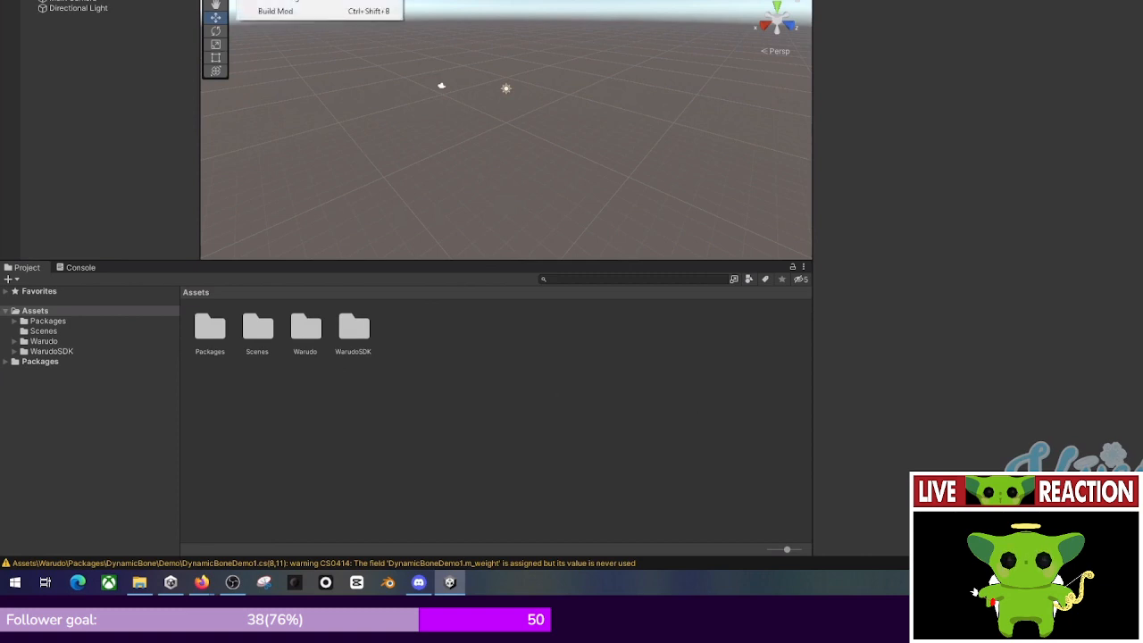
mouse_move(471, 244)
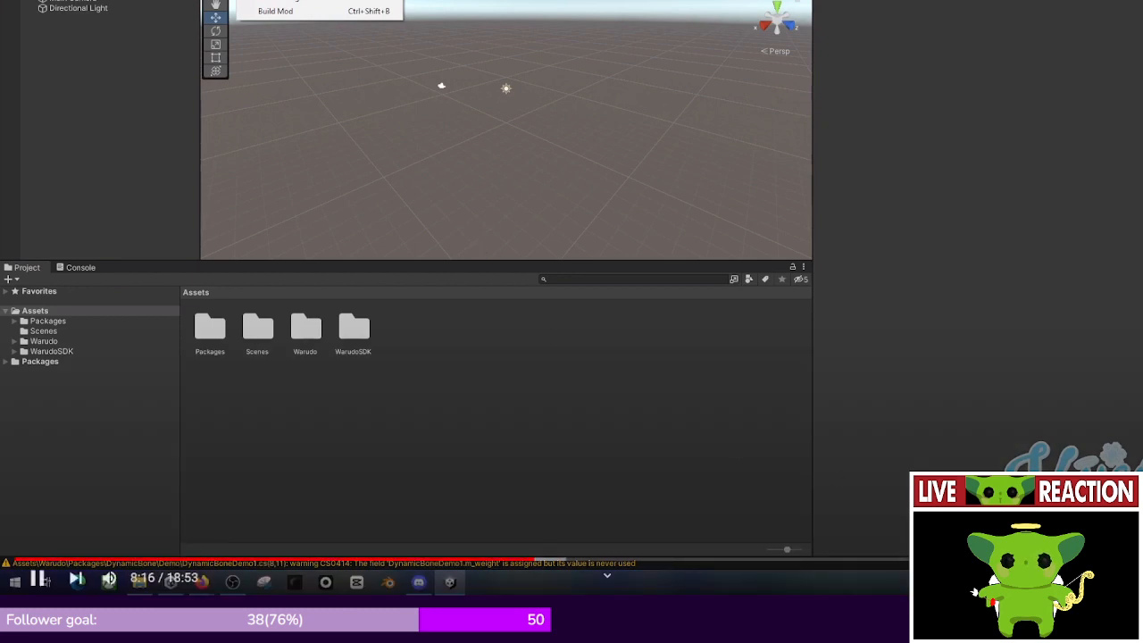
key("Escape")
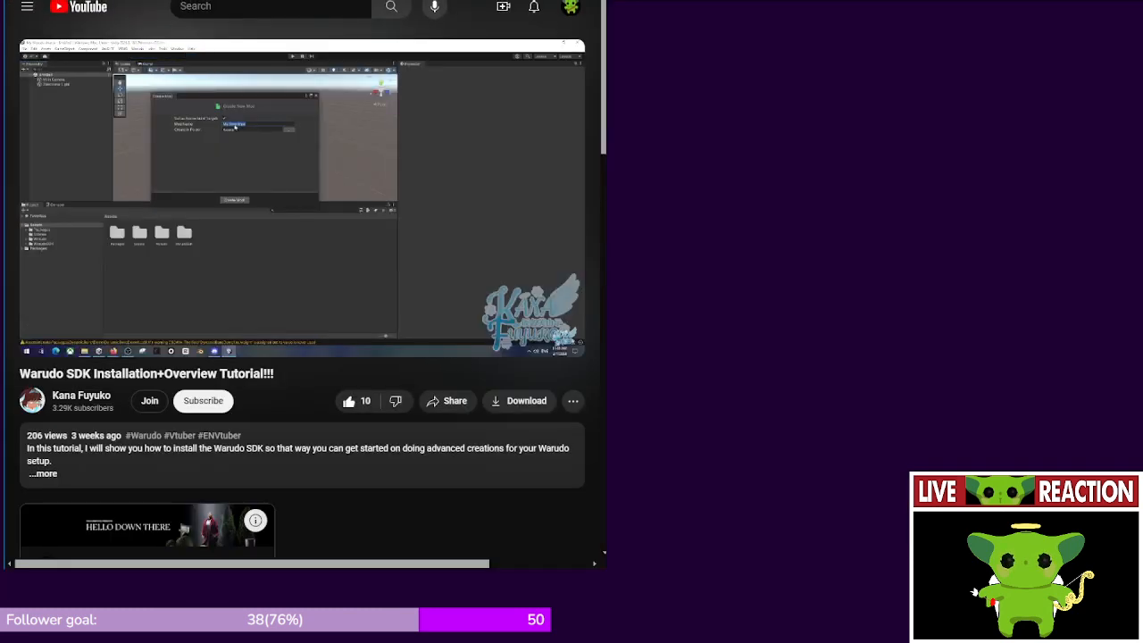
- Return to full screen and watch how the tutorial creates a mod named My Avatar in the Assets folder
left_click(560, 340)
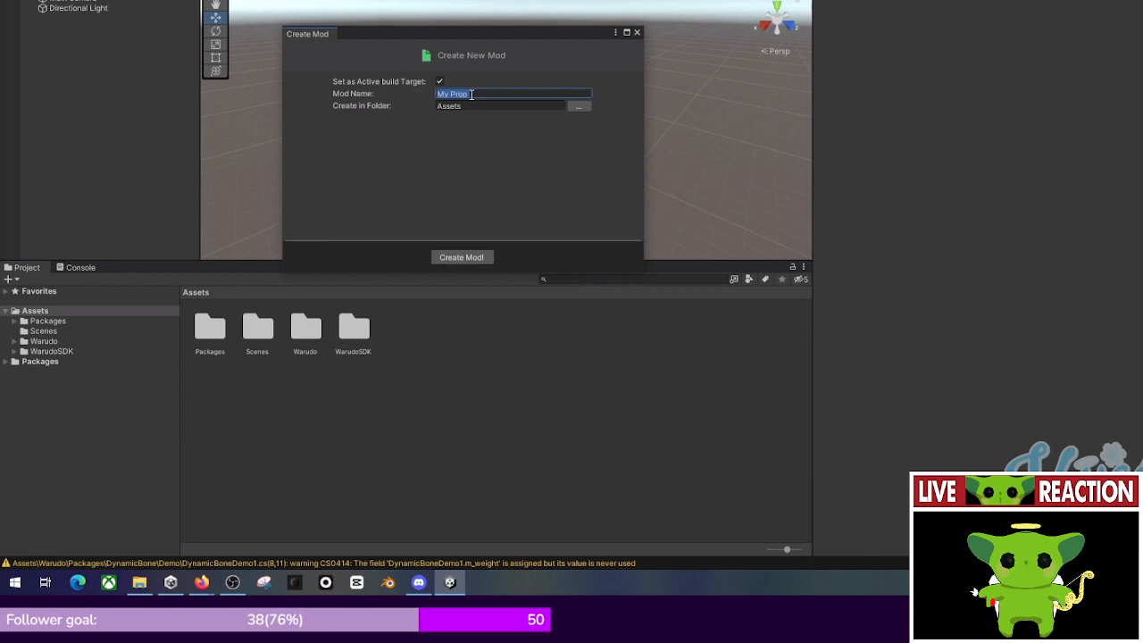
type("My Avatar")
left_click(455, 257)
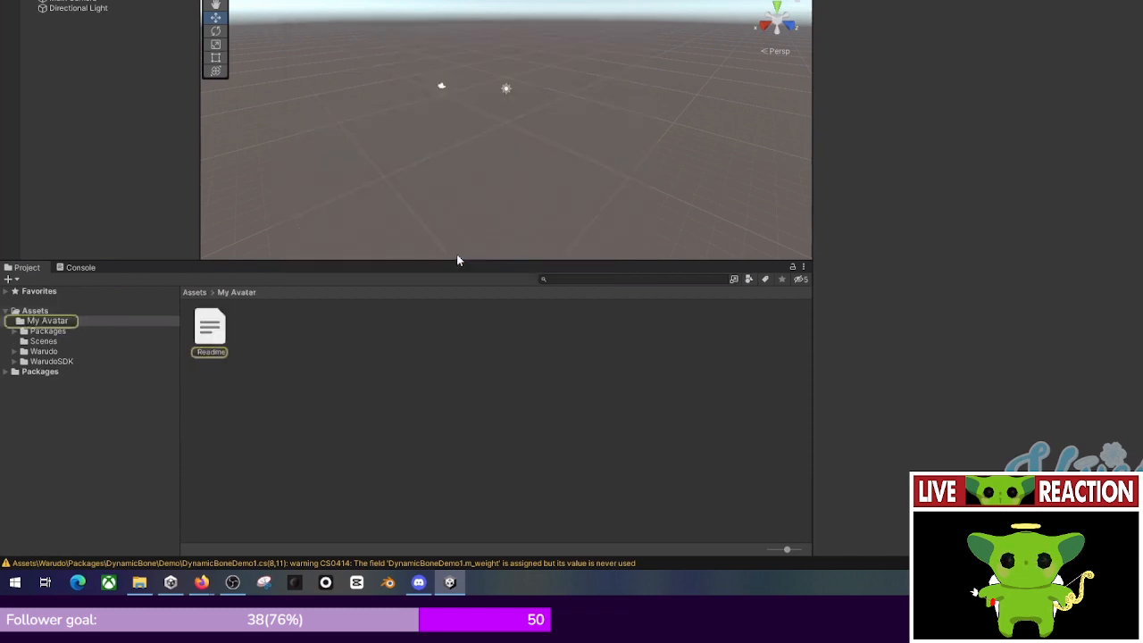
left_click(194, 292)
left_click(211, 328)
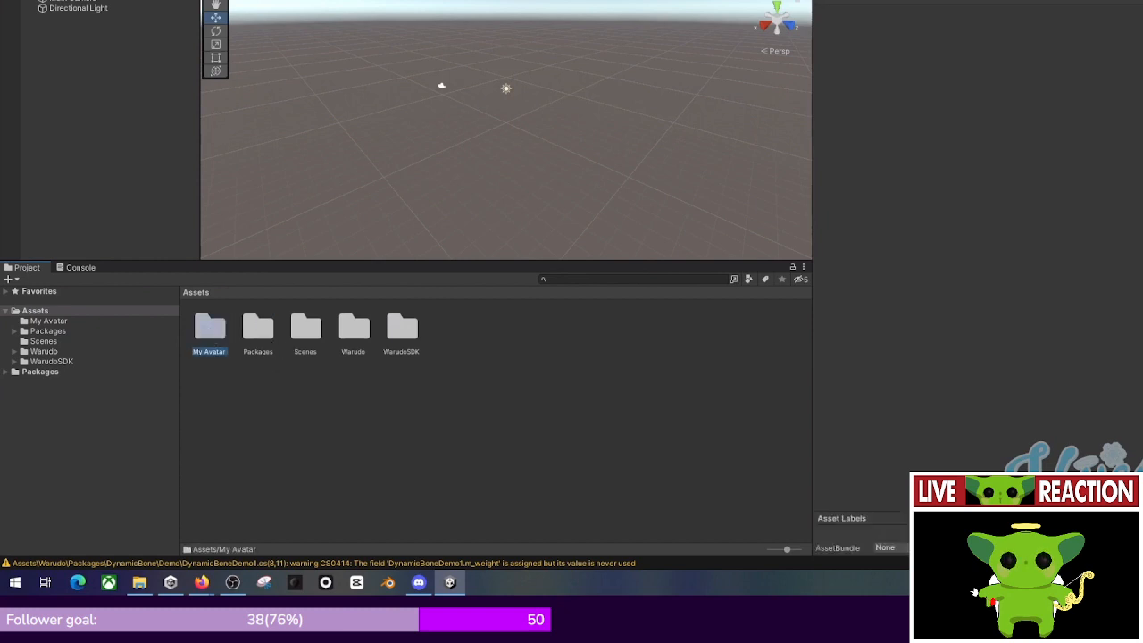
- Watch how the tutorial creates another mod named My Prop and returns to the Assets folder
left_click(254, 0)
left_click(276, 0)
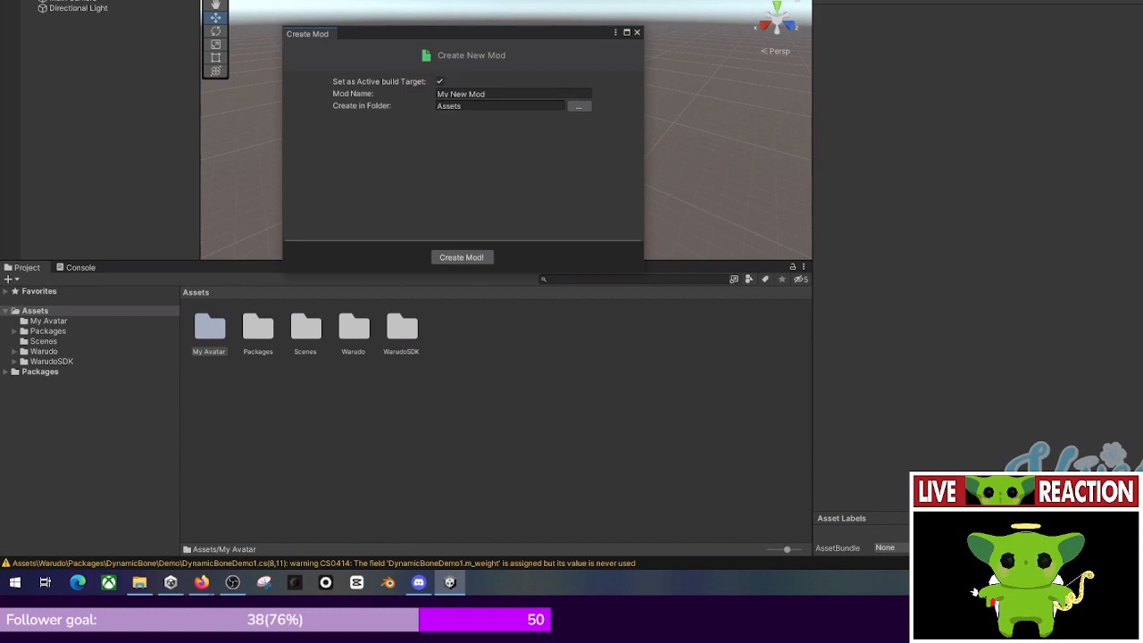
left_click(452, 93)
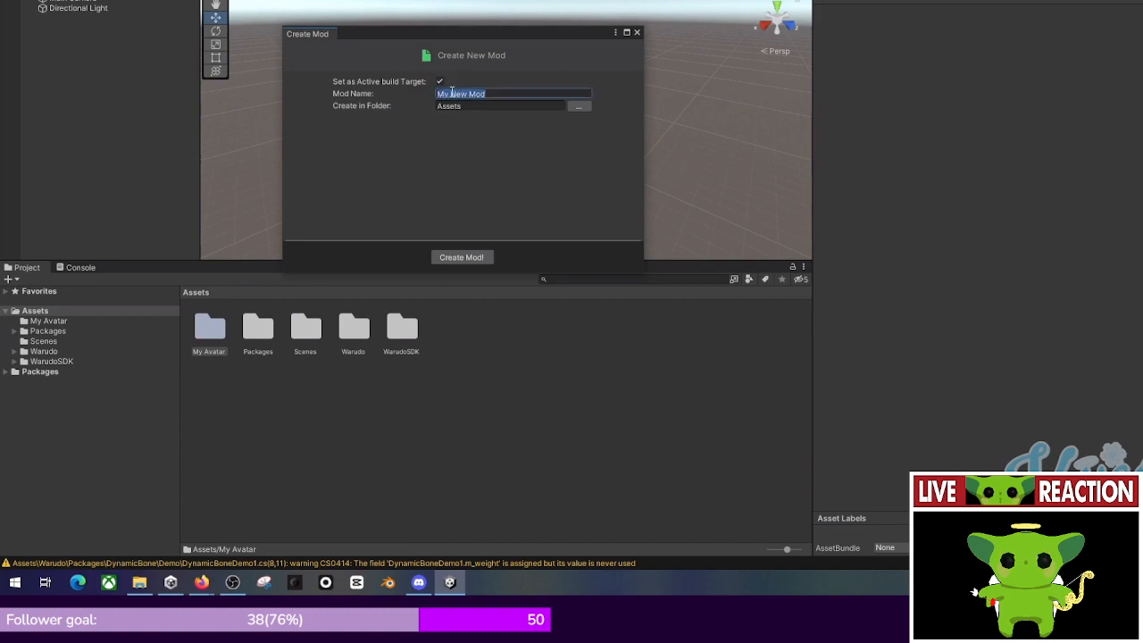
type("My mod")
left_click(462, 258)
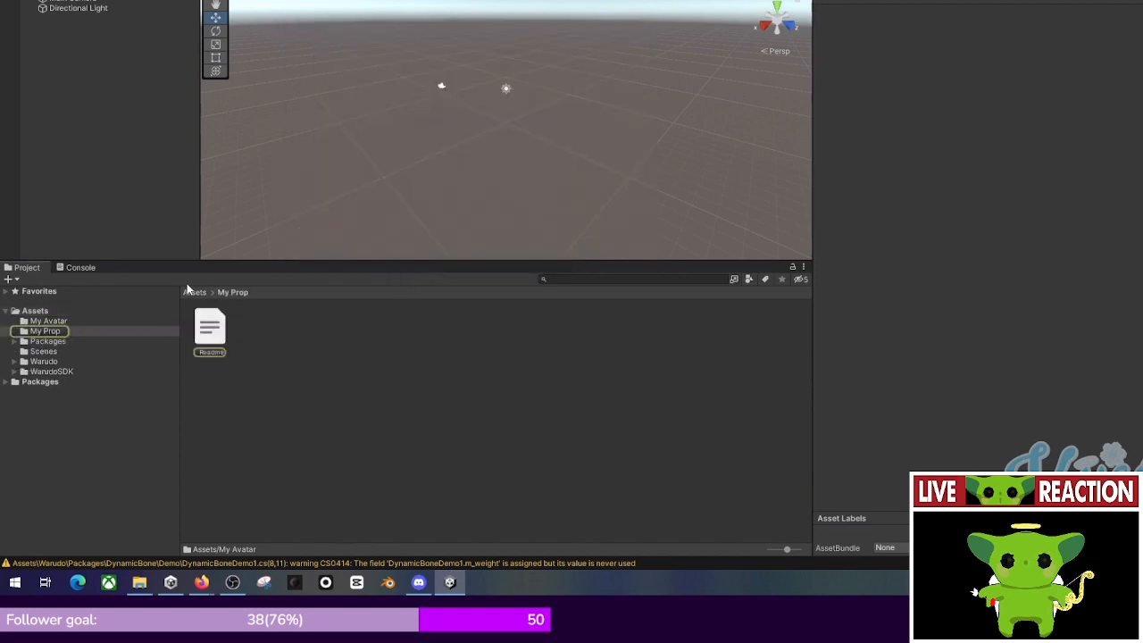
left_click(193, 291)
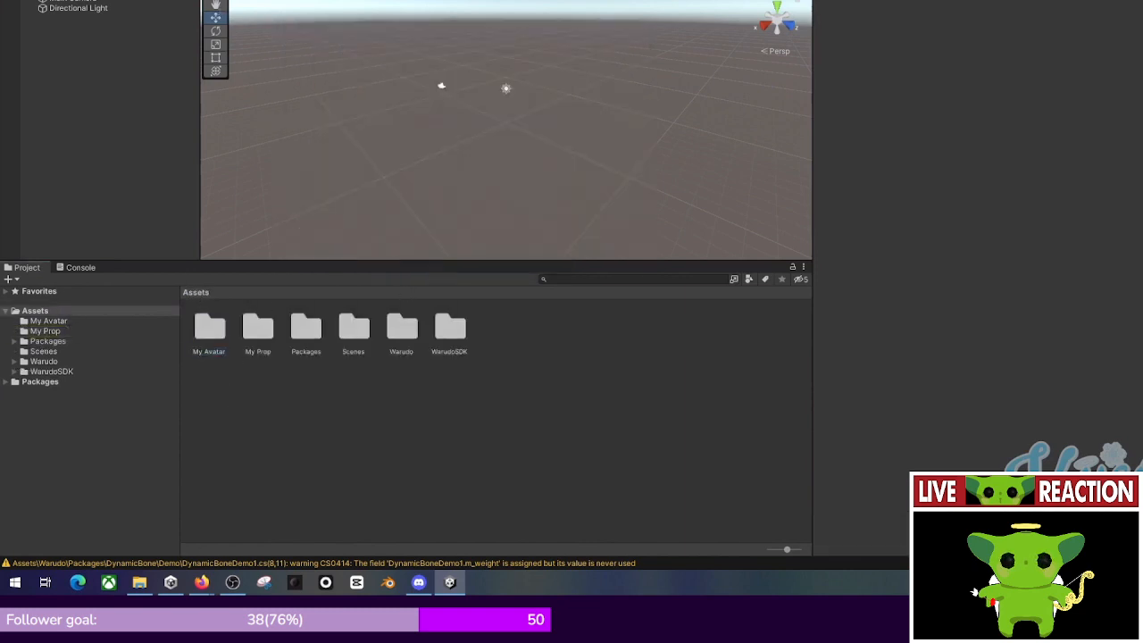
- Watch how the tutorial creates a third mod named My Avatar 2 in the Assets folder
left_click(253, 329)
left_click(211, 338)
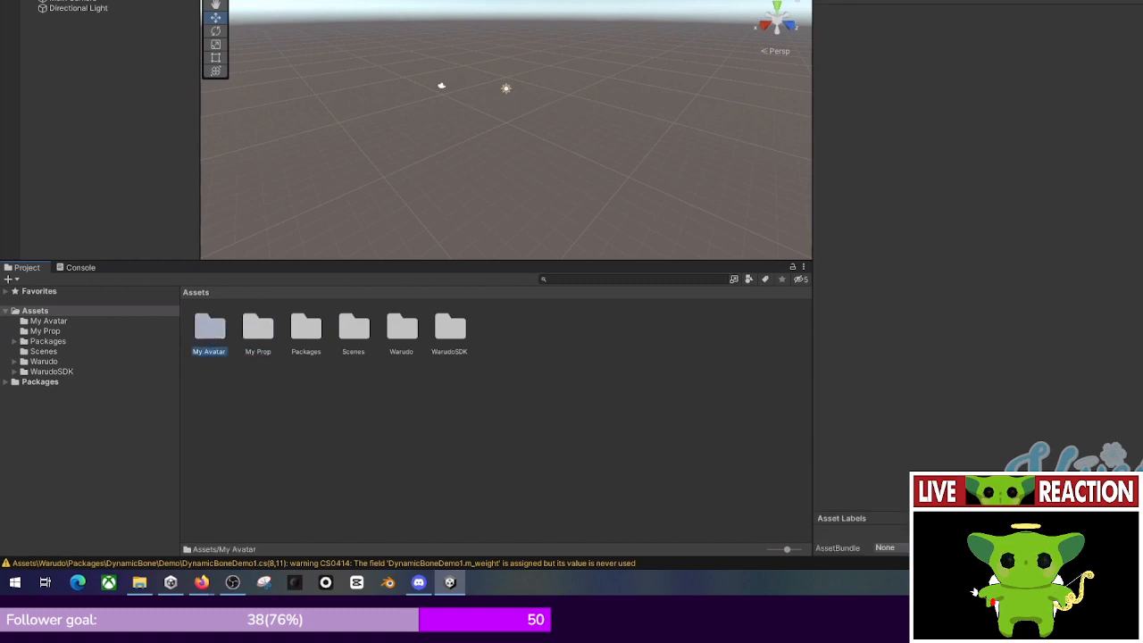
left_click(254, 0)
left_click(277, 0)
left_click(465, 94)
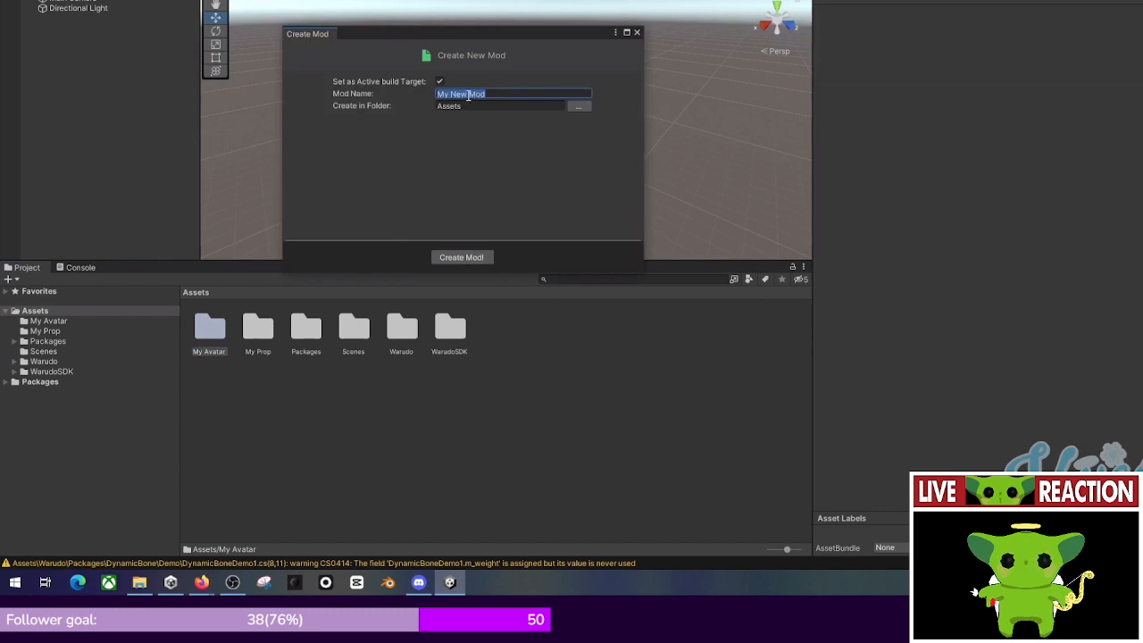
type("My Ani")
key("BackSpace")
key("BackSpace")
key("BackSpace")
type("Avatar 2")
left_click(459, 257)
left_click(195, 294)
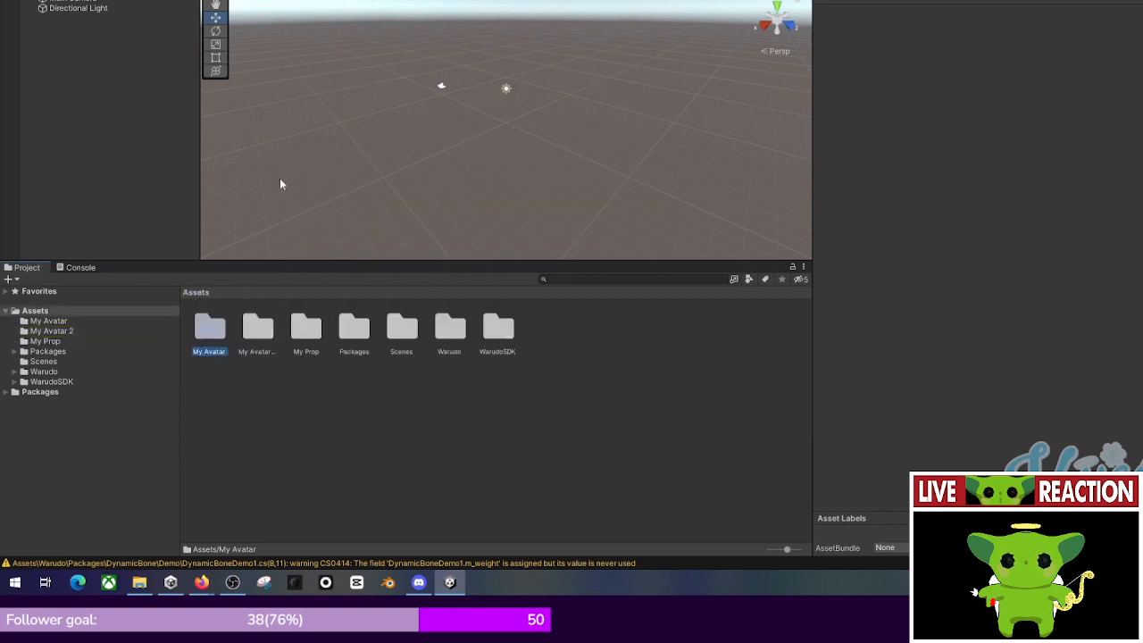
- Watch how the tutorial switches the active mod between My Avatar and My Avatar 2 in Mod Export, and leave full screen
left_click(255, 0)
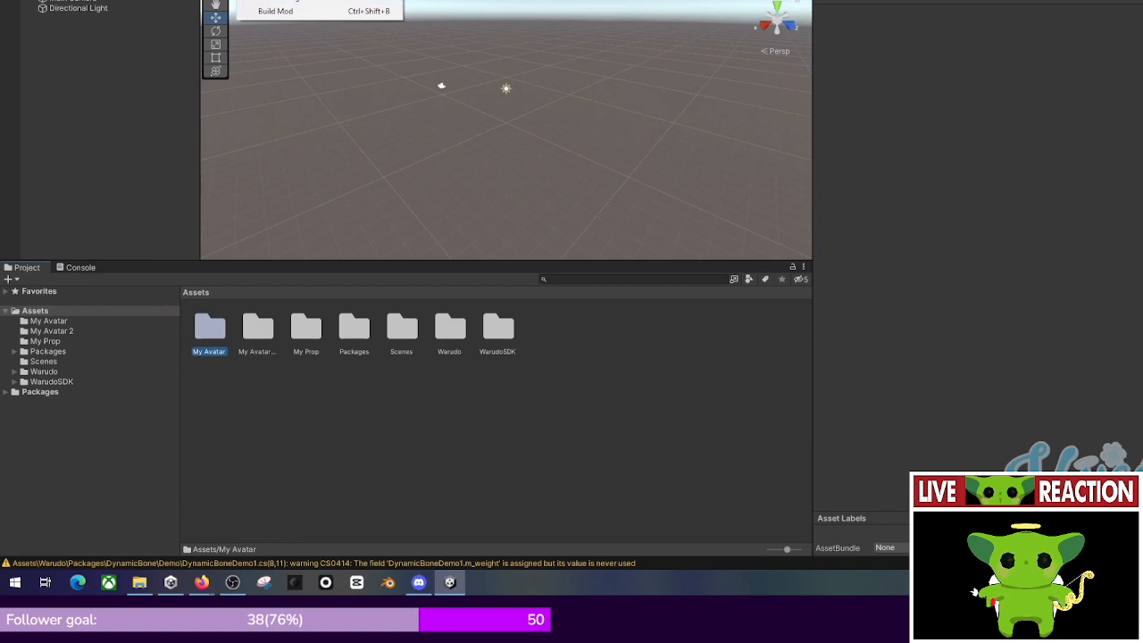
left_click(286, 1)
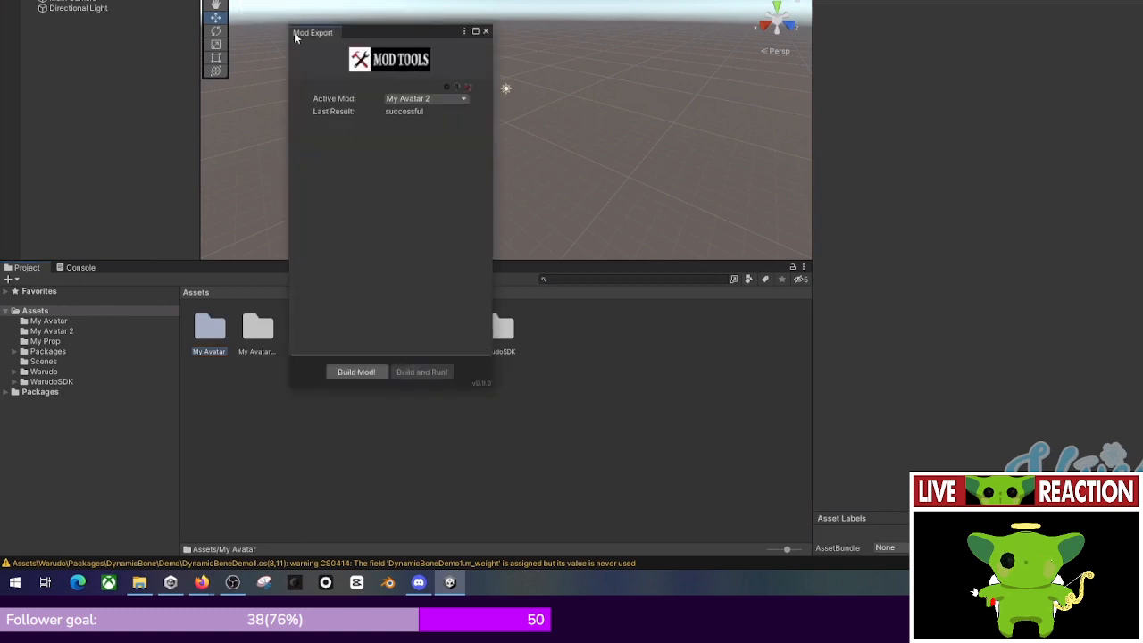
left_click(254, 0)
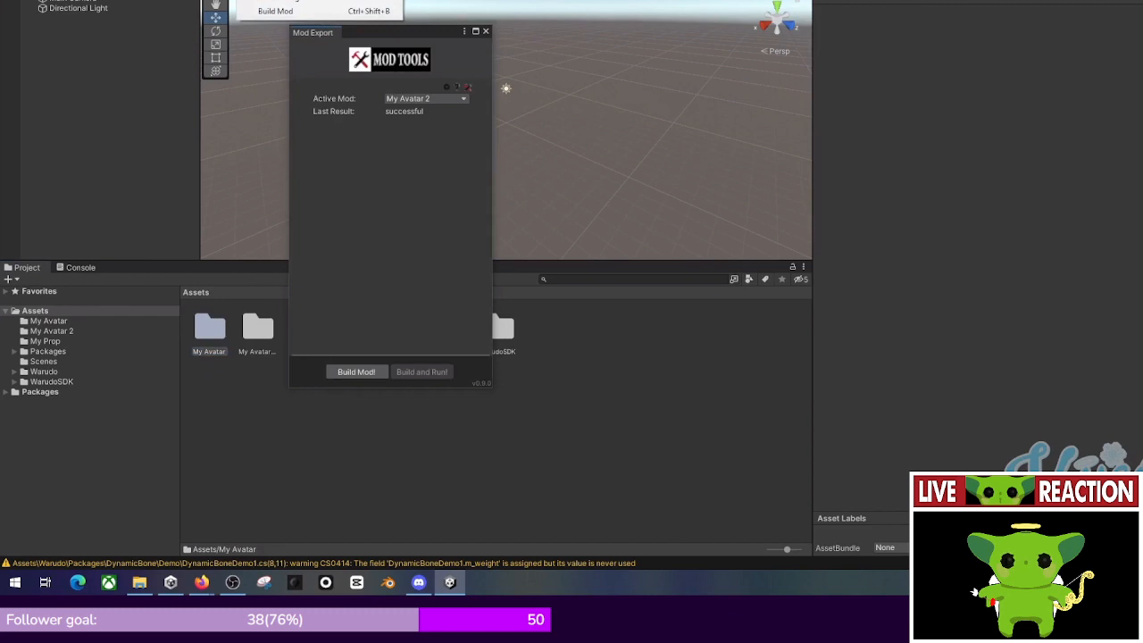
left_click(357, 98)
left_click(412, 100)
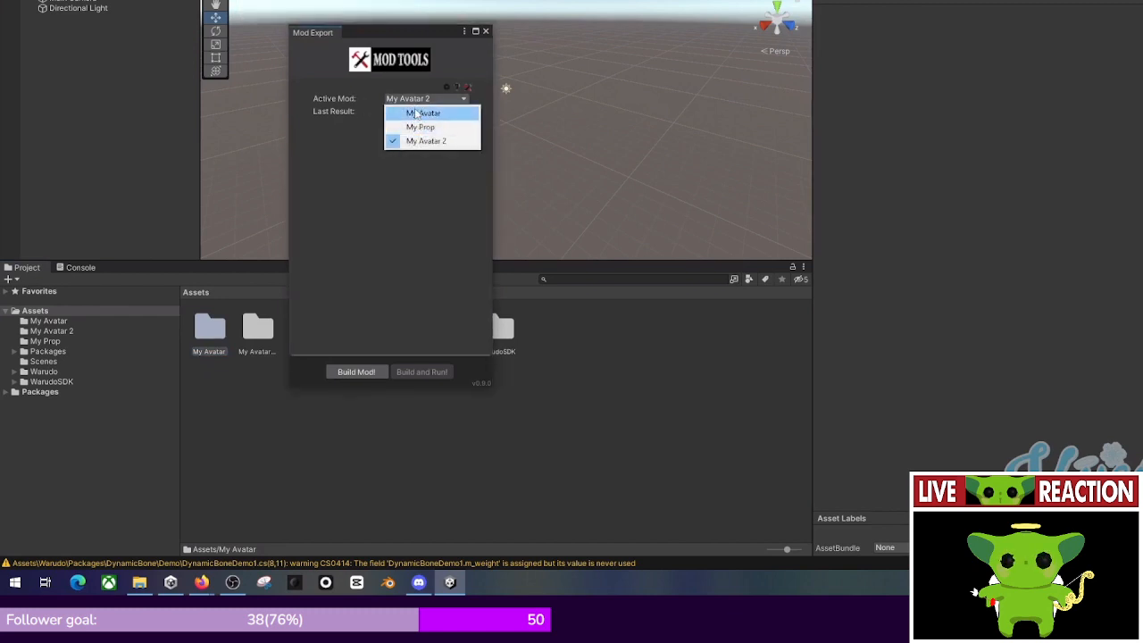
left_click(414, 113)
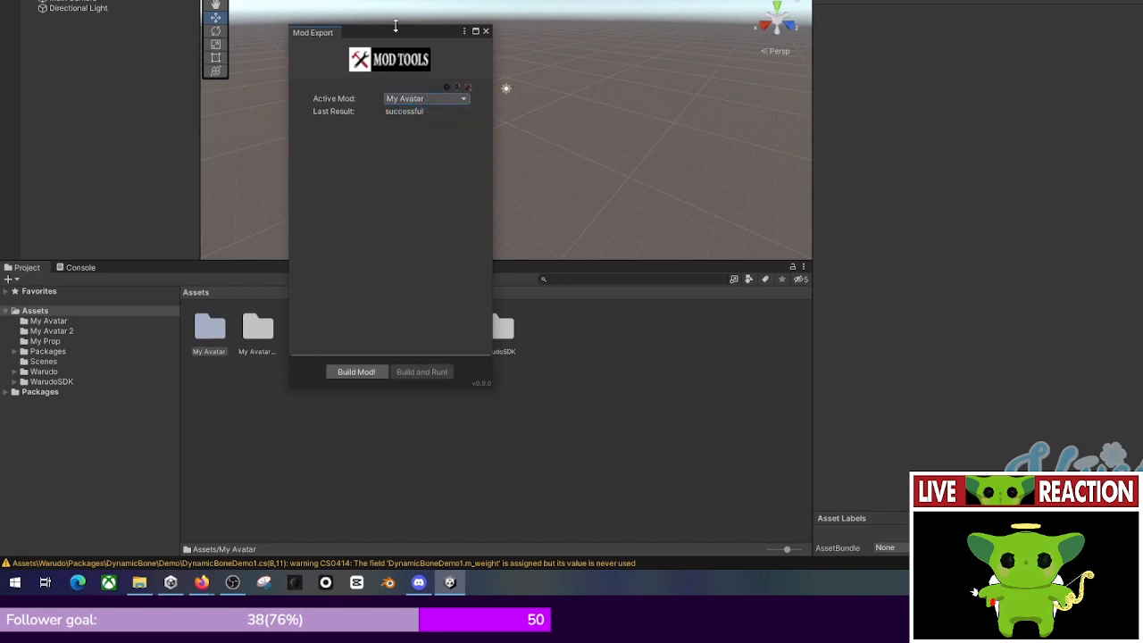
left_click_drag(398, 33, 671, 59)
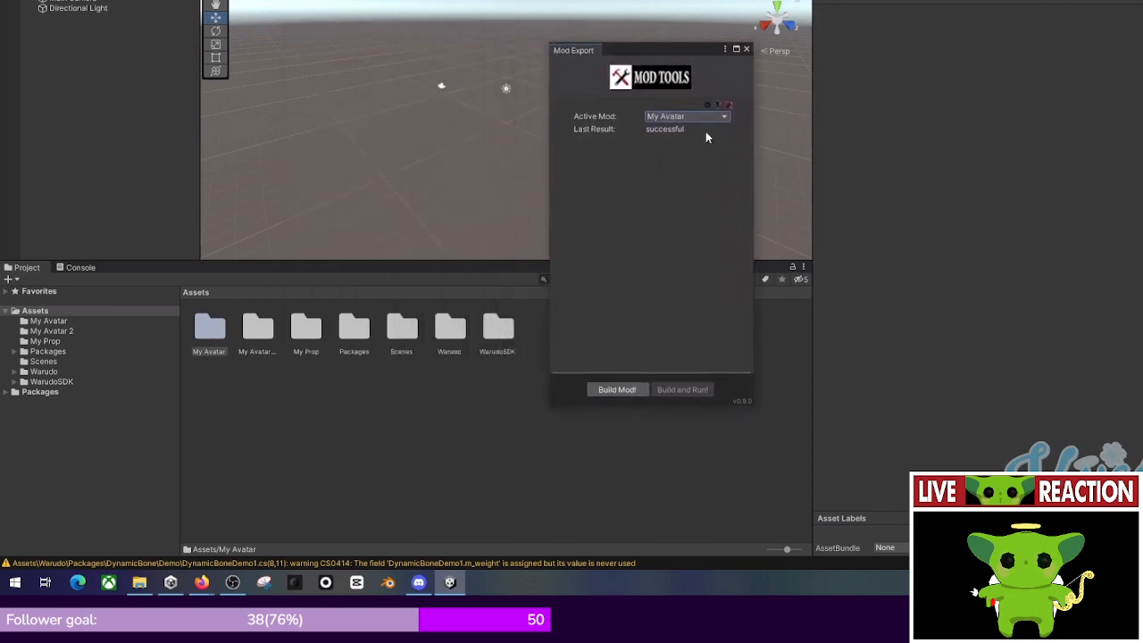
left_click(701, 117)
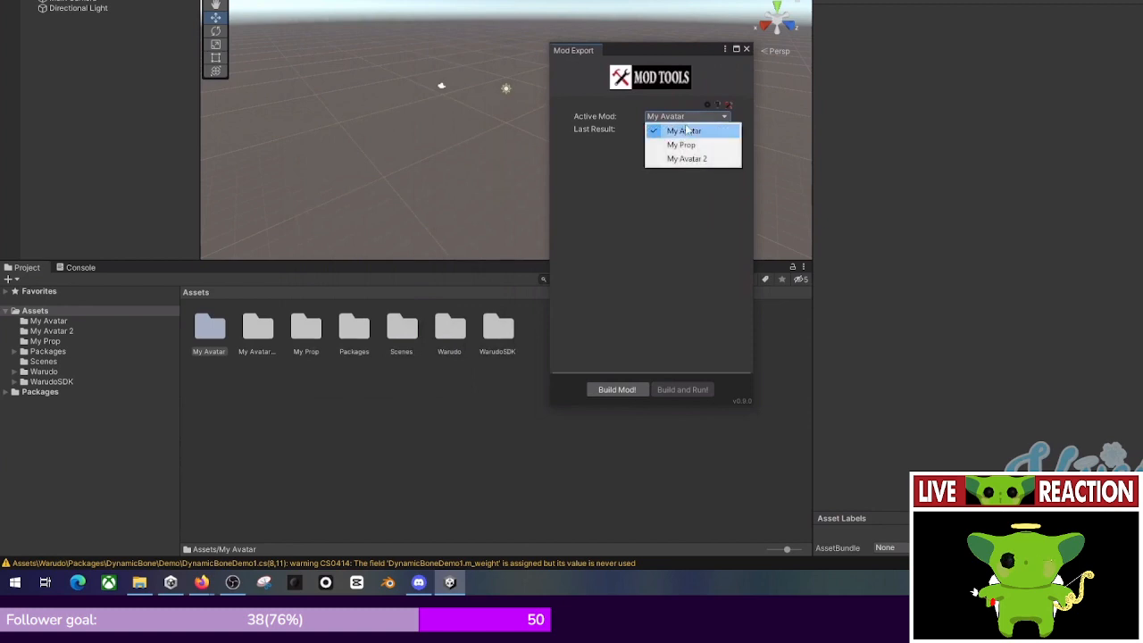
left_click(684, 131)
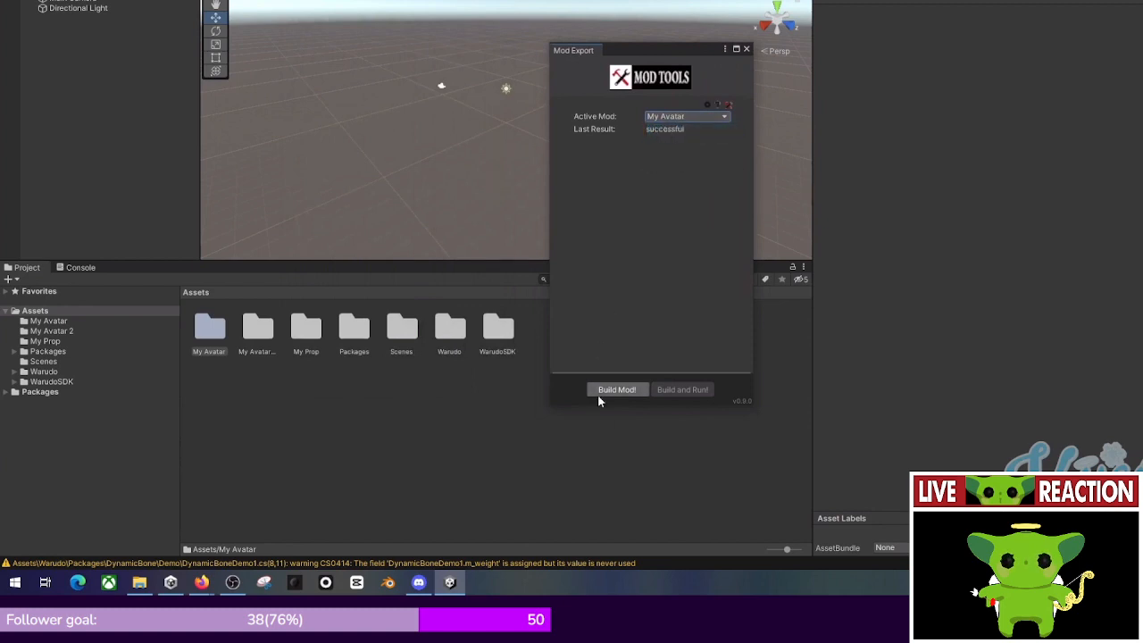
left_click(680, 116)
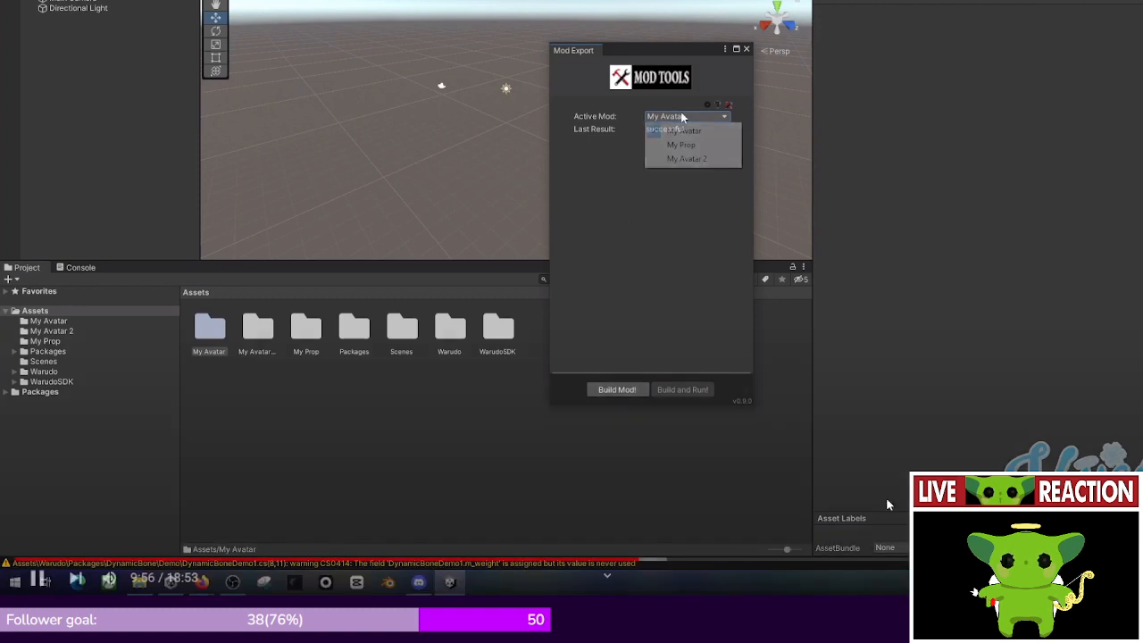
left_click(684, 162)
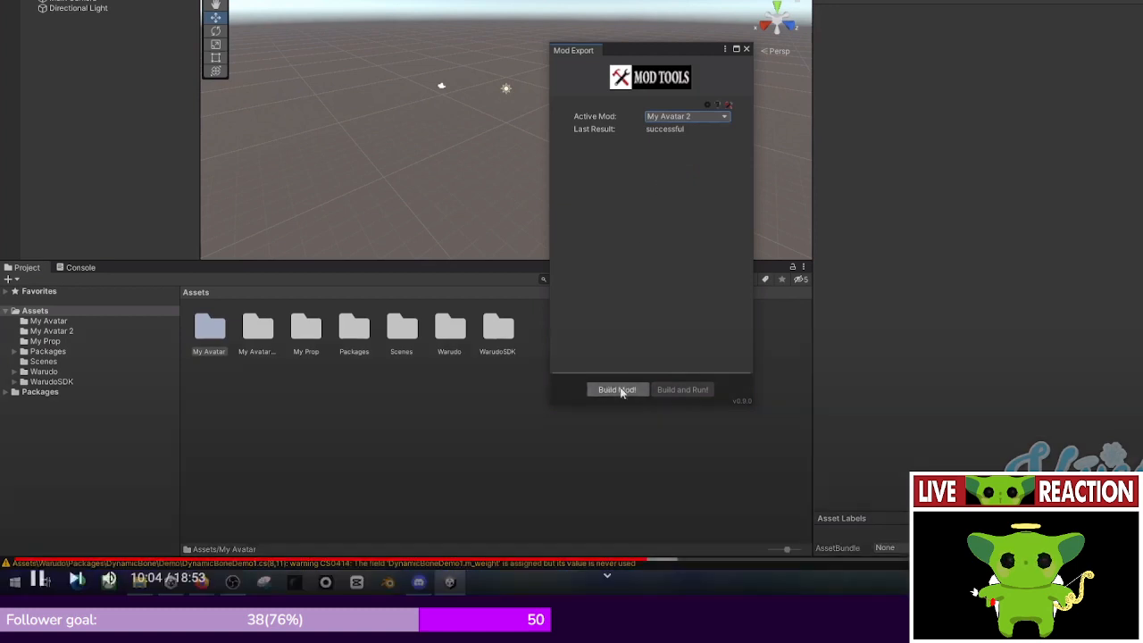
key("Escape")
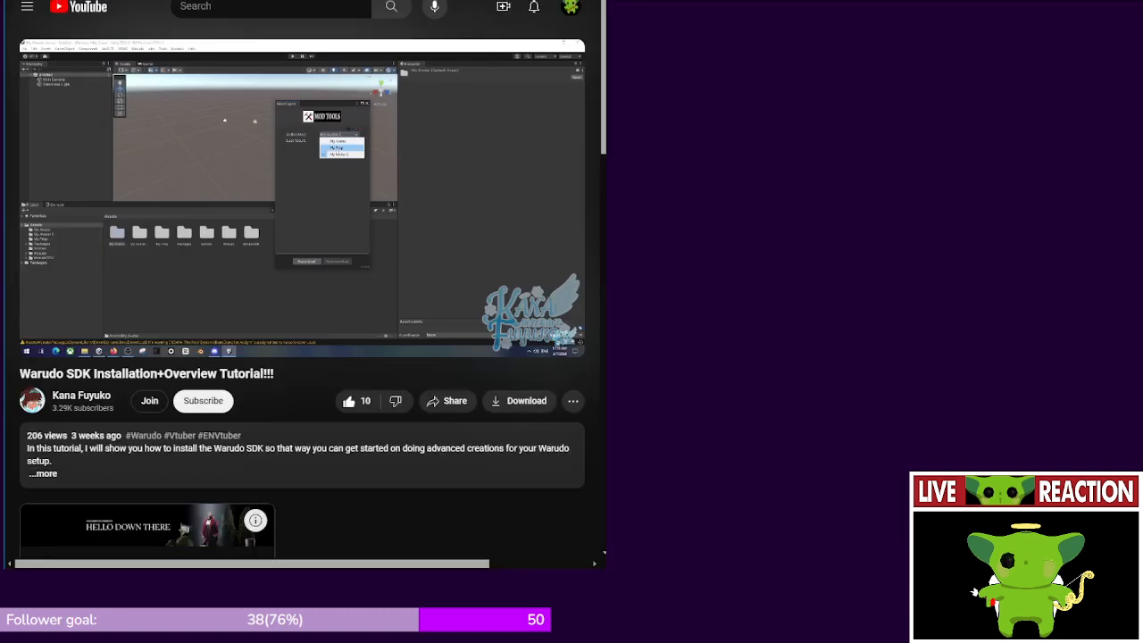
- Return to full screen and watch how the tutorial sets the active export profile to My Avatar in Mod Settings
left_click(563, 350)
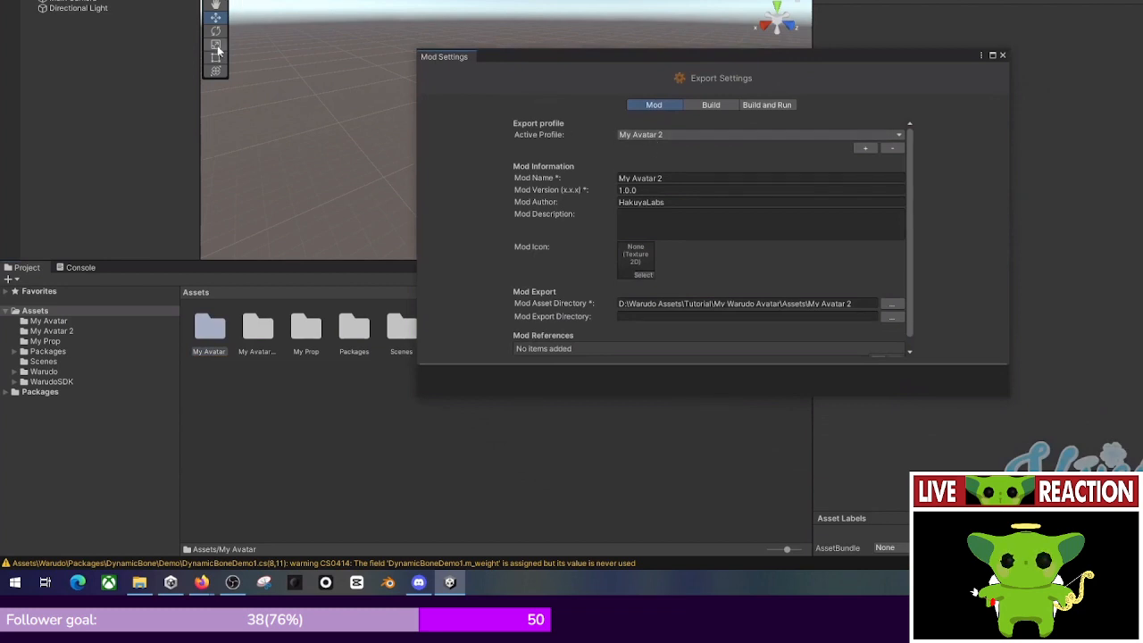
left_click(678, 134)
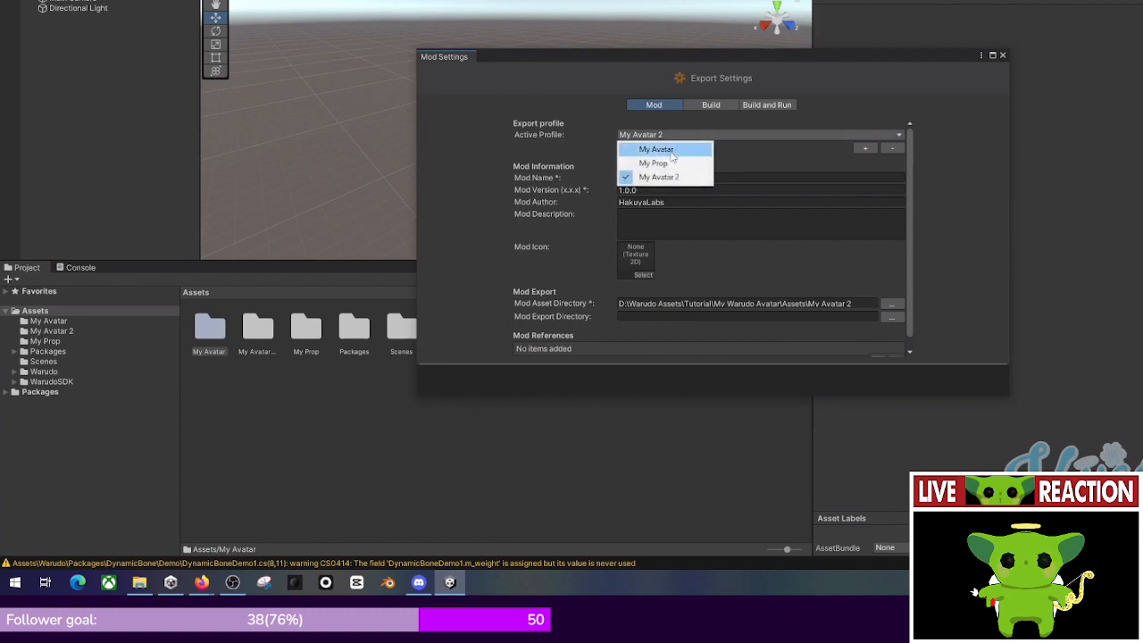
left_click(671, 151)
left_click(640, 136)
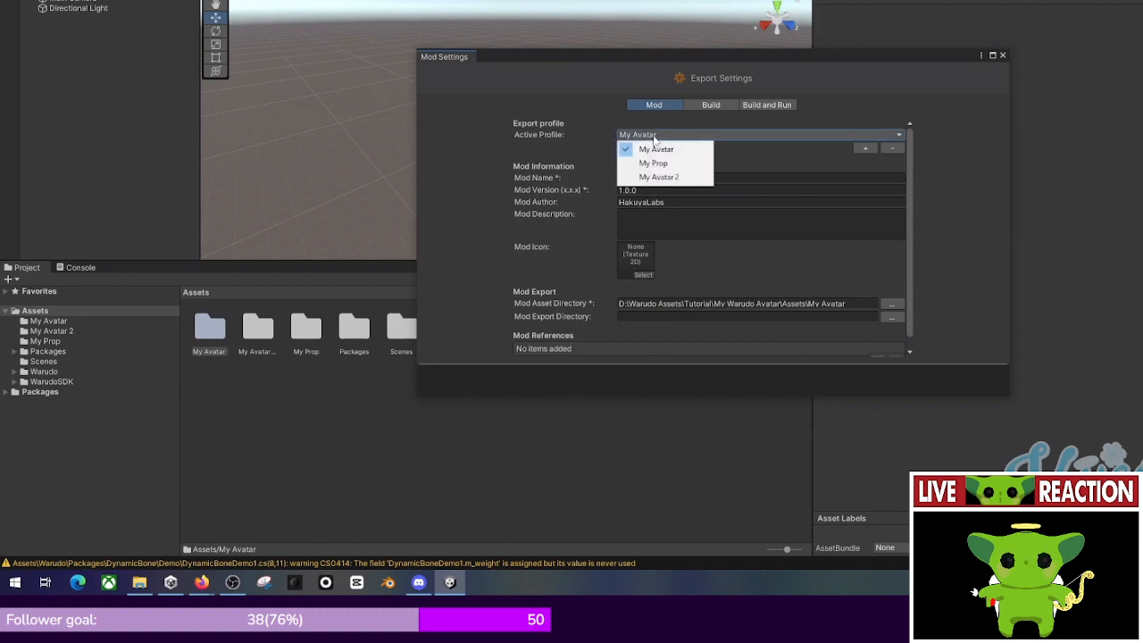
left_click(656, 149)
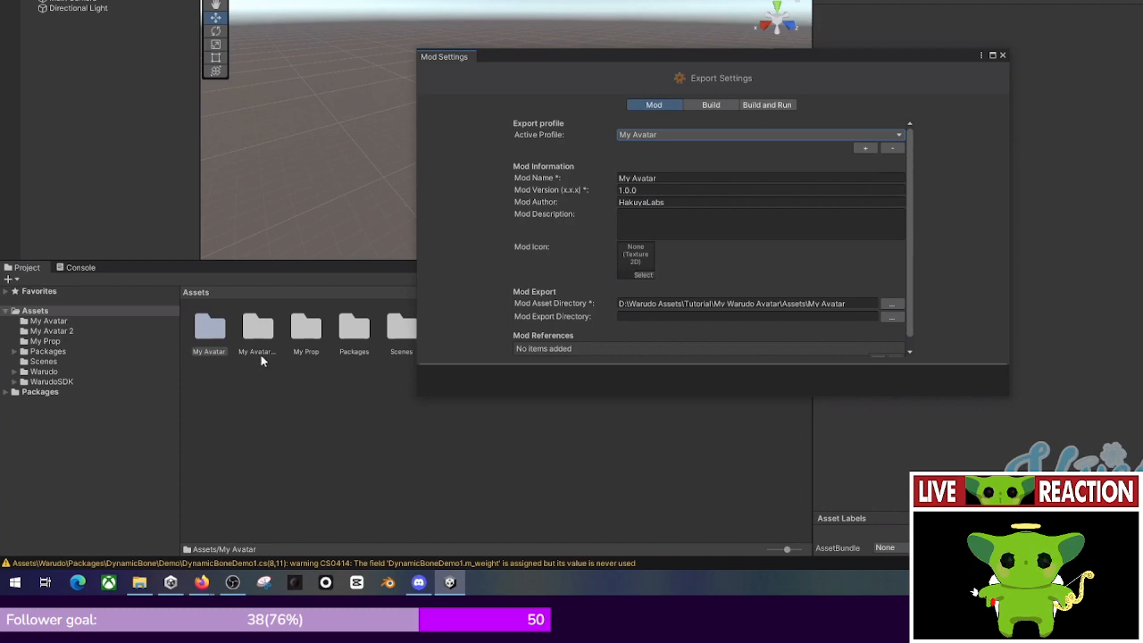
left_click(254, 417)
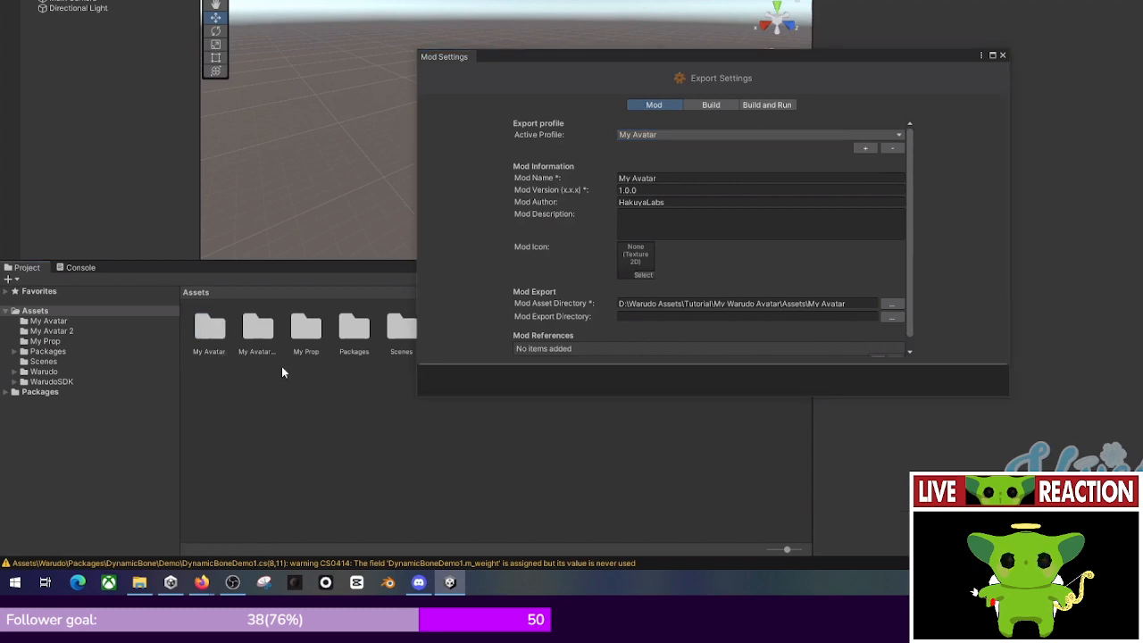
left_click(251, 0)
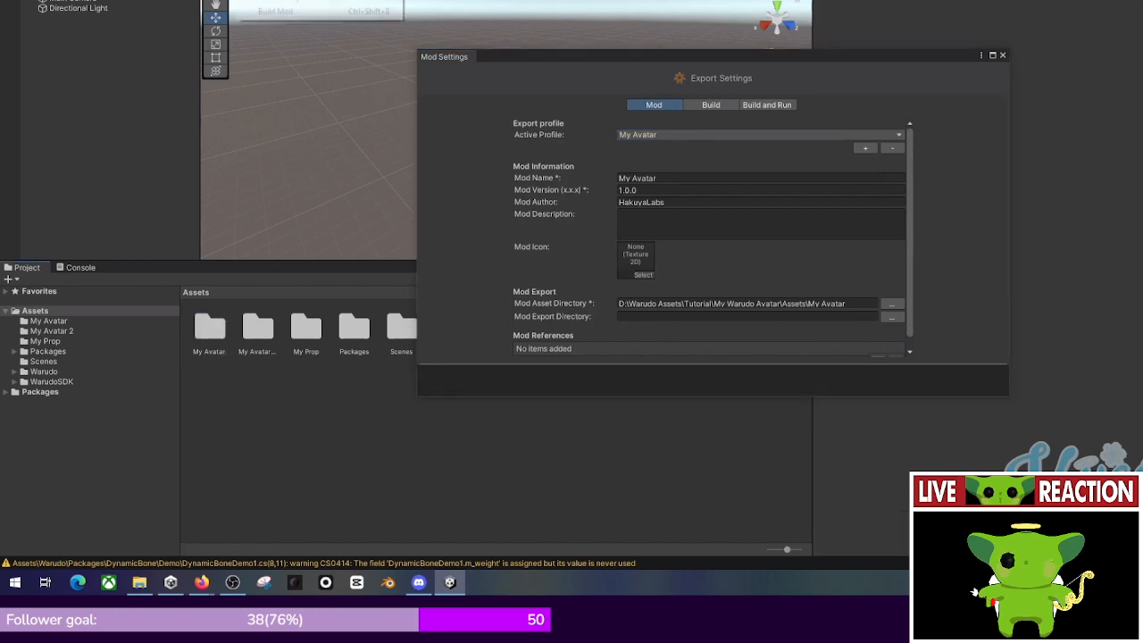
left_click(521, 261)
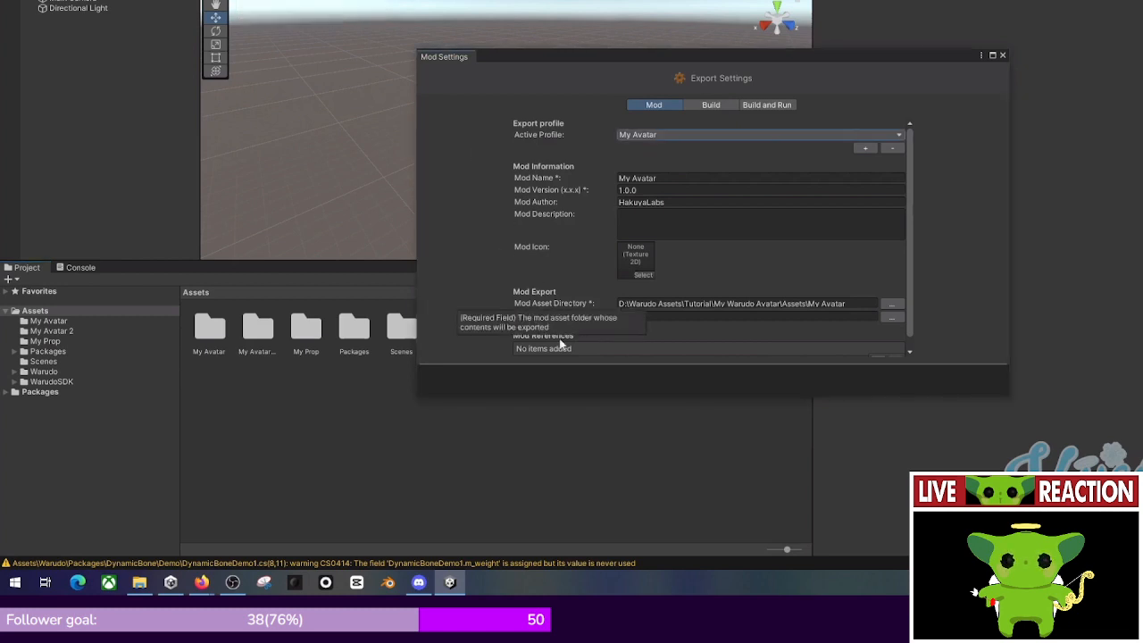
- Watch how the tutorial browses Warudo's StreamingAssets folder for the mod export directory and closes the folder picker
left_click(889, 317)
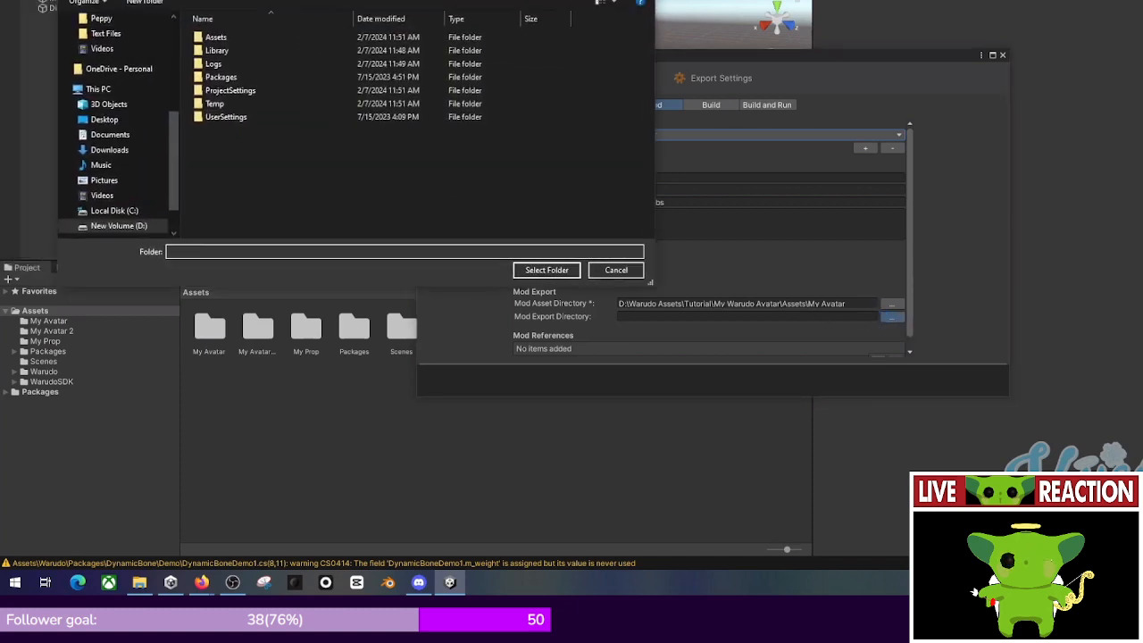
left_click(203, 153)
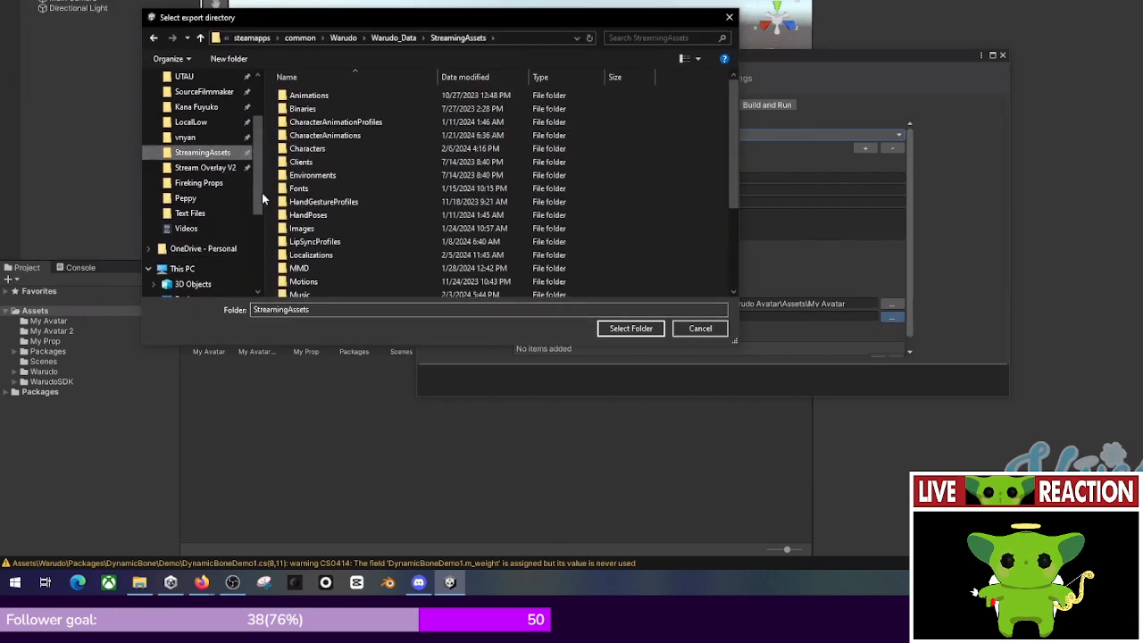
scroll(334, 224, "down", 3)
scroll(362, 134, "up", 4)
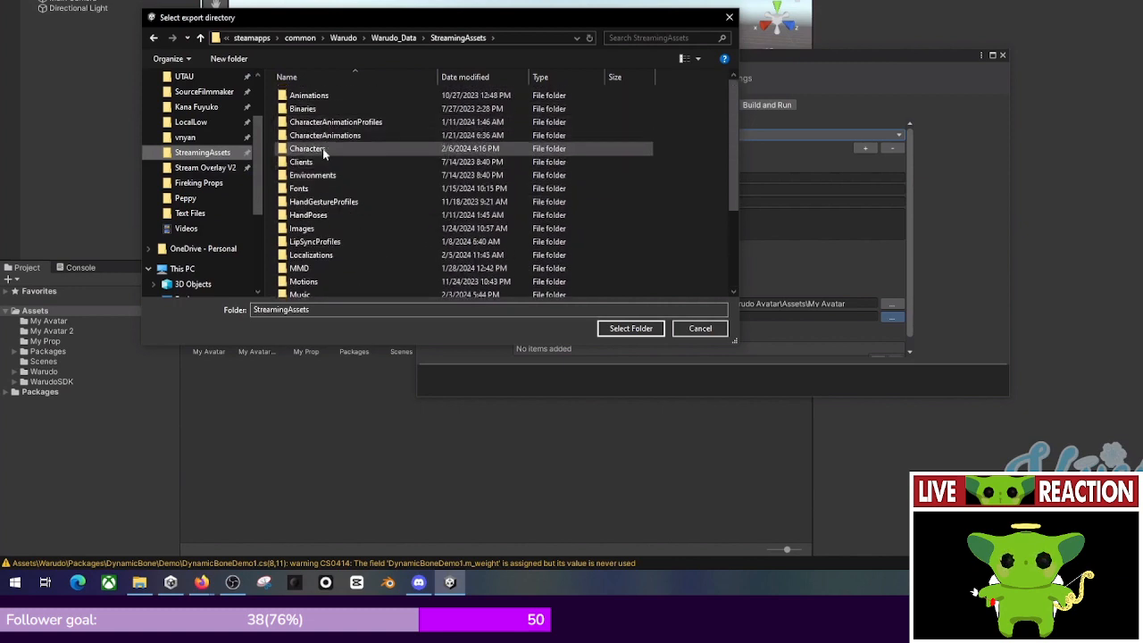
scroll(329, 193, "down", 3)
scroll(308, 228, "down", 1)
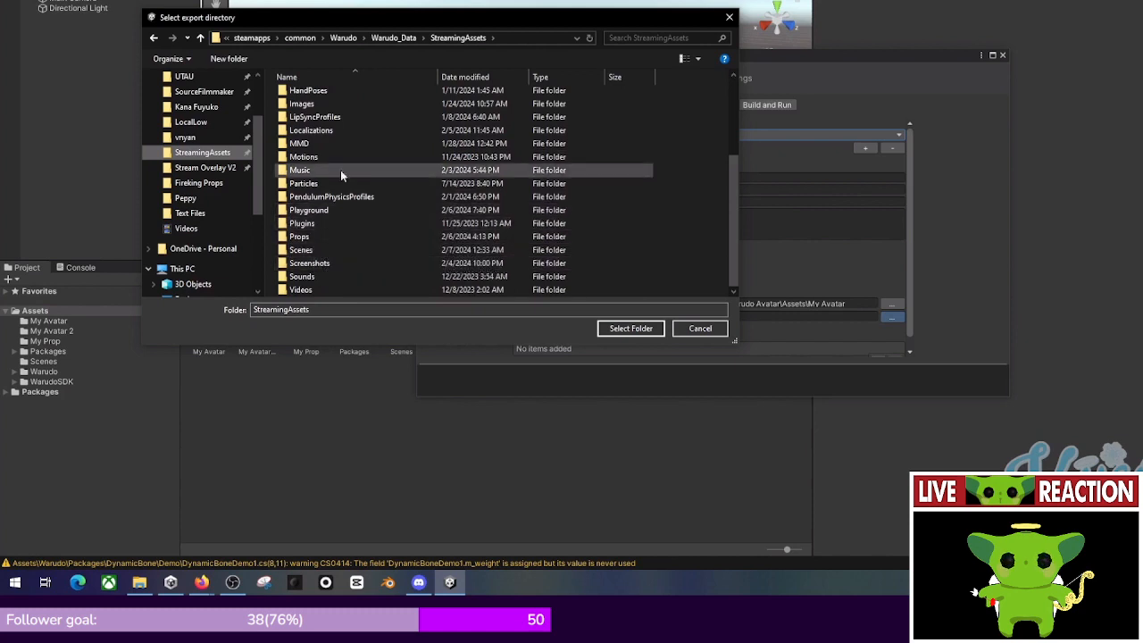
scroll(340, 170, "up", 3)
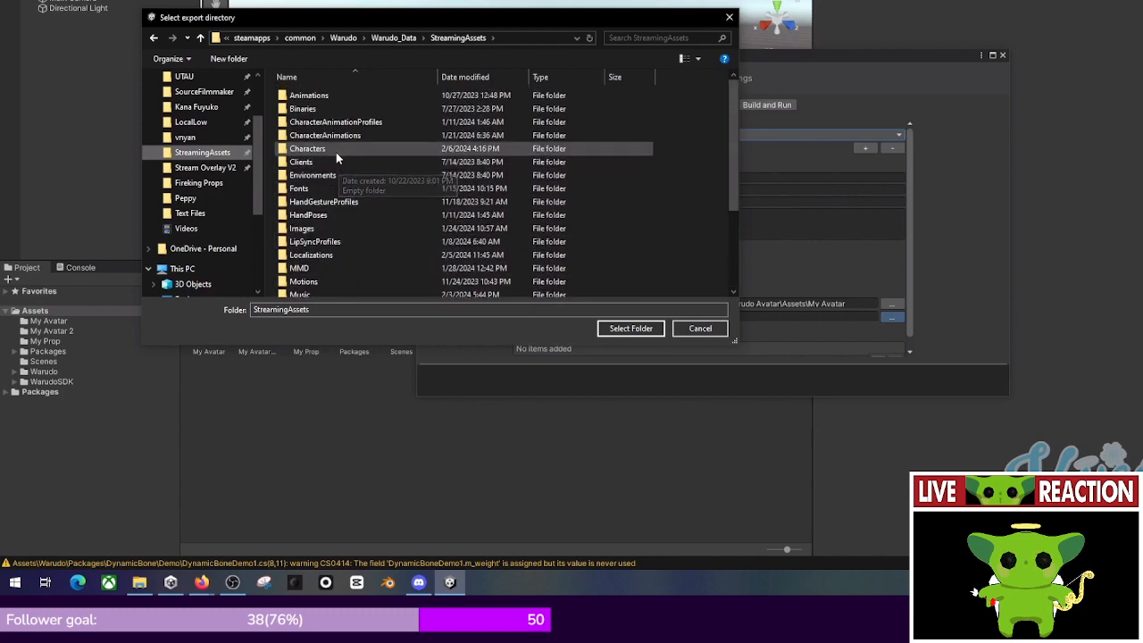
left_click(728, 17)
- Watch how the tutorial reopens the export directory picker and goes to the StreamingAssets folder
left_click(620, 317)
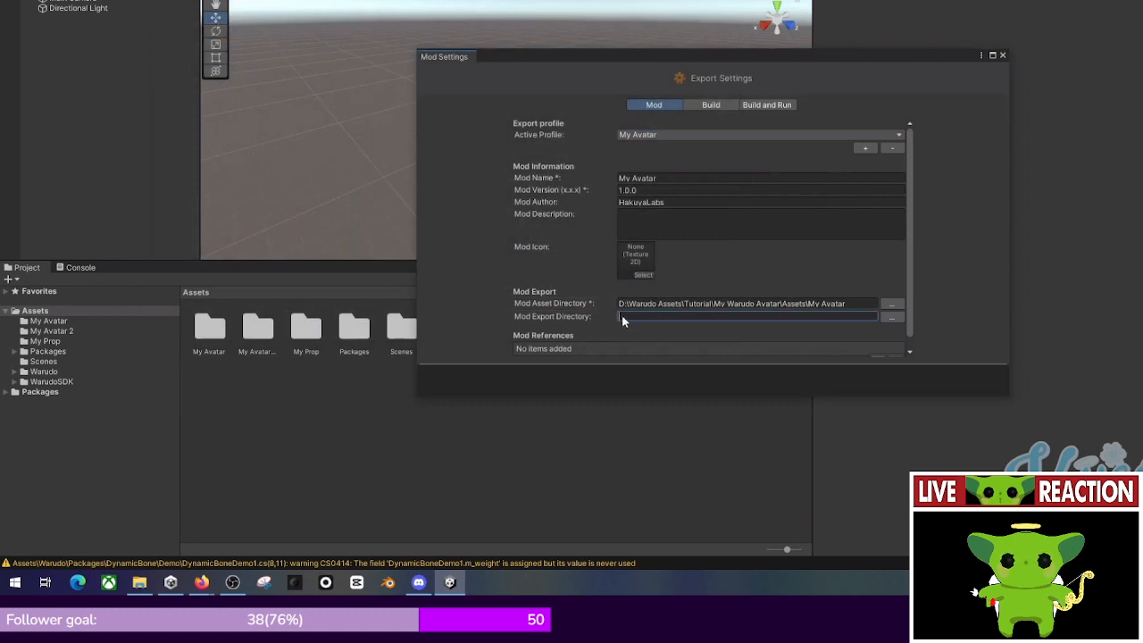
left_click(882, 317)
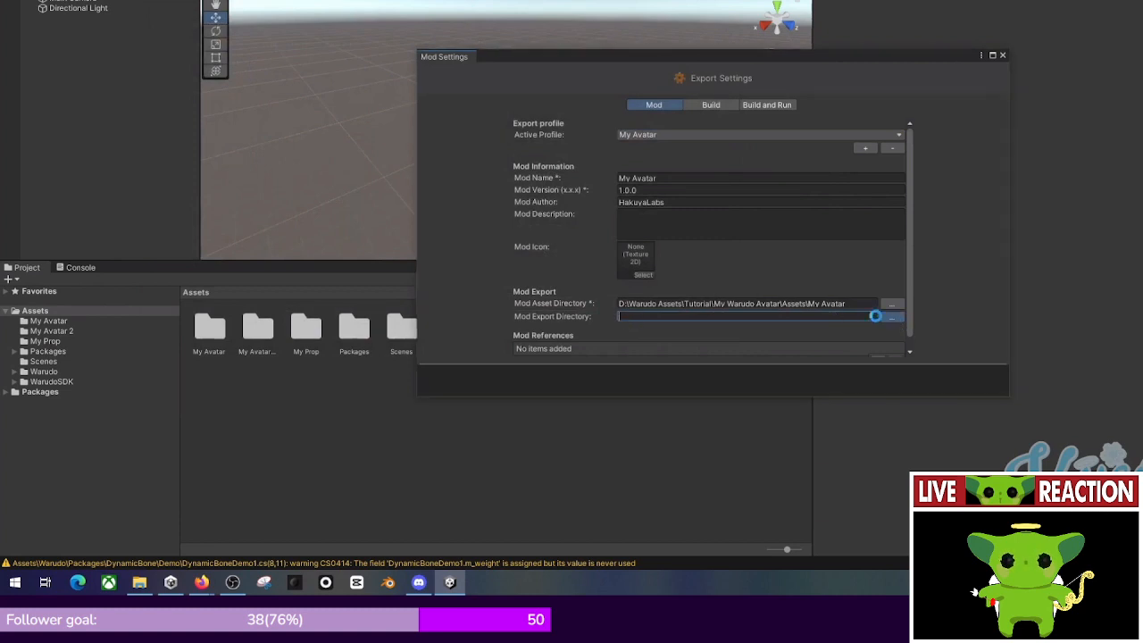
scroll(196, 183, "up", 3)
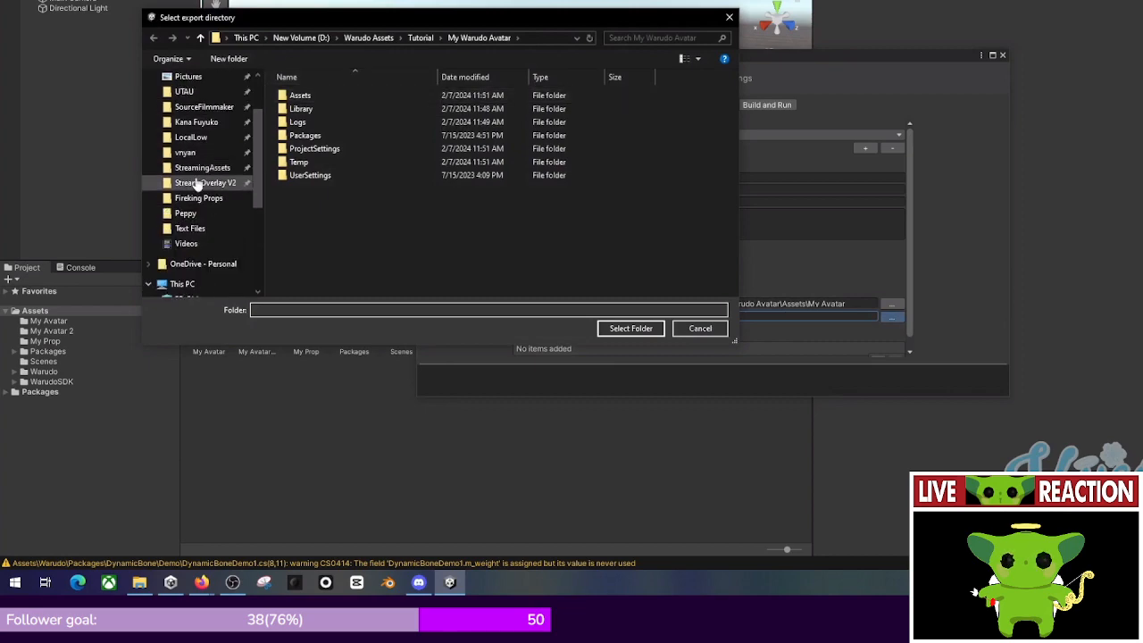
left_click(202, 167)
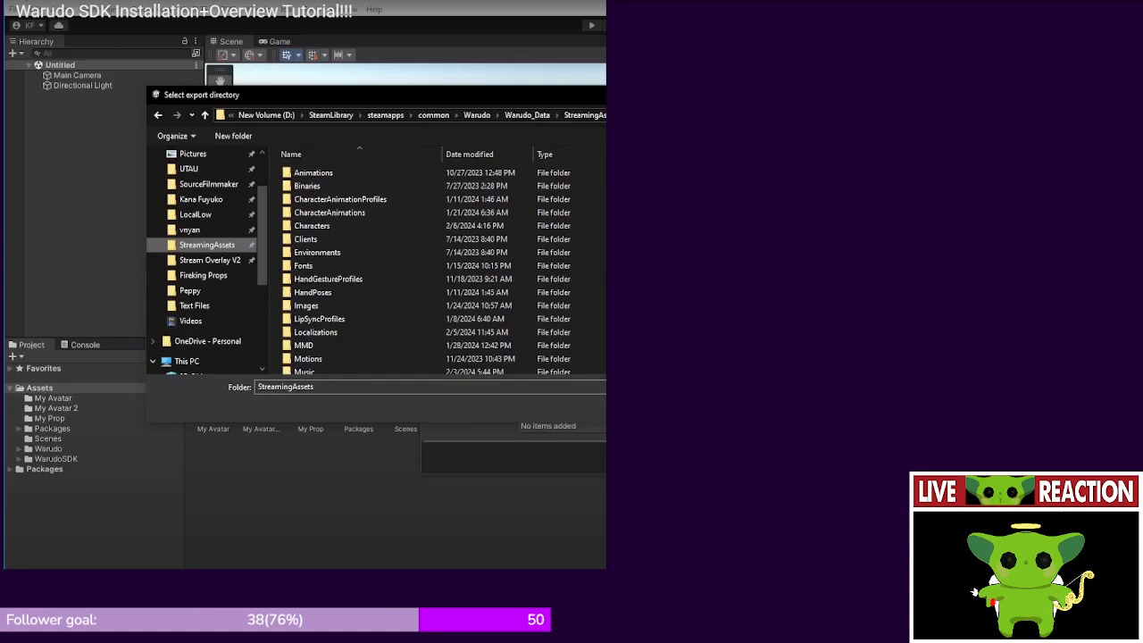
- Return to full screen, watch the tutorial's explanation of the full StreamingAssets path, and leave full screen at 11:58
left_click(556, 344)
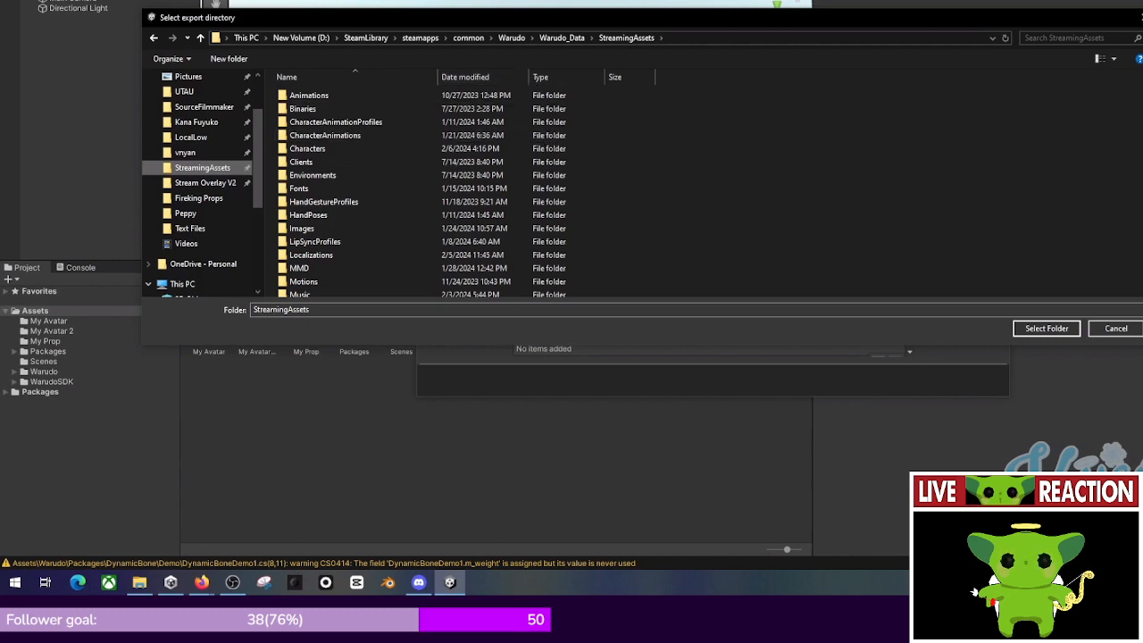
left_click_drag(1141, 101, 1115, 101)
left_click_drag(951, 104, 748, 104)
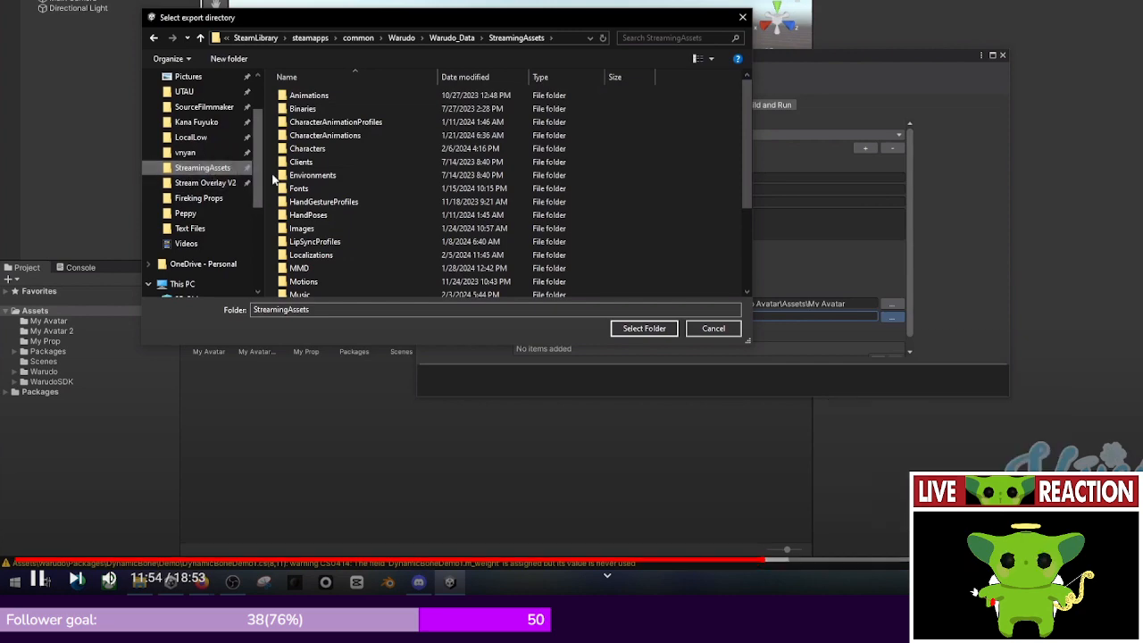
key("Escape")
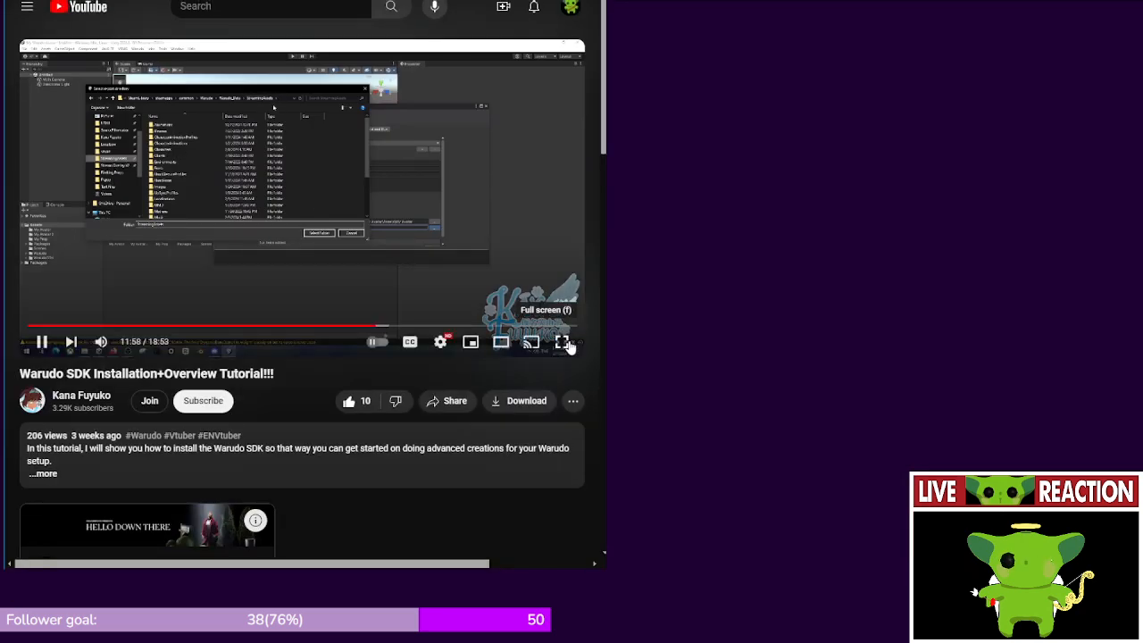
- Return the video to full screen and mute the Wix Studio advertisement
left_click(569, 346)
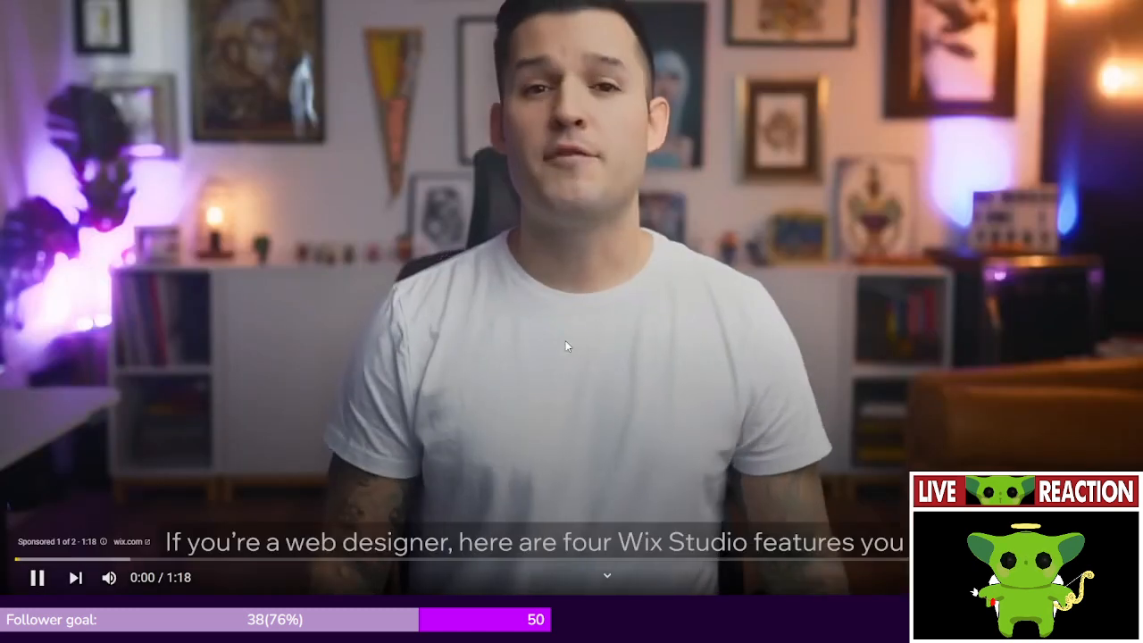
left_click(109, 578)
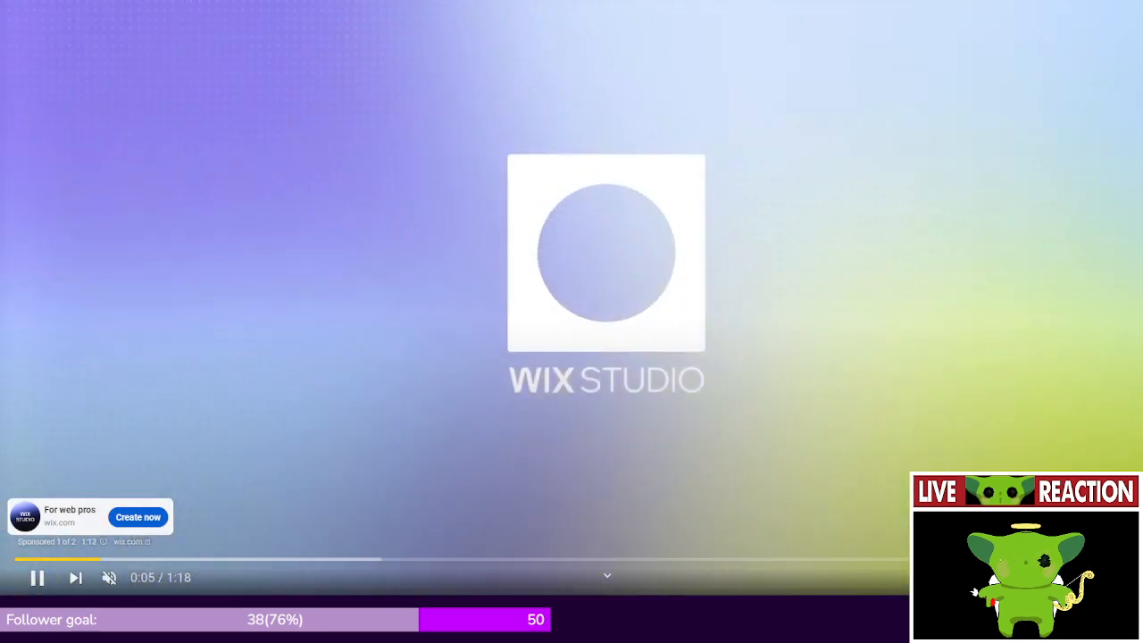
- Skip the Wix Studio advertisement and unmute the mod export tutorial
left_click(1087, 518)
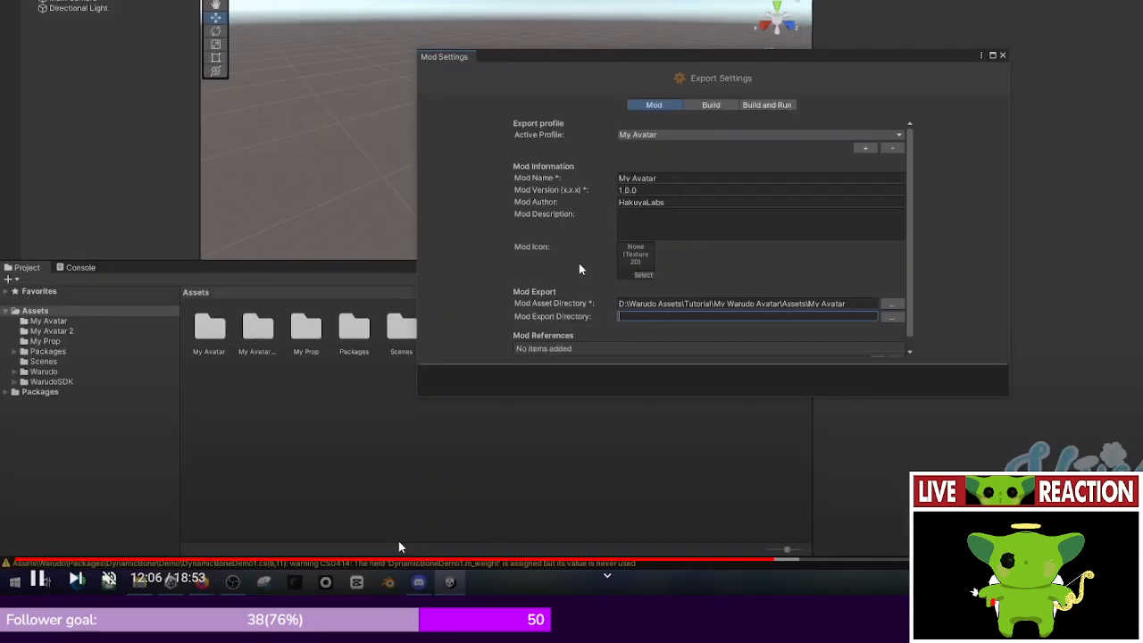
left_click(109, 577)
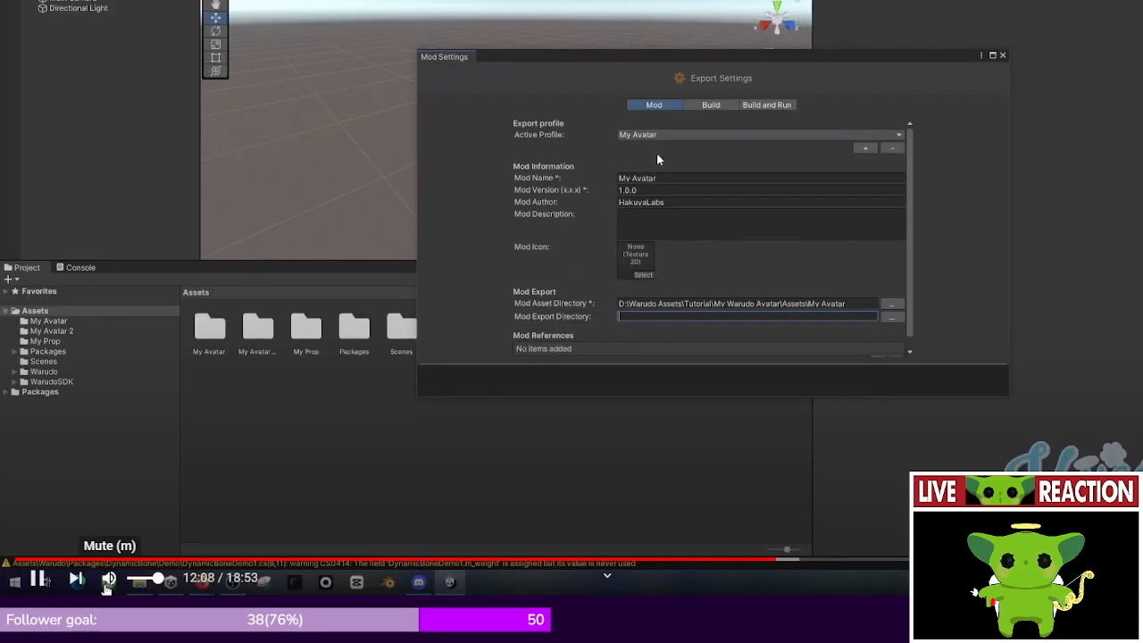
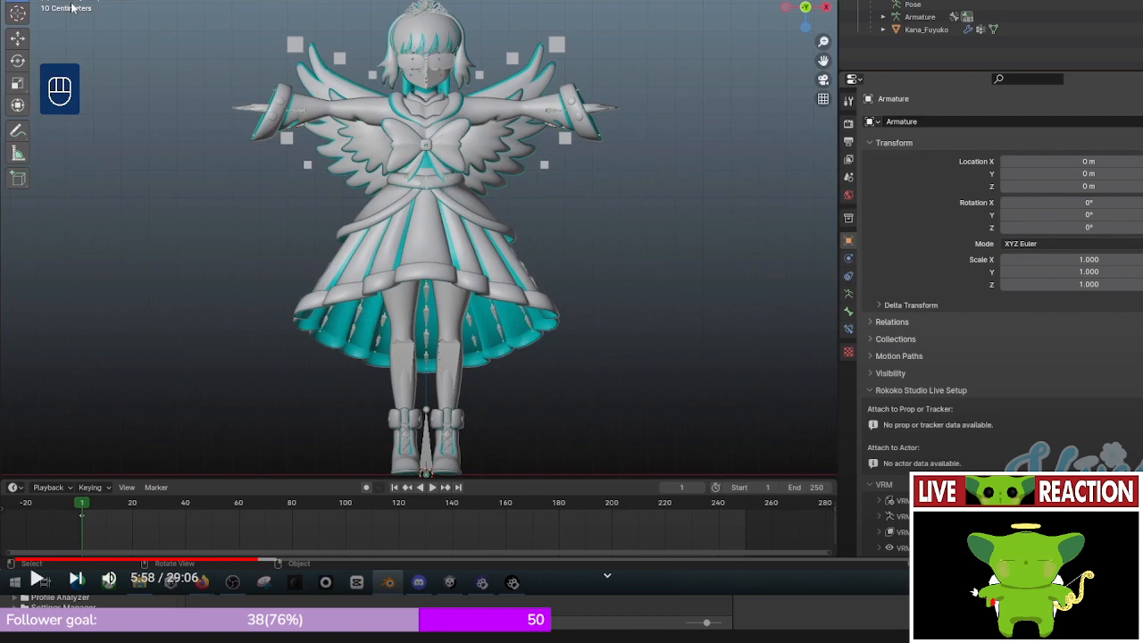
- Watch the "How To Convert FBX To Warudo Avatar!!!" tutorial through the creation of the My Avatar mod, pausing at 8:24 outside full screen
key("Escape")
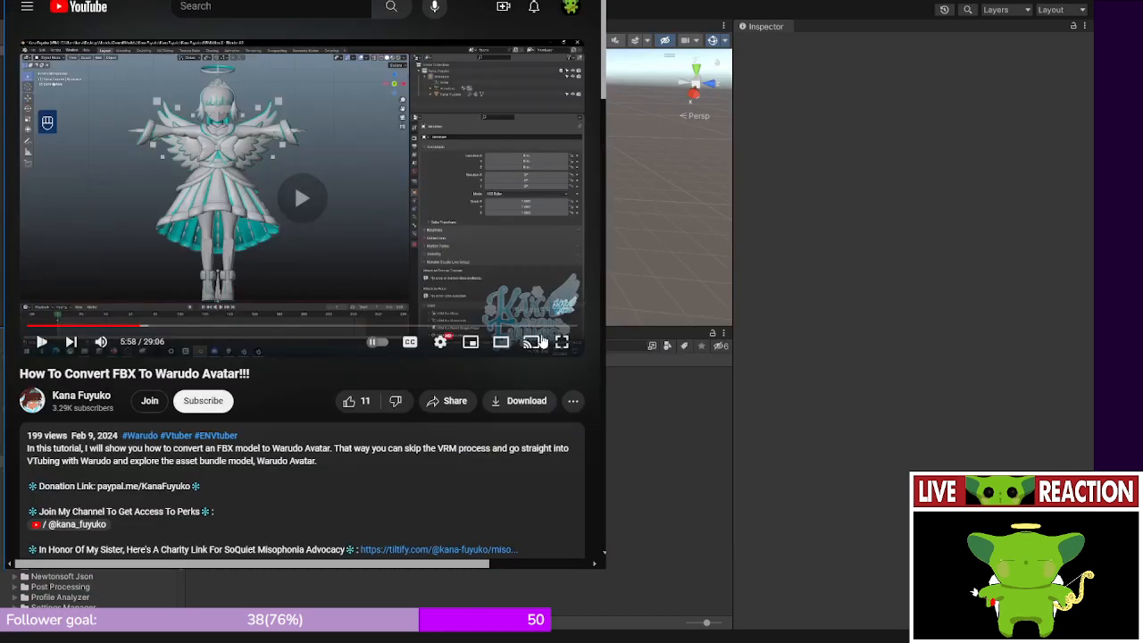
left_click(562, 342)
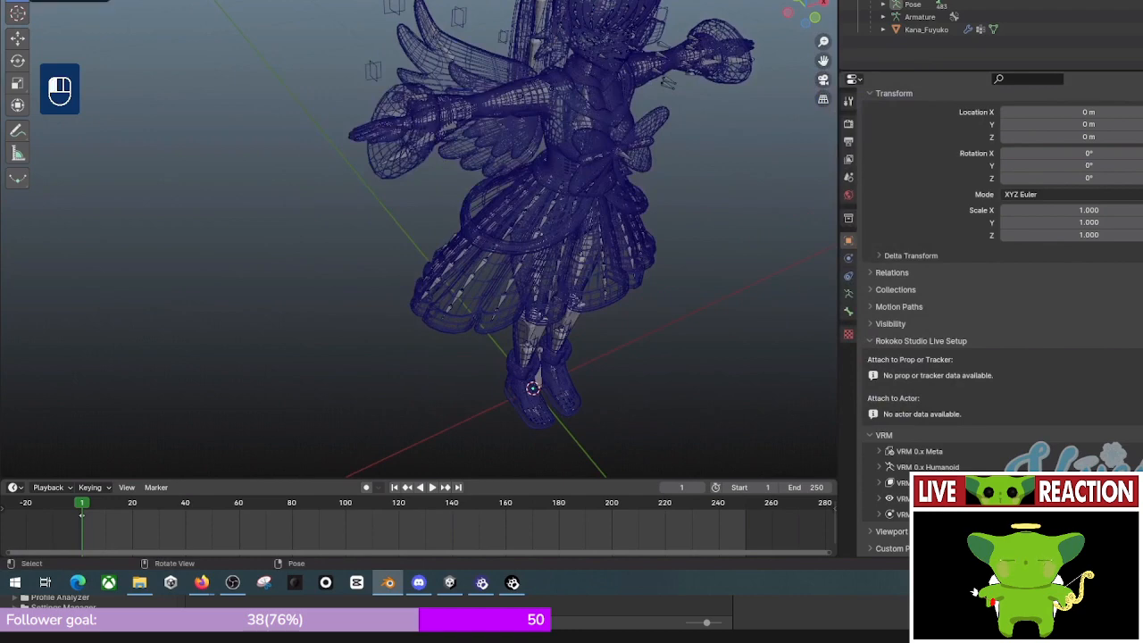
key("Escape")
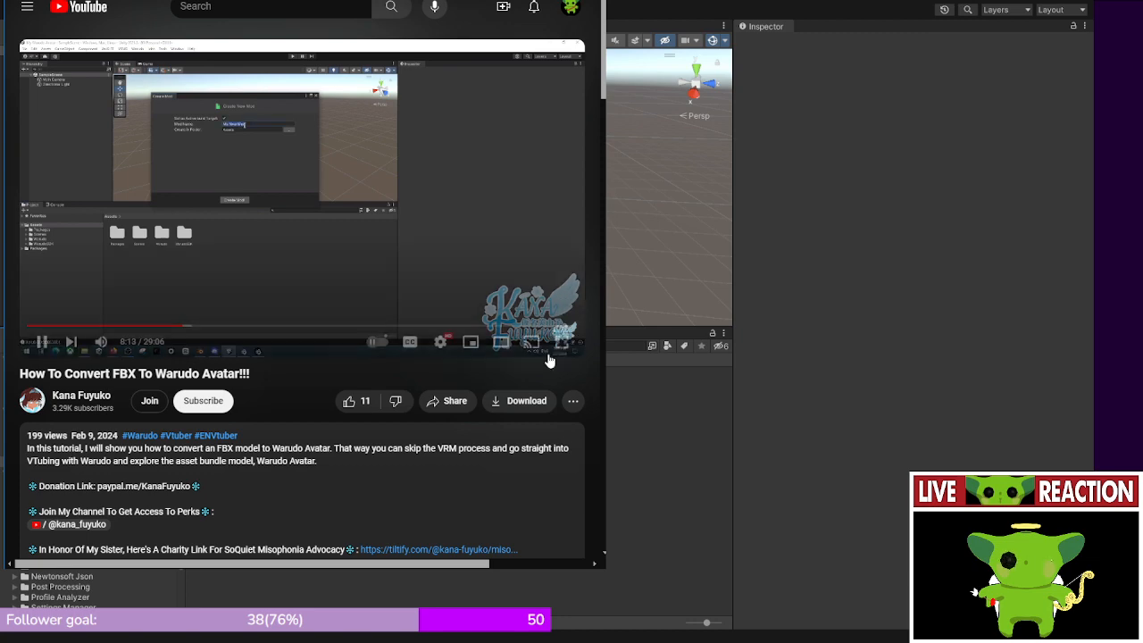
left_click(548, 351)
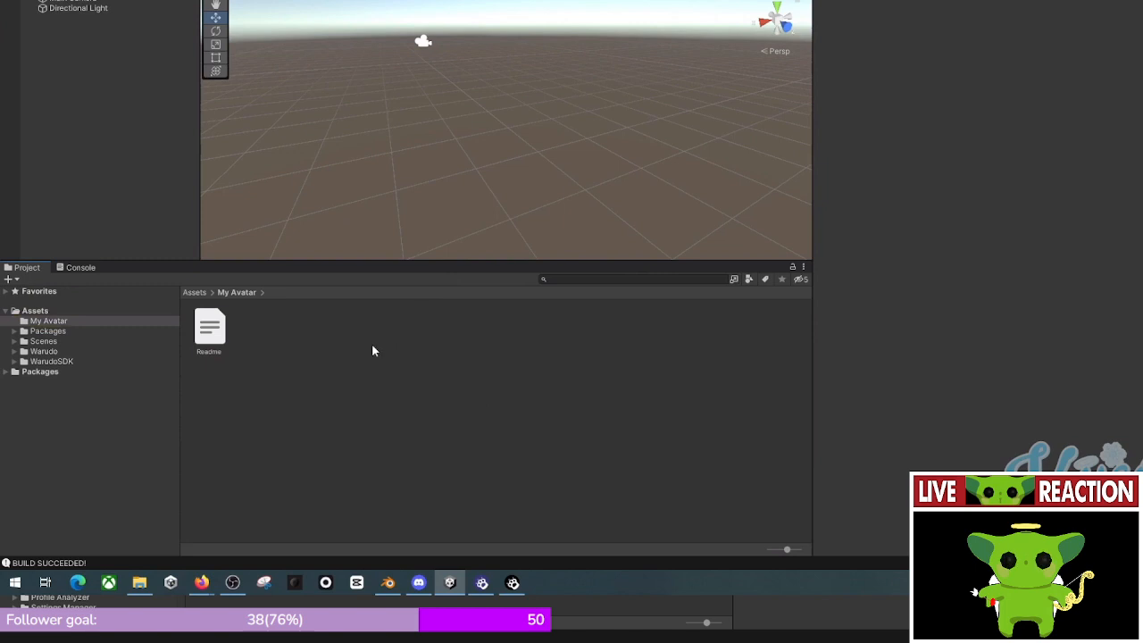
key("space")
key("Escape")
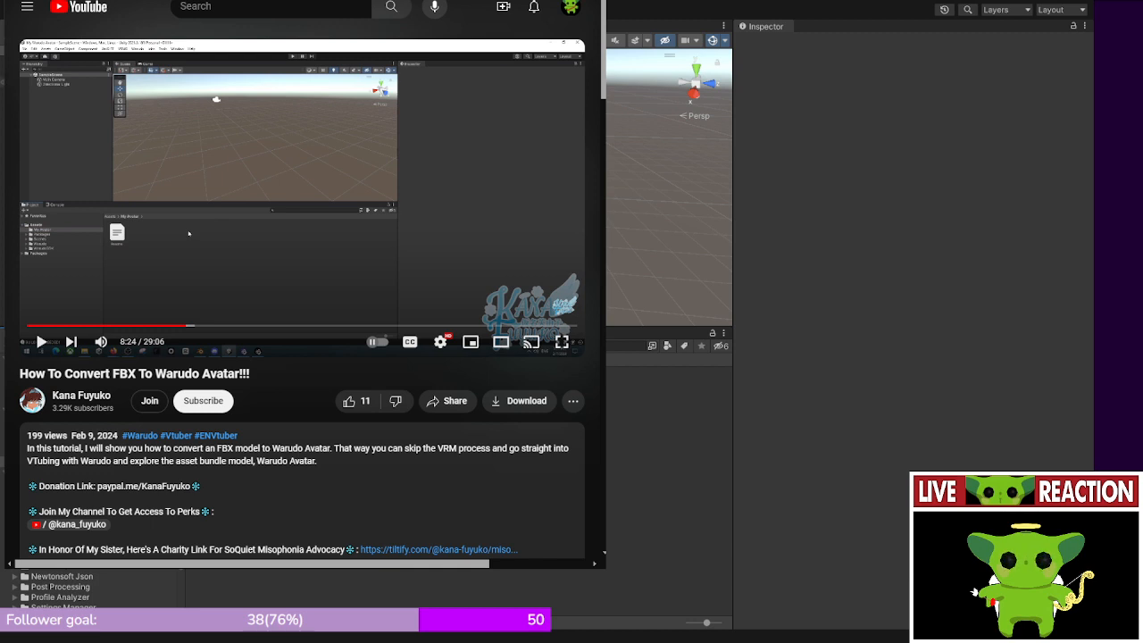
- Select the Cube object in the Unity scene and deactivate it
left_click(36, 82)
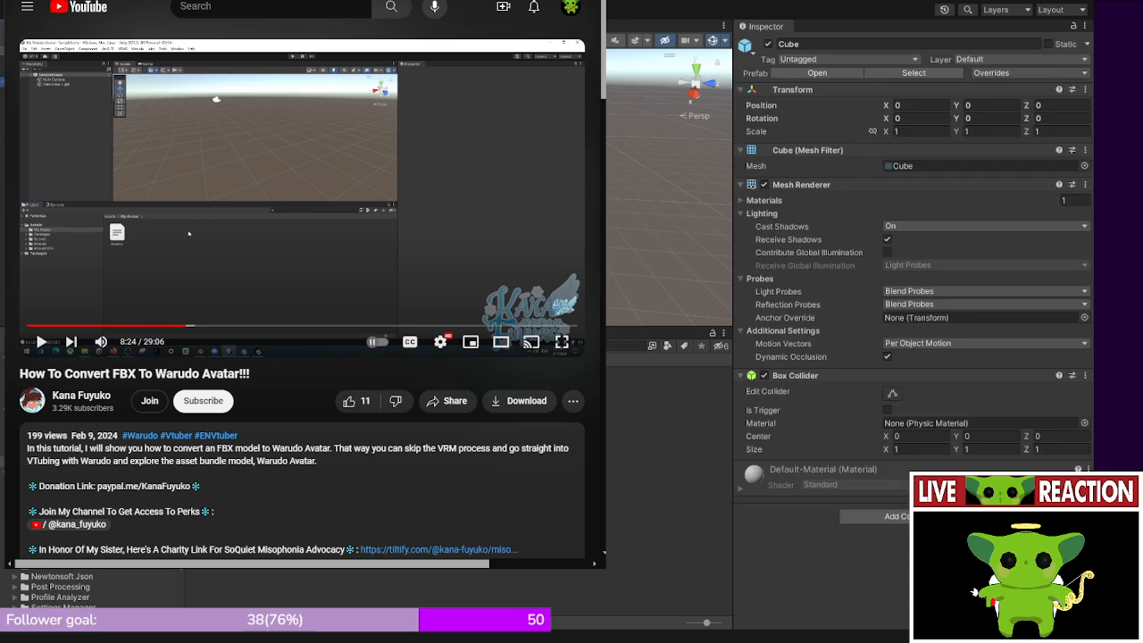
left_click(767, 43)
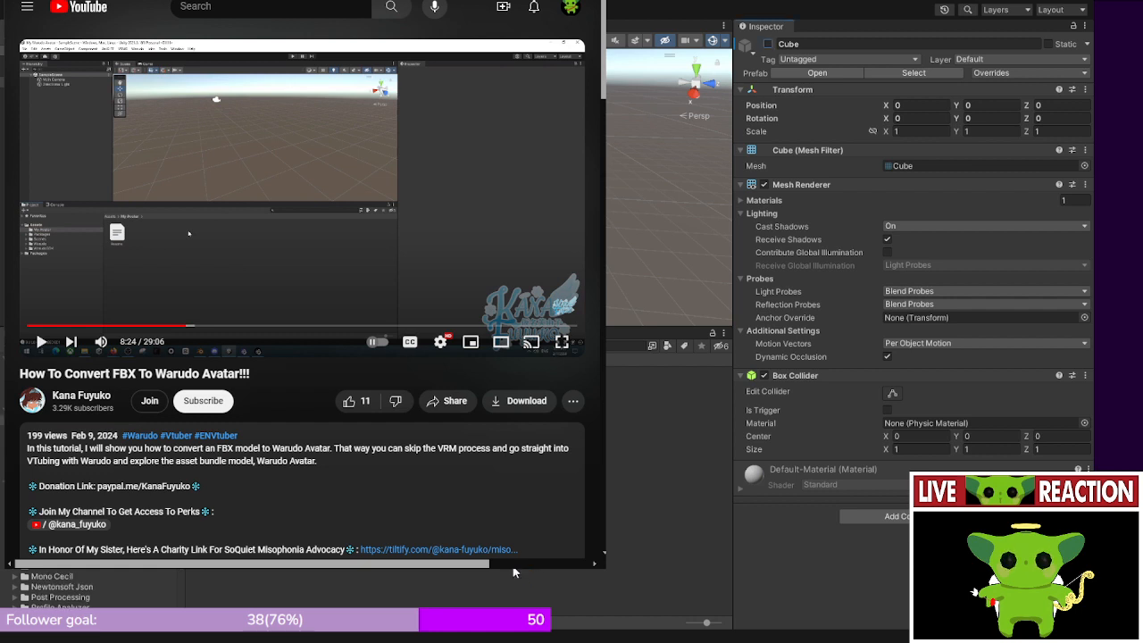
- Watch how the tutorial brings the FBX model and Textures folder into the mod folder, pausing at 8:38 outside full screen
key("alt+Tab")
left_click(282, 222)
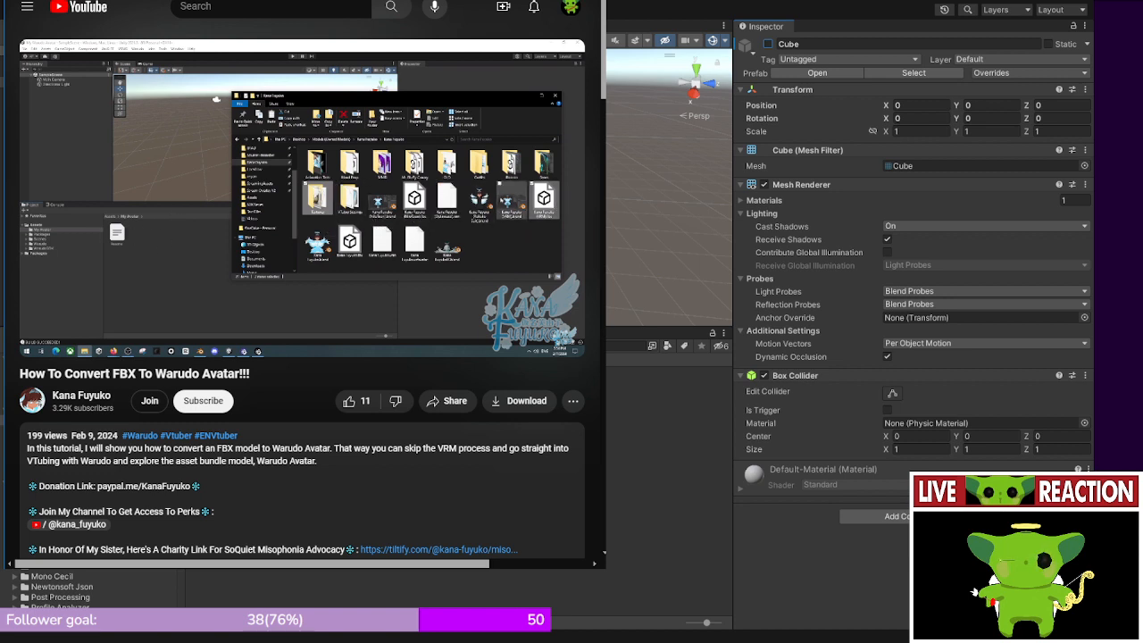
left_click(369, 157)
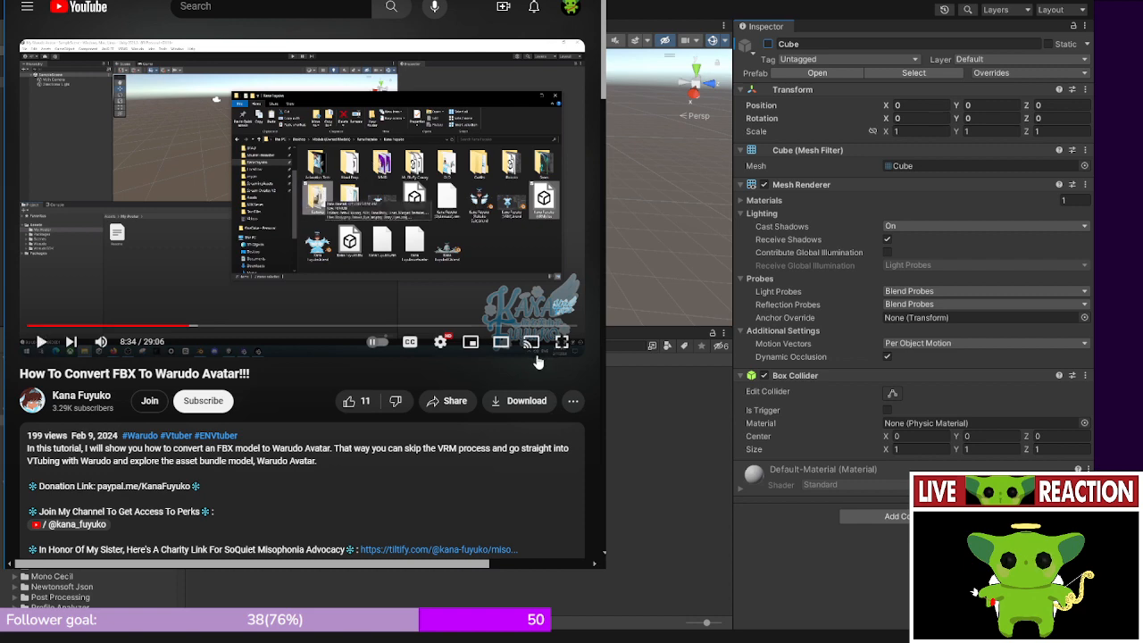
left_click(554, 345)
left_click(499, 188)
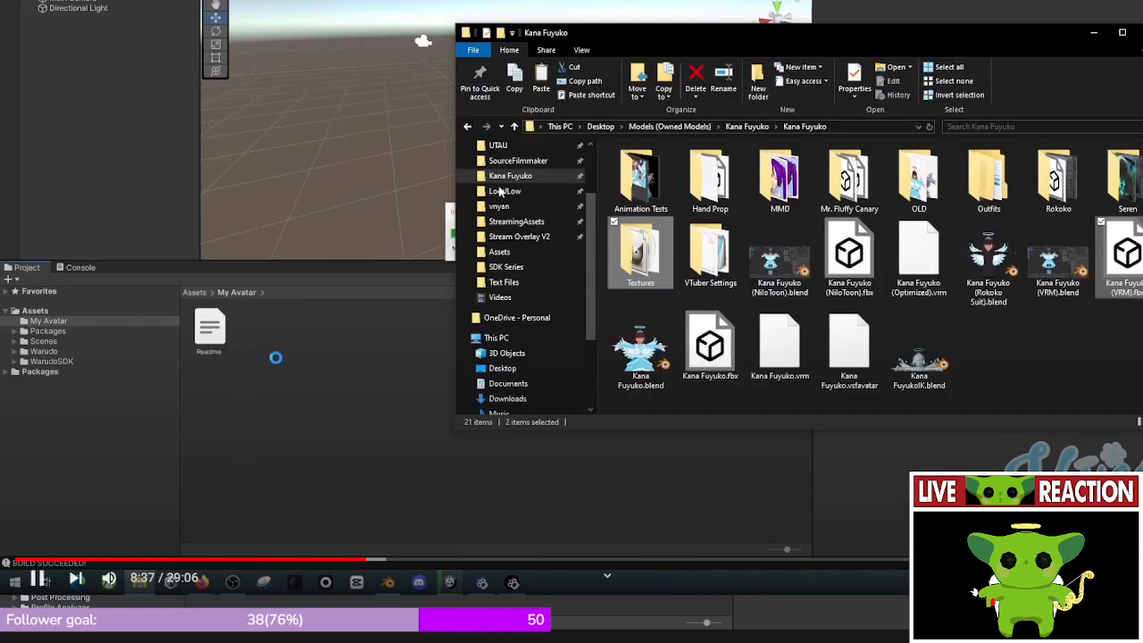
left_click(537, 215)
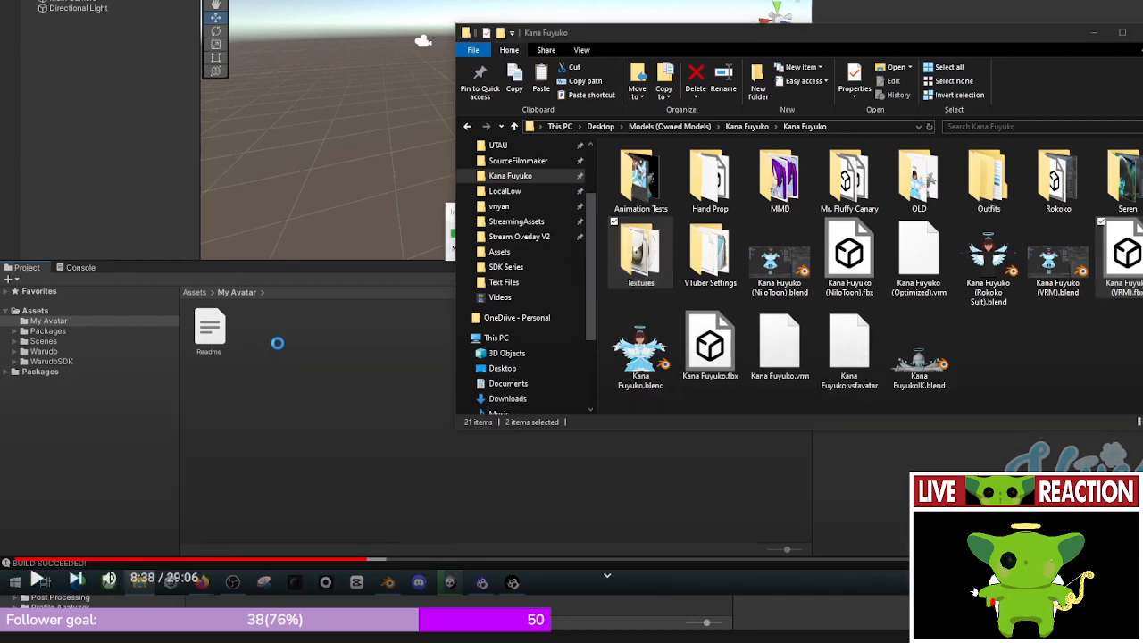
key("Escape")
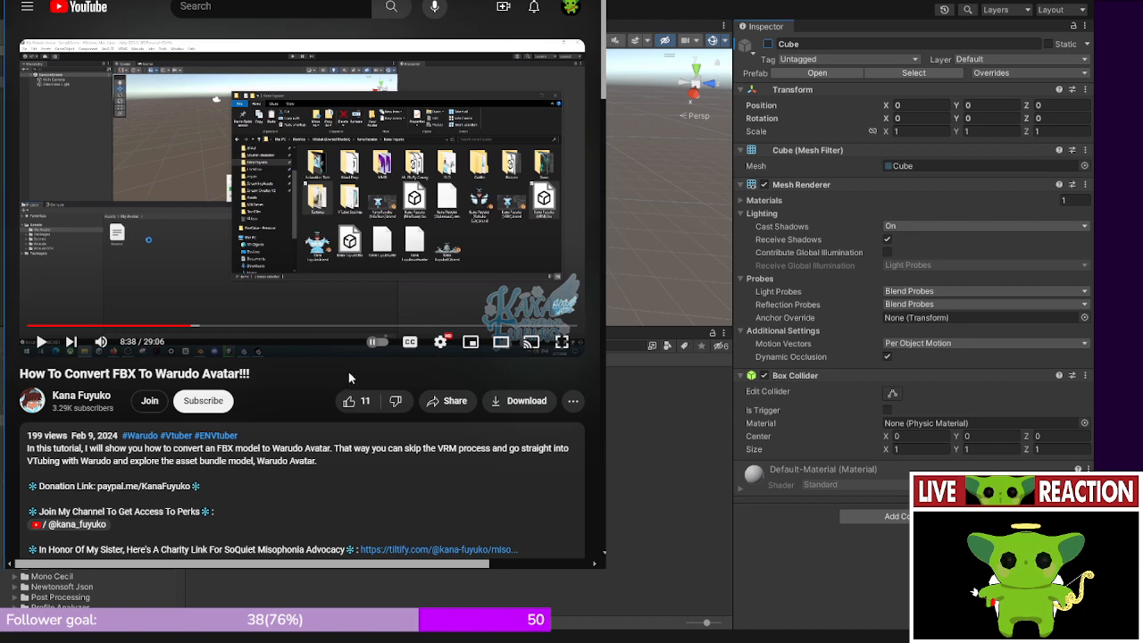
left_click(561, 341)
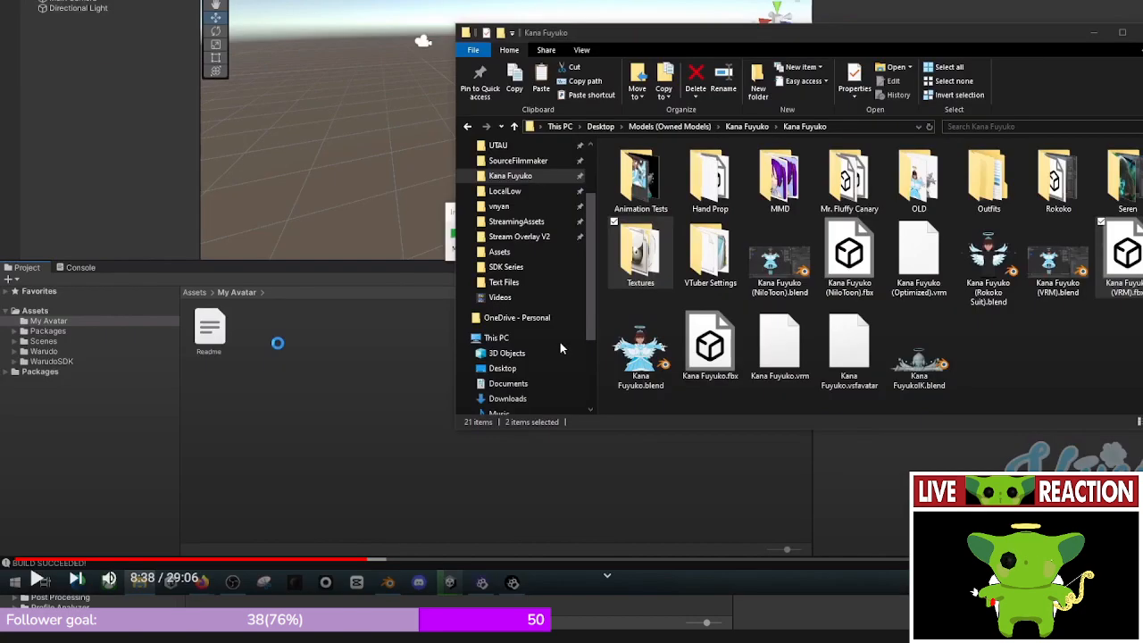
key("Escape")
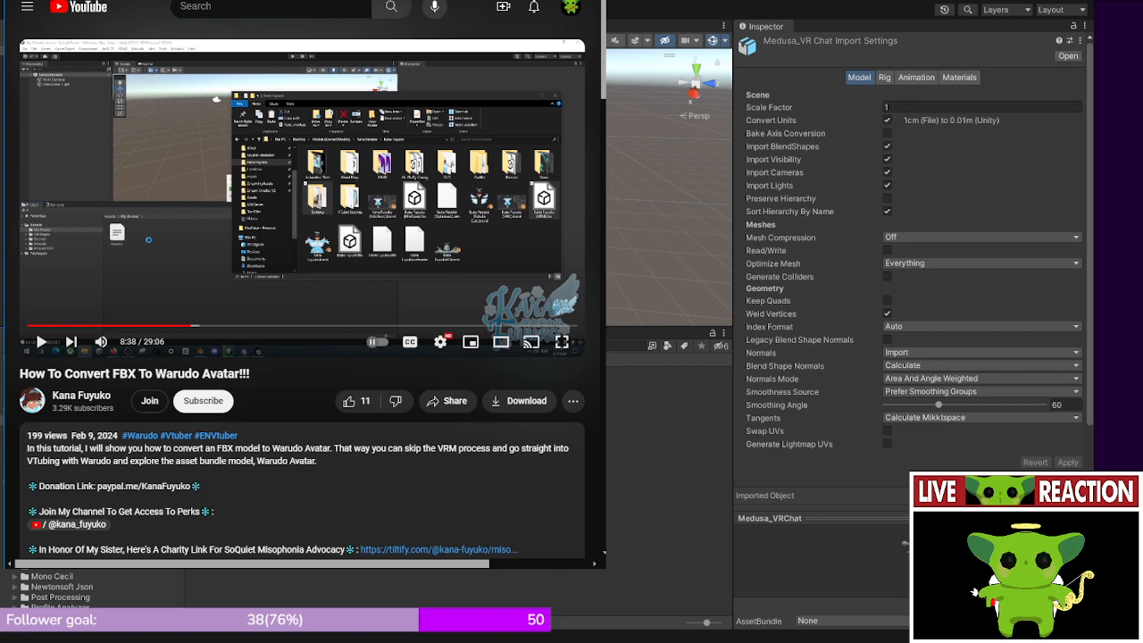
- Watch how the tutorial handles the imported FBX in the My Avatar folder, and pause at 8:55 outside full screen
left_click(279, 252)
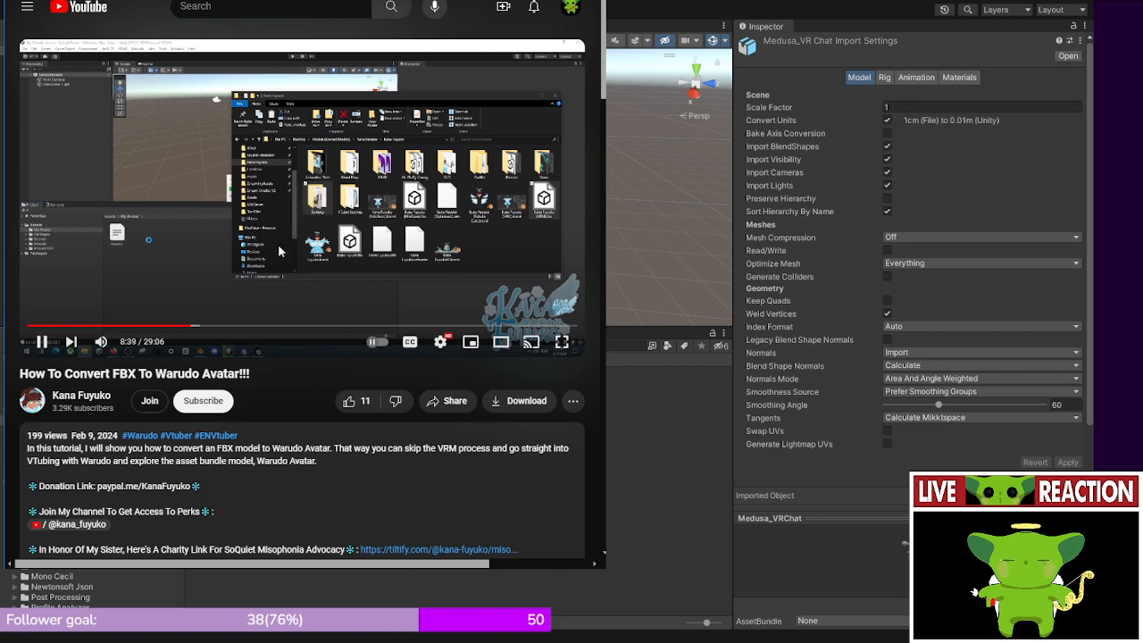
left_click(562, 342)
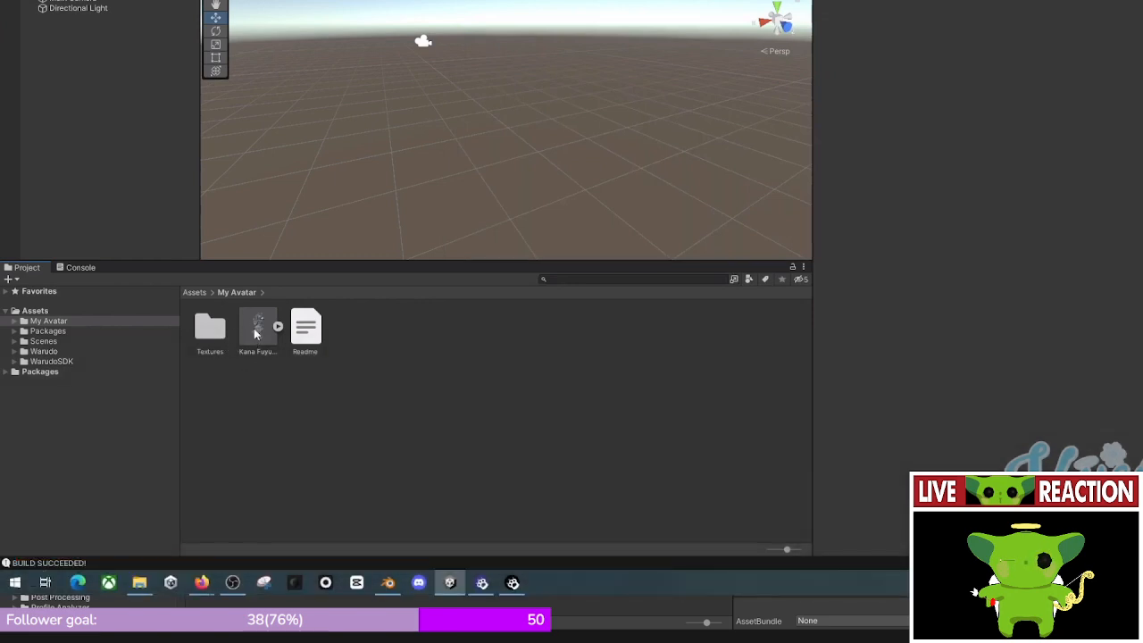
key("Escape")
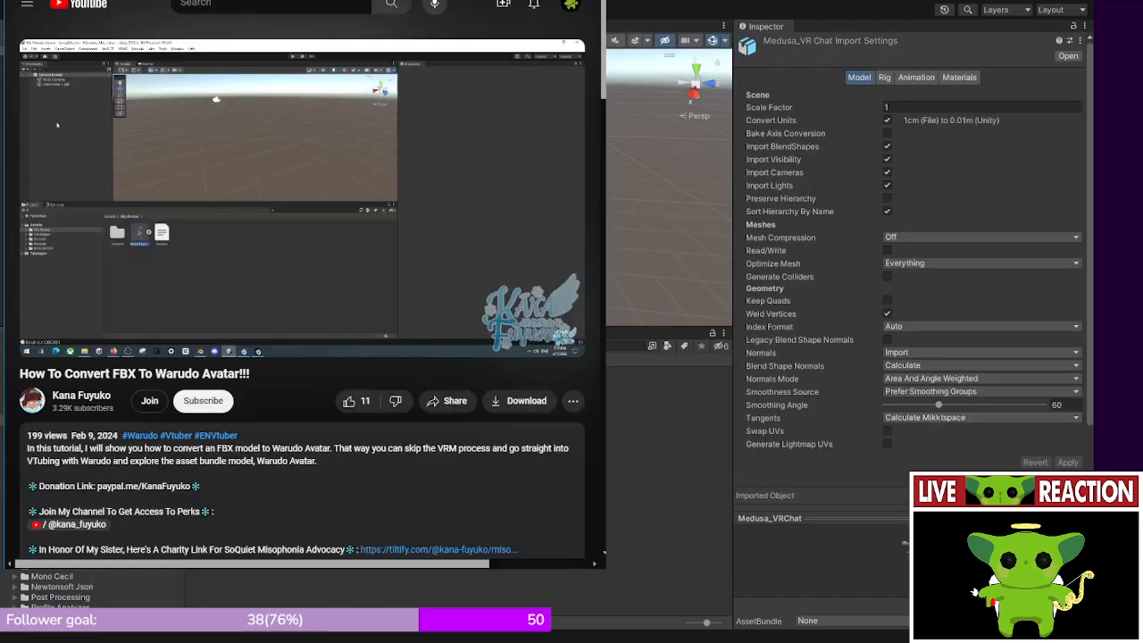
left_click(494, 167)
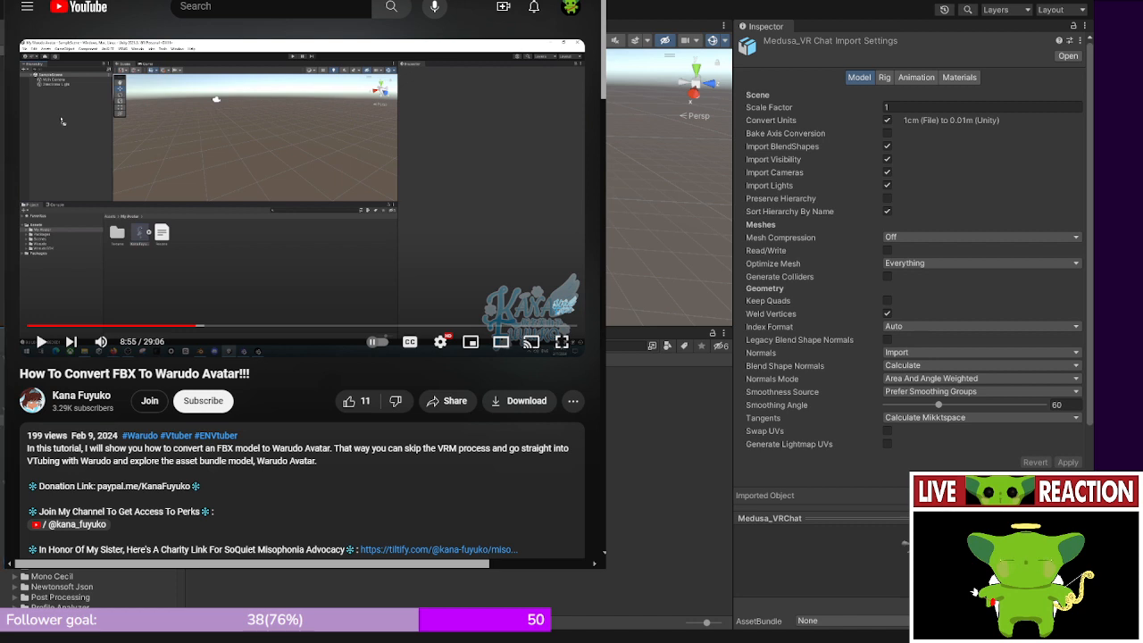
- Select the Medusa_VRChat model in the Unity scene and inspect it
left_click(3, 93)
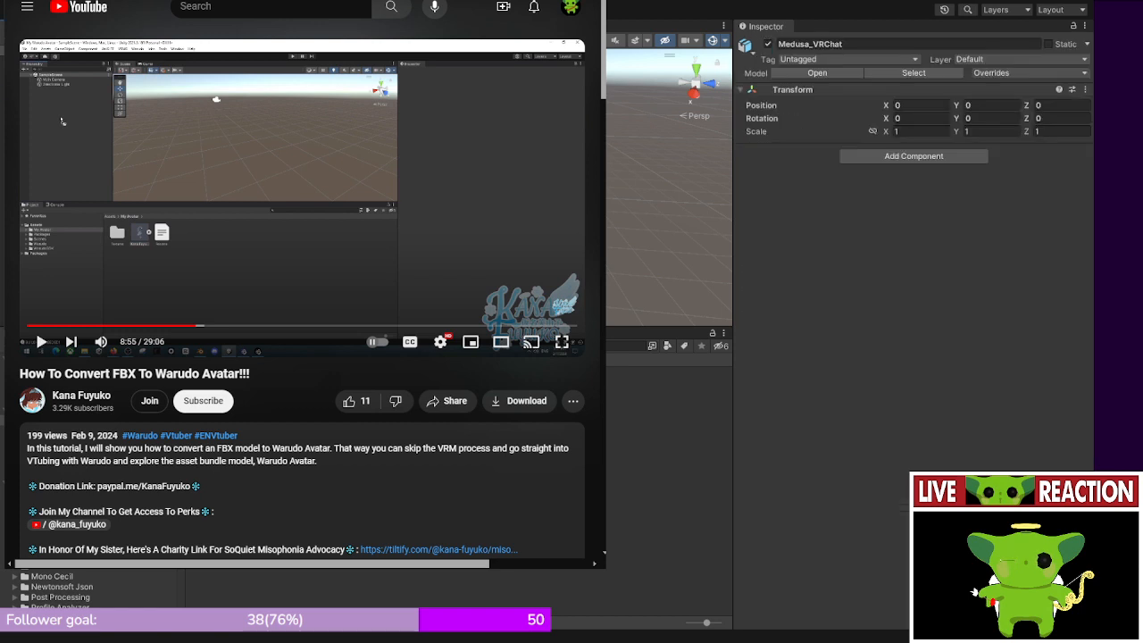
mouse_move(464, 188)
right_mouse_down()
mouse_move(465, 227)
mouse_move(451, 232)
mouse_move(401, 183)
mouse_move(460, 183)
right_mouse_up()
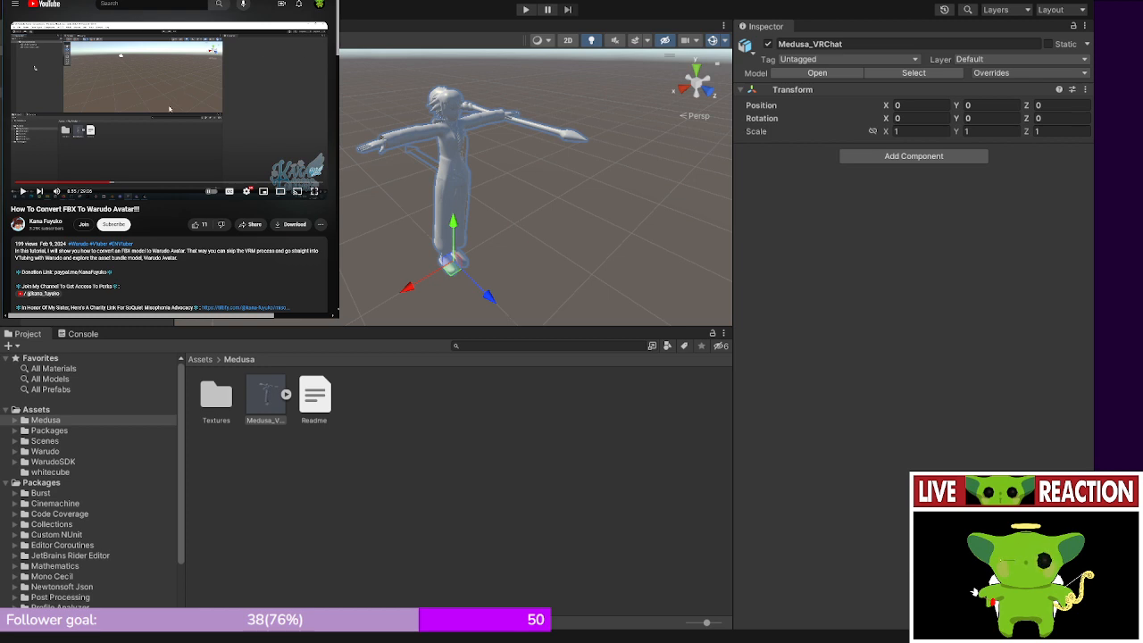
- Watch the tutorial's Humanoid rig setup in full screen, pause at 9:11, and leave full screen
left_click(170, 109)
left_click(314, 192)
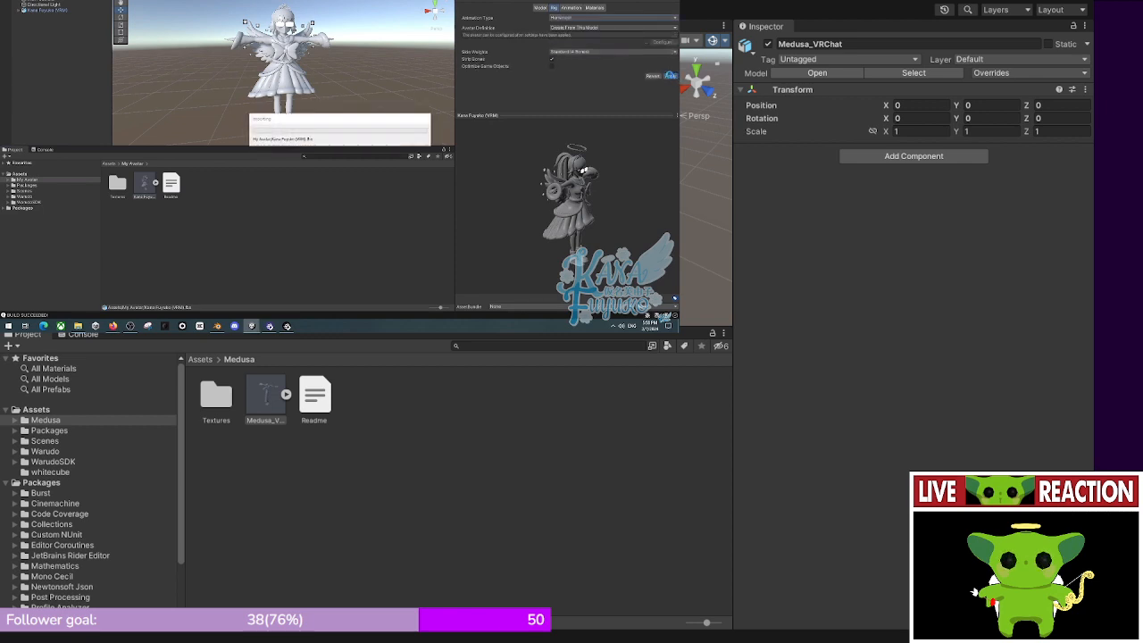
key("space")
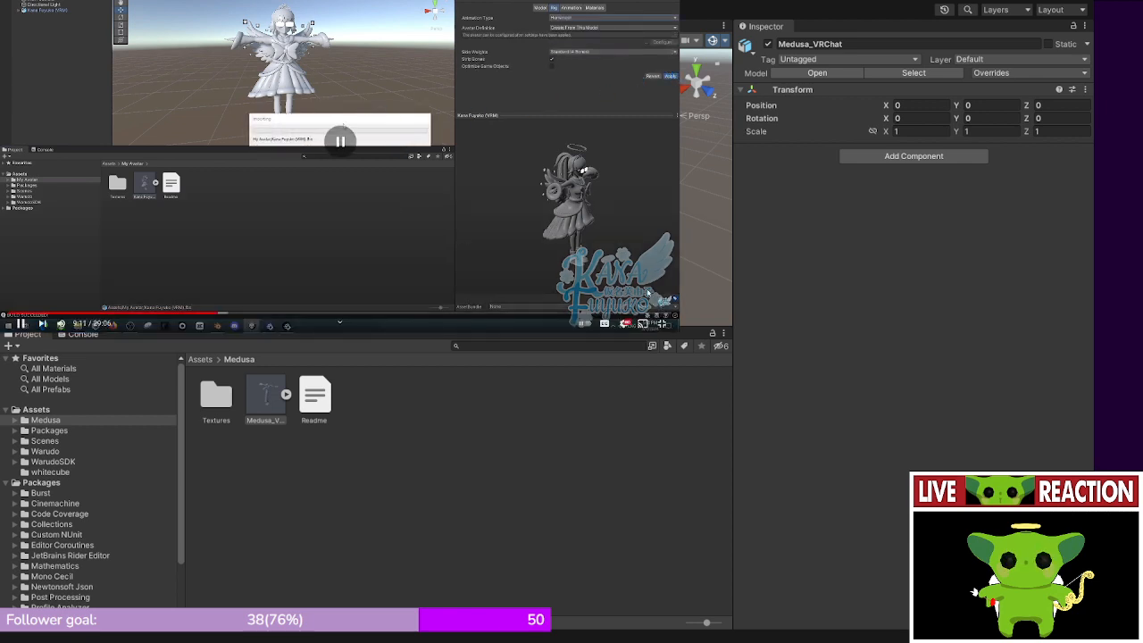
left_click(641, 322)
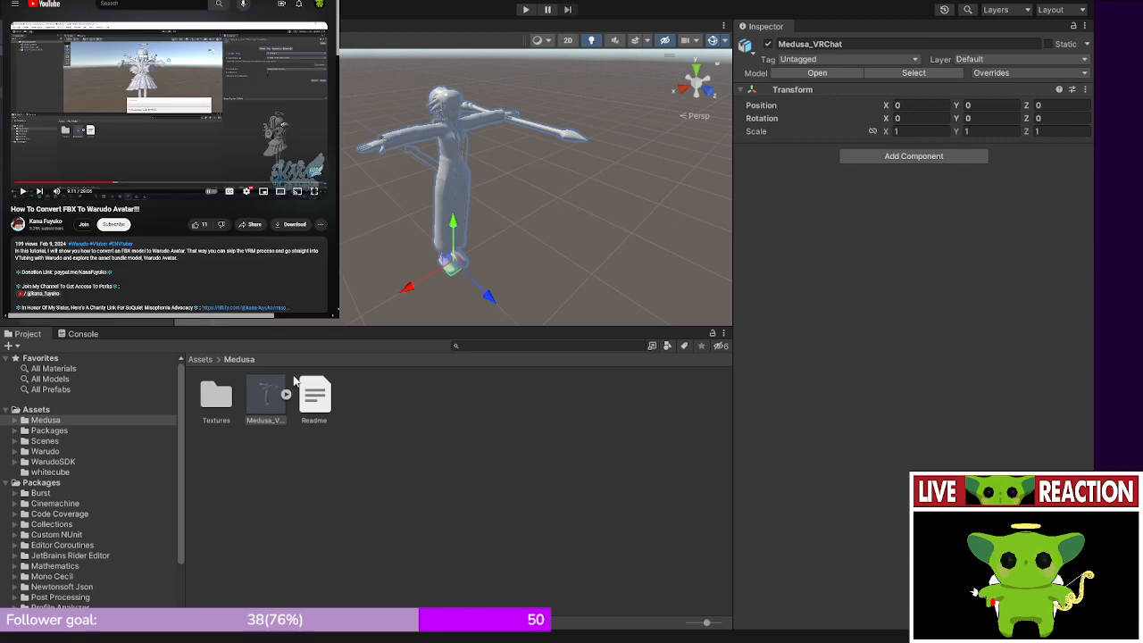
- Set the Medusa_VRChat model's rig animation type to Humanoid and apply the import settings
left_click(267, 395)
left_click(885, 77)
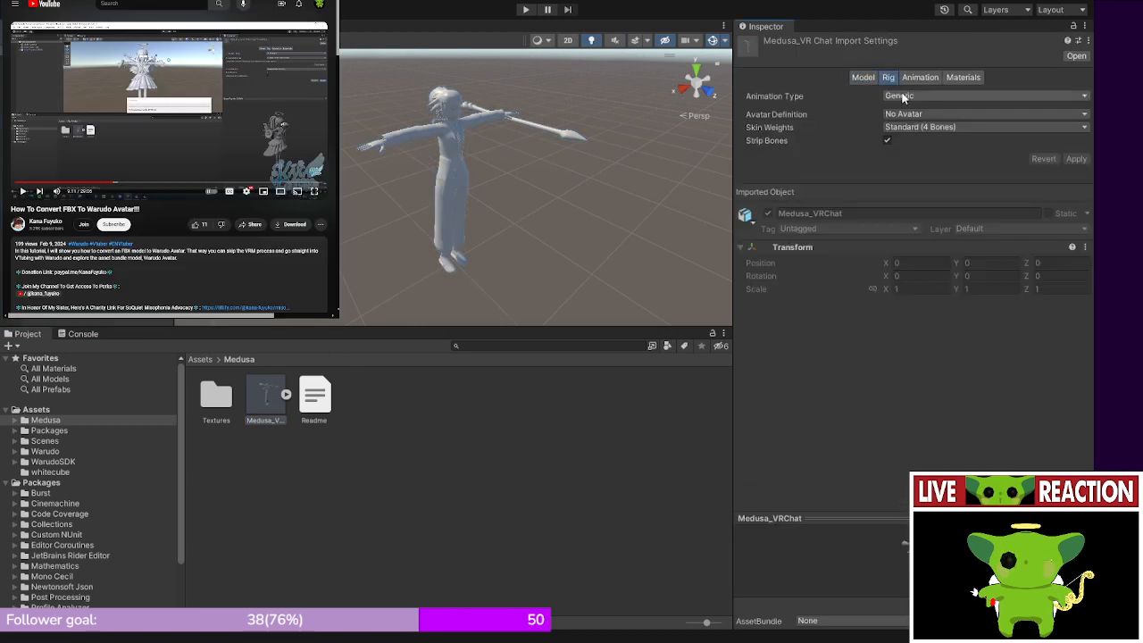
left_click(914, 157)
left_click(1076, 203)
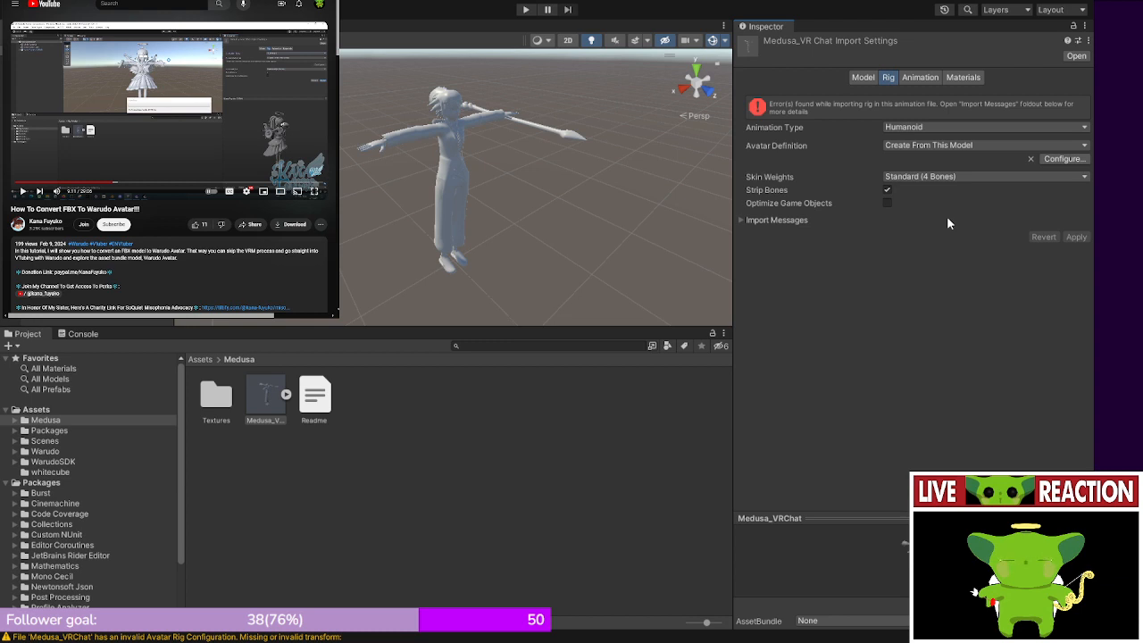
- Read the rig warning in the console and clear the Jaw bone assignment in the Medusa_VRChat avatar's head mapping
left_click(99, 334)
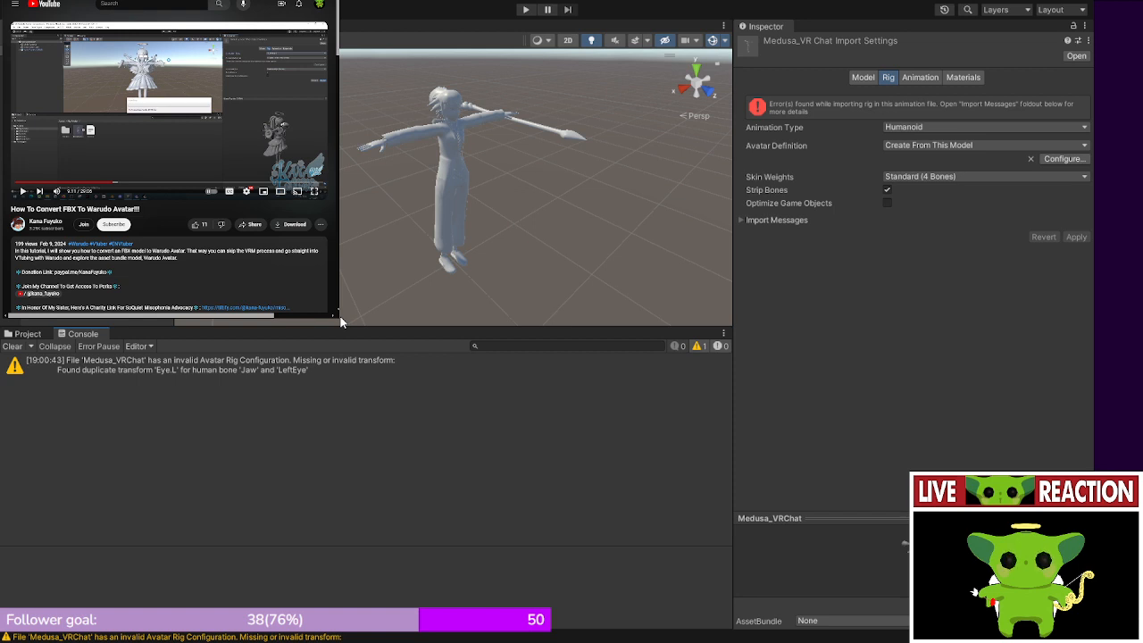
left_click(1072, 159)
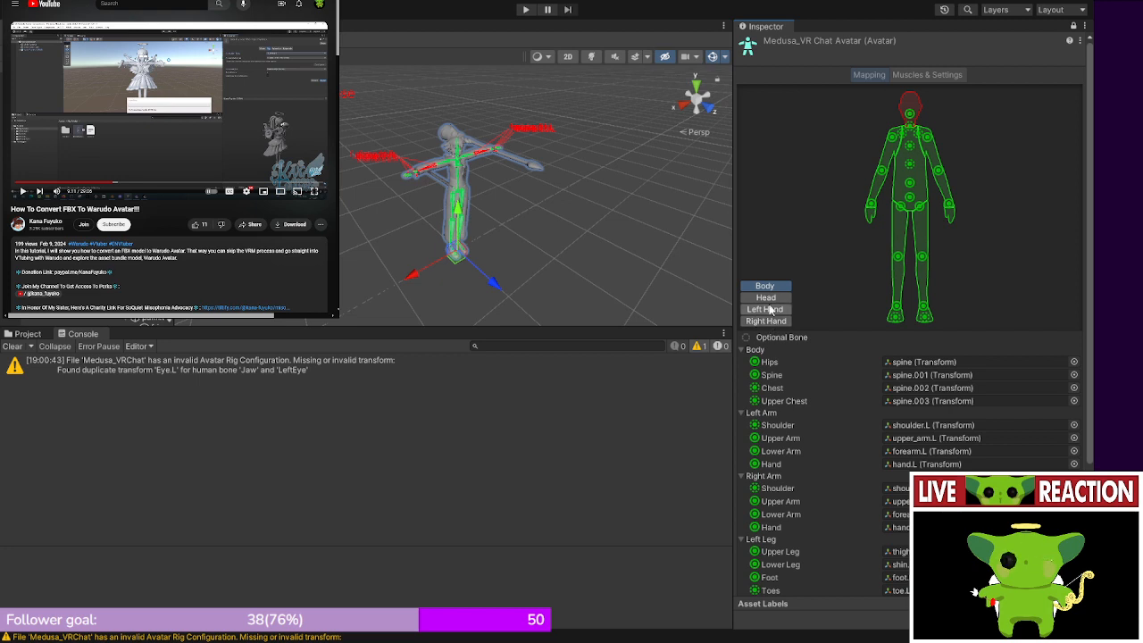
left_click(769, 300)
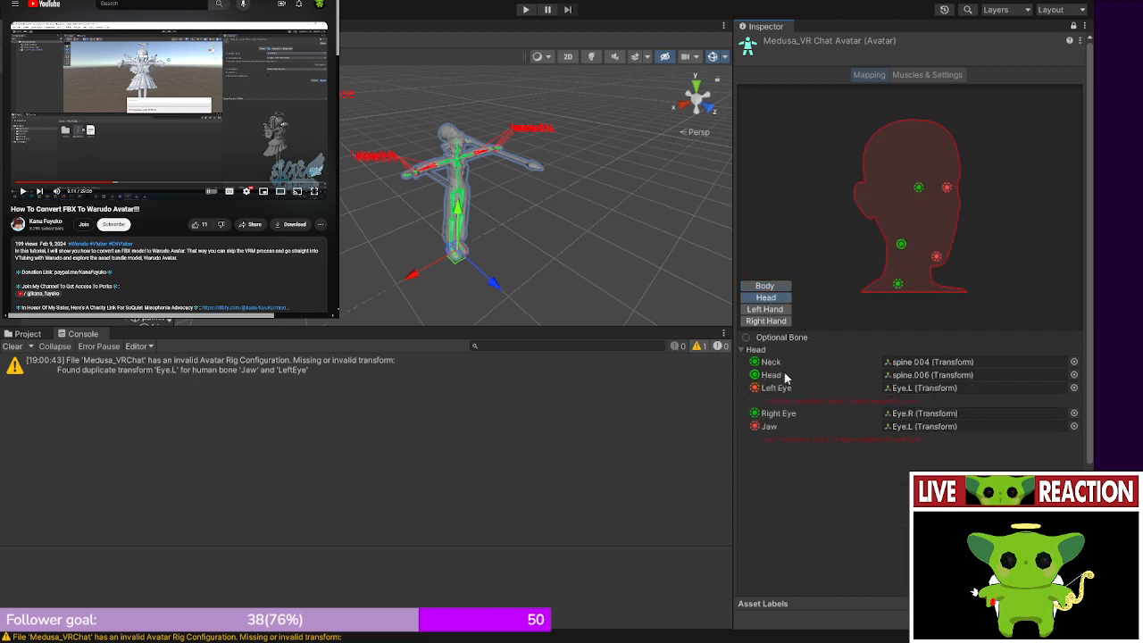
left_click(755, 426)
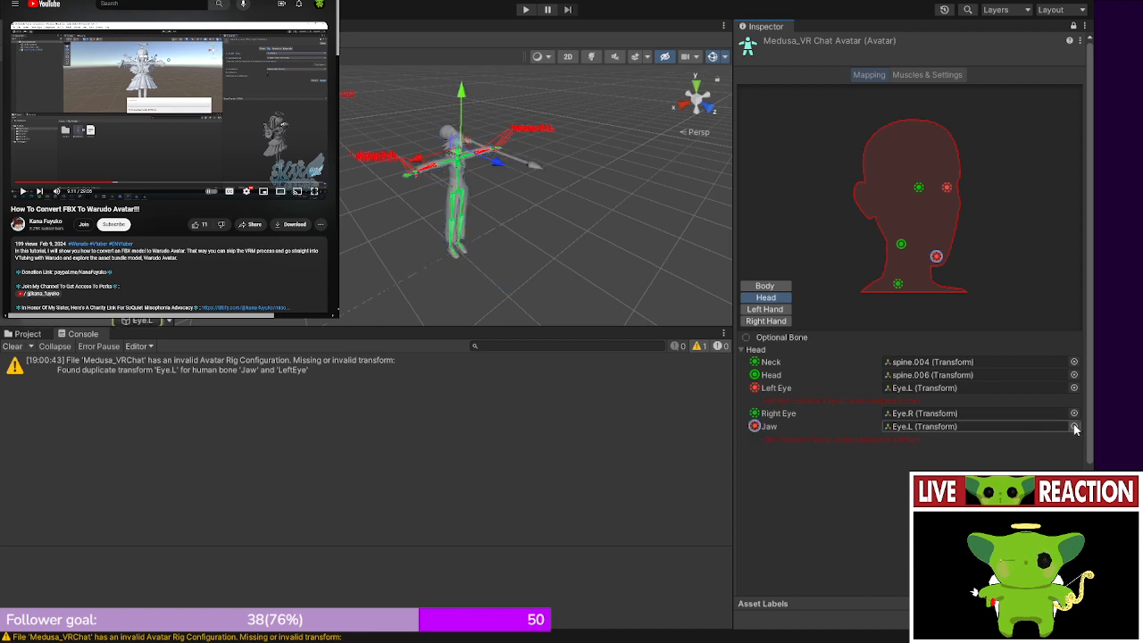
key("Delete")
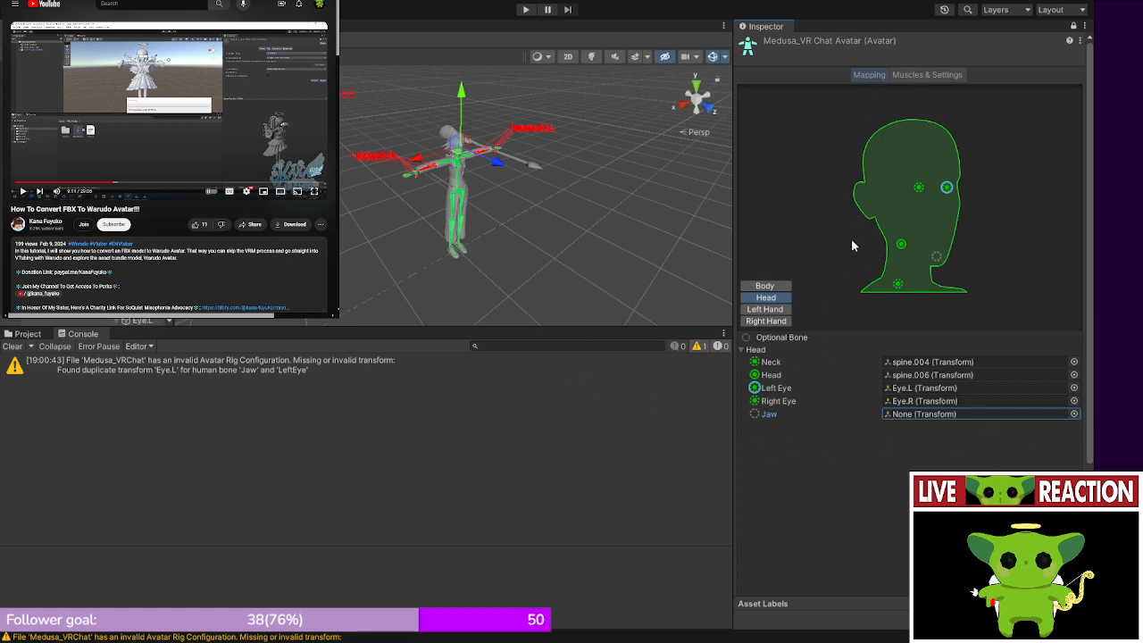
- Review the Medusa_VRChat avatar's body bone mapping, and finish the avatar configuration with the changes applied
left_click(765, 286)
scroll(943, 436, "down", 3)
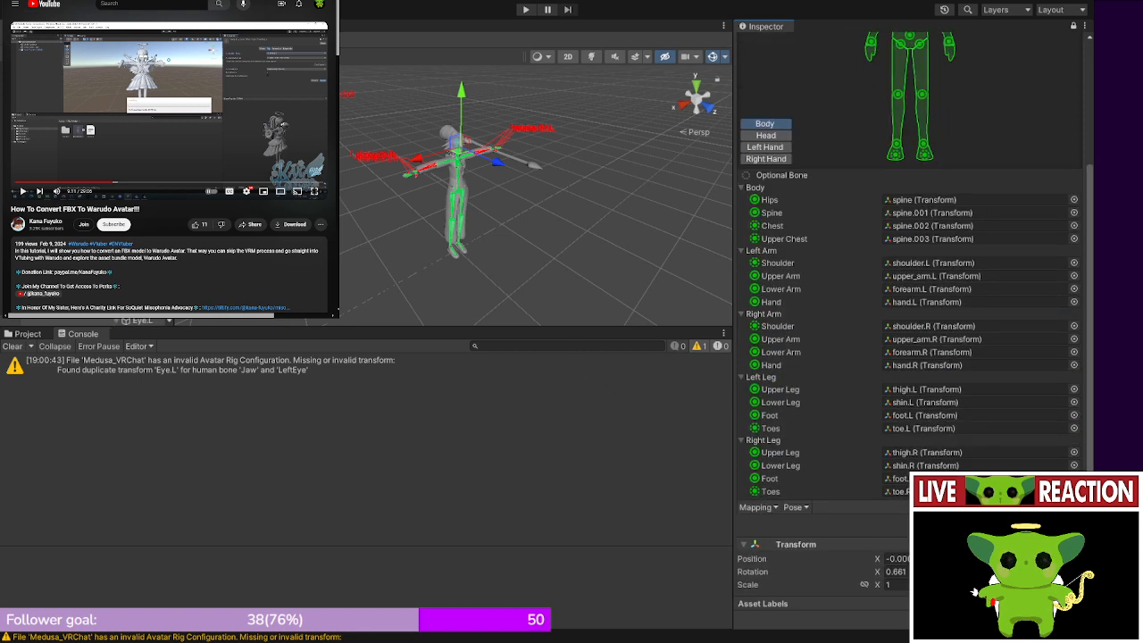
left_click(1066, 525)
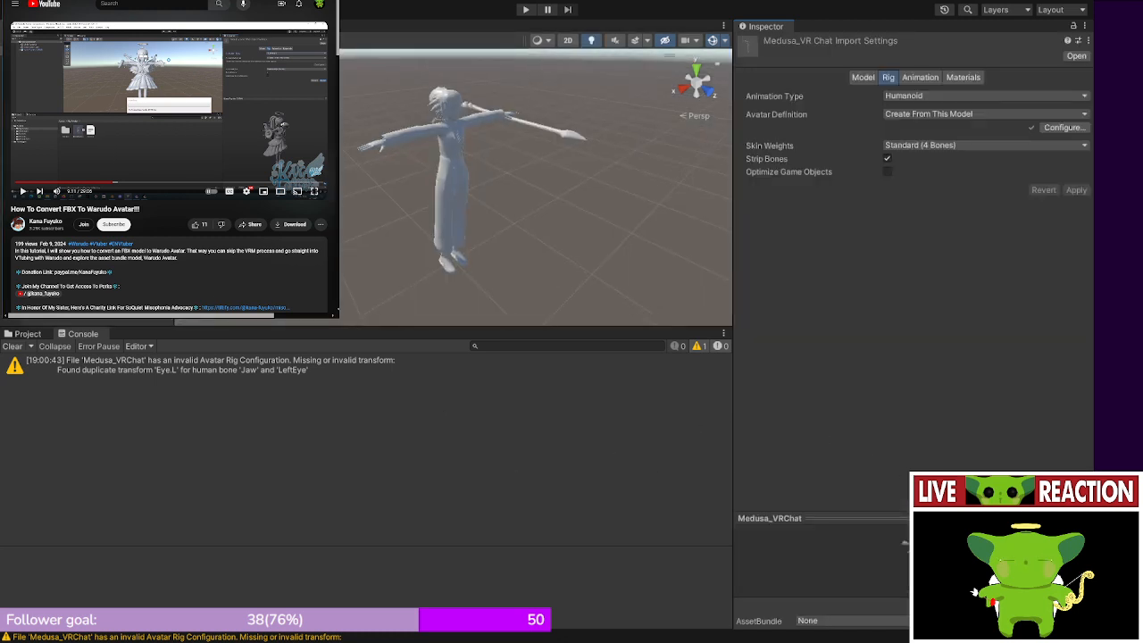
- Resume the tutorial, watch its left-hand bone mapping part in full screen up to about 11:59, and leave full screen
left_click(181, 129)
left_click(315, 194)
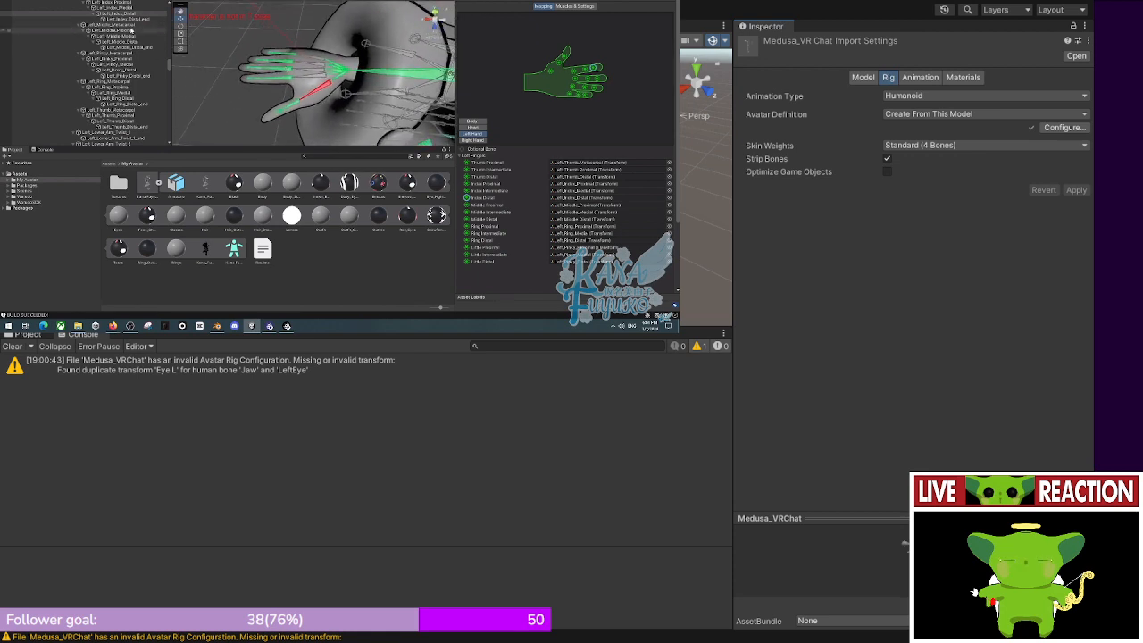
mouse_move(329, 218)
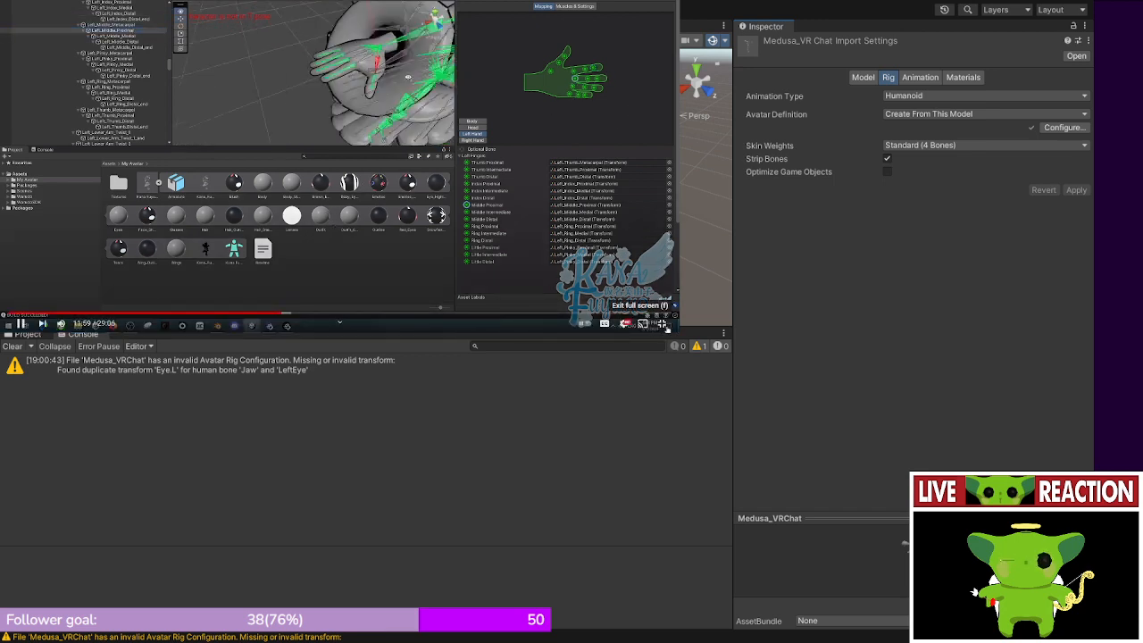
left_click(609, 259)
left_click(661, 323)
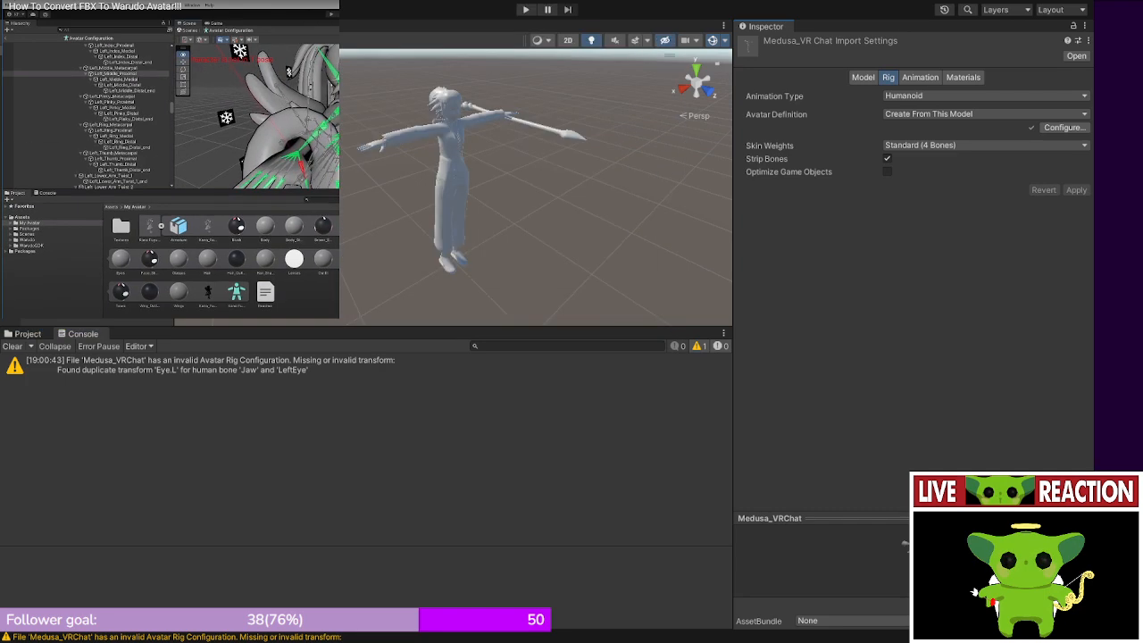
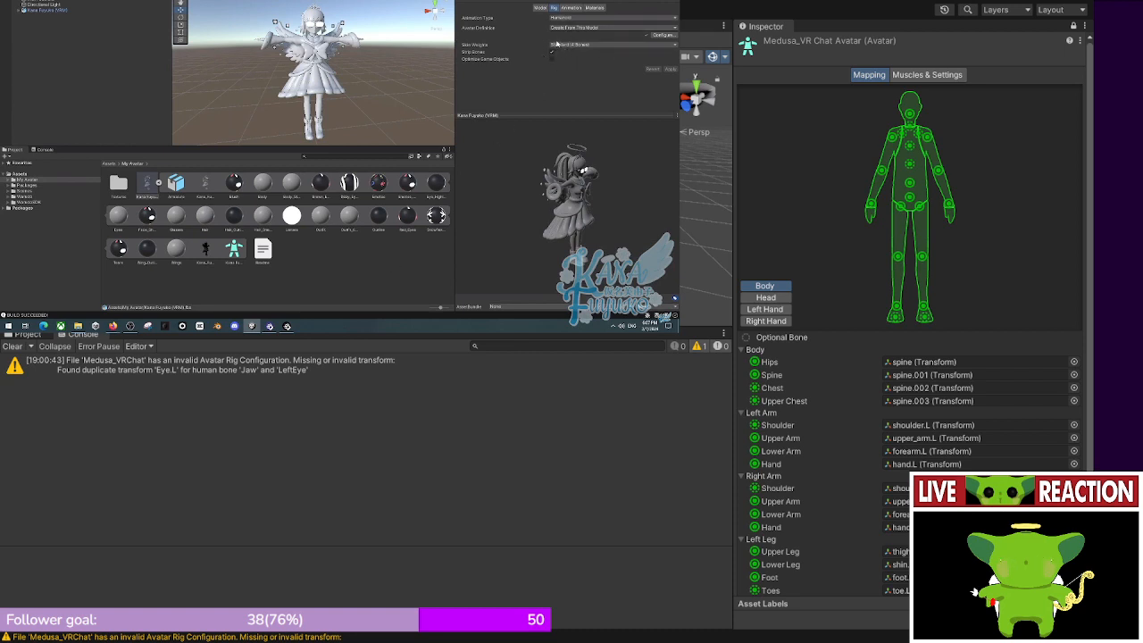
- Watch the tutorial's part on the Model import settings in full screen, then leave full screen
left_click(540, 8)
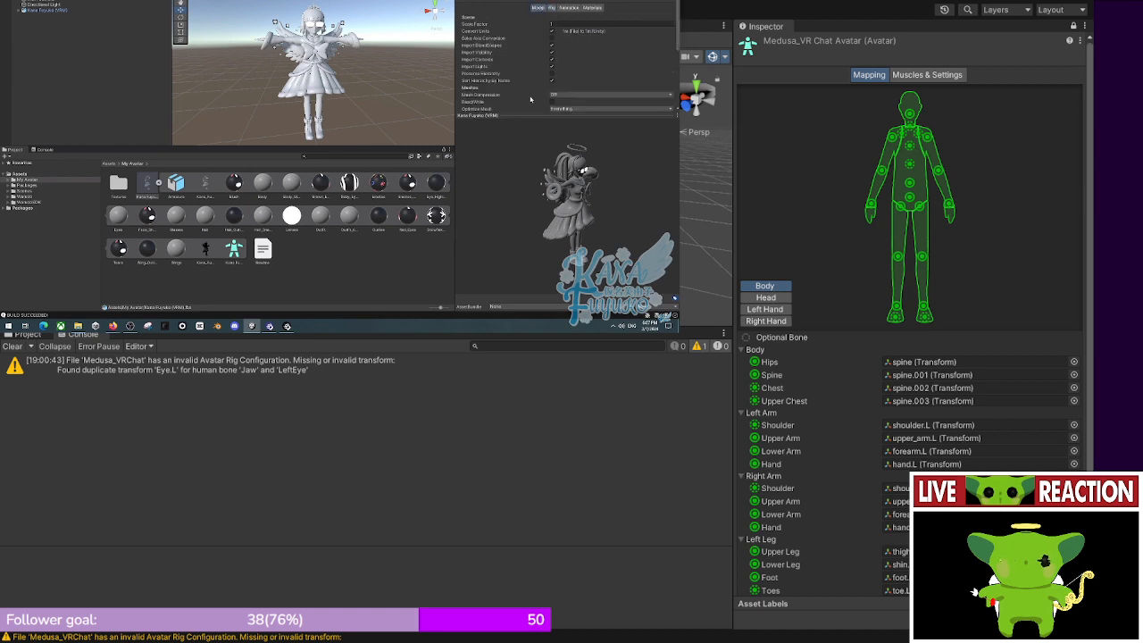
left_click_drag(523, 117, 507, 219)
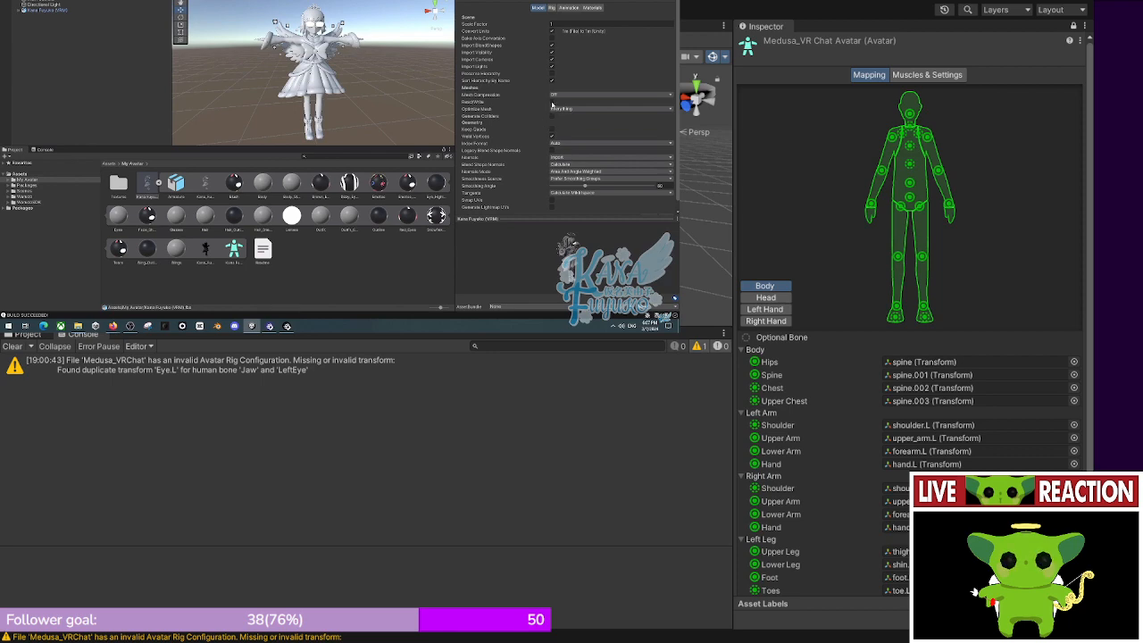
left_click(655, 329)
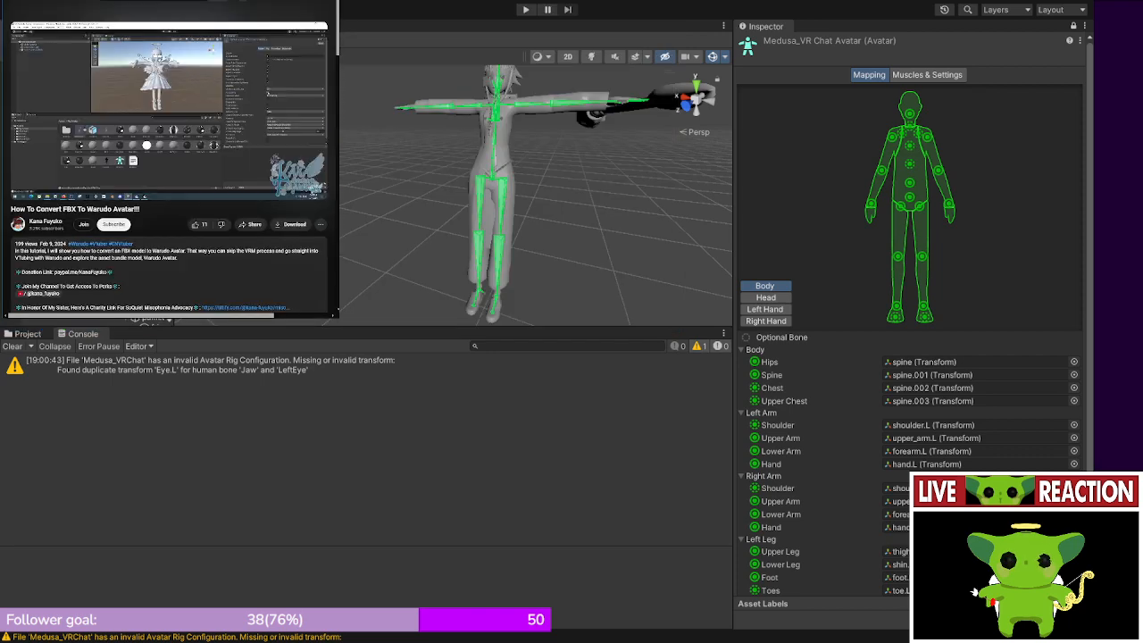
- Finish the avatar configuration, then enable Read/Write and Legacy Blend Shape Normals in Medusa_VRChat's model import settings and apply them
scroll(970, 401, "down", 3)
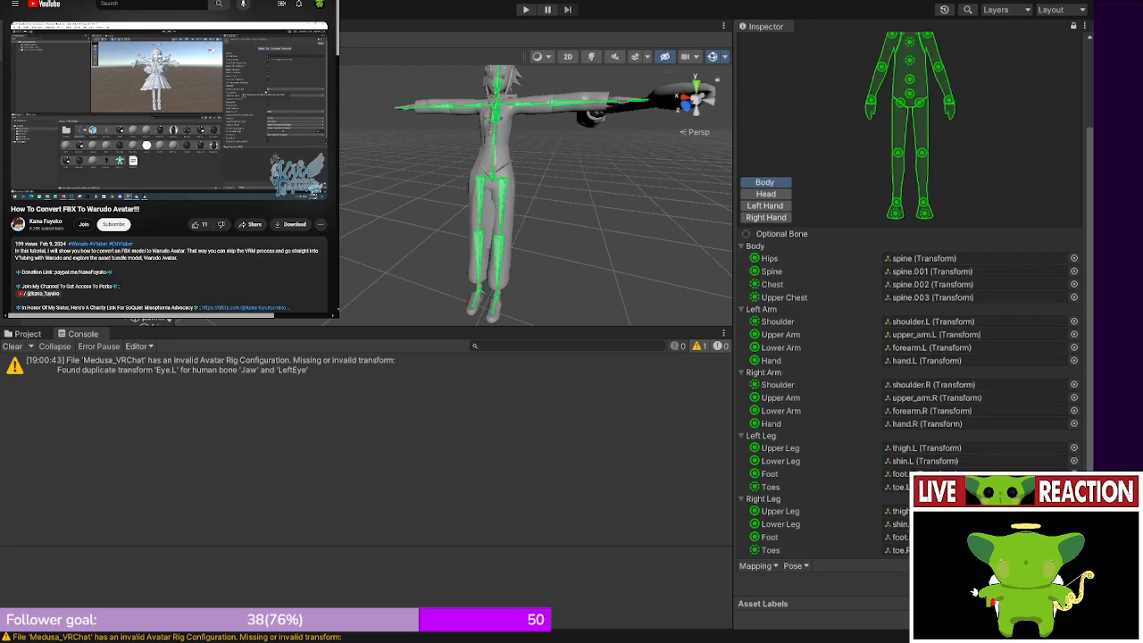
left_click(1070, 582)
left_click(862, 76)
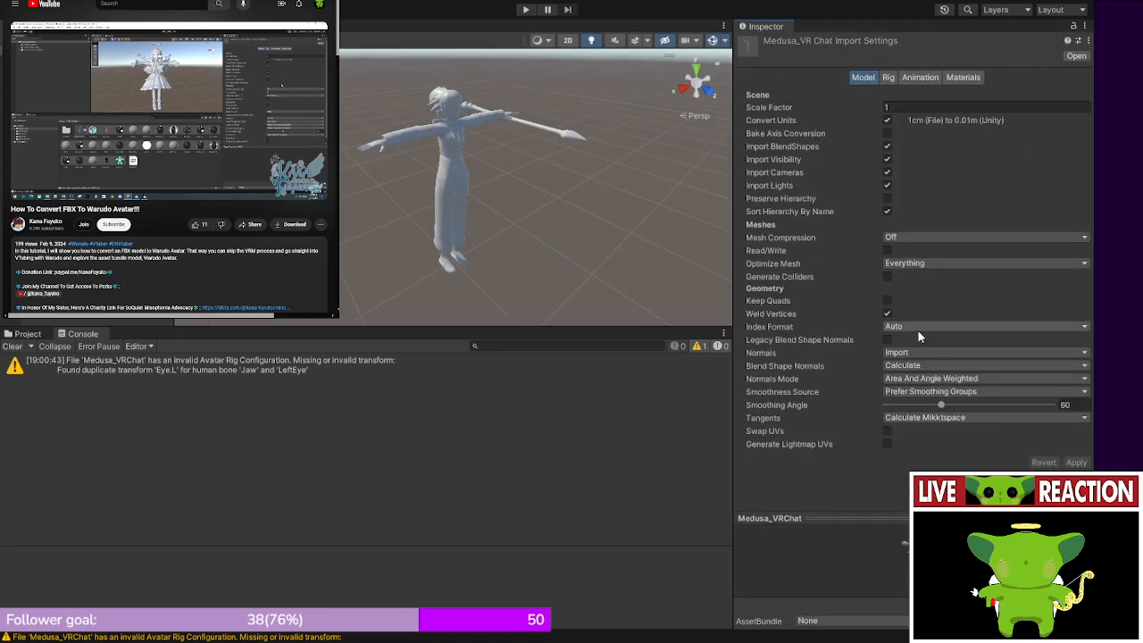
left_click(886, 250)
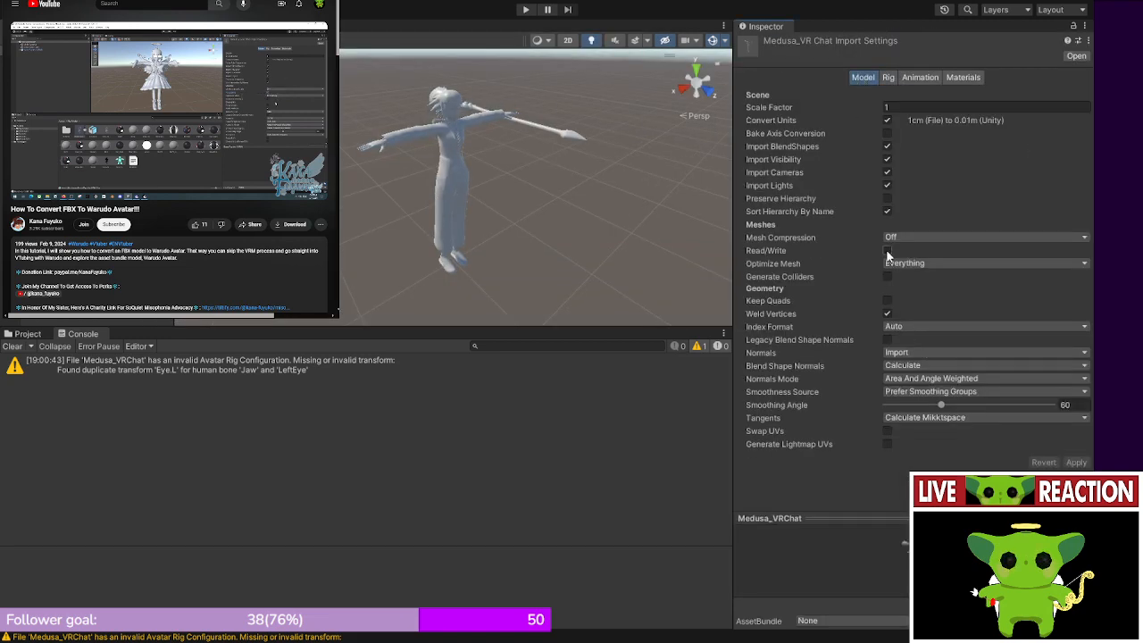
left_click(886, 340)
left_click(1076, 435)
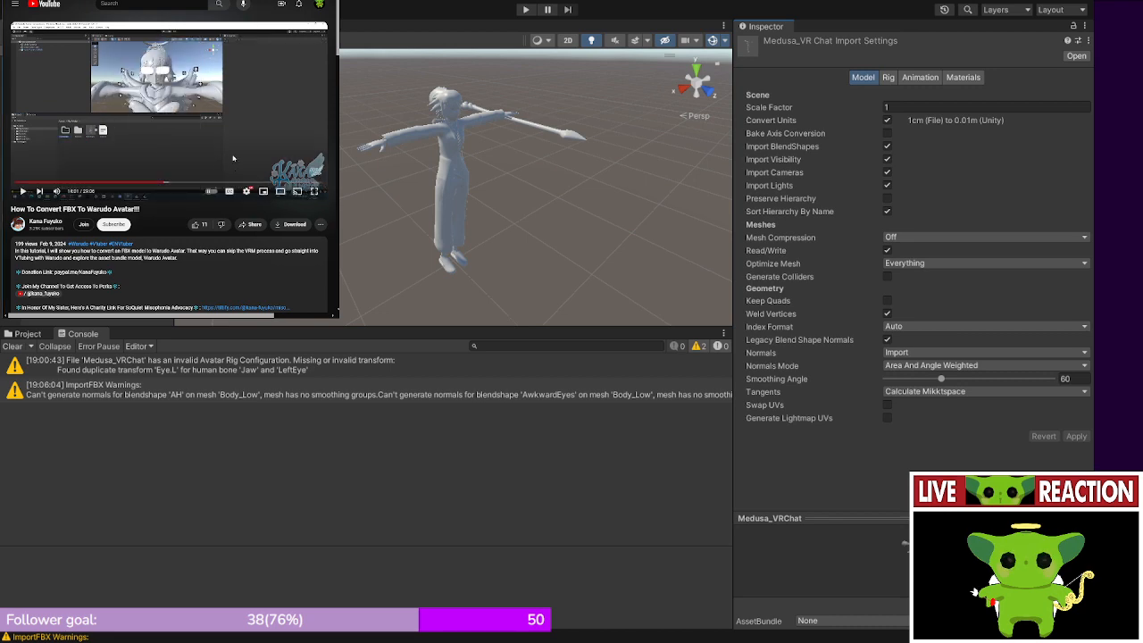
- Watch the tutorial's materials folder creation in full screen, pause at 14:04, and leave full screen
left_click(313, 191)
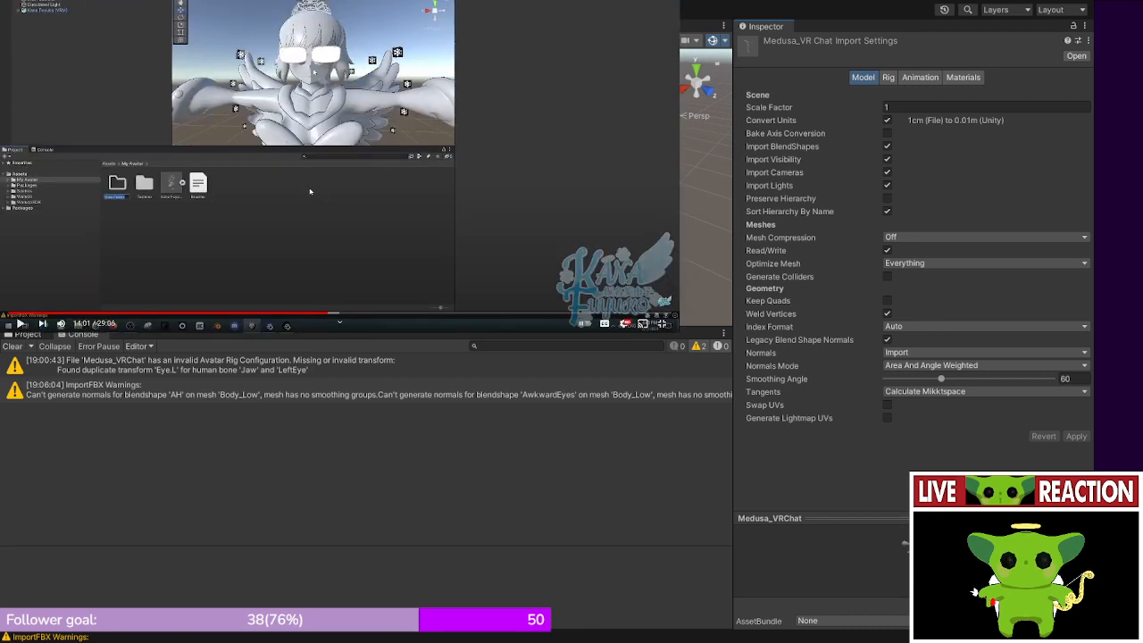
left_click(310, 191)
left_click(270, 183)
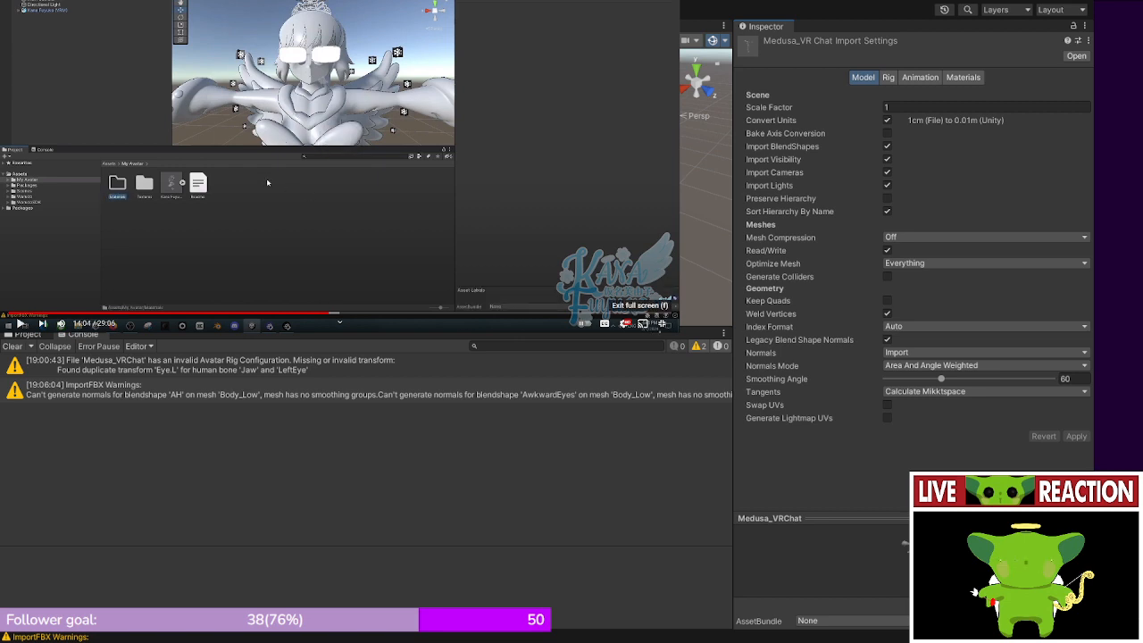
left_click(662, 324)
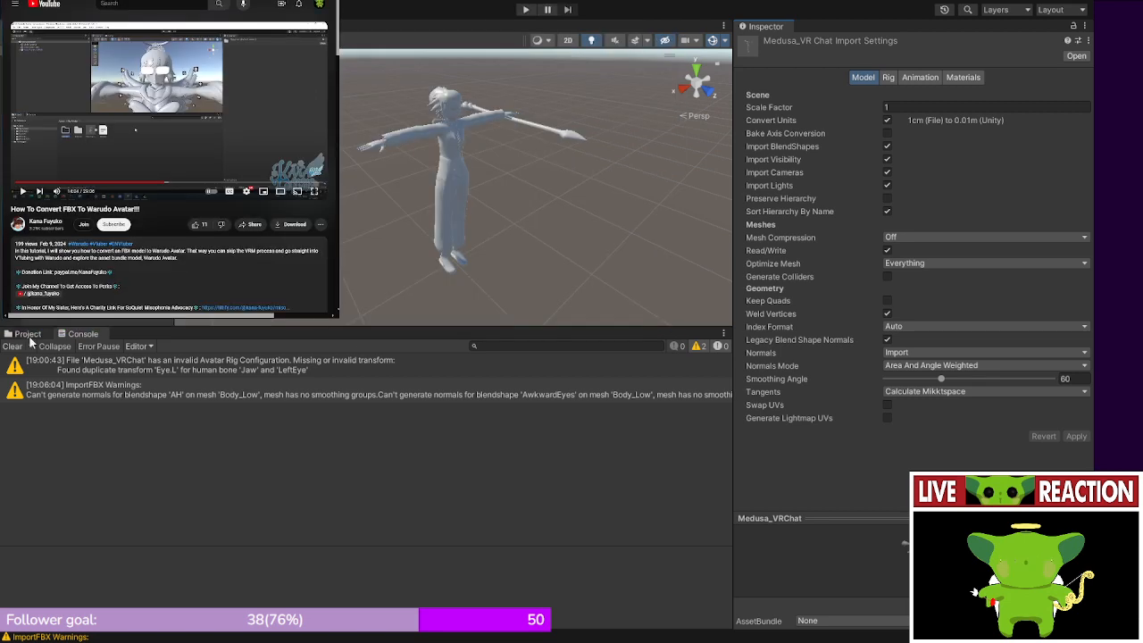
- Create a folder named Materials inside the Medusa assets folder
left_click(27, 333)
left_click(315, 429)
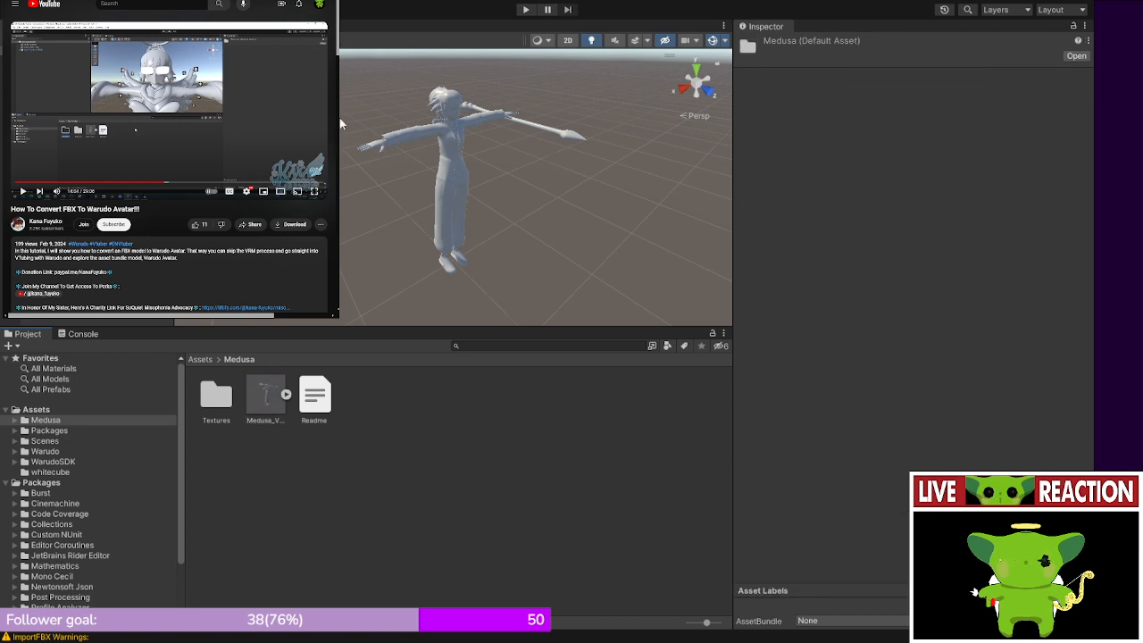
key("ctrl+shift+n")
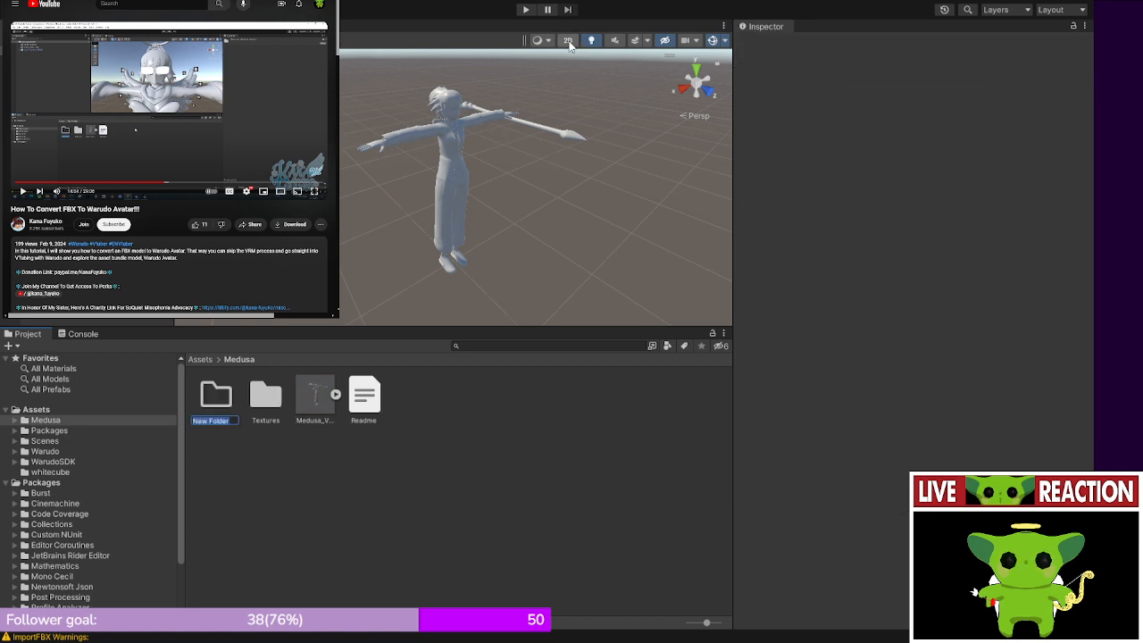
type("Materials")
key("Return")
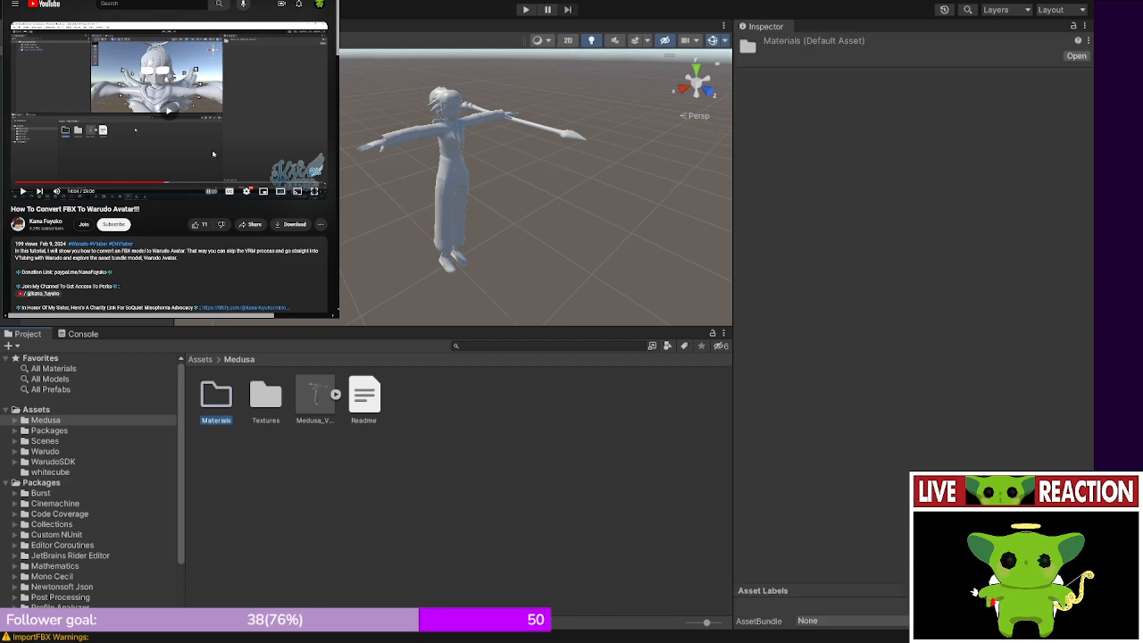
- Show the Medusa_VRChat model's material import settings and compare them with the tutorial paused at 14:12
left_click(316, 395)
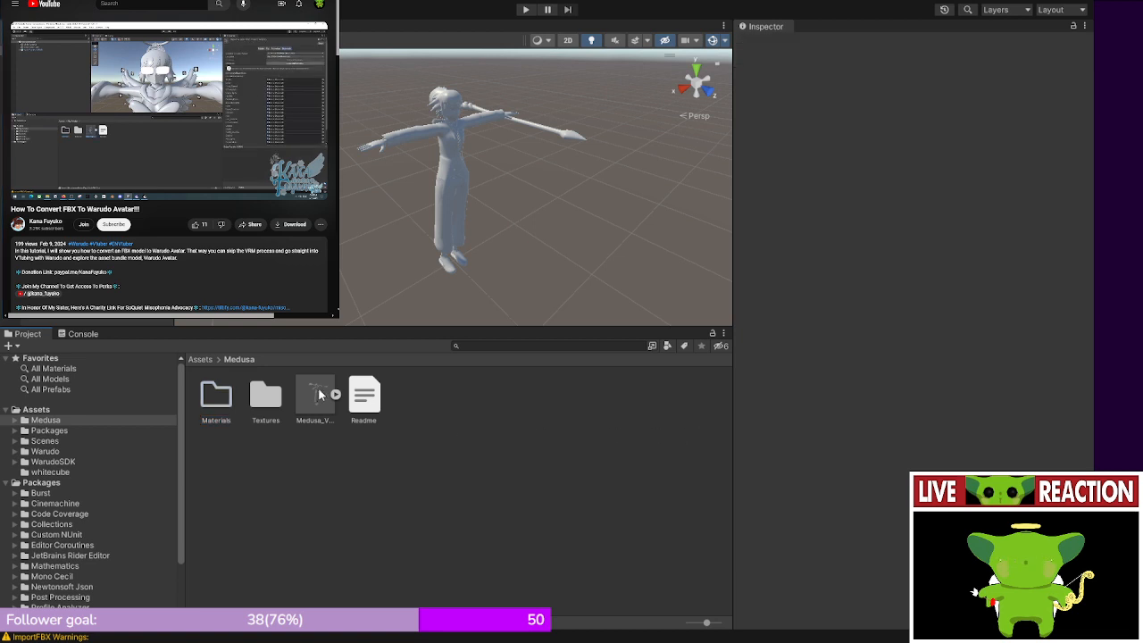
left_click(959, 77)
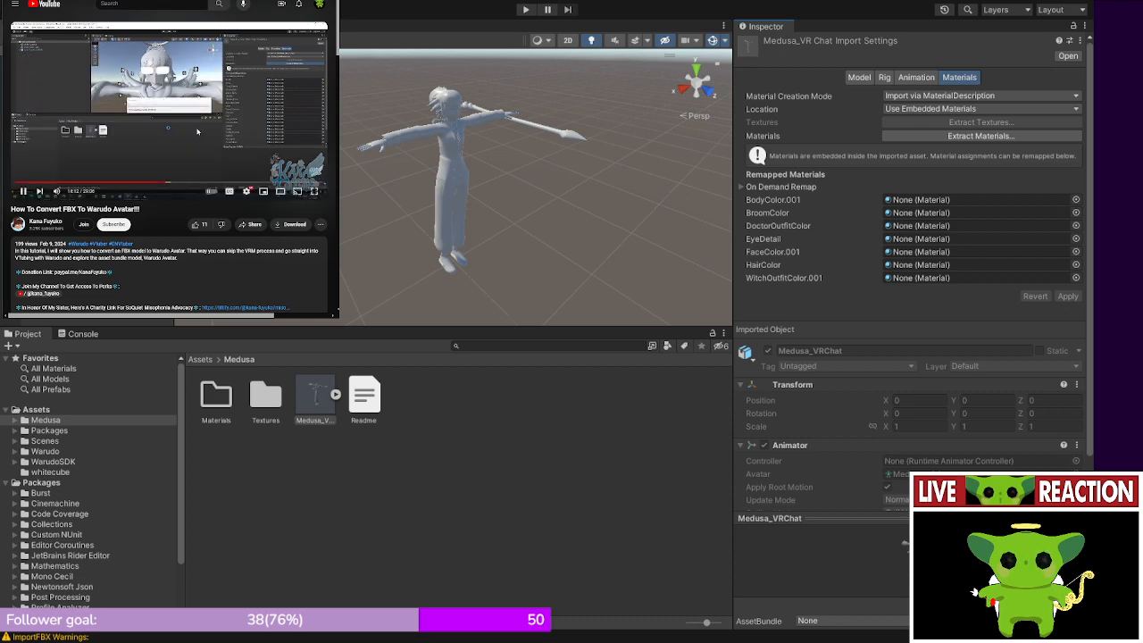
left_click(285, 161)
left_click(314, 191)
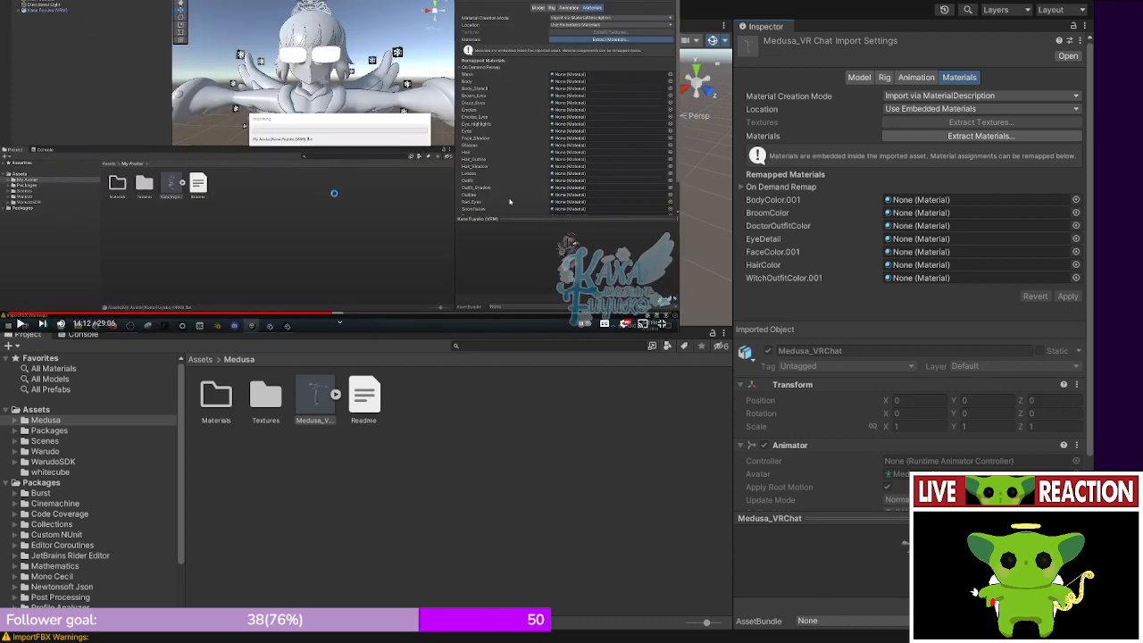
left_click(662, 324)
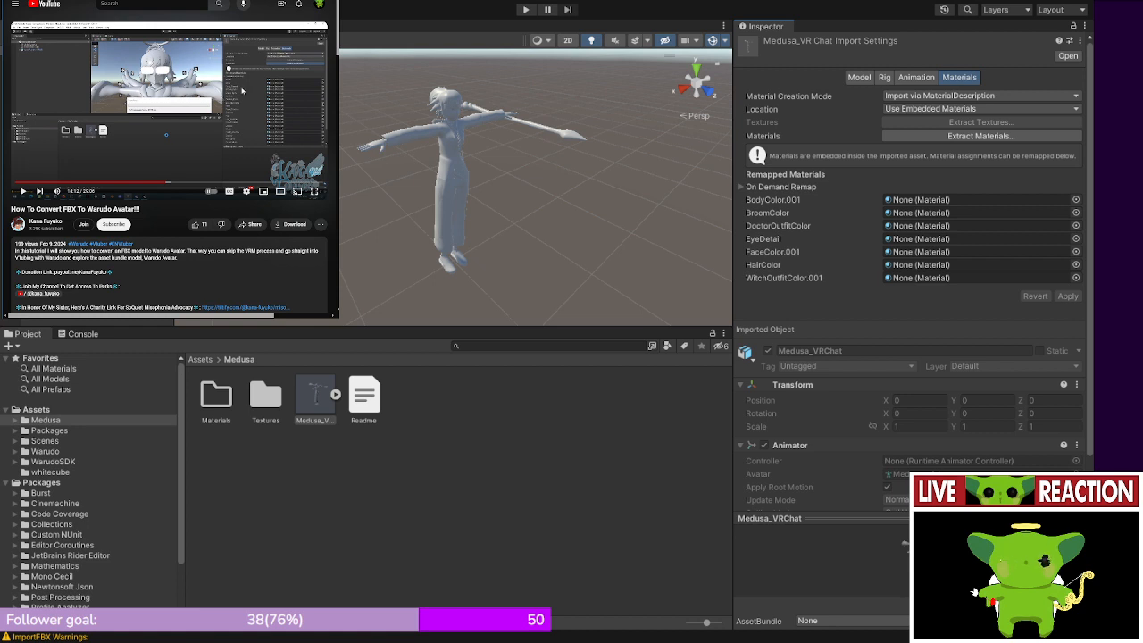
- Extract the Medusa_VRChat model's embedded materials into the Materials folder, following the tutorial, and open that folder
left_click(972, 106)
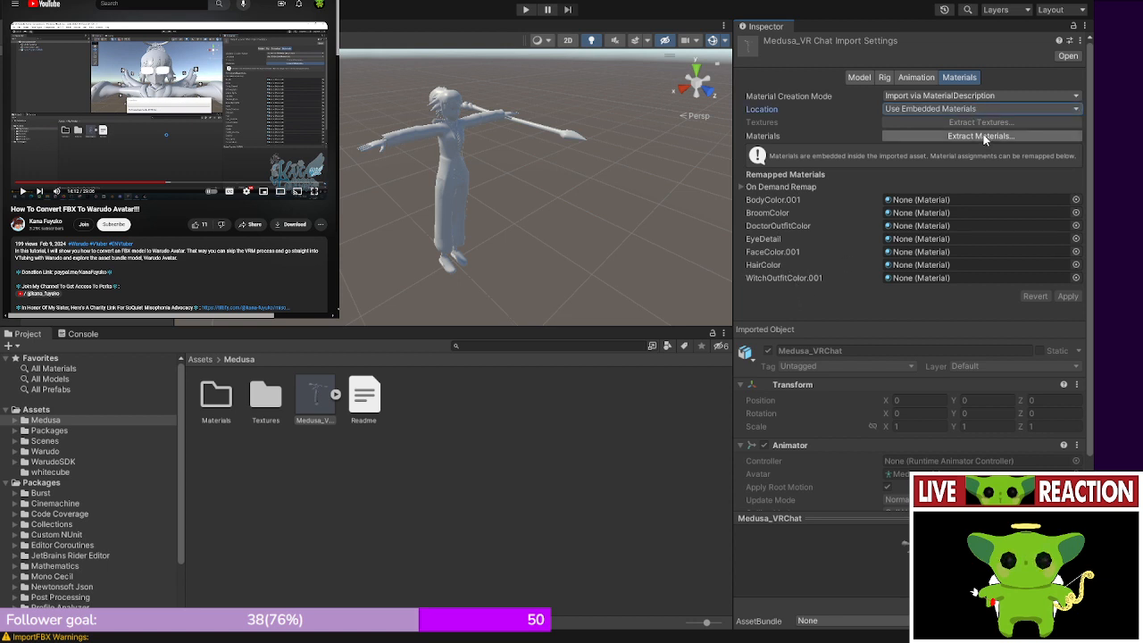
left_click(983, 136)
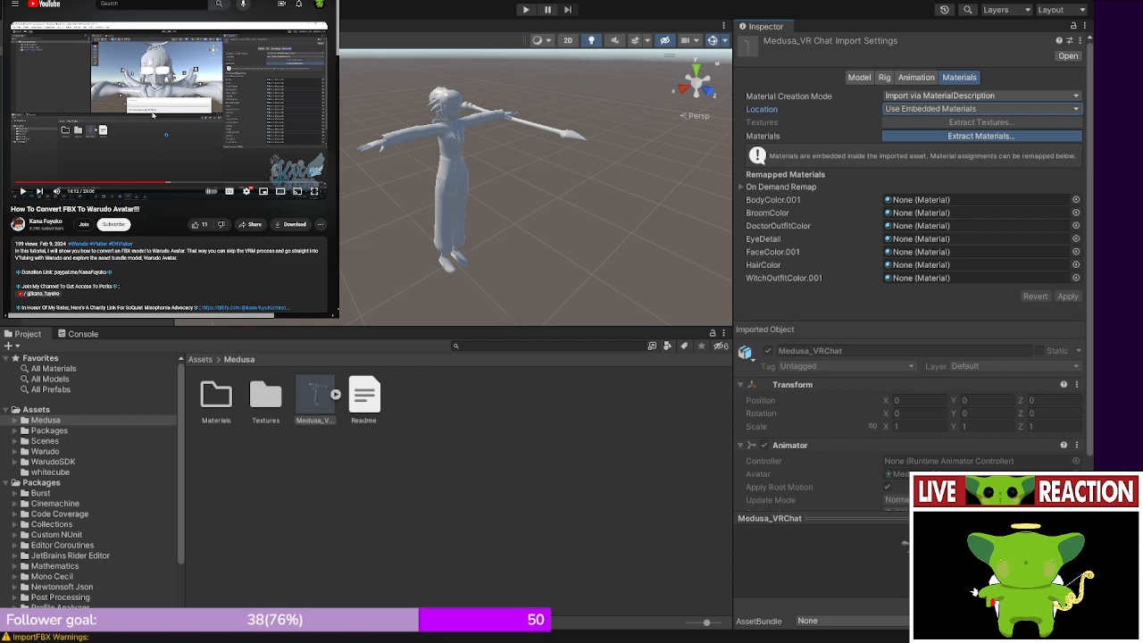
left_click(153, 114)
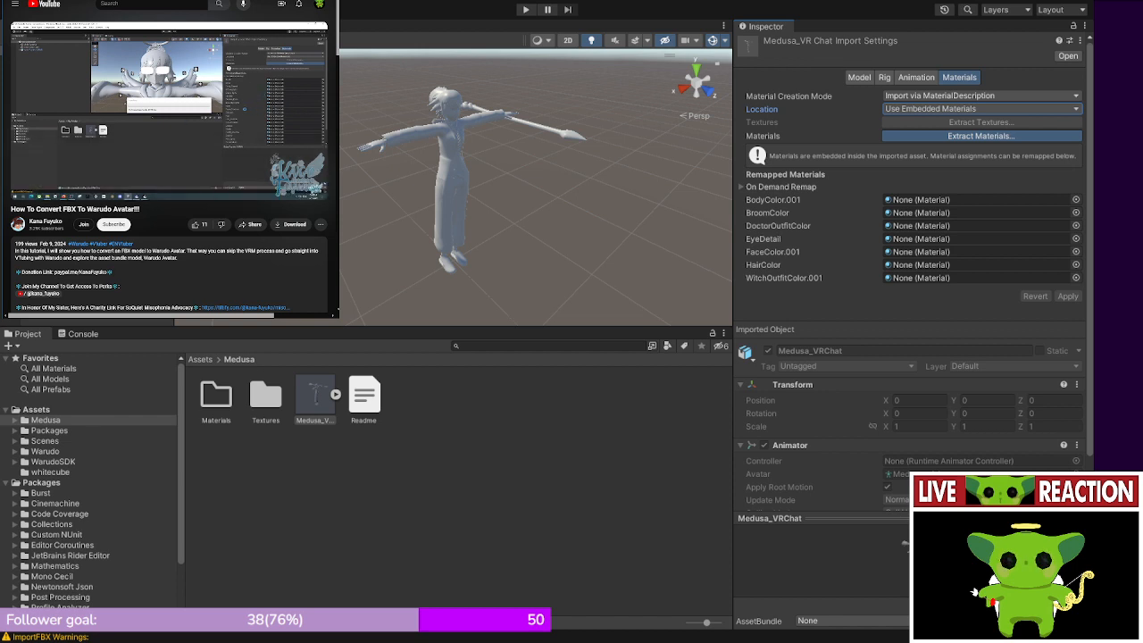
mouse_move(181, 131)
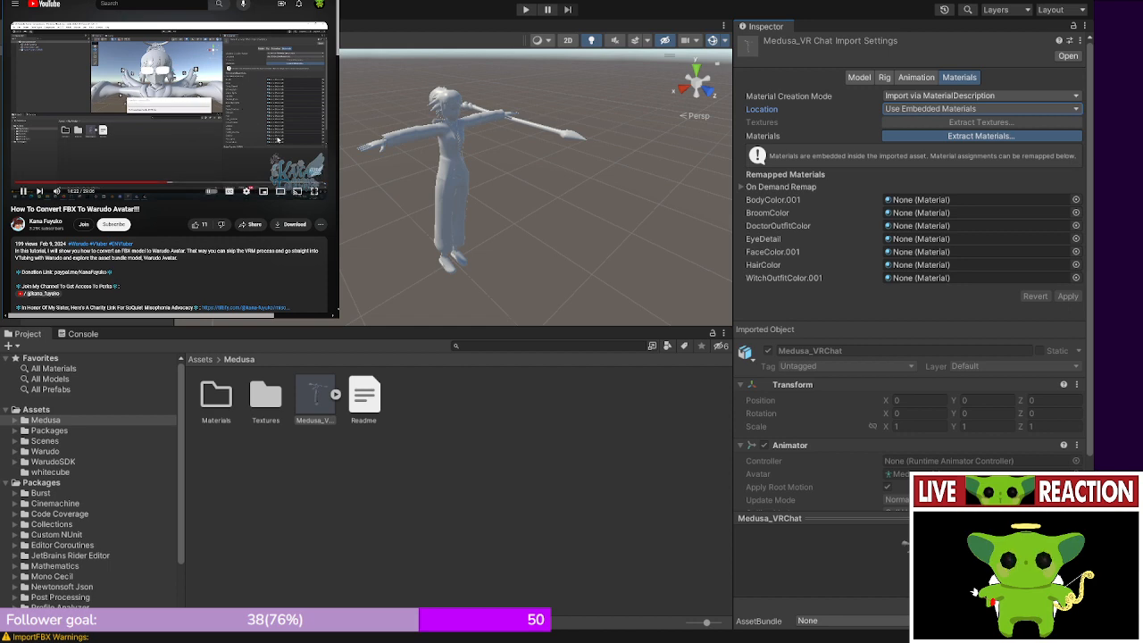
scroll(314, 196, "down", 1)
key("f")
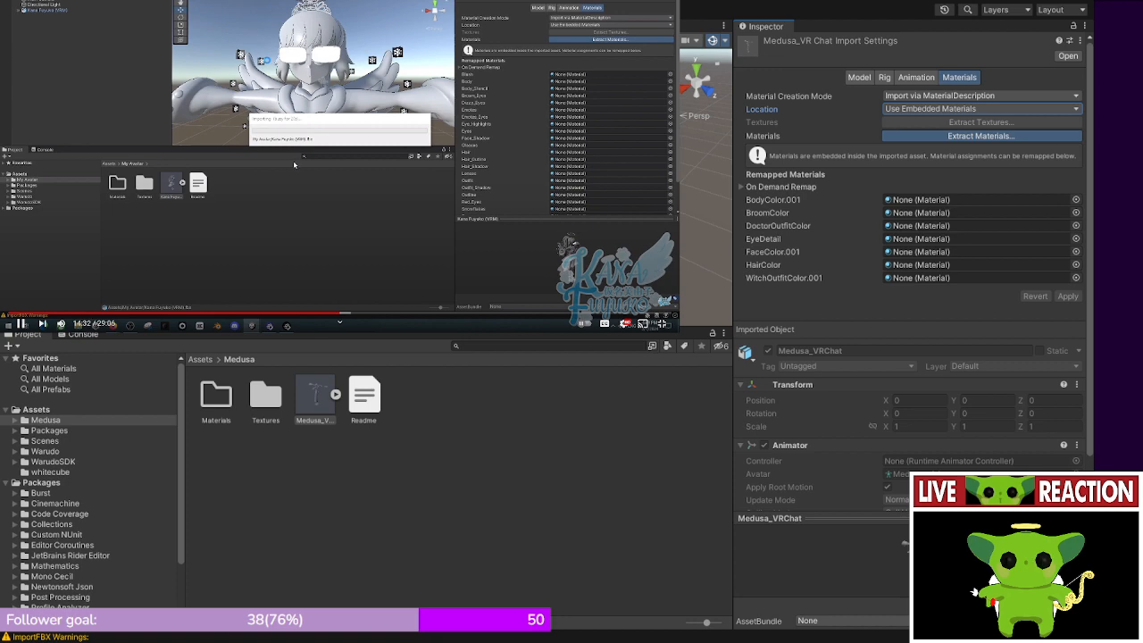
left_click(664, 322)
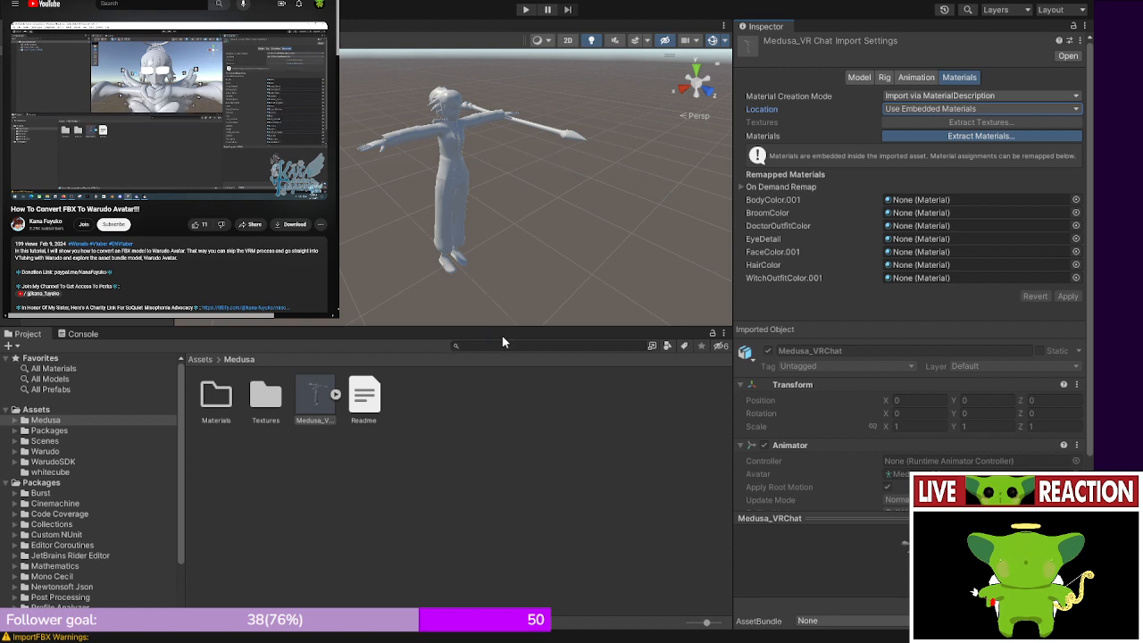
double_click(217, 399)
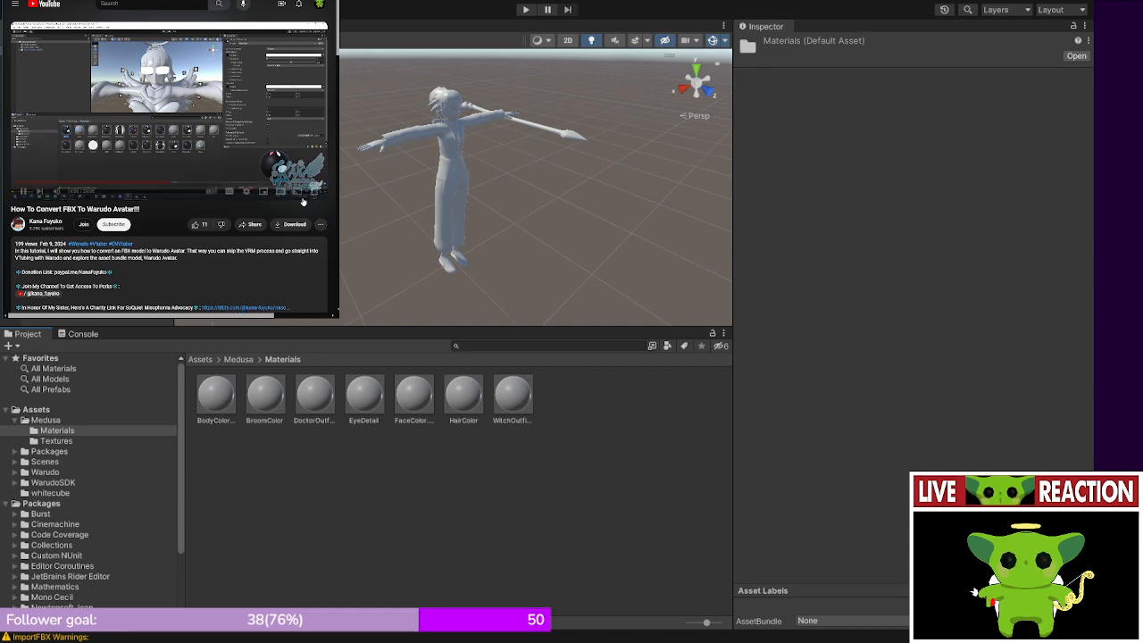
- Watch the tutorial's Poiyomi shader package section in full screen and pause at 15:42 to examine the package files
left_click(316, 194)
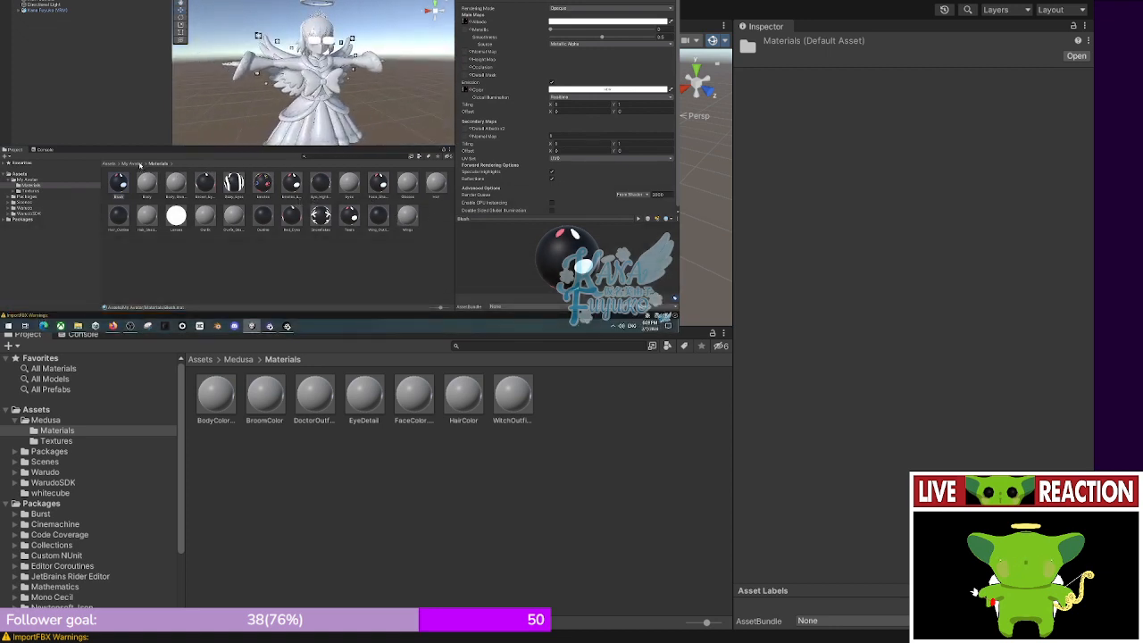
mouse_move(311, 200)
mouse_move(479, 237)
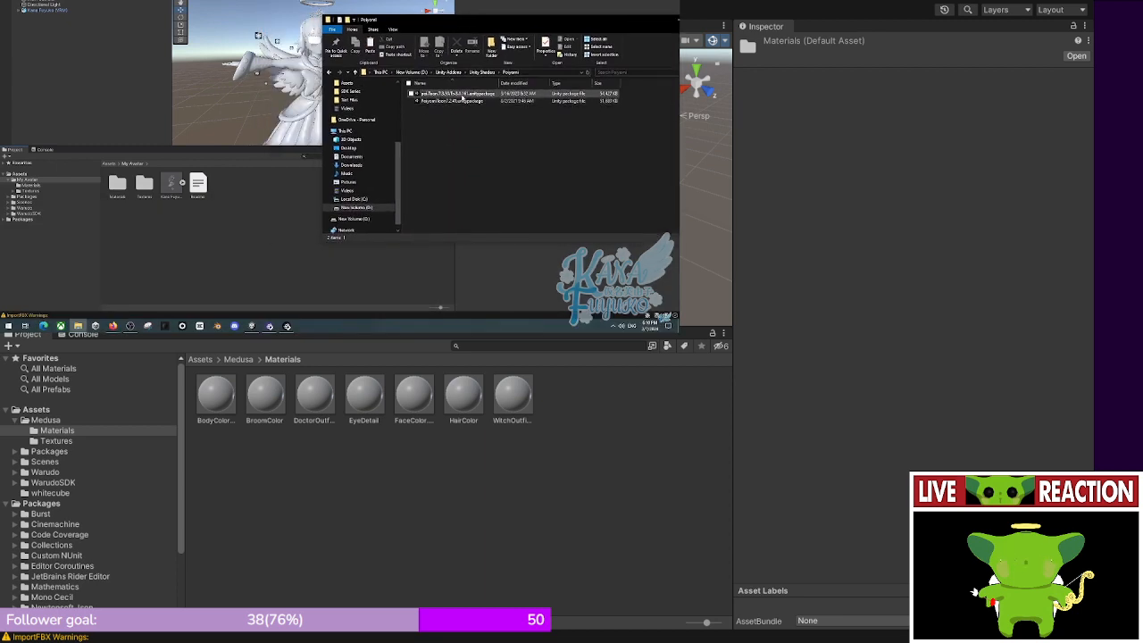
mouse_move(552, 236)
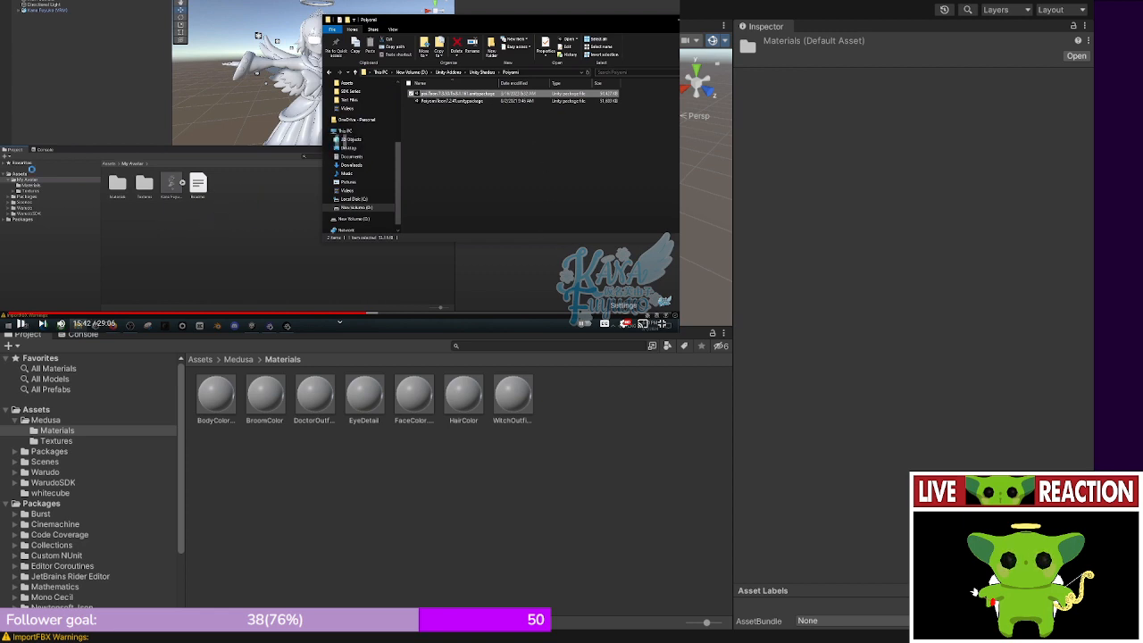
left_click(661, 323)
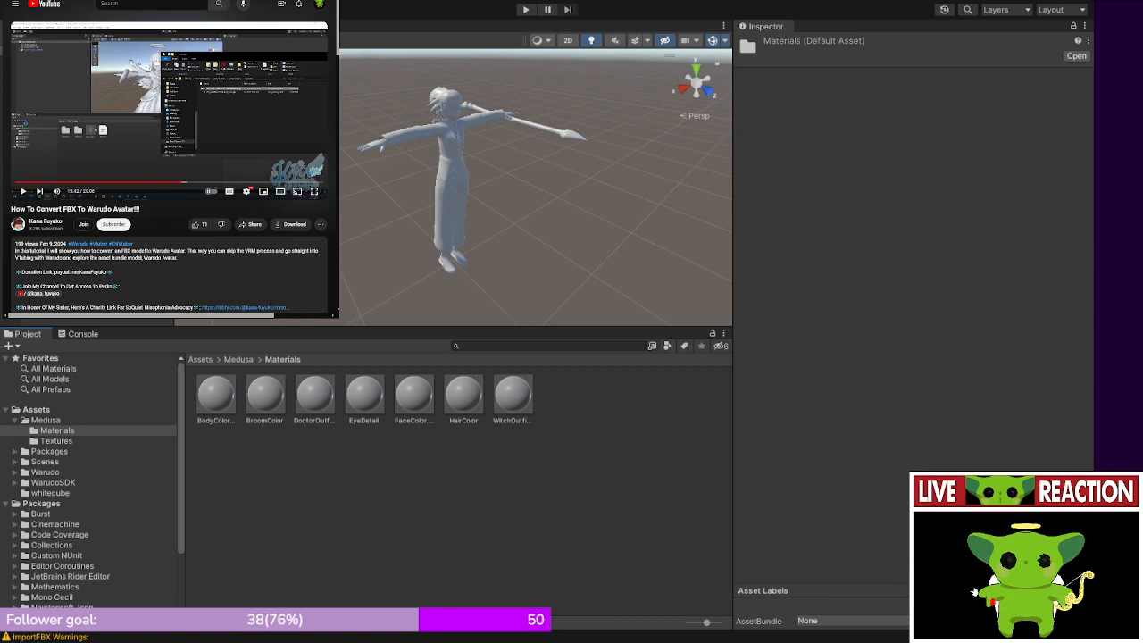
left_click(313, 191)
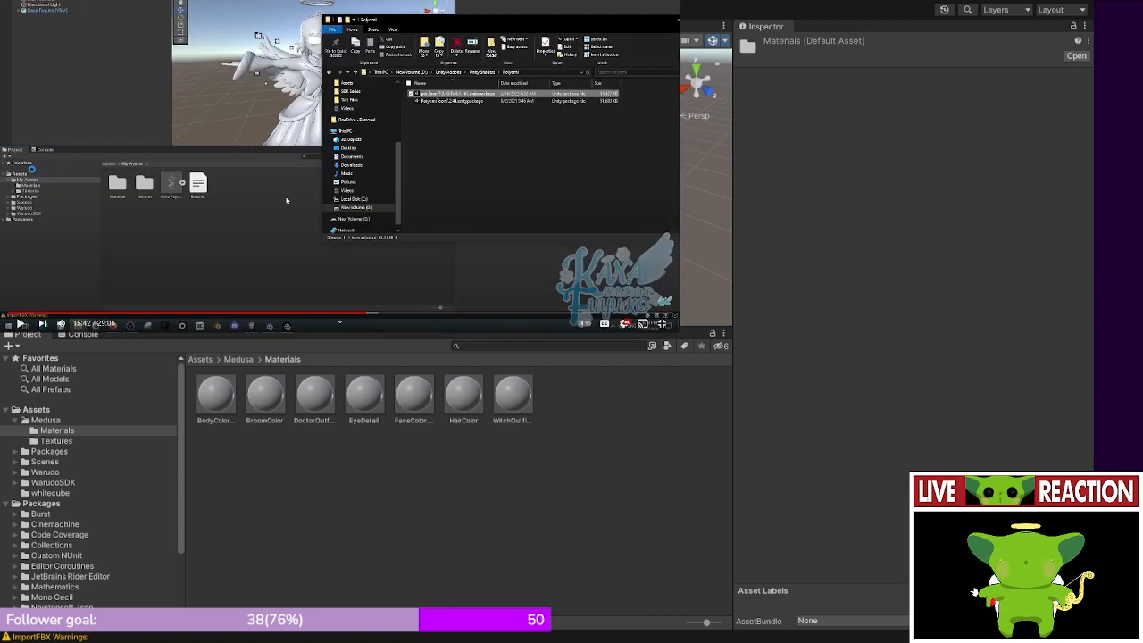
left_click(662, 323)
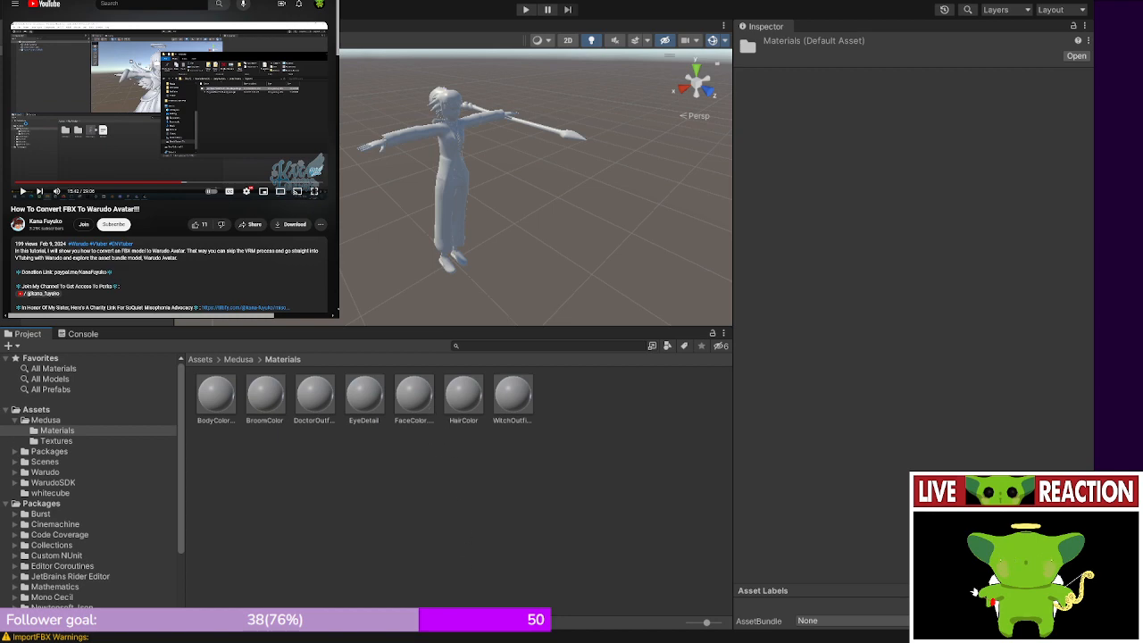
left_click(315, 192)
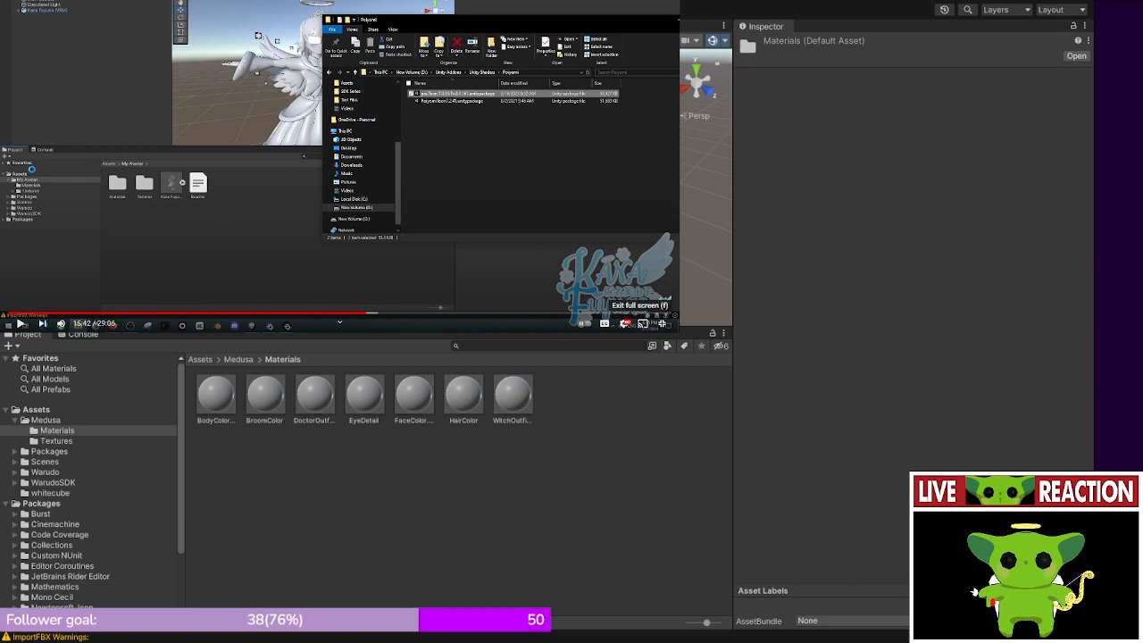
- Watch the tutorial's material shader section and pause at 16:50 in full screen to examine the Poiyomi 8.1 shader choices
key("Escape")
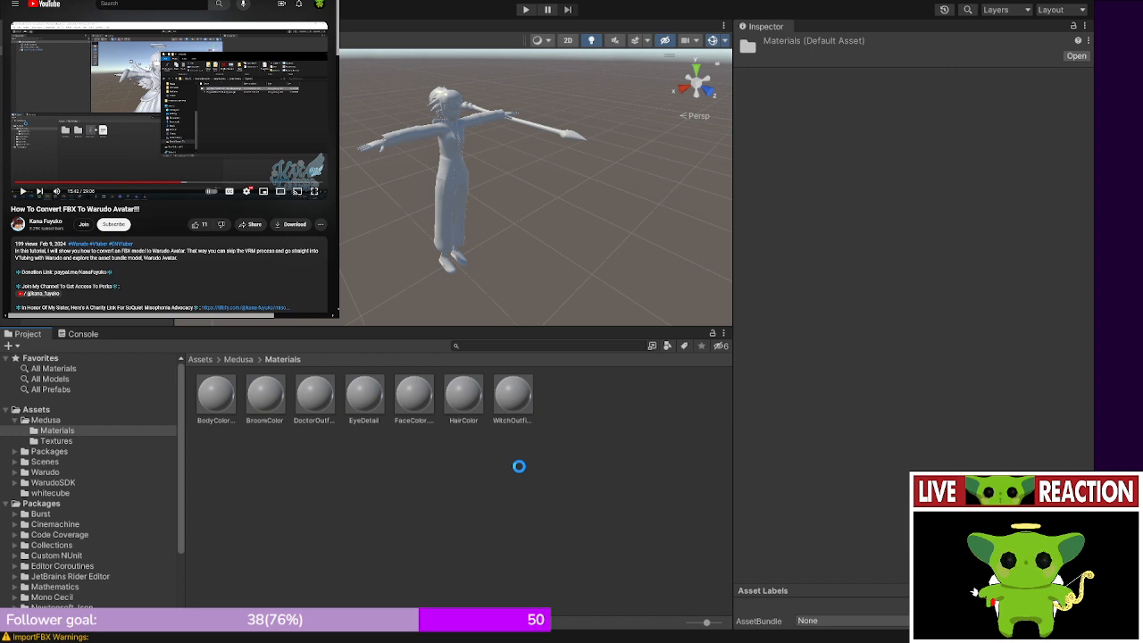
left_click(234, 154)
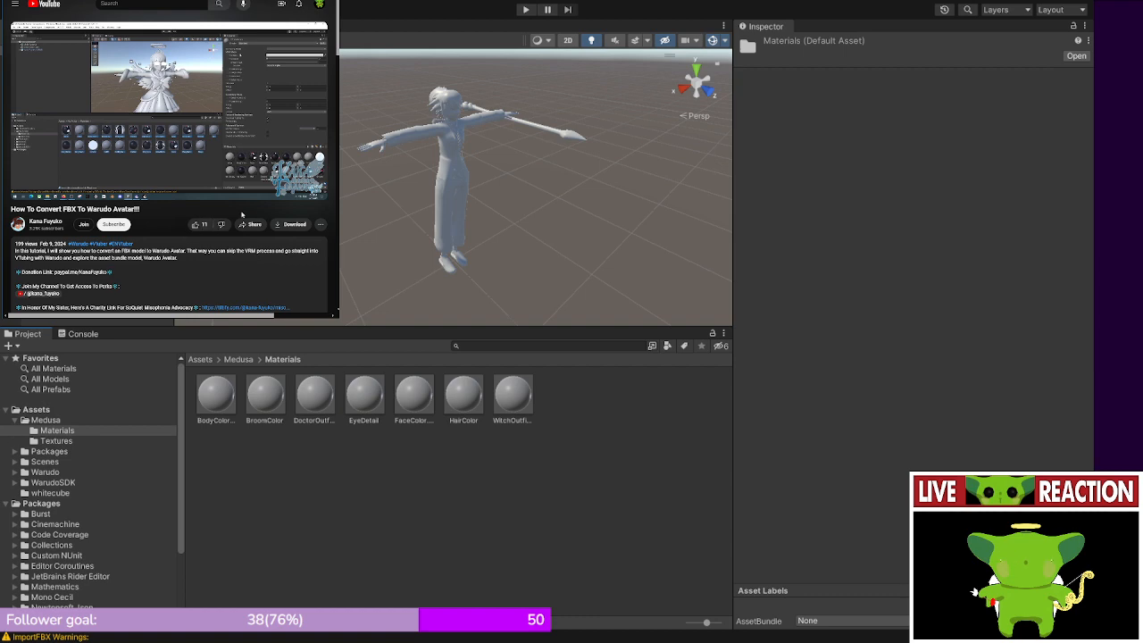
left_click(313, 192)
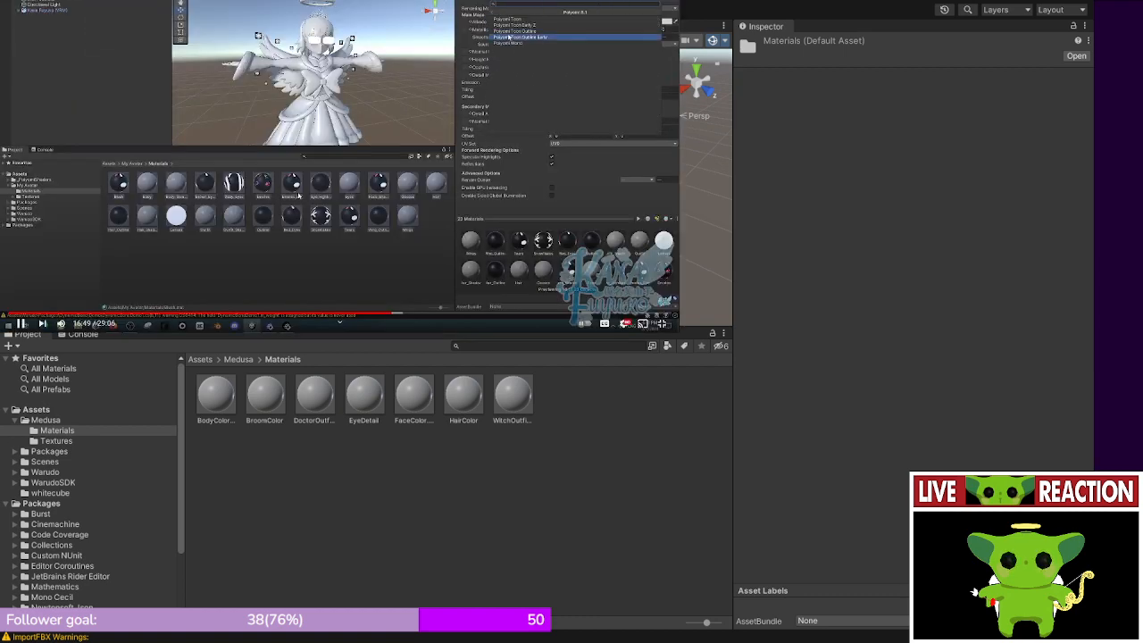
left_click(305, 178)
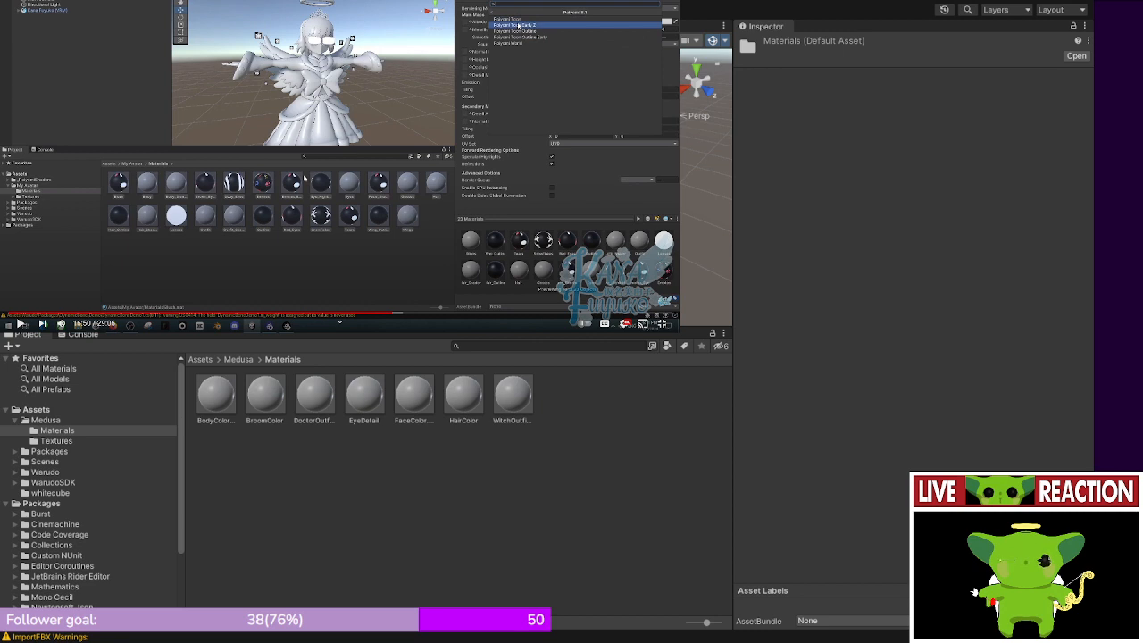
- Resume the tutorial to see the Poiyomi shader applied to all materials, and pause at 17:16 in full screen
key("space")
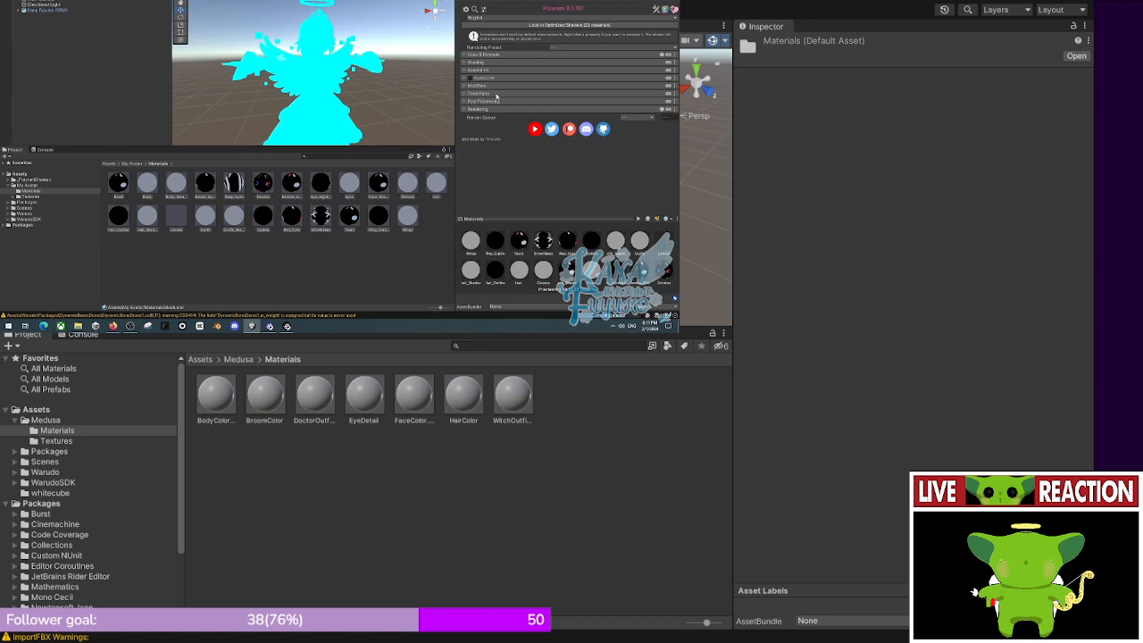
mouse_move(351, 209)
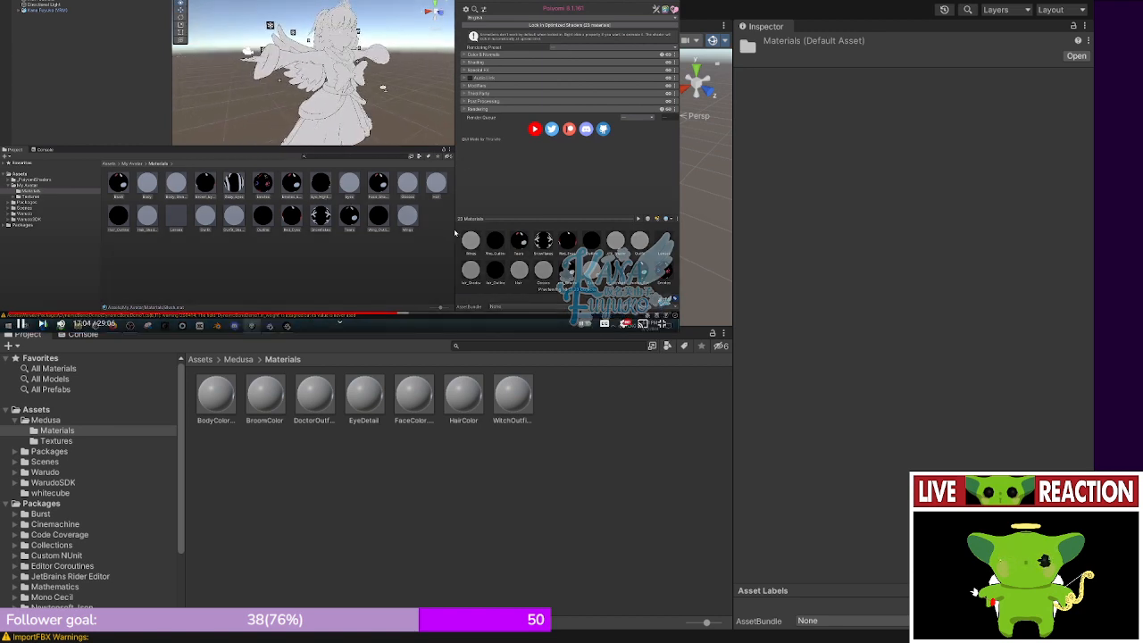
left_click(662, 325)
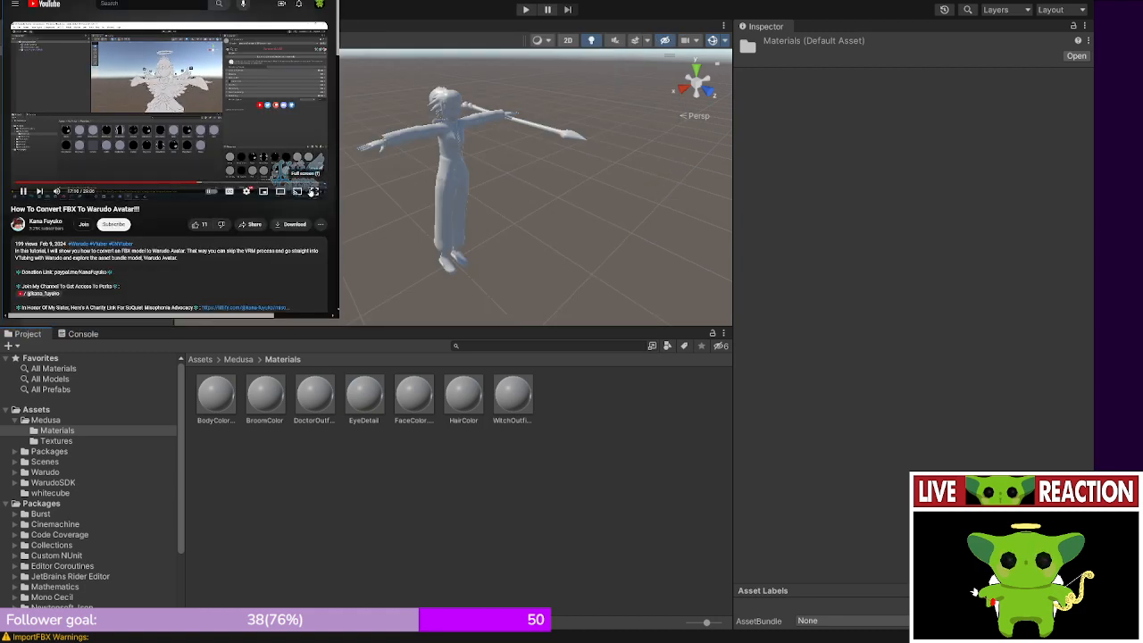
left_click(312, 192)
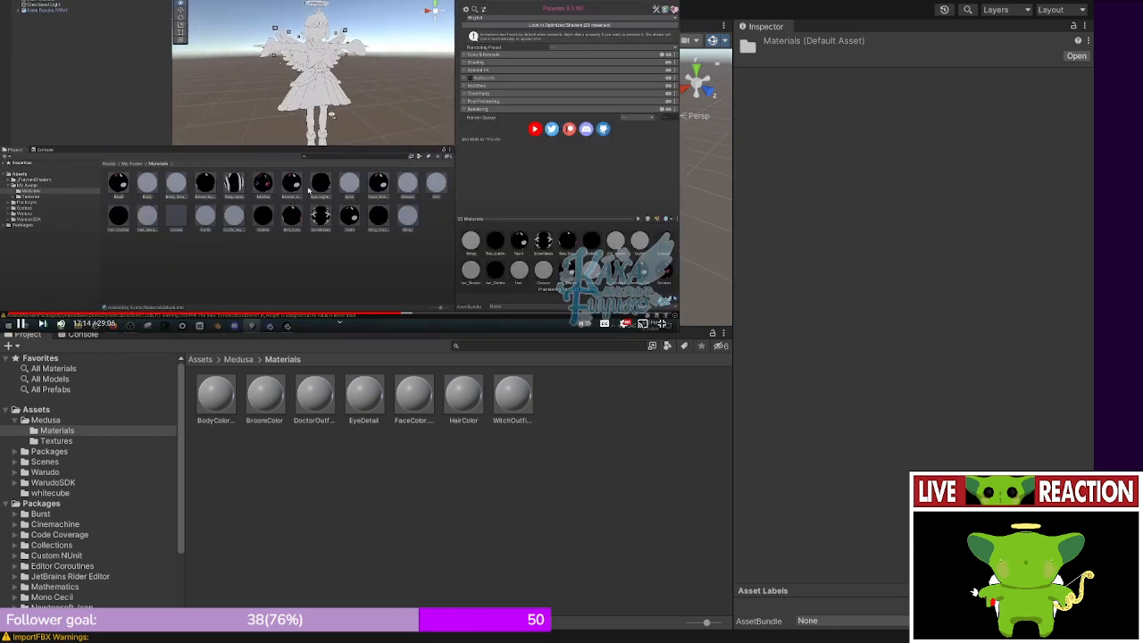
left_click(317, 85)
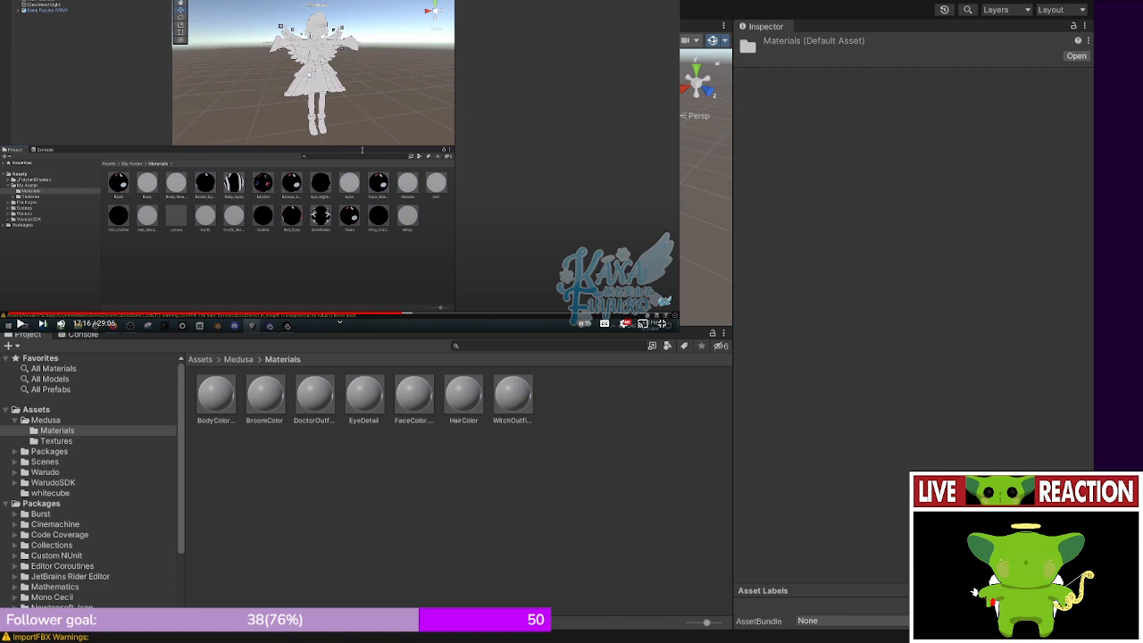
- Watch the tutorial's section on the avatar's armature hierarchy and pause it at 19:09 outside full screen
left_click(309, 75)
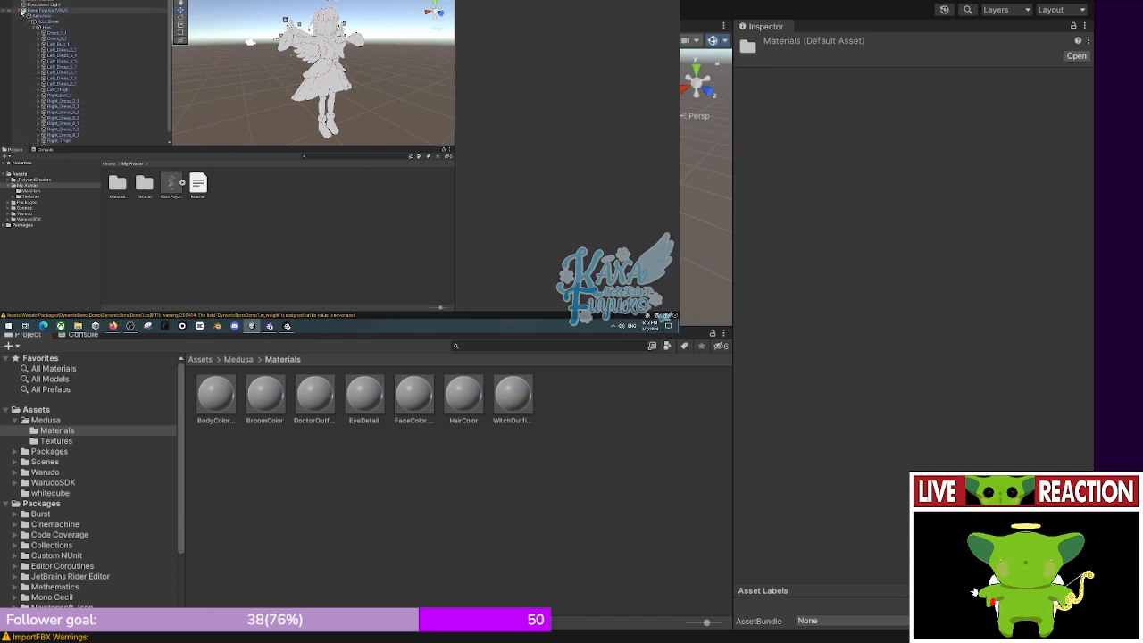
mouse_move(673, 330)
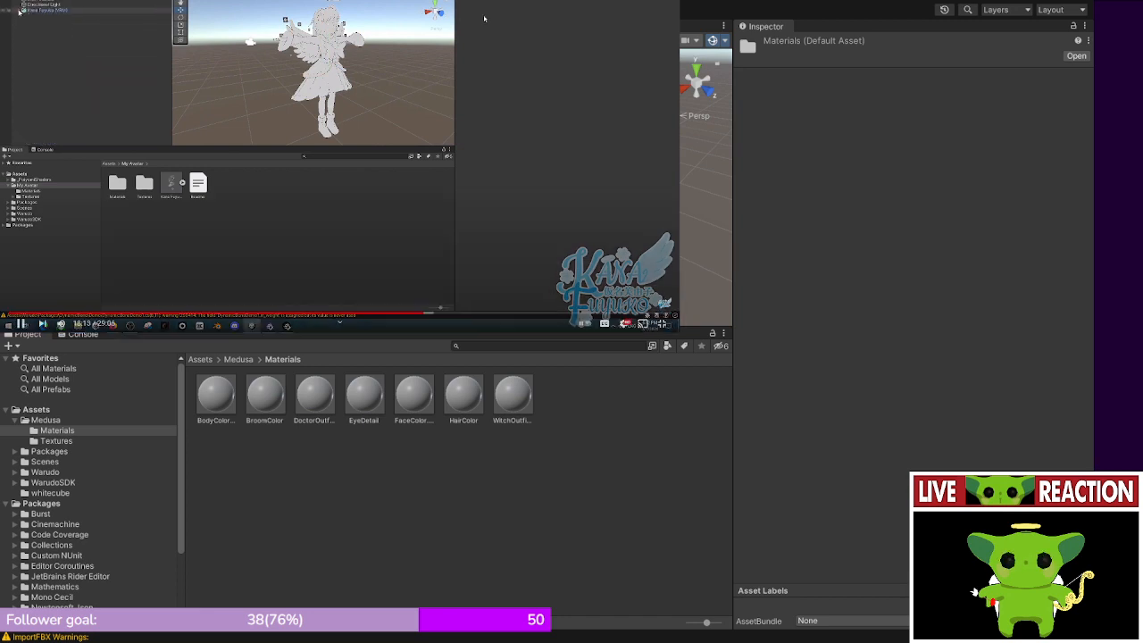
left_click(672, 327)
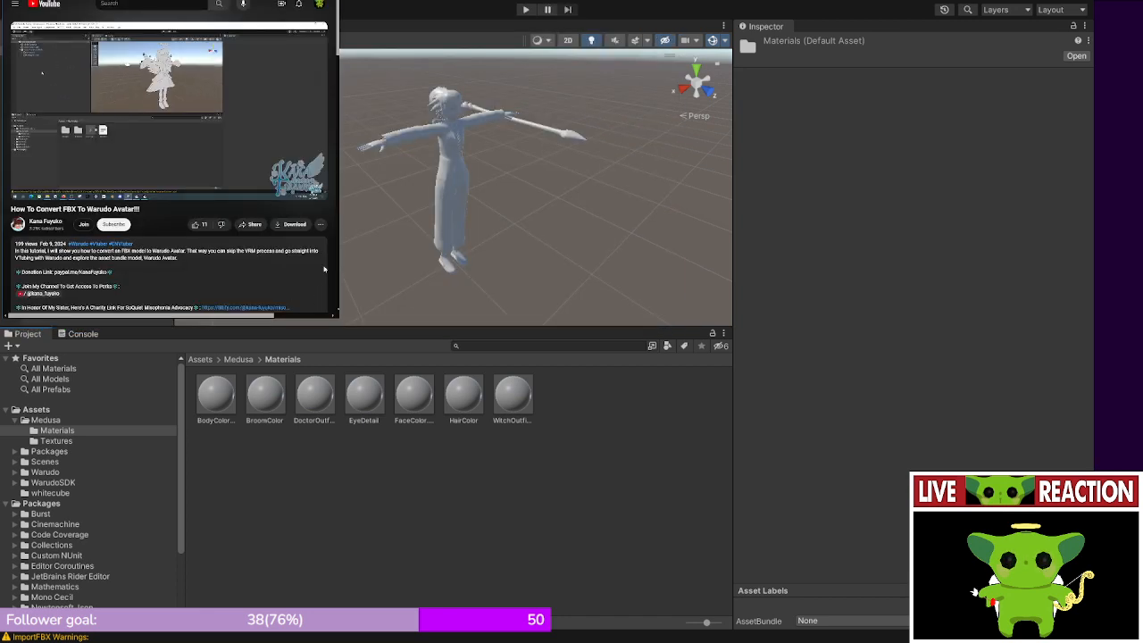
left_click(315, 193)
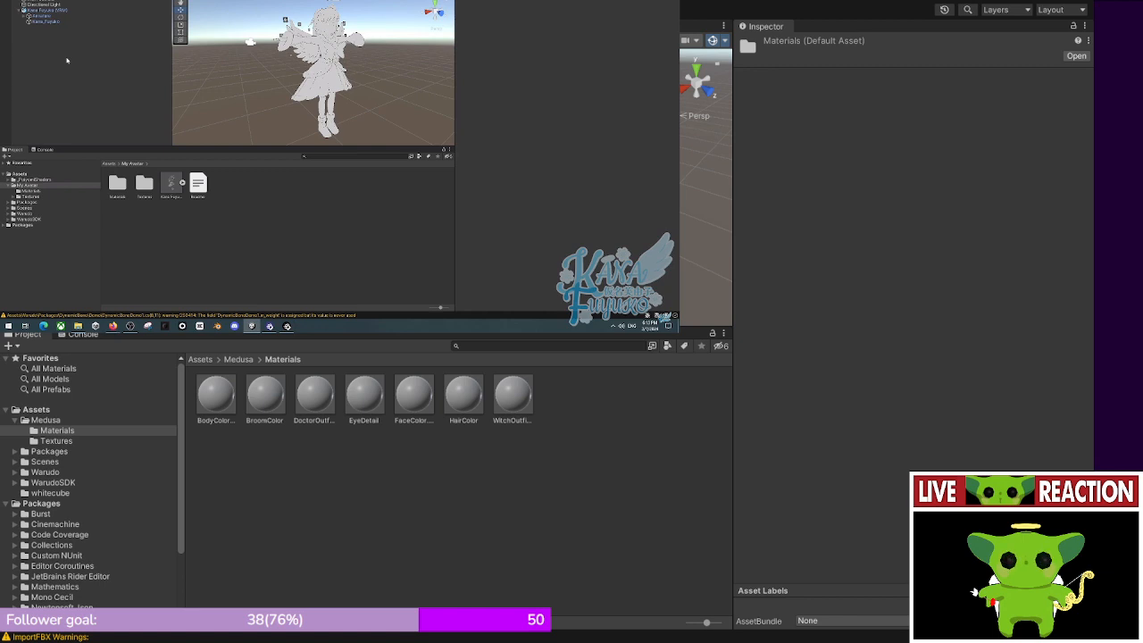
mouse_move(591, 228)
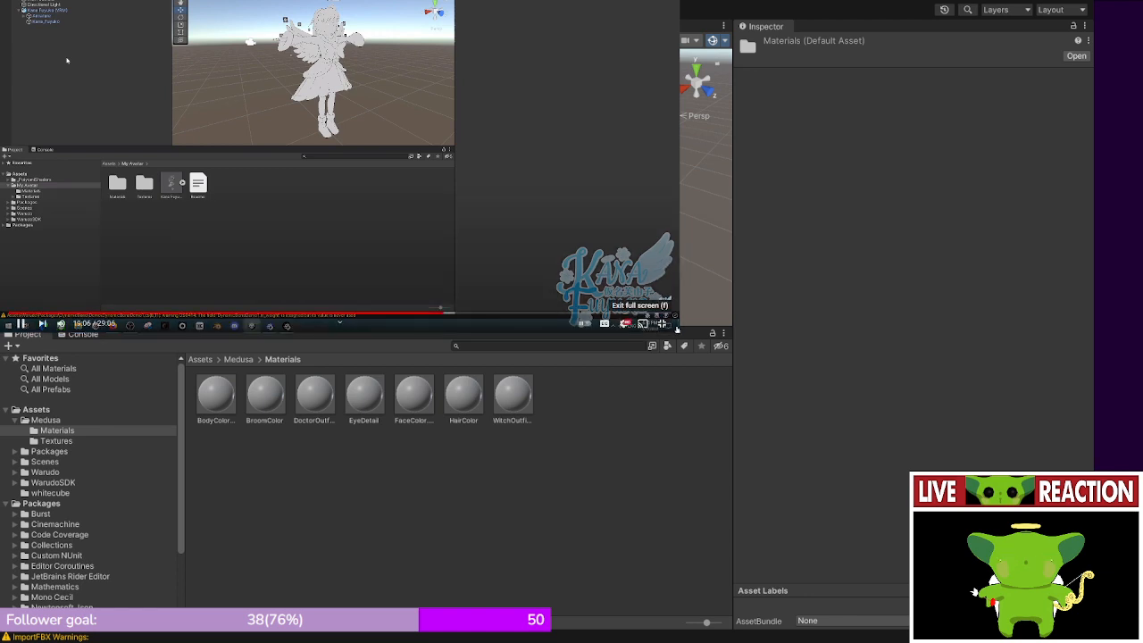
key("Escape")
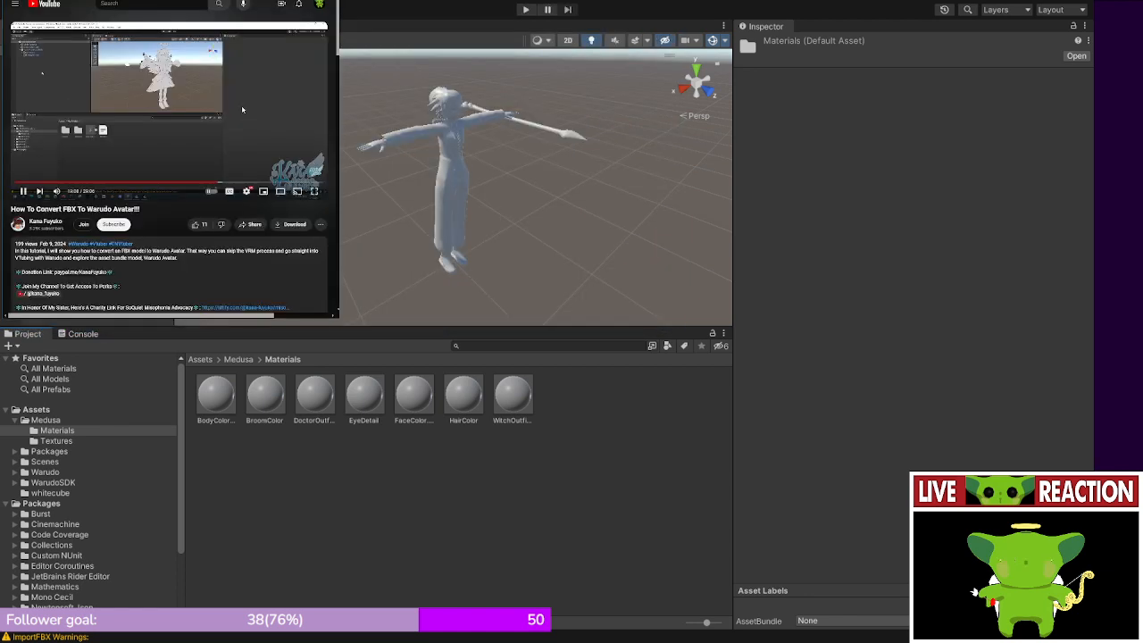
left_click(242, 110)
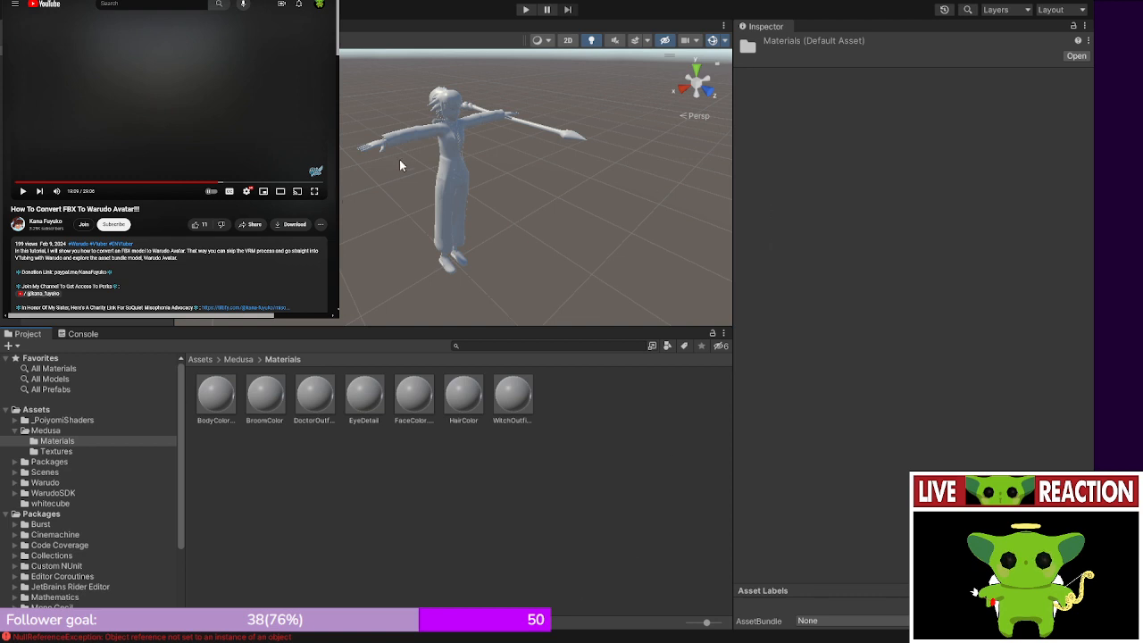
- Select the Medusa_VRChat model in the scene and inspect its Armature, Body_Low mesh and spine bone
left_click(466, 126)
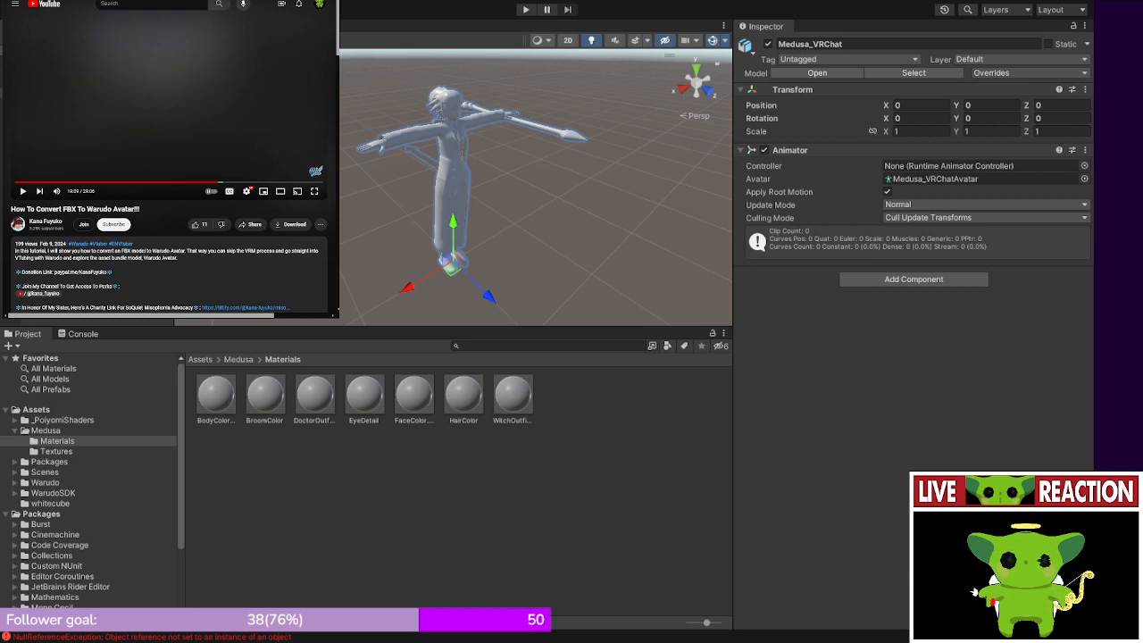
key("Down")
key("Down")
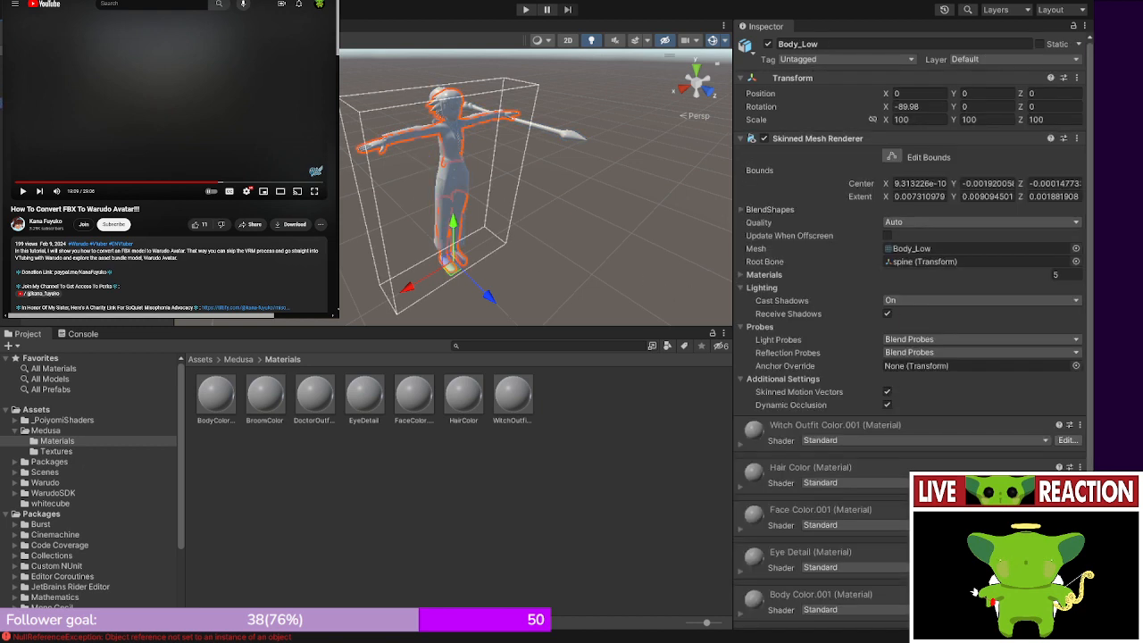
key("Up")
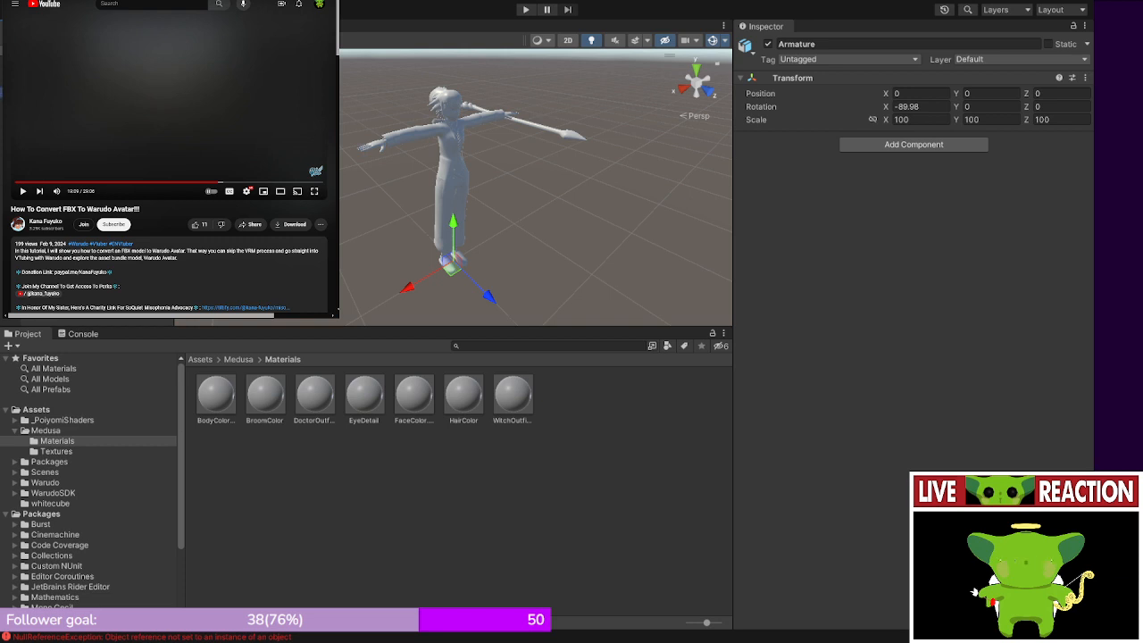
key("Up")
key("Down")
key("Down")
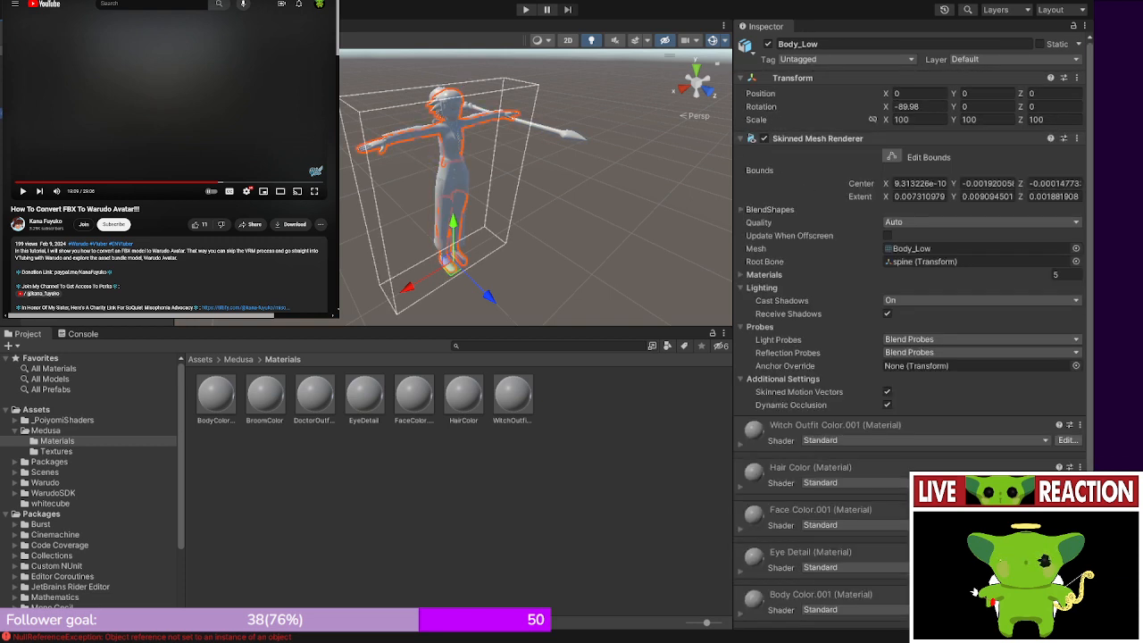
key("Up")
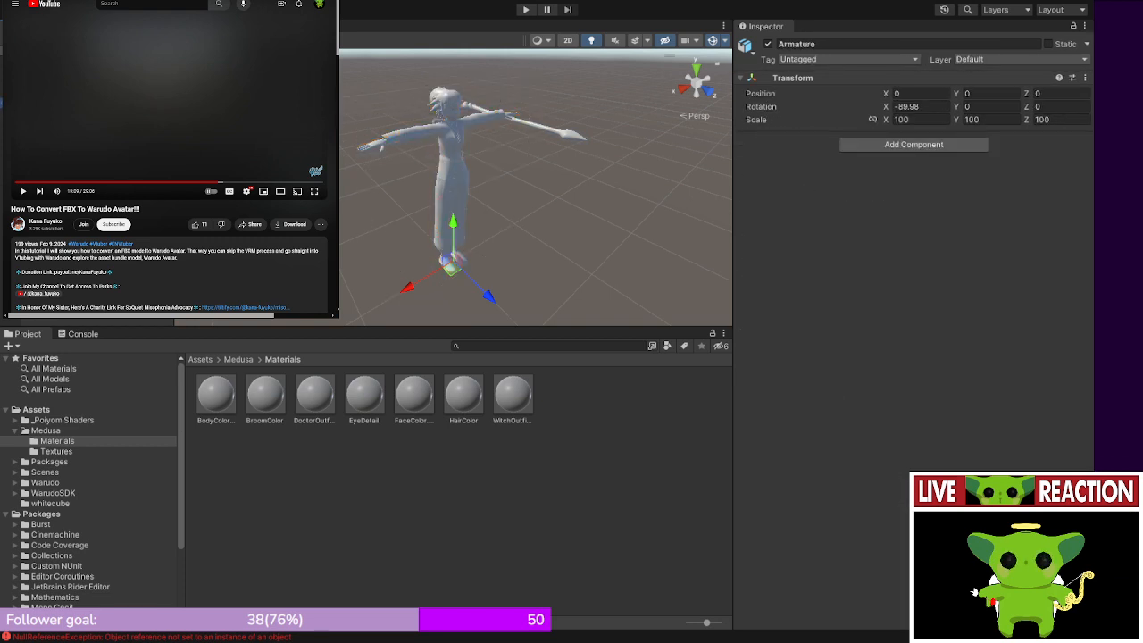
key("Down")
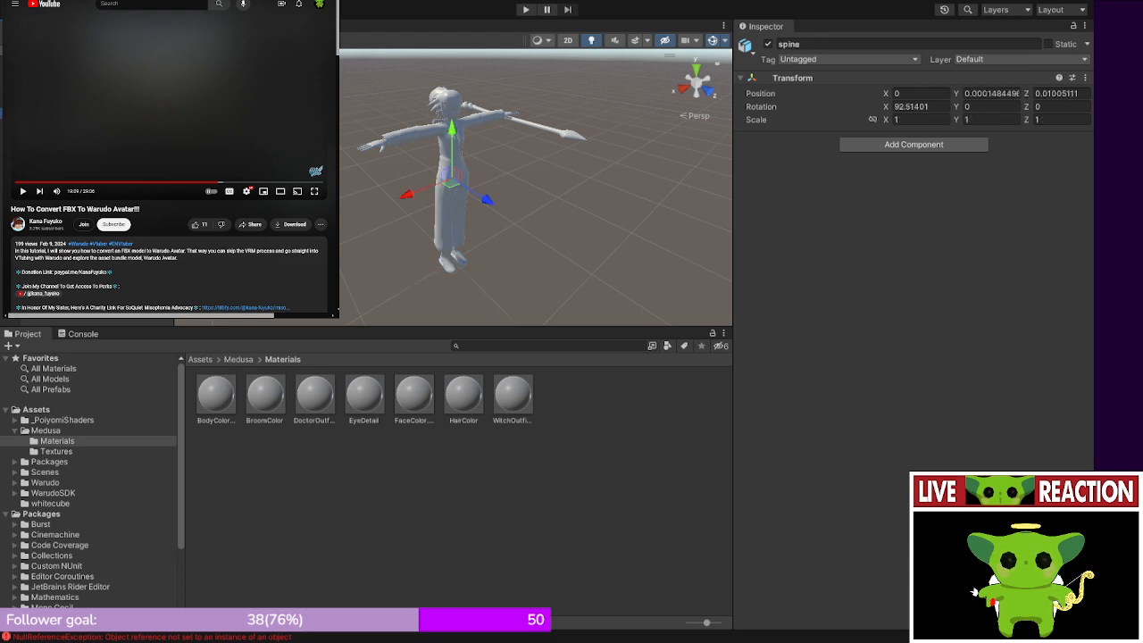
- Run the scene in play mode to preview the Medusa model, and stop it
left_click(526, 9)
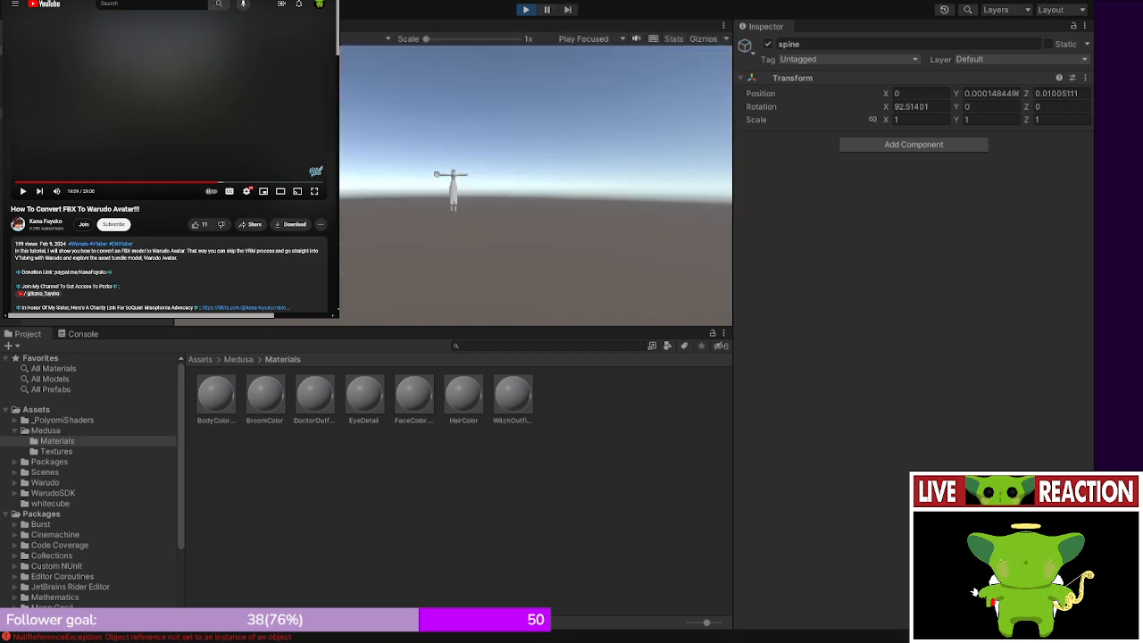
left_click(198, 26)
mouse_move(476, 196)
left_mouse_down()
mouse_move(510, 212)
mouse_move(466, 179)
mouse_move(566, 231)
mouse_move(453, 185)
mouse_move(505, 231)
mouse_move(478, 201)
left_mouse_up()
left_click(527, 10)
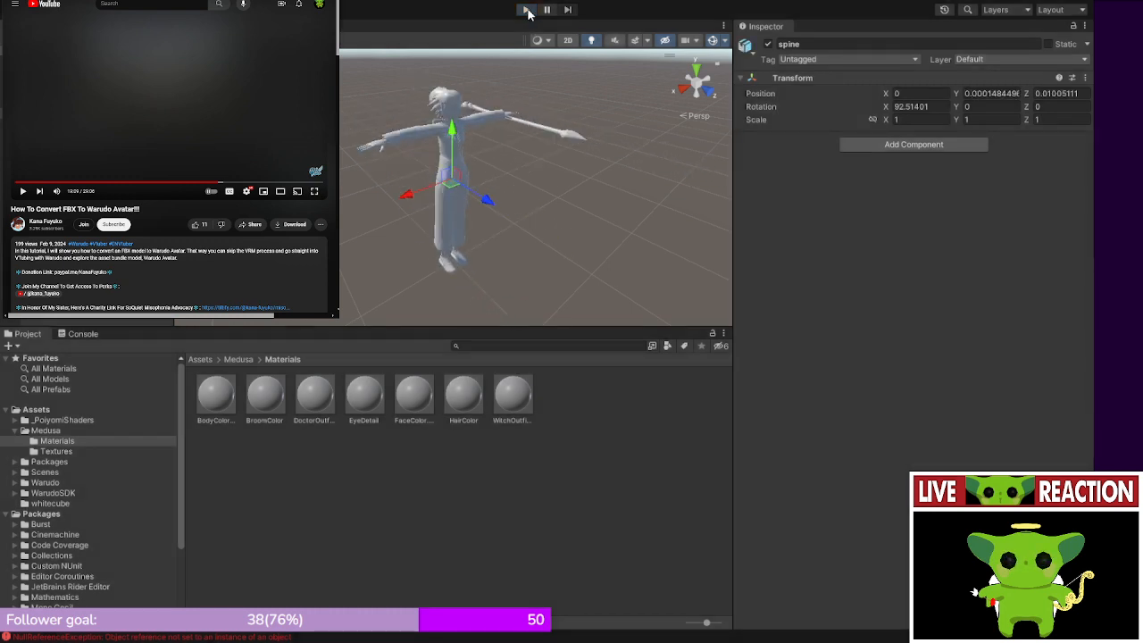
- Examine the console's NullReferenceException entries and their stack traces, and return to the Materials folder's assets
left_click(83, 332)
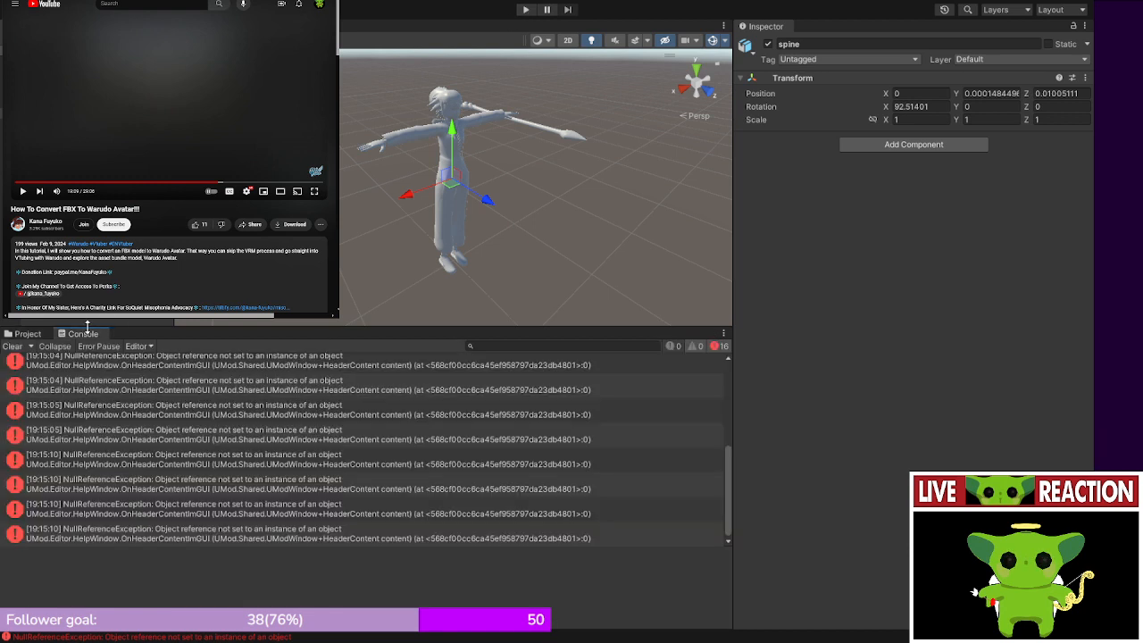
left_click(243, 484)
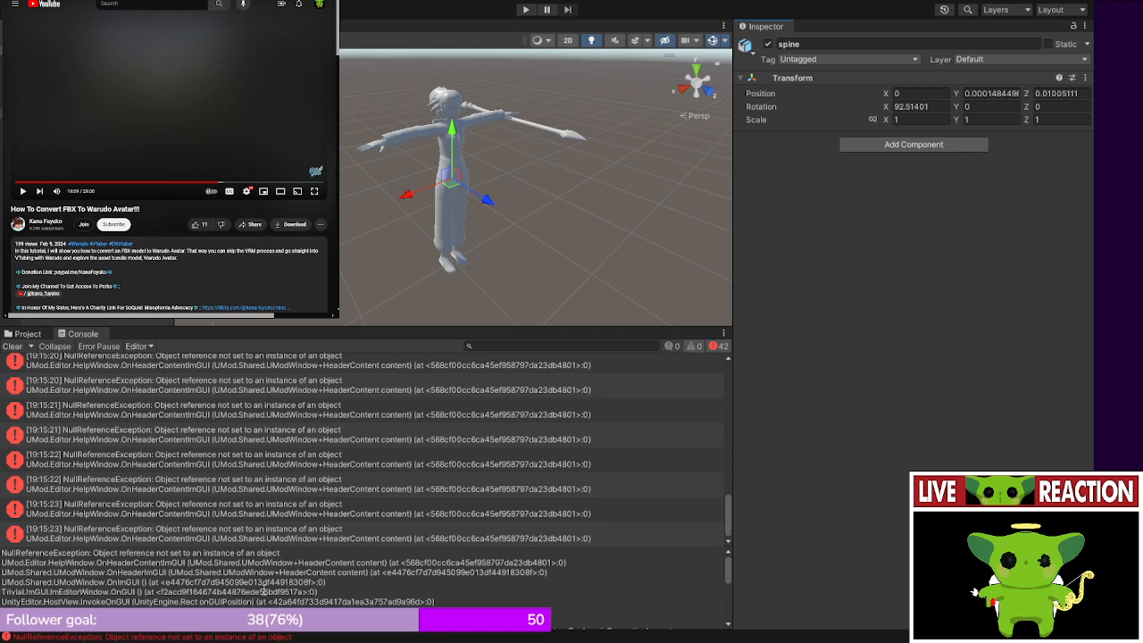
scroll(264, 590, "down", 2)
scroll(263, 589, "down", 2)
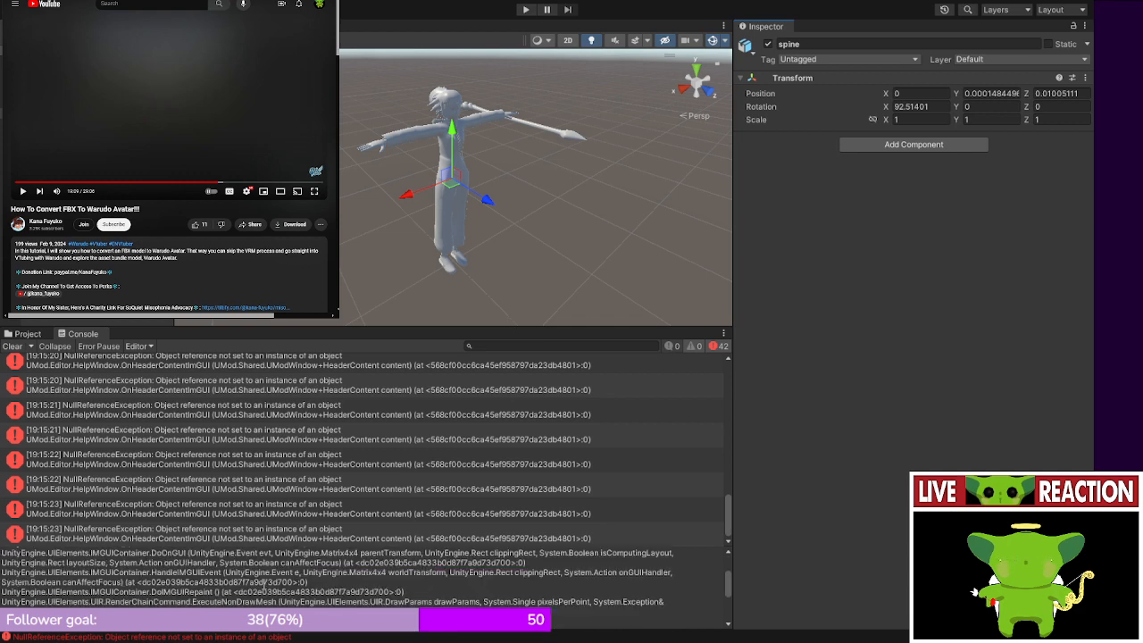
scroll(264, 581, "down", 2)
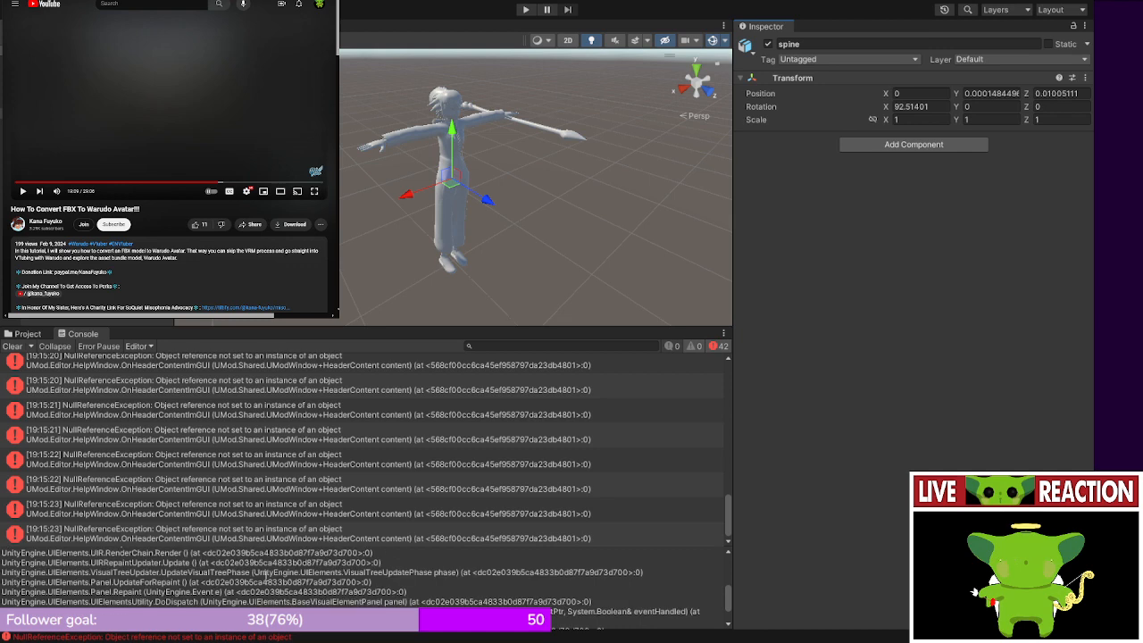
scroll(266, 572, "down", 2)
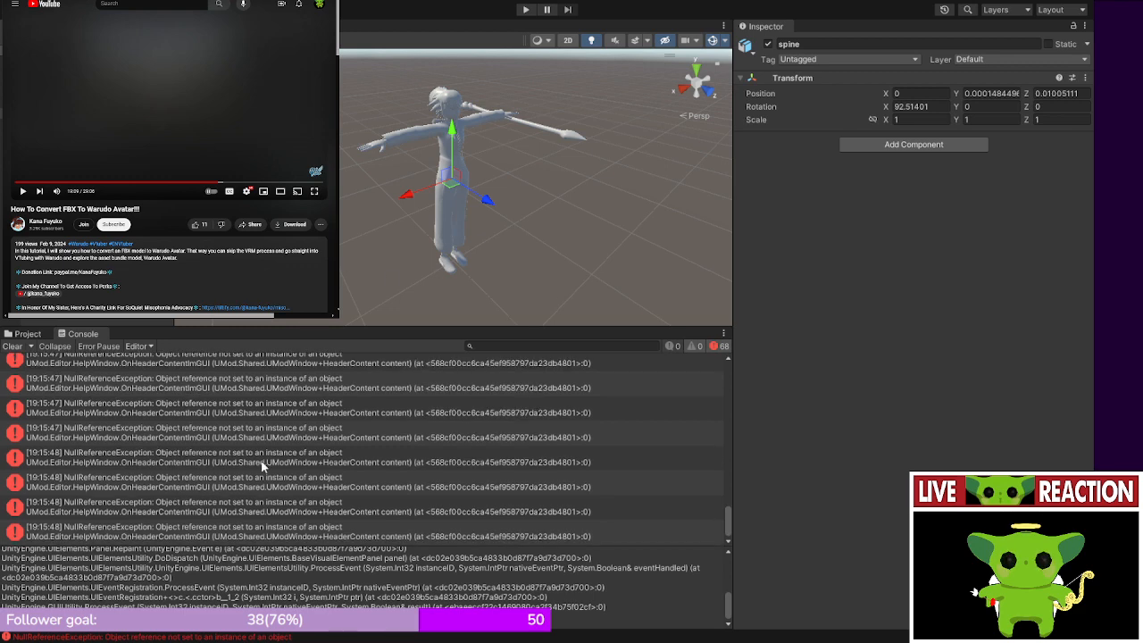
left_click(278, 534)
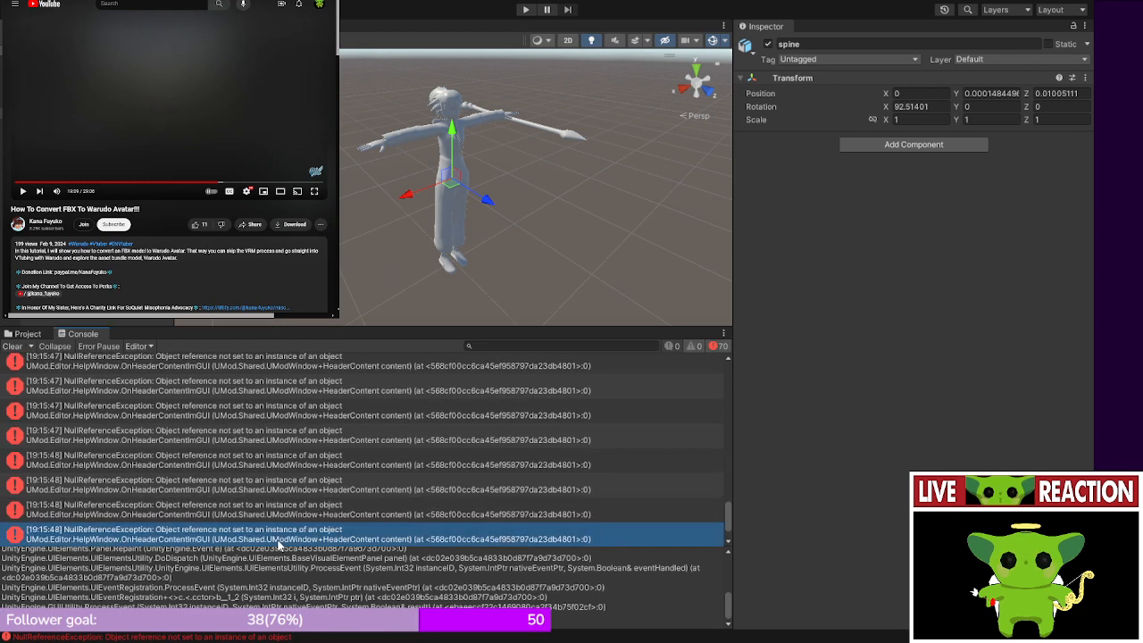
scroll(297, 584, "up", 5)
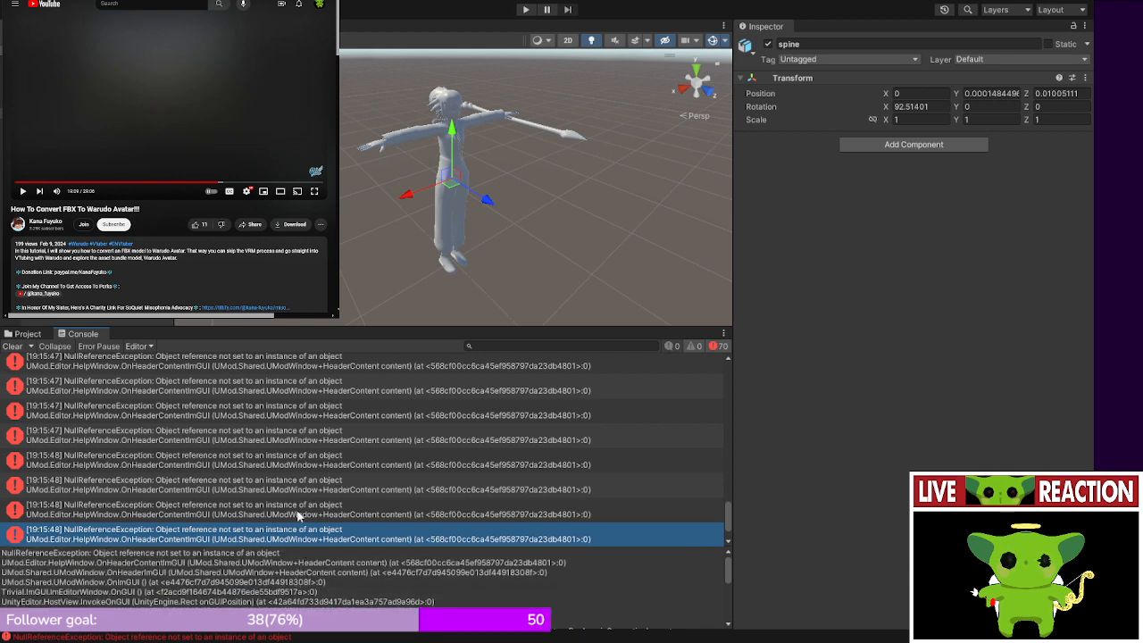
left_click(24, 334)
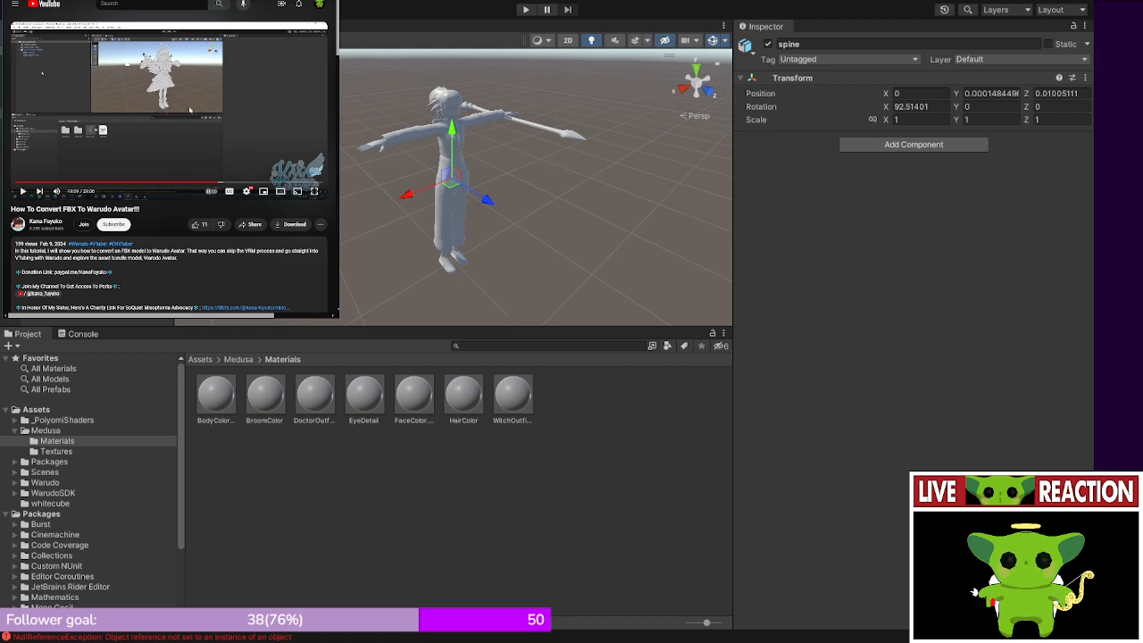
- Resume the tutorial and pause at 19:58 in full screen to examine the VRM Spring Bone component setup
left_click(189, 110)
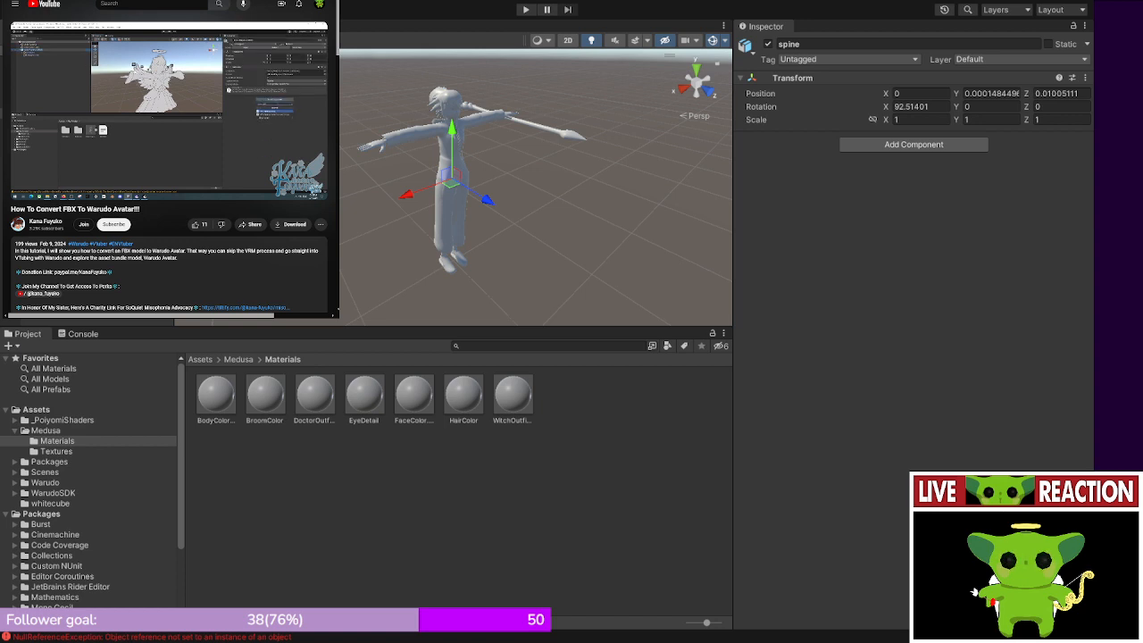
left_click(309, 190)
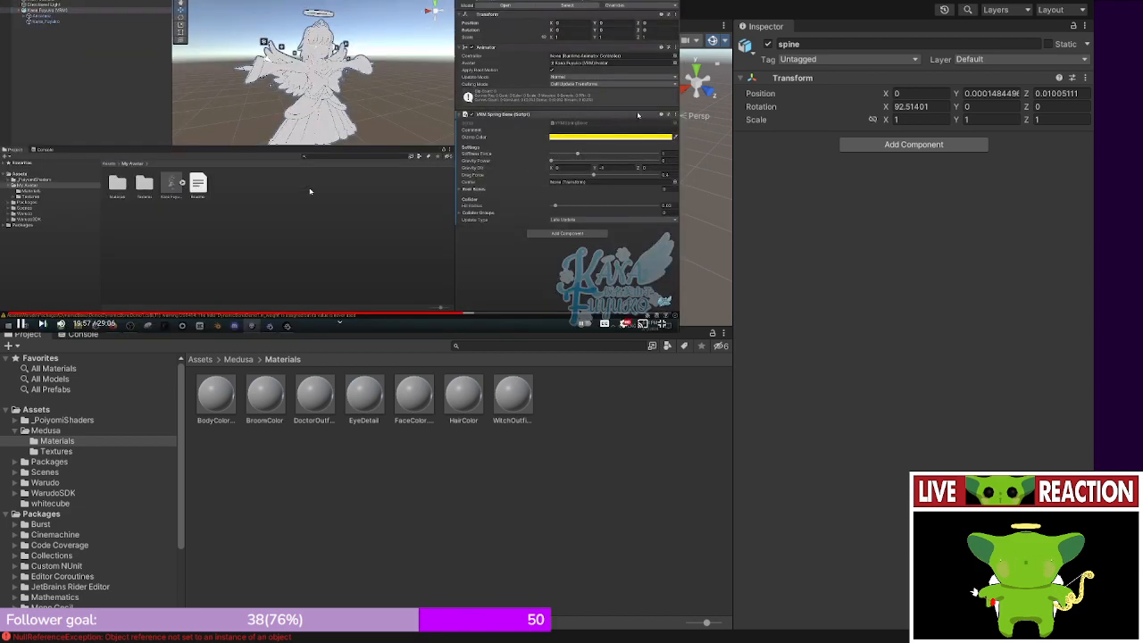
left_click(314, 168)
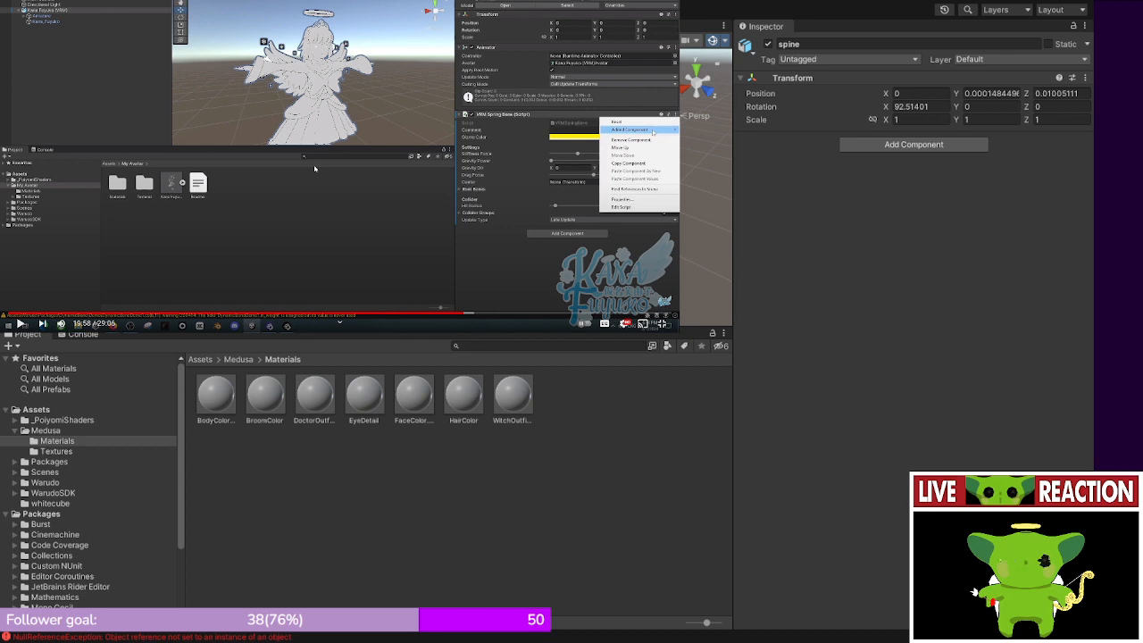
- Like the FBX-to-Warudo tutorial, watch it in full screen up to 21:09, and exit full screen with it paused
left_click(314, 168)
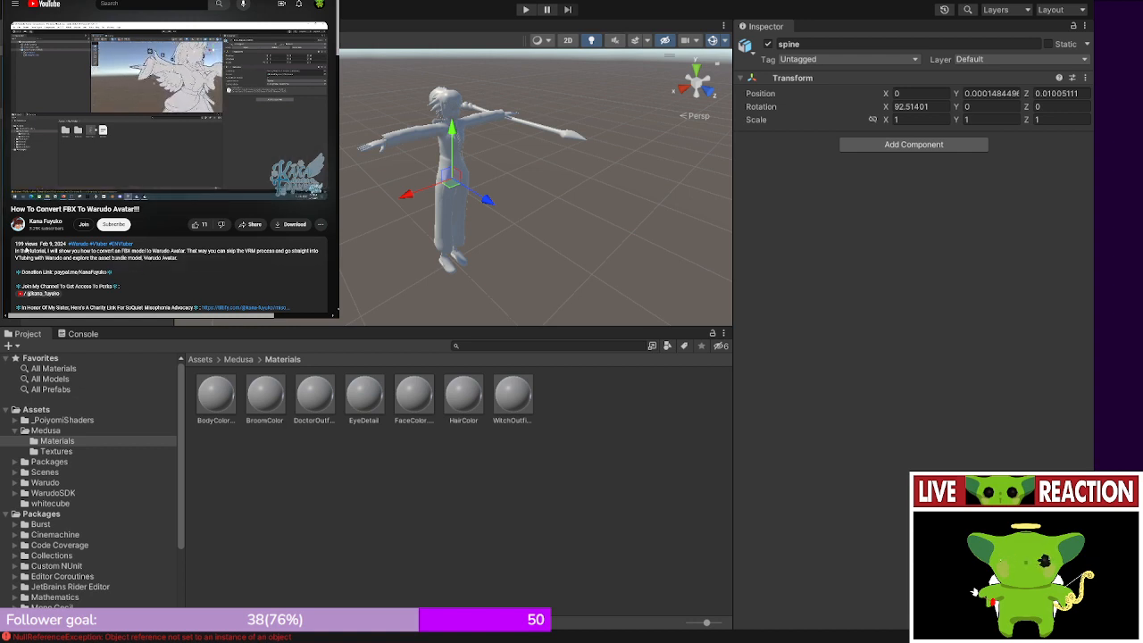
left_click(196, 224)
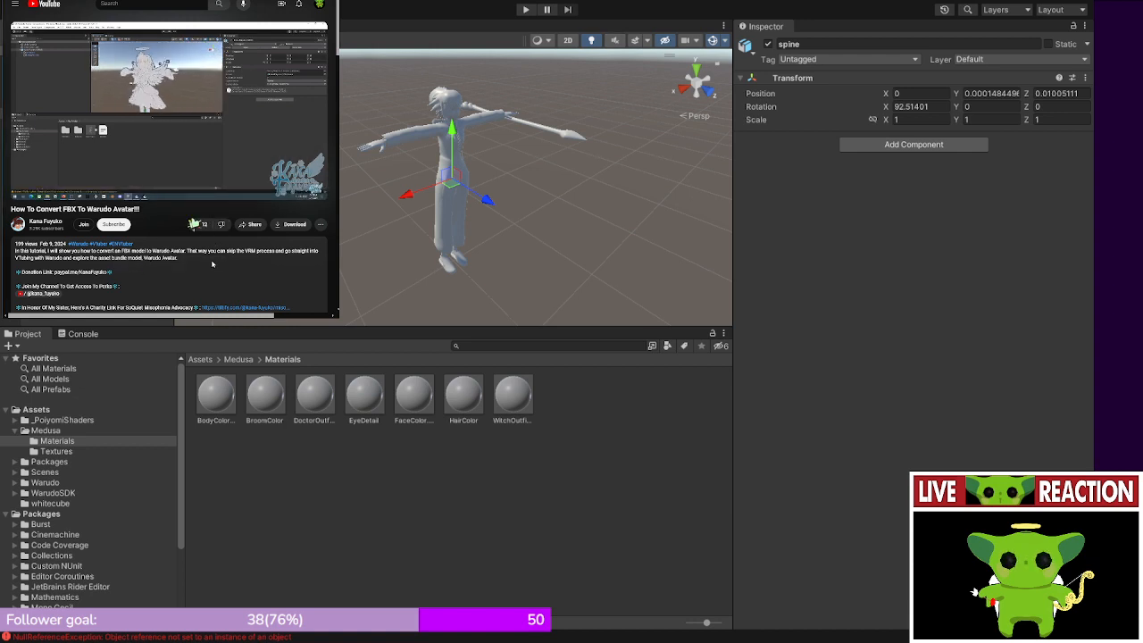
left_click(314, 191)
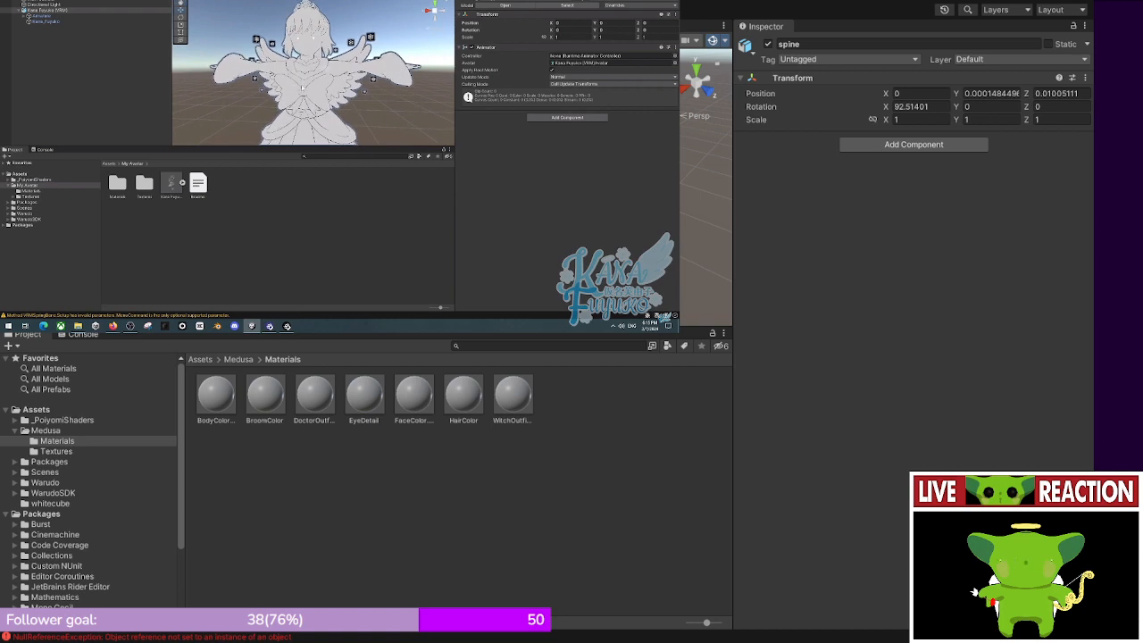
mouse_move(318, 191)
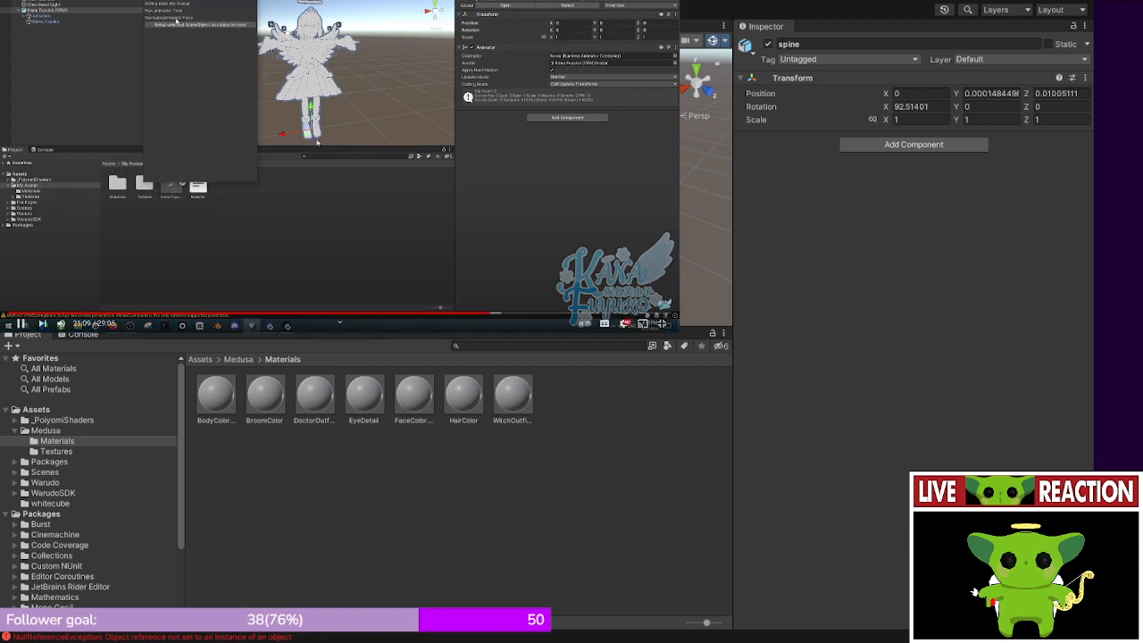
left_click(662, 302)
left_click(663, 323)
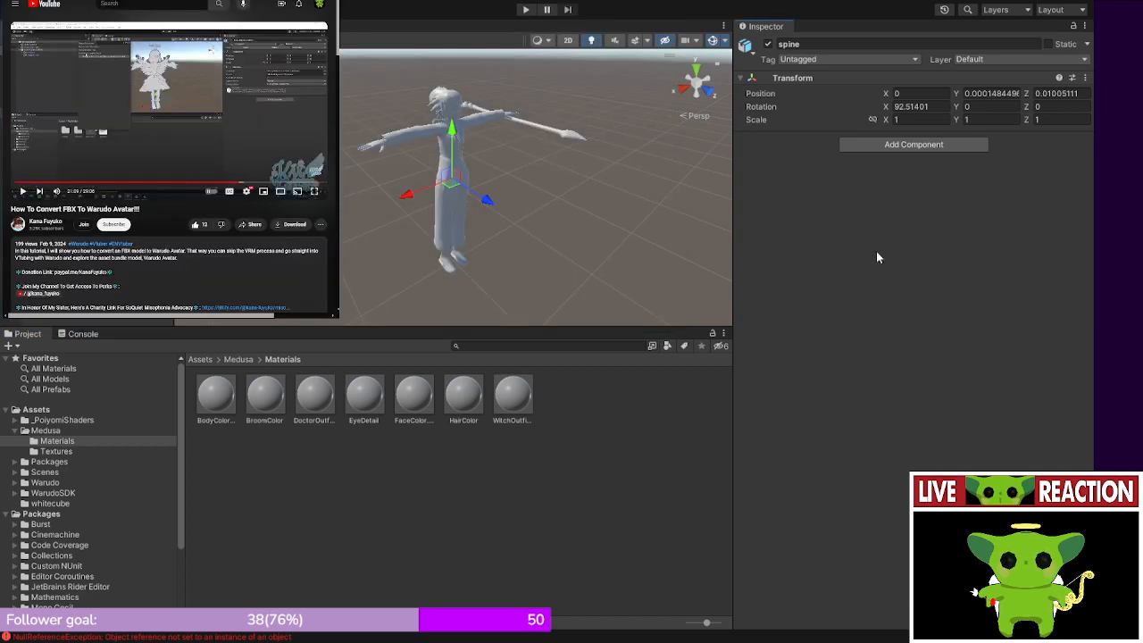
- Clear all entries from the console and return to the Materials folder's assets
left_click(82, 334)
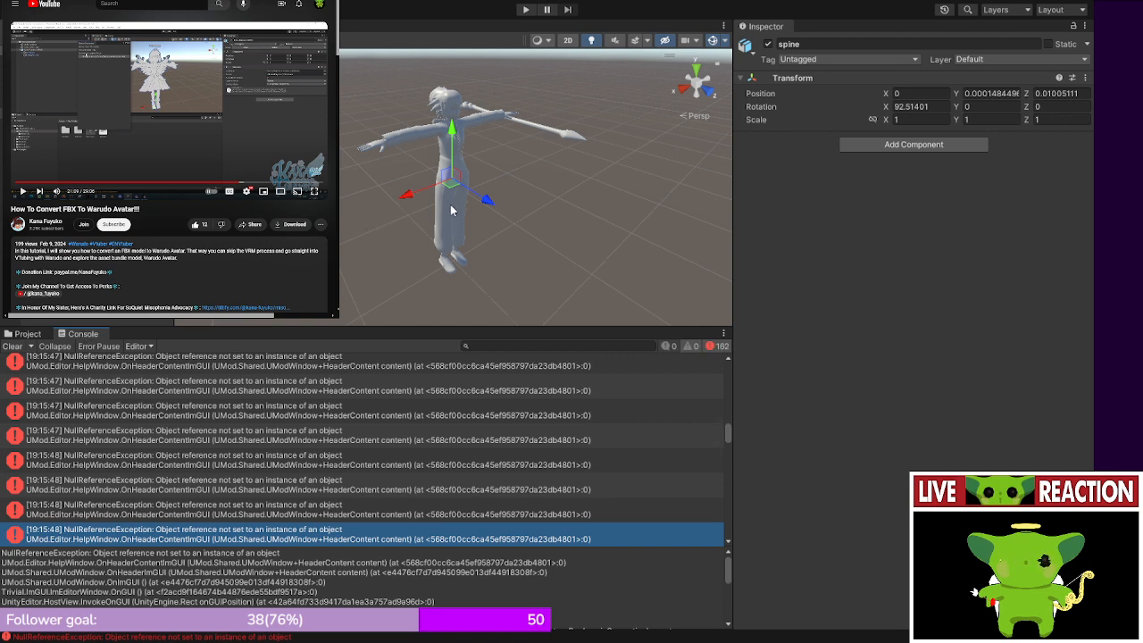
left_click(12, 347)
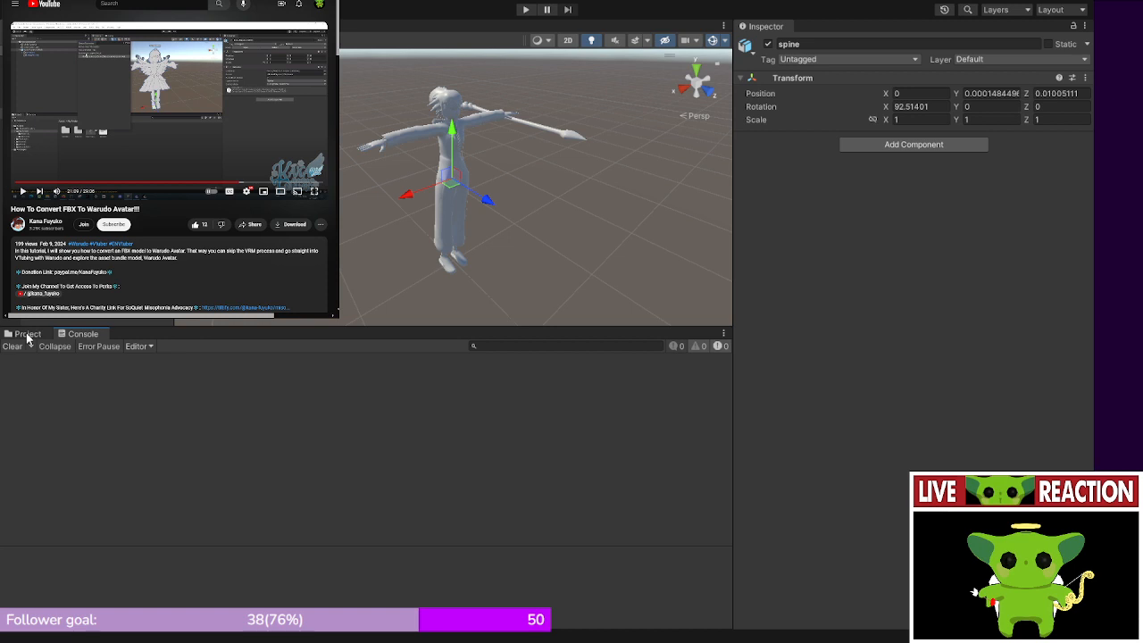
left_click(28, 335)
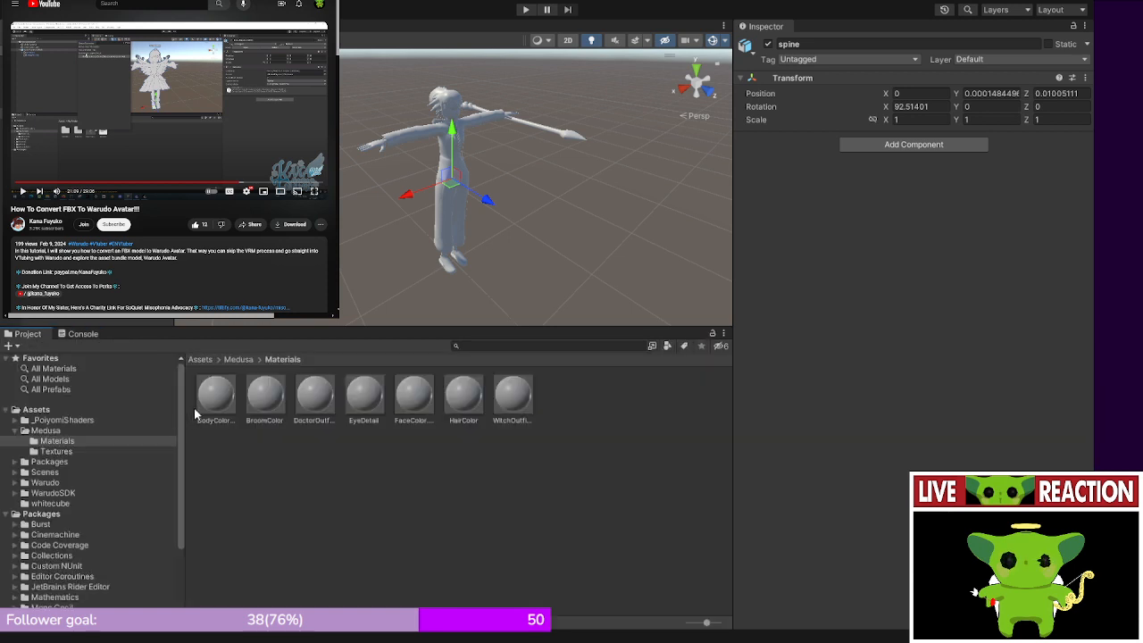
- Change the BodyColor material's shader from Standard to Poiyomi 8.1 Poiyomi Toon Outline
left_click(214, 398)
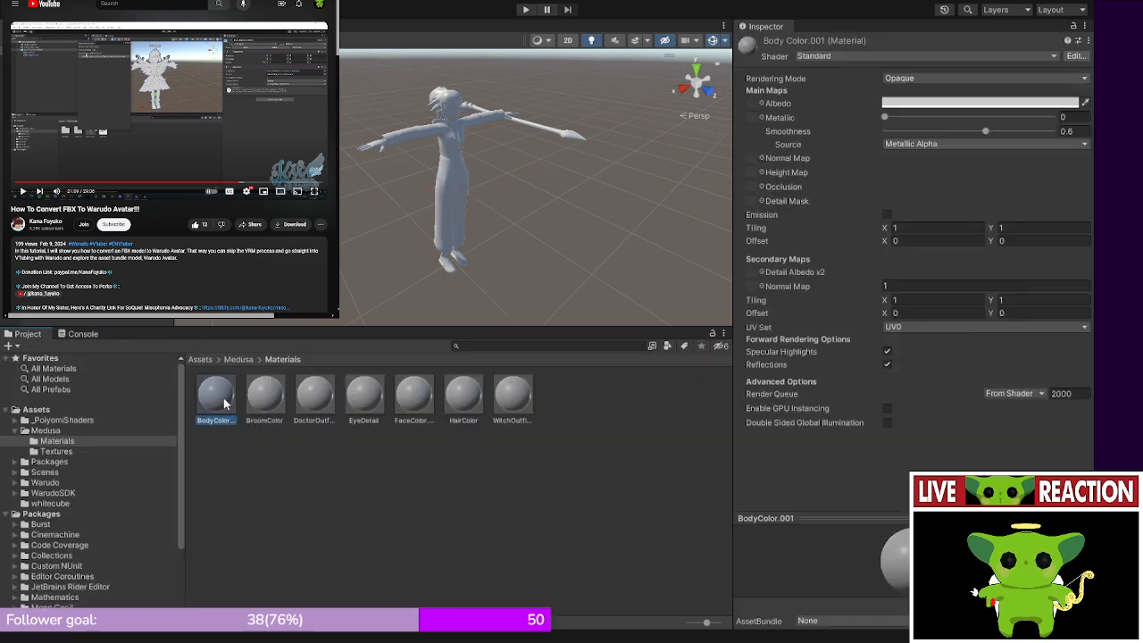
left_click(903, 79)
left_click(902, 80)
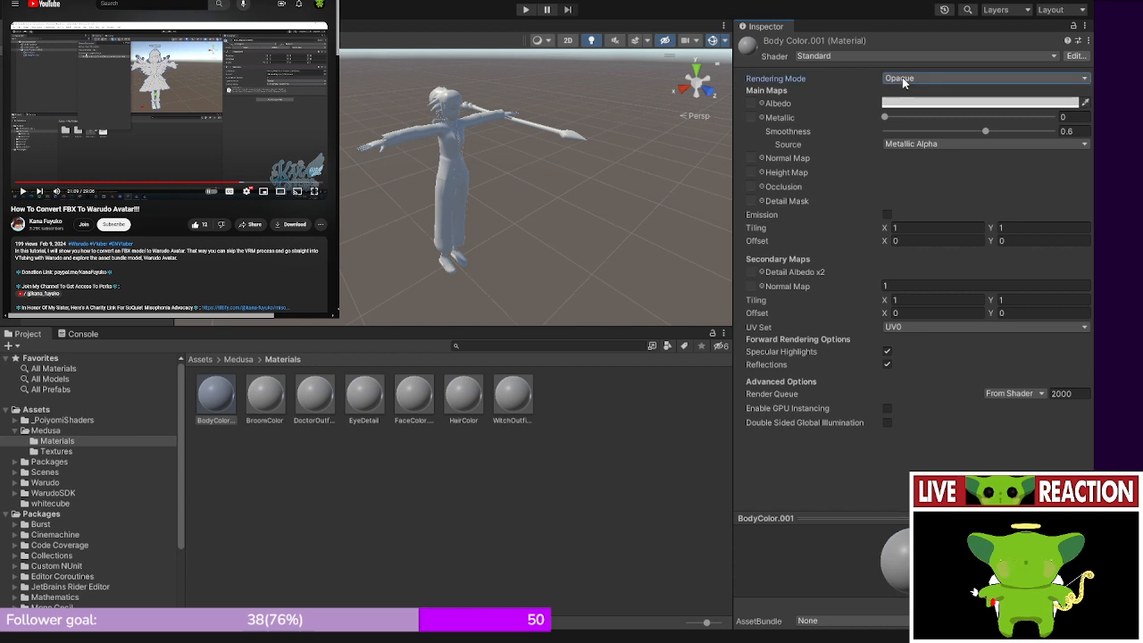
left_click(908, 56)
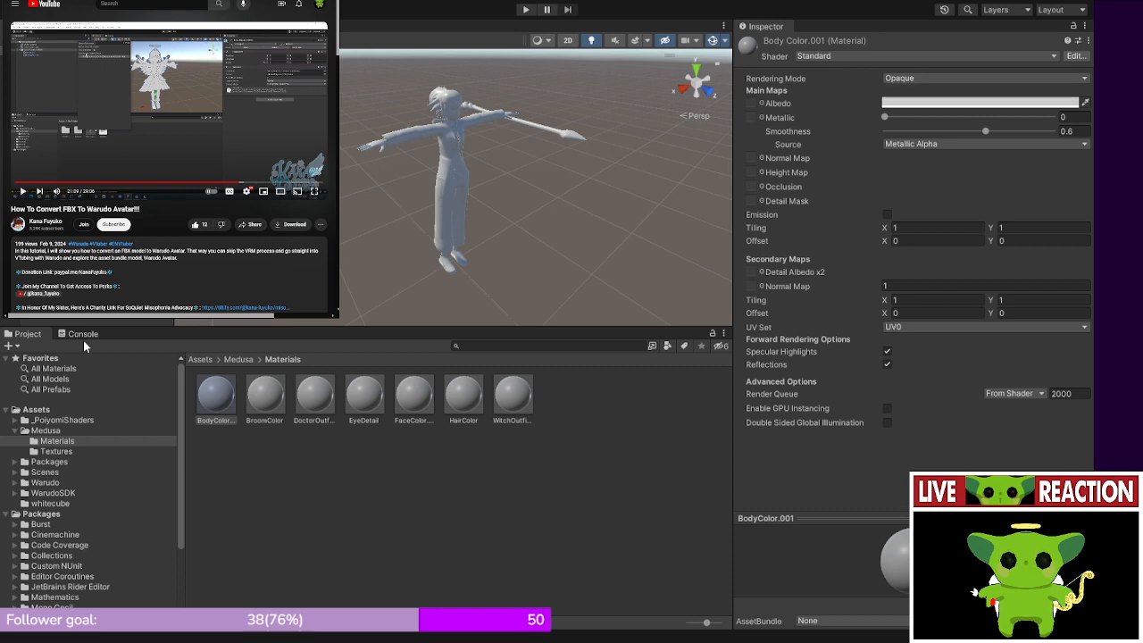
- Inspect the shader settings of the BroomColor, DoctorOutfitColor, EyeDetail, FaceColor, HairColor and WitchOutfitColor materials
left_click(265, 397)
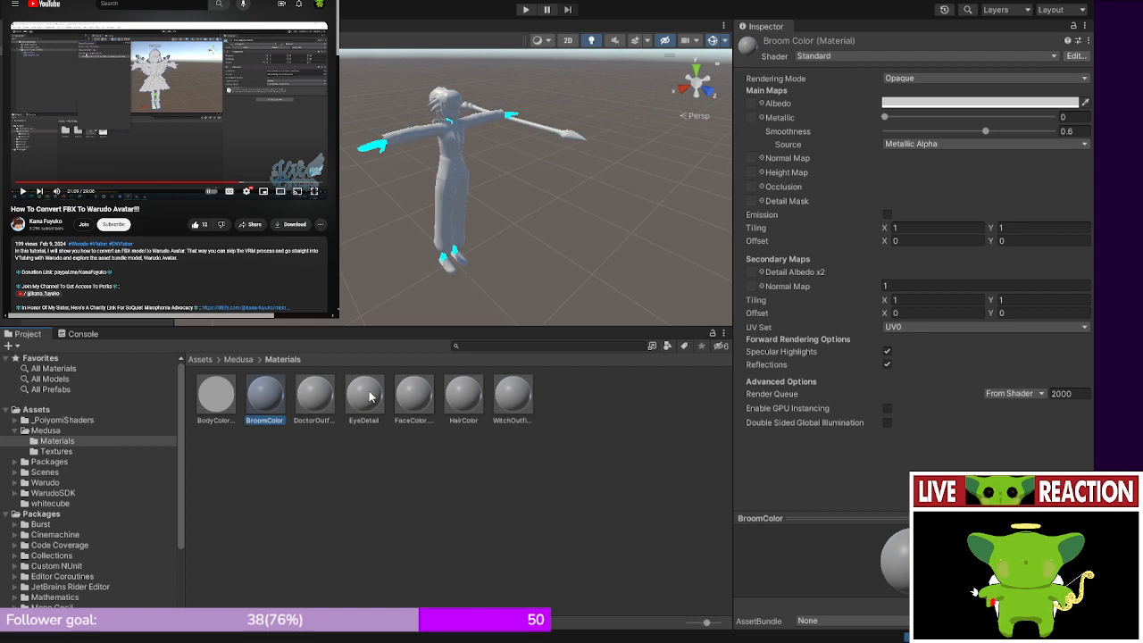
left_click(321, 410)
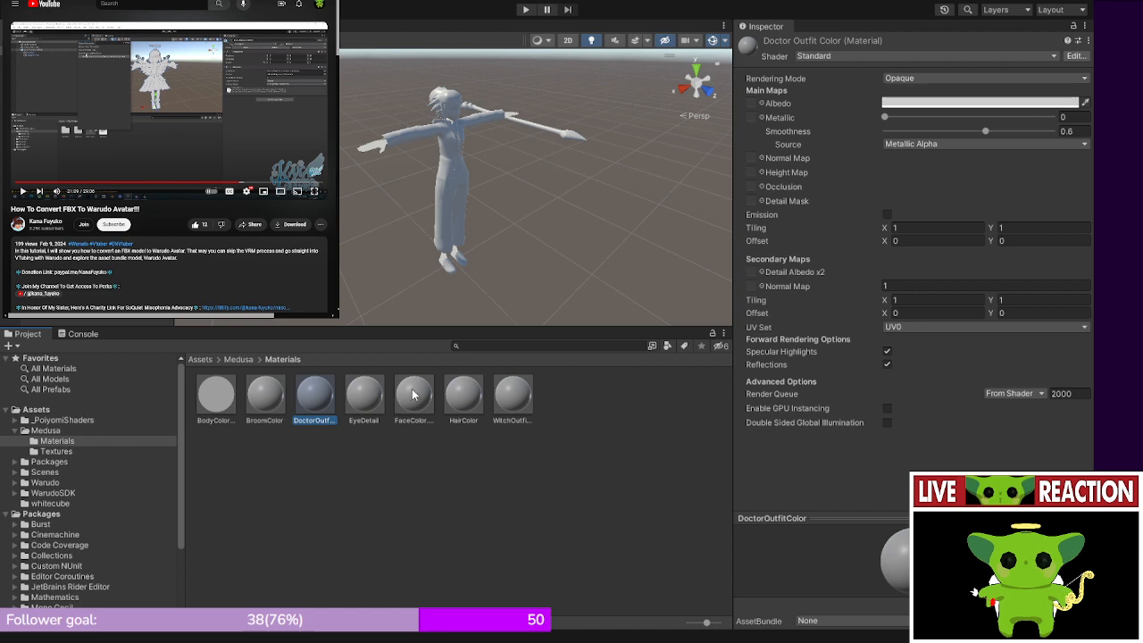
left_click(267, 409)
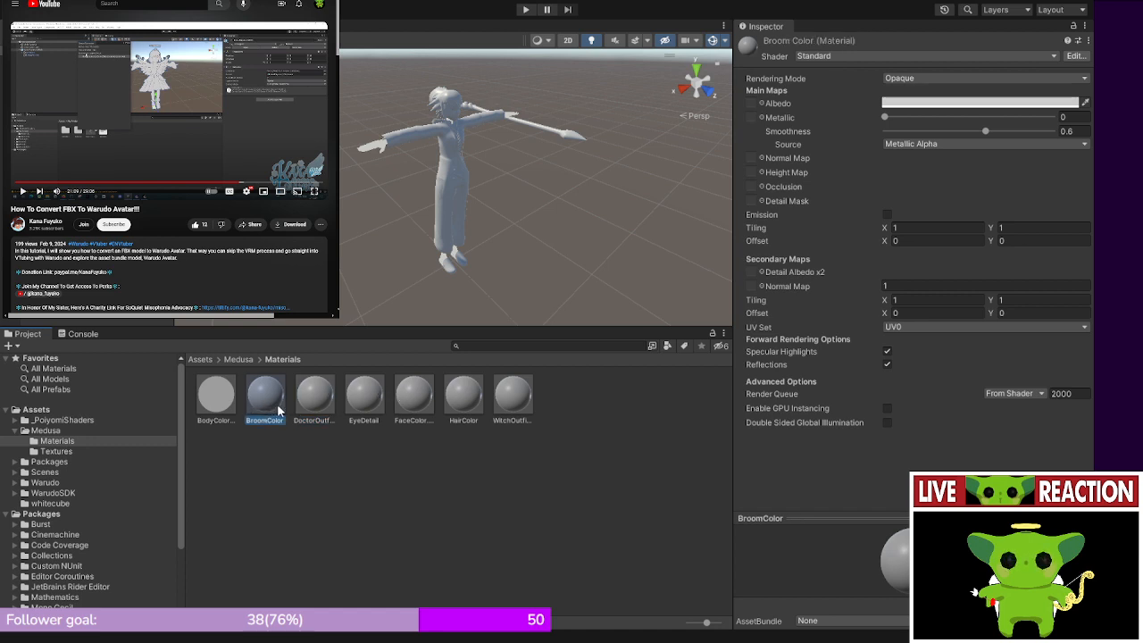
left_click(362, 399)
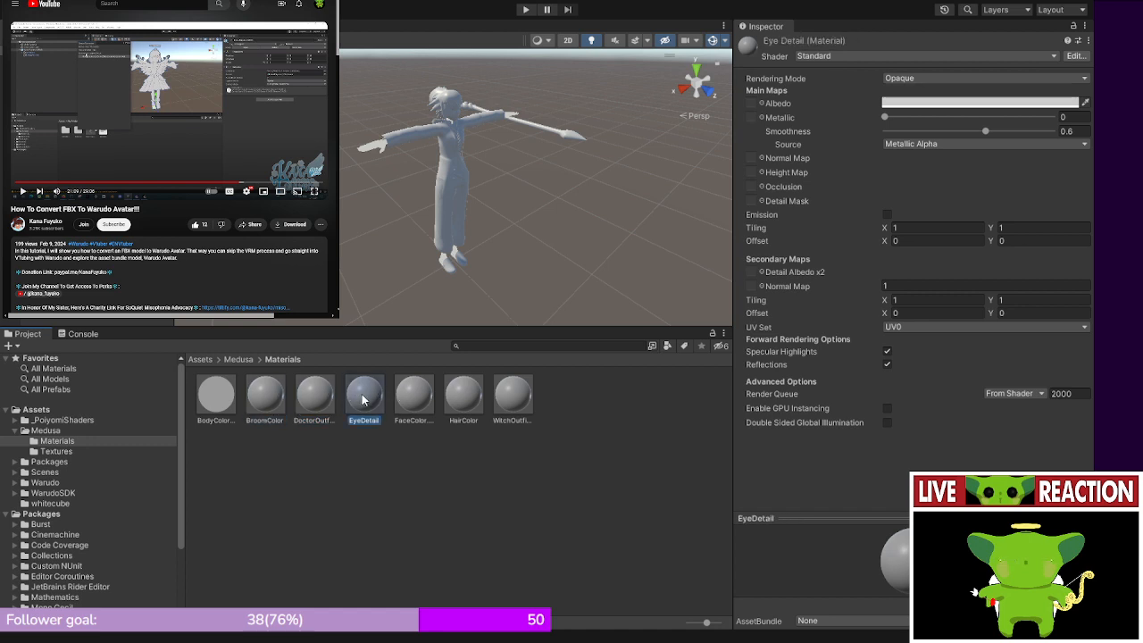
left_click(425, 399)
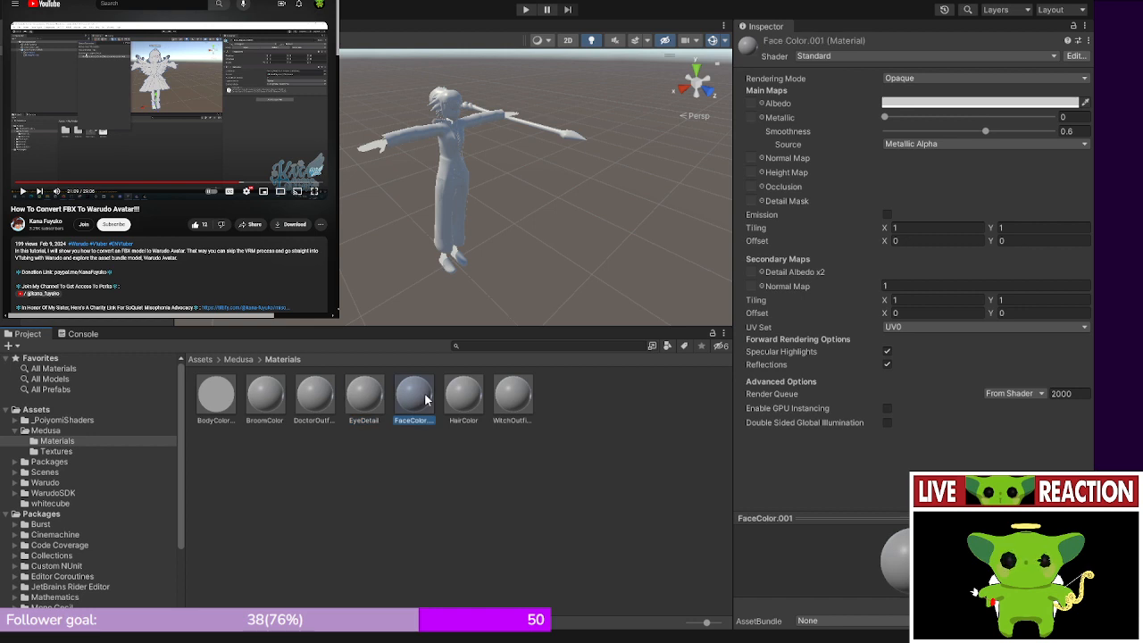
left_click(463, 400)
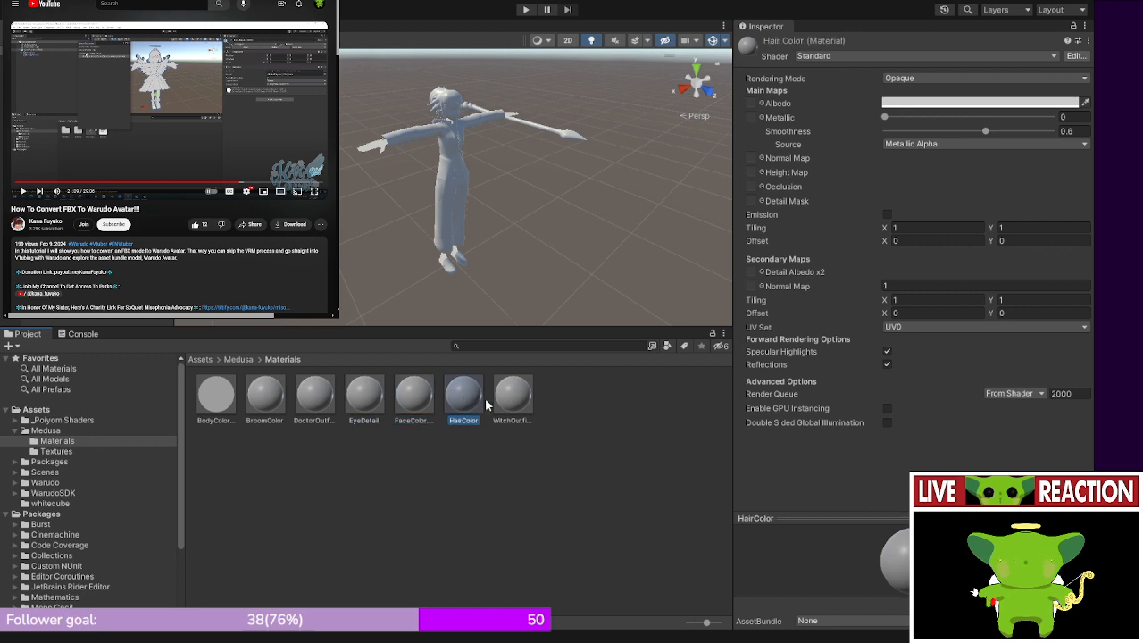
left_click(509, 406)
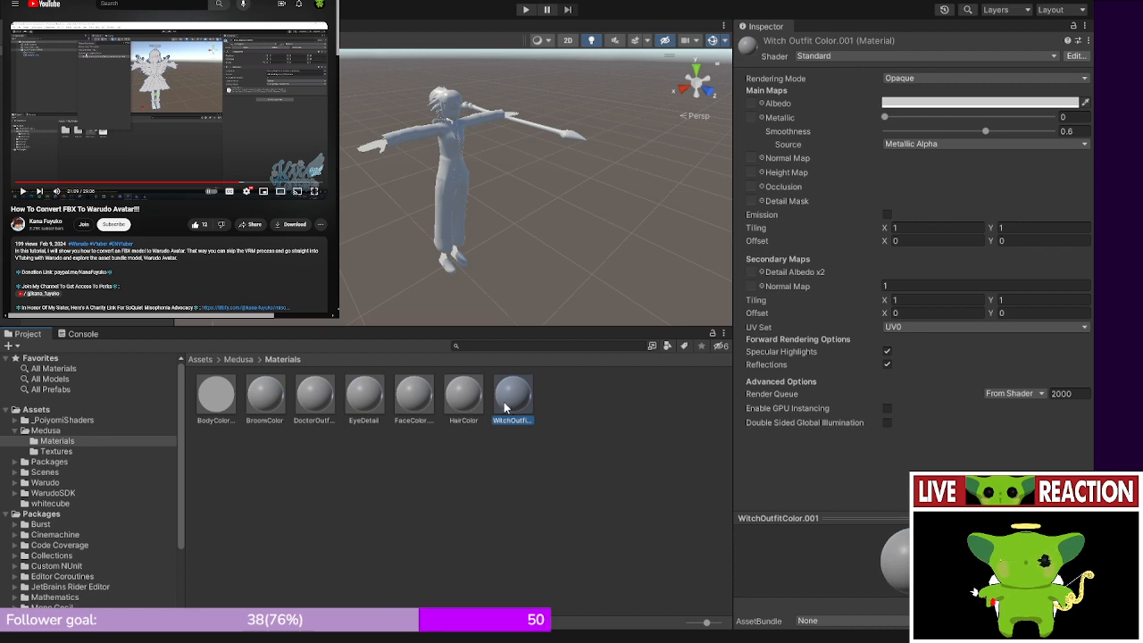
- Assign the Poiyomi Toon Outline shader to the broom, doctor outfit, face, hair and witch outfit materials, and Poiyomi Toon to EyeDetail
left_click(271, 403)
left_click(315, 403, "ctrl")
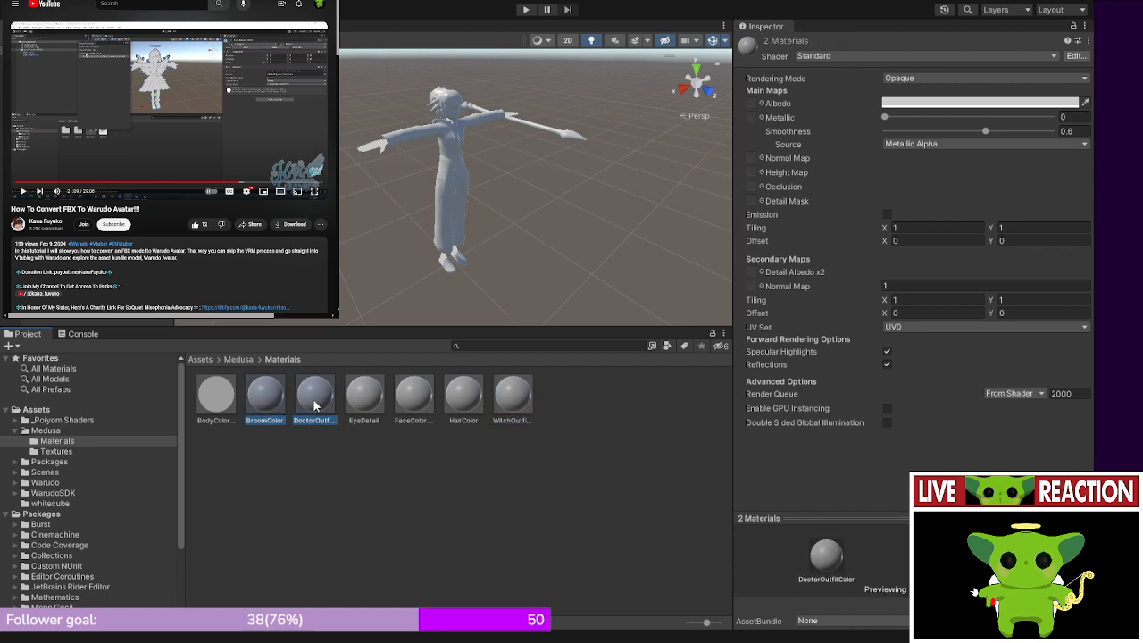
left_click(412, 399, "ctrl")
left_click(462, 398, "ctrl")
left_click(512, 397, "ctrl")
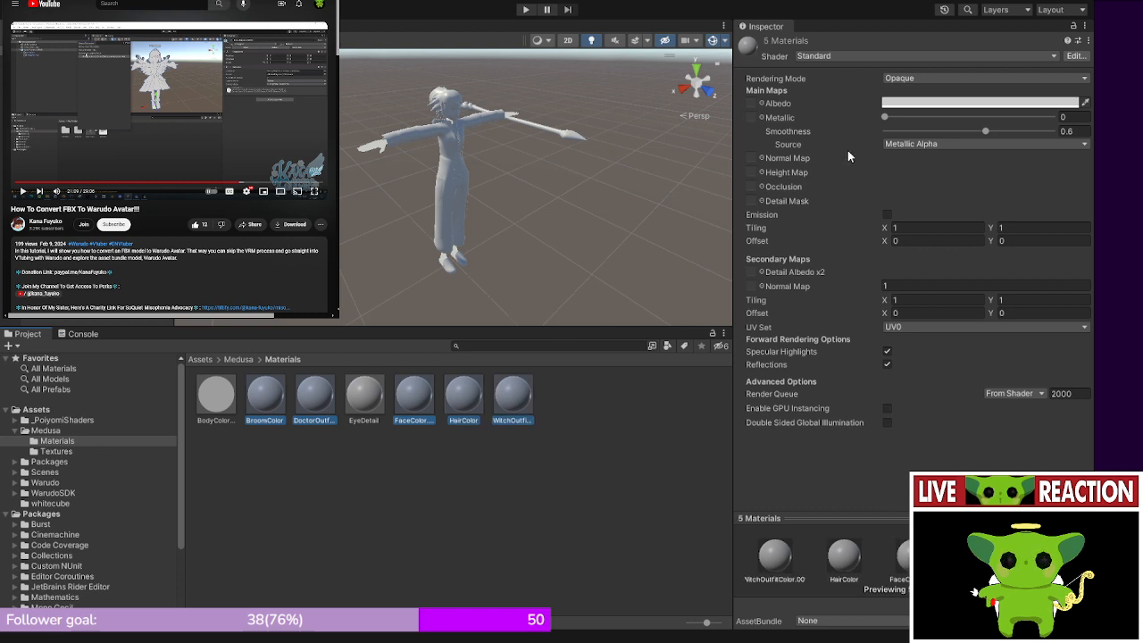
left_click(846, 57)
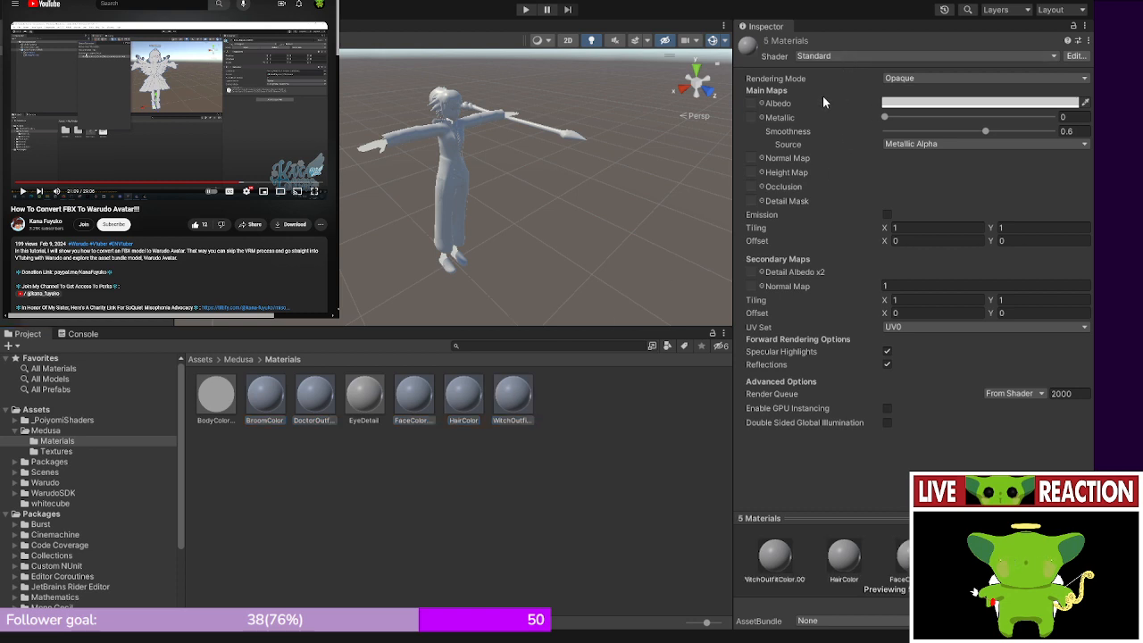
left_click(857, 128)
left_click(354, 401)
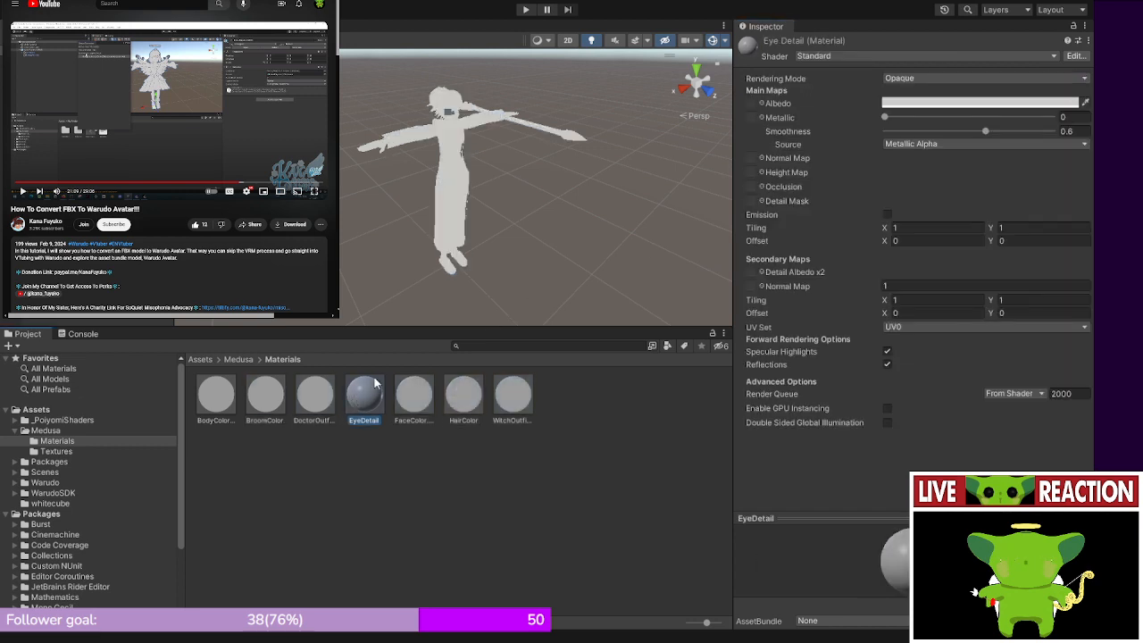
left_click(875, 57)
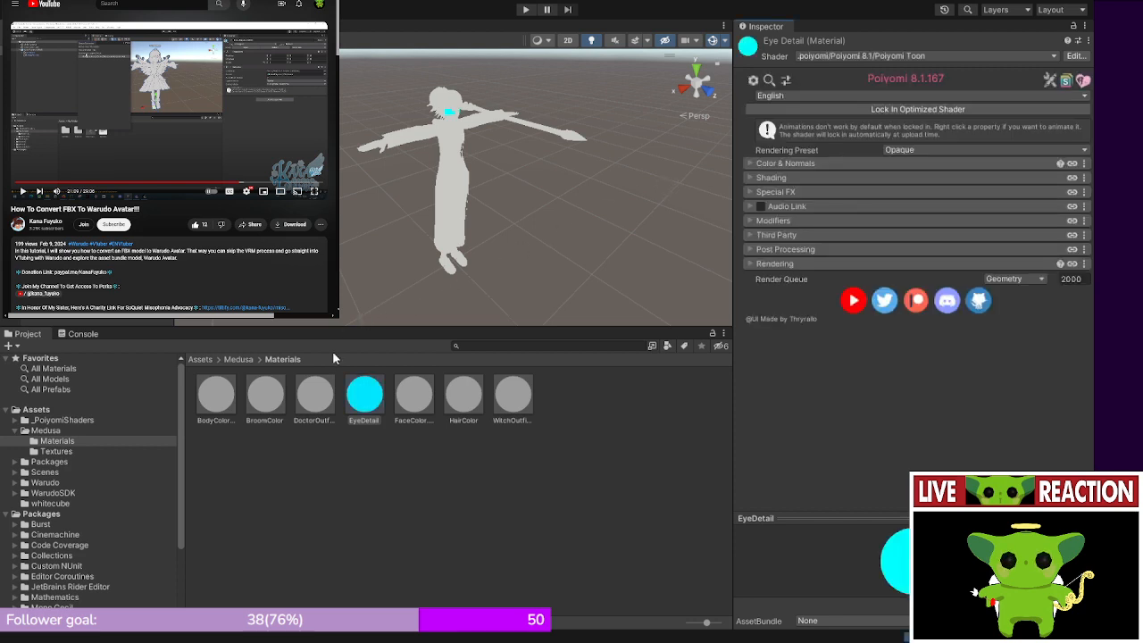
- Enable Outlines on the six materials other than EyeDetail
left_click(217, 395)
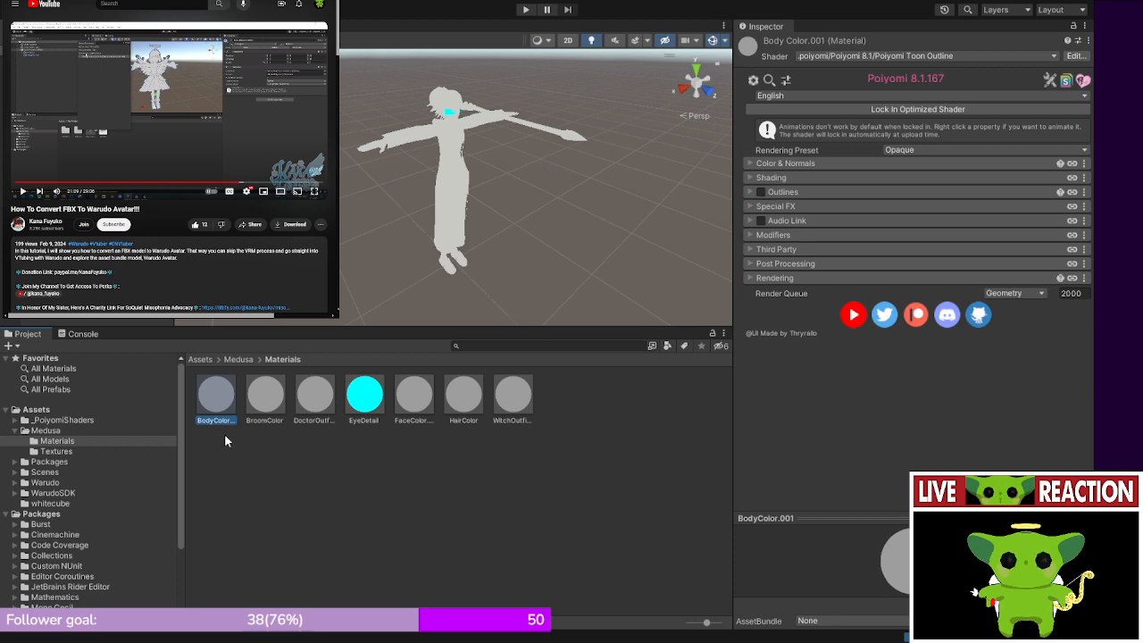
left_click(330, 400, "ctrl")
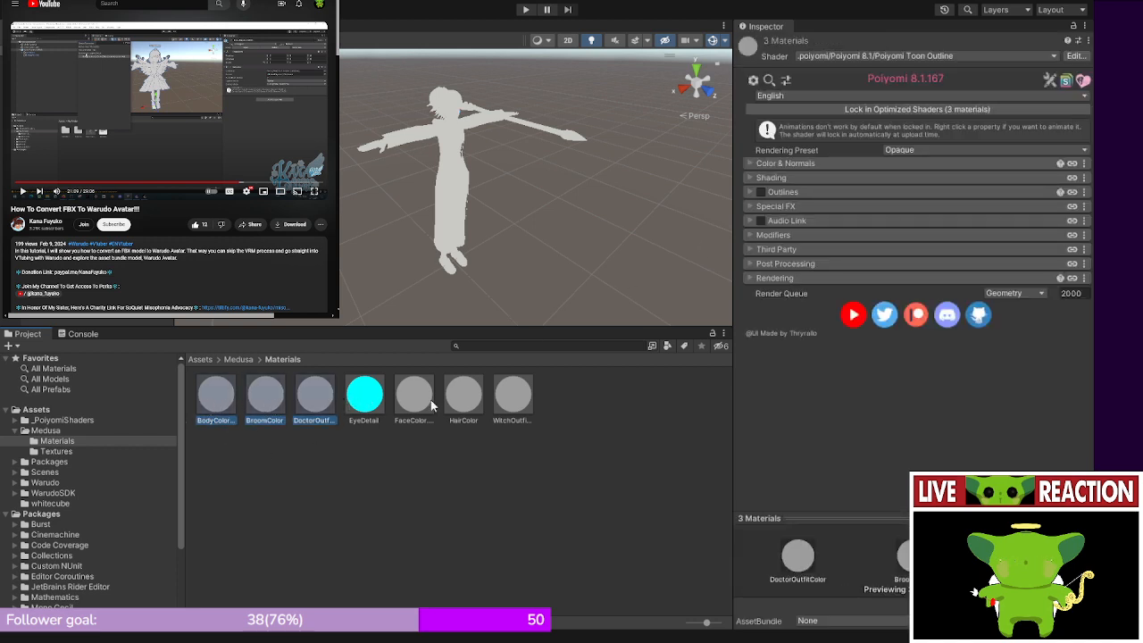
left_click(414, 395, "ctrl")
left_click(463, 396, "ctrl")
left_click(515, 398, "ctrl")
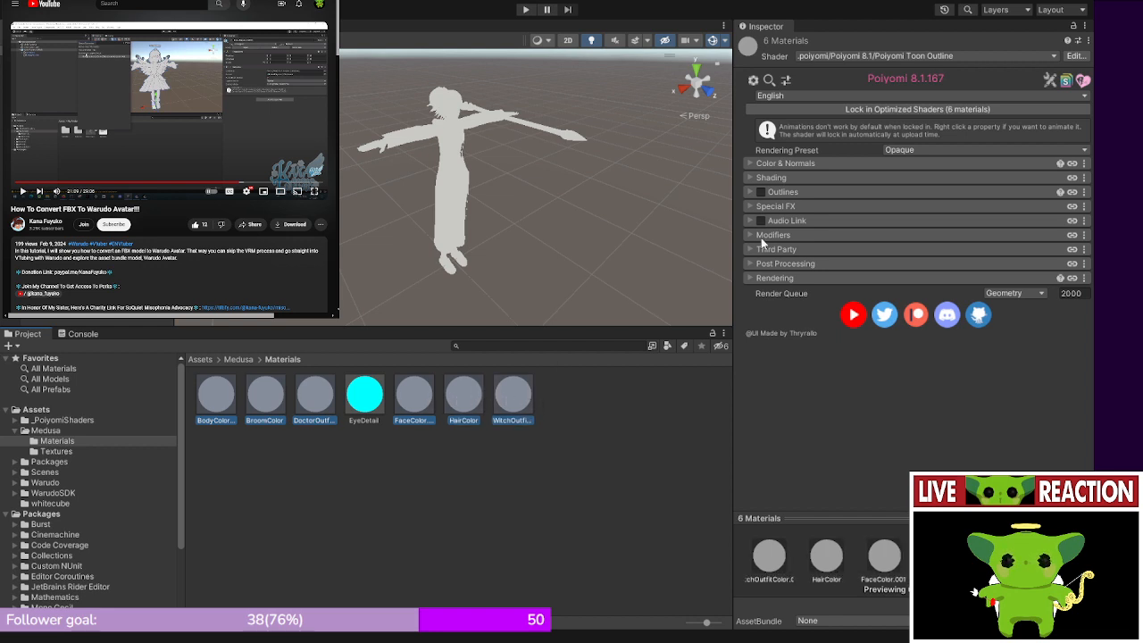
left_click(761, 191)
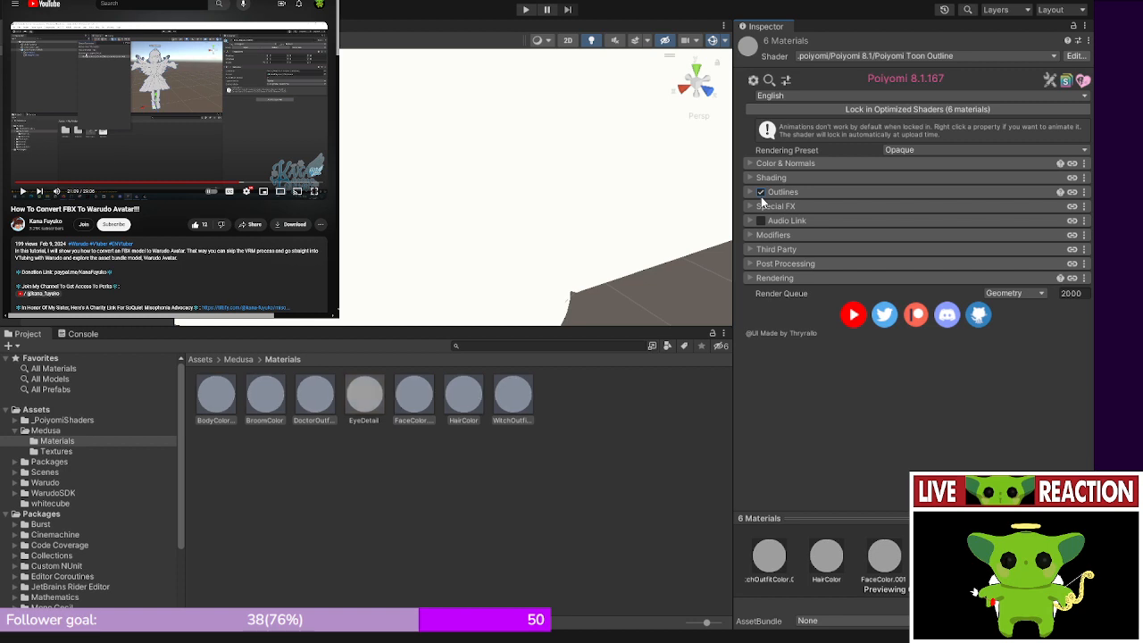
- Set the six materials' outline color to black and their outline size to 0.001
left_click(751, 192)
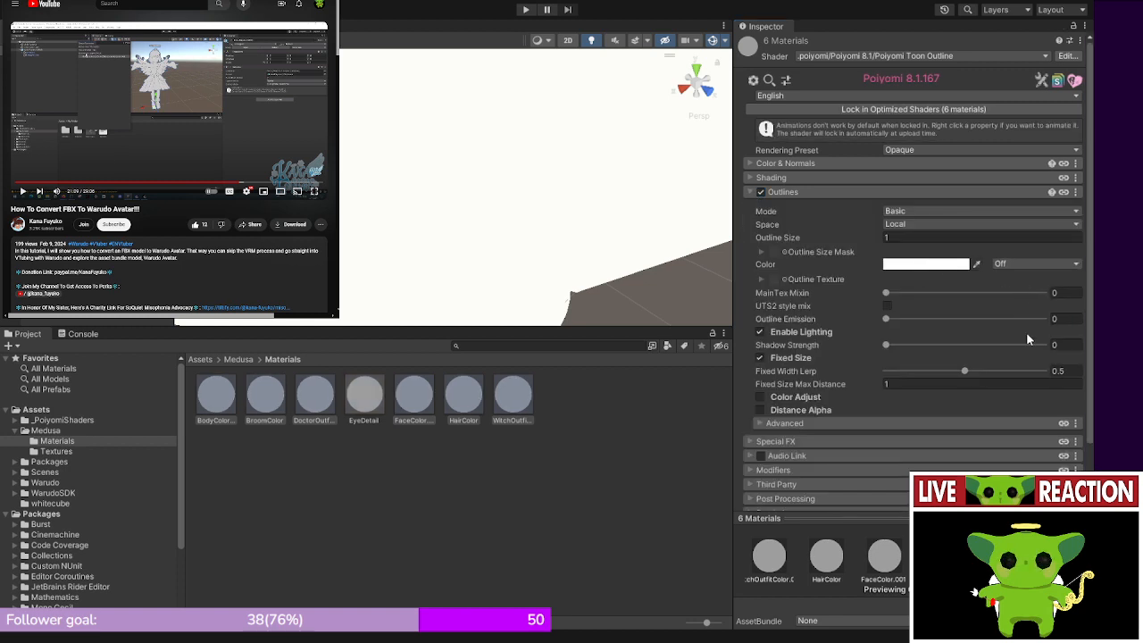
left_click_drag(948, 422, 925, 466)
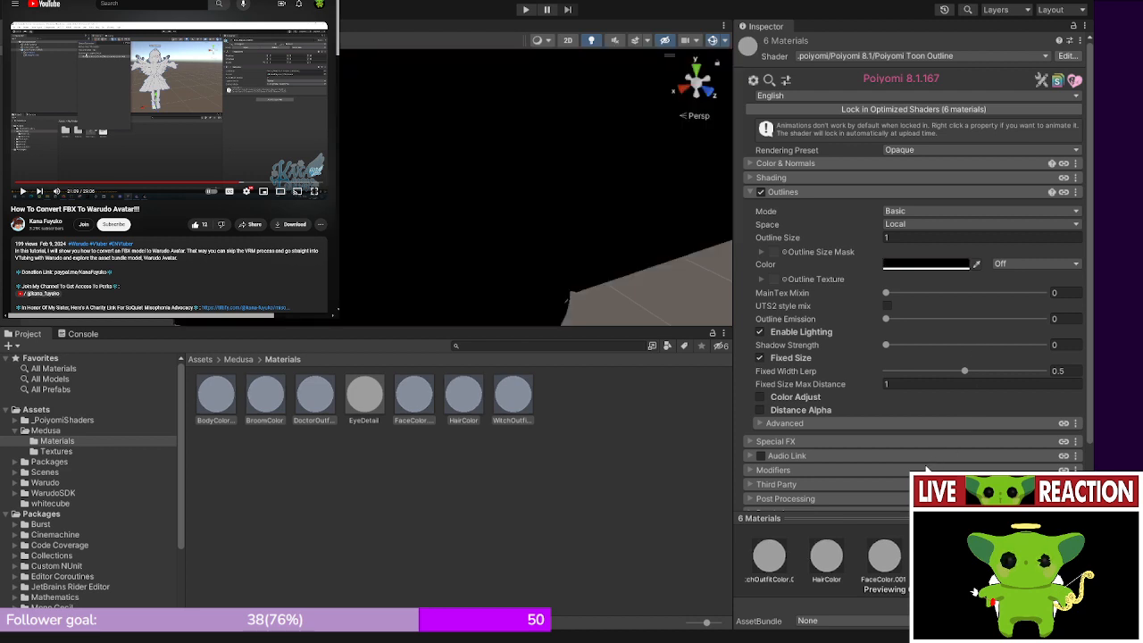
left_click(911, 237)
type(".001")
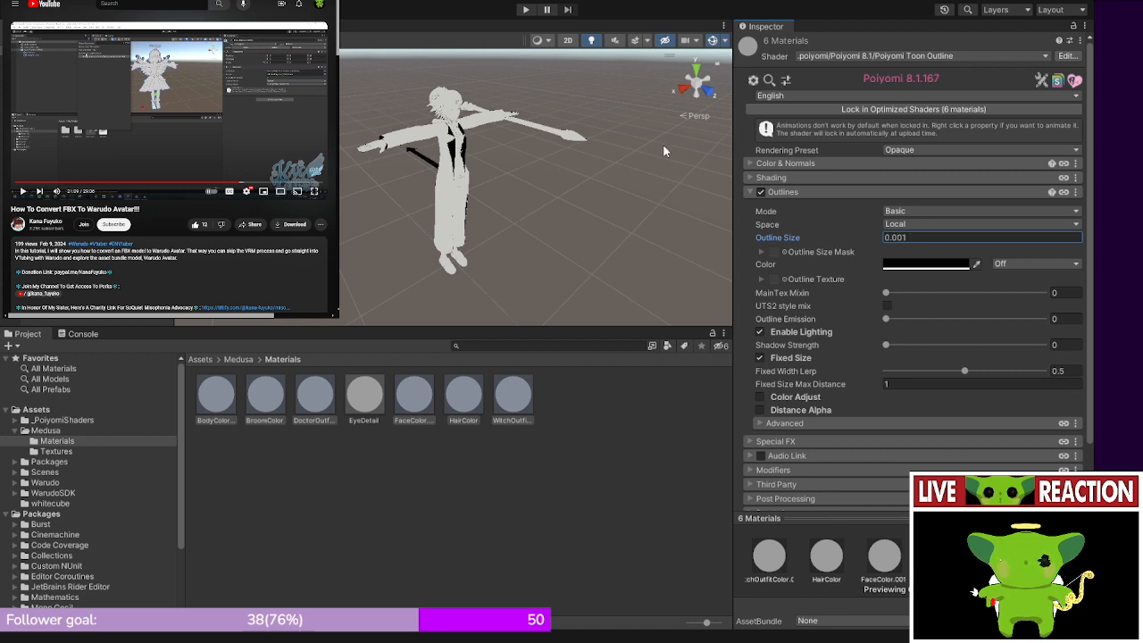
middle_click_drag(662, 147, 539, 170)
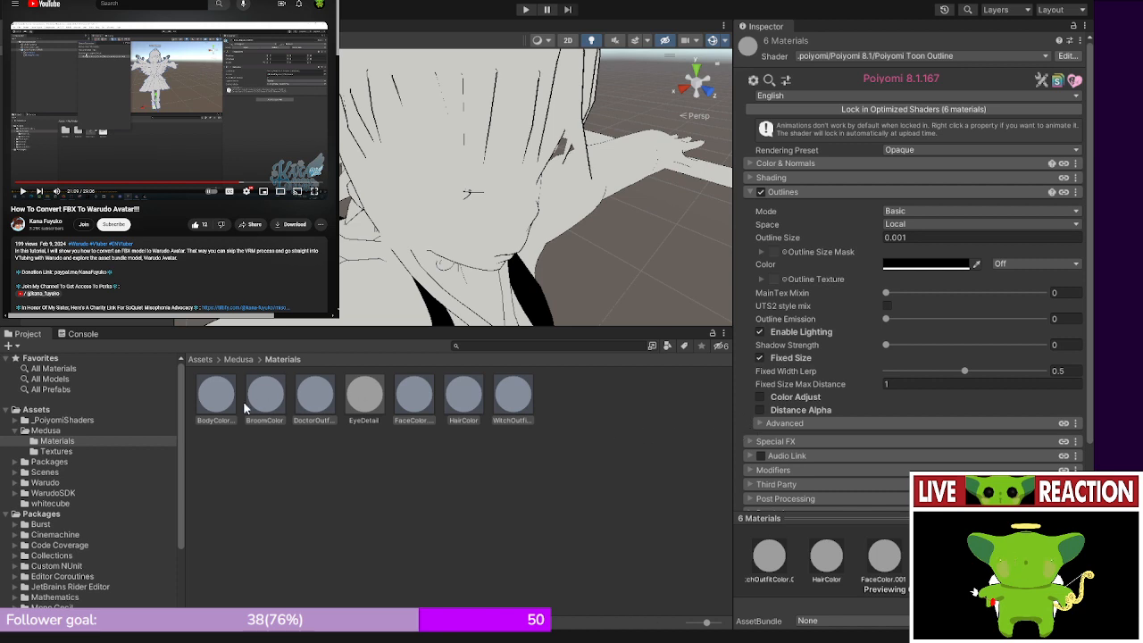
- Set Cull to Off in the DoctorOutfitColor material's rendering settings
left_click(310, 415)
scroll(857, 339, "down", 2)
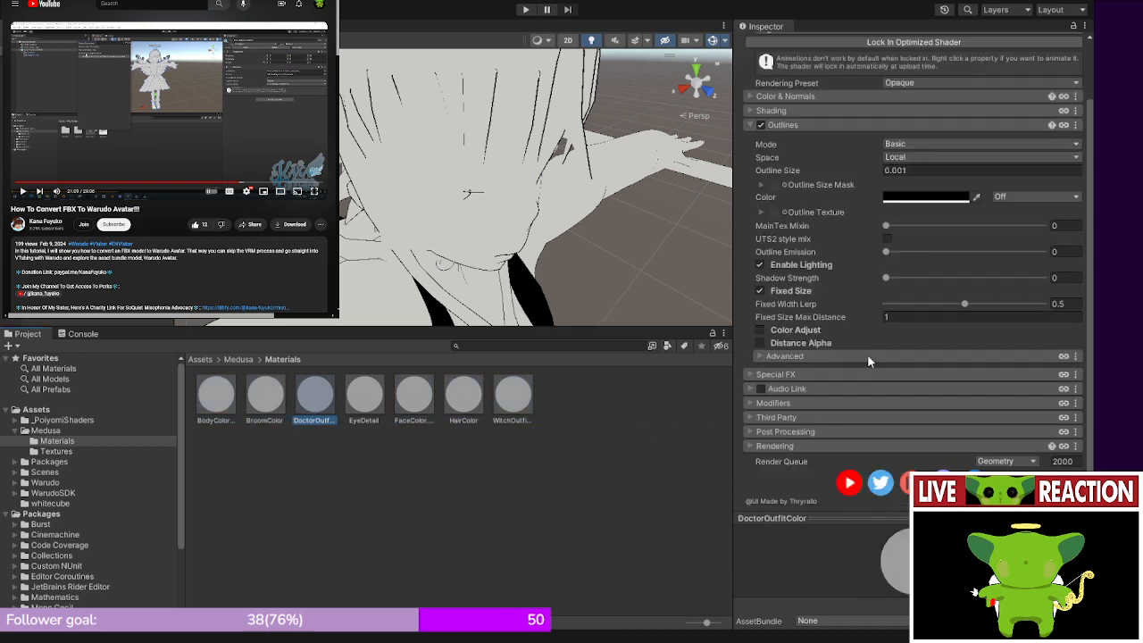
left_click(748, 446)
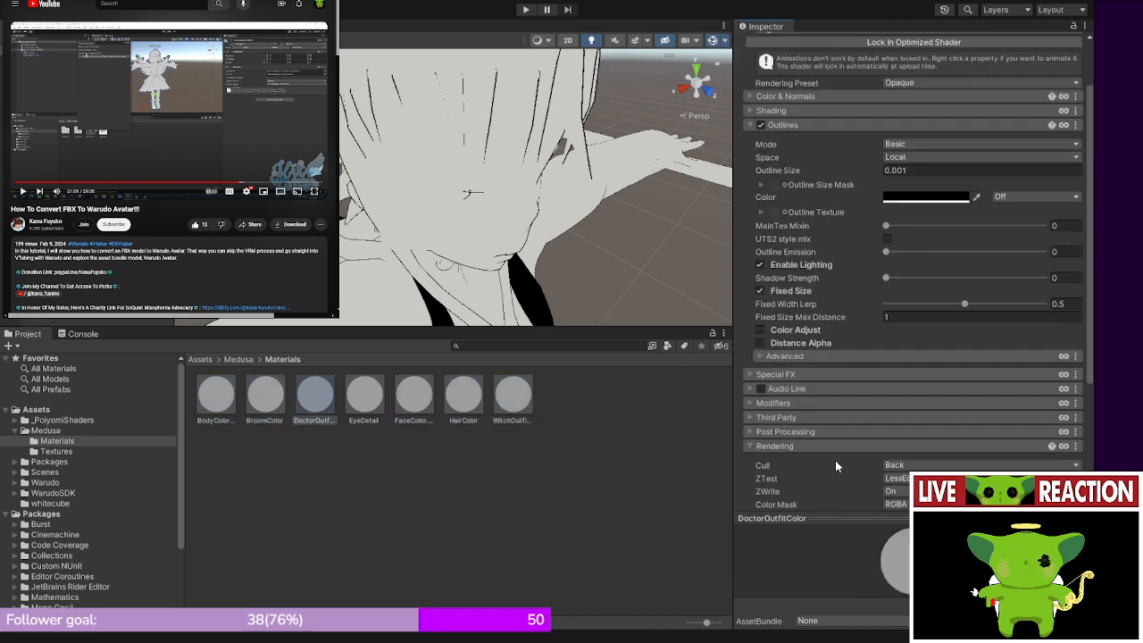
scroll(839, 456, "down", 3)
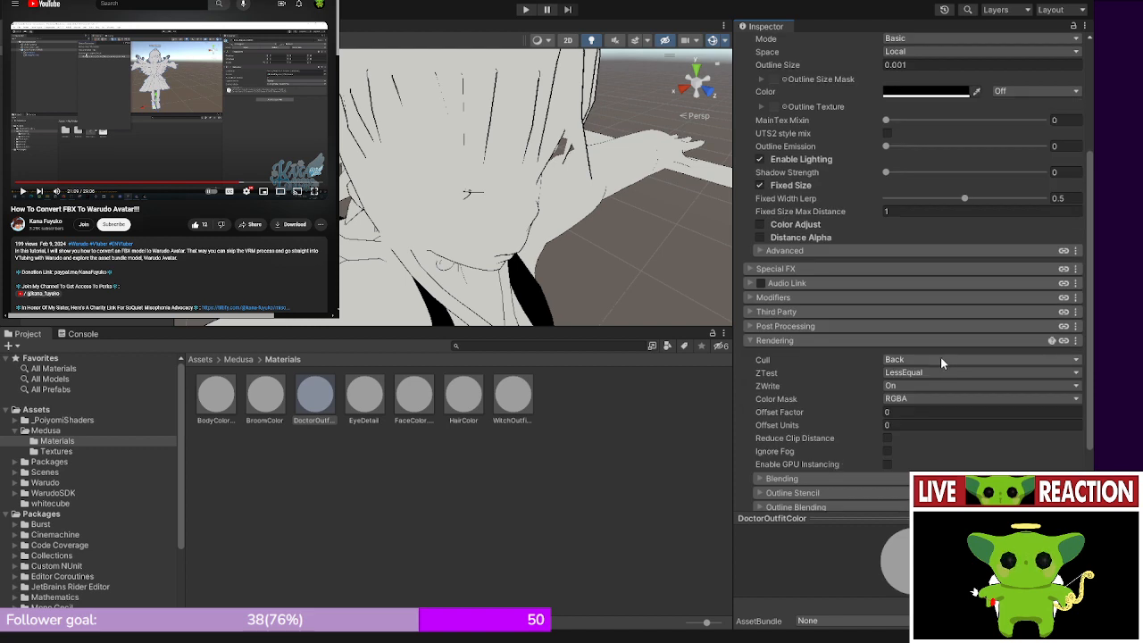
left_click(917, 375)
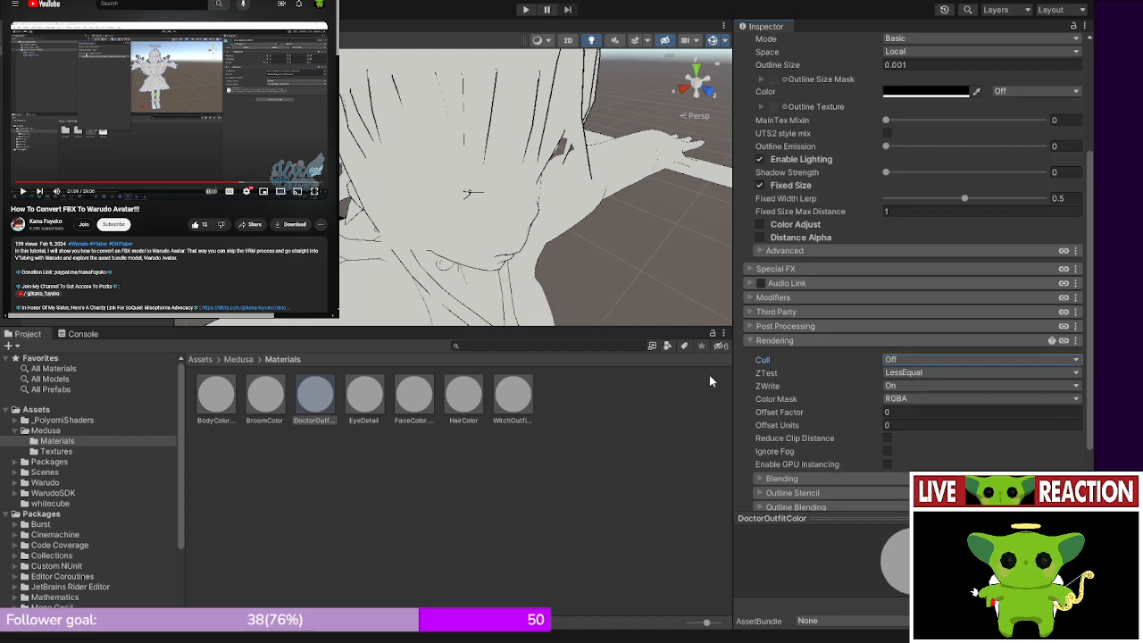
- Set Cull to Off in the WitchOutfitColor material's rendering settings
scroll(526, 205, "down", 5)
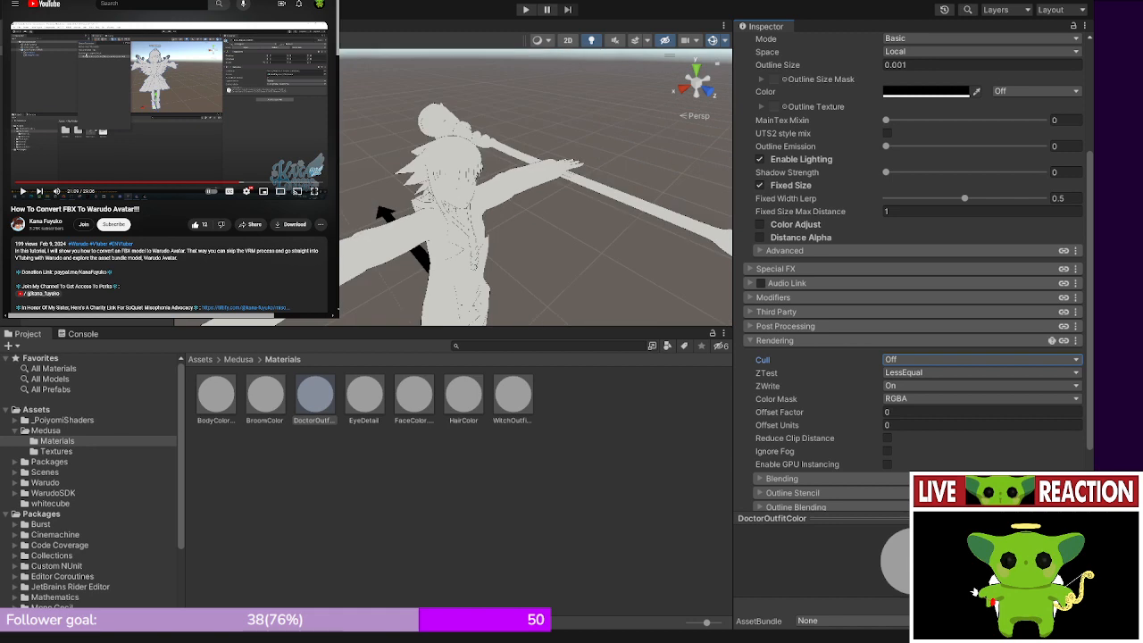
left_click(527, 417)
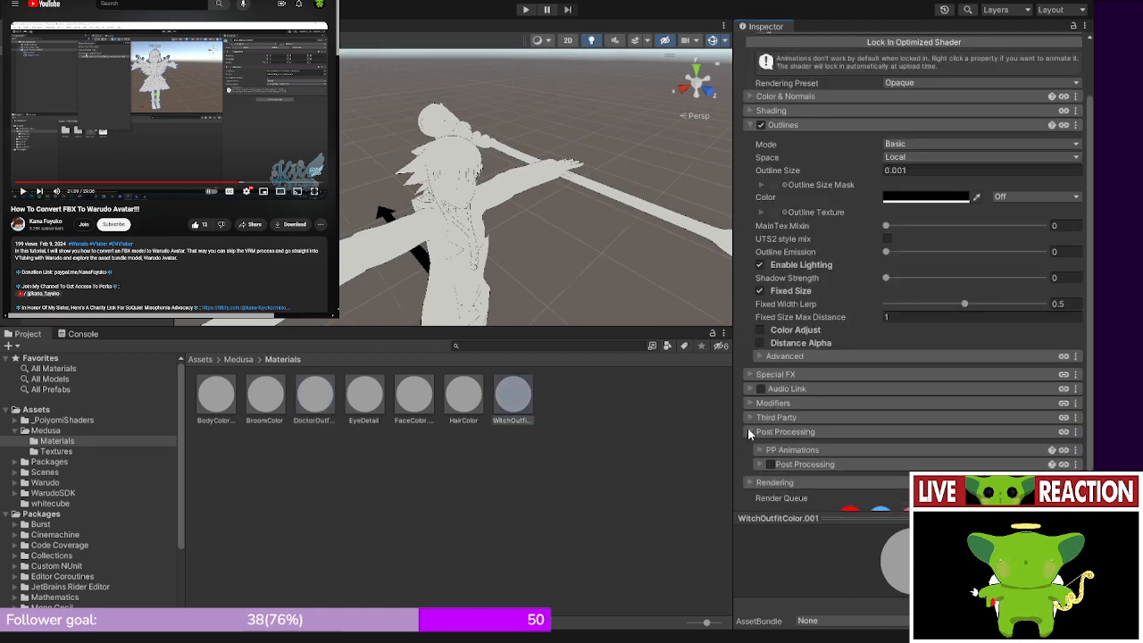
left_click(752, 446)
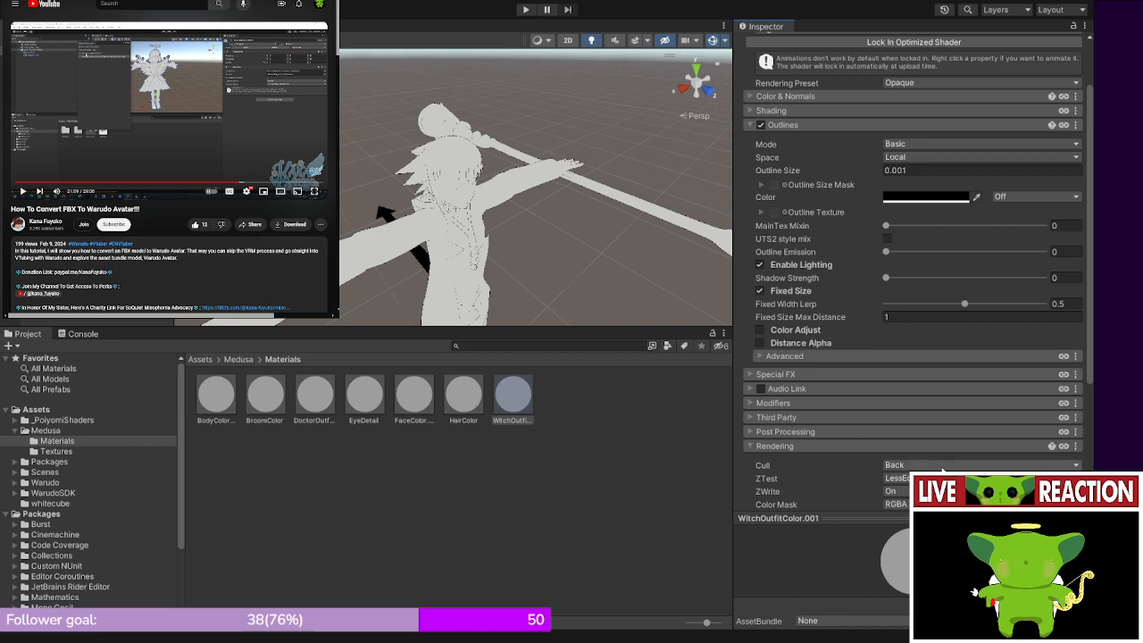
left_click(909, 478)
middle_click_drag(565, 261, 579, 191)
- Lock the BodyColor material in view and assign the second body texture from the Textures folder as its main texture
left_click(217, 400)
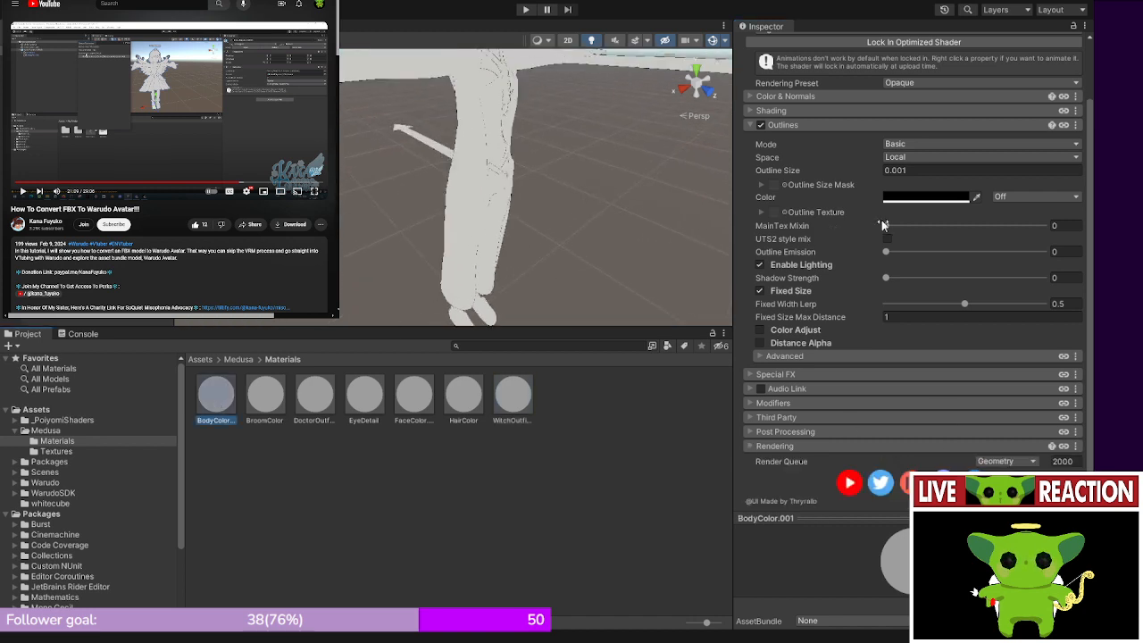
left_click(750, 162)
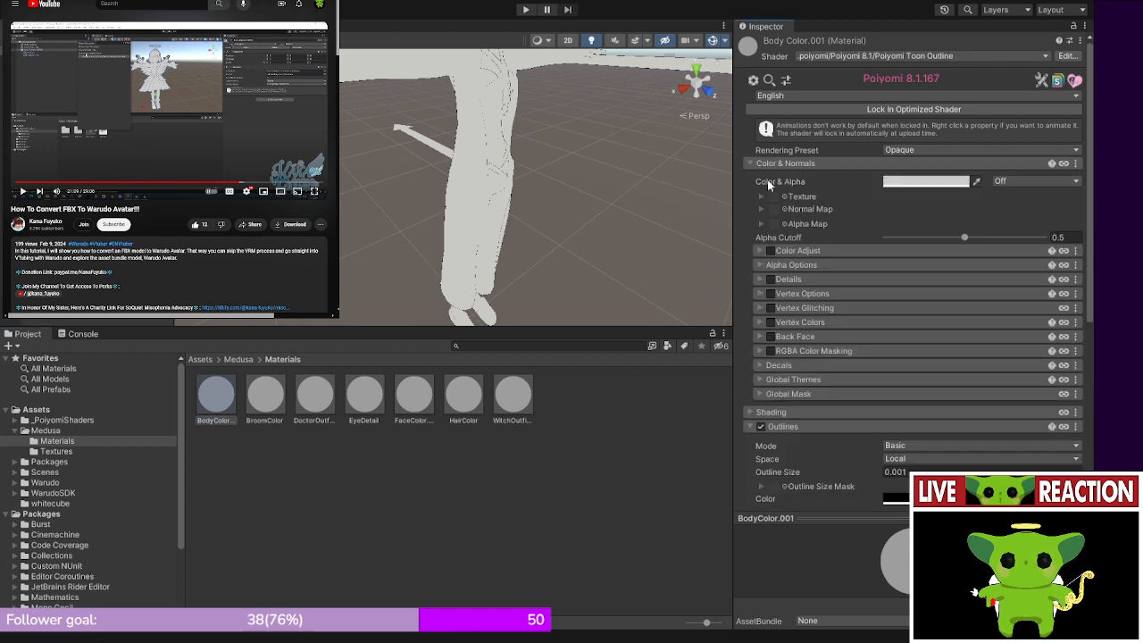
left_click(236, 358)
left_click(256, 401)
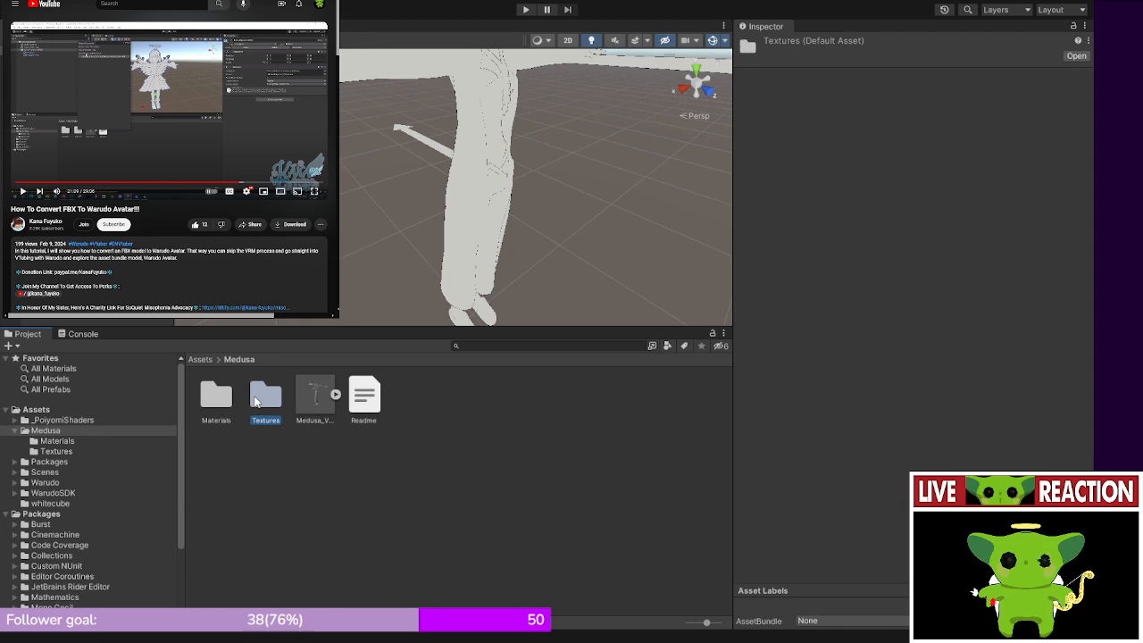
double_click(222, 402)
left_click(217, 395)
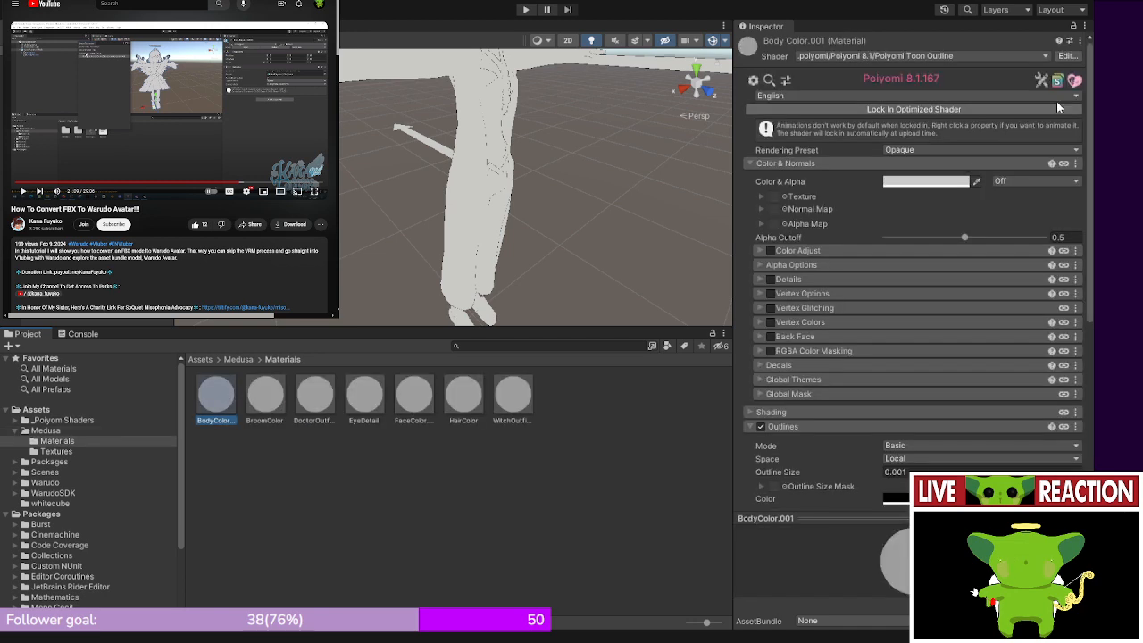
left_click(238, 359)
double_click(262, 382)
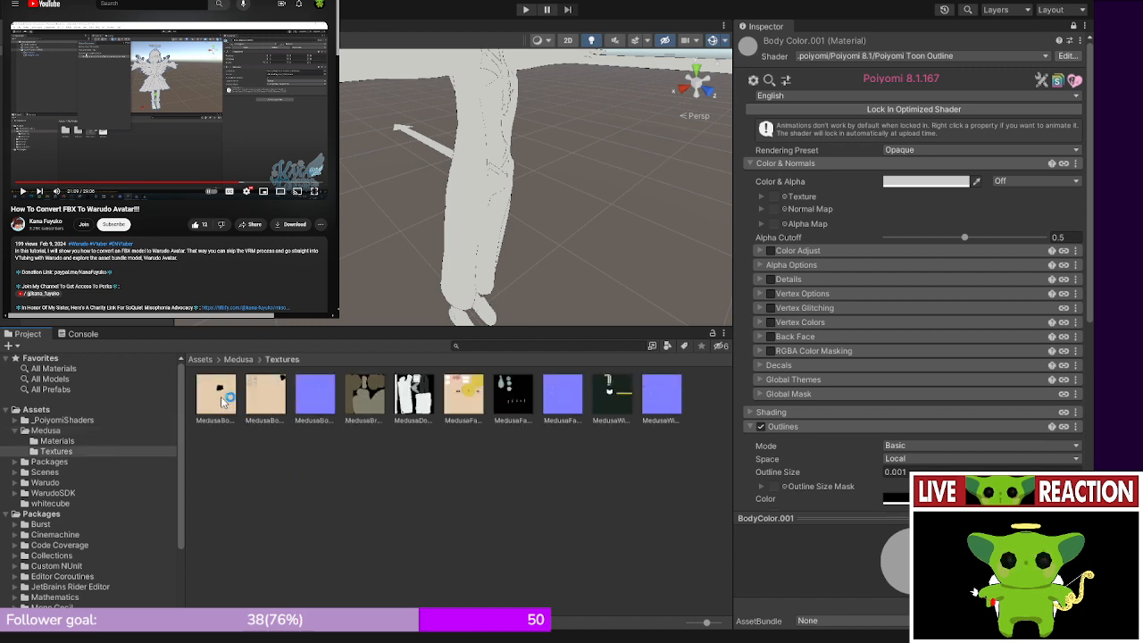
left_click_drag(259, 396, 769, 194)
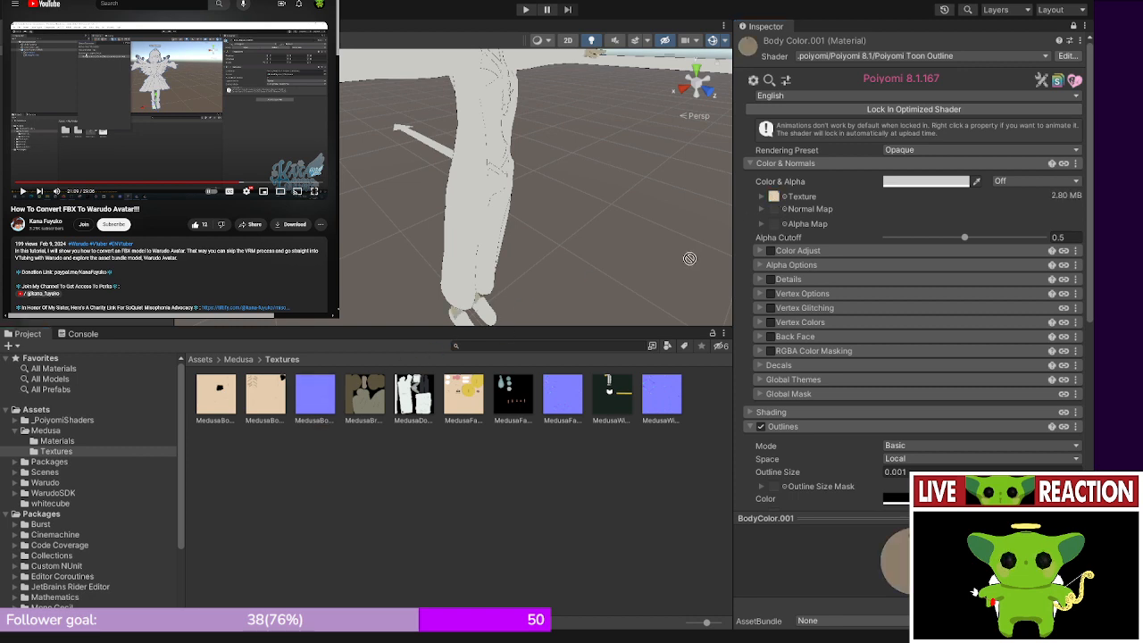
- Assign the body normal map to the BodyColor material and set its base color to white
left_click_drag(689, 258, 773, 209)
scroll(562, 239, "down", 3)
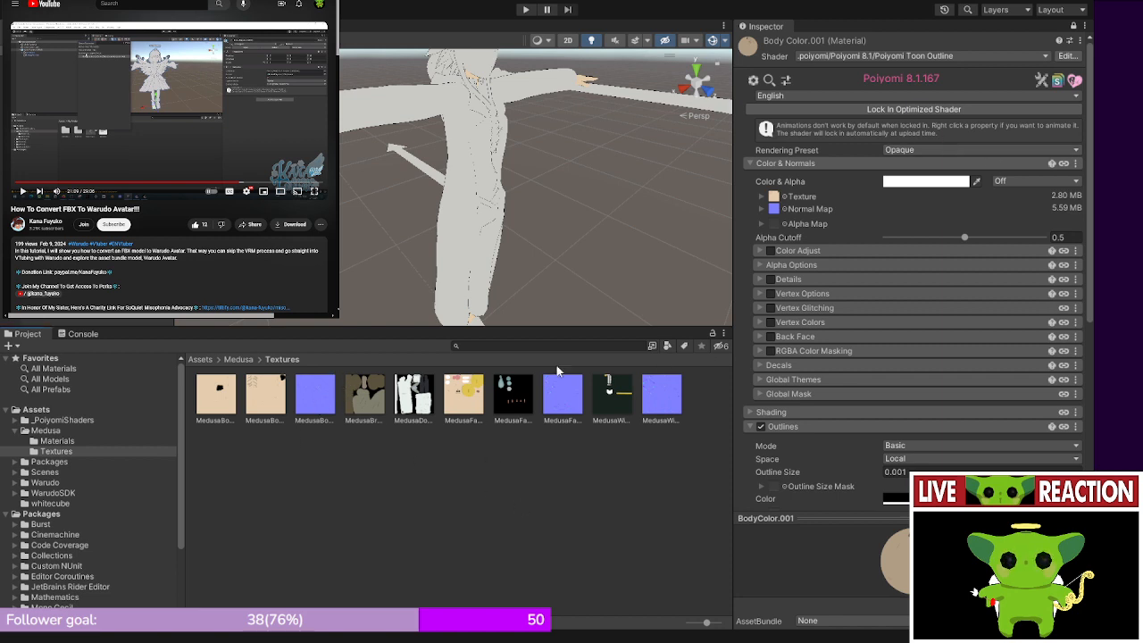
left_click(1073, 26)
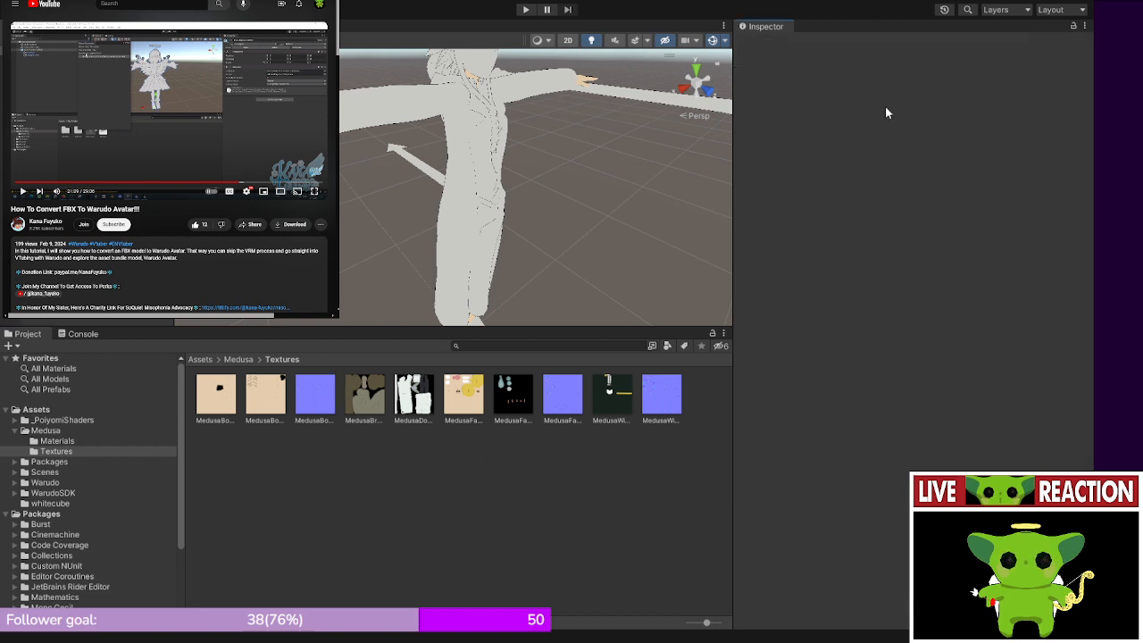
- Assign the brown broom texture to the BroomColor material and set its base color to white
left_click(241, 359)
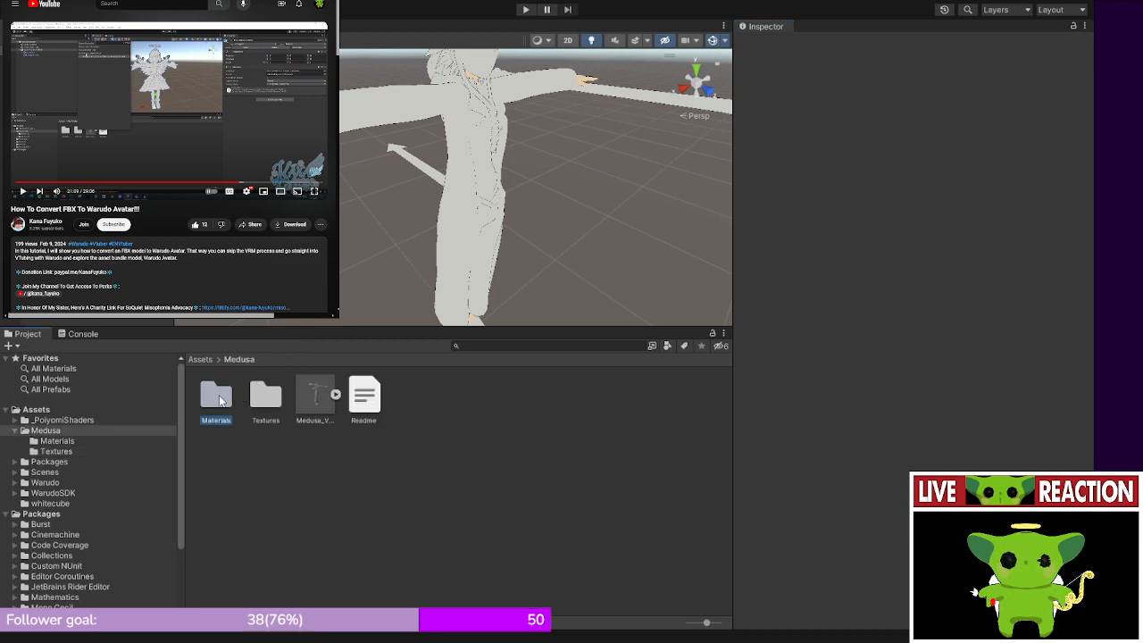
double_click(218, 396)
left_click(265, 398)
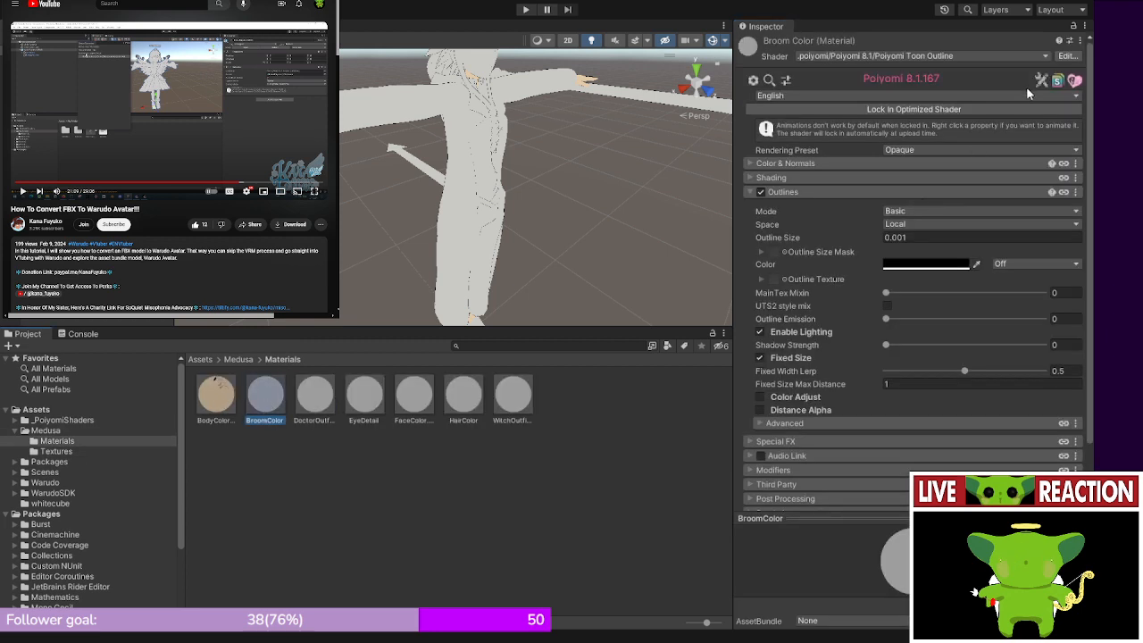
left_click(1071, 30)
left_click(239, 360)
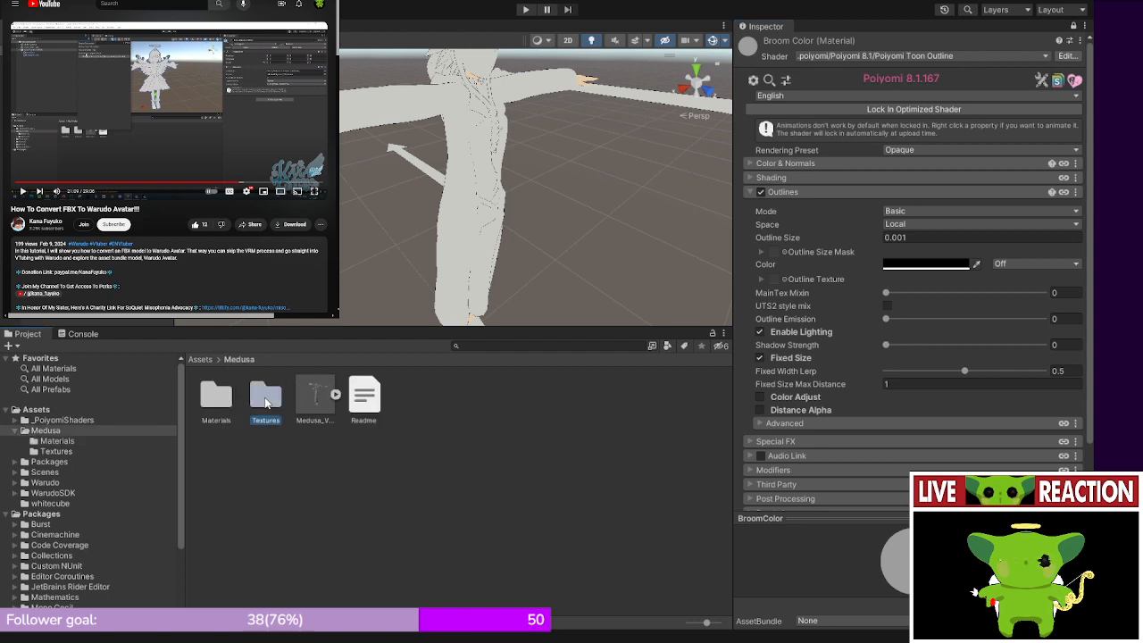
double_click(265, 398)
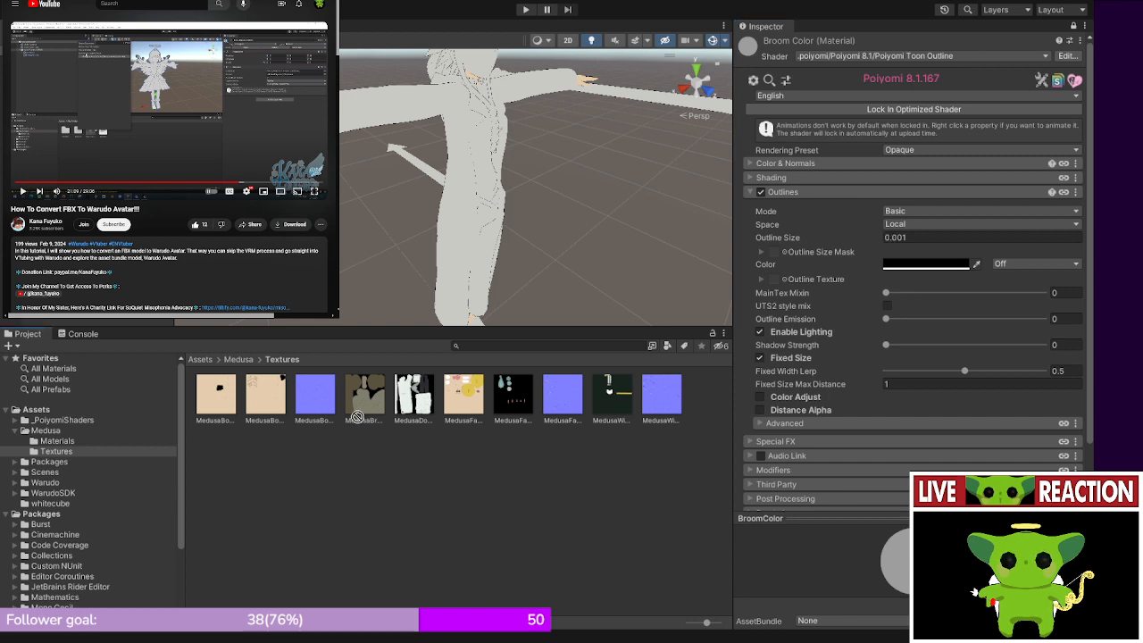
left_click(761, 162)
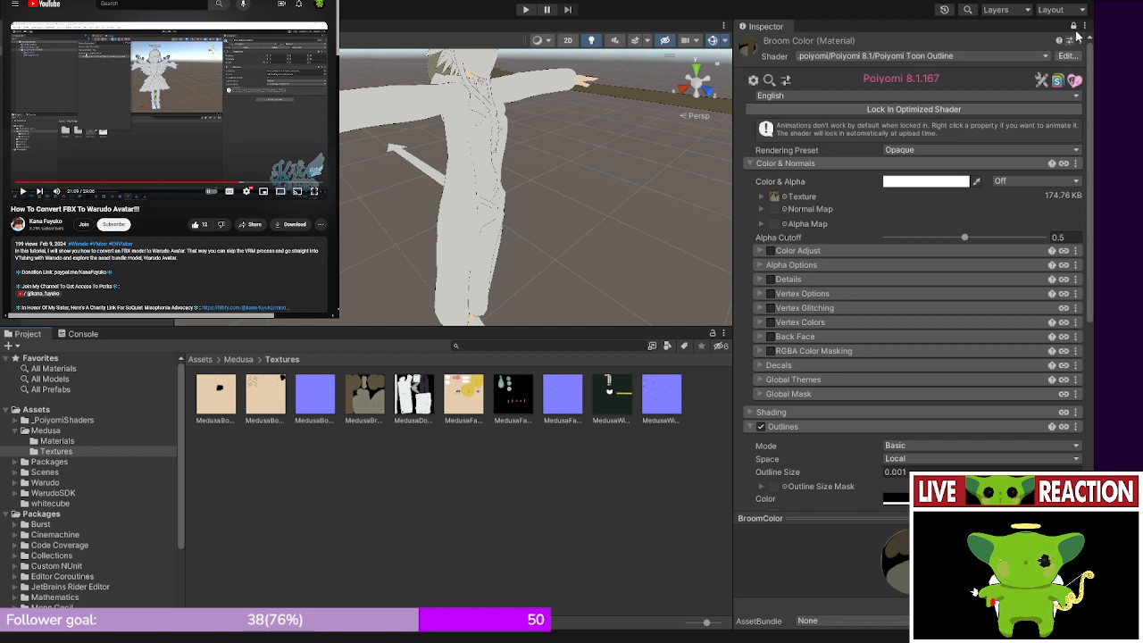
- Assign the black-and-white doctor outfit texture to the DoctorOutfitColor material and set its base color to white
left_click(238, 359)
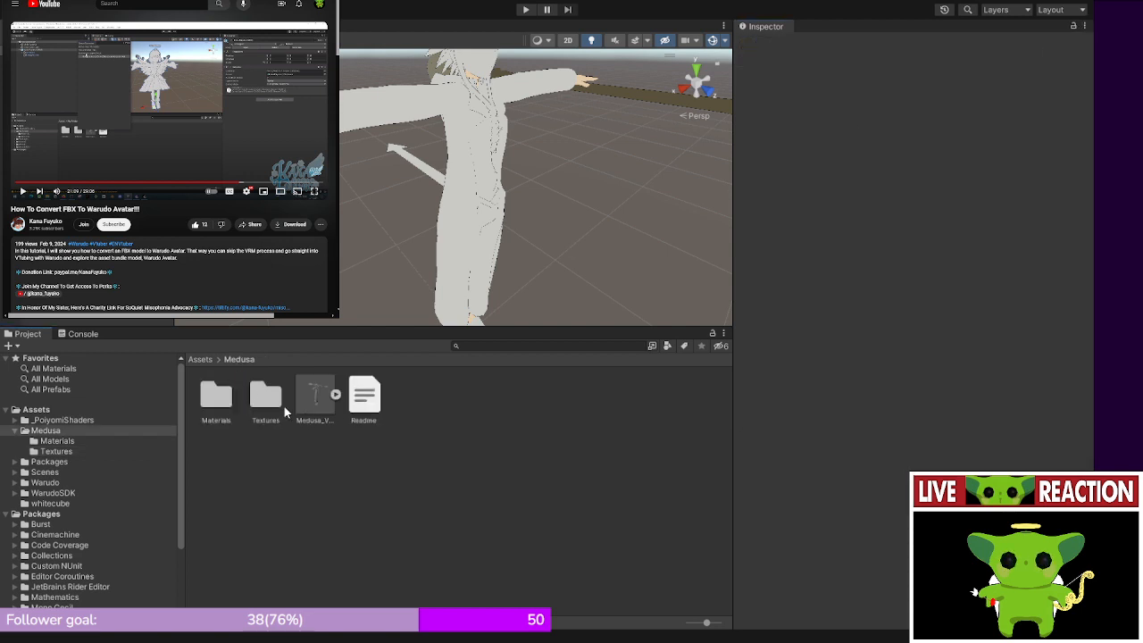
double_click(218, 401)
left_click(313, 397)
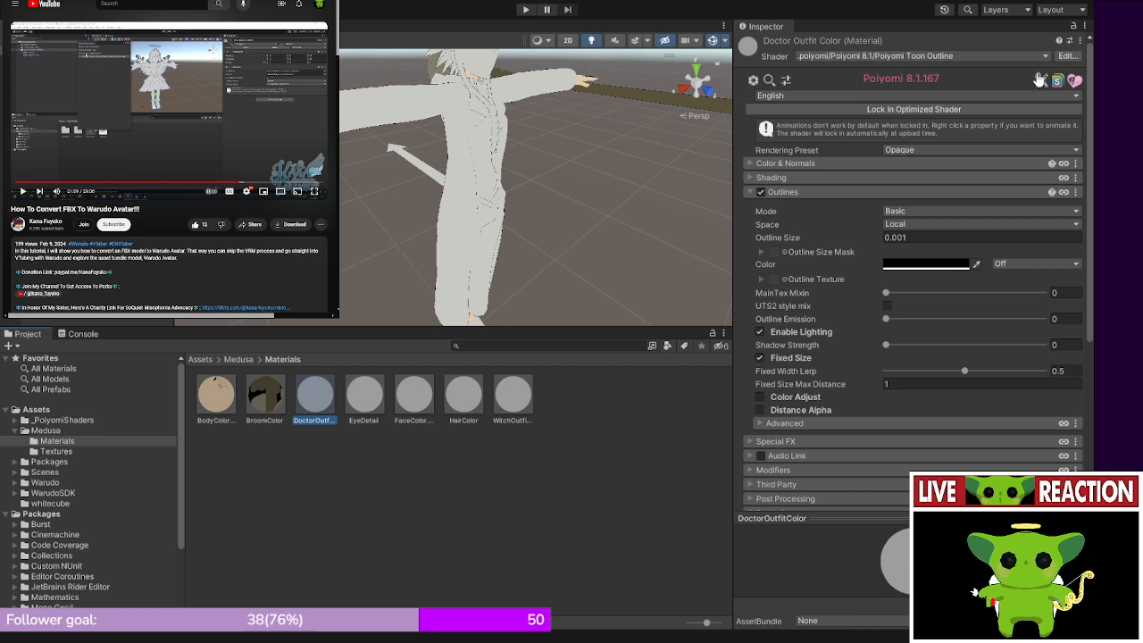
left_click(750, 165)
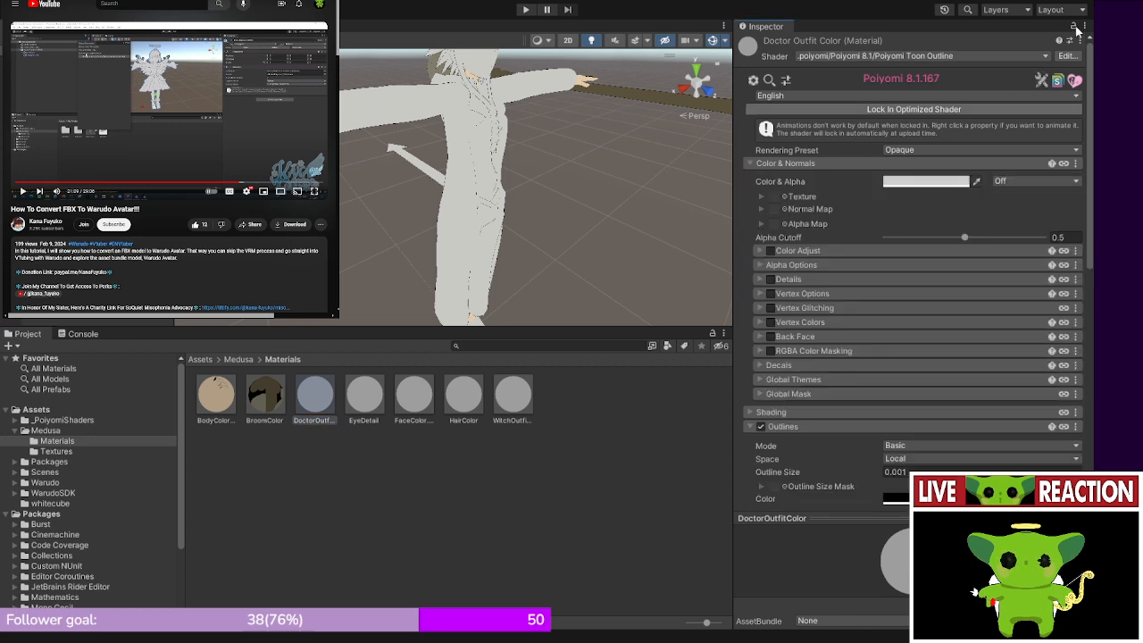
left_click(237, 359)
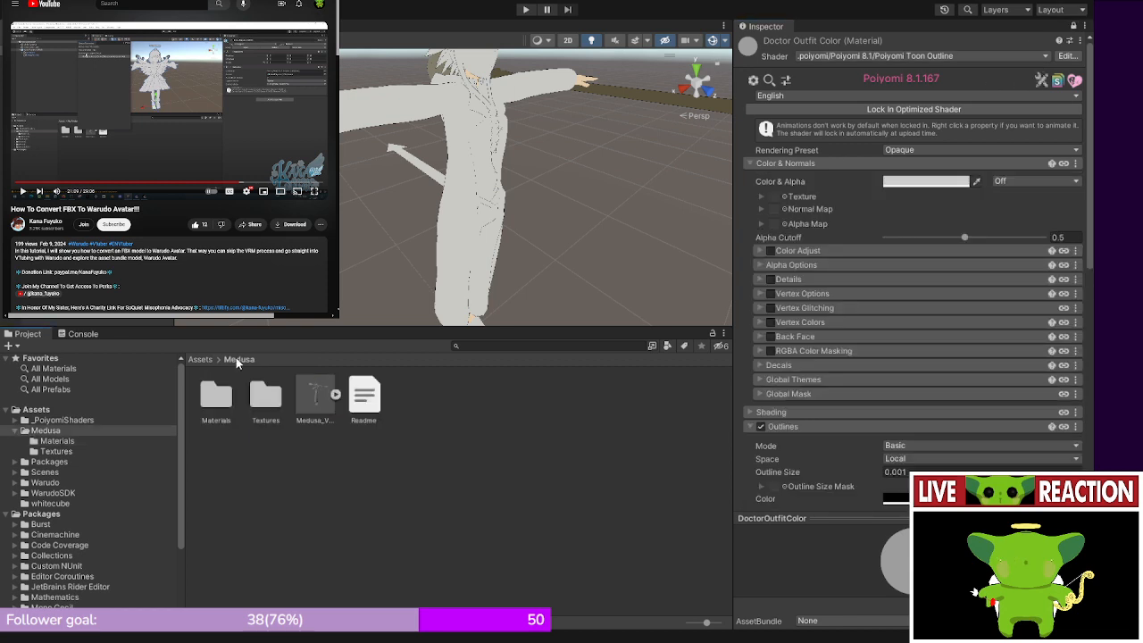
left_click(263, 402)
double_click(262, 400)
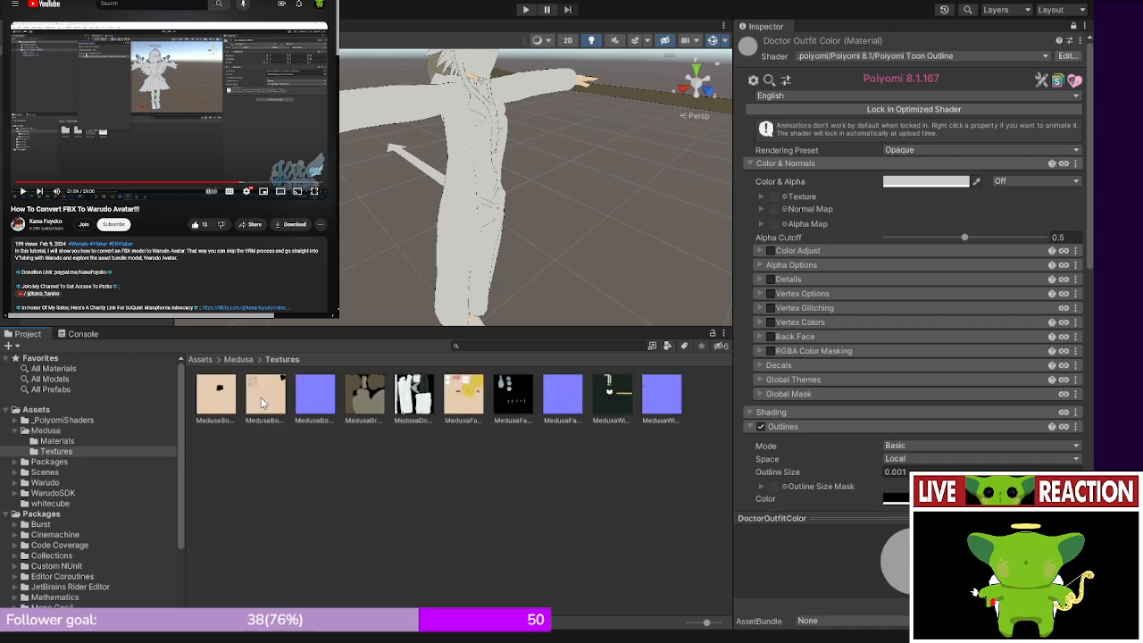
left_click_drag(407, 400, 773, 198)
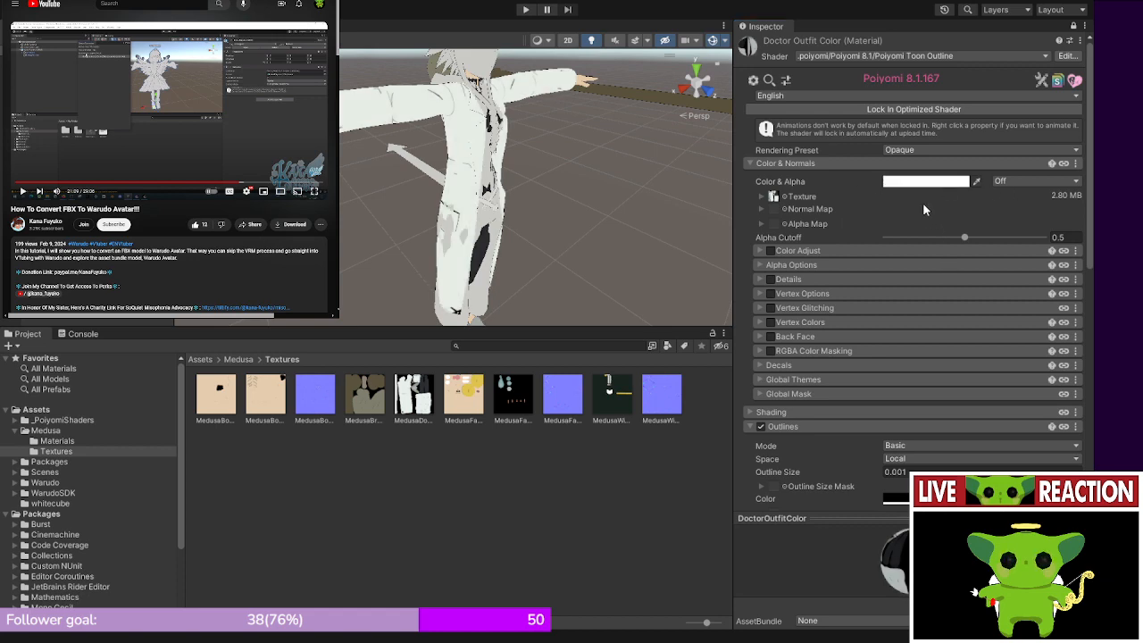
right_click_drag(607, 233, 420, 245)
middle_click_drag(561, 245, 470, 224)
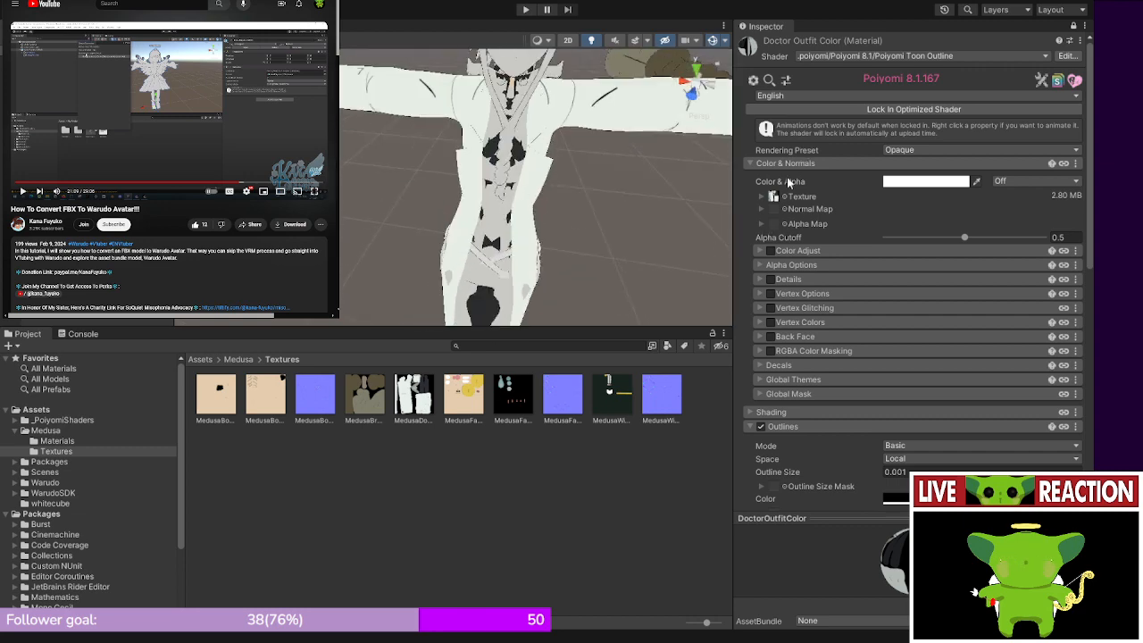
left_click(649, 230)
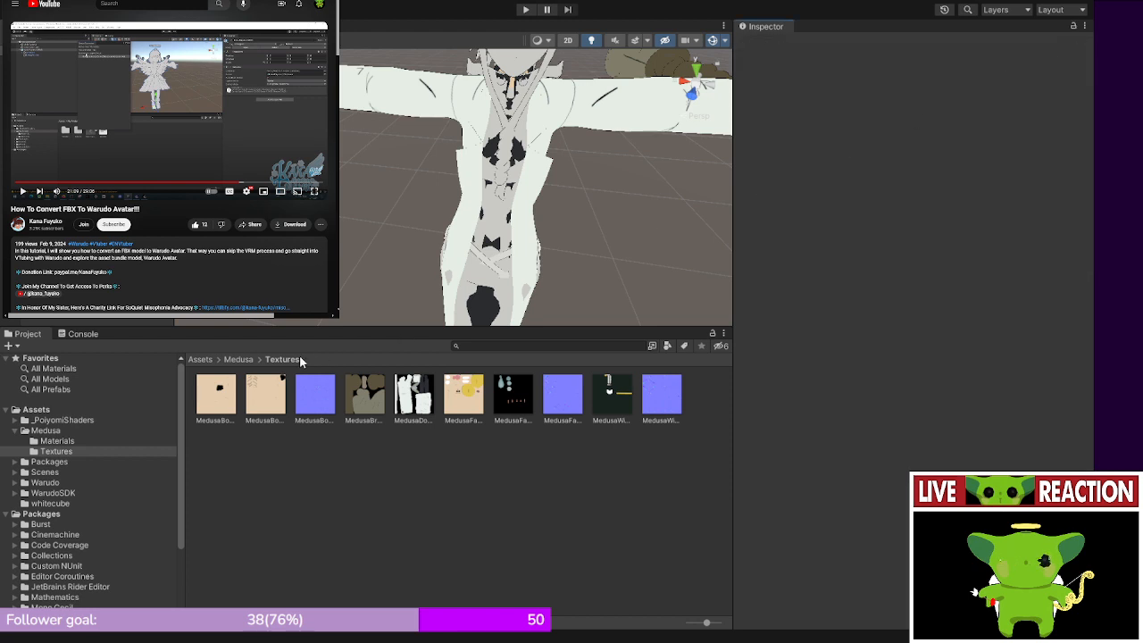
- Assign the black face detail texture with the teal drops to the EyeDetail material and set its base color to white
left_click(240, 358)
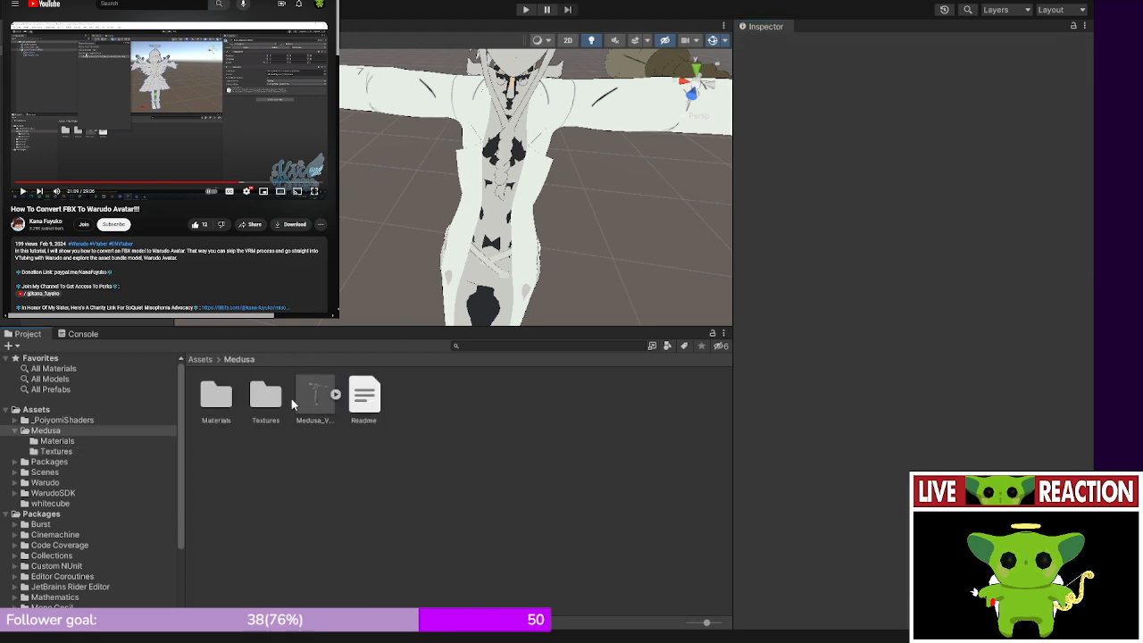
double_click(228, 400)
left_click(227, 401)
left_click(365, 397)
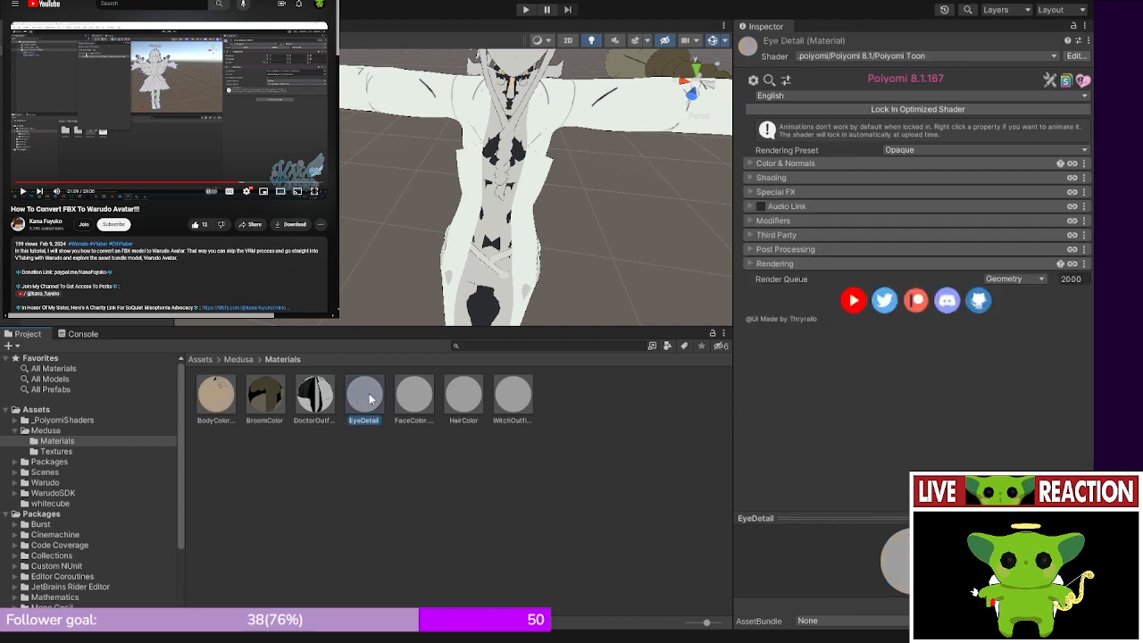
left_click(1073, 25)
left_click(248, 358)
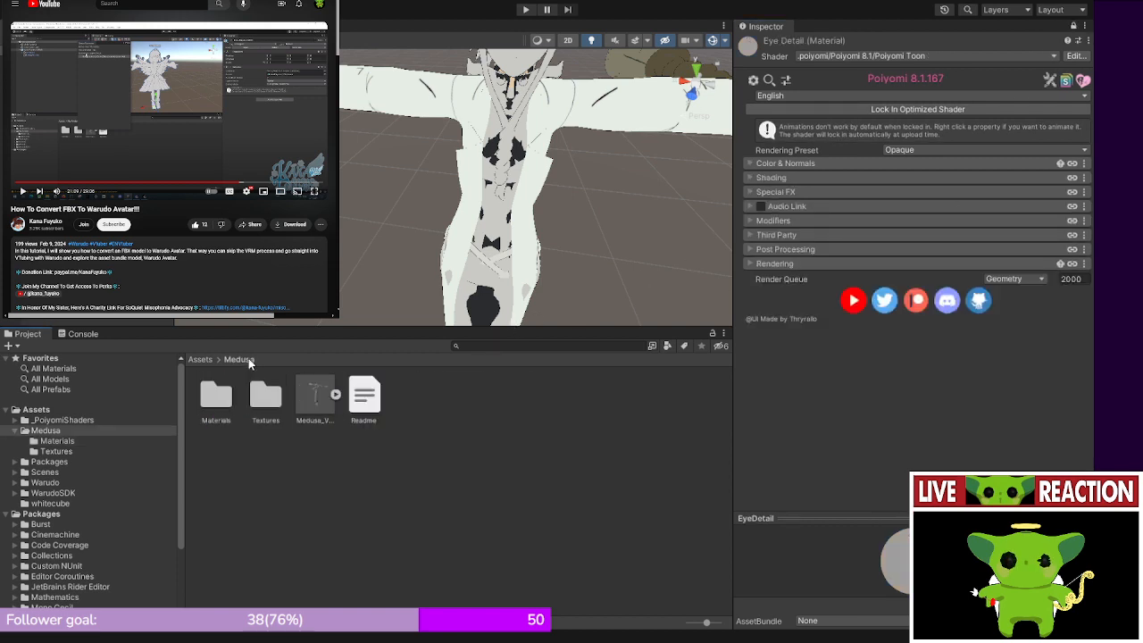
double_click(264, 397)
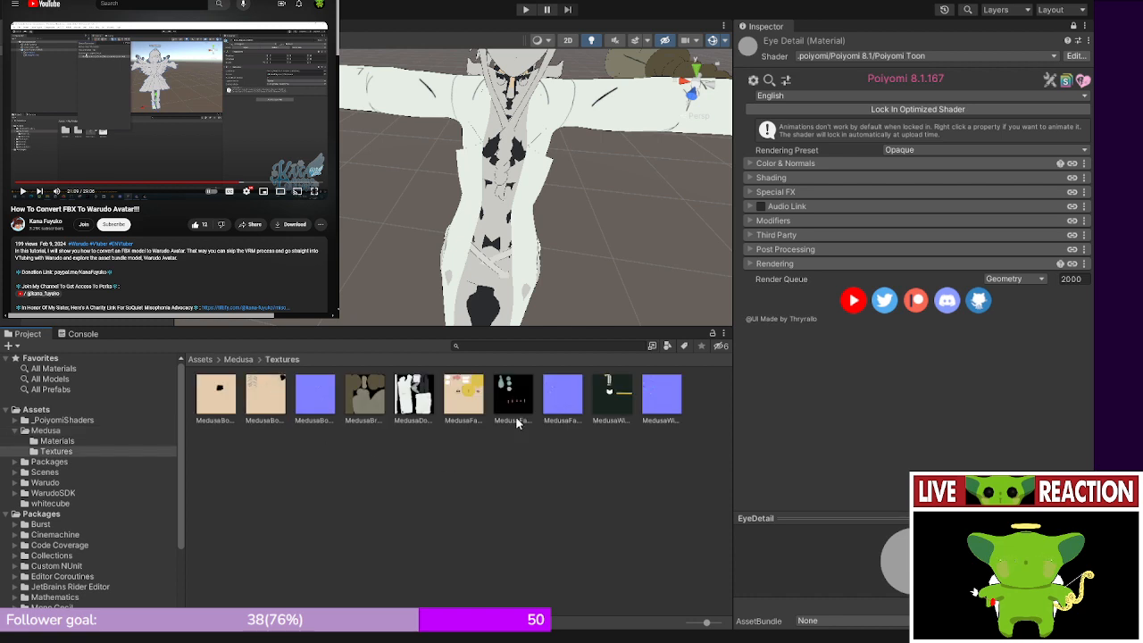
left_click(750, 164)
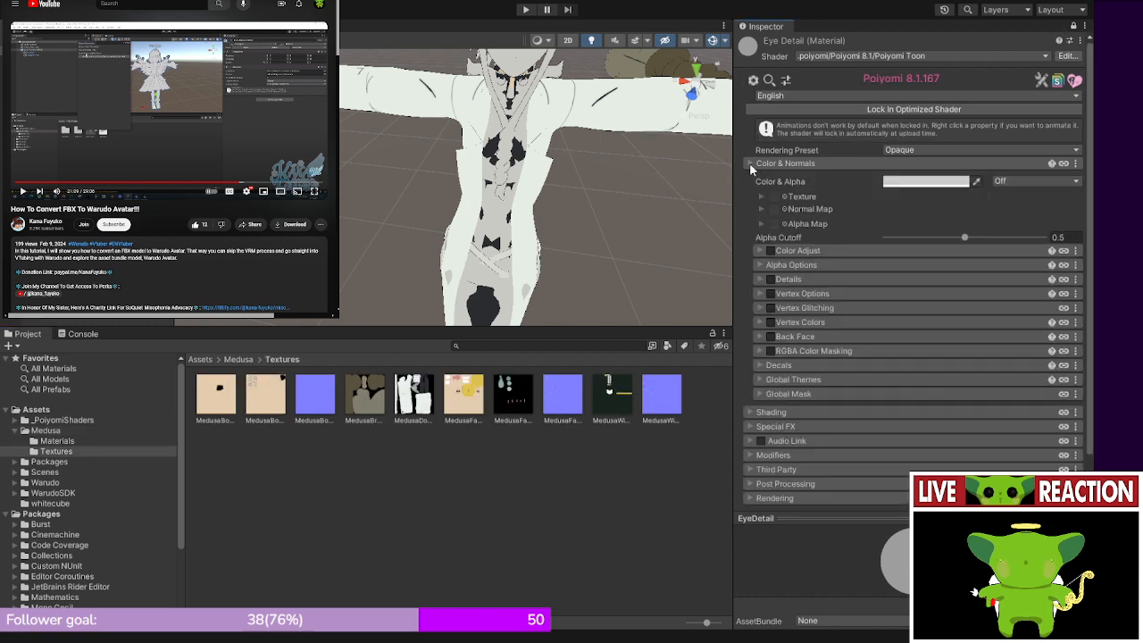
left_click_drag(506, 399, 773, 197)
middle_click_drag(540, 212, 526, 262)
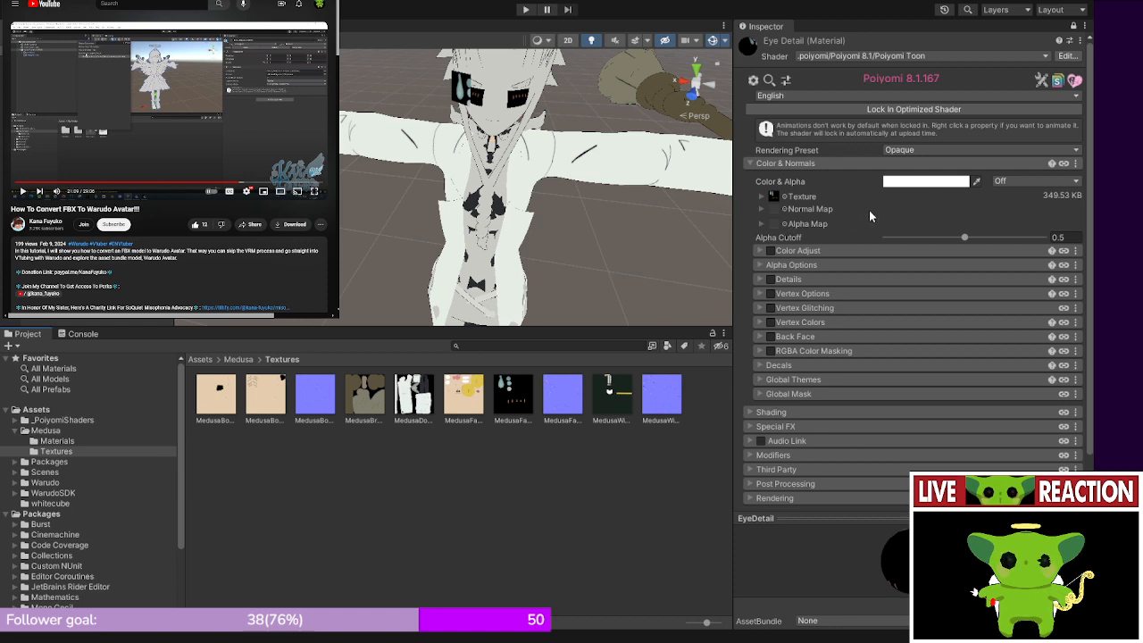
- Set the EyeDetail material's Alpha Cutoff to 0 and open its base color for editing
left_click_drag(963, 239, 902, 243)
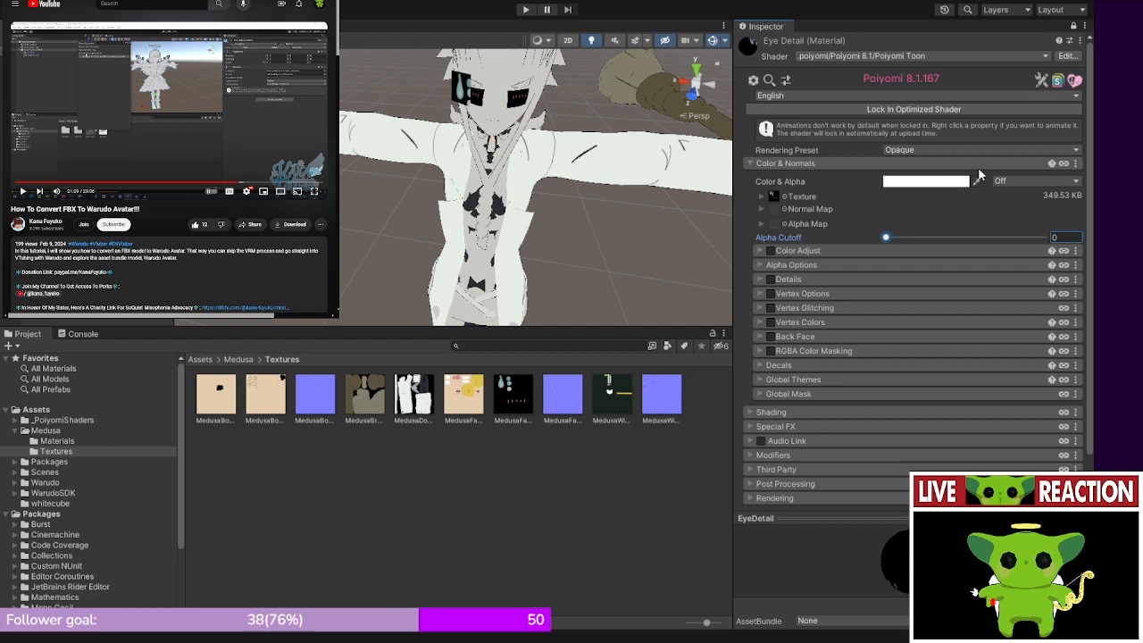
left_click(1013, 183)
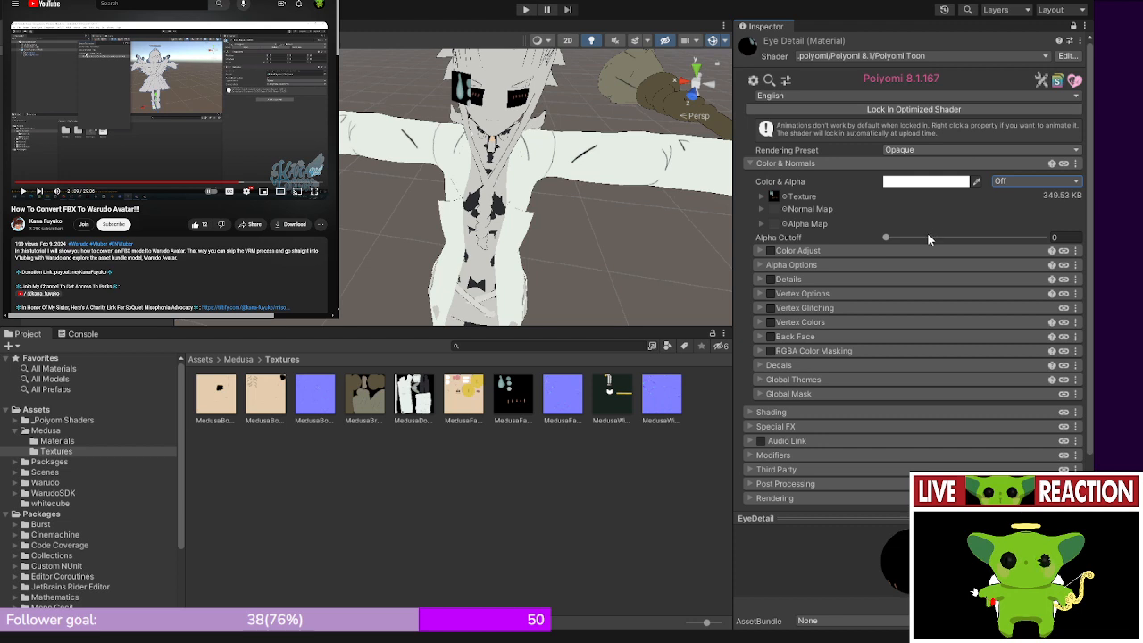
left_click(922, 182)
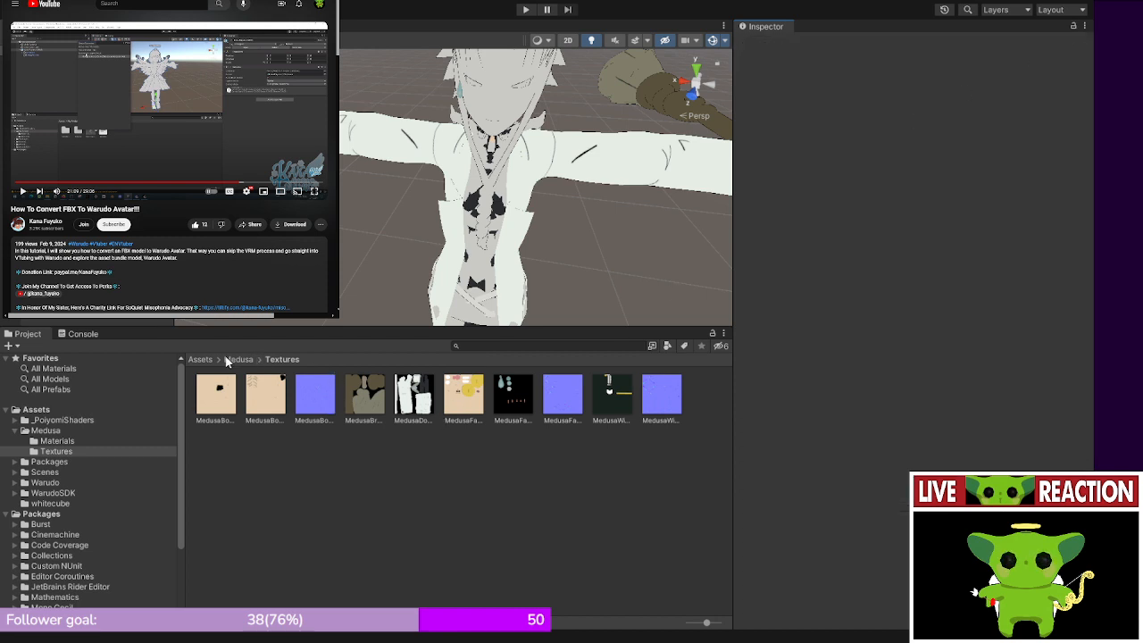
- Assign the face texture and the matching face normal map to the FaceColor.001 material and set its base color to white
left_click(227, 361)
double_click(215, 397)
left_click(215, 397)
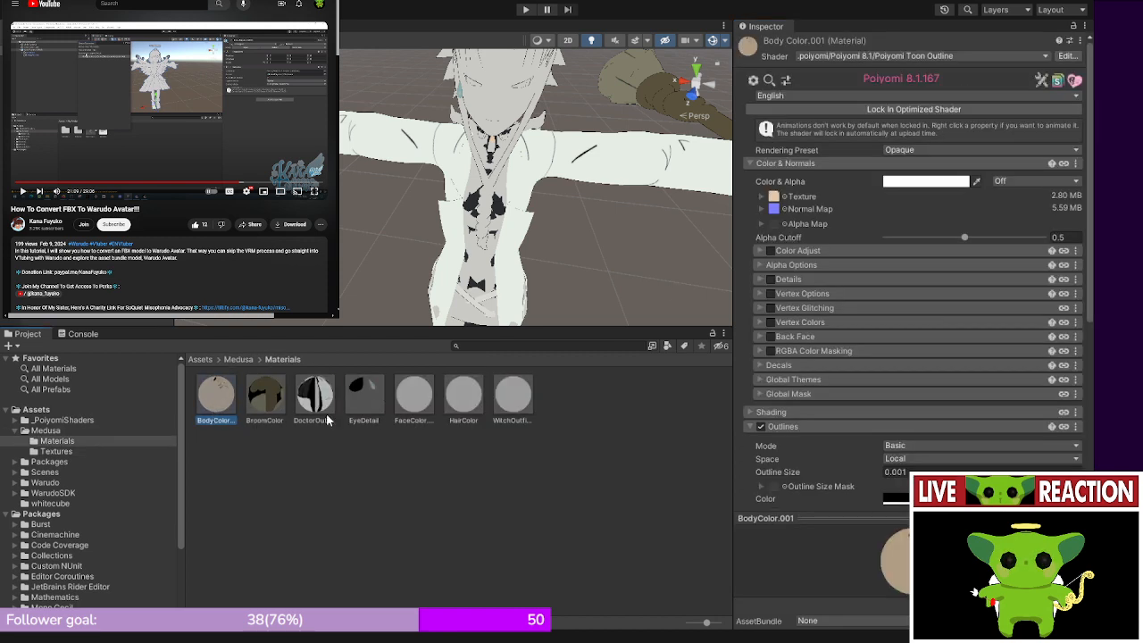
left_click(412, 399)
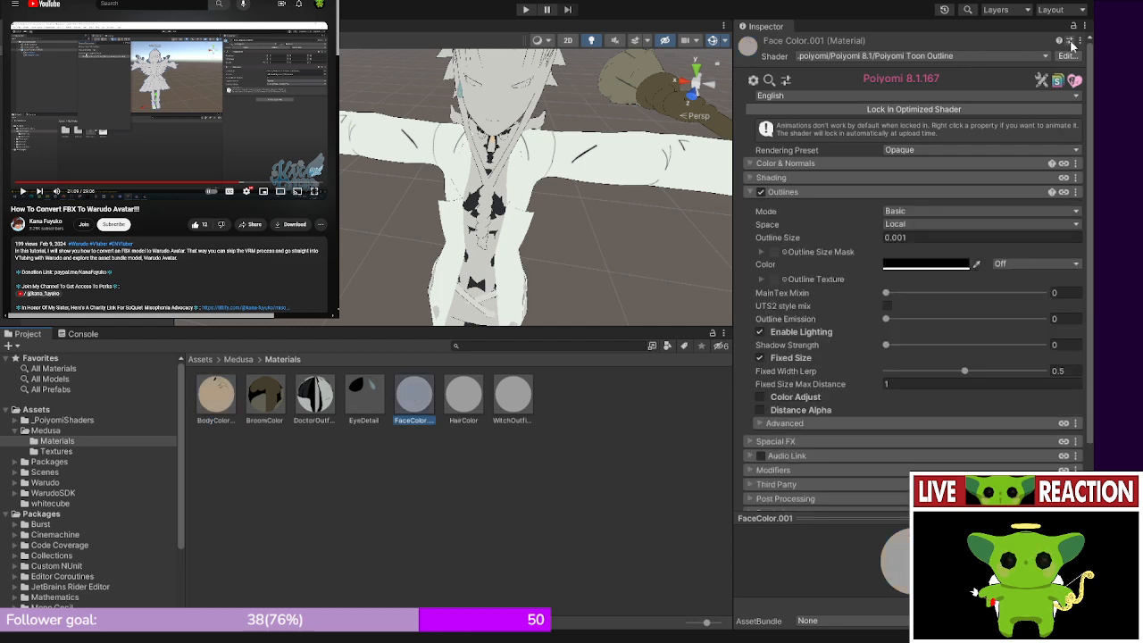
left_click(1071, 28)
left_click(759, 164)
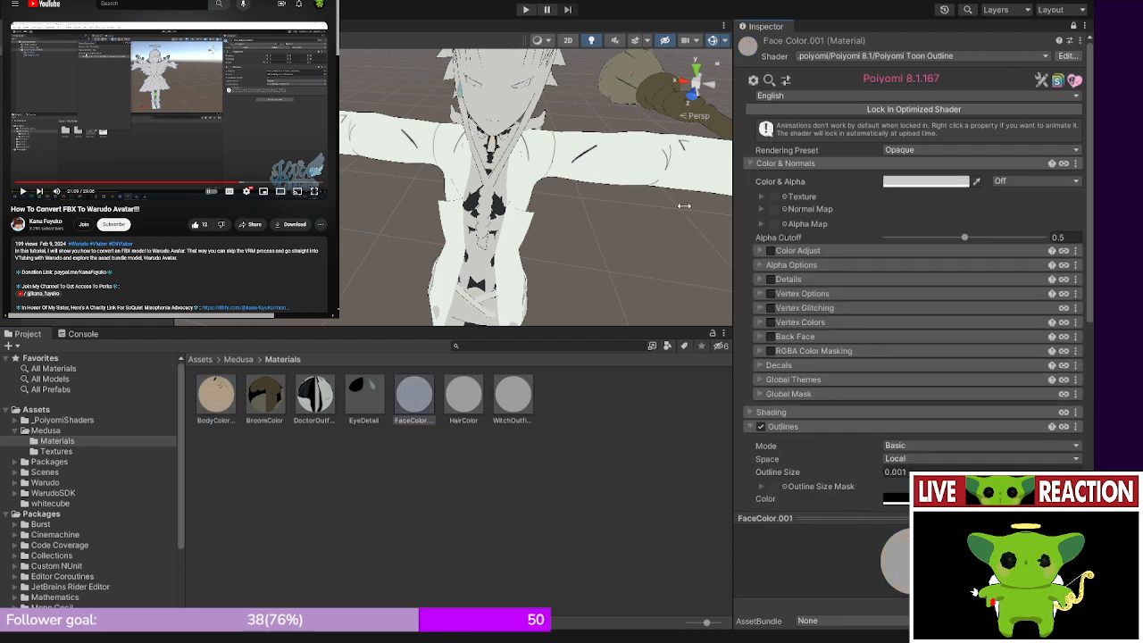
left_click(243, 360)
double_click(269, 395)
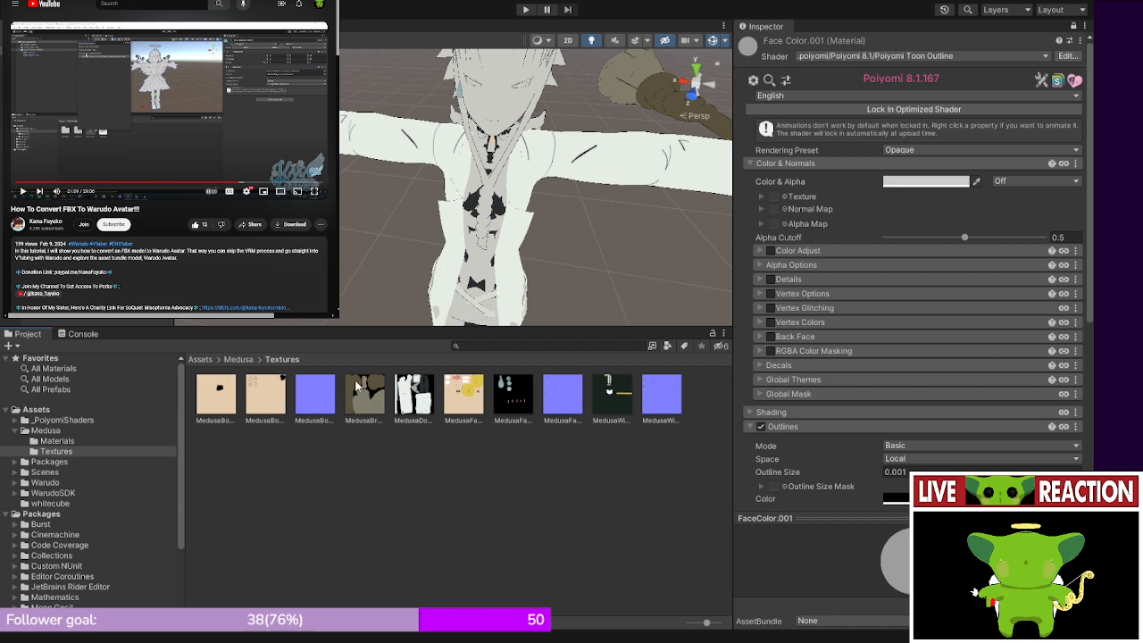
left_click_drag(468, 408, 784, 207)
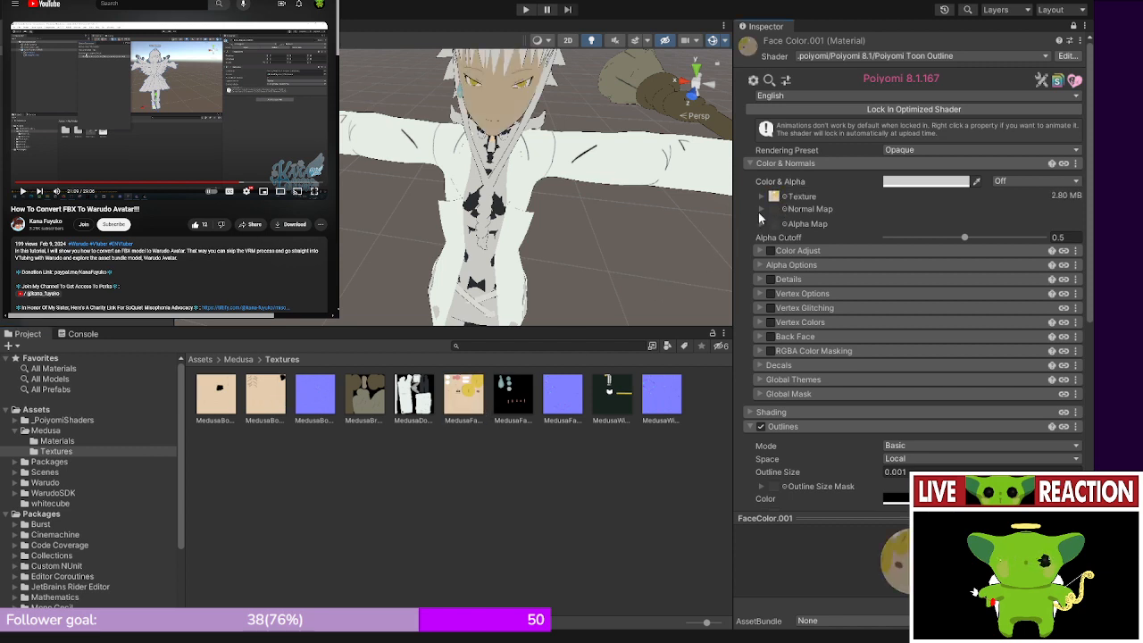
left_click_drag(561, 396, 785, 210)
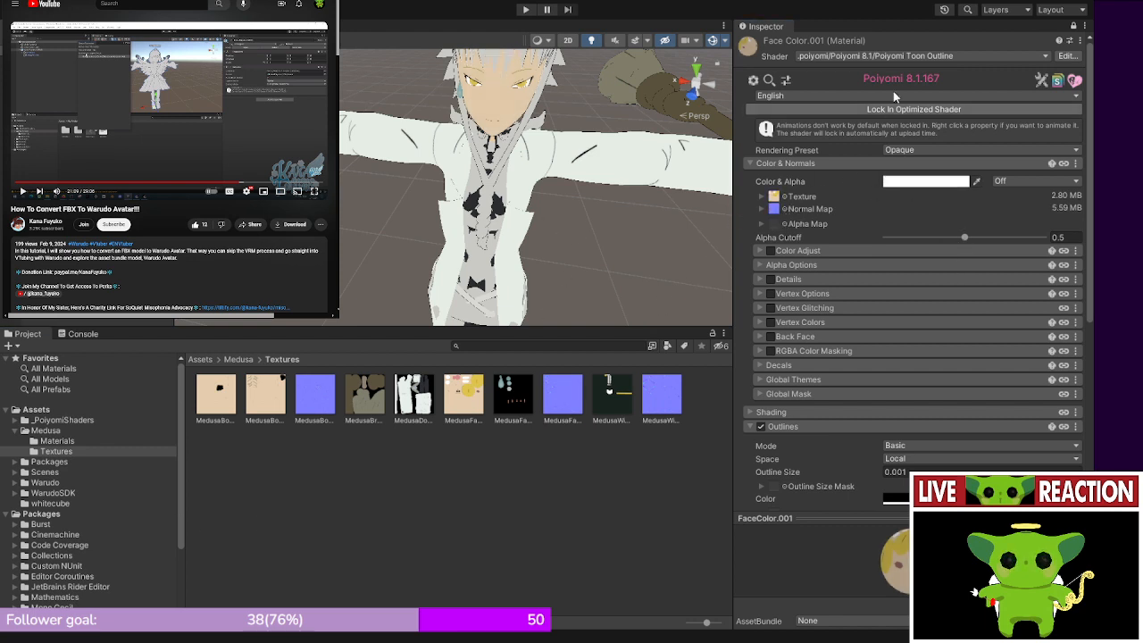
left_click(1072, 26)
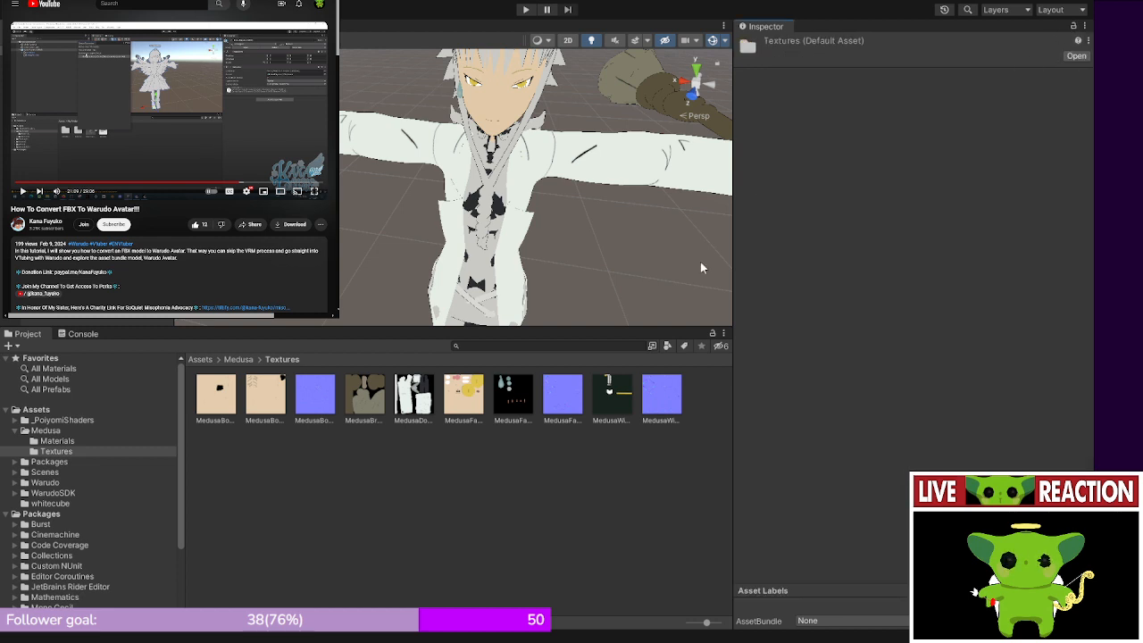
- Set the HairColor material's base color to a golden blonde sampled from outside the editor window, without assigning a texture
left_click(78, 440)
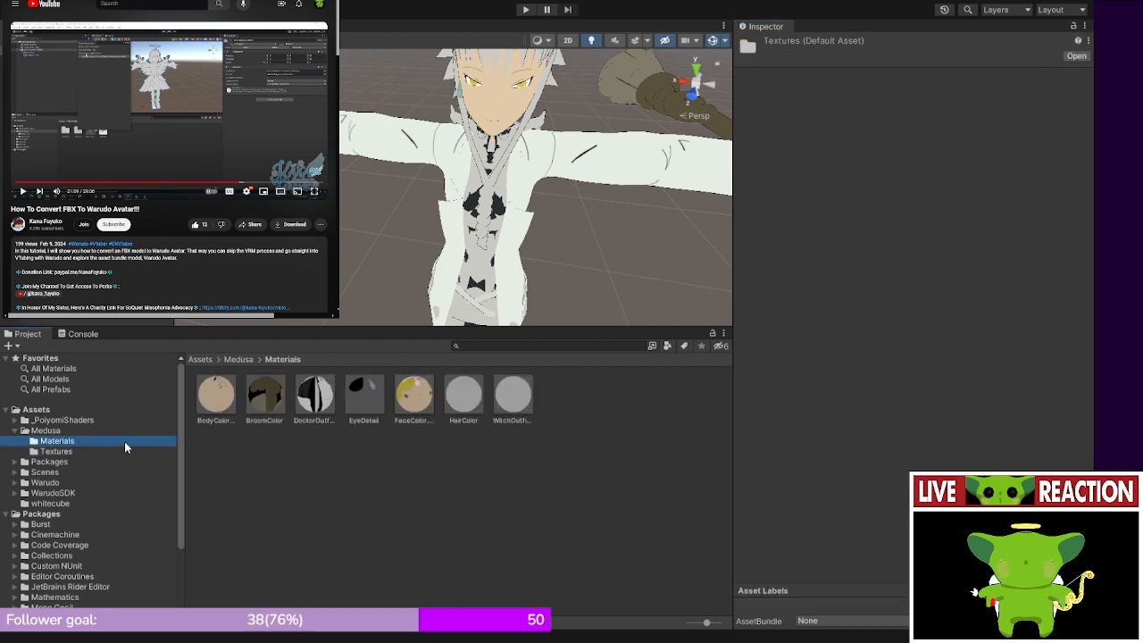
left_click(464, 394)
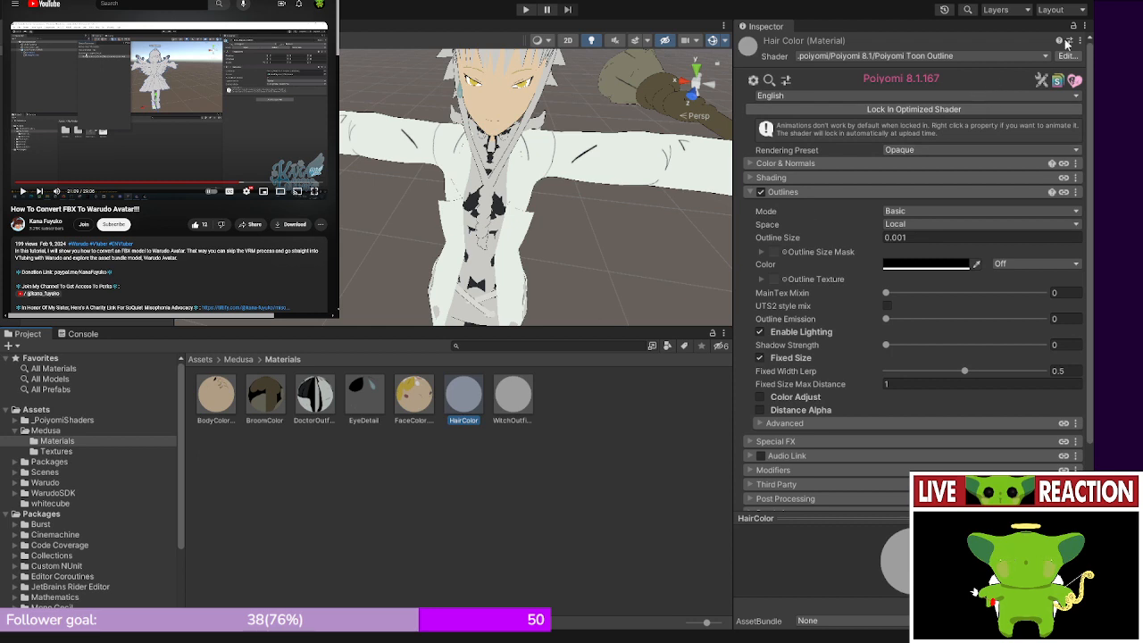
left_click(1073, 26)
left_click(55, 451)
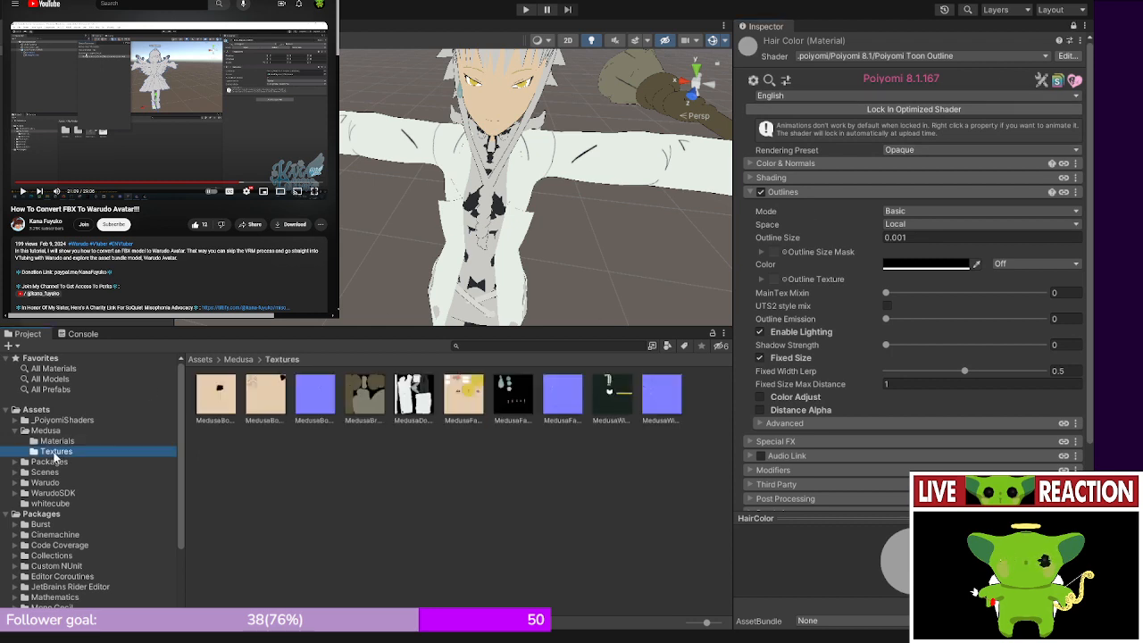
left_click(749, 164)
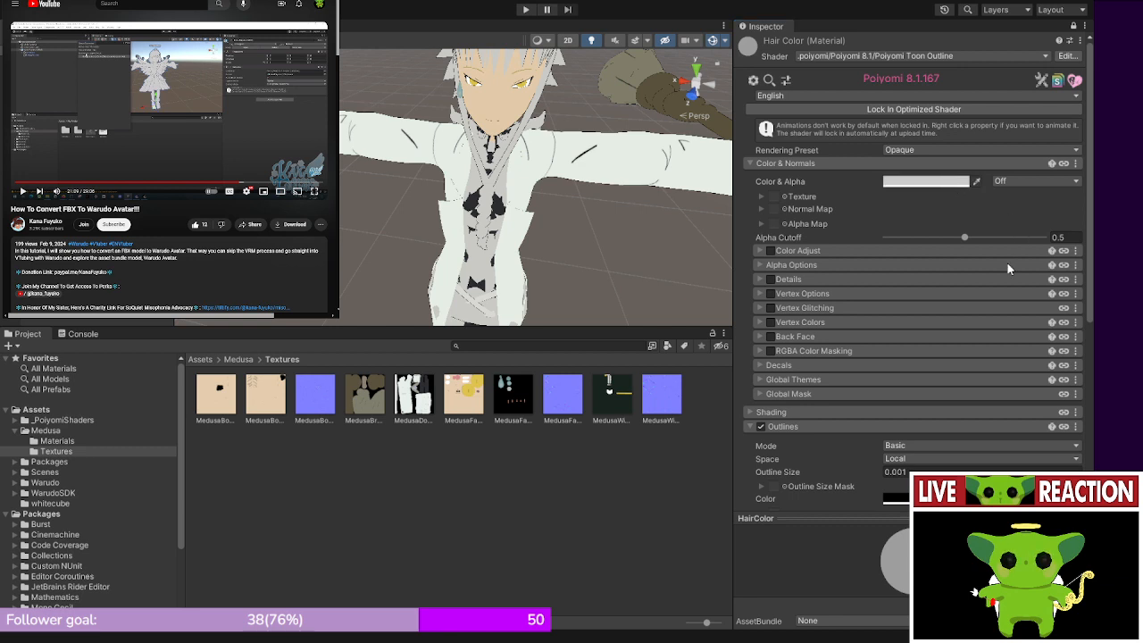
left_click(914, 200)
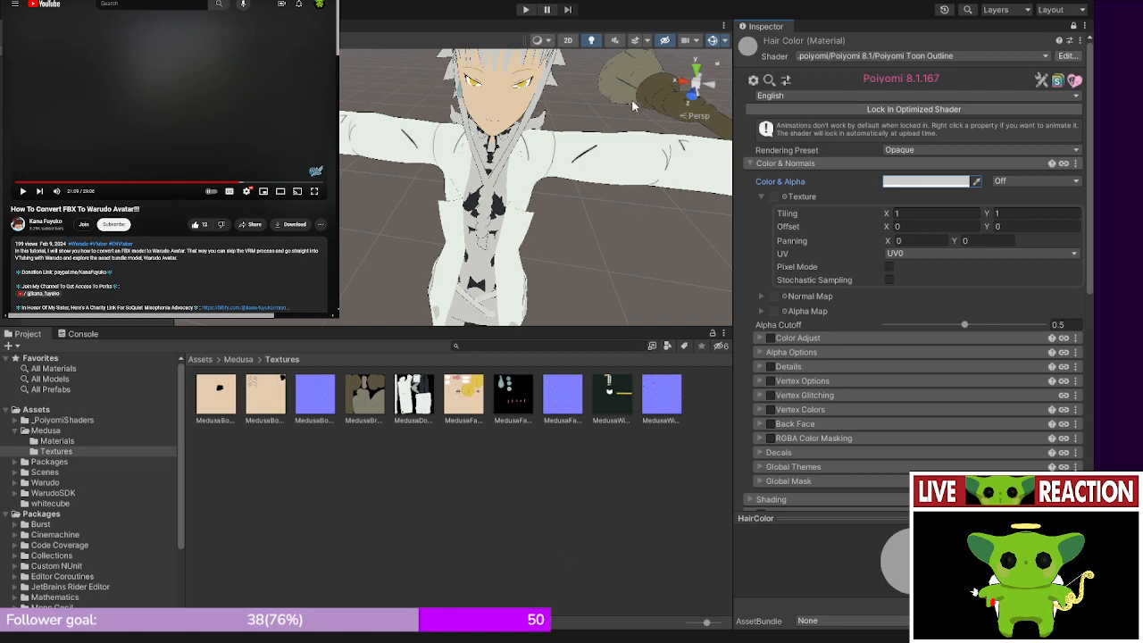
left_click_drag(1093, 387, 620, 386)
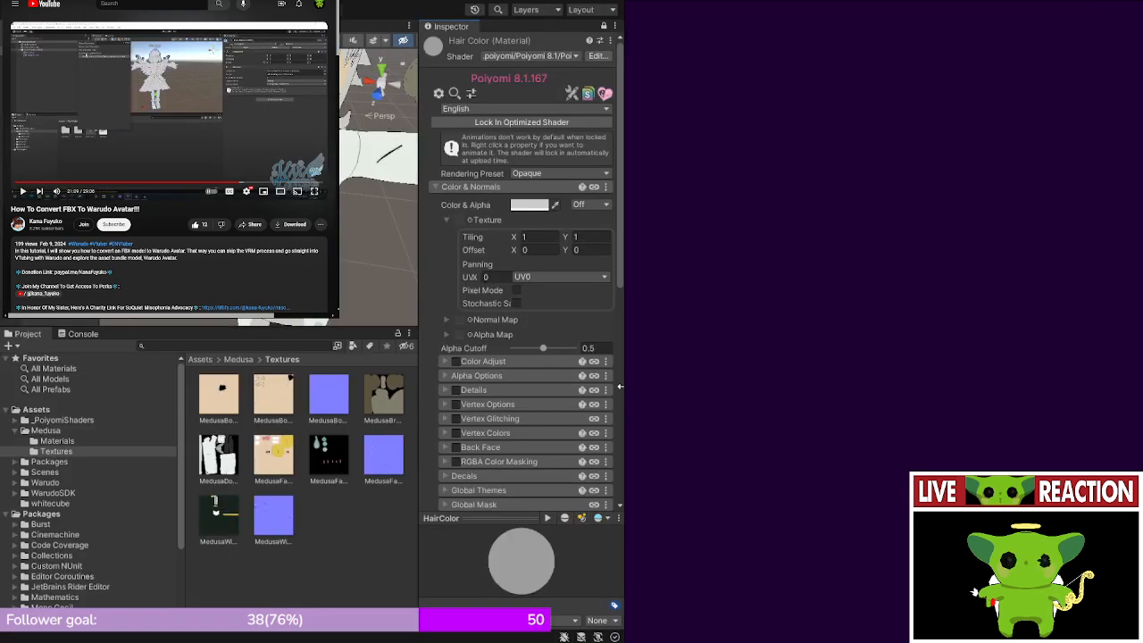
left_click(555, 205)
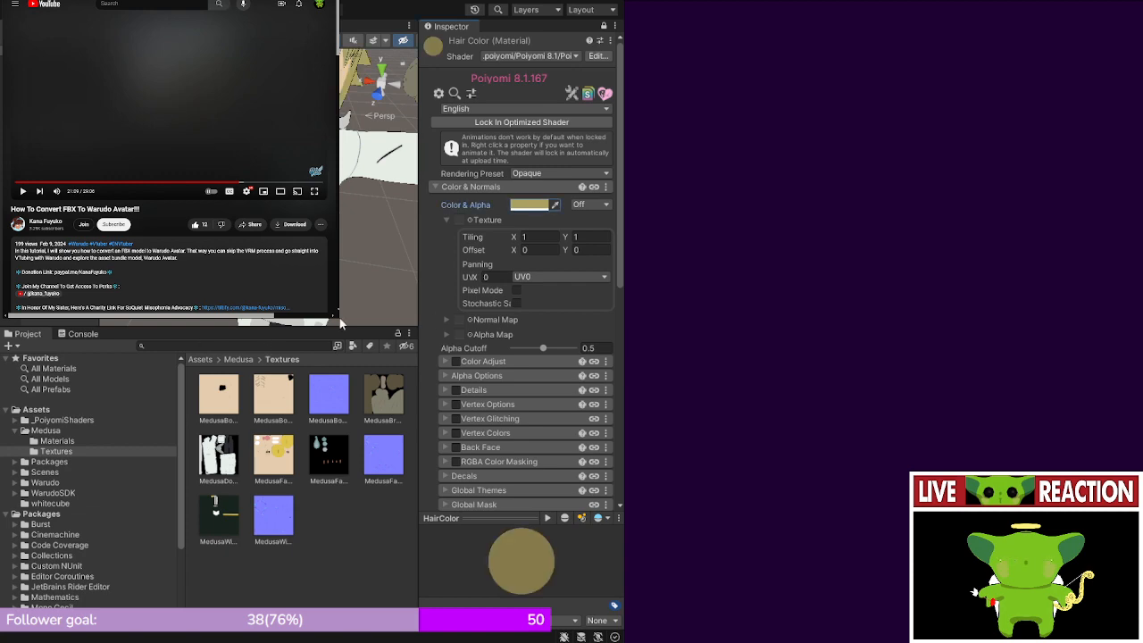
left_click(580, 2)
key("super+Down")
left_click_drag(625, 322, 1010, 321)
left_click_drag(1011, 136, 1092, 135)
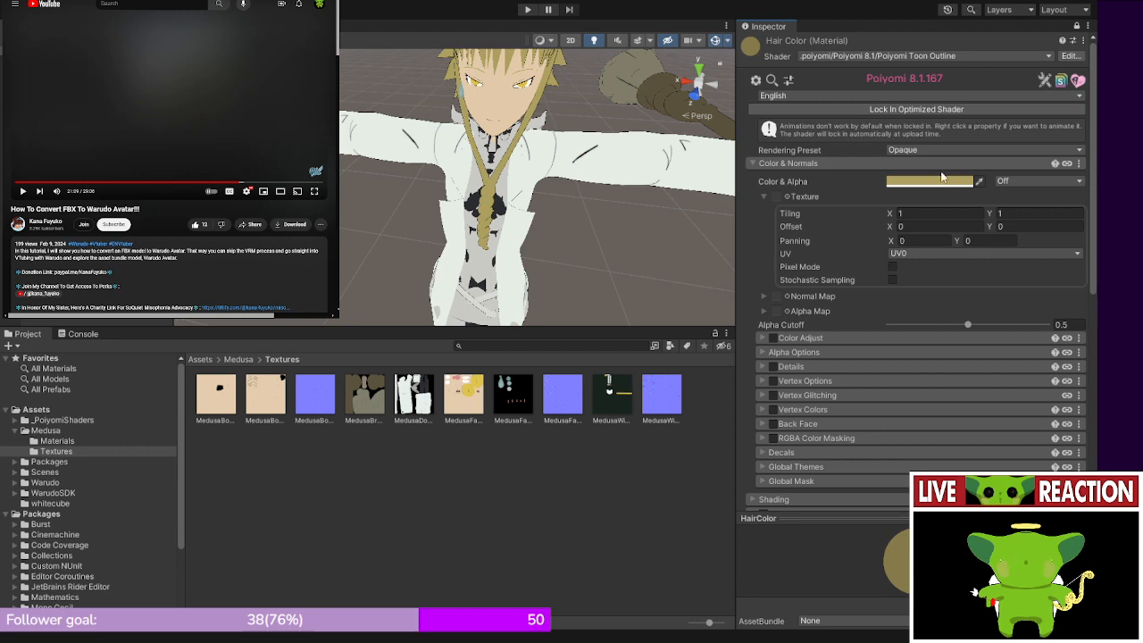
- Set the WitchOutfitColor.001 material's base color to white and assign the dark green witch outfit texture to it
left_click(239, 359)
double_click(220, 396)
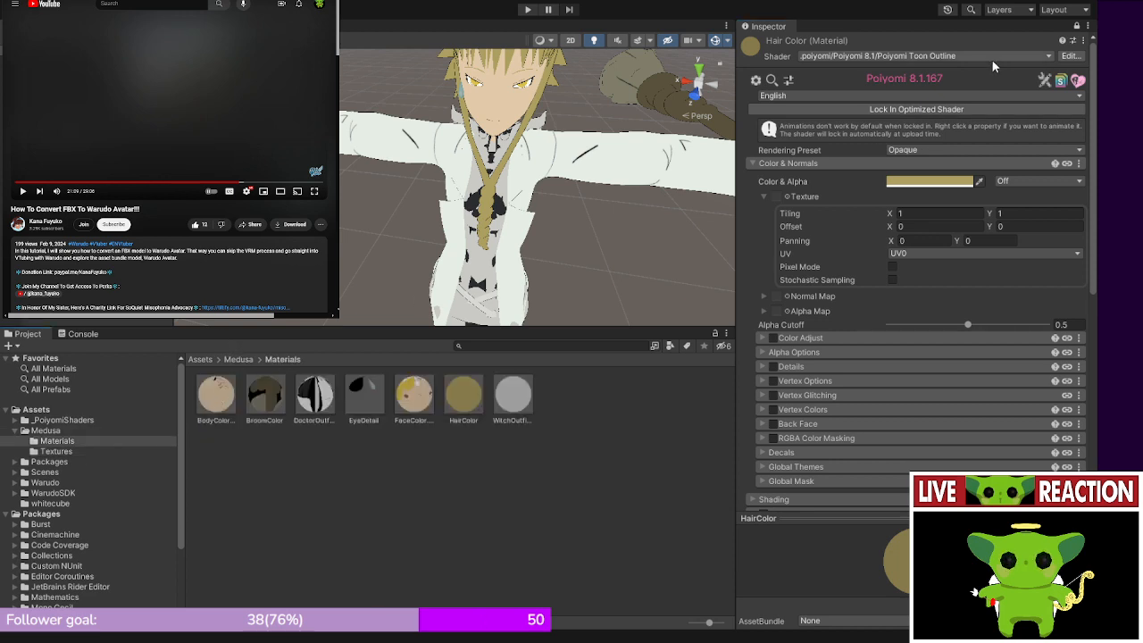
left_click(521, 391)
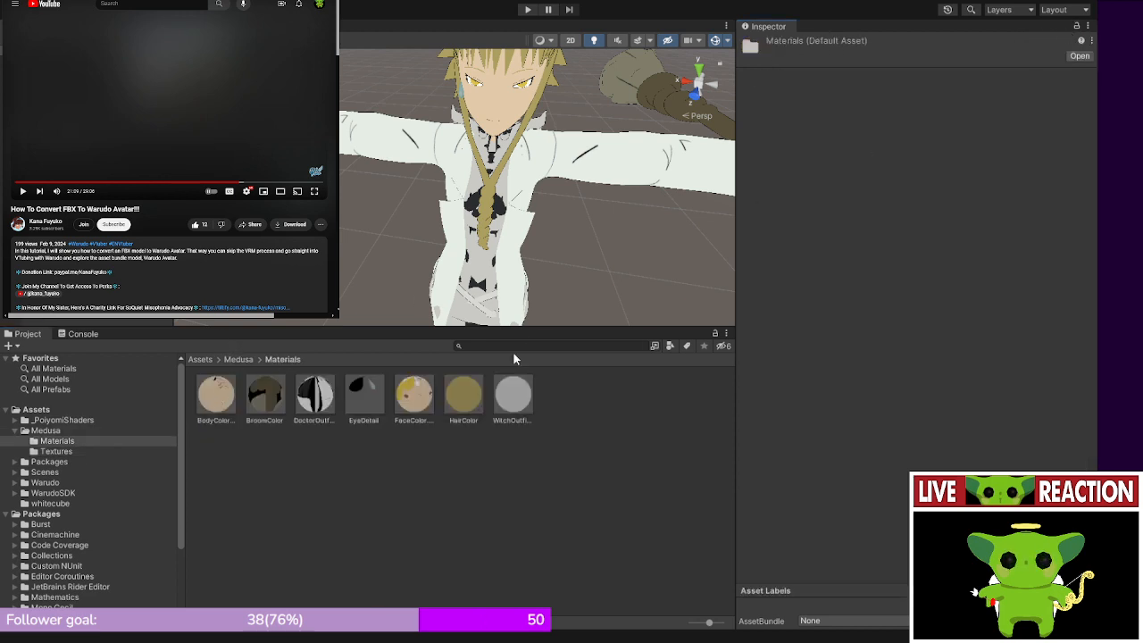
left_click(1076, 26)
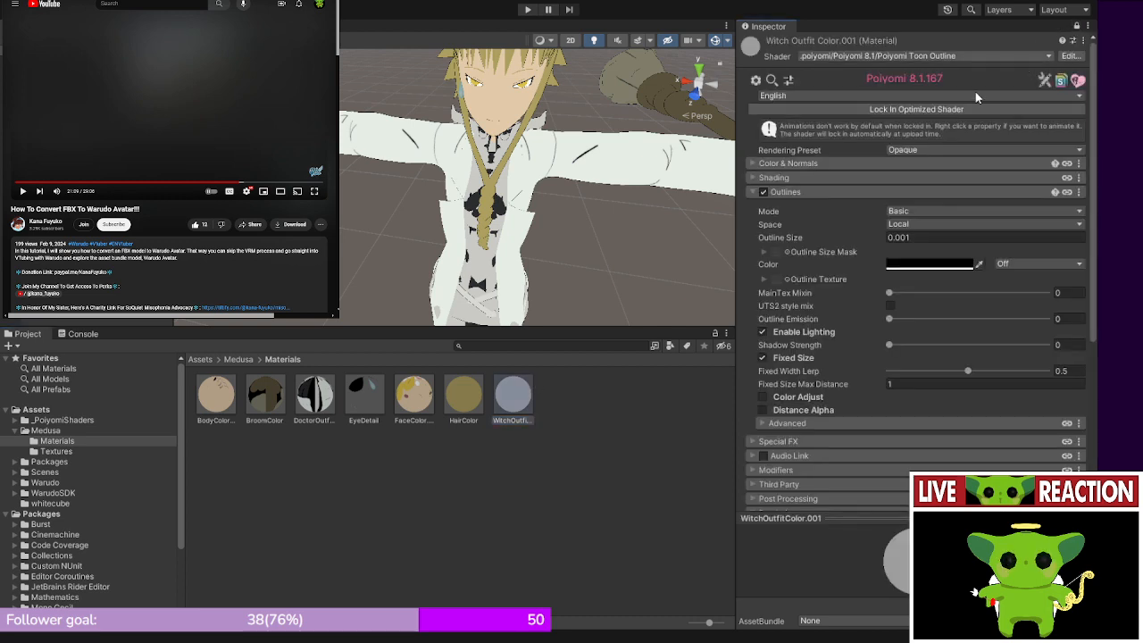
left_click(756, 164)
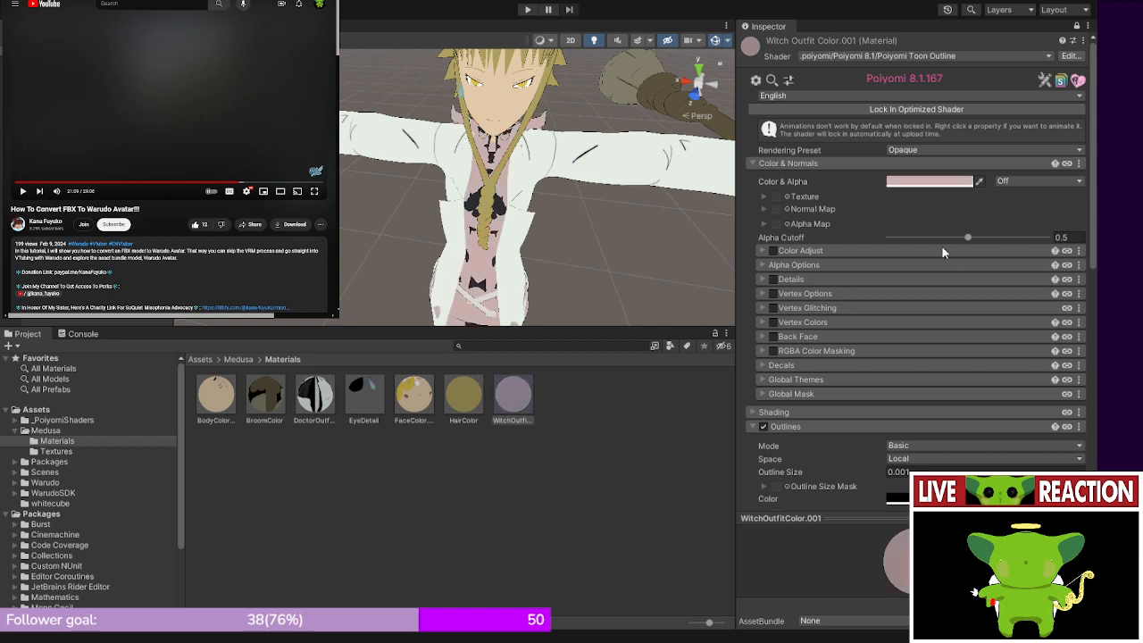
left_click(243, 360)
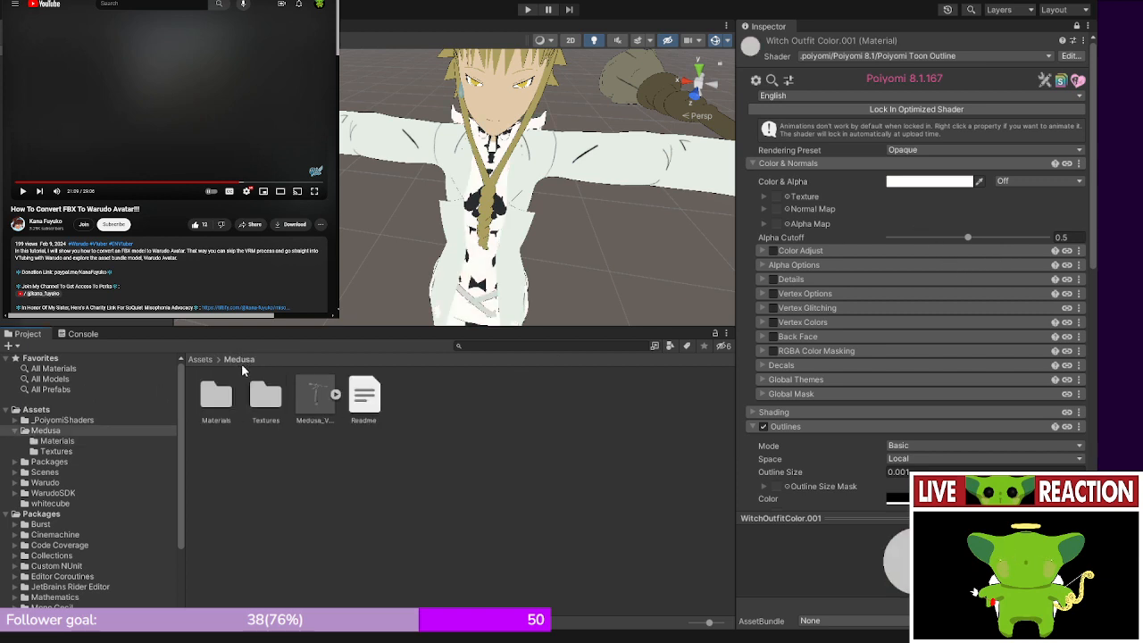
double_click(265, 395)
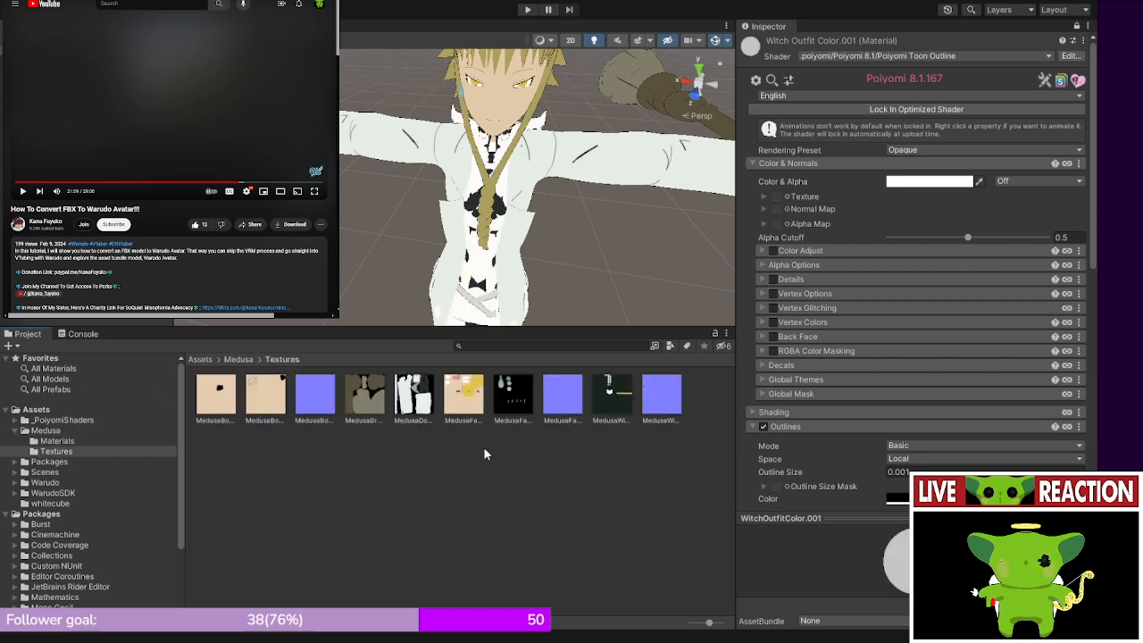
left_click_drag(613, 406, 775, 197)
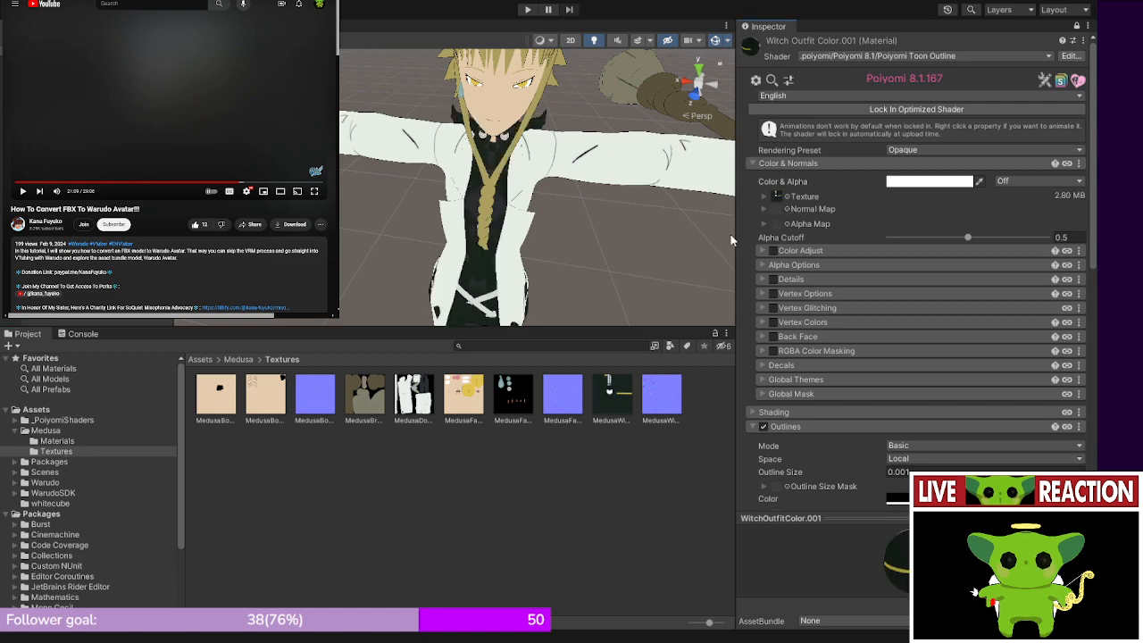
- Check the outfit on the model's torso and assign the witch outfit normal map to the WitchOutfitColor.001 material
right_click_drag(682, 247, 597, 256)
middle_click_drag(596, 256, 559, 257)
scroll(564, 241, "down", 4)
right_click_drag(559, 258, 564, 210)
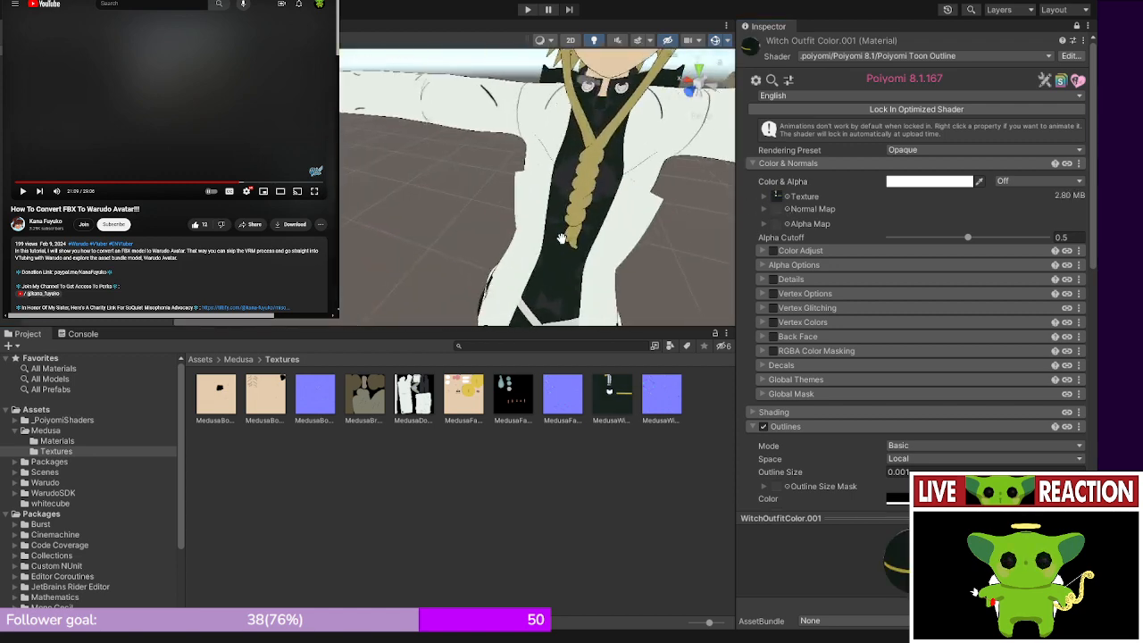
middle_click_drag(564, 211, 543, 247)
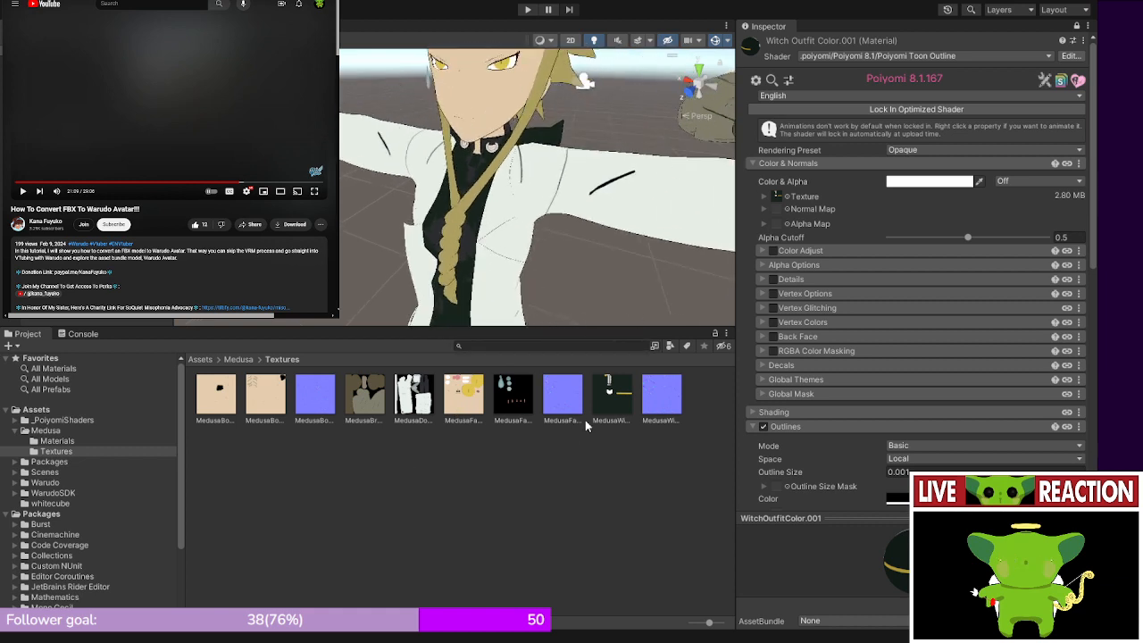
left_click_drag(661, 393, 777, 209)
left_click(1075, 26)
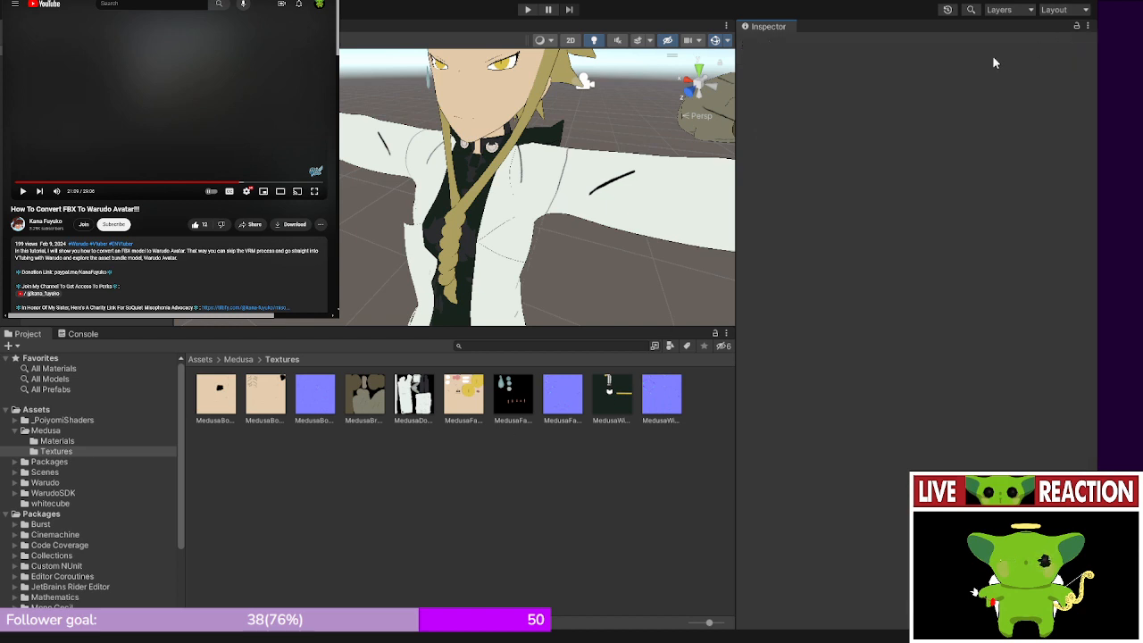
- Deactivate the Broom, Dress_Low and LabCoat_low objects and check the model in its witch outfit
left_click(701, 102)
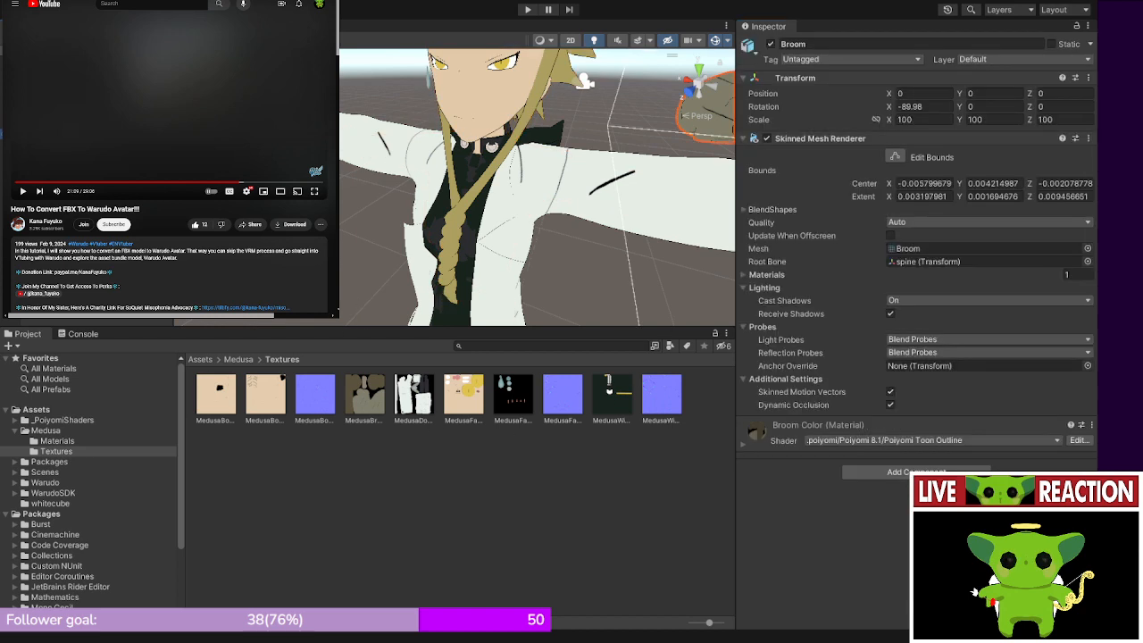
left_click(771, 45)
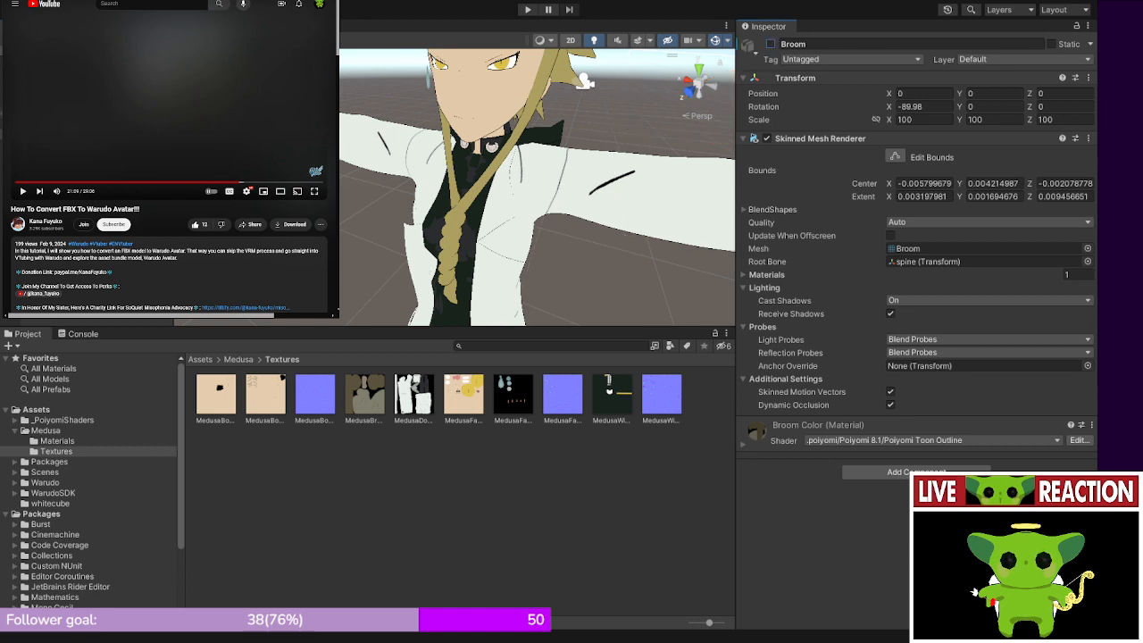
left_click(53, 144)
left_click(769, 45)
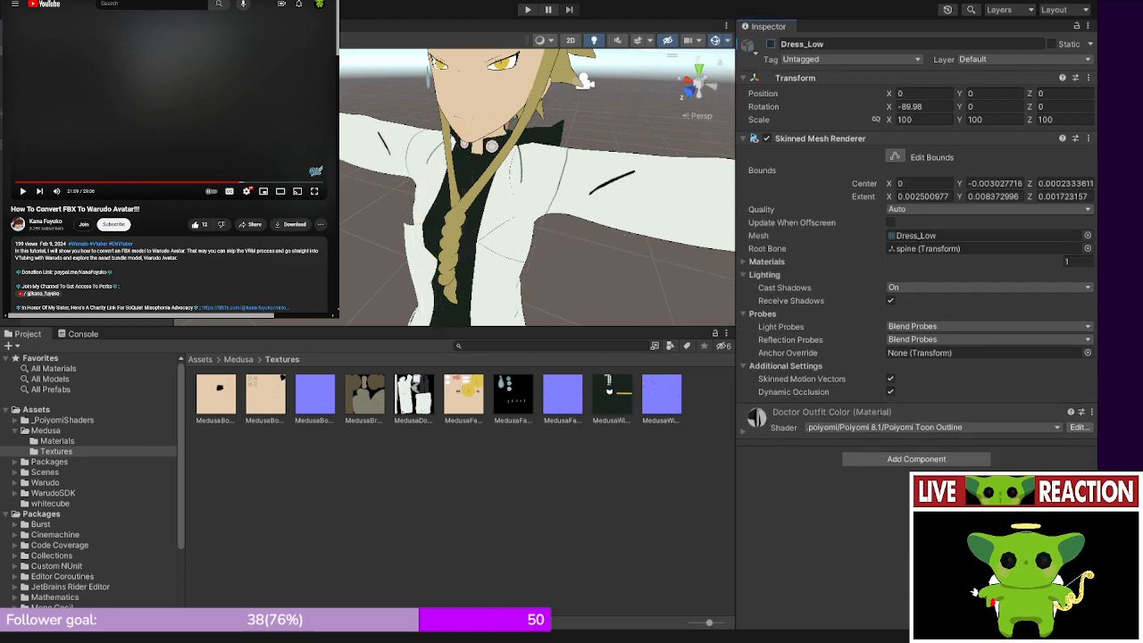
left_click(656, 197)
left_click(771, 45)
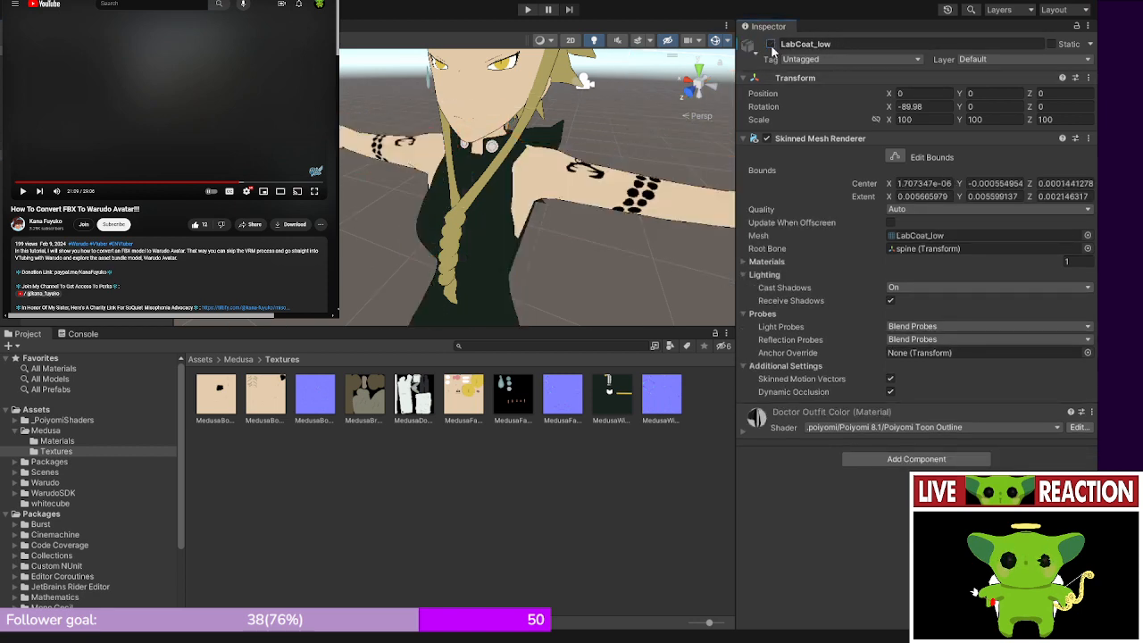
scroll(547, 212, "down", 5)
scroll(547, 206, "down", 3)
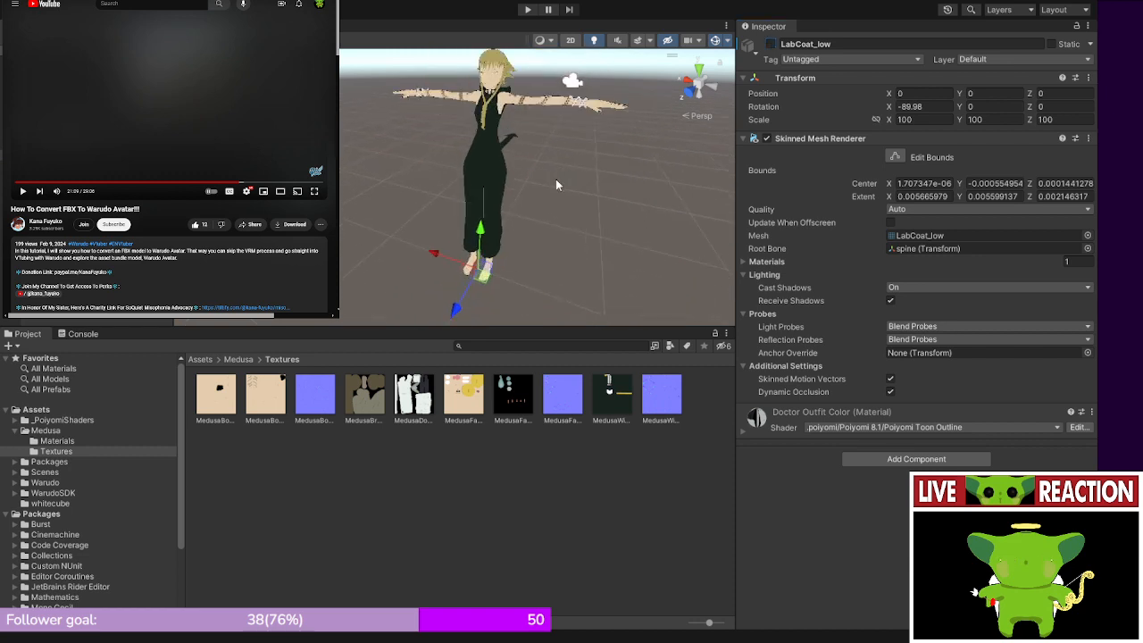
middle_click_drag(604, 223, 582, 245)
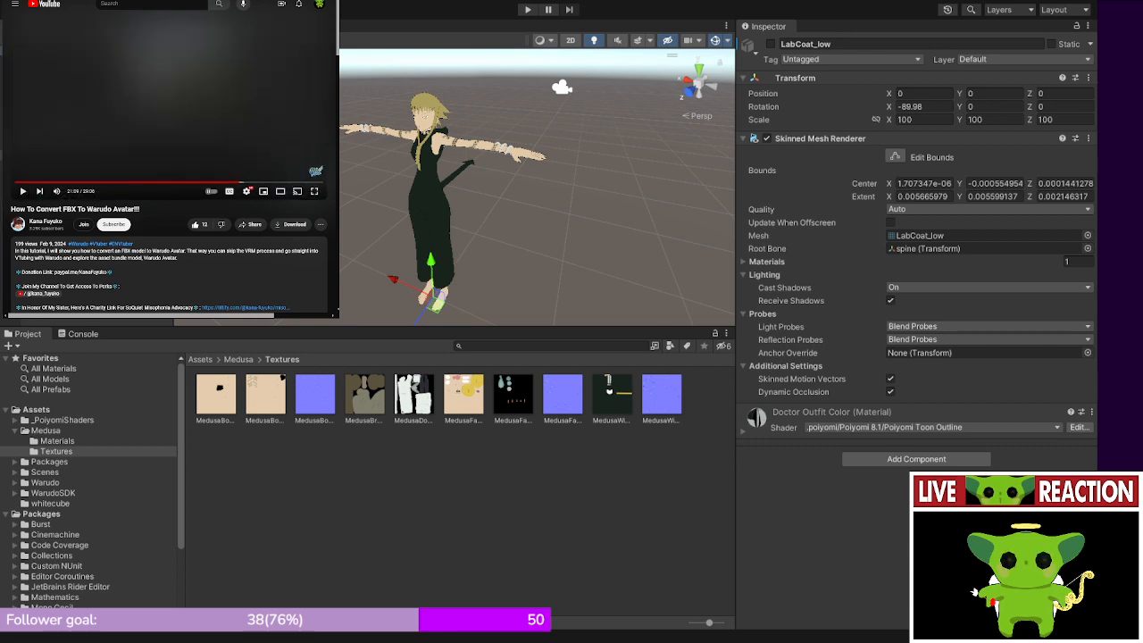
- Compare the Medusa_VRChat model with the Character object and examine the Character object around the scene origin
left_click(63, 92)
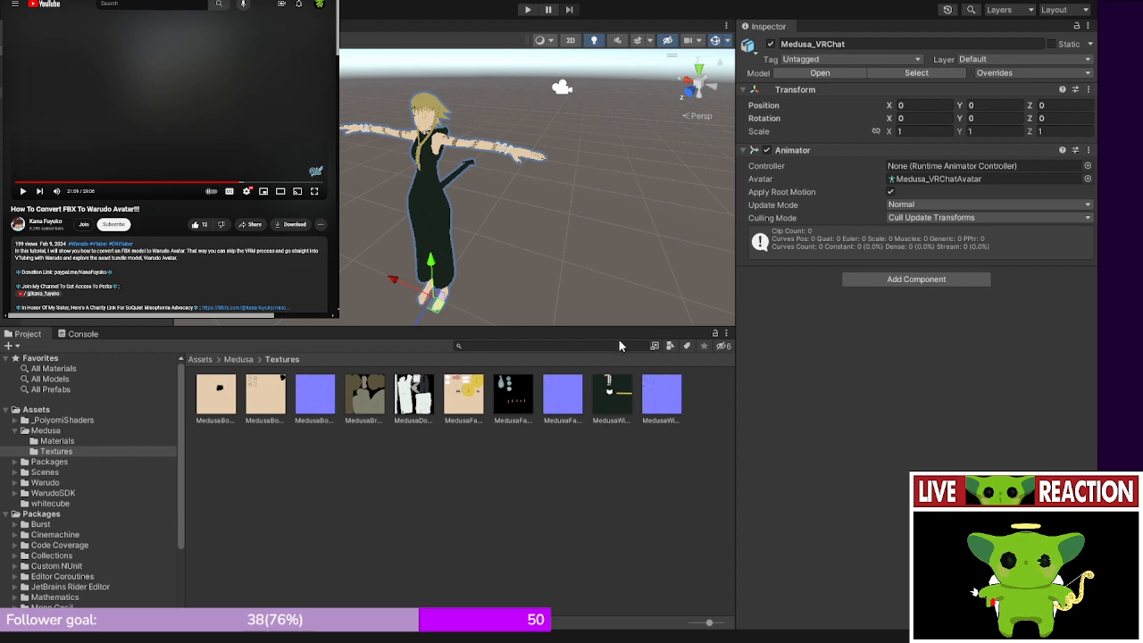
key("ctrl+z")
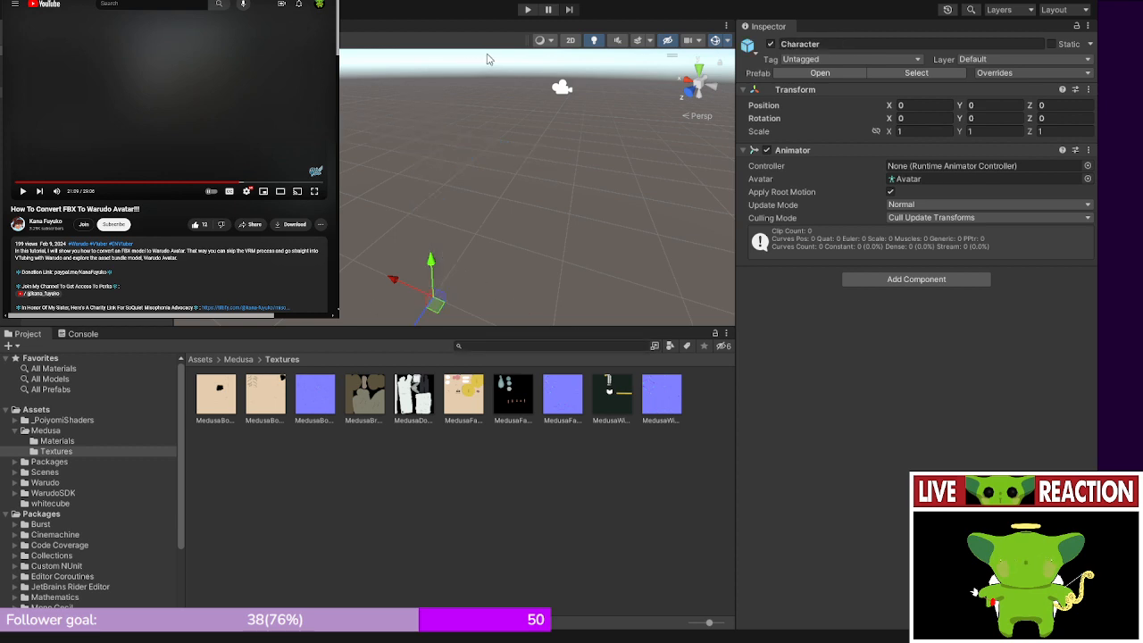
scroll(455, 223, "down", 5)
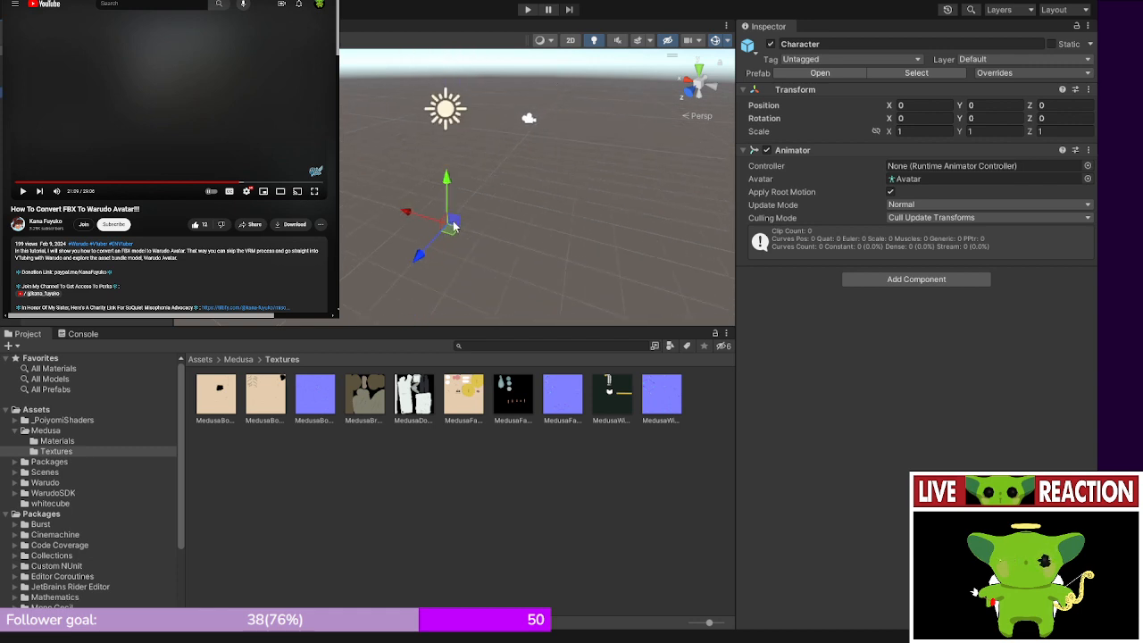
middle_click_drag(454, 223, 459, 160)
scroll(453, 217, "up", 6)
scroll(460, 162, "up", 2)
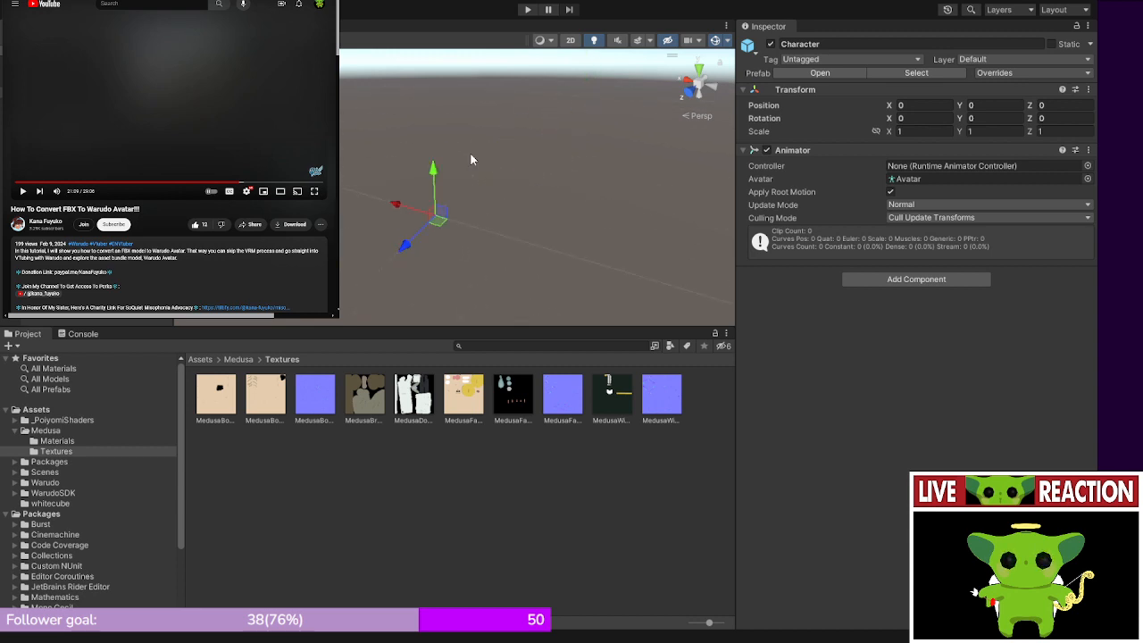
- Check the scene around the empty-looking Character object and review the tutorial video's Setup Character segment in full screen
scroll(476, 152, "up", 2)
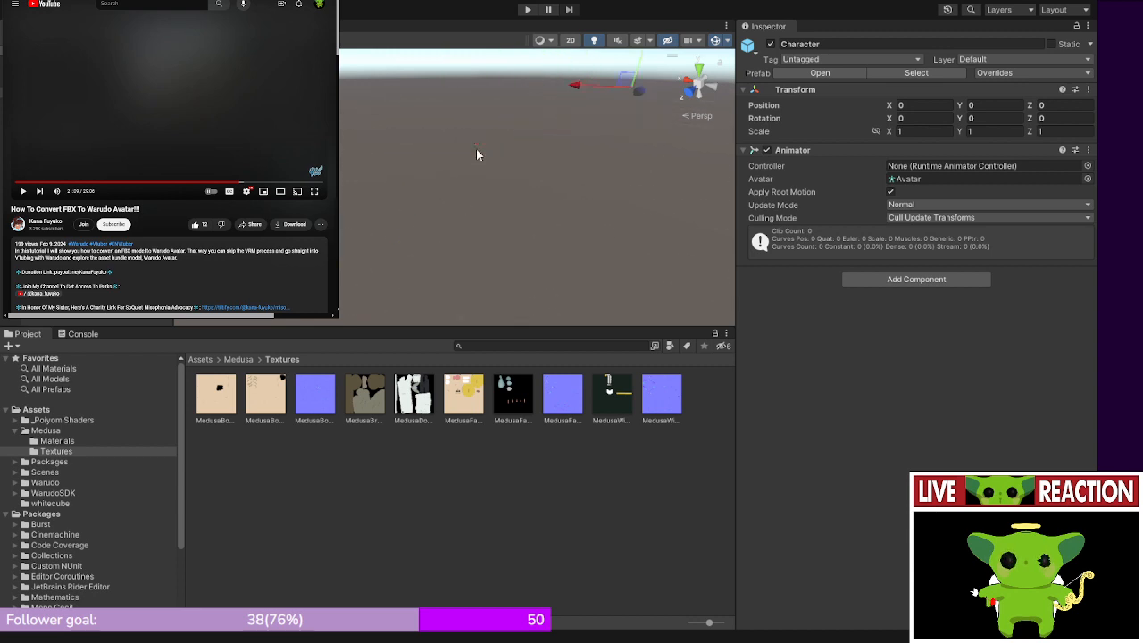
middle_click_drag(476, 151, 471, 152)
scroll(470, 152, "down", 2)
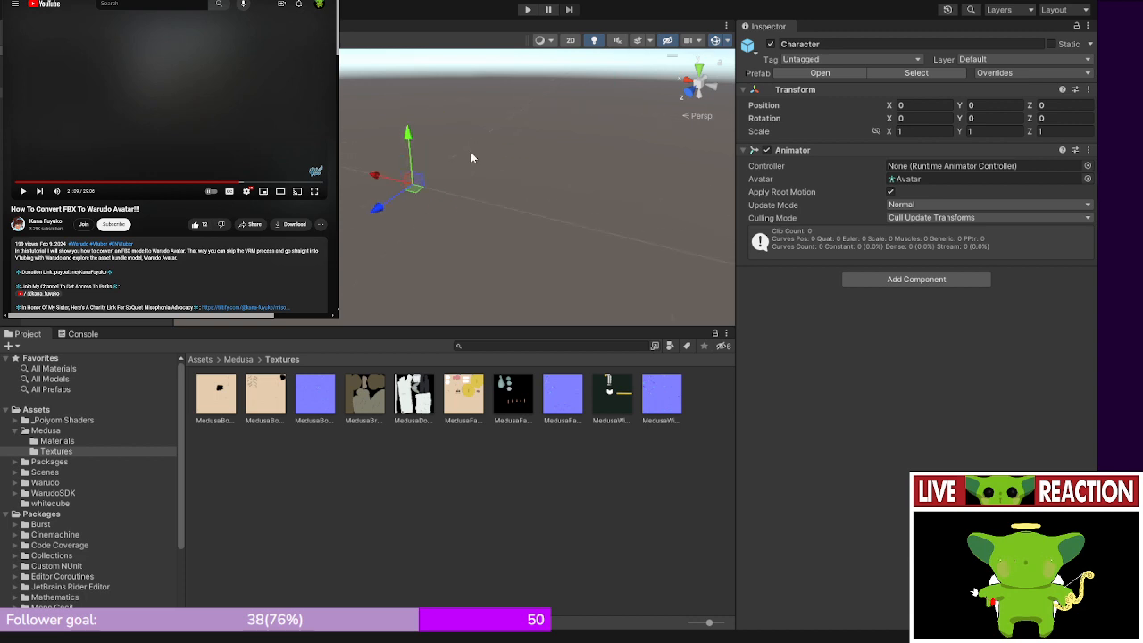
scroll(470, 152, "up", 1)
scroll(470, 152, "down", 10)
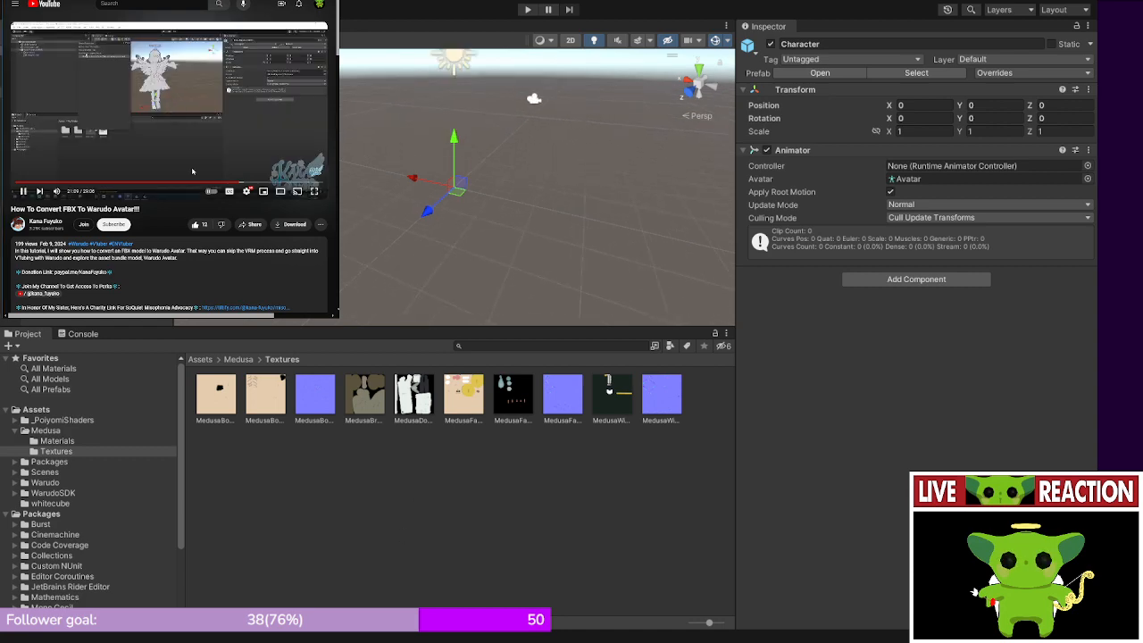
left_click(314, 191)
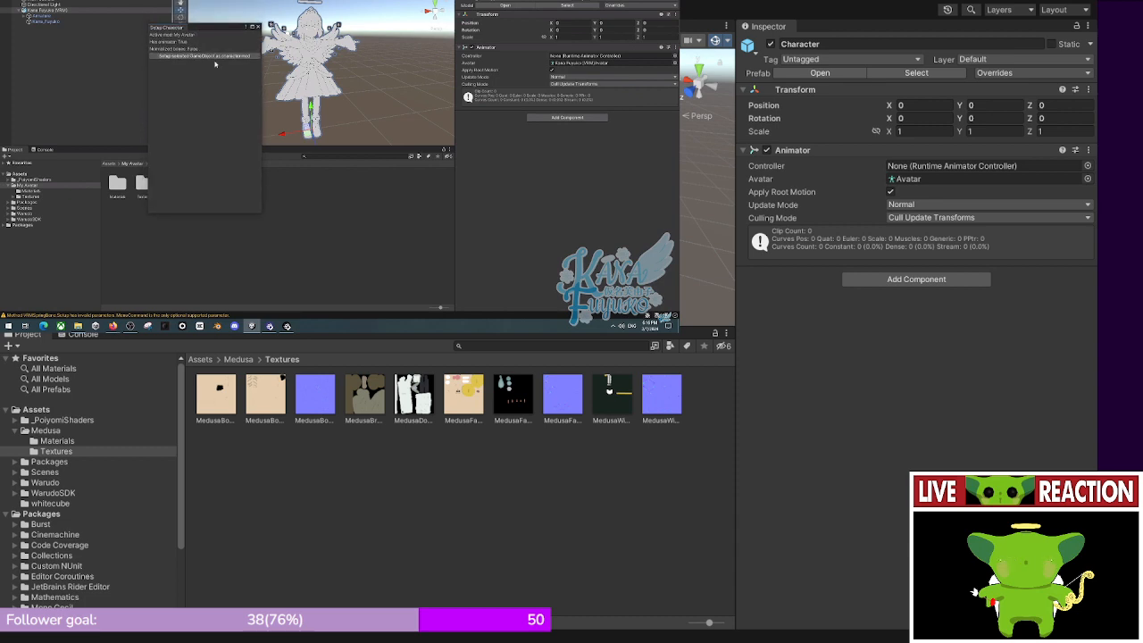
mouse_move(318, 189)
mouse_move(267, 247)
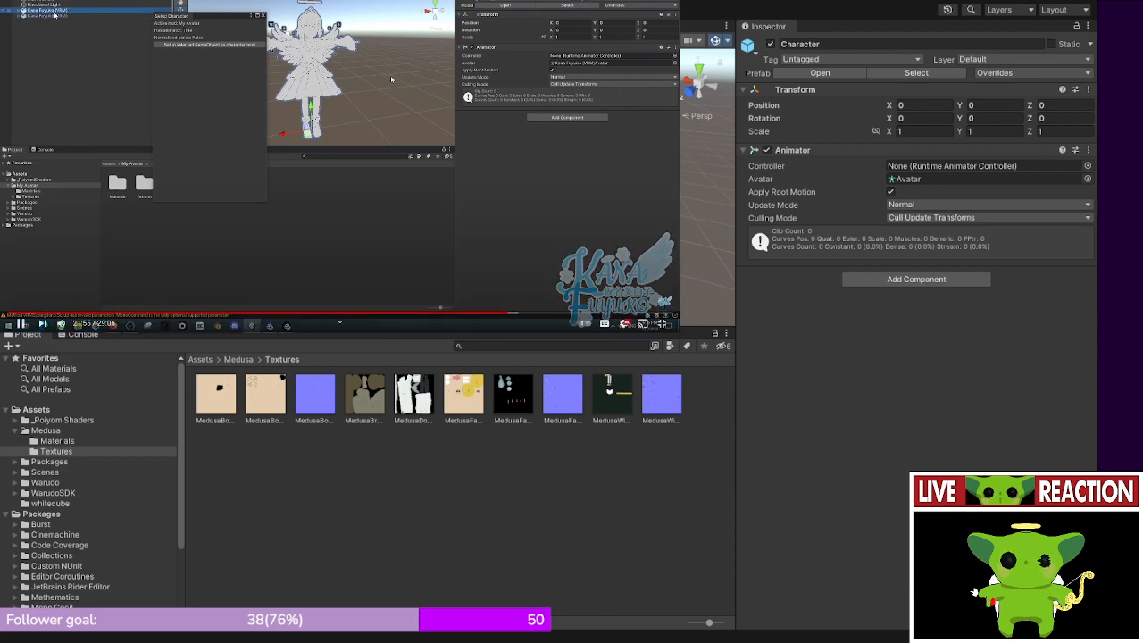
key("Escape")
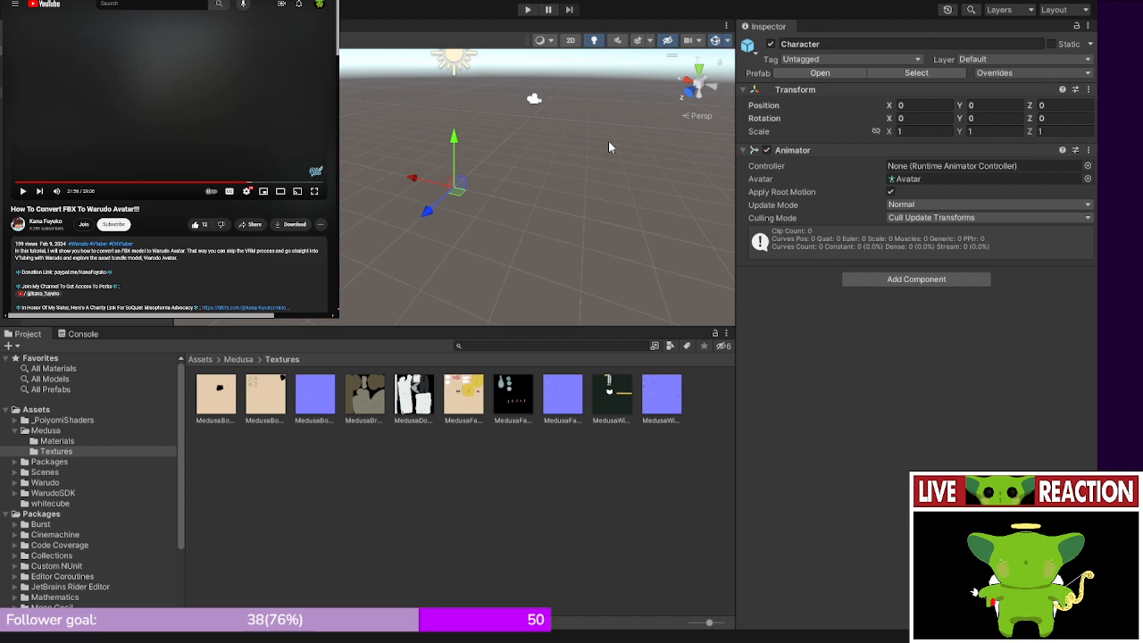
- Undo the most recent actions one by one, back through LabCoat_low, Dress_Low and Broom to Body_Low
key("ctrl+z")
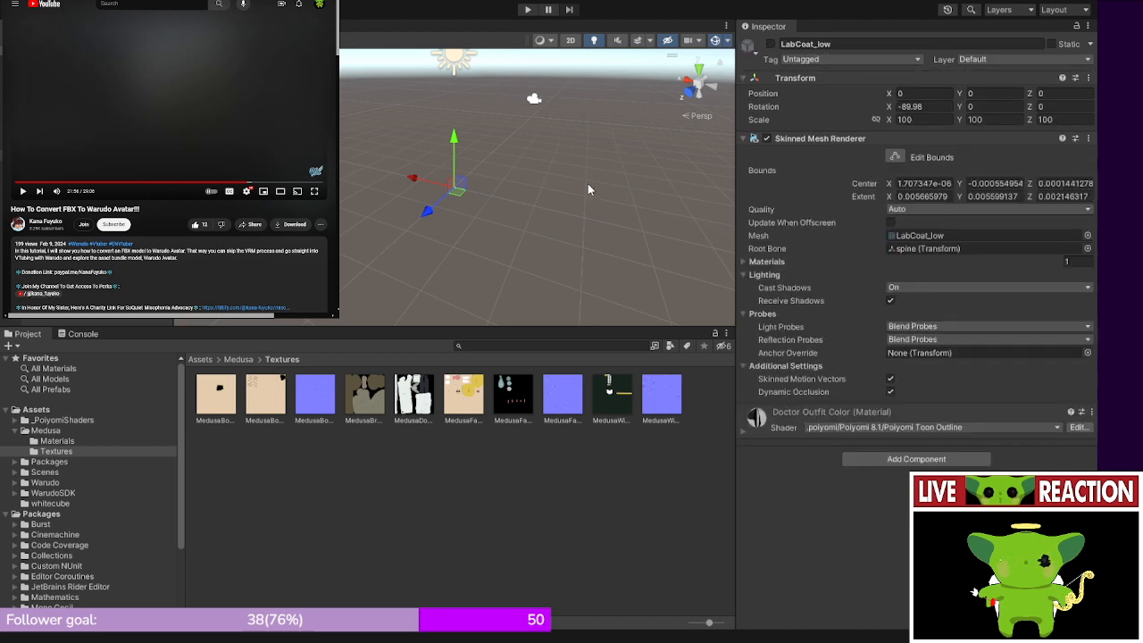
key("ctrl+z")
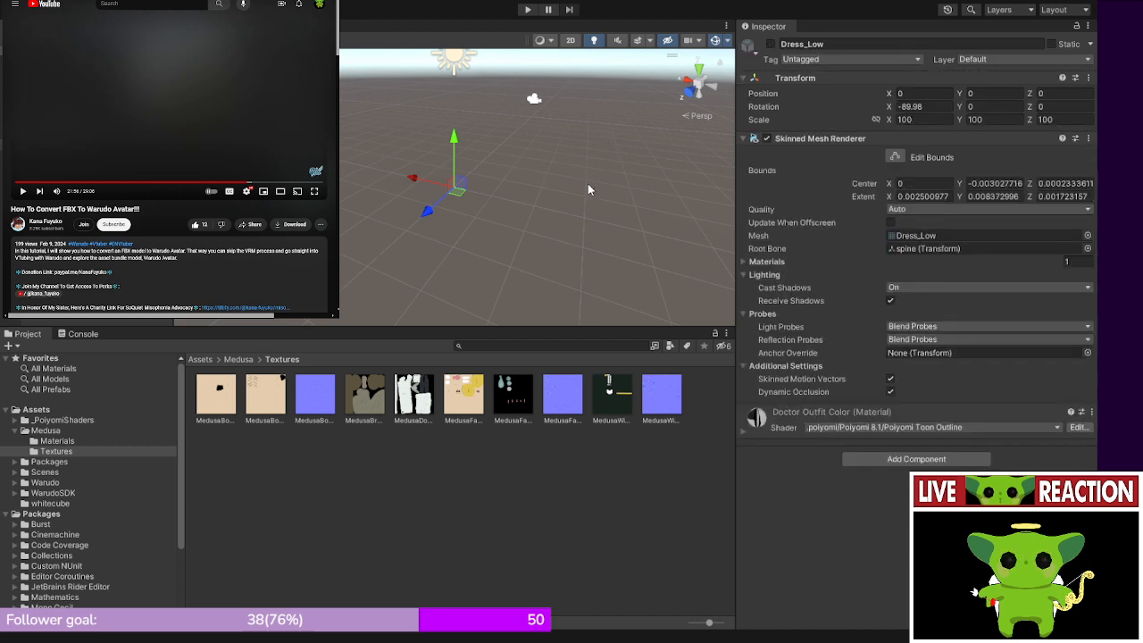
key("ctrl+z")
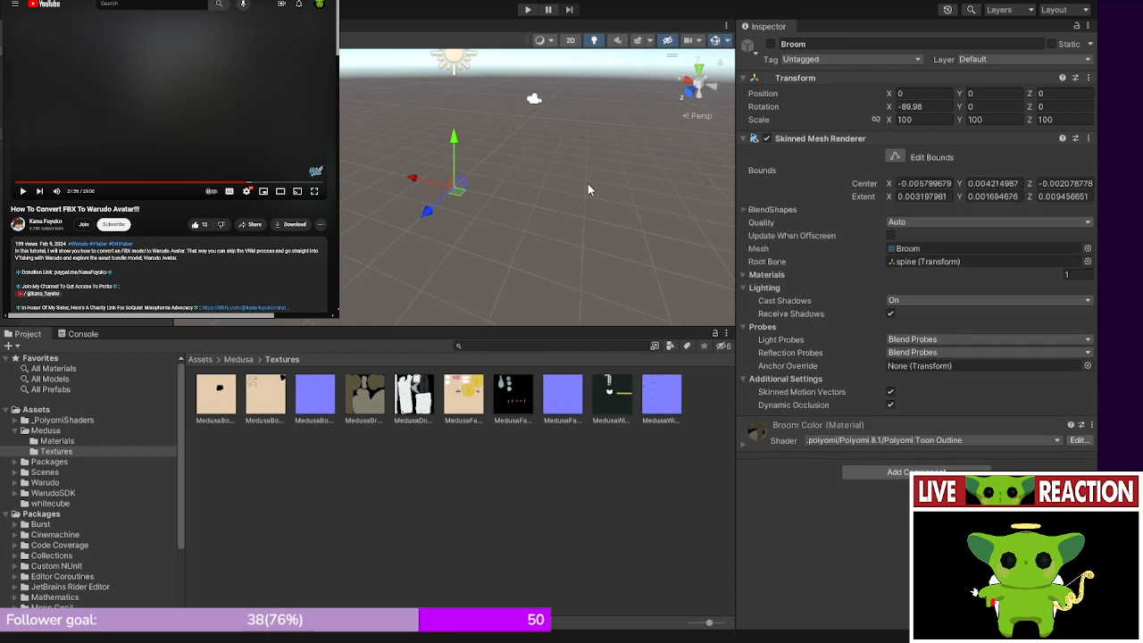
key("ctrl+z")
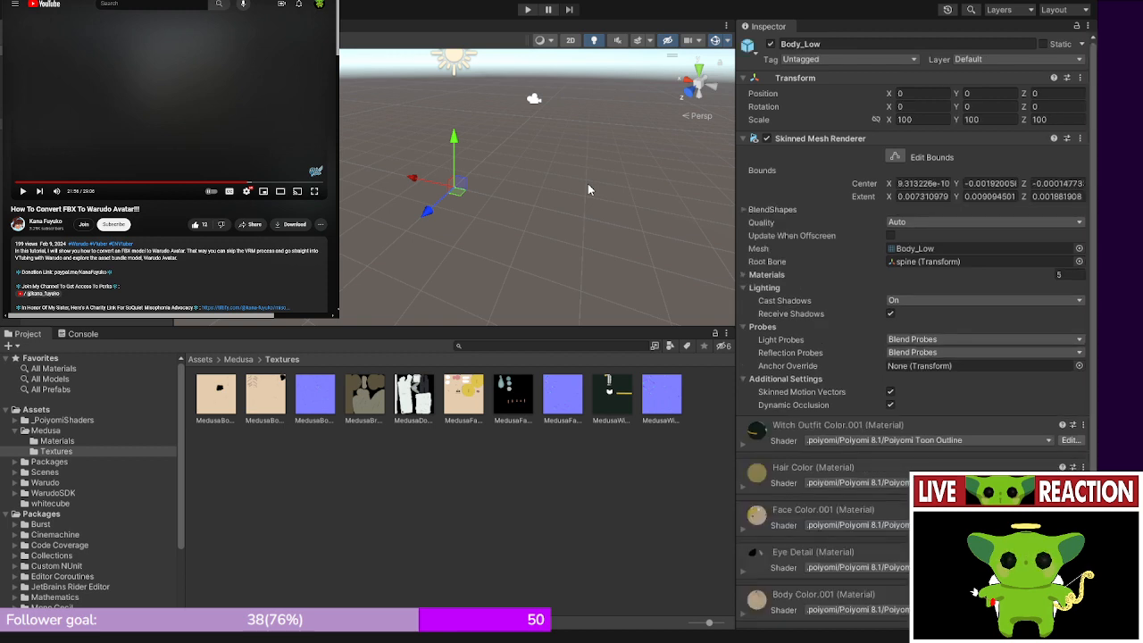
- Examine the project's Medusa assets, including the materials, Avatar, Body_Low mesh, Character prefab and witch outfit mesh
left_click(59, 451)
left_click(58, 441)
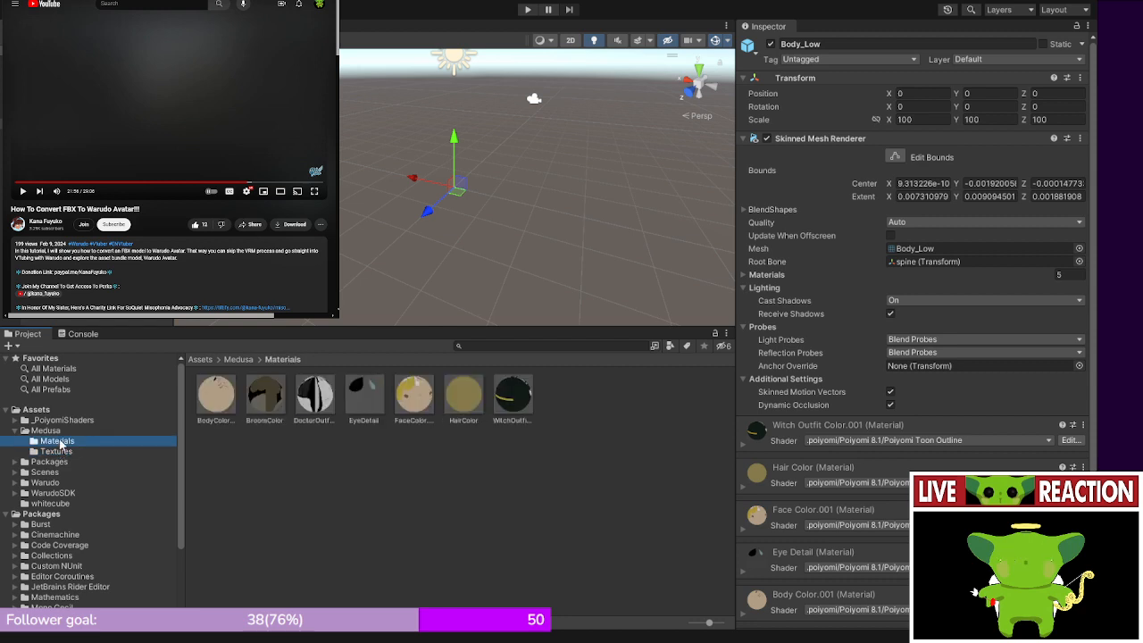
left_click(60, 422)
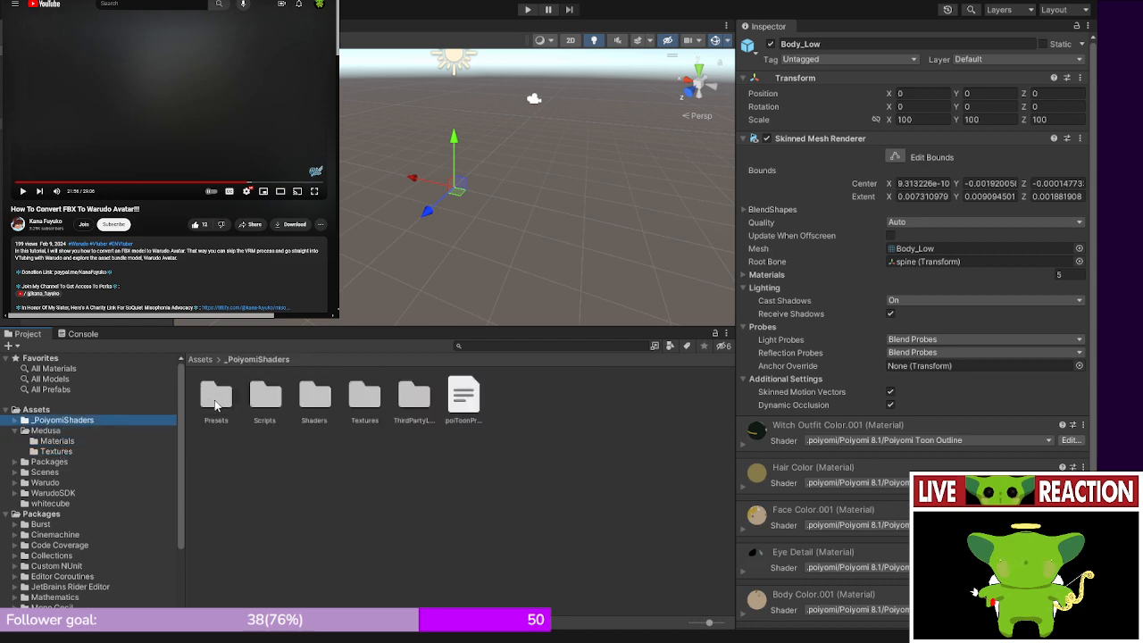
left_click(94, 430)
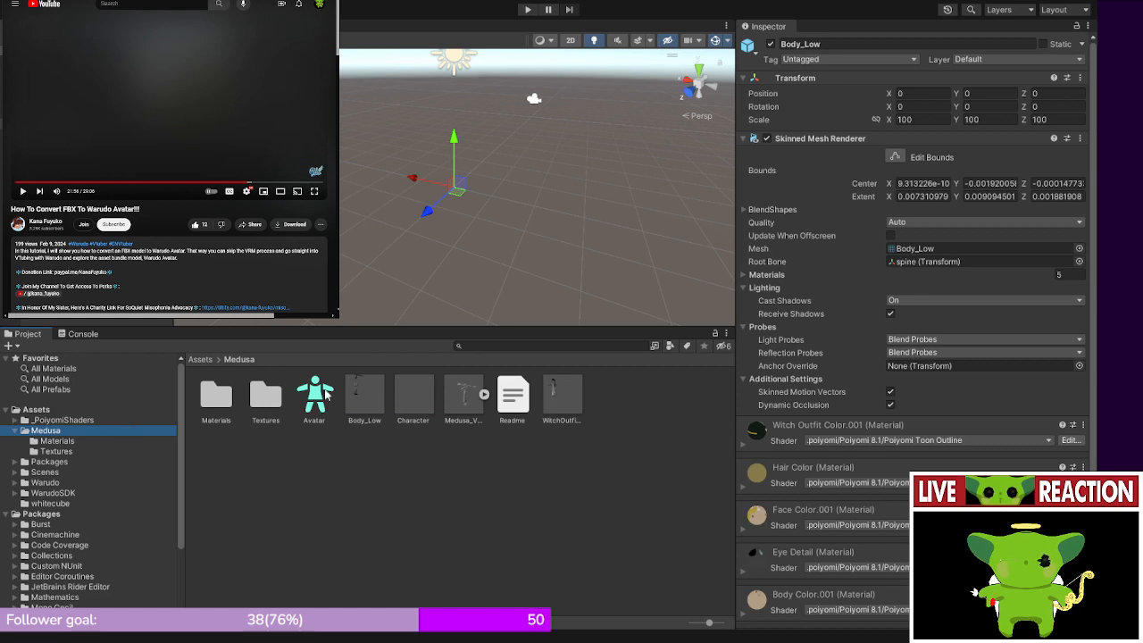
left_click(324, 390)
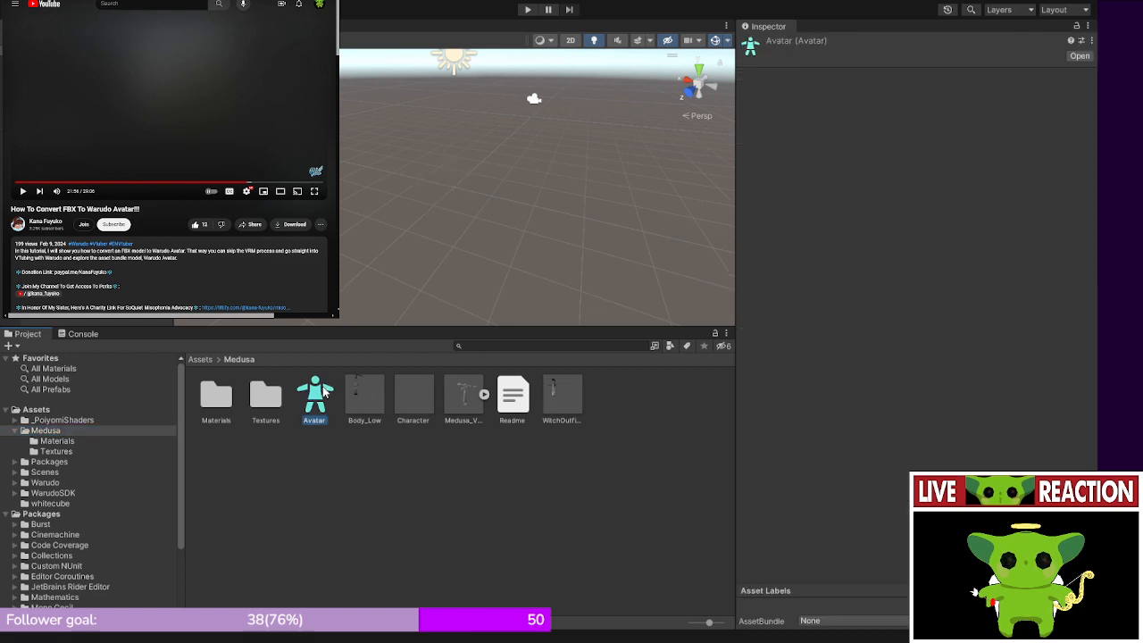
left_click(369, 419)
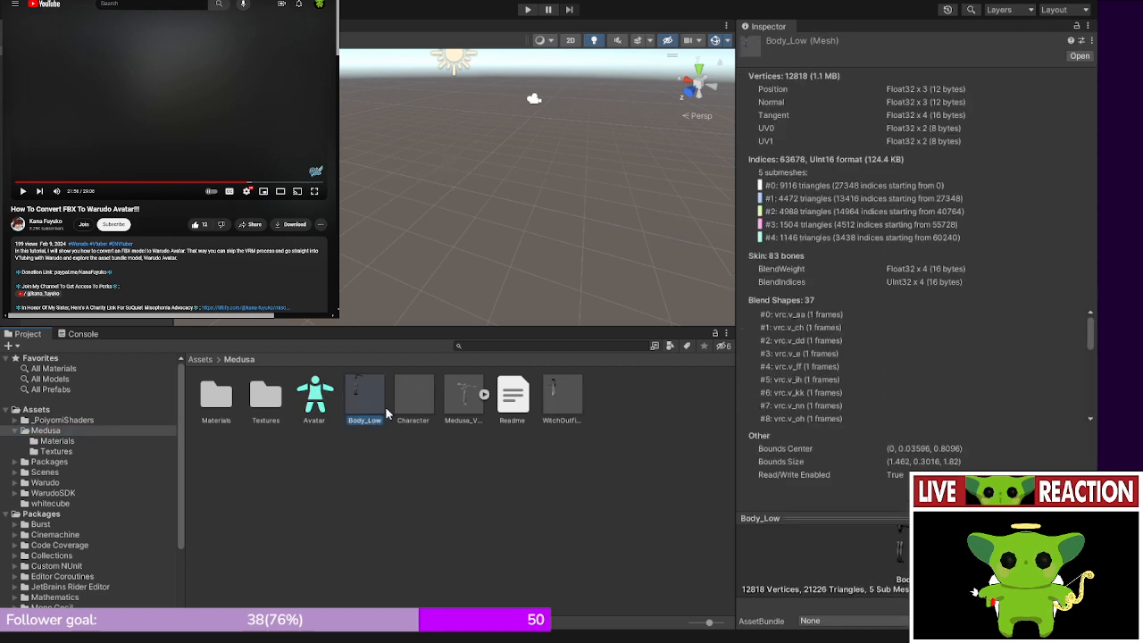
left_click(430, 412)
left_click(558, 411)
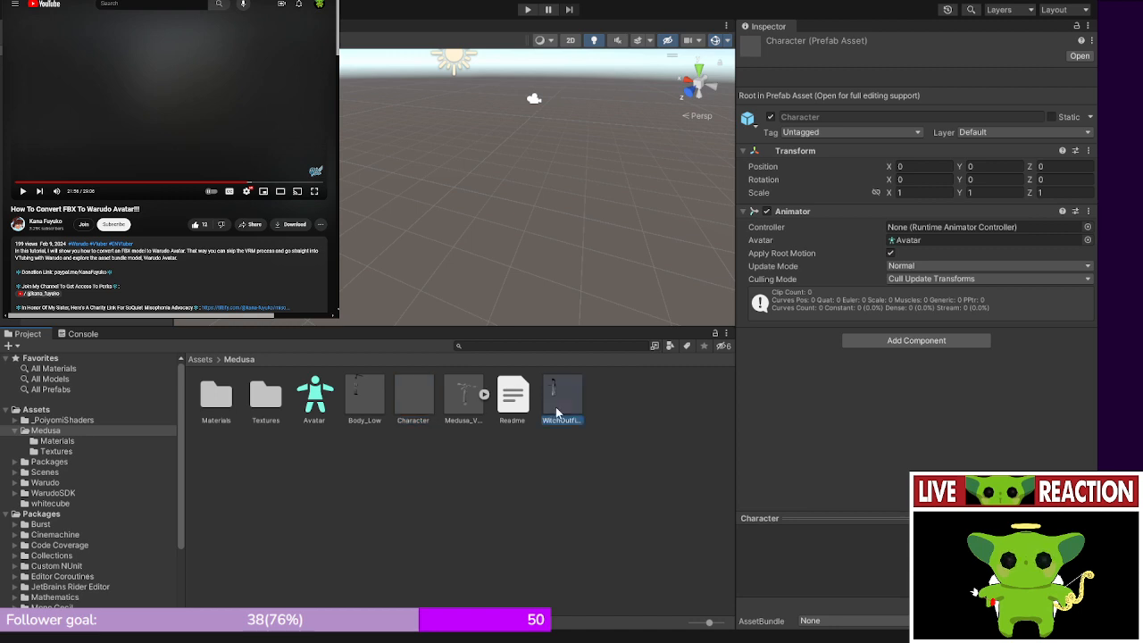
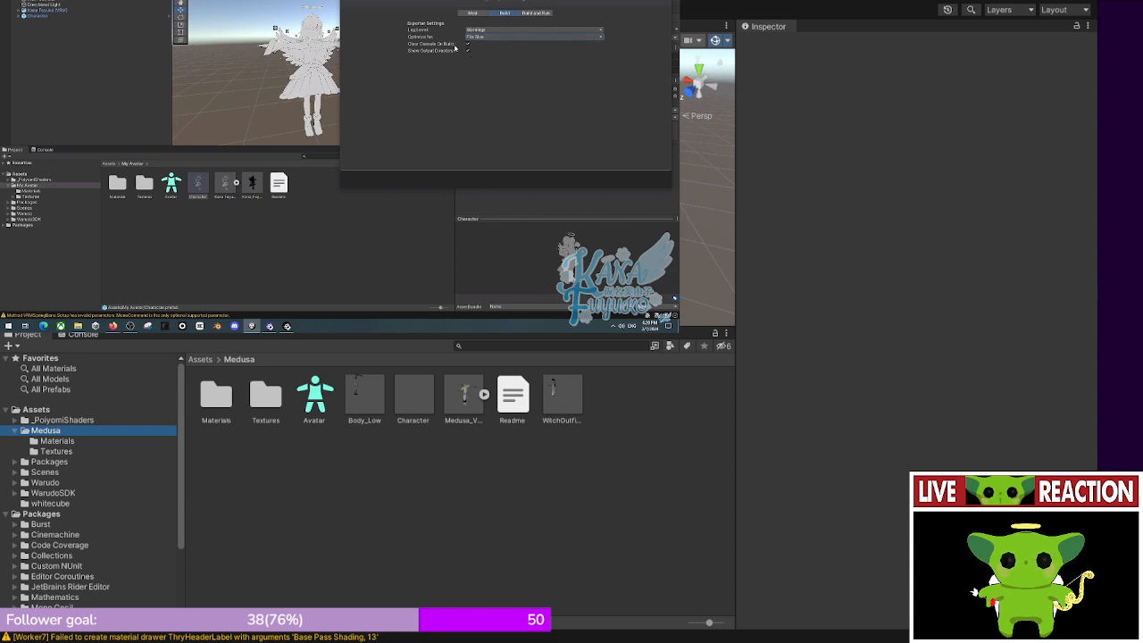
- Watch the tutorial video's segments on building the mod and loading the character in Warudo, and leave full screen
left_click(479, 37)
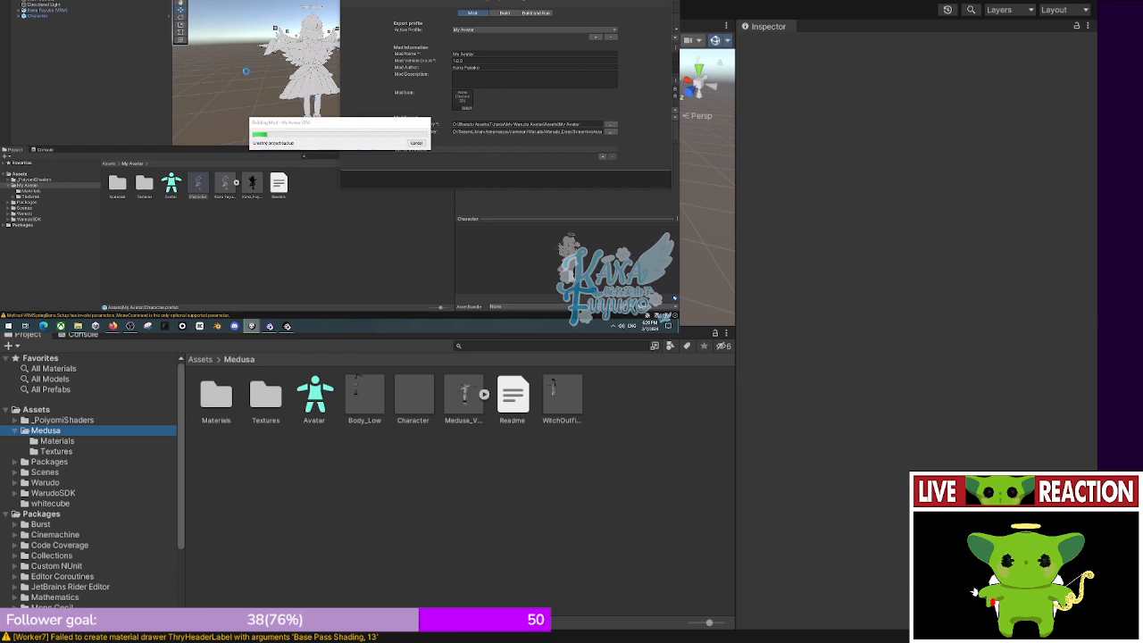
left_click(662, 325)
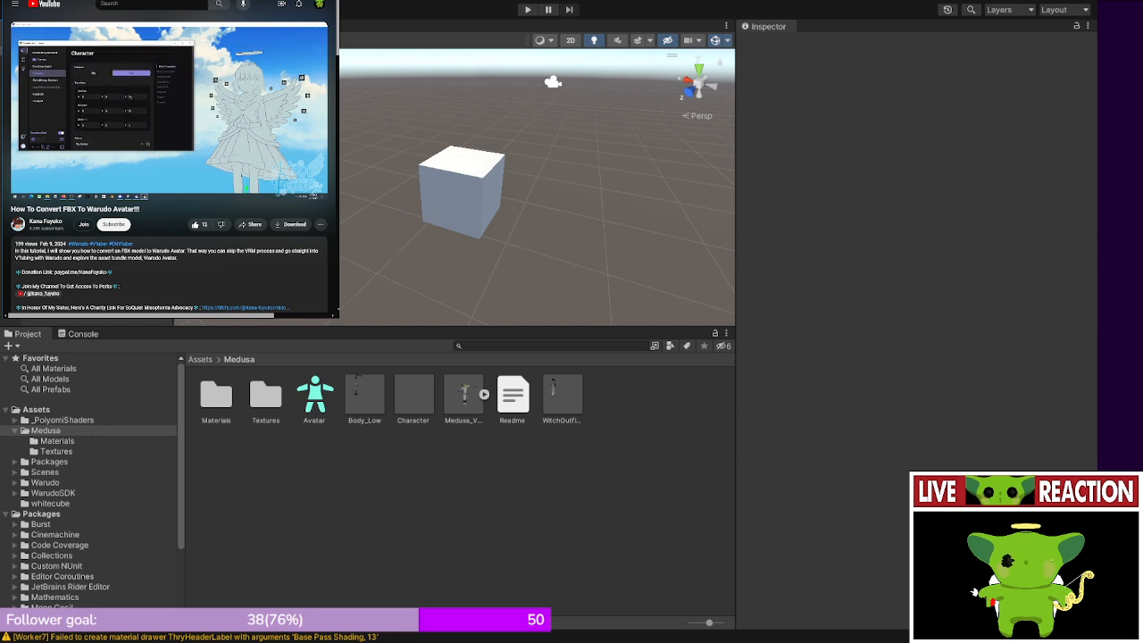
mouse_move(111, 131)
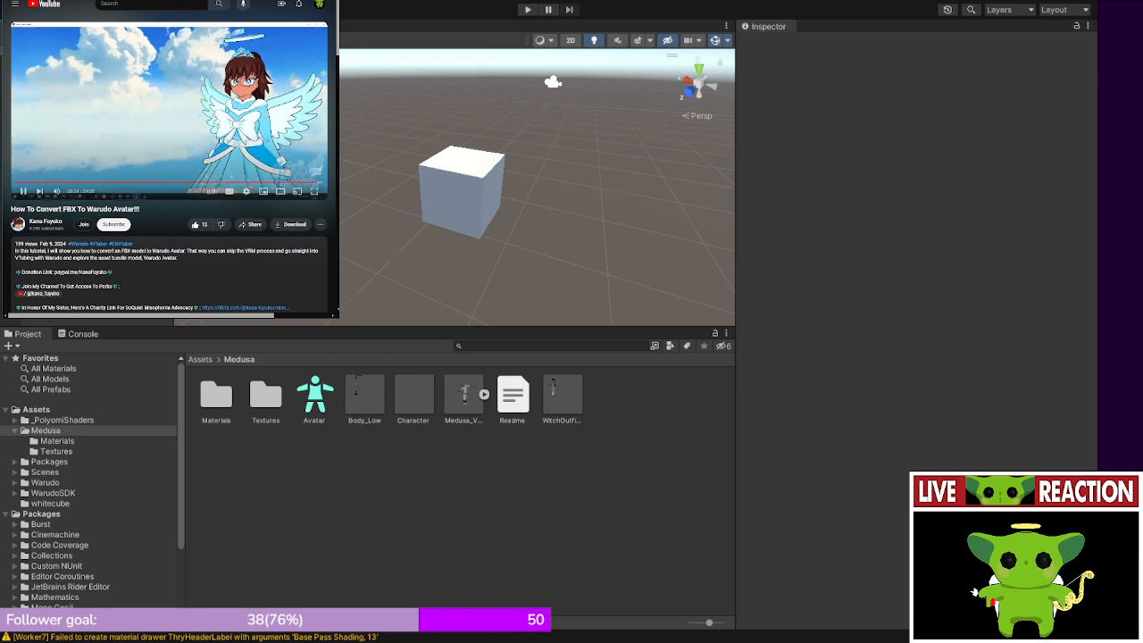
key("space")
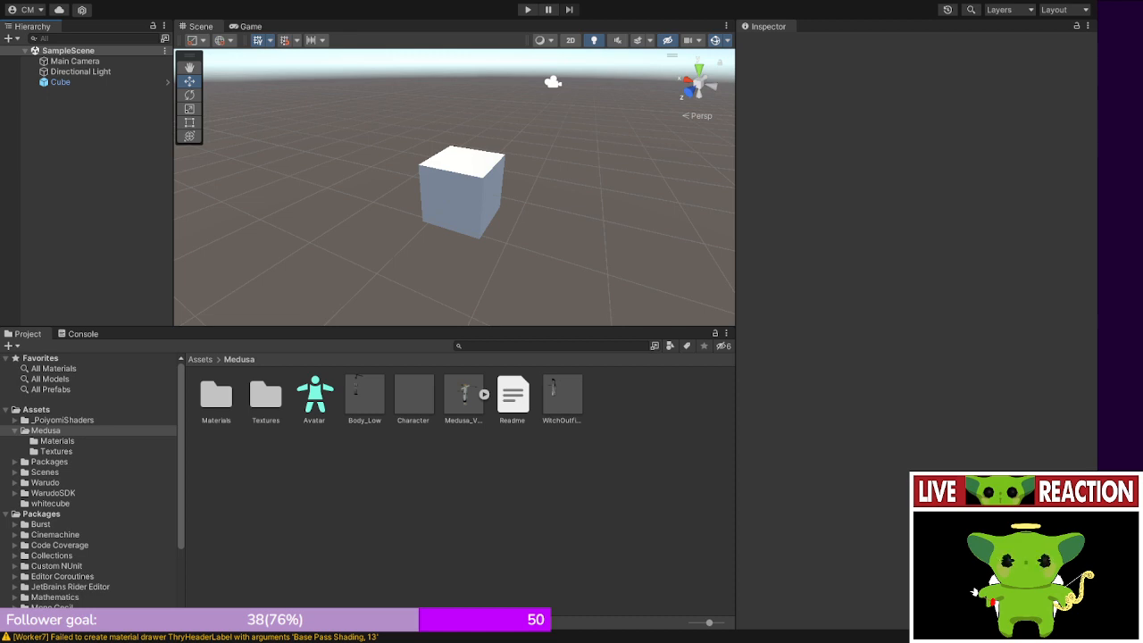
- Select the Character prefab in the Medusa assets folder
left_click(404, 394)
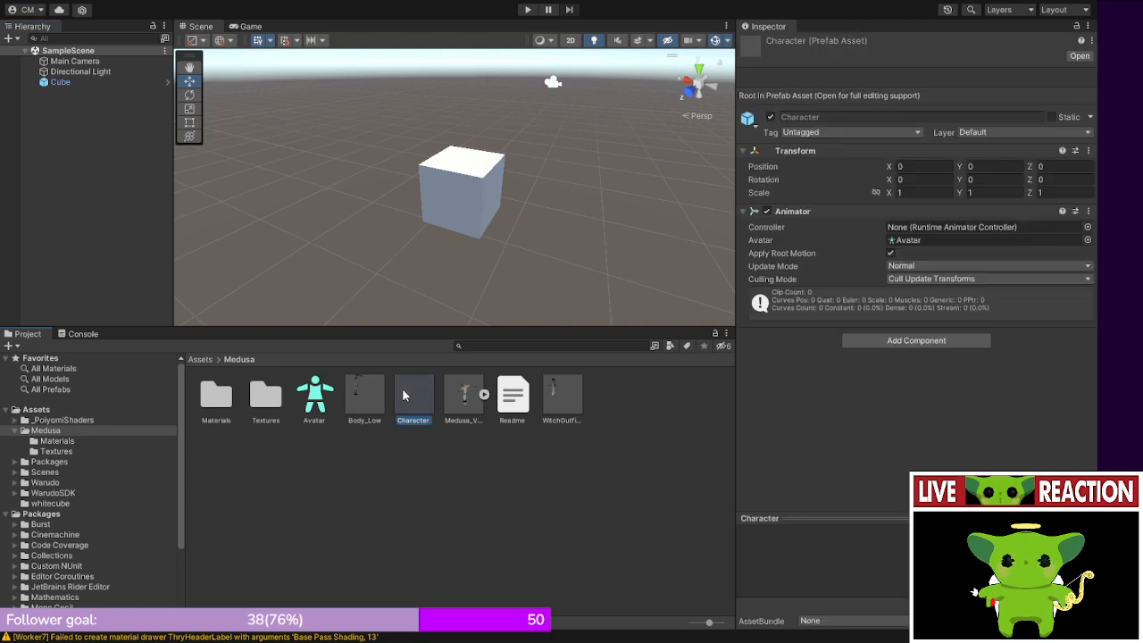